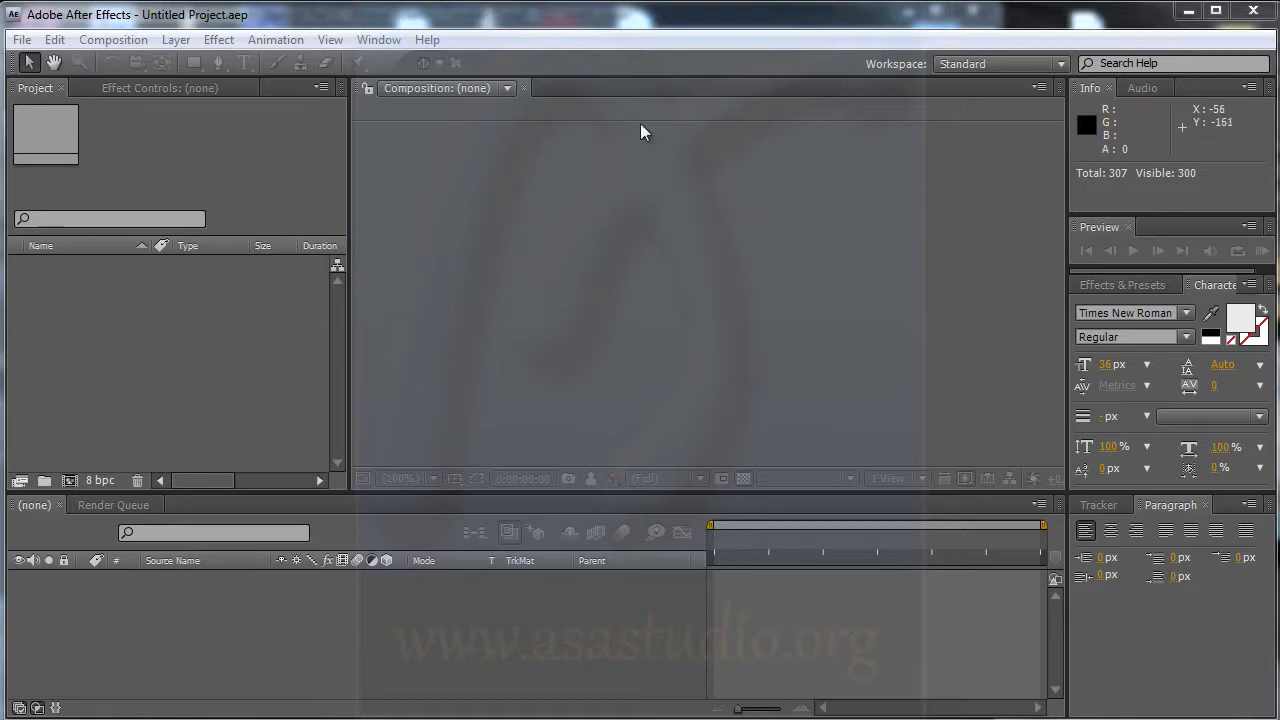
{"action": "left_click", "coordinate": [21, 40]}
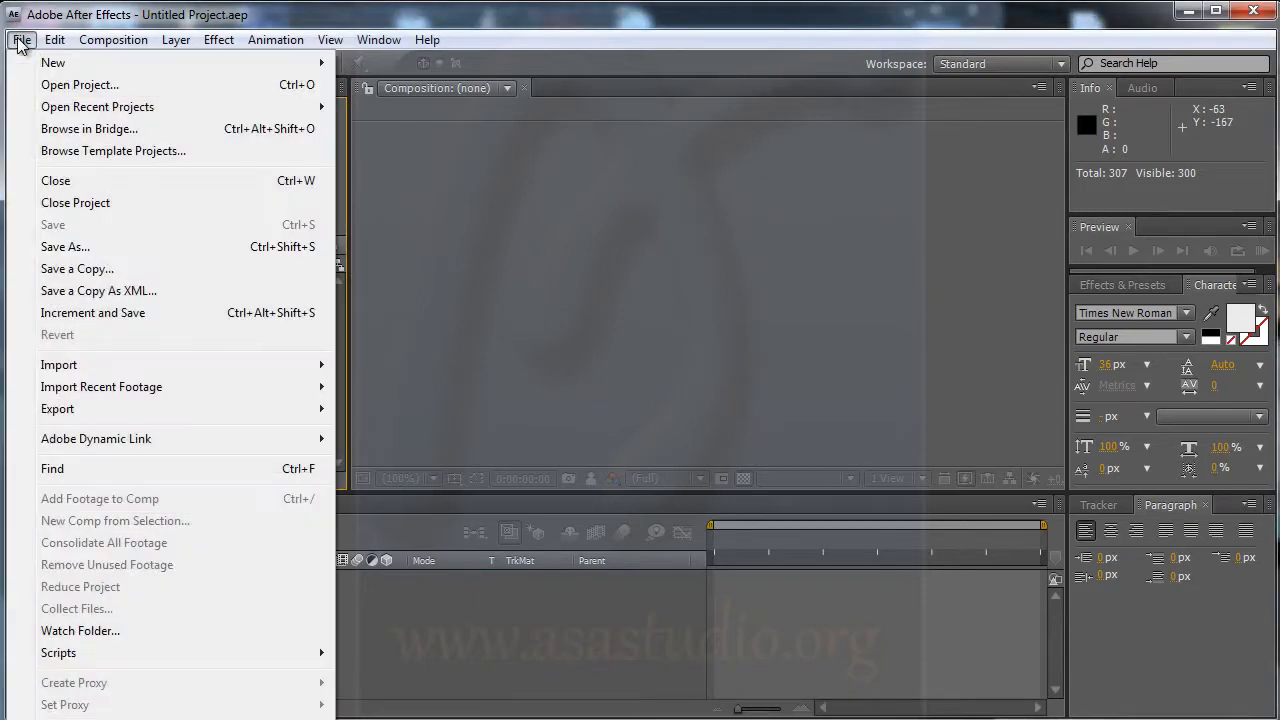
{"action": "mouse_move", "coordinate": [45, 62]}
{"action": "left_click", "coordinate": [396, 64]}
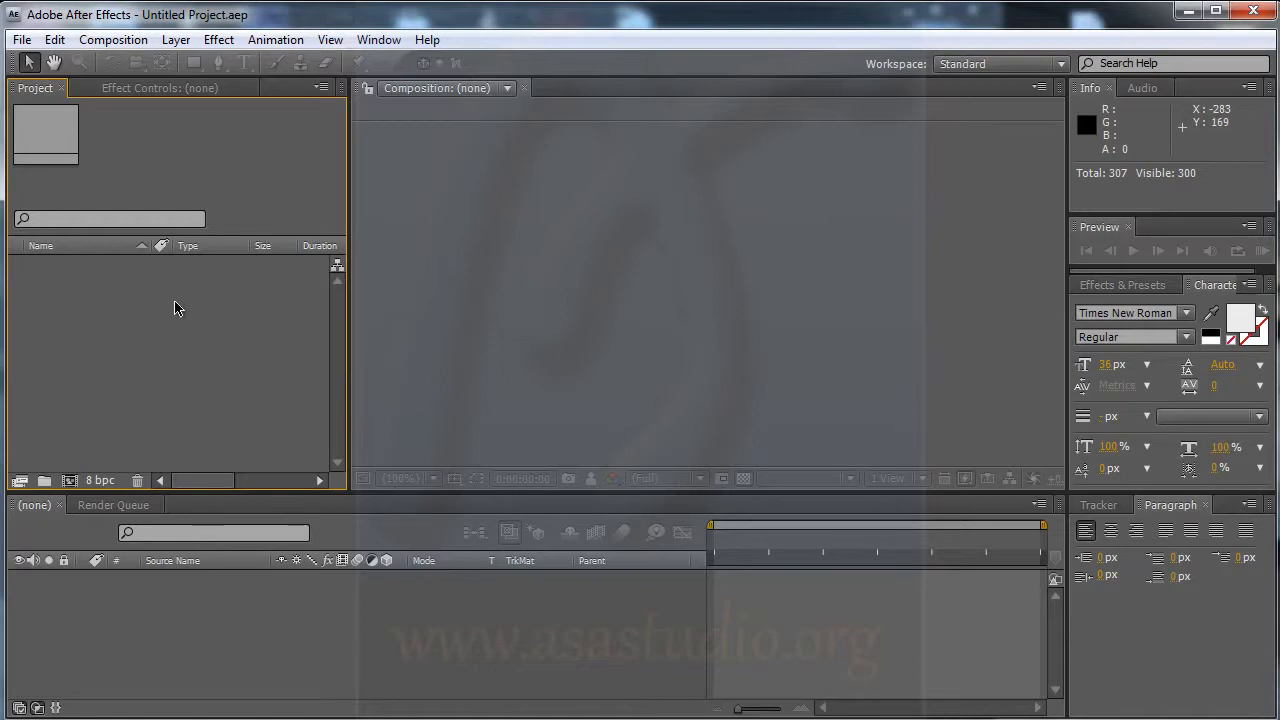
- Create a composition named Particular-1 with the HDV/HDTV 720 25 preset and a duration of 0:00:10:00
{"action": "left_click", "coordinate": [117, 40]}
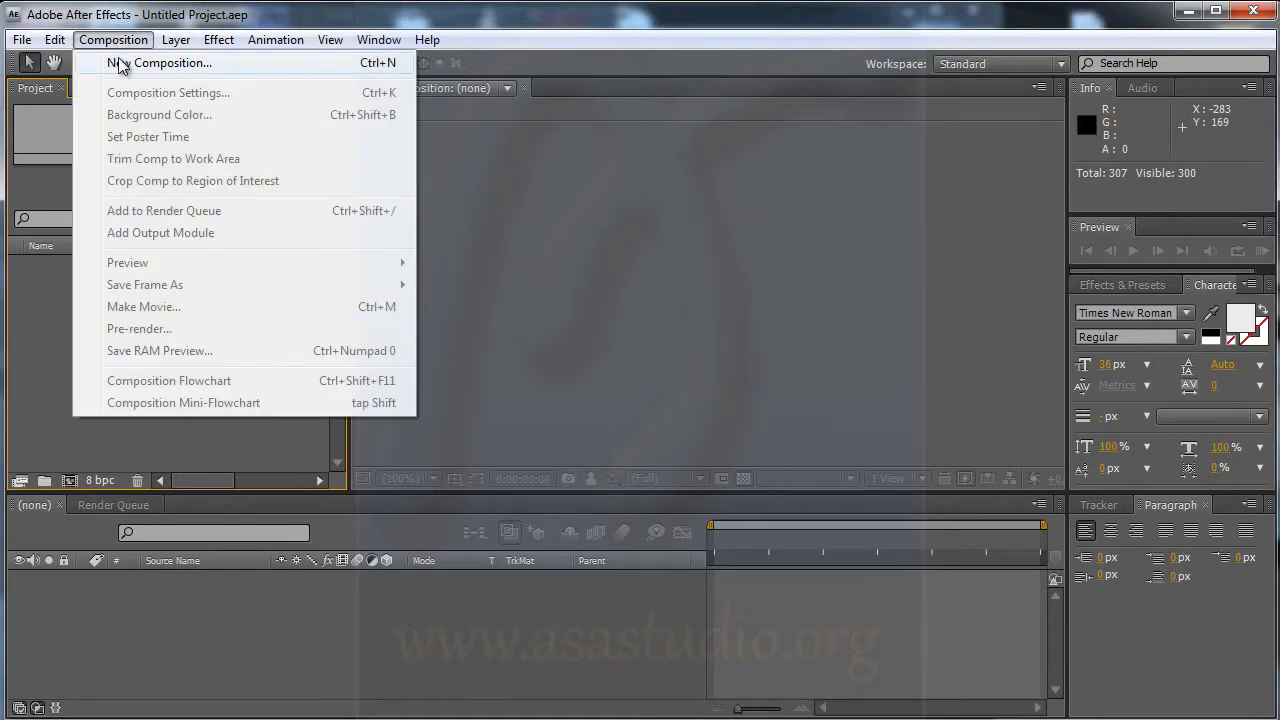
{"action": "left_click", "coordinate": [119, 63]}
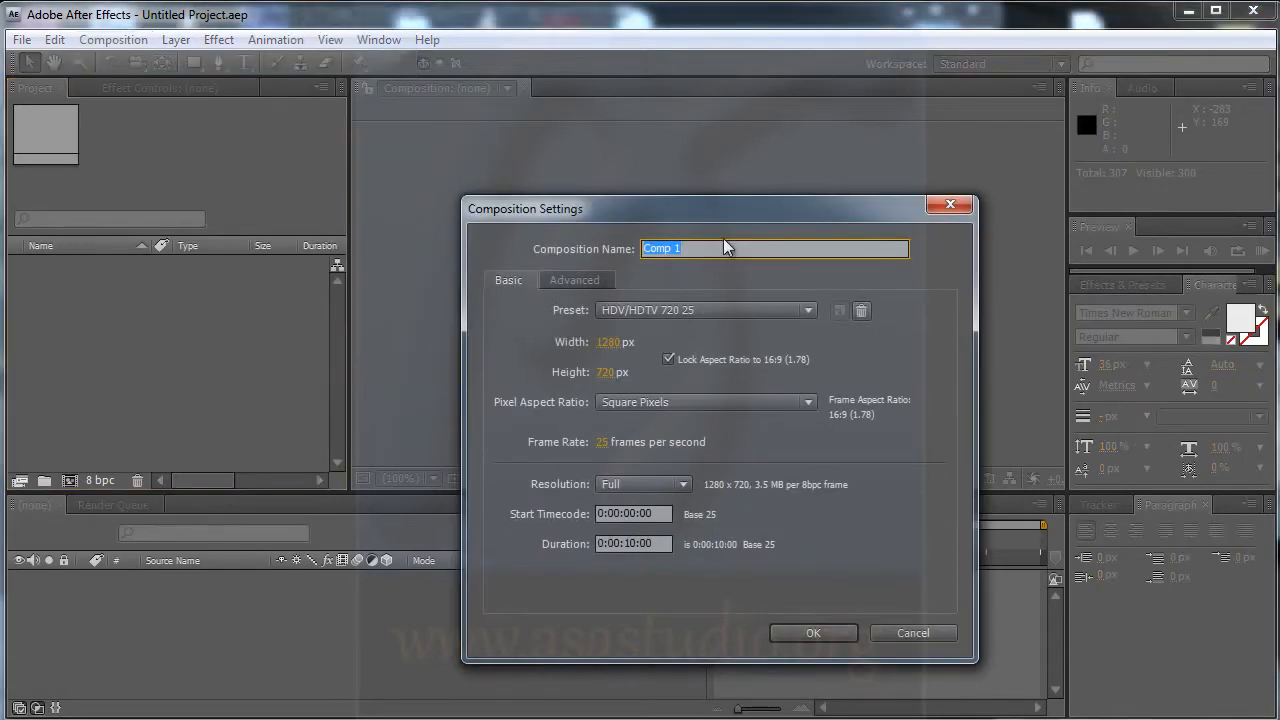
{"action": "type", "text": "tut1"}
{"action": "key", "text": "Home"}
{"action": "type", "text": "Parb"}
{"action": "key", "text": "BackSpace"}
{"action": "type", "text": "ticula"}
{"action": "left_click", "coordinate": [629, 544]}
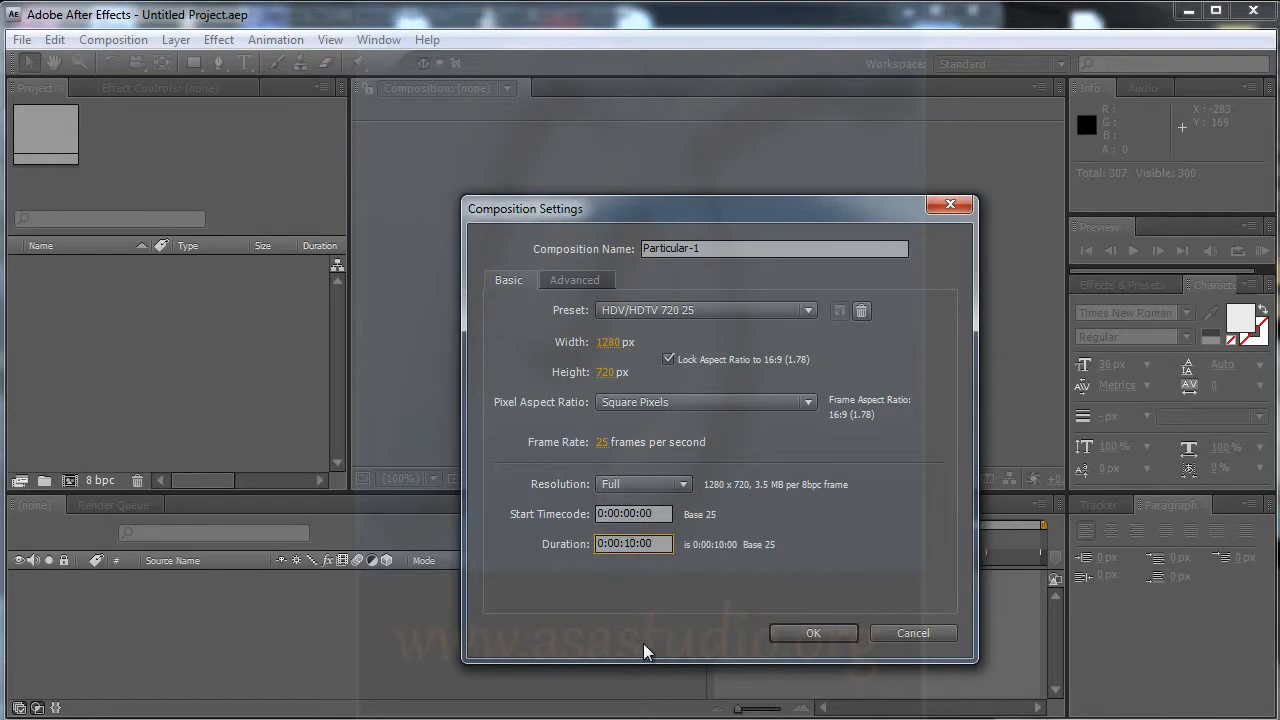
{"action": "left_click", "coordinate": [822, 637]}
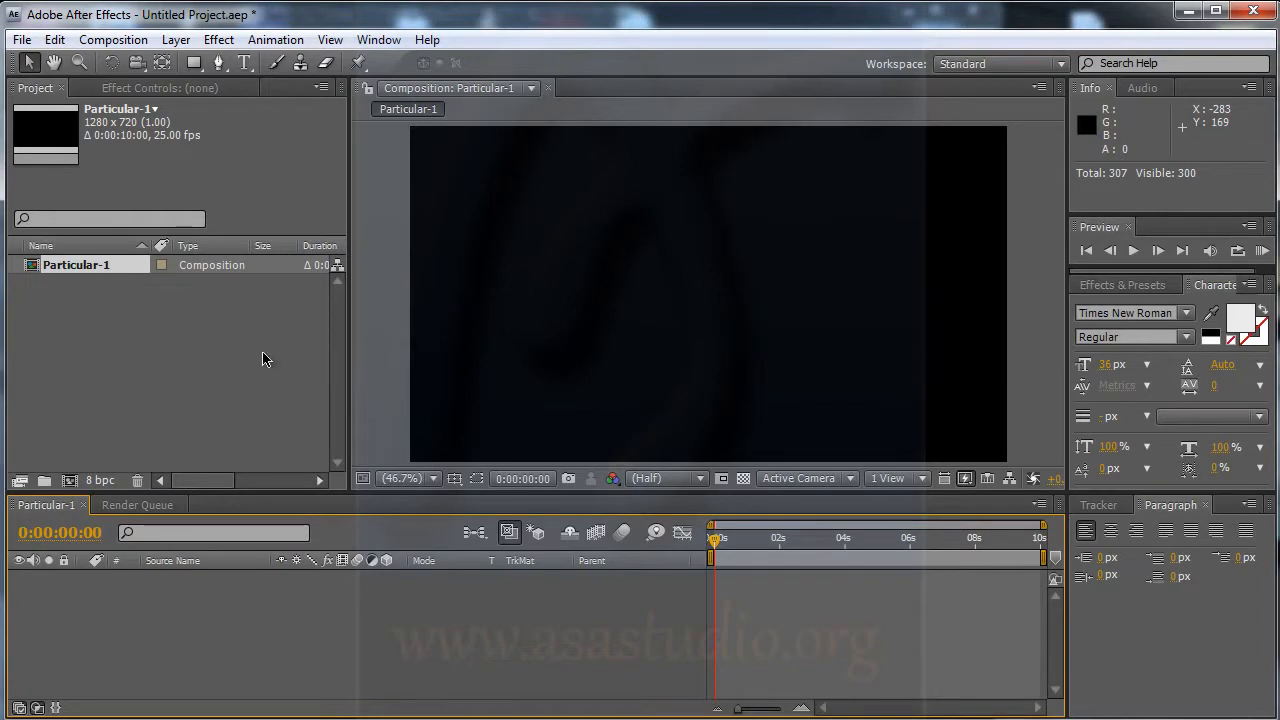
{"action": "left_click", "coordinate": [221, 41]}
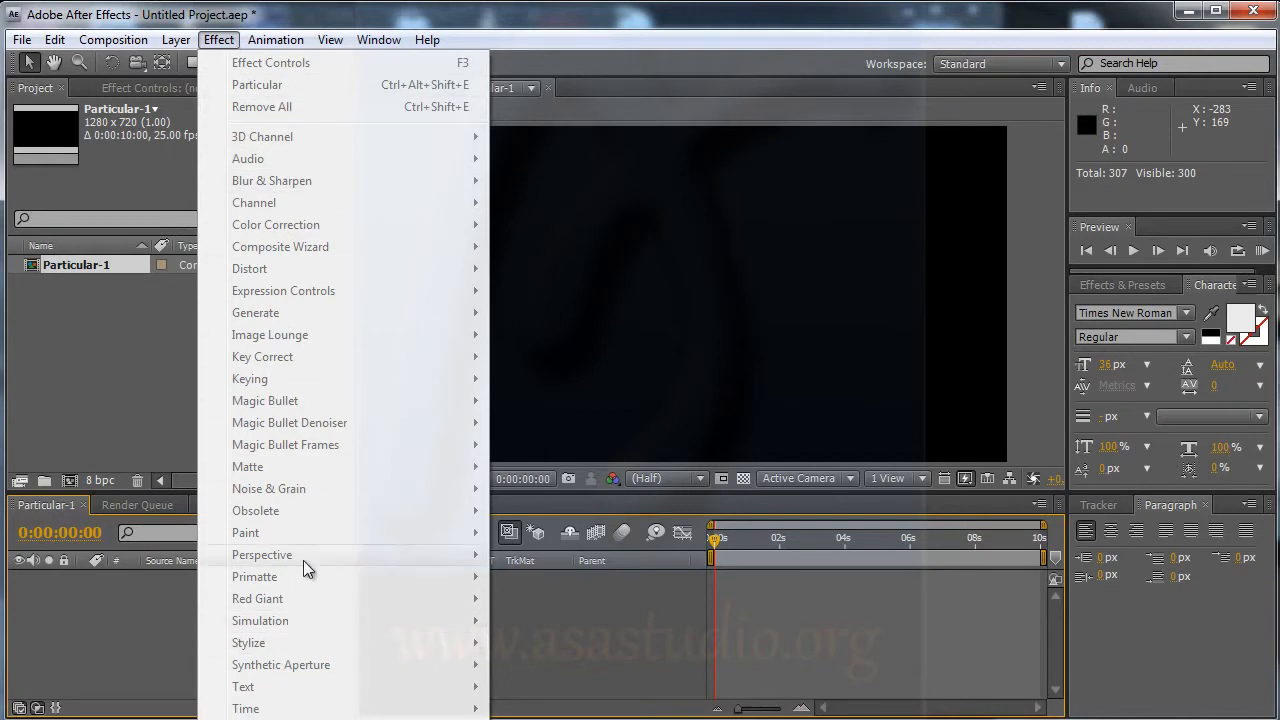
{"action": "left_click", "coordinate": [171, 607]}
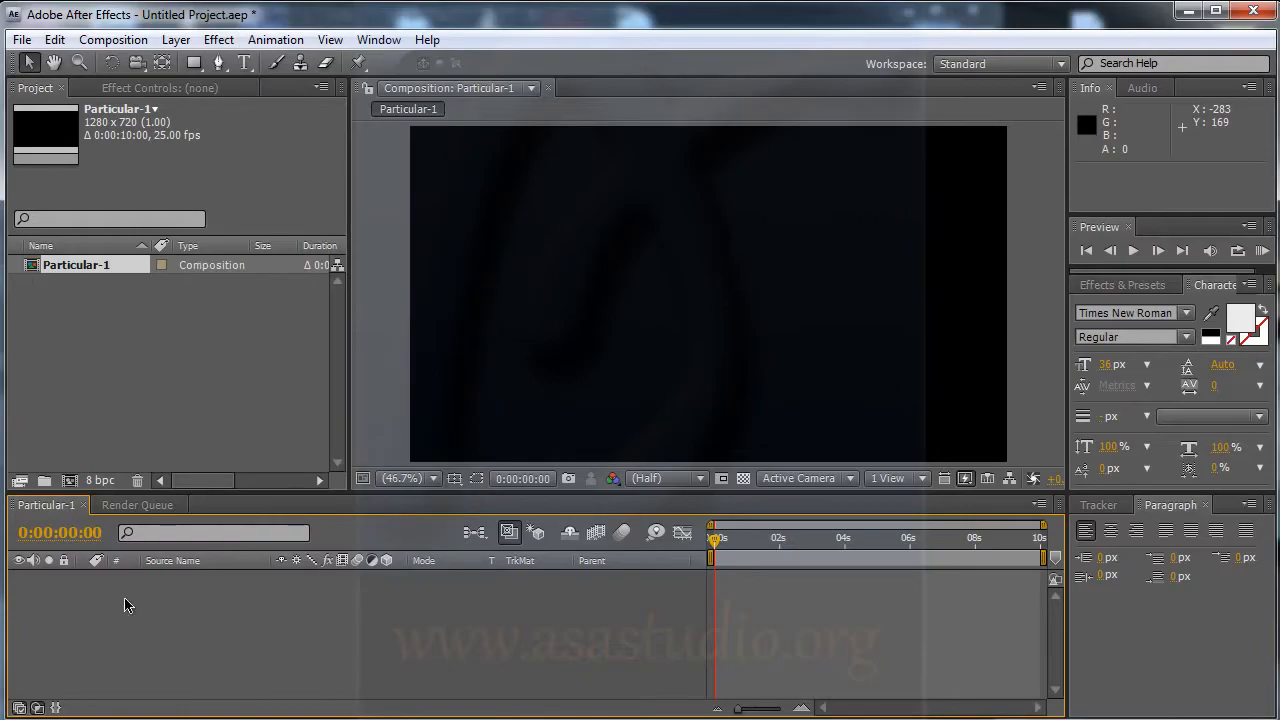
{"action": "left_click", "coordinate": [195, 62]}
- Add a 1280 x 720 px solid named particular-efek to the composition and apply the Particular effect to it
{"action": "left_click", "coordinate": [175, 39]}
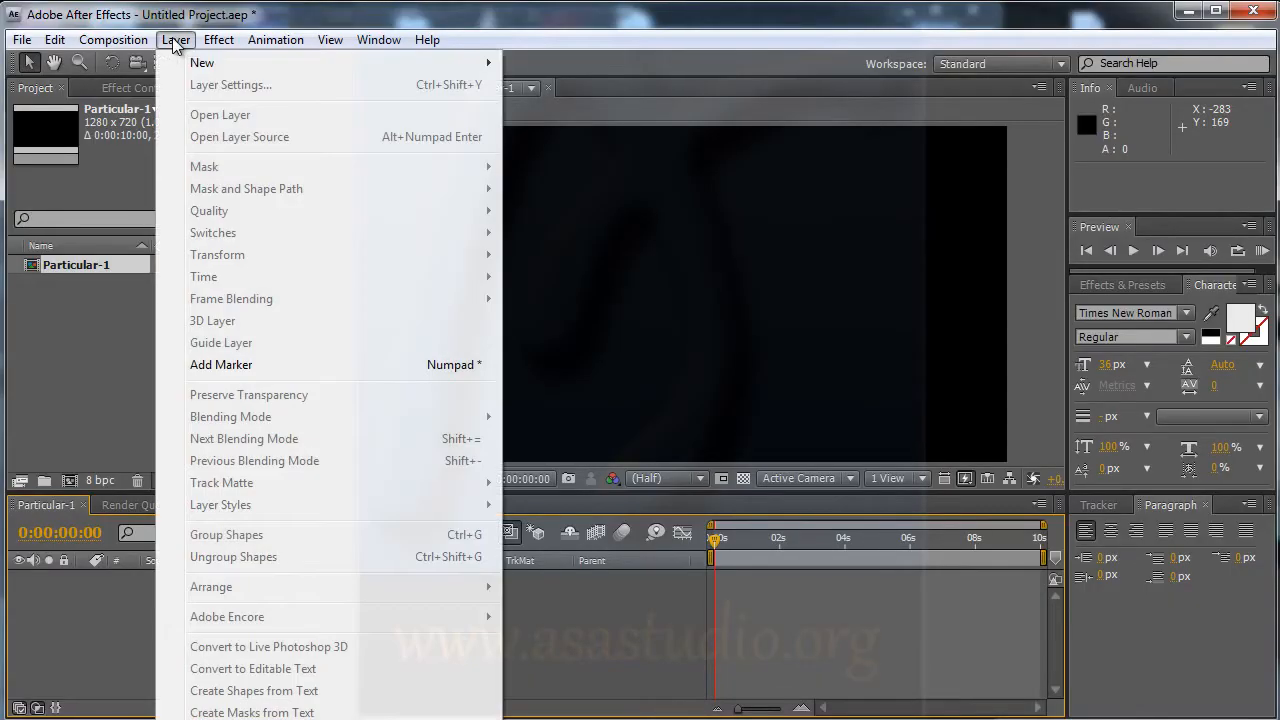
{"action": "mouse_move", "coordinate": [218, 60]}
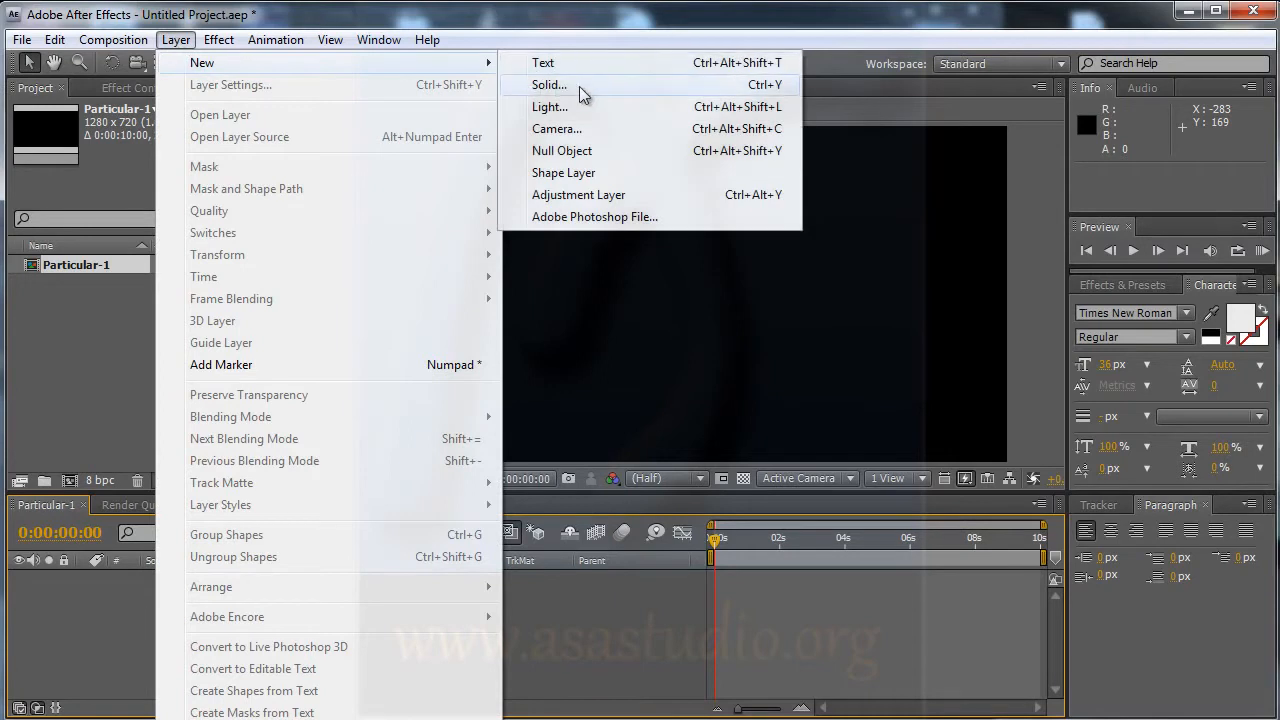
{"action": "left_click", "coordinate": [549, 85]}
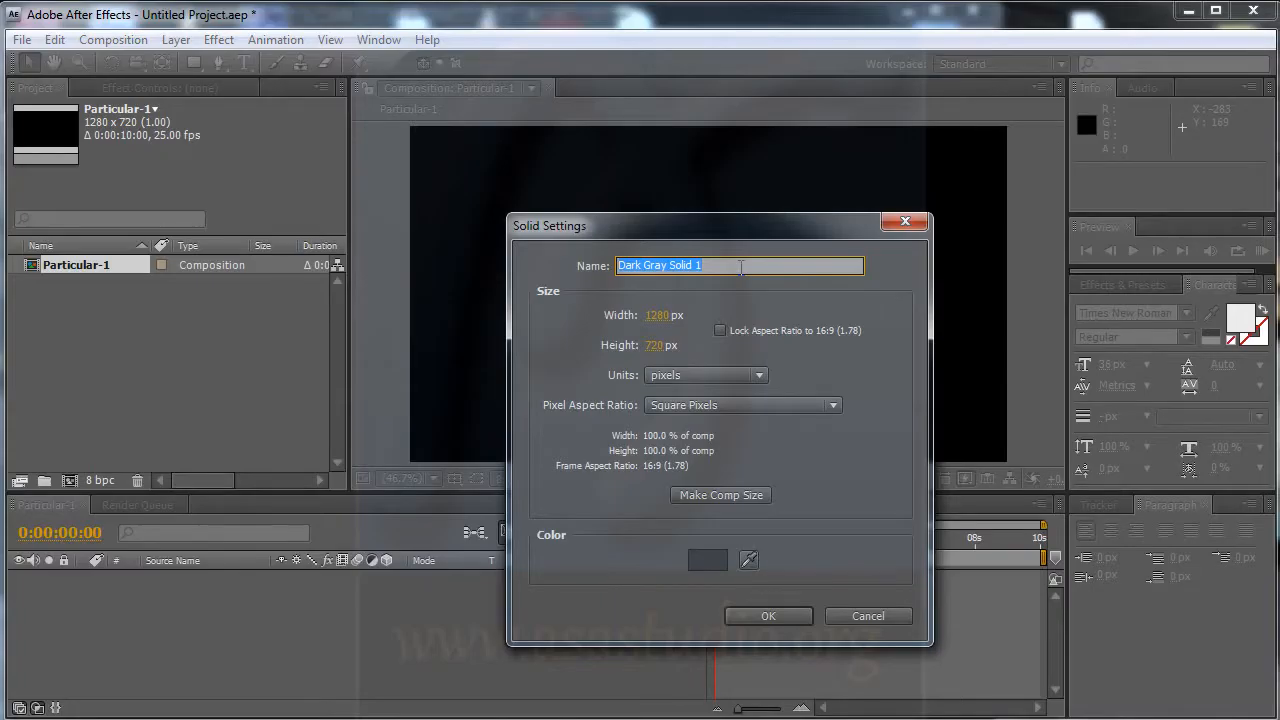
{"action": "type", "text": "particula"}
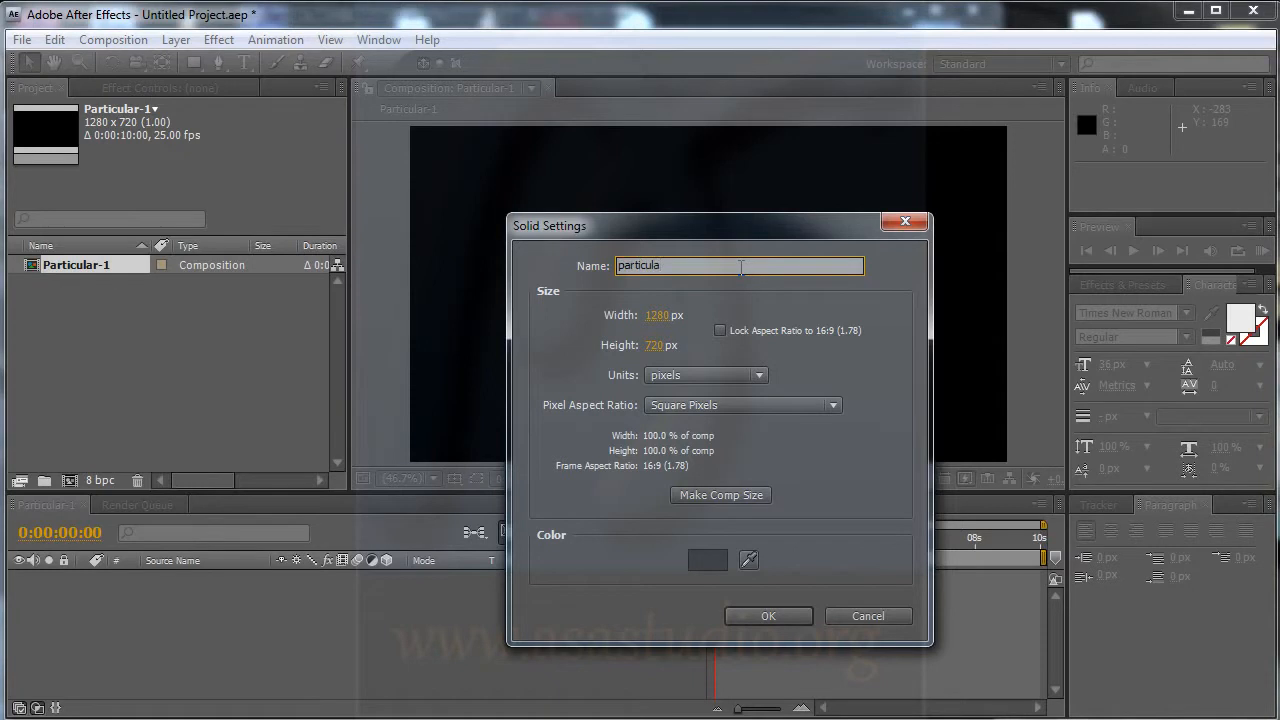
{"action": "type", "text": "r-efek"}
{"action": "left_click", "coordinate": [775, 614]}
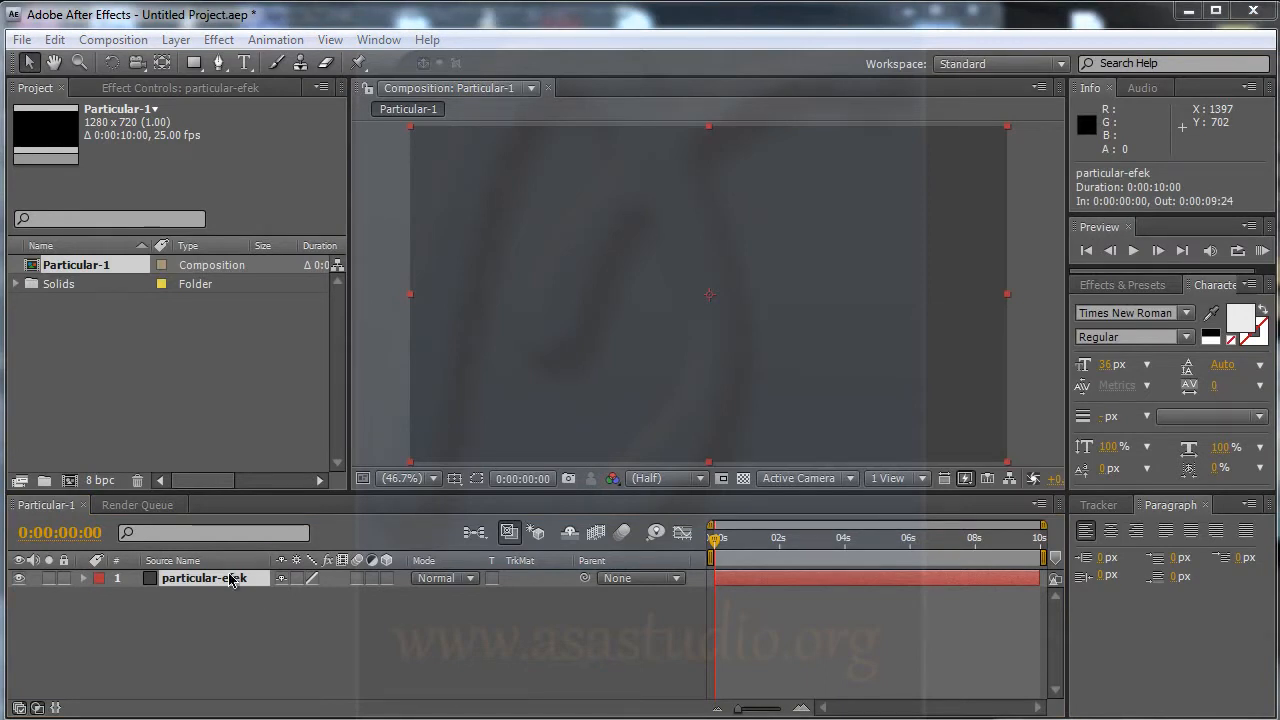
{"action": "left_click", "coordinate": [220, 40]}
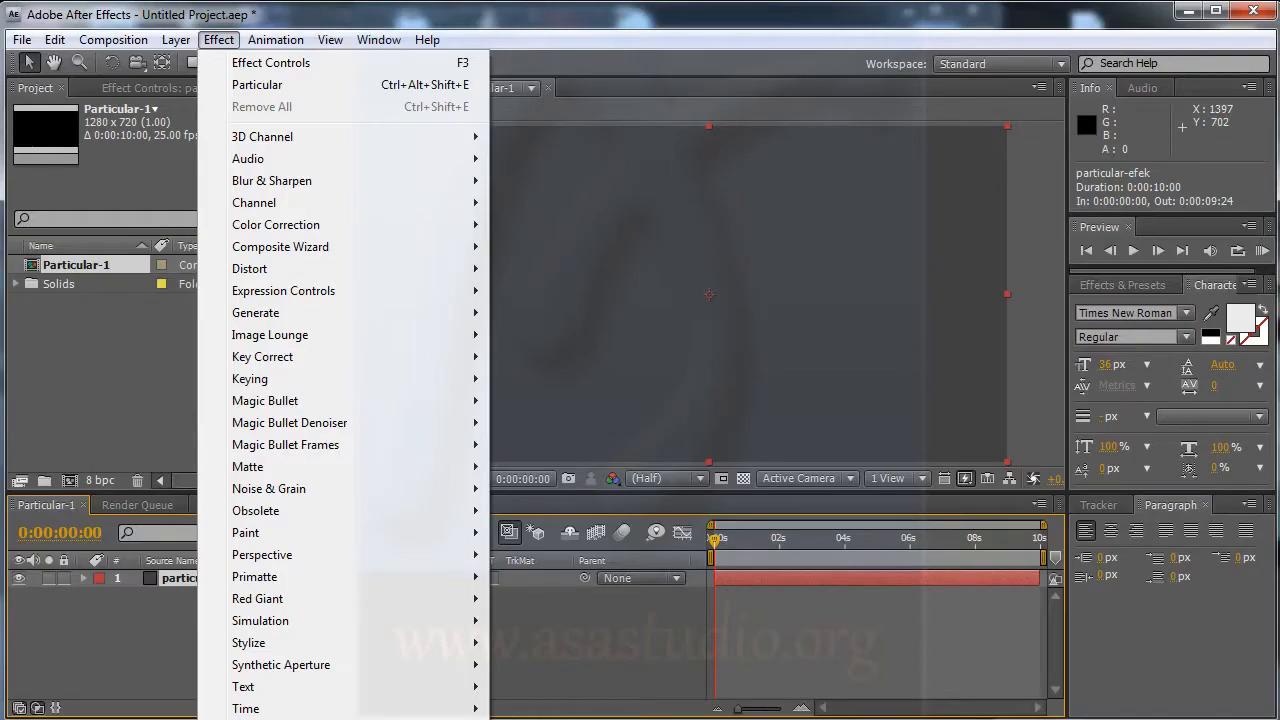
{"action": "key", "text": "ctrl+alt+shift+e"}
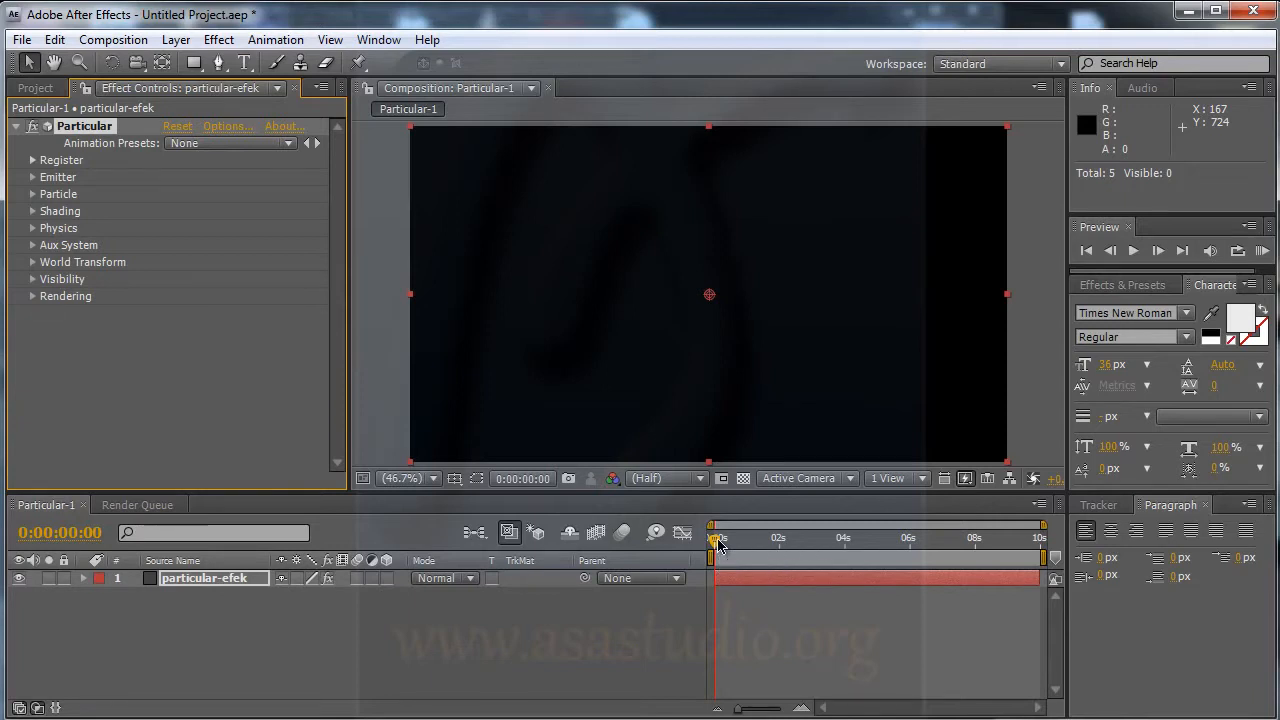
- Check the particle emission at several times along the timeline, then play a RAM preview from the first frame
{"action": "left_click_drag", "start_coordinate": [718, 541], "coordinate": [768, 547]}
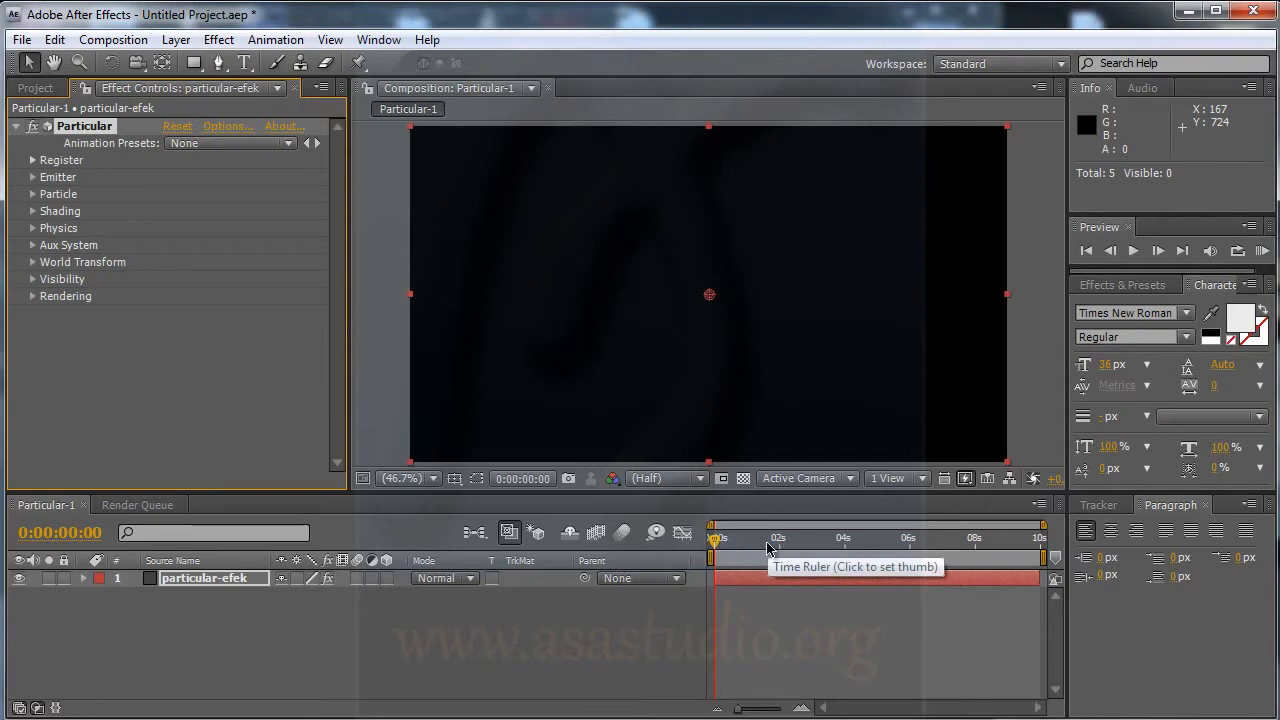
{"action": "left_click", "coordinate": [824, 540]}
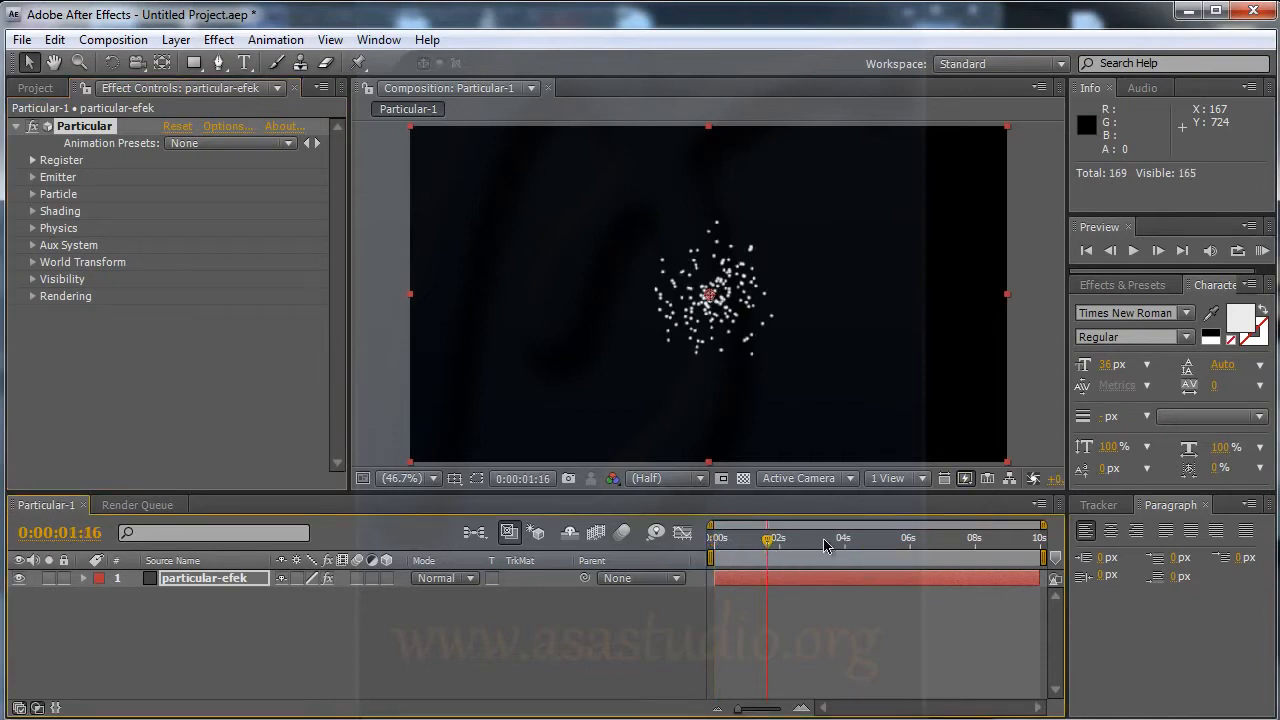
{"action": "left_click", "coordinate": [880, 541]}
{"action": "left_click", "coordinate": [948, 541]}
{"action": "left_click", "coordinate": [997, 541]}
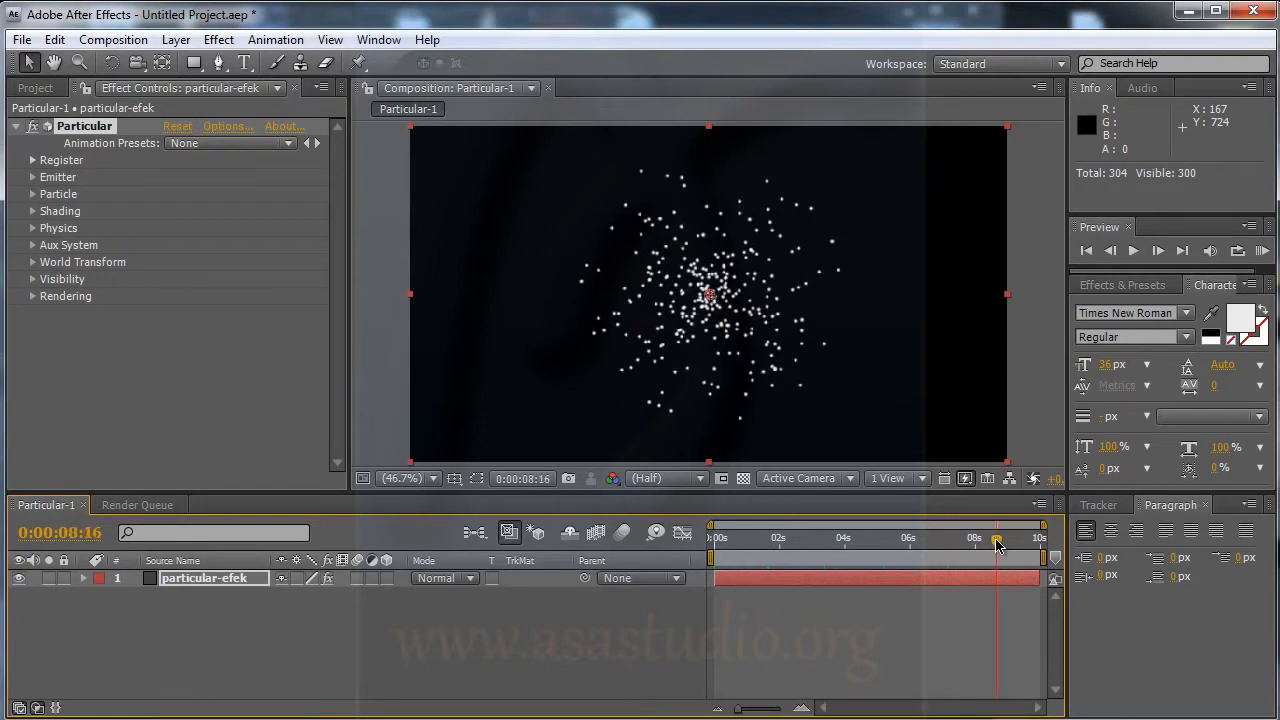
{"action": "left_click_drag", "start_coordinate": [997, 541], "coordinate": [714, 541]}
{"action": "left_click", "coordinate": [1262, 251]}
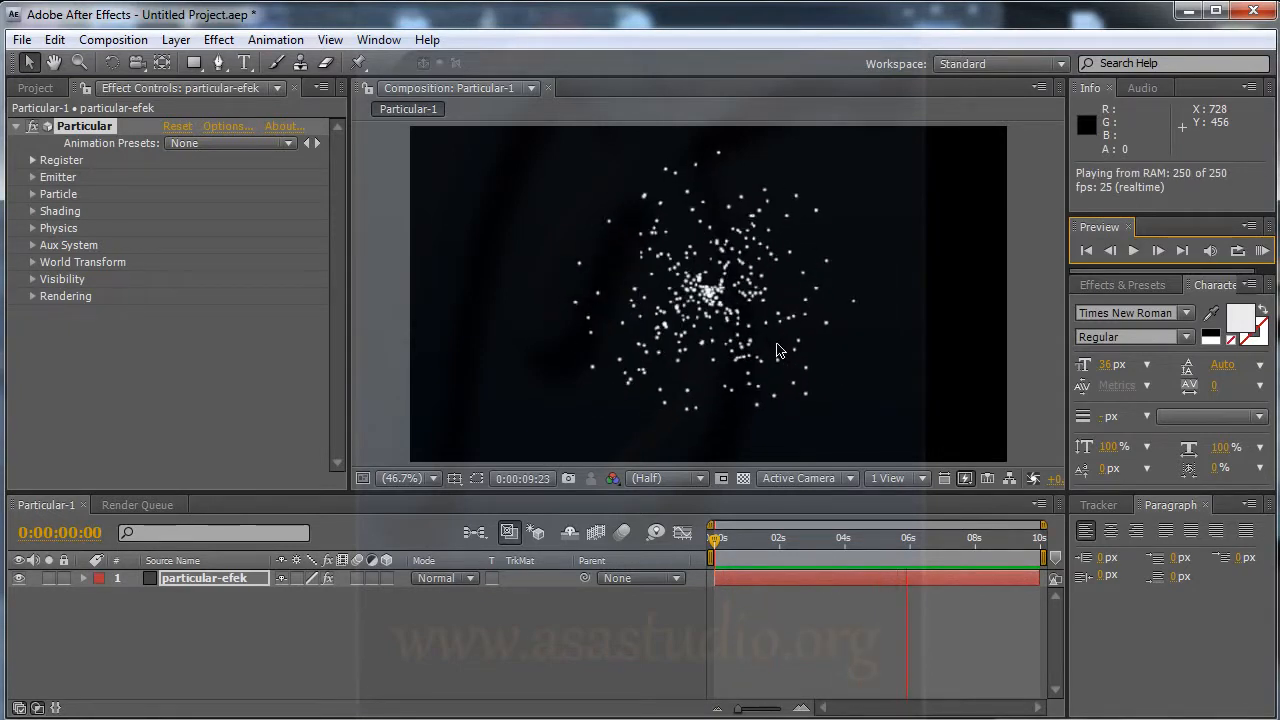
{"action": "left_click", "coordinate": [1262, 251]}
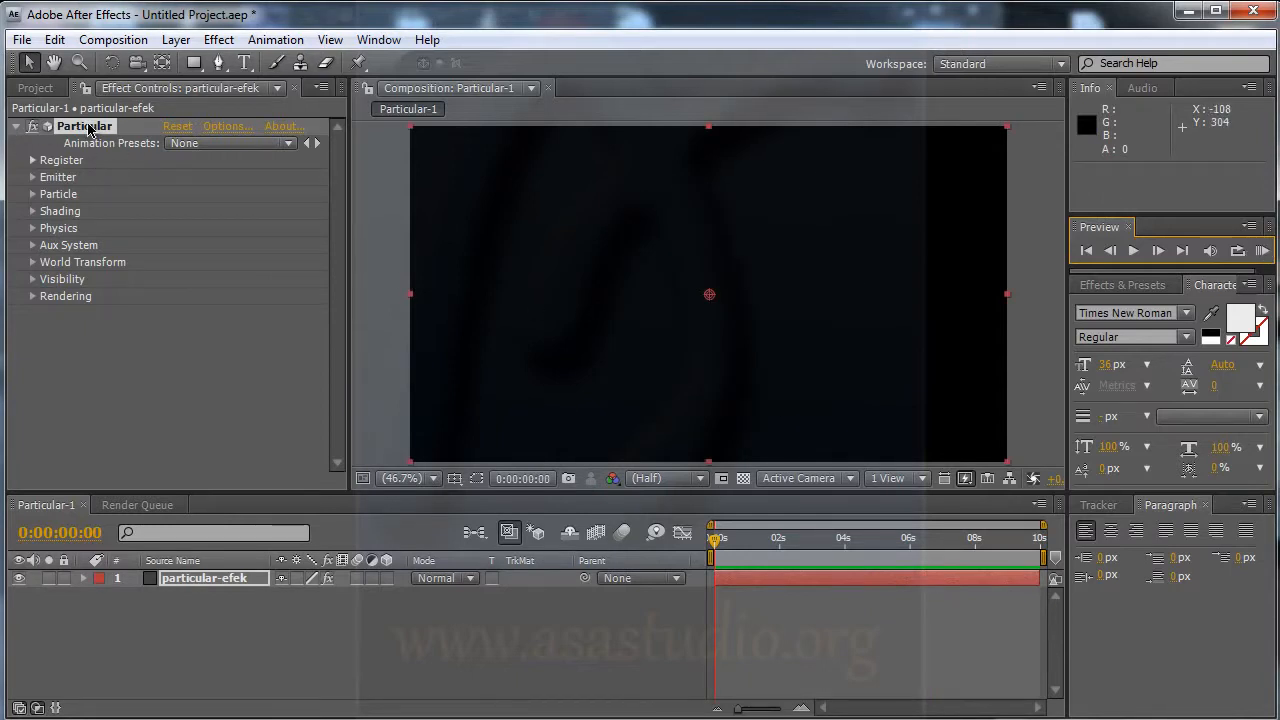
- Add a new camera layer with the 50mm preset to the composition
{"action": "left_click", "coordinate": [192, 580]}
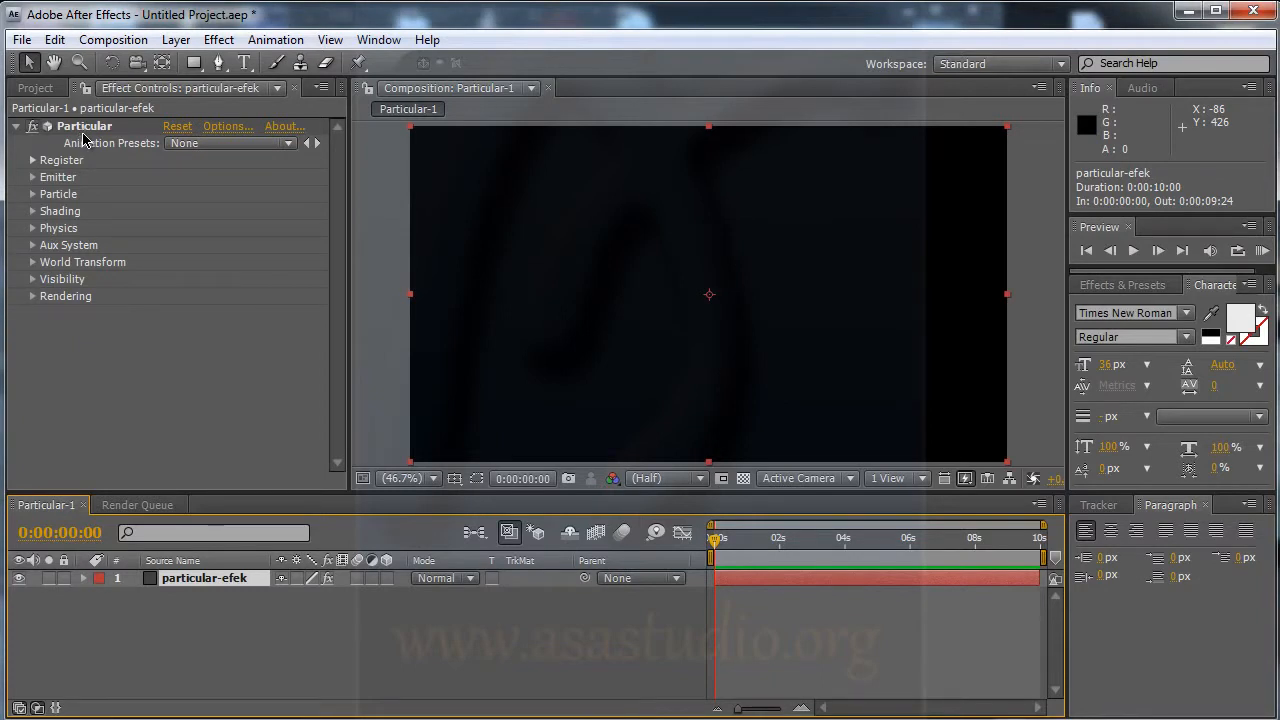
{"action": "left_click", "coordinate": [181, 44]}
{"action": "mouse_move", "coordinate": [362, 64]}
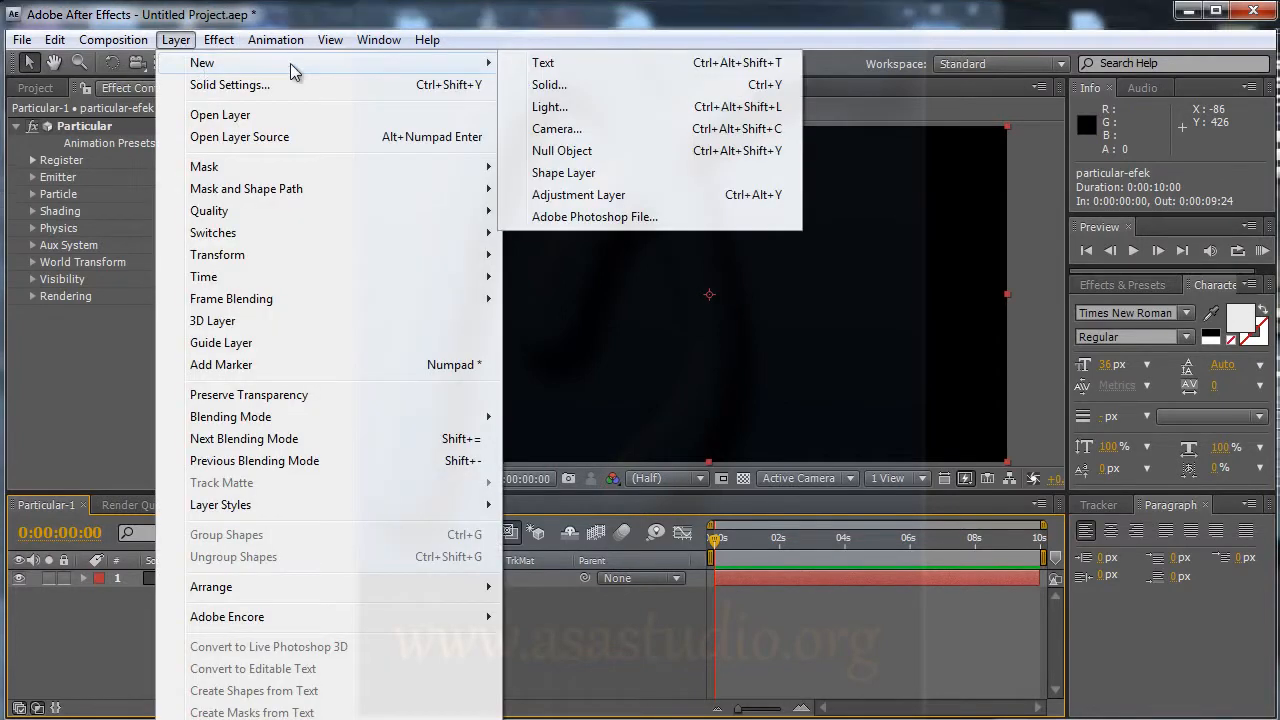
{"action": "left_click", "coordinate": [610, 131]}
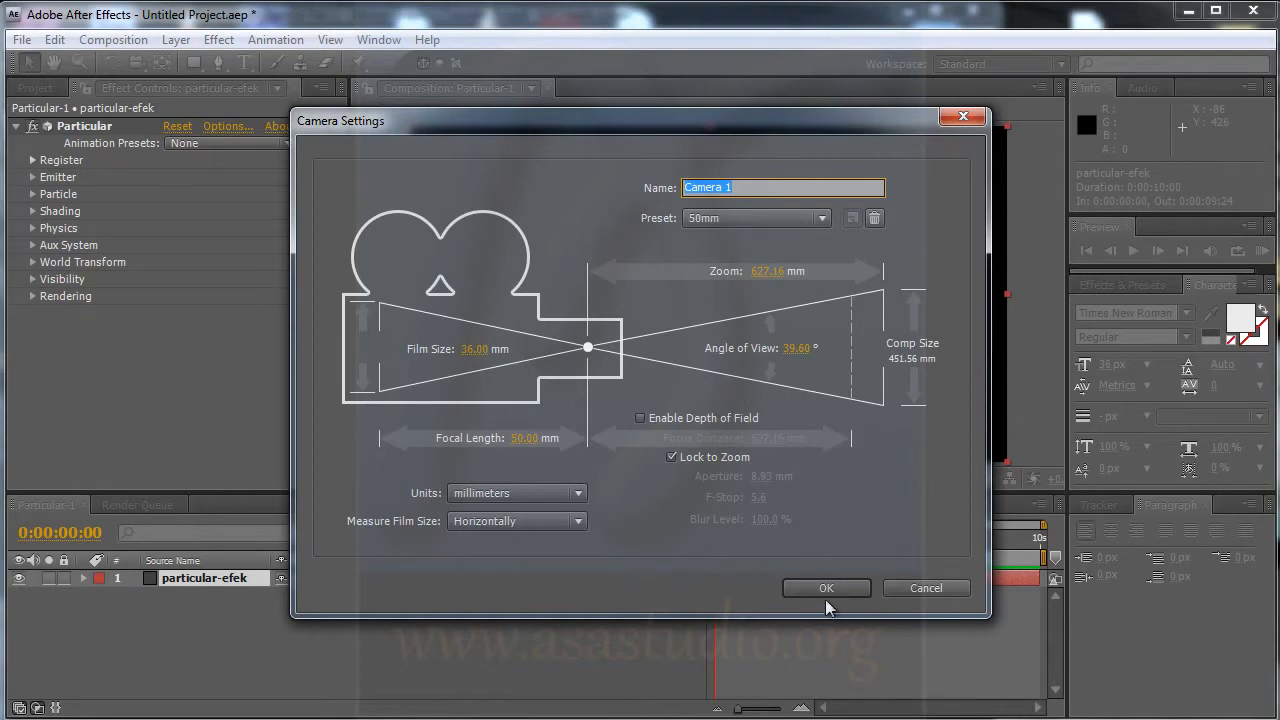
{"action": "left_click", "coordinate": [825, 587]}
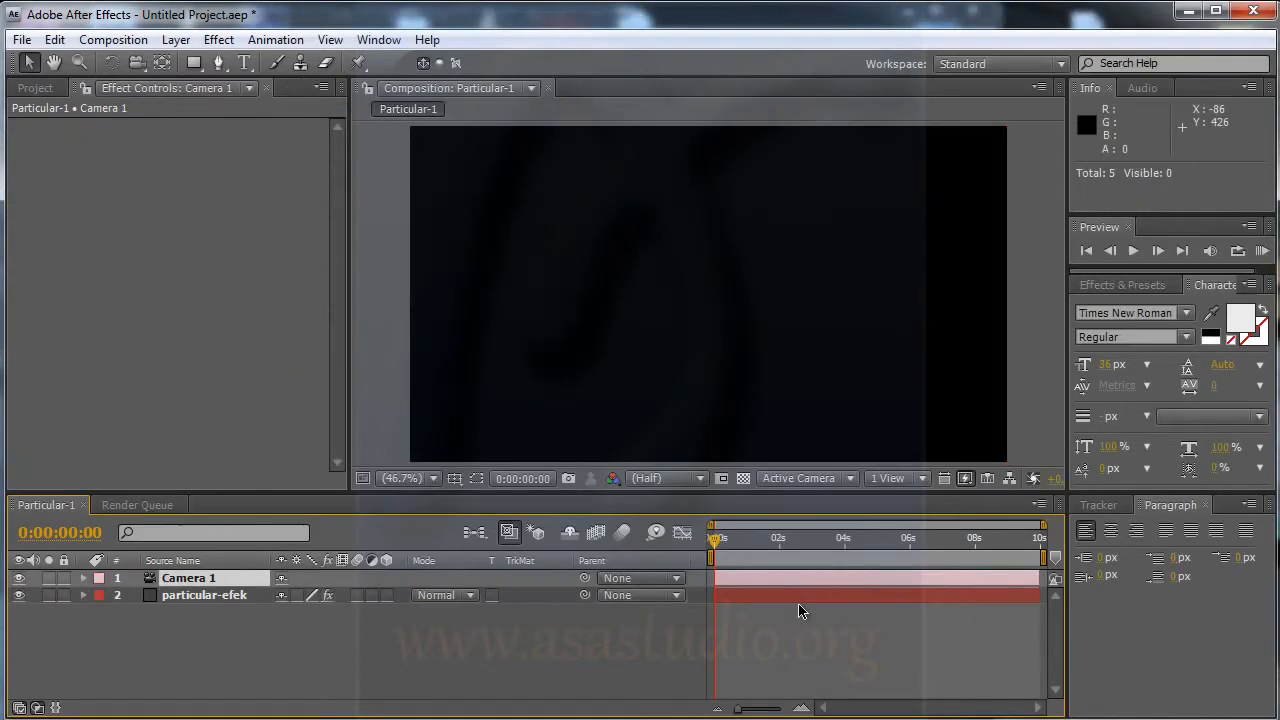
- Go to 0:00:06:19 and orbit the camera around the emitted particles with the Orbit Camera tool
{"action": "left_click", "coordinate": [780, 541]}
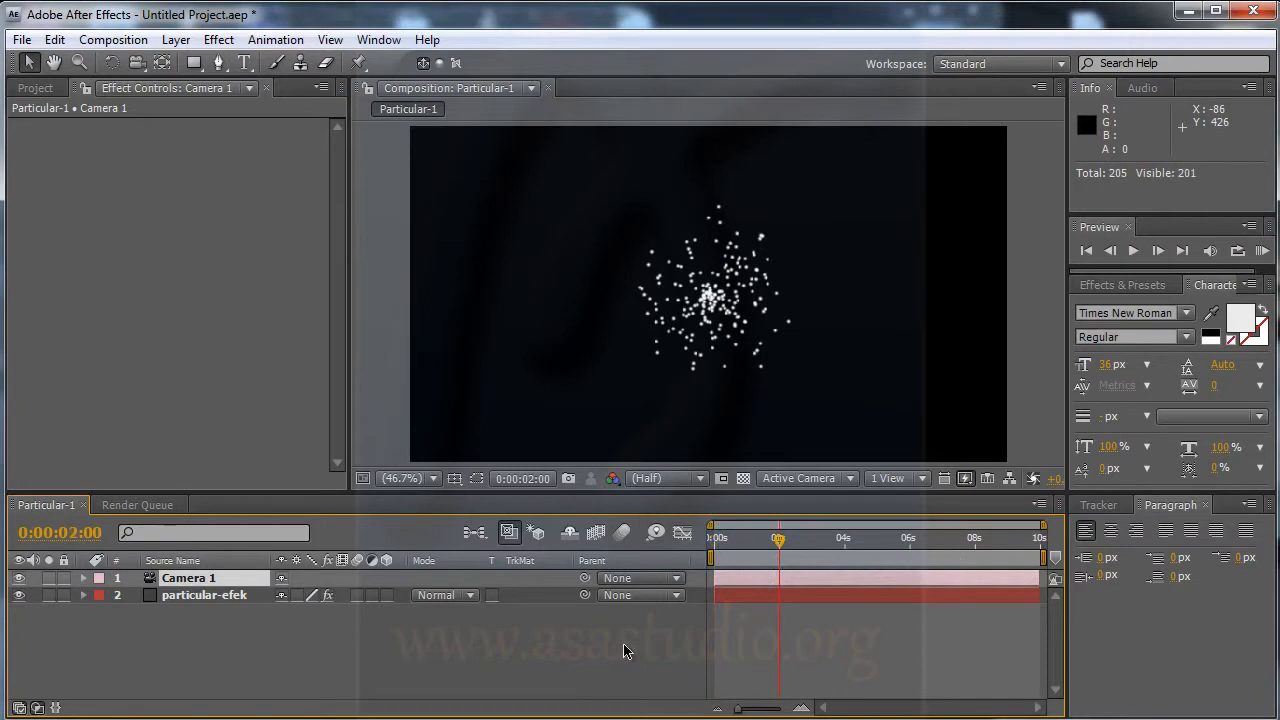
{"action": "left_click", "coordinate": [934, 542]}
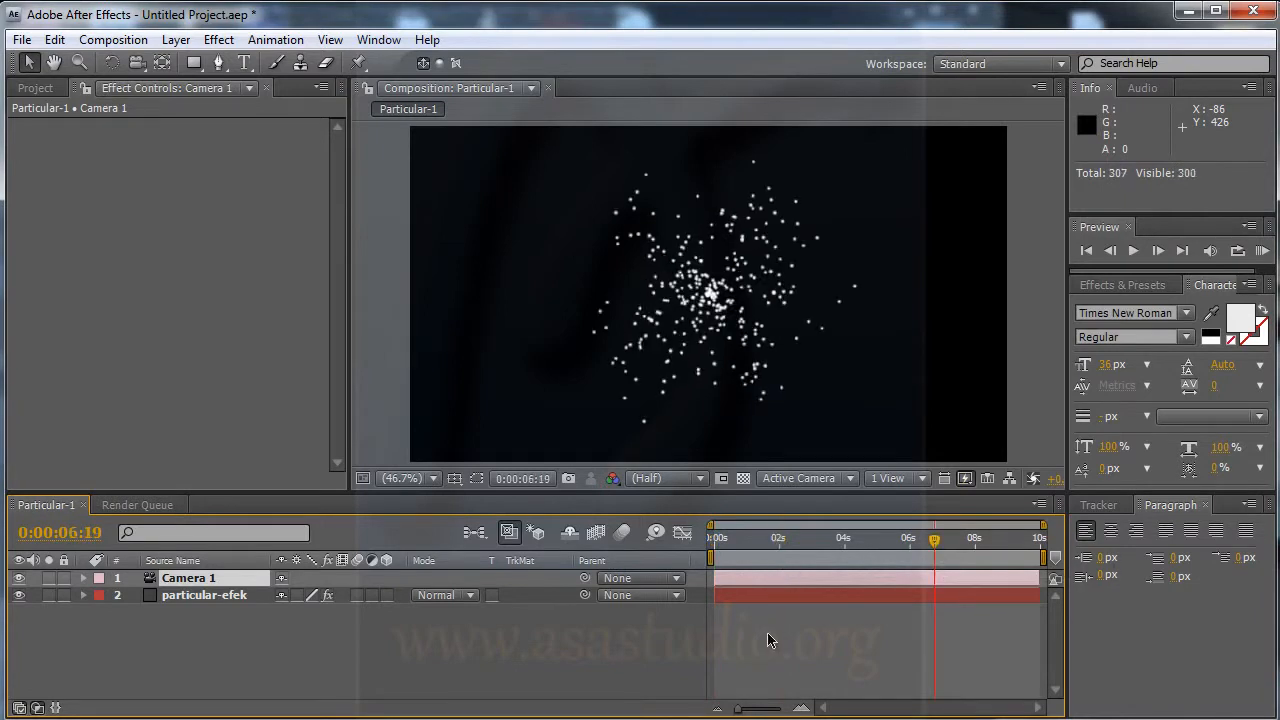
{"action": "left_click", "coordinate": [183, 582]}
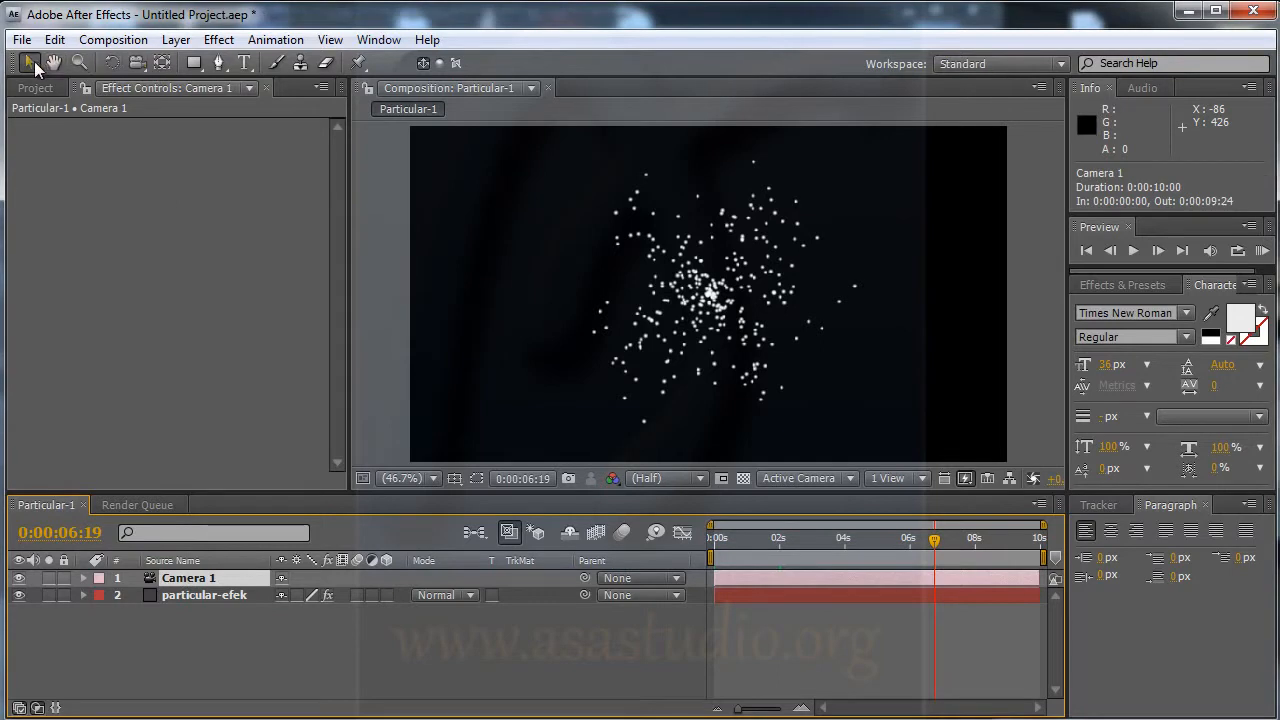
{"action": "left_click_drag", "start_coordinate": [138, 64], "coordinate": [181, 86]}
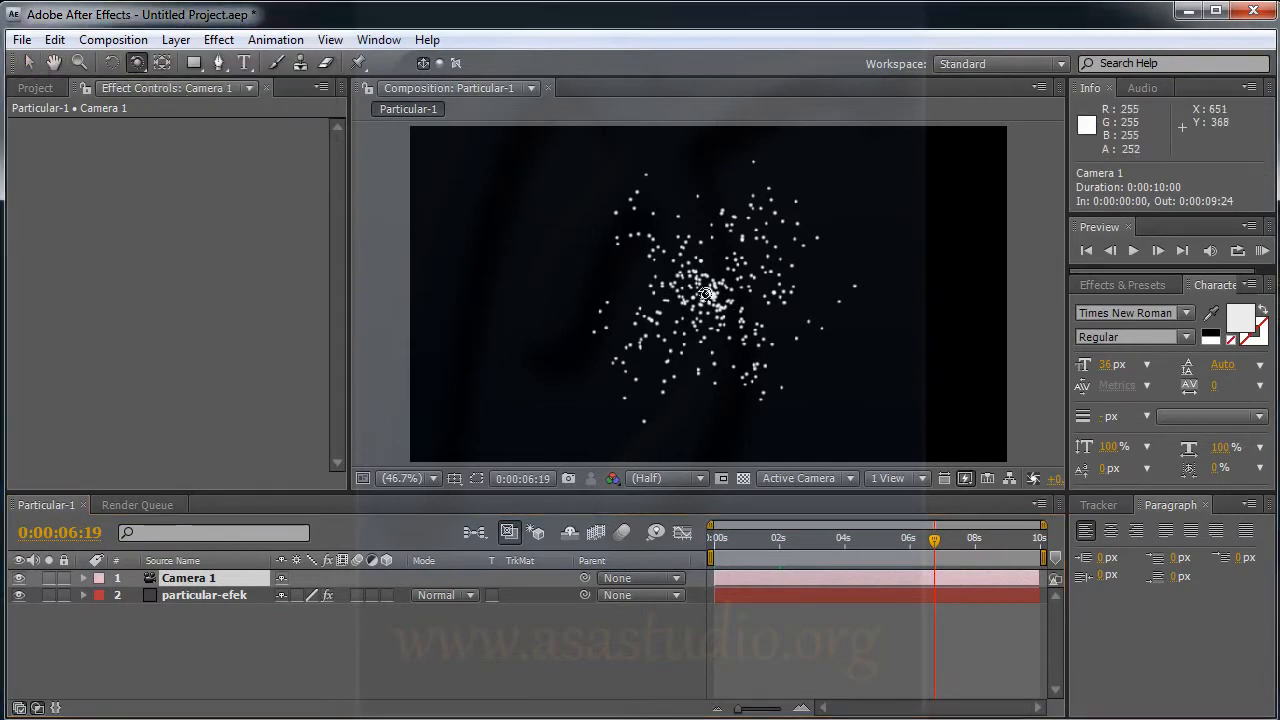
{"action": "left_click_drag", "start_coordinate": [691, 289], "coordinate": [787, 253]}
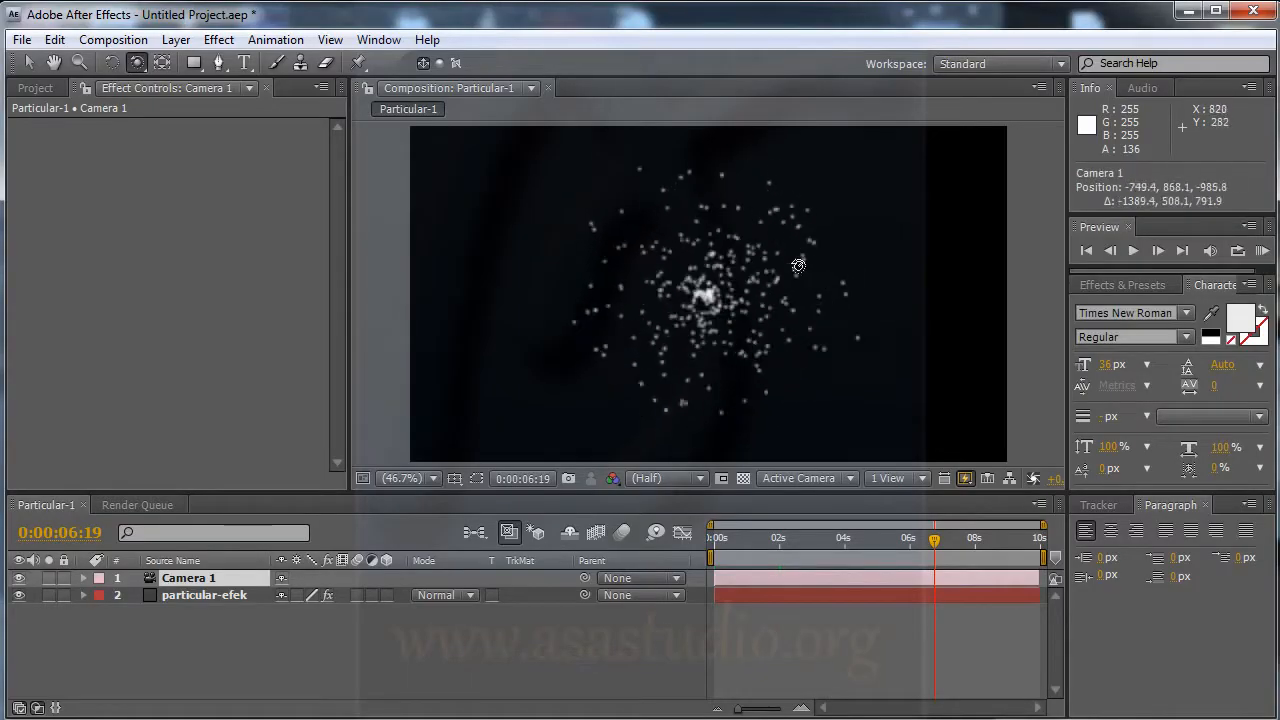
{"action": "left_click_drag", "start_coordinate": [763, 351], "coordinate": [711, 367]}
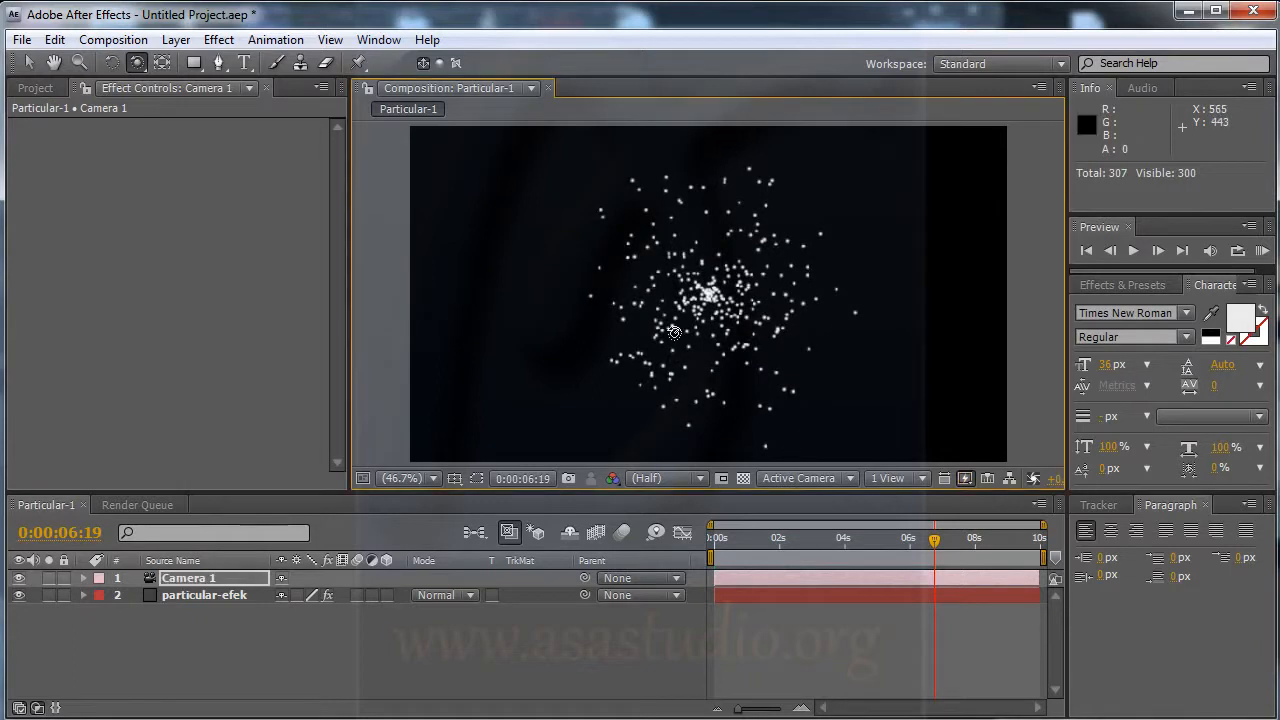
{"action": "left_click_drag", "start_coordinate": [829, 218], "coordinate": [736, 335]}
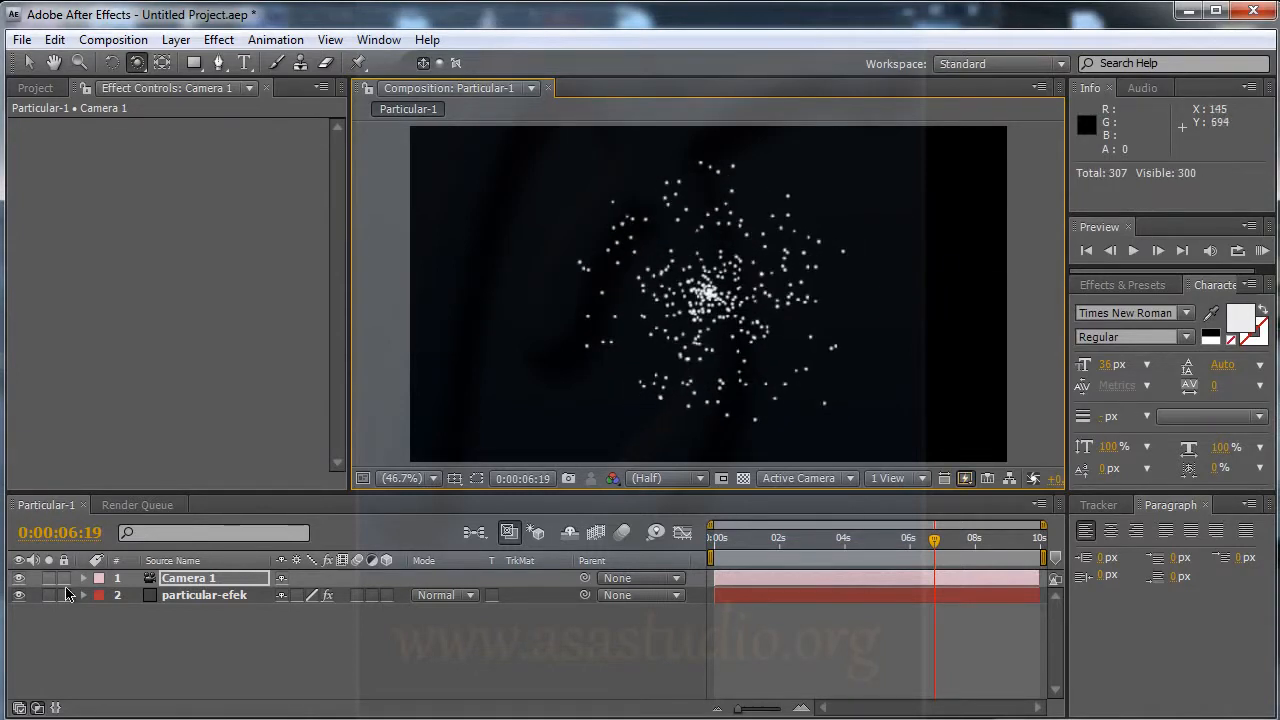
{"action": "left_click_drag", "start_coordinate": [675, 322], "coordinate": [760, 323]}
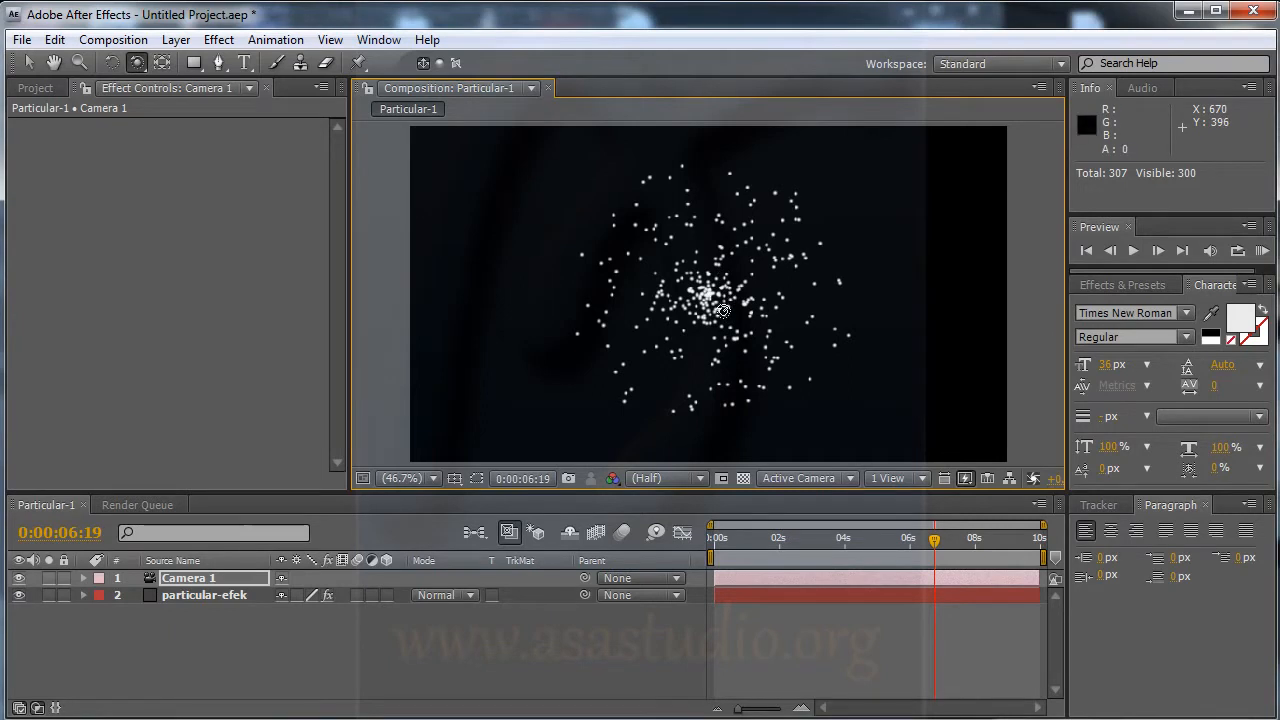
- Make the particular-efek solid a 3D layer and accept the warning about effects that use cameras
{"action": "left_click", "coordinate": [209, 580]}
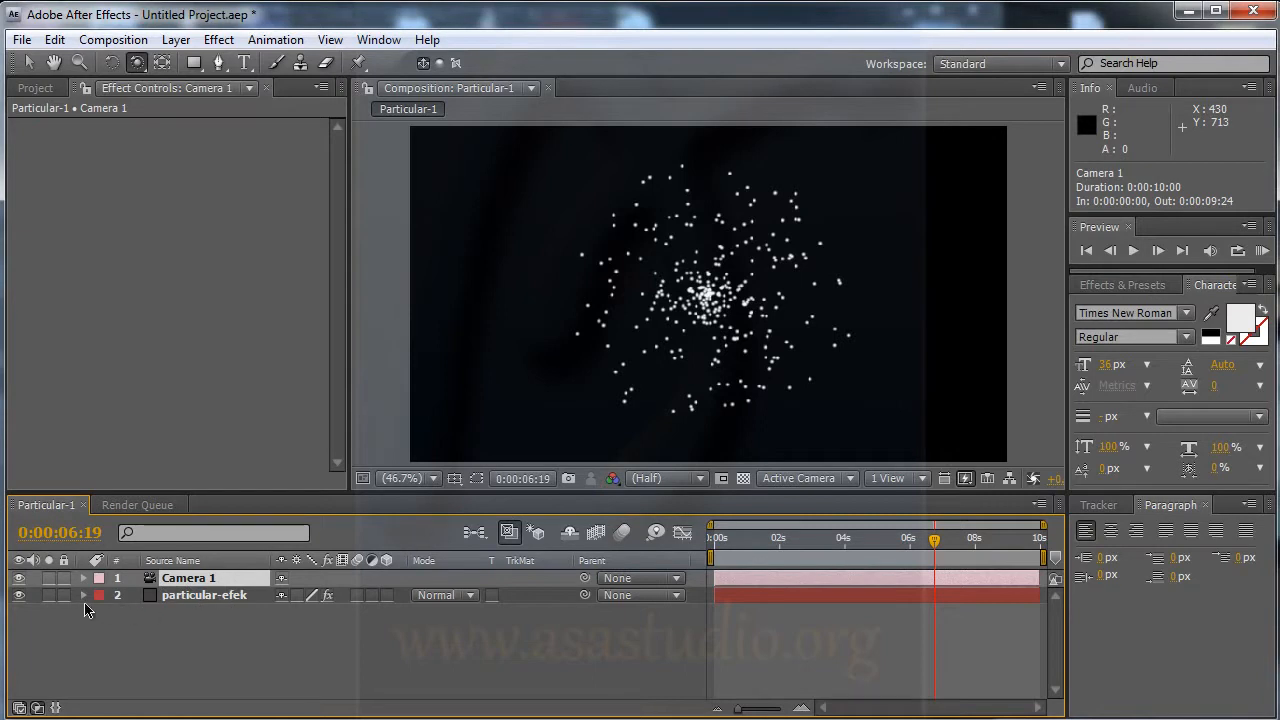
{"action": "left_click", "coordinate": [389, 596]}
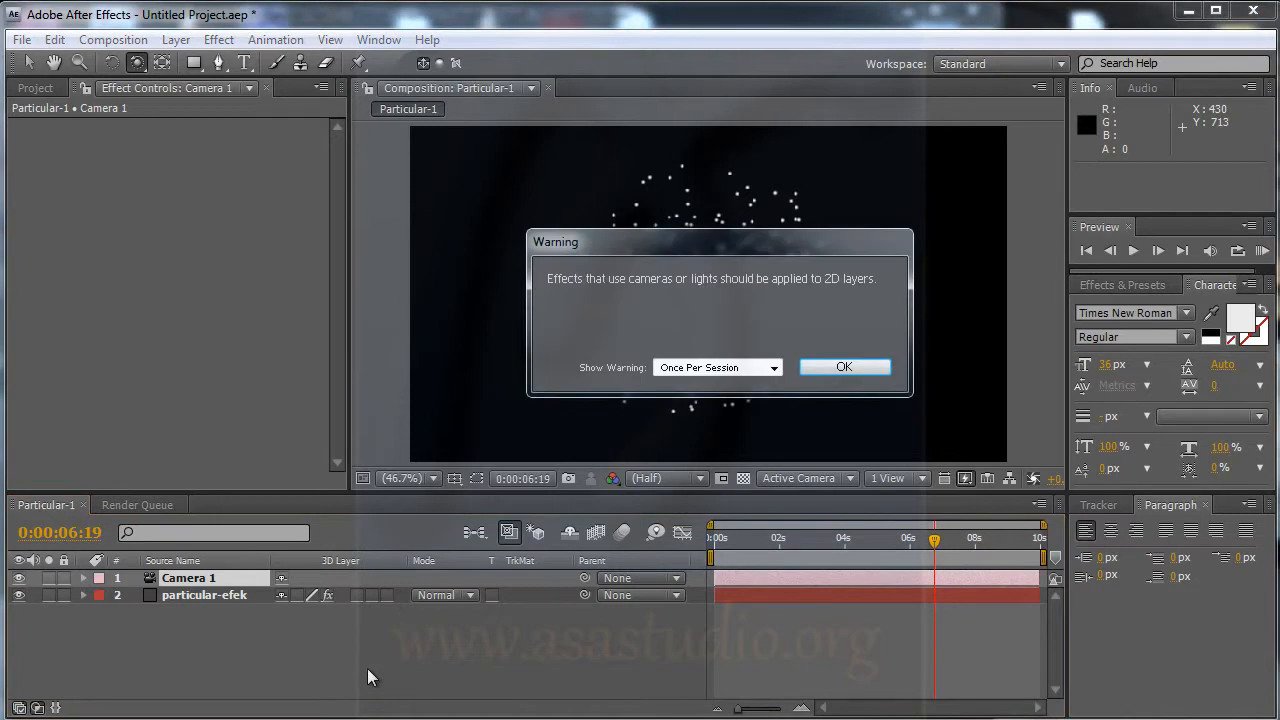
{"action": "left_click", "coordinate": [842, 368]}
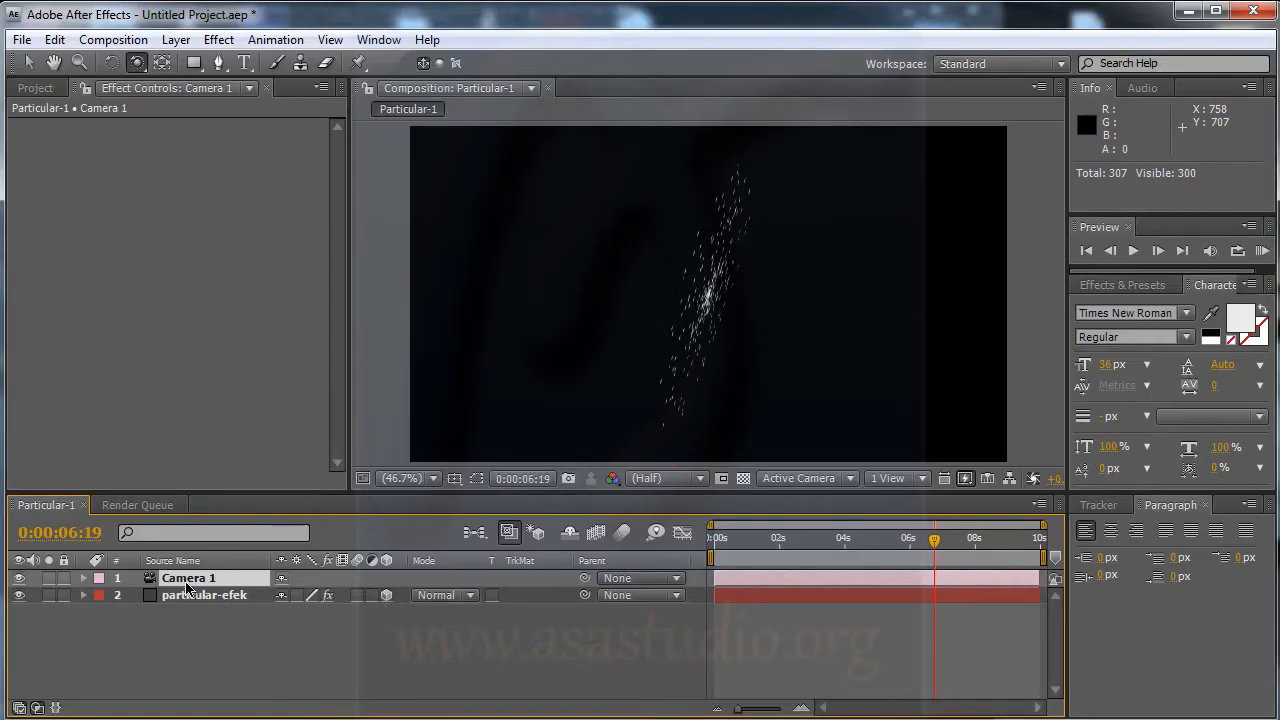
- Orbit the camera around the 3D particular-efek solid, then make the solid a 2D layer and orbit again to compare
{"action": "left_click", "coordinate": [137, 63]}
{"action": "mouse_move", "coordinate": [657, 277]}
{"action": "left_mouse_down"}
{"action": "mouse_move", "coordinate": [728, 307]}
{"action": "mouse_move", "coordinate": [697, 328]}
{"action": "mouse_move", "coordinate": [632, 290]}
{"action": "mouse_move", "coordinate": [640, 271]}
{"action": "mouse_move", "coordinate": [681, 241]}
{"action": "mouse_move", "coordinate": [766, 220]}
{"action": "mouse_move", "coordinate": [725, 232]}
{"action": "mouse_move", "coordinate": [686, 277]}
{"action": "mouse_move", "coordinate": [606, 278]}
{"action": "mouse_move", "coordinate": [594, 231]}
{"action": "mouse_move", "coordinate": [611, 191]}
{"action": "mouse_move", "coordinate": [704, 179]}
{"action": "mouse_move", "coordinate": [880, 220]}
{"action": "mouse_move", "coordinate": [926, 265]}
{"action": "mouse_move", "coordinate": [940, 307]}
{"action": "mouse_move", "coordinate": [822, 344]}
{"action": "mouse_move", "coordinate": [816, 294]}
{"action": "mouse_move", "coordinate": [878, 272]}
{"action": "mouse_move", "coordinate": [926, 272]}
{"action": "mouse_move", "coordinate": [862, 345]}
{"action": "mouse_move", "coordinate": [840, 320]}
{"action": "mouse_move", "coordinate": [815, 356]}
{"action": "mouse_move", "coordinate": [678, 358]}
{"action": "mouse_move", "coordinate": [654, 237]}
{"action": "mouse_move", "coordinate": [720, 223]}
{"action": "mouse_move", "coordinate": [738, 268]}
{"action": "left_mouse_up"}
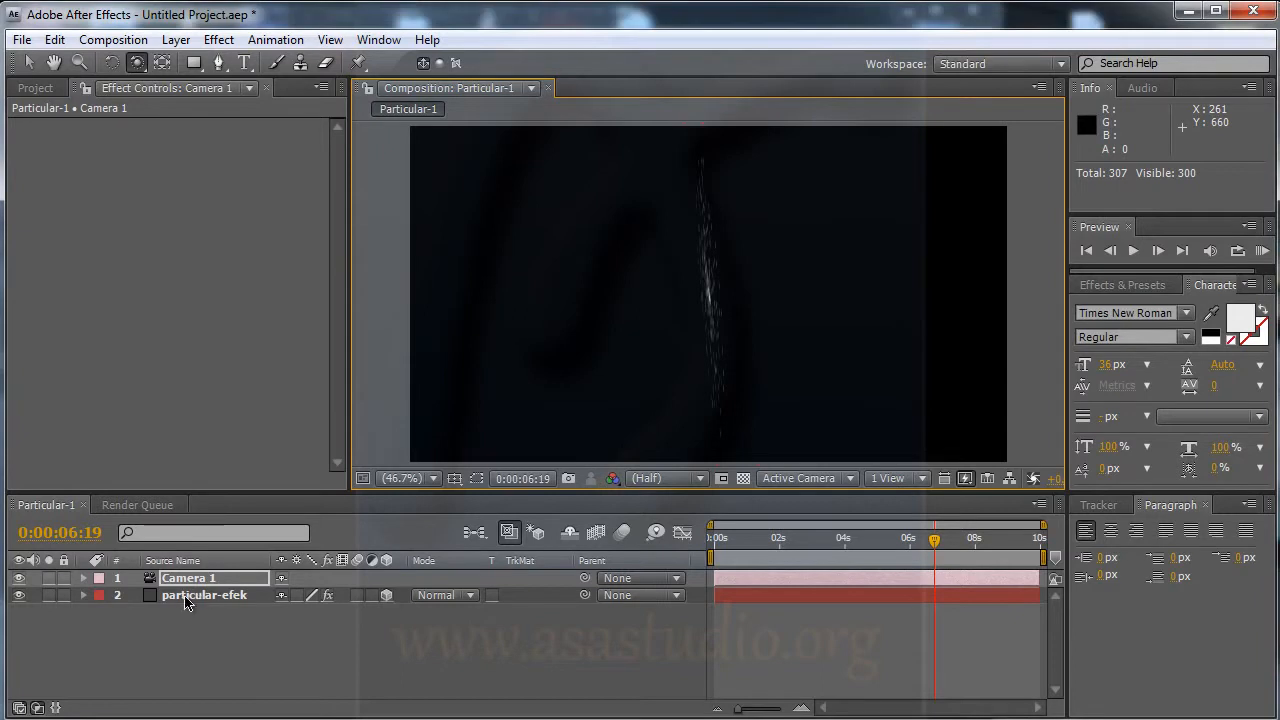
{"action": "left_click", "coordinate": [389, 597]}
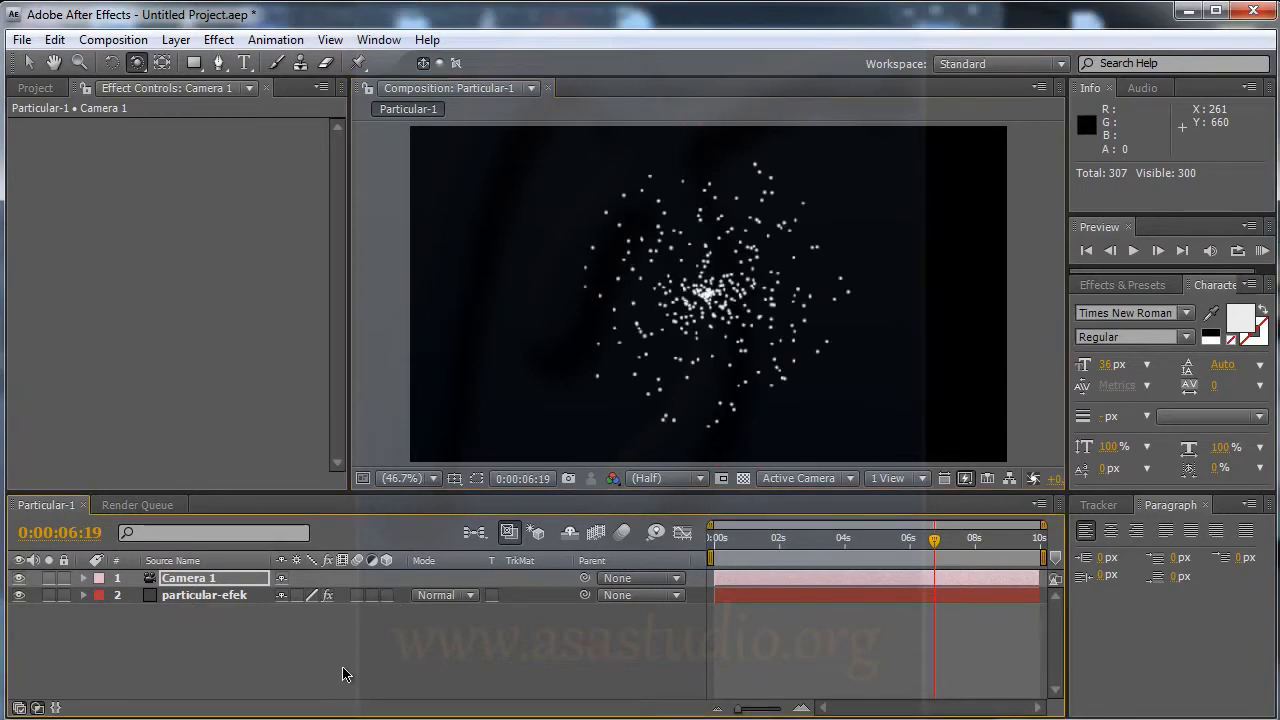
{"action": "left_click_drag", "start_coordinate": [752, 339], "coordinate": [551, 277]}
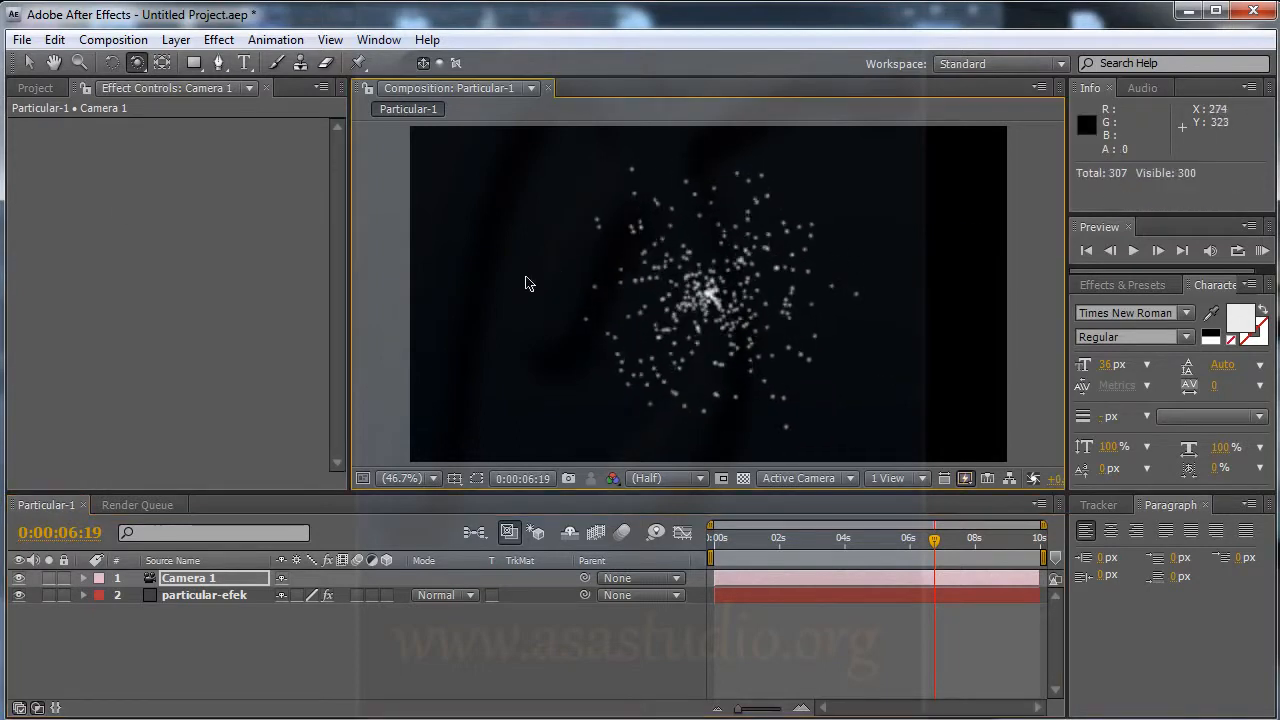
- Show the Particular effect controls of the particular-efek solid and expand the Emitter settings
{"action": "left_click", "coordinate": [188, 596]}
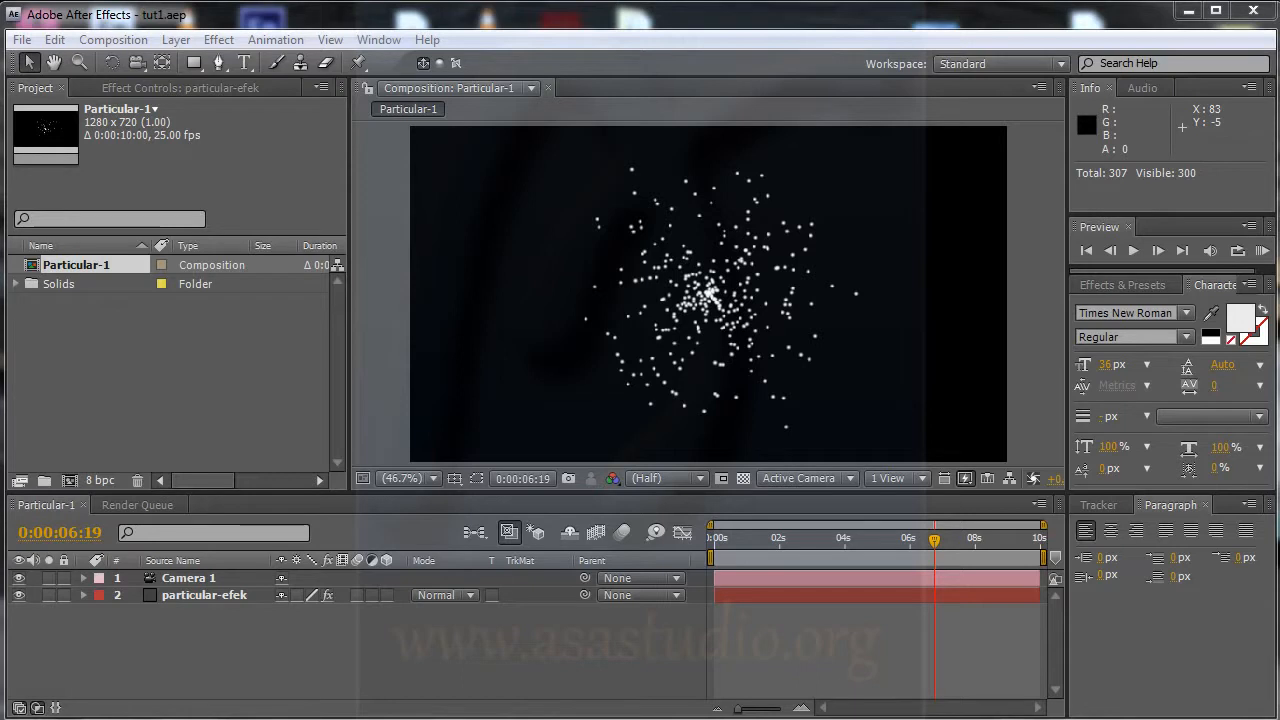
{"action": "left_click", "coordinate": [183, 600]}
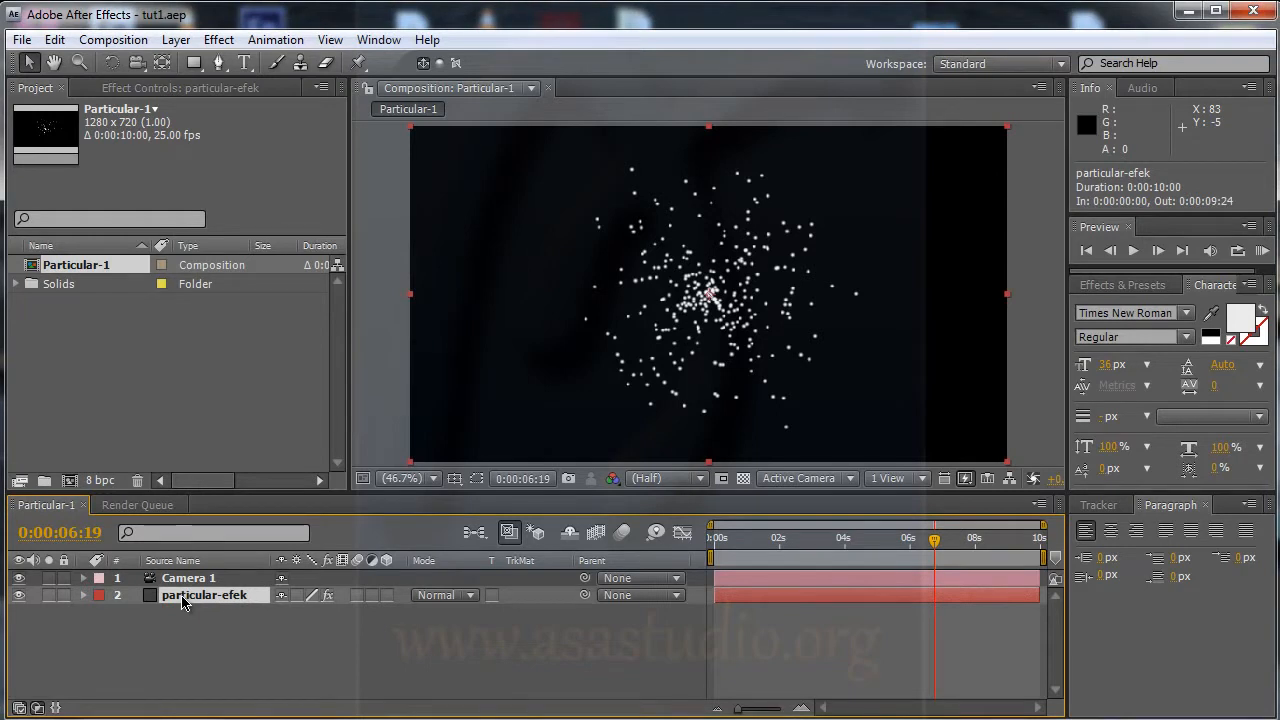
{"action": "left_click", "coordinate": [172, 88]}
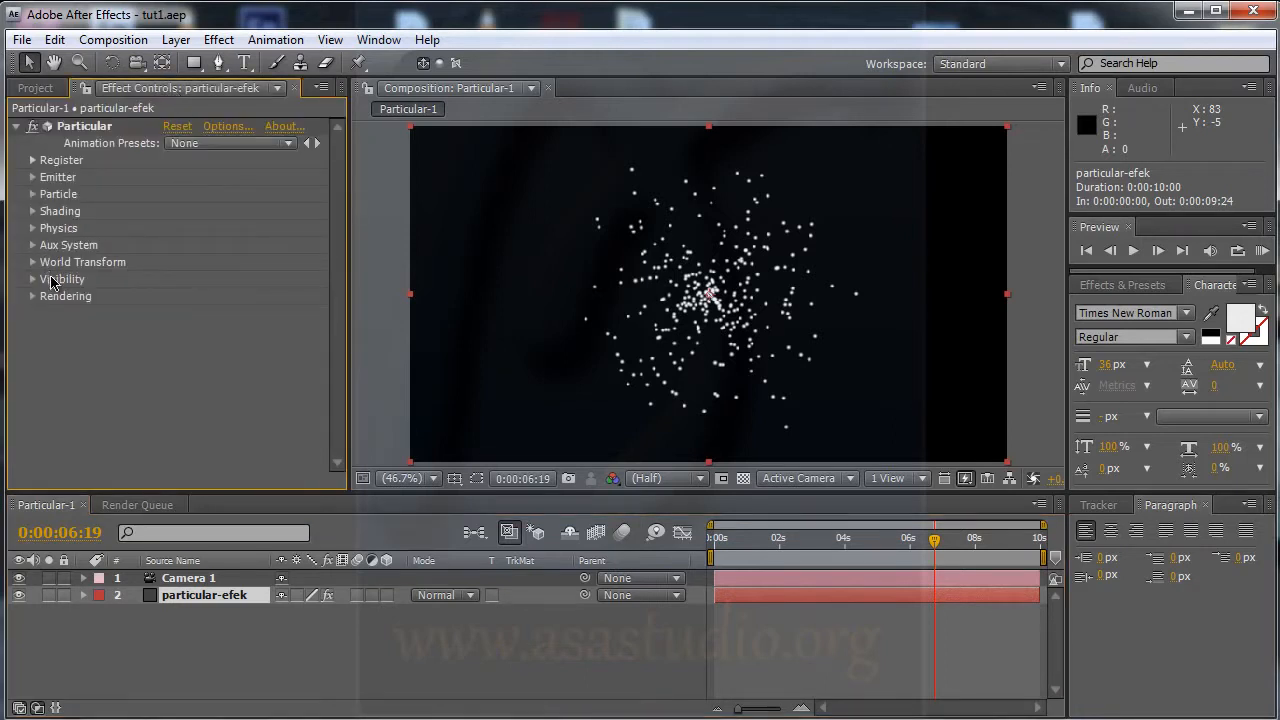
{"action": "left_click", "coordinate": [33, 177]}
{"action": "scroll", "coordinate": [40, 200], "scroll_direction": "down", "scroll_amount": 1}
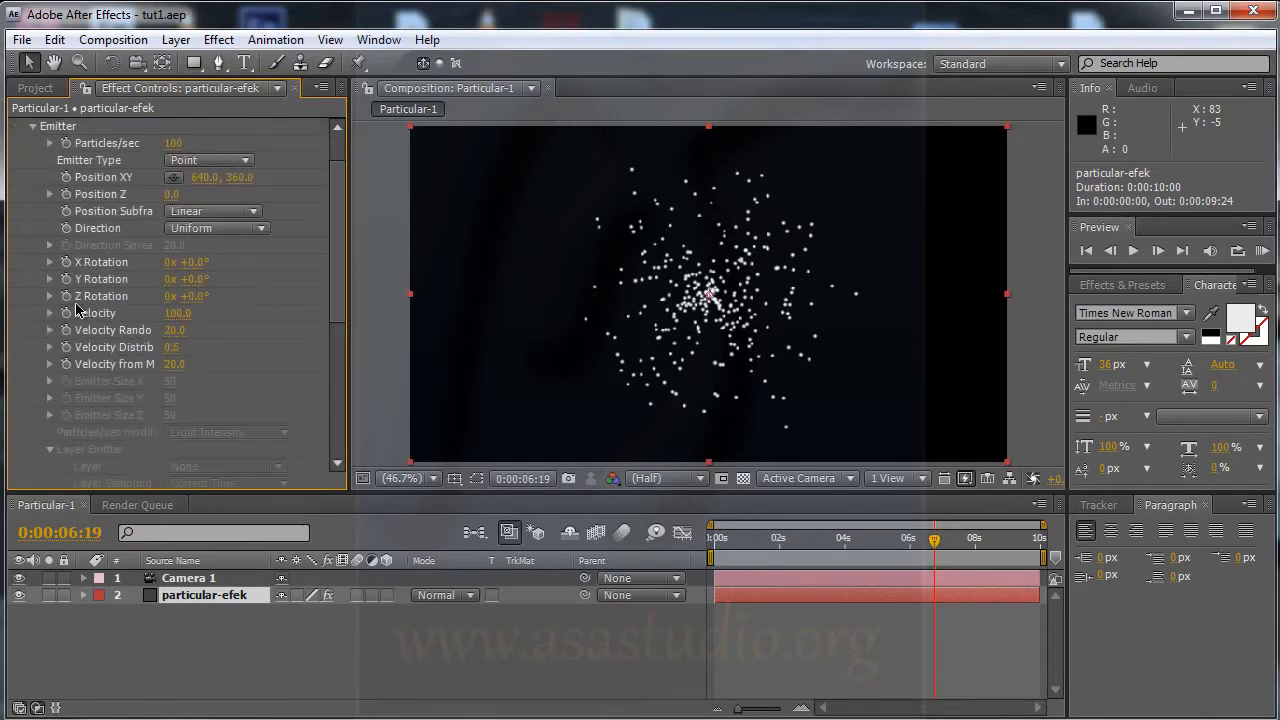
{"action": "left_click_drag", "start_coordinate": [342, 206], "coordinate": [342, 174]}
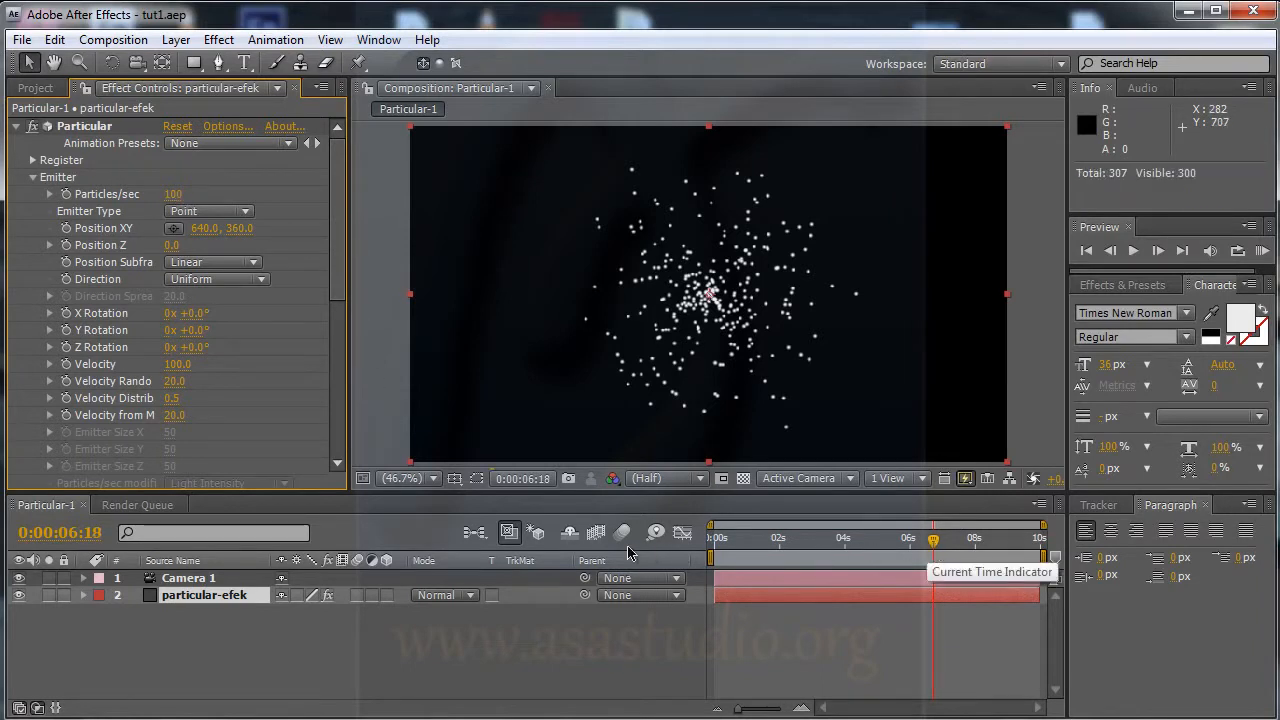
- Play a RAM preview of the particle emission from the first frame and stop it
{"action": "key", "text": "Home"}
{"action": "left_click", "coordinate": [1262, 251]}
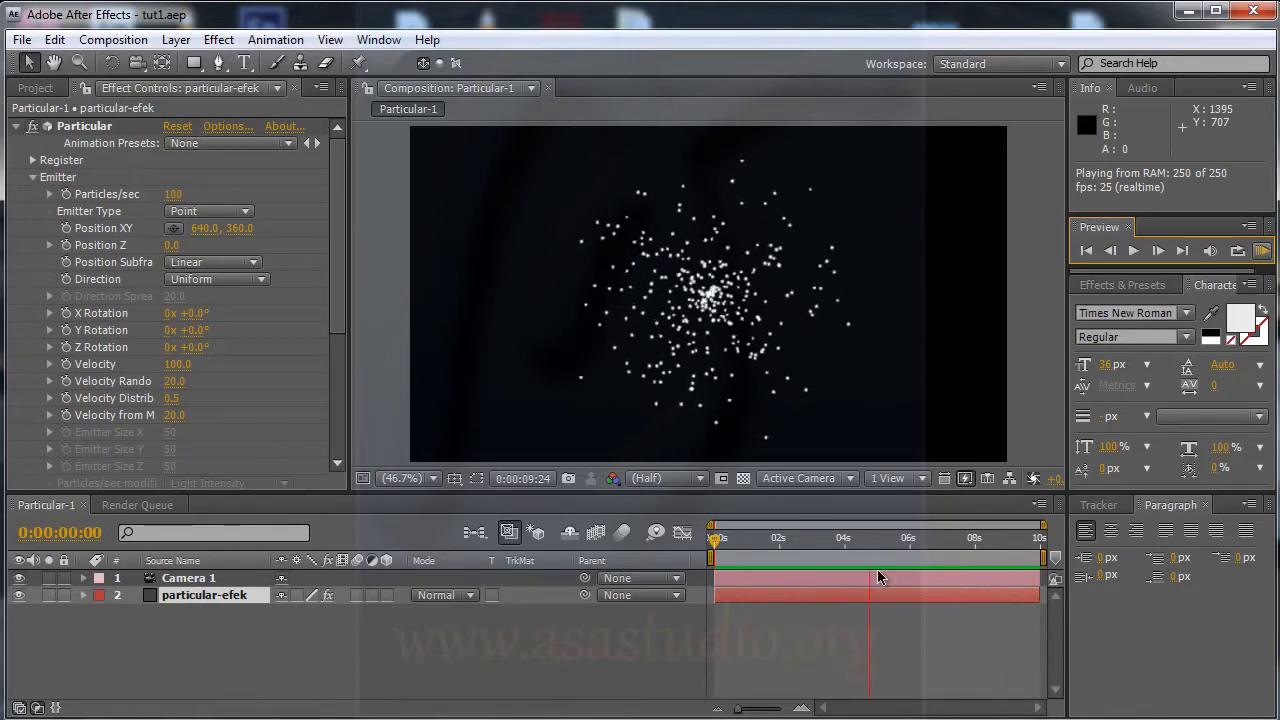
{"action": "key", "text": "space"}
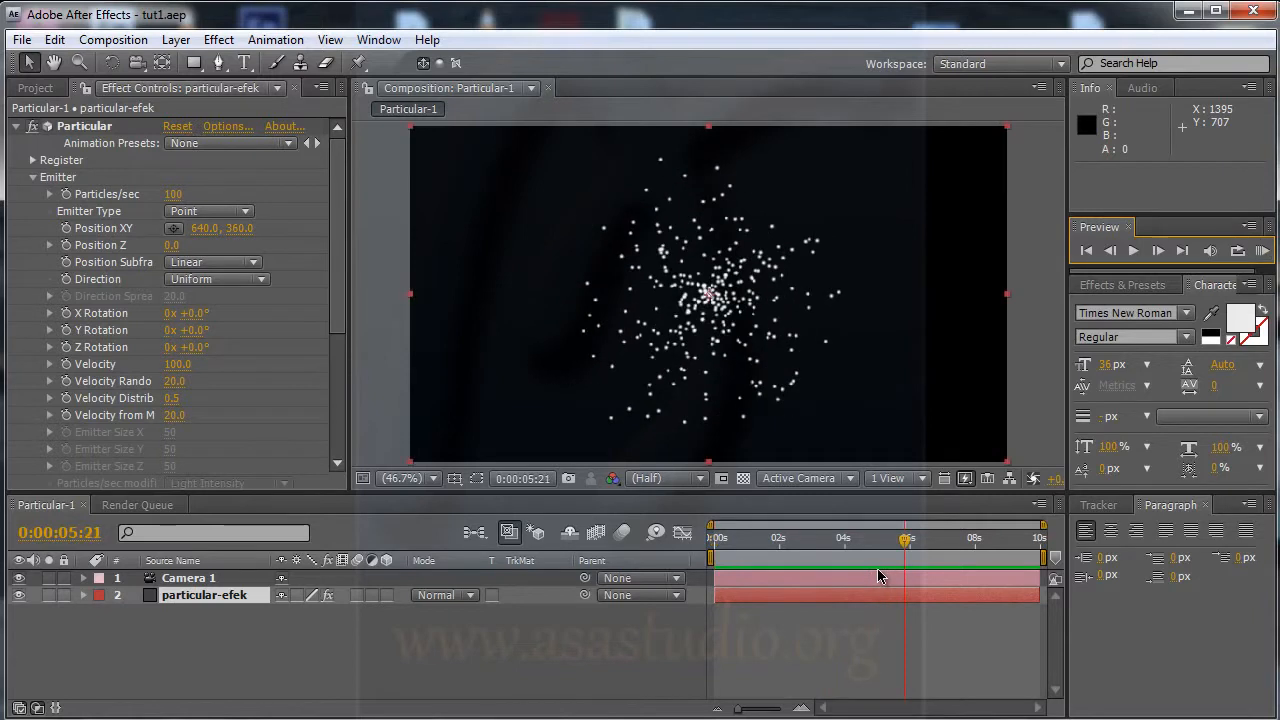
- Try 300 for the emitter's Particles/sec, then set it back to 100
{"action": "left_click", "coordinate": [174, 194]}
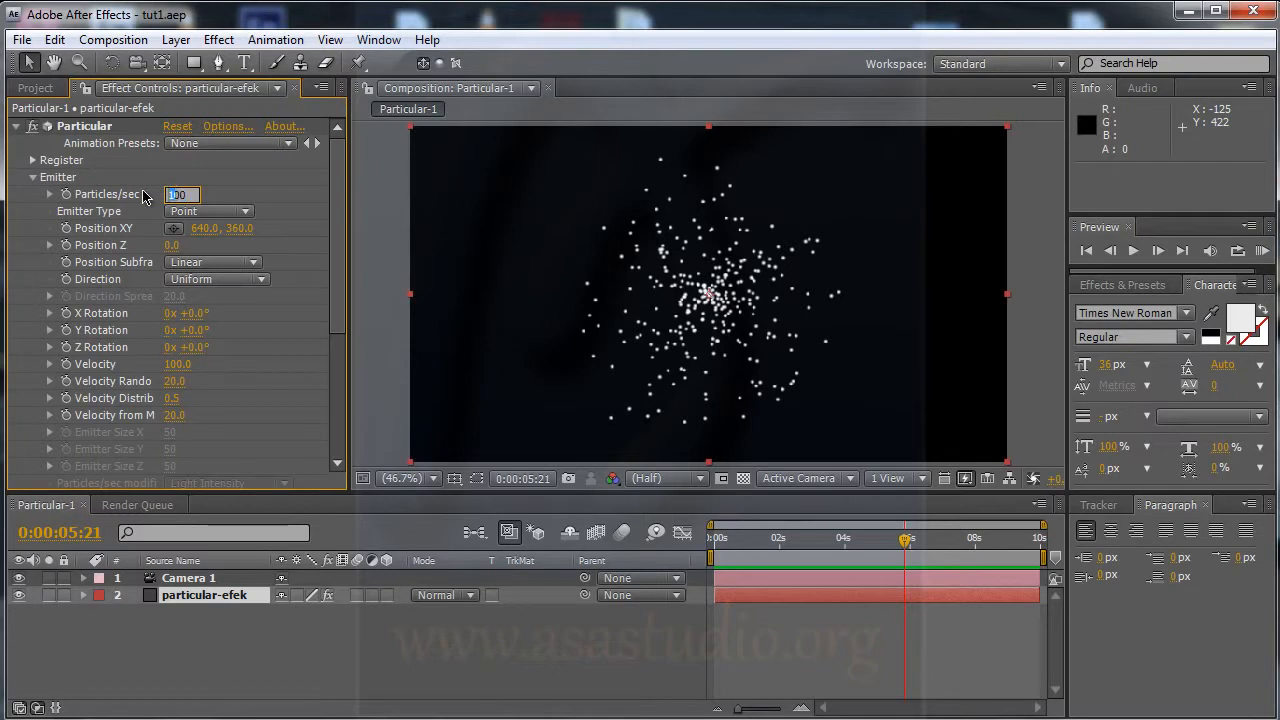
{"action": "type", "text": "300"}
{"action": "key", "text": "Return"}
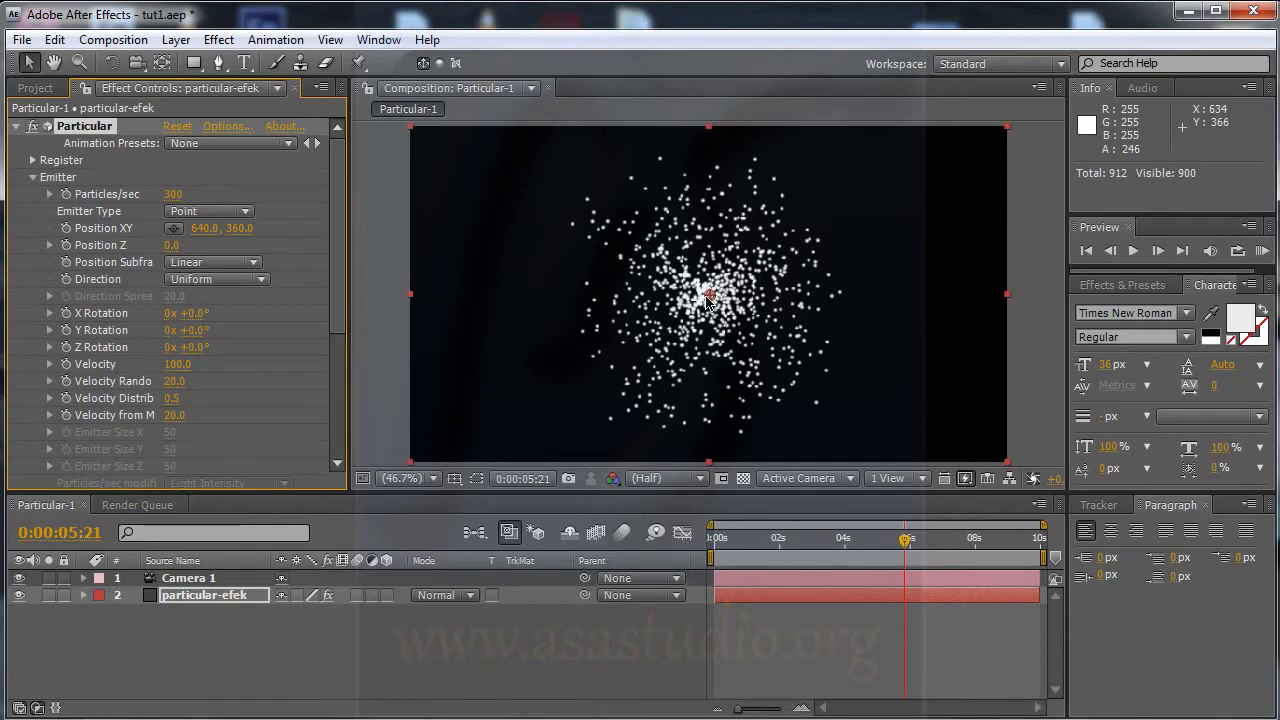
{"action": "left_click", "coordinate": [173, 194]}
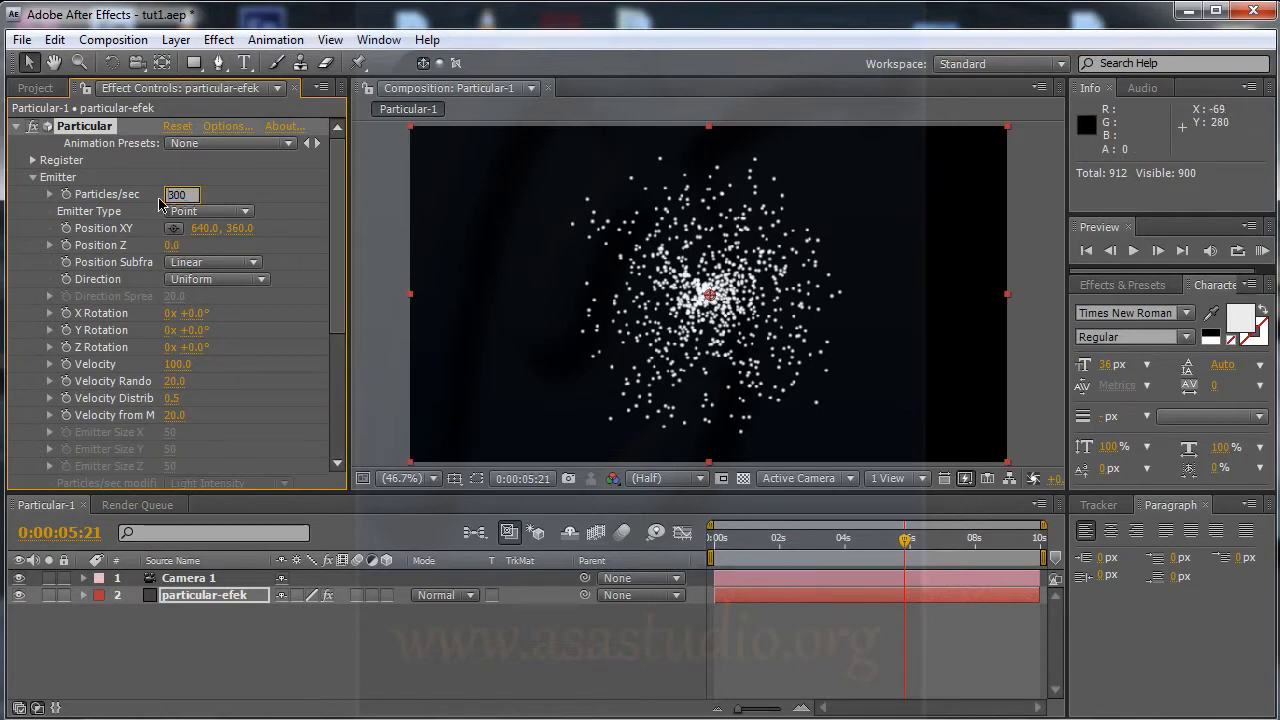
{"action": "key", "text": "Return"}
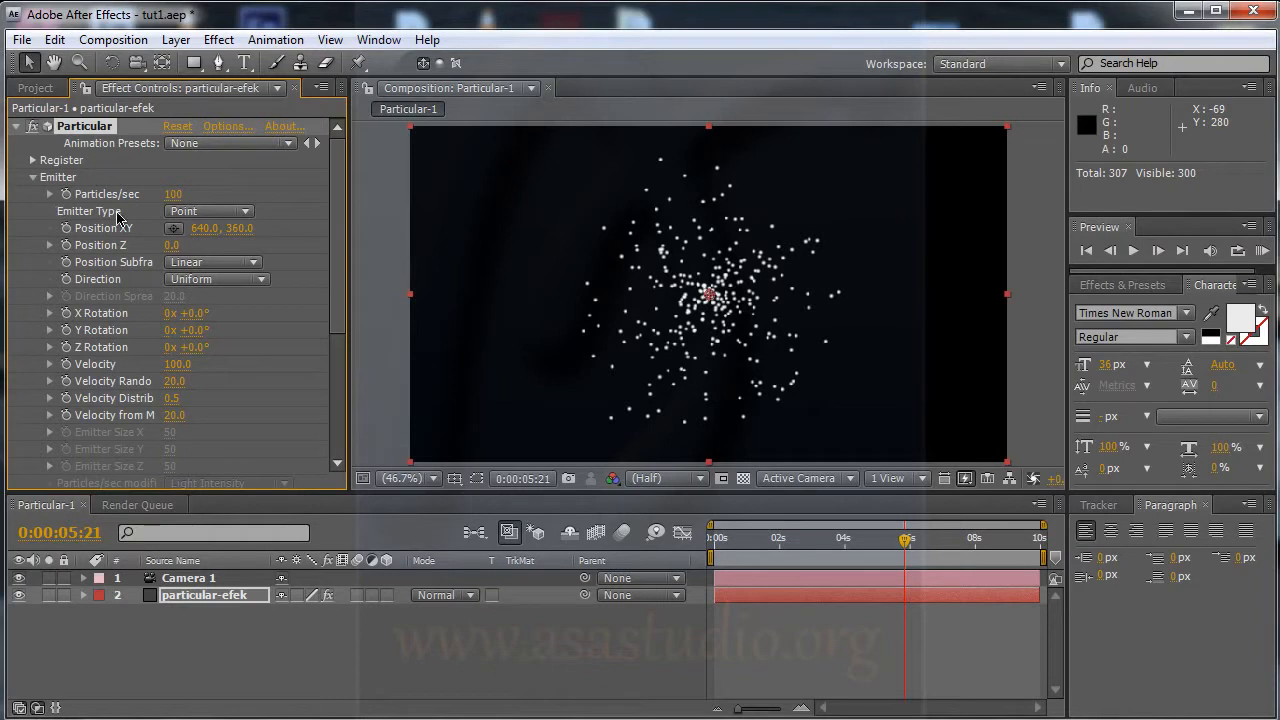
- Try the Box emitter type and check its size settings, then set Emitter Type back to Point
{"action": "left_click", "coordinate": [210, 211]}
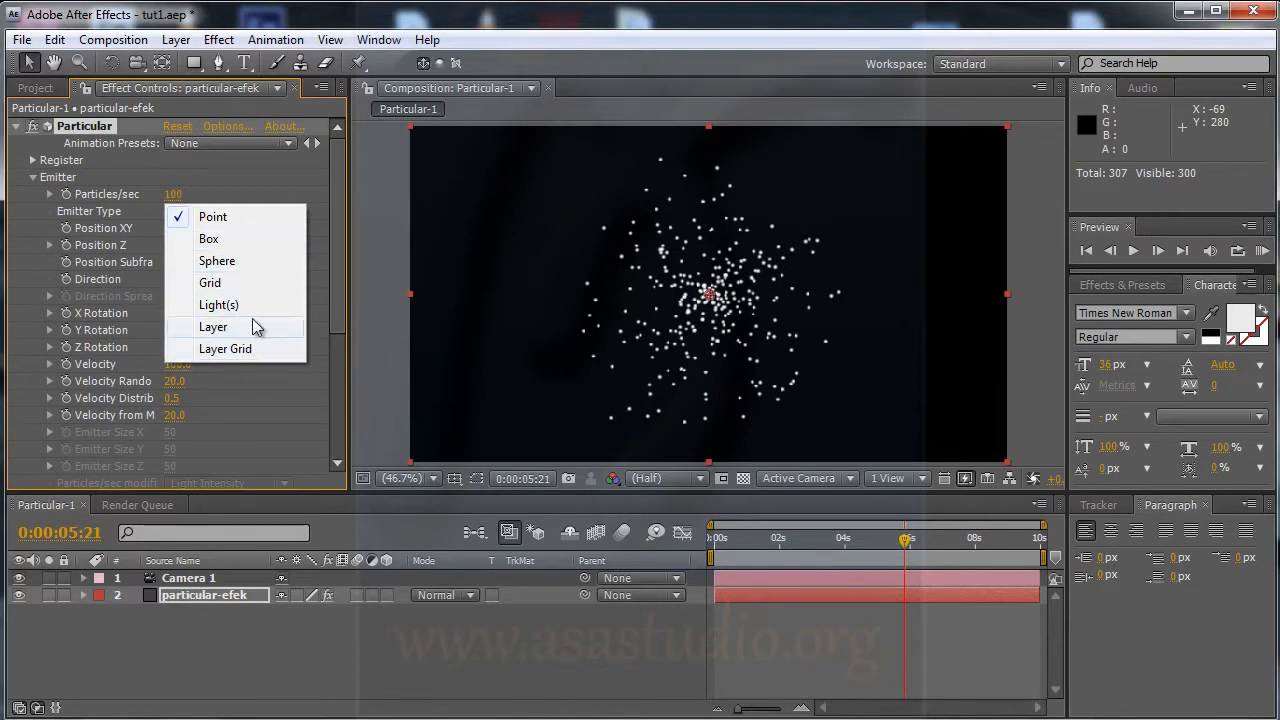
{"action": "left_click", "coordinate": [243, 237]}
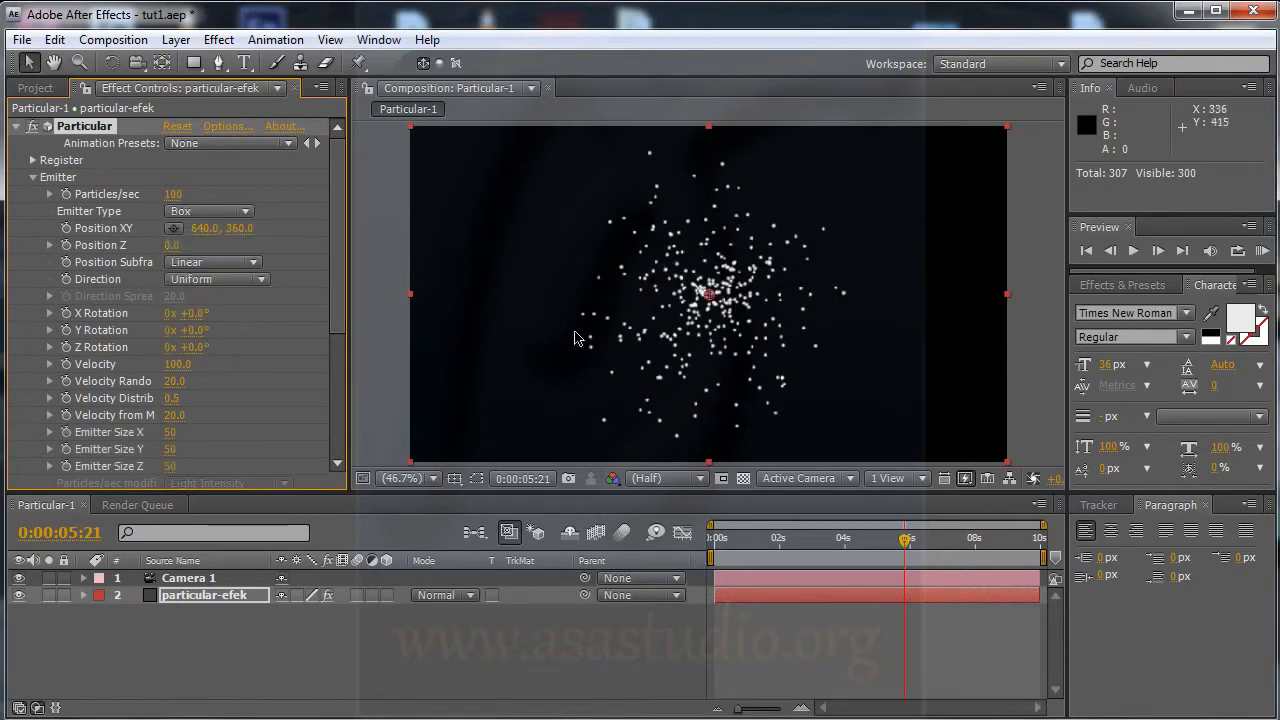
{"action": "mouse_move", "coordinate": [345, 230]}
{"action": "left_mouse_down"}
{"action": "mouse_move", "coordinate": [338, 299]}
{"action": "mouse_move", "coordinate": [342, 250]}
{"action": "left_mouse_up"}
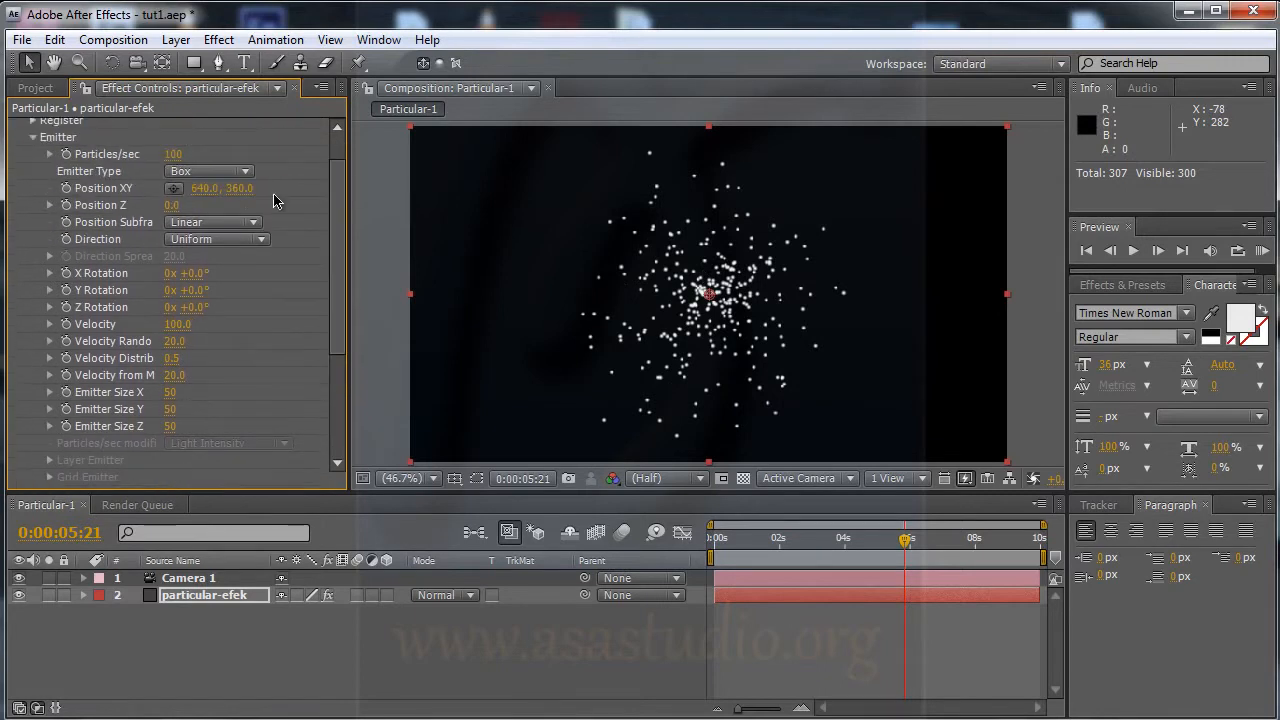
{"action": "left_click", "coordinate": [240, 172]}
{"action": "left_click", "coordinate": [228, 151]}
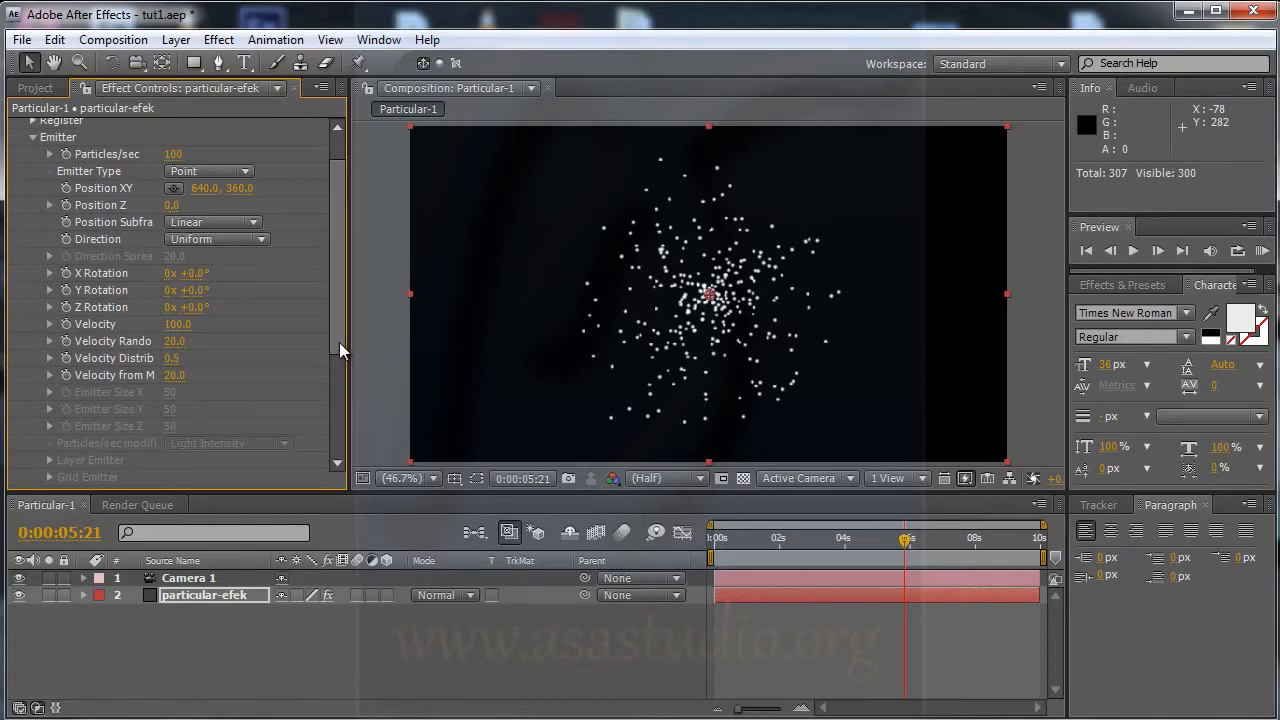
- Enlarge the effect controls and composition areas and close the Paragraph and Tracker panels to free up space
{"action": "left_click_drag", "start_coordinate": [339, 342], "coordinate": [341, 408]}
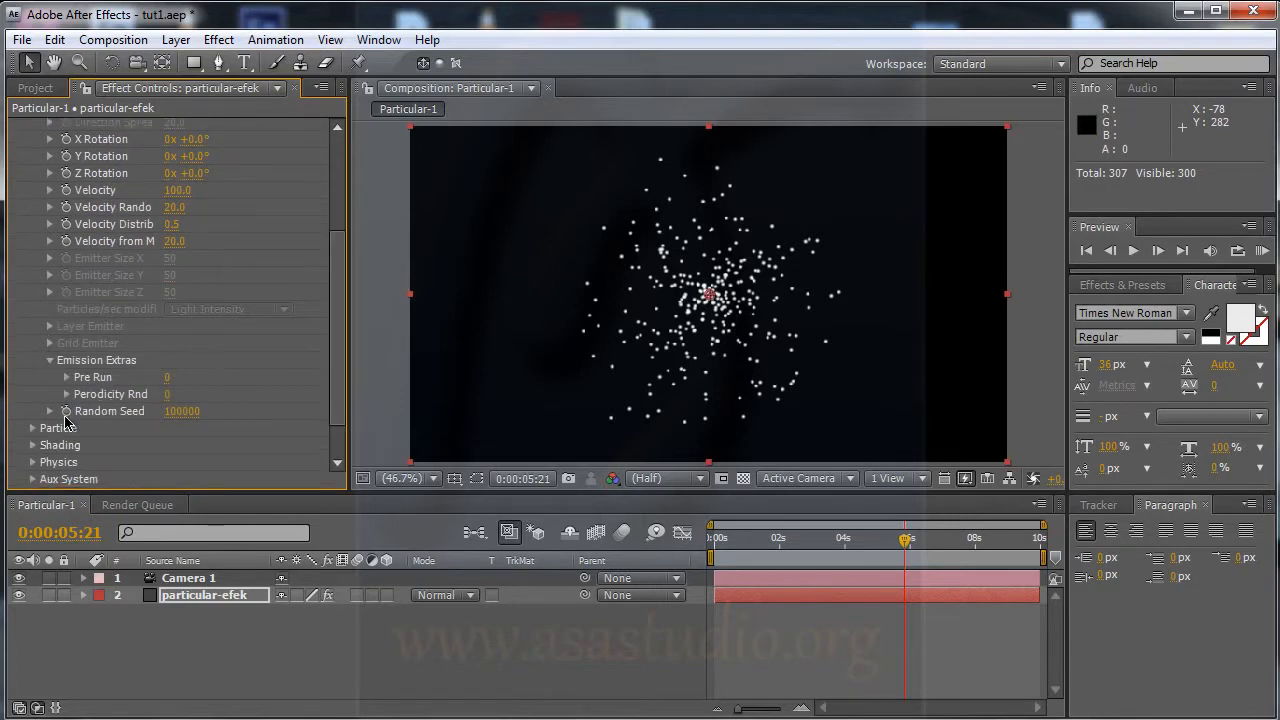
{"action": "left_click_drag", "start_coordinate": [338, 380], "coordinate": [342, 352]}
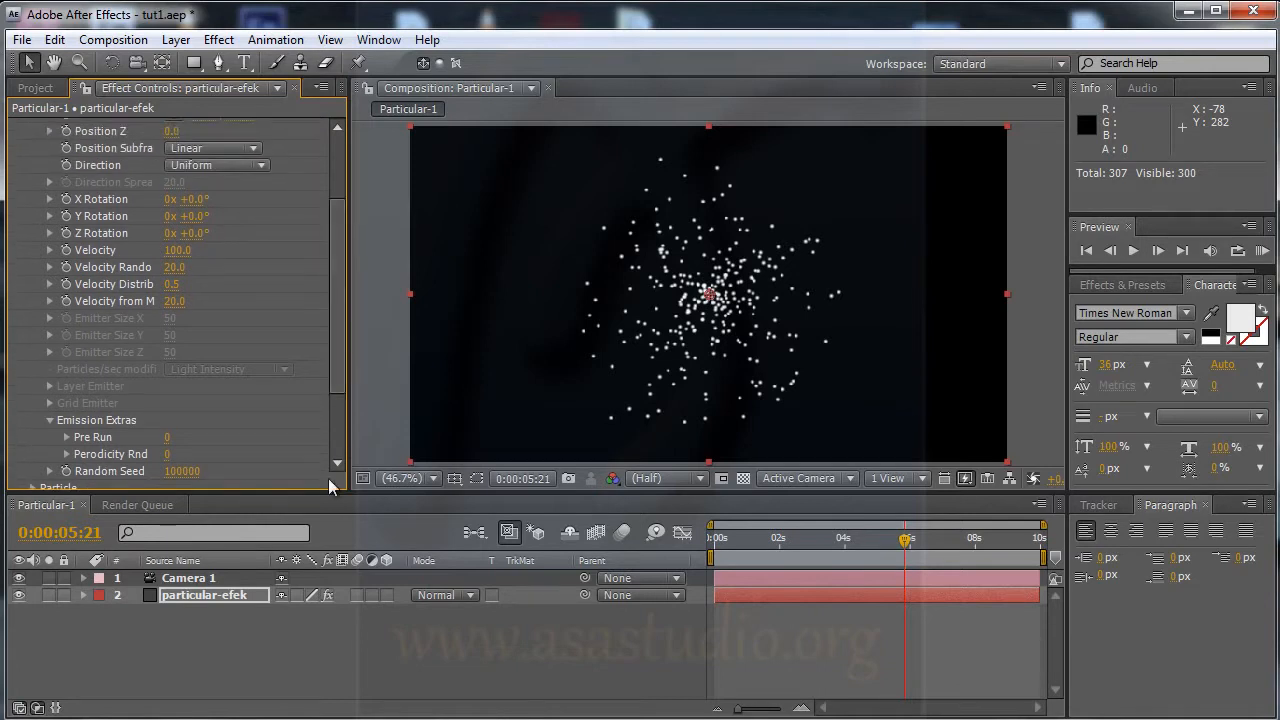
{"action": "left_click_drag", "start_coordinate": [316, 492], "coordinate": [316, 569]}
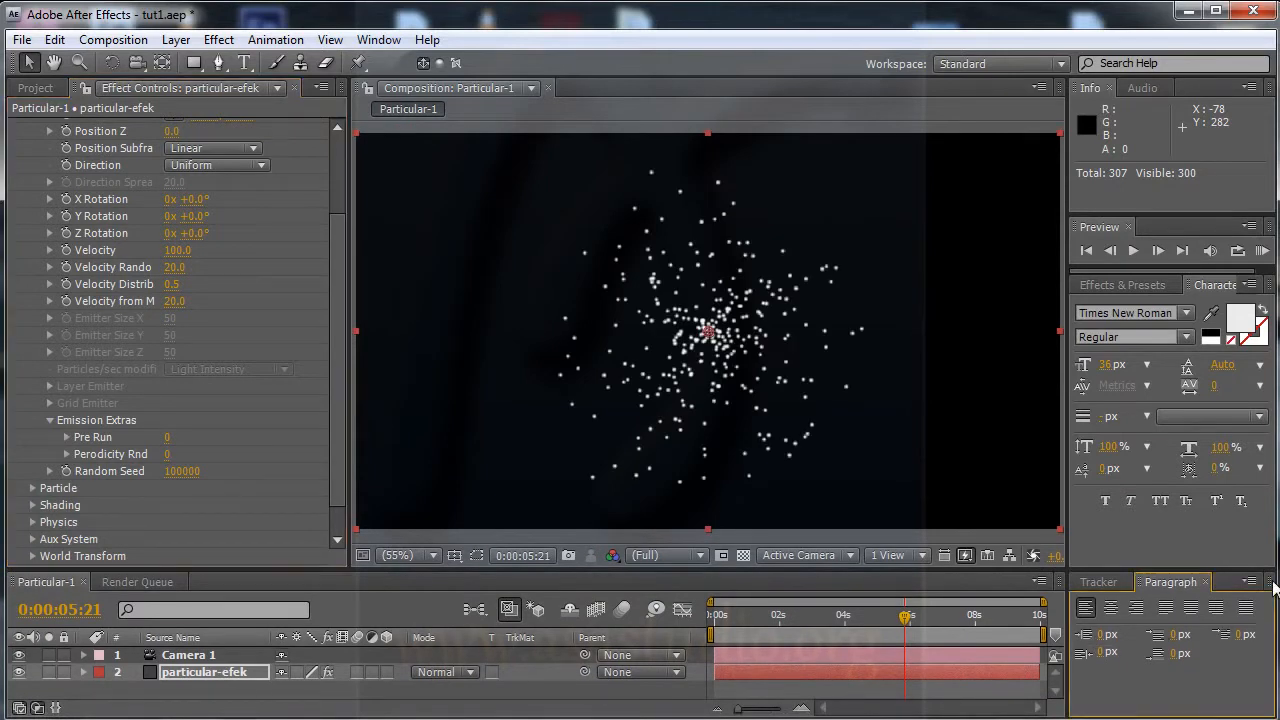
{"action": "left_click", "coordinate": [1206, 581]}
{"action": "left_click", "coordinate": [1127, 582]}
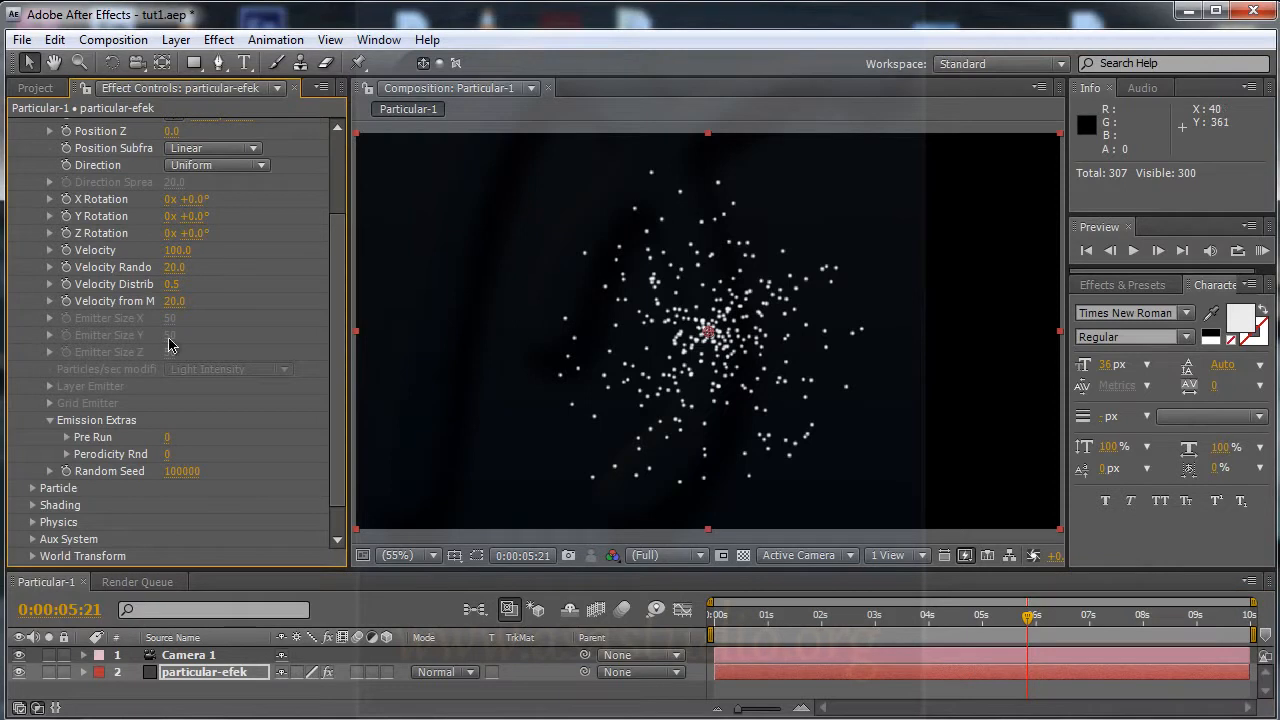
- Try the Box, Sphere and Grid emitter types in turn to compare how the particles are emitted
{"action": "left_click_drag", "start_coordinate": [334, 297], "coordinate": [338, 254]}
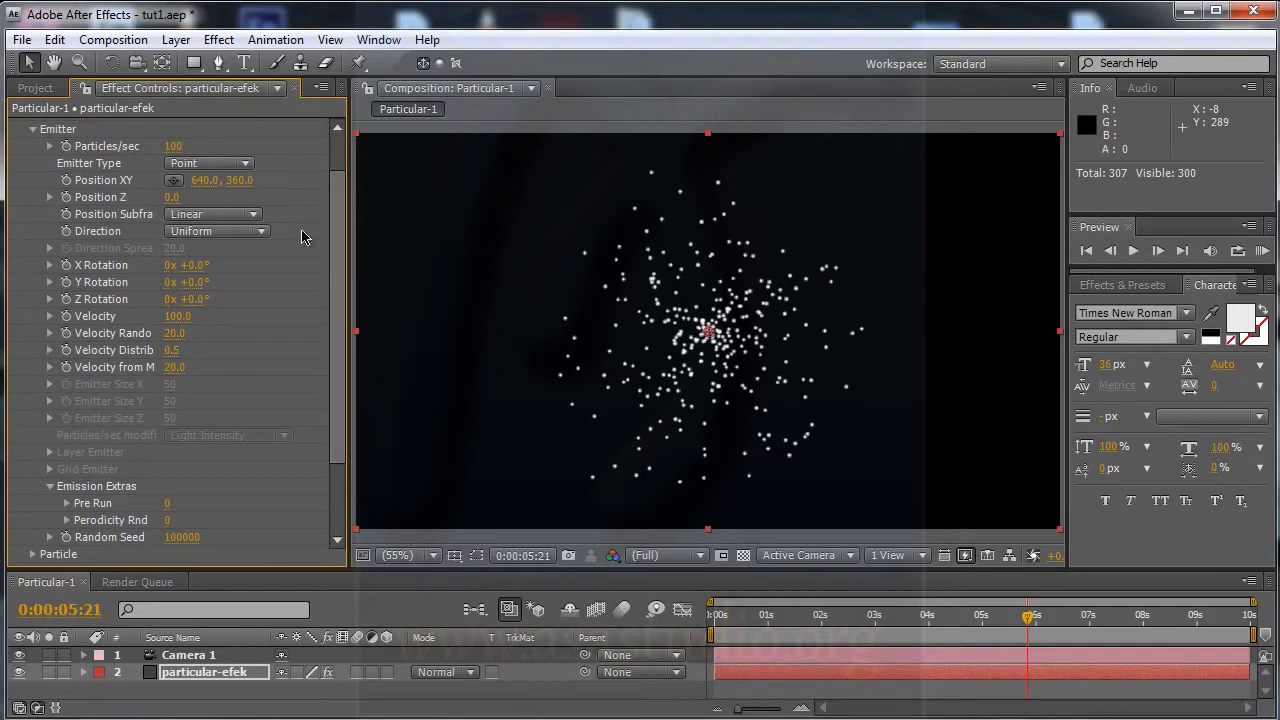
{"action": "left_click", "coordinate": [238, 165]}
{"action": "left_click", "coordinate": [248, 191]}
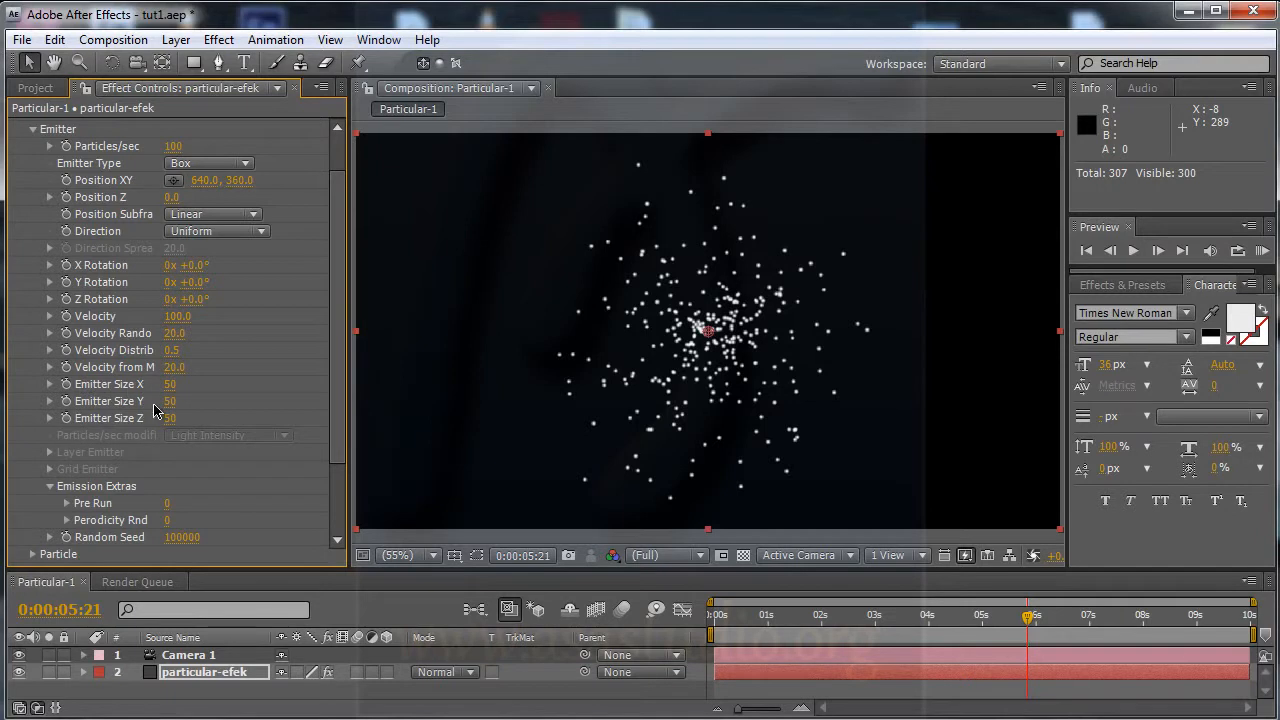
{"action": "left_click", "coordinate": [214, 164]}
{"action": "left_click", "coordinate": [224, 193]}
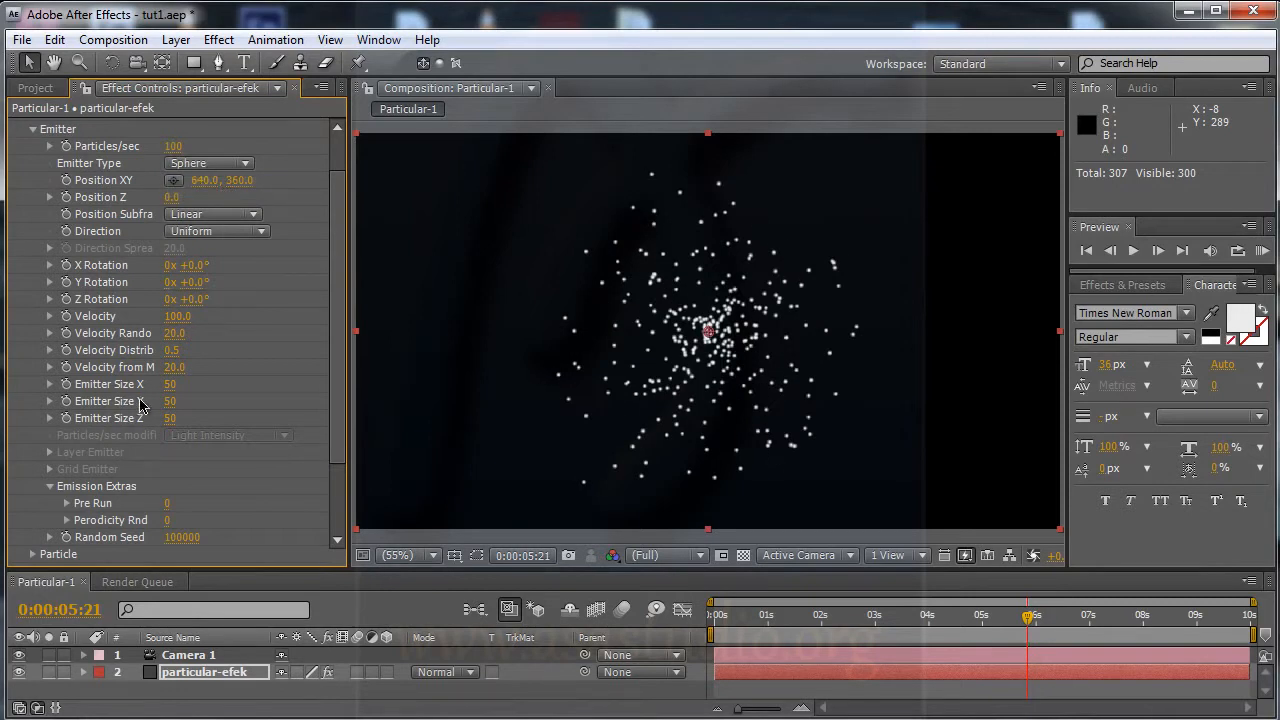
{"action": "left_click", "coordinate": [214, 164]}
{"action": "left_click", "coordinate": [210, 187]}
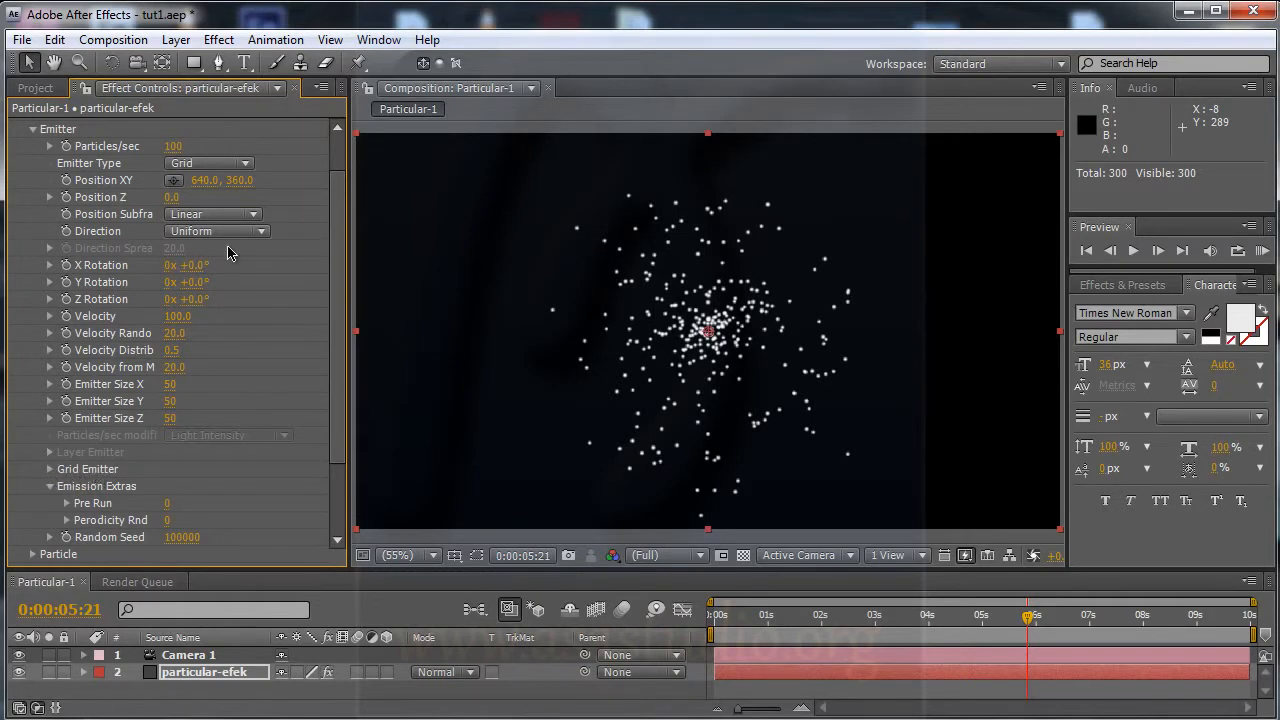
- Try the Light(s), Layer and Layer Grid emitter types in turn, accepting the notice about lights used as emitters
{"action": "left_click", "coordinate": [231, 166]}
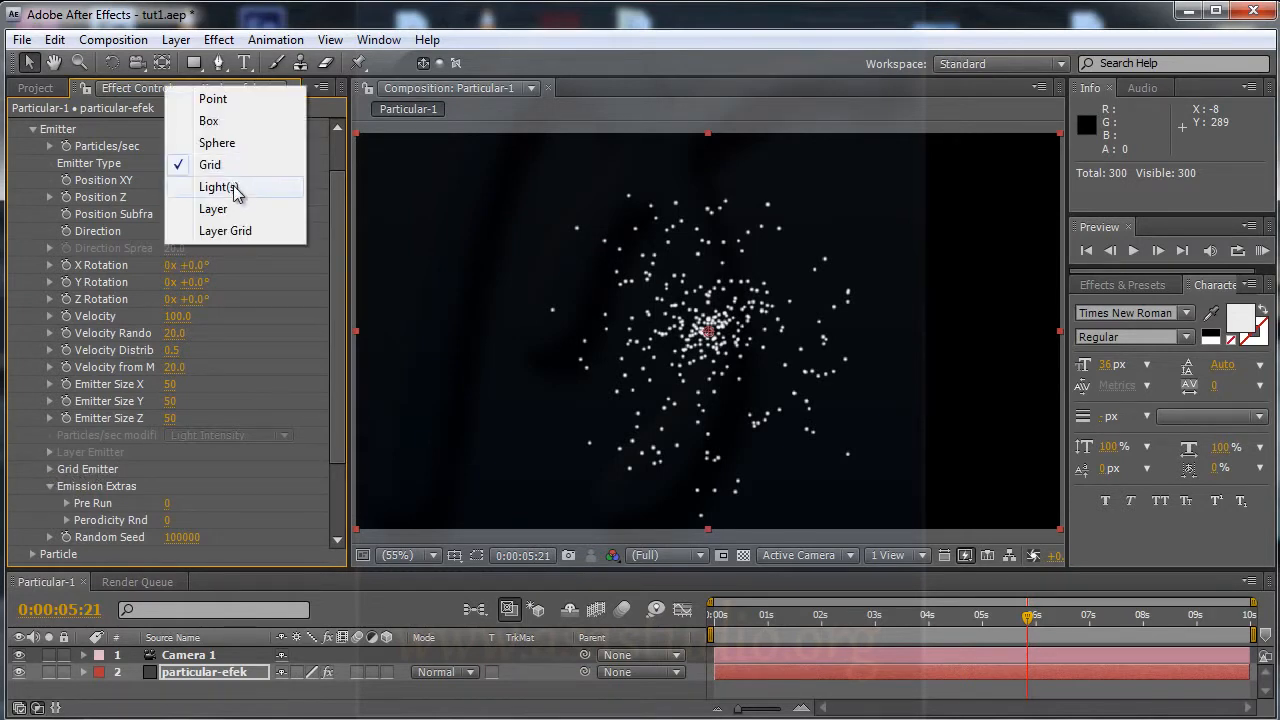
{"action": "left_click", "coordinate": [234, 187]}
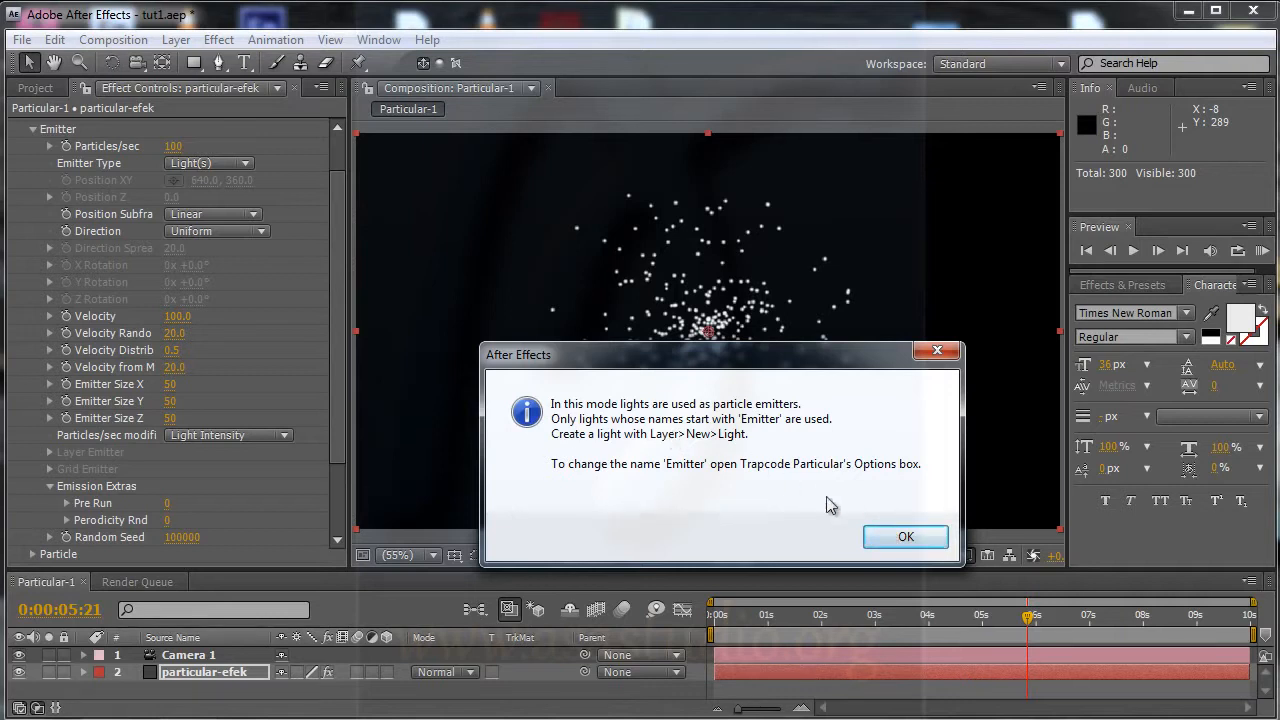
{"action": "left_click", "coordinate": [903, 535]}
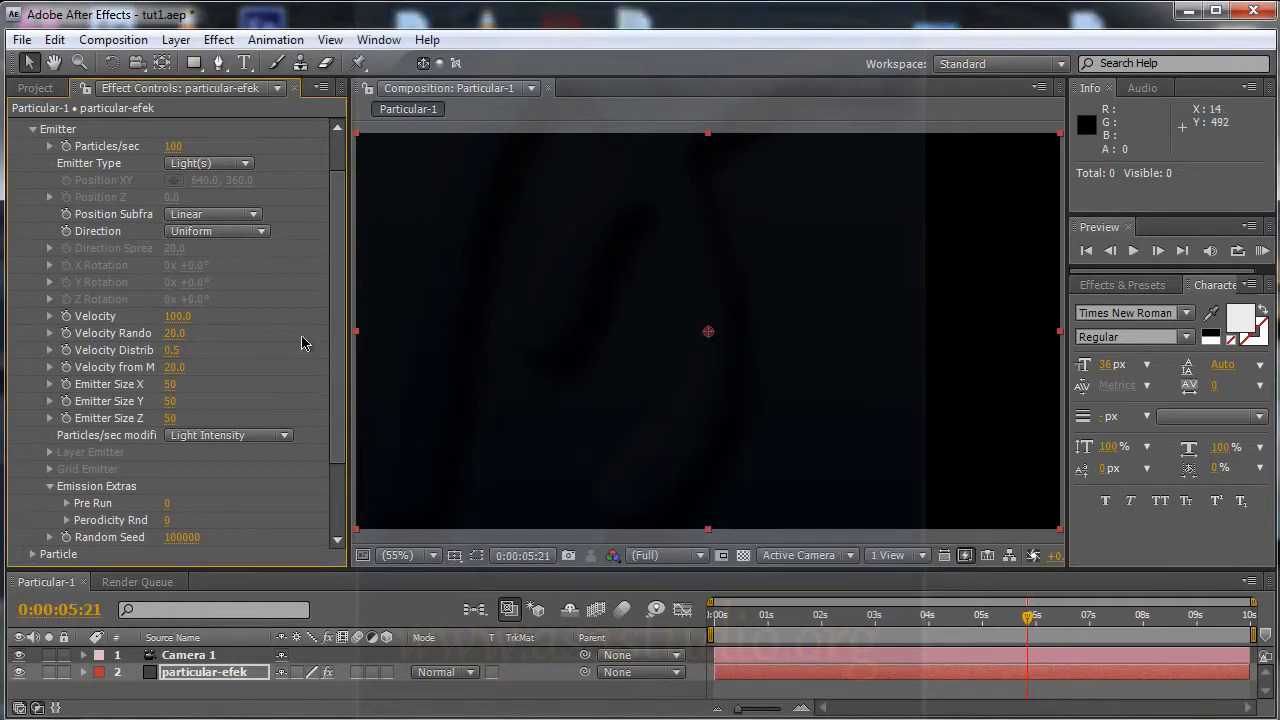
{"action": "left_click", "coordinate": [240, 165]}
{"action": "left_click", "coordinate": [240, 187]}
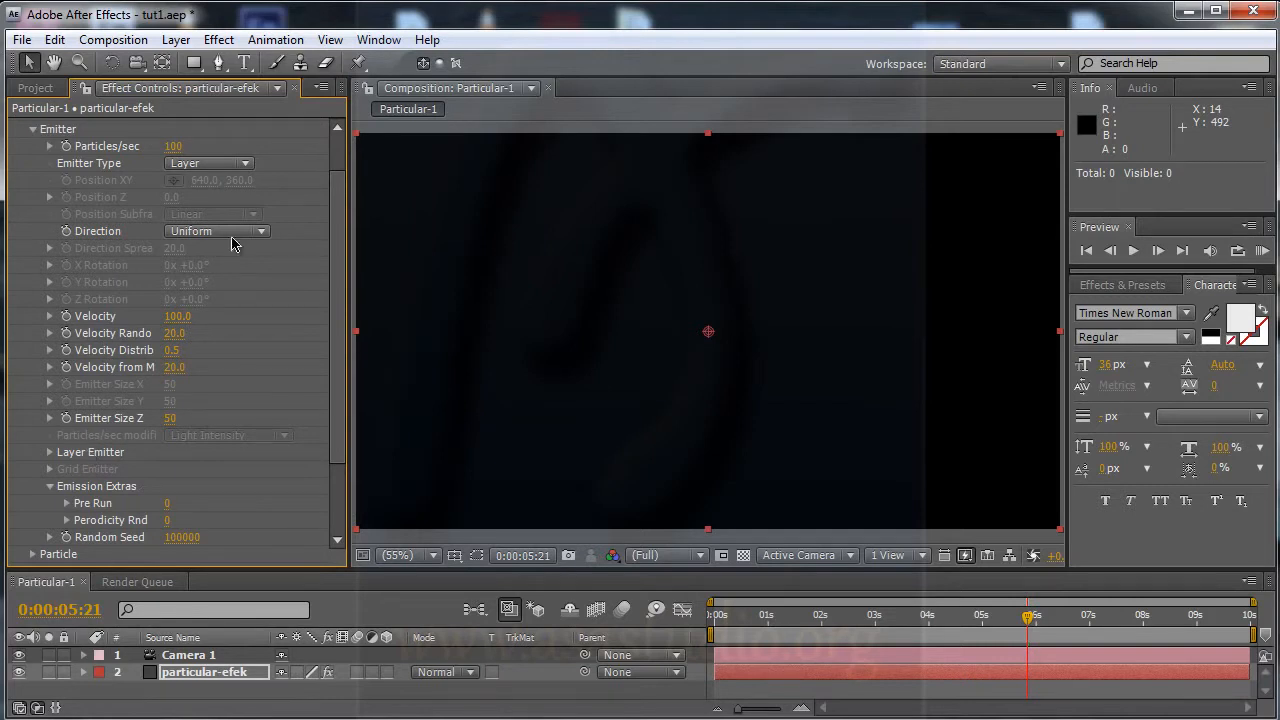
{"action": "left_click", "coordinate": [229, 166]}
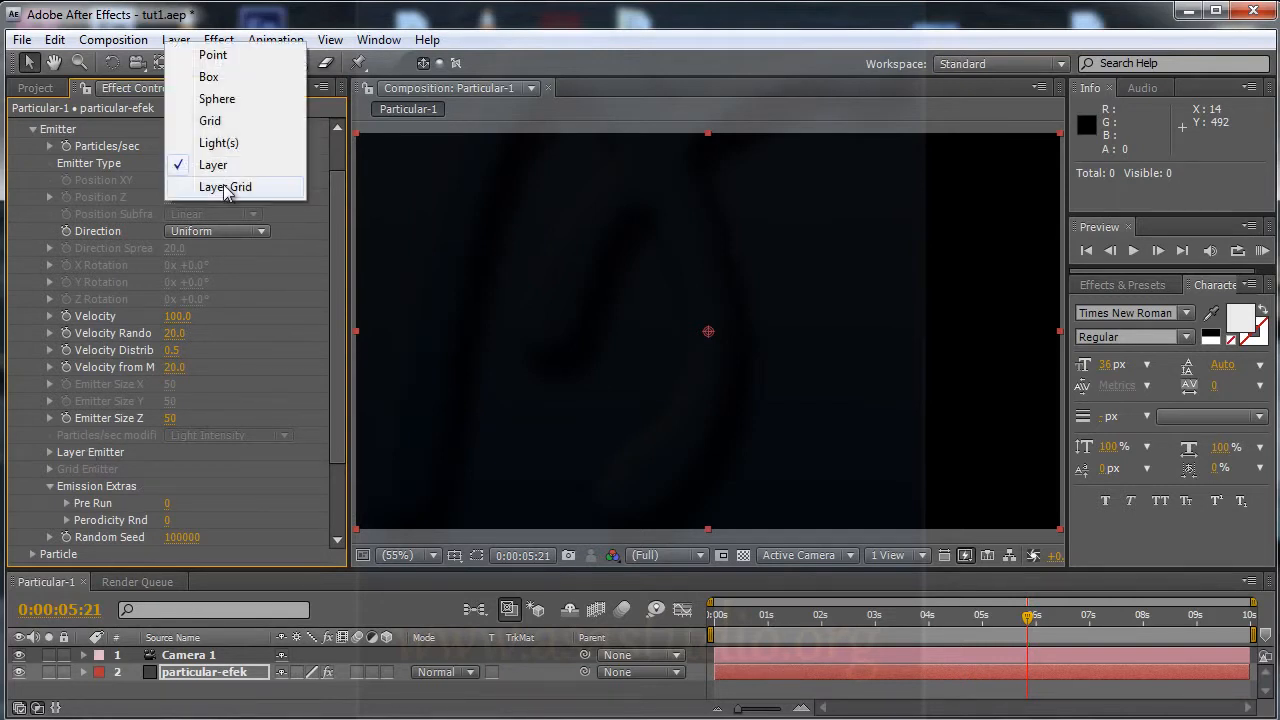
{"action": "left_click", "coordinate": [229, 187]}
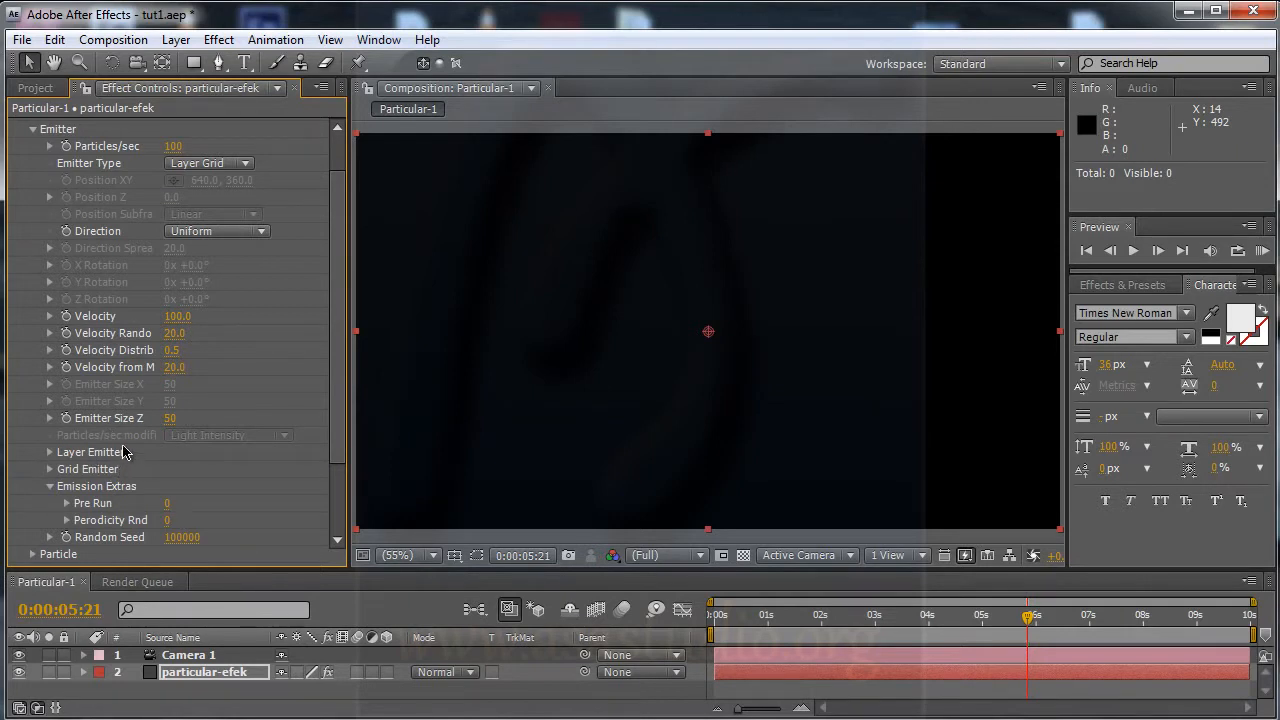
- Set the Emitter Type of the Particular effect to Sphere
{"action": "left_click", "coordinate": [229, 171]}
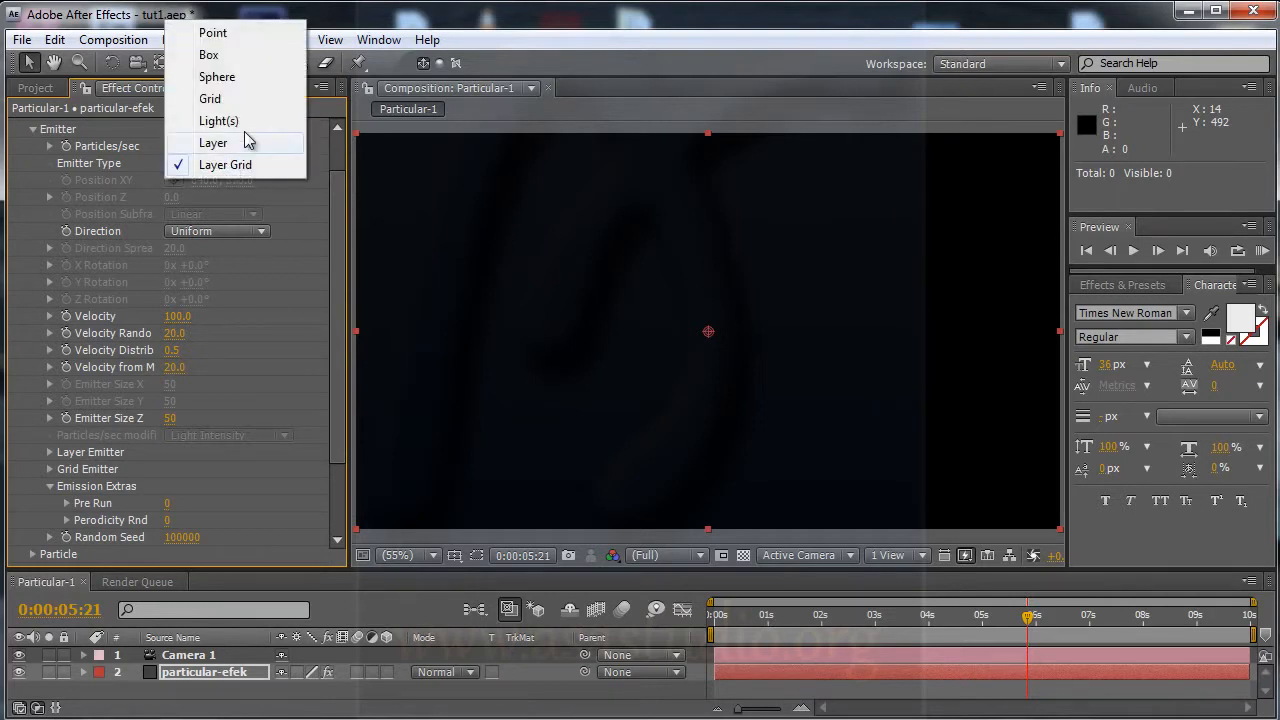
{"action": "left_click", "coordinate": [233, 78]}
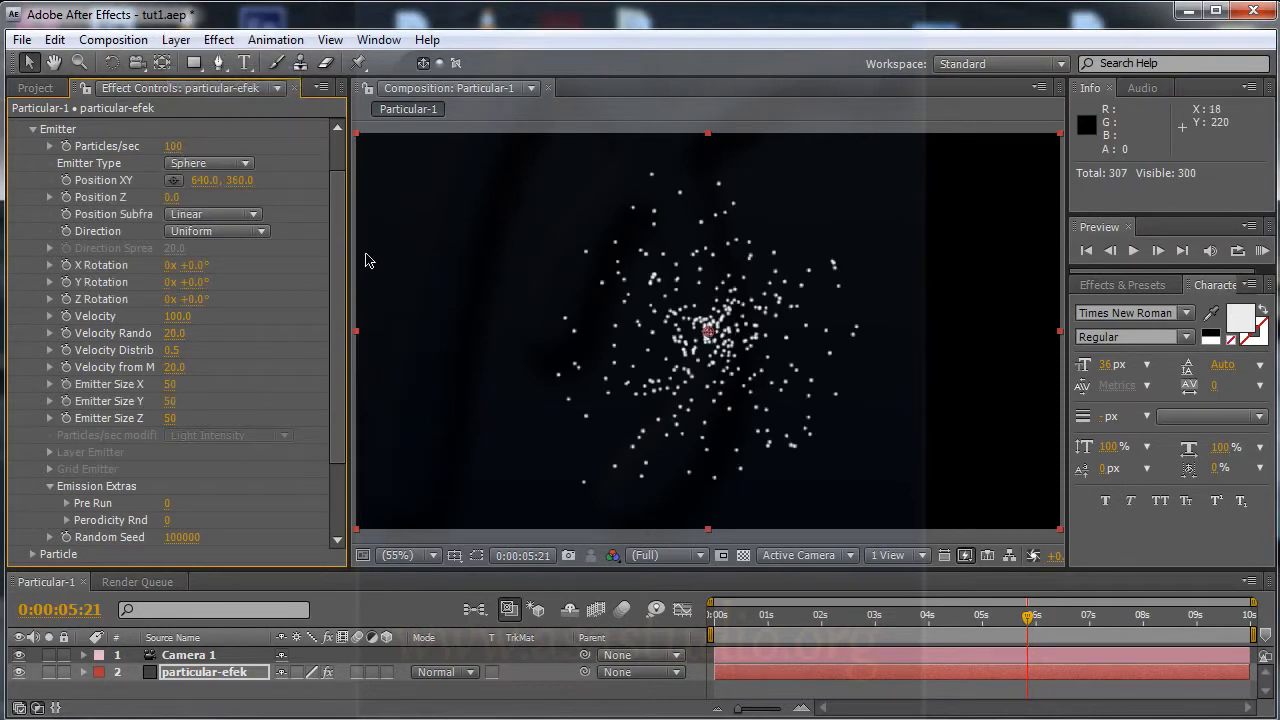
- Orbit the camera around the particles, try an emitter Position Z of 608.7 and return it to 0
{"action": "left_click_drag", "start_coordinate": [138, 68], "coordinate": [200, 80]}
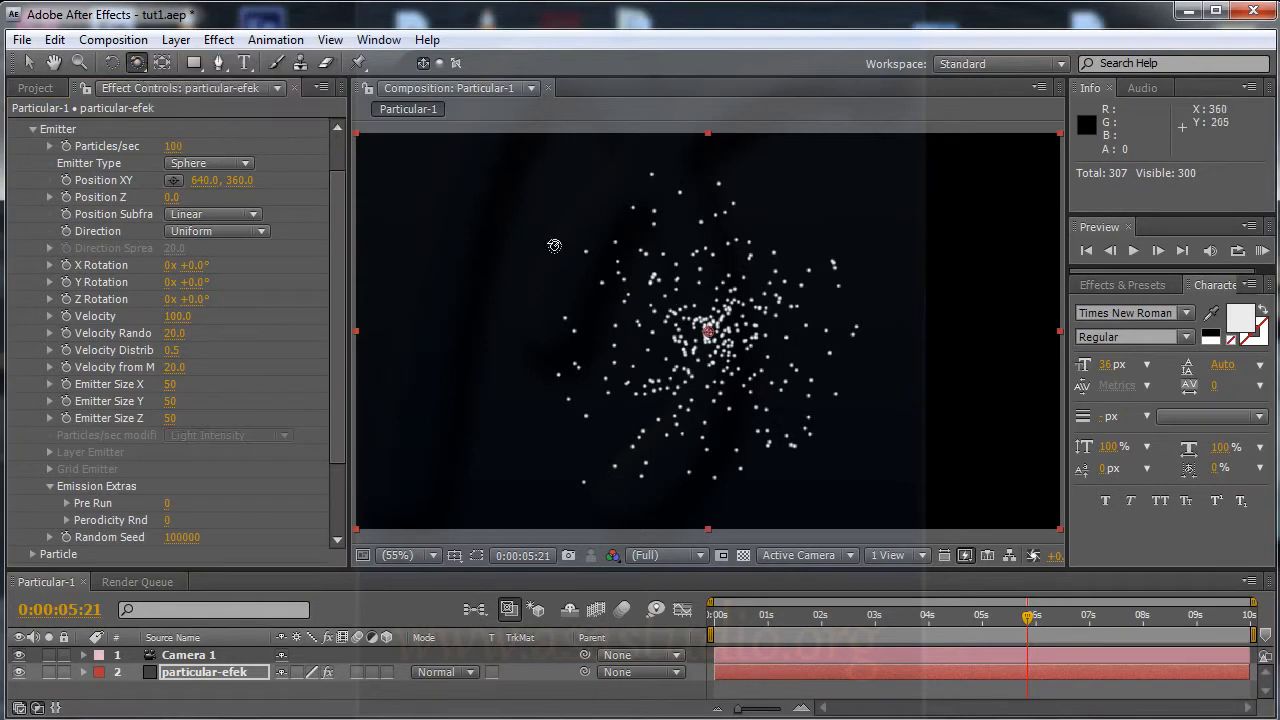
{"action": "left_click_drag", "start_coordinate": [637, 334], "coordinate": [560, 298]}
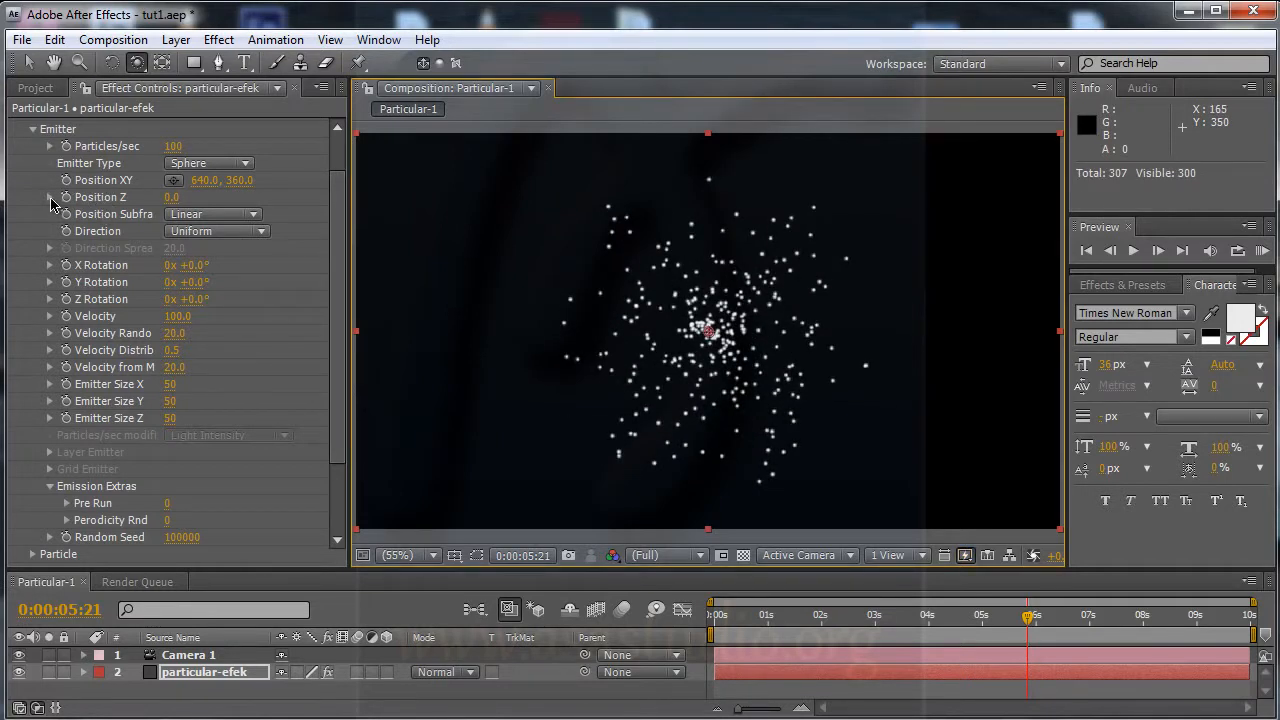
{"action": "left_click", "coordinate": [50, 198]}
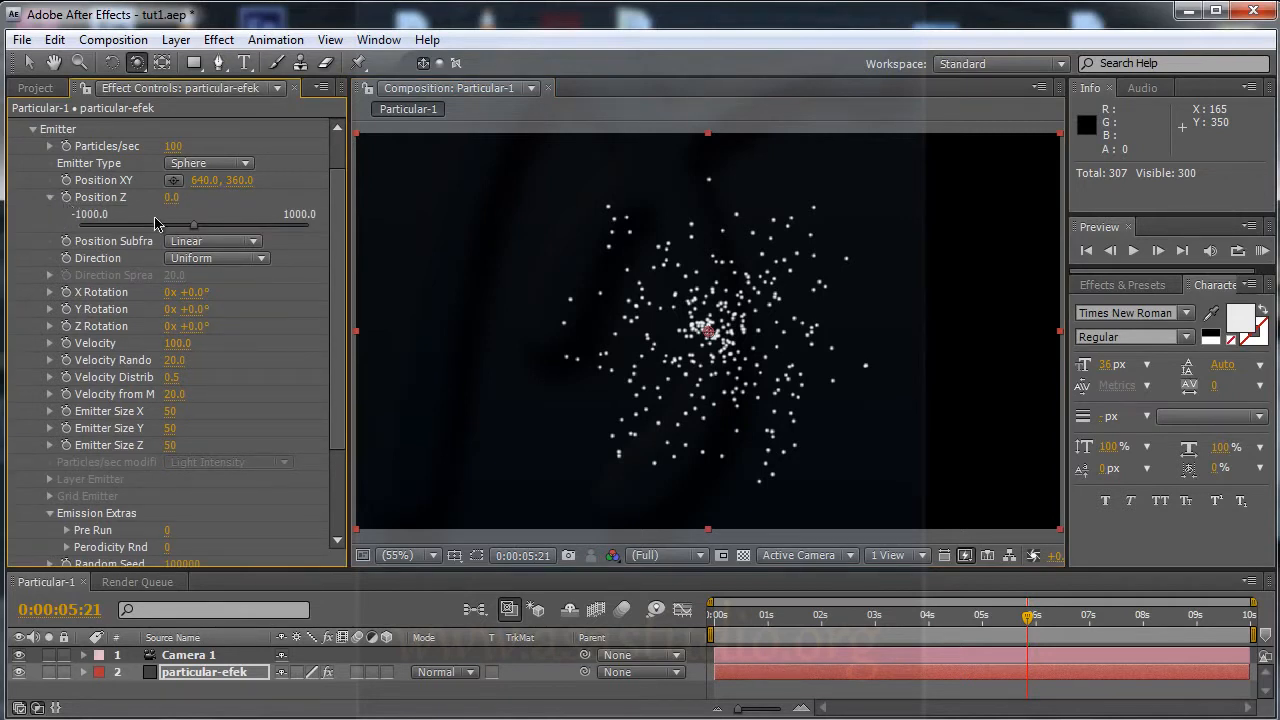
{"action": "left_click_drag", "start_coordinate": [196, 235], "coordinate": [264, 217]}
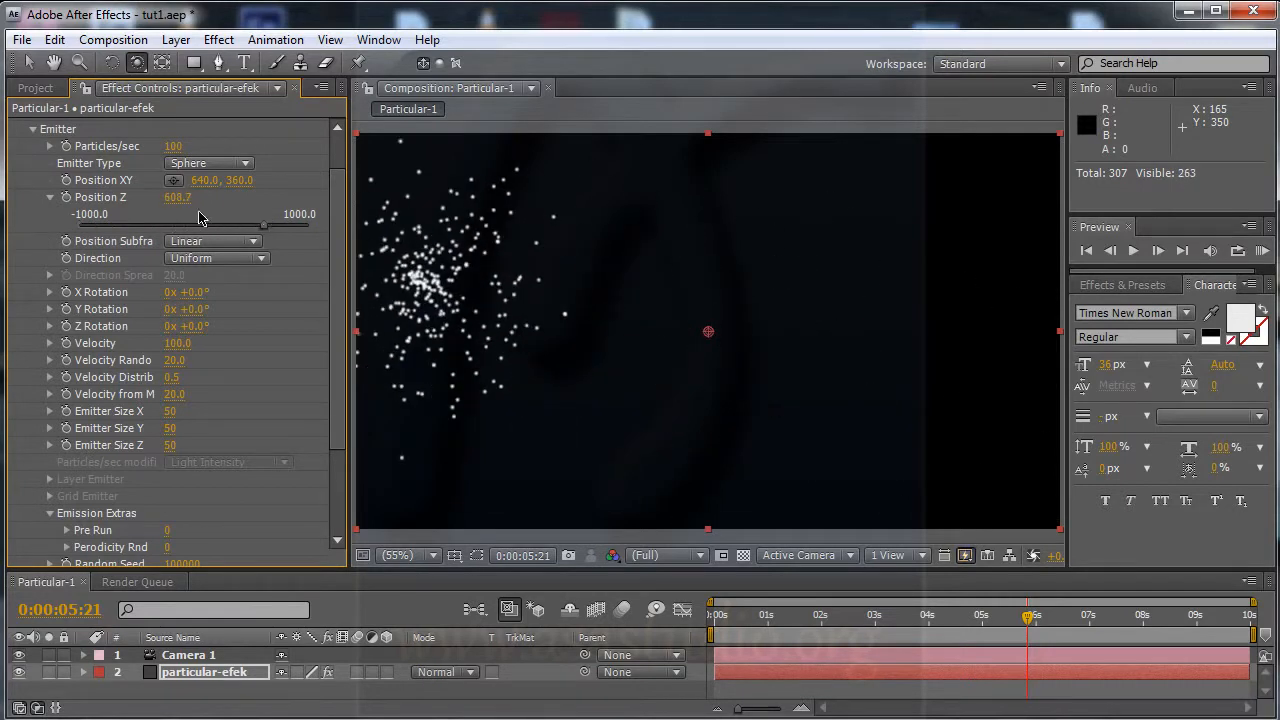
{"action": "left_click", "coordinate": [178, 198]}
{"action": "type", "text": "0"}
{"action": "key", "text": "Return"}
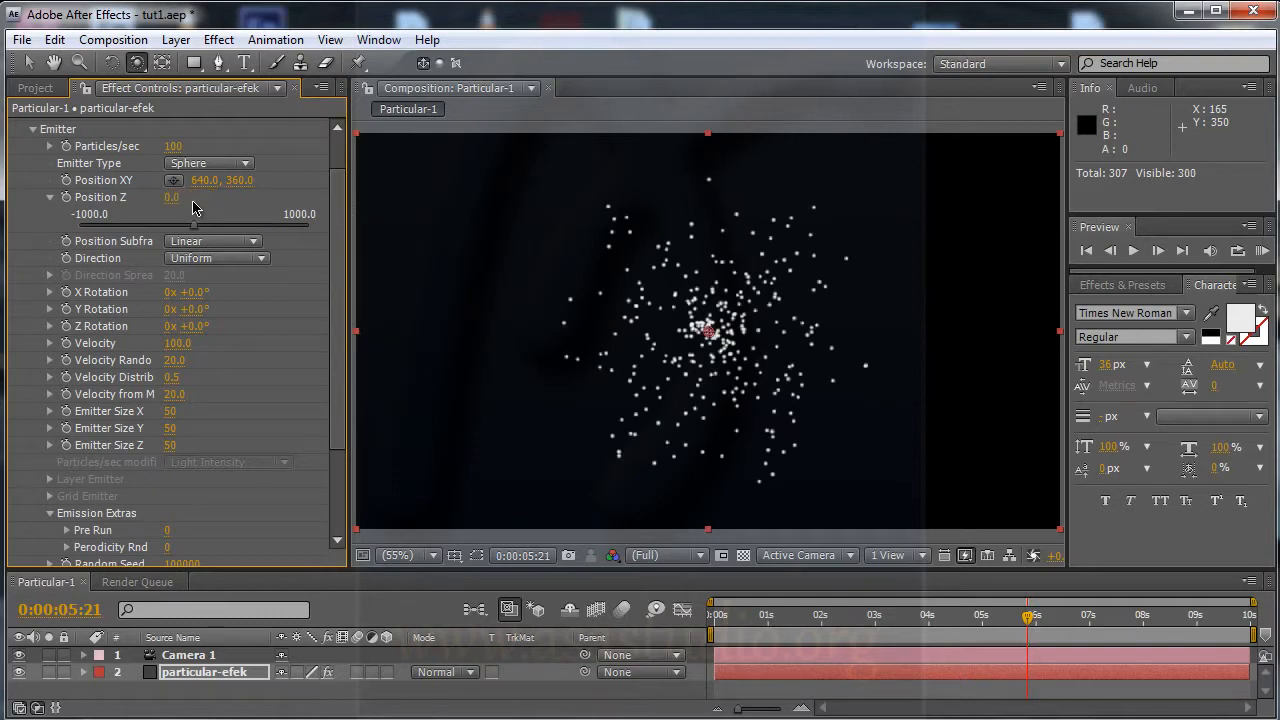
{"action": "left_click", "coordinate": [50, 198]}
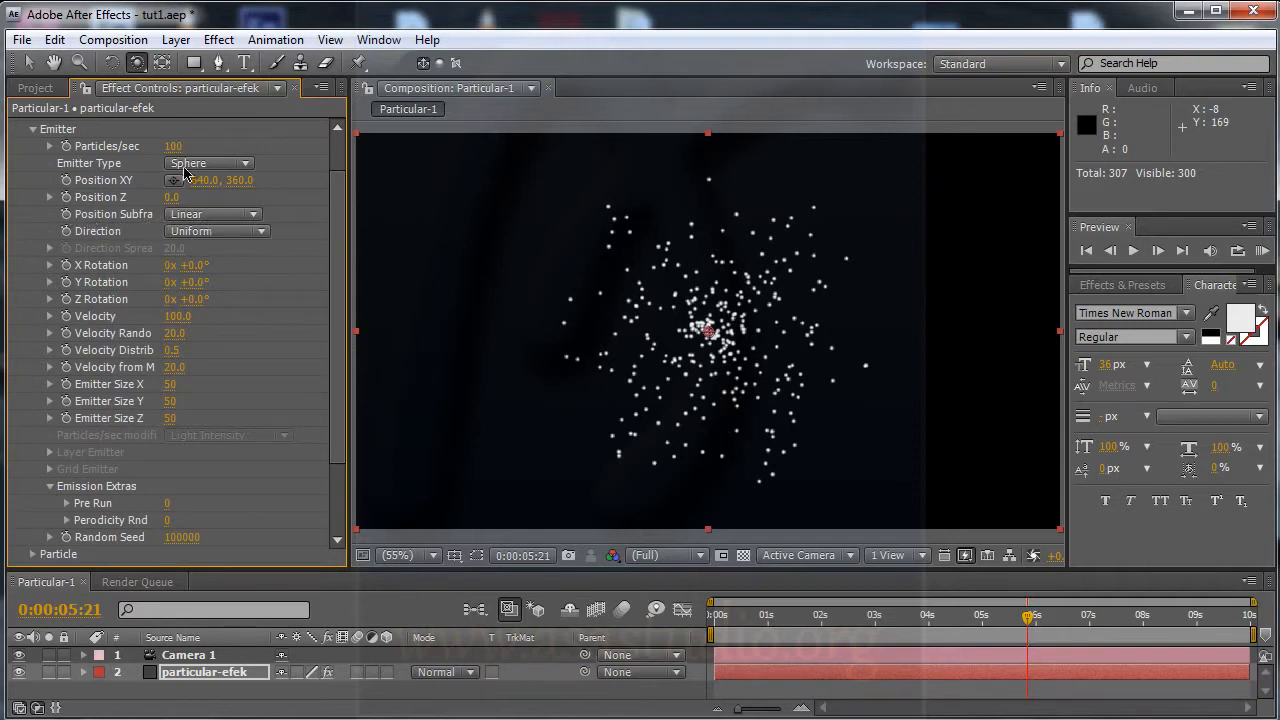
- Widen the effect controls area and check the Position Subframe options, keeping Linear
{"action": "left_click_drag", "start_coordinate": [350, 110], "coordinate": [452, 112]}
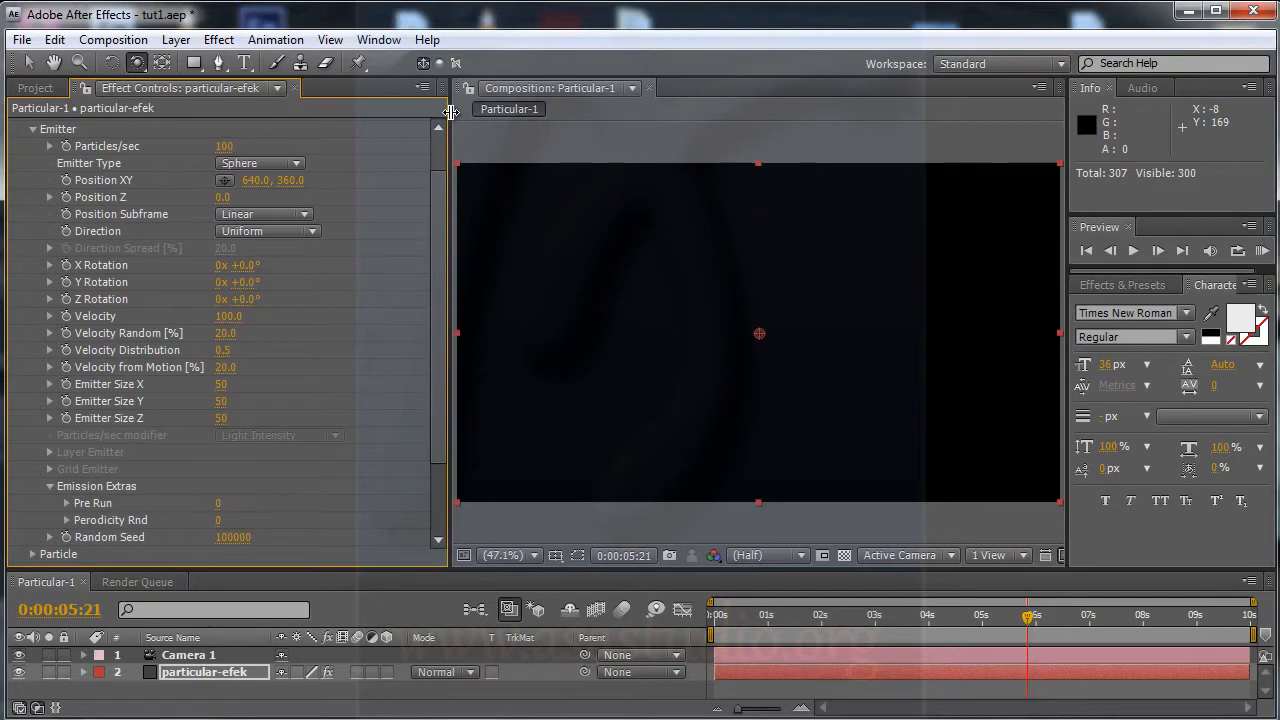
{"action": "left_click", "coordinate": [281, 220]}
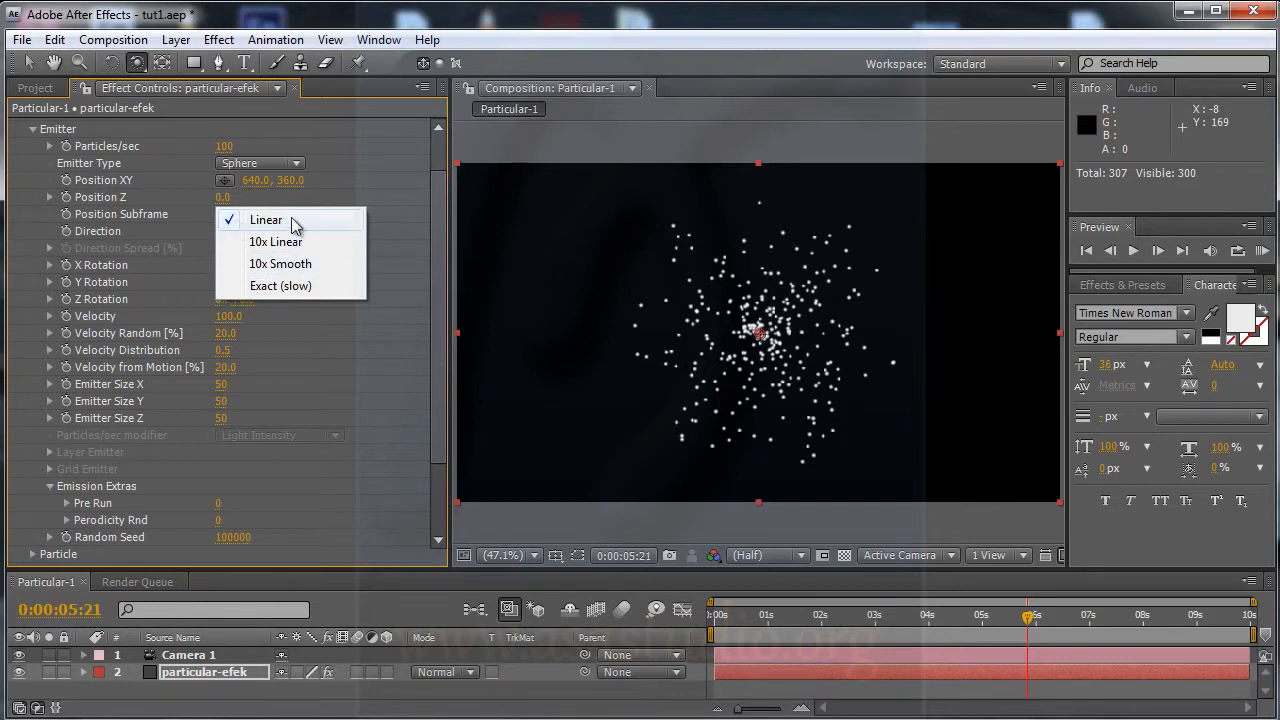
{"action": "left_click", "coordinate": [435, 235]}
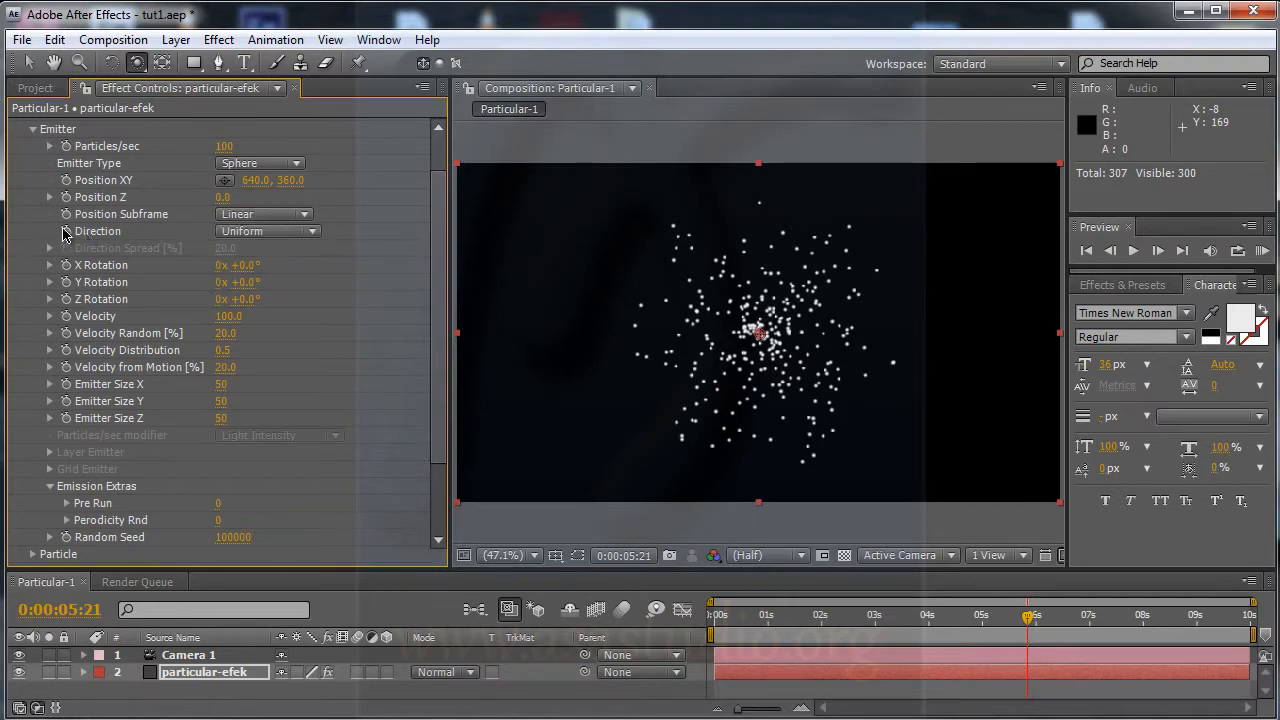
- Set the emitter Direction to Directional and inspect the particle stream from another camera angle and at 0:00:04:12
{"action": "left_click", "coordinate": [268, 236]}
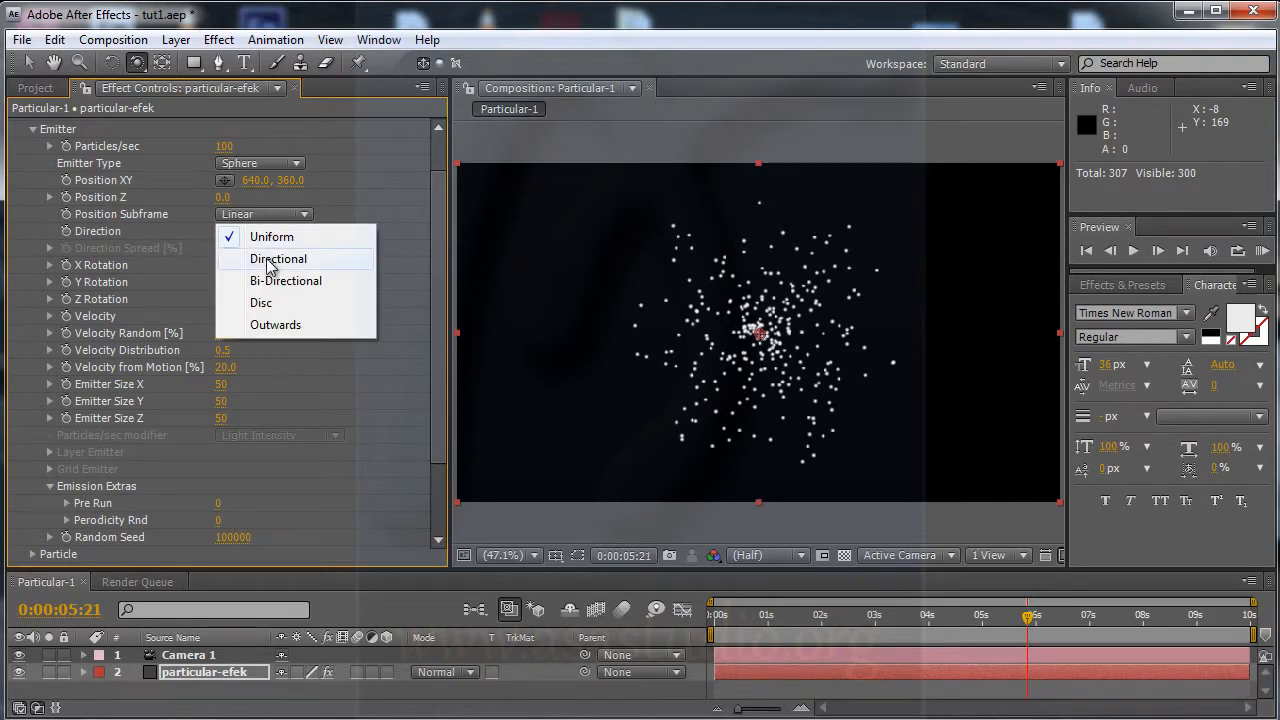
{"action": "left_click", "coordinate": [270, 262]}
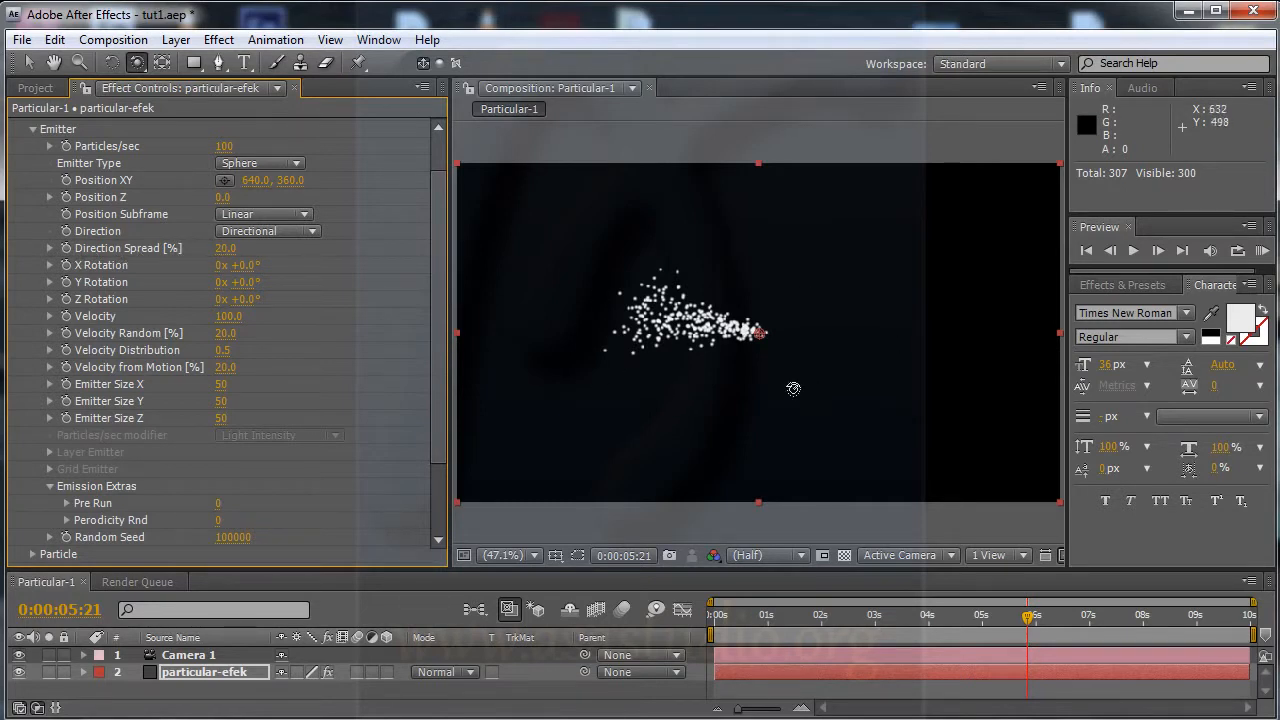
{"action": "left_click_drag", "start_coordinate": [680, 316], "coordinate": [1023, 271]}
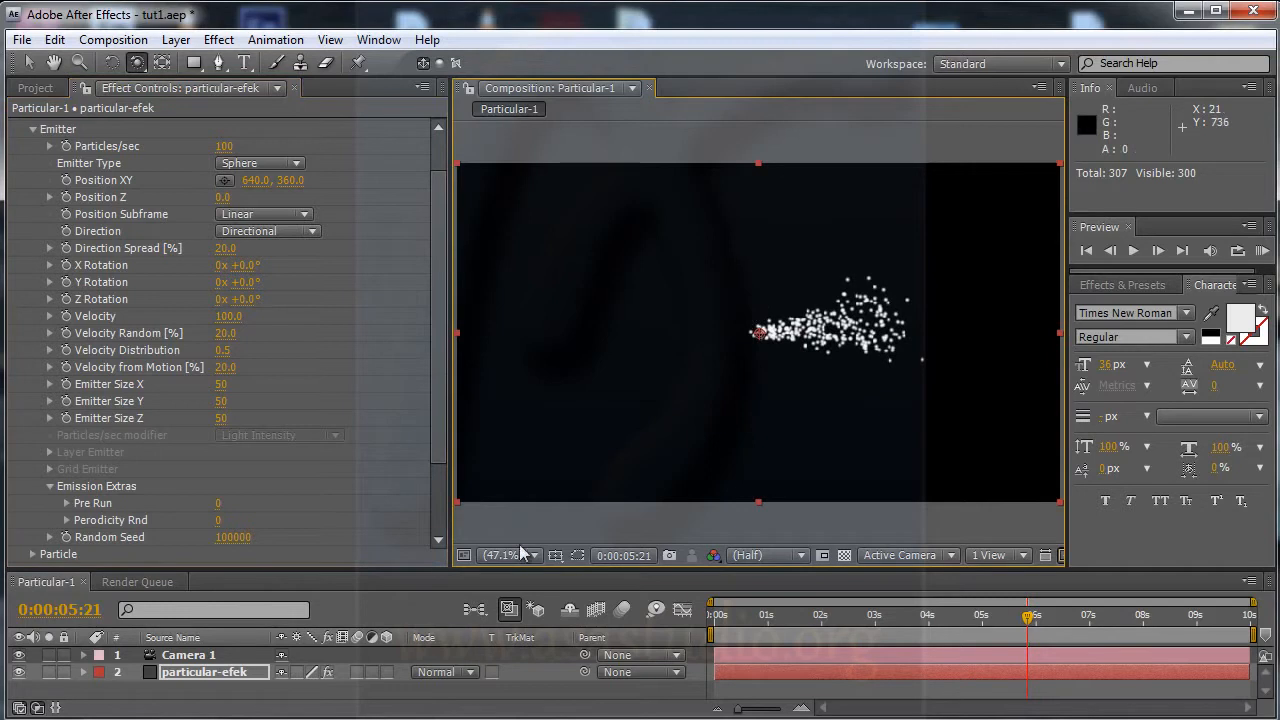
{"action": "left_click_drag", "start_coordinate": [1028, 618], "coordinate": [954, 632]}
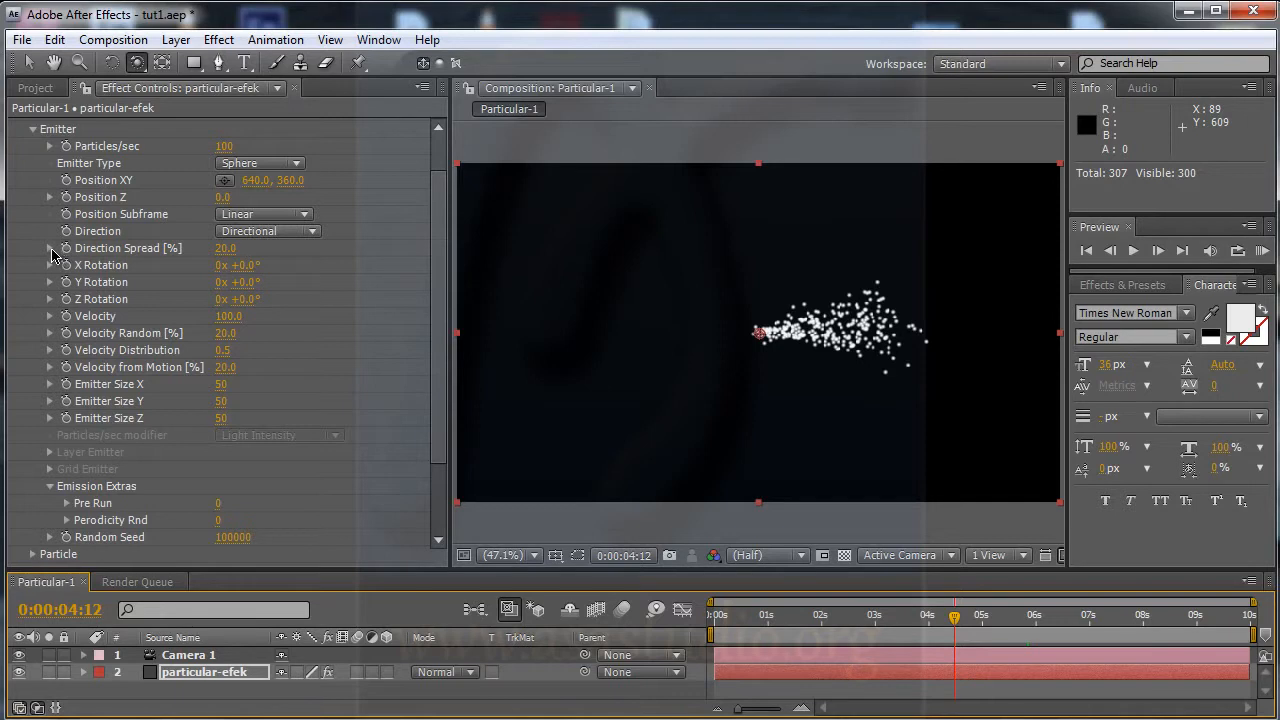
- Set the emitter's Direction Spread to 20.5 %
{"action": "left_click", "coordinate": [51, 249]}
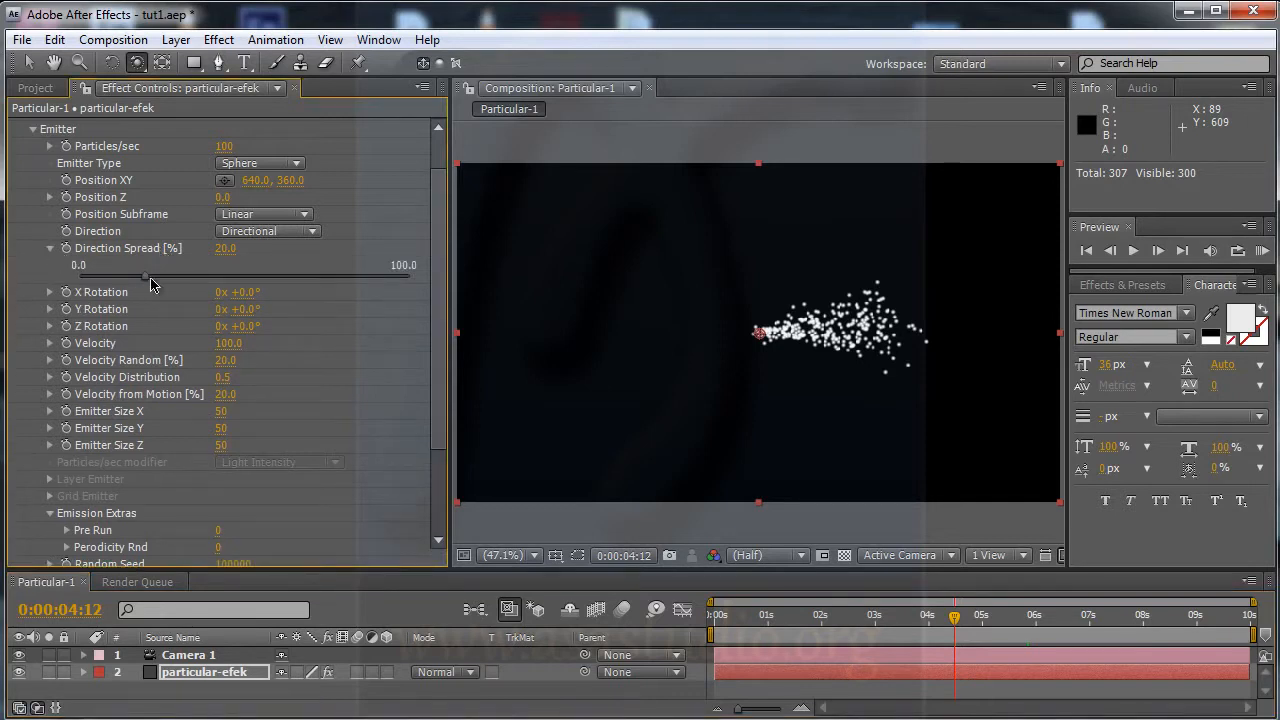
{"action": "mouse_move", "coordinate": [145, 287]}
{"action": "left_mouse_down"}
{"action": "mouse_move", "coordinate": [380, 283]}
{"action": "mouse_move", "coordinate": [58, 302]}
{"action": "mouse_move", "coordinate": [167, 302]}
{"action": "mouse_move", "coordinate": [146, 302]}
{"action": "left_mouse_up"}
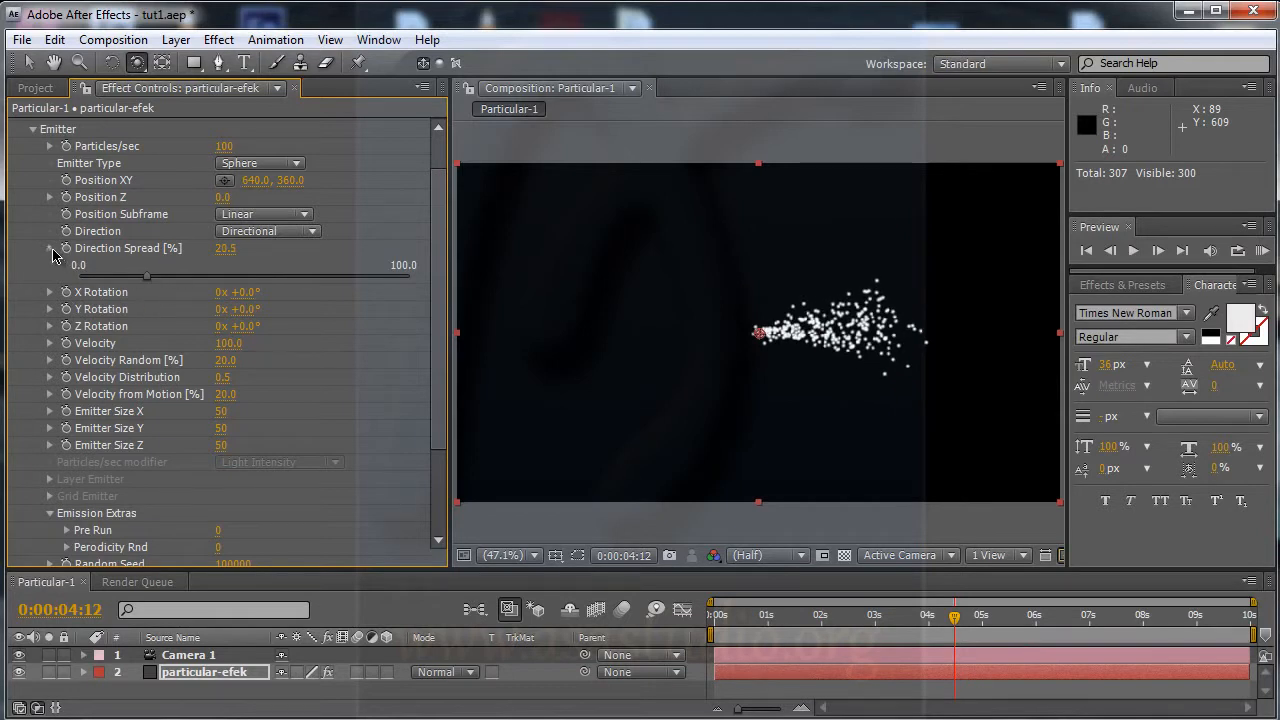
{"action": "left_click", "coordinate": [51, 251]}
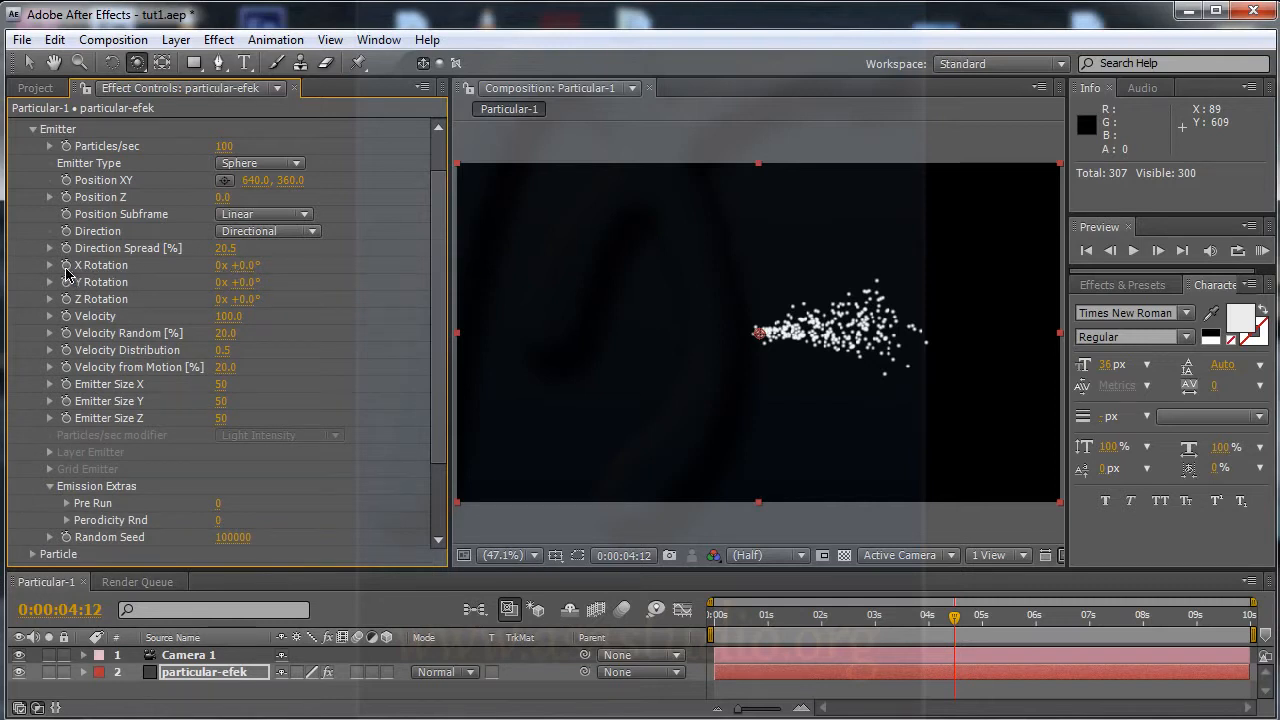
- Try an emitter X Rotation of 19°, Y Rotation of 83° and Z Rotation of 112°, undoing each change
{"action": "mouse_move", "coordinate": [248, 266]}
{"action": "left_mouse_down"}
{"action": "mouse_move", "coordinate": [351, 270]}
{"action": "mouse_move", "coordinate": [283, 281]}
{"action": "mouse_move", "coordinate": [365, 280]}
{"action": "mouse_move", "coordinate": [287, 287]}
{"action": "left_mouse_up"}
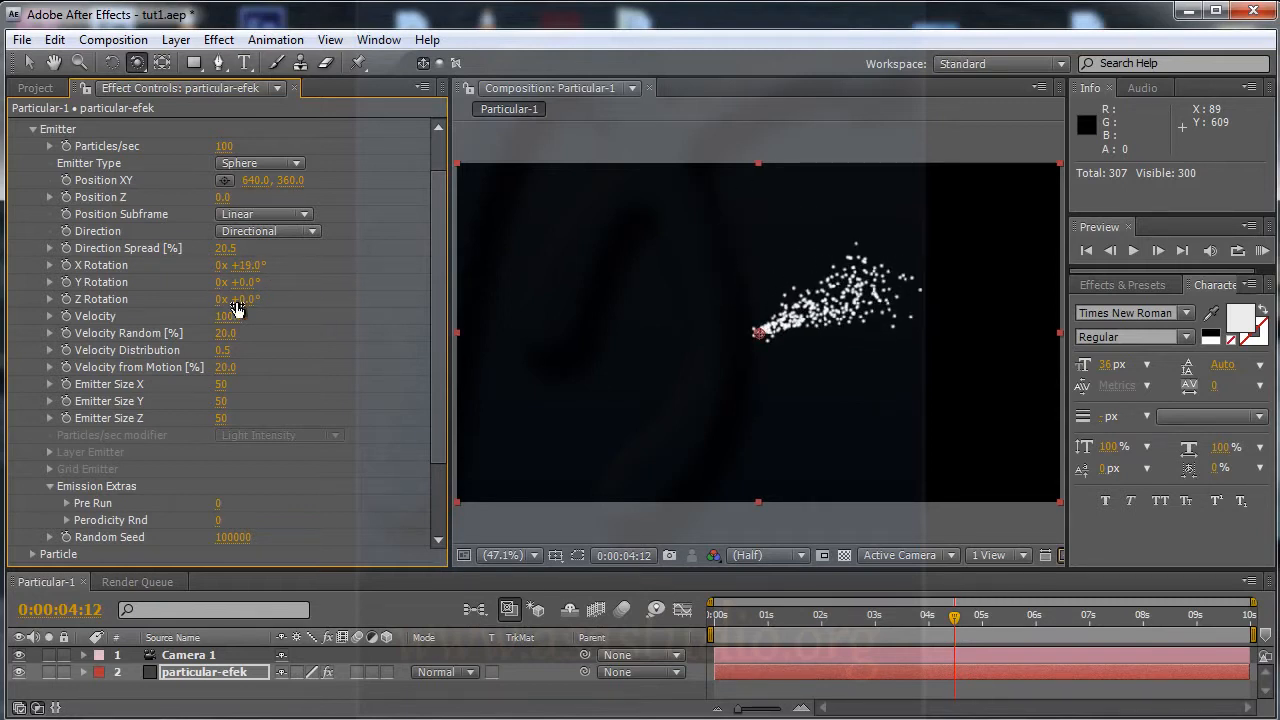
{"action": "key", "text": "ctrl+z"}
{"action": "mouse_move", "coordinate": [246, 282]}
{"action": "left_mouse_down"}
{"action": "mouse_move", "coordinate": [357, 281]}
{"action": "mouse_move", "coordinate": [325, 287]}
{"action": "left_mouse_up"}
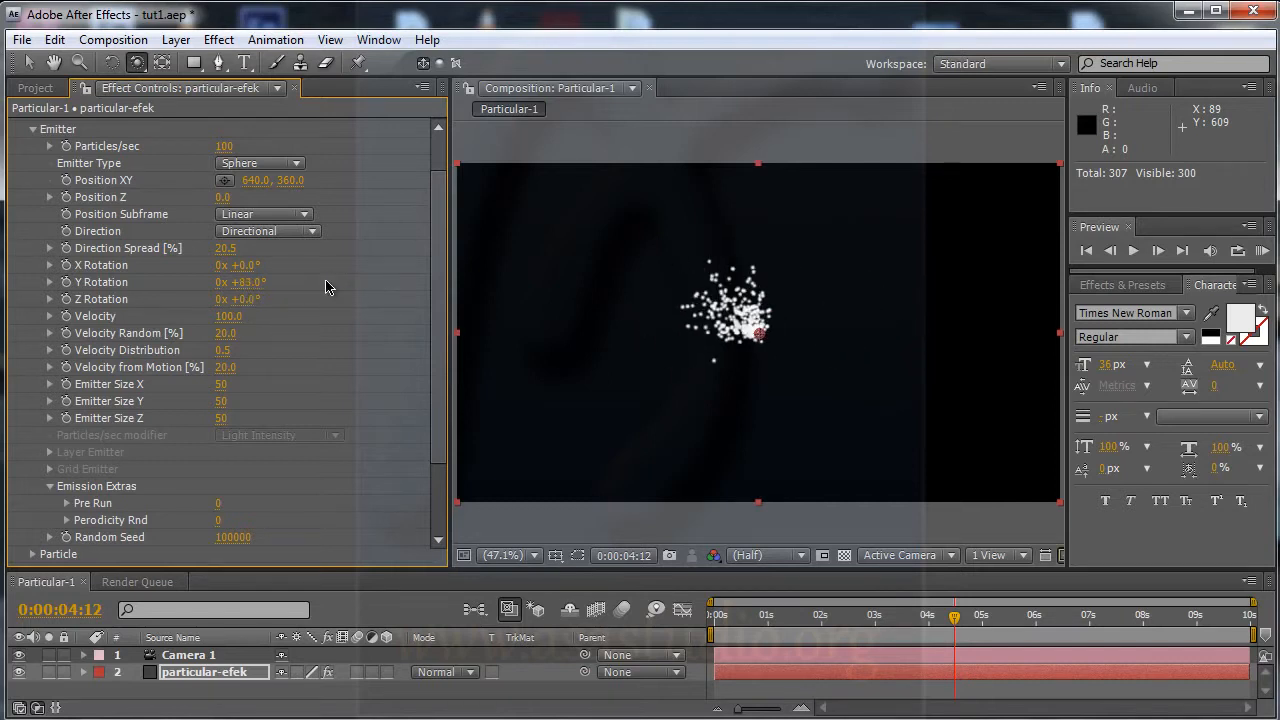
{"action": "key", "text": "ctrl+z"}
{"action": "left_click_drag", "start_coordinate": [250, 299], "coordinate": [360, 305]}
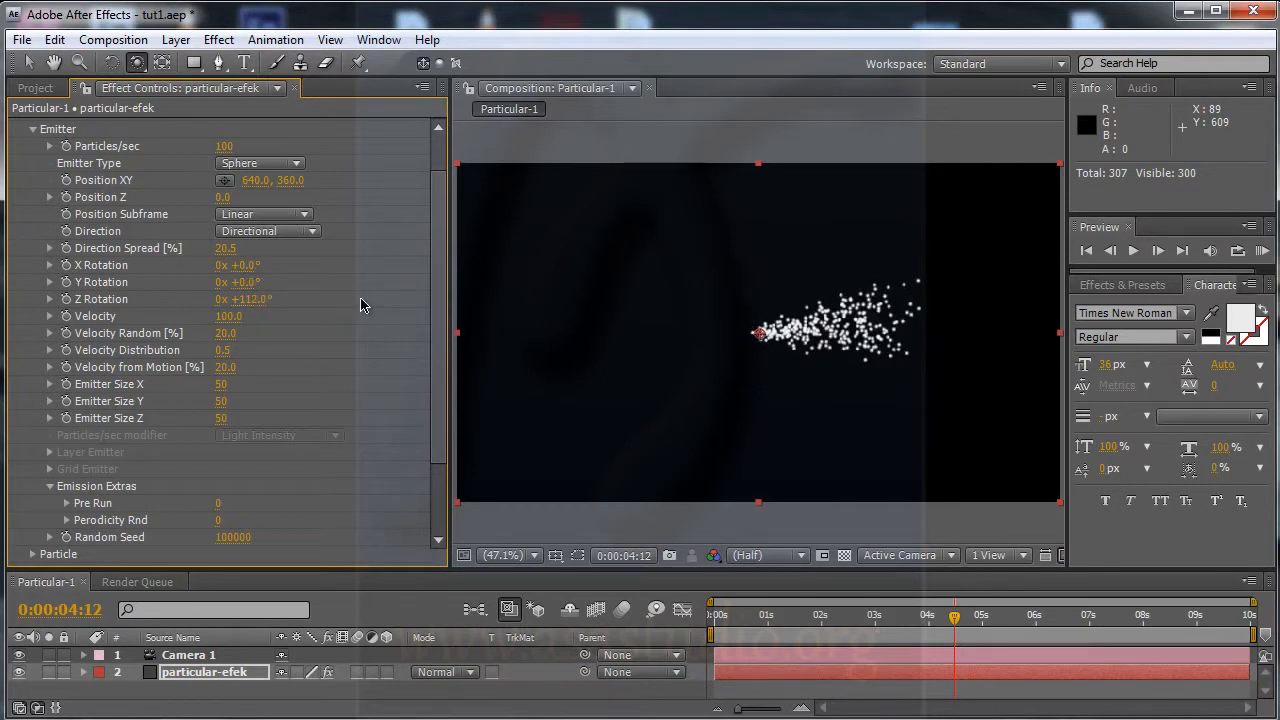
{"action": "key", "text": "ctrl+z"}
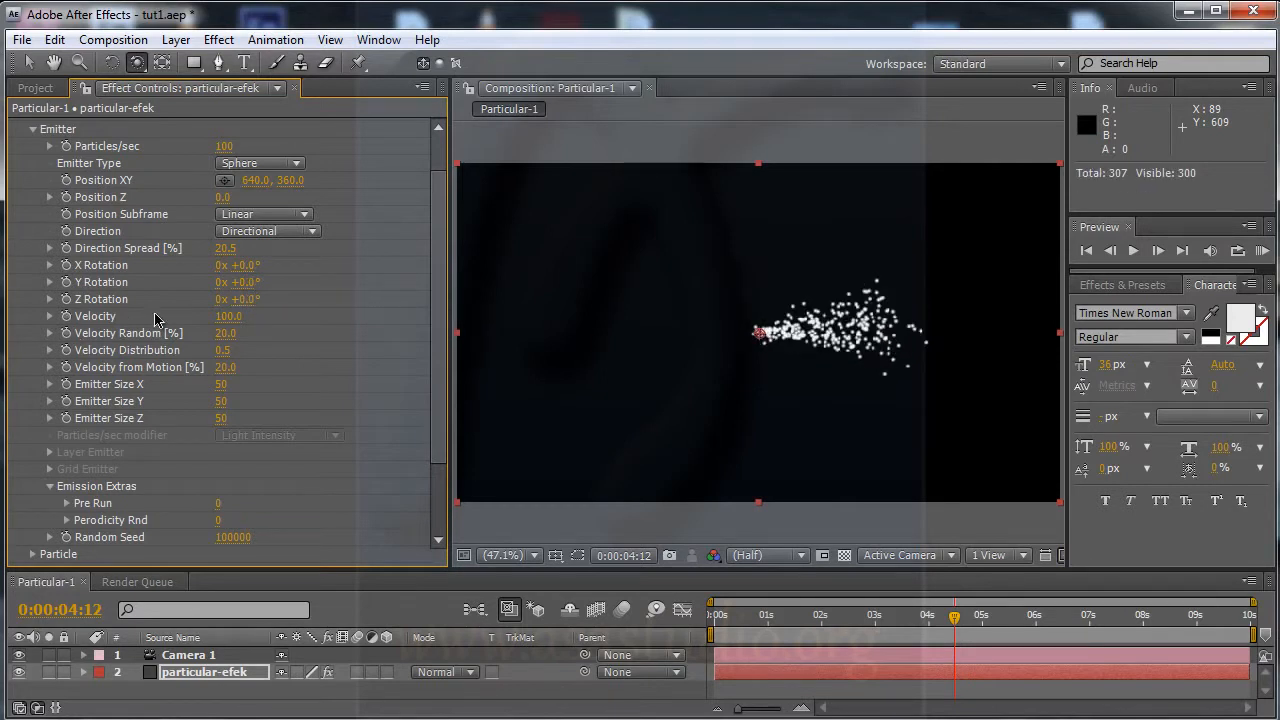
- Try a Velocity of 470 and lower it to 90, with Velocity Random at 34 % and Velocity Distribution at 1.6
{"action": "left_click_drag", "start_coordinate": [230, 325], "coordinate": [266, 319]}
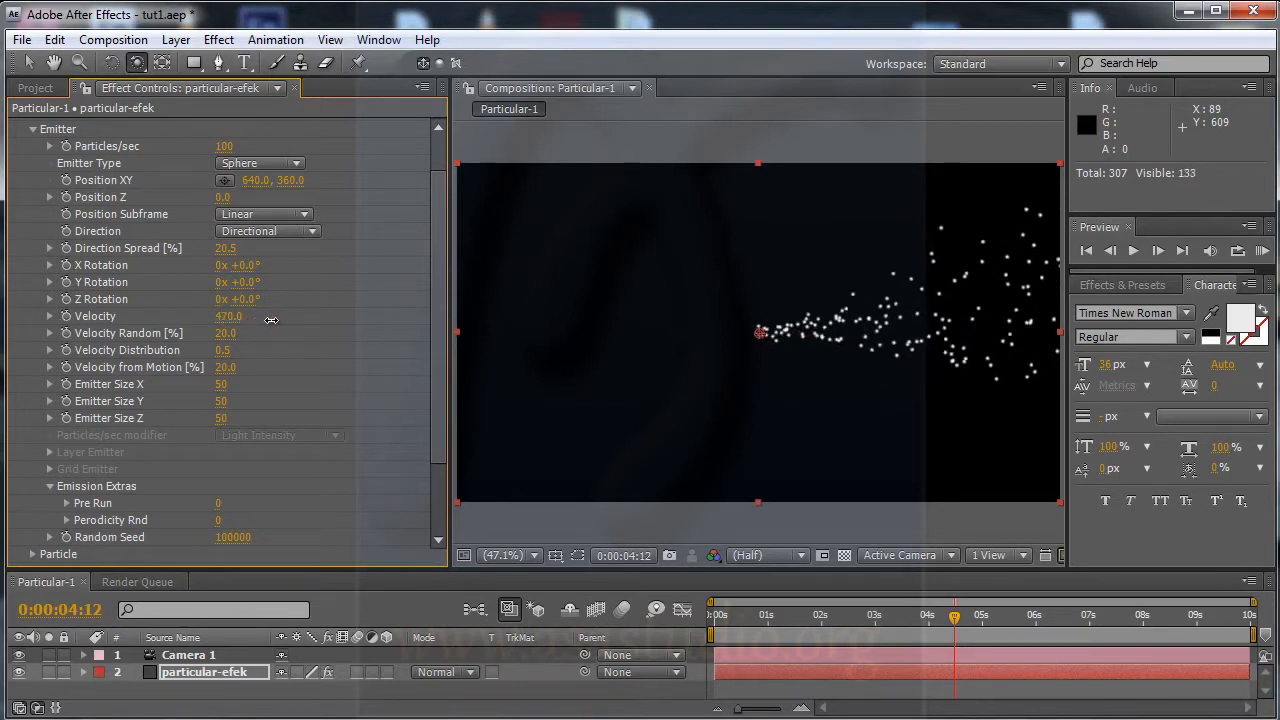
{"action": "mouse_move", "coordinate": [266, 319]}
{"action": "left_mouse_down"}
{"action": "mouse_move", "coordinate": [212, 318]}
{"action": "mouse_move", "coordinate": [226, 318]}
{"action": "left_mouse_up"}
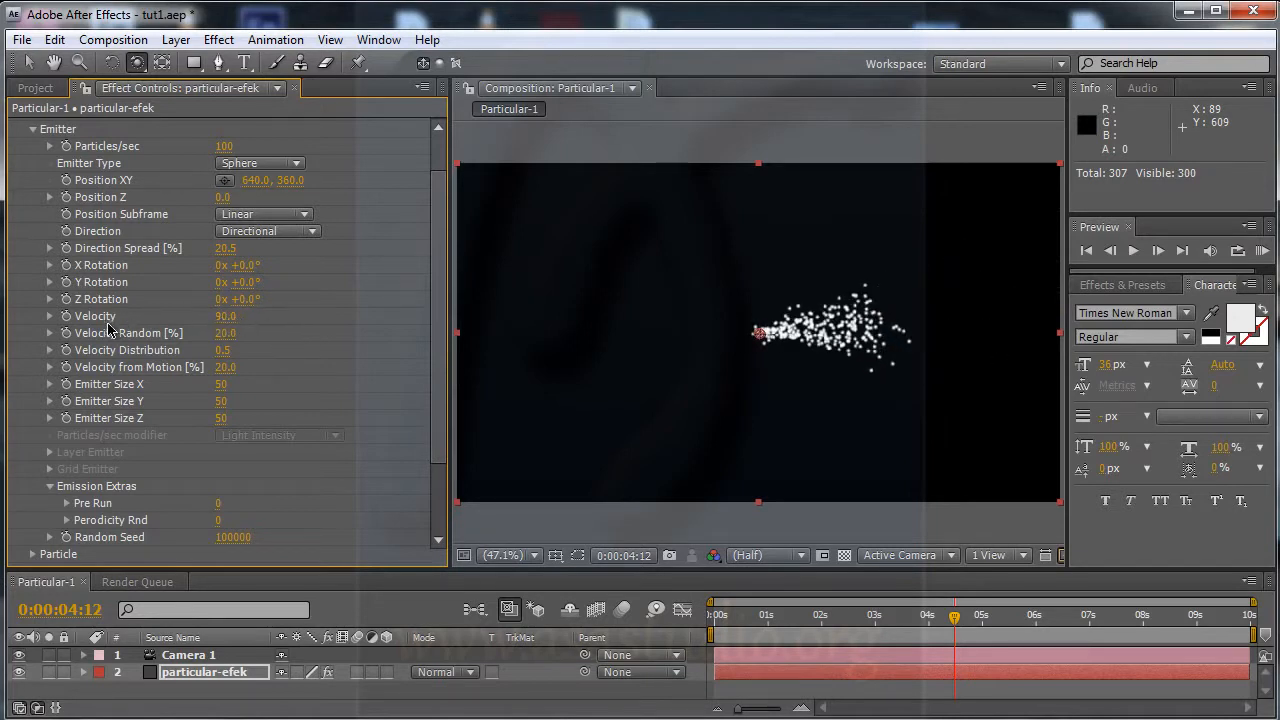
{"action": "mouse_move", "coordinate": [228, 332]}
{"action": "left_mouse_down"}
{"action": "mouse_move", "coordinate": [355, 325]}
{"action": "mouse_move", "coordinate": [306, 323]}
{"action": "left_mouse_up"}
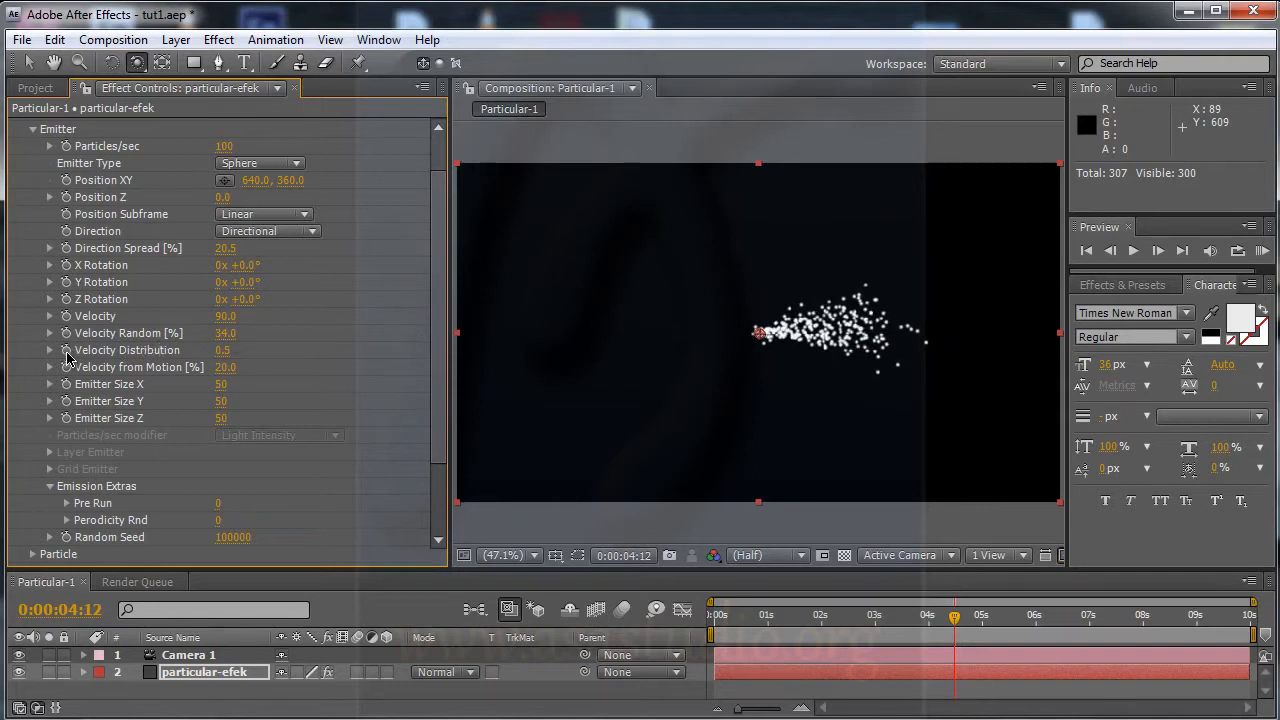
{"action": "mouse_move", "coordinate": [219, 351]}
{"action": "left_mouse_down"}
{"action": "mouse_move", "coordinate": [477, 331]}
{"action": "mouse_move", "coordinate": [162, 333]}
{"action": "mouse_move", "coordinate": [200, 333]}
{"action": "left_mouse_up"}
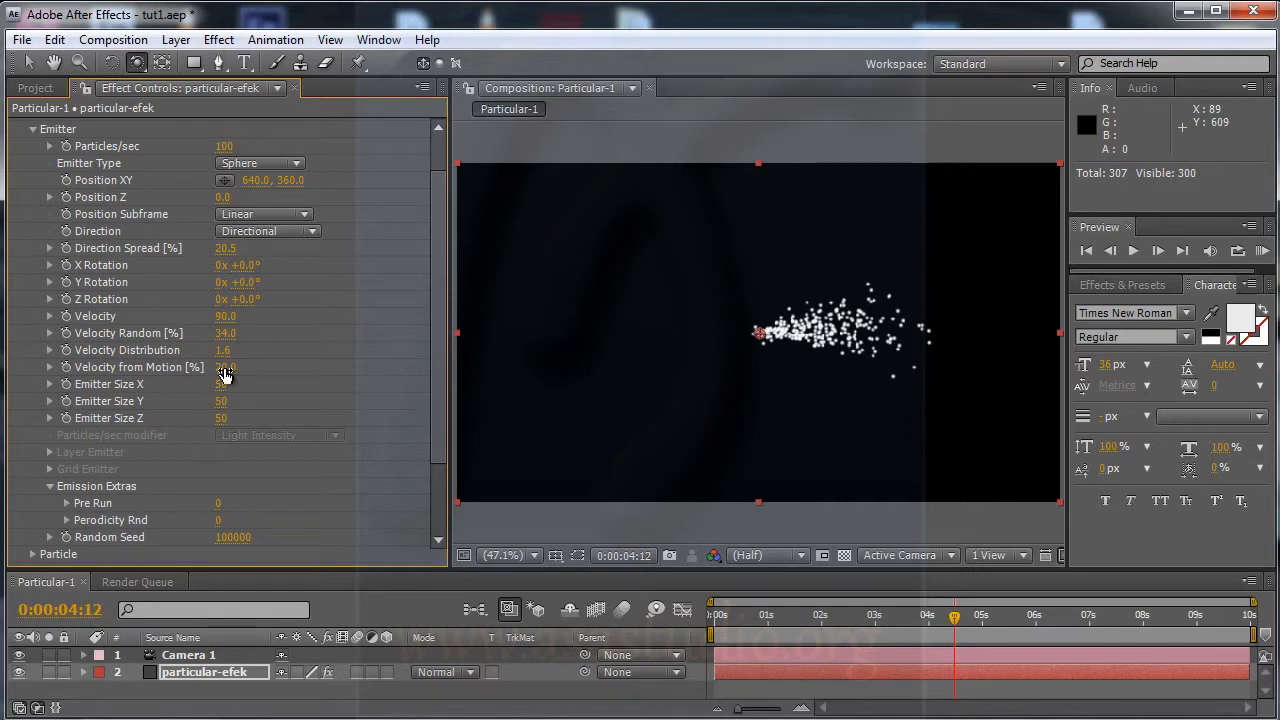
- Set Velocity from Motion to 304 % and play a short preview of the particles
{"action": "left_click_drag", "start_coordinate": [224, 367], "coordinate": [299, 367]}
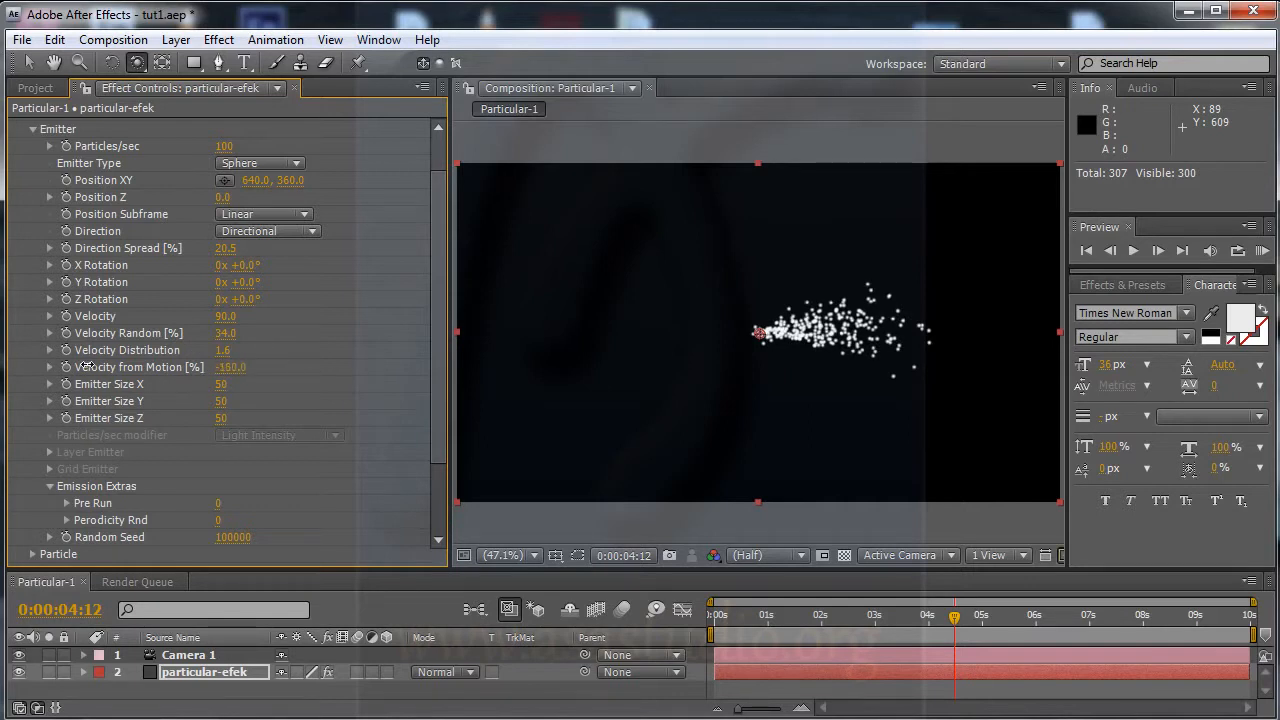
{"action": "left_click_drag", "start_coordinate": [461, 364], "coordinate": [423, 360]}
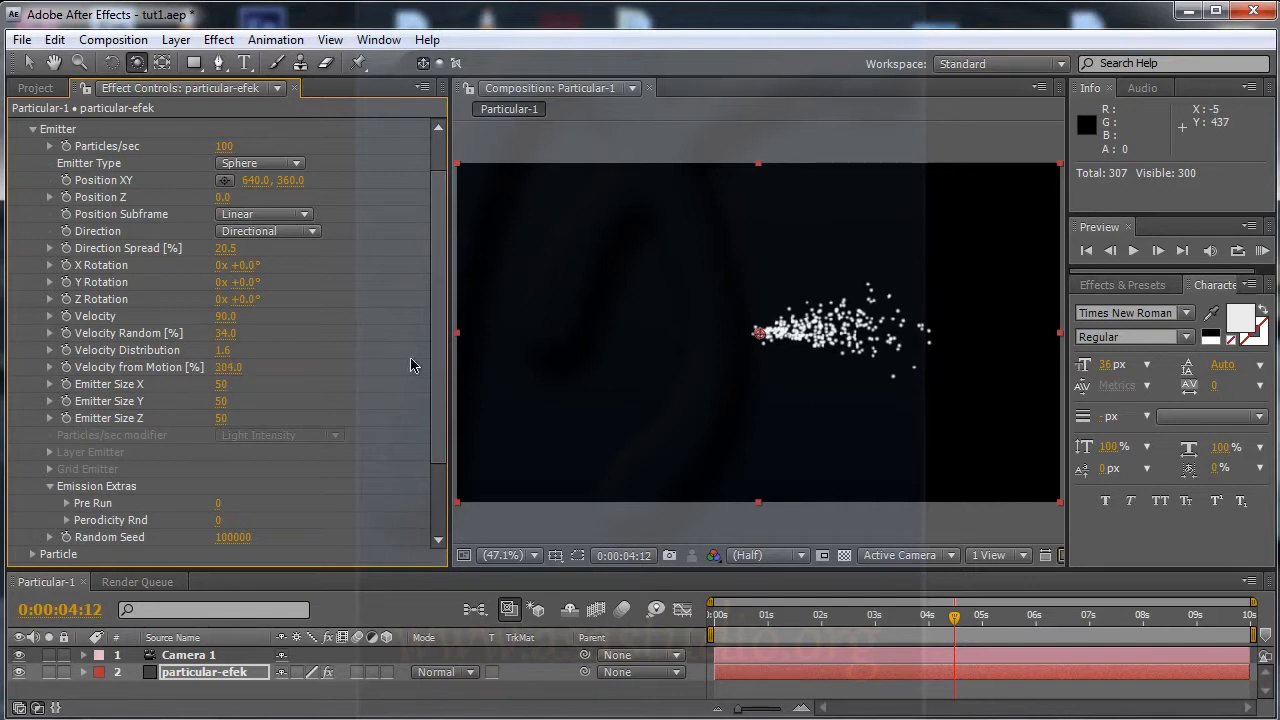
{"action": "left_click", "coordinate": [908, 630]}
{"action": "key", "text": "space"}
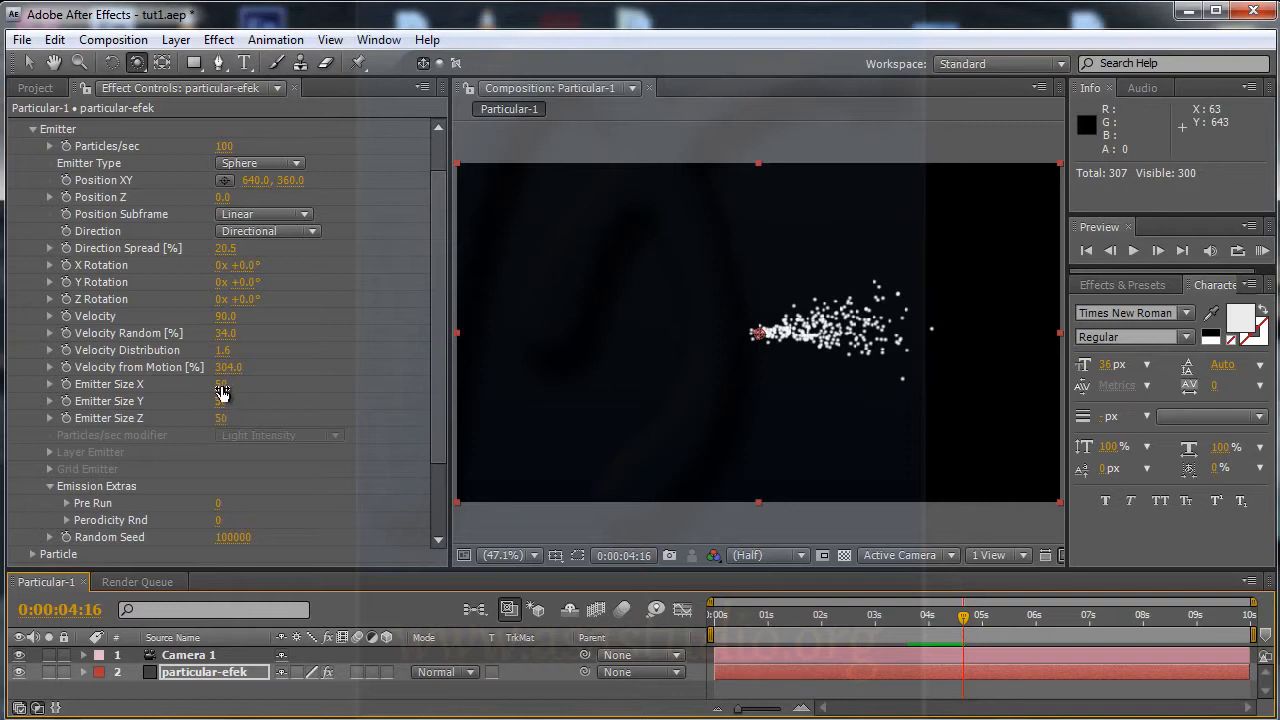
- Enlarge the sphere emitter to Emitter Size X 492, Y 878 and Z 854, orbiting the camera to see the spread
{"action": "left_click_drag", "start_coordinate": [233, 385], "coordinate": [546, 386]}
{"action": "left_click_drag", "start_coordinate": [813, 312], "coordinate": [672, 452]}
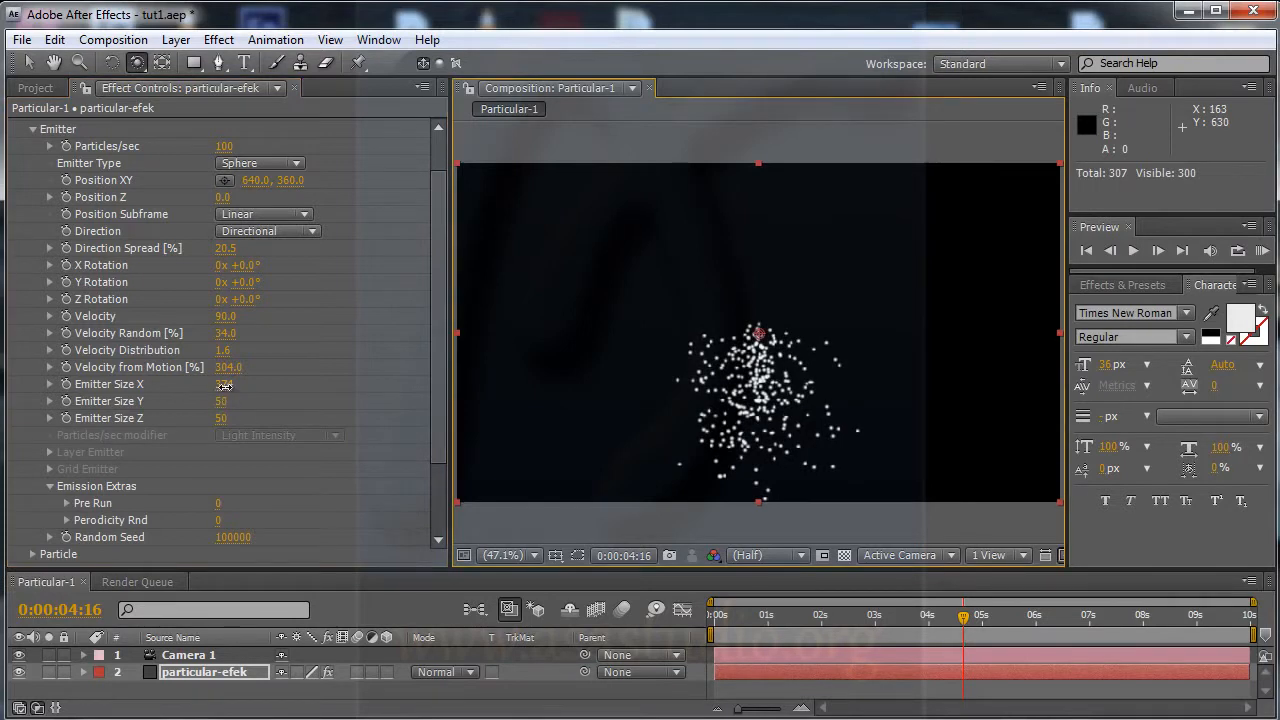
{"action": "left_click_drag", "start_coordinate": [225, 386], "coordinate": [945, 403]}
{"action": "left_click_drag", "start_coordinate": [220, 418], "coordinate": [1023, 420]}
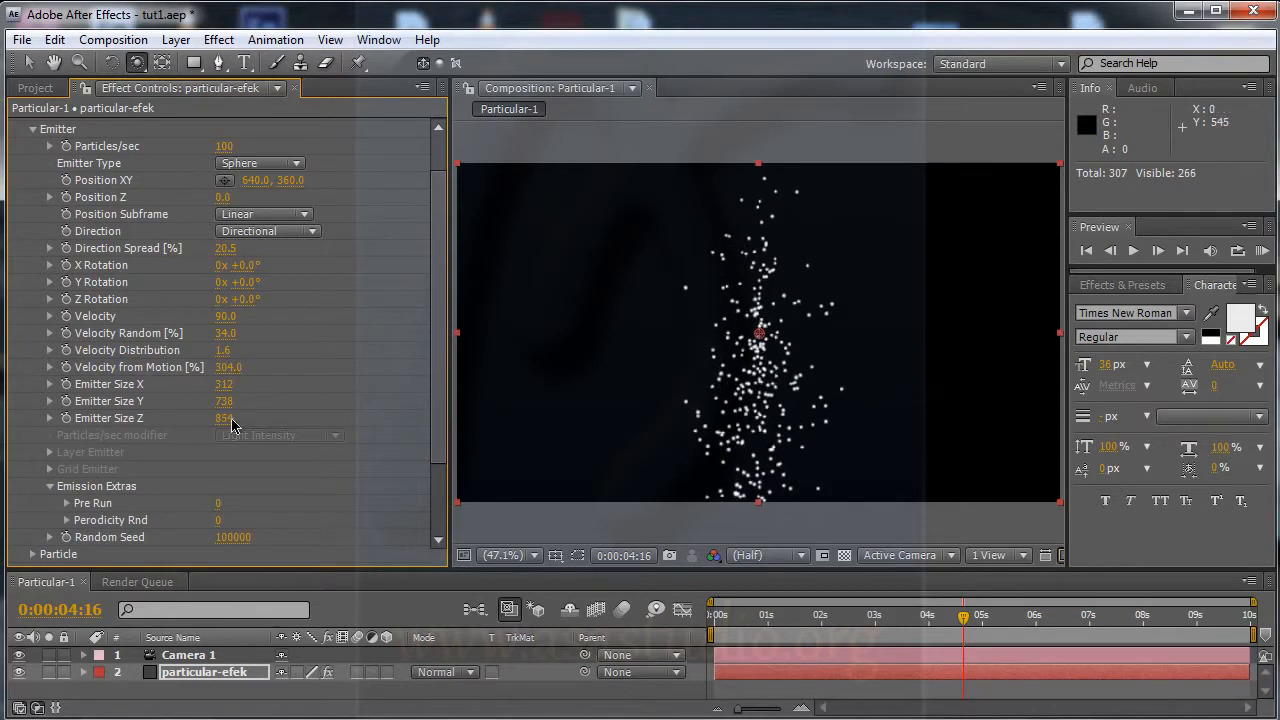
{"action": "left_click_drag", "start_coordinate": [217, 402], "coordinate": [403, 385]}
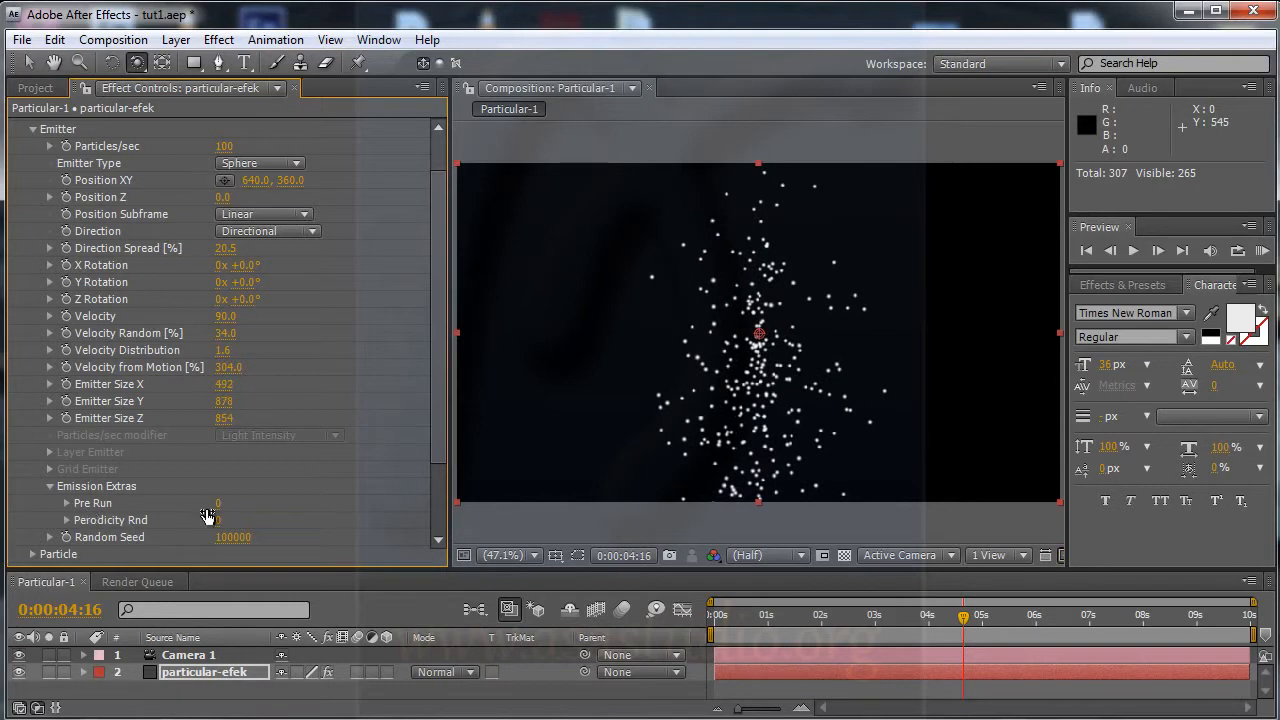
- Check the Random Seed setting and set the emitter Direction to Bi-Directional
{"action": "left_click", "coordinate": [49, 538]}
{"action": "left_click", "coordinate": [49, 531]}
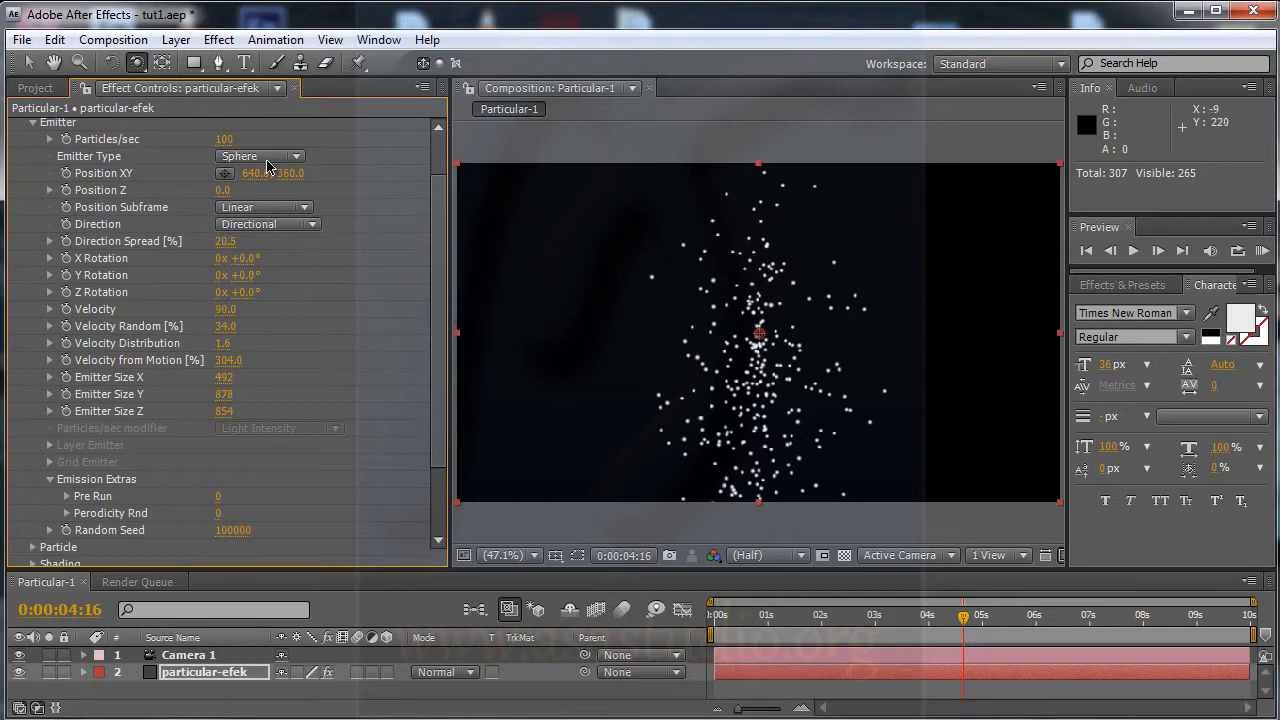
{"action": "left_click", "coordinate": [258, 226]}
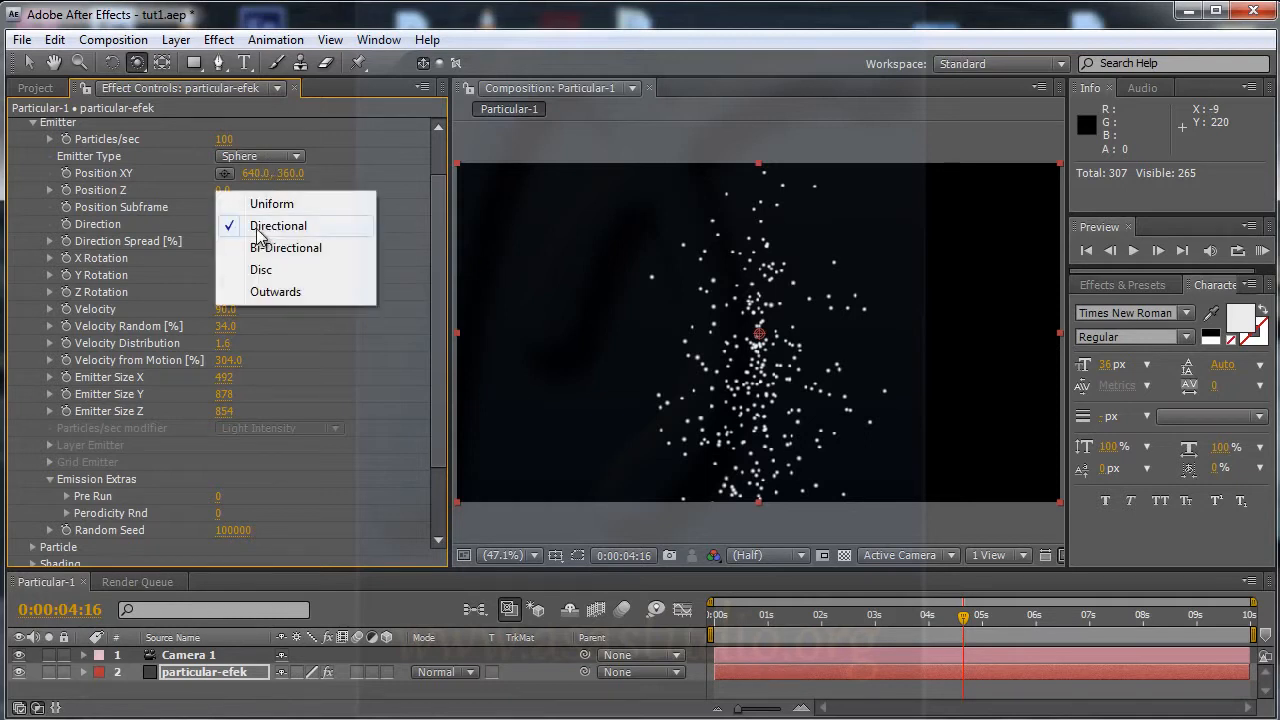
{"action": "left_click", "coordinate": [297, 248]}
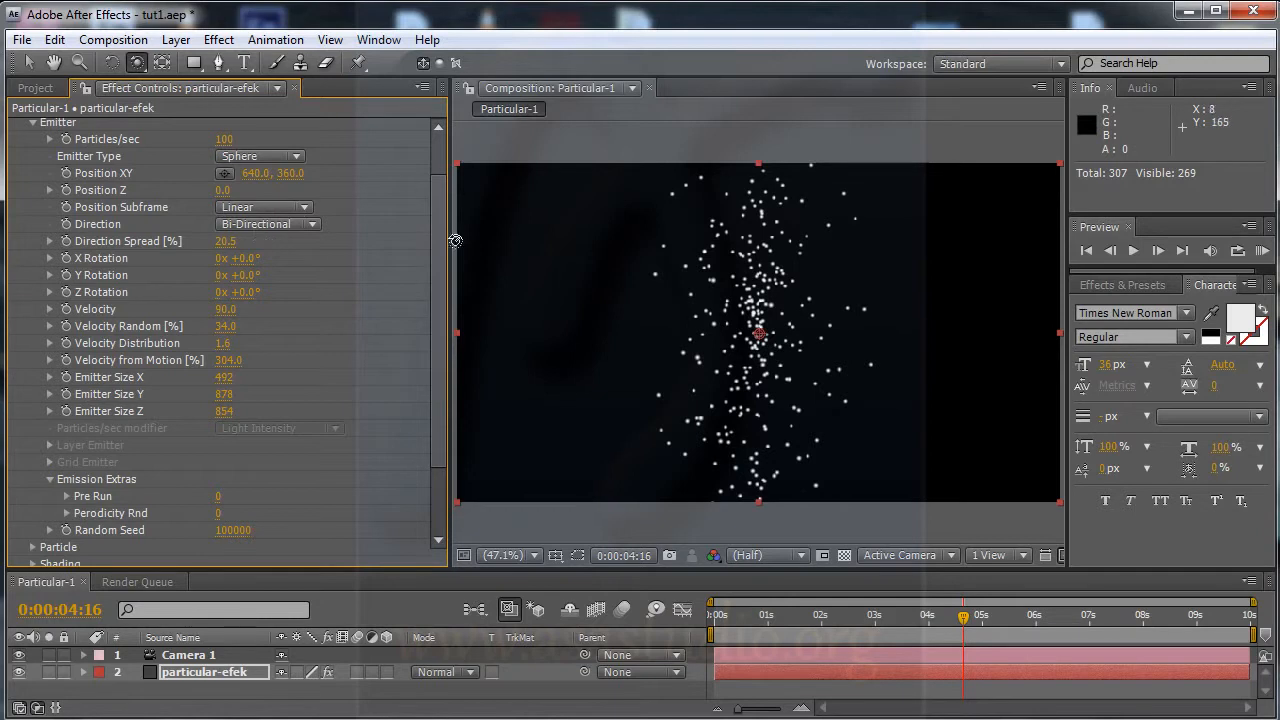
- Reset the Particular effect to its default settings
{"action": "scroll", "coordinate": [434, 241], "scroll_direction": "up", "scroll_amount": 3}
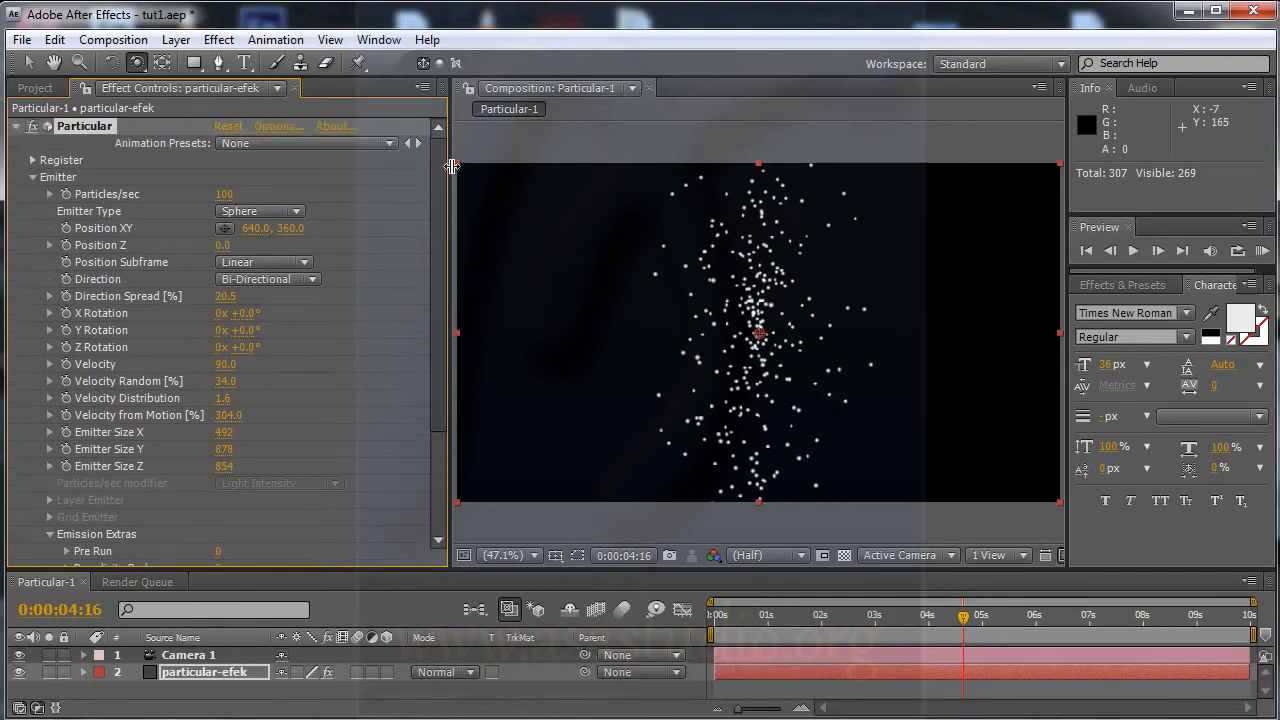
{"action": "left_click", "coordinate": [228, 127]}
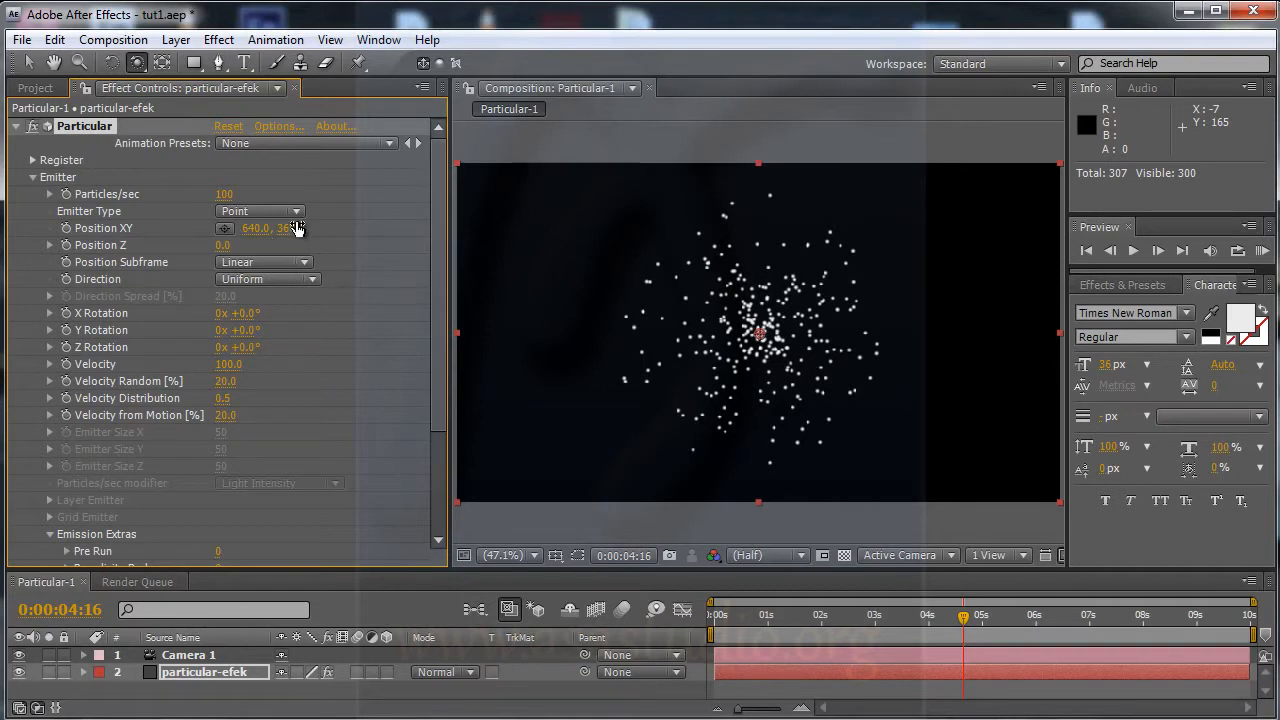
- Check the Position Subframe options, leaving Linear, and set the emitter Direction to Bi-Directional
{"action": "left_click", "coordinate": [265, 262]}
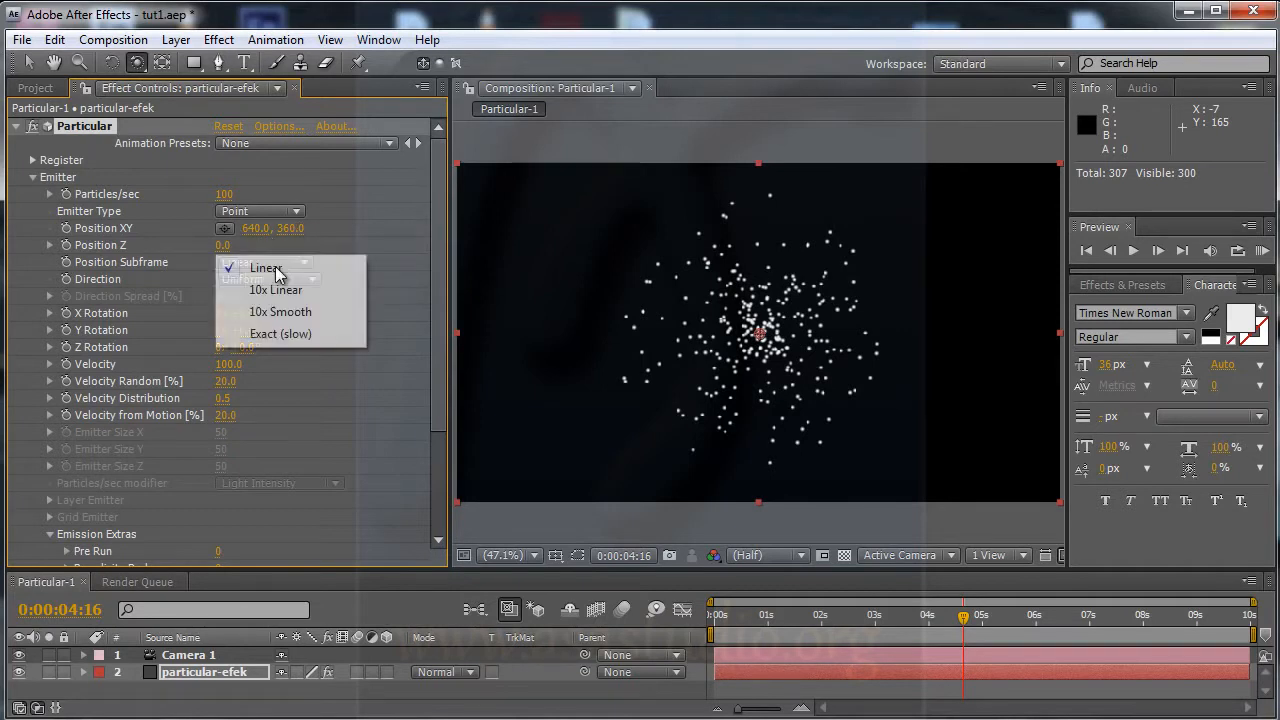
{"action": "left_click", "coordinate": [258, 263]}
{"action": "left_click", "coordinate": [268, 280]}
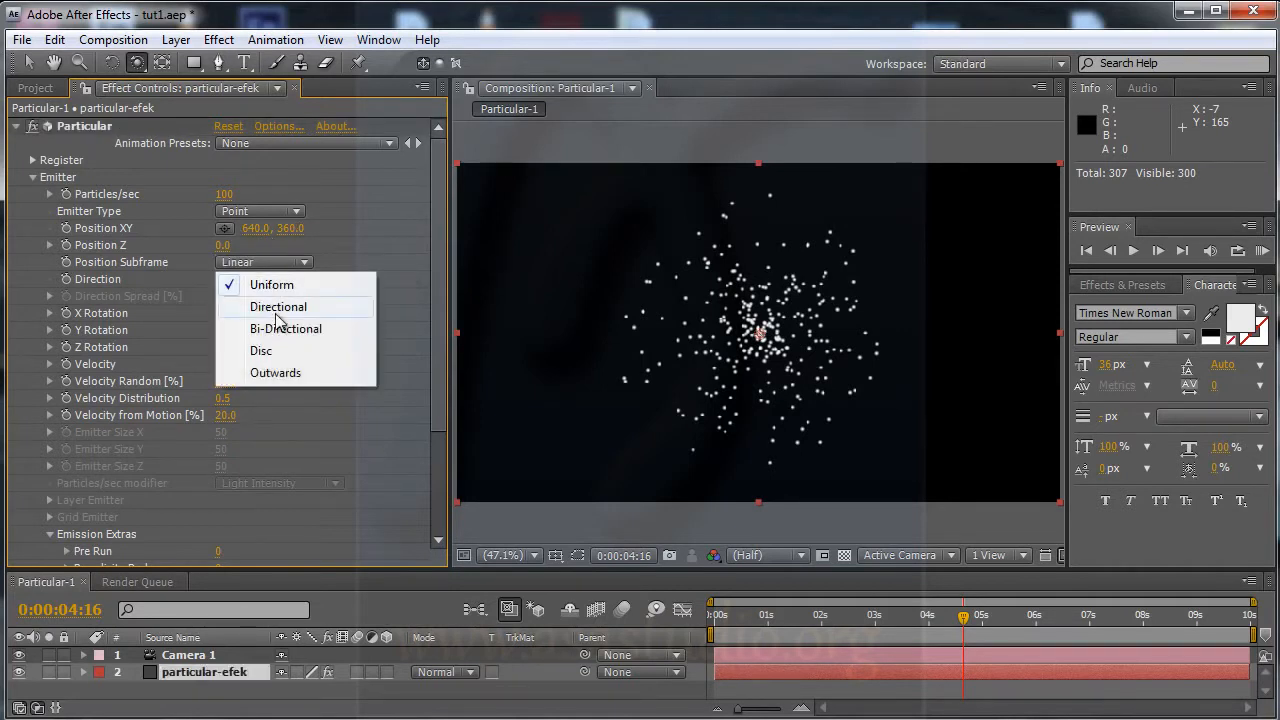
{"action": "left_click", "coordinate": [280, 329]}
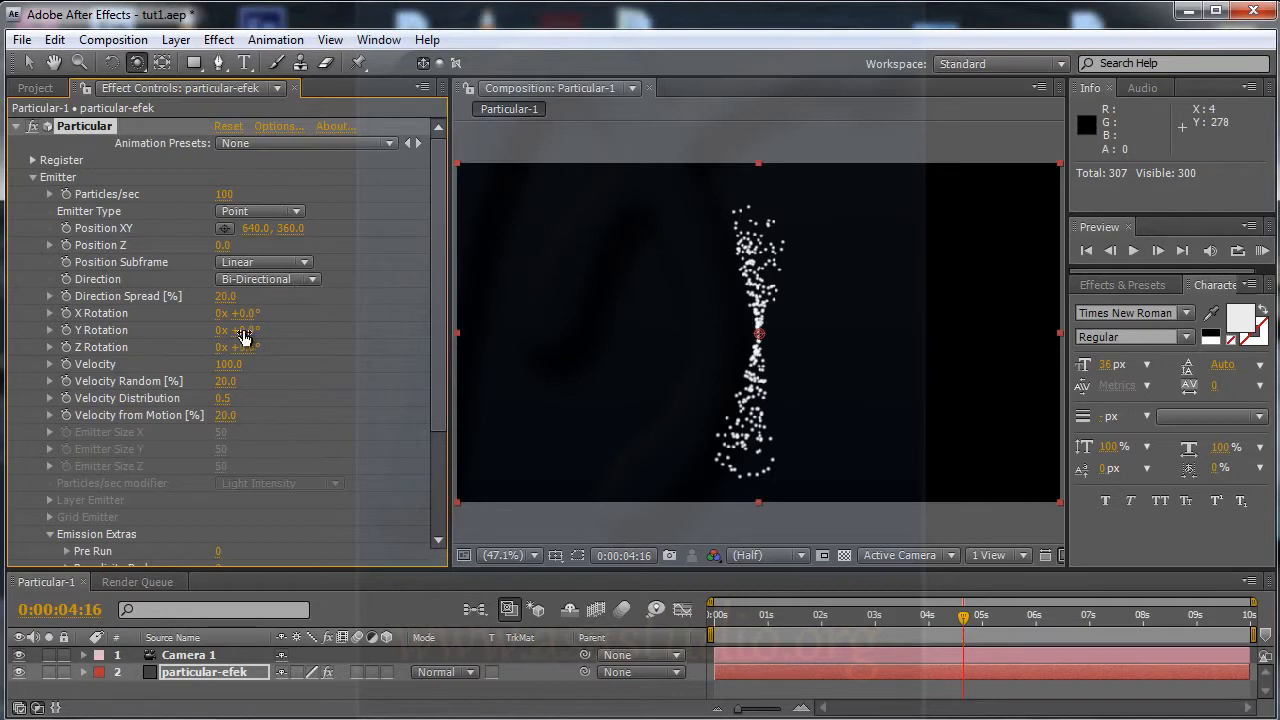
- Rotate the emitter to X Rotation 83°, Y Rotation 91° and Z Rotation 186°
{"action": "left_click_drag", "start_coordinate": [244, 315], "coordinate": [324, 314]}
{"action": "left_click_drag", "start_coordinate": [247, 331], "coordinate": [336, 333]}
{"action": "left_click_drag", "start_coordinate": [254, 346], "coordinate": [435, 346]}
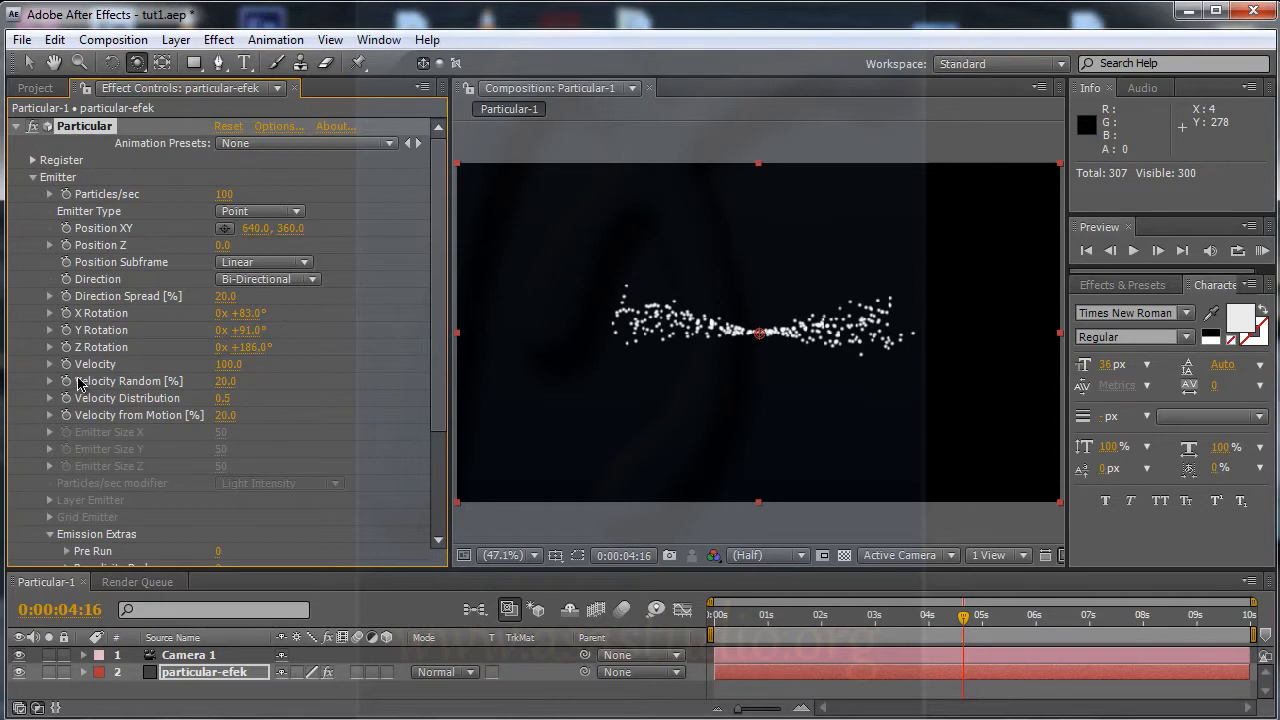
- Set the emitter's Velocity Distribution to 2.0 and its Direction Spread to 27 %
{"action": "scroll", "coordinate": [442, 350], "scroll_direction": "down", "scroll_amount": 3}
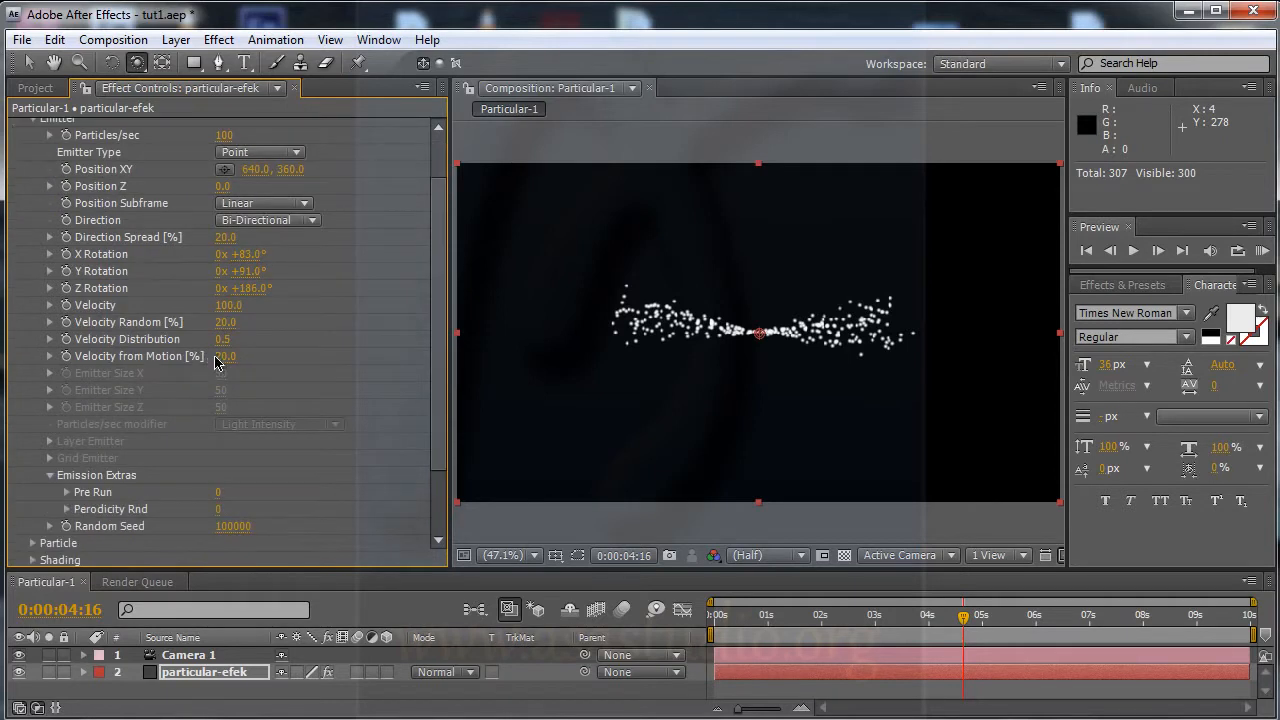
{"action": "left_click_drag", "start_coordinate": [245, 340], "coordinate": [220, 332]}
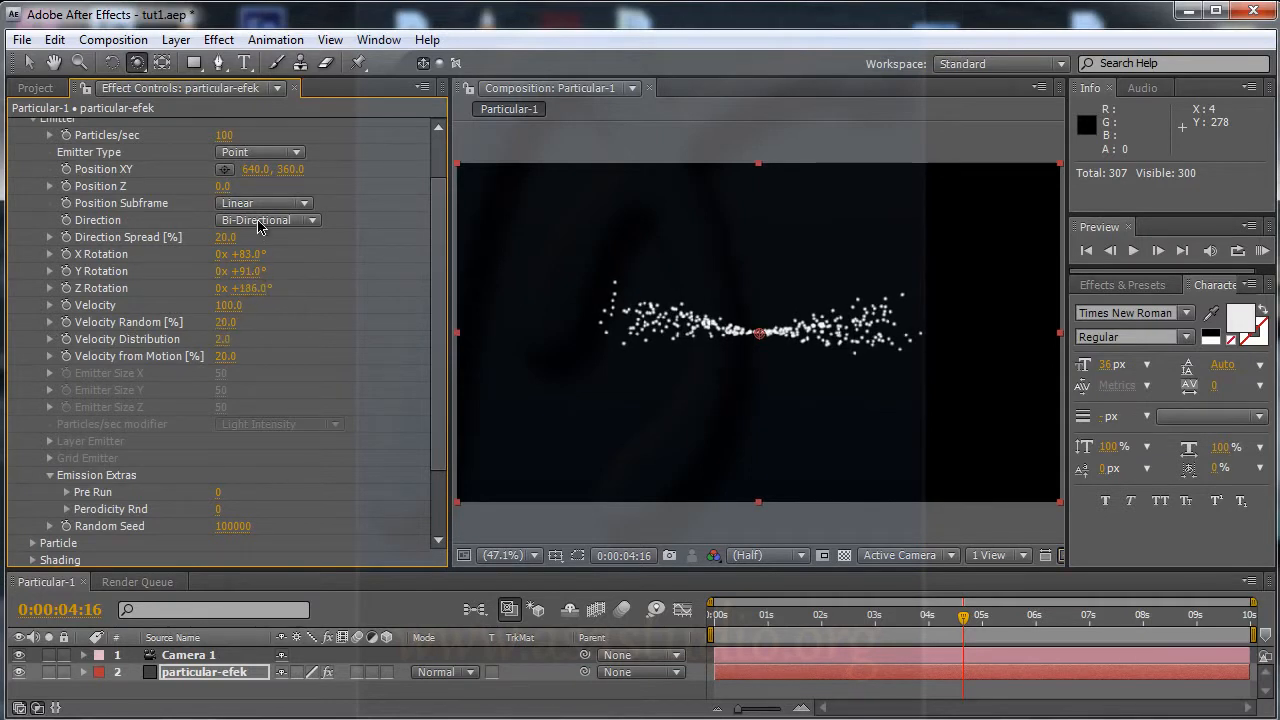
{"action": "mouse_move", "coordinate": [227, 246]}
{"action": "left_mouse_down"}
{"action": "mouse_move", "coordinate": [270, 240]}
{"action": "mouse_move", "coordinate": [243, 248]}
{"action": "left_mouse_up"}
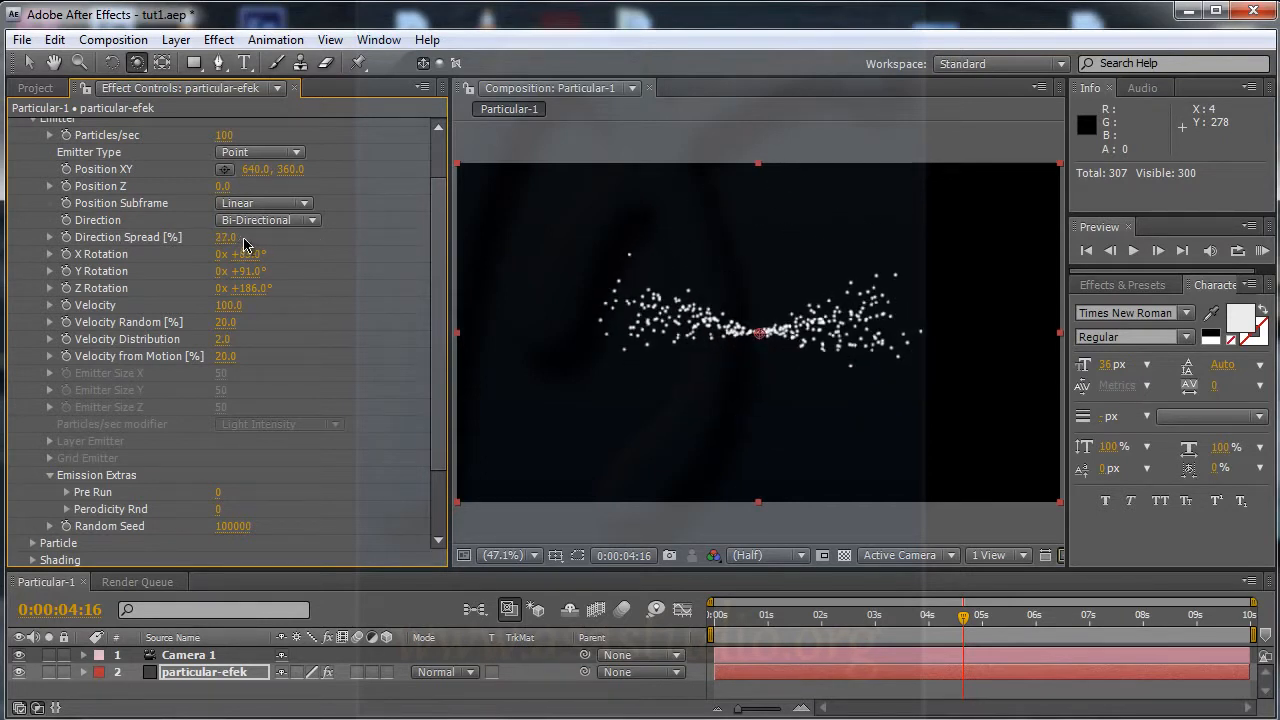
- Try the Disc emitter direction, and reset the Particular effect to its default settings
{"action": "left_click", "coordinate": [266, 220]}
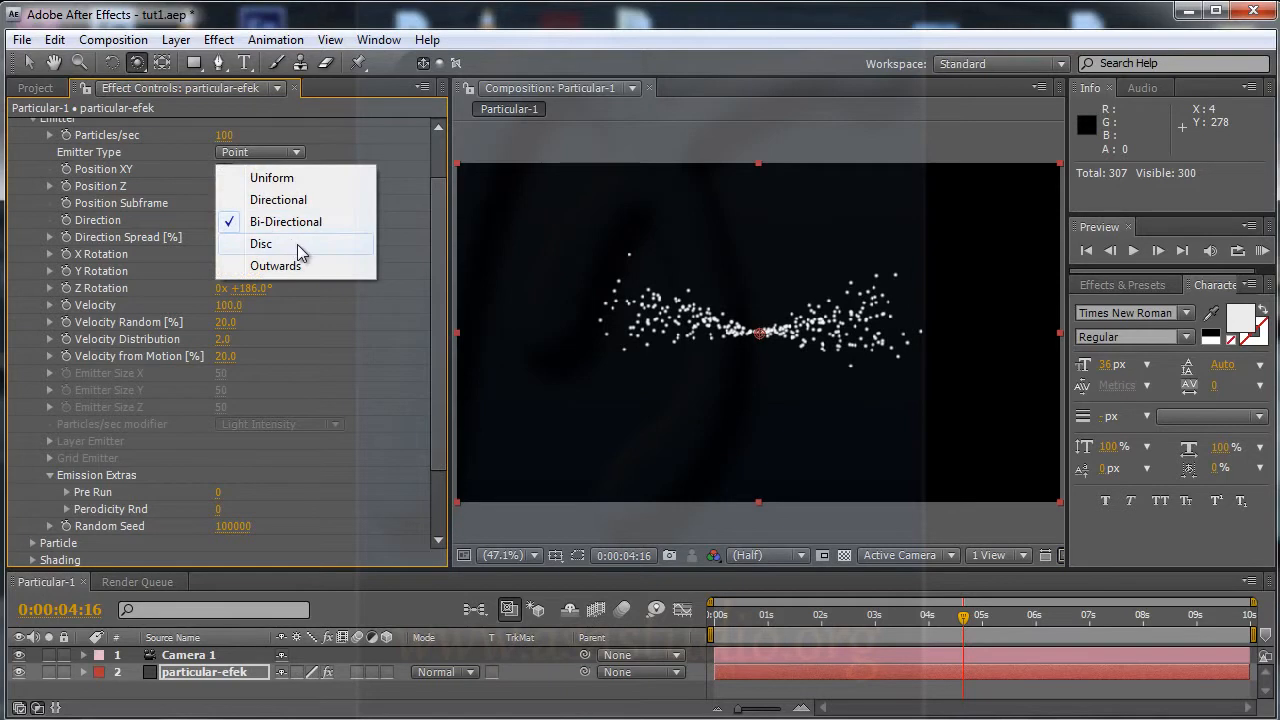
{"action": "left_click", "coordinate": [297, 244]}
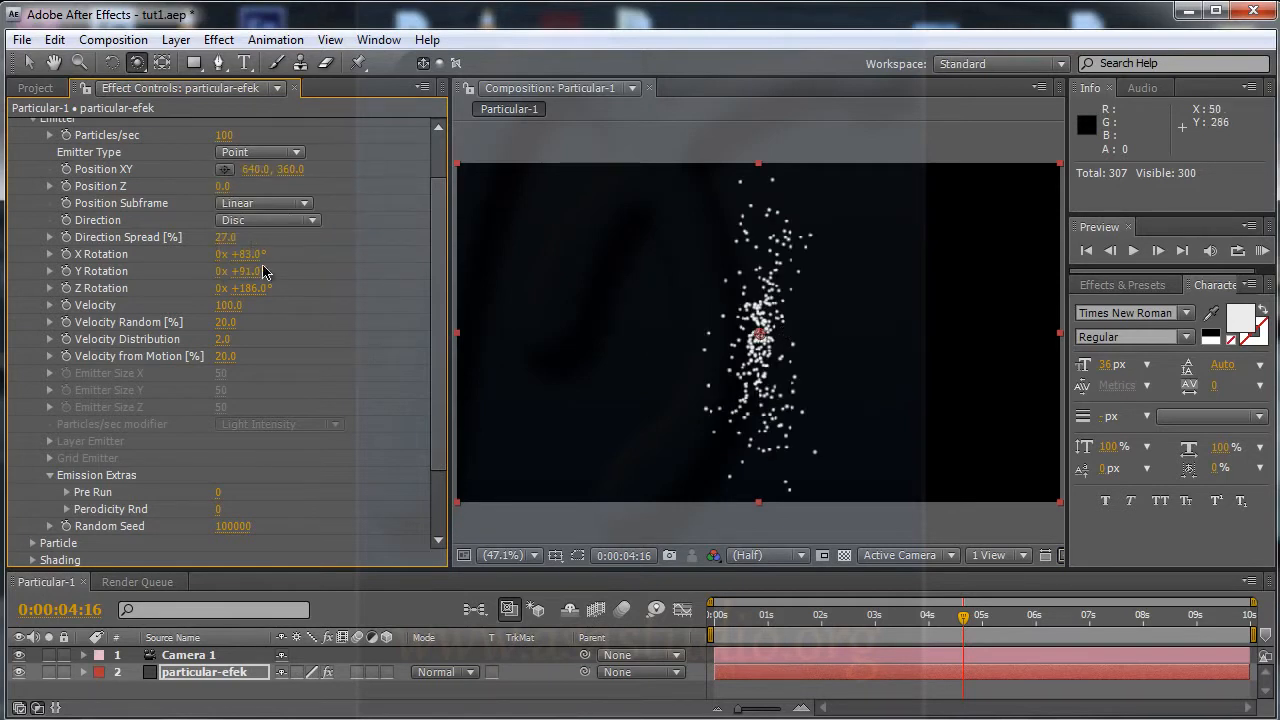
{"action": "left_click_drag", "start_coordinate": [437, 217], "coordinate": [447, 160]}
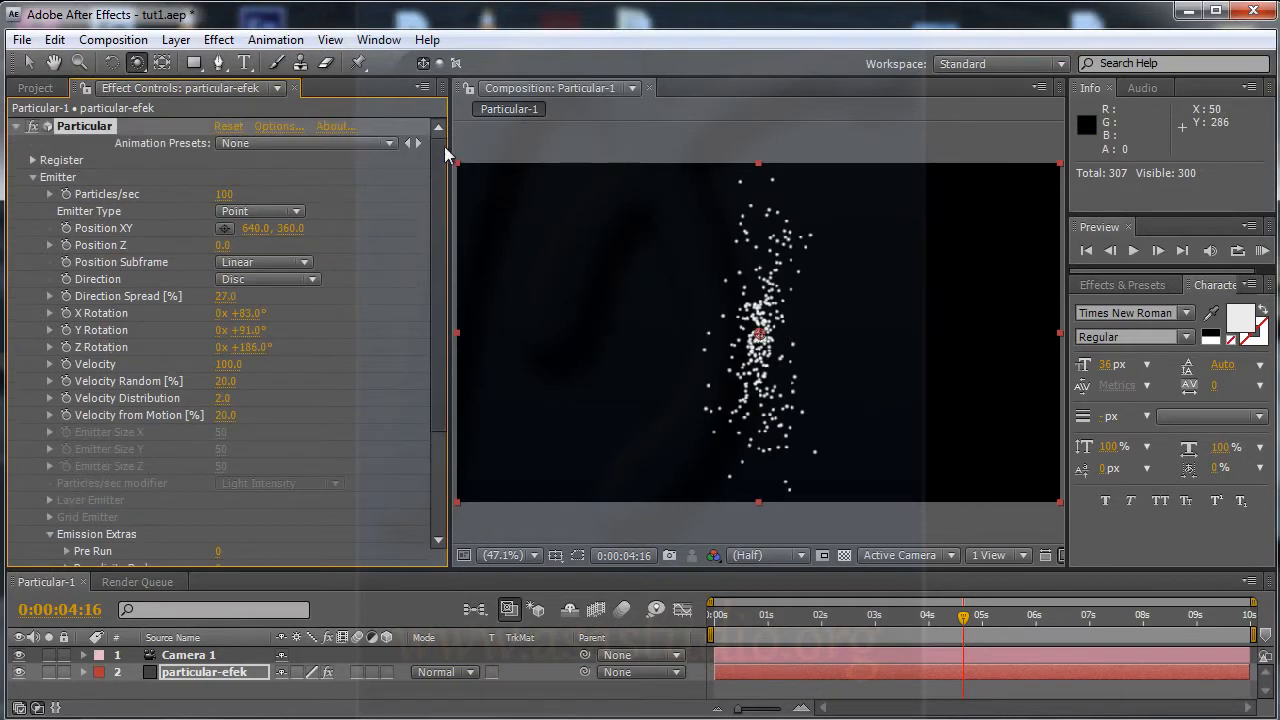
{"action": "left_click", "coordinate": [228, 127]}
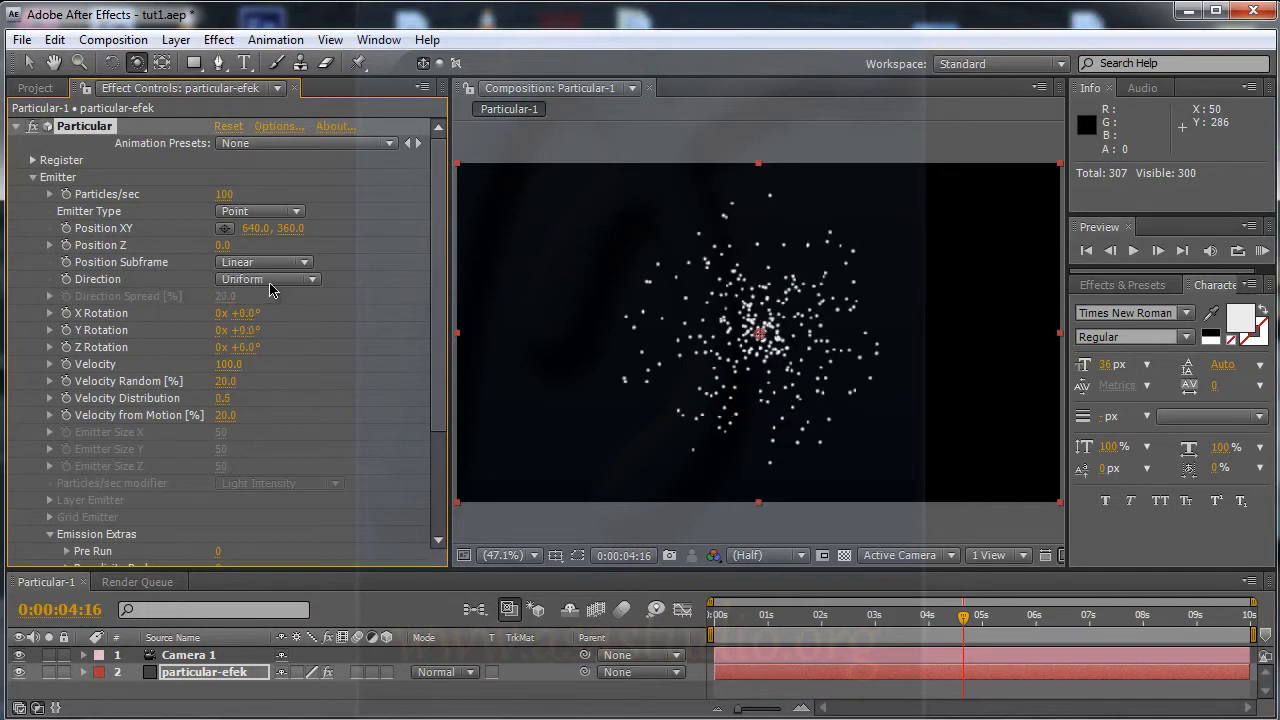
- Try the Disc direction on the default emitter, and switch the Direction to Outwards
{"action": "left_click", "coordinate": [270, 290]}
{"action": "left_click", "coordinate": [270, 352]}
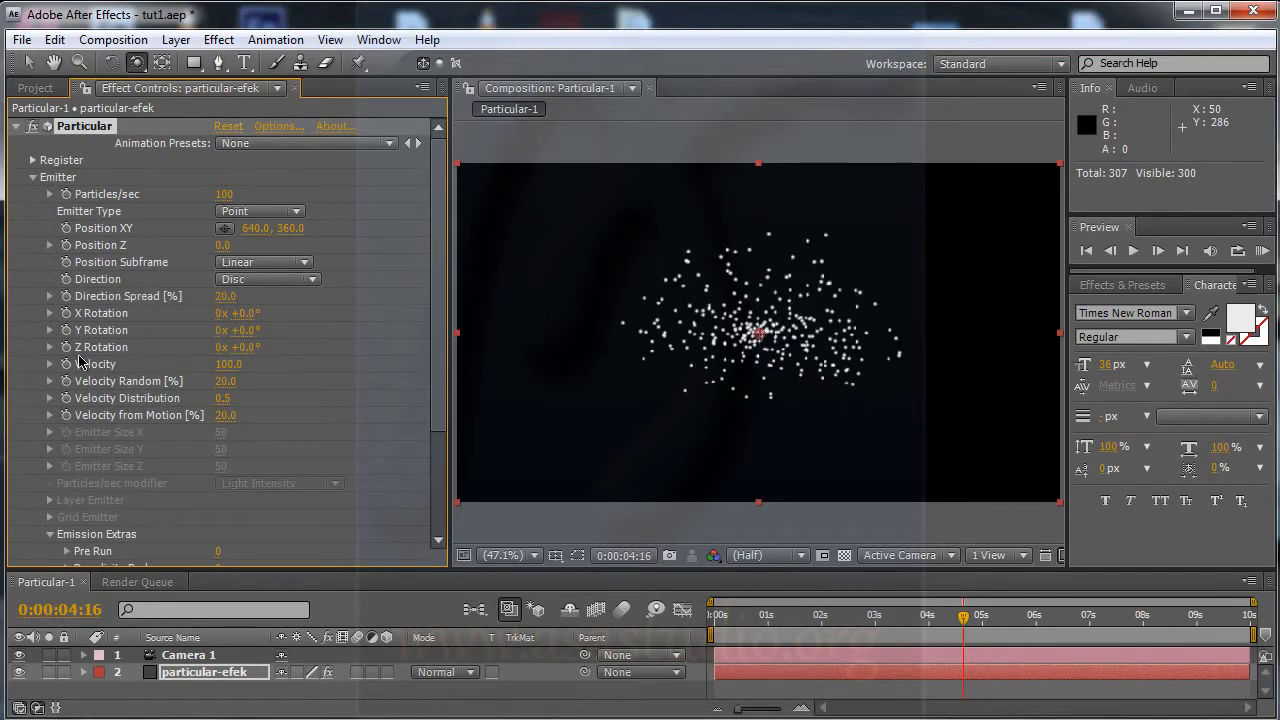
{"action": "left_click", "coordinate": [265, 289]}
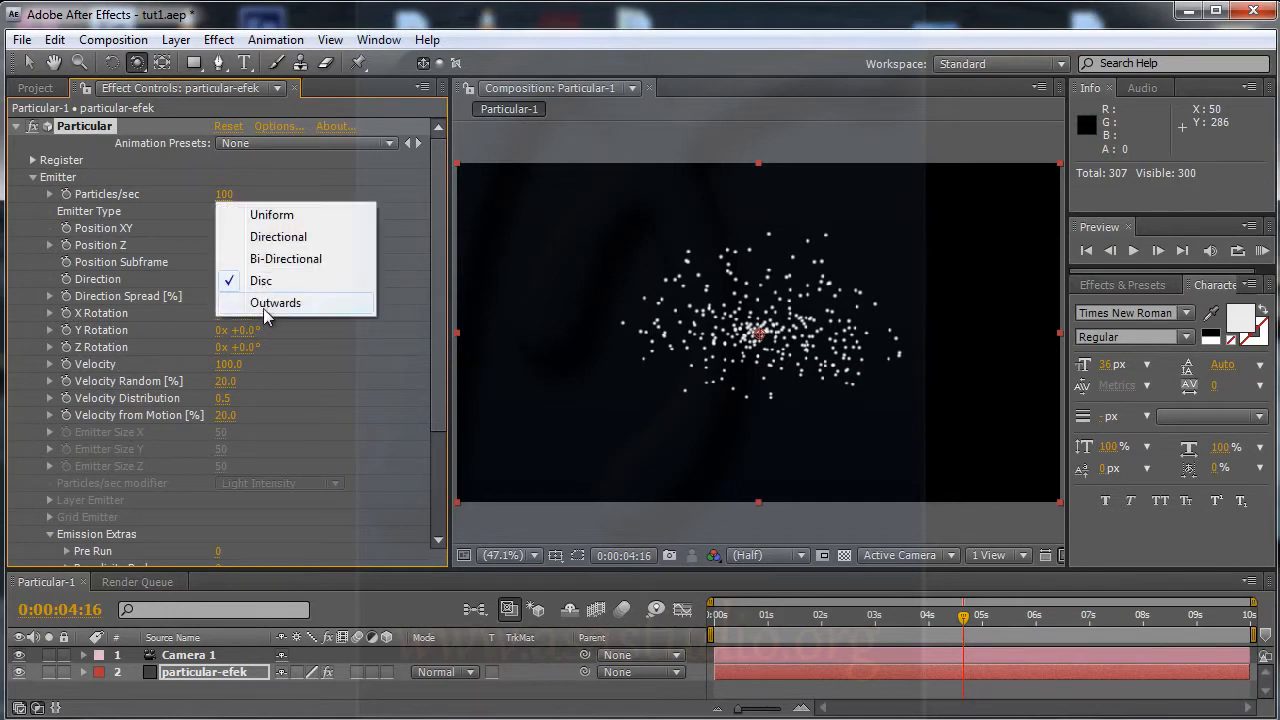
{"action": "left_click", "coordinate": [267, 310]}
- Review the Emitter settings, collapse that group and expand the Particle settings
{"action": "mouse_move", "coordinate": [438, 285]}
{"action": "left_mouse_down"}
{"action": "mouse_move", "coordinate": [431, 398]}
{"action": "mouse_move", "coordinate": [438, 272]}
{"action": "left_mouse_up"}
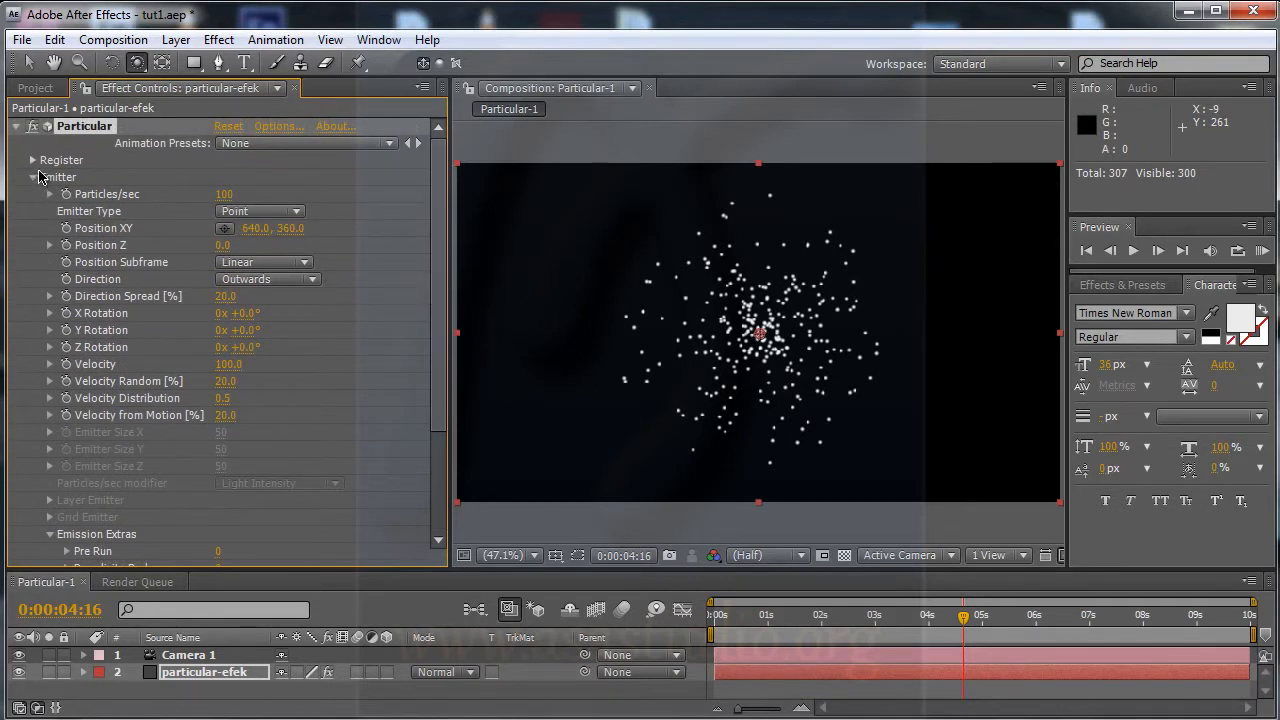
{"action": "left_click_drag", "start_coordinate": [440, 291], "coordinate": [436, 249]}
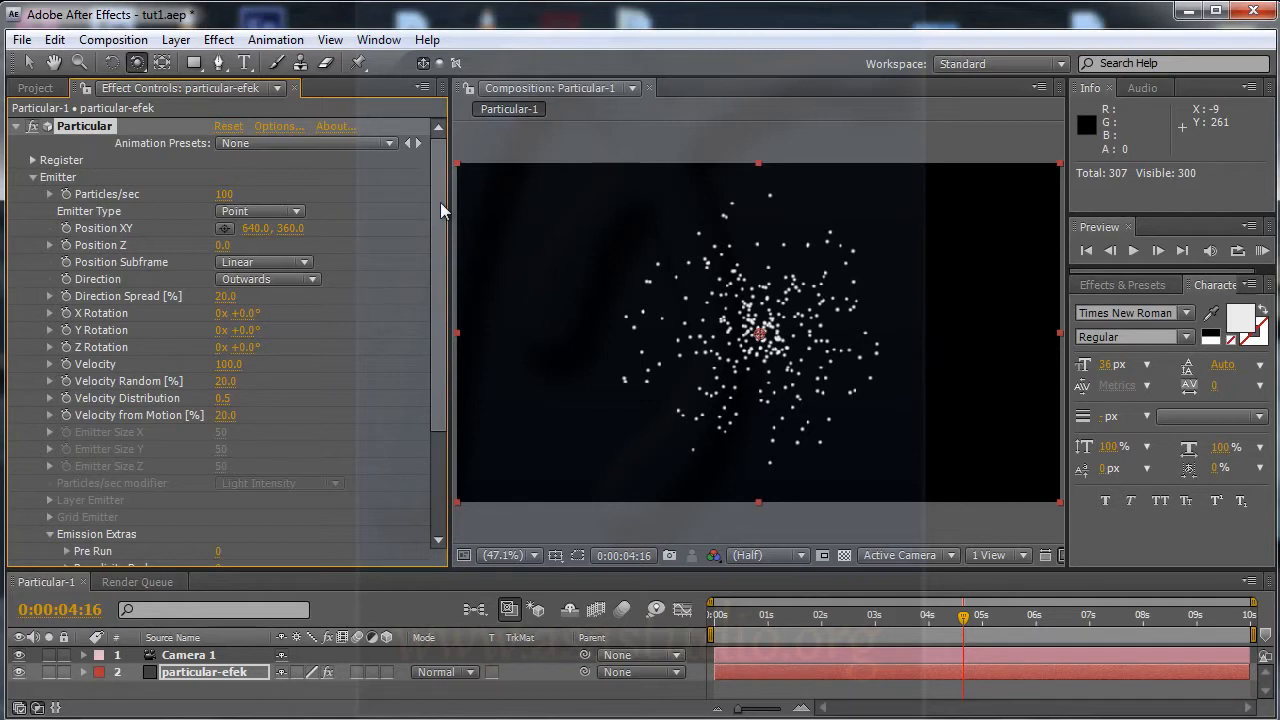
{"action": "left_click_drag", "start_coordinate": [440, 214], "coordinate": [443, 301]}
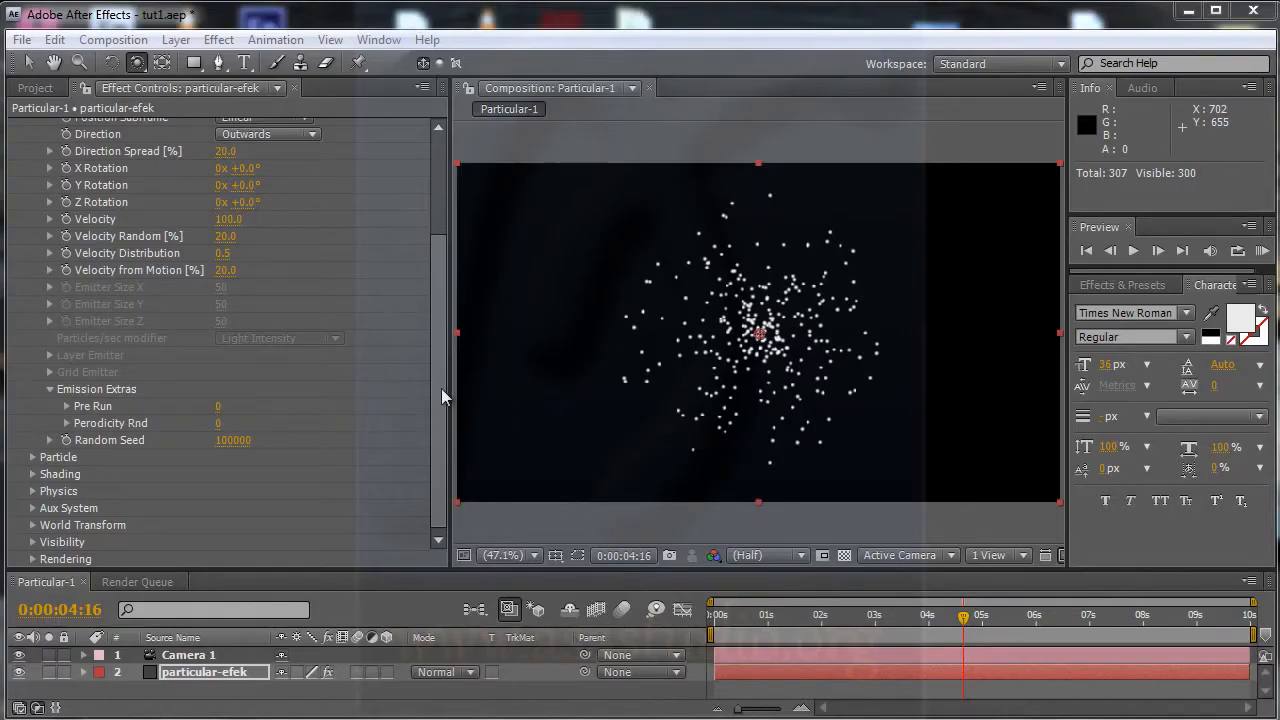
{"action": "left_click_drag", "start_coordinate": [441, 388], "coordinate": [441, 260]}
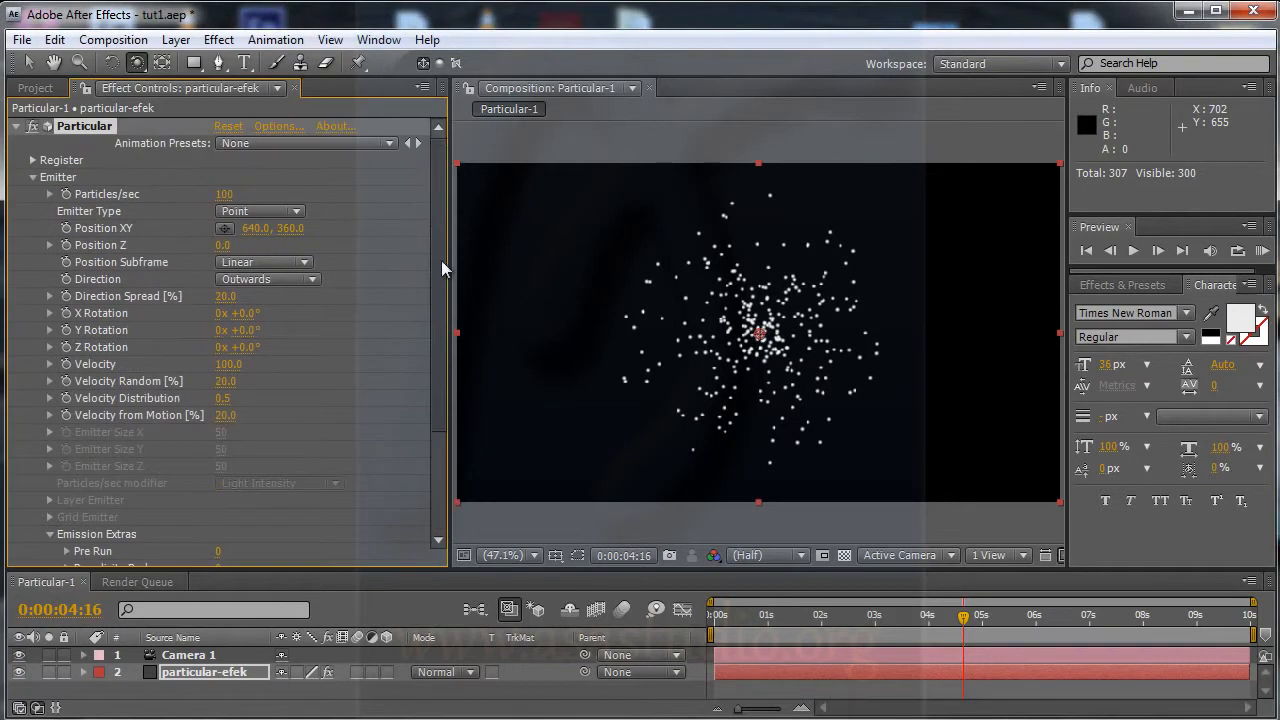
{"action": "left_click", "coordinate": [33, 178]}
{"action": "left_click", "coordinate": [33, 194]}
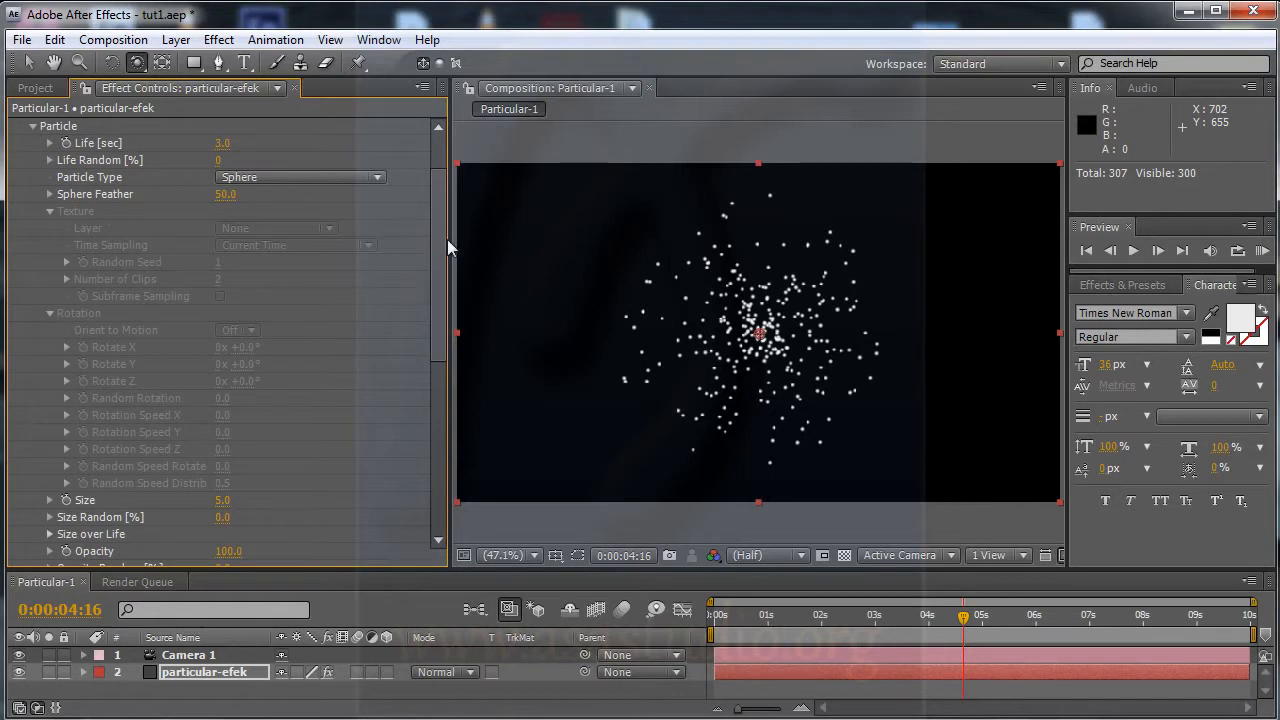
- Recheck the Emitter group and return to the Particle settings
{"action": "left_click_drag", "start_coordinate": [440, 240], "coordinate": [438, 184]}
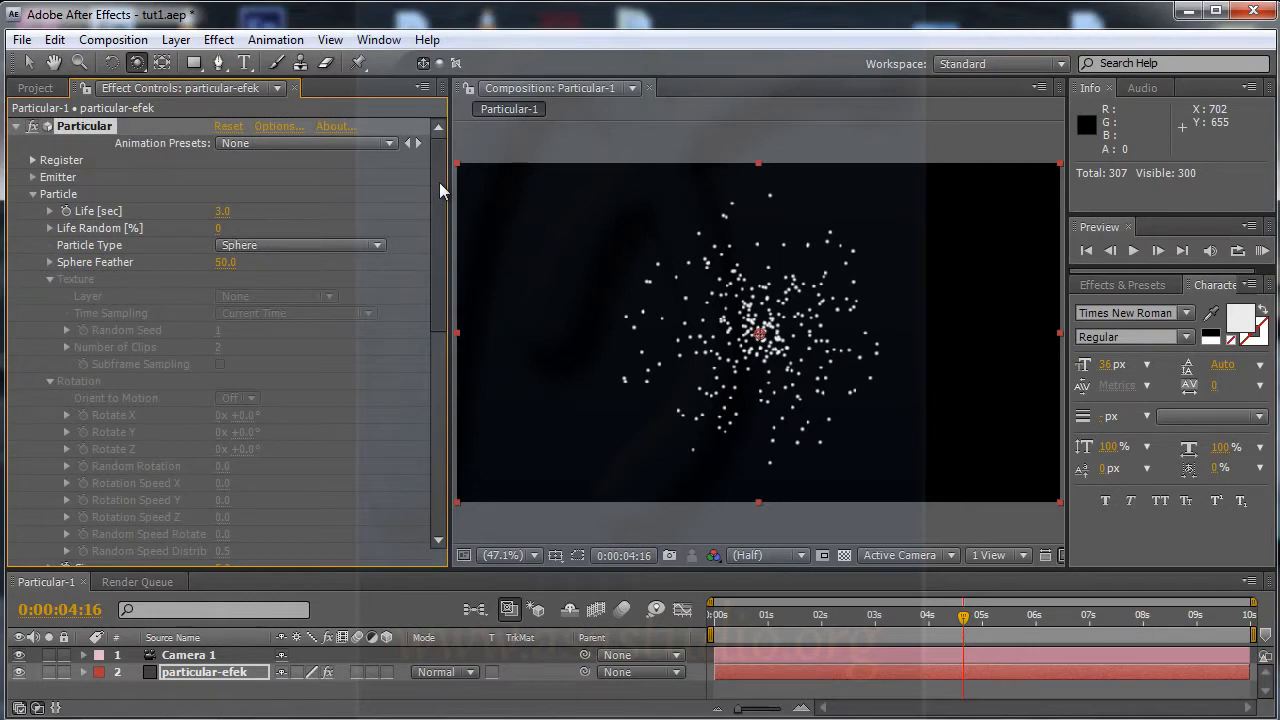
{"action": "left_click", "coordinate": [33, 180]}
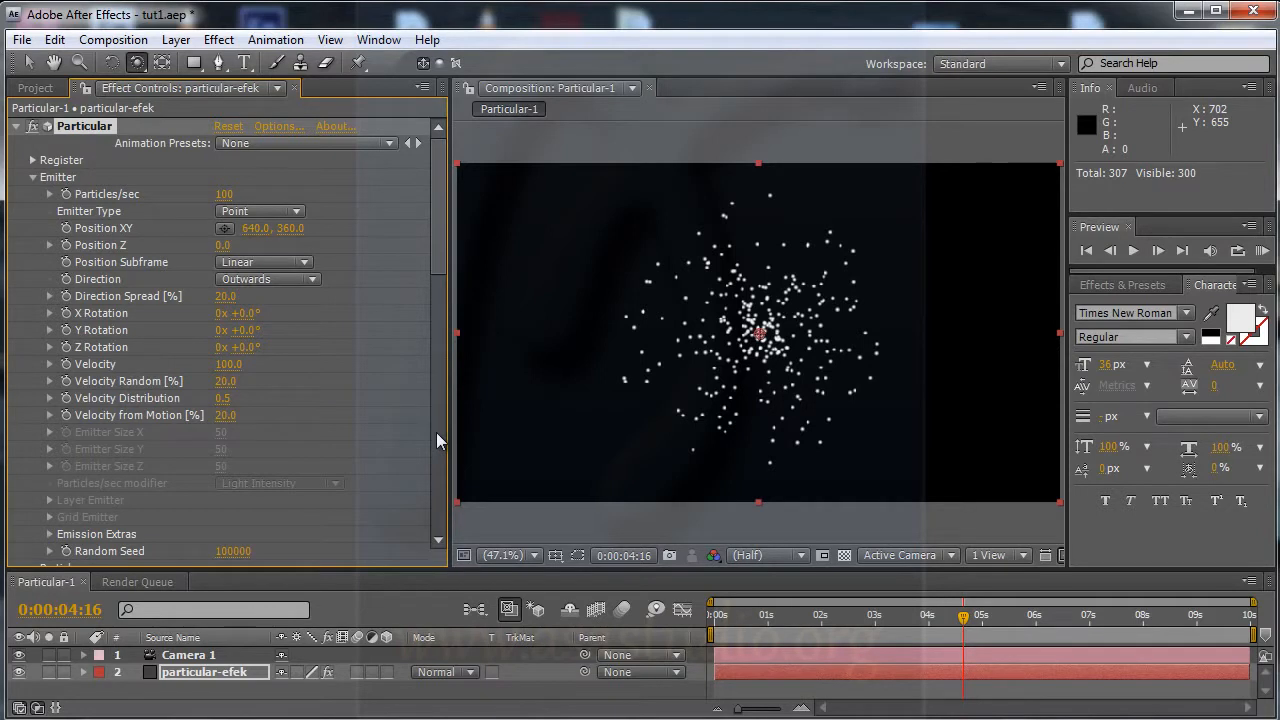
{"action": "left_click", "coordinate": [33, 178]}
{"action": "left_click_drag", "start_coordinate": [439, 213], "coordinate": [442, 242]}
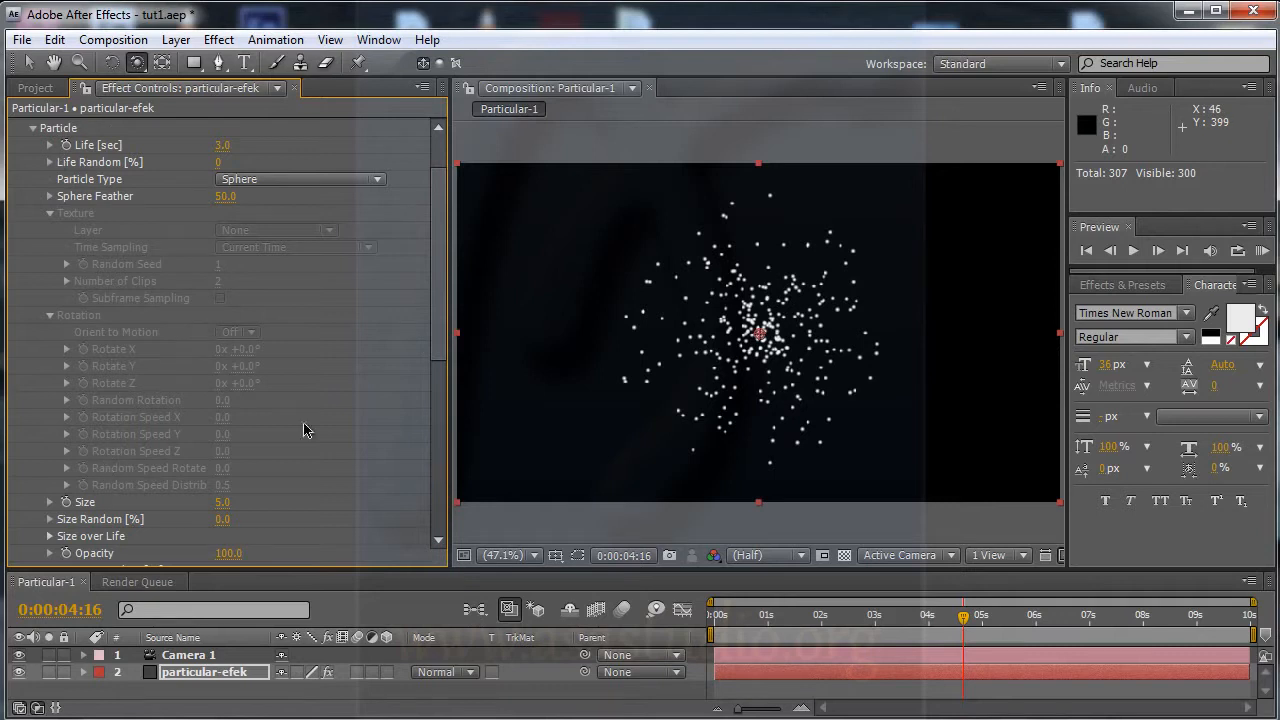
- Preview the particle animation from the start of the composition
{"action": "left_click_drag", "start_coordinate": [968, 625], "coordinate": [652, 640]}
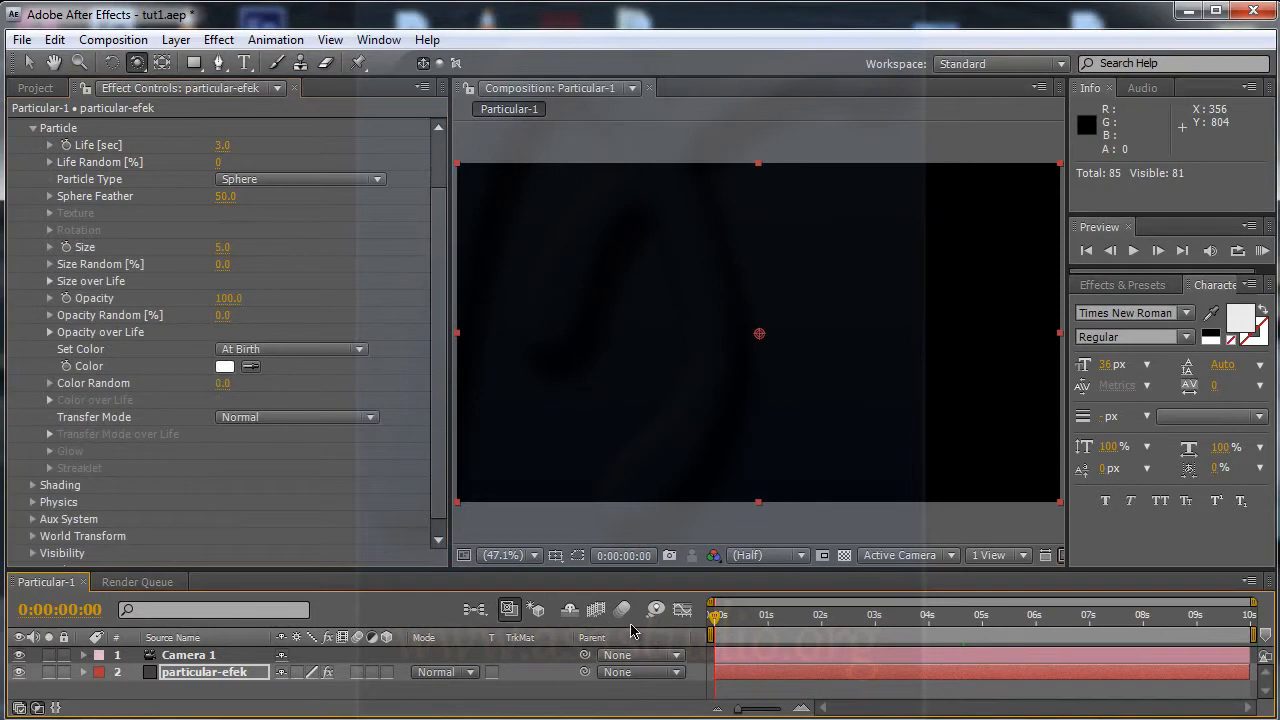
{"action": "key", "text": "space"}
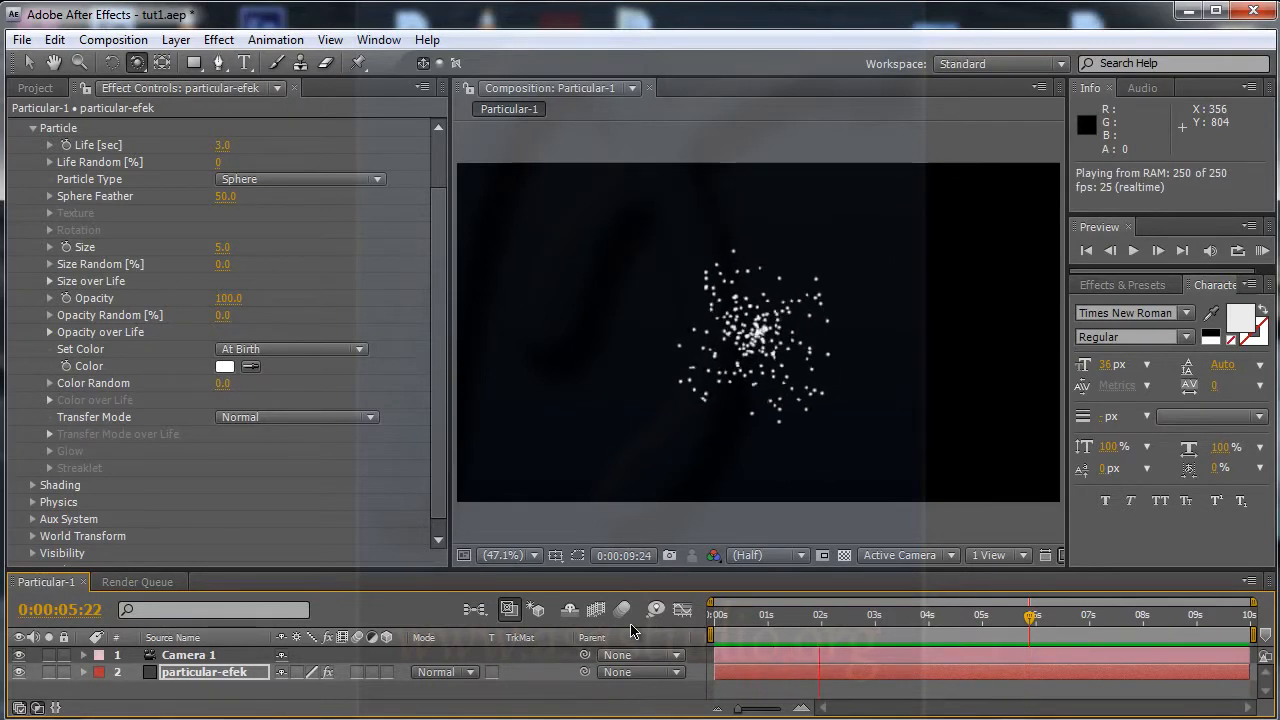
{"action": "key", "text": "space"}
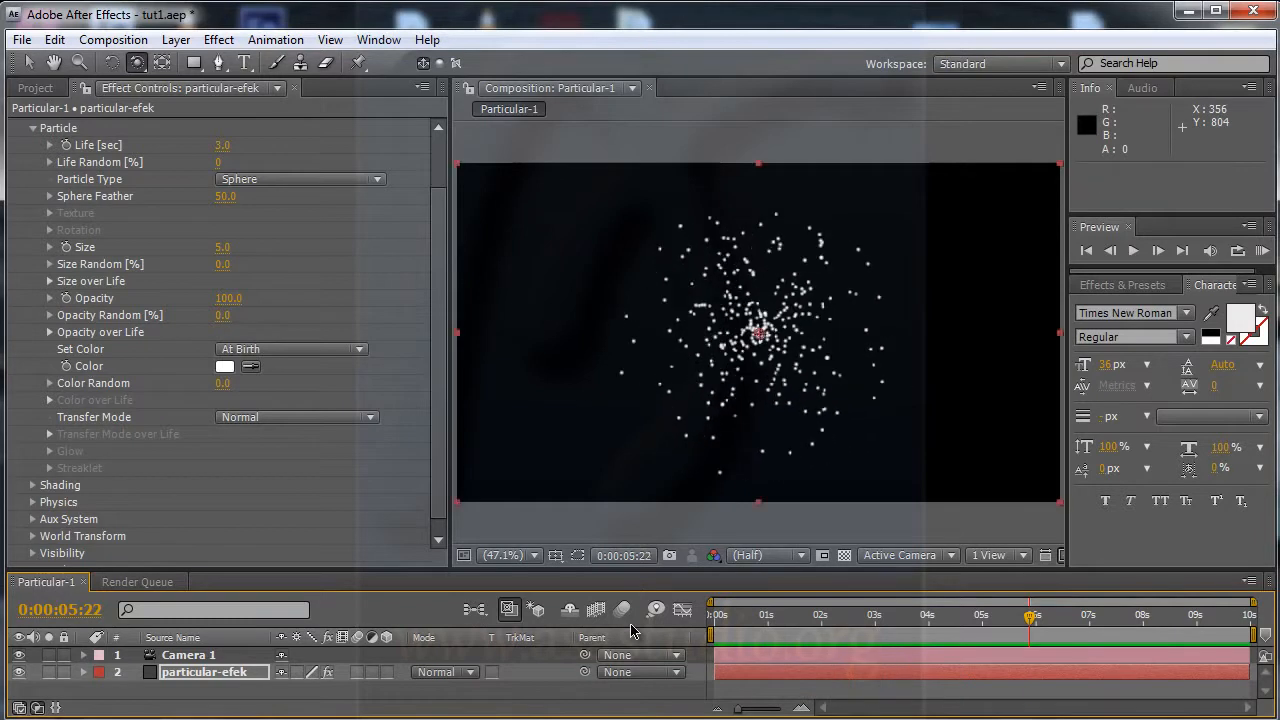
- Set the particle Life to 1 second and preview the animation
{"action": "left_click", "coordinate": [222, 145]}
{"action": "type", "text": "1"}
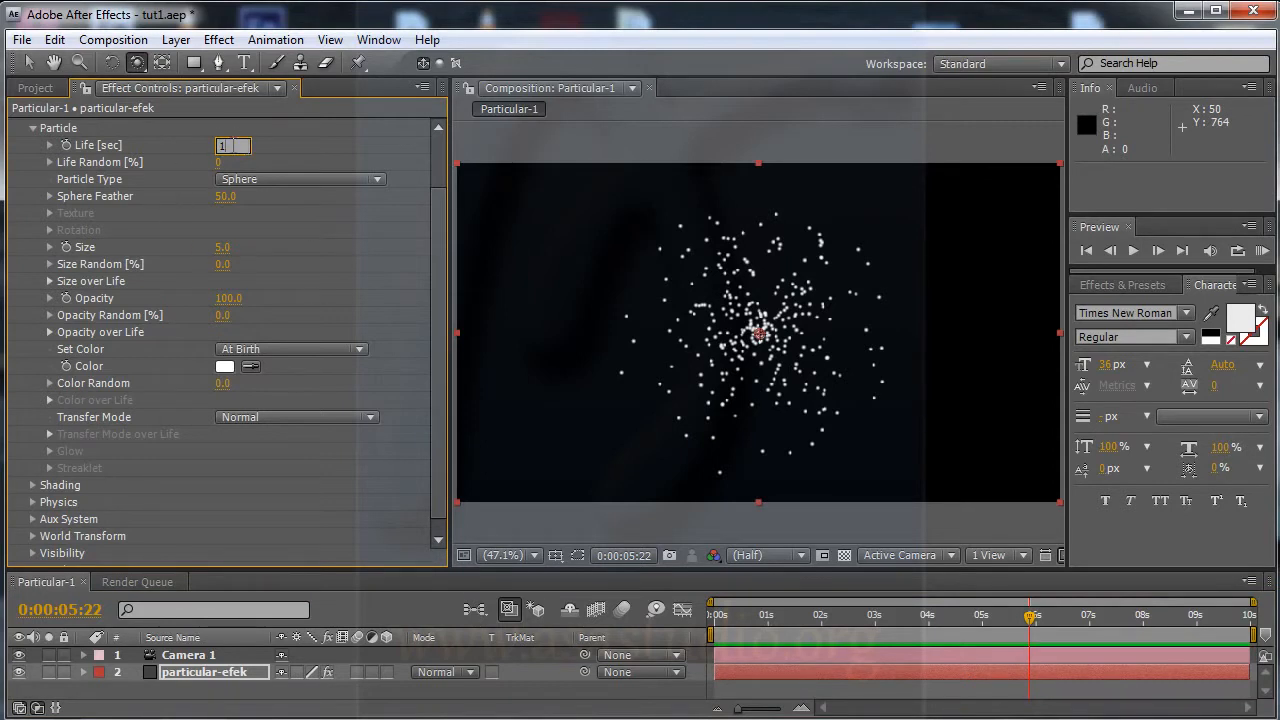
{"action": "key", "text": "Return"}
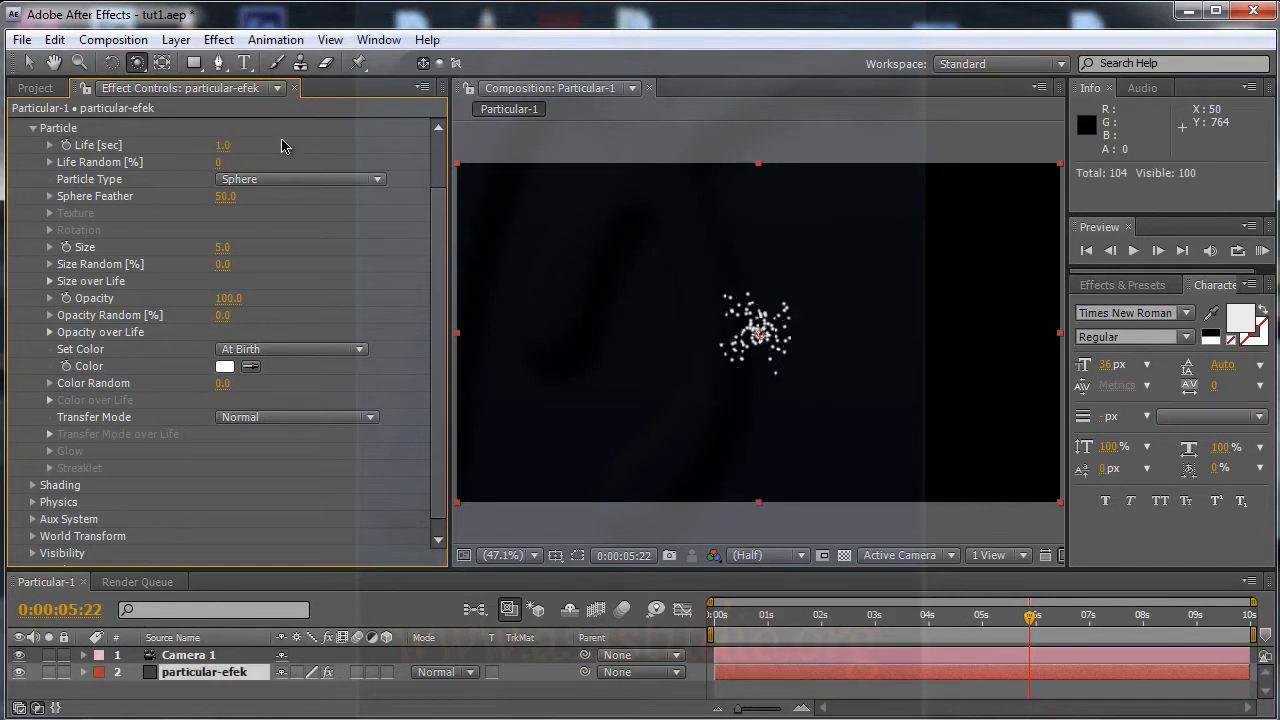
{"action": "key", "text": "KP_0"}
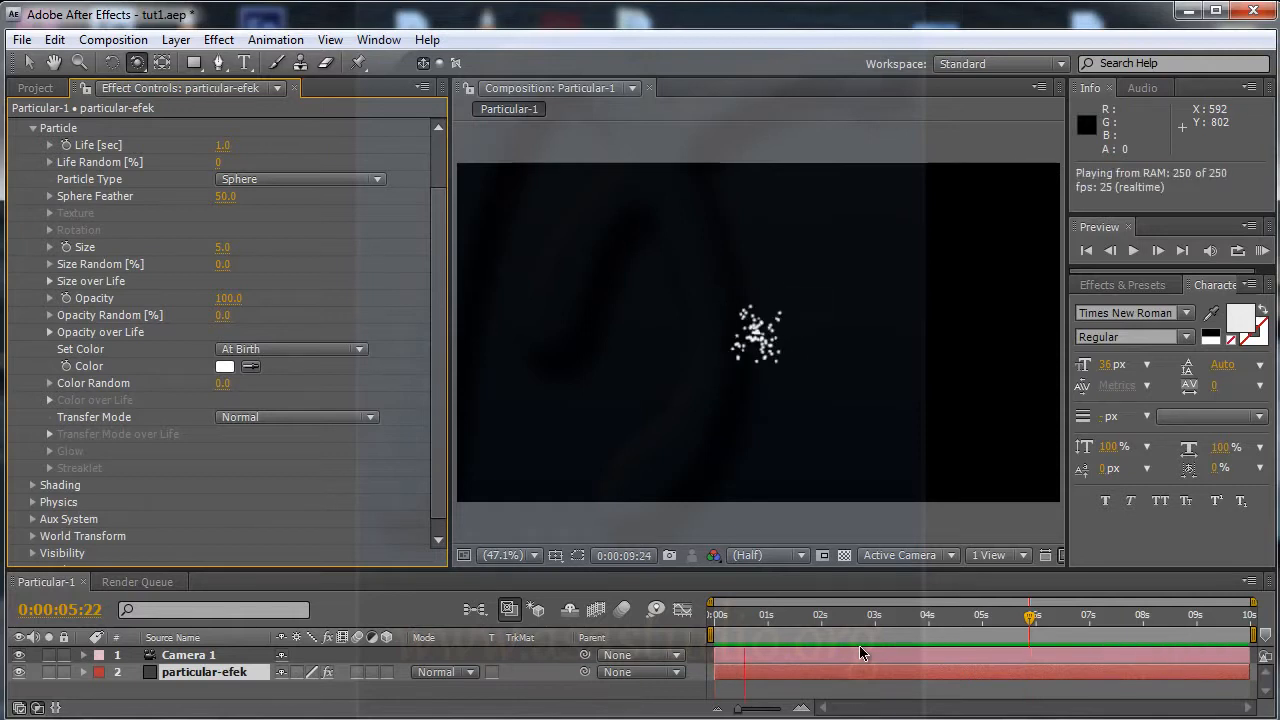
{"action": "key", "text": "space"}
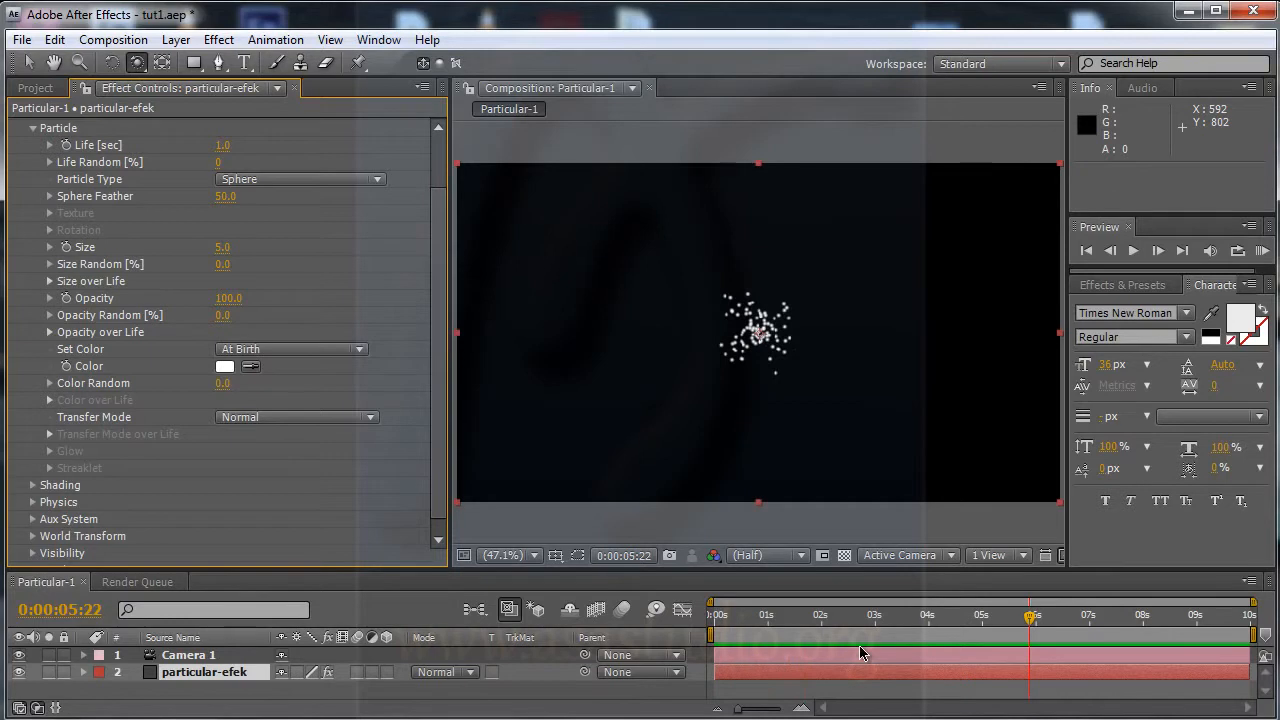
- Set the particle Life to 6 seconds and preview the animation
{"action": "left_click", "coordinate": [228, 150]}
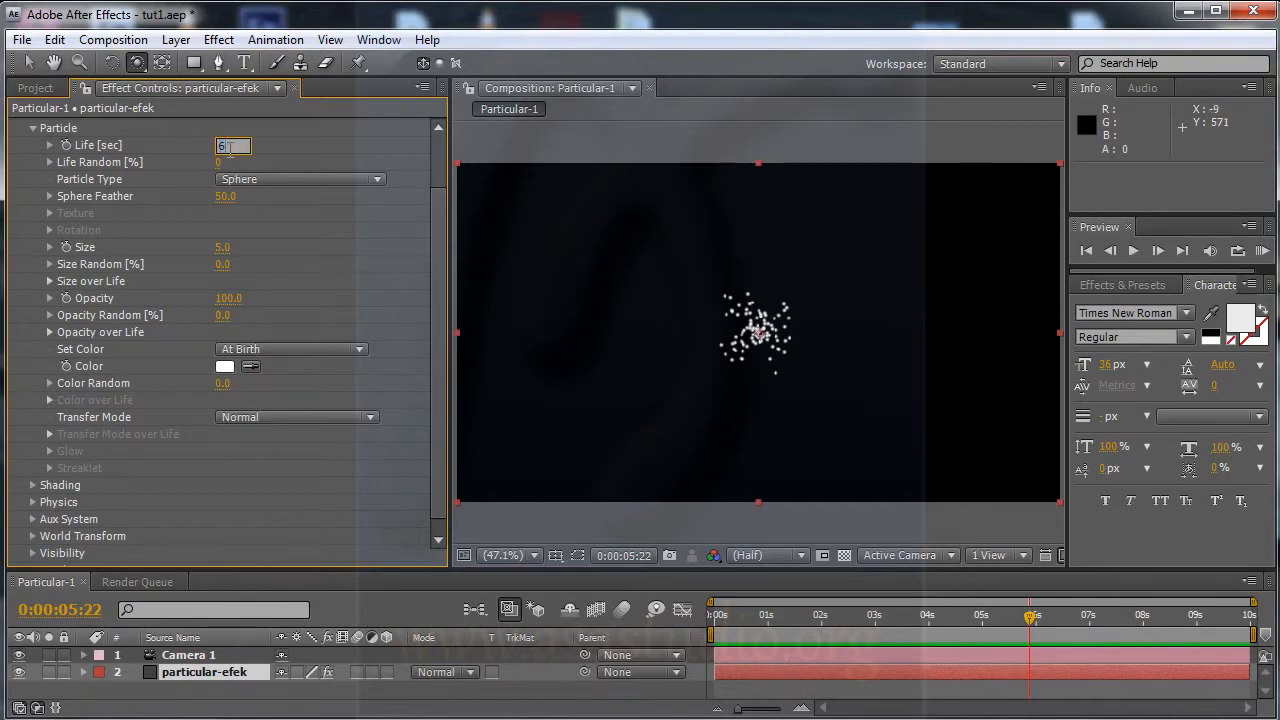
{"action": "key", "text": "Return"}
{"action": "key", "text": "space"}
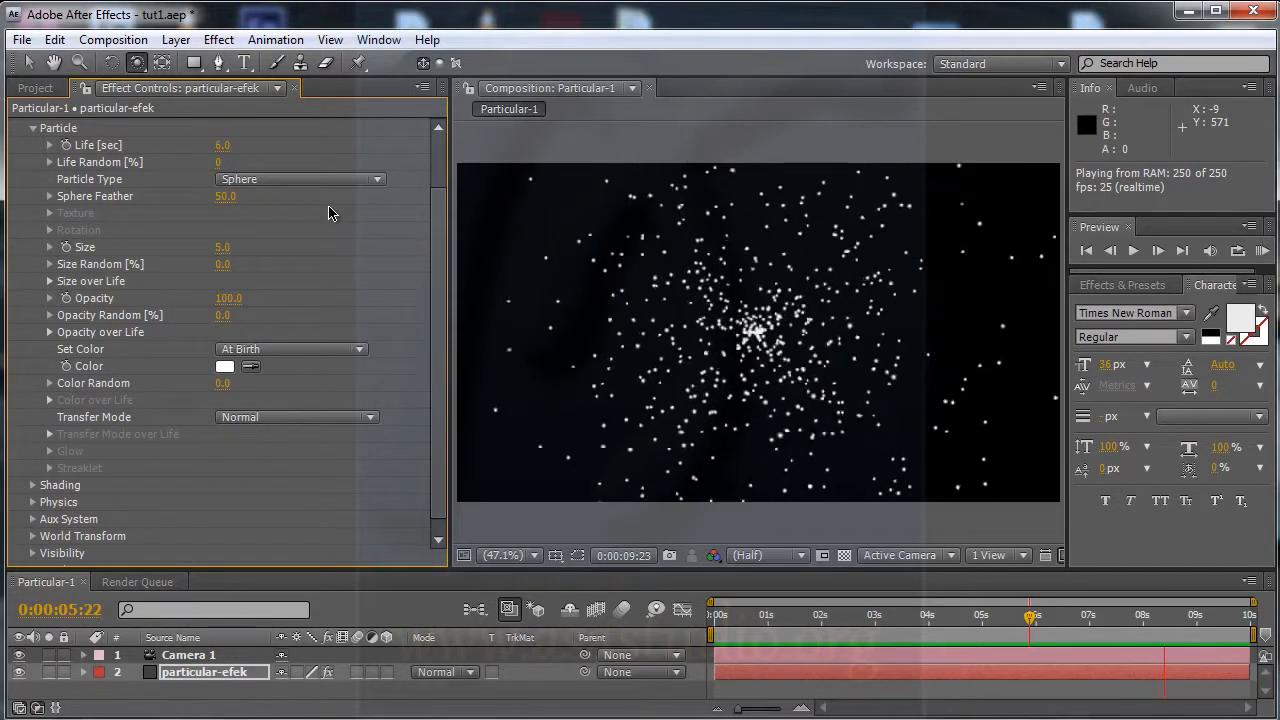
{"action": "key", "text": "space"}
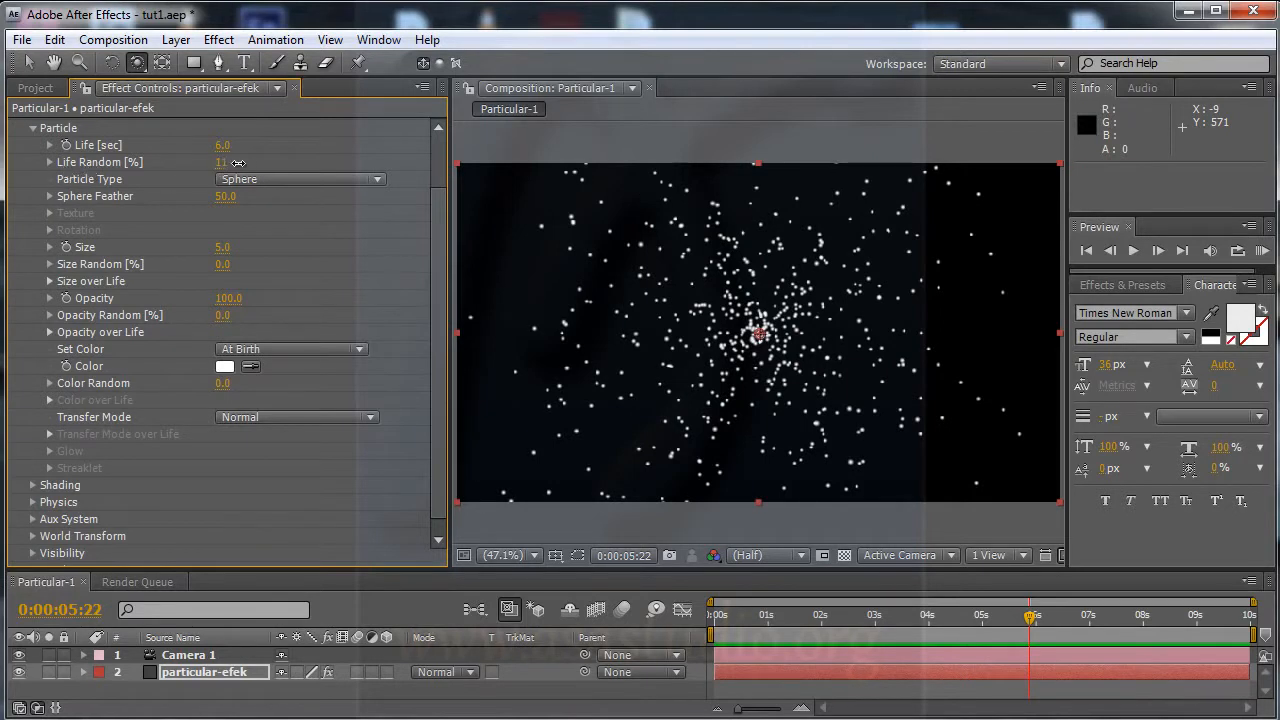
- Set Life Random to 62 % and preview how the particle lifetimes vary
{"action": "left_click_drag", "start_coordinate": [230, 162], "coordinate": [261, 162]}
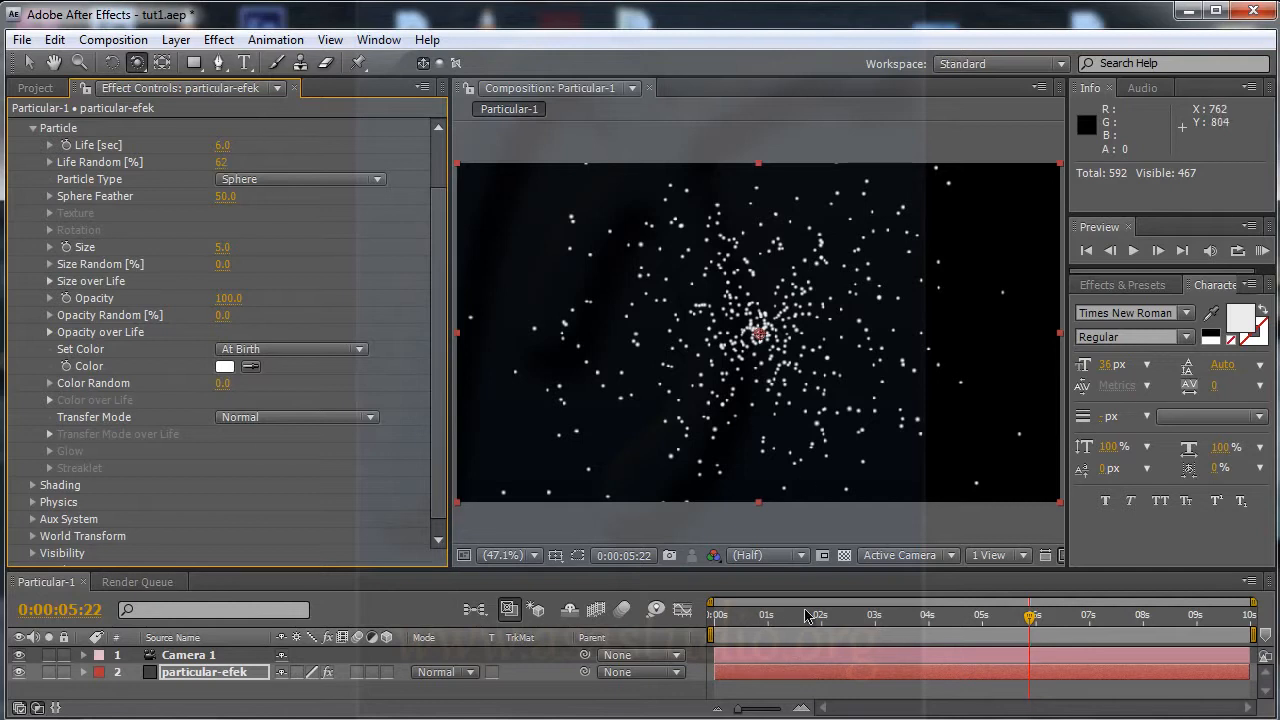
{"action": "key", "text": "KP_0"}
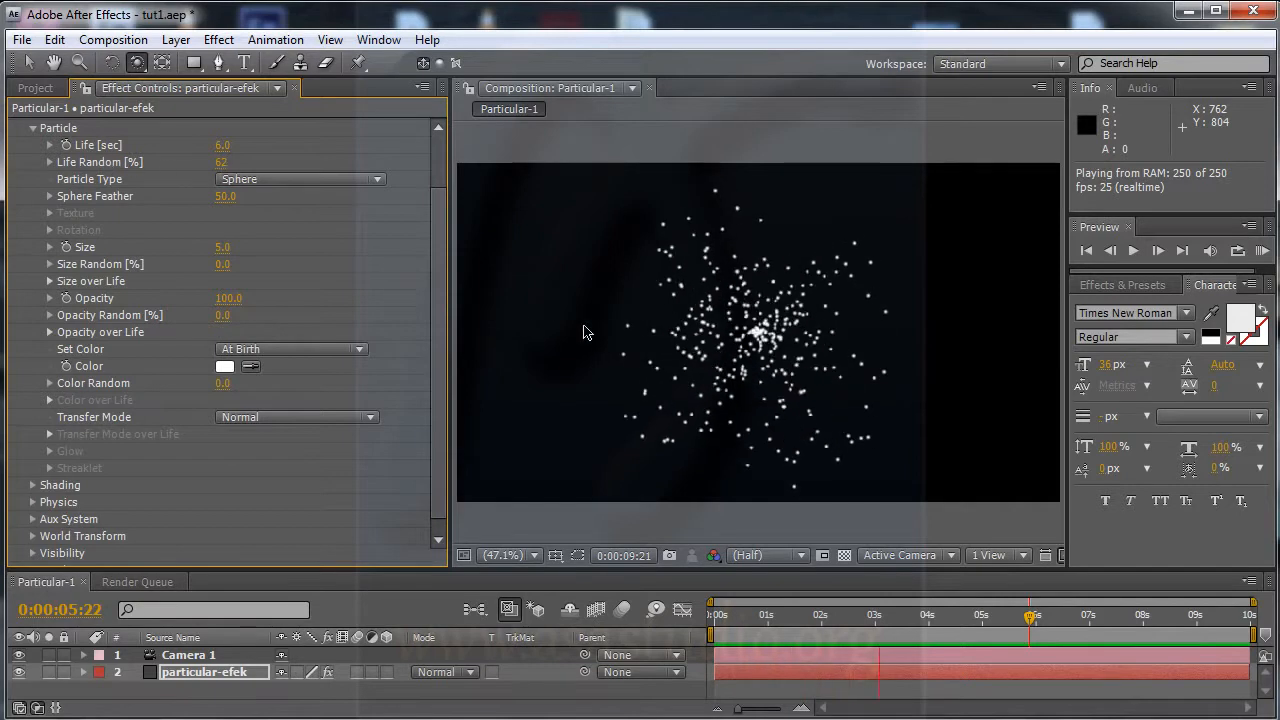
{"action": "key", "text": "space"}
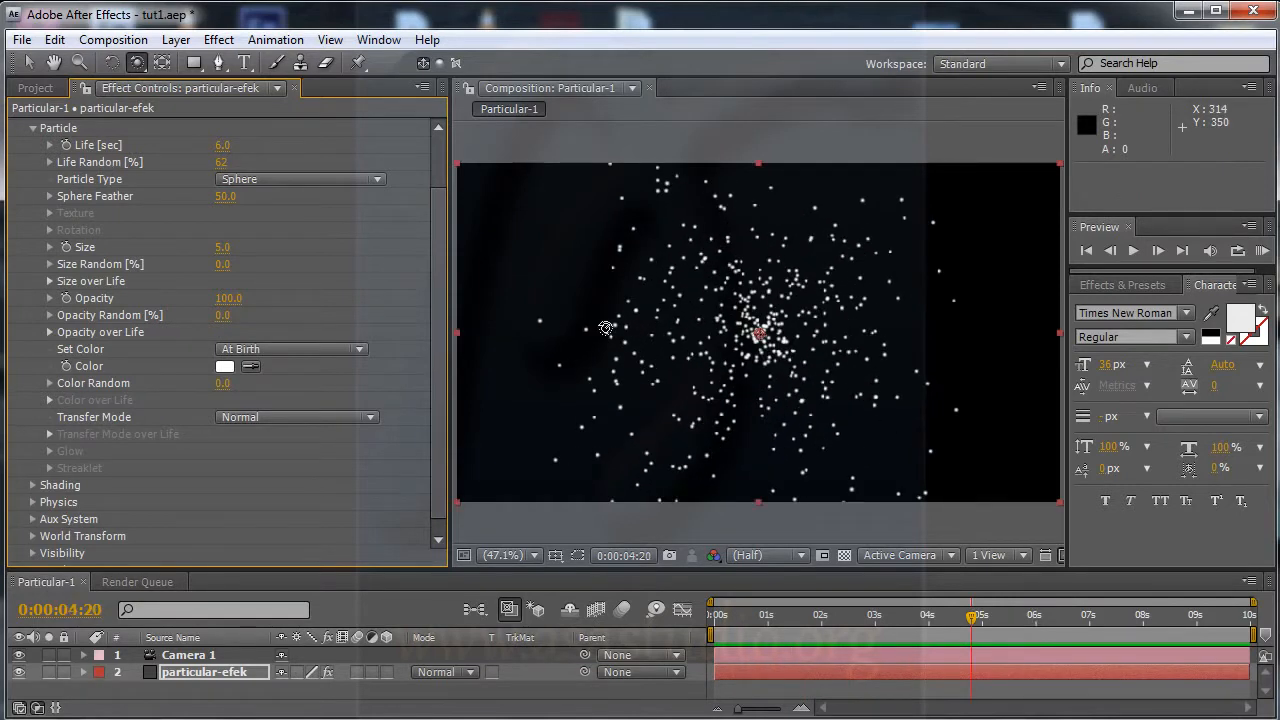
- Set the Particle Type to Glow Sphere (No DOF) and preview the animation
{"action": "left_click", "coordinate": [275, 183]}
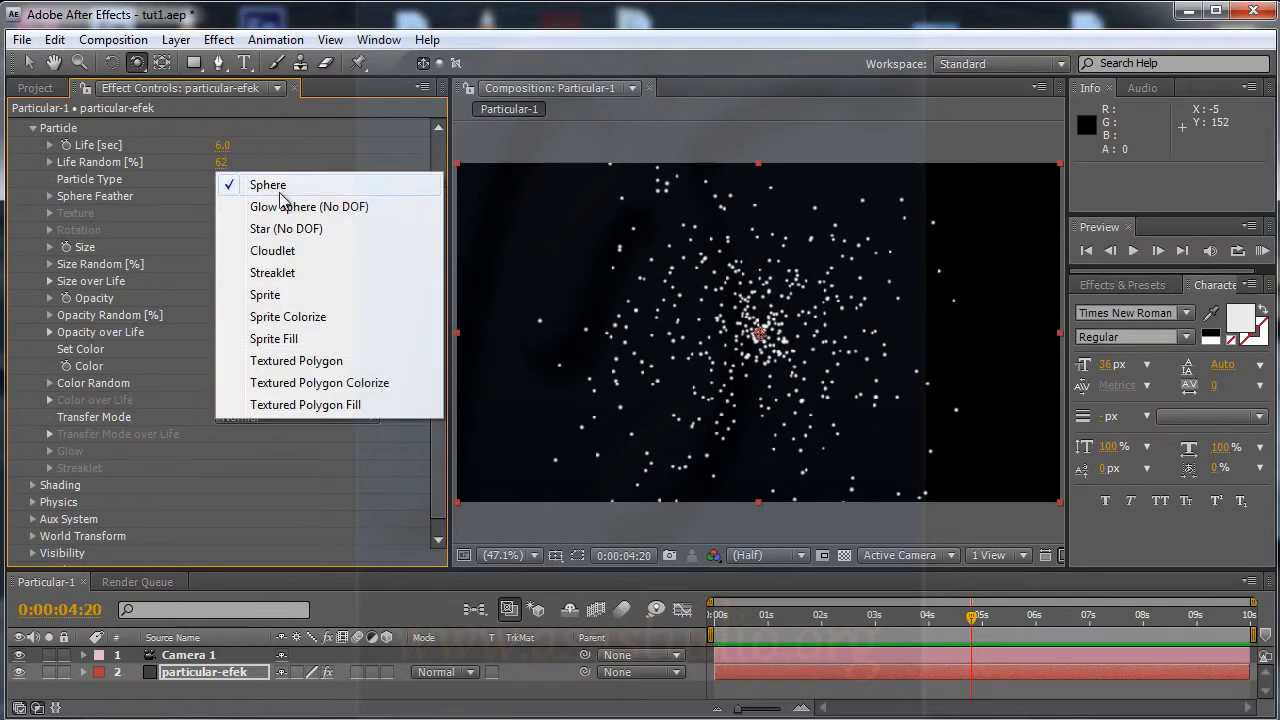
{"action": "left_click", "coordinate": [284, 208]}
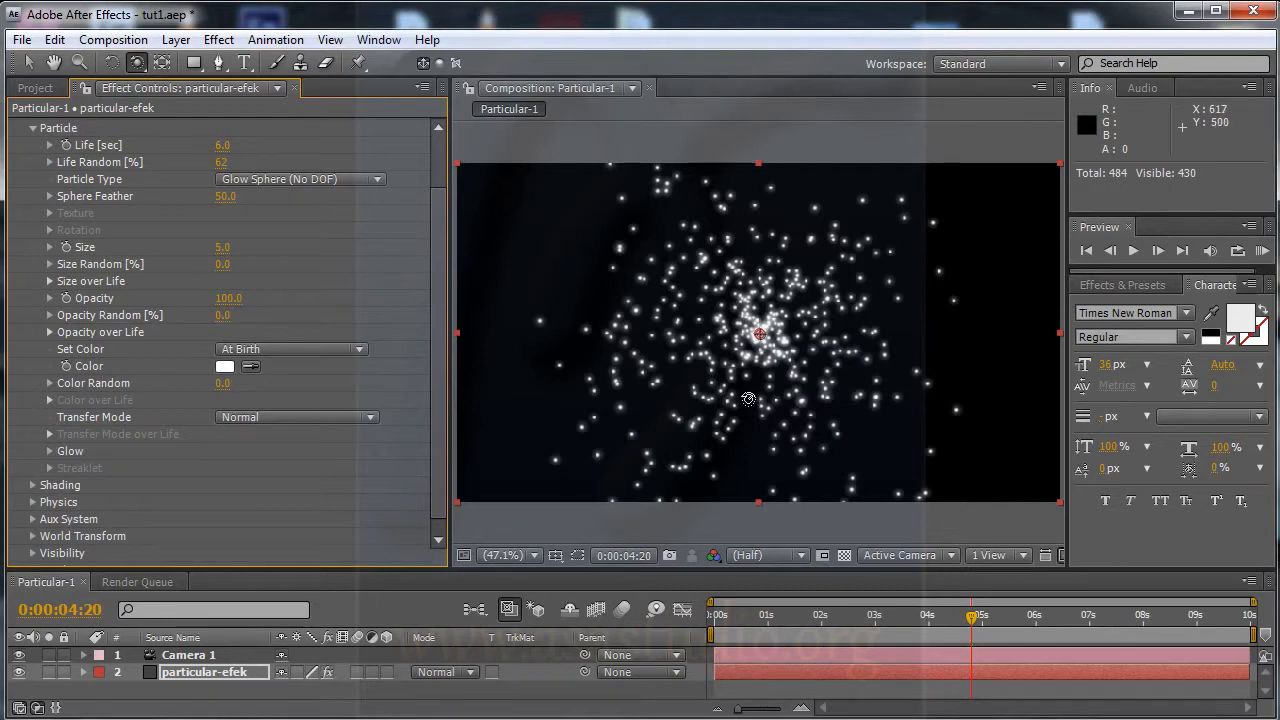
{"action": "key", "text": "KP_0"}
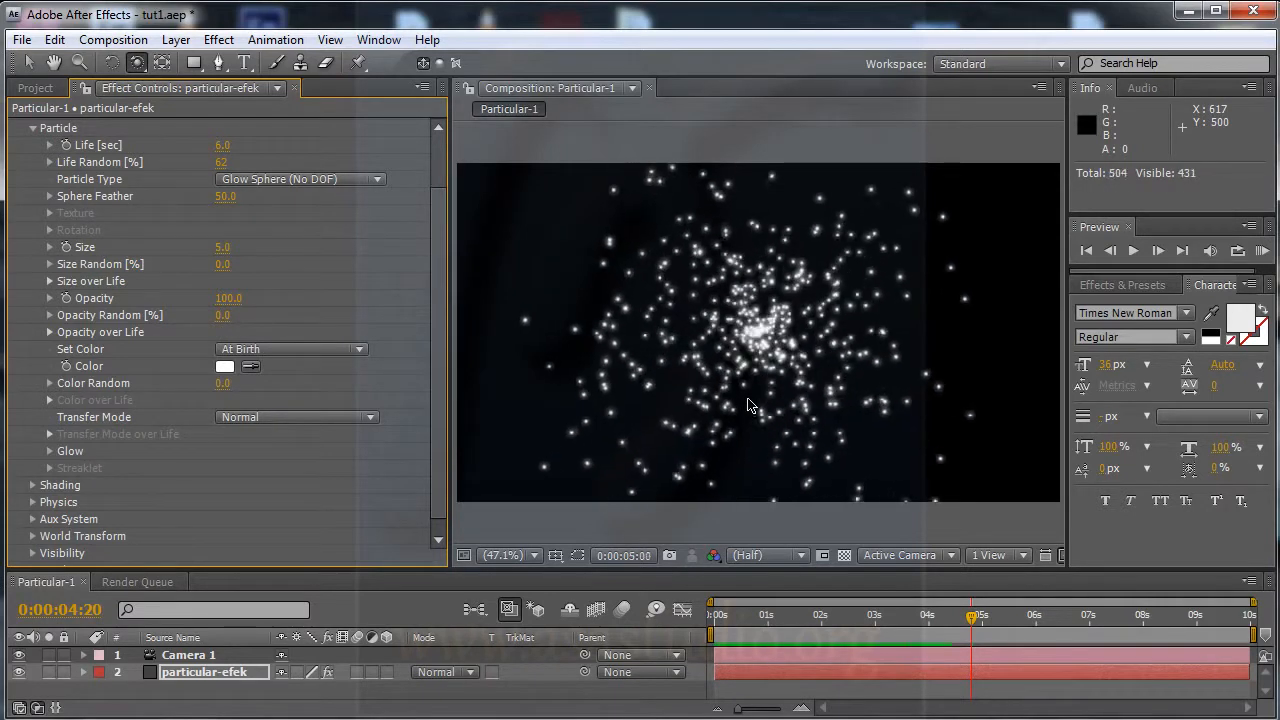
- Set the Particle Type to Star (No DOF) and preview the animation
{"action": "left_click", "coordinate": [340, 180]}
{"action": "left_click", "coordinate": [335, 206]}
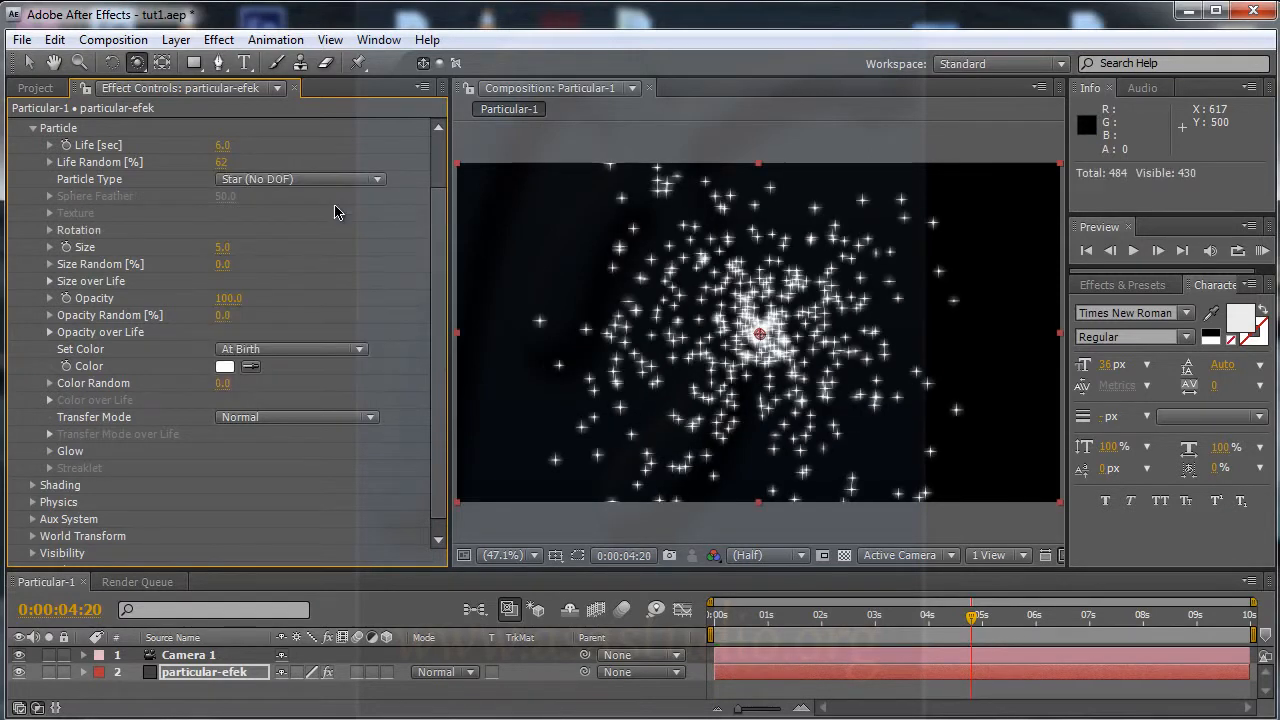
{"action": "key", "text": "space"}
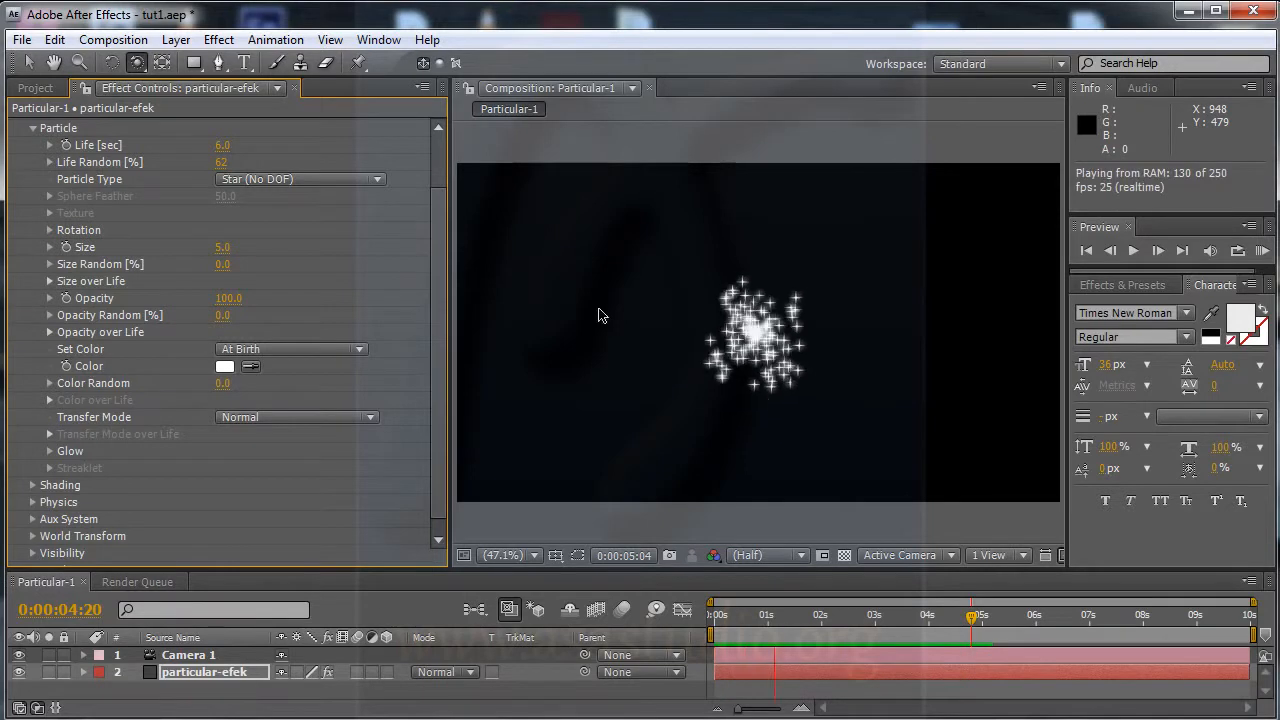
- Set the Particle Type to Cloudlet and preview the animation
{"action": "left_click", "coordinate": [265, 182]}
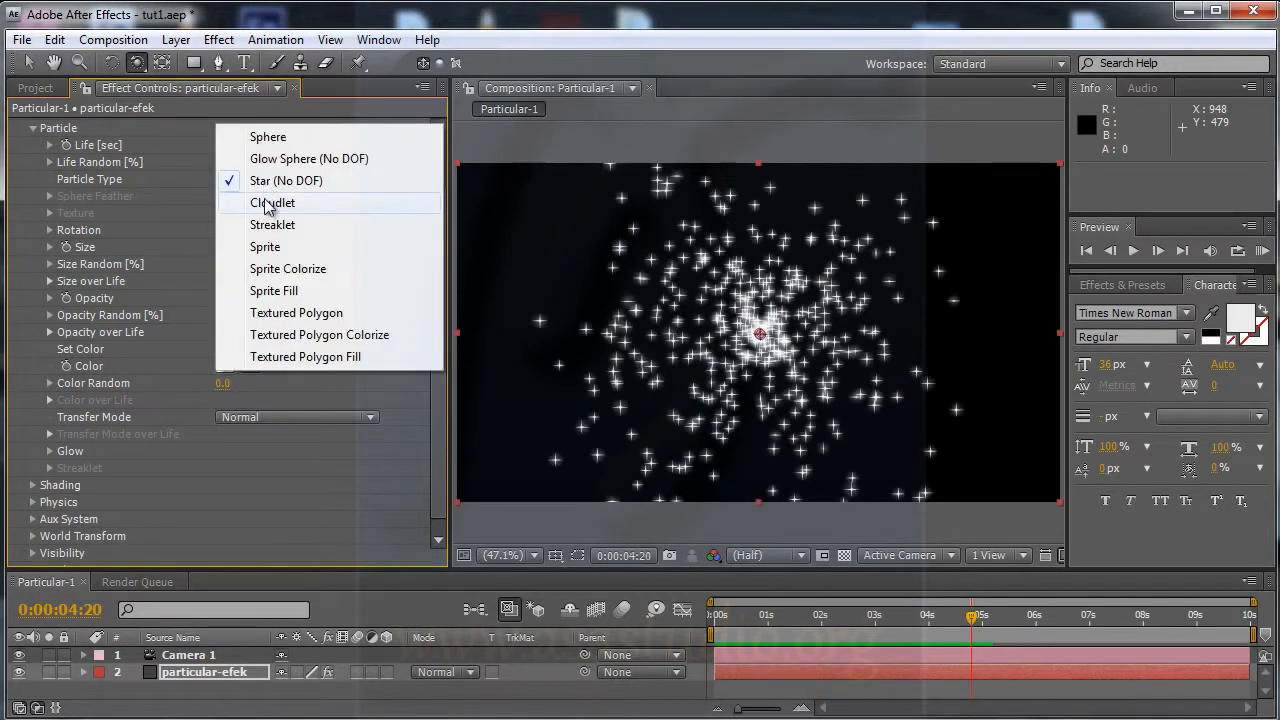
{"action": "left_click", "coordinate": [270, 203]}
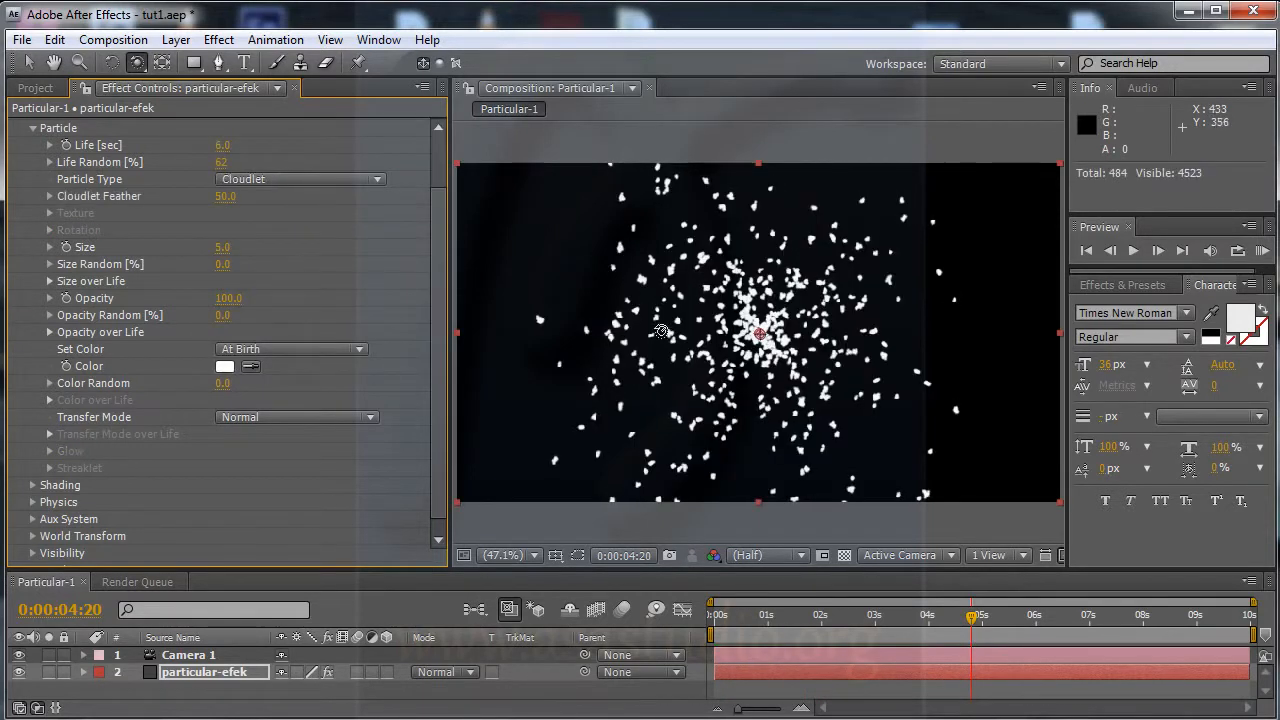
{"action": "key", "text": "KP_0"}
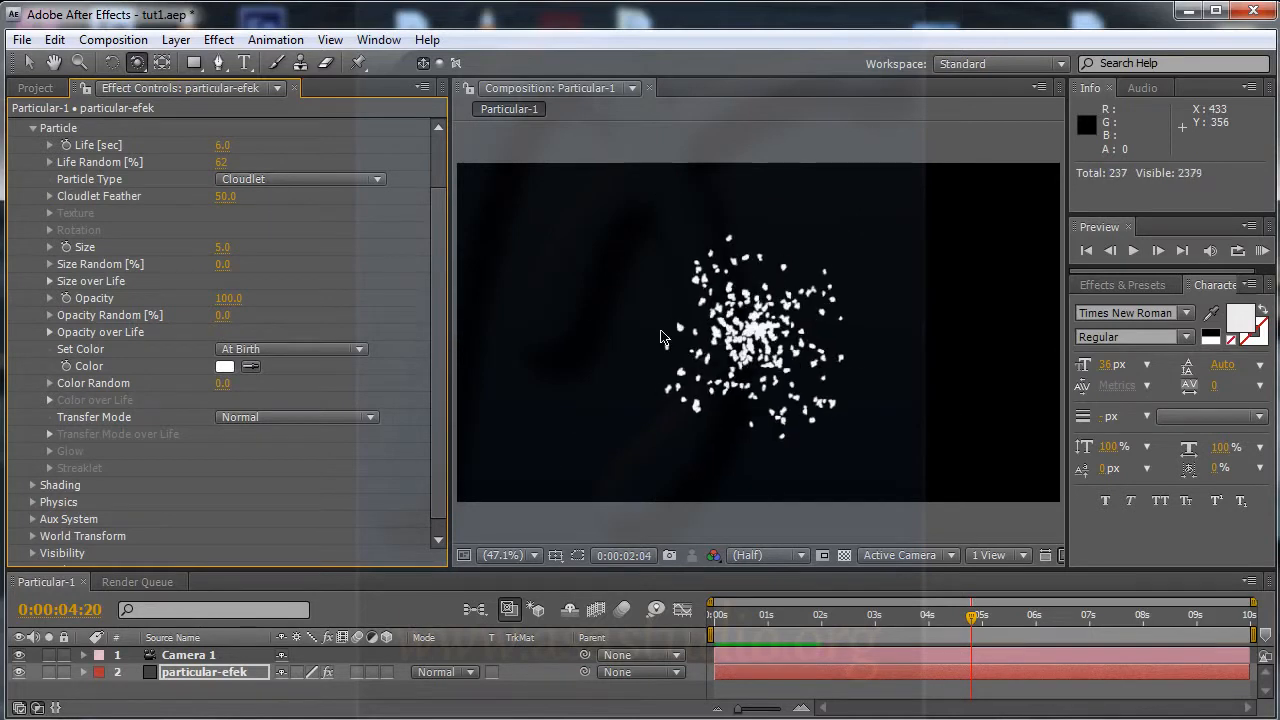
- Try the Streaklet particle type, followed by the Sprite type
{"action": "left_click", "coordinate": [303, 183]}
{"action": "left_click", "coordinate": [302, 204]}
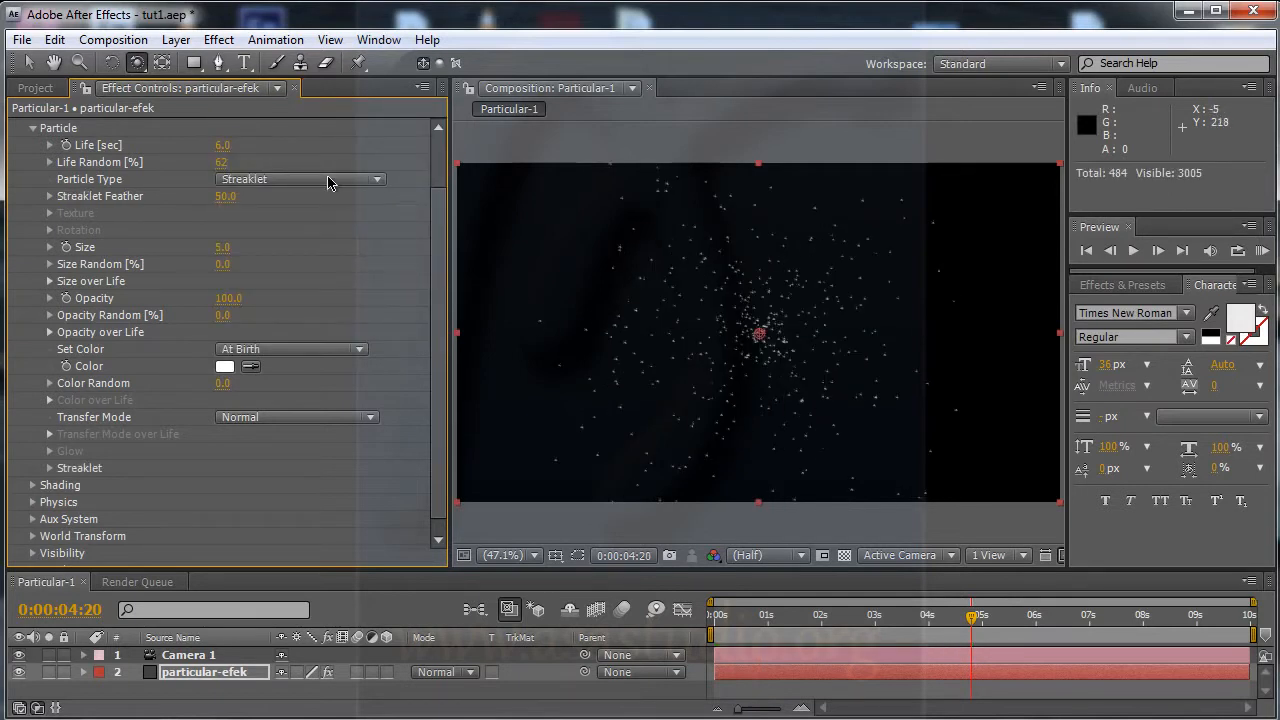
{"action": "left_click", "coordinate": [326, 183]}
{"action": "left_click", "coordinate": [326, 203]}
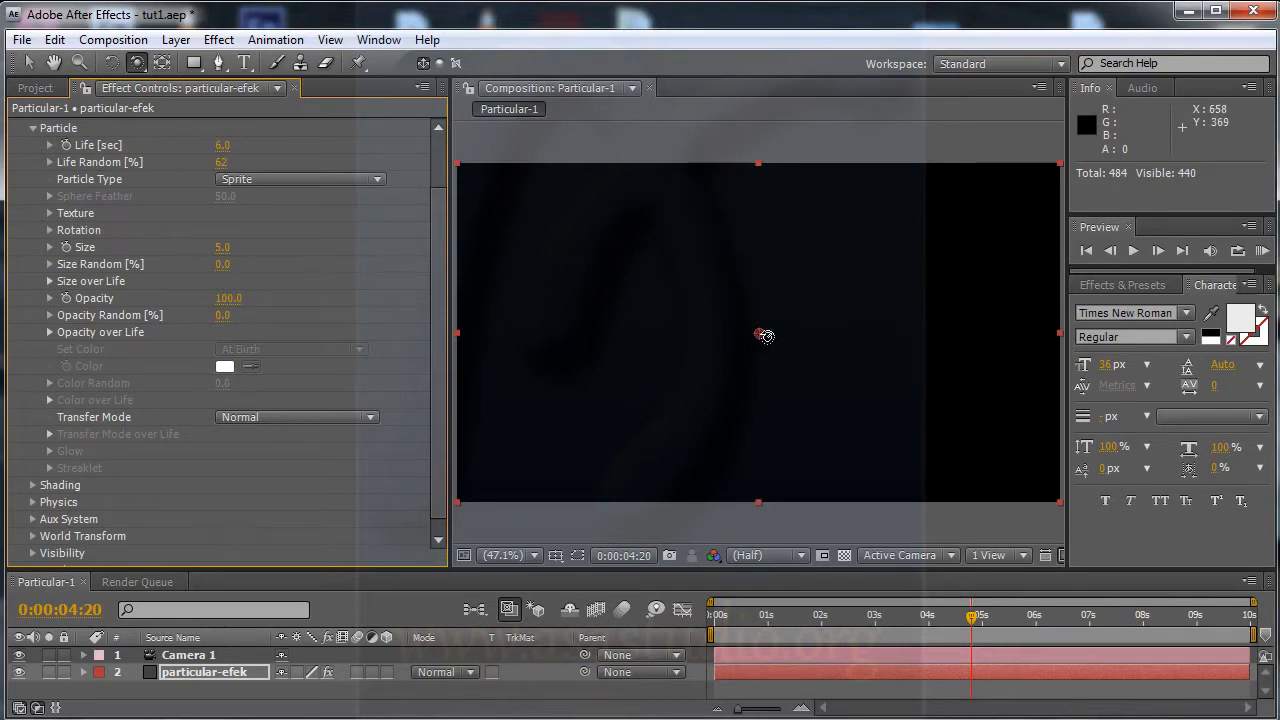
- Try the Sprite Colorize, Sprite Fill, Textured Polygon, Textured Polygon Colorize and Textured Polygon Fill particle types in turn
{"action": "left_click", "coordinate": [295, 183]}
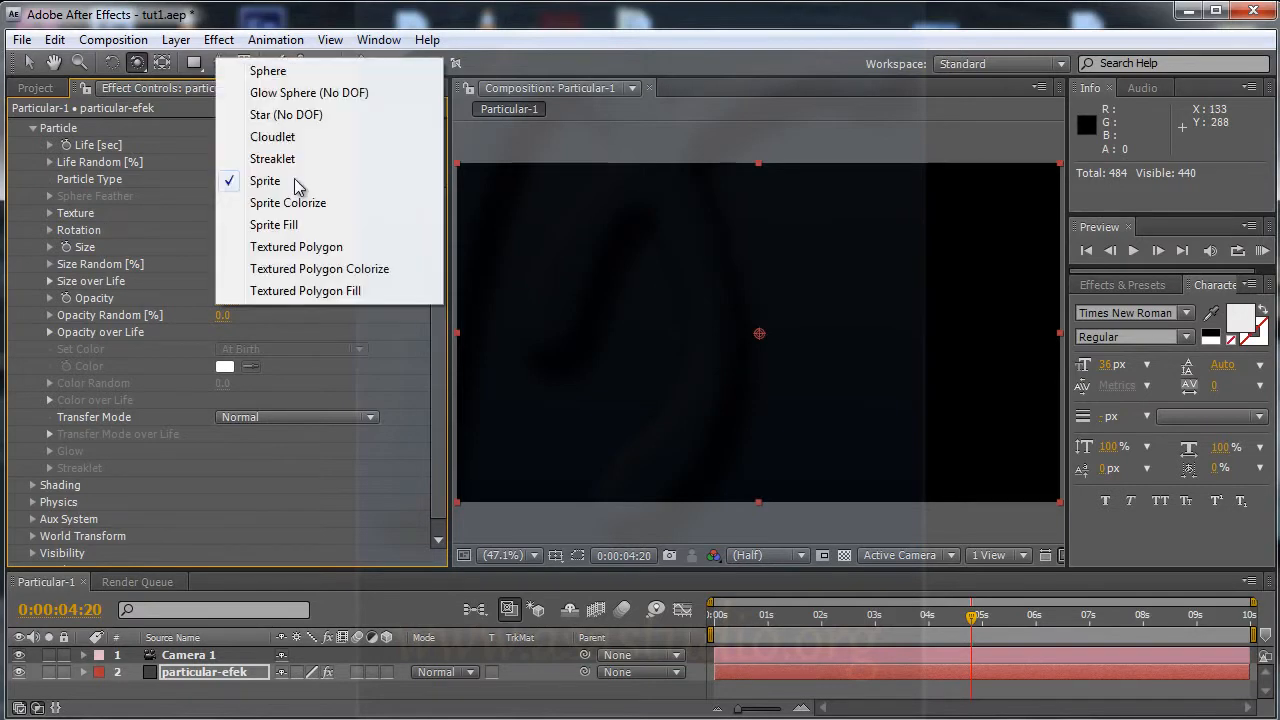
{"action": "left_click", "coordinate": [298, 204]}
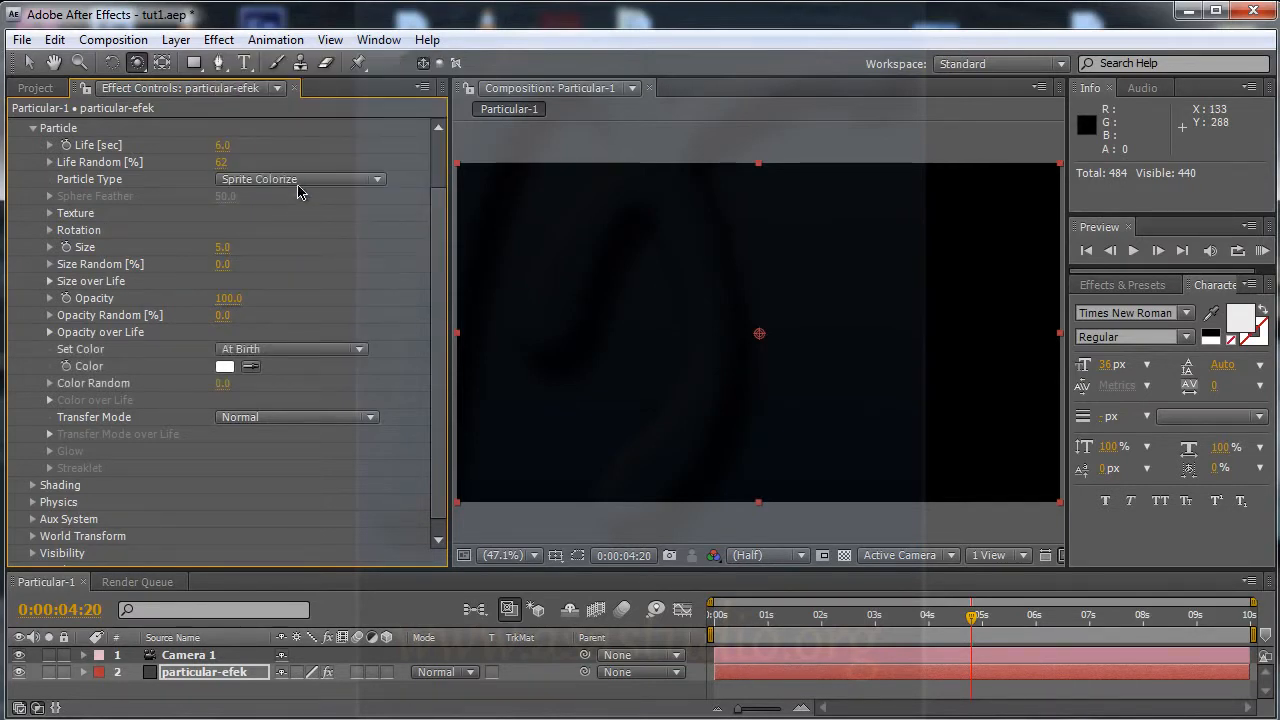
{"action": "left_click", "coordinate": [298, 180]}
{"action": "left_click", "coordinate": [297, 204]}
{"action": "left_click", "coordinate": [305, 182]}
{"action": "left_click", "coordinate": [305, 205]}
{"action": "left_click", "coordinate": [308, 181]}
{"action": "left_click", "coordinate": [310, 213]}
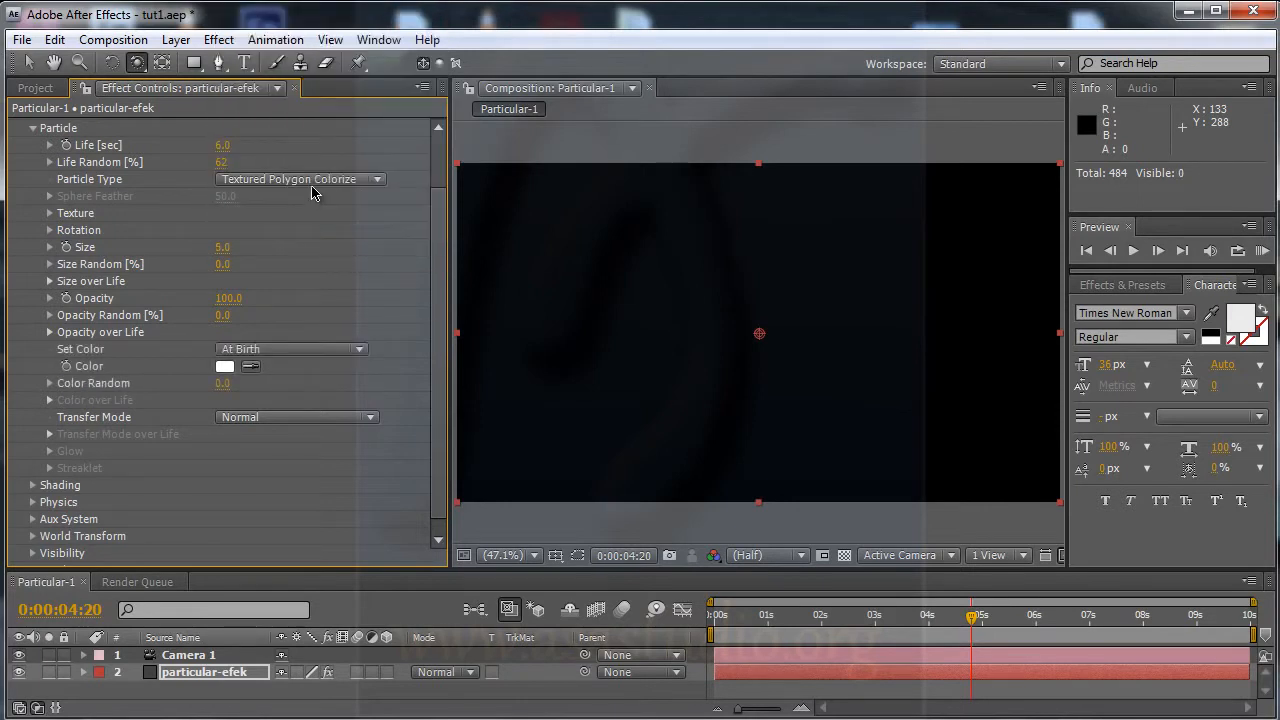
{"action": "left_click", "coordinate": [316, 183]}
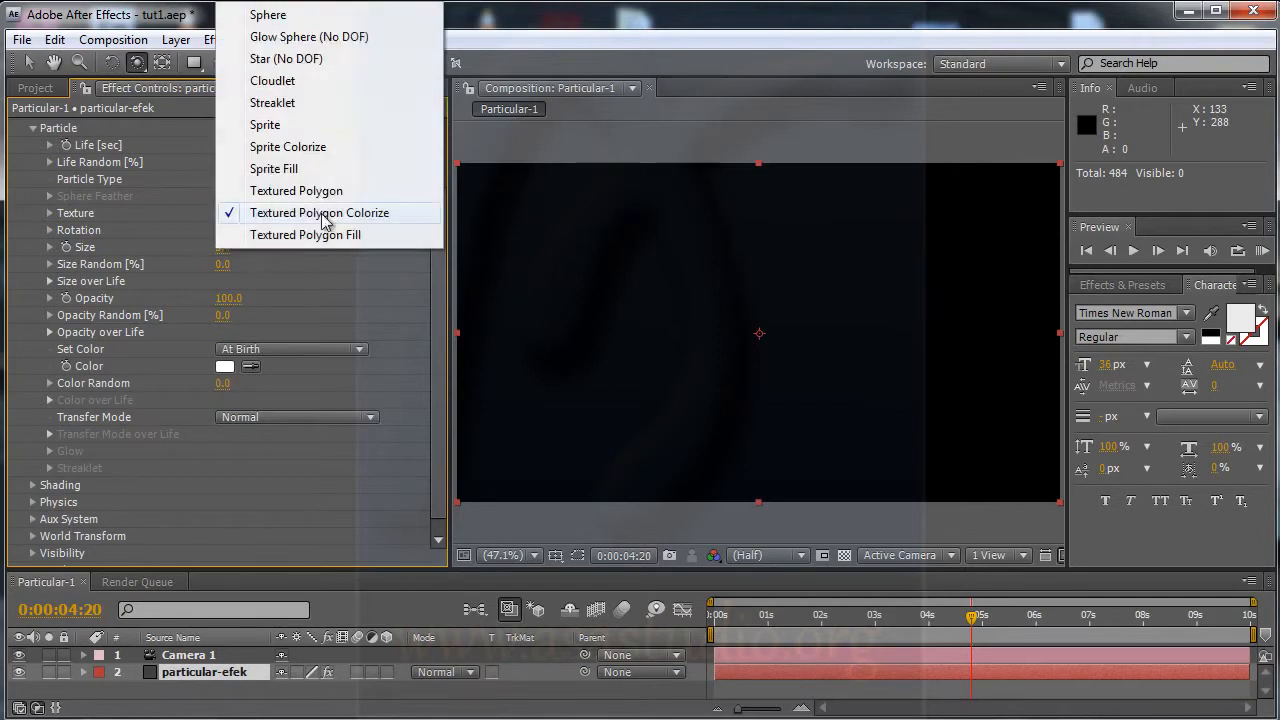
{"action": "left_click", "coordinate": [338, 235]}
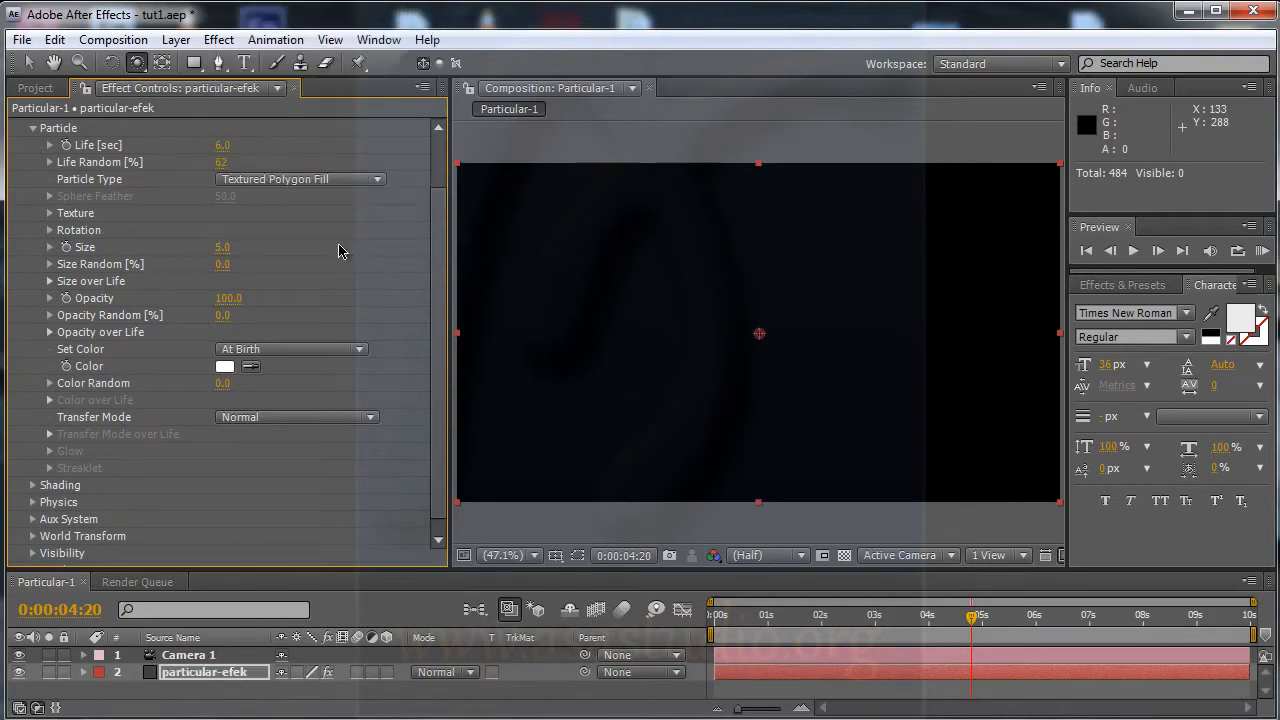
- Switch the Particle Type to Sprite once more and return it to Sphere
{"action": "left_click", "coordinate": [284, 184]}
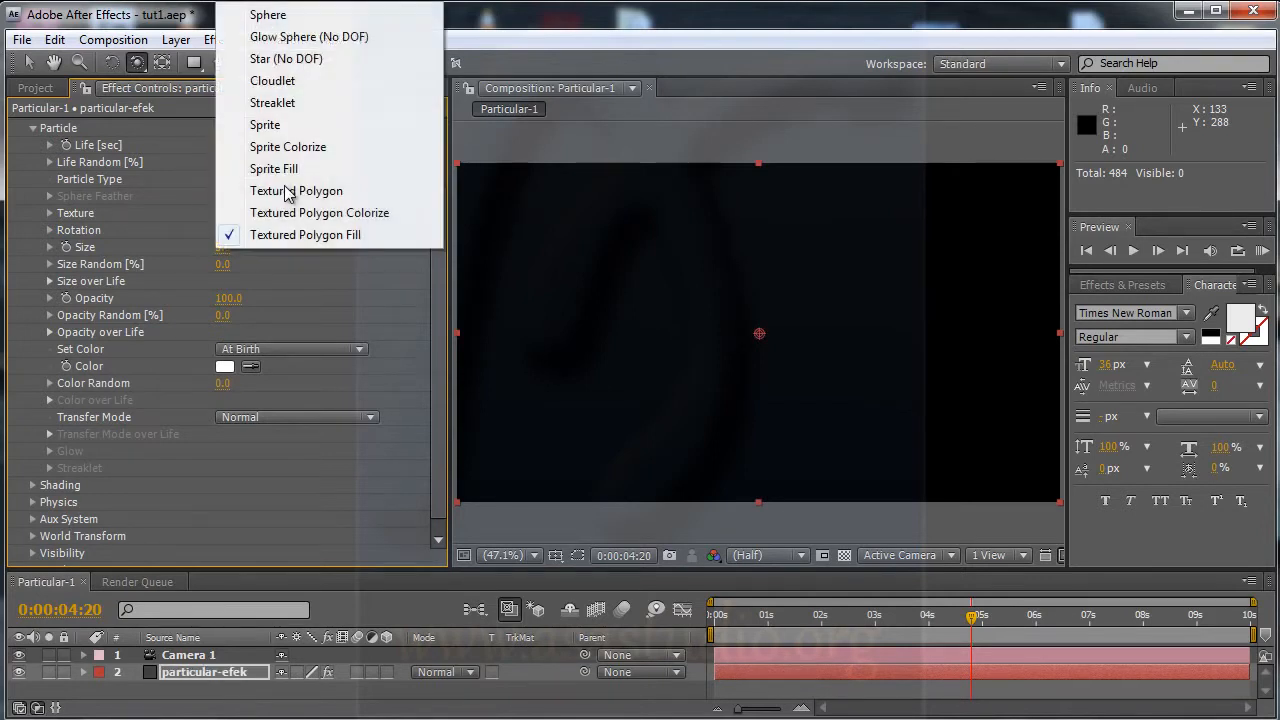
{"action": "left_click", "coordinate": [277, 125]}
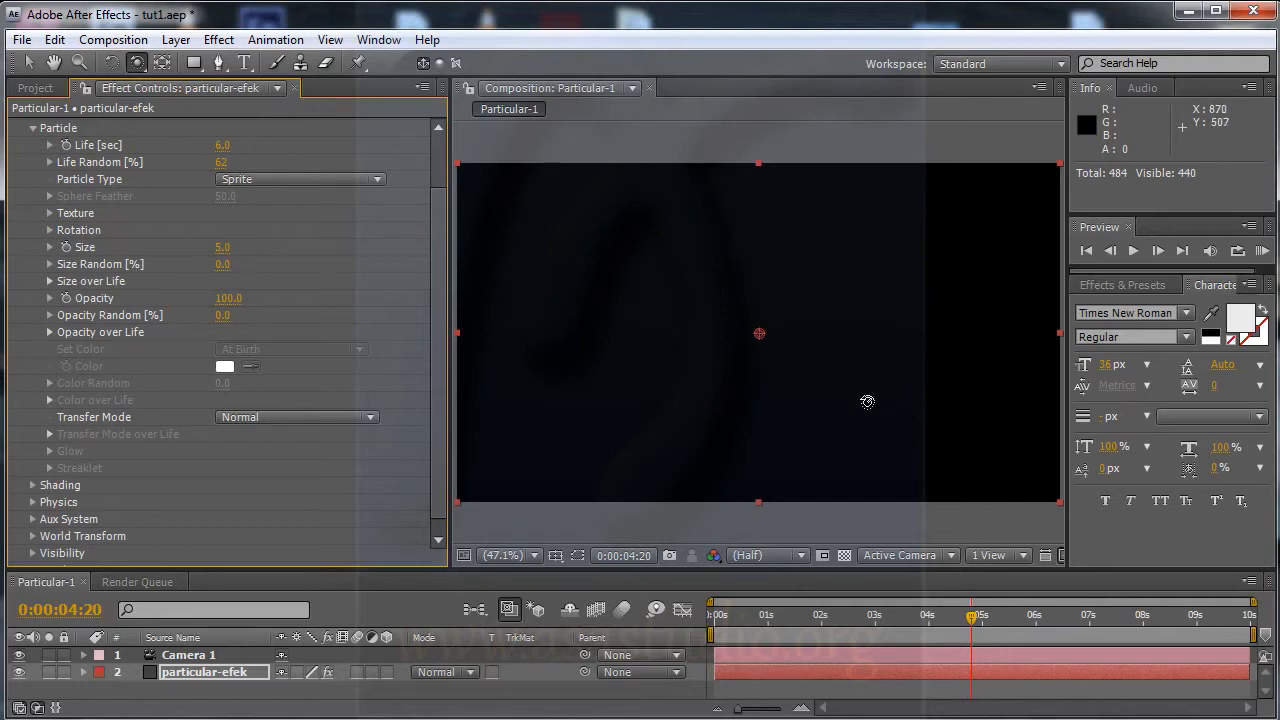
{"action": "left_click", "coordinate": [247, 183]}
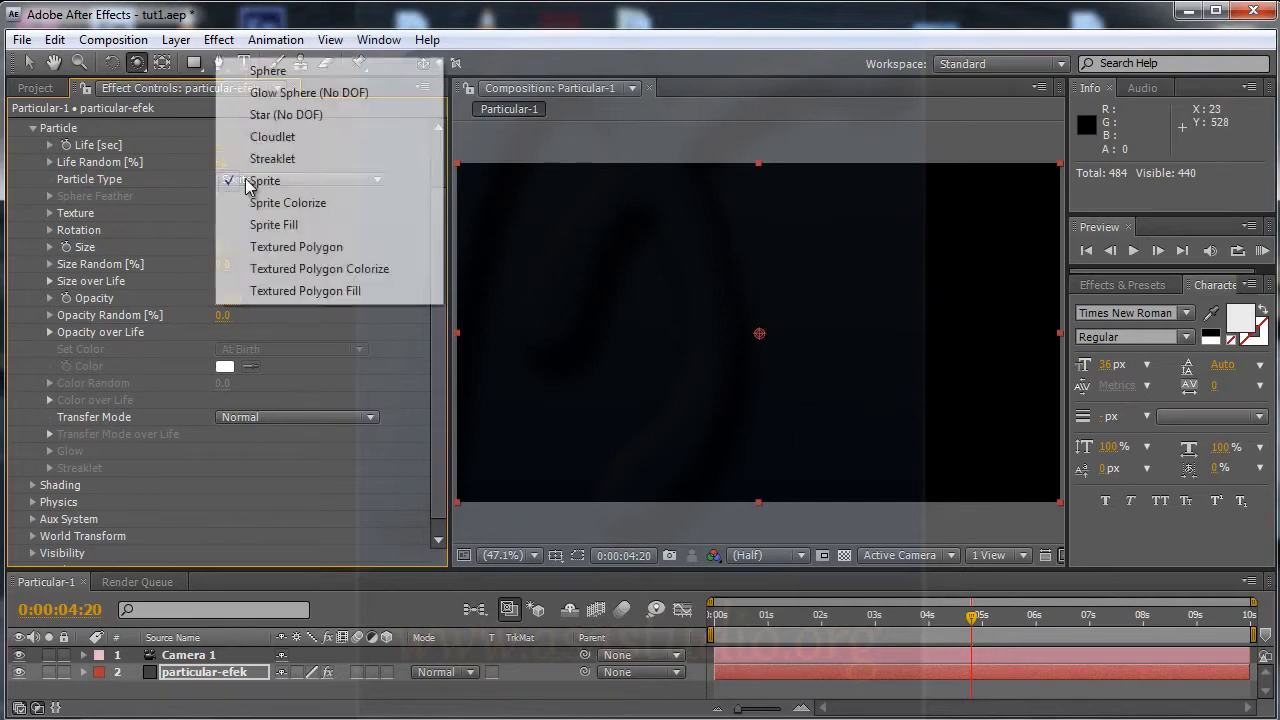
{"action": "left_click", "coordinate": [268, 73]}
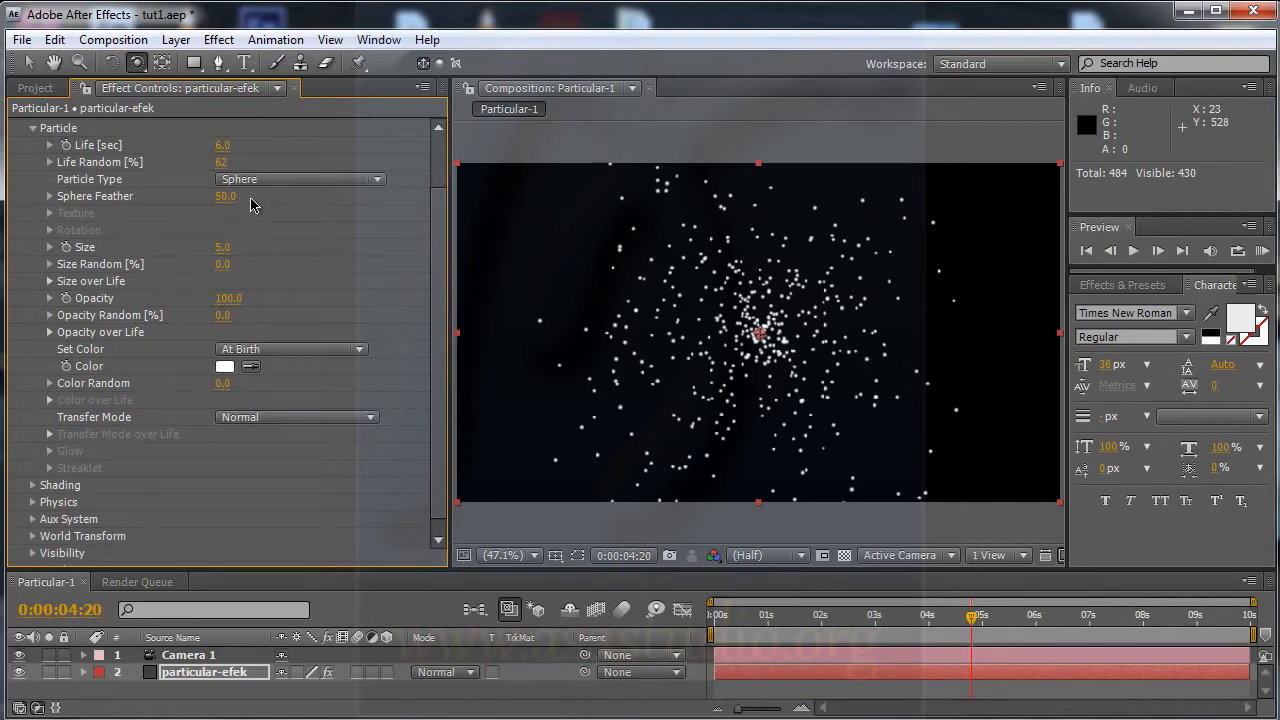
- Set the particle Size to 30 and compare Sphere Feather values of 0 and 100
{"action": "left_click_drag", "start_coordinate": [222, 247], "coordinate": [253, 254]}
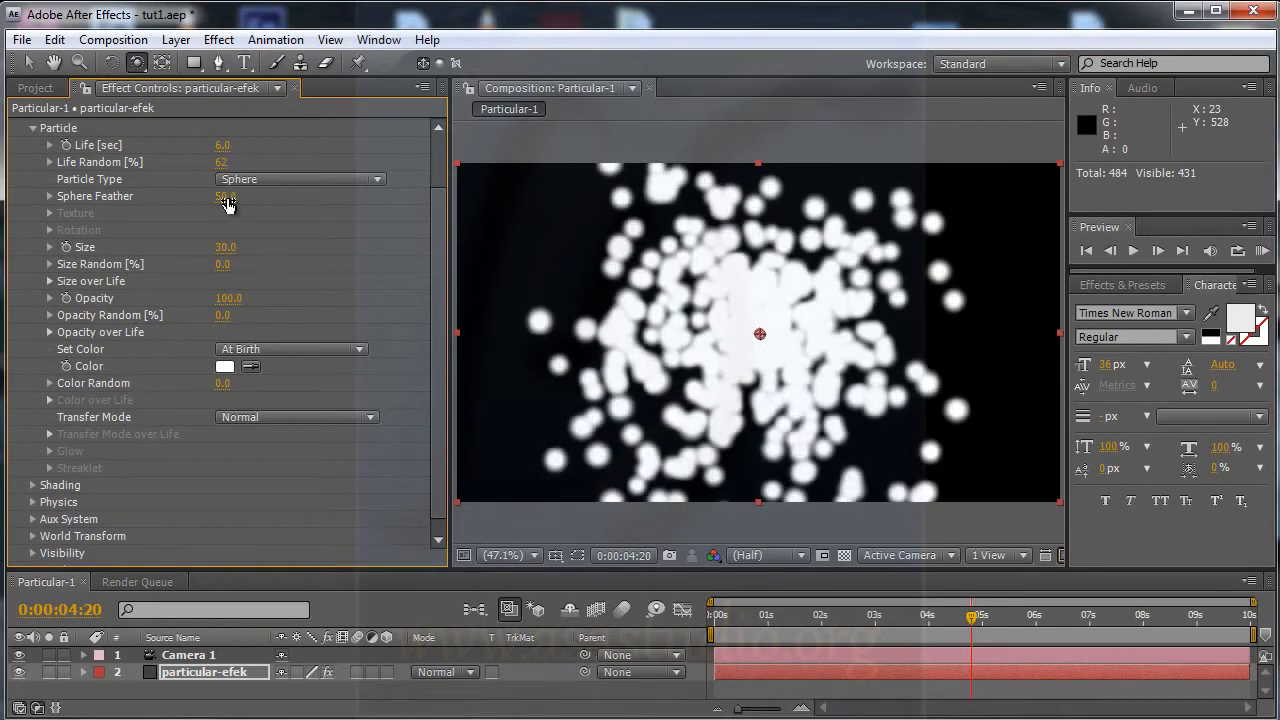
{"action": "left_click_drag", "start_coordinate": [232, 196], "coordinate": [170, 192]}
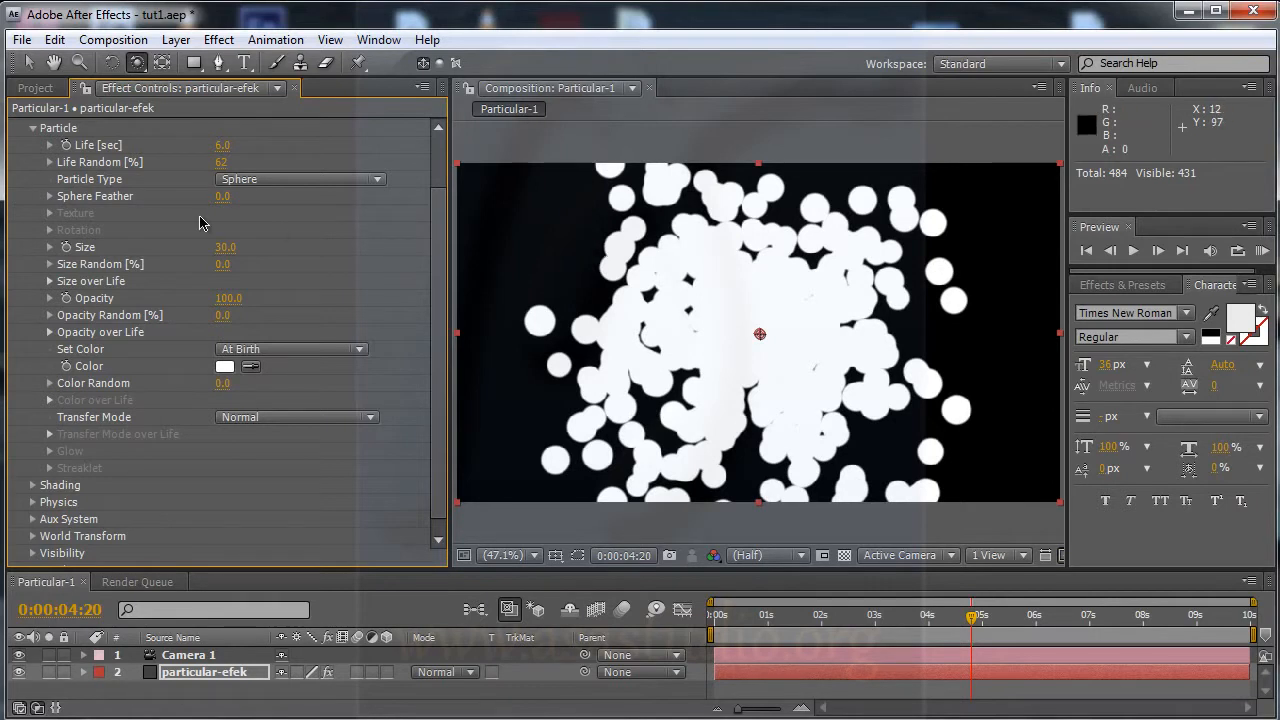
{"action": "left_click_drag", "start_coordinate": [223, 196], "coordinate": [286, 197]}
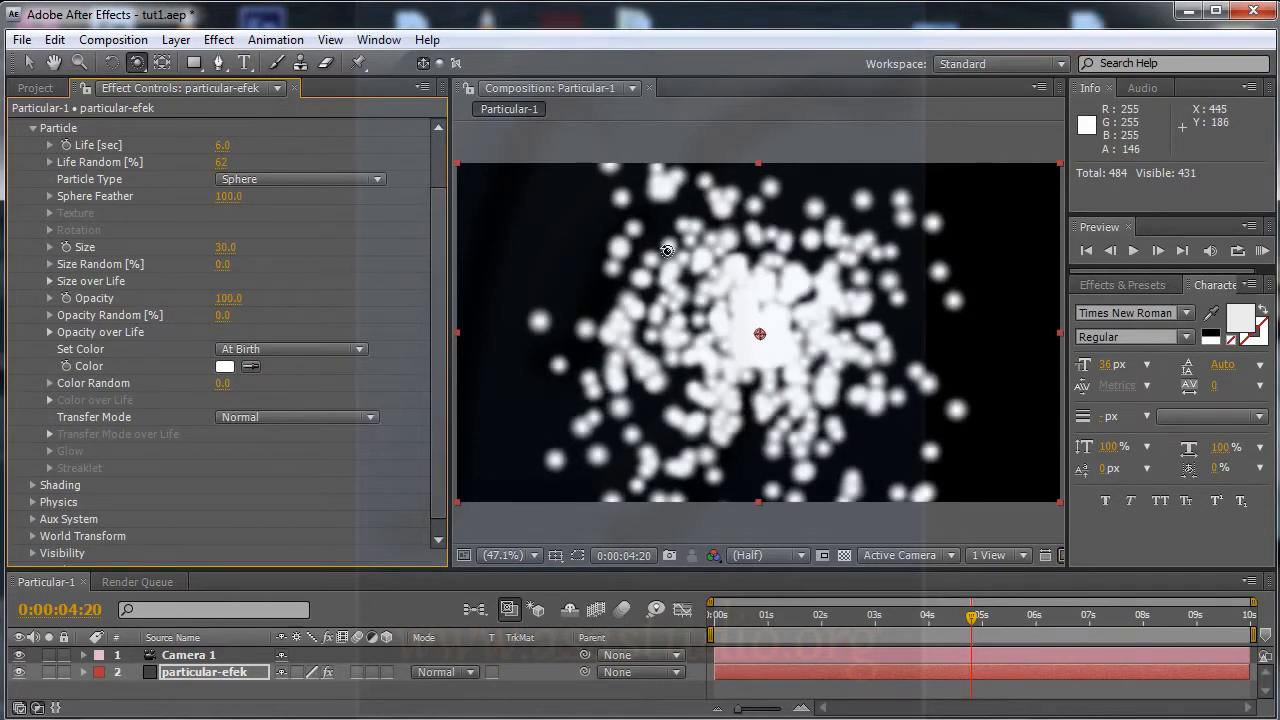
- Set the particle Size to 16 with Size Random at 86 % and preview the size variation
{"action": "left_click_drag", "start_coordinate": [228, 248], "coordinate": [216, 248]}
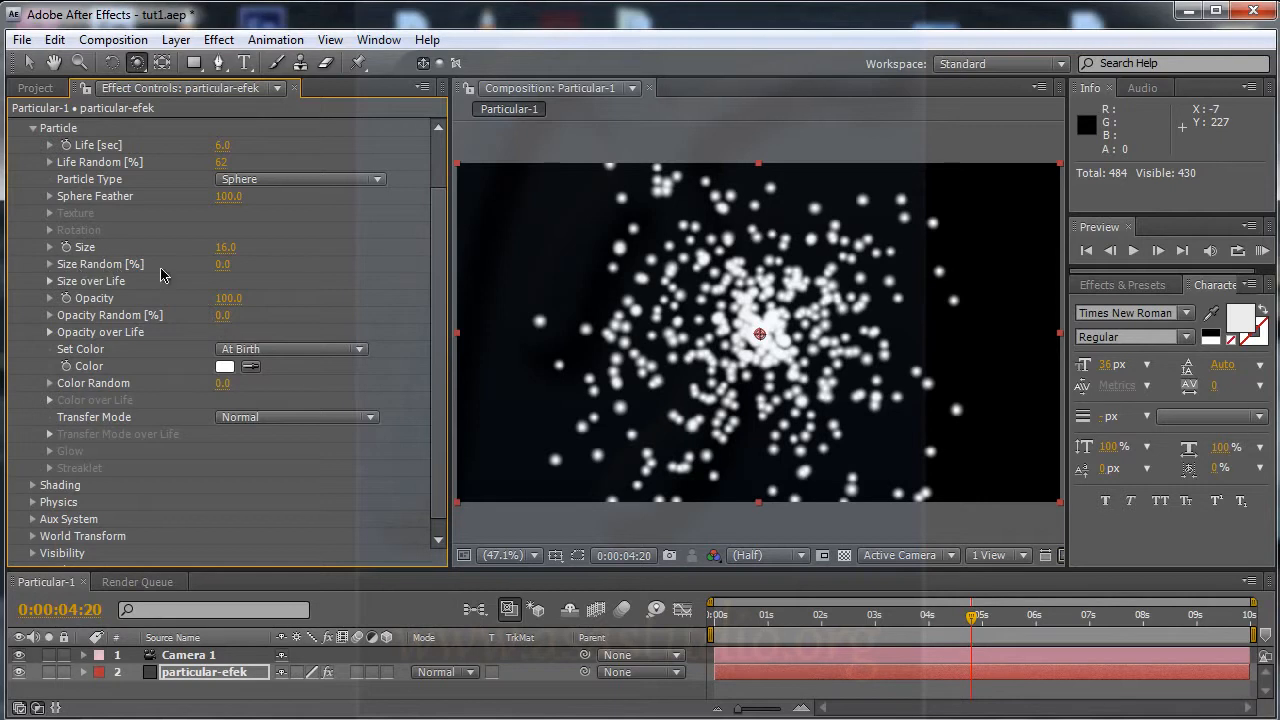
{"action": "left_click_drag", "start_coordinate": [222, 263], "coordinate": [330, 264]}
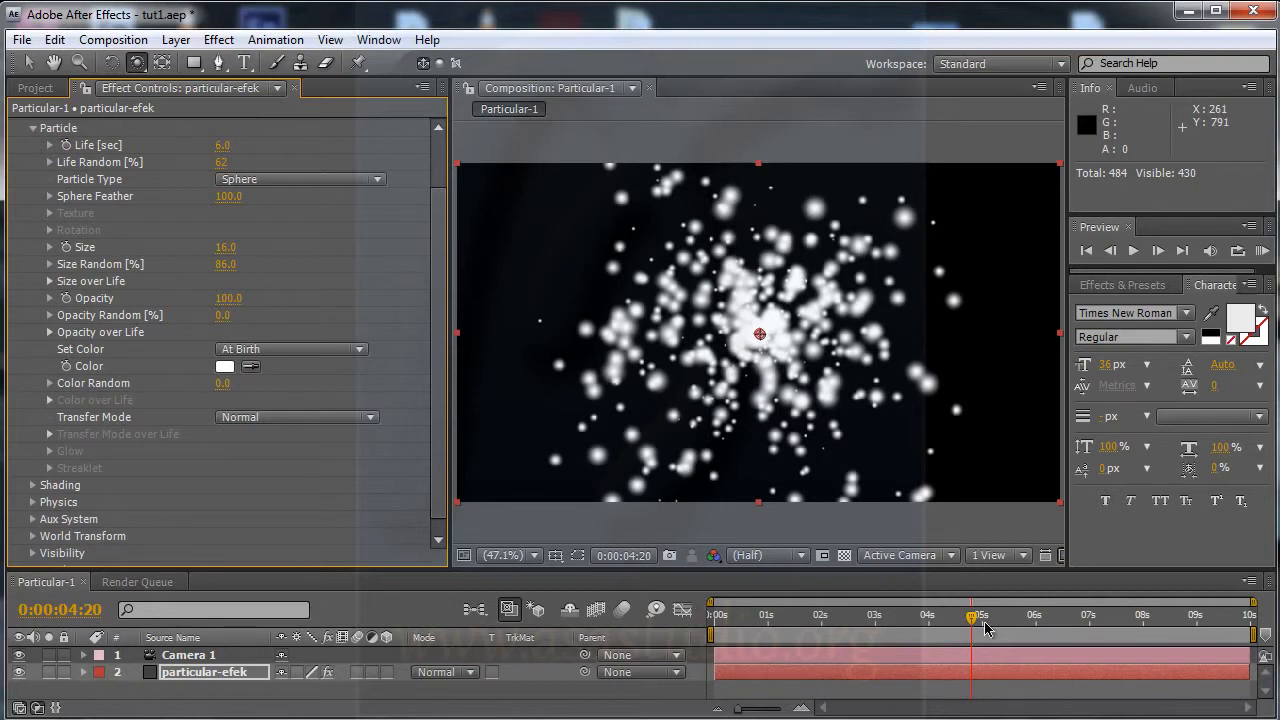
{"action": "key", "text": "KP_0"}
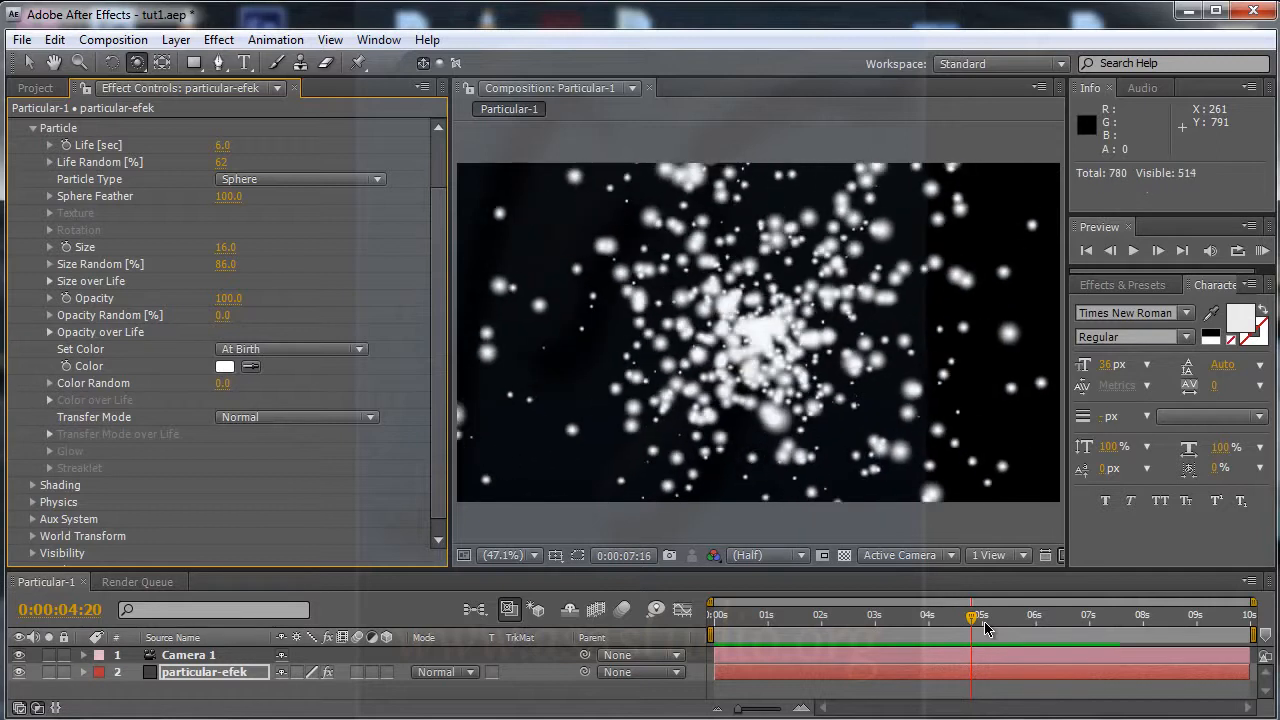
{"action": "key", "text": "space"}
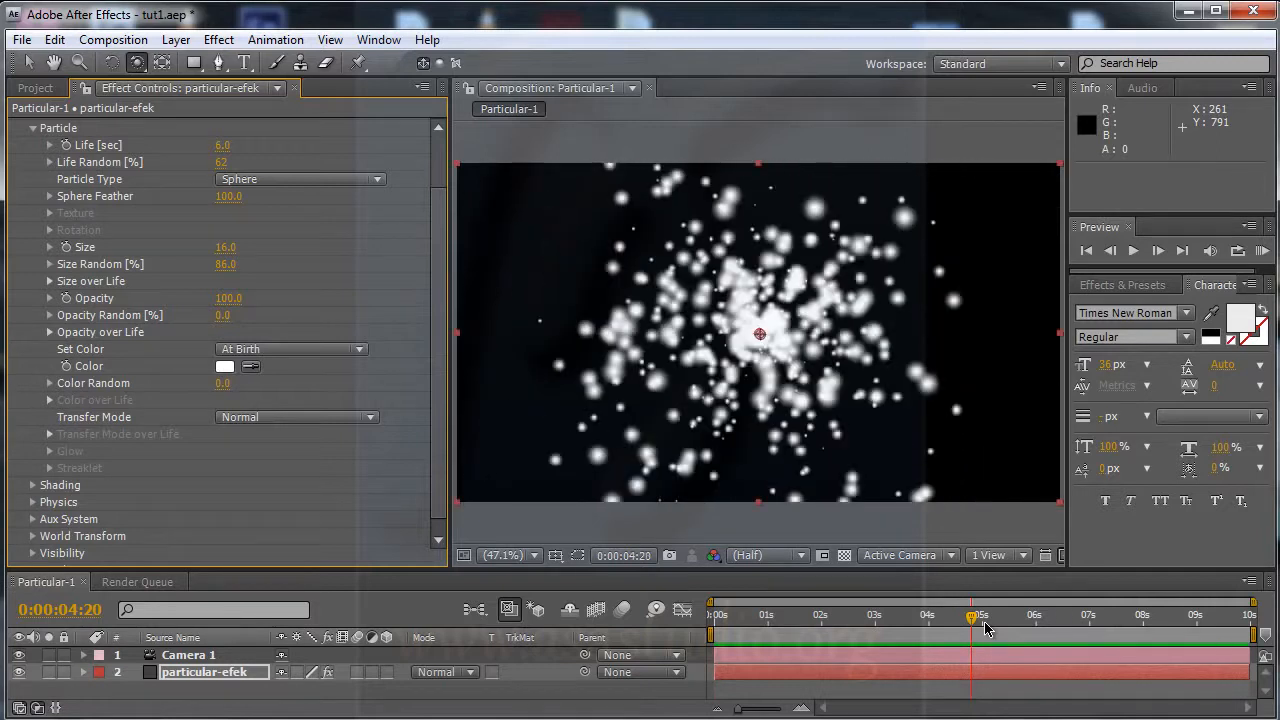
- Expand the Size over Life graph, and set Size Random to 0 % and Size to 34
{"action": "left_click", "coordinate": [51, 282]}
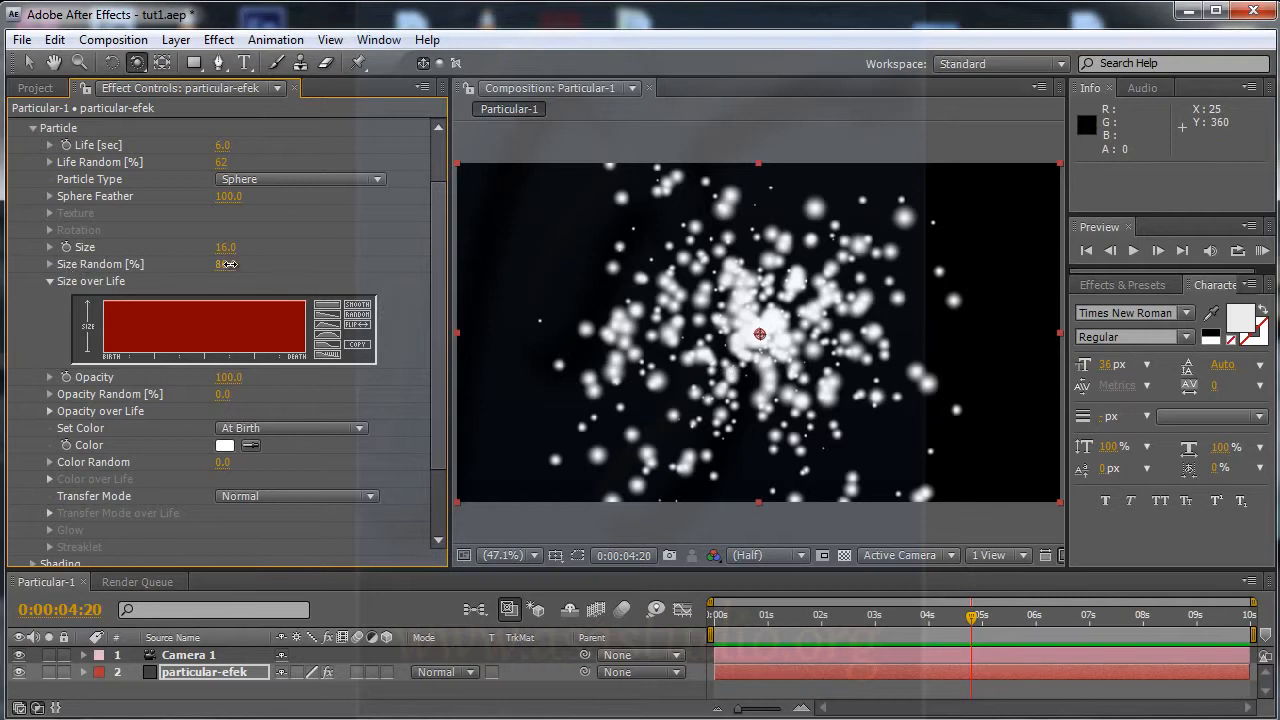
{"action": "left_click_drag", "start_coordinate": [227, 264], "coordinate": [86, 298]}
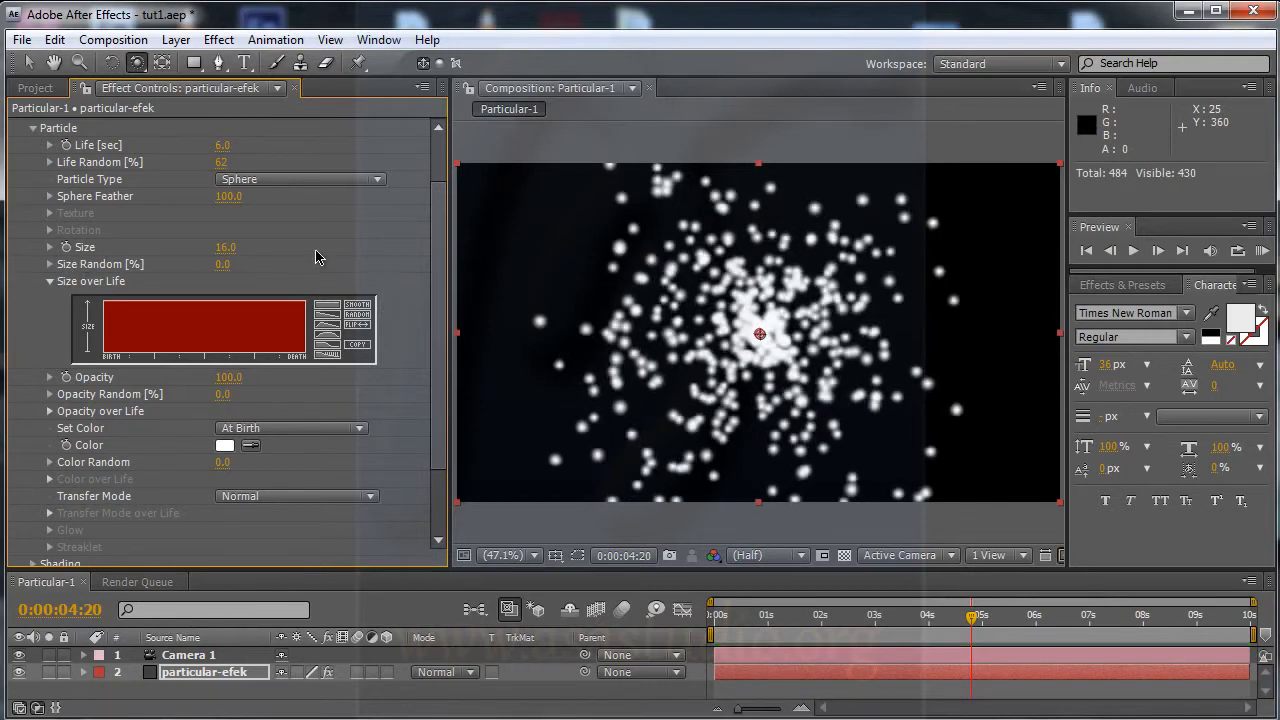
{"action": "left_click_drag", "start_coordinate": [226, 252], "coordinate": [246, 249]}
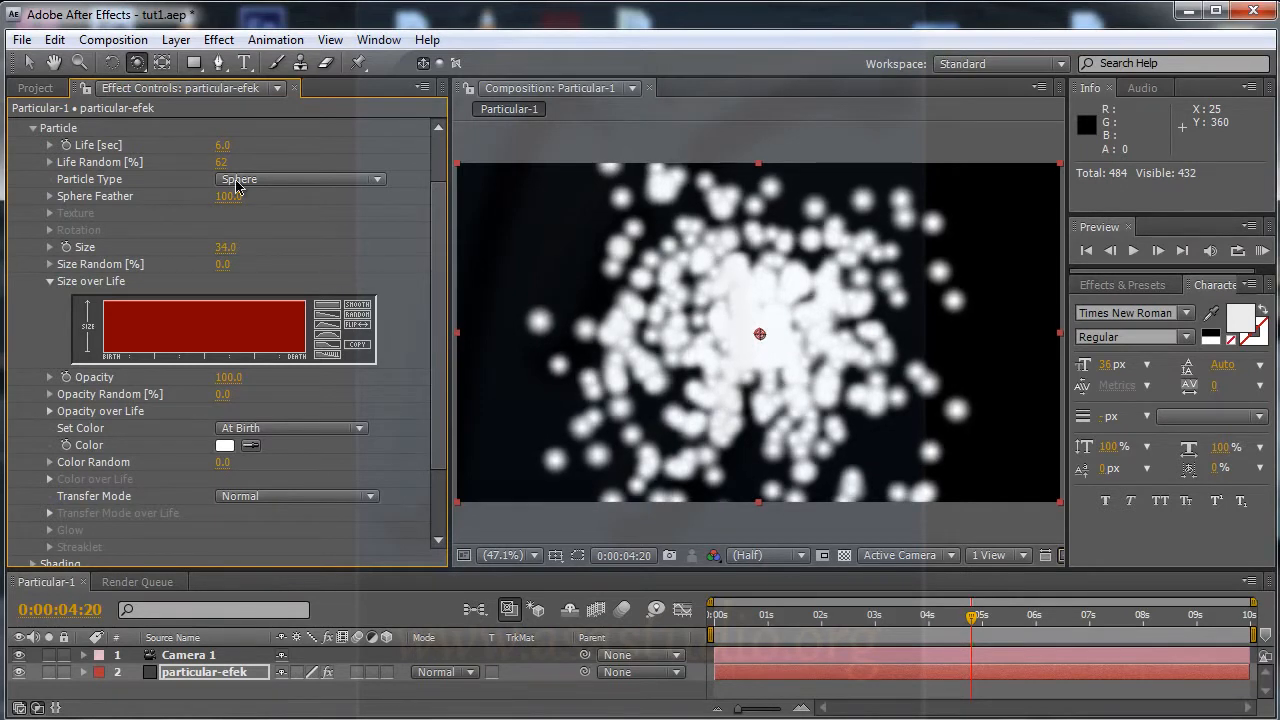
- Set the particle Life to 3 seconds, Sphere Feather to 60 and Size to 30
{"action": "left_click", "coordinate": [221, 147]}
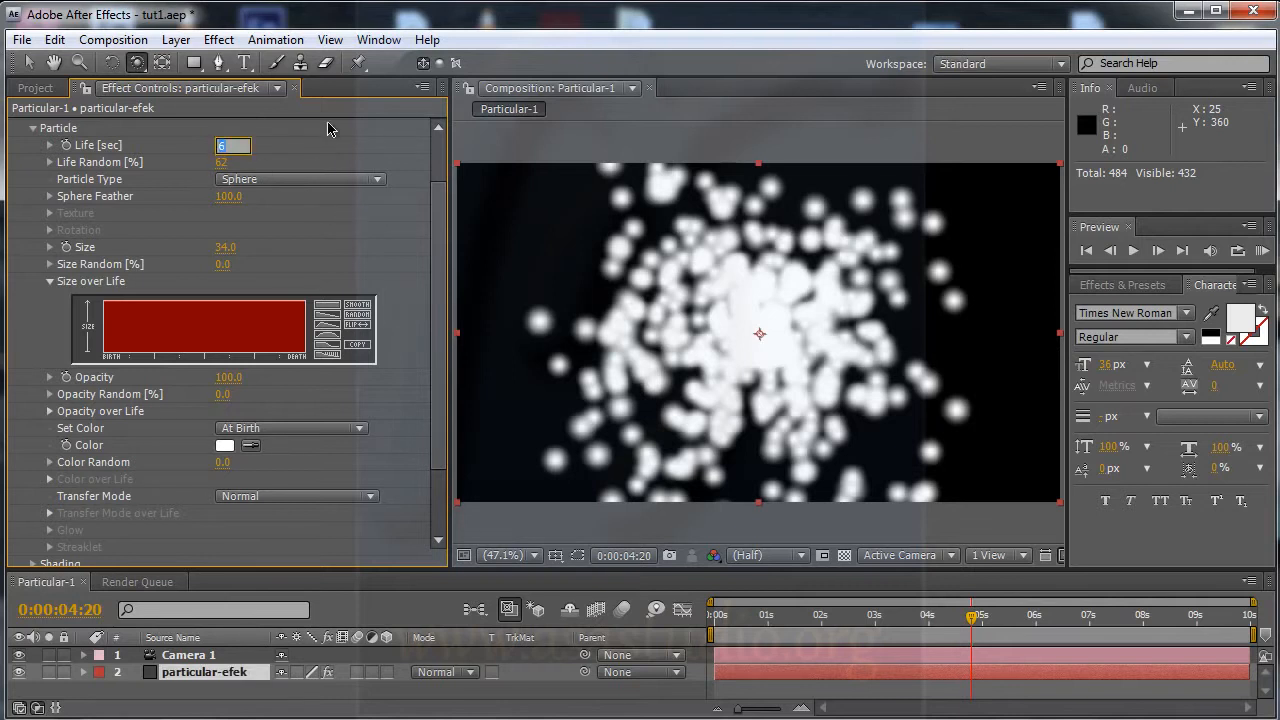
{"action": "key", "text": "Return"}
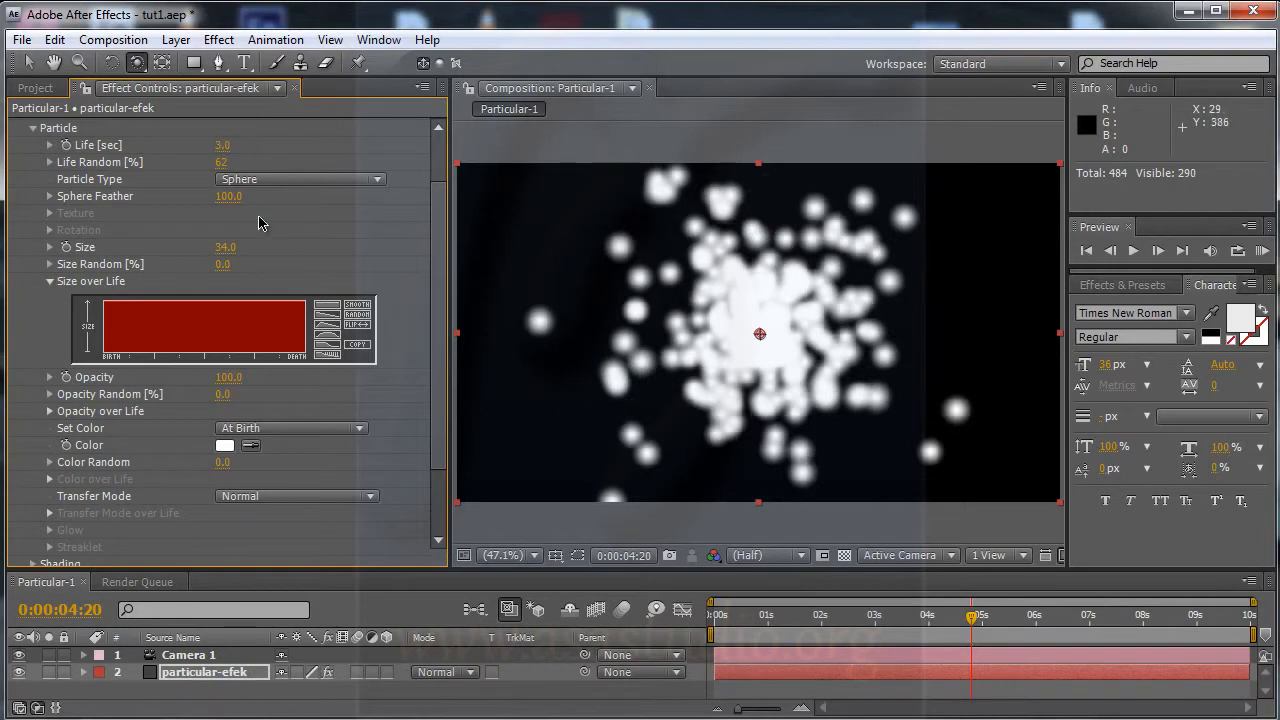
{"action": "left_click", "coordinate": [228, 196]}
{"action": "key", "text": "Return"}
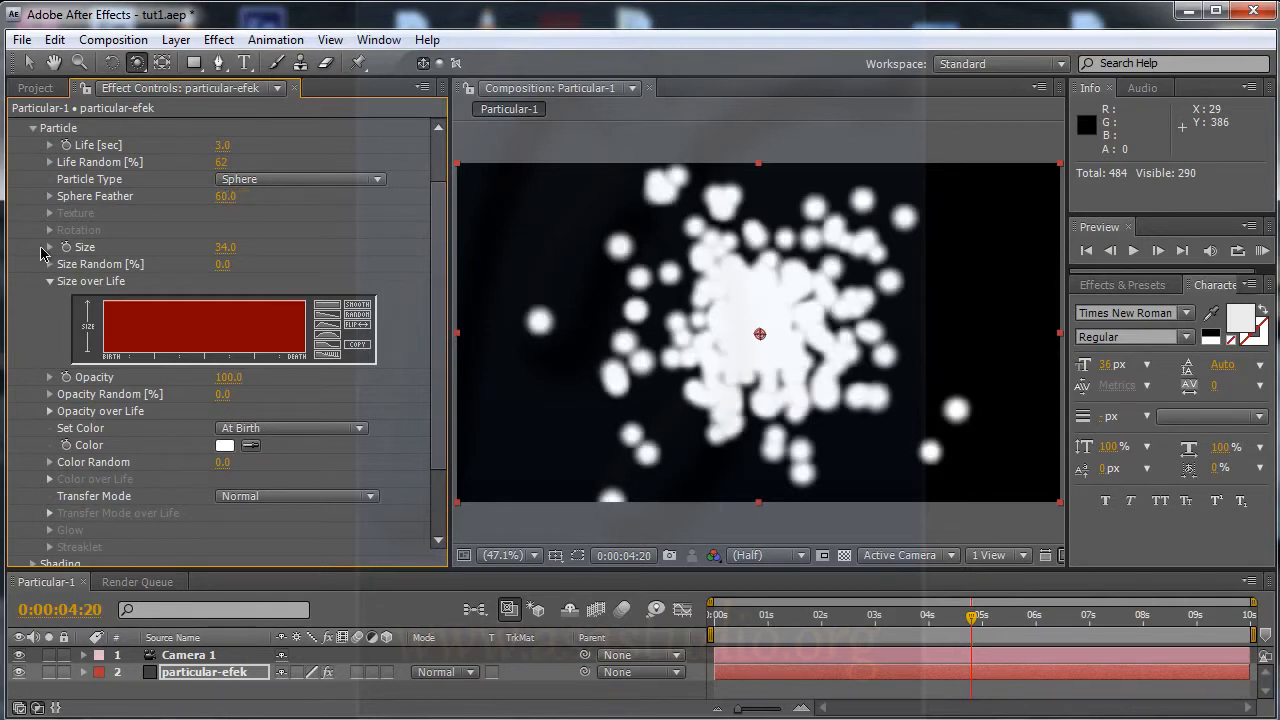
{"action": "left_click", "coordinate": [226, 248]}
{"action": "key", "text": "Return"}
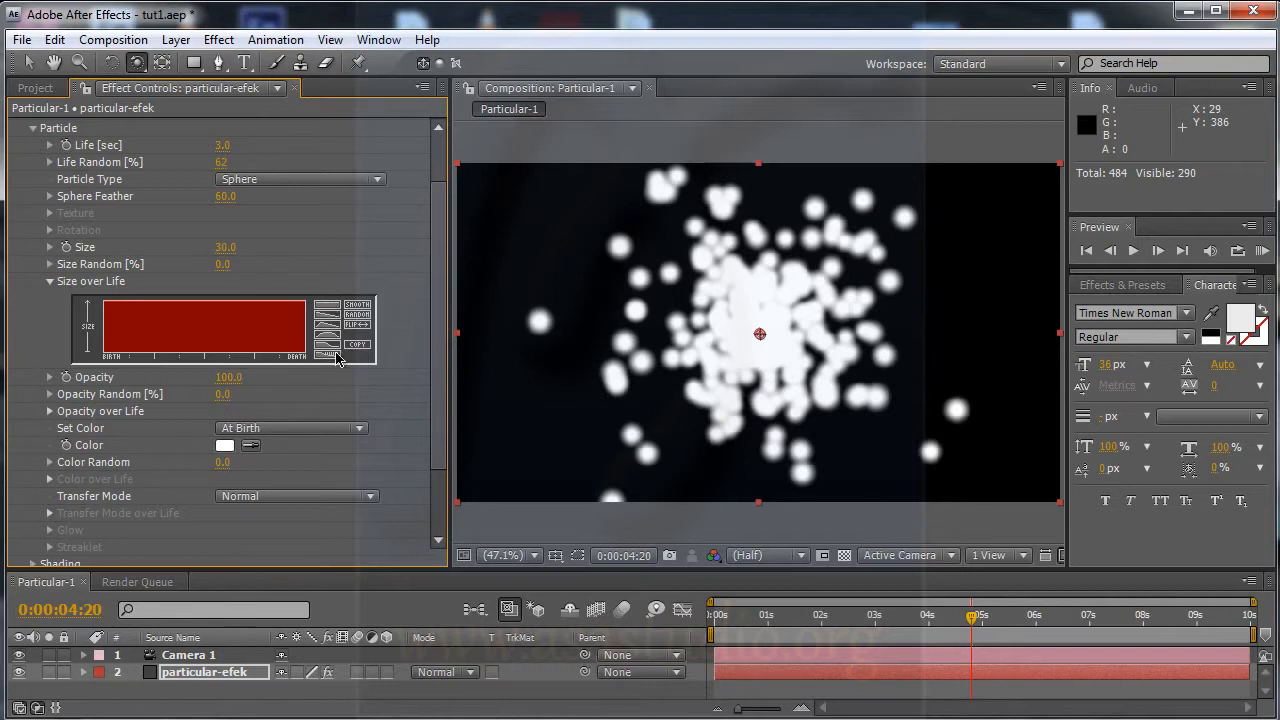
- Apply the linearly decreasing Size over Life curve, from full size at birth to zero at death, and preview the animation
{"action": "left_click", "coordinate": [325, 320]}
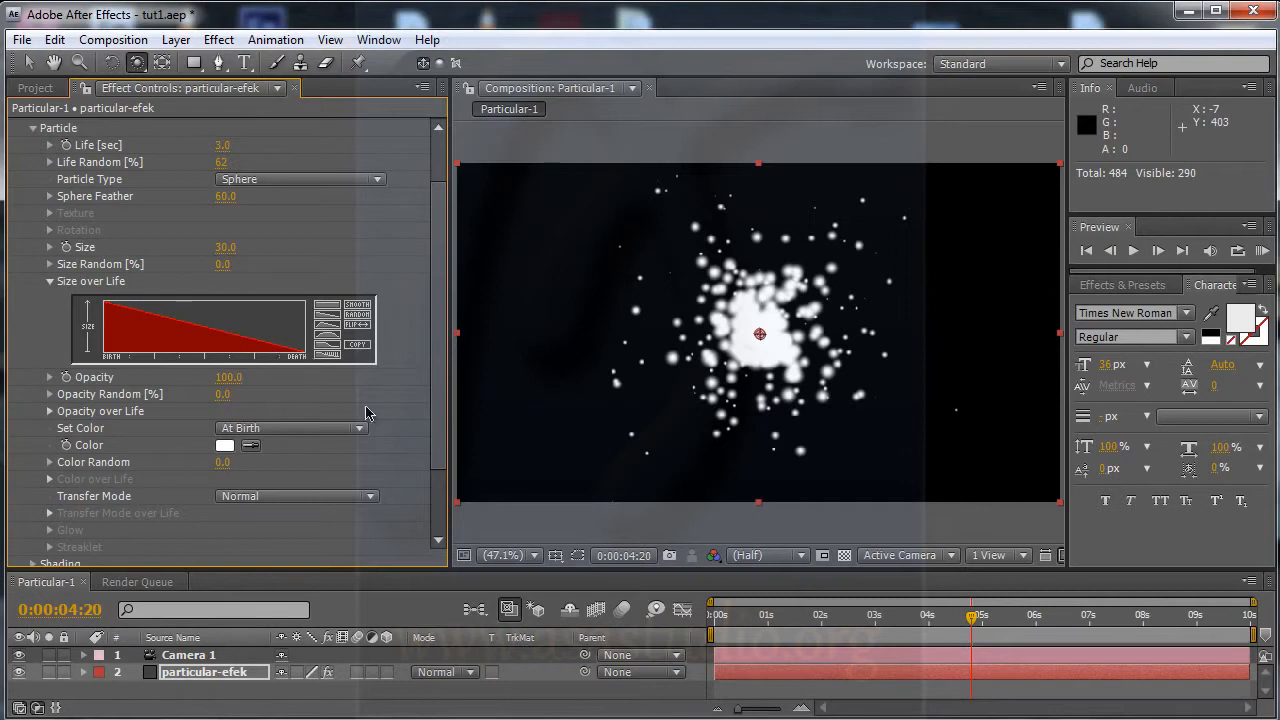
{"action": "key", "text": "KP_0"}
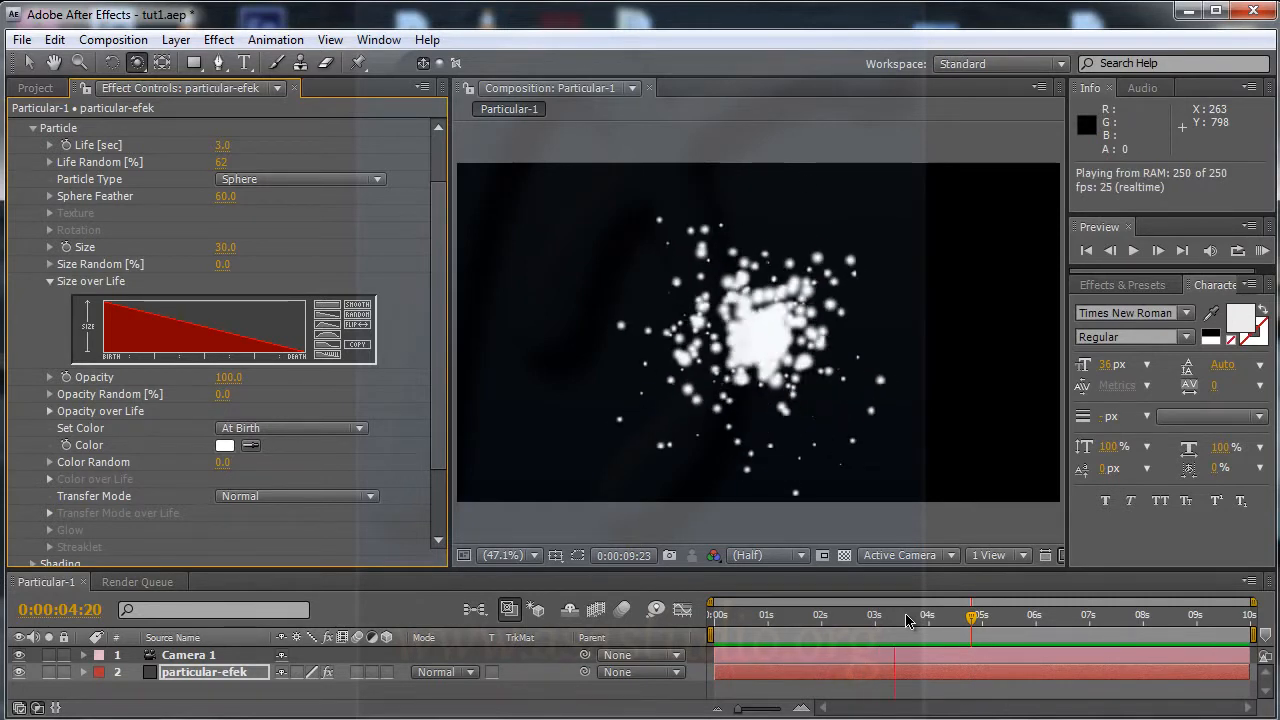
- Draw a Size over Life curve rising from zero at birth to full size at death, and preview the animation
{"action": "key", "text": "space"}
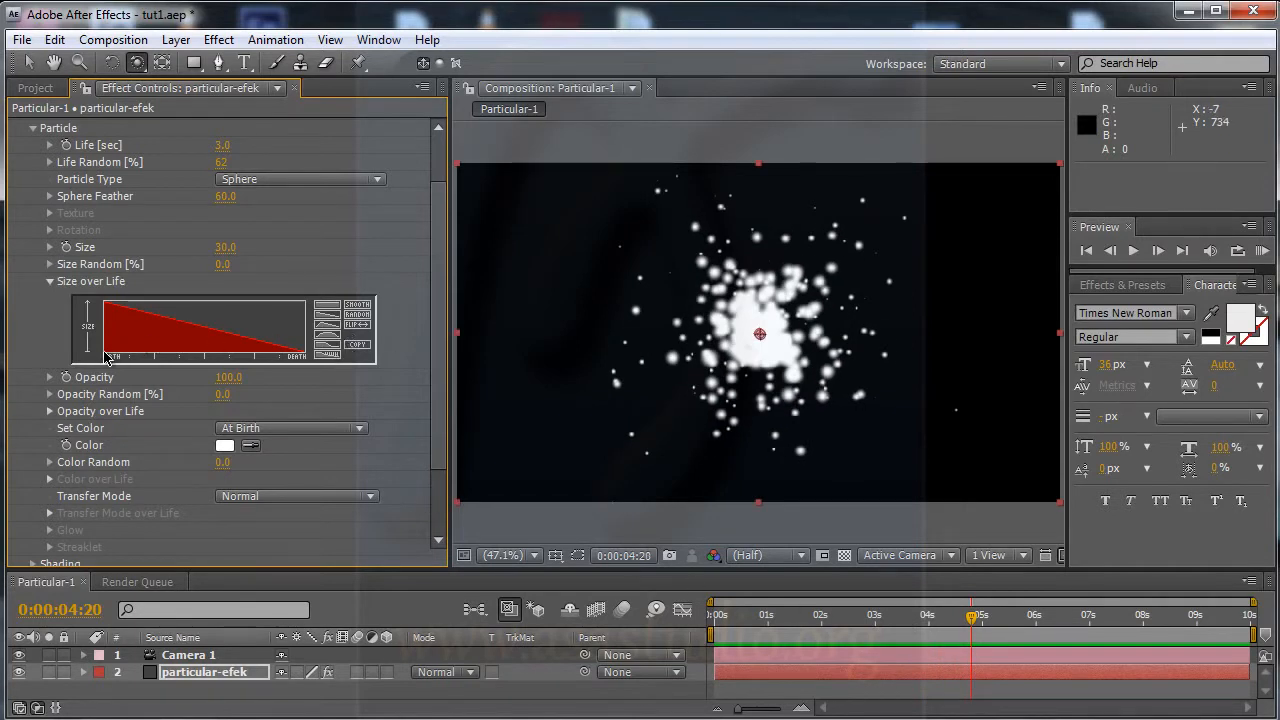
{"action": "mouse_move", "coordinate": [105, 358]}
{"action": "left_mouse_down"}
{"action": "mouse_move", "coordinate": [205, 303]}
{"action": "mouse_move", "coordinate": [305, 301]}
{"action": "left_mouse_up"}
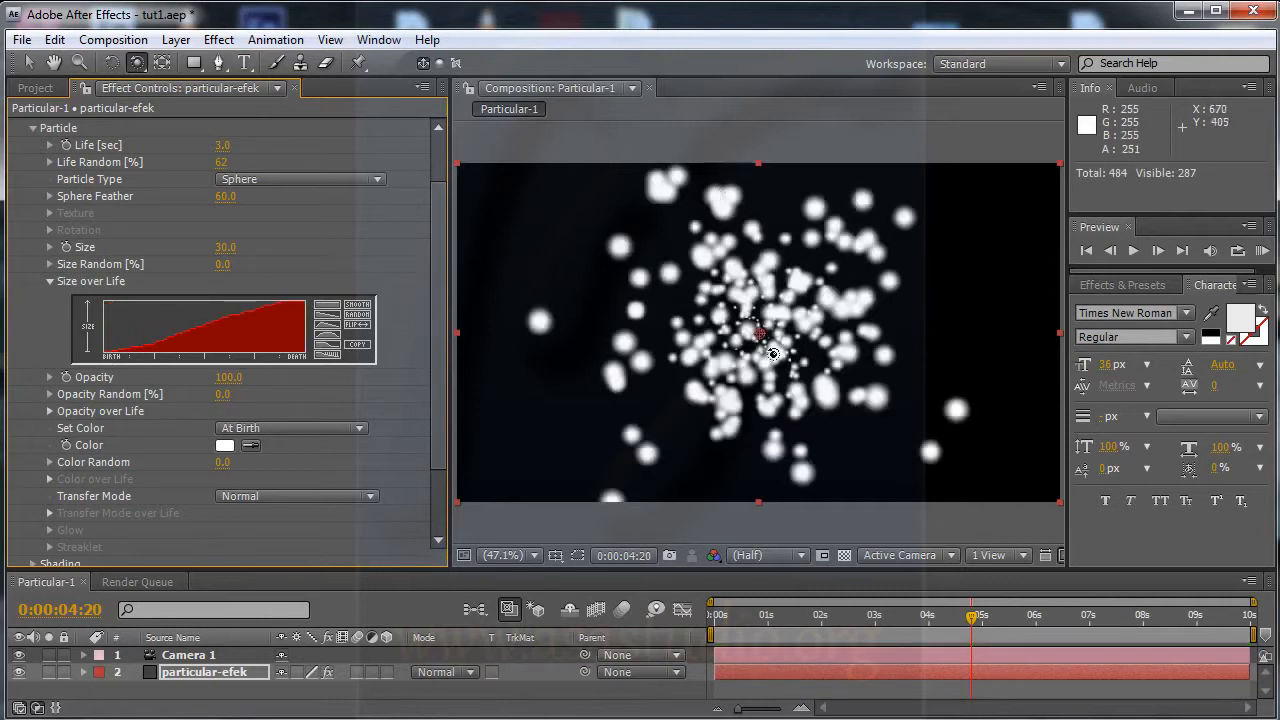
{"action": "key", "text": "space"}
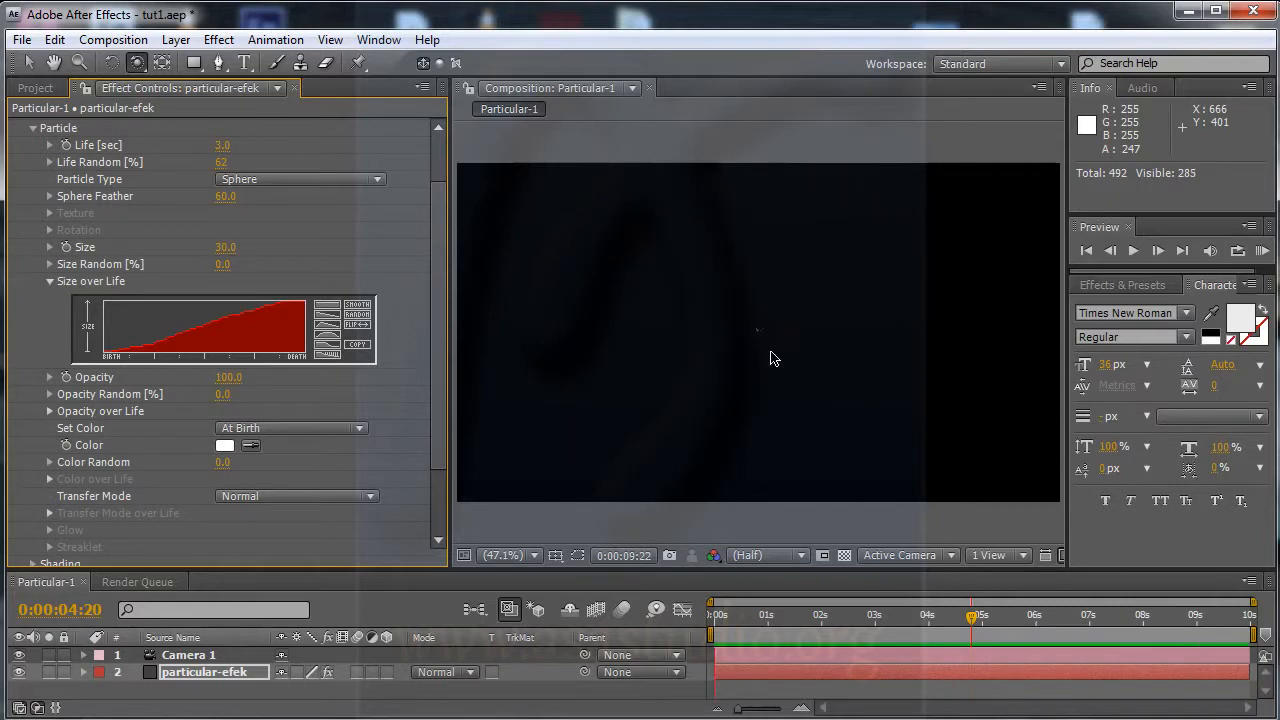
{"action": "key", "text": "space"}
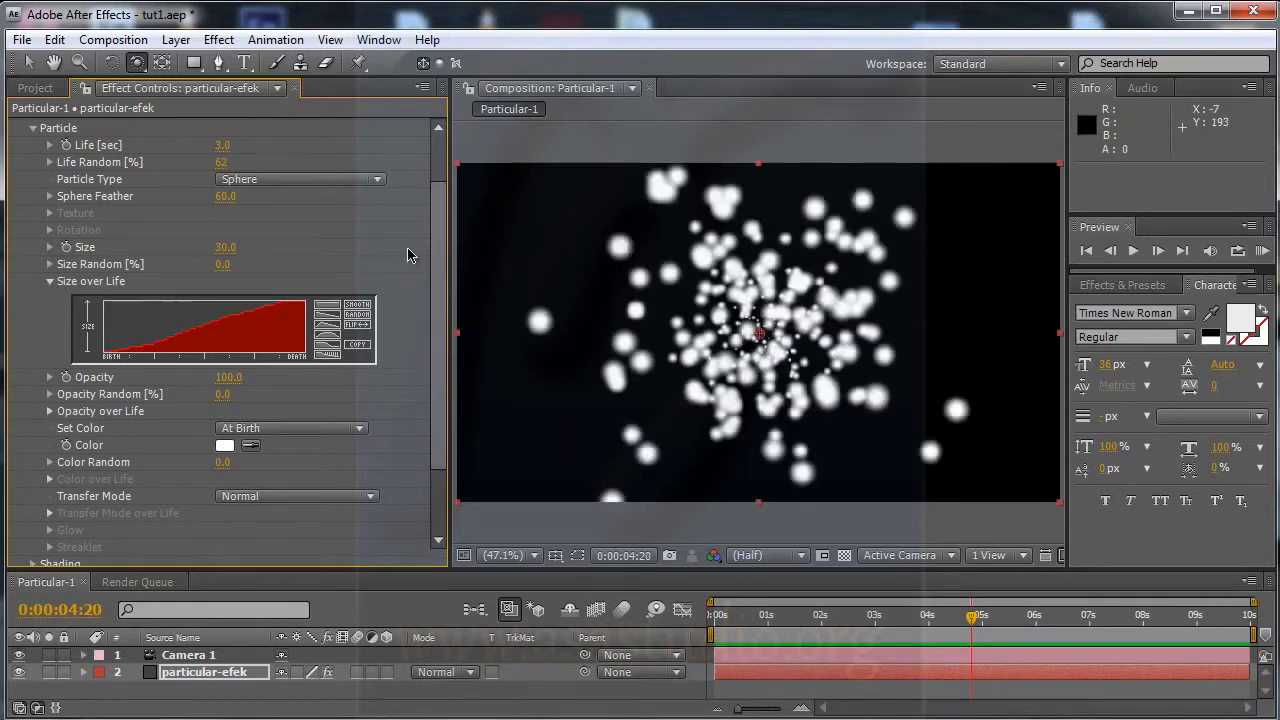
- Redraw the Size over Life curve to start at zero, peak in mid-life and fall back to zero, and preview it
{"action": "mouse_move", "coordinate": [306, 355]}
{"action": "left_mouse_down"}
{"action": "mouse_move", "coordinate": [194, 293]}
{"action": "mouse_move", "coordinate": [157, 306]}
{"action": "mouse_move", "coordinate": [130, 349]}
{"action": "left_mouse_up"}
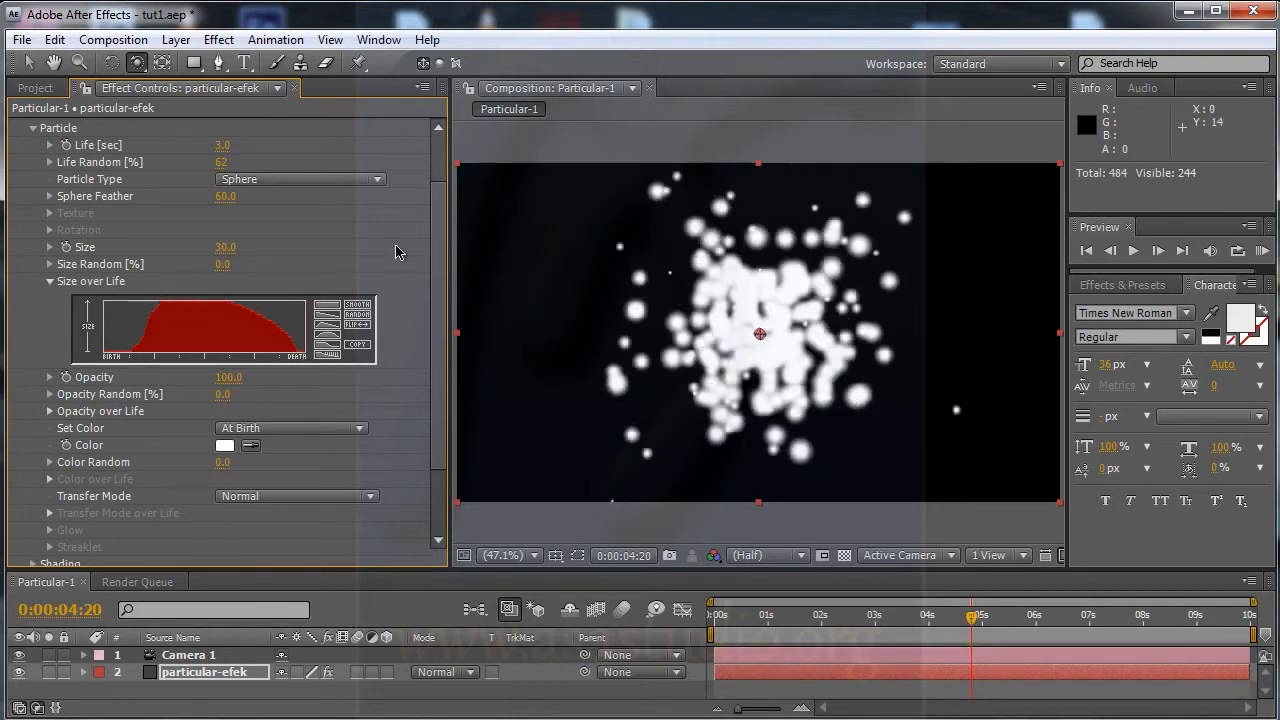
{"action": "key", "text": "KP_0"}
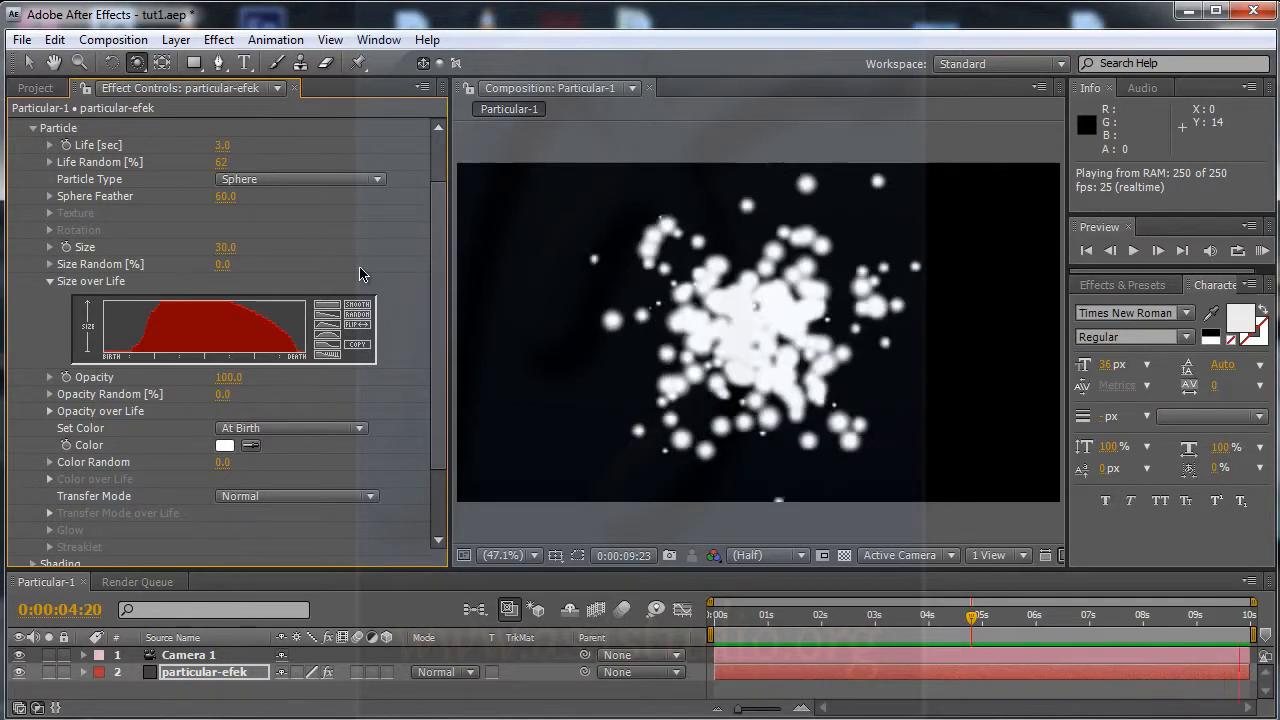
{"action": "key", "text": "space"}
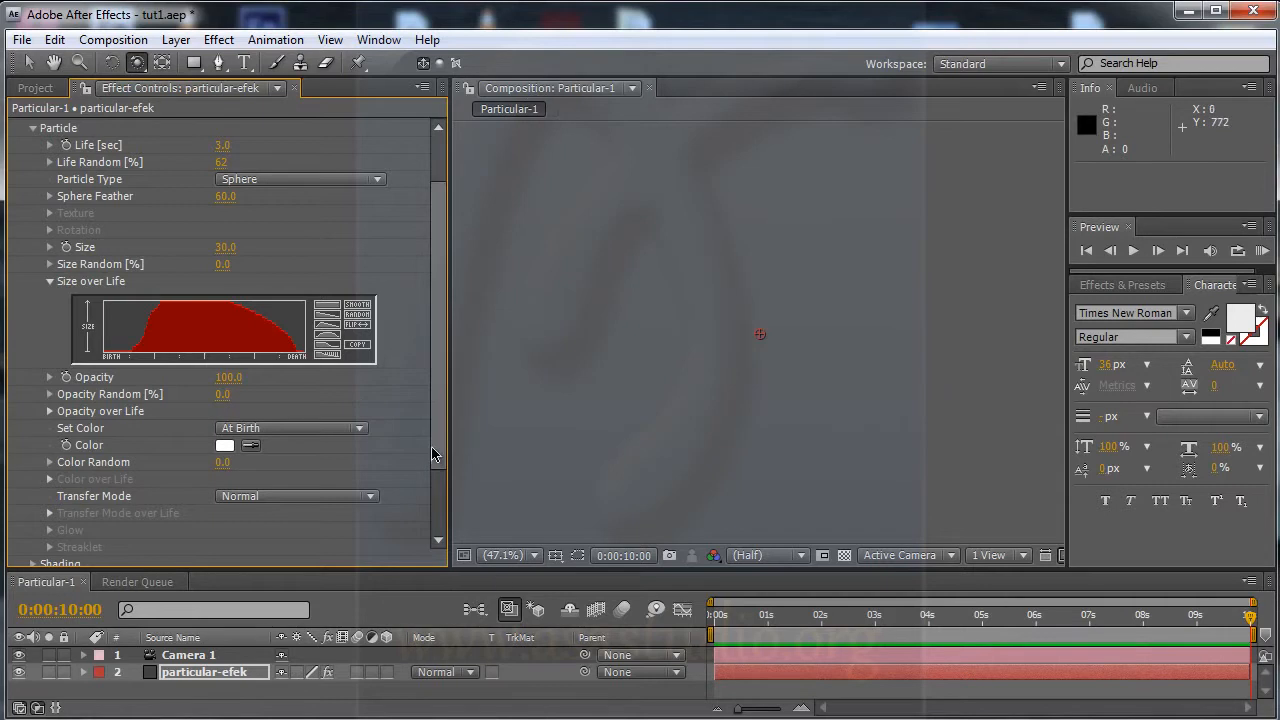
- Apply the Size over Life preset with a symmetric rise, plateau and fall, set particle Opacity to 27, and check another frame
{"action": "left_click", "coordinate": [328, 340]}
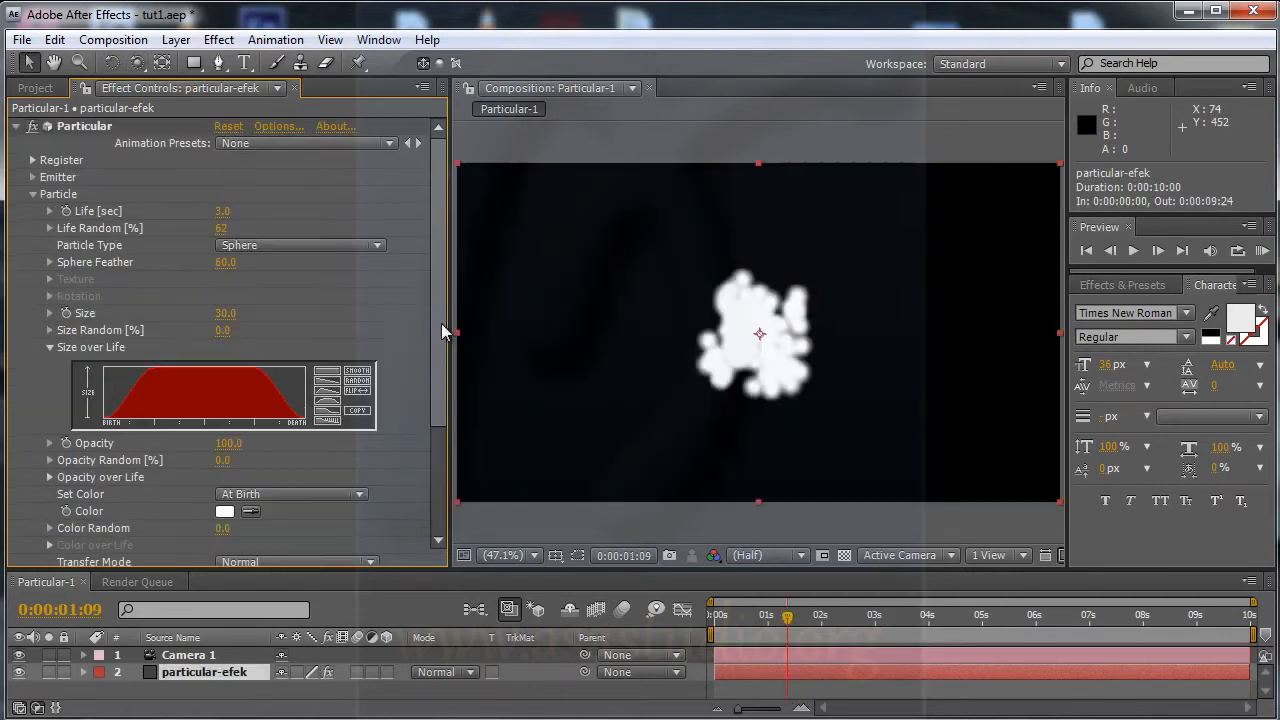
{"action": "left_click_drag", "start_coordinate": [445, 331], "coordinate": [446, 398]}
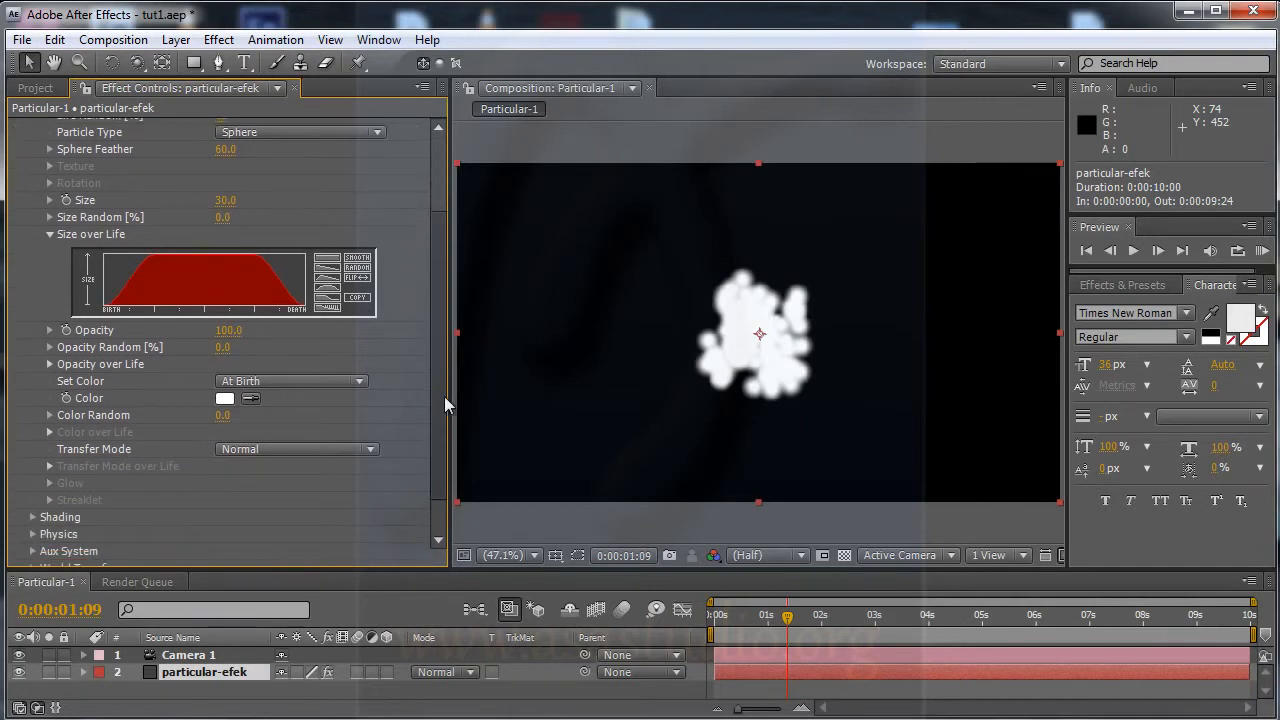
{"action": "left_click_drag", "start_coordinate": [227, 333], "coordinate": [144, 329]}
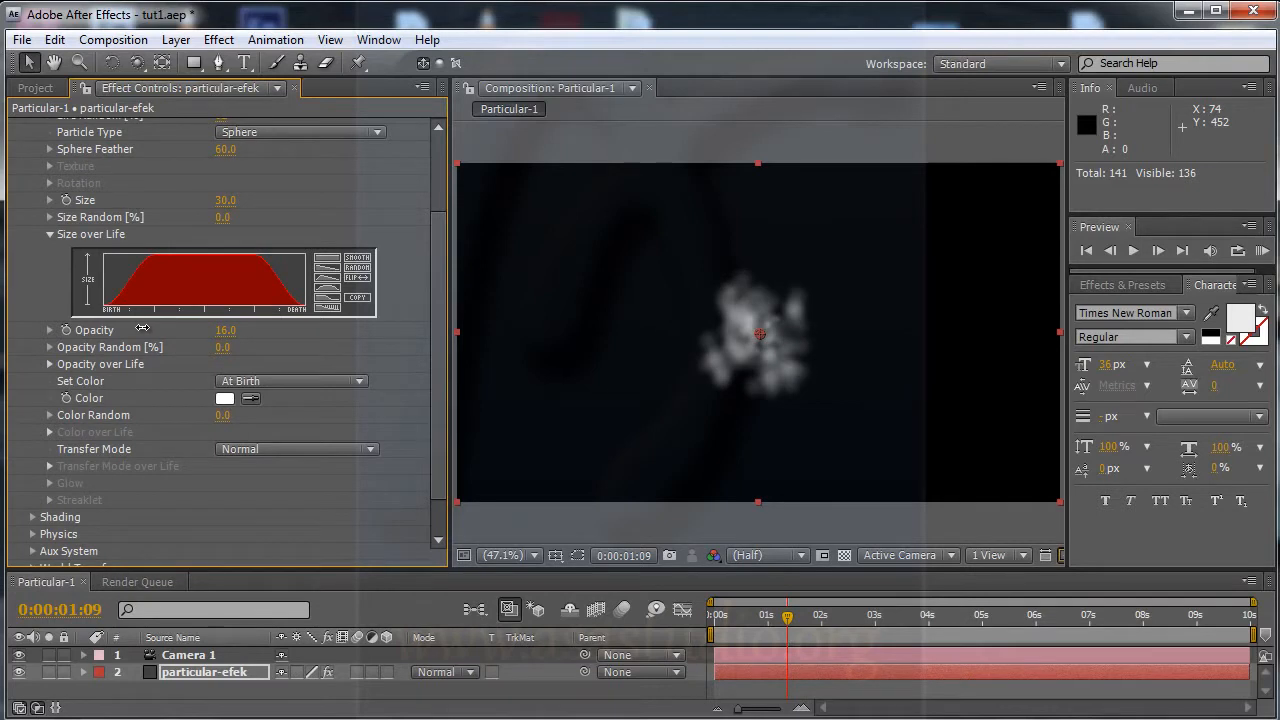
{"action": "left_click_drag", "start_coordinate": [143, 328], "coordinate": [168, 330]}
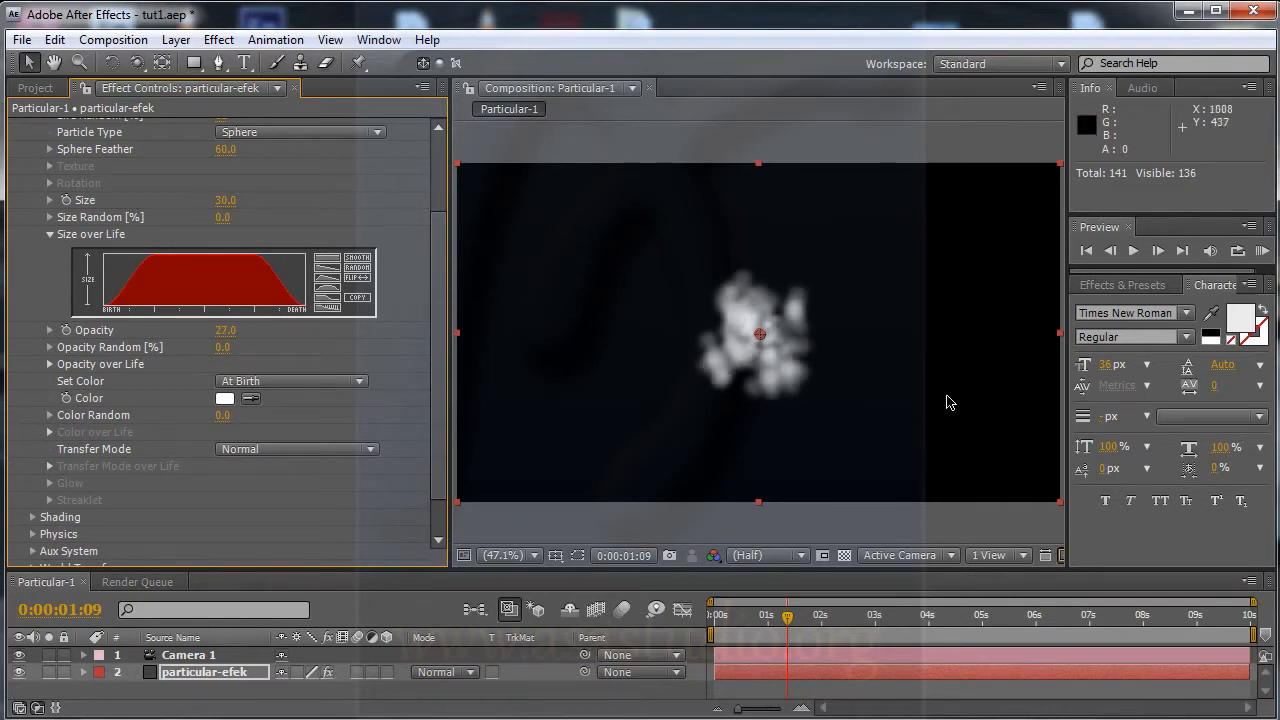
{"action": "left_click_drag", "start_coordinate": [795, 619], "coordinate": [1021, 622]}
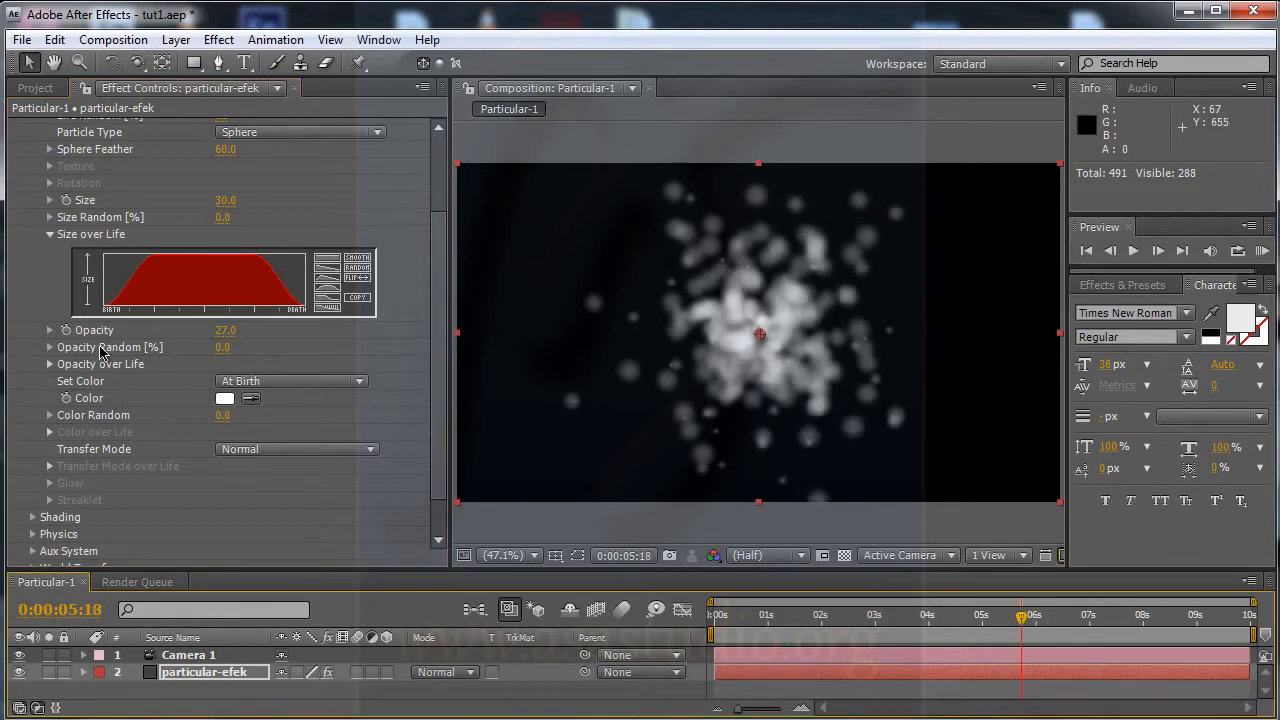
- Set Opacity Random to 44 %, apply the symmetric rise-and-fall preset to Opacity over Life, and scrub through the animation
{"action": "left_click_drag", "start_coordinate": [222, 347], "coordinate": [298, 349]}
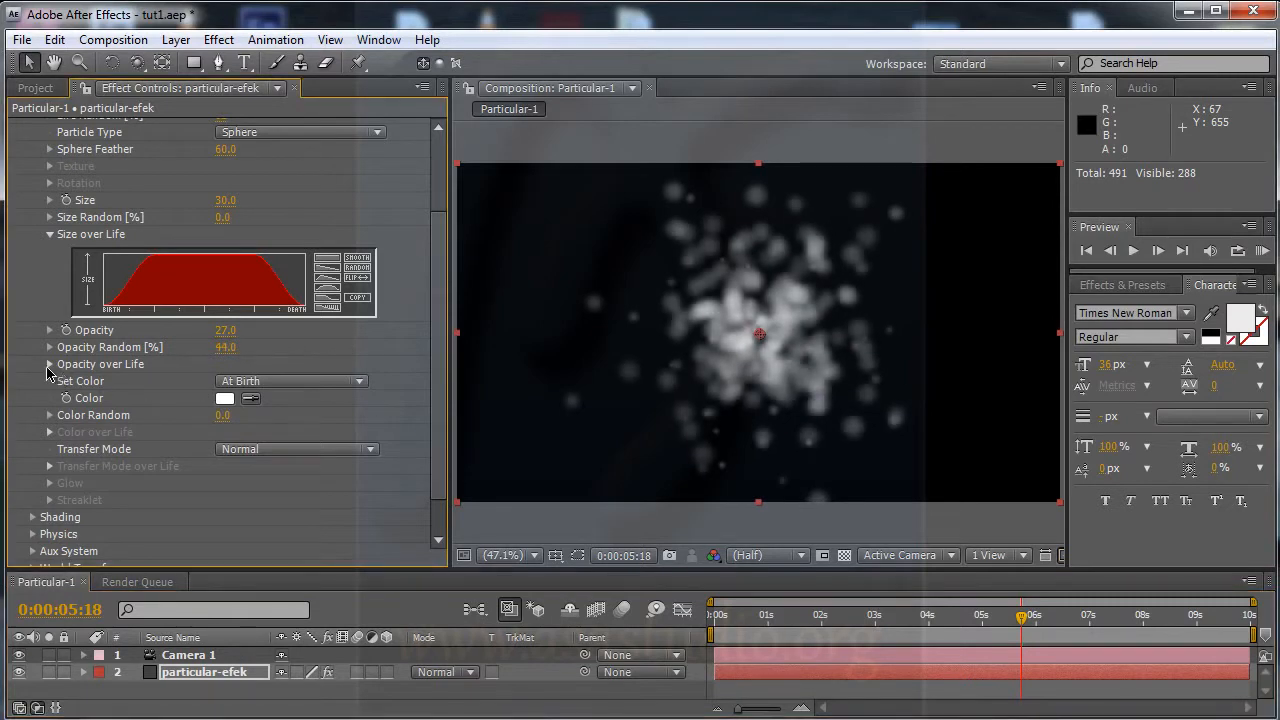
{"action": "left_click", "coordinate": [50, 364]}
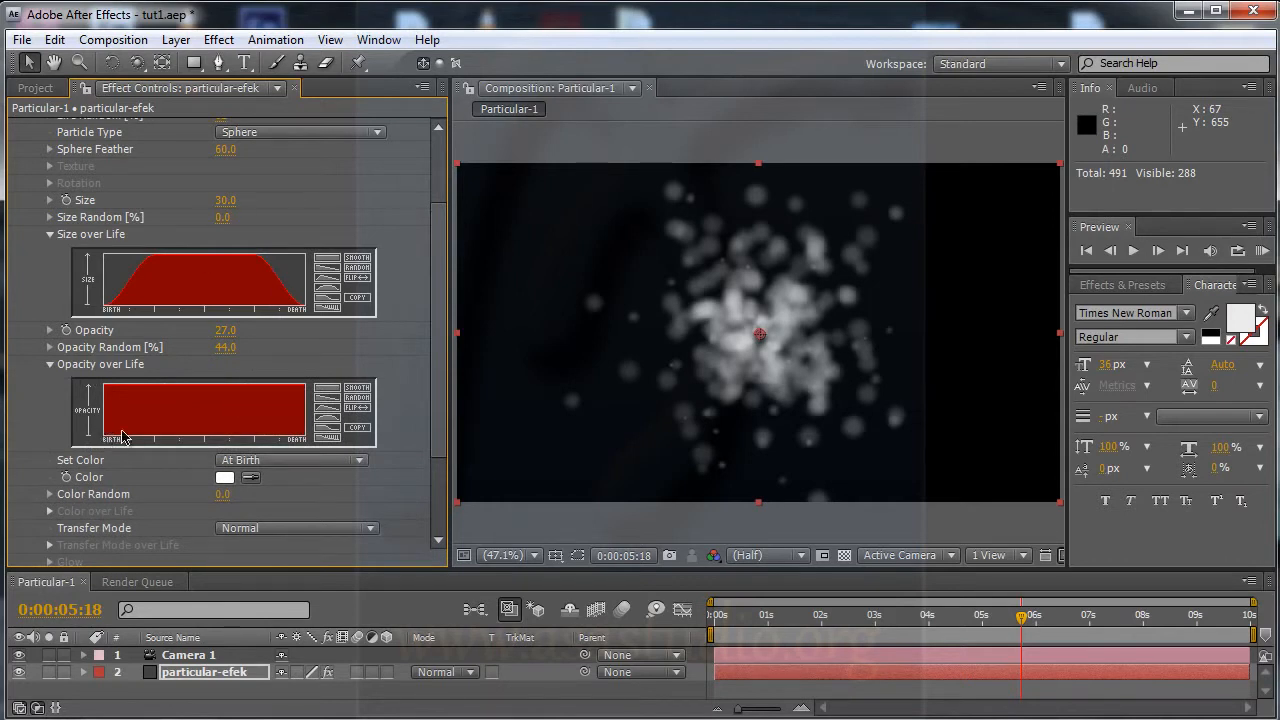
{"action": "left_click", "coordinate": [333, 427]}
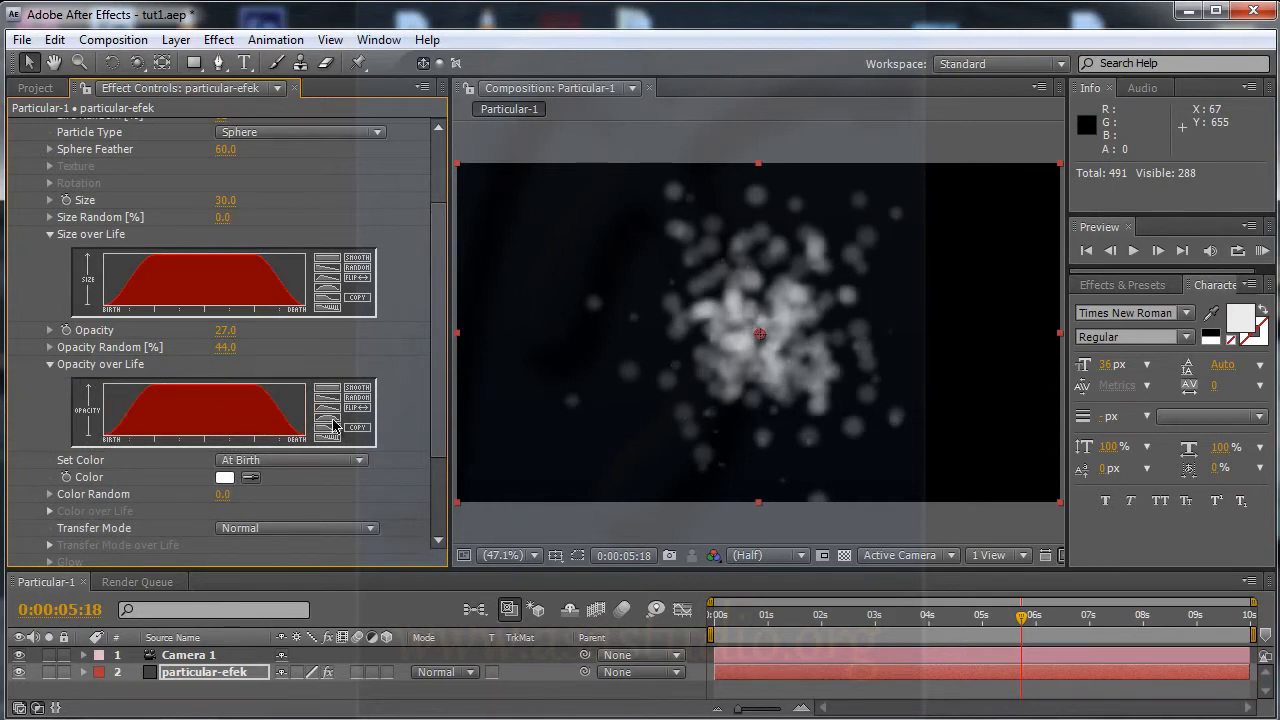
{"action": "left_click", "coordinate": [731, 618]}
{"action": "left_click_drag", "start_coordinate": [731, 620], "coordinate": [917, 622]}
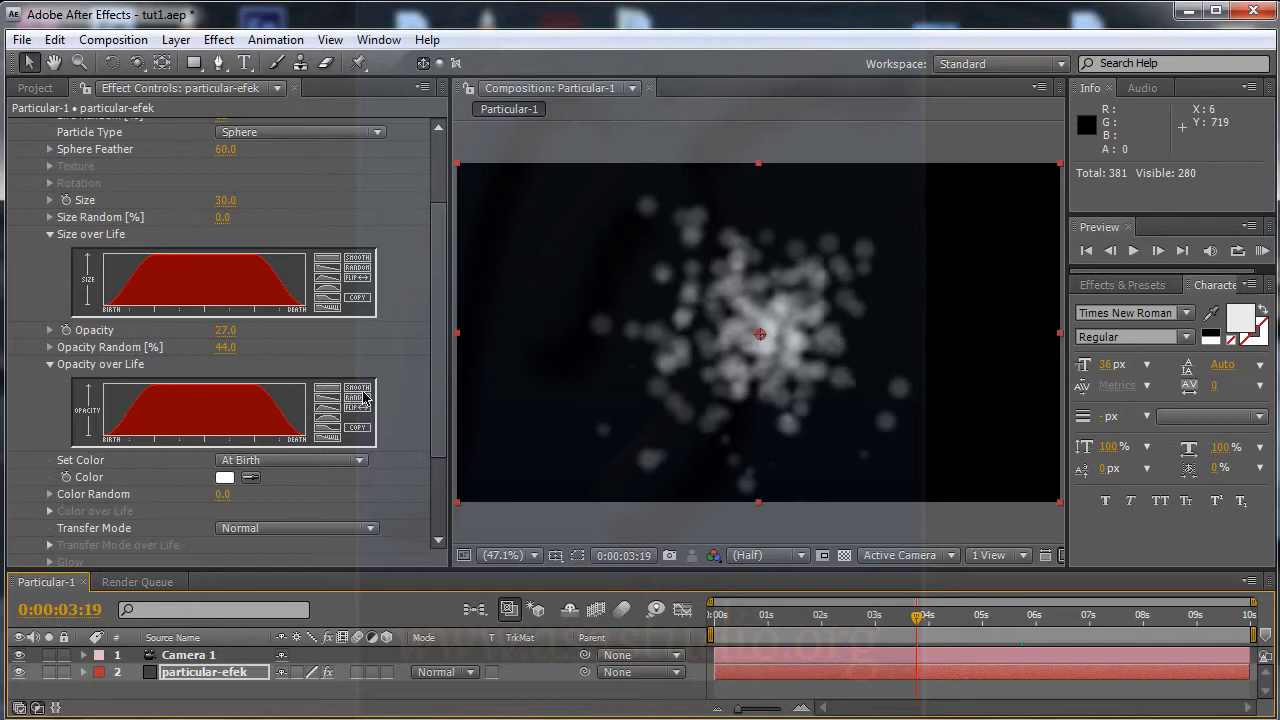
- Try Set Color with Over Life, Random from Gradient and From Light Emitter, and return it to At Birth
{"action": "left_click_drag", "start_coordinate": [436, 425], "coordinate": [442, 456]}
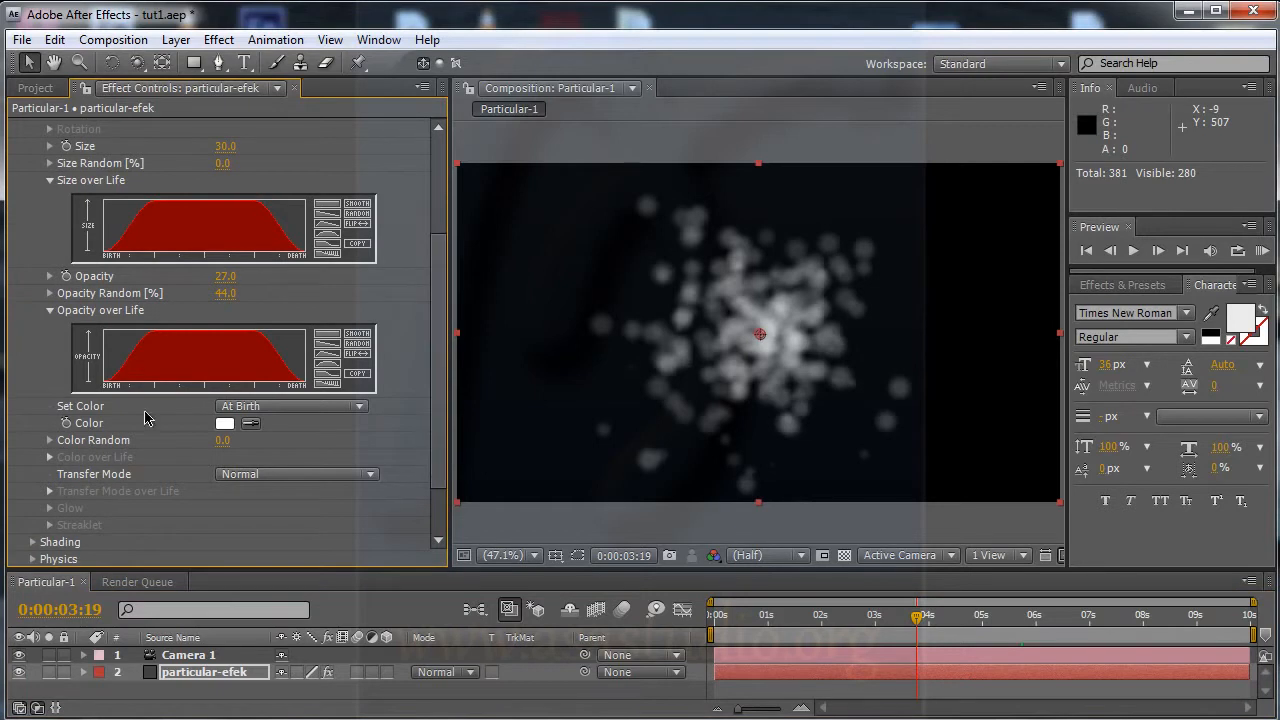
{"action": "left_click", "coordinate": [272, 408]}
{"action": "left_click", "coordinate": [295, 433]}
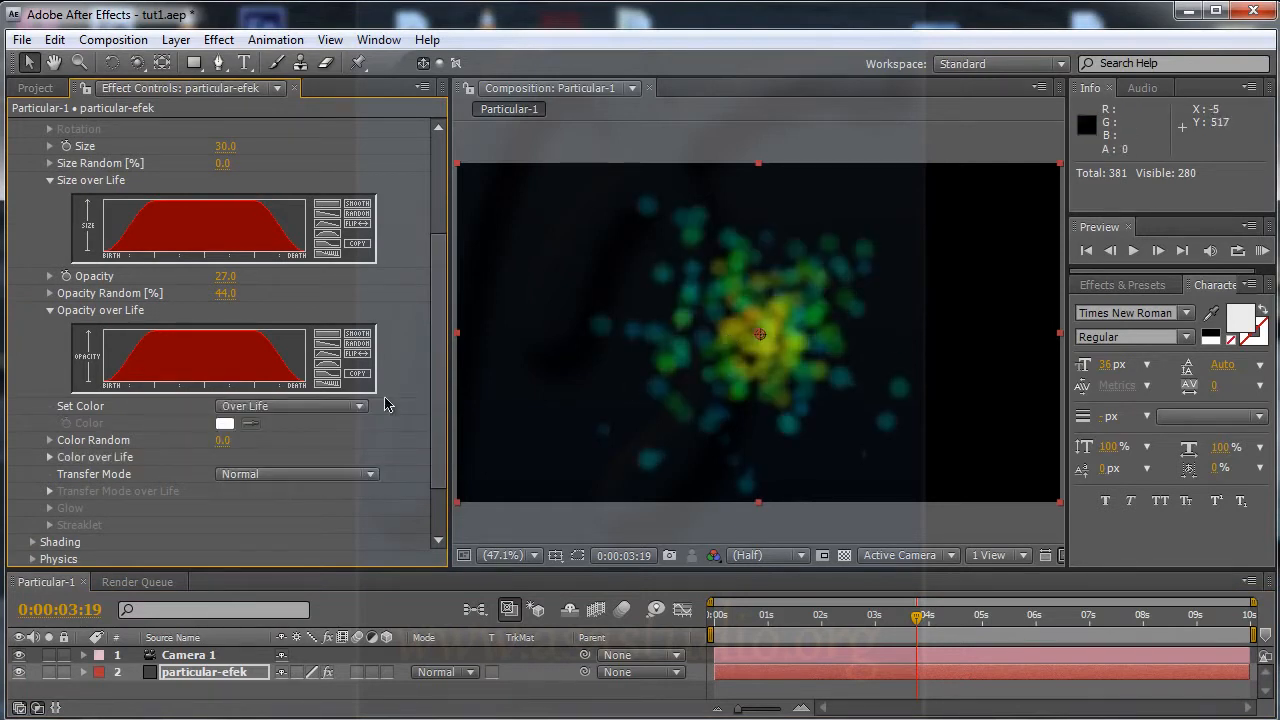
{"action": "left_click", "coordinate": [323, 407]}
{"action": "left_click", "coordinate": [325, 427]}
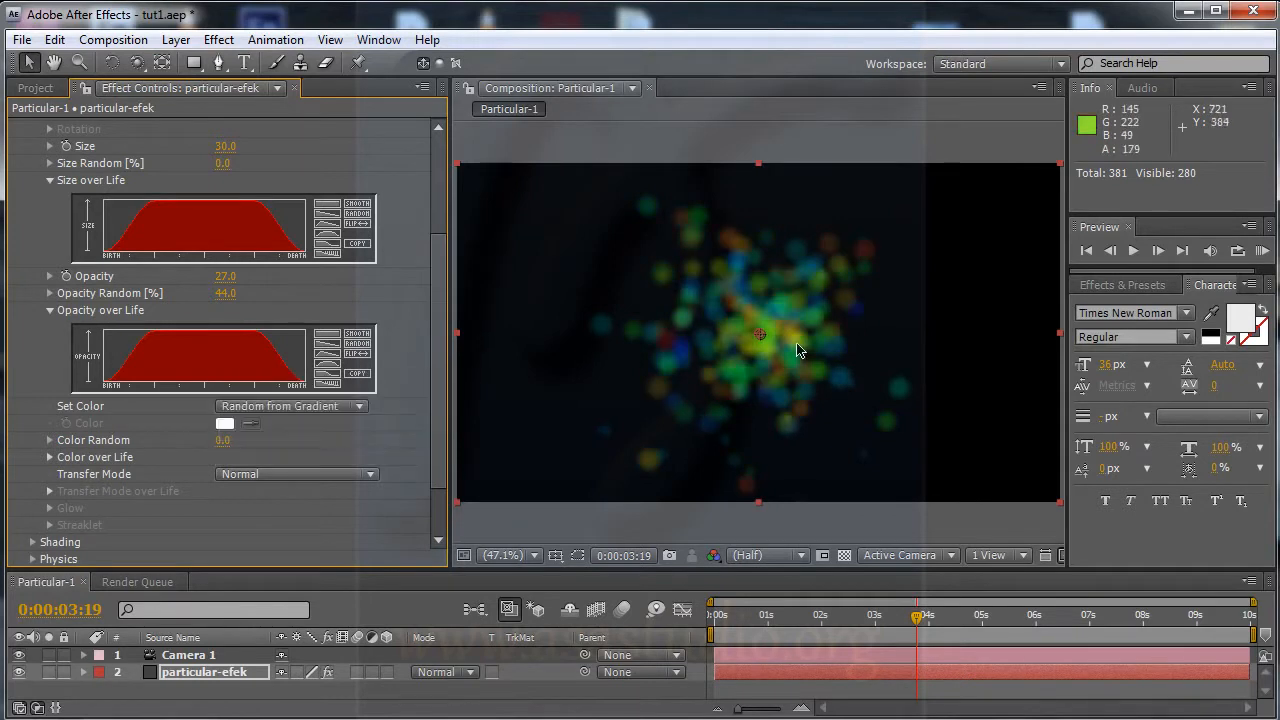
{"action": "left_click", "coordinate": [337, 407]}
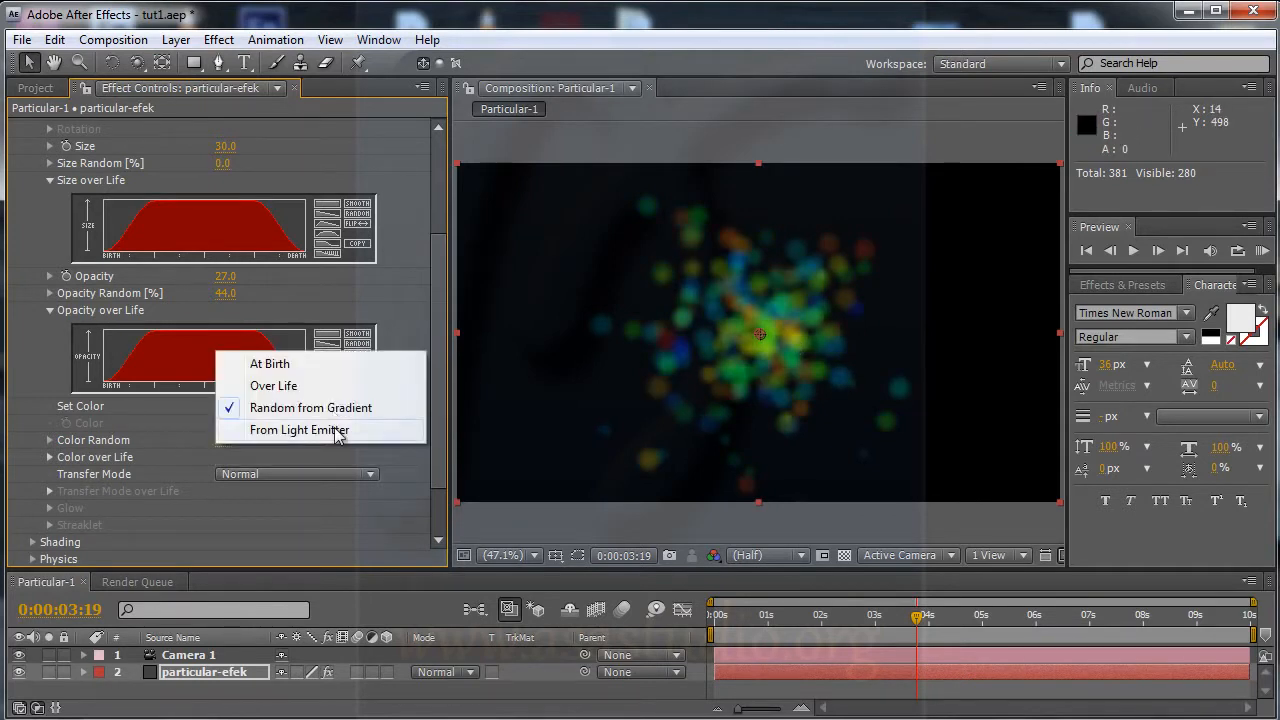
{"action": "left_click", "coordinate": [337, 430]}
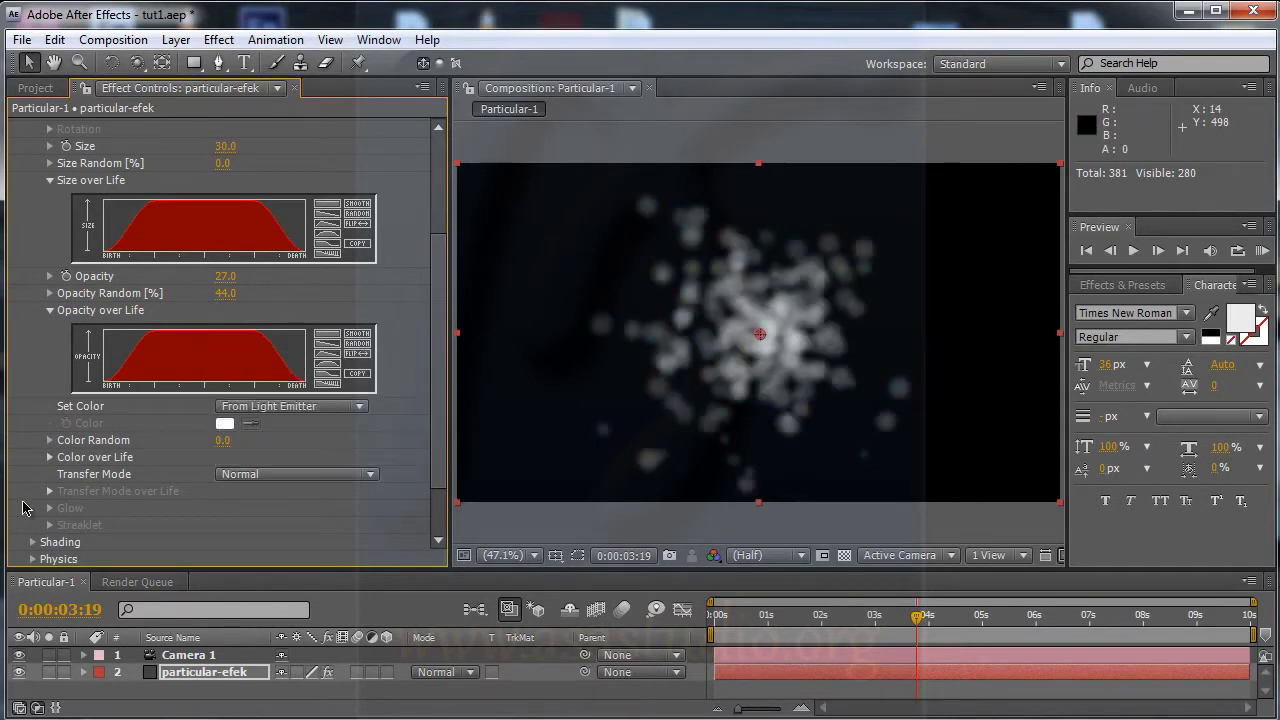
{"action": "left_click", "coordinate": [329, 408]}
{"action": "left_click", "coordinate": [329, 342]}
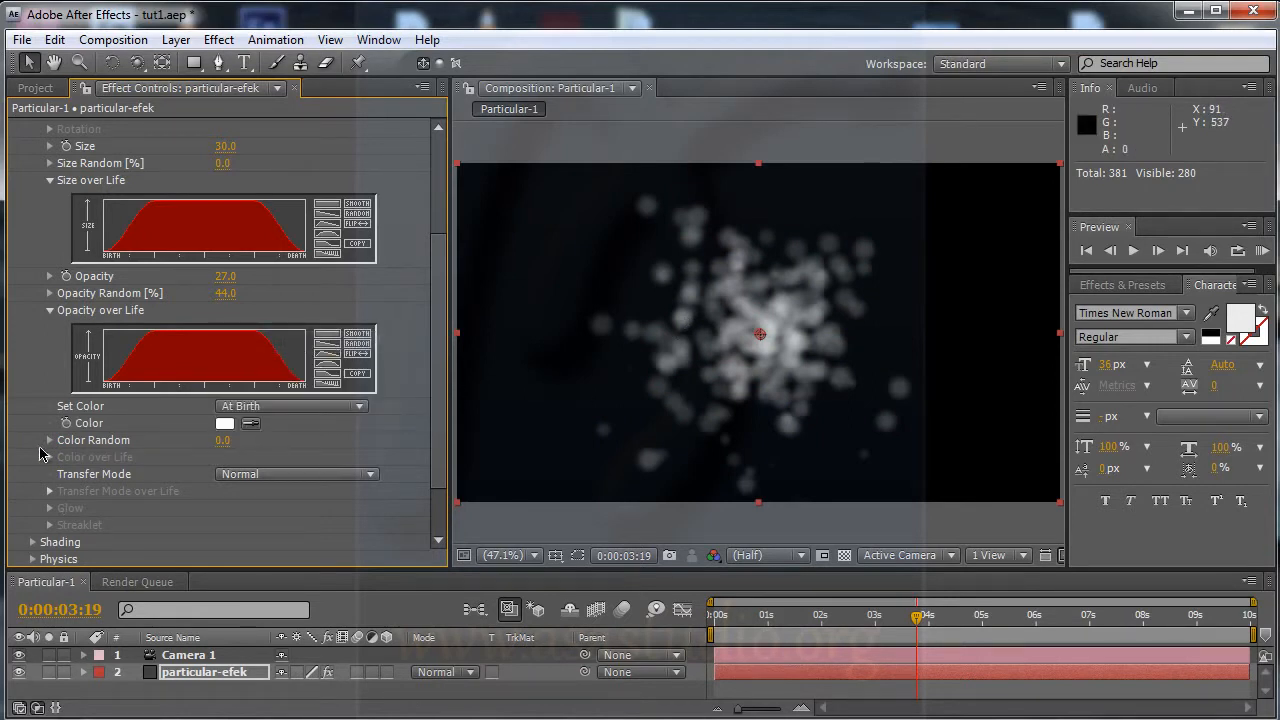
- Set the particle Color to red FF0000 and Color Random to 58 %
{"action": "left_click", "coordinate": [224, 423]}
{"action": "left_click", "coordinate": [620, 342]}
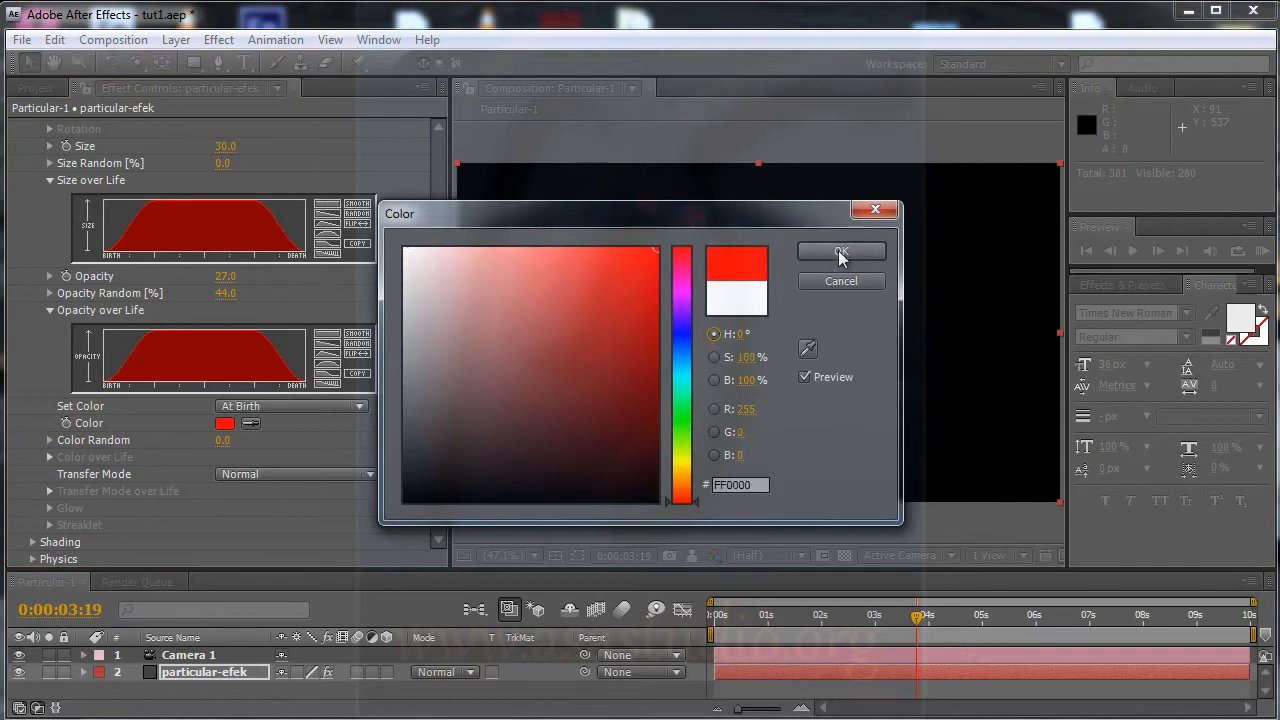
{"action": "left_click", "coordinate": [841, 251]}
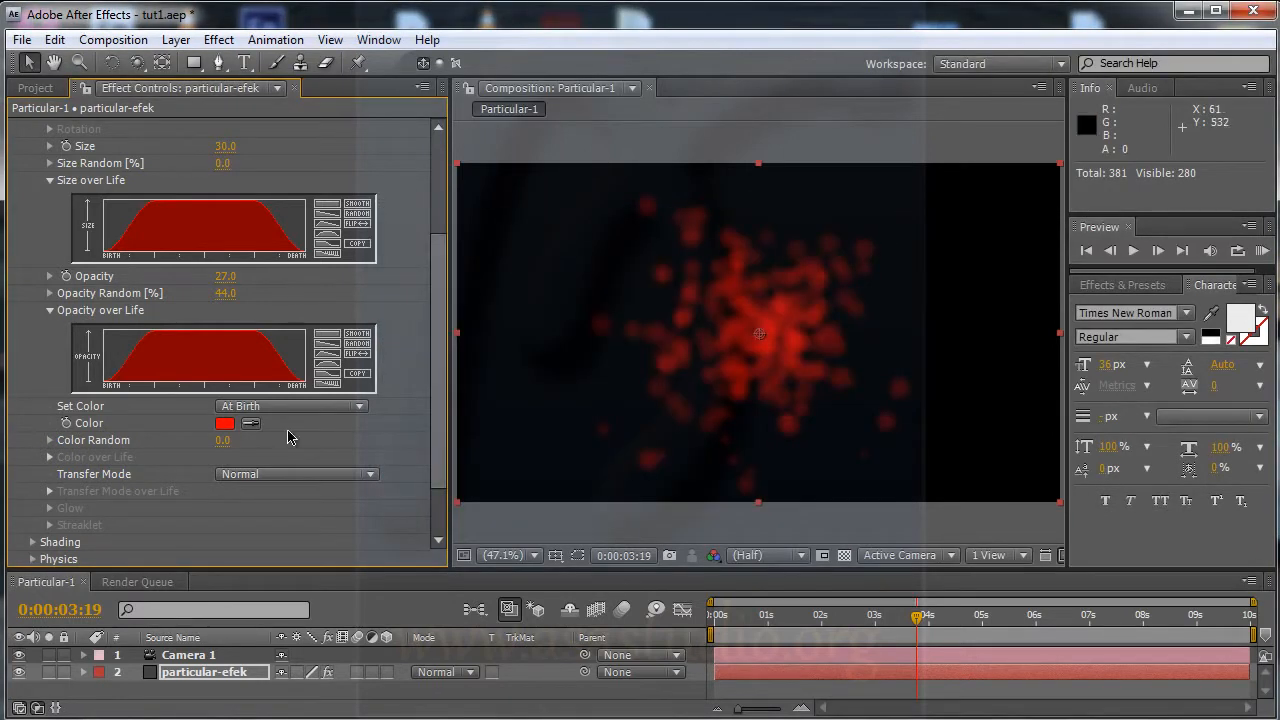
{"action": "left_click_drag", "start_coordinate": [224, 440], "coordinate": [284, 443]}
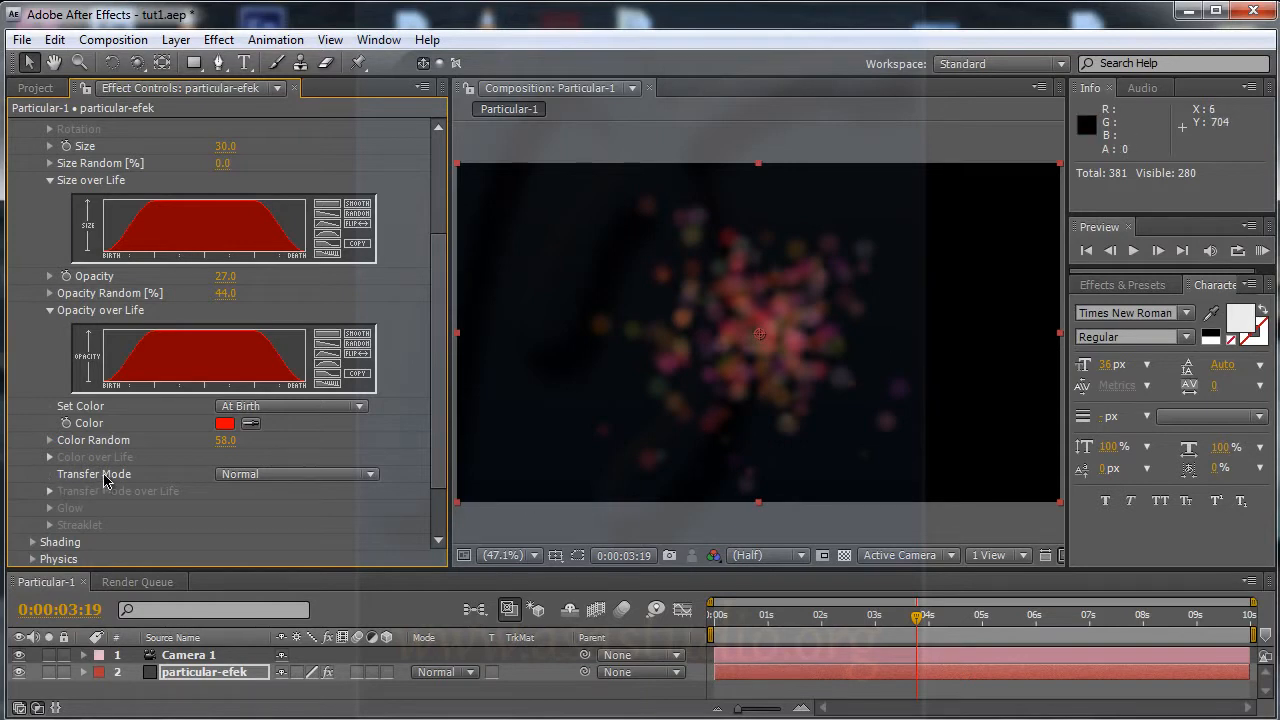
- Compare the Add, Screen, Lighten and Normal Add over Life transfer modes, and set Transfer Mode to Normal Screen over Life
{"action": "left_click", "coordinate": [246, 474]}
{"action": "left_click", "coordinate": [281, 504]}
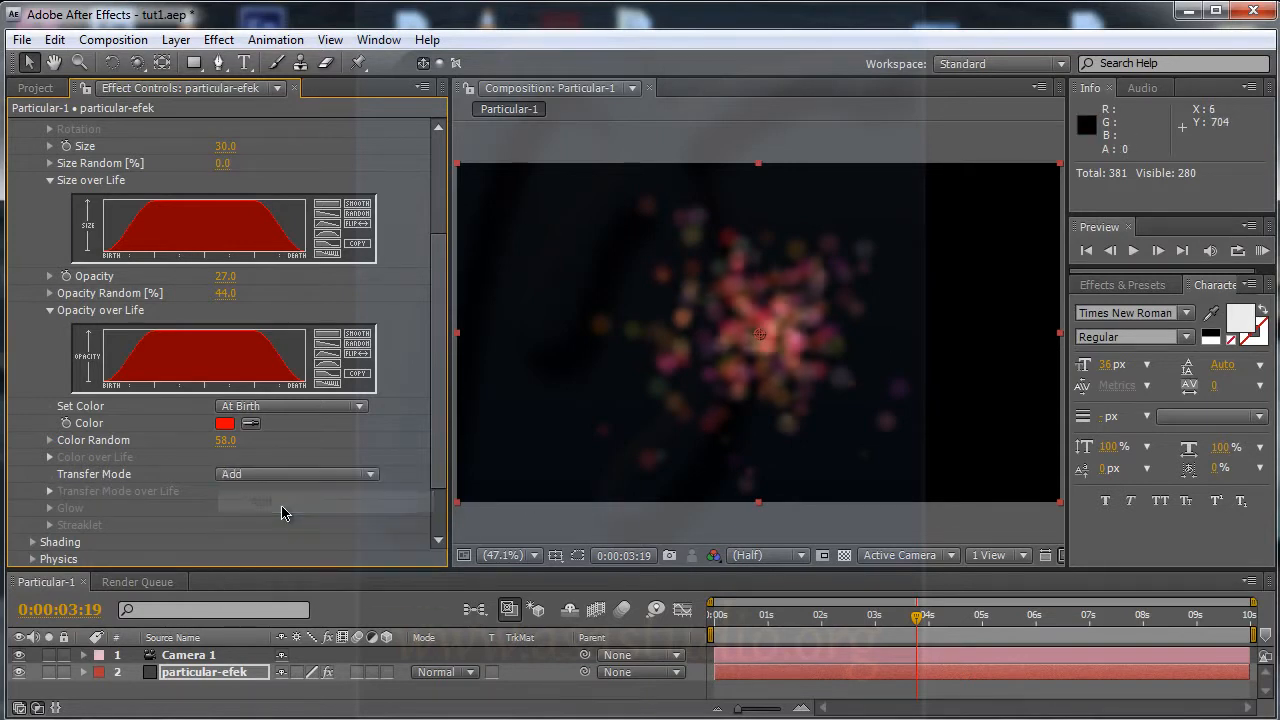
{"action": "left_click", "coordinate": [350, 474]}
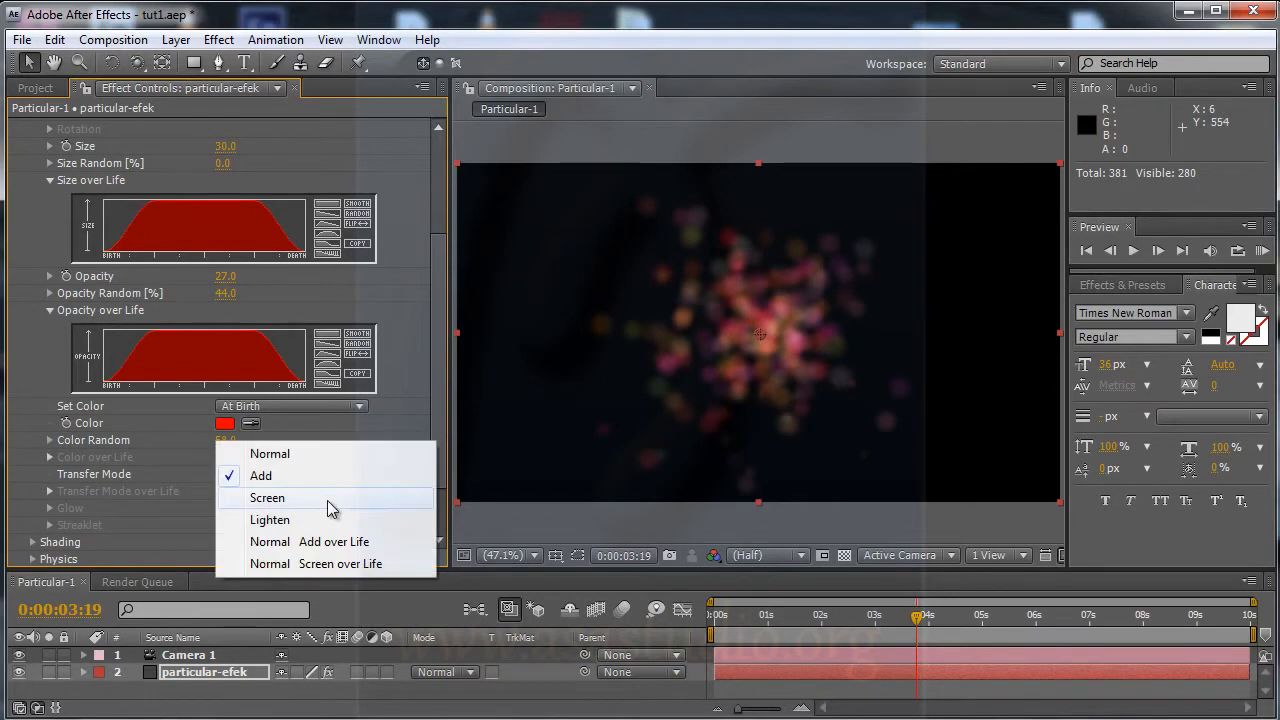
{"action": "left_click", "coordinate": [331, 508]}
{"action": "left_click", "coordinate": [330, 478]}
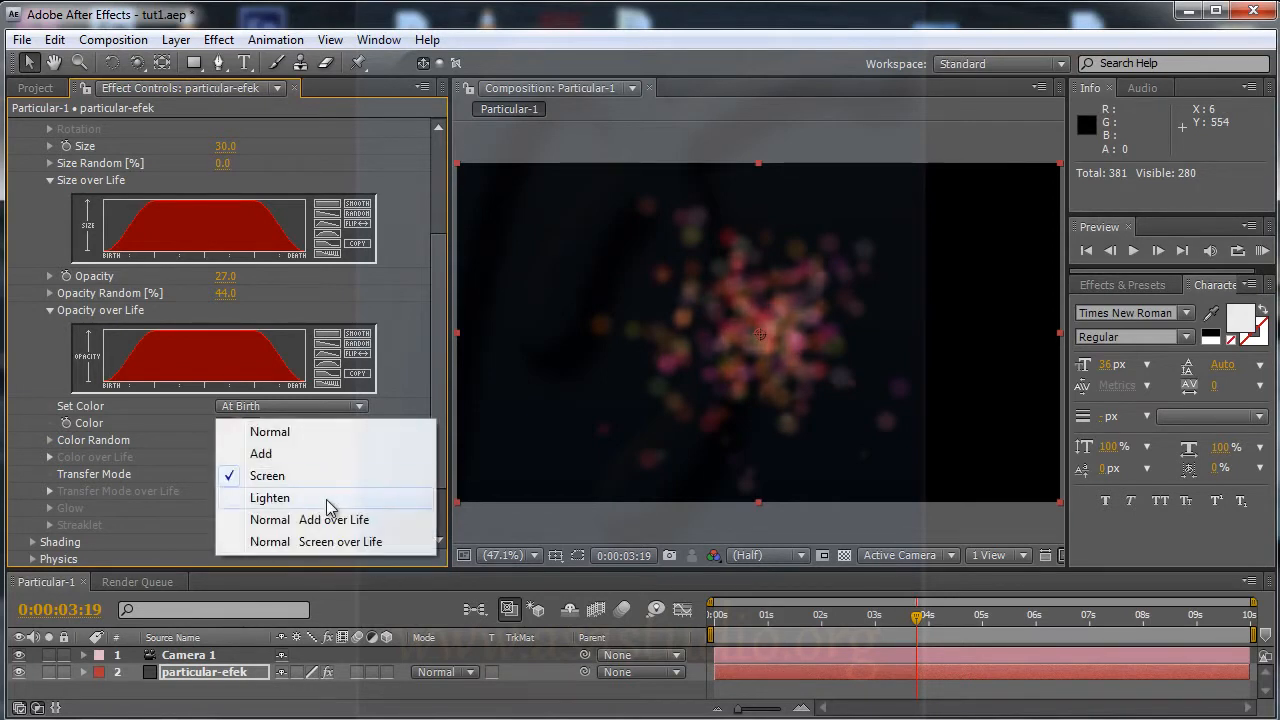
{"action": "left_click", "coordinate": [330, 500]}
{"action": "left_click", "coordinate": [332, 476]}
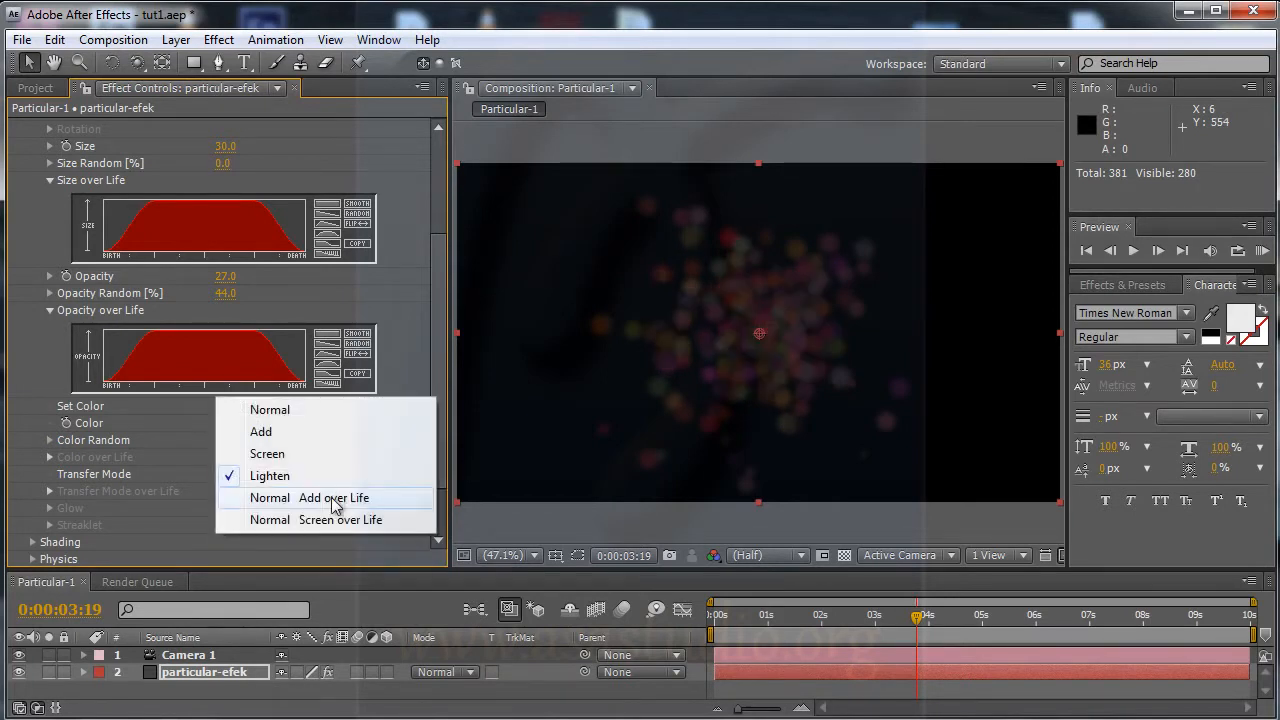
{"action": "left_click", "coordinate": [337, 496]}
{"action": "left_click", "coordinate": [350, 476]}
{"action": "left_click", "coordinate": [348, 498]}
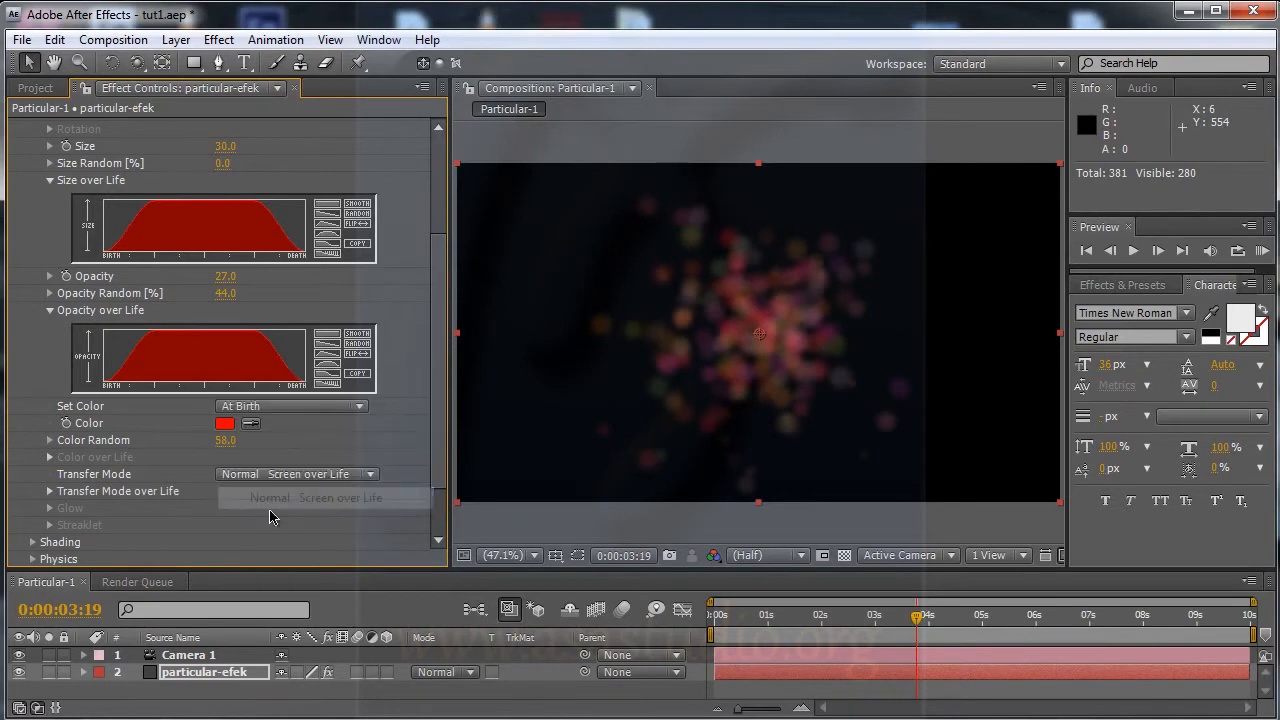
{"action": "mouse_move", "coordinate": [437, 445]}
{"action": "left_mouse_down"}
{"action": "mouse_move", "coordinate": [451, 358]}
{"action": "mouse_move", "coordinate": [437, 508]}
{"action": "mouse_move", "coordinate": [446, 310]}
{"action": "mouse_move", "coordinate": [437, 393]}
{"action": "left_mouse_up"}
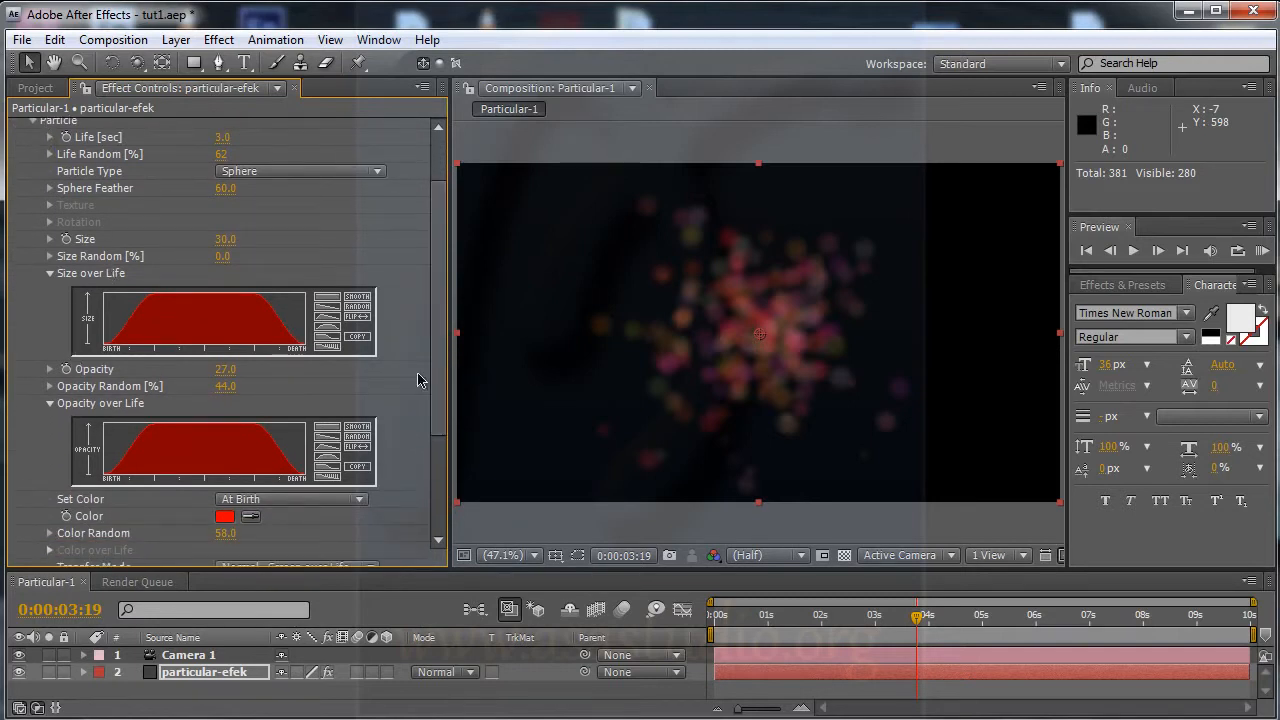
{"action": "left_click_drag", "start_coordinate": [440, 283], "coordinate": [442, 409]}
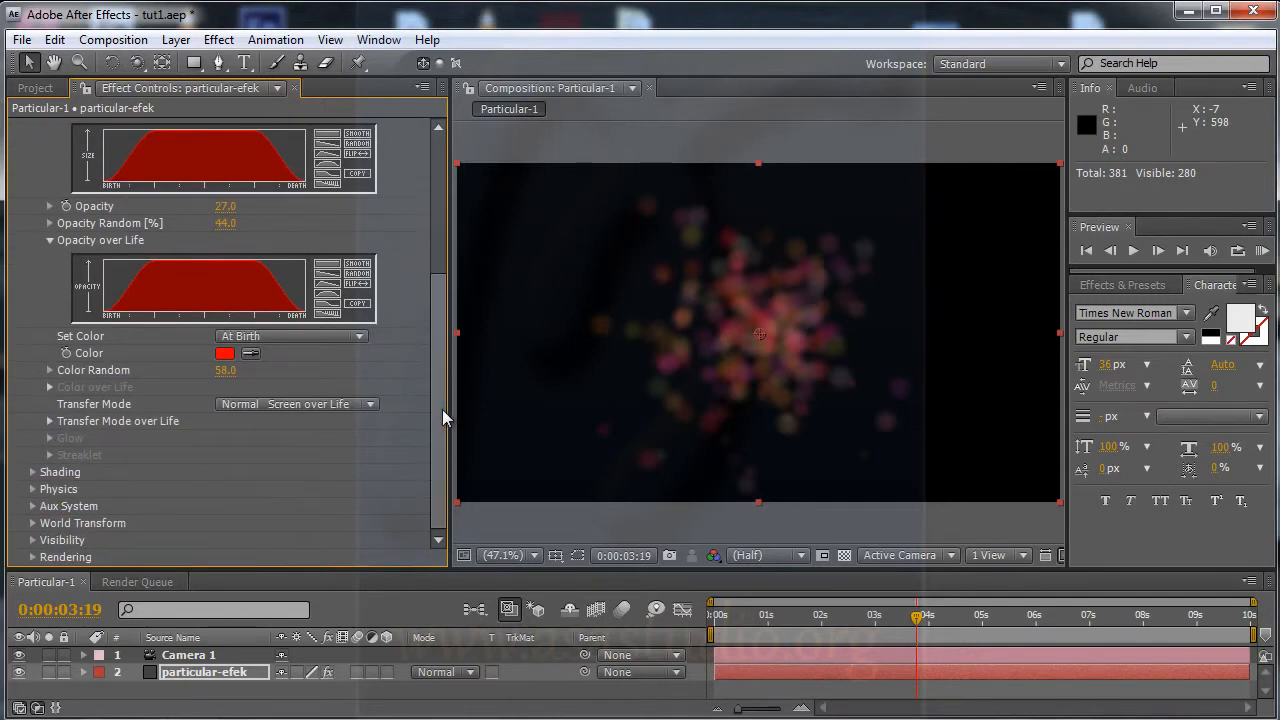
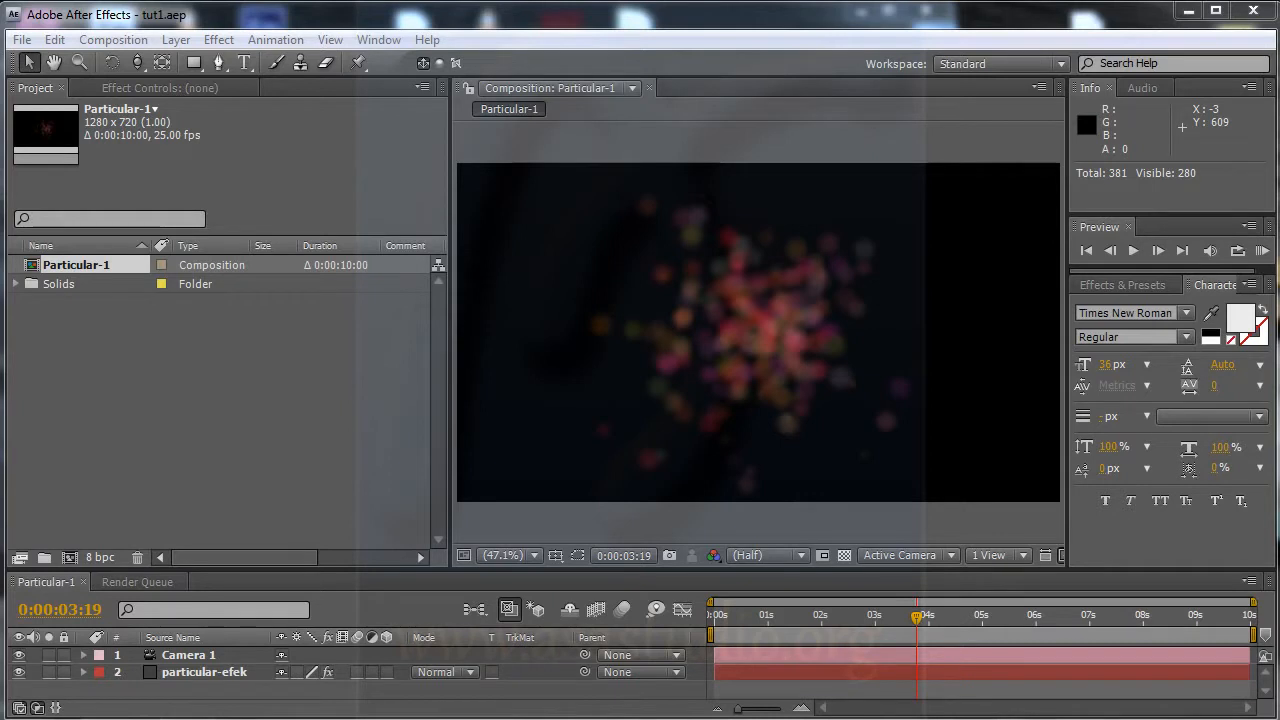
- Select the particular-efek layer and display its Particular effect settings
{"action": "left_click", "coordinate": [203, 674]}
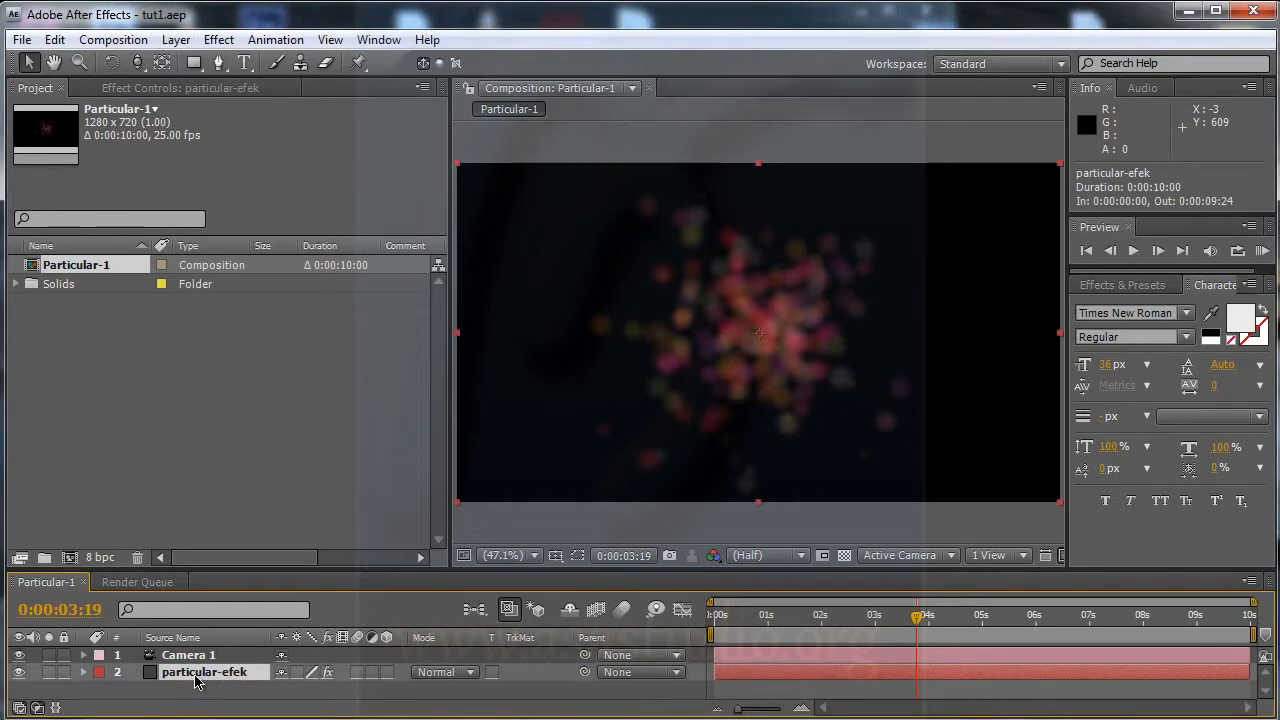
{"action": "left_click", "coordinate": [205, 89]}
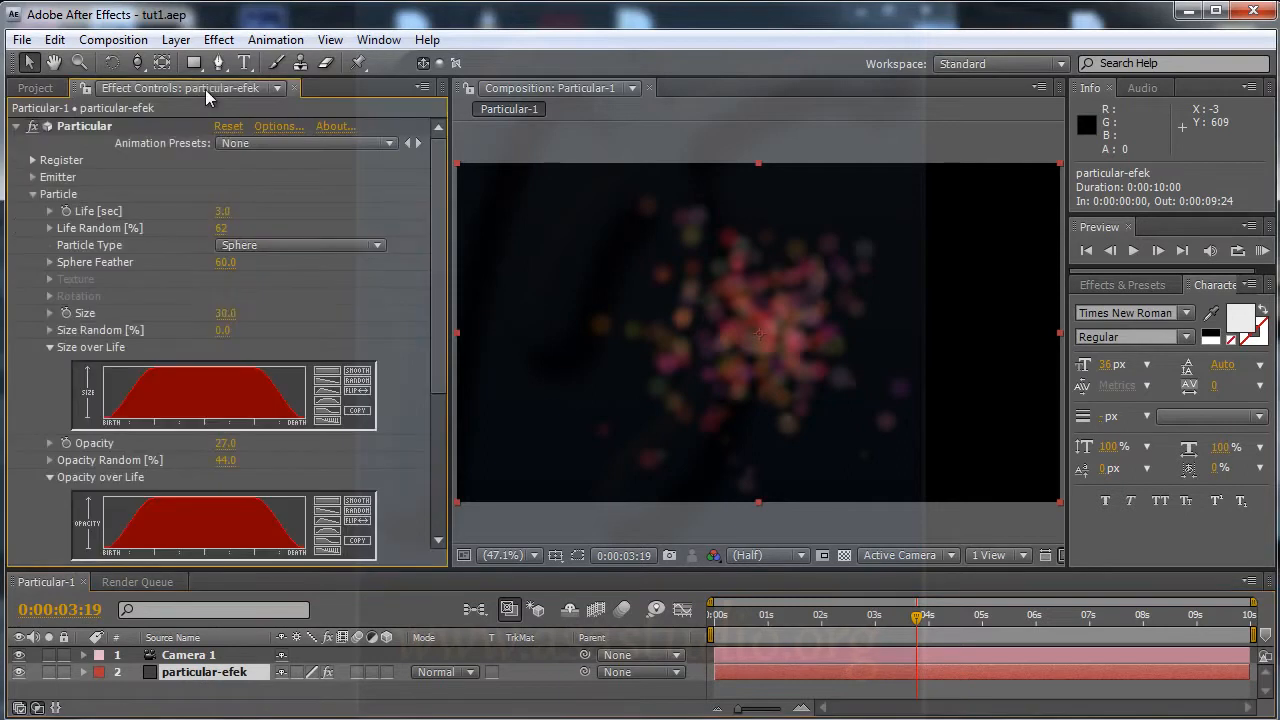
- Collapse the Particle settings of the Particular effect and turn Shading on in its Shading settings
{"action": "left_click", "coordinate": [34, 196]}
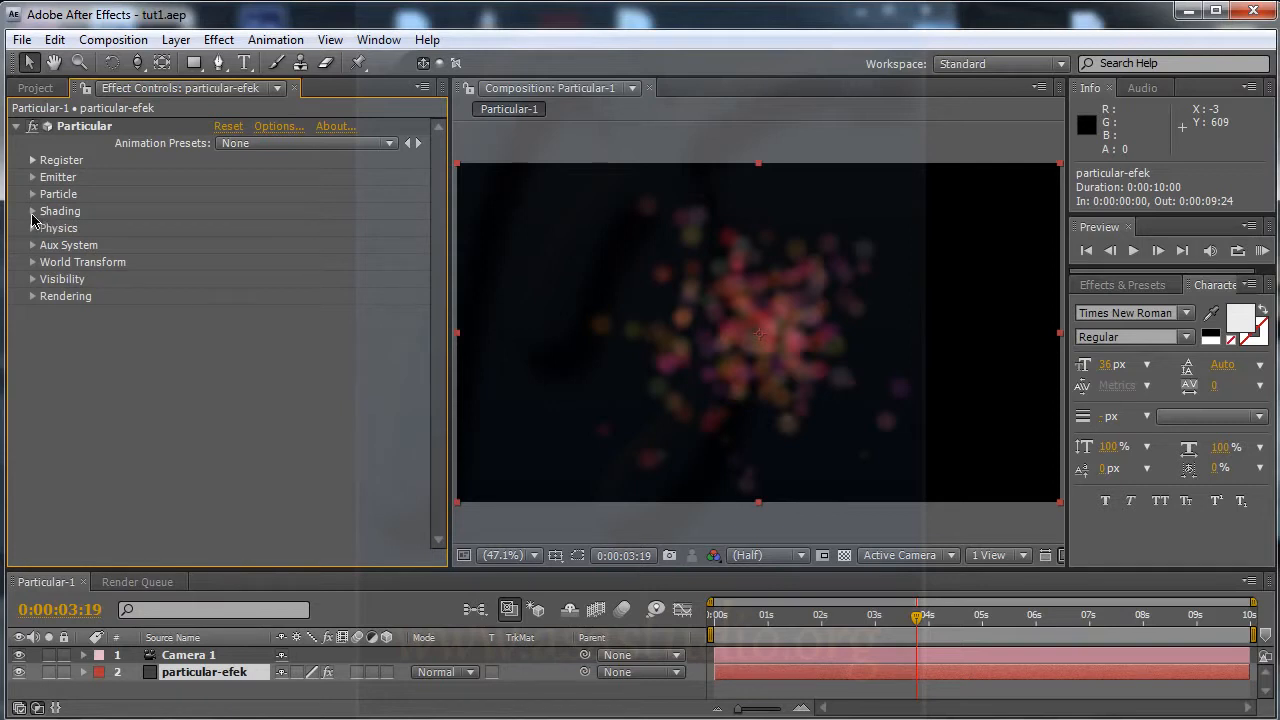
{"action": "left_click", "coordinate": [33, 211]}
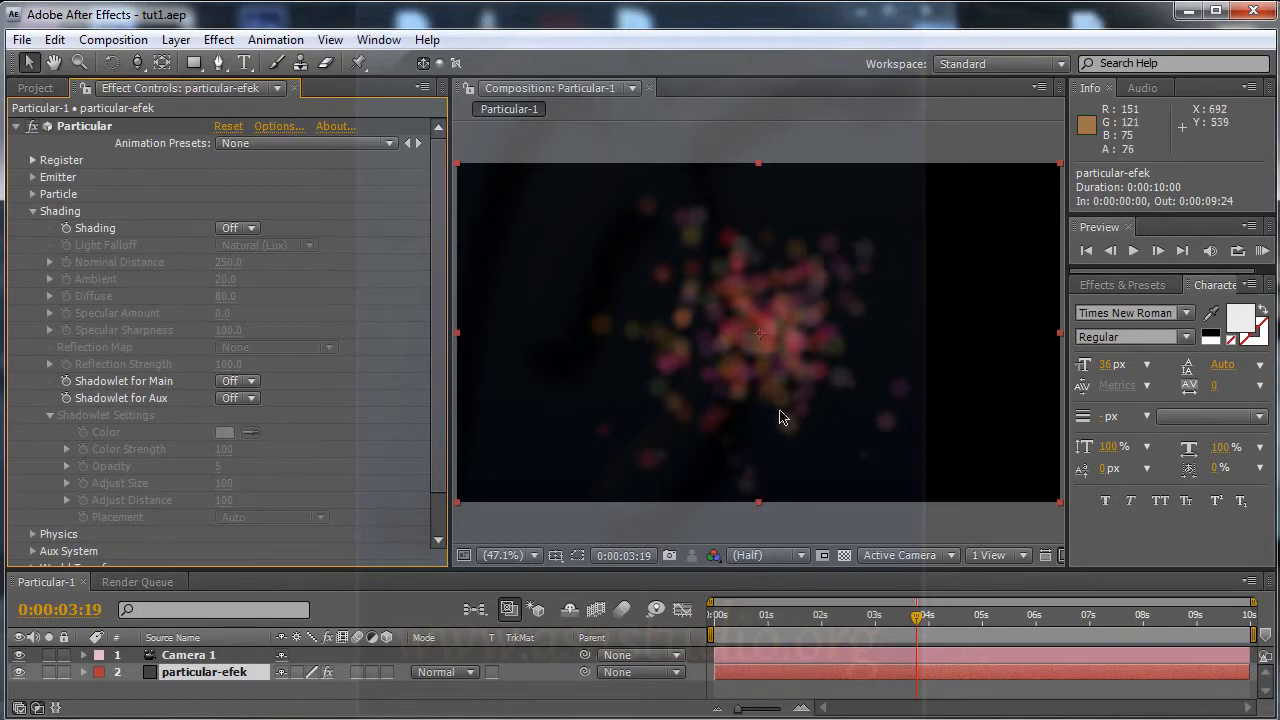
{"action": "left_click", "coordinate": [252, 232]}
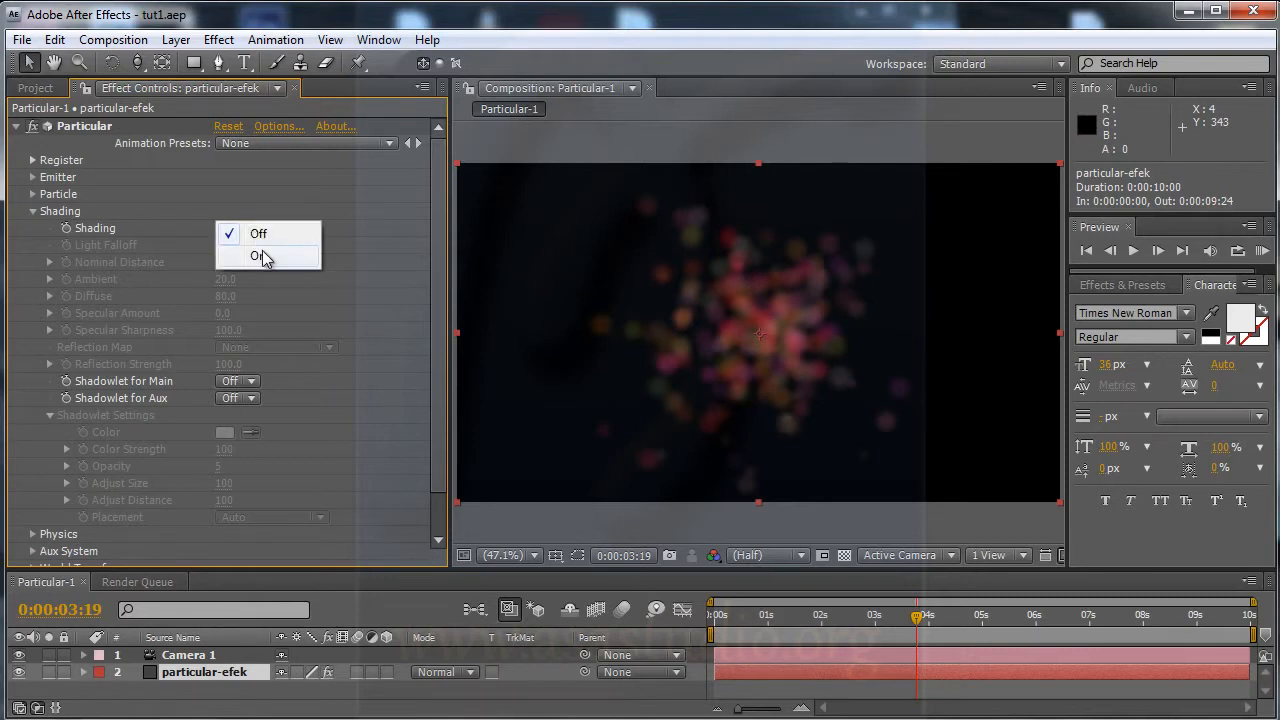
{"action": "left_click", "coordinate": [263, 257]}
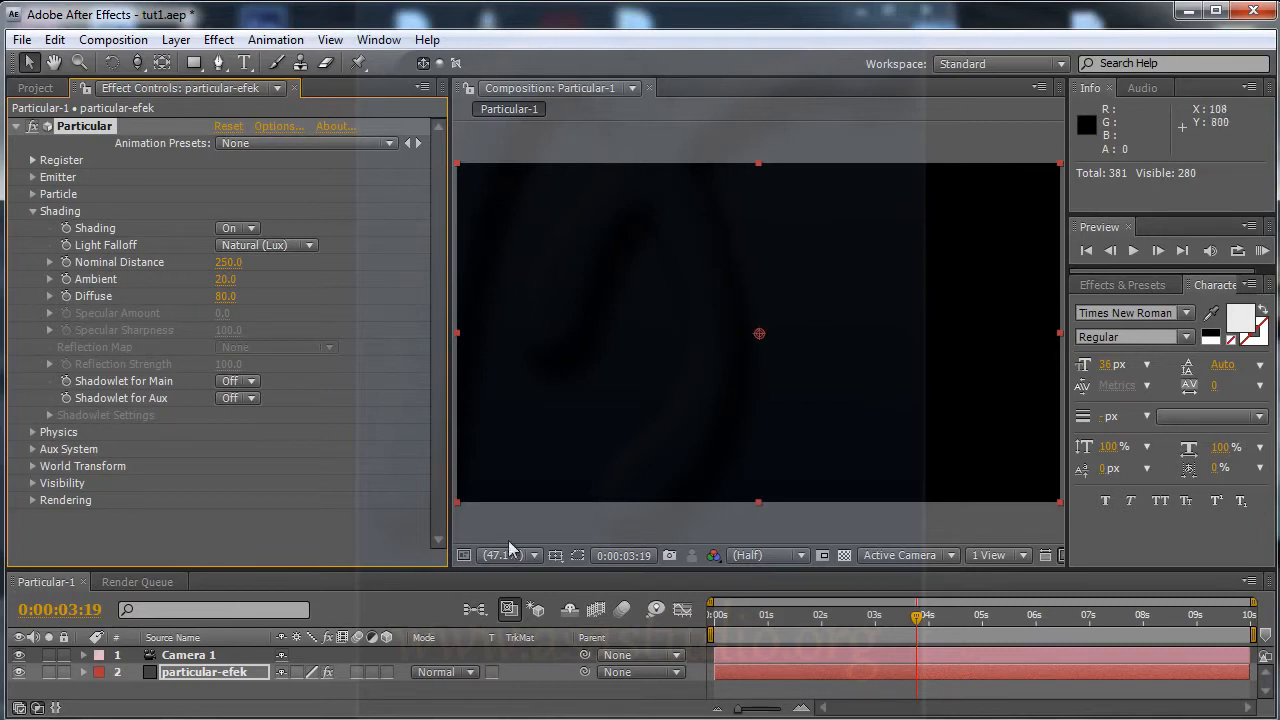
- Enlarge the timeline area and add a new light layer of type Point to the composition
{"action": "left_click_drag", "start_coordinate": [456, 568], "coordinate": [456, 522]}
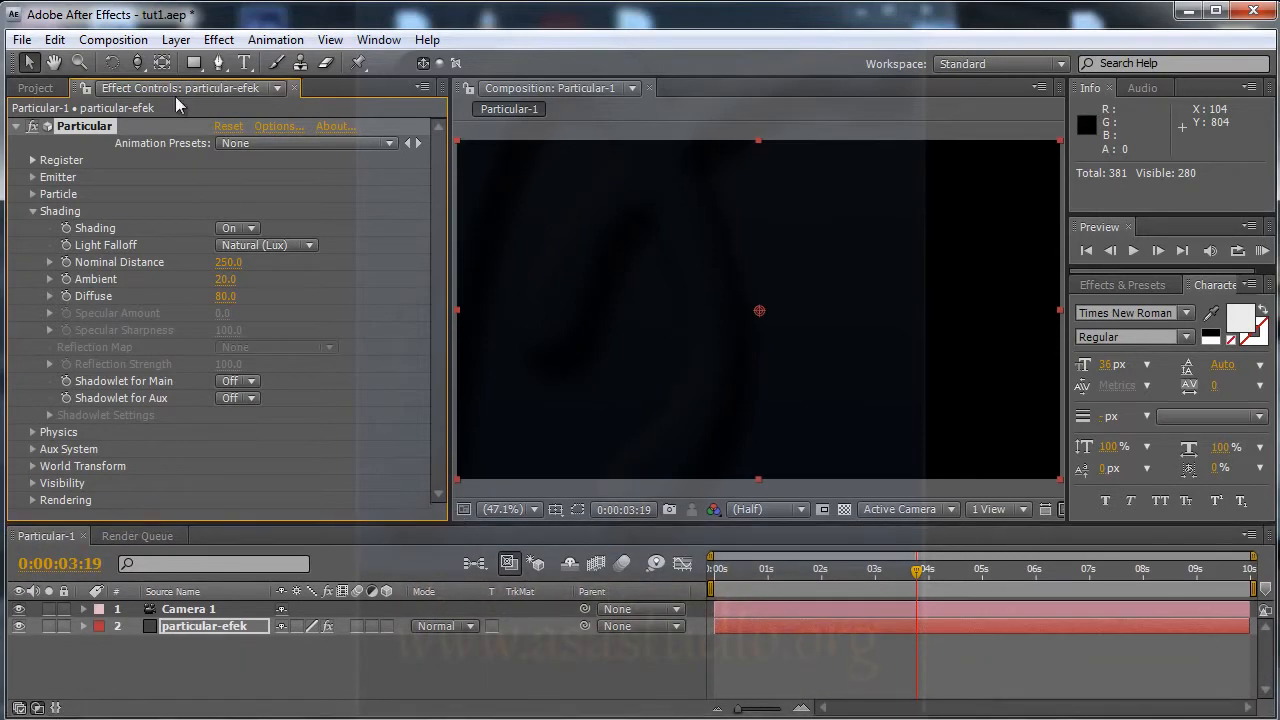
{"action": "left_click", "coordinate": [176, 40]}
{"action": "mouse_move", "coordinate": [196, 66]}
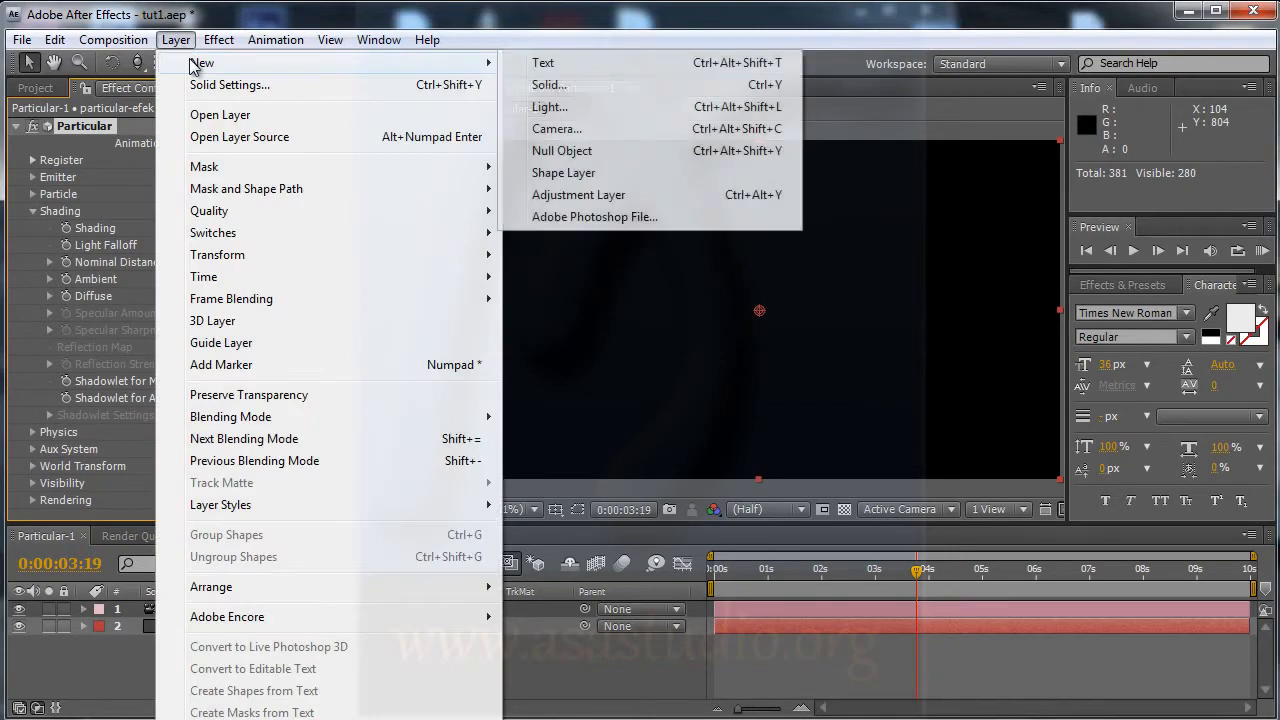
{"action": "left_click", "coordinate": [595, 113]}
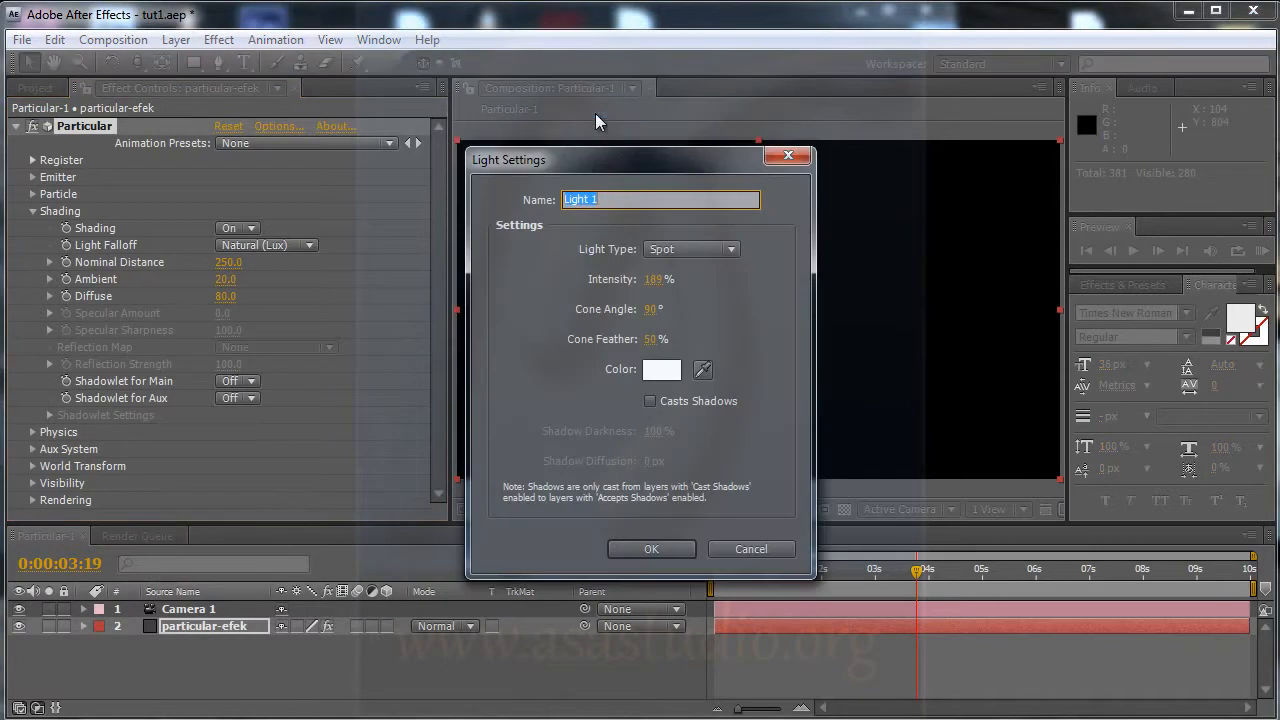
{"action": "left_click", "coordinate": [682, 247]}
{"action": "left_click", "coordinate": [686, 318]}
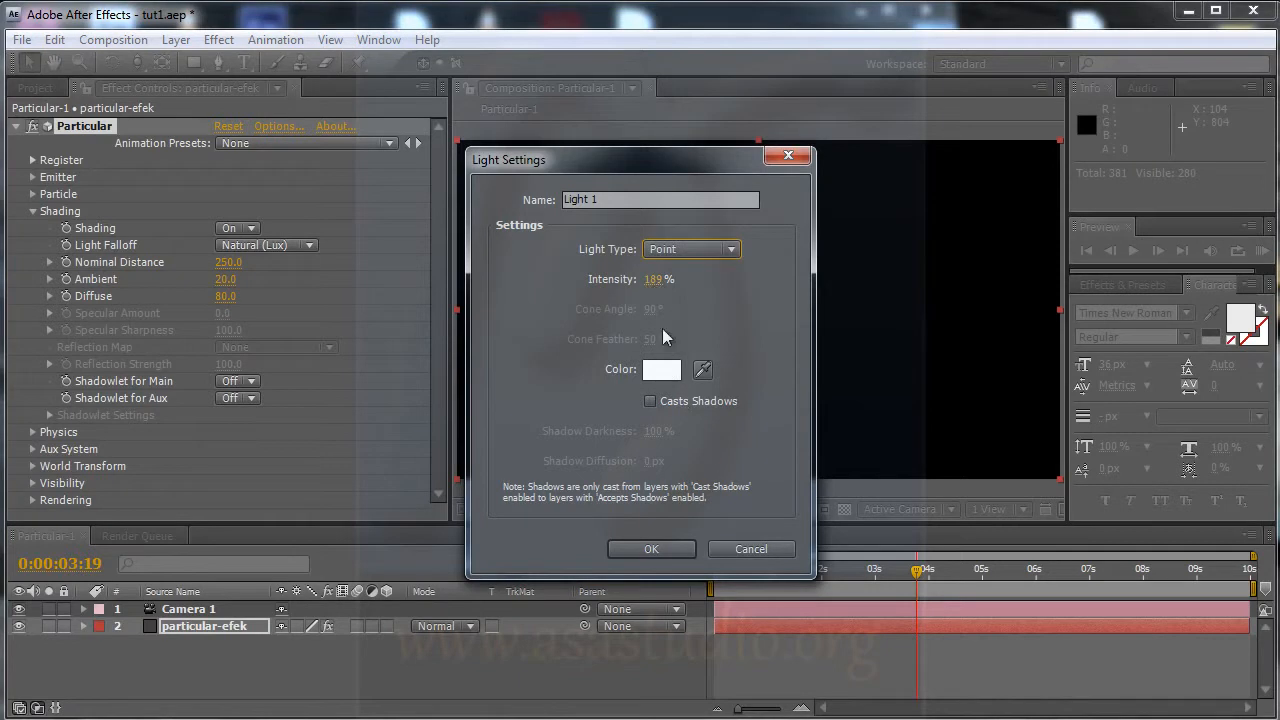
{"action": "left_click", "coordinate": [648, 551]}
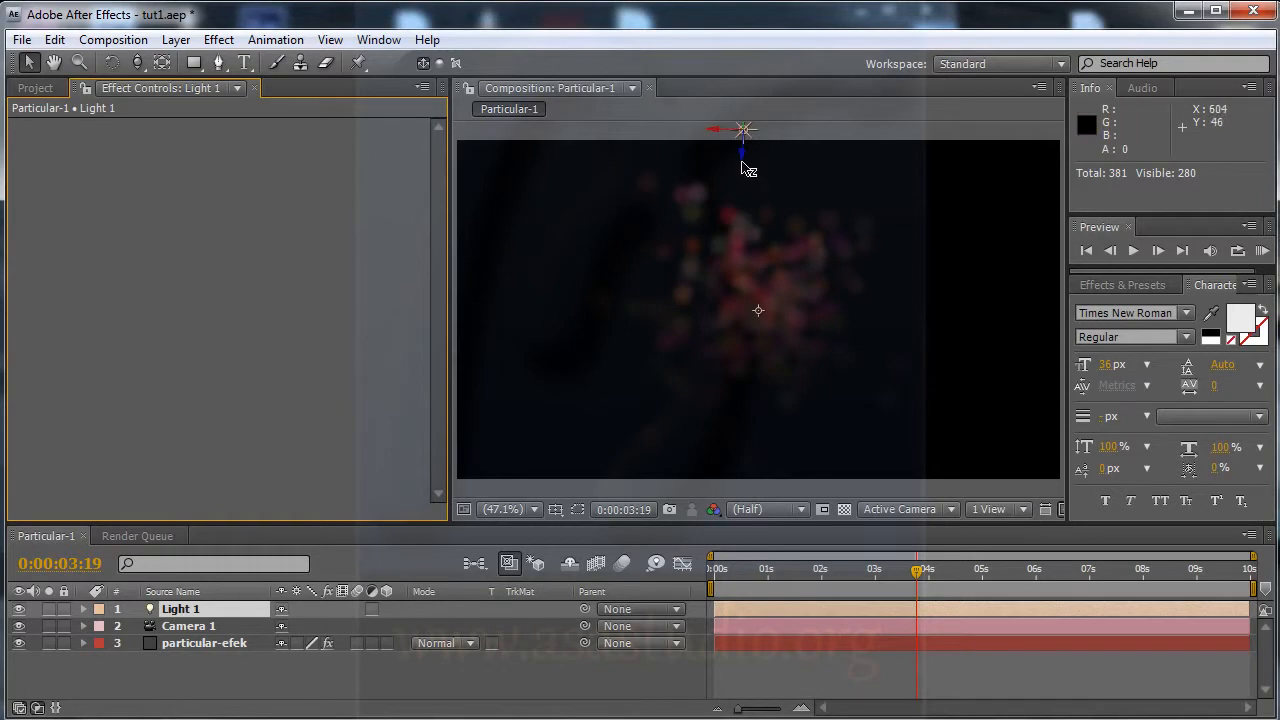
- Move the point light closer to the particles and bring the camera nearer so the particles fill the frame
{"action": "left_click_drag", "start_coordinate": [741, 157], "coordinate": [757, 257]}
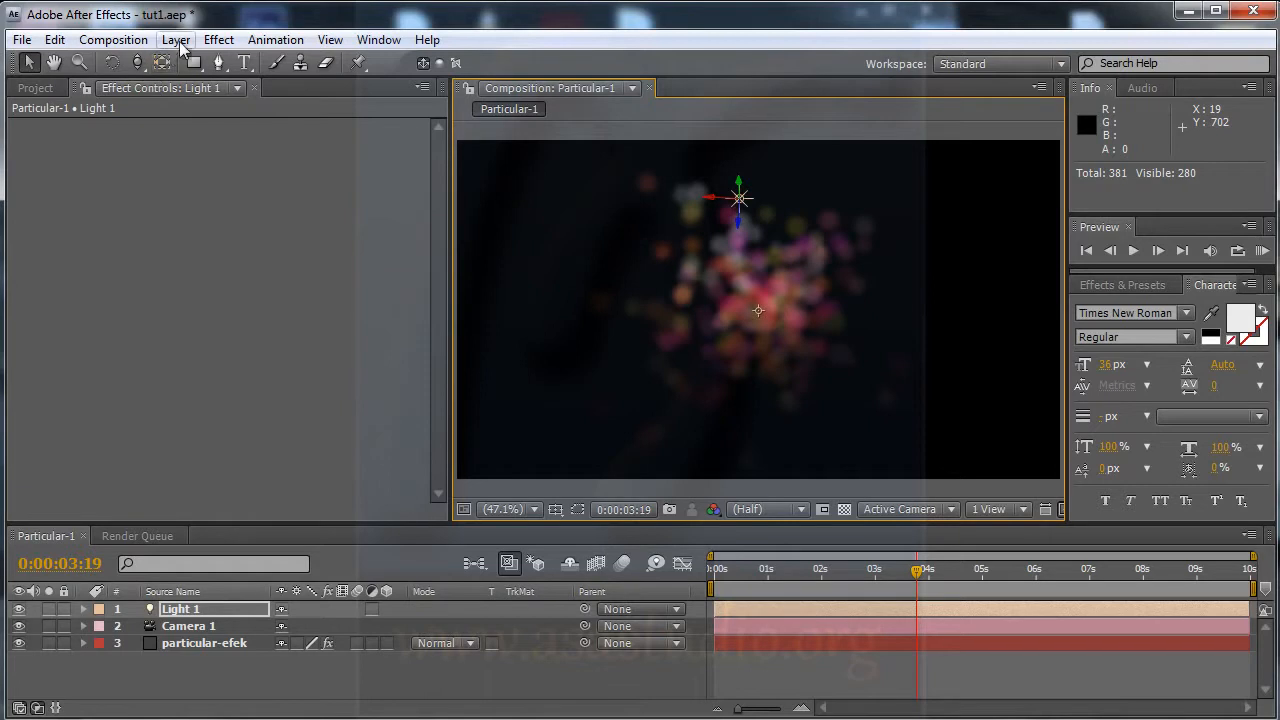
{"action": "left_click_drag", "start_coordinate": [140, 72], "coordinate": [246, 134]}
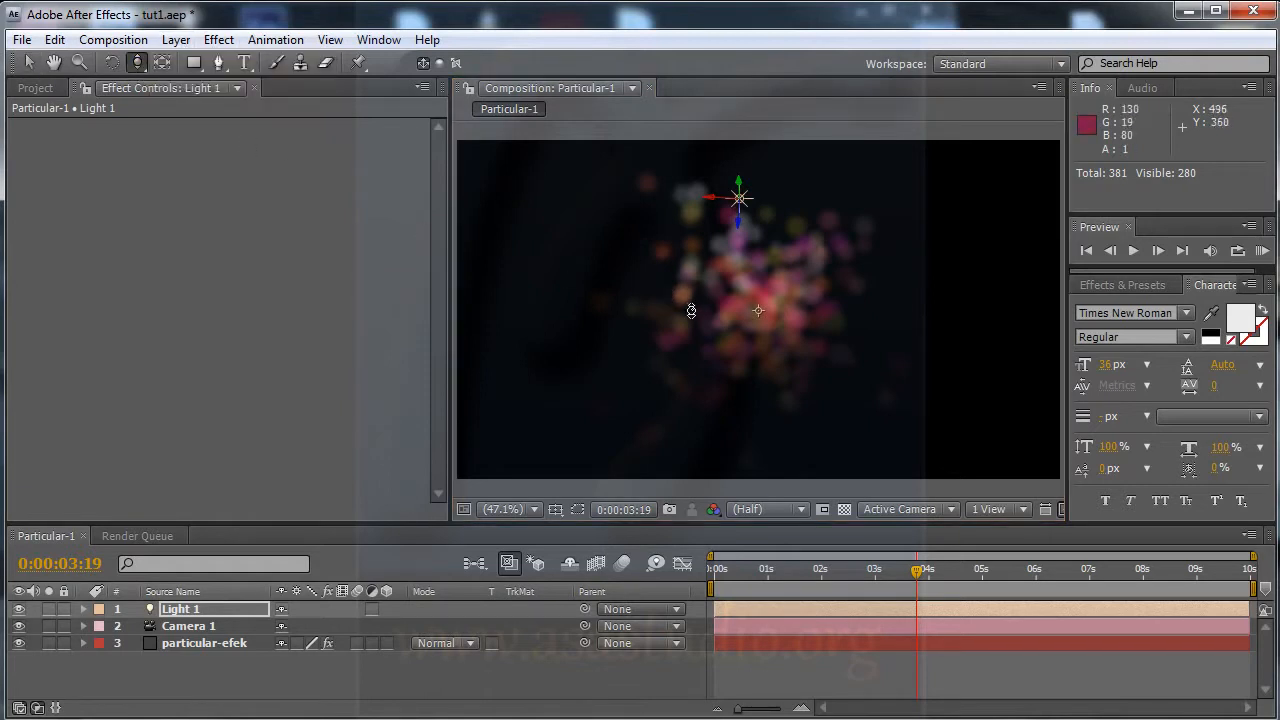
{"action": "left_click_drag", "start_coordinate": [691, 309], "coordinate": [681, 62]}
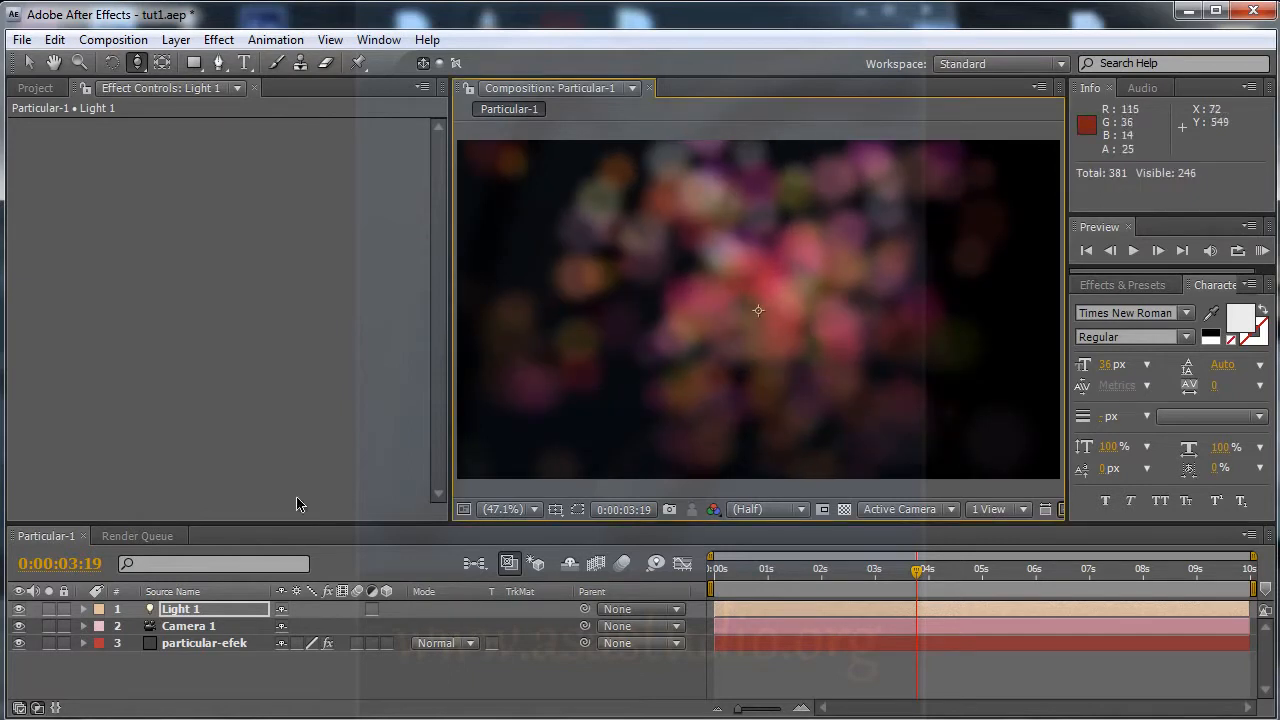
- Select the particular-efek layer and switch Shading off and back on to compare the effect of the light
{"action": "left_click", "coordinate": [216, 643]}
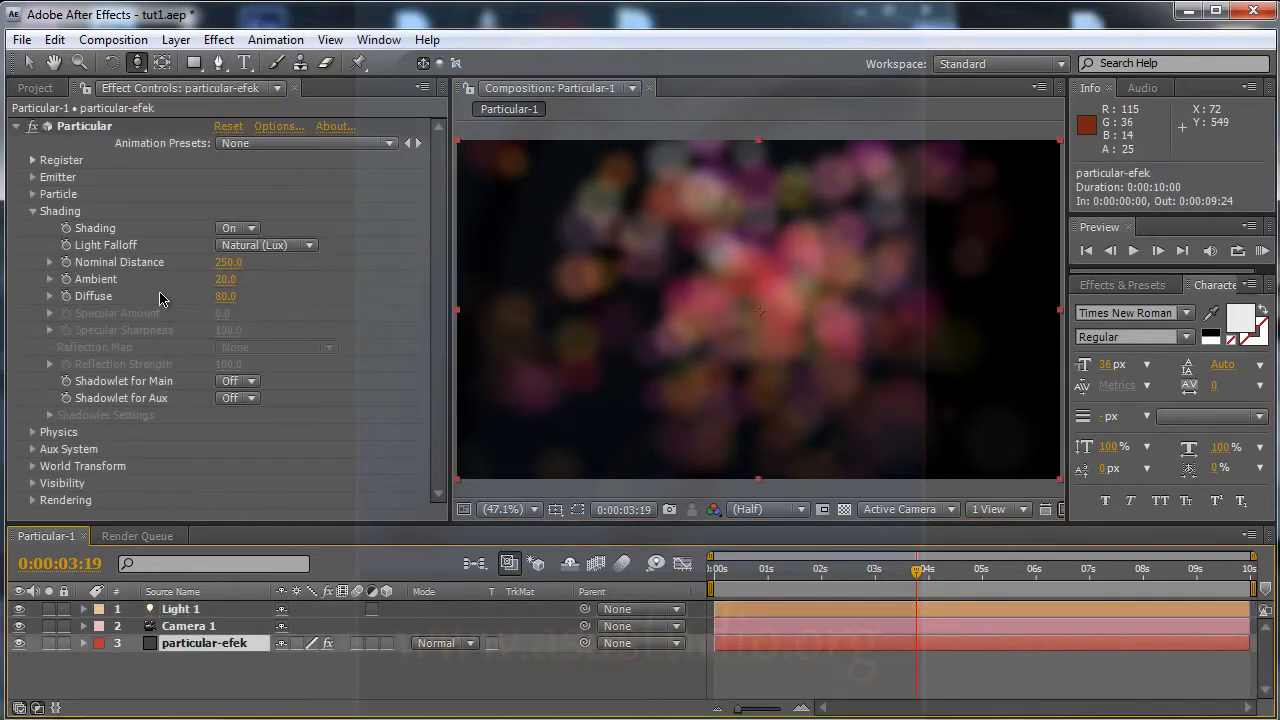
{"action": "left_click", "coordinate": [238, 228]}
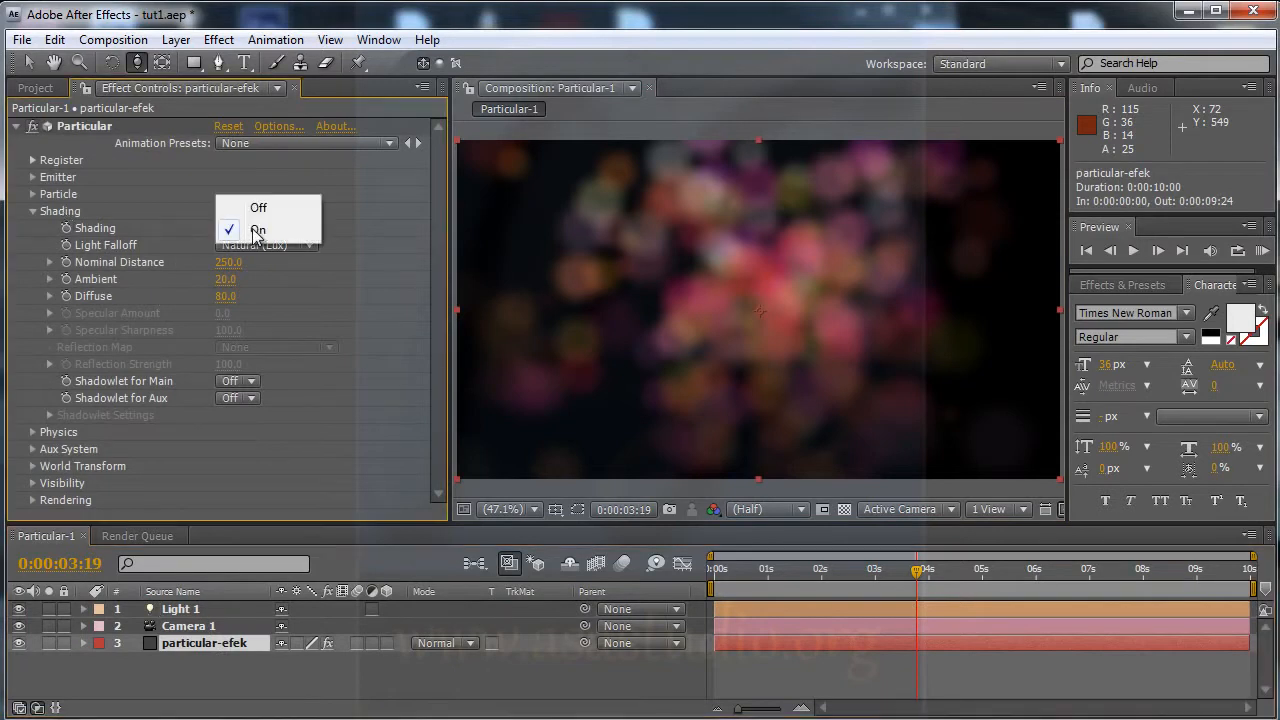
{"action": "left_click", "coordinate": [275, 207]}
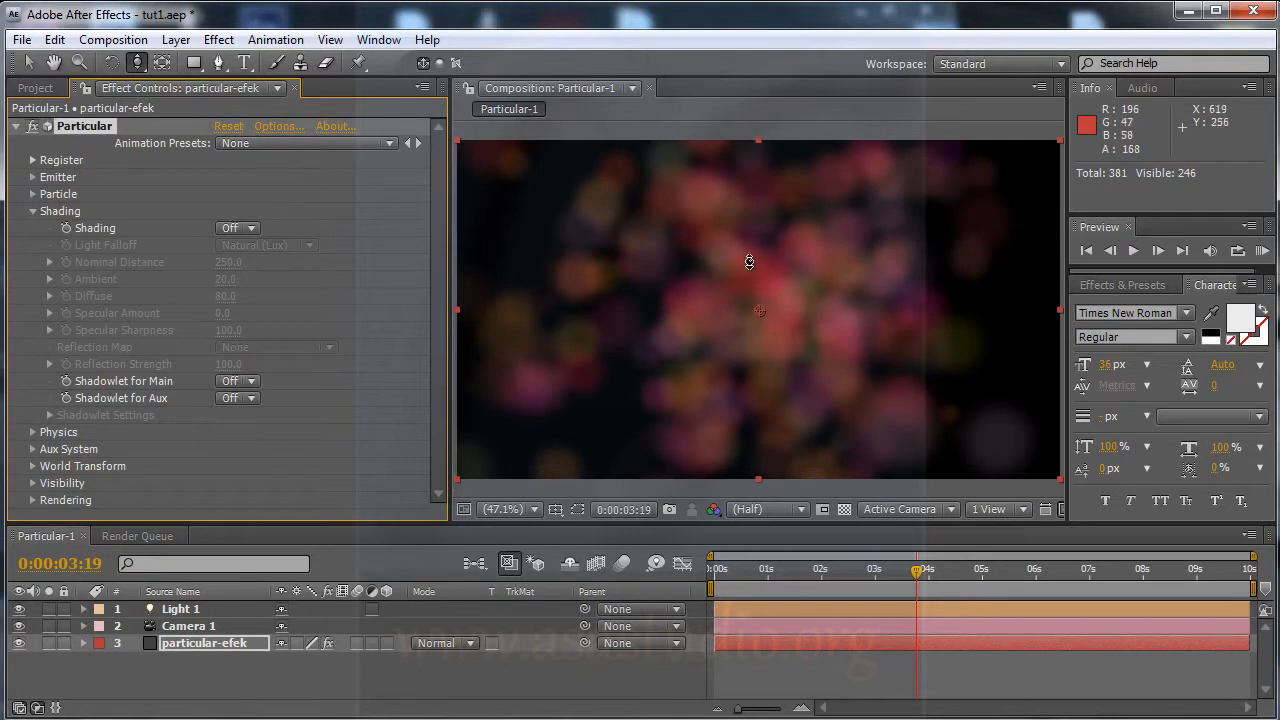
{"action": "left_click", "coordinate": [254, 231]}
{"action": "left_click", "coordinate": [258, 256]}
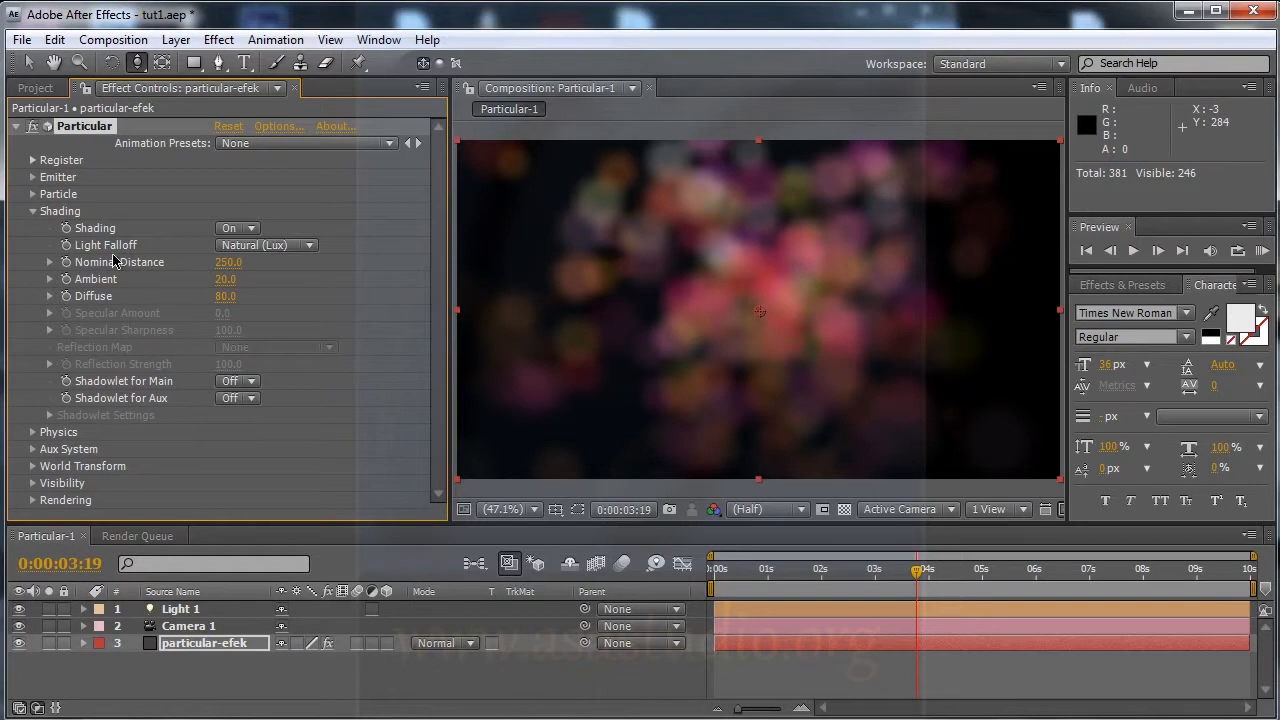
- Compare Light Falloff None (AE) with Natural (Lux), keep Natural (Lux), and set Nominal Distance to 330
{"action": "left_click", "coordinate": [290, 247]}
{"action": "left_click", "coordinate": [293, 226]}
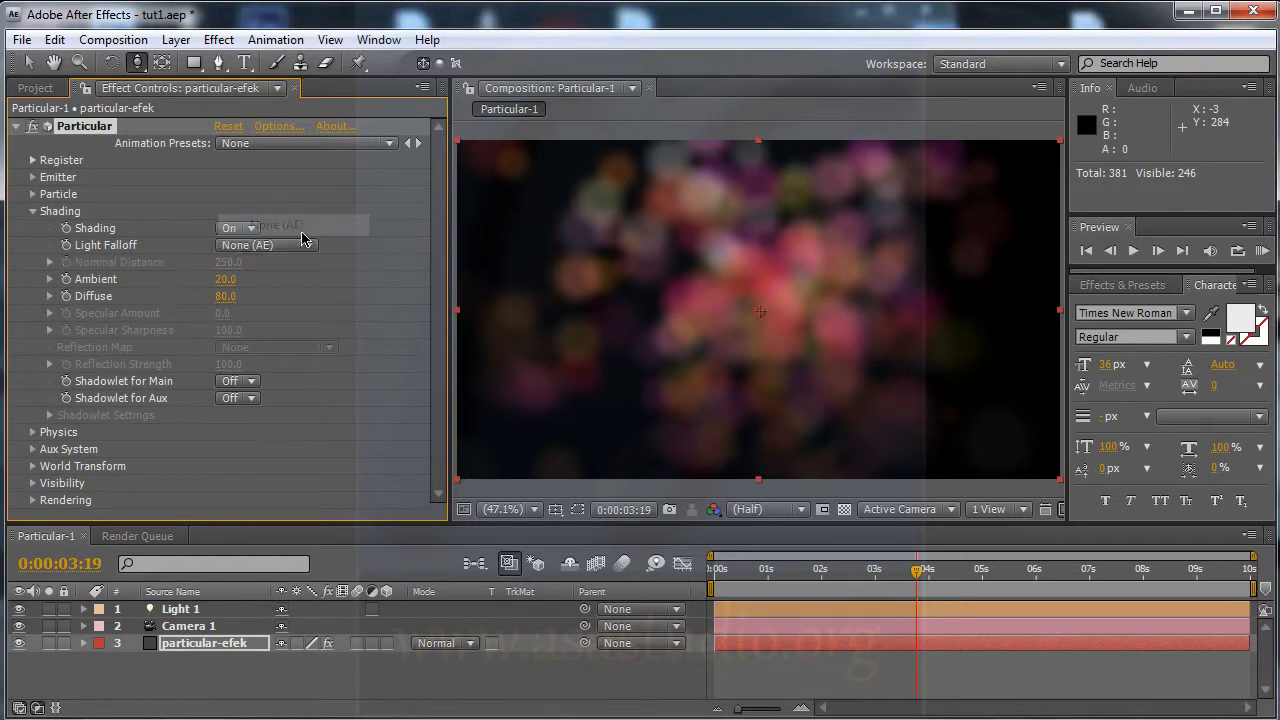
{"action": "left_click", "coordinate": [302, 245]}
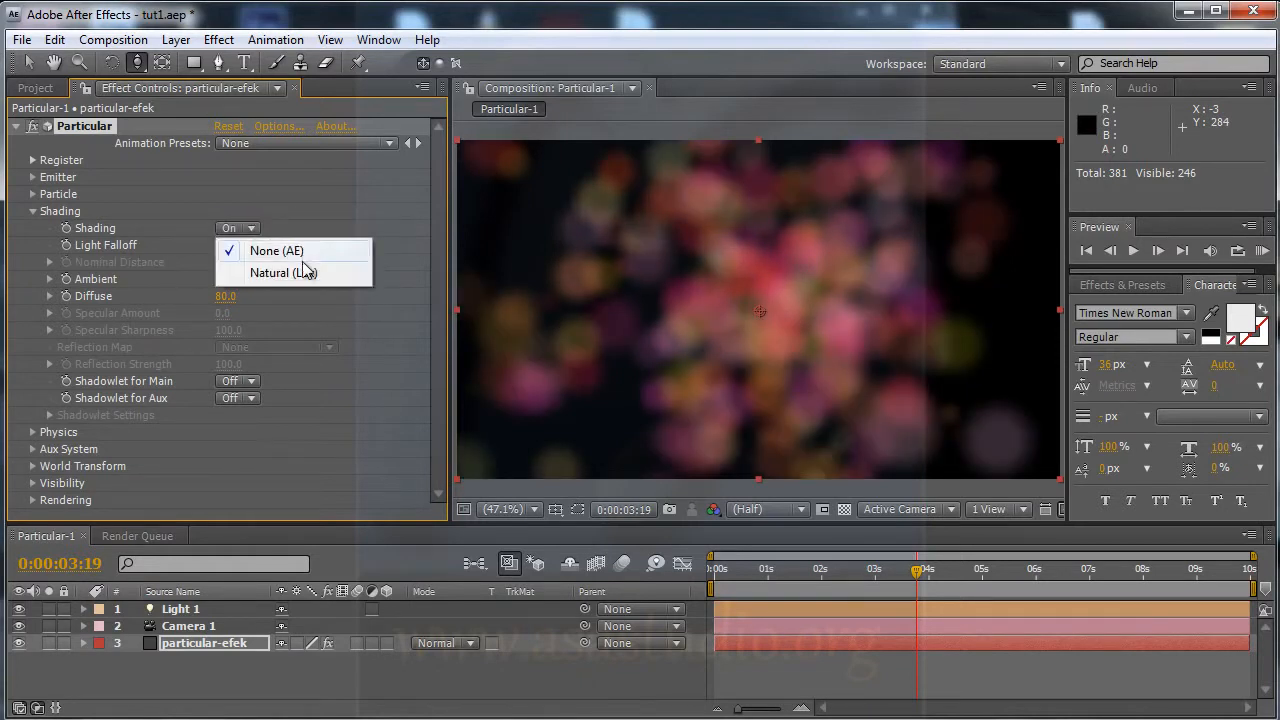
{"action": "left_click", "coordinate": [302, 276]}
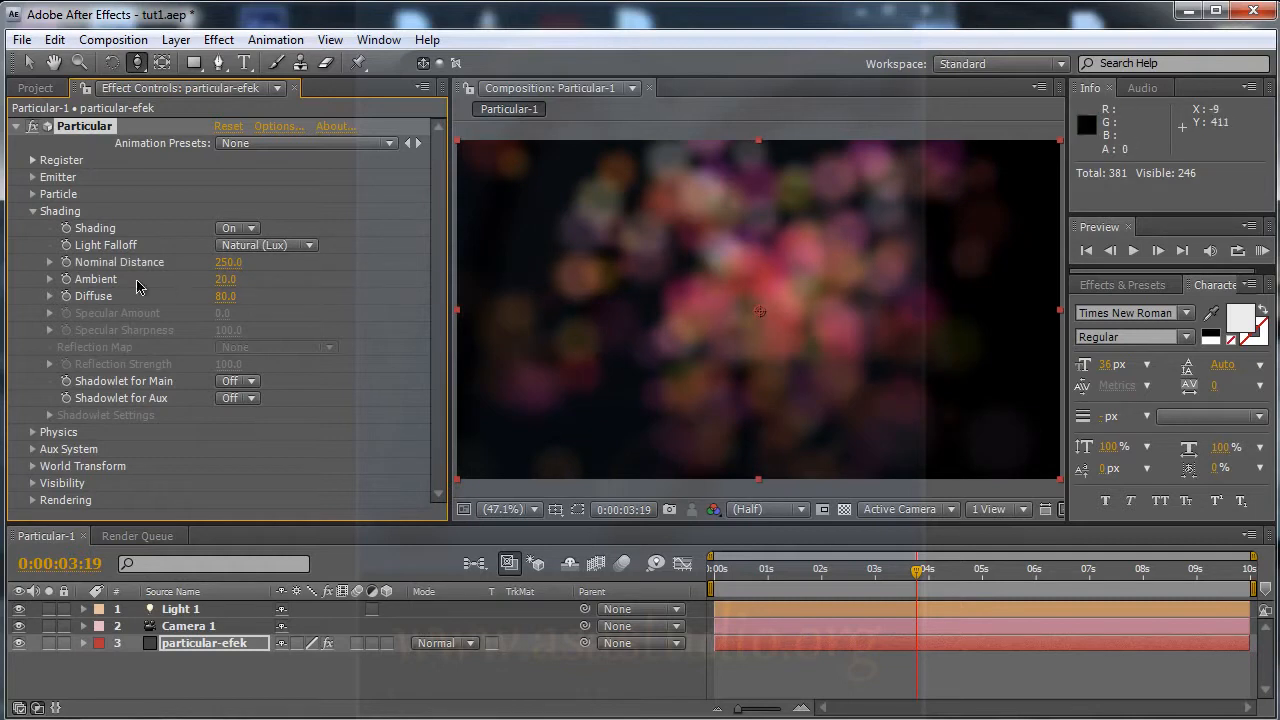
{"action": "mouse_move", "coordinate": [225, 270]}
{"action": "left_mouse_down"}
{"action": "mouse_move", "coordinate": [300, 266]}
{"action": "mouse_move", "coordinate": [201, 272]}
{"action": "mouse_move", "coordinate": [252, 280]}
{"action": "mouse_move", "coordinate": [234, 281]}
{"action": "left_mouse_up"}
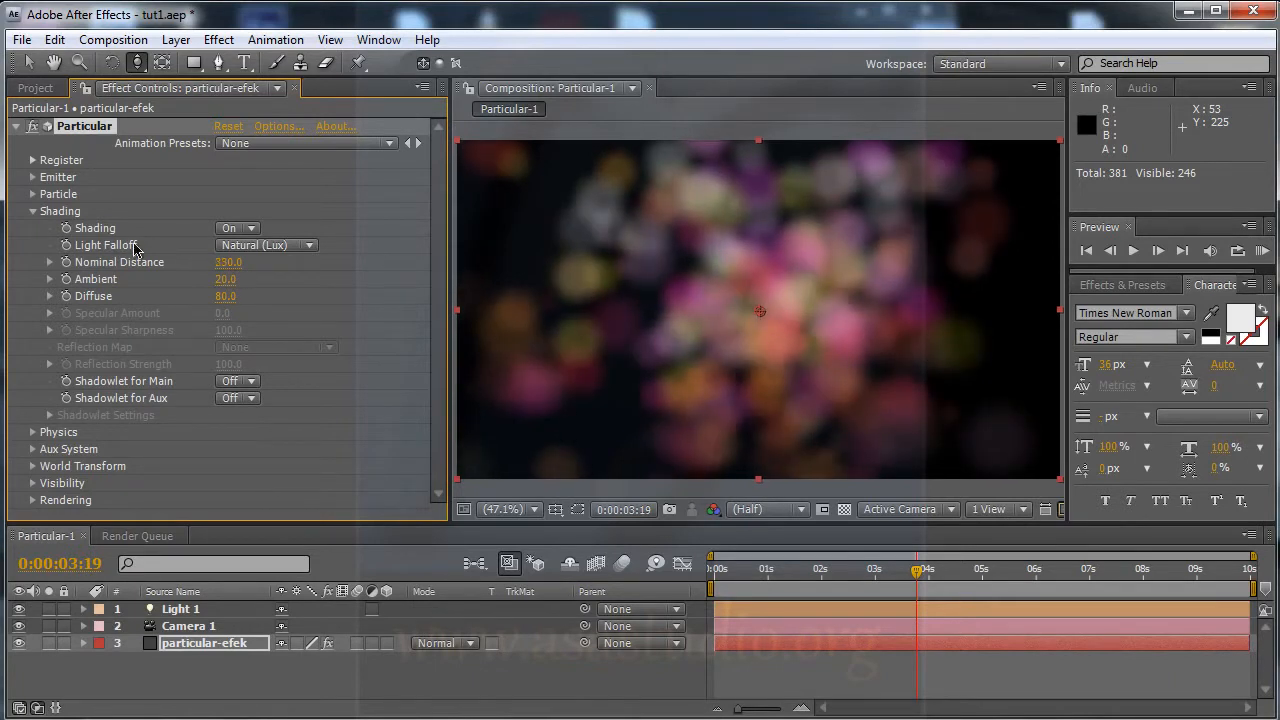
- Set the particles' Sphere Feather to 0 in the Particle settings
{"action": "left_click", "coordinate": [33, 195]}
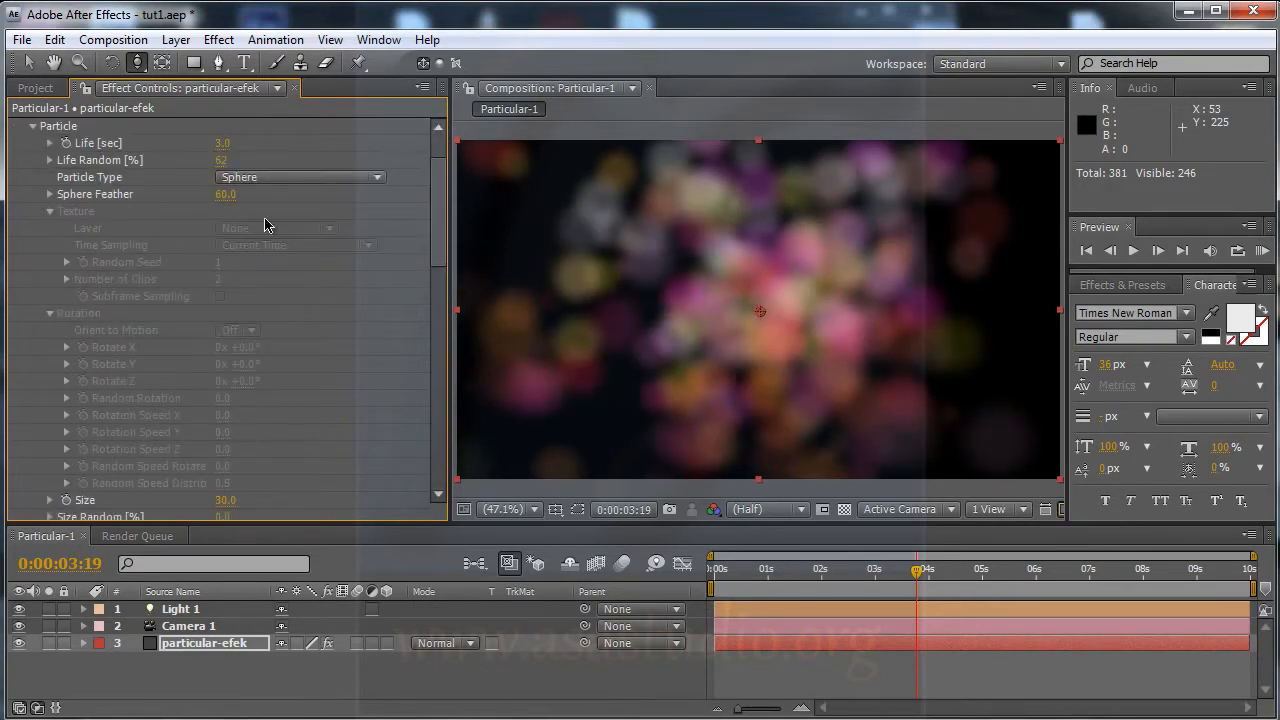
{"action": "left_click", "coordinate": [227, 195]}
{"action": "type", "text": "0"}
{"action": "key", "text": "Return"}
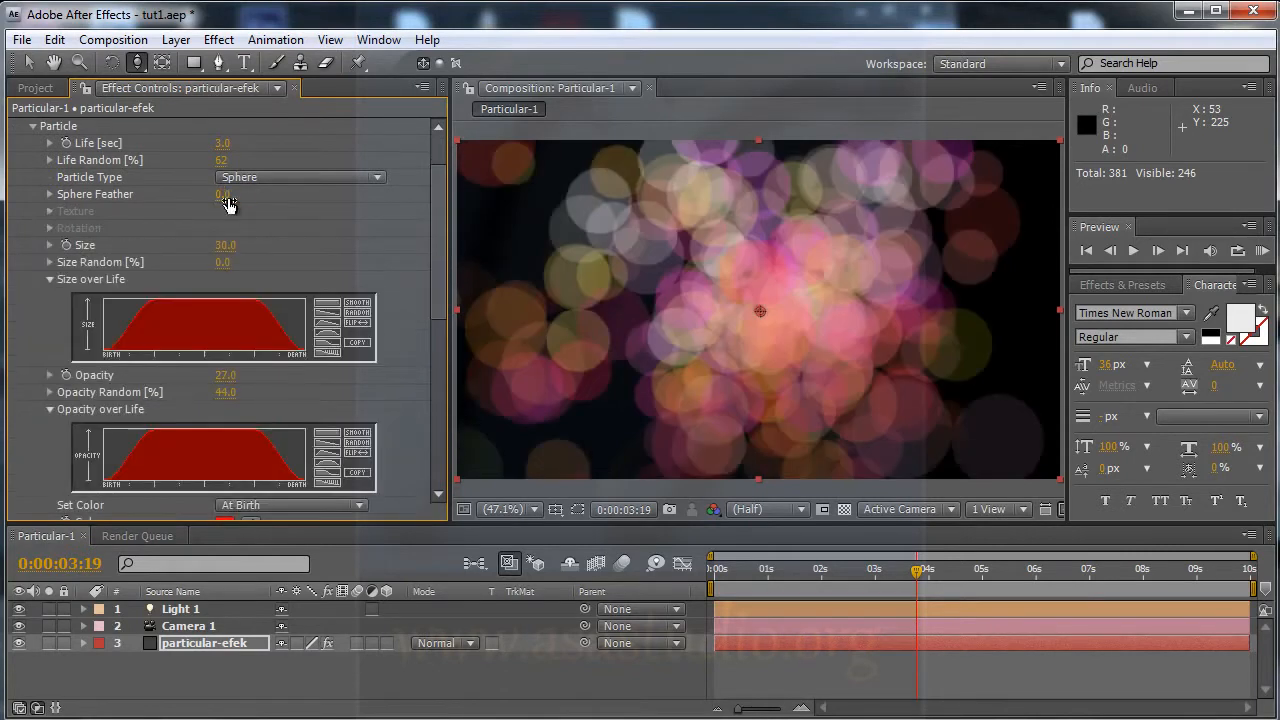
- Make Size over Life and Opacity over Life constant at full value and set the particle Opacity to 100
{"action": "left_click", "coordinate": [327, 306]}
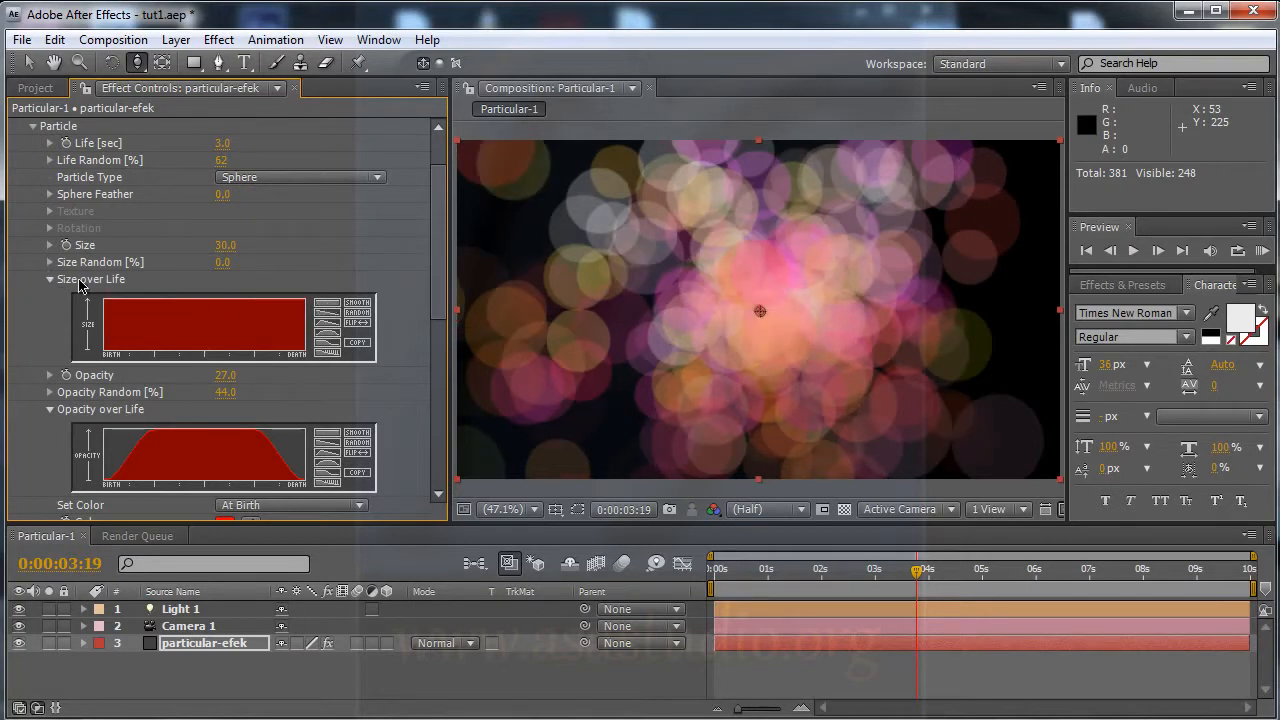
{"action": "left_click", "coordinate": [331, 441]}
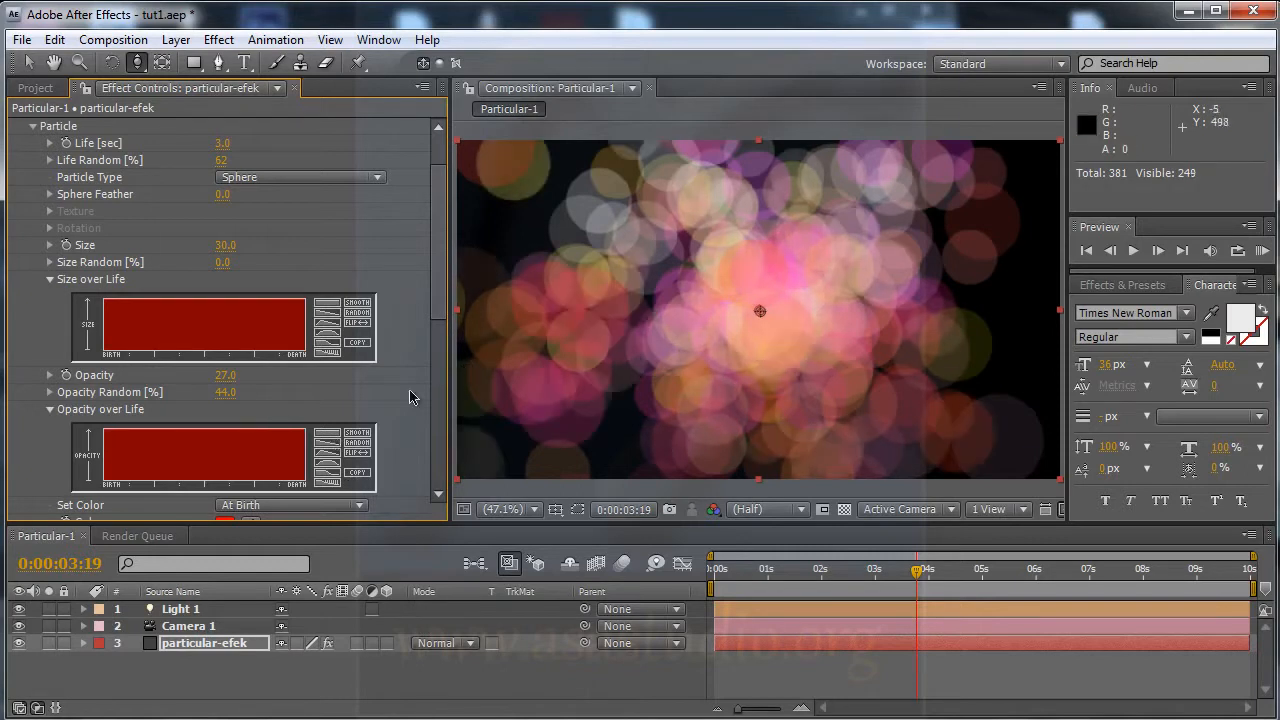
{"action": "left_click_drag", "start_coordinate": [440, 285], "coordinate": [441, 329]}
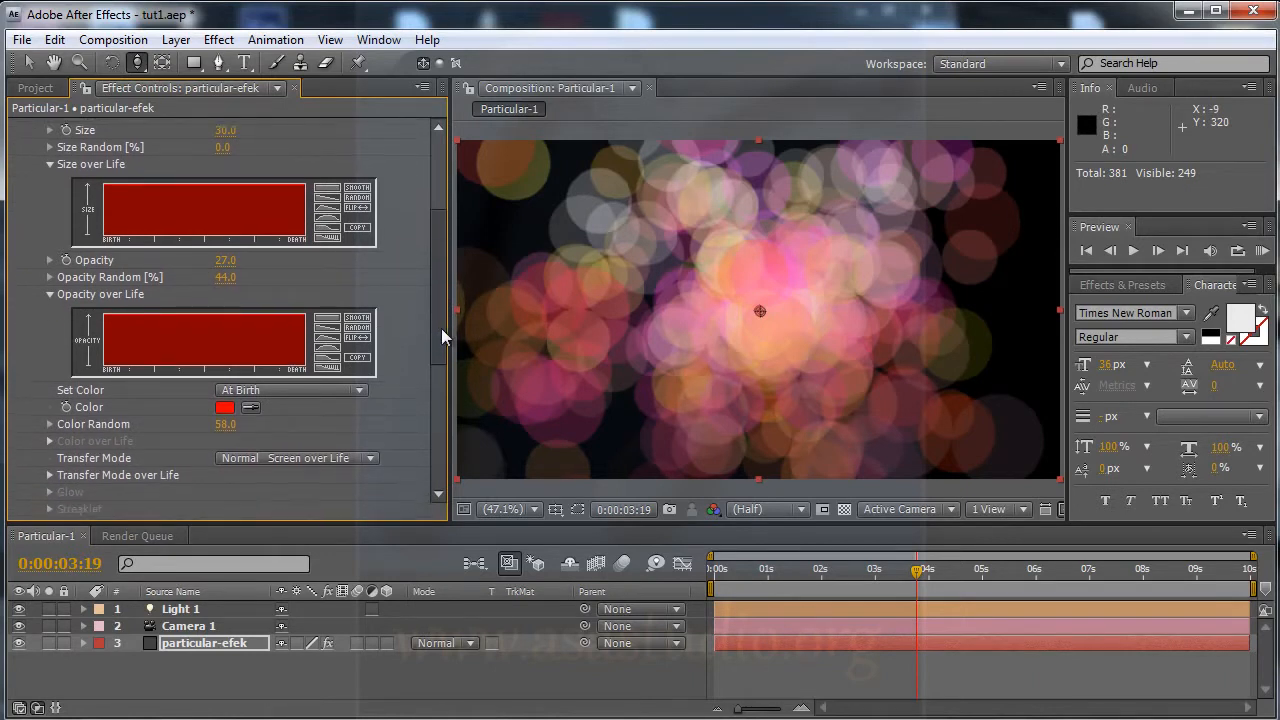
{"action": "left_click", "coordinate": [227, 258]}
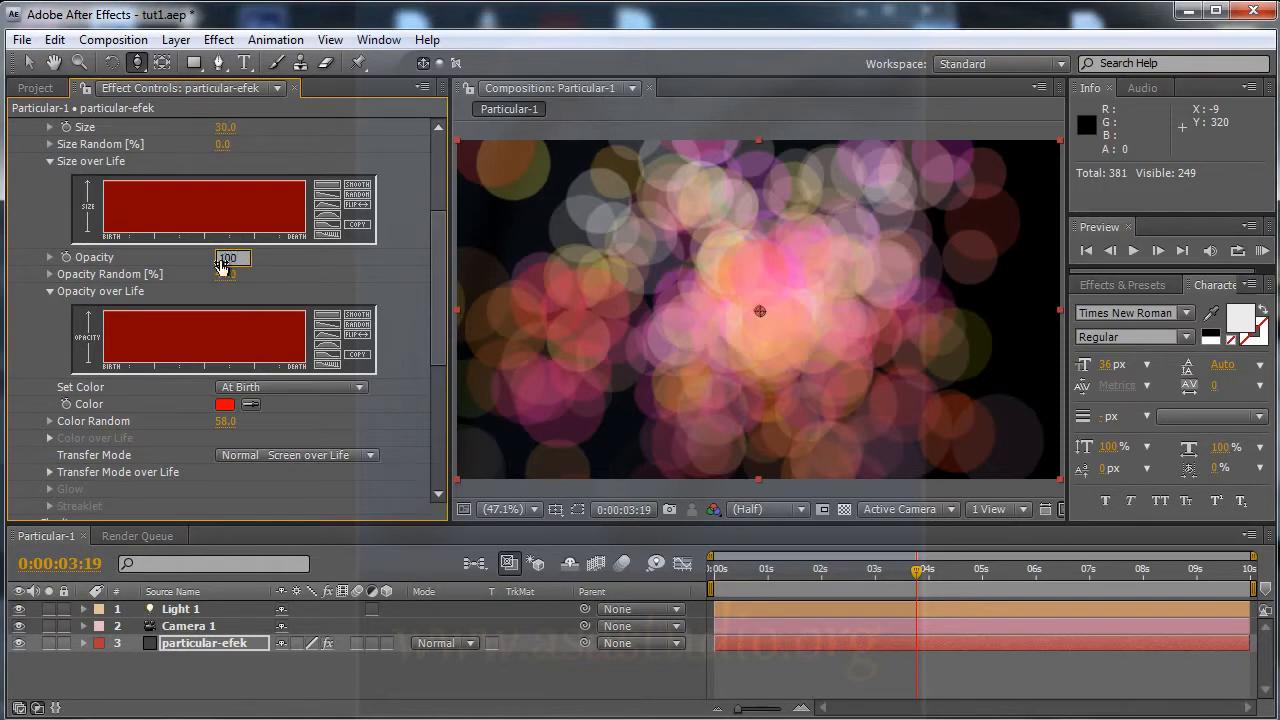
{"action": "key", "text": "Return"}
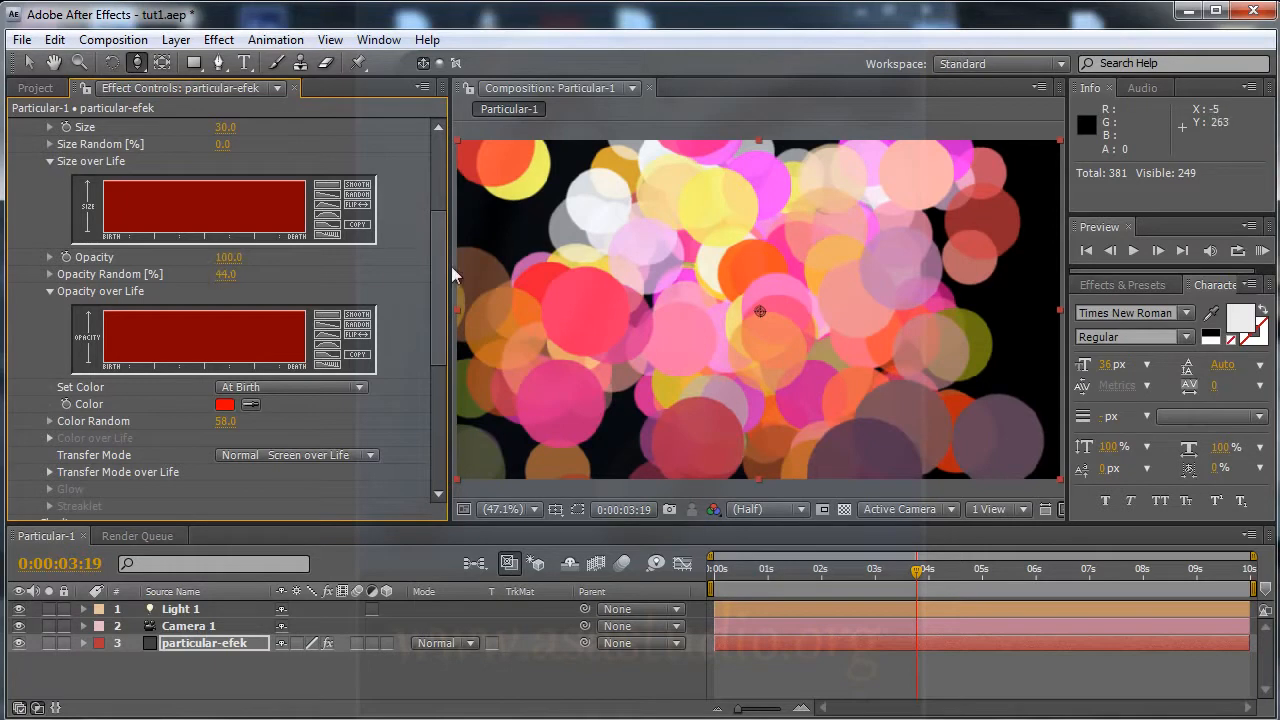
- Leave Set Color at At Birth and set the particle Transfer Mode to Normal
{"action": "mouse_move", "coordinate": [438, 283]}
{"action": "left_mouse_down"}
{"action": "mouse_move", "coordinate": [439, 261]}
{"action": "mouse_move", "coordinate": [436, 283]}
{"action": "left_mouse_up"}
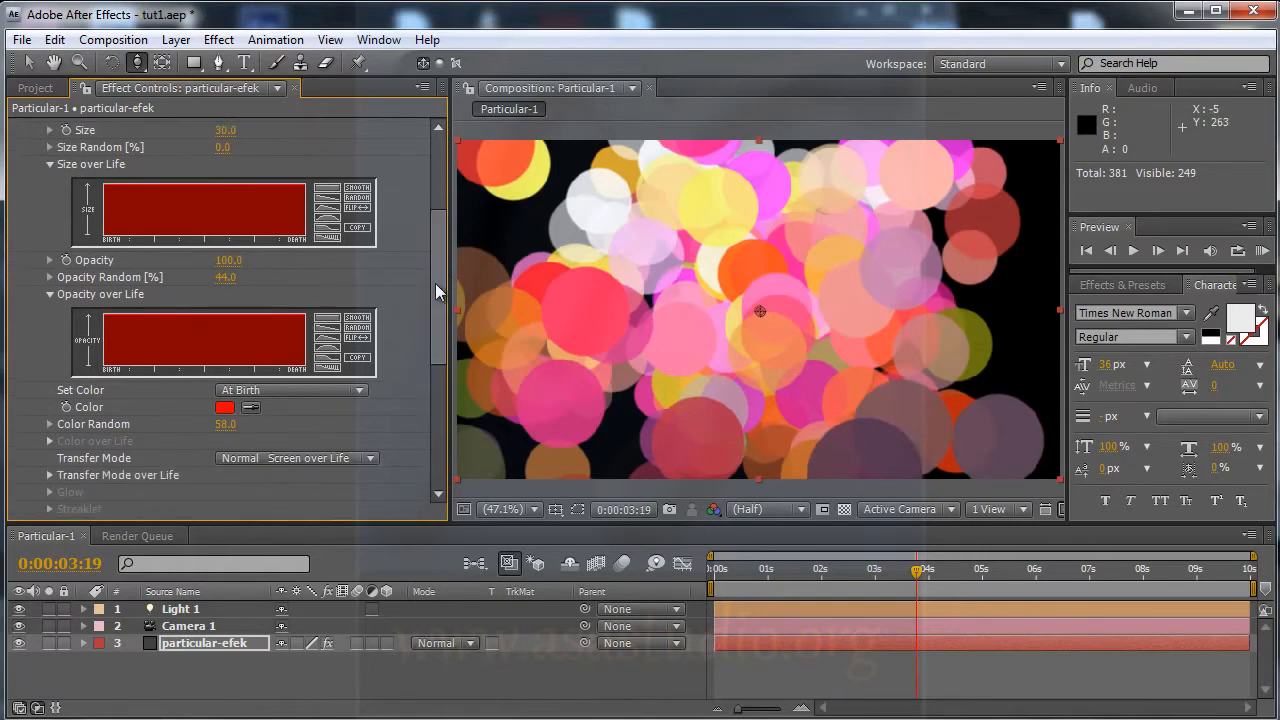
{"action": "left_click", "coordinate": [352, 393]}
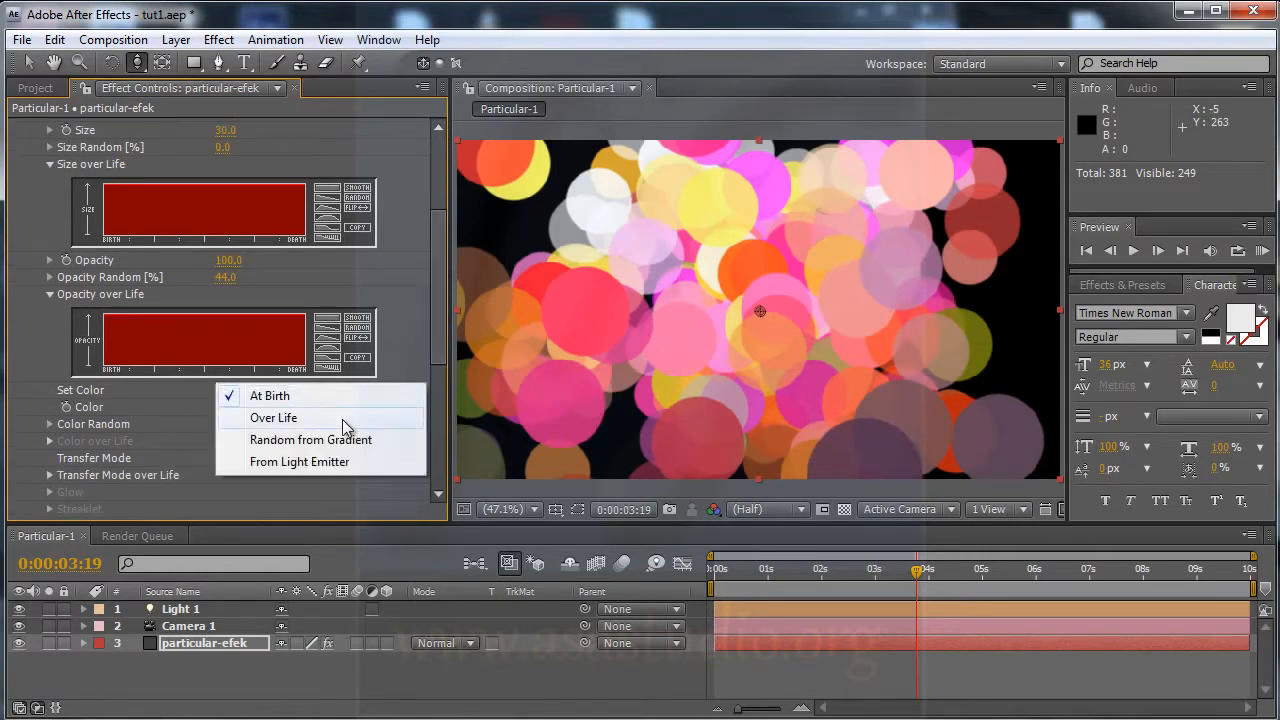
{"action": "left_click", "coordinate": [440, 348]}
{"action": "left_click_drag", "start_coordinate": [440, 348], "coordinate": [441, 376]}
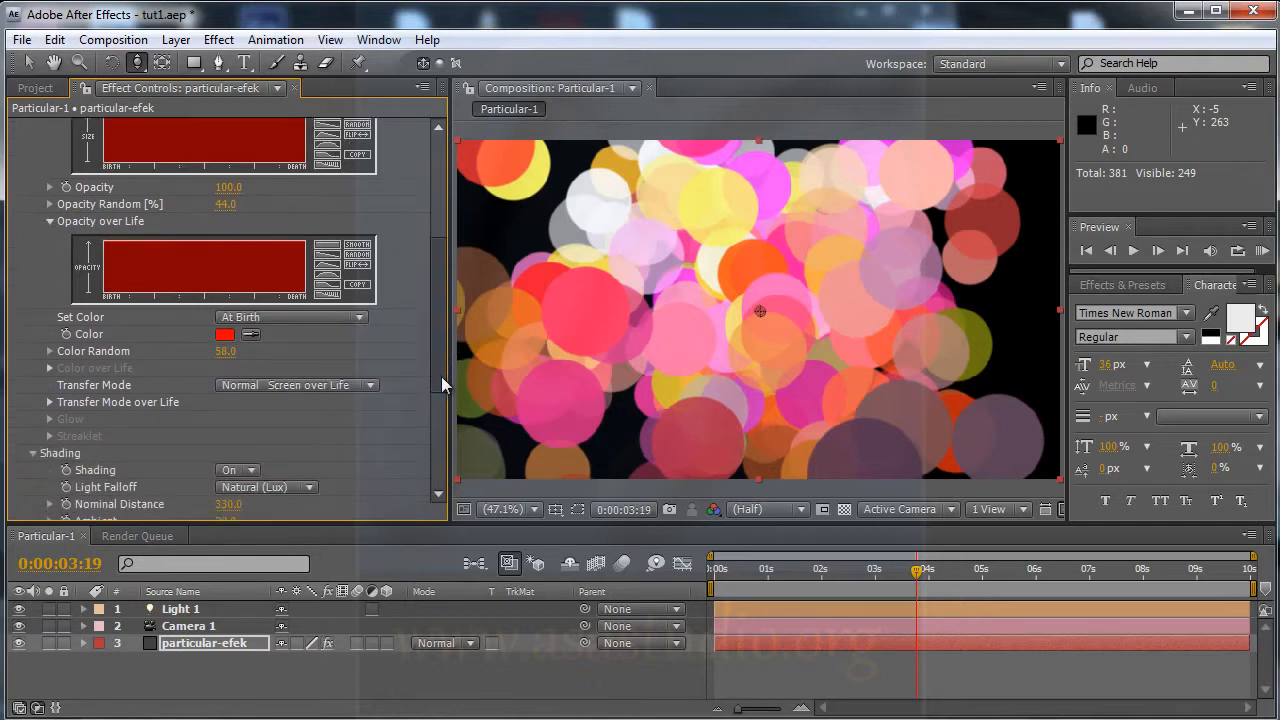
{"action": "left_click", "coordinate": [330, 384]}
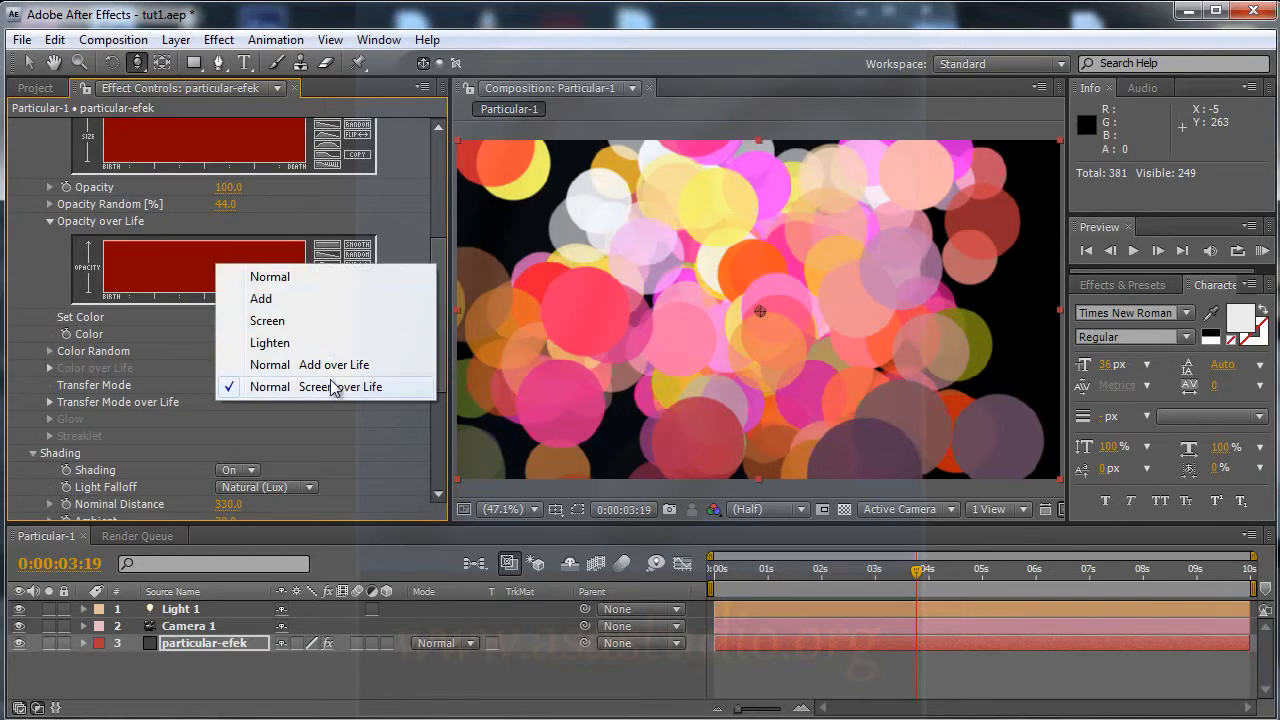
{"action": "left_click", "coordinate": [330, 277]}
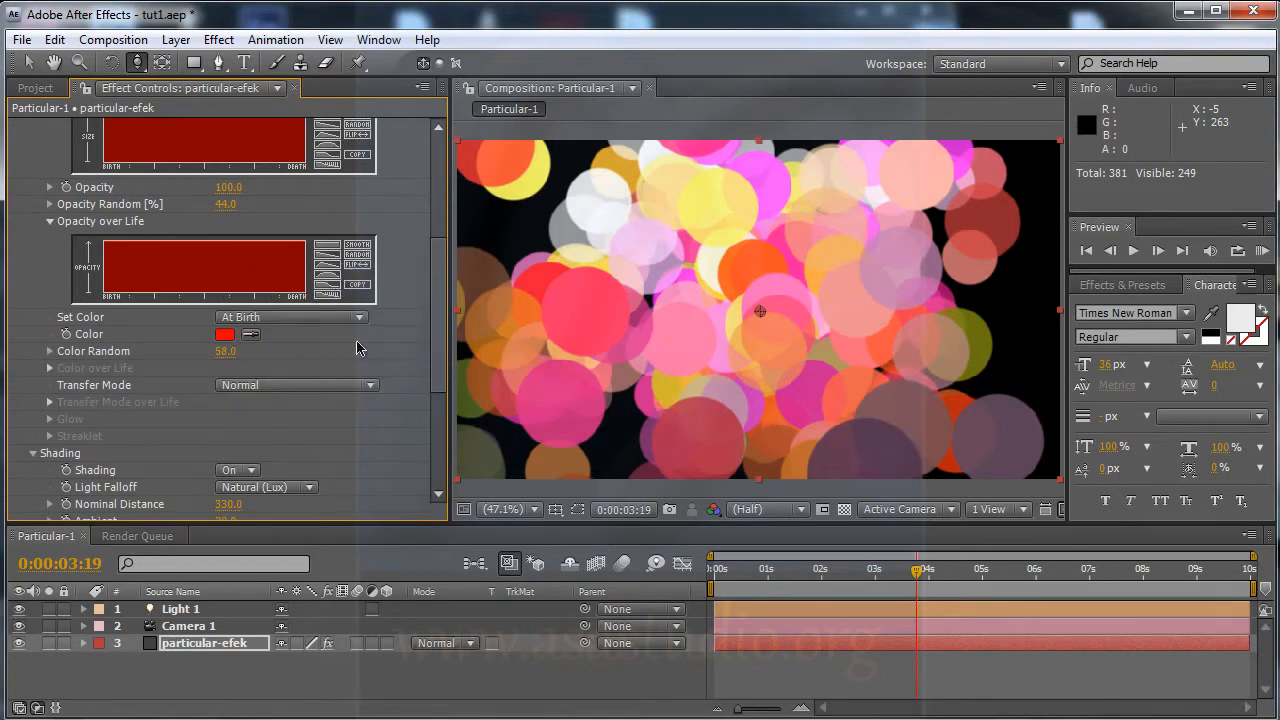
- Set the particles' Color Random to 0
{"action": "left_click", "coordinate": [228, 353]}
{"action": "type", "text": "0"}
{"action": "key", "text": "Return"}
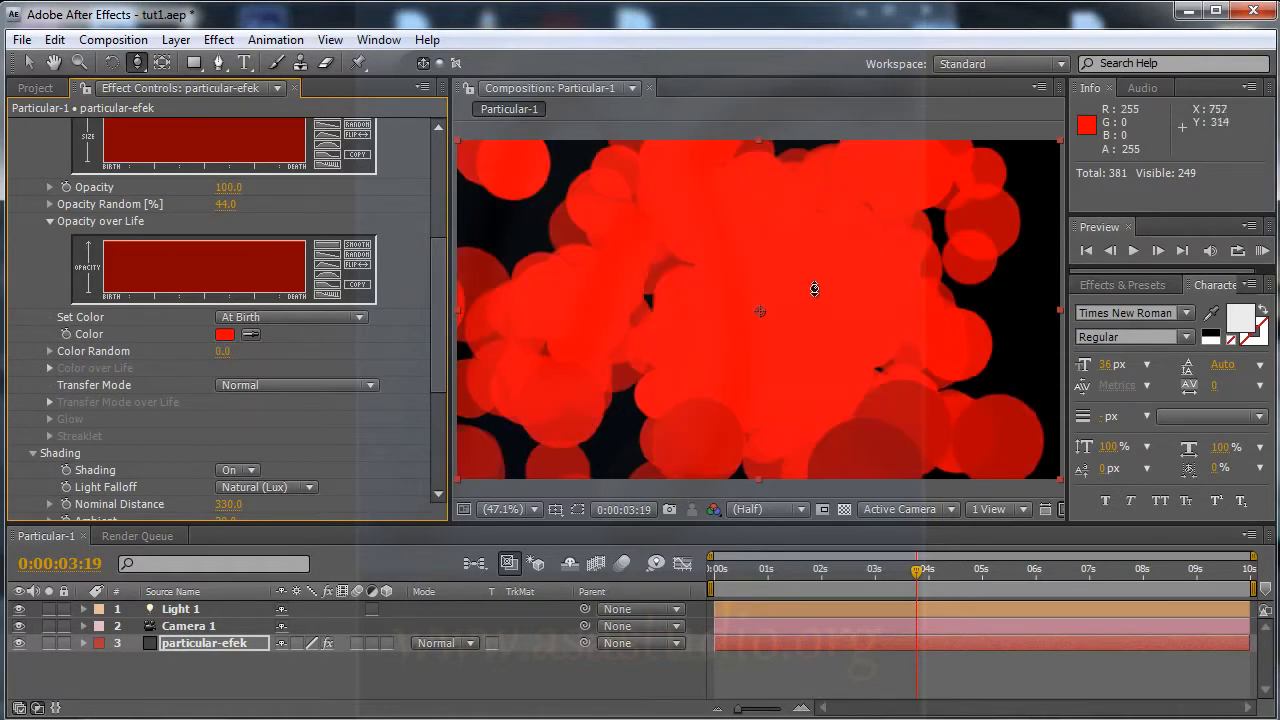
- Collapse the Particle settings and display the Shading settings of the Particular effect
{"action": "left_click_drag", "start_coordinate": [443, 342], "coordinate": [449, 249]}
{"action": "left_click", "coordinate": [32, 195]}
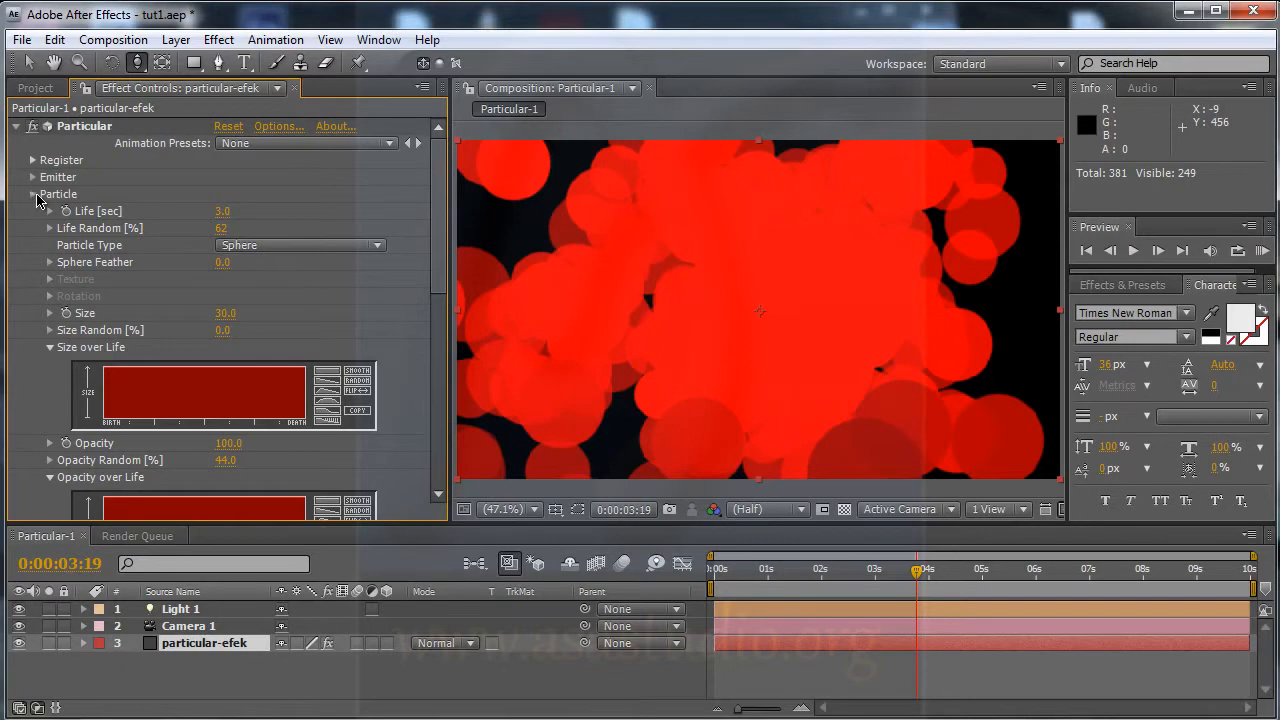
{"action": "left_click", "coordinate": [33, 194]}
{"action": "left_click", "coordinate": [33, 211]}
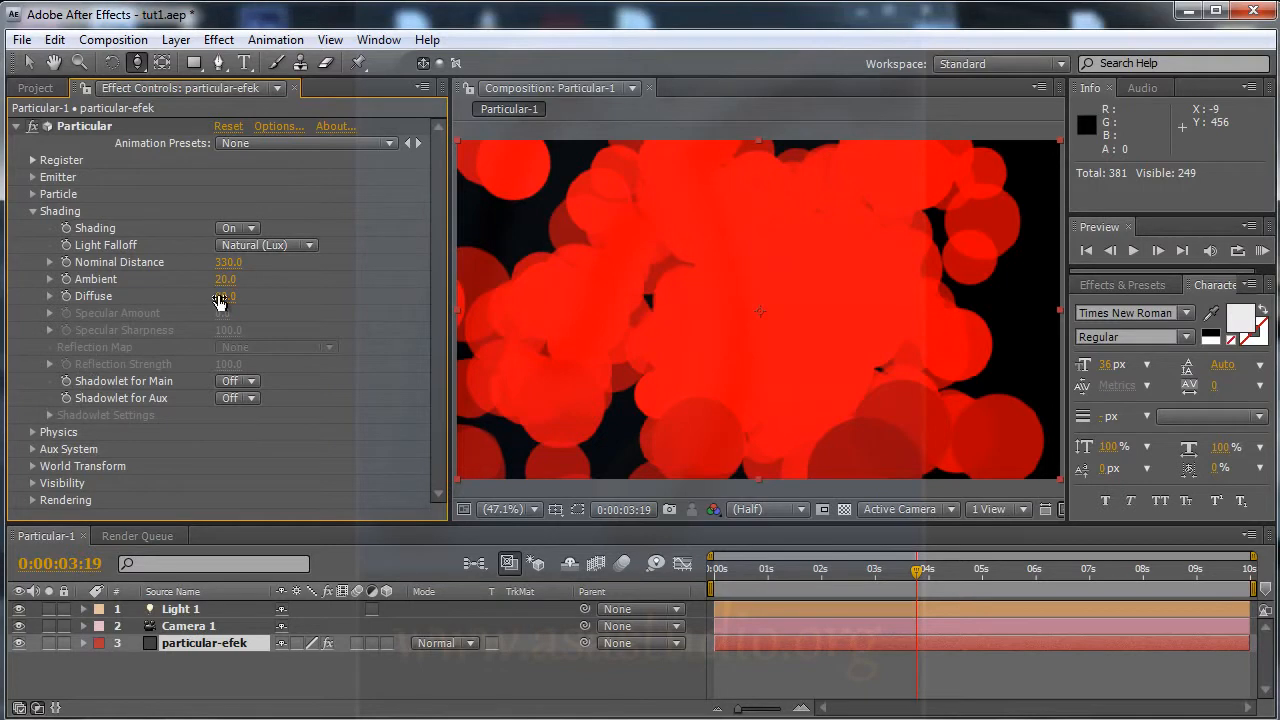
- Set the Shading values of the Particular effect to Diffuse 38, Ambient 45 and Nominal Distance 240
{"action": "left_click_drag", "start_coordinate": [227, 302], "coordinate": [170, 288]}
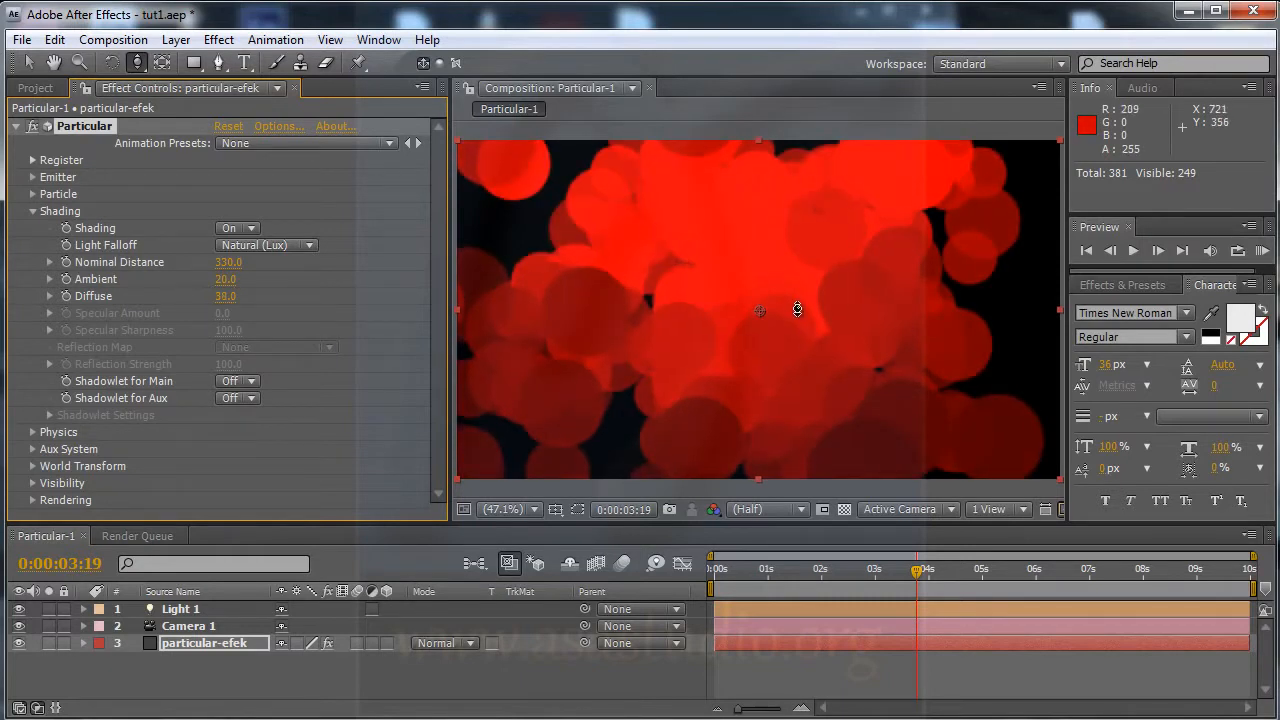
{"action": "left_click_drag", "start_coordinate": [226, 282], "coordinate": [299, 279]}
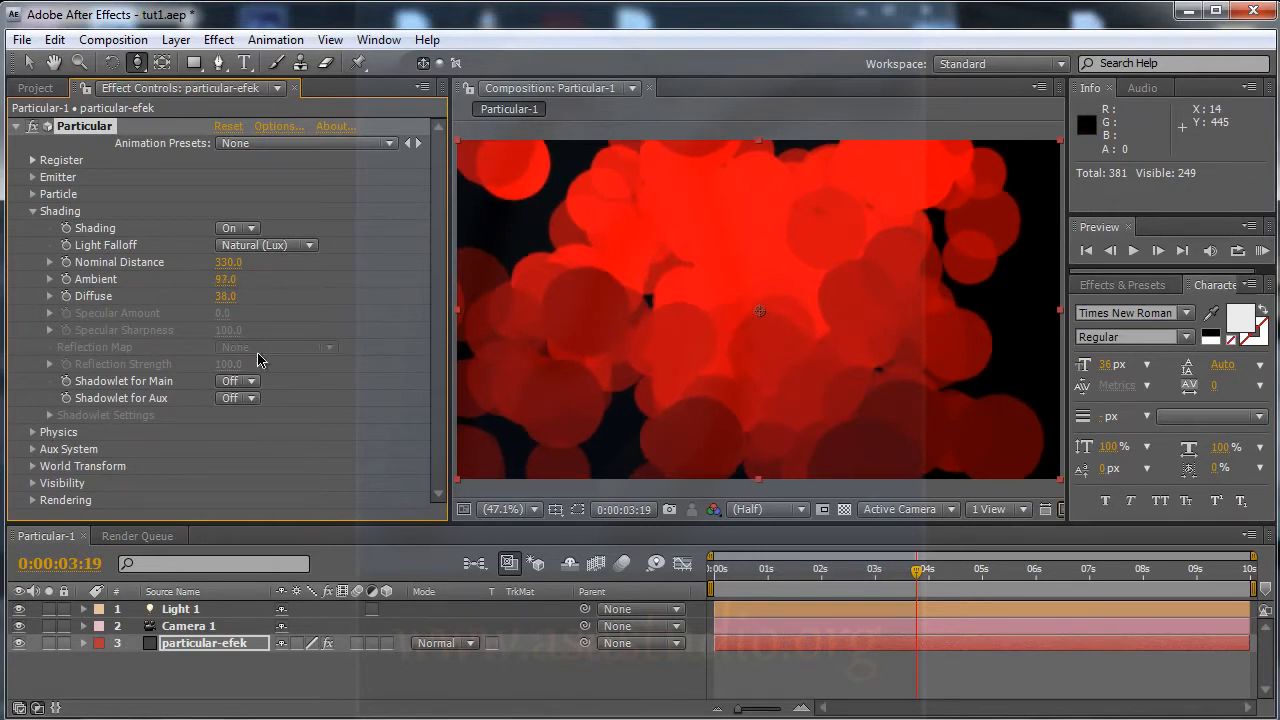
{"action": "left_click_drag", "start_coordinate": [216, 282], "coordinate": [262, 281]}
{"action": "left_click_drag", "start_coordinate": [226, 263], "coordinate": [215, 265]}
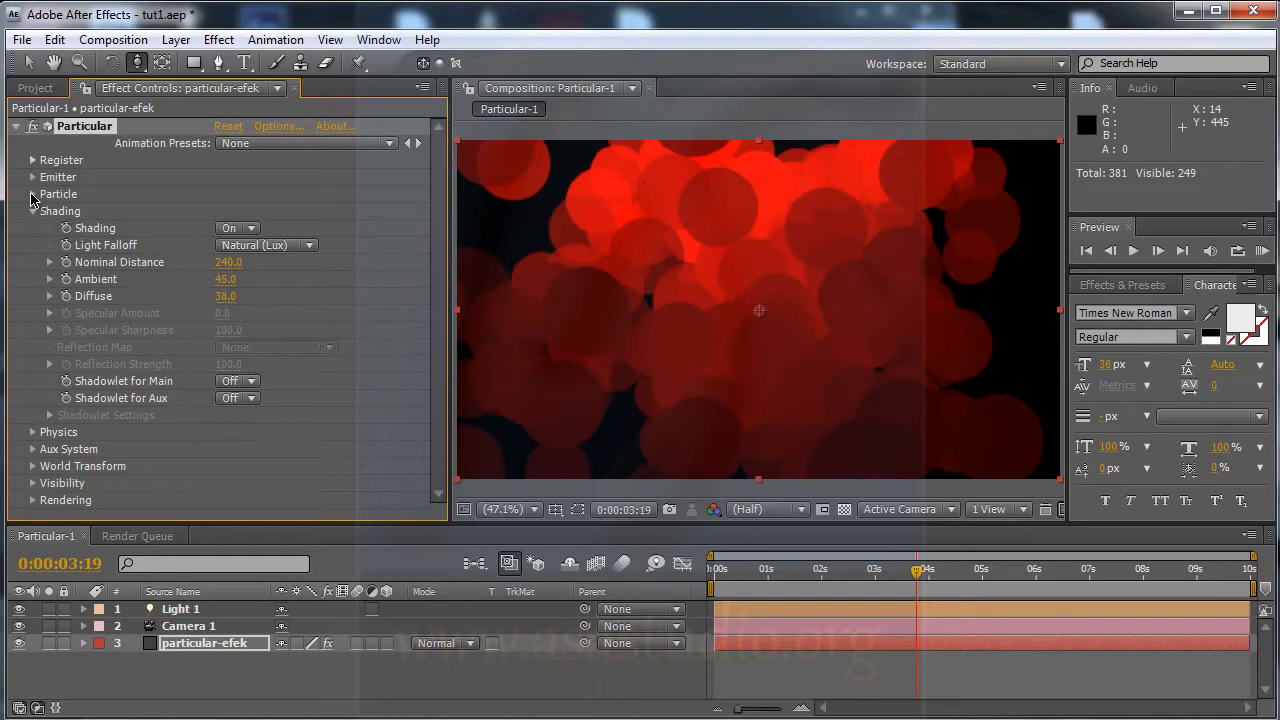
- Set the particle Size to 20 in the Particle settings and collapse that group again
{"action": "left_click", "coordinate": [31, 194]}
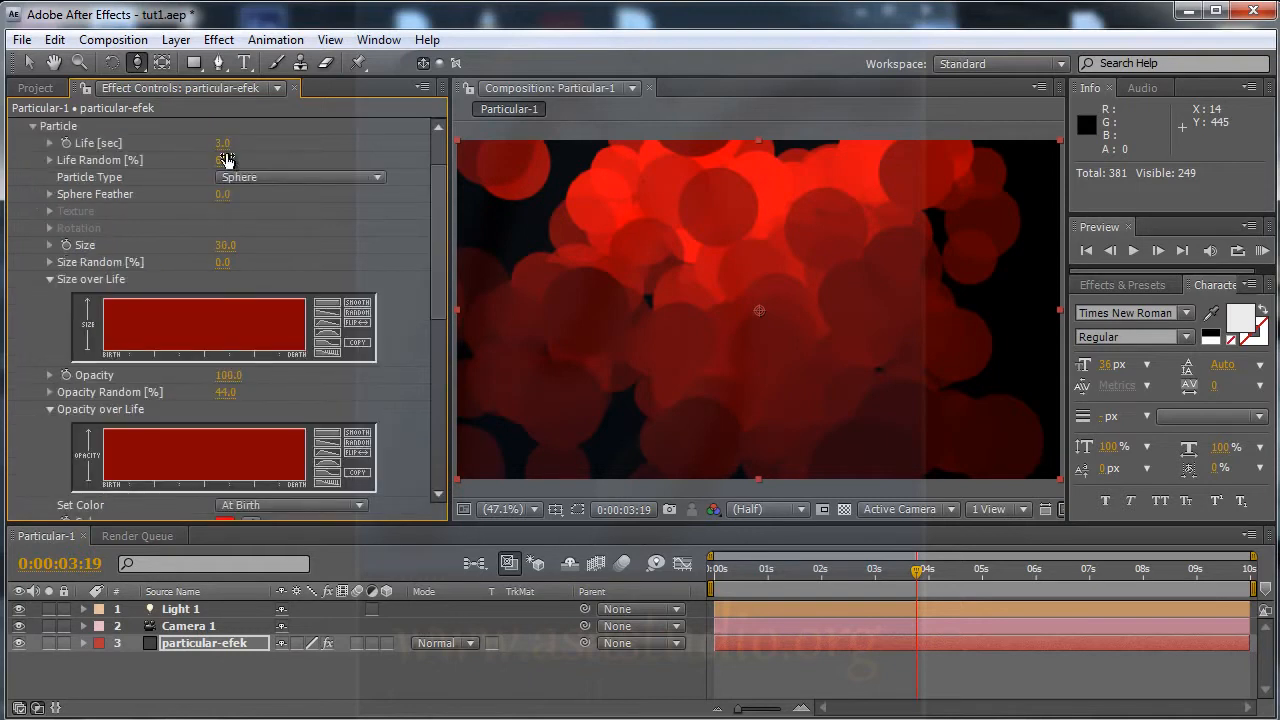
{"action": "left_click", "coordinate": [227, 245]}
{"action": "key", "text": "Return"}
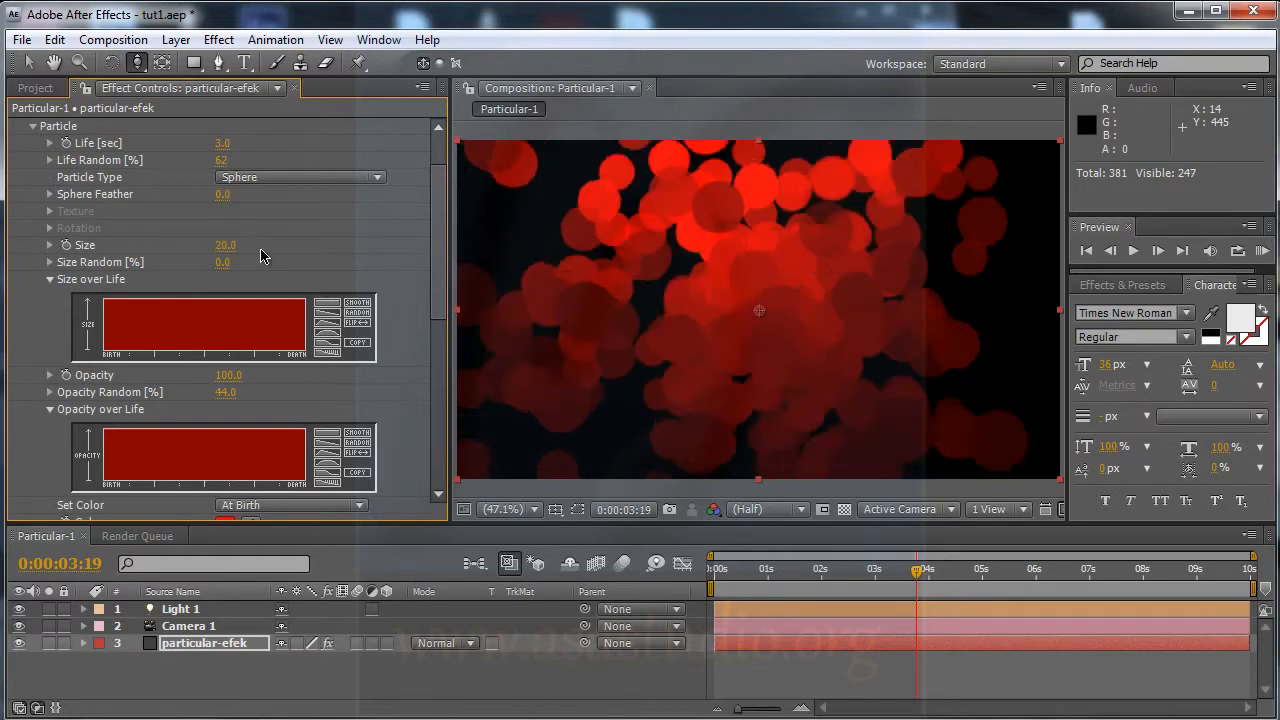
{"action": "key", "text": "Return"}
{"action": "left_click", "coordinate": [33, 127]}
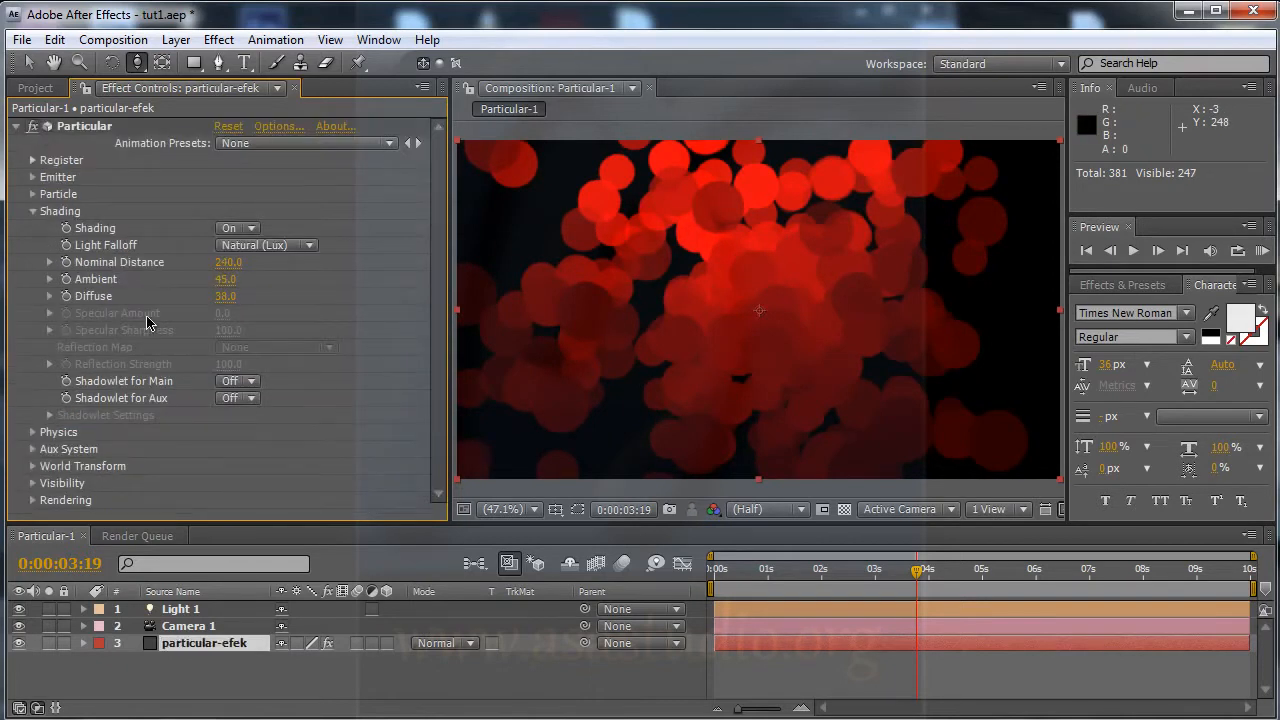
- Turn on Shadowlet for Main in the Shading settings and display the Shadowlet Settings
{"action": "left_click", "coordinate": [248, 390]}
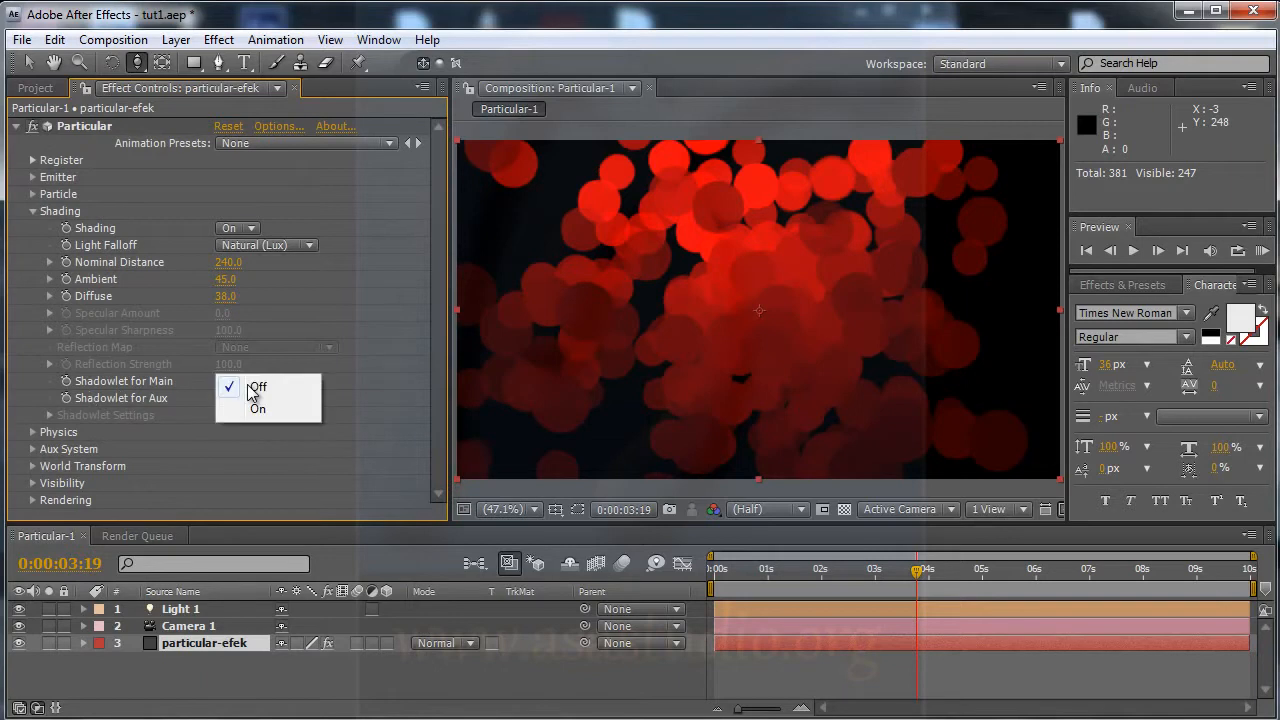
{"action": "left_click", "coordinate": [262, 410]}
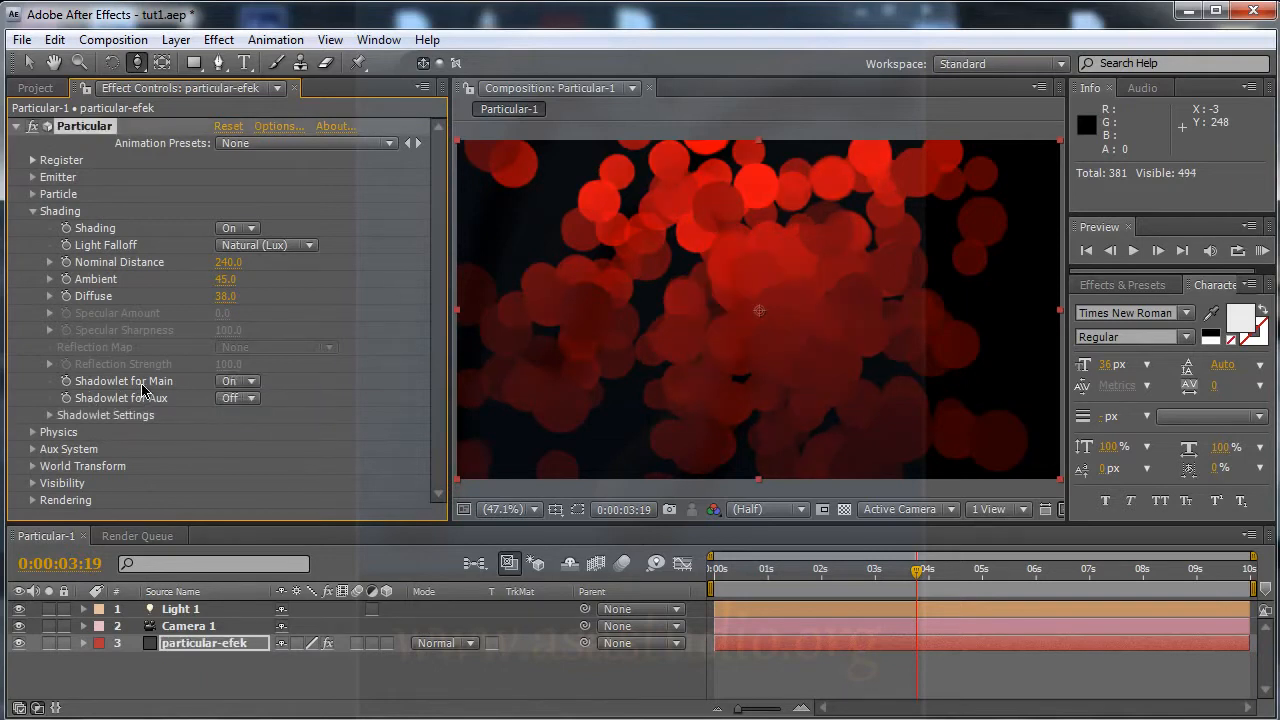
{"action": "left_click", "coordinate": [50, 415]}
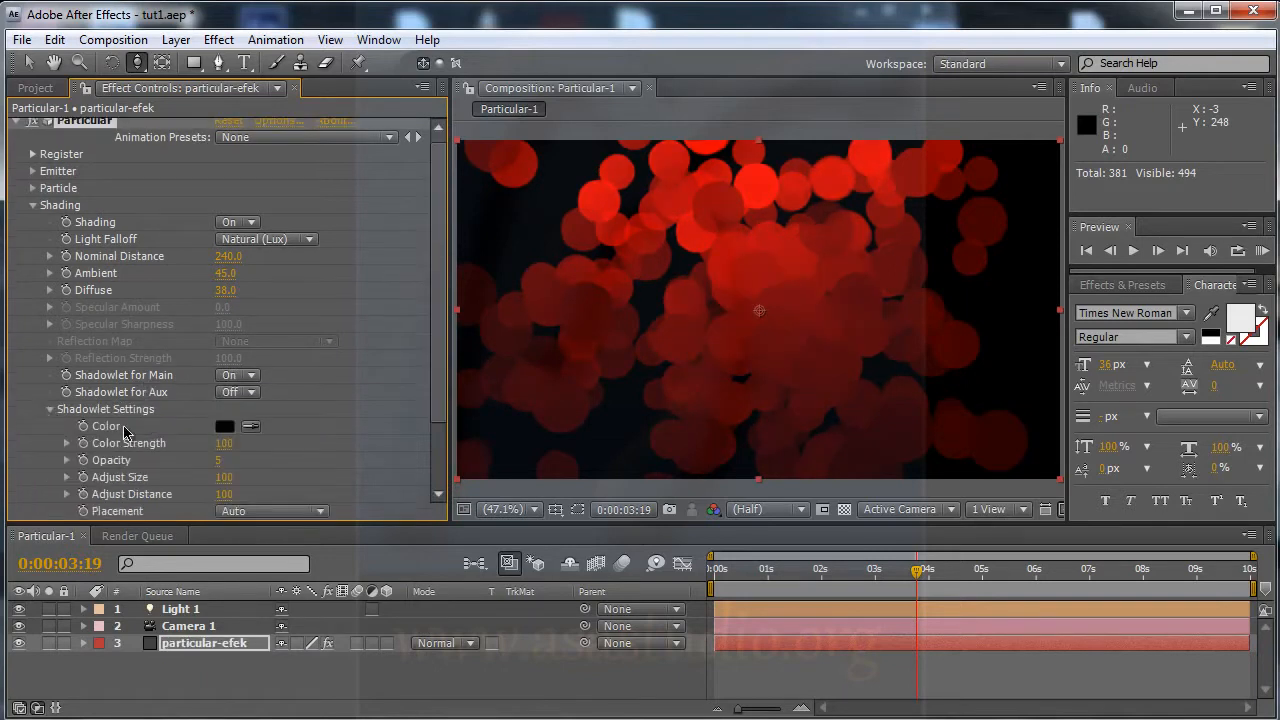
{"action": "left_click_drag", "start_coordinate": [440, 366], "coordinate": [437, 426]}
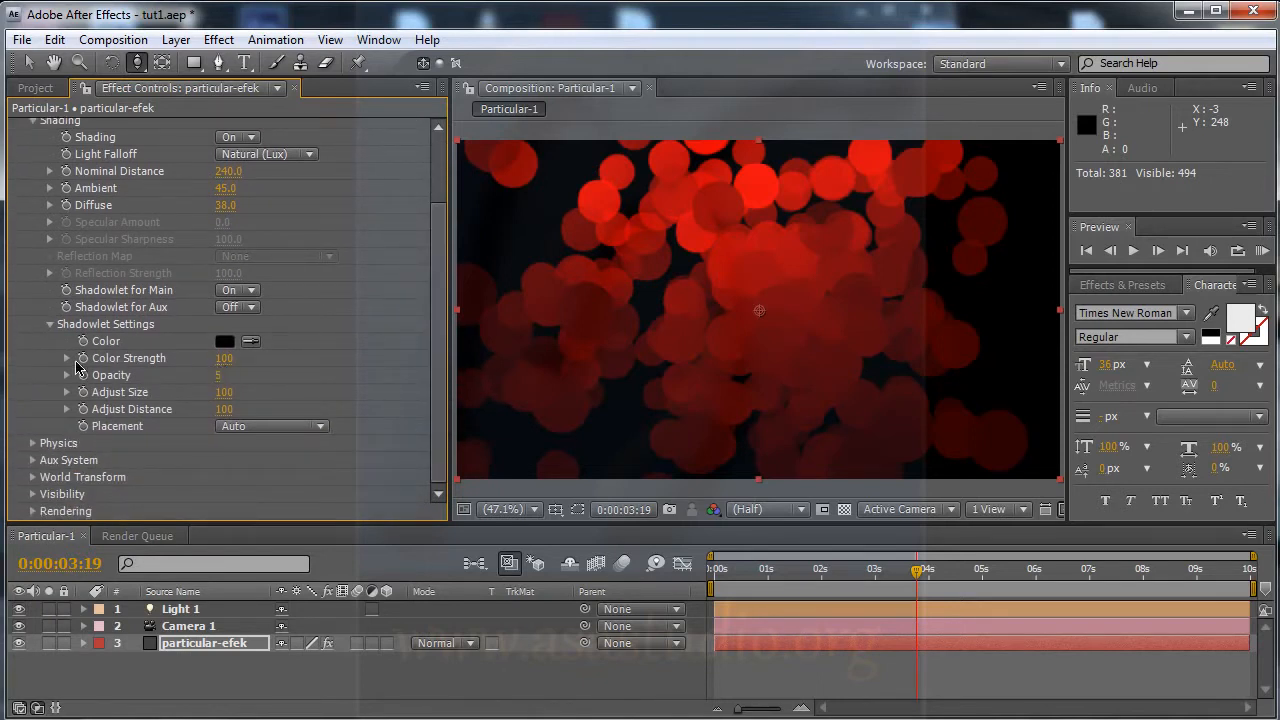
- Set the shadowlet's Color Strength to 46, Opacity to 17, Adjust Size to 87 and Adjust Distance to 68
{"action": "left_click_drag", "start_coordinate": [222, 359], "coordinate": [350, 361]}
{"action": "left_click_drag", "start_coordinate": [222, 359], "coordinate": [135, 358]}
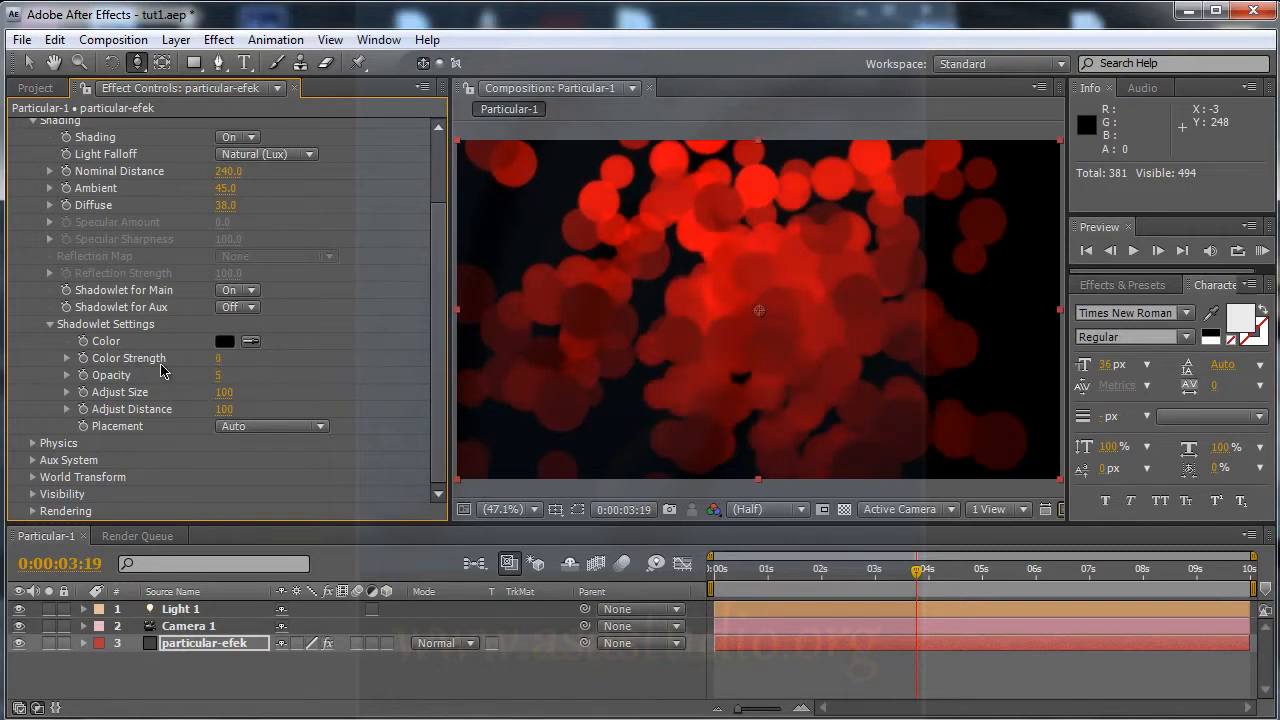
{"action": "left_click_drag", "start_coordinate": [219, 359], "coordinate": [268, 376]}
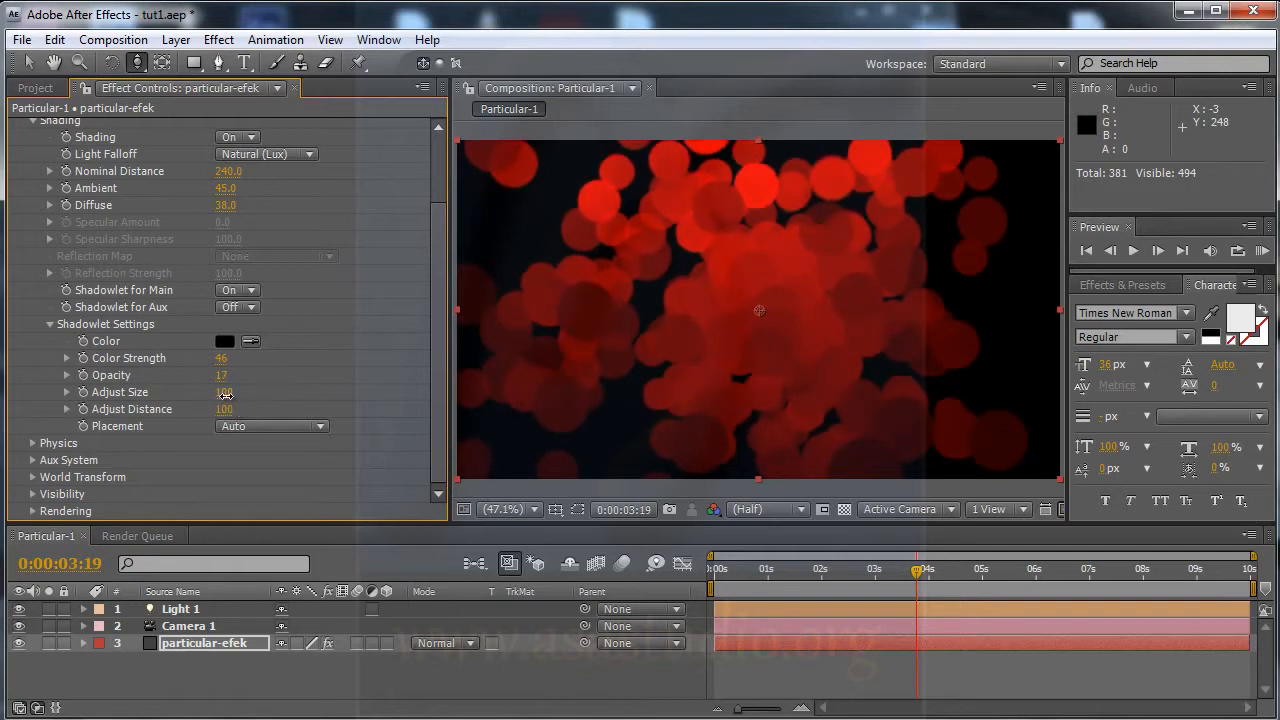
{"action": "left_click_drag", "start_coordinate": [208, 394], "coordinate": [160, 395]}
{"action": "left_click_drag", "start_coordinate": [224, 409], "coordinate": [238, 436]}
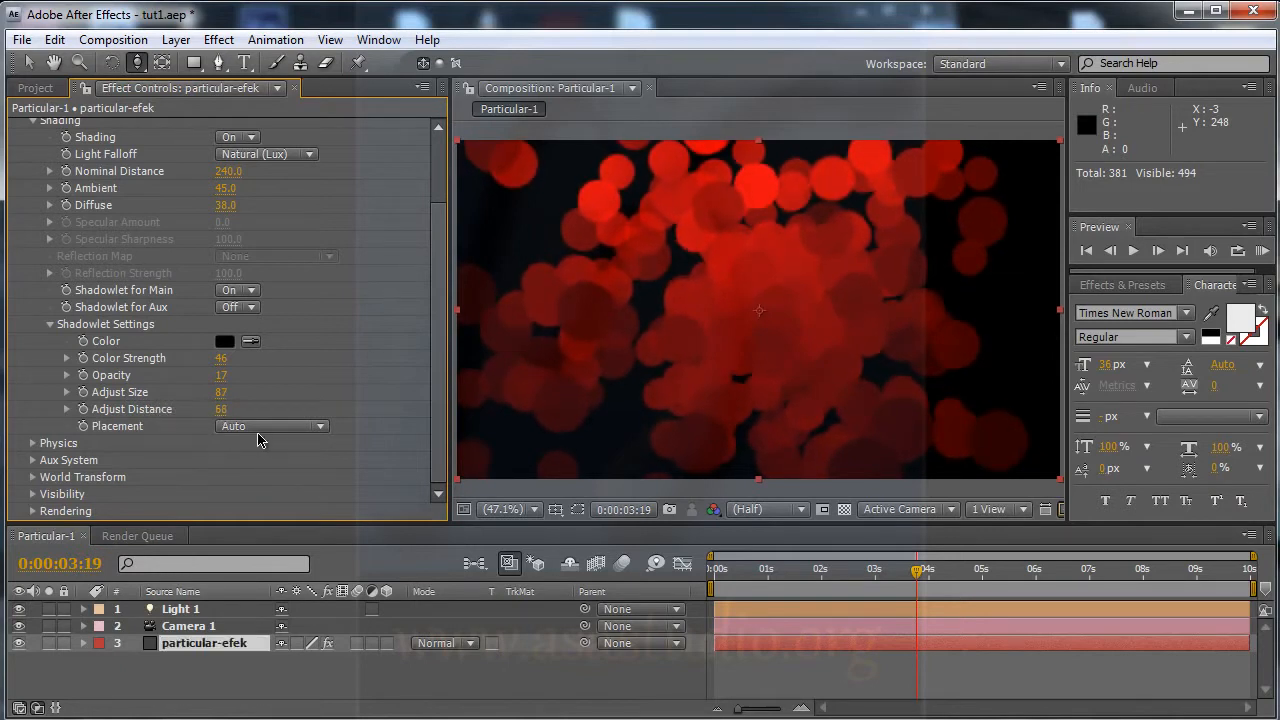
- Try the shadowlet Placement options, including Always behind and Always in front, and return Placement to Auto
{"action": "left_click", "coordinate": [258, 429]}
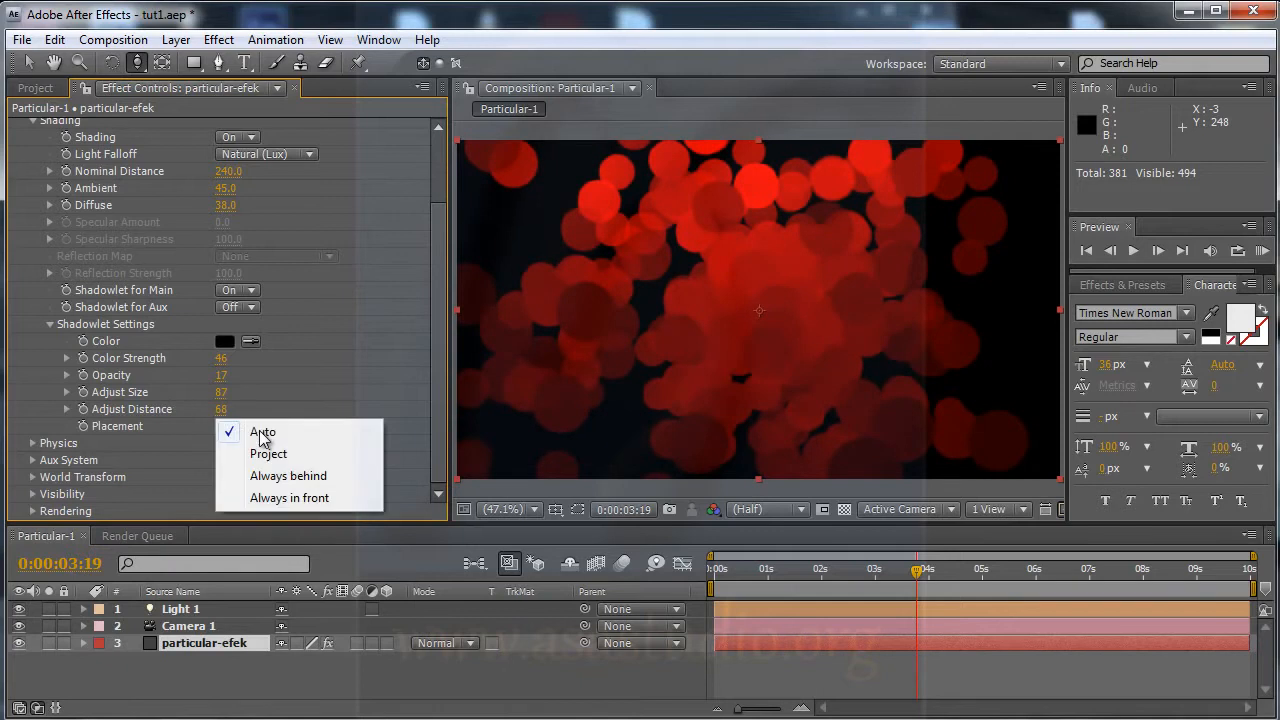
{"action": "left_click", "coordinate": [311, 478]}
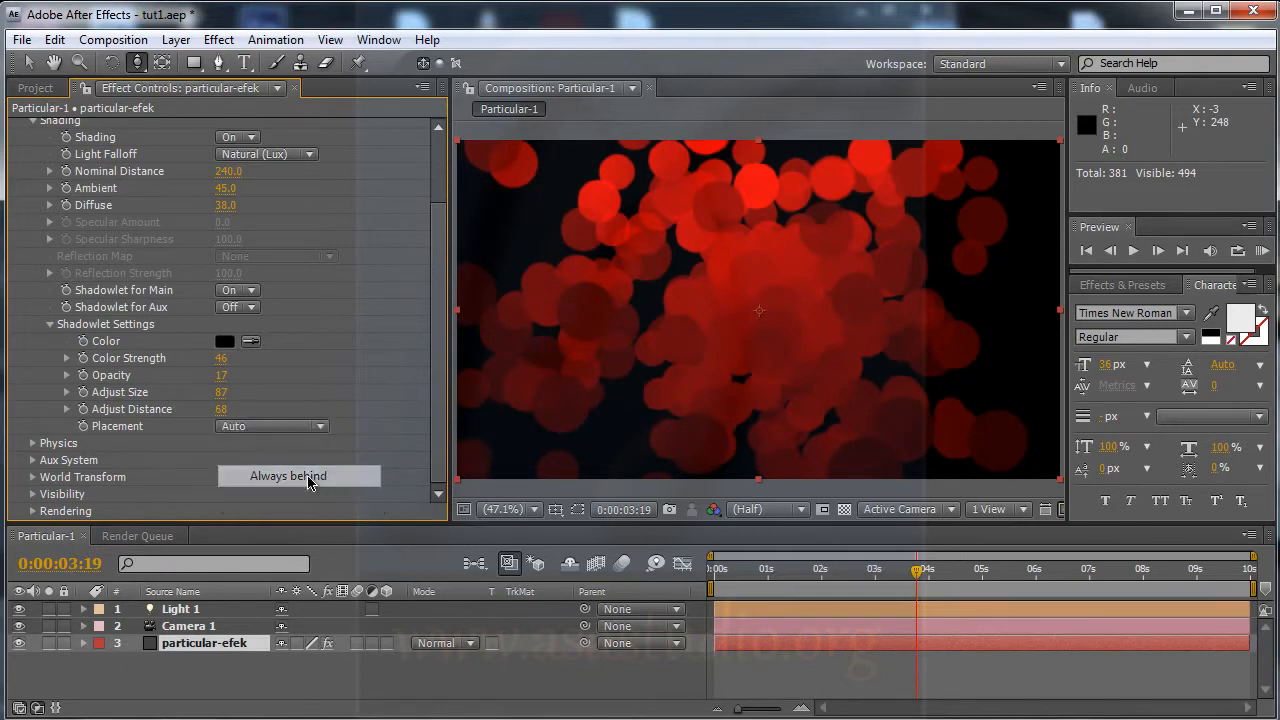
{"action": "left_click", "coordinate": [280, 427]}
{"action": "left_click", "coordinate": [283, 449]}
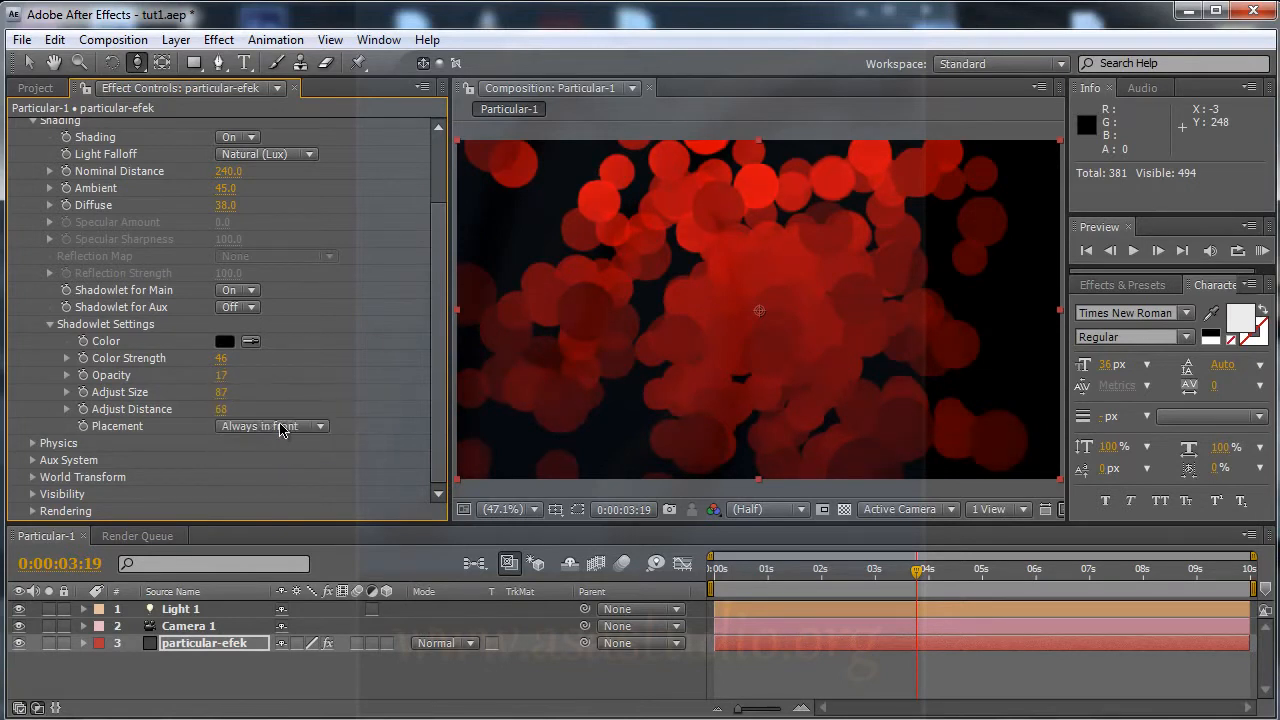
{"action": "left_click", "coordinate": [285, 428]}
{"action": "left_click", "coordinate": [289, 362]}
{"action": "left_click", "coordinate": [293, 428]}
{"action": "left_click", "coordinate": [294, 455]}
{"action": "left_click", "coordinate": [296, 428]}
{"action": "left_click", "coordinate": [298, 405]}
- Try Shadowlet for Aux switched on and turn it off again
{"action": "left_click", "coordinate": [248, 310]}
{"action": "left_click", "coordinate": [265, 337]}
{"action": "left_click", "coordinate": [250, 310]}
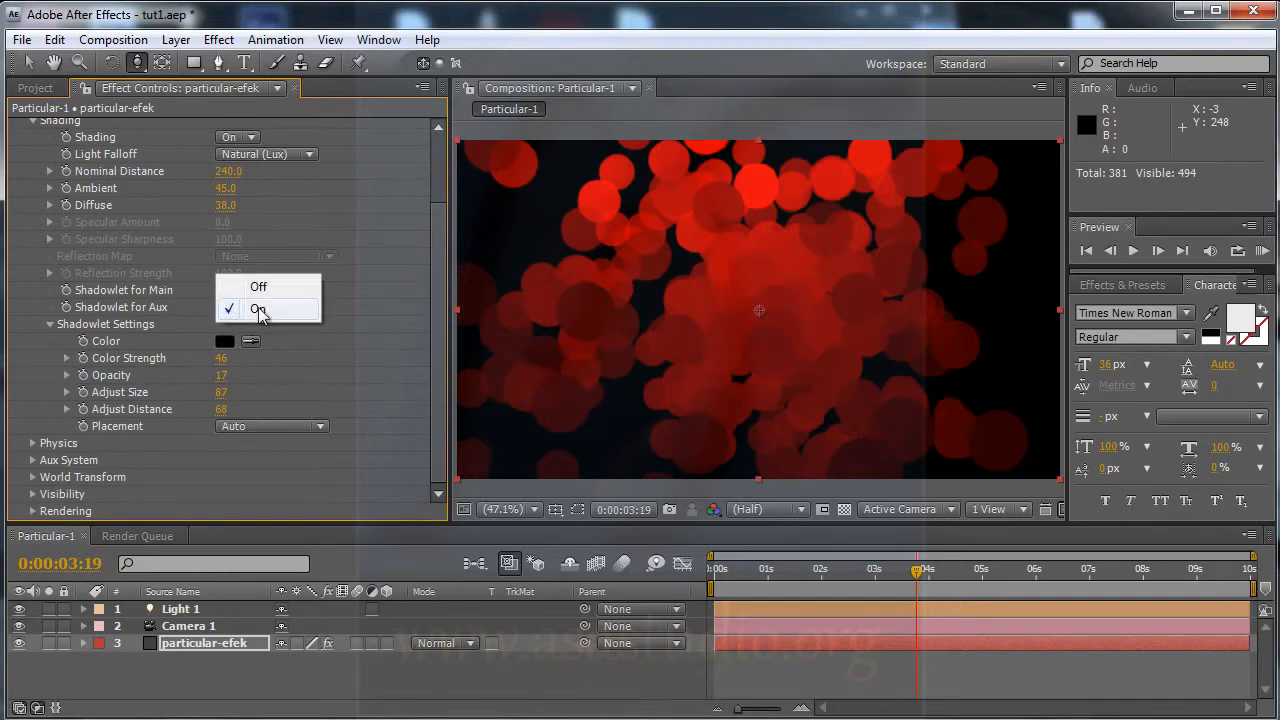
{"action": "left_click", "coordinate": [276, 290]}
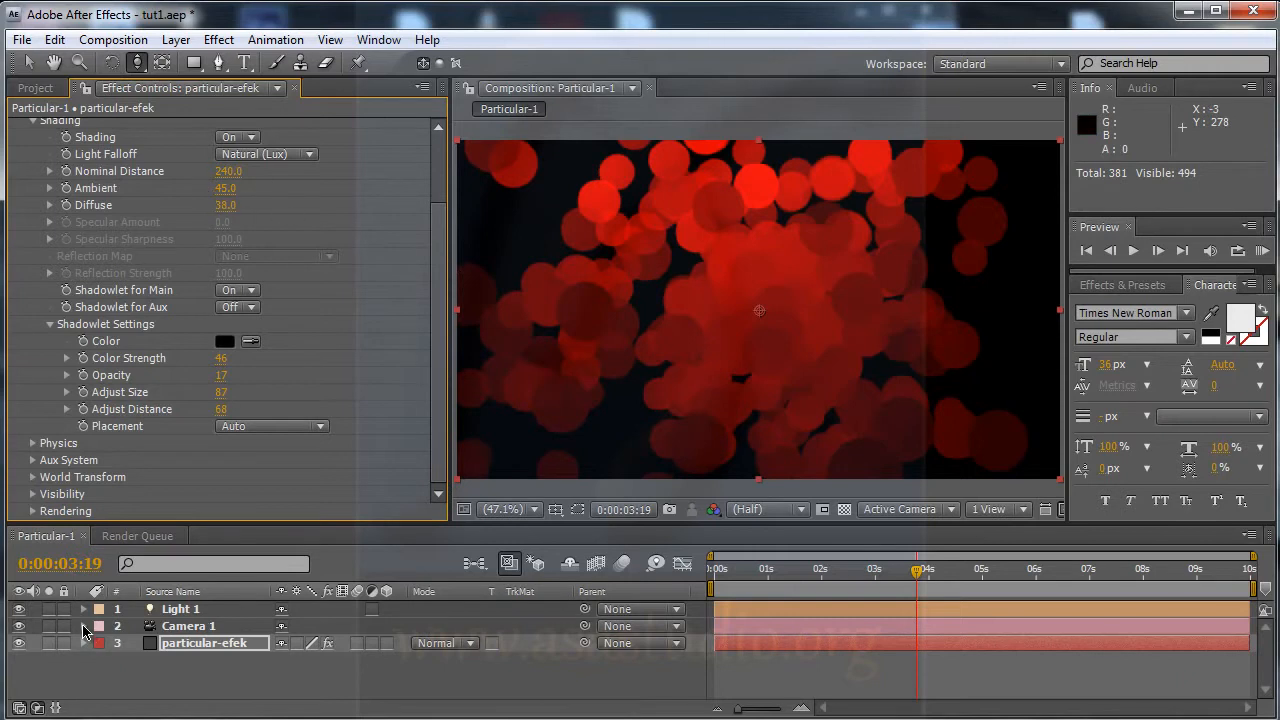
- Expand the Camera Options of Camera 1, enlarge the timeline area and turn on Depth of Field
{"action": "left_click", "coordinate": [84, 627]}
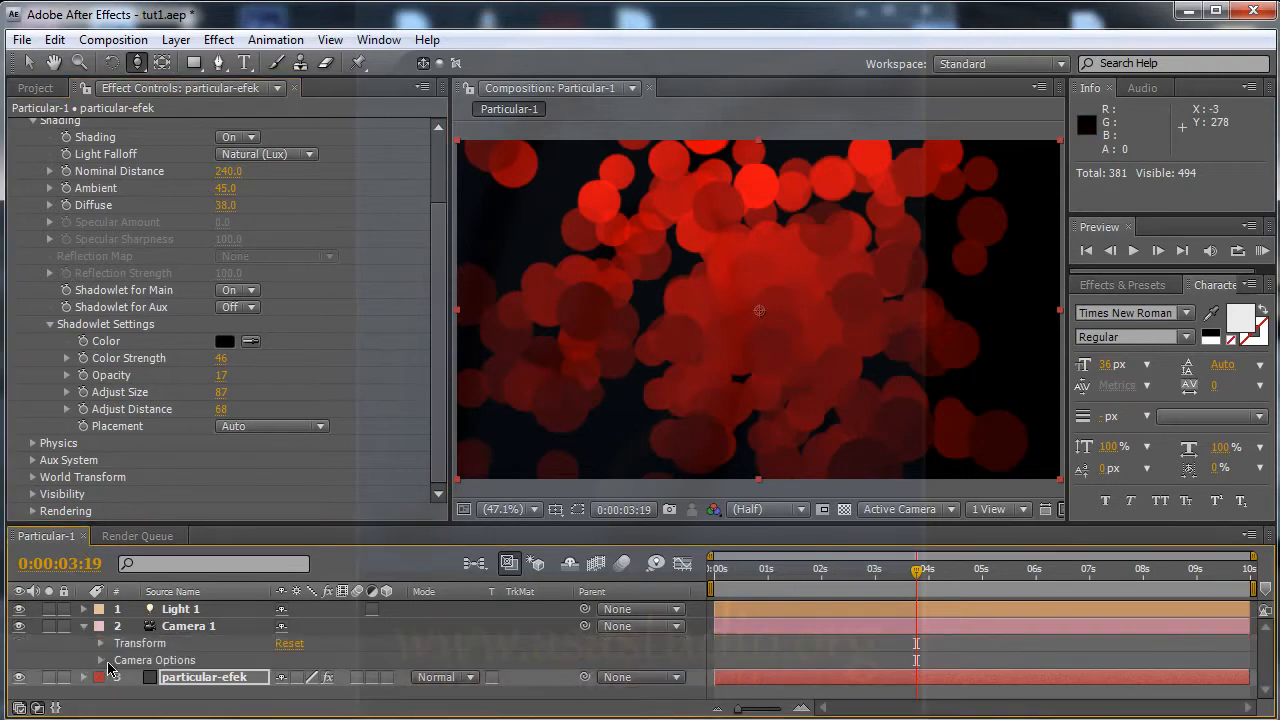
{"action": "left_click", "coordinate": [101, 662]}
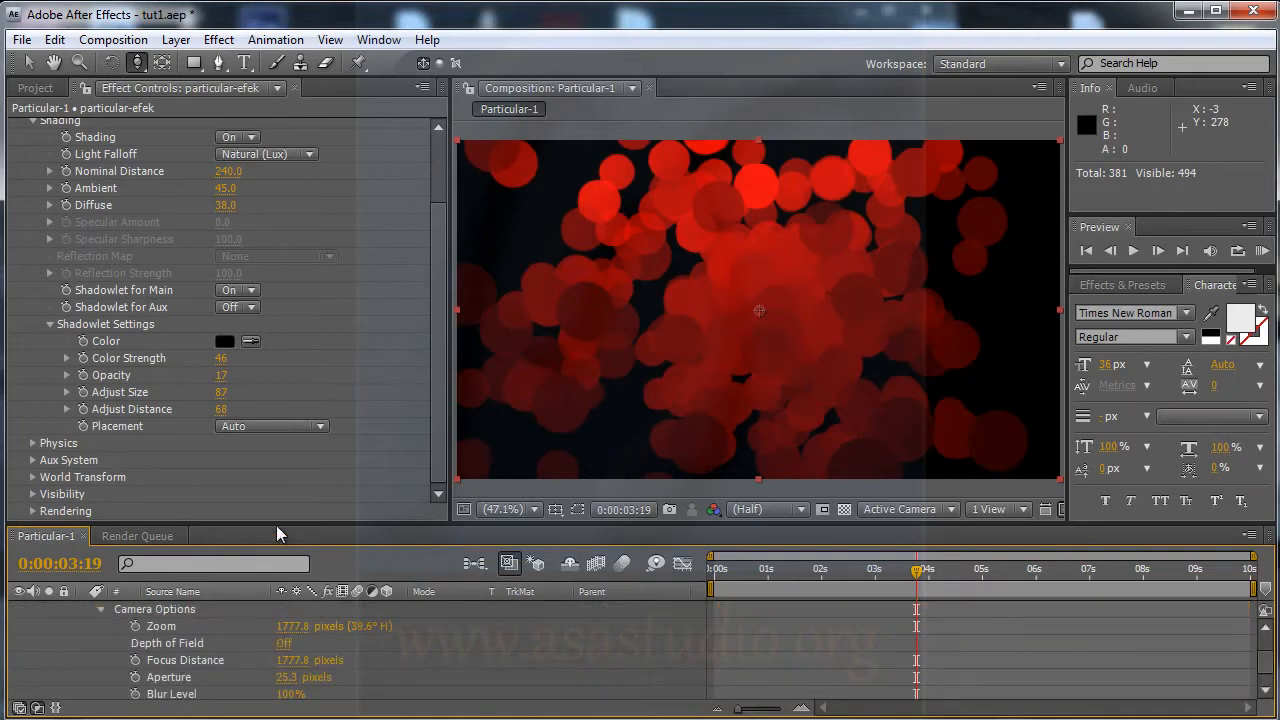
{"action": "left_click_drag", "start_coordinate": [277, 522], "coordinate": [283, 468]}
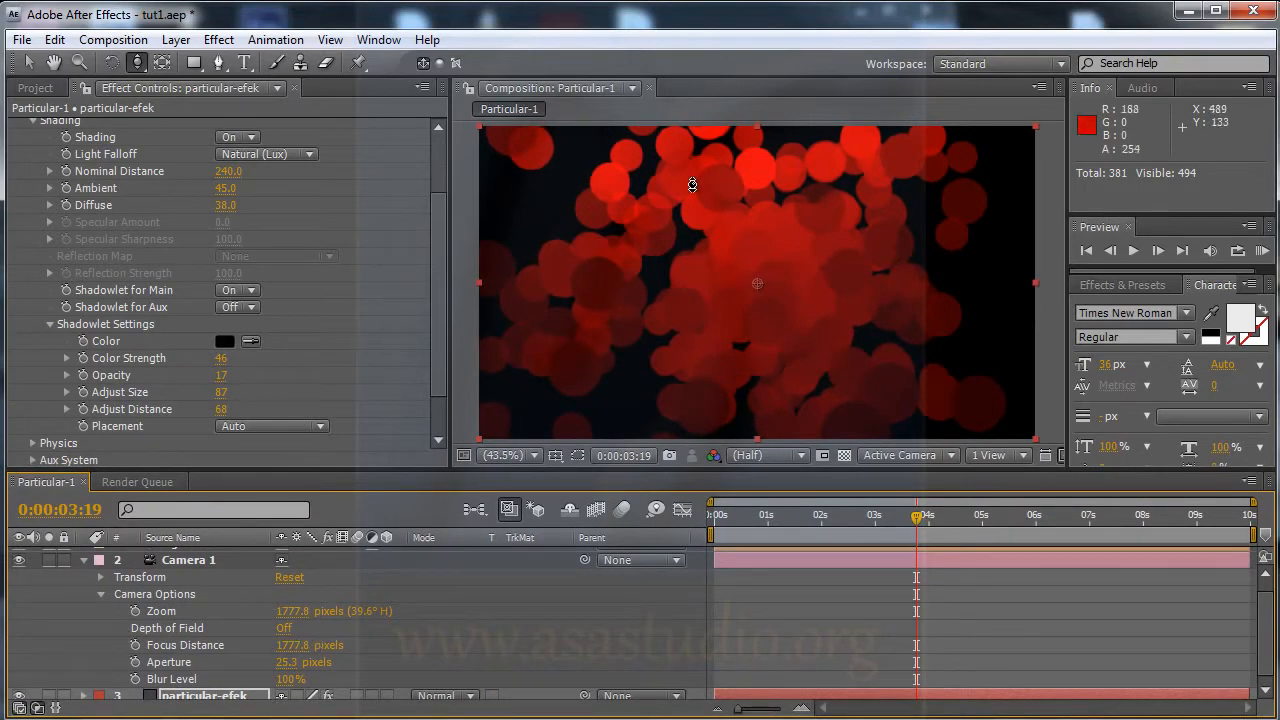
{"action": "left_click", "coordinate": [283, 628]}
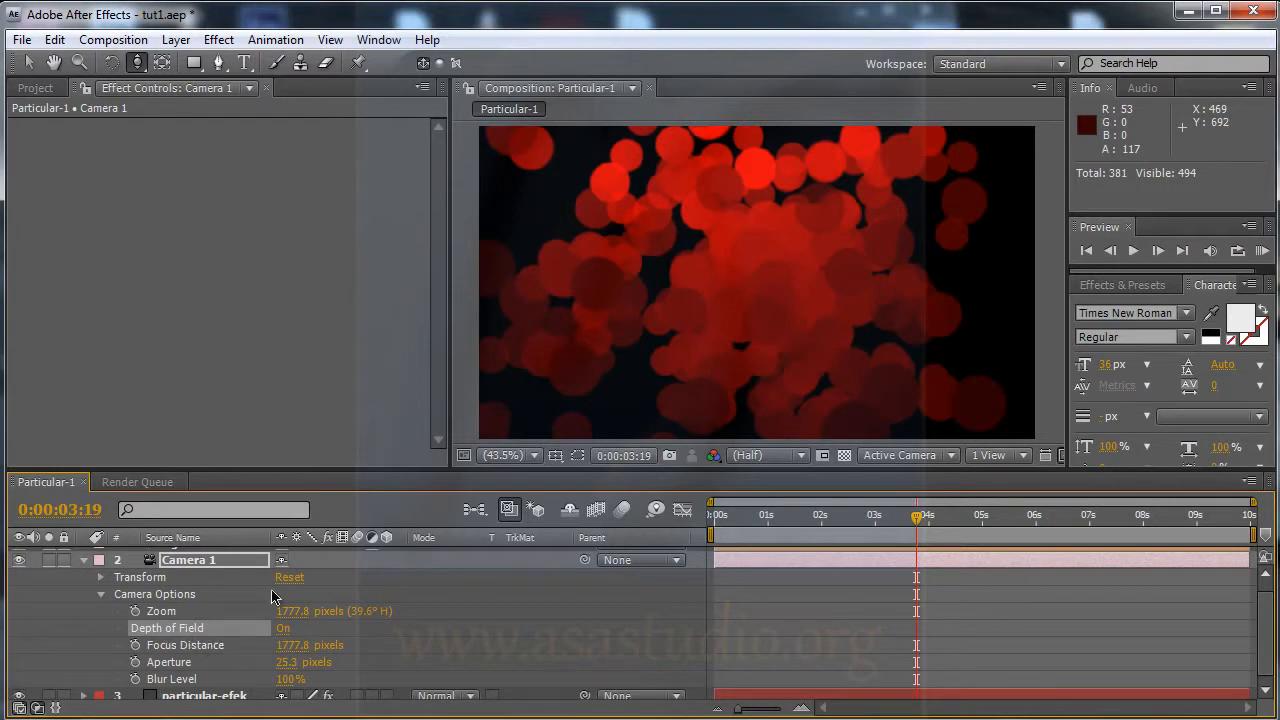
- Collapse the Shading settings of the particular-efek layer and display its Rendering settings, including Depth of Field
{"action": "scroll", "coordinate": [1270, 625], "scroll_direction": "down", "scroll_amount": 1}
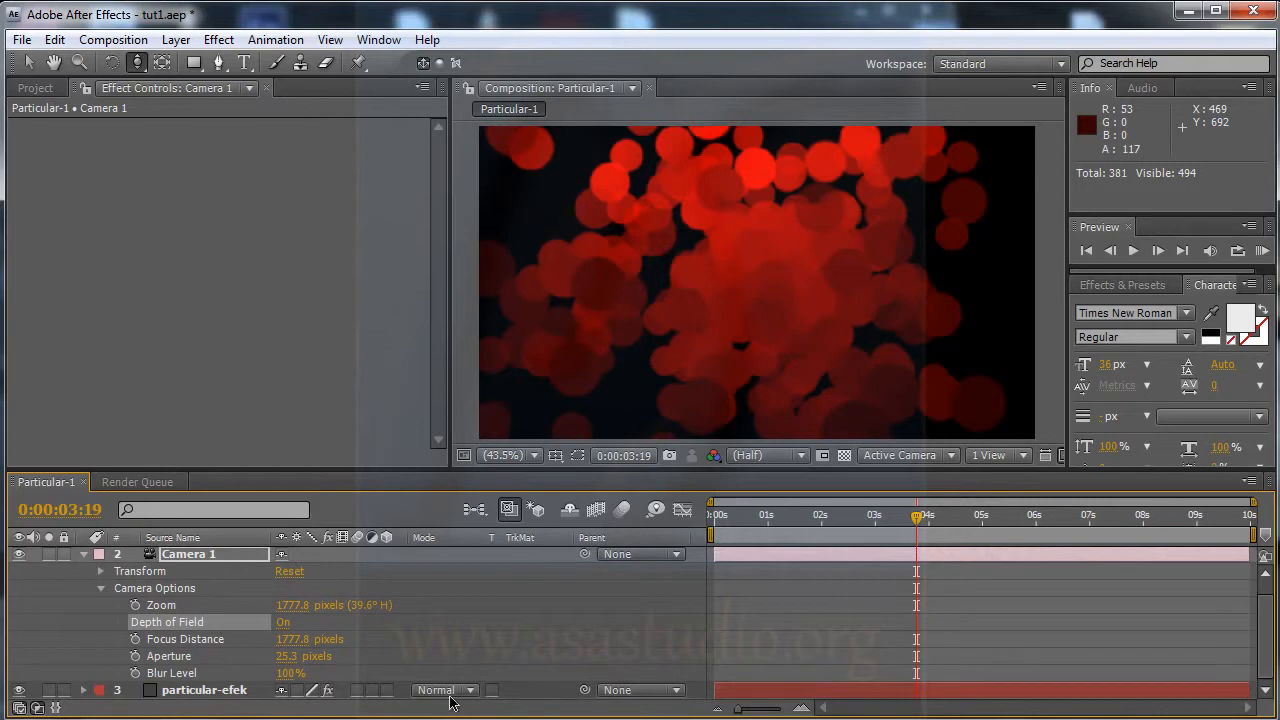
{"action": "left_click", "coordinate": [207, 692]}
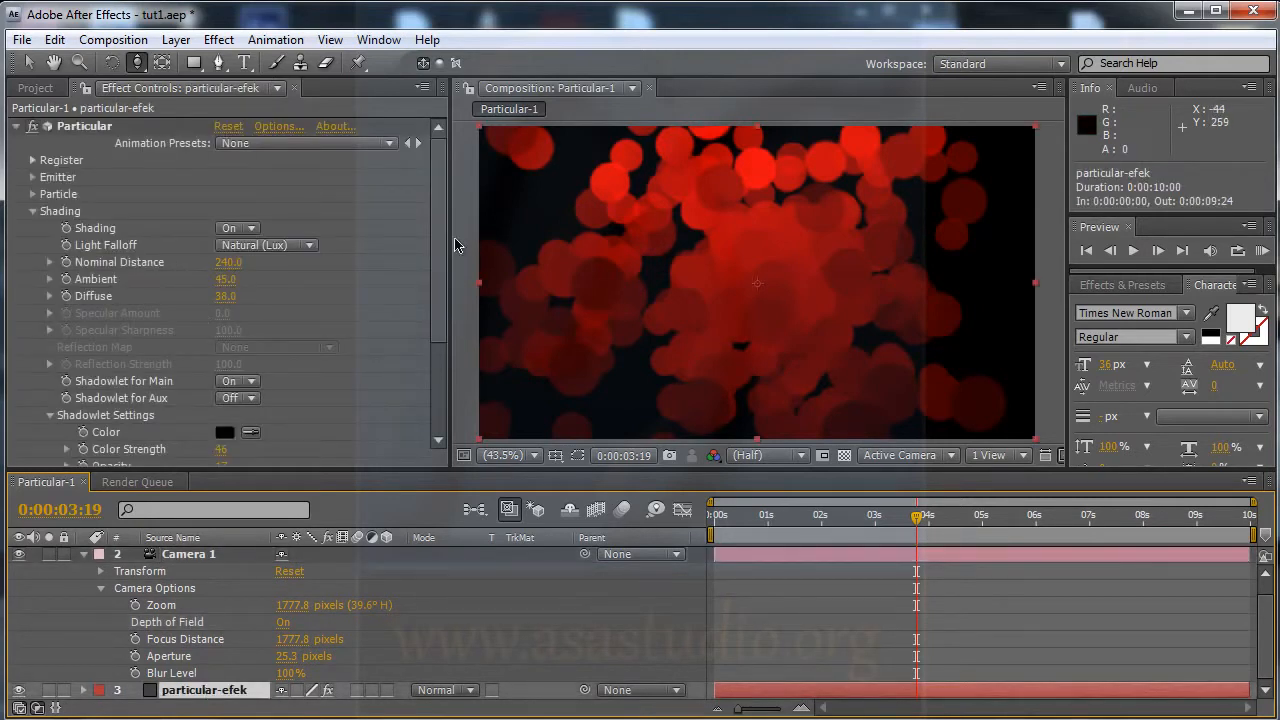
{"action": "left_click", "coordinate": [33, 212]}
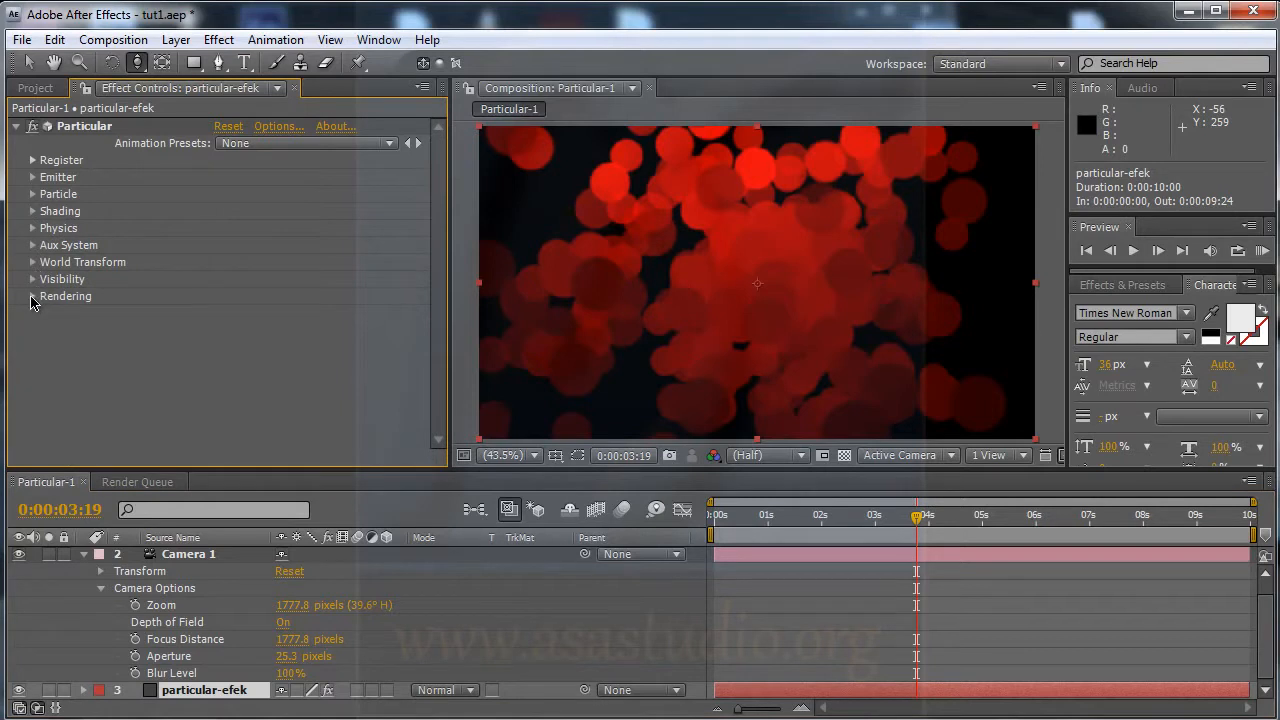
{"action": "left_click", "coordinate": [32, 297]}
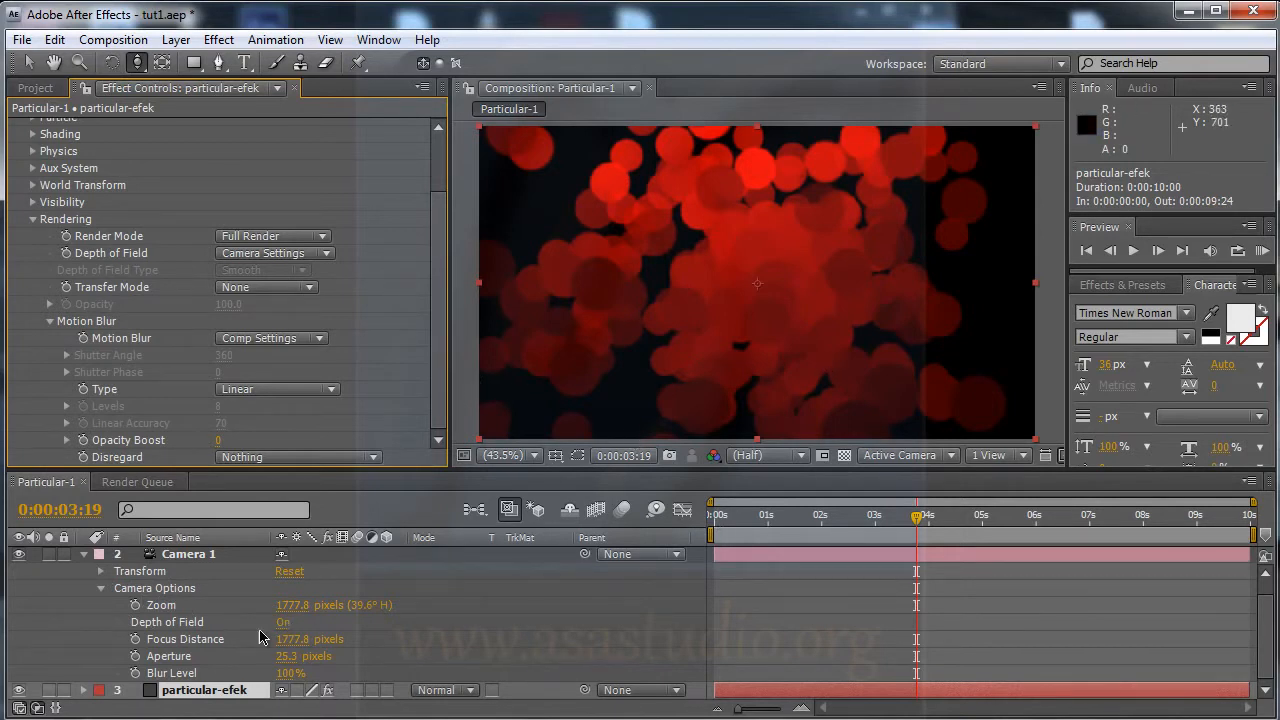
- Try strongly increased Aperture values on Camera 1 and set its Aperture to 0 pixels
{"action": "left_click_drag", "start_coordinate": [283, 658], "coordinate": [385, 666]}
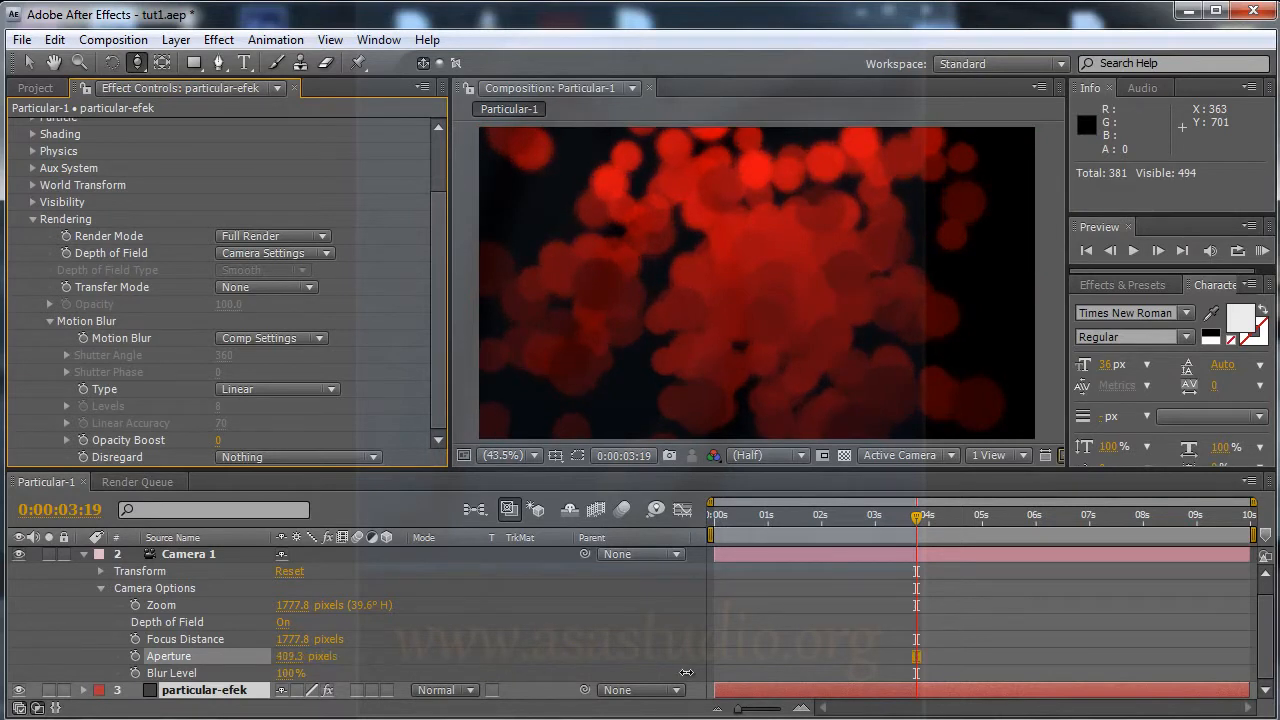
{"action": "left_click_drag", "start_coordinate": [904, 672], "coordinate": [924, 672]}
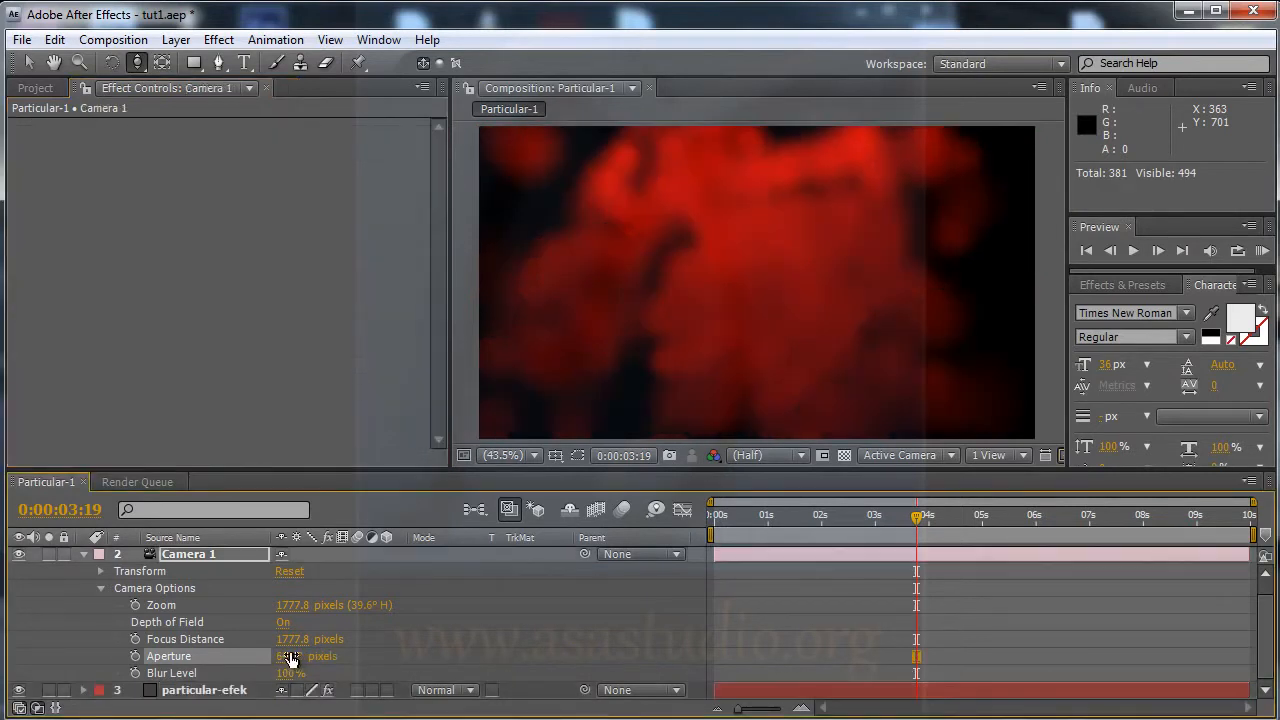
{"action": "left_click_drag", "start_coordinate": [293, 661], "coordinate": [260, 656]}
{"action": "left_click_drag", "start_coordinate": [152, 656], "coordinate": [47, 661]}
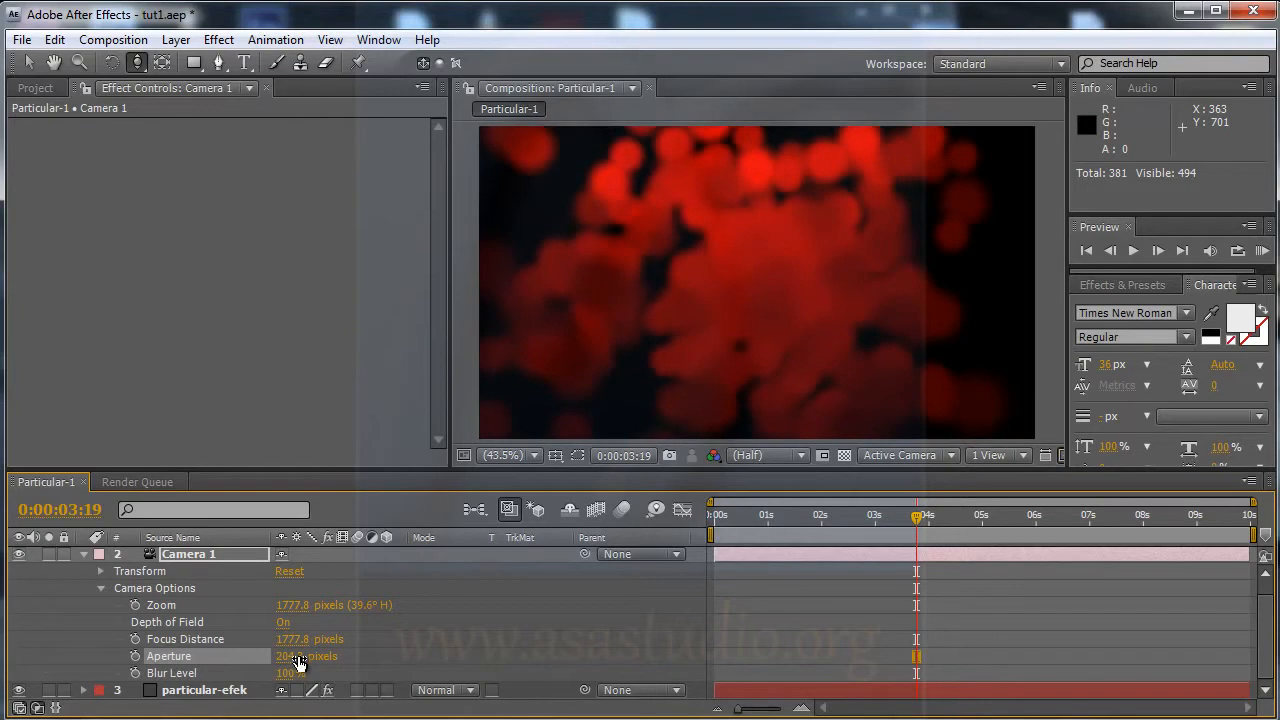
{"action": "left_click_drag", "start_coordinate": [297, 662], "coordinate": [87, 666]}
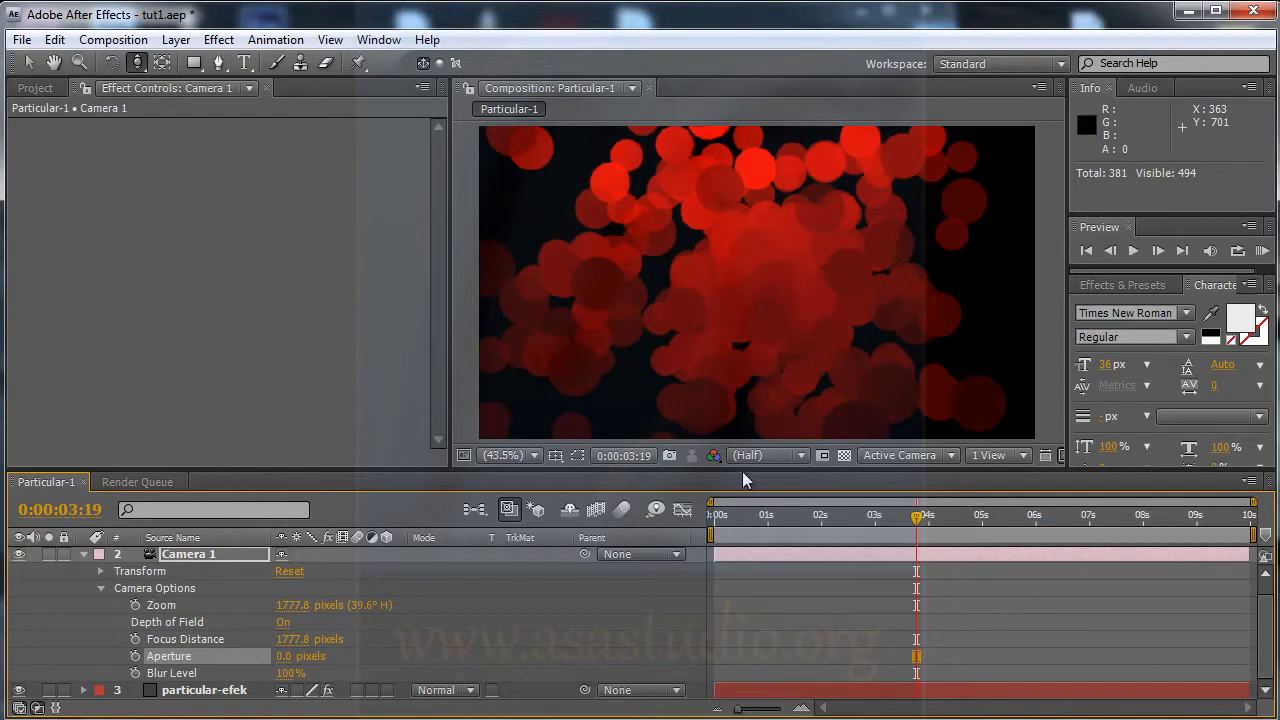
- Set the Emitter Type of the Particular effect on the particular-efek layer to Box
{"action": "left_click_drag", "start_coordinate": [742, 467], "coordinate": [742, 447]}
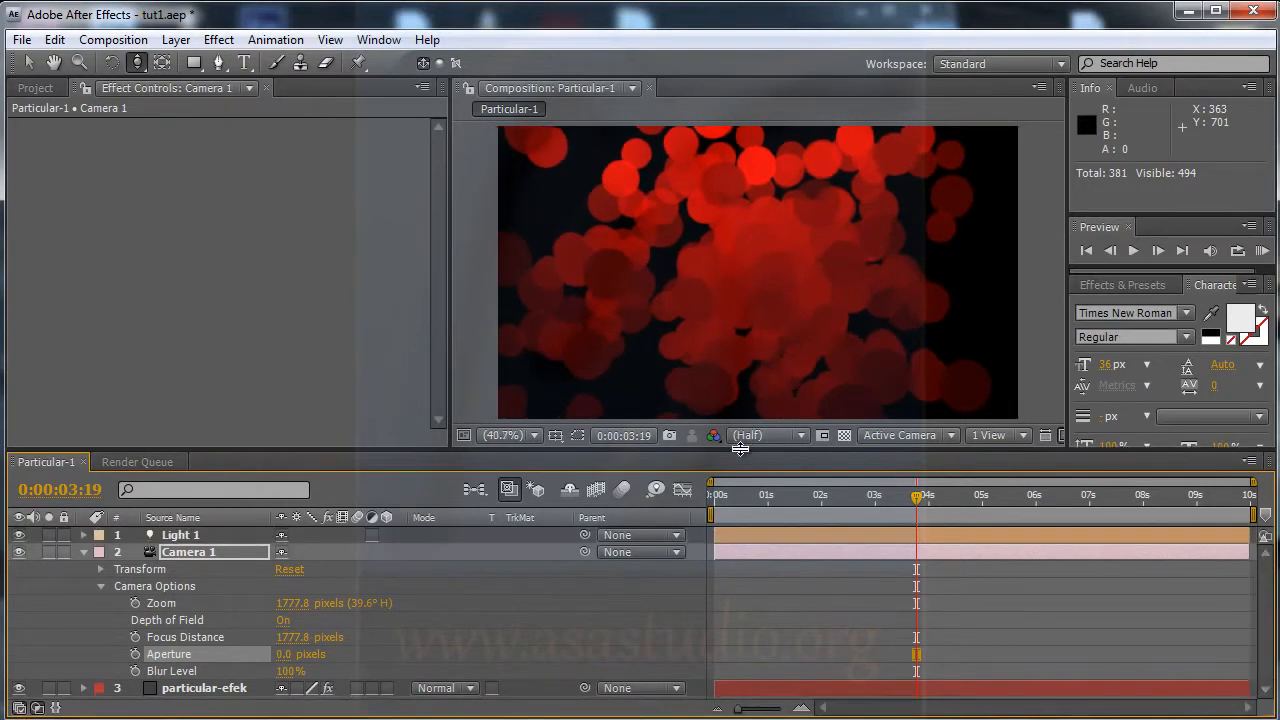
{"action": "left_click", "coordinate": [192, 692]}
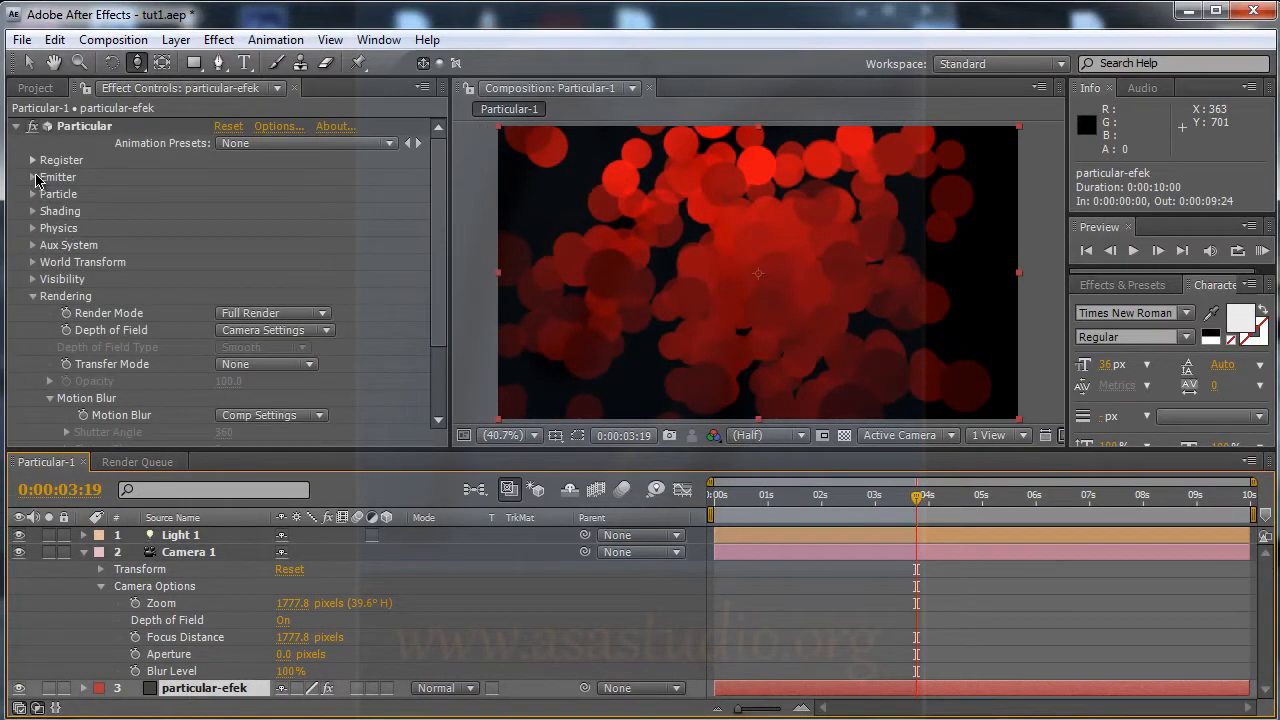
{"action": "left_click", "coordinate": [33, 177]}
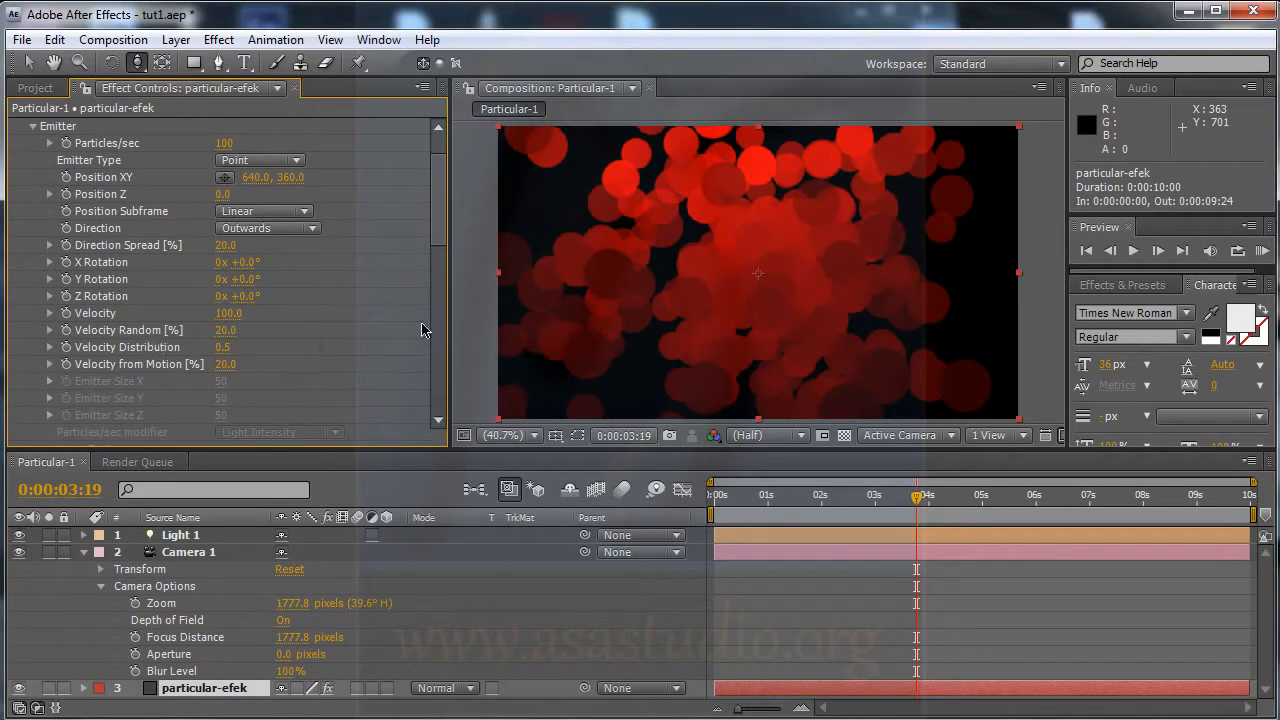
{"action": "left_click_drag", "start_coordinate": [439, 228], "coordinate": [441, 178]}
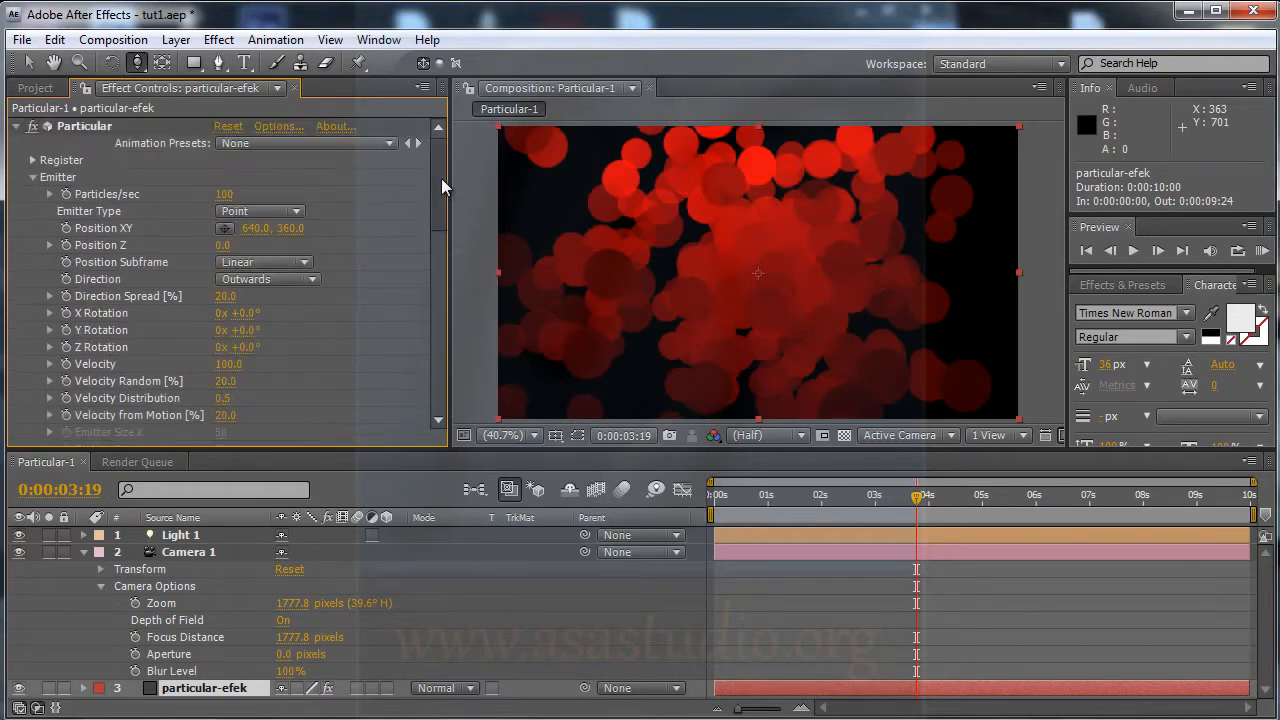
{"action": "left_click", "coordinate": [259, 218]}
{"action": "left_click", "coordinate": [265, 250]}
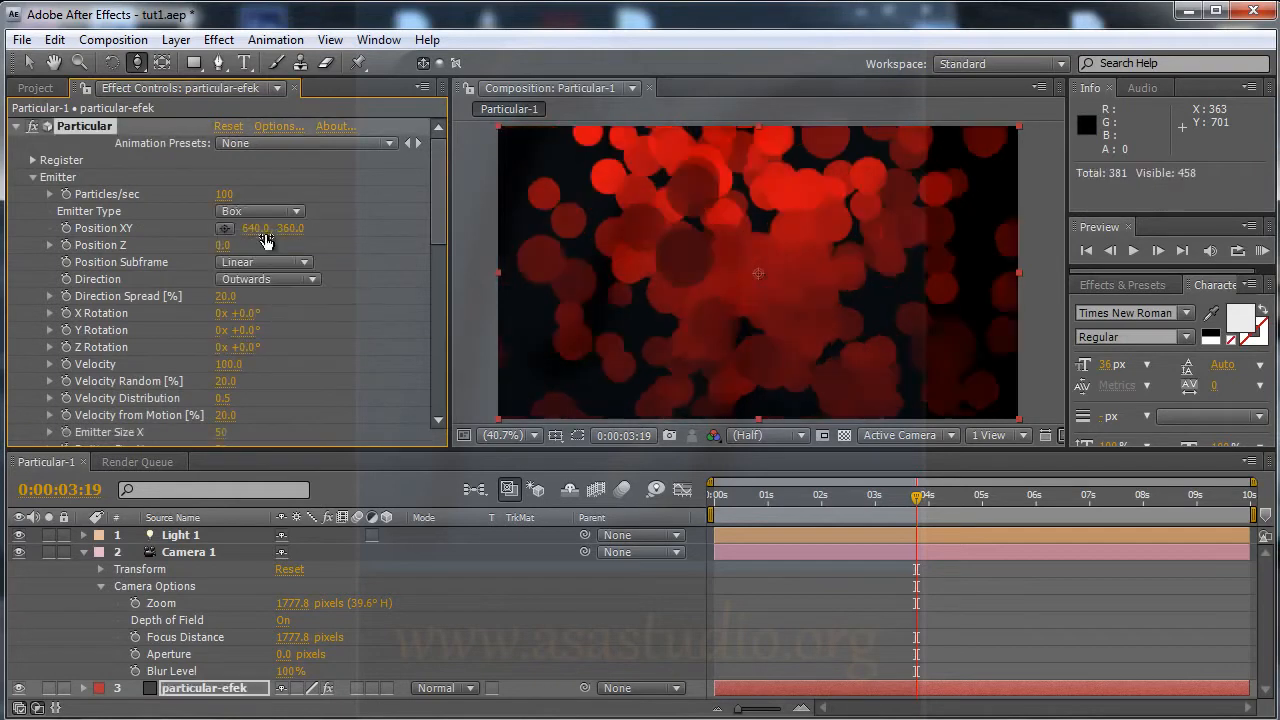
- Set the Particular effect's Emitter Size Z to 152 and Emitter Size X to 176 on the particular-efek layer
{"action": "left_click_drag", "start_coordinate": [436, 224], "coordinate": [442, 265]}
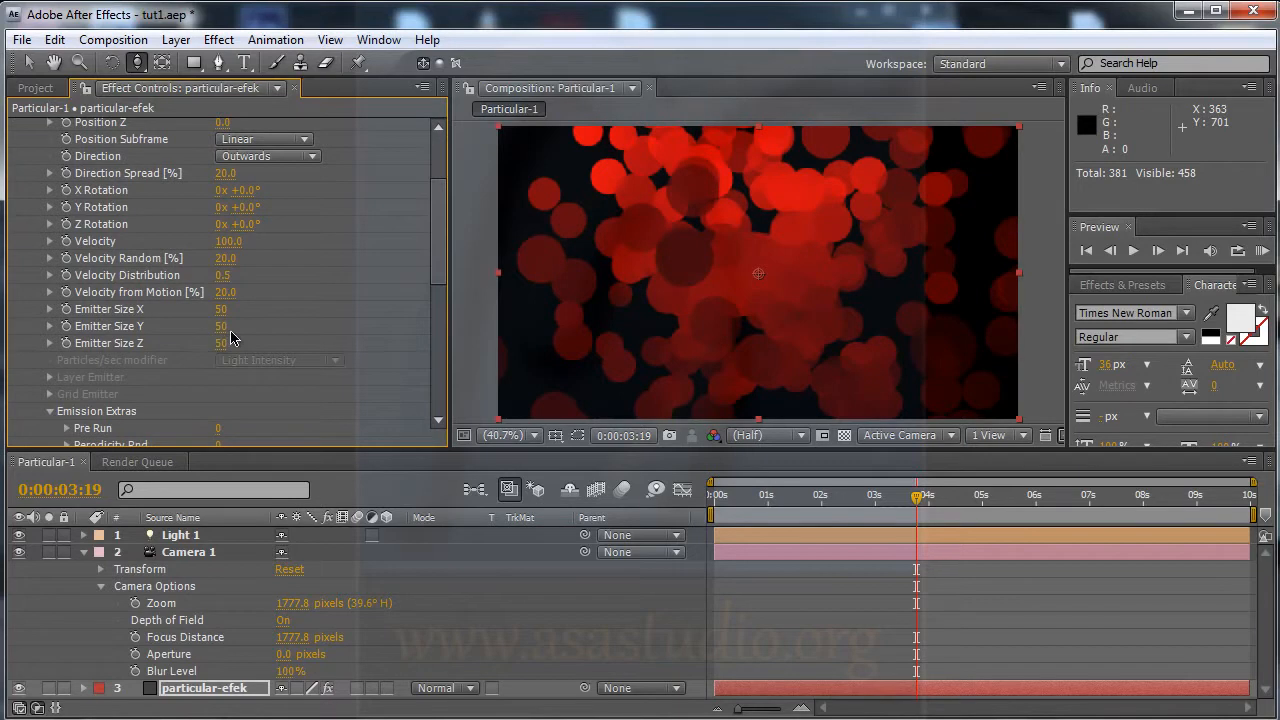
{"action": "left_click_drag", "start_coordinate": [221, 343], "coordinate": [326, 343]}
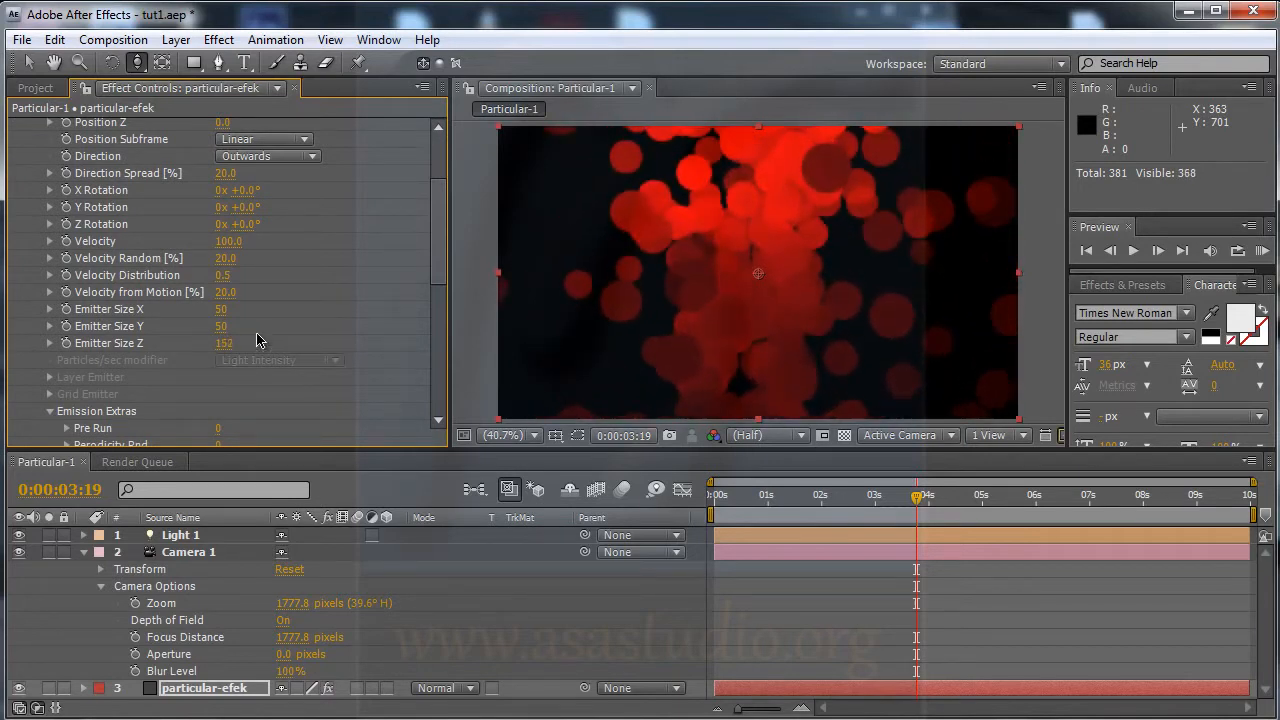
{"action": "left_click_drag", "start_coordinate": [221, 309], "coordinate": [355, 316]}
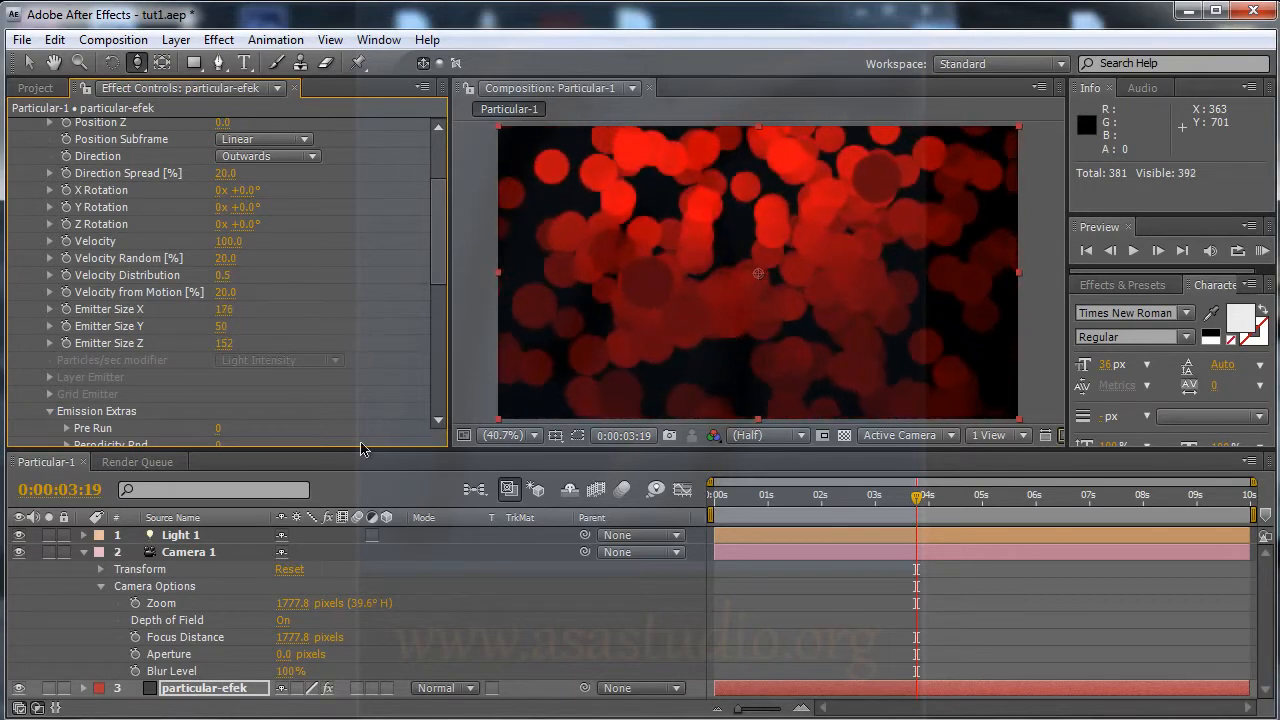
- Set Camera 1's Aperture to 78 pixels and its Focus Distance to 1550.8 pixels
{"action": "left_click_drag", "start_coordinate": [288, 654], "coordinate": [259, 637]}
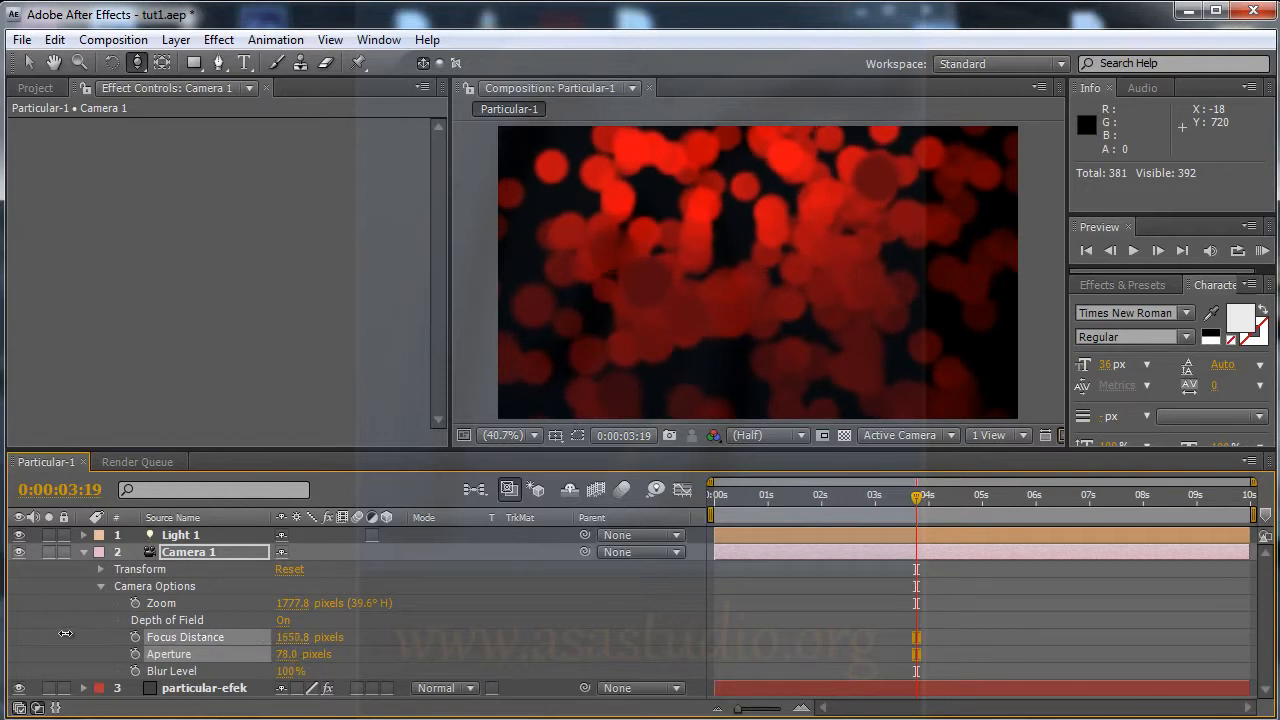
{"action": "left_click_drag", "start_coordinate": [65, 634], "coordinate": [65, 634]}
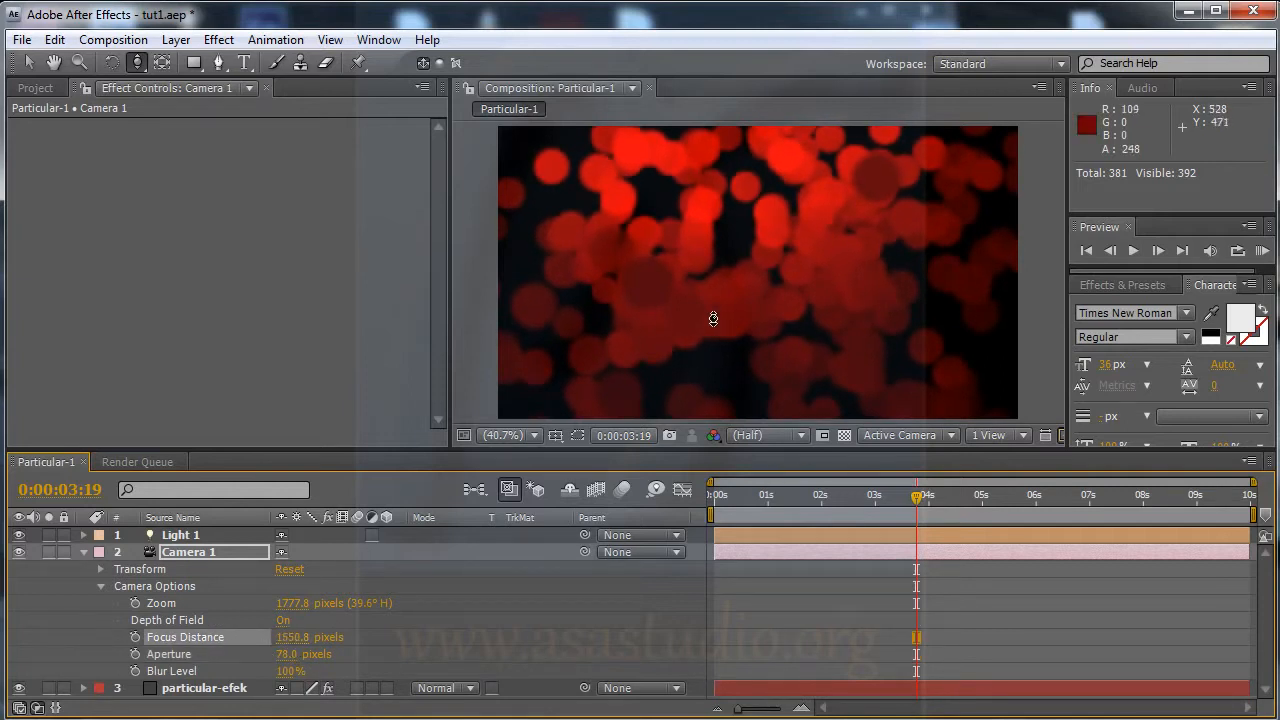
- Track Camera 1 along Z closer to the particles, try an Aperture of 27 pixels and set it to 85 pixels
{"action": "left_click_drag", "start_coordinate": [717, 294], "coordinate": [715, 231]}
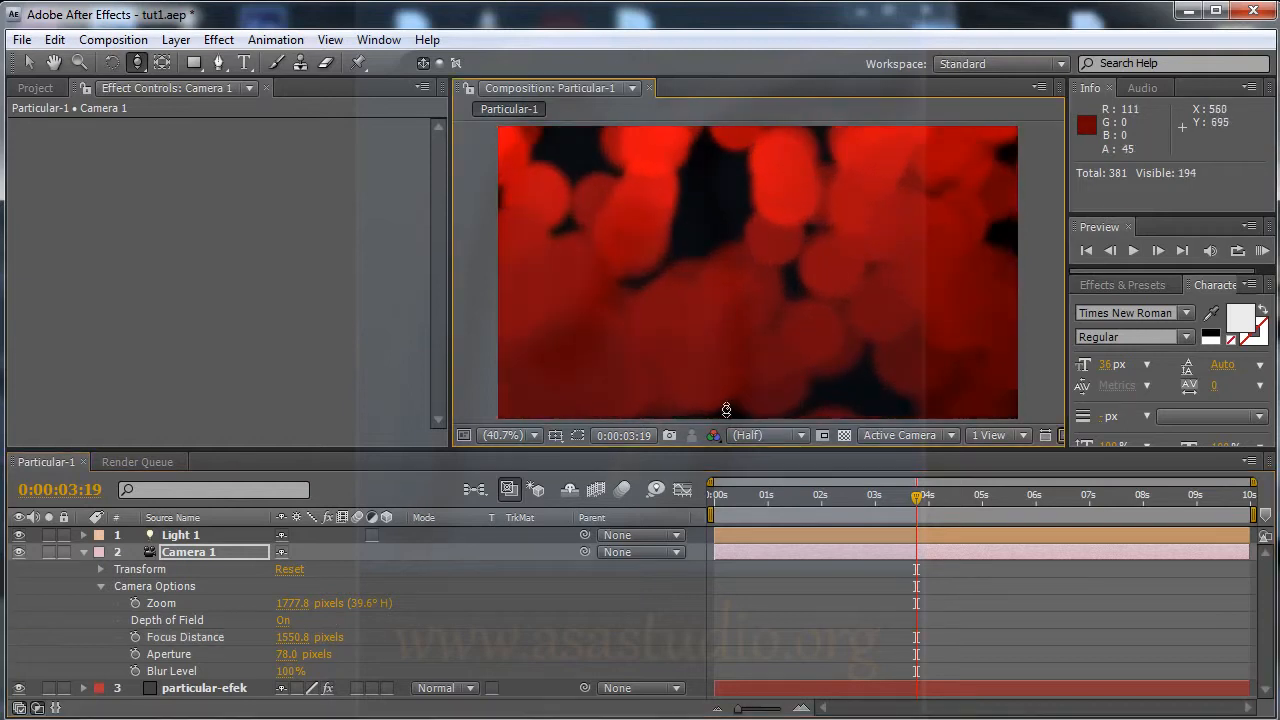
{"action": "left_click_drag", "start_coordinate": [831, 255], "coordinate": [840, 281]}
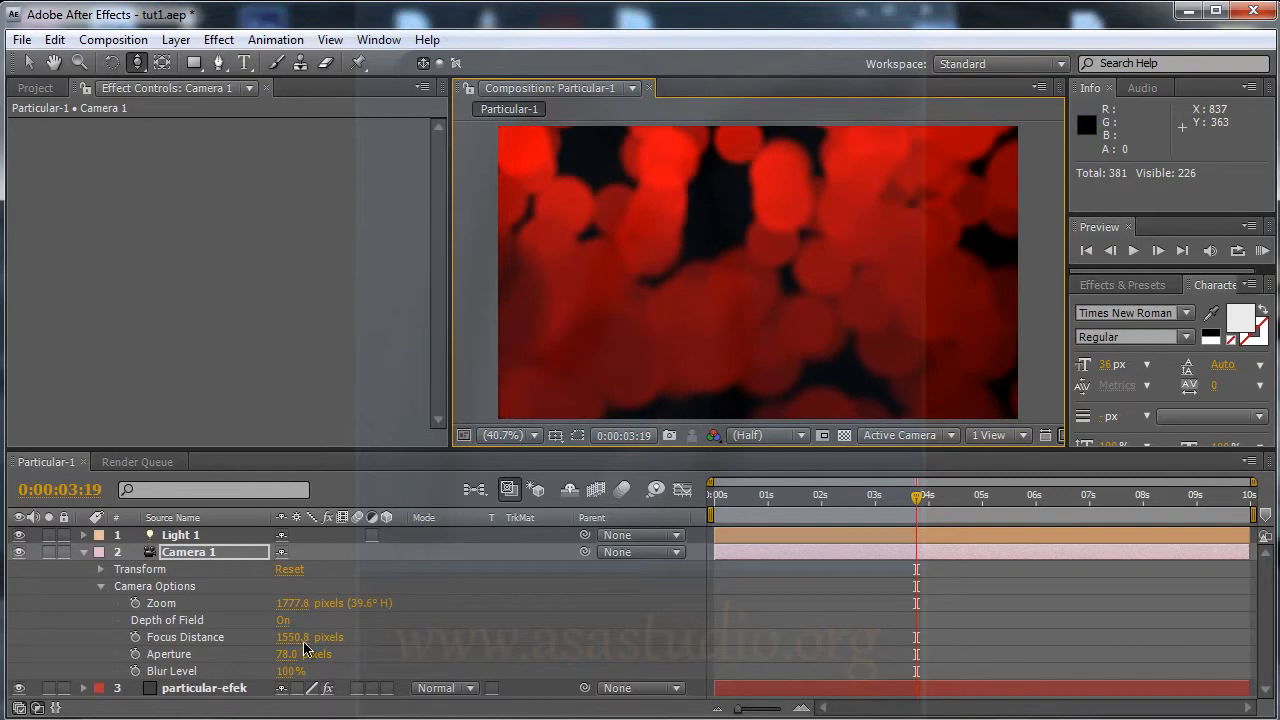
{"action": "mouse_move", "coordinate": [288, 654]}
{"action": "left_mouse_down"}
{"action": "mouse_move", "coordinate": [246, 656]}
{"action": "mouse_move", "coordinate": [298, 656]}
{"action": "left_mouse_up"}
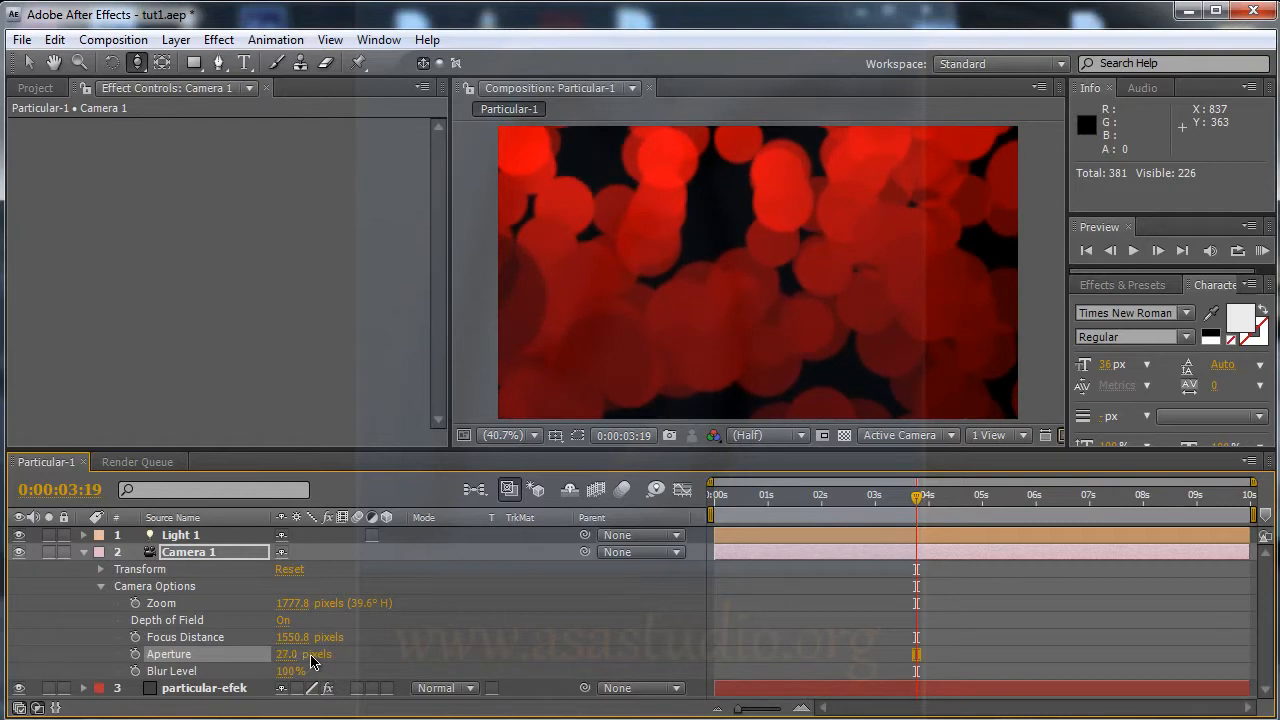
{"action": "left_click_drag", "start_coordinate": [289, 656], "coordinate": [310, 662]}
{"action": "left_click_drag", "start_coordinate": [288, 654], "coordinate": [311, 654]}
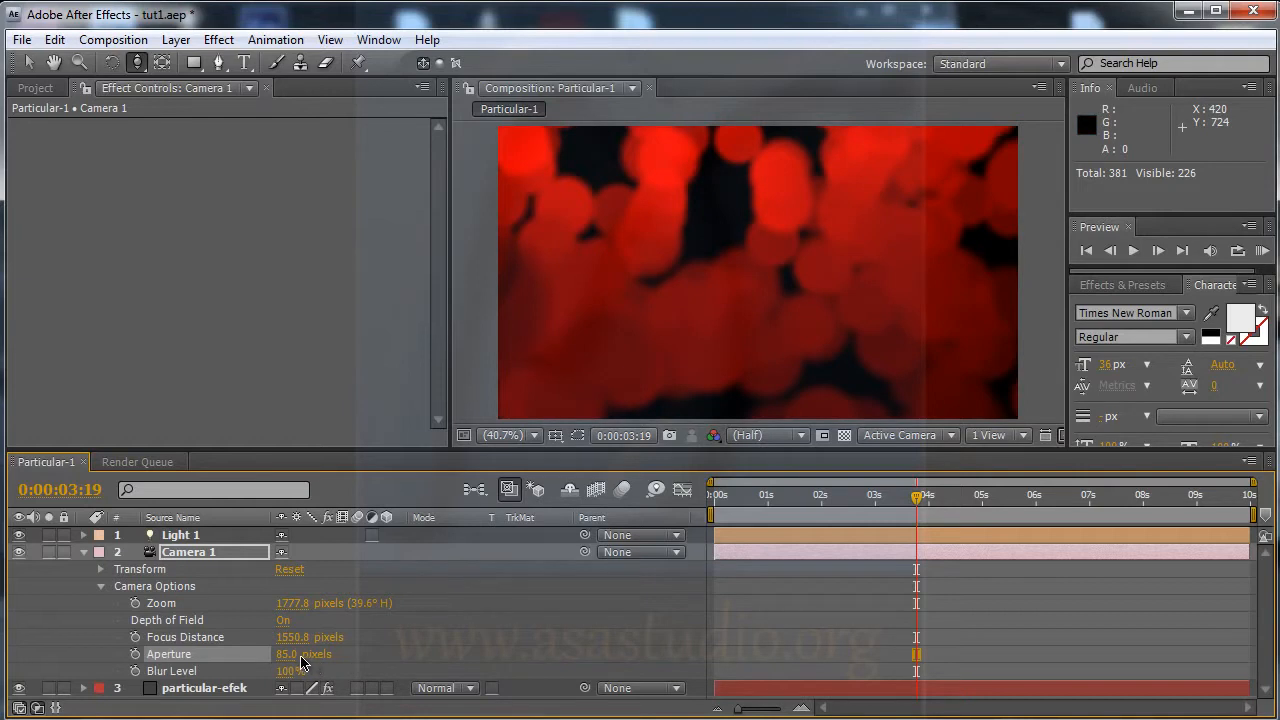
- Set Camera 1's focus distance to 2000 pixels and its aperture to 49 pixels
{"action": "left_click_drag", "start_coordinate": [287, 654], "coordinate": [186, 628]}
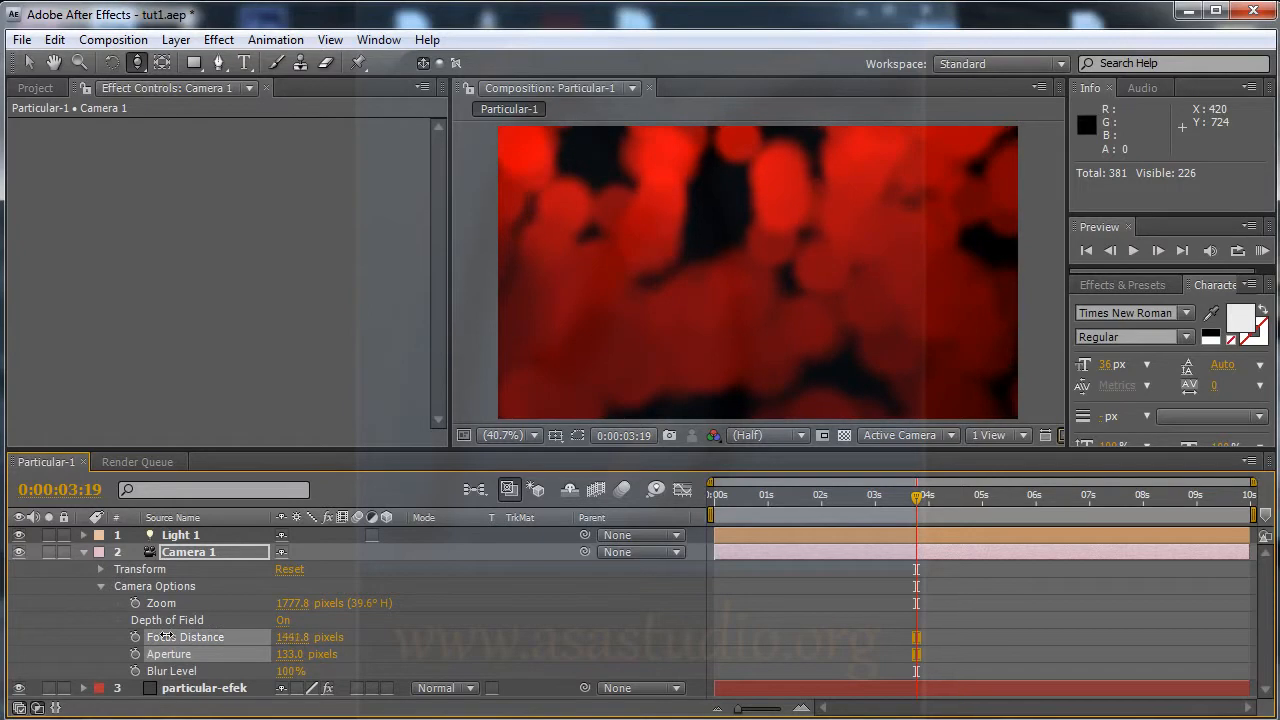
{"action": "left_click_drag", "start_coordinate": [288, 637], "coordinate": [3, 619]}
{"action": "left_click_drag", "start_coordinate": [290, 637], "coordinate": [963, 640]}
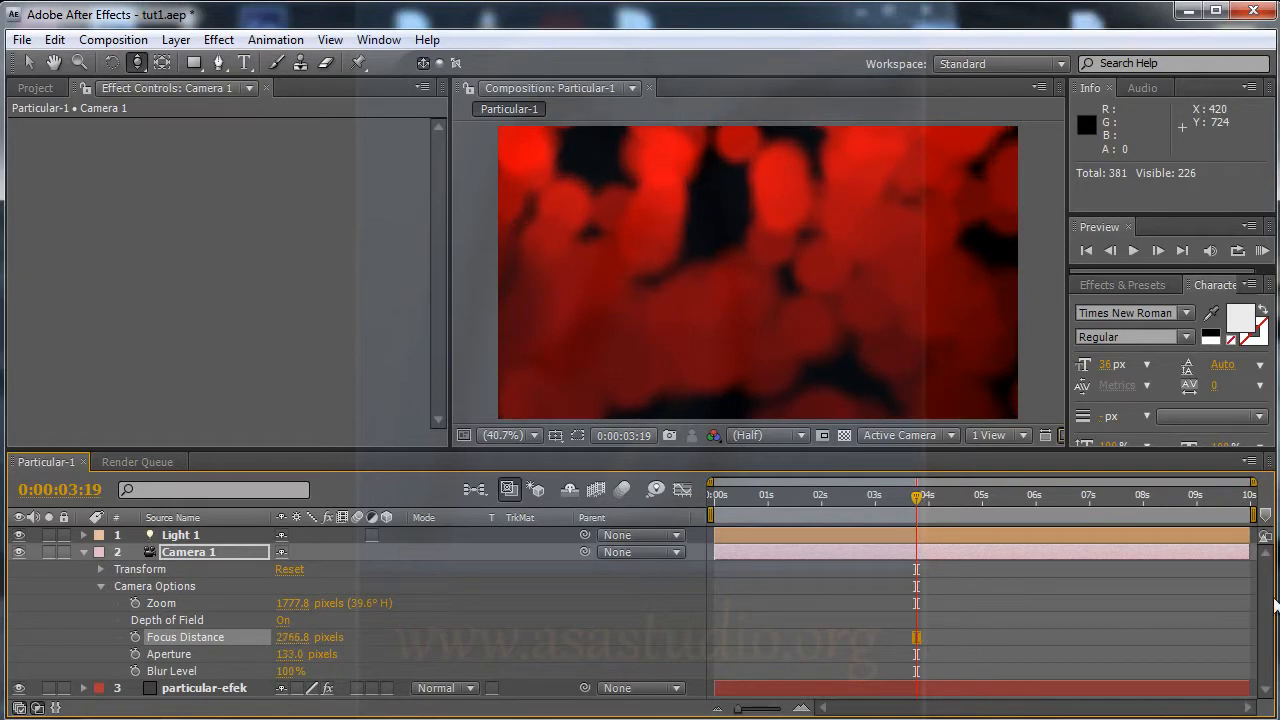
{"action": "left_click_drag", "start_coordinate": [293, 637], "coordinate": [86, 636]}
{"action": "left_click", "coordinate": [287, 641]}
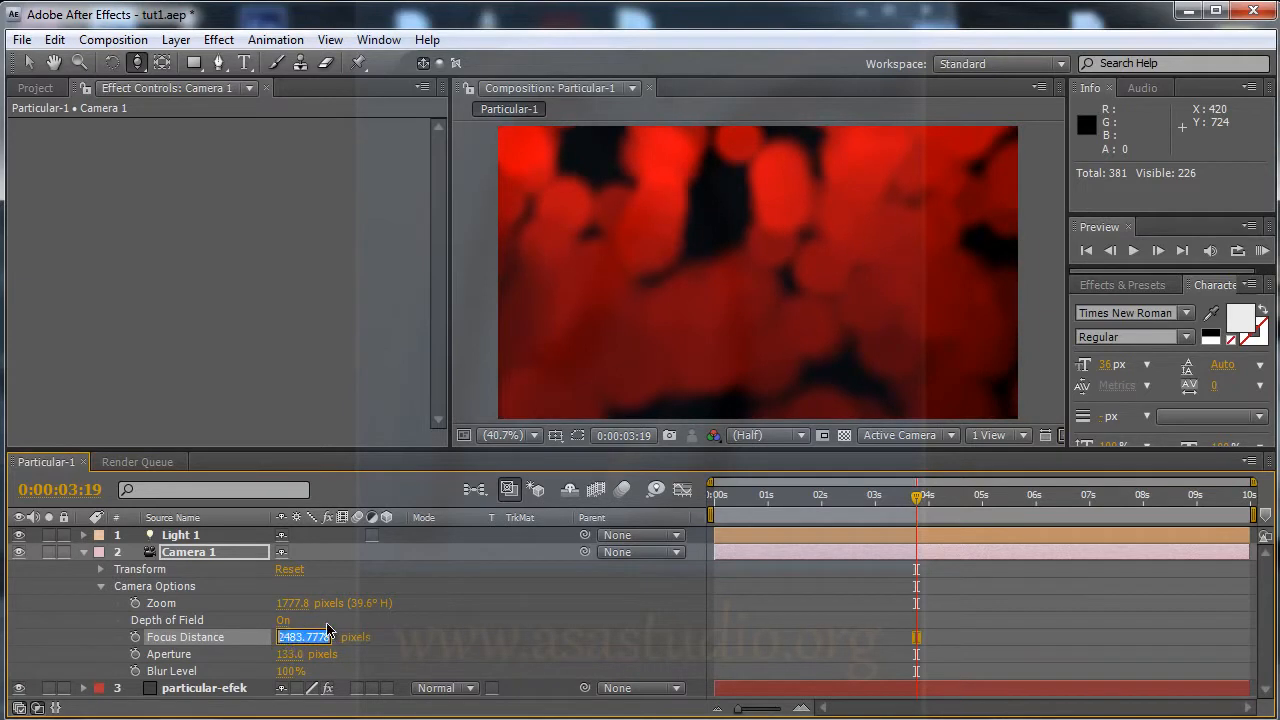
{"action": "type", "text": "2000"}
{"action": "key", "text": "Return"}
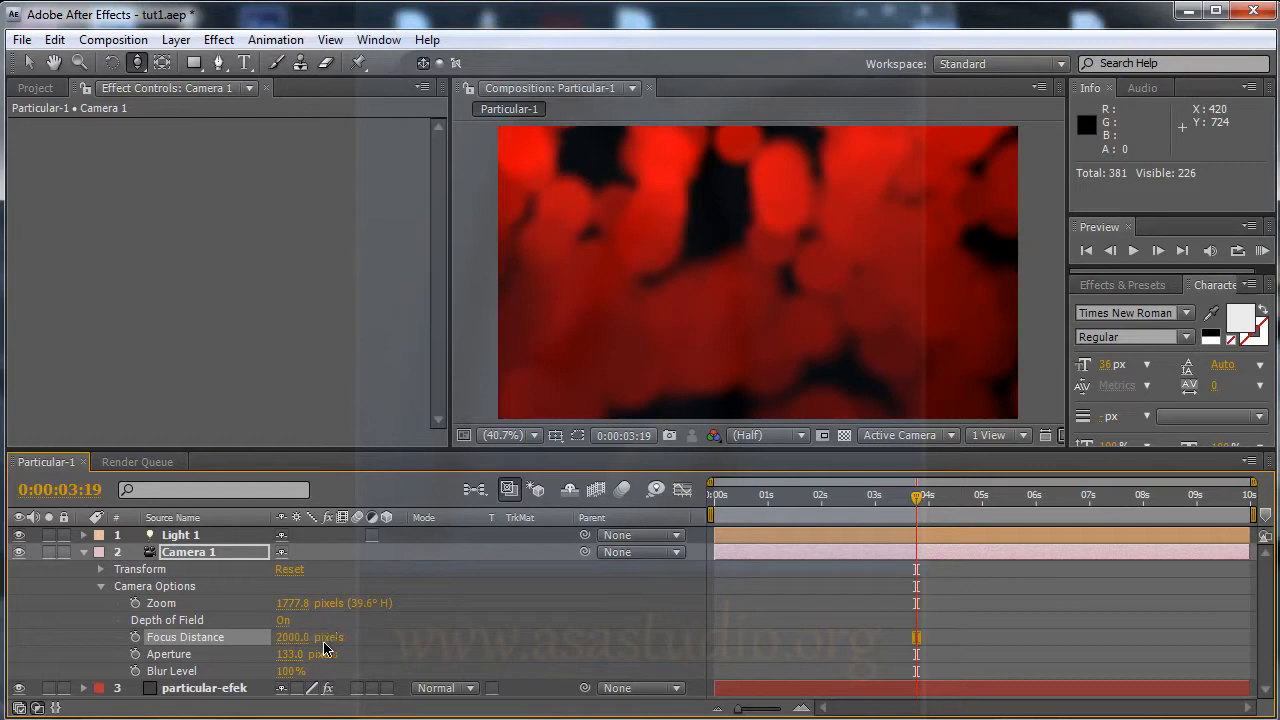
{"action": "left_click_drag", "start_coordinate": [292, 655], "coordinate": [234, 654]}
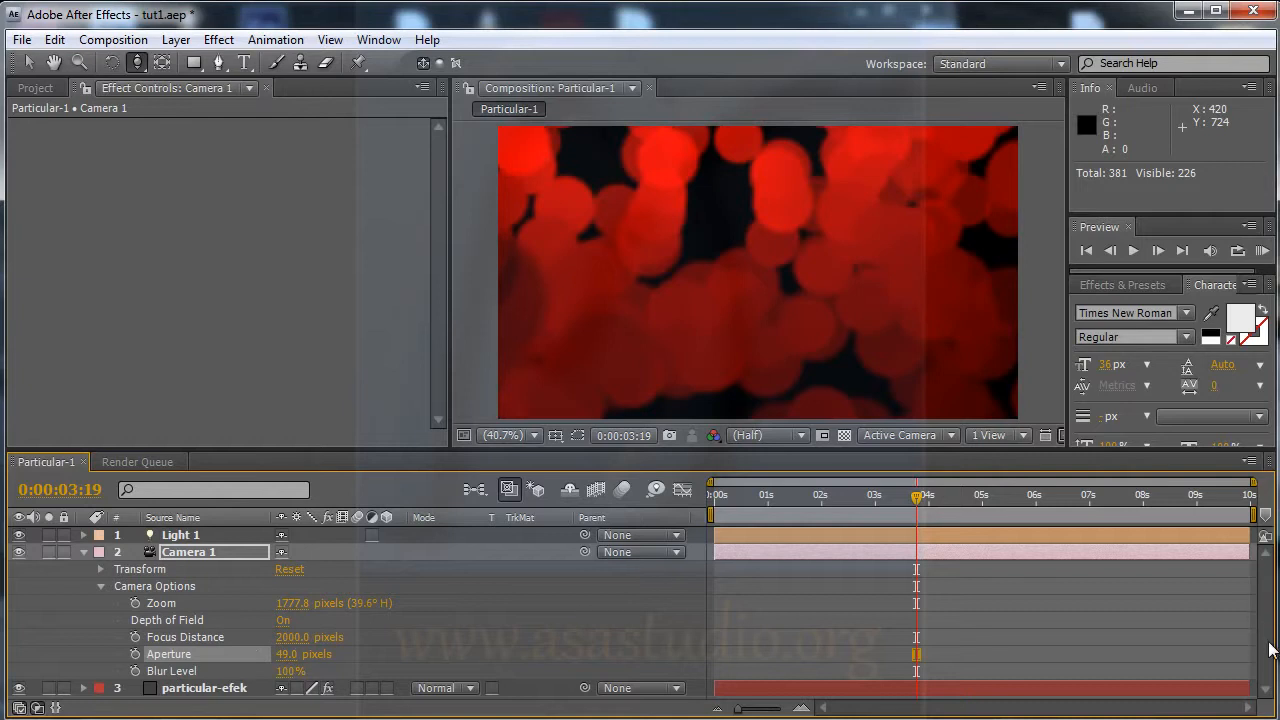
- Set the particular-efek emitter size to 116 in X, 0 in Y and 459 in Z
{"action": "left_click", "coordinate": [188, 690]}
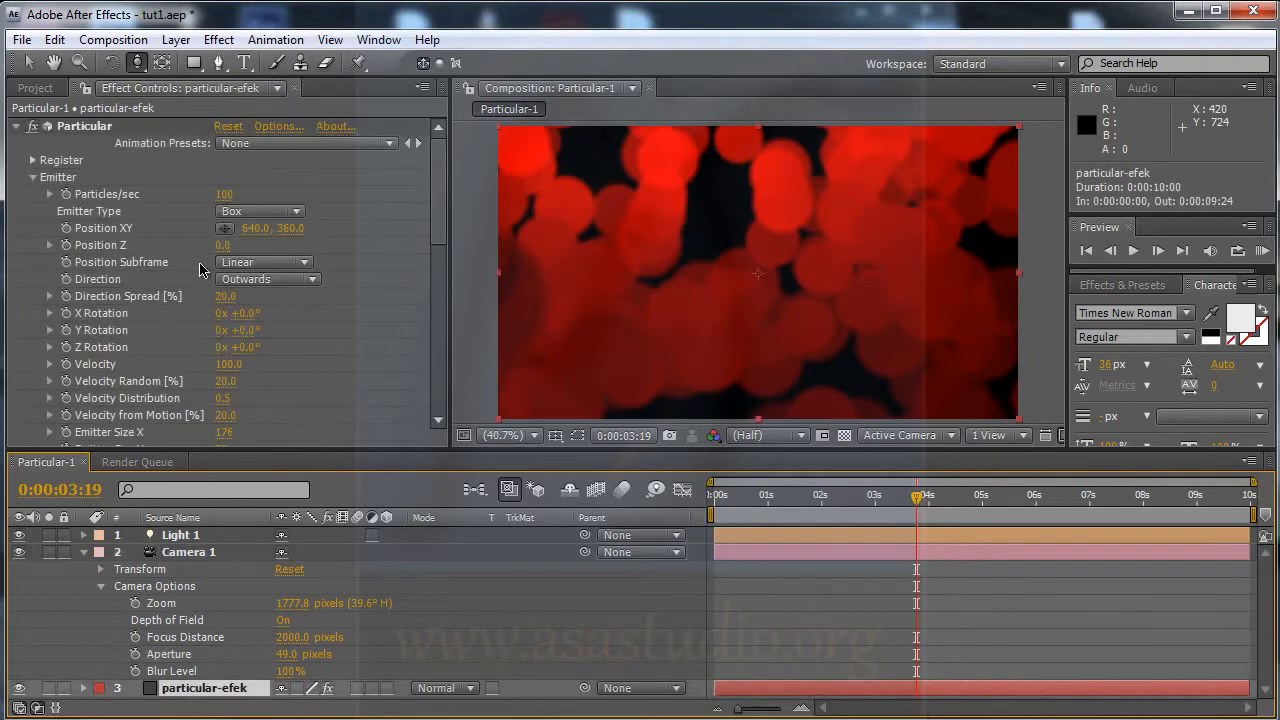
{"action": "left_click_drag", "start_coordinate": [441, 220], "coordinate": [445, 262]}
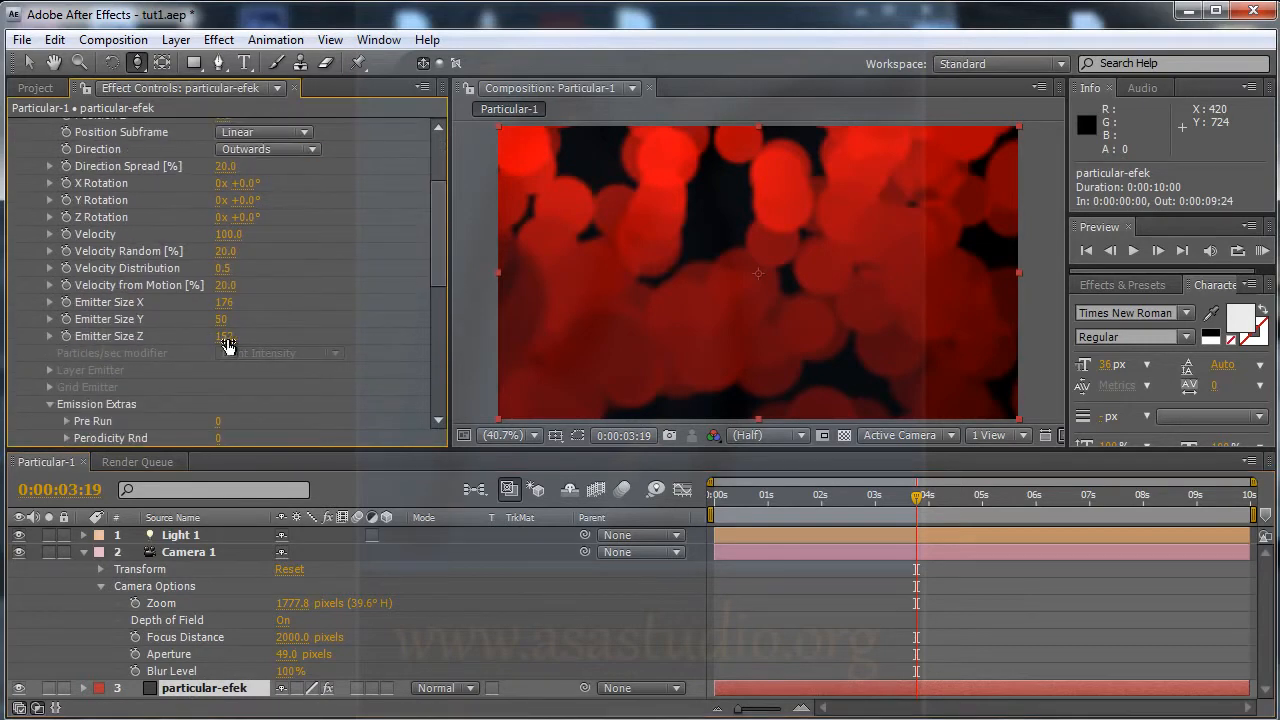
{"action": "left_click_drag", "start_coordinate": [298, 338], "coordinate": [532, 336]}
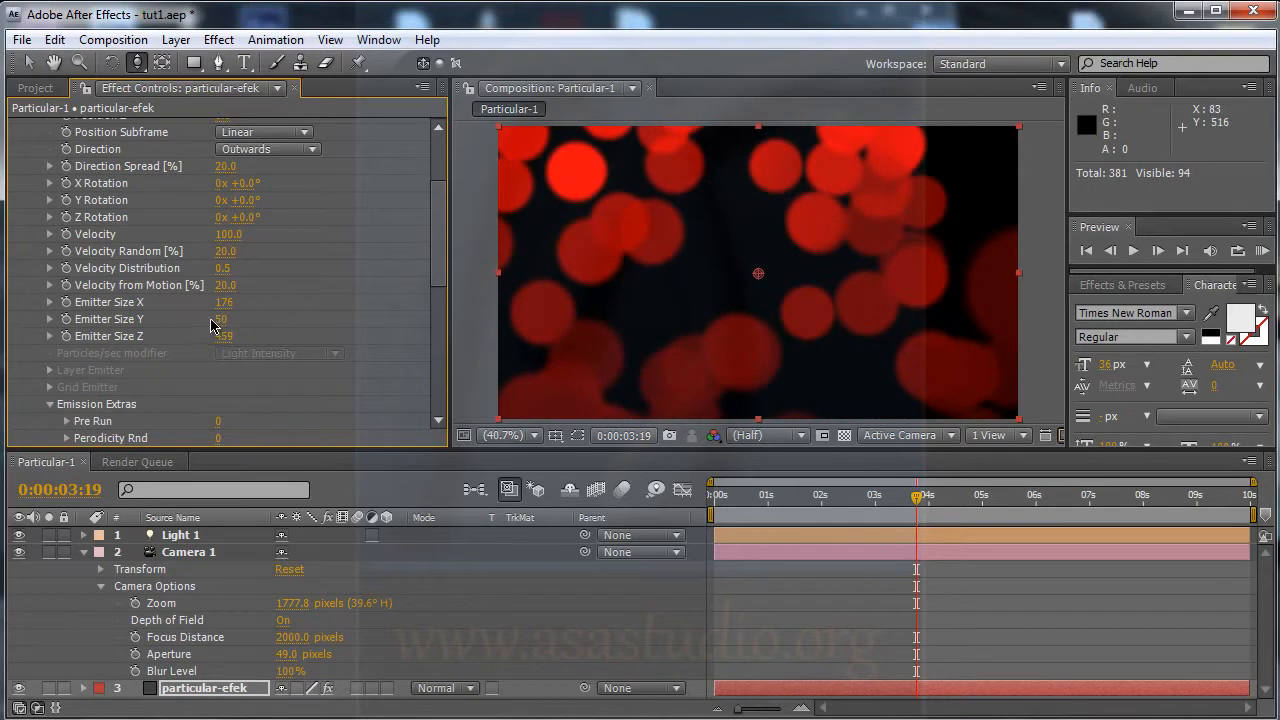
{"action": "left_click_drag", "start_coordinate": [220, 320], "coordinate": [147, 319]}
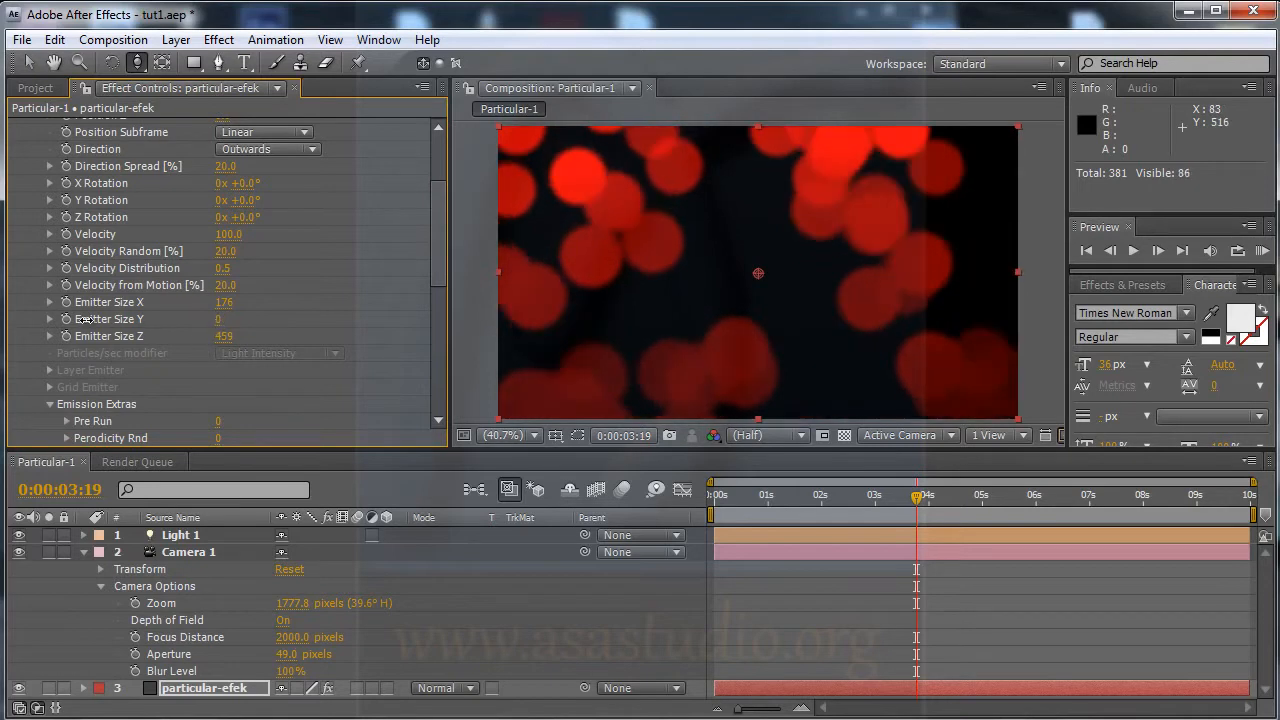
{"action": "left_click_drag", "start_coordinate": [222, 309], "coordinate": [163, 302]}
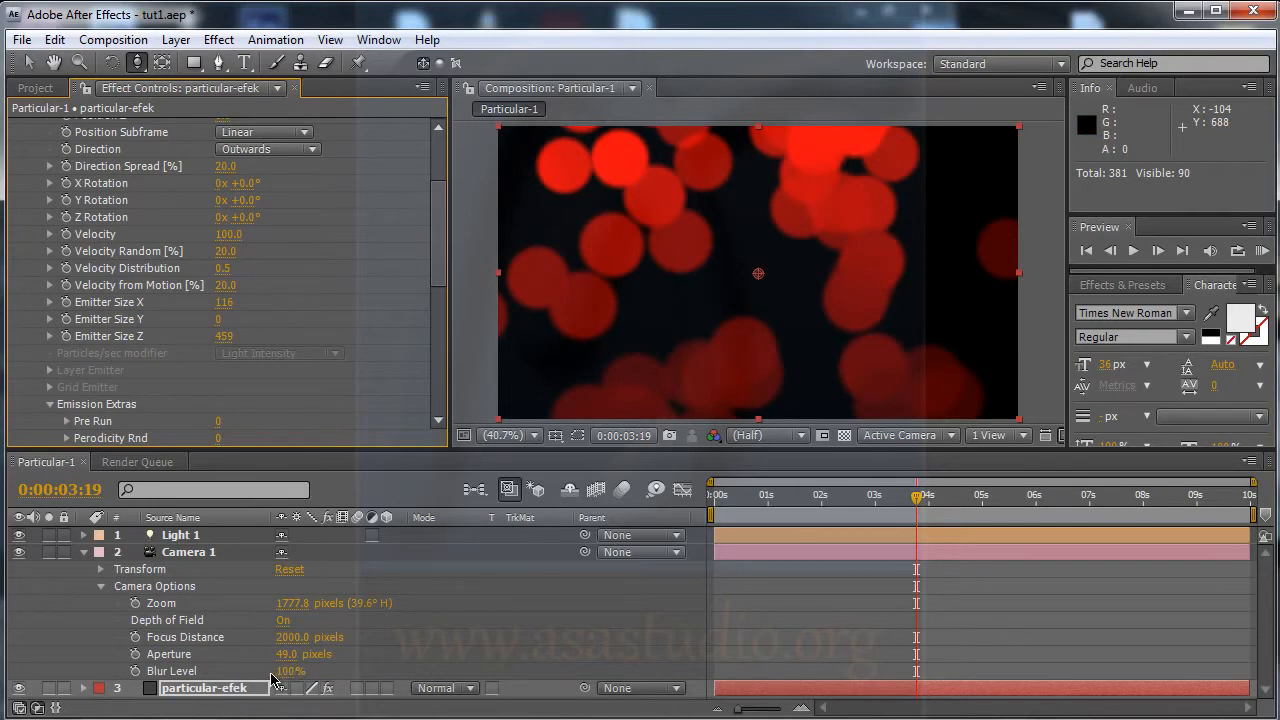
- Set Camera 1's aperture to 56 pixels
{"action": "left_click_drag", "start_coordinate": [287, 660], "coordinate": [285, 661]}
{"action": "left_click", "coordinate": [269, 654]}
{"action": "left_click", "coordinate": [255, 654]}
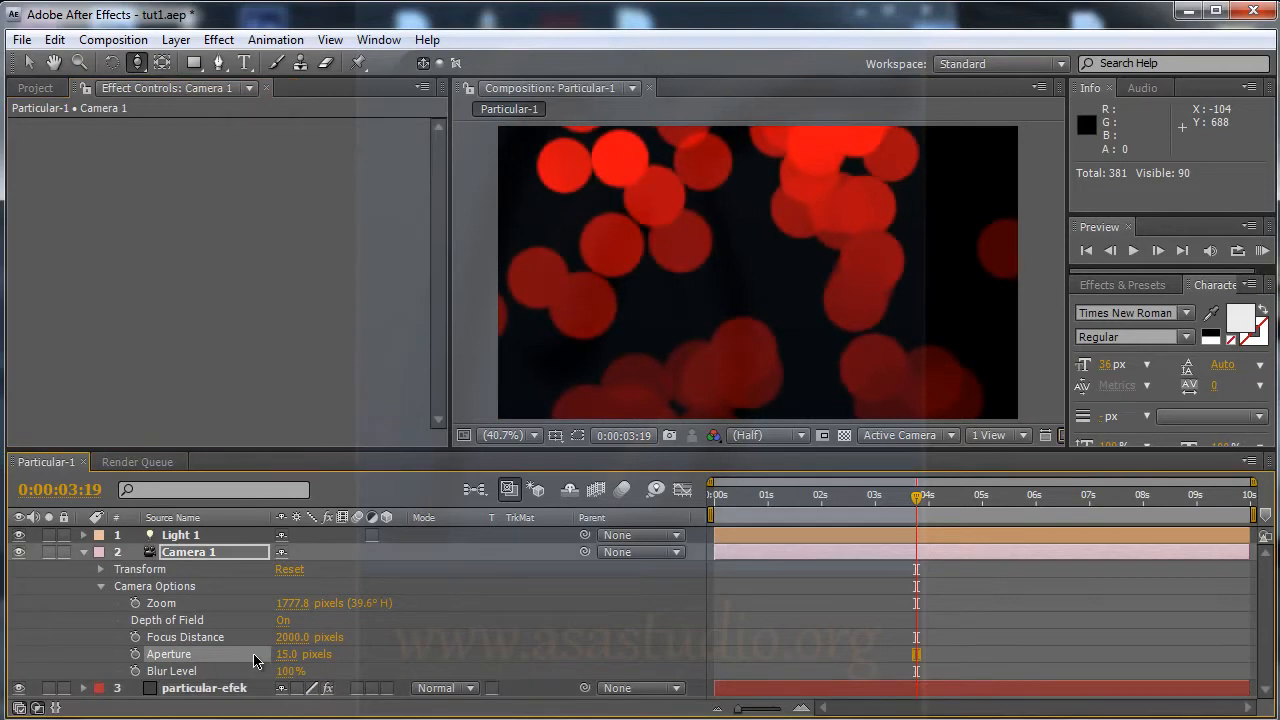
{"action": "mouse_move", "coordinate": [288, 657]}
{"action": "left_mouse_down"}
{"action": "mouse_move", "coordinate": [377, 659]}
{"action": "mouse_move", "coordinate": [281, 654]}
{"action": "left_mouse_up"}
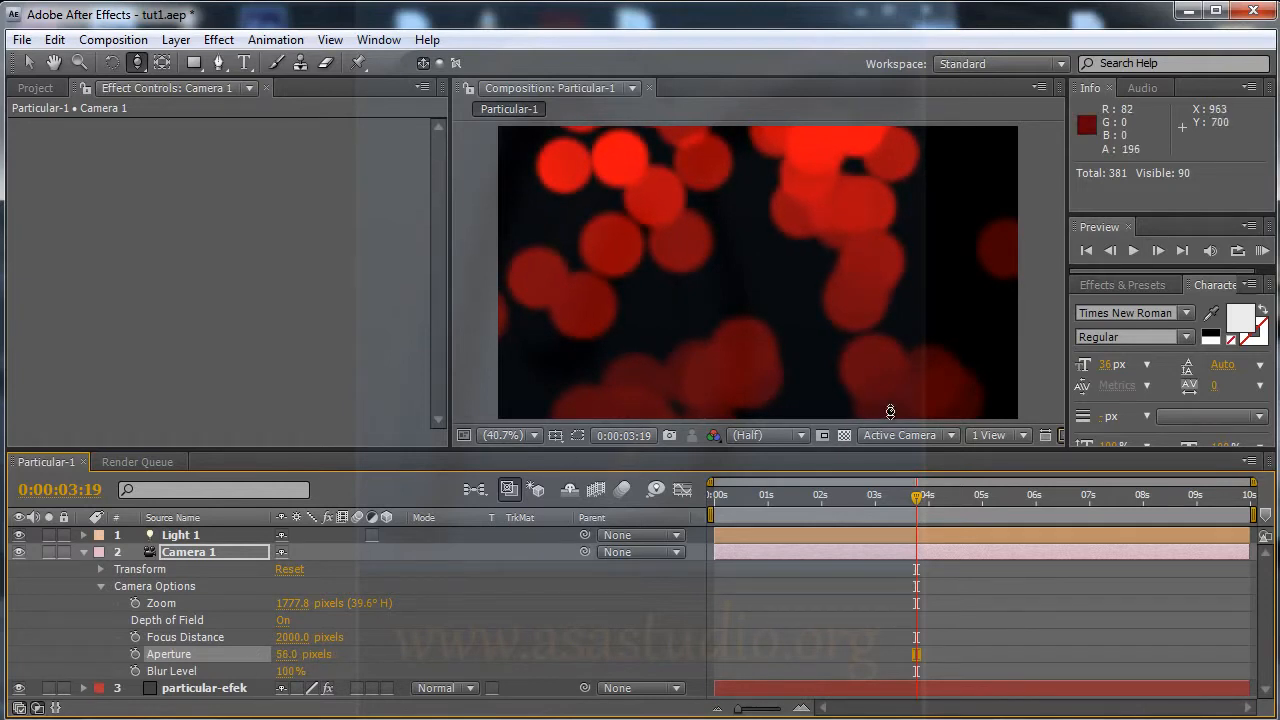
- Keyframe the particular-efek layer's Particles/sec from 100 at 0:00:01:09 to 0 at 0:00:01:17
{"action": "left_click_drag", "start_coordinate": [918, 500], "coordinate": [787, 496]}
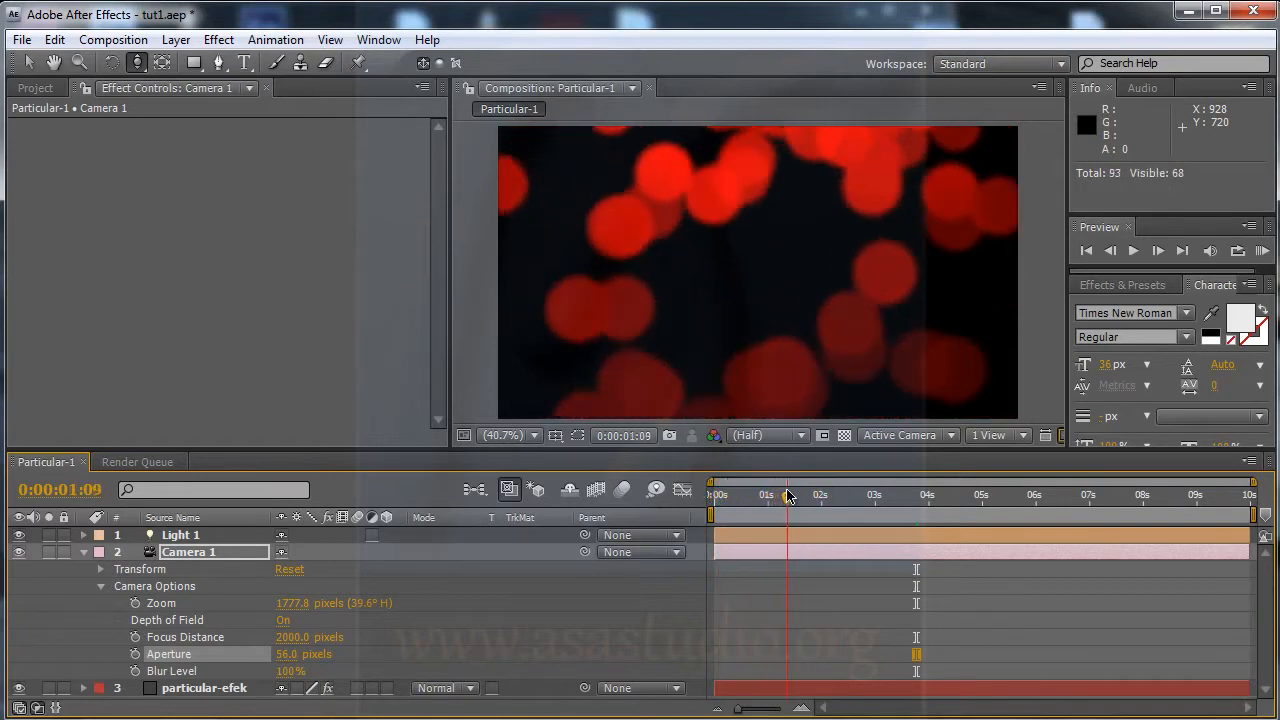
{"action": "left_click", "coordinate": [208, 694]}
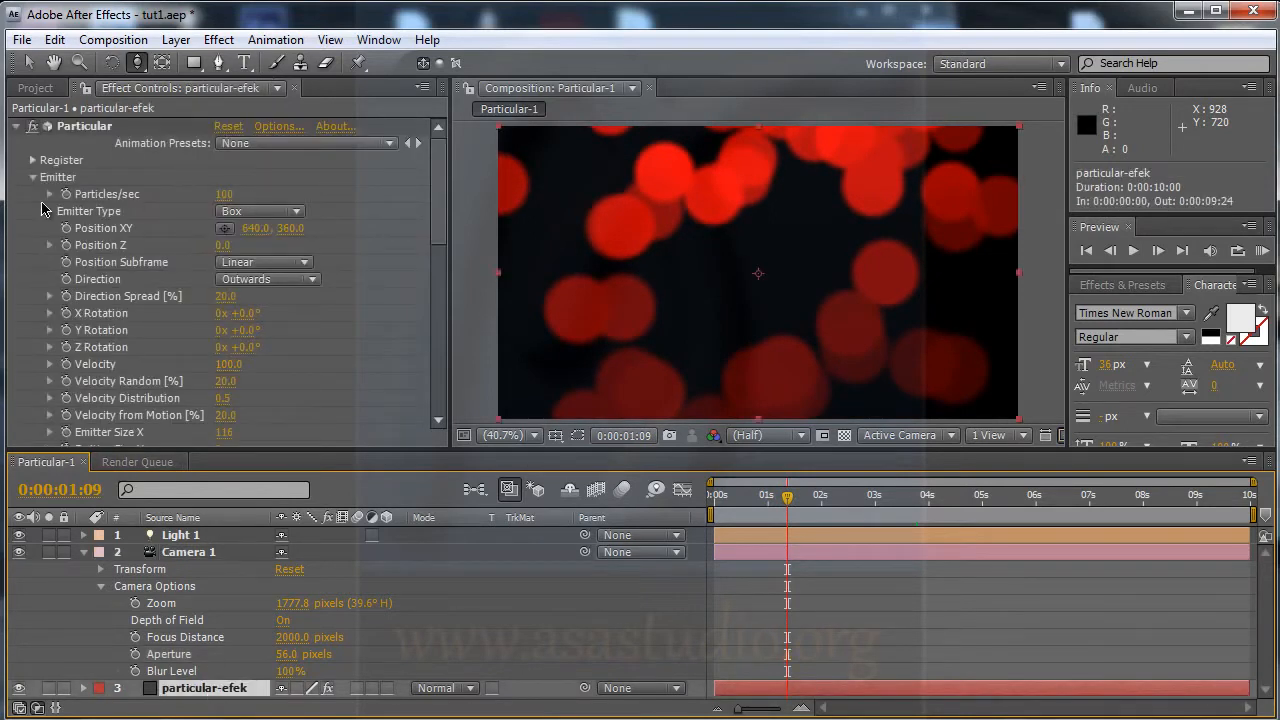
{"action": "left_click", "coordinate": [68, 195]}
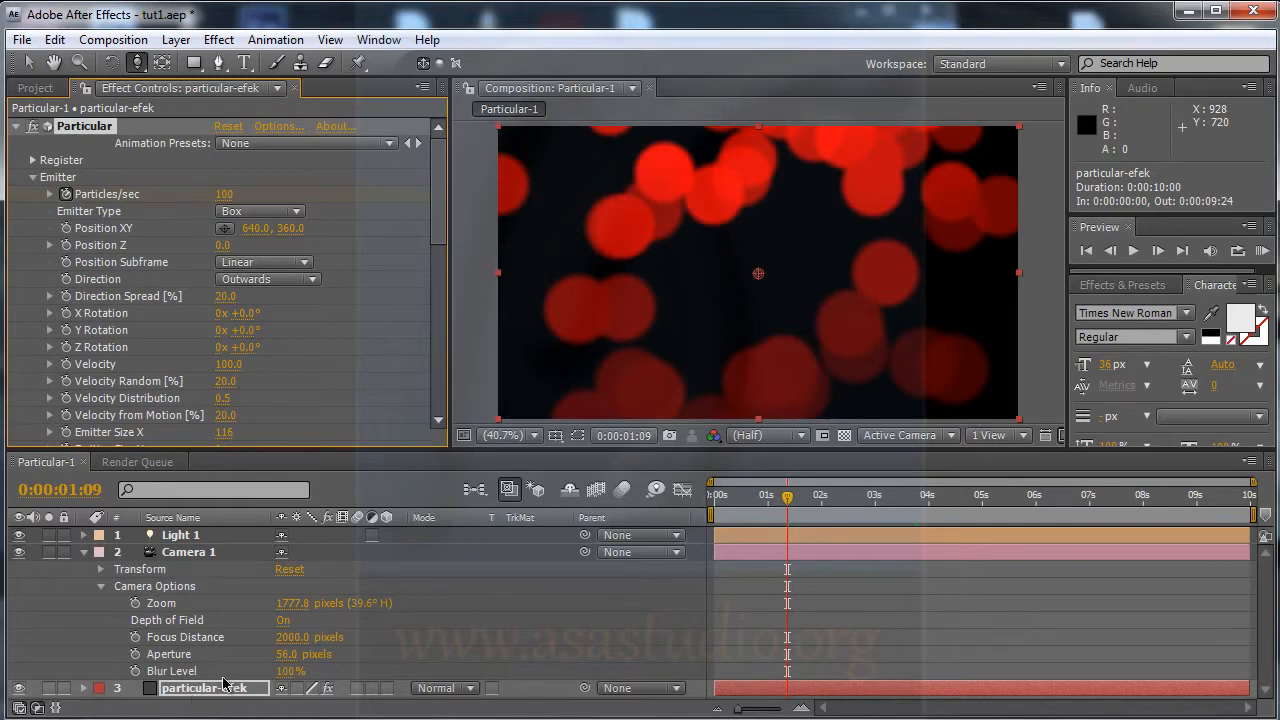
{"action": "left_click_drag", "start_coordinate": [787, 497], "coordinate": [805, 497]}
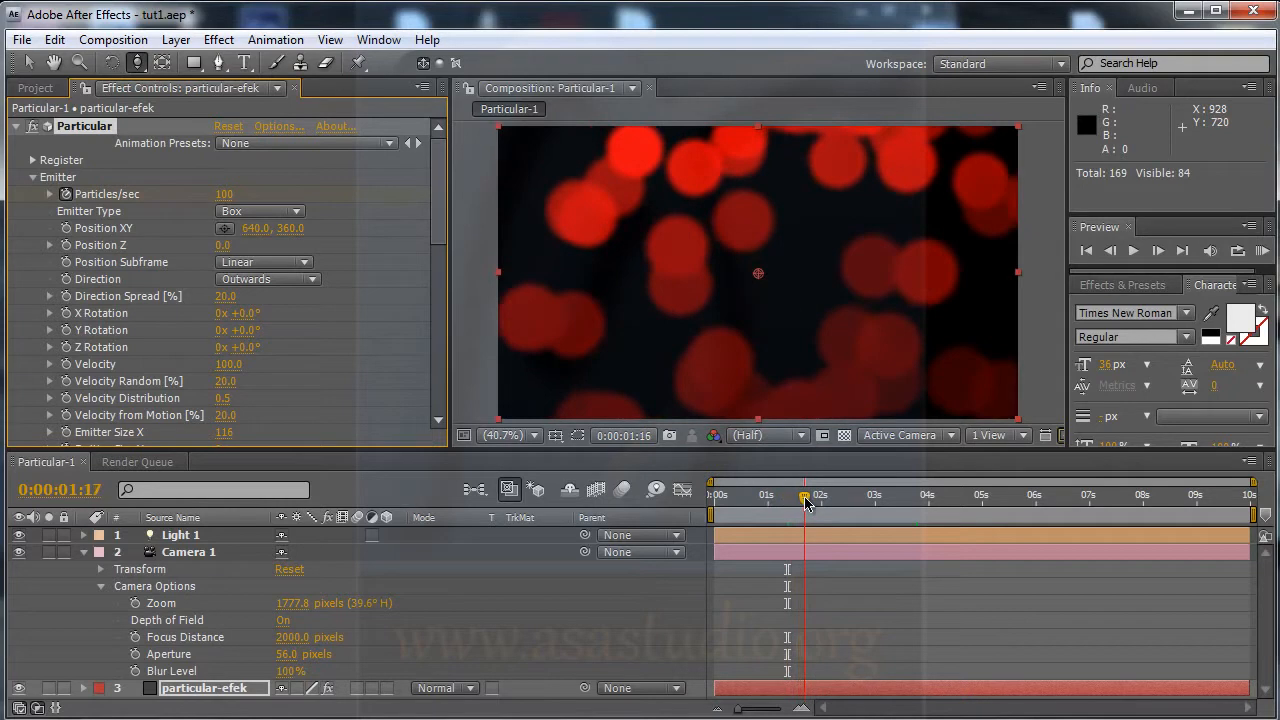
{"action": "left_click", "coordinate": [226, 197]}
{"action": "type", "text": "0"}
{"action": "key", "text": "Return"}
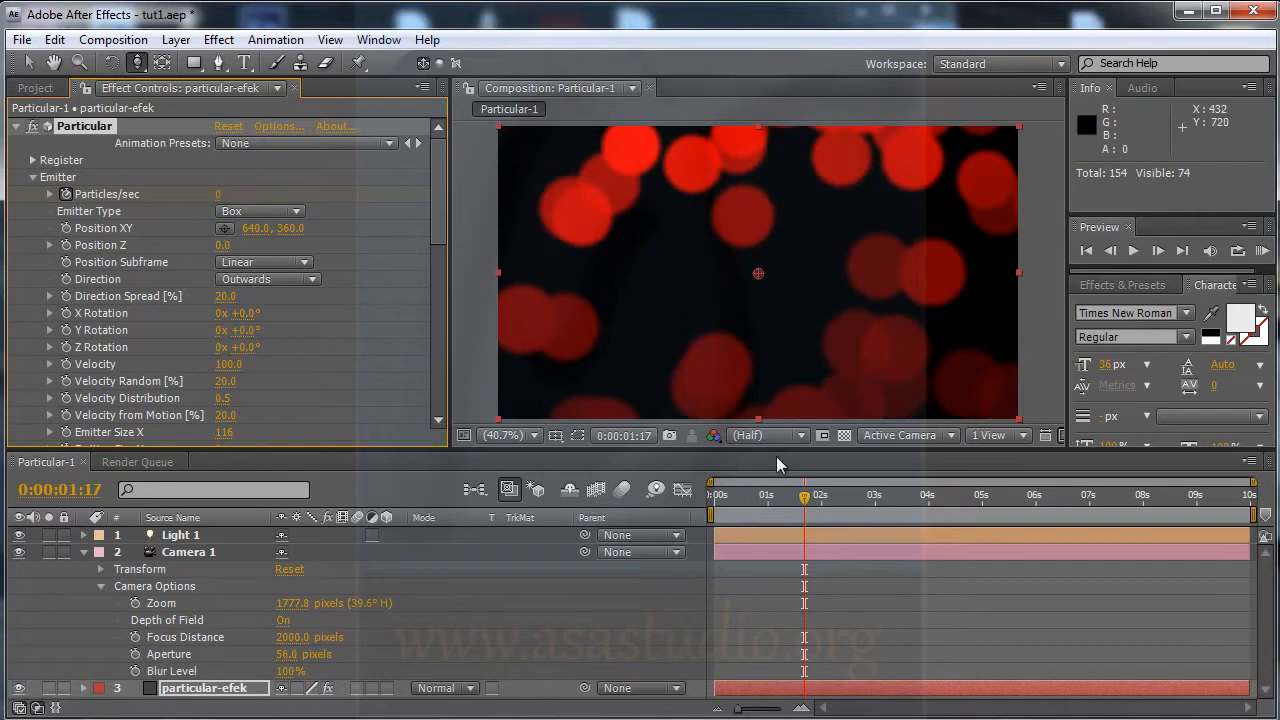
- Move the current time to 0:00:01:22 and set the emitter's Velocity to 0
{"action": "mouse_move", "coordinate": [807, 500]}
{"action": "left_mouse_down"}
{"action": "mouse_move", "coordinate": [881, 507]}
{"action": "mouse_move", "coordinate": [753, 505]}
{"action": "mouse_move", "coordinate": [816, 505]}
{"action": "left_mouse_up"}
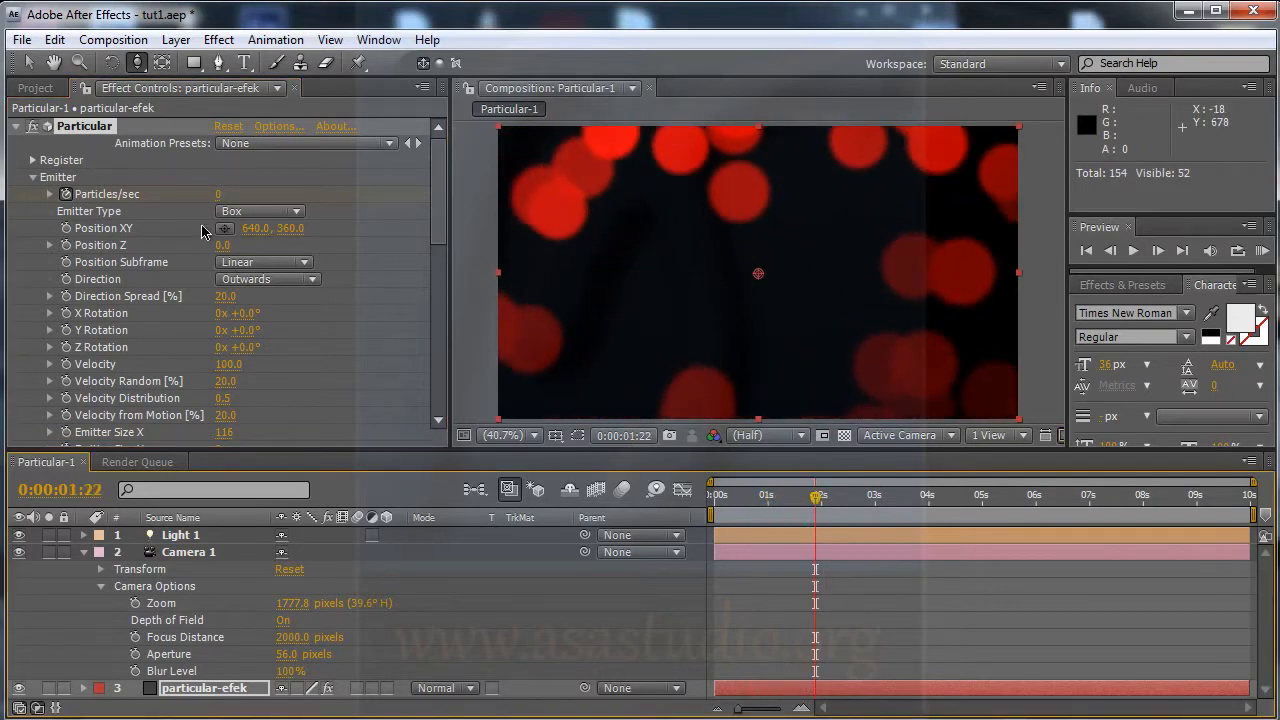
{"action": "left_click", "coordinate": [231, 365]}
{"action": "key", "text": "Return"}
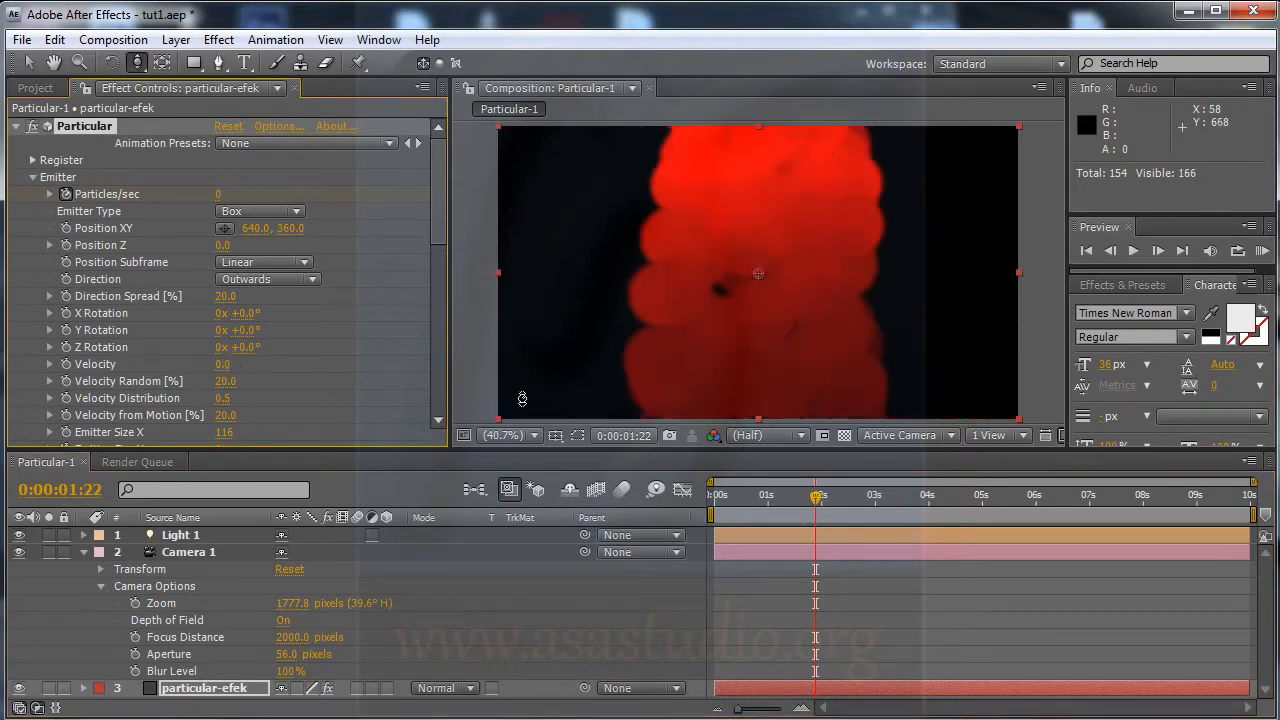
- Set the emitter's Velocity Random, Velocity Distribution and Velocity from Motion to 0
{"action": "left_click", "coordinate": [226, 383]}
{"action": "left_click", "coordinate": [268, 392]}
{"action": "left_click", "coordinate": [223, 400]}
{"action": "left_click", "coordinate": [297, 404]}
{"action": "left_click", "coordinate": [223, 416]}
{"action": "left_click", "coordinate": [281, 422]}
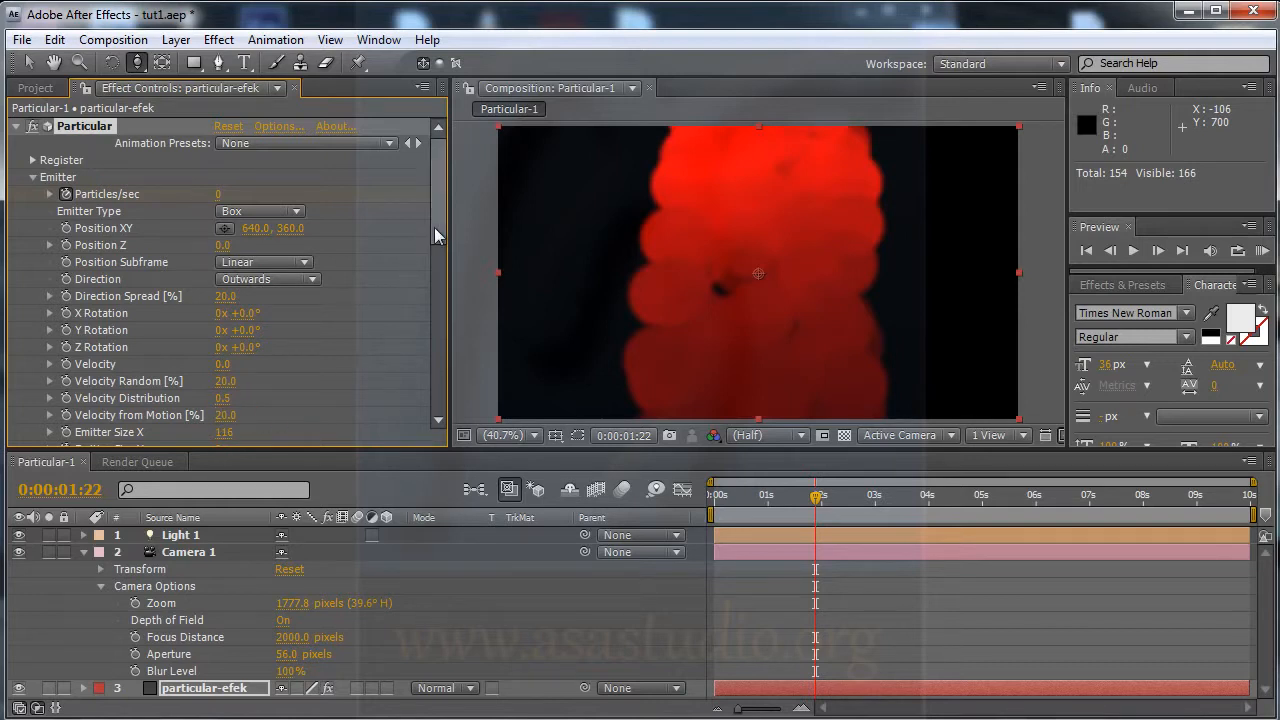
{"action": "left_click_drag", "start_coordinate": [435, 227], "coordinate": [437, 258]}
{"action": "left_click", "coordinate": [225, 318]}
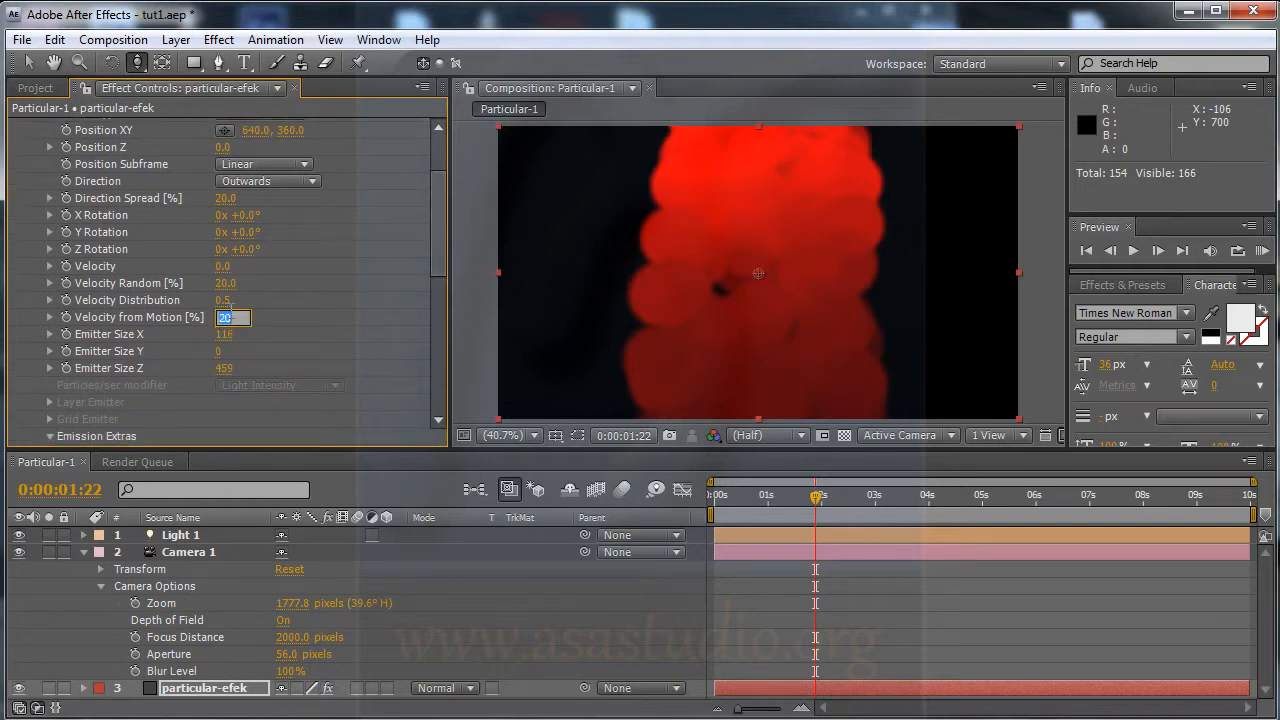
{"action": "left_click", "coordinate": [260, 308]}
{"action": "left_click", "coordinate": [224, 301]}
{"action": "type", "text": "0"}
{"action": "left_click", "coordinate": [226, 284]}
{"action": "type", "text": "0"}
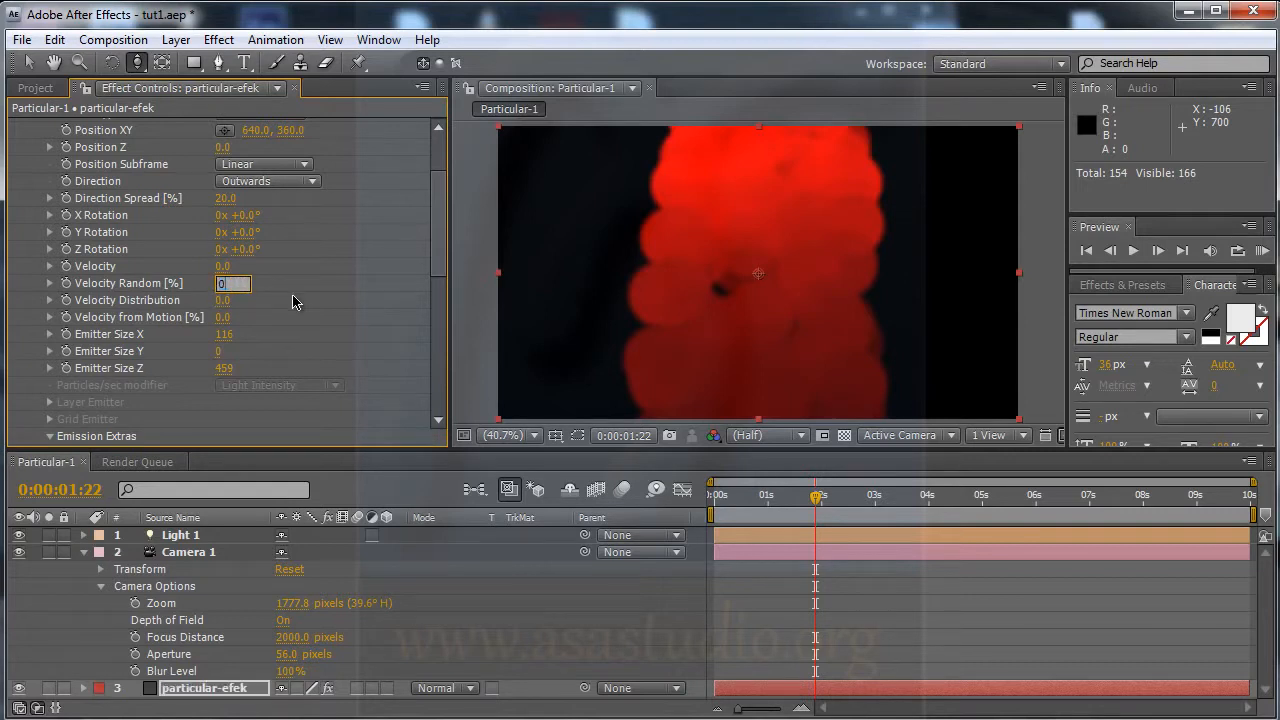
- Spread out the particles by setting the emitter size to 239 in X, 901 in Y and 447 in Z
{"action": "left_click_drag", "start_coordinate": [435, 251], "coordinate": [438, 265]}
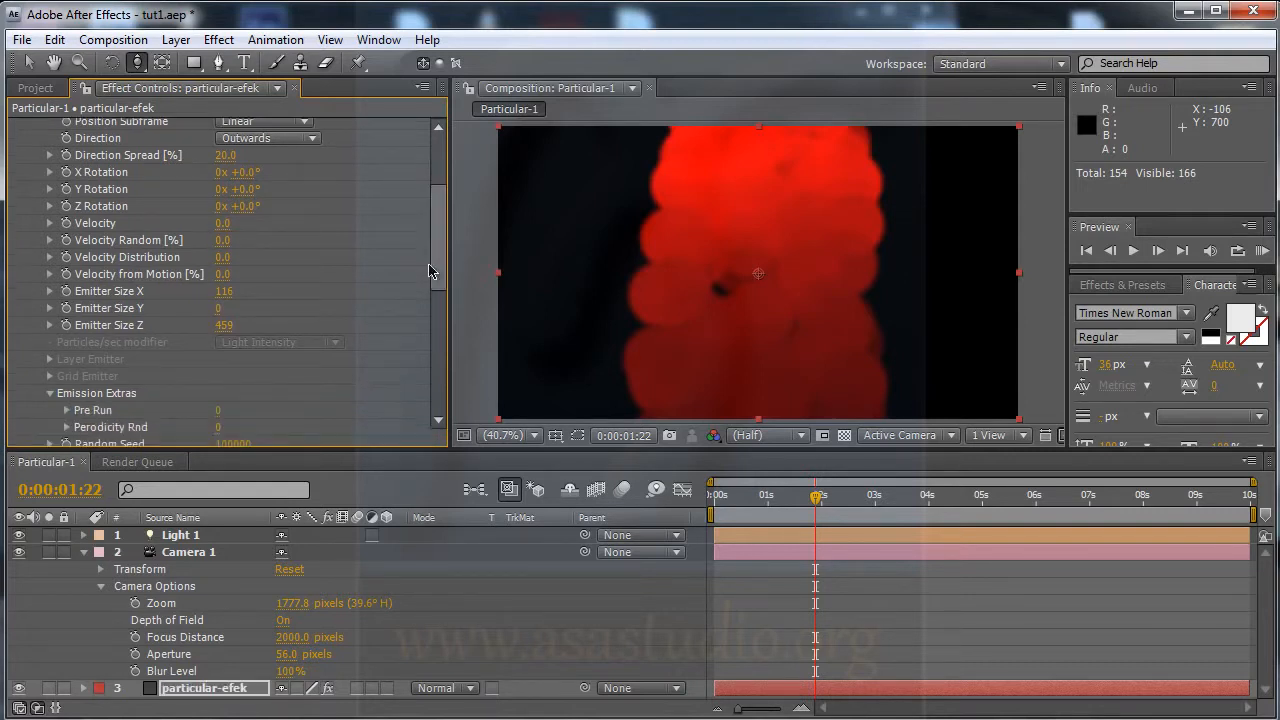
{"action": "left_click_drag", "start_coordinate": [218, 311], "coordinate": [303, 311]}
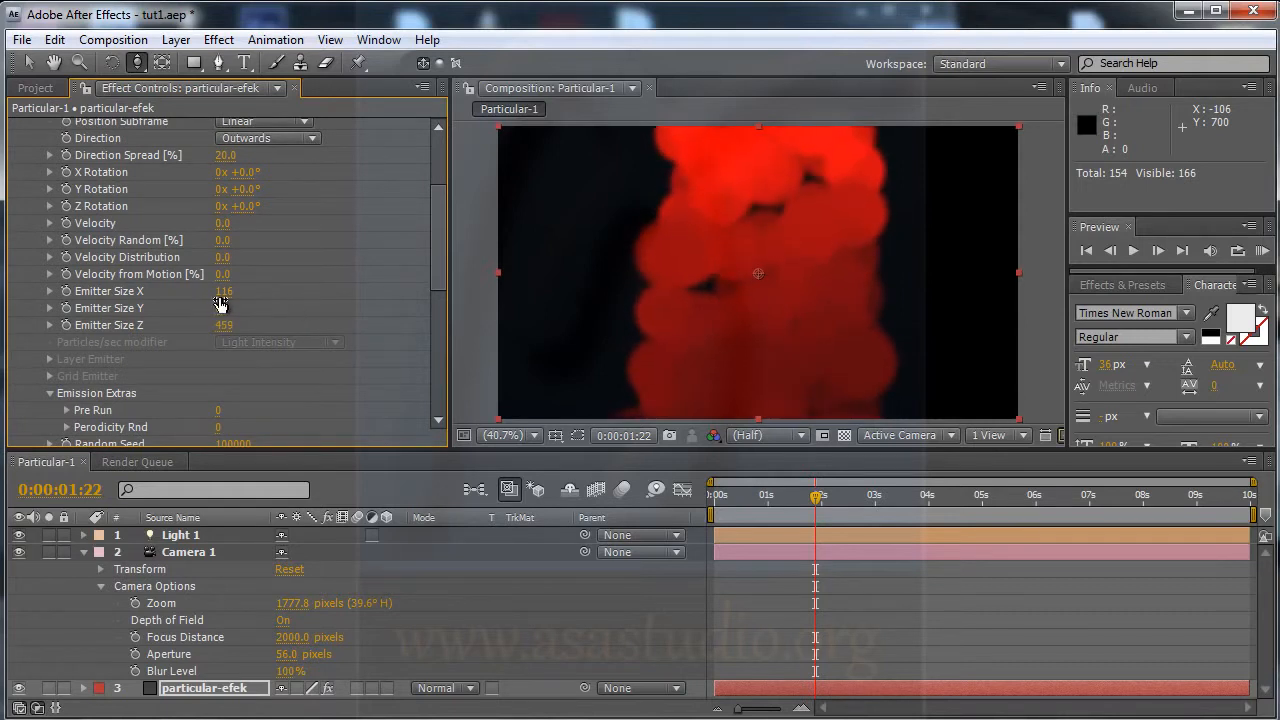
{"action": "left_click_drag", "start_coordinate": [225, 292], "coordinate": [347, 292]}
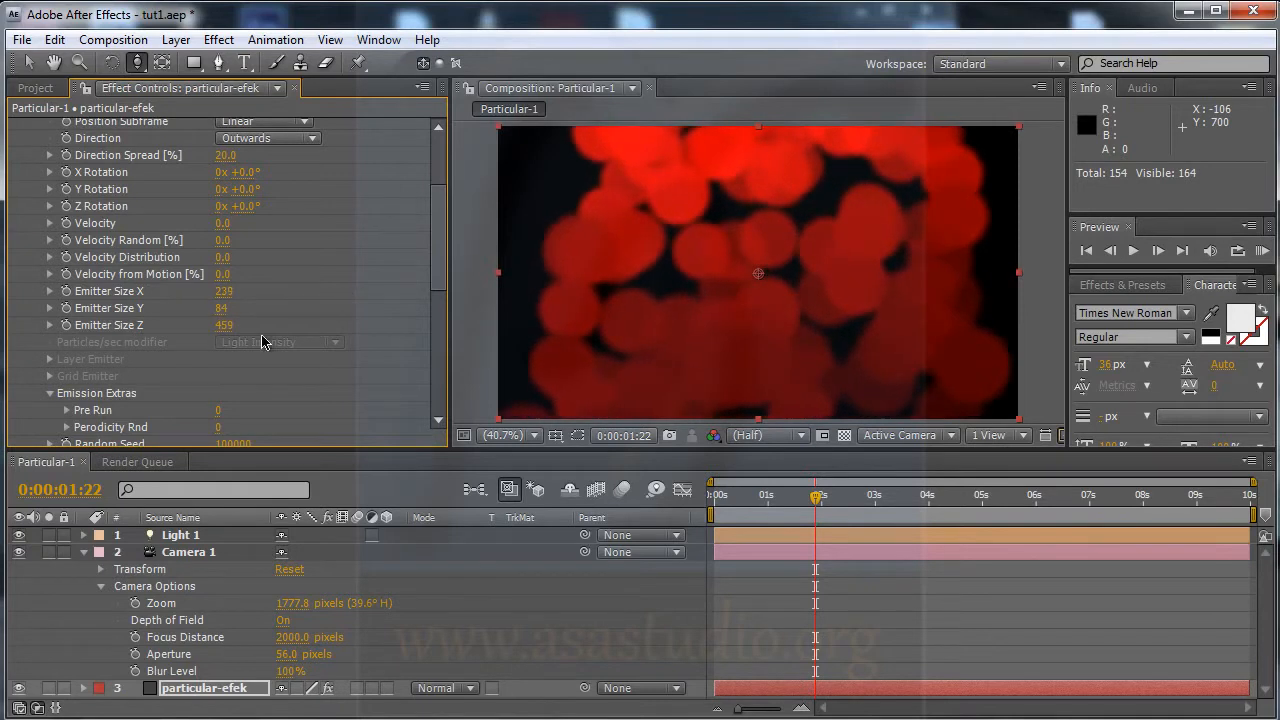
{"action": "mouse_move", "coordinate": [225, 326]}
{"action": "left_mouse_down"}
{"action": "mouse_move", "coordinate": [314, 314]}
{"action": "mouse_move", "coordinate": [205, 320]}
{"action": "left_mouse_up"}
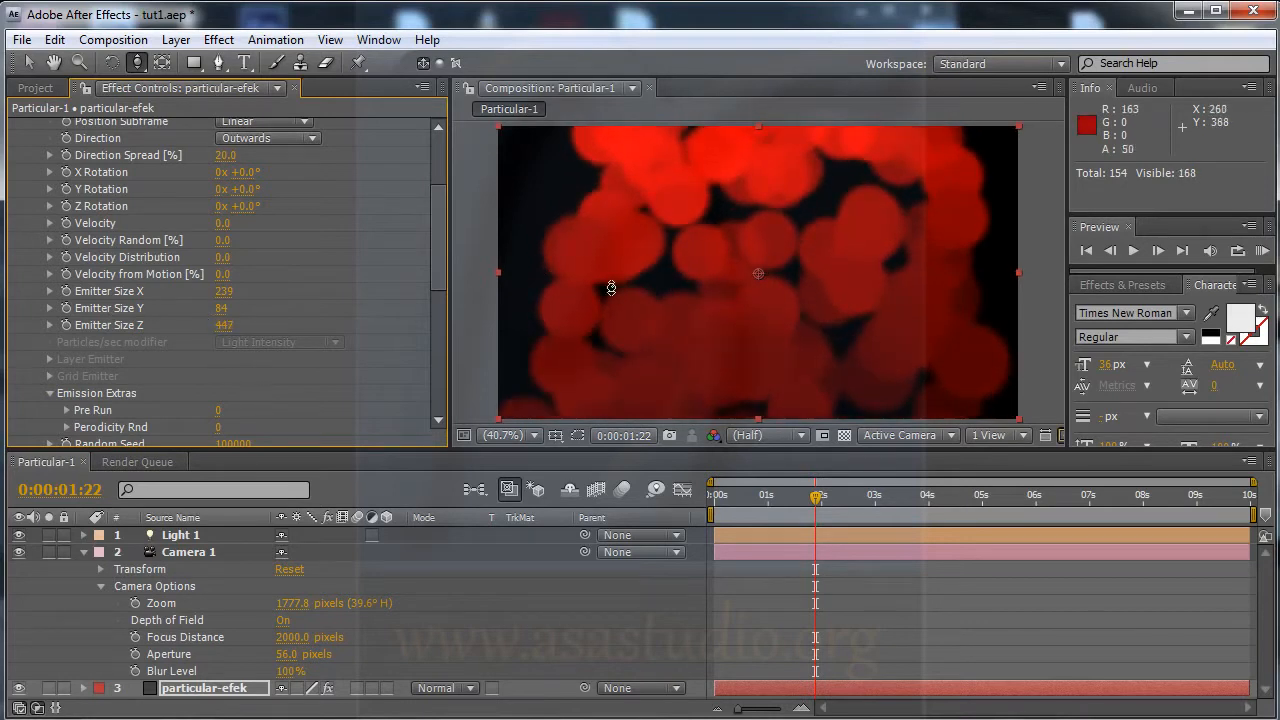
{"action": "left_click_drag", "start_coordinate": [236, 312], "coordinate": [1034, 303]}
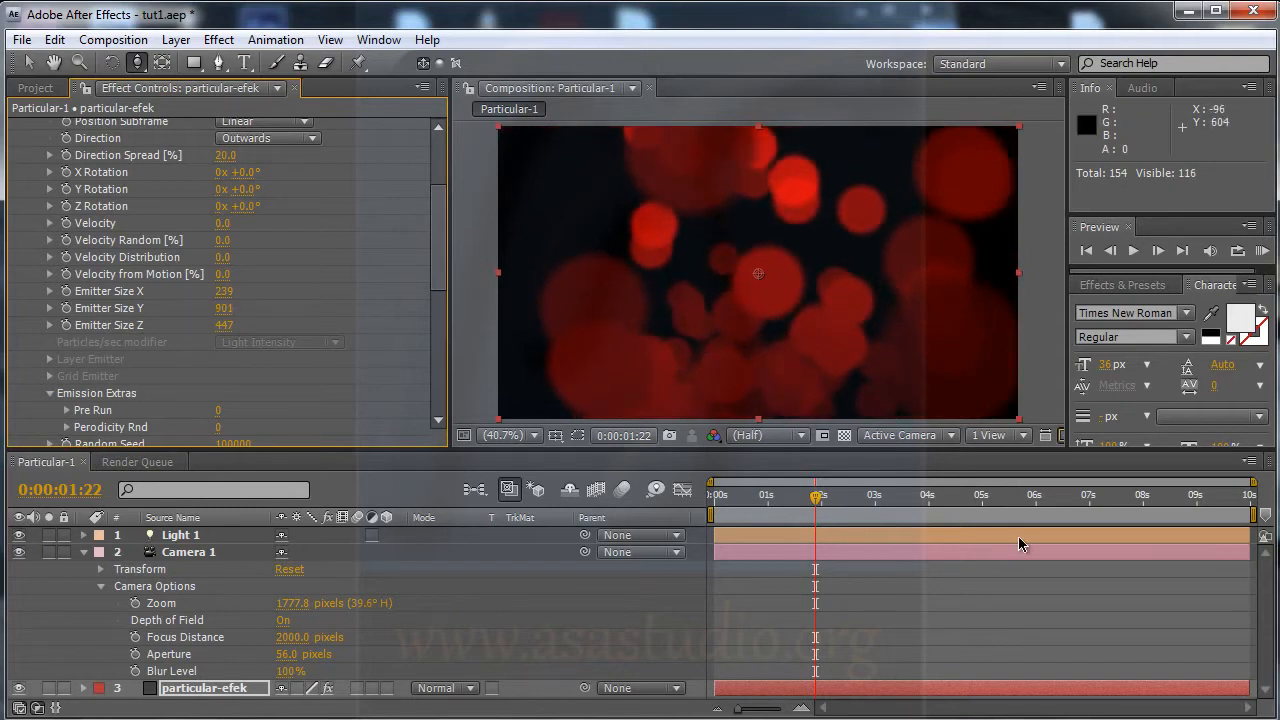
- At 0:00:02:01, set the particle Life to 20 seconds, then collapse the Emitter and Particle groups
{"action": "mouse_move", "coordinate": [817, 505]}
{"action": "left_mouse_down"}
{"action": "mouse_move", "coordinate": [930, 505]}
{"action": "mouse_move", "coordinate": [823, 505]}
{"action": "left_mouse_up"}
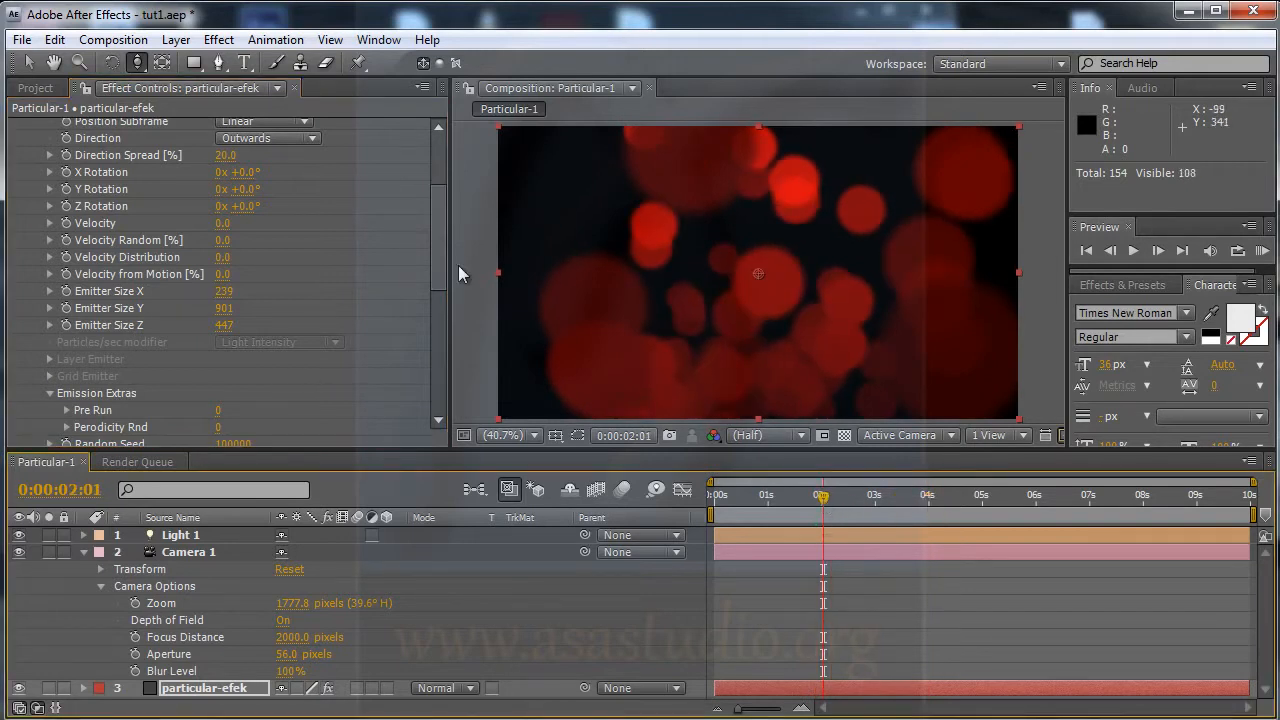
{"action": "left_click_drag", "start_coordinate": [437, 264], "coordinate": [447, 320]}
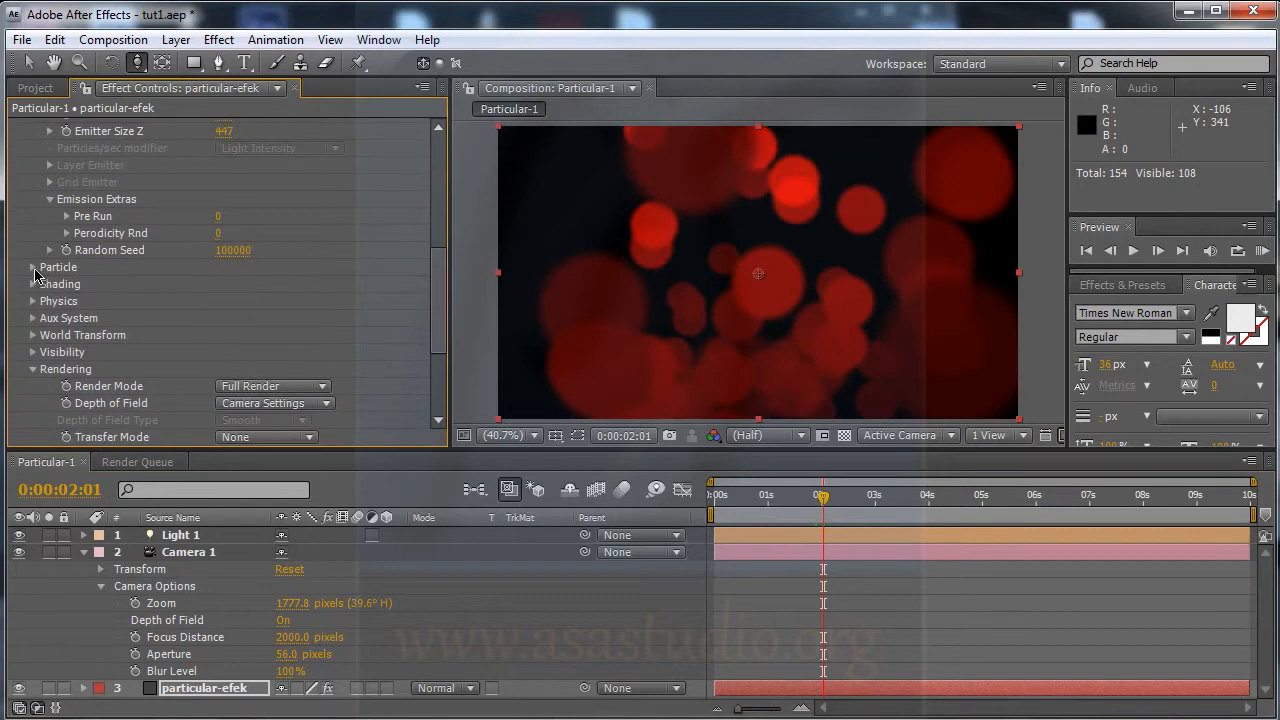
{"action": "left_click", "coordinate": [33, 267]}
{"action": "left_click", "coordinate": [224, 146]}
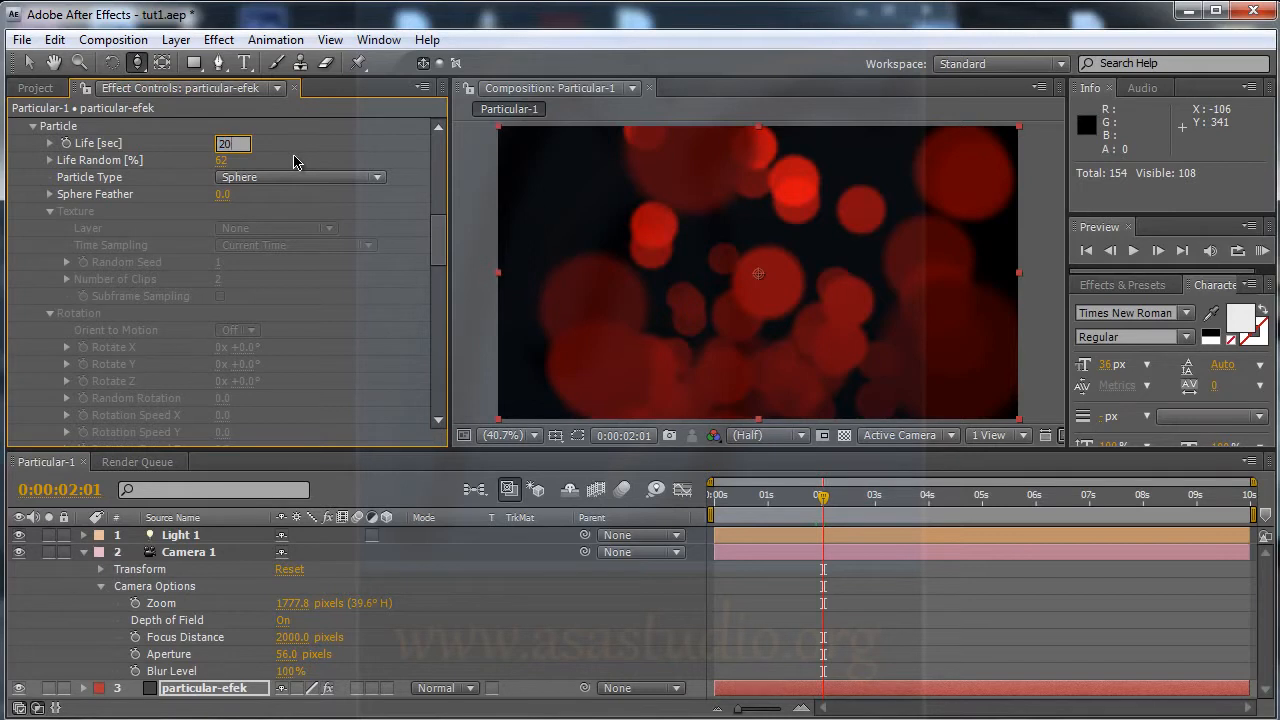
{"action": "type", "text": "20"}
{"action": "key", "text": "Return"}
{"action": "left_click_drag", "start_coordinate": [431, 262], "coordinate": [445, 140]}
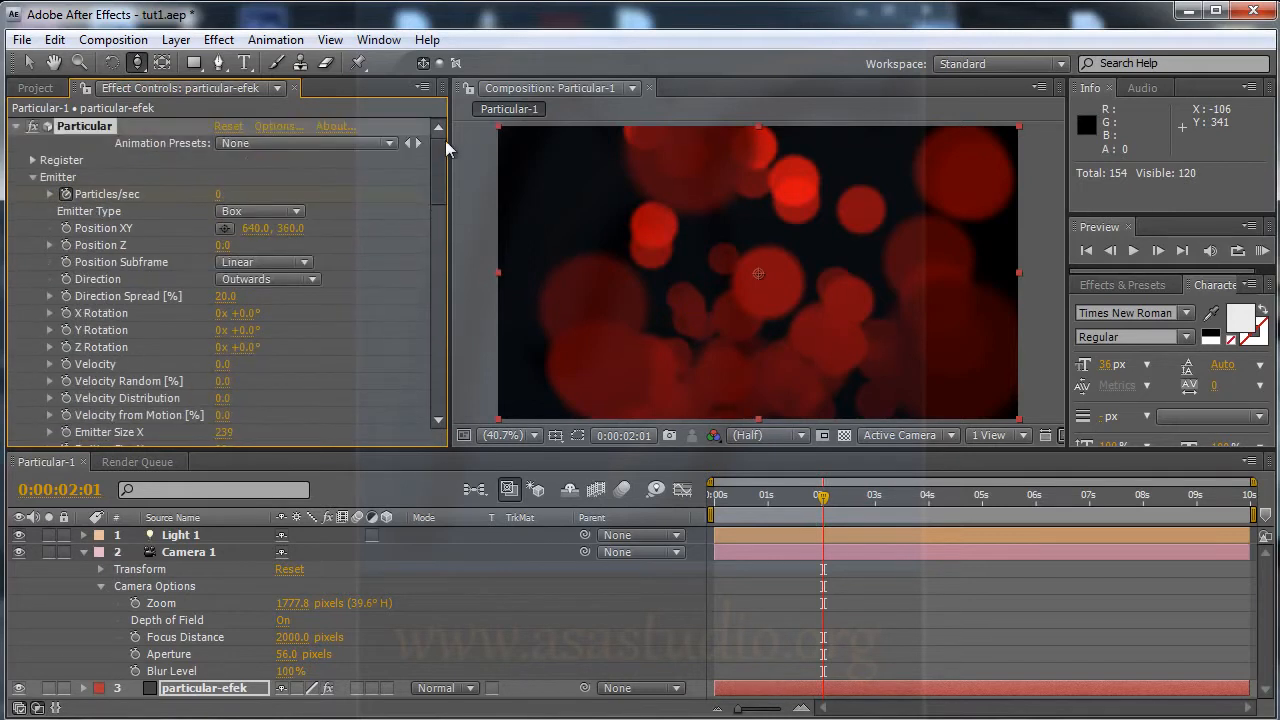
{"action": "left_click", "coordinate": [33, 178]}
{"action": "left_click", "coordinate": [33, 195]}
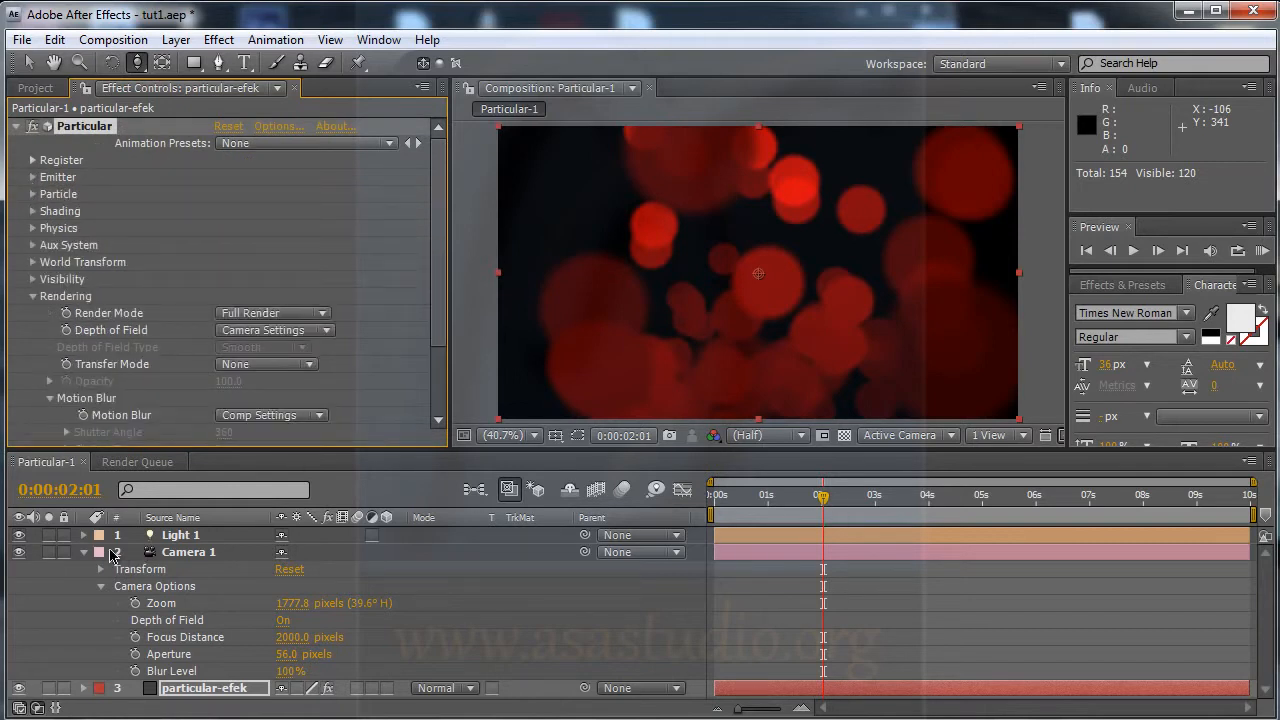
- Keyframe Camera 1's Point of Interest, Position and Orientation at 0:00:02:01, and move the current time to 0:00:05:11
{"action": "left_click", "coordinate": [101, 571]}
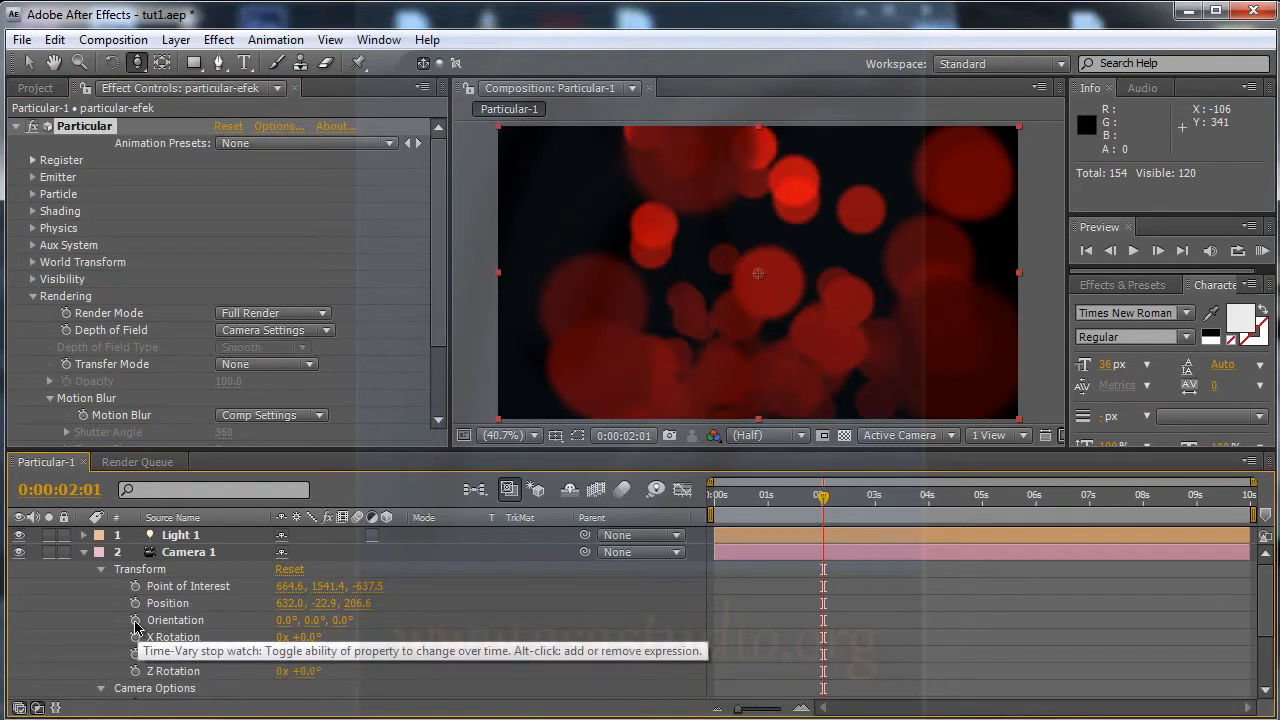
{"action": "left_click_drag", "start_coordinate": [136, 624], "coordinate": [136, 587]}
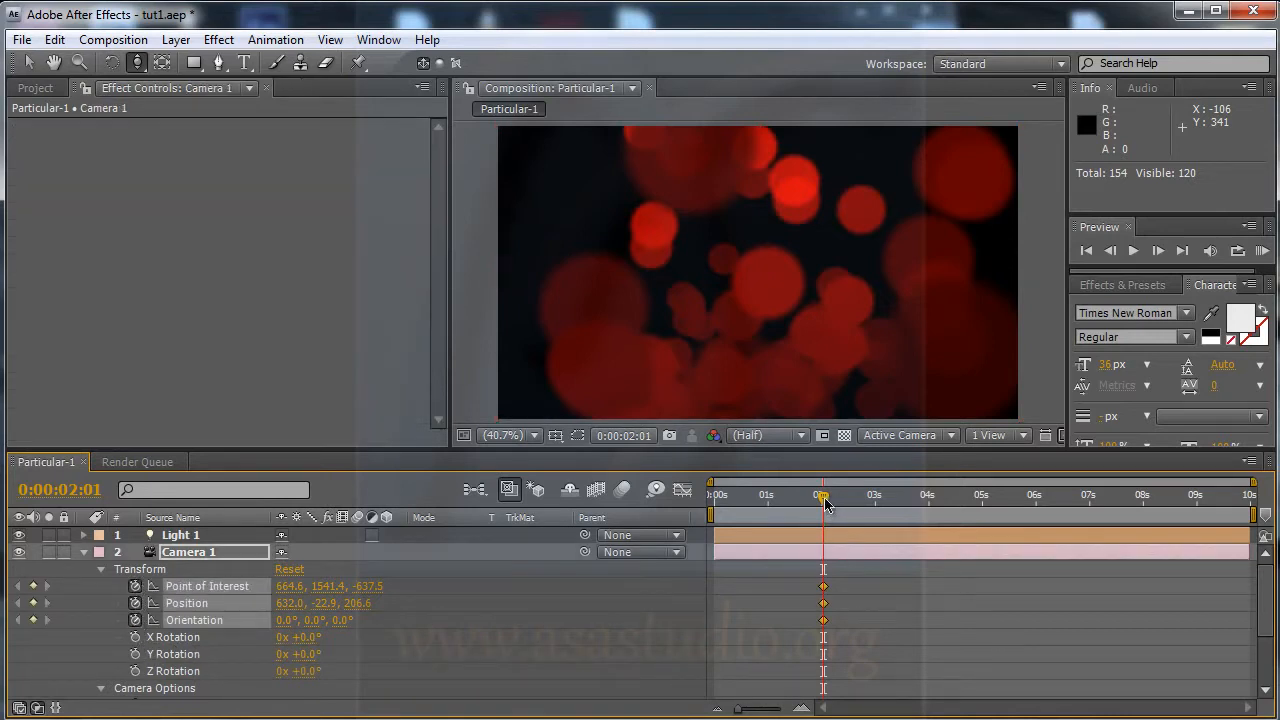
{"action": "left_click_drag", "start_coordinate": [826, 503], "coordinate": [1007, 503]}
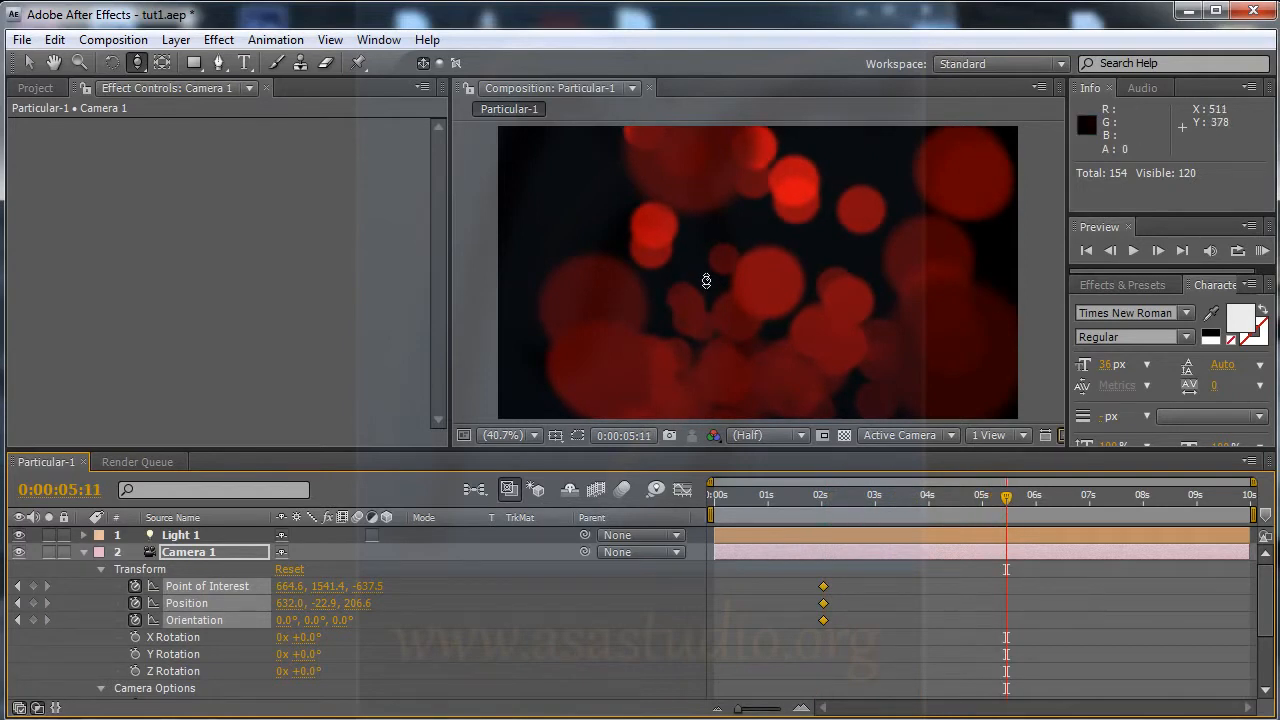
- Pull Camera 1 back from the particles at 0:00:02:01, and move it in close to them at 0:00:03:18
{"action": "left_click", "coordinate": [17, 586]}
{"action": "left_click_drag", "start_coordinate": [724, 305], "coordinate": [764, 445]}
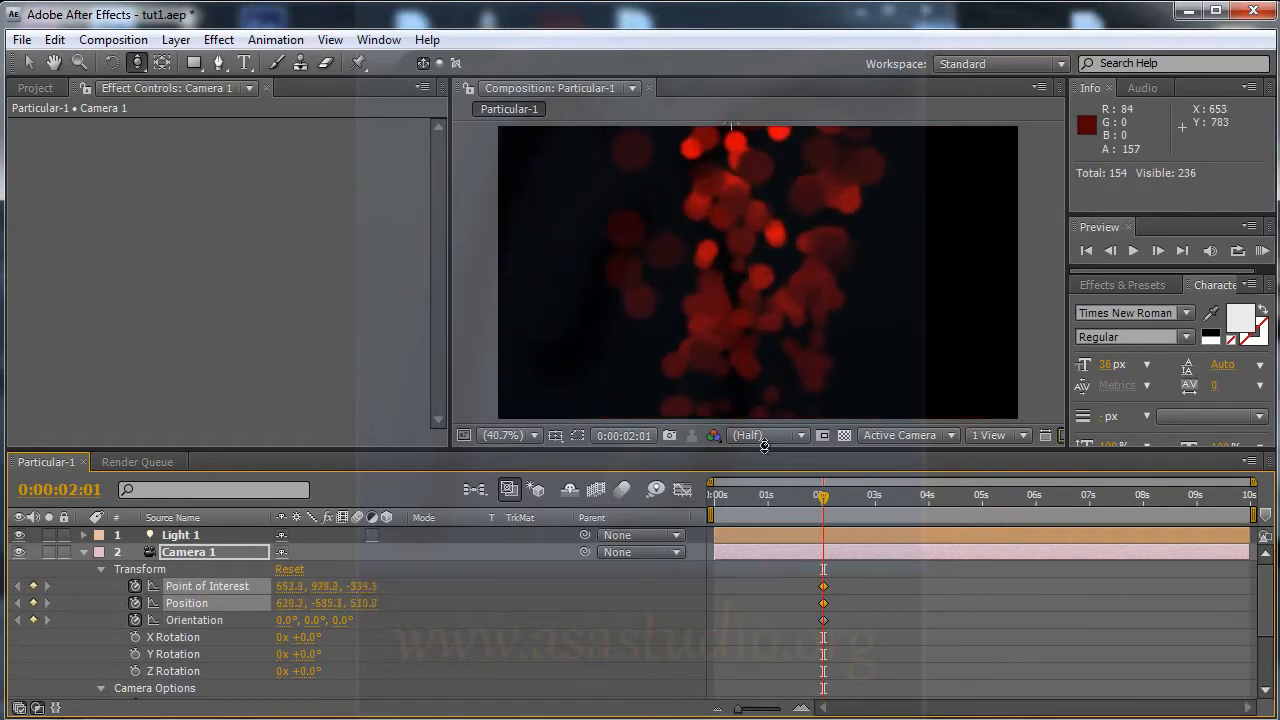
{"action": "left_click", "coordinate": [913, 498]}
{"action": "left_click_drag", "start_coordinate": [786, 237], "coordinate": [815, 163]}
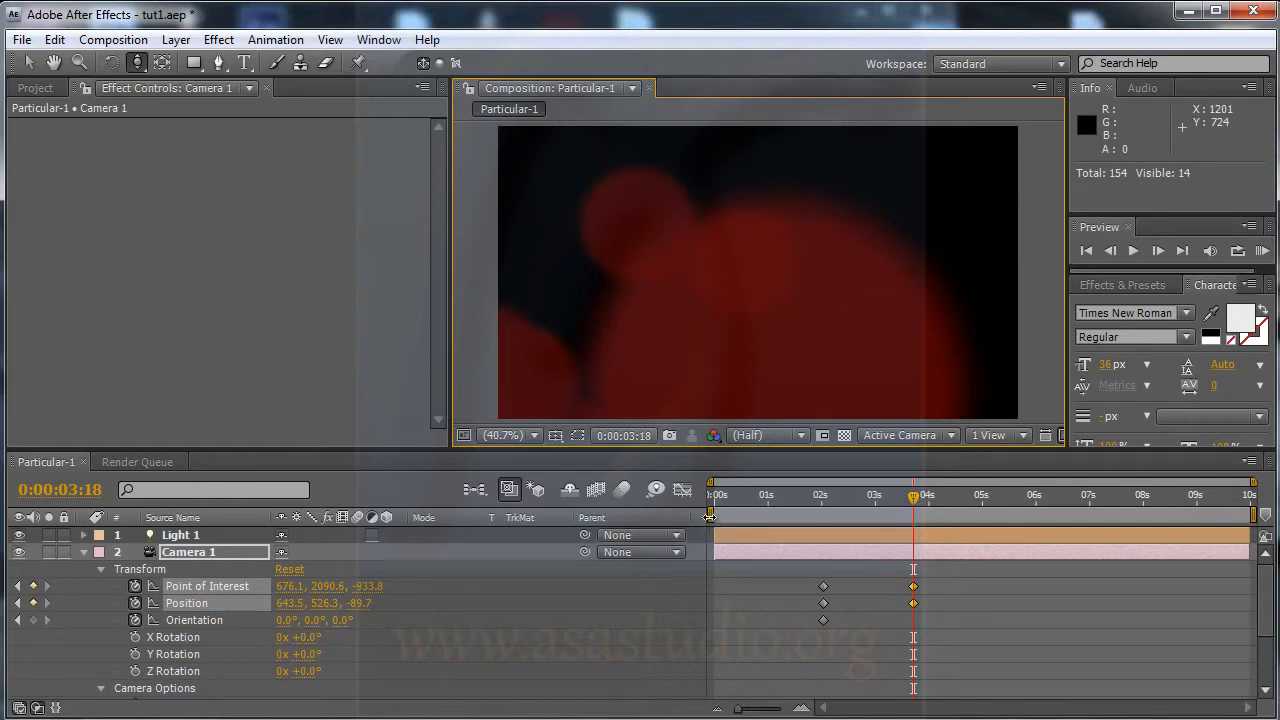
- Limit the work area to the stretch from 0:00:01:21 to about 4 seconds and RAM-preview the camera move
{"action": "left_click_drag", "start_coordinate": [711, 513], "coordinate": [810, 513]}
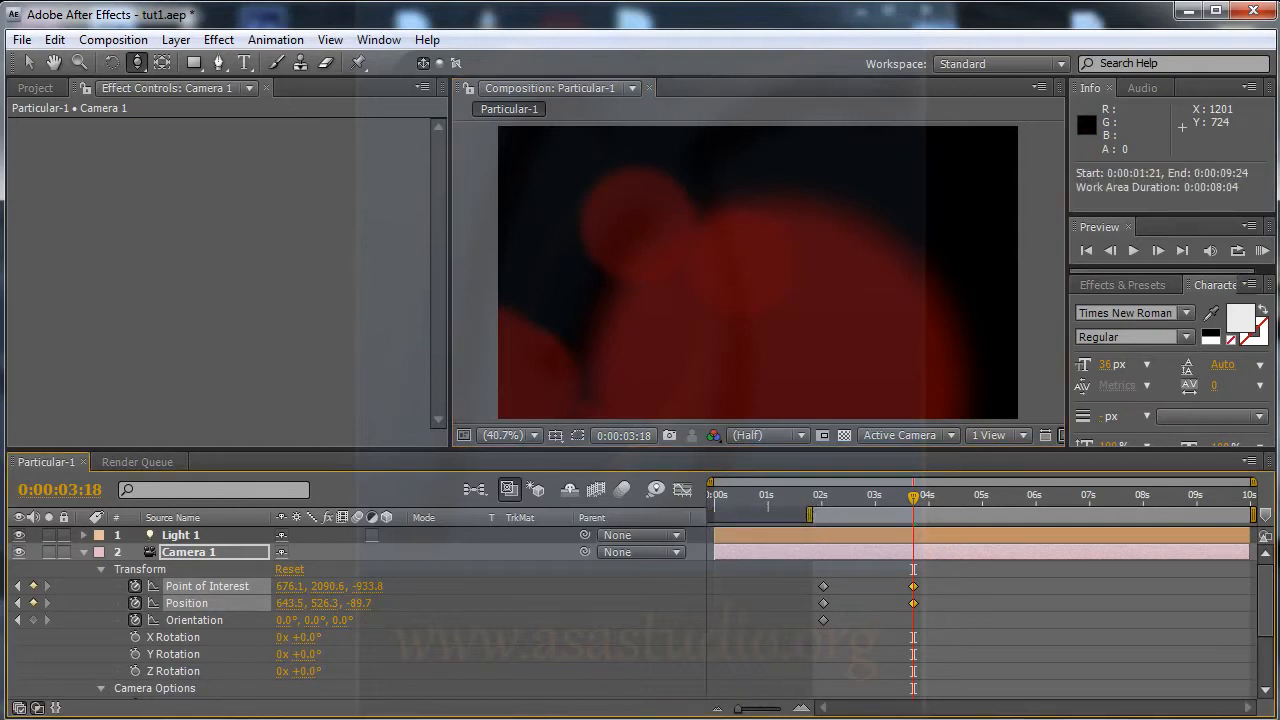
{"action": "left_click_drag", "start_coordinate": [1253, 513], "coordinate": [931, 513]}
{"action": "left_click", "coordinate": [1262, 251]}
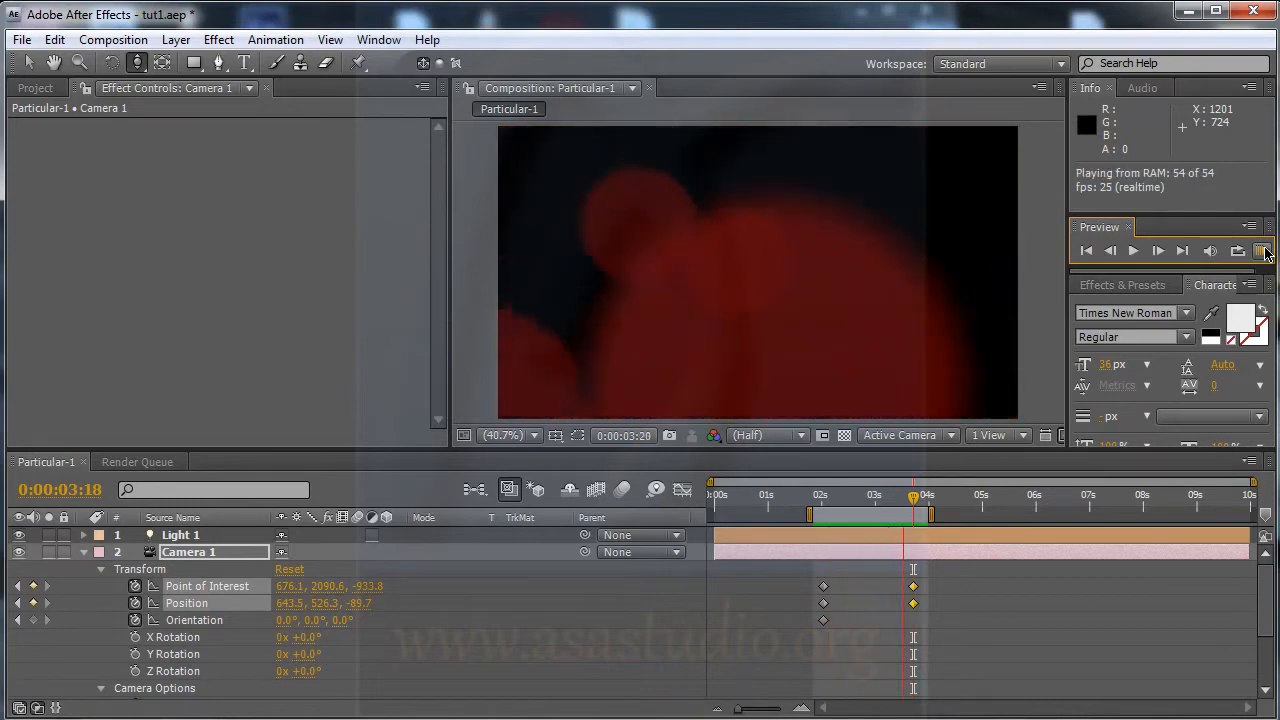
{"action": "left_click", "coordinate": [1262, 251]}
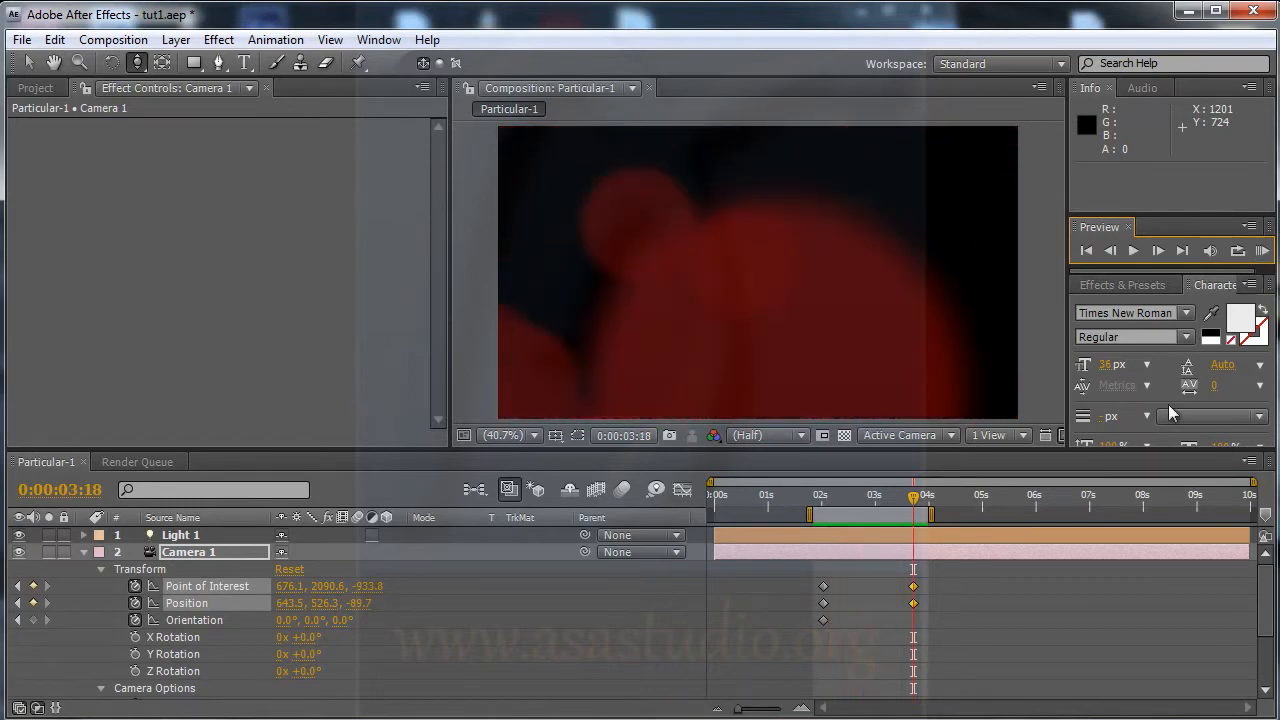
- Extend the work area's end to 0:00:07:10 and move the second Point of Interest and Position keyframes to just before it
{"action": "left_click_drag", "start_coordinate": [931, 515], "coordinate": [1116, 516]}
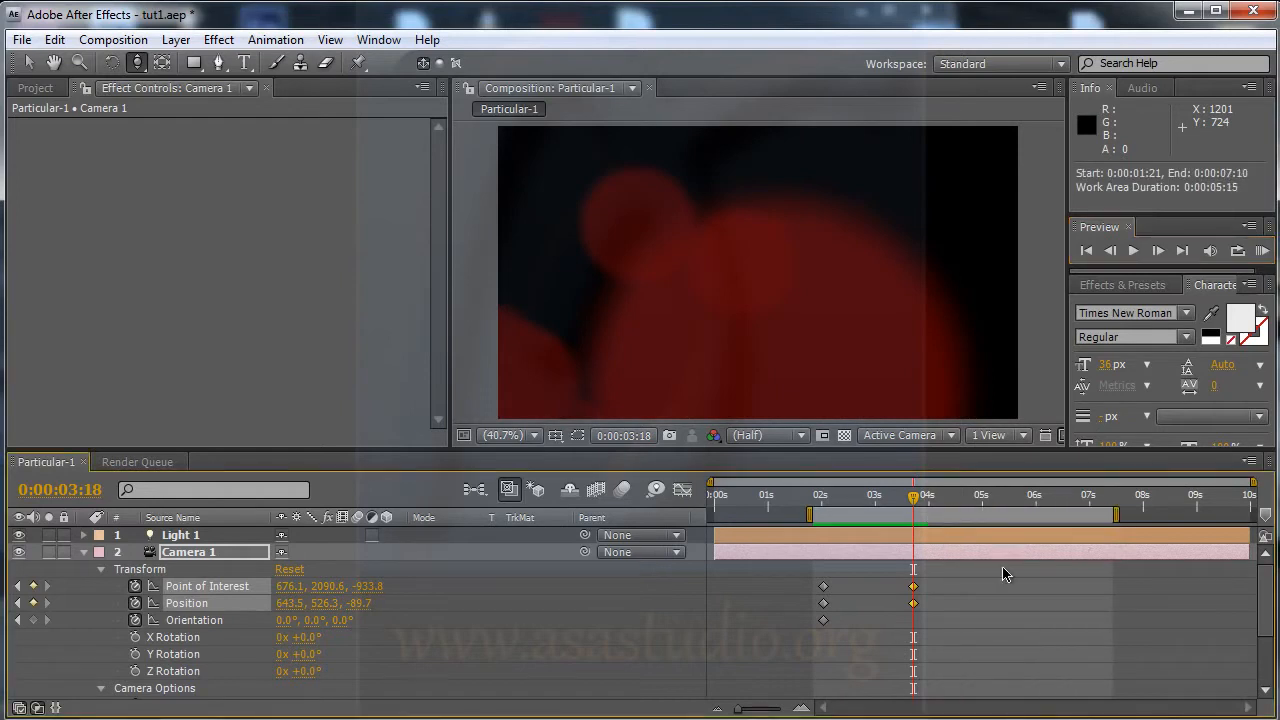
{"action": "left_click_drag", "start_coordinate": [974, 567], "coordinate": [878, 652]}
{"action": "left_click_drag", "start_coordinate": [916, 597], "coordinate": [1106, 594]}
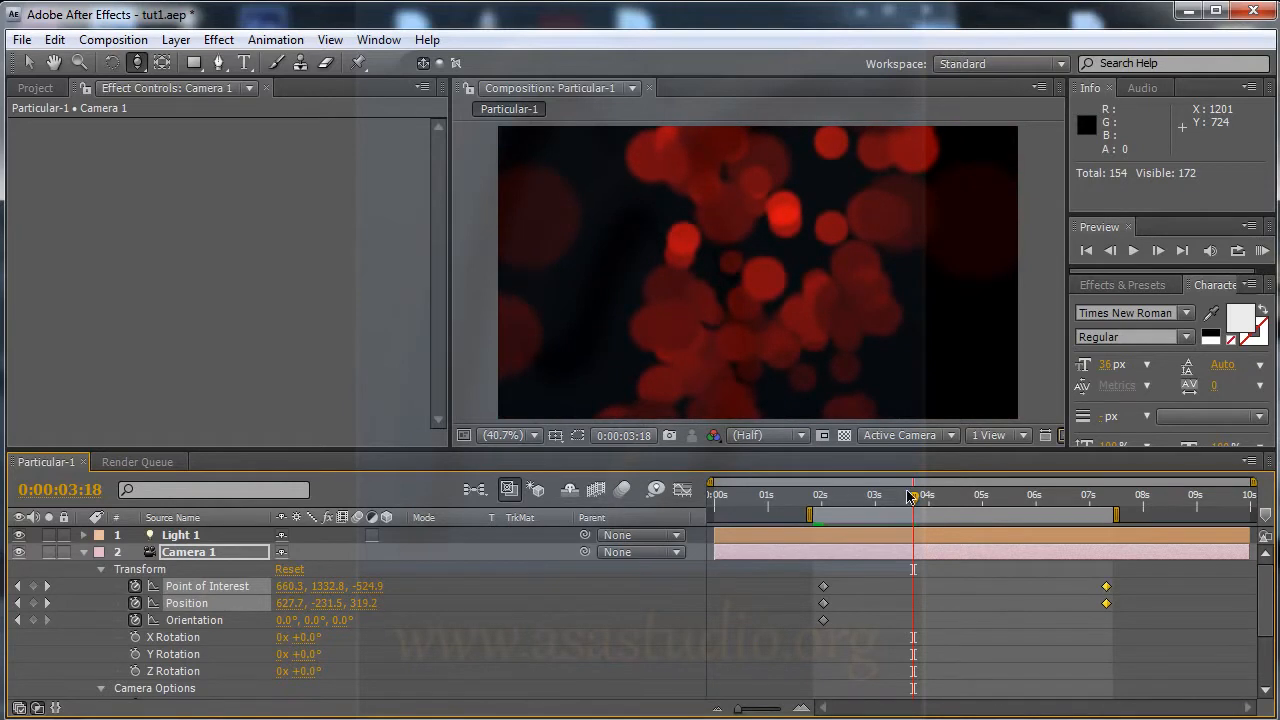
{"action": "left_click_drag", "start_coordinate": [918, 500], "coordinate": [1014, 498]}
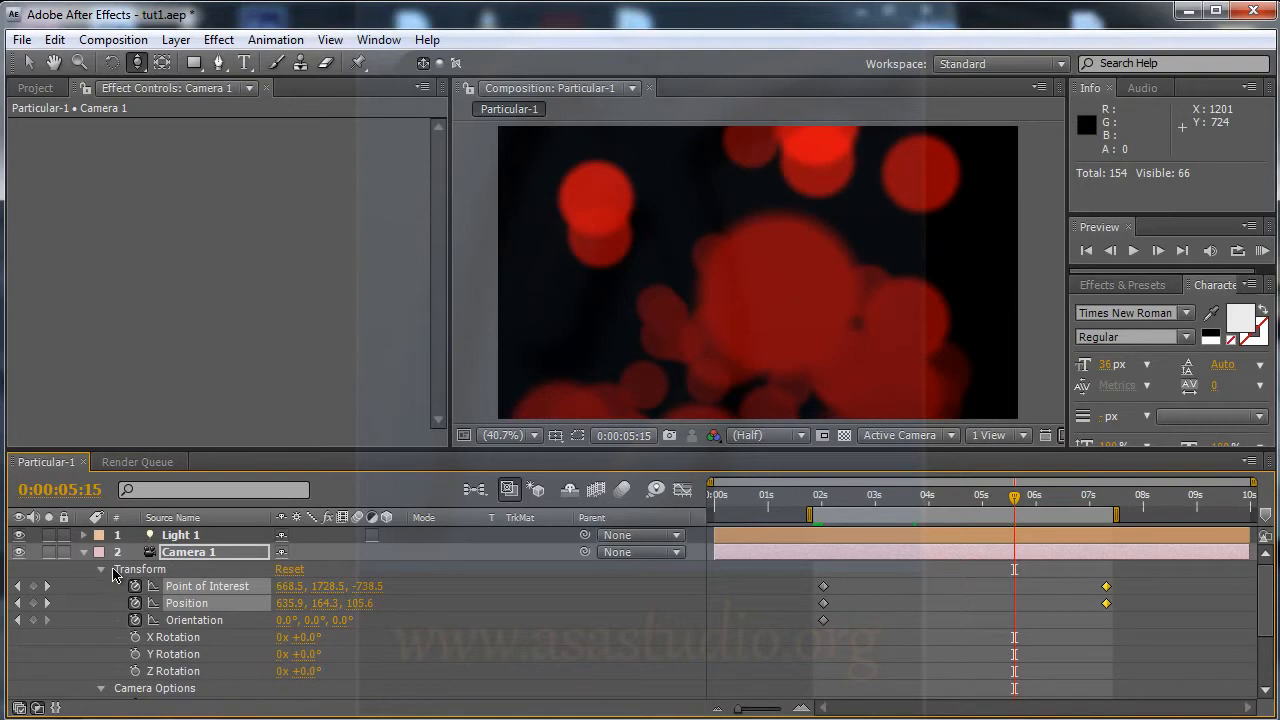
- In Camera 1's Camera Options, set the Aperture to 79 pixels and the Zoom to 1561.8 pixels
{"action": "left_click", "coordinate": [101, 569]}
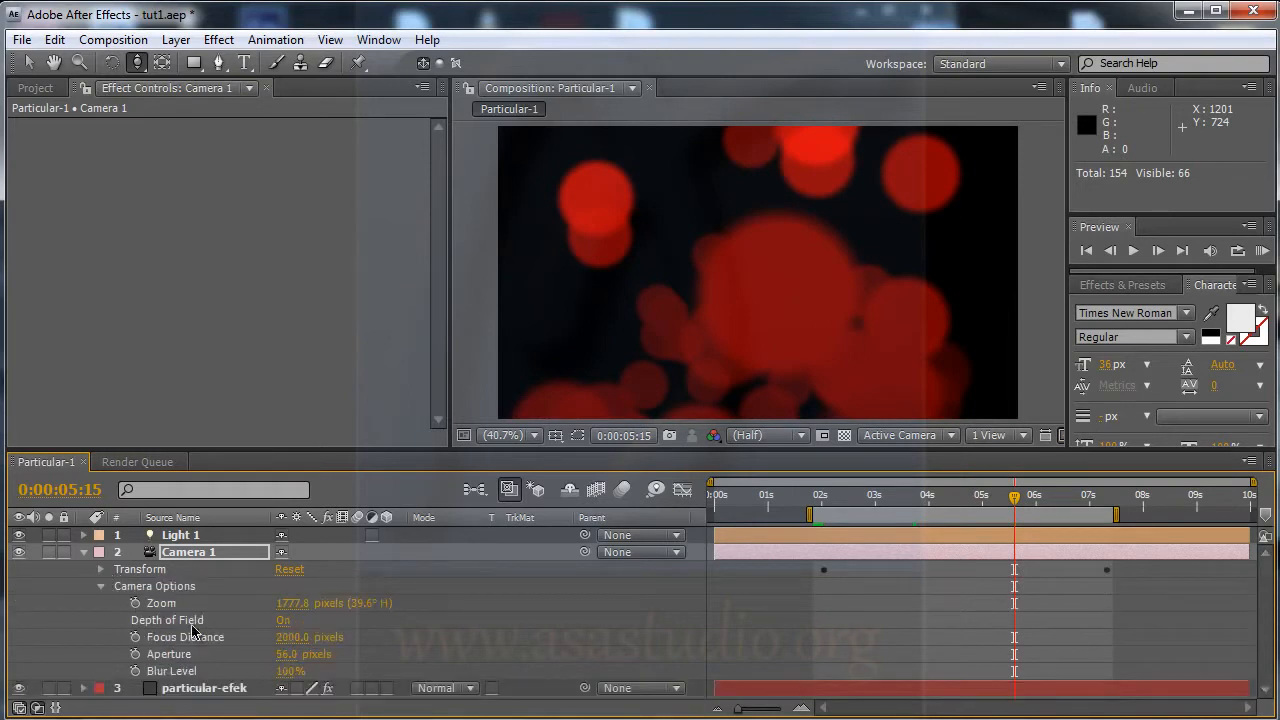
{"action": "left_click_drag", "start_coordinate": [287, 658], "coordinate": [359, 652]}
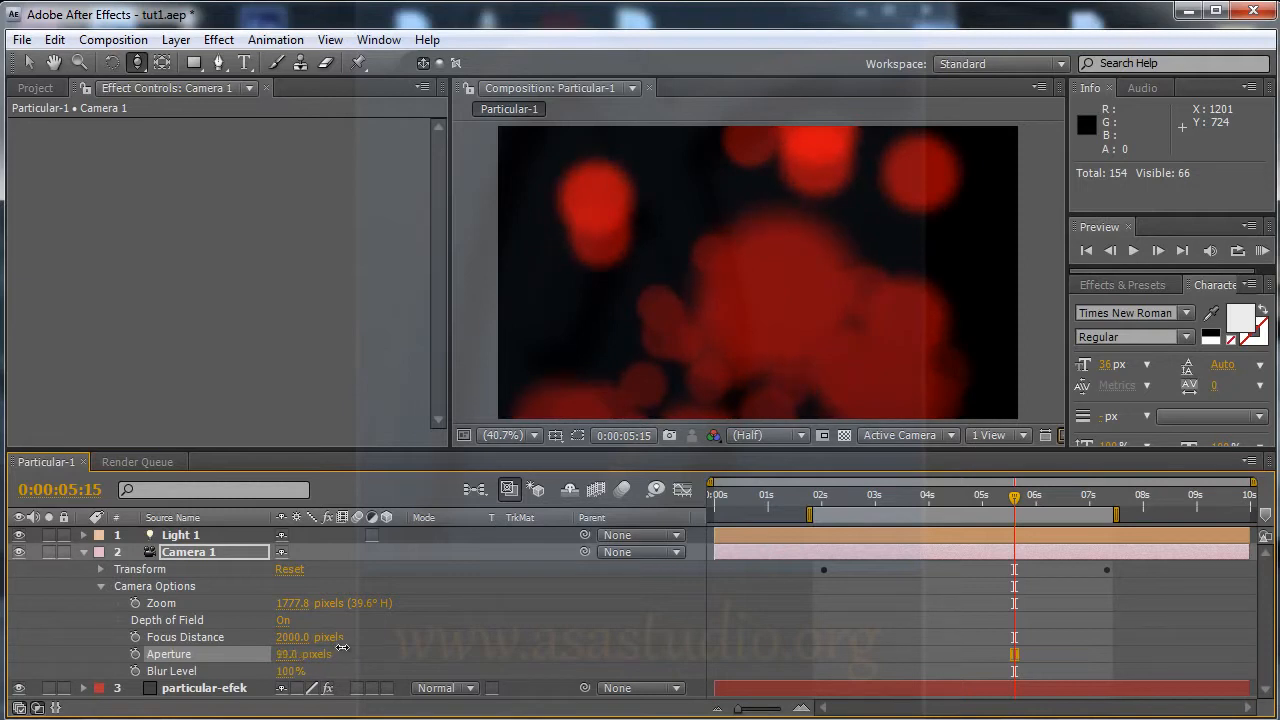
{"action": "left_click_drag", "start_coordinate": [1016, 507], "coordinate": [1063, 508]}
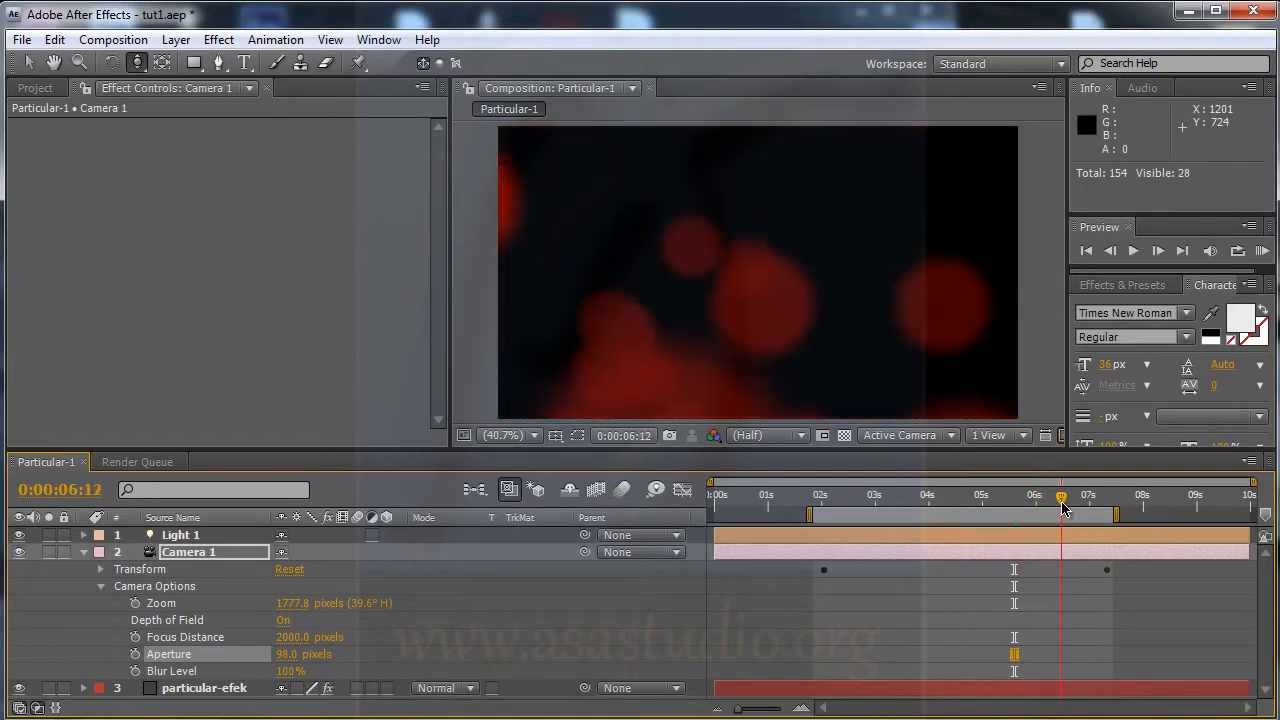
{"action": "key", "text": "shift+Page_Down"}
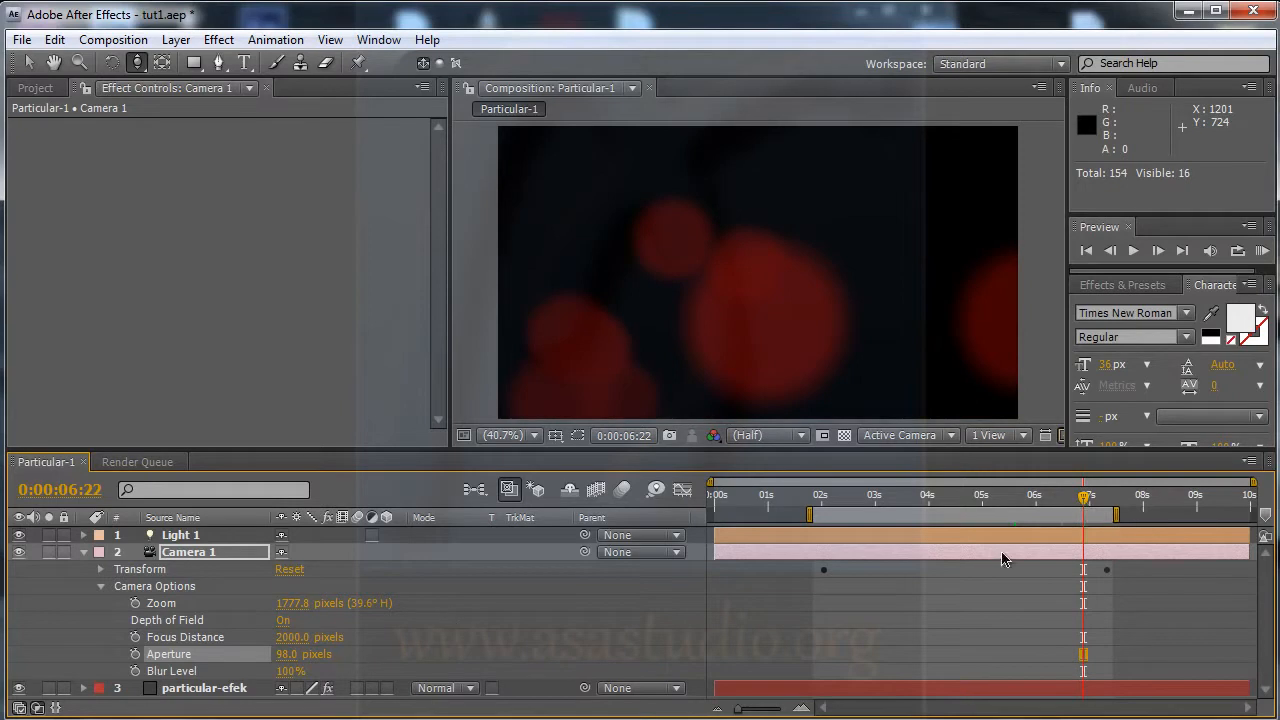
{"action": "left_click_drag", "start_coordinate": [1088, 505], "coordinate": [1006, 507]}
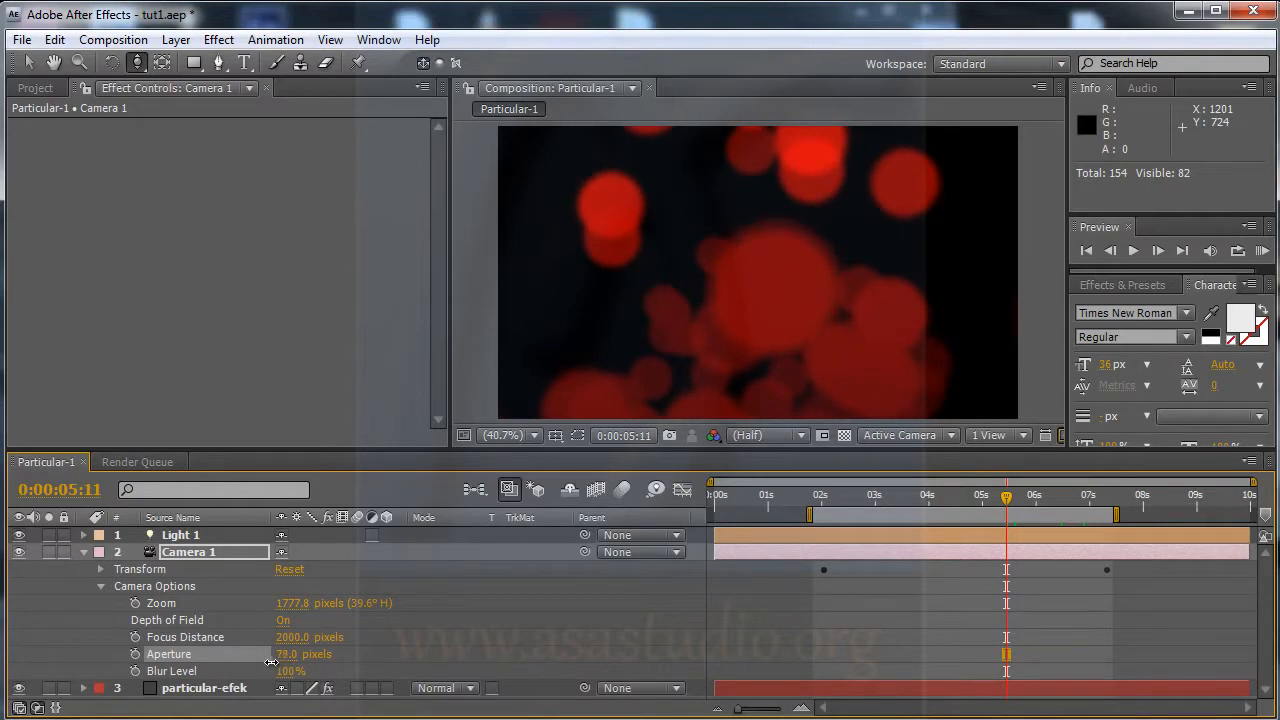
{"action": "left_click_drag", "start_coordinate": [297, 603], "coordinate": [131, 606]}
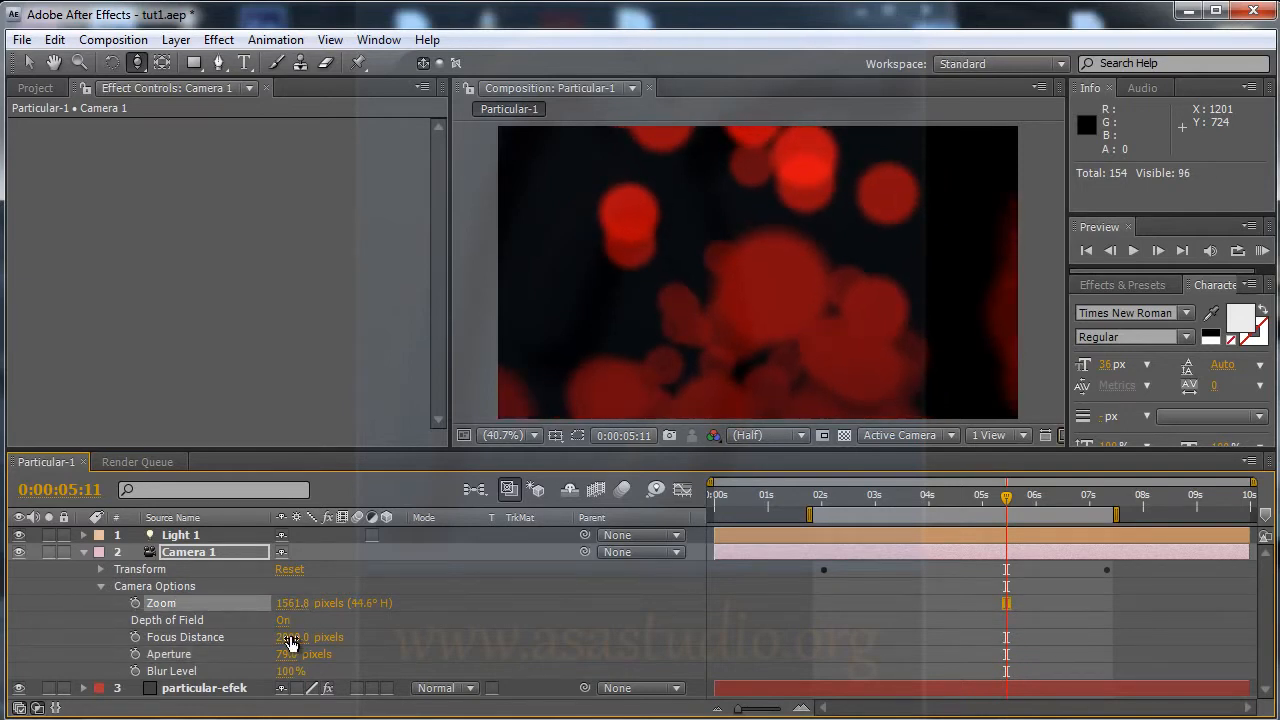
- Try a shorter Focus Distance of 535 pixels on Camera 1 with the Aperture reduced to its minimum
{"action": "left_click_drag", "start_coordinate": [294, 637], "coordinate": [471, 637]}
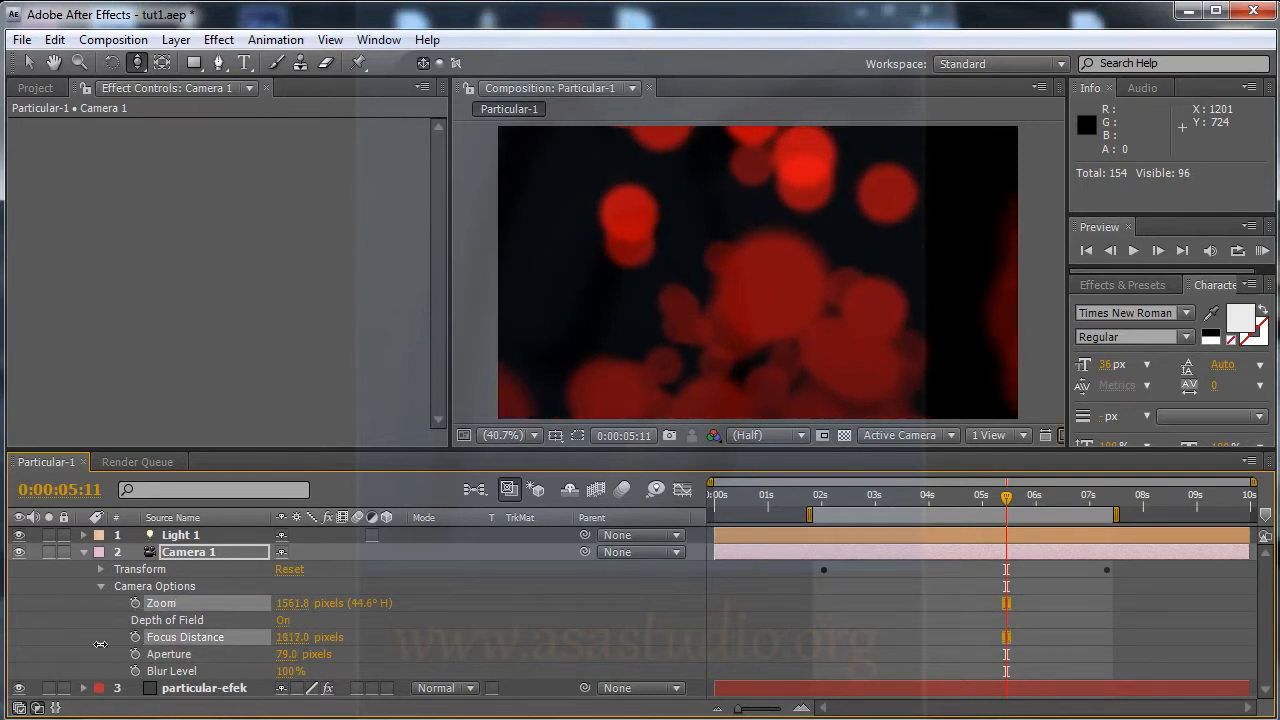
{"action": "left_click", "coordinate": [204, 640]}
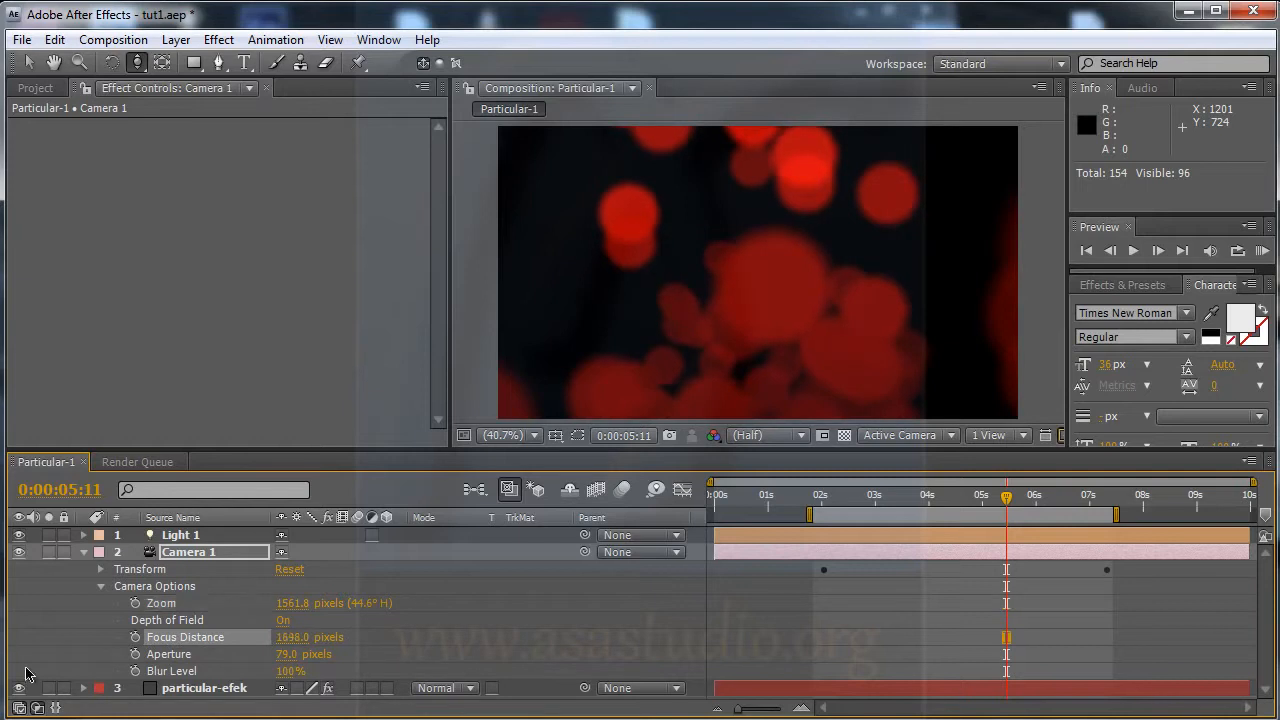
{"action": "left_click_drag", "start_coordinate": [316, 641], "coordinate": [224, 637]}
{"action": "left_click_drag", "start_coordinate": [300, 638], "coordinate": [34, 642]}
{"action": "left_click_drag", "start_coordinate": [287, 655], "coordinate": [4, 655]}
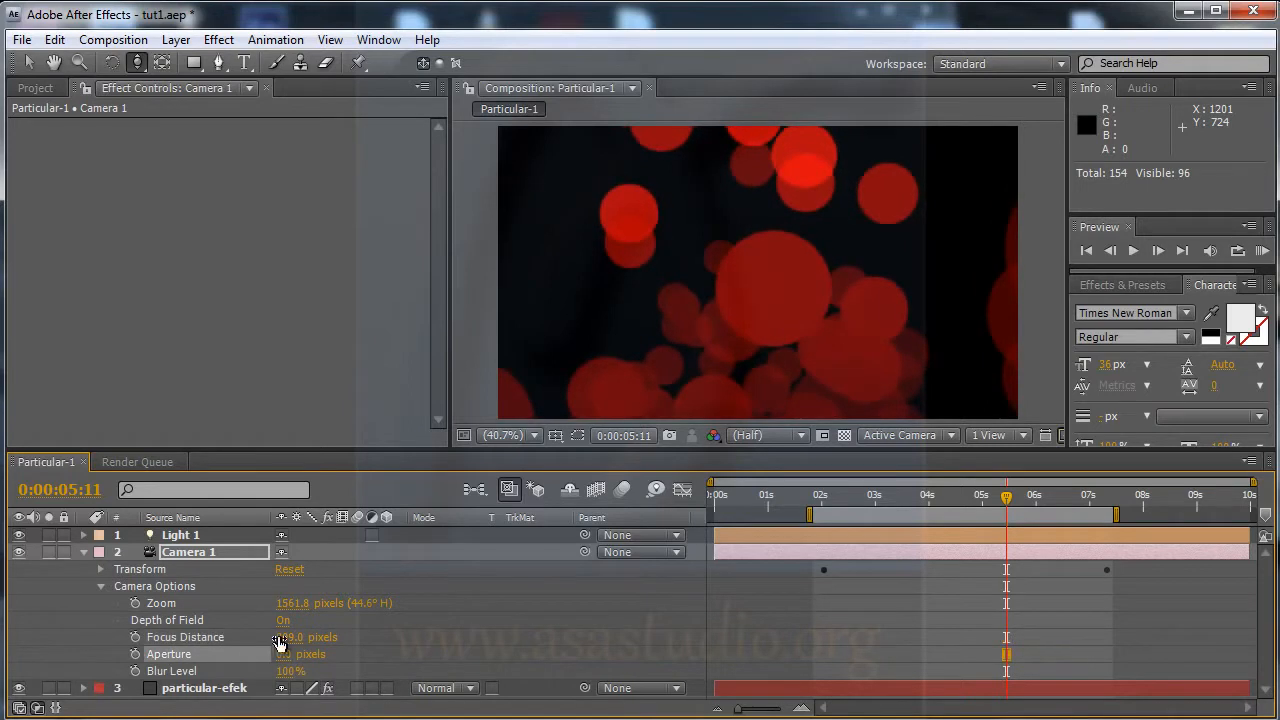
{"action": "left_click_drag", "start_coordinate": [289, 637], "coordinate": [14, 632]}
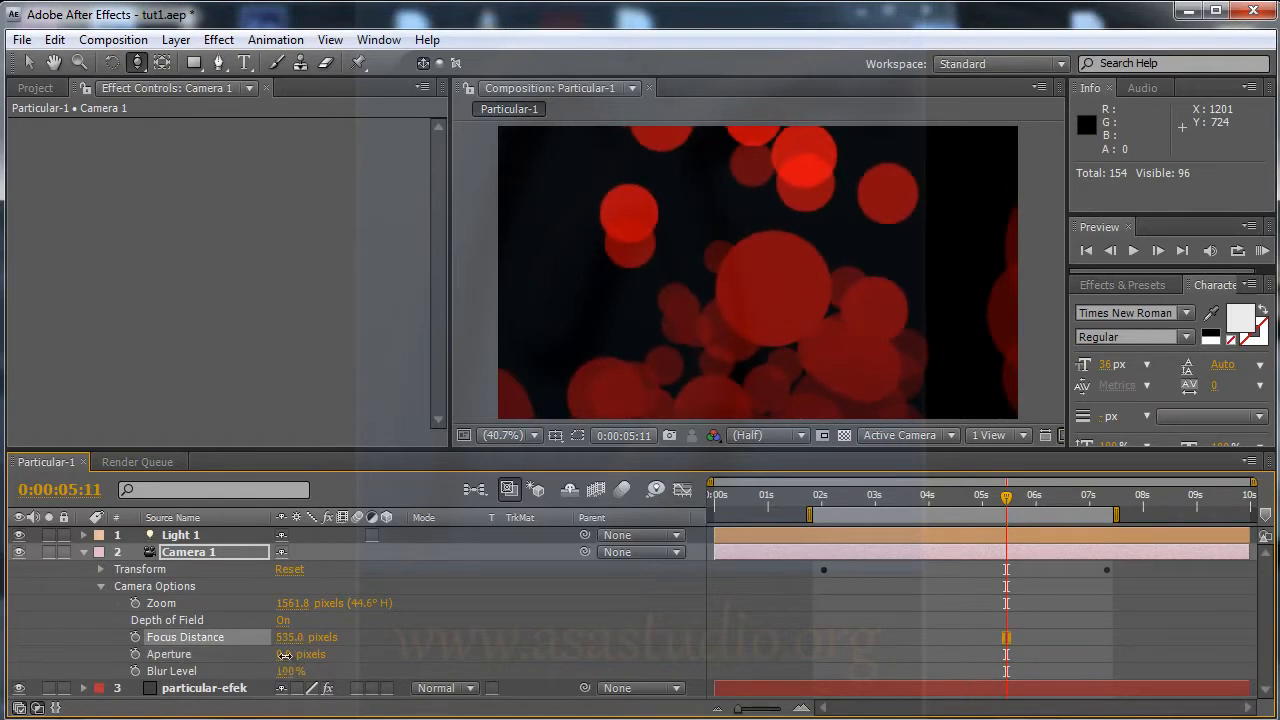
- Set Camera 1's Aperture to 121 pixels and Focus Distance to 433 pixels, and RAM-preview the work area
{"action": "left_click_drag", "start_coordinate": [285, 660], "coordinate": [308, 654]}
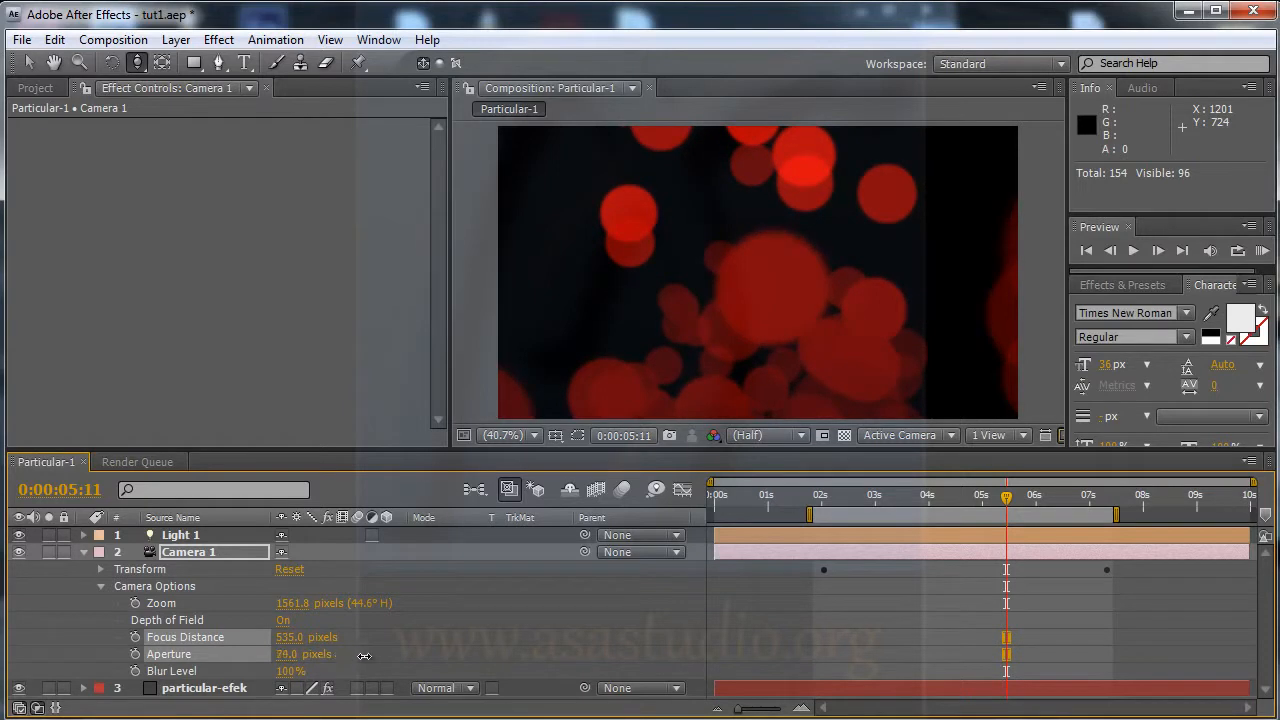
{"action": "left_click_drag", "start_coordinate": [390, 656], "coordinate": [410, 660]}
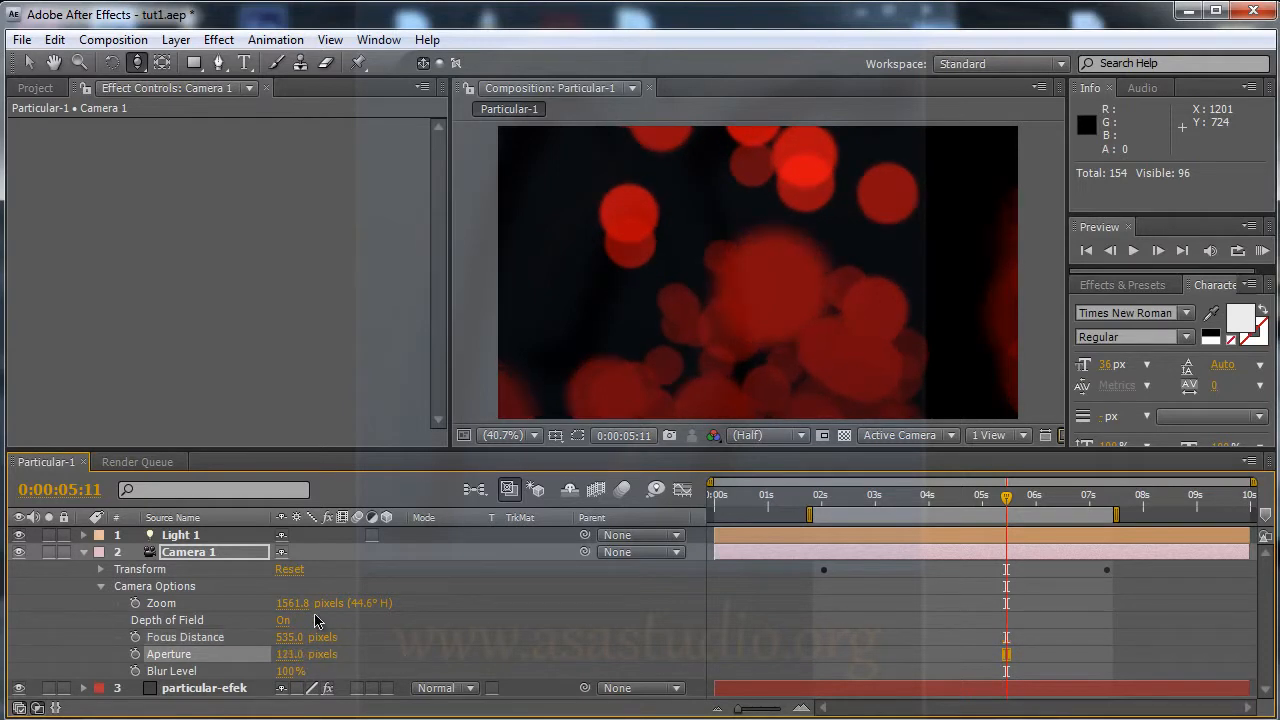
{"action": "left_click_drag", "start_coordinate": [290, 637], "coordinate": [130, 637]}
{"action": "left_click_drag", "start_coordinate": [289, 637], "coordinate": [3, 604]}
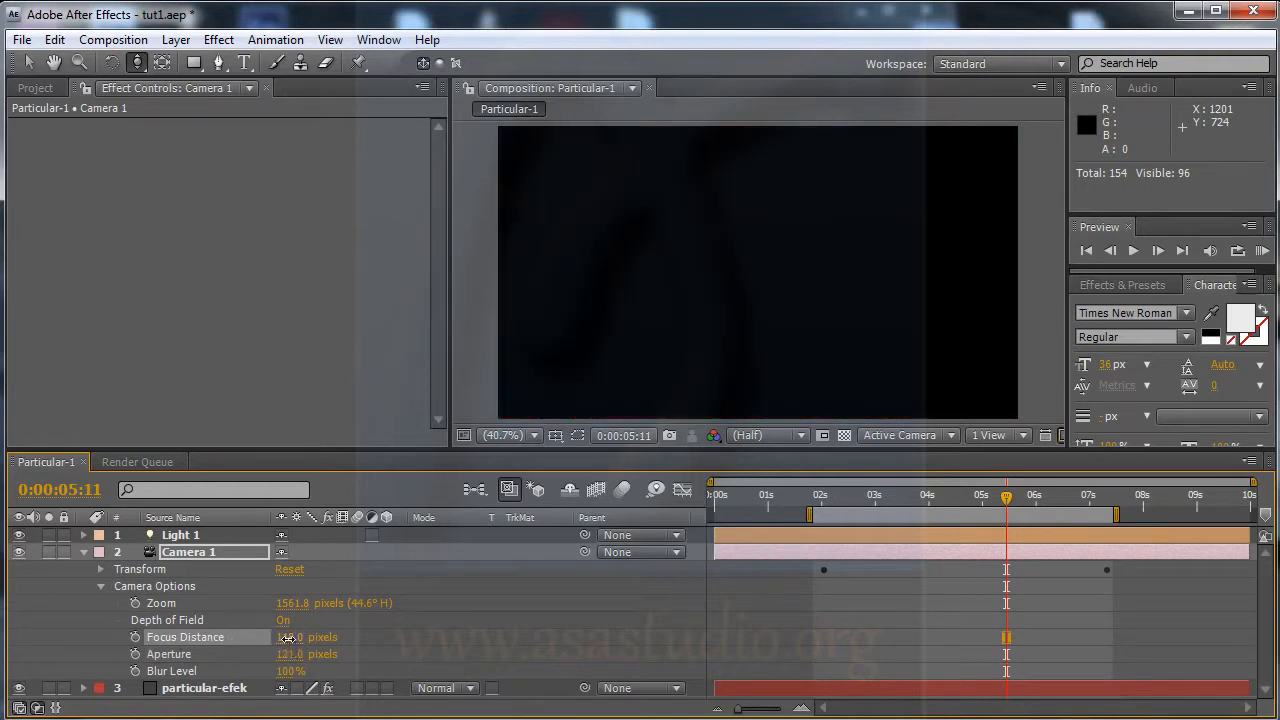
{"action": "left_click_drag", "start_coordinate": [330, 637], "coordinate": [376, 638]}
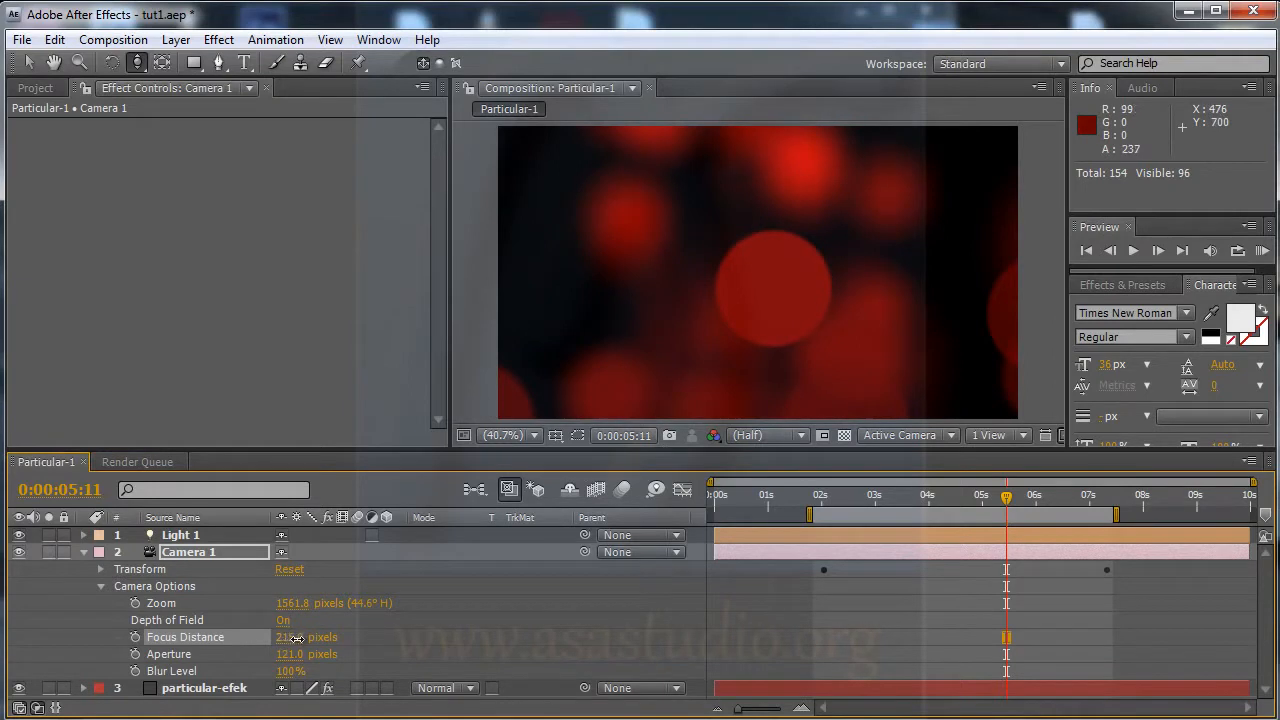
{"action": "left_click_drag", "start_coordinate": [290, 638], "coordinate": [314, 638]}
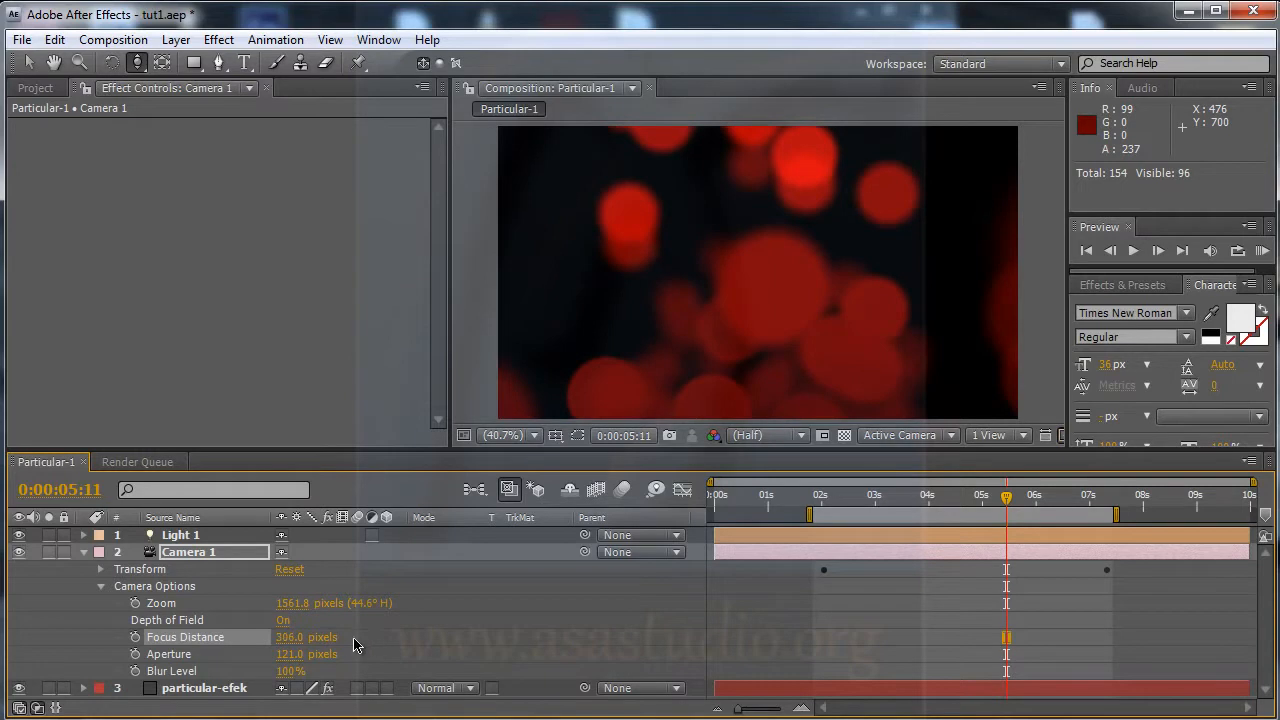
{"action": "left_click_drag", "start_coordinate": [288, 638], "coordinate": [310, 638]}
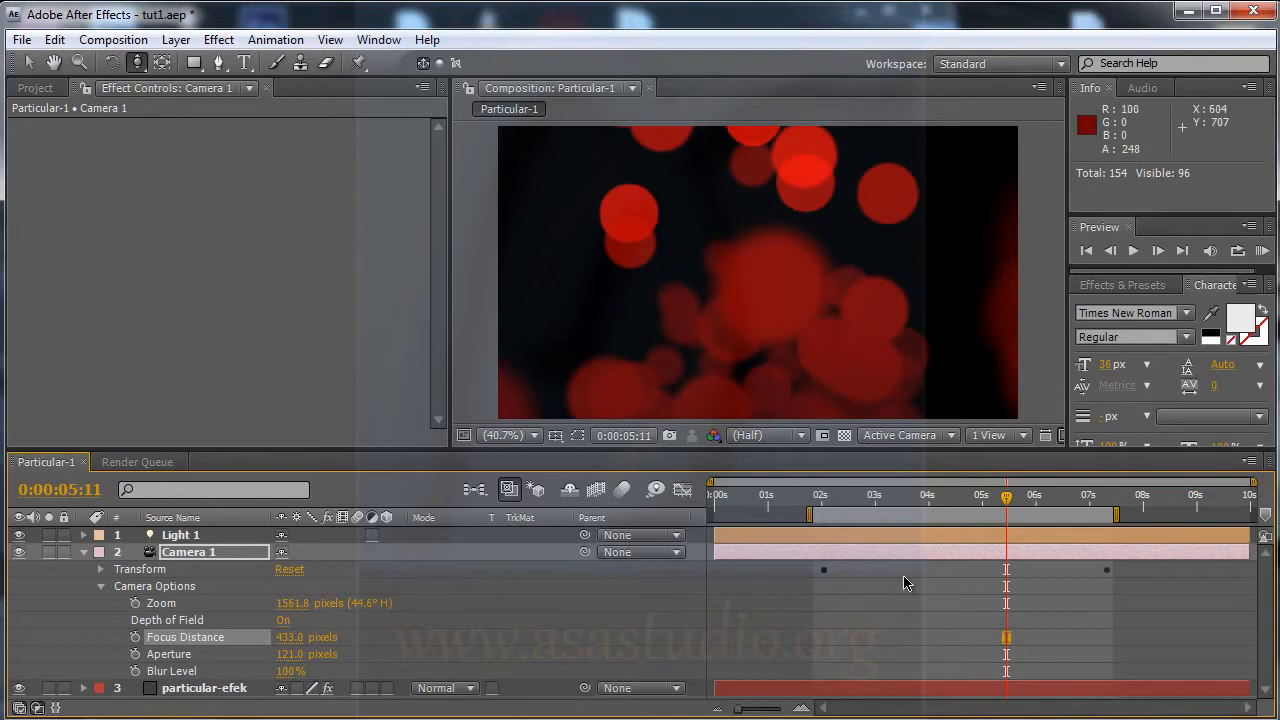
{"action": "left_click", "coordinate": [1262, 252]}
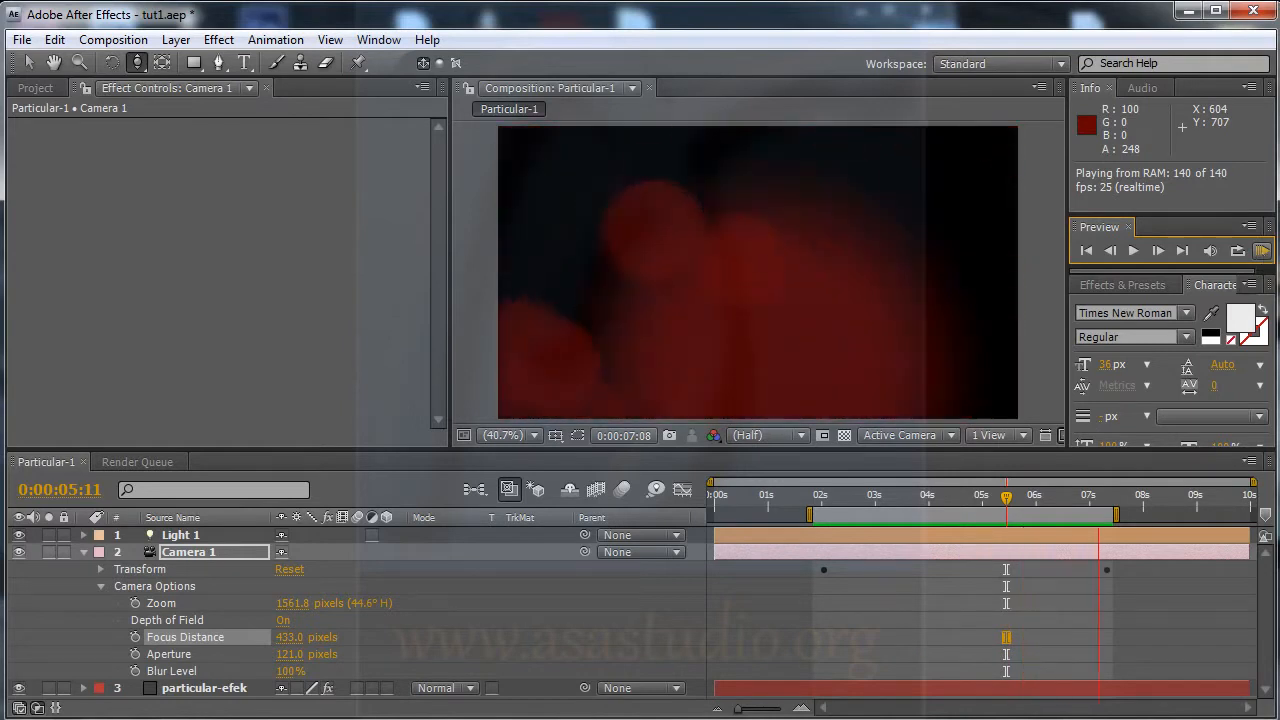
{"action": "left_click", "coordinate": [1259, 252]}
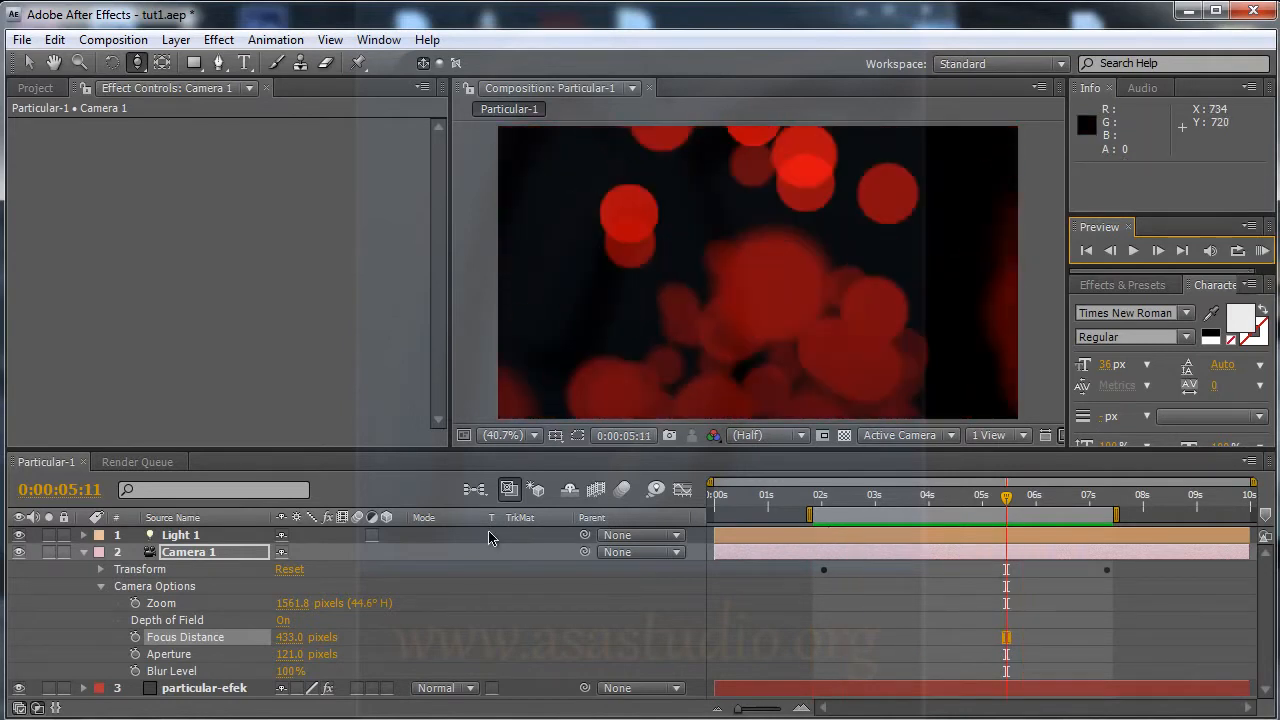
- Open the Physics settings of the Particular effect on the particular-efek layer and review its Air and Turbulence Field options
{"action": "left_click", "coordinate": [203, 688]}
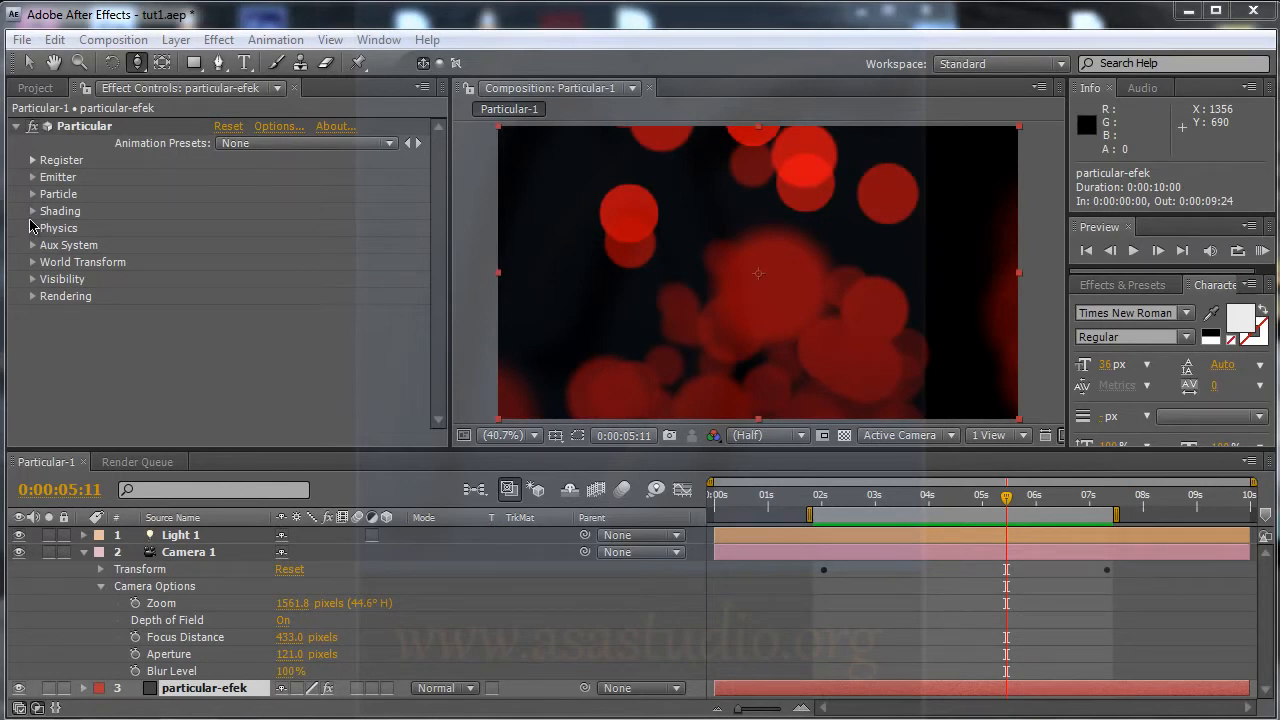
{"action": "left_click", "coordinate": [31, 229]}
{"action": "scroll", "coordinate": [125, 265], "scroll_direction": "down", "scroll_amount": 3}
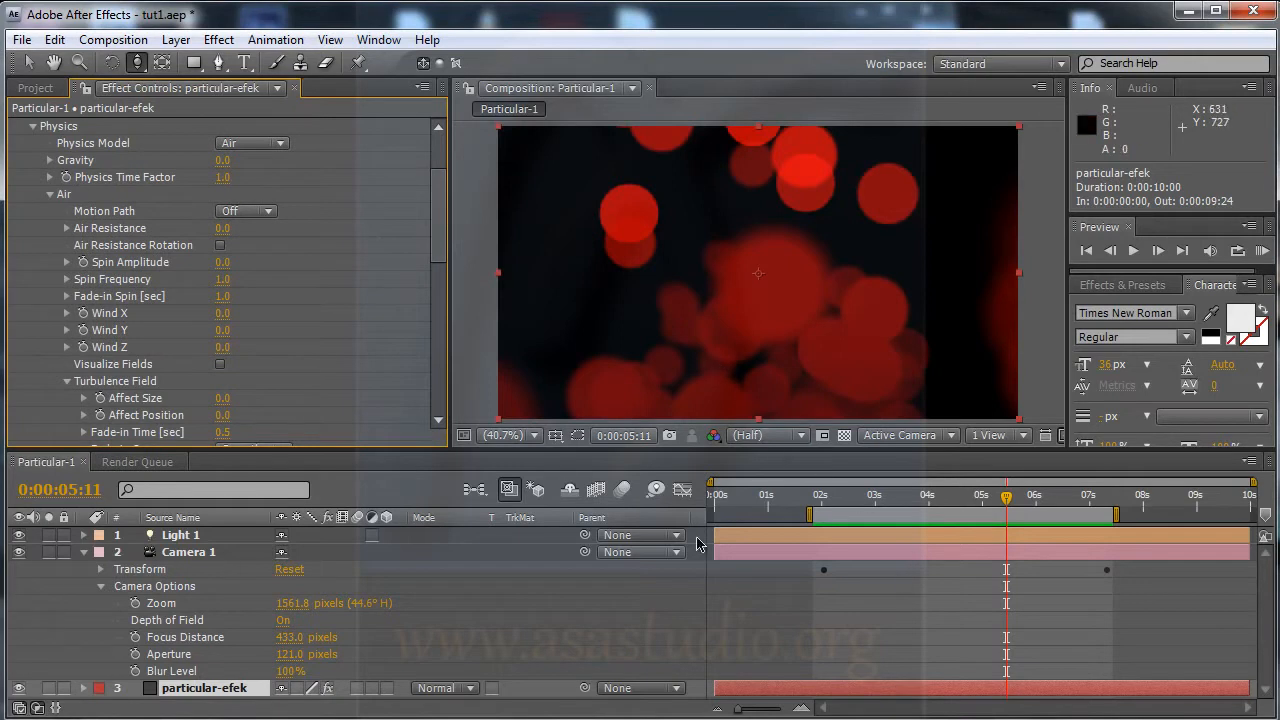
- At 0:00:01:10, remove all keyframes from Camera 1's Point of Interest, Position and Orientation, and collapse the camera layer
{"action": "left_click_drag", "start_coordinate": [1006, 503], "coordinate": [791, 511]}
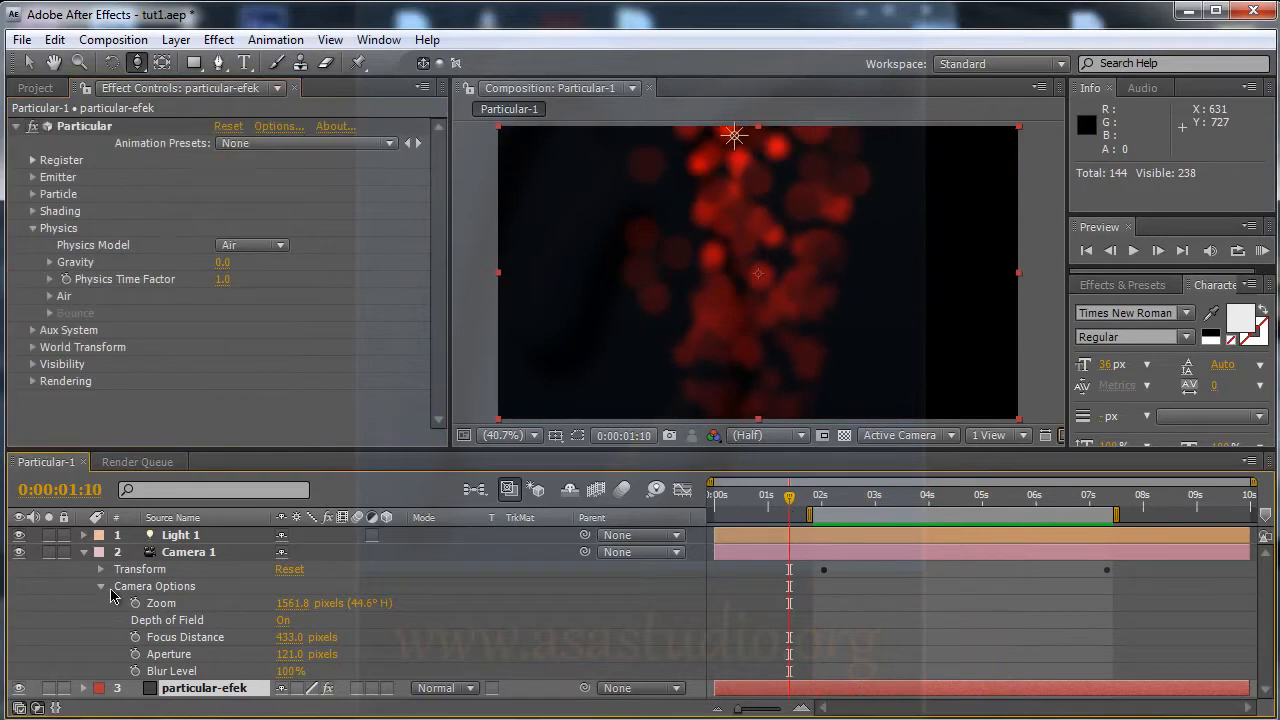
{"action": "left_click", "coordinate": [100, 570]}
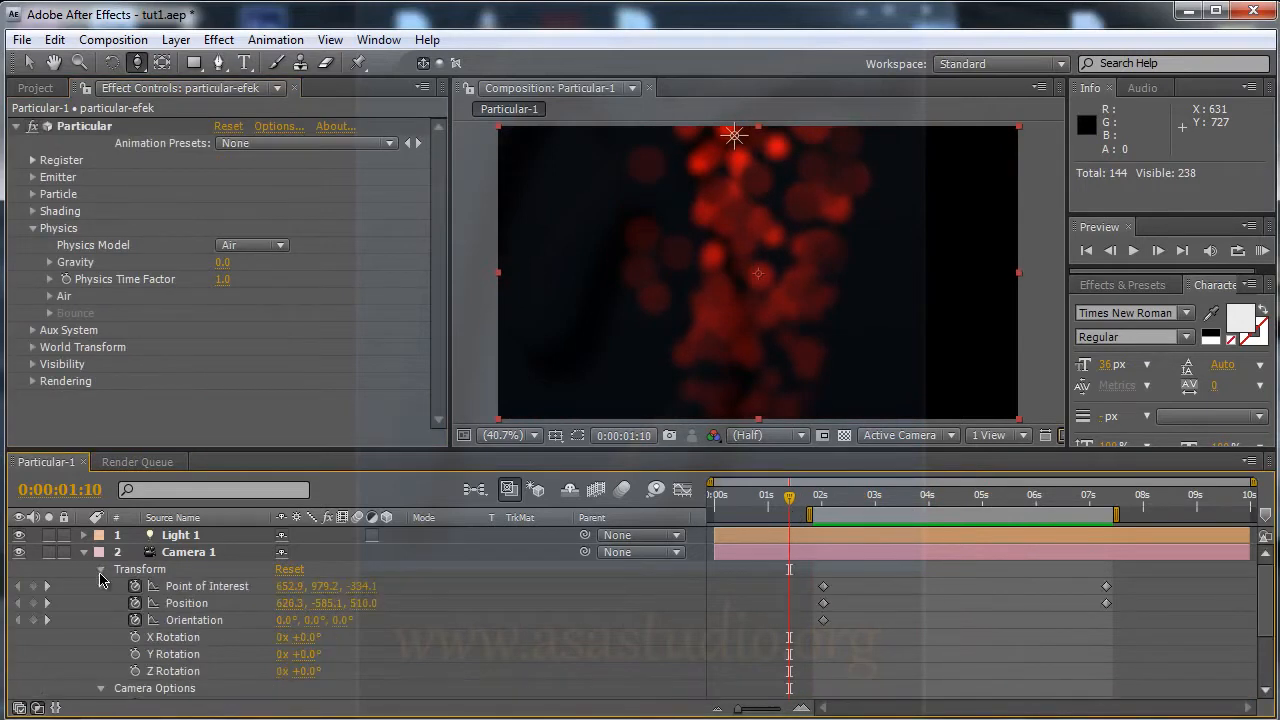
{"action": "left_click", "coordinate": [135, 586]}
{"action": "left_click", "coordinate": [135, 603]}
{"action": "left_click", "coordinate": [135, 620]}
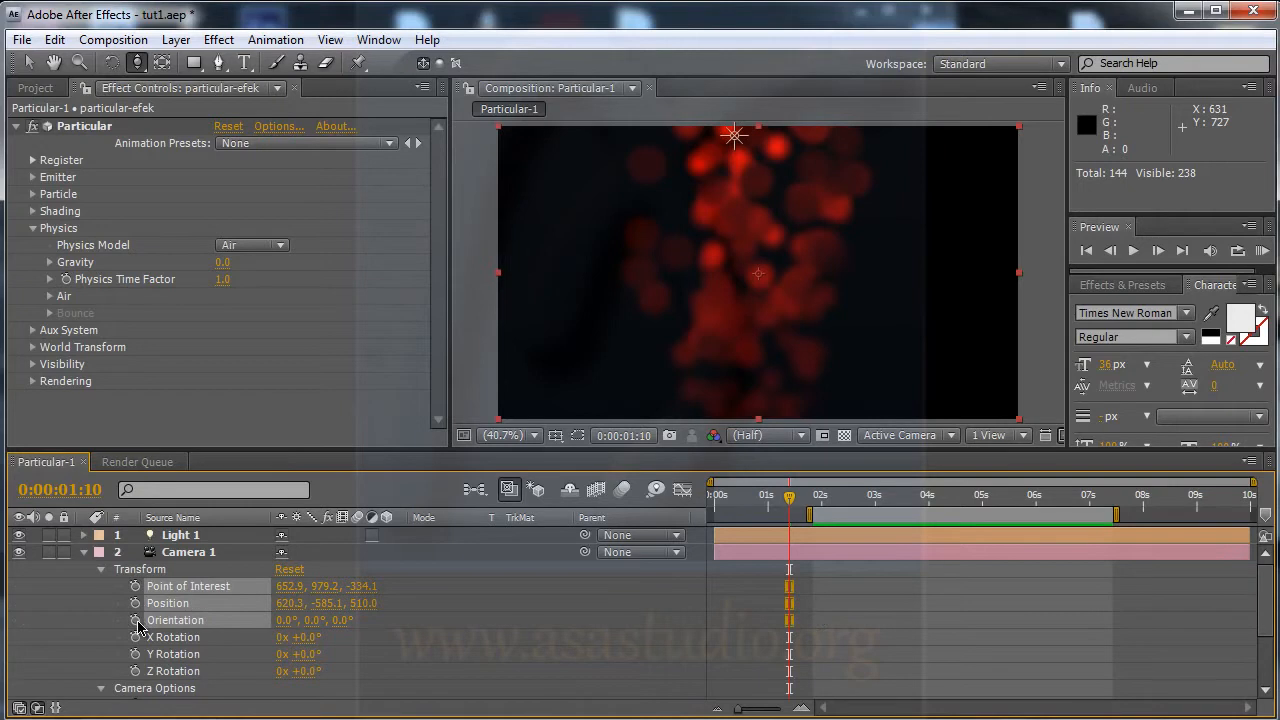
{"action": "left_click", "coordinate": [85, 553]}
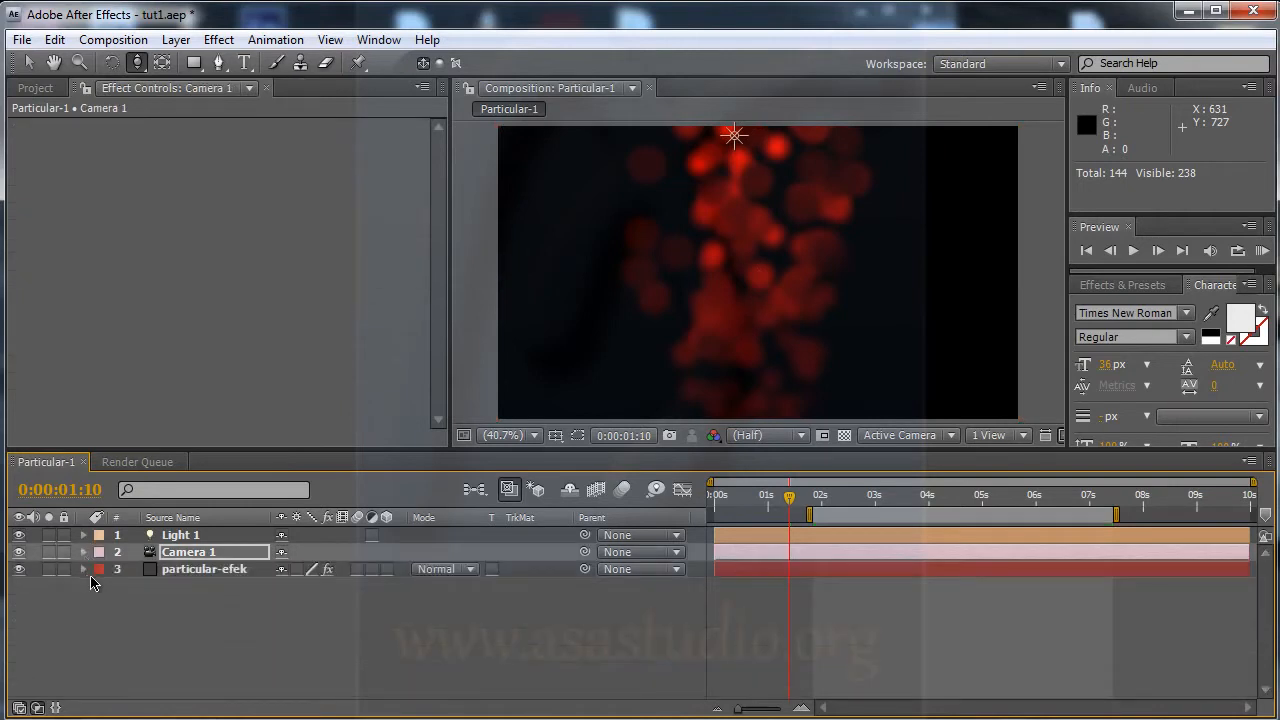
- At 0:00:01:06, remove the Emitter's Particles/sec keyframes on the particular-efek layer, keeping a constant 100, and collapse the Particular properties
{"action": "left_click", "coordinate": [85, 580]}
{"action": "left_click", "coordinate": [84, 569]}
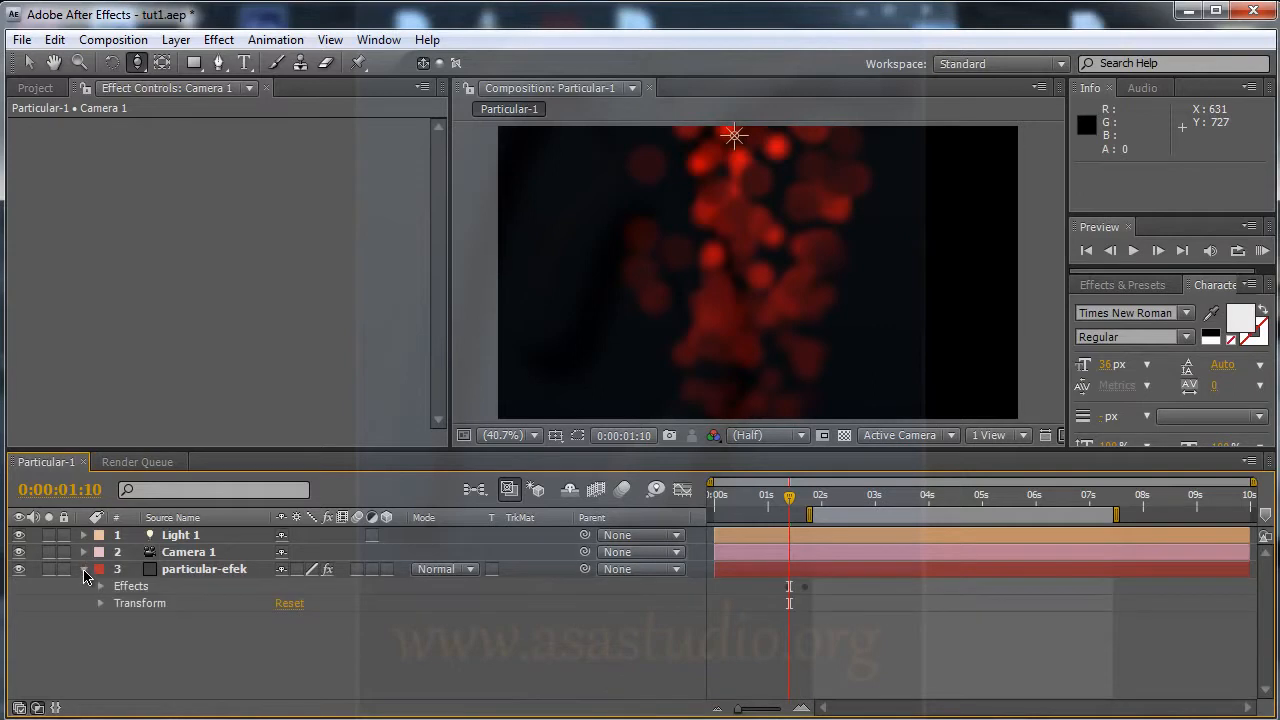
{"action": "left_click", "coordinate": [101, 589]}
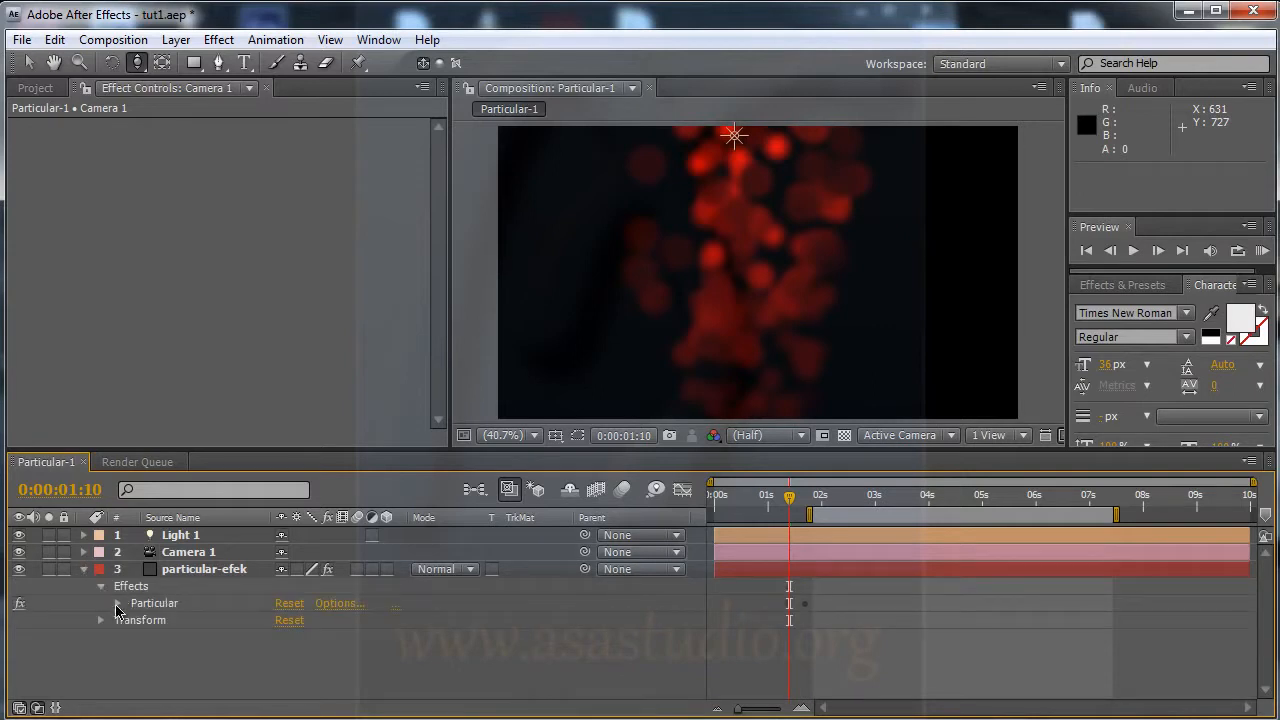
{"action": "left_click", "coordinate": [117, 605]}
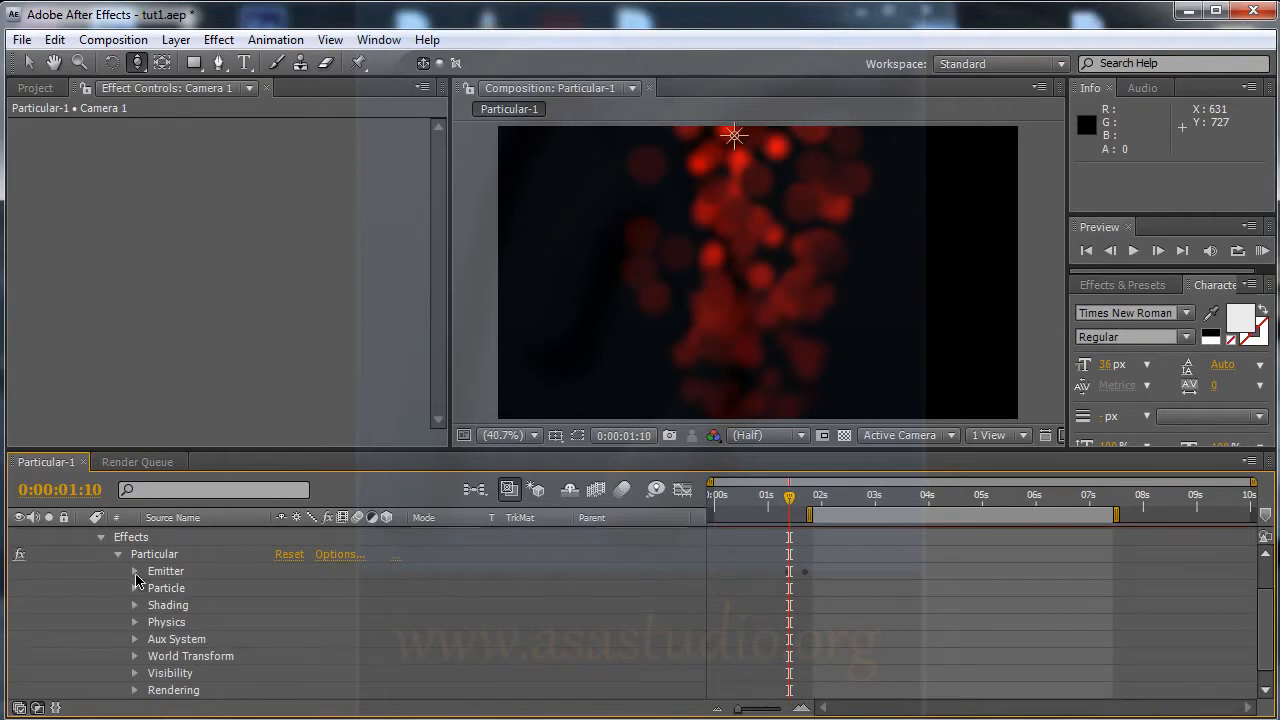
{"action": "left_click", "coordinate": [135, 571]}
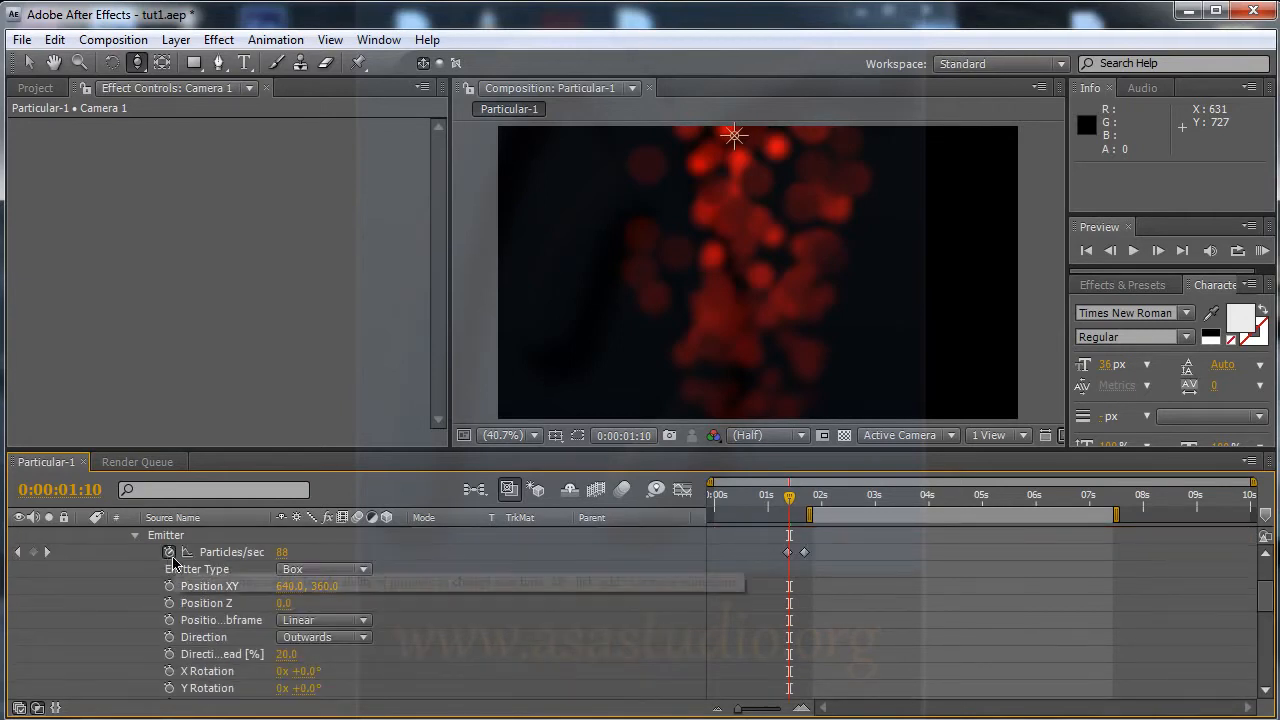
{"action": "left_click_drag", "start_coordinate": [789, 497], "coordinate": [782, 500]}
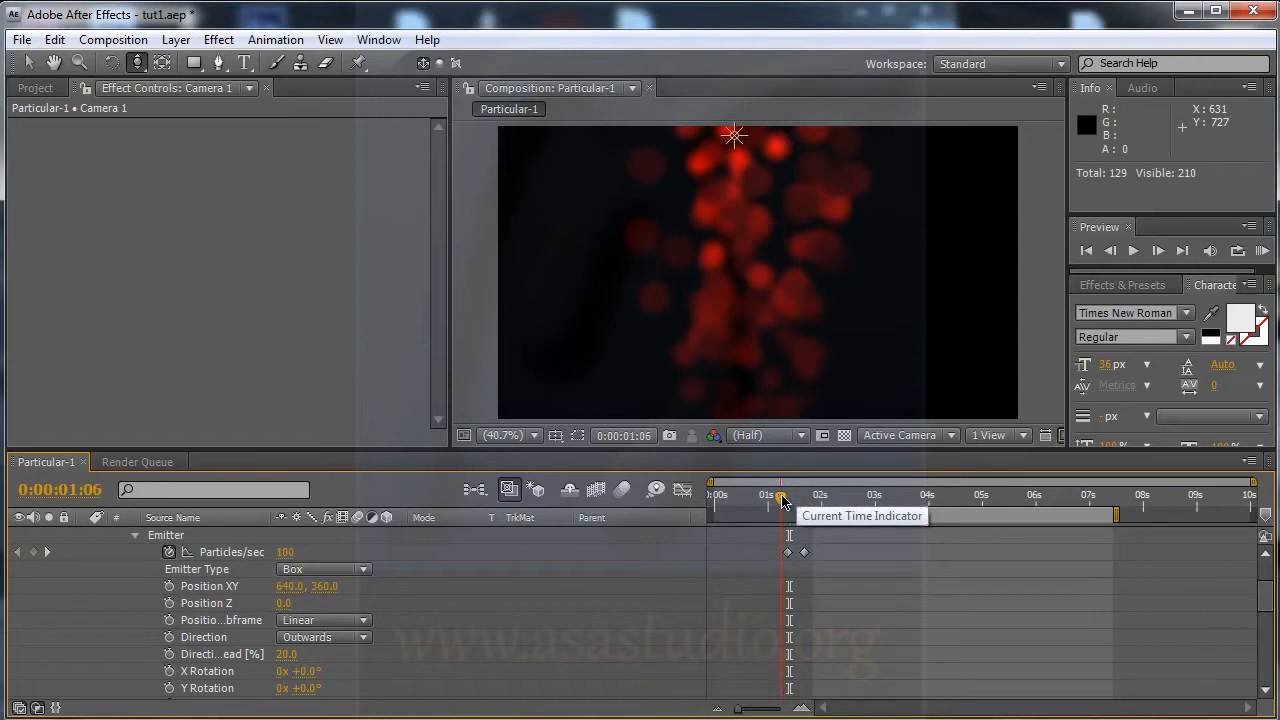
{"action": "left_click", "coordinate": [173, 556]}
{"action": "left_click_drag", "start_coordinate": [780, 503], "coordinate": [1018, 522]}
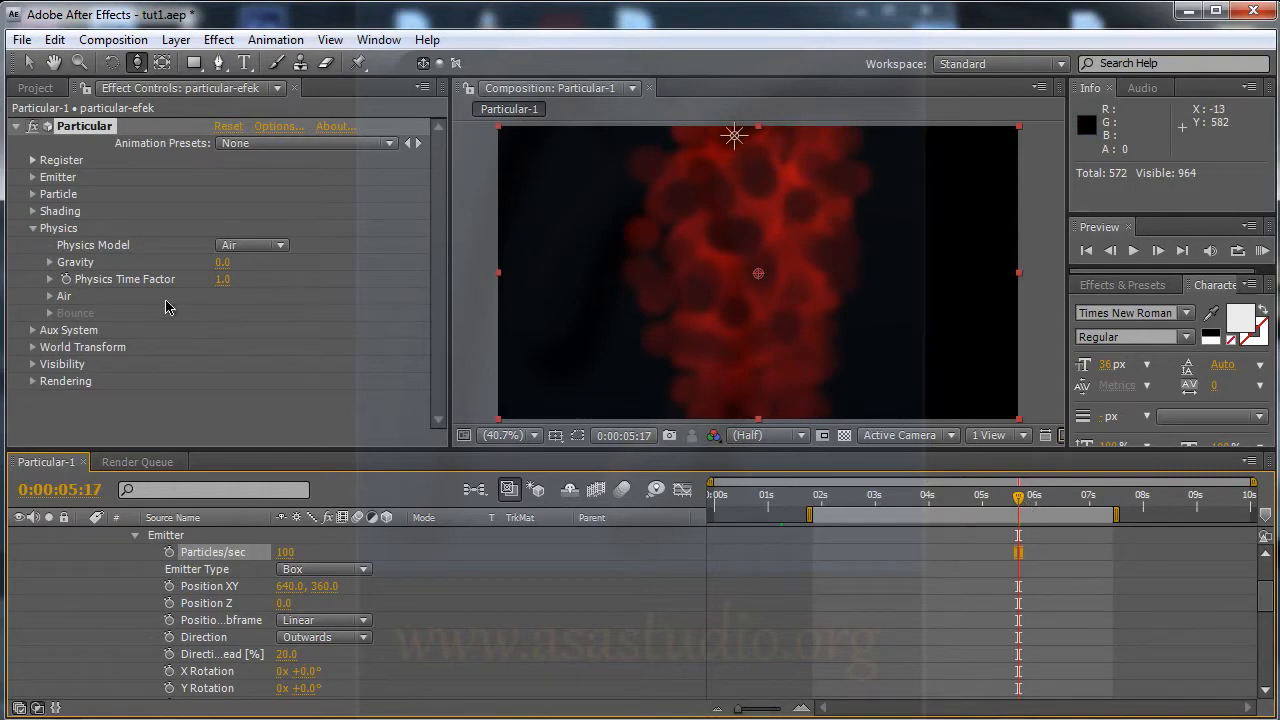
{"action": "left_click", "coordinate": [135, 537]}
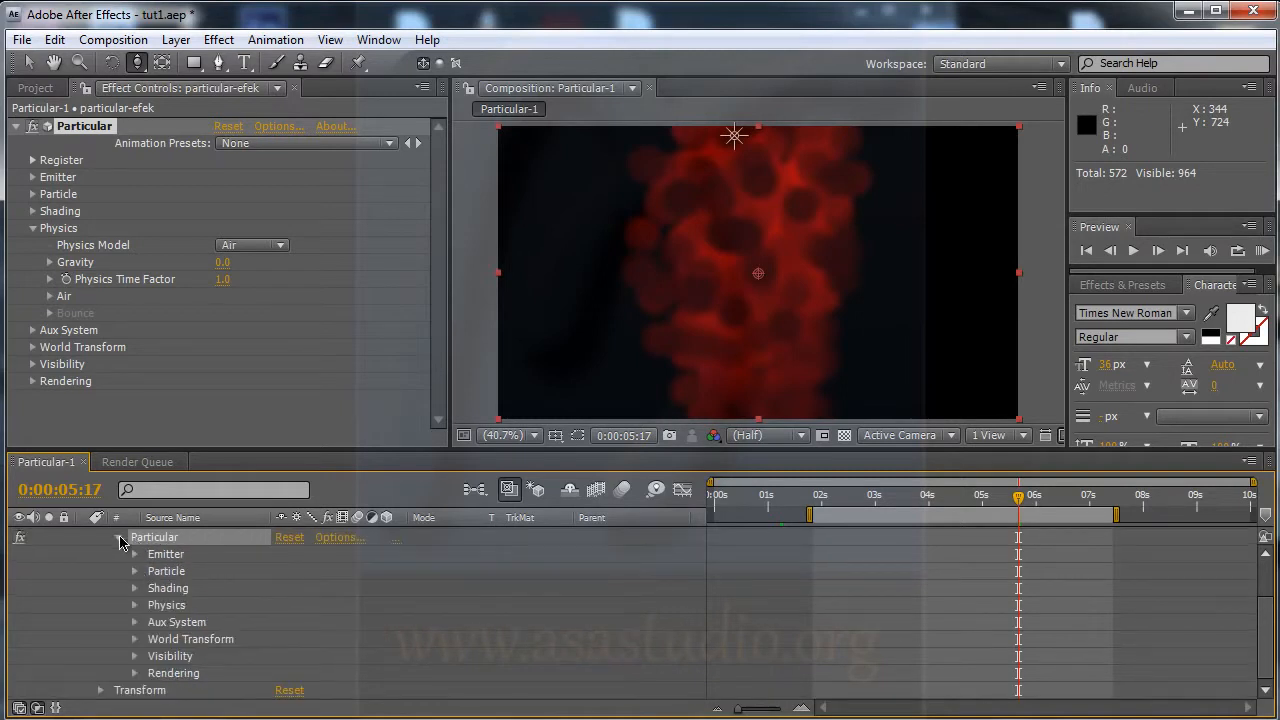
{"action": "left_click", "coordinate": [121, 539]}
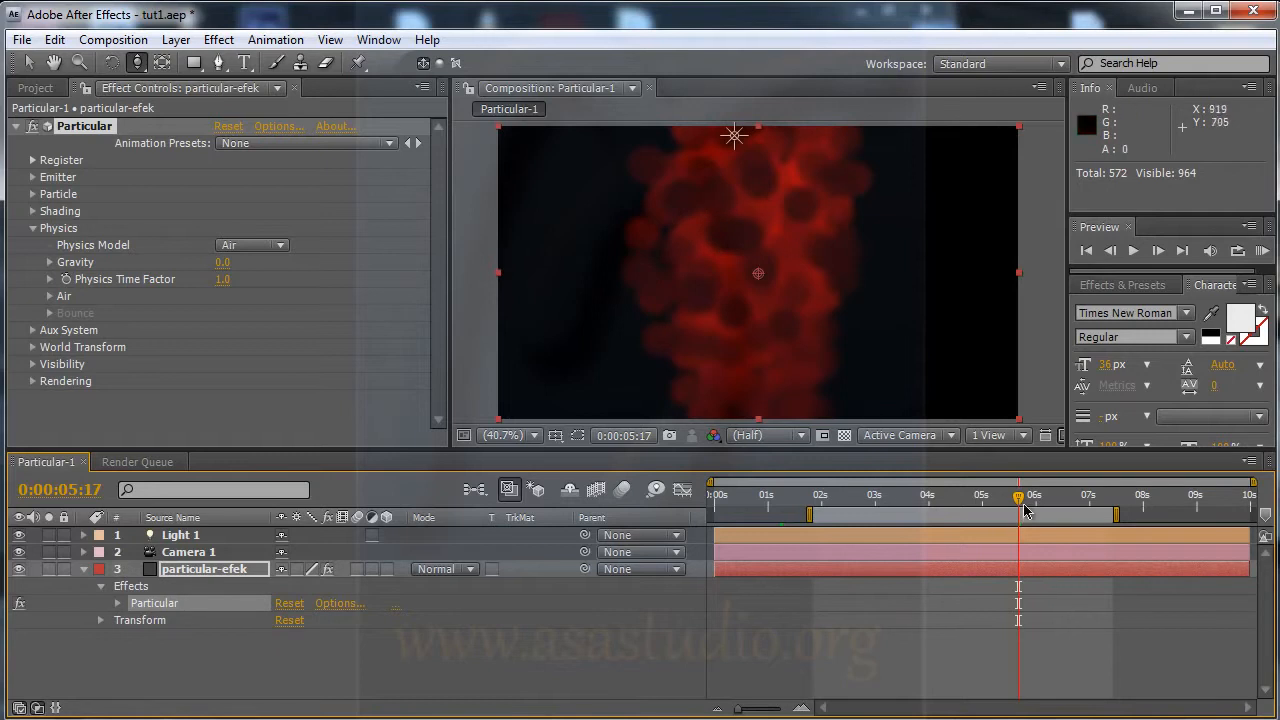
- RAM-preview the particle animation and play it from 0:00:01:23, stopping at 0:00:03:11
{"action": "left_click_drag", "start_coordinate": [1022, 500], "coordinate": [788, 505]}
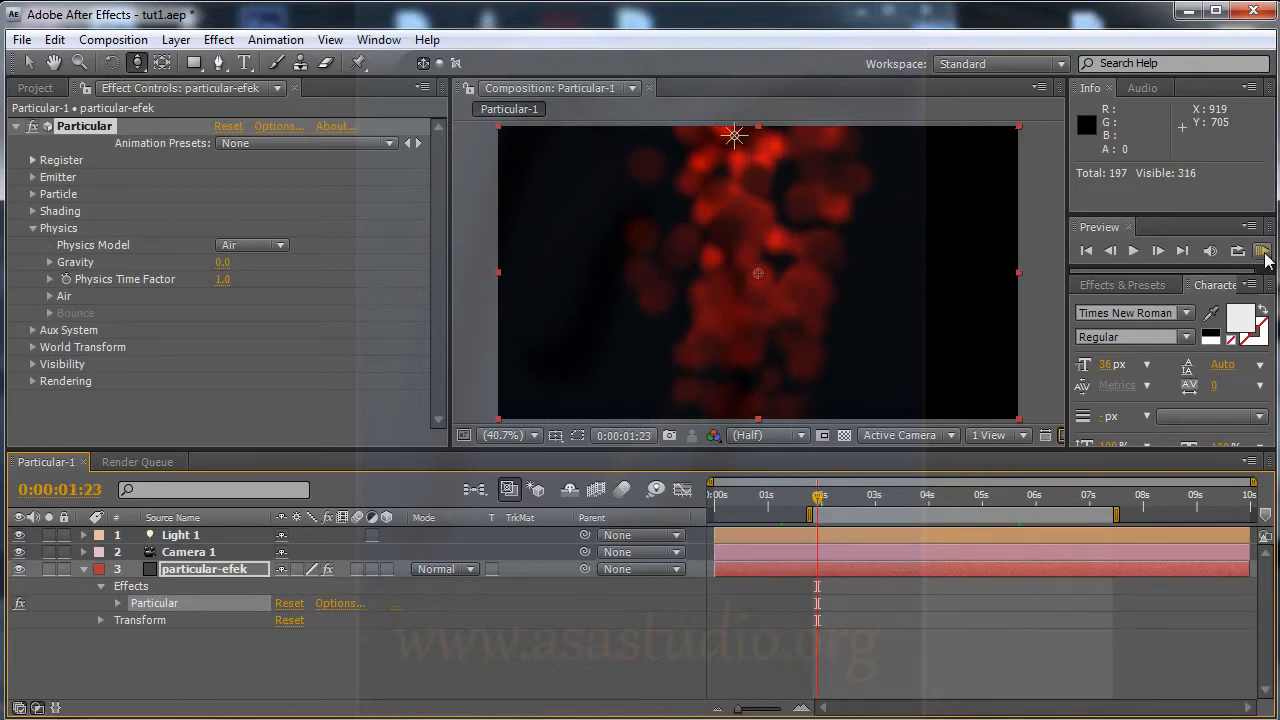
{"action": "left_click", "coordinate": [1262, 251]}
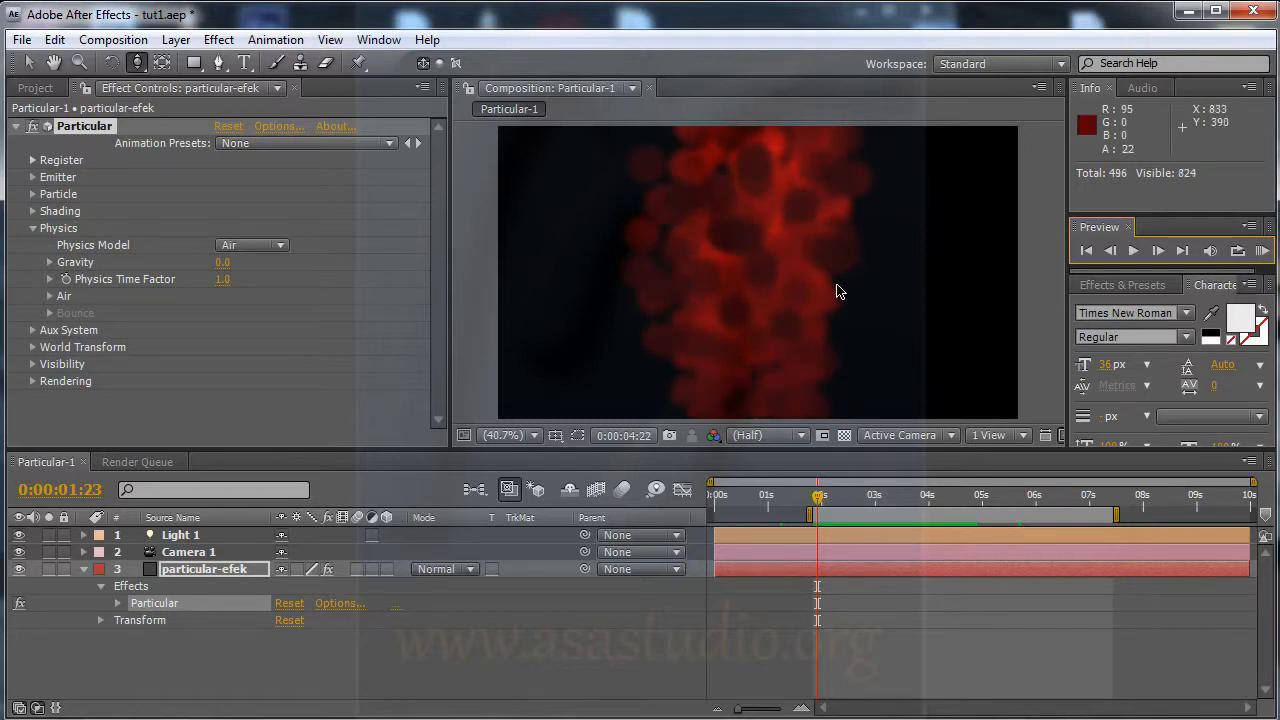
{"action": "key", "text": "space"}
{"action": "key", "text": "space"}
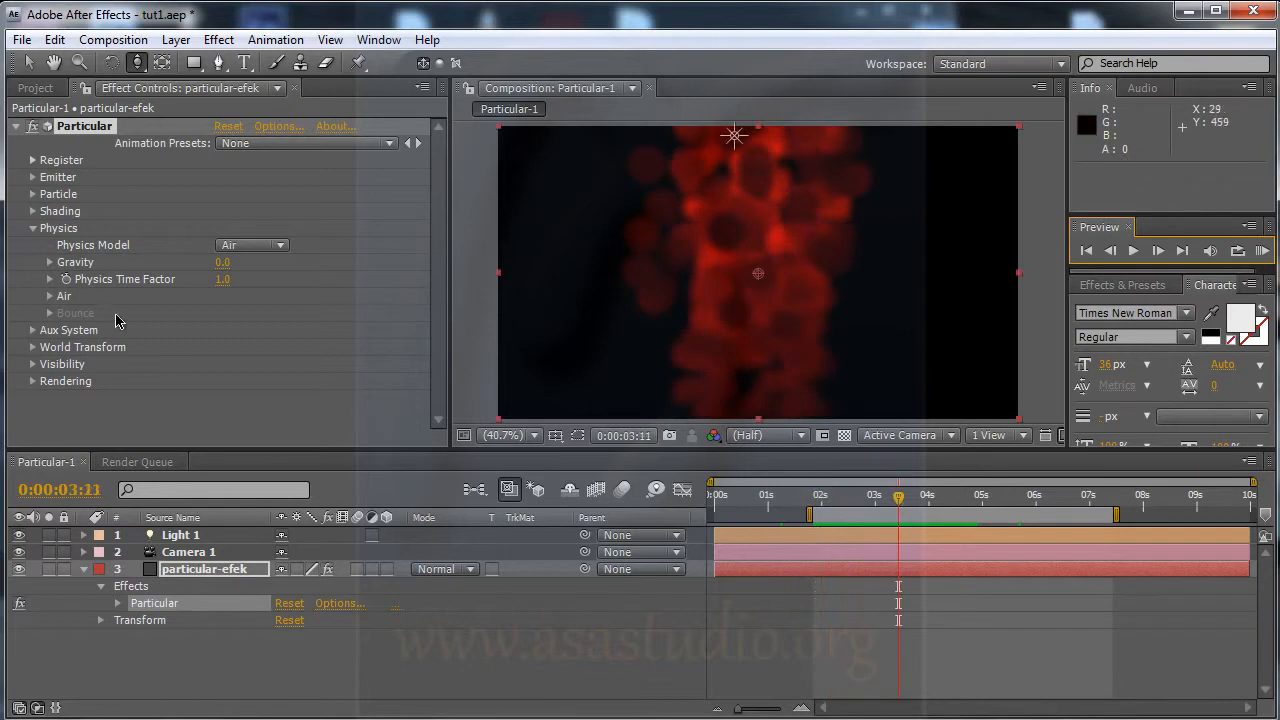
- Set the Particular emitter's Size X to 535, Size Y to 1140 and Size Z to 397
{"action": "left_click", "coordinate": [32, 178]}
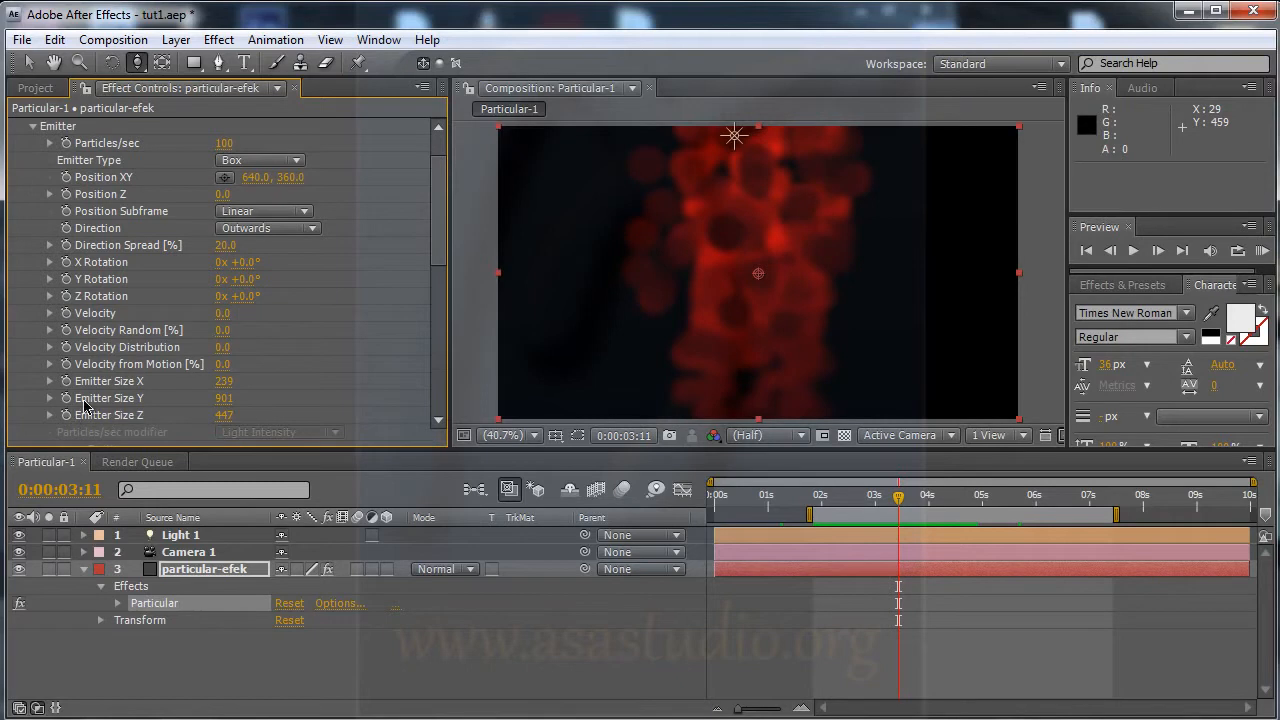
{"action": "left_click_drag", "start_coordinate": [221, 381], "coordinate": [511, 384]}
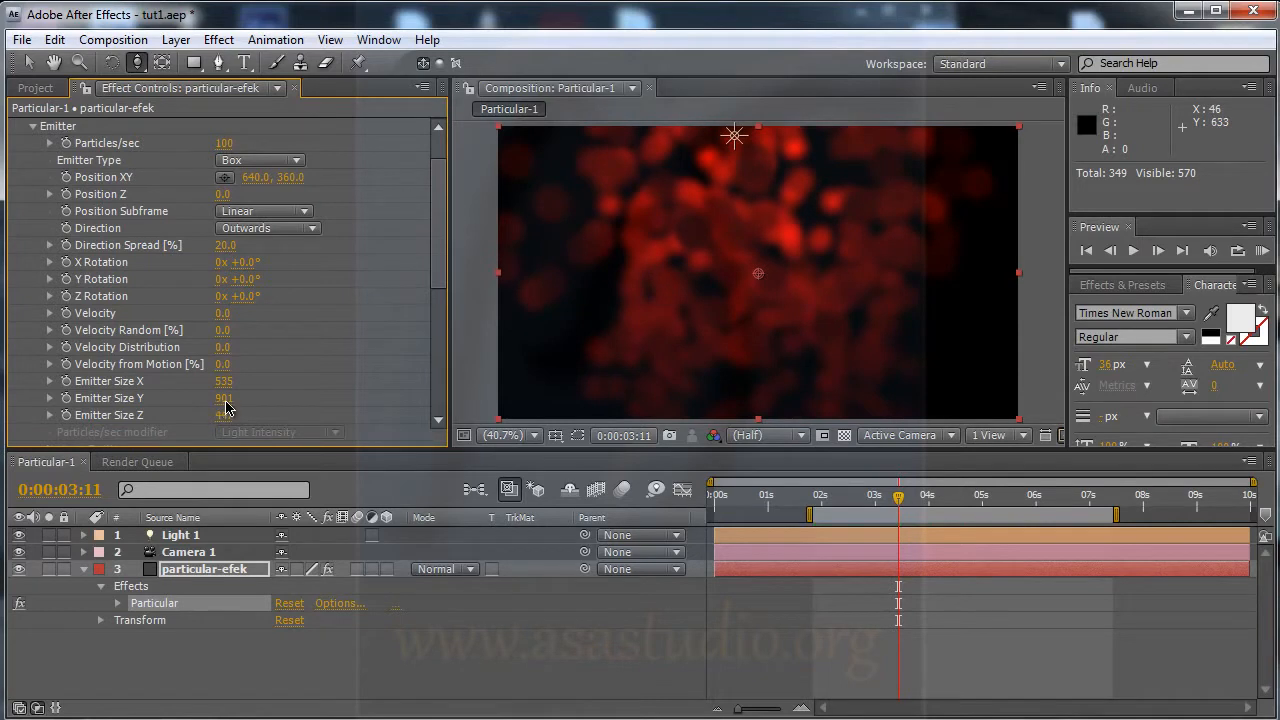
{"action": "left_click_drag", "start_coordinate": [222, 416], "coordinate": [4, 420]}
{"action": "left_click_drag", "start_coordinate": [105, 418], "coordinate": [448, 405]}
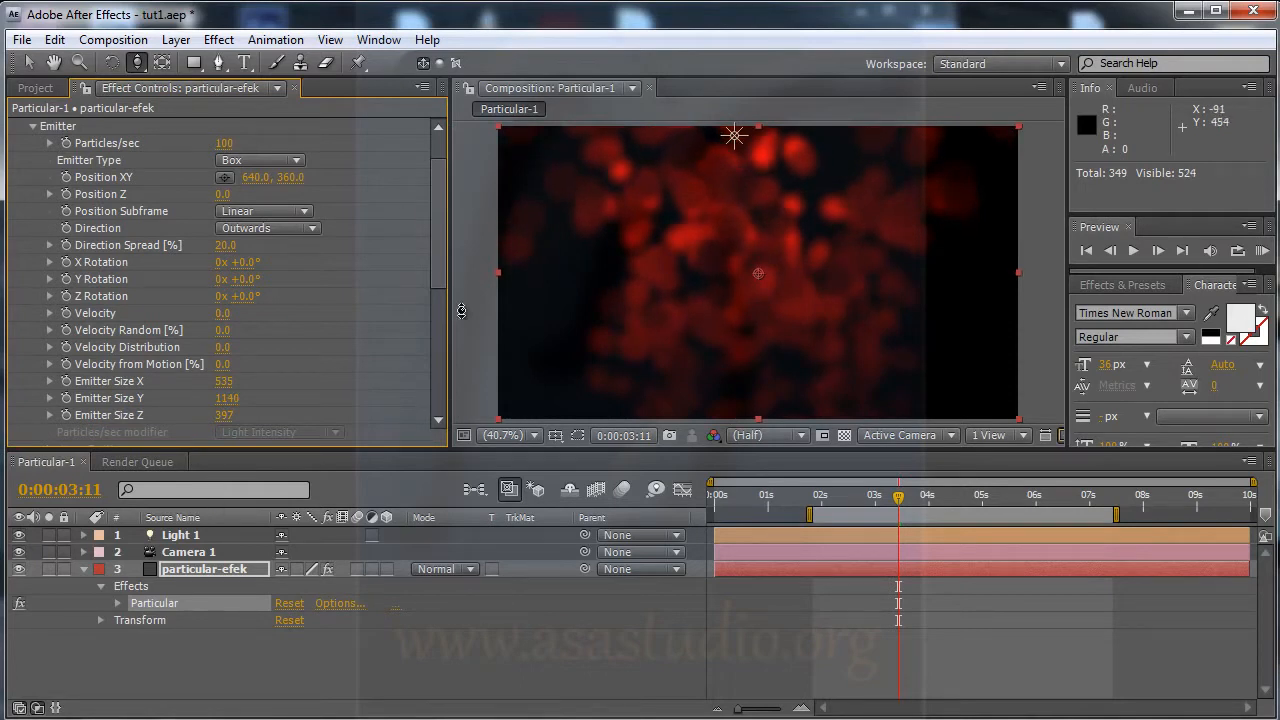
{"action": "left_click", "coordinate": [34, 128]}
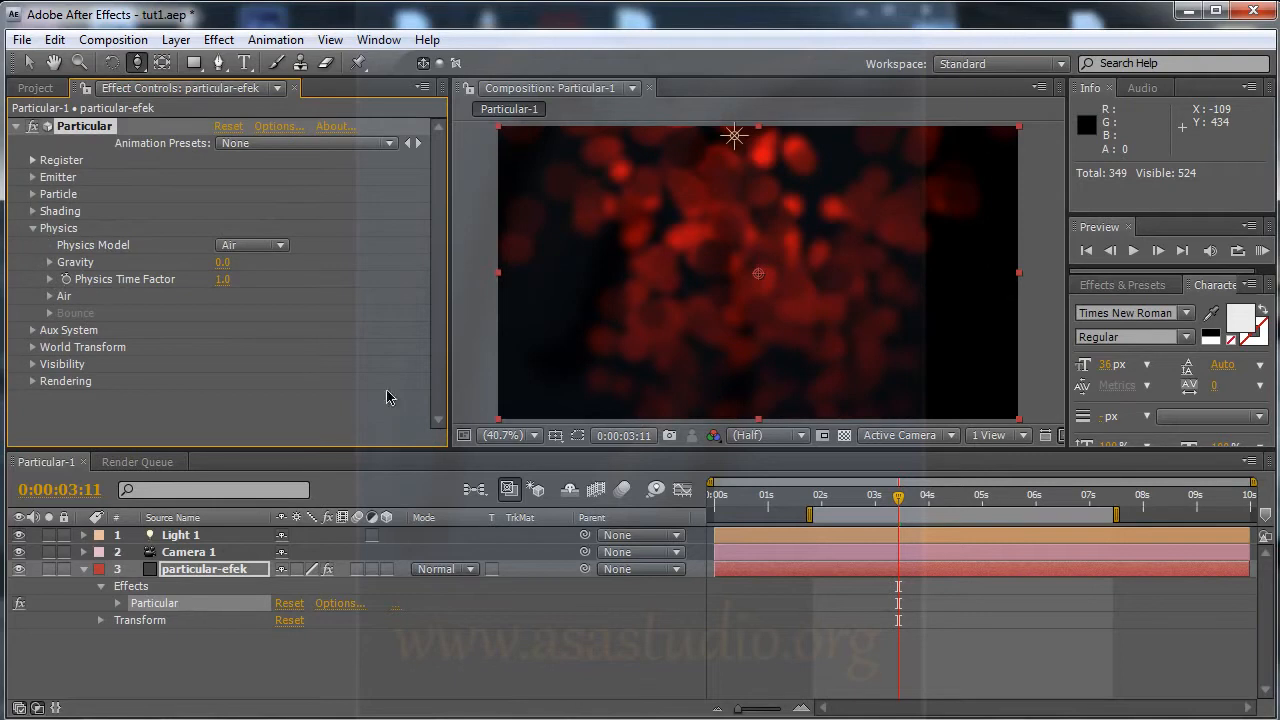
- Try Gravity values of 3 and 20 in Particular's Physics settings, scrubbing the timeline to check the particle motion after each
{"action": "left_click_drag", "start_coordinate": [900, 503], "coordinate": [860, 503]}
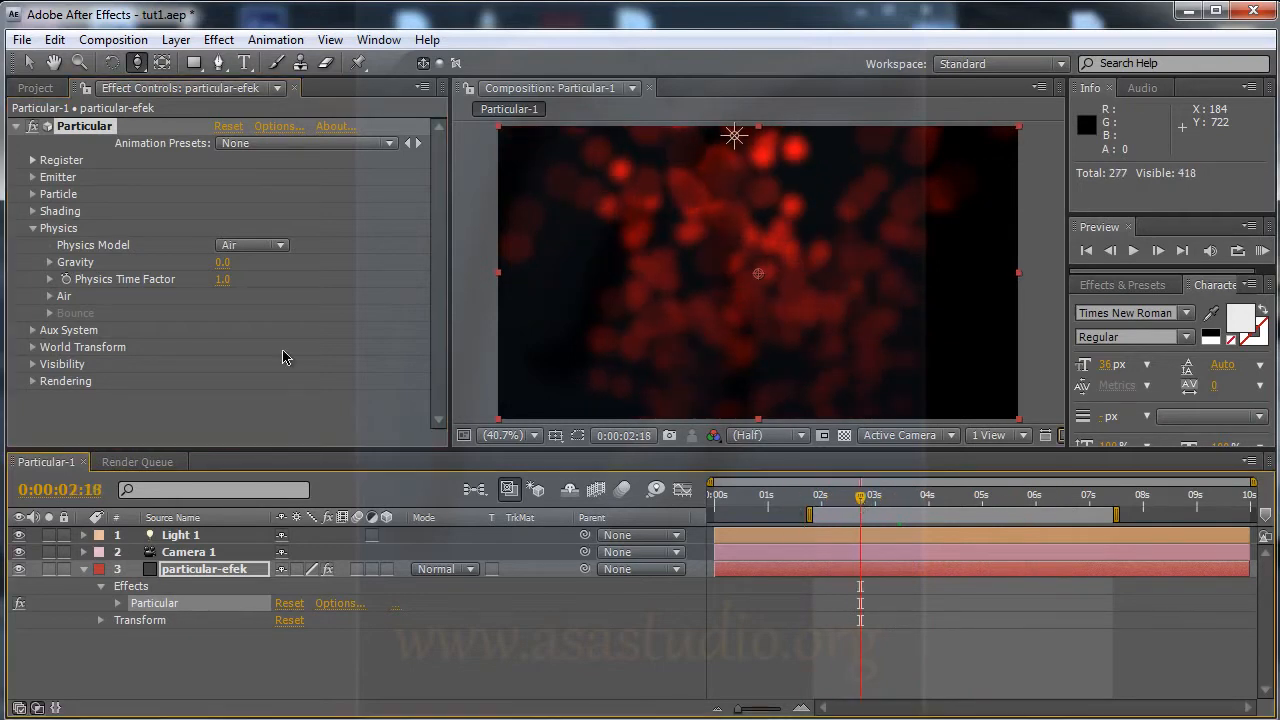
{"action": "left_click", "coordinate": [49, 262]}
{"action": "left_click", "coordinate": [228, 263]}
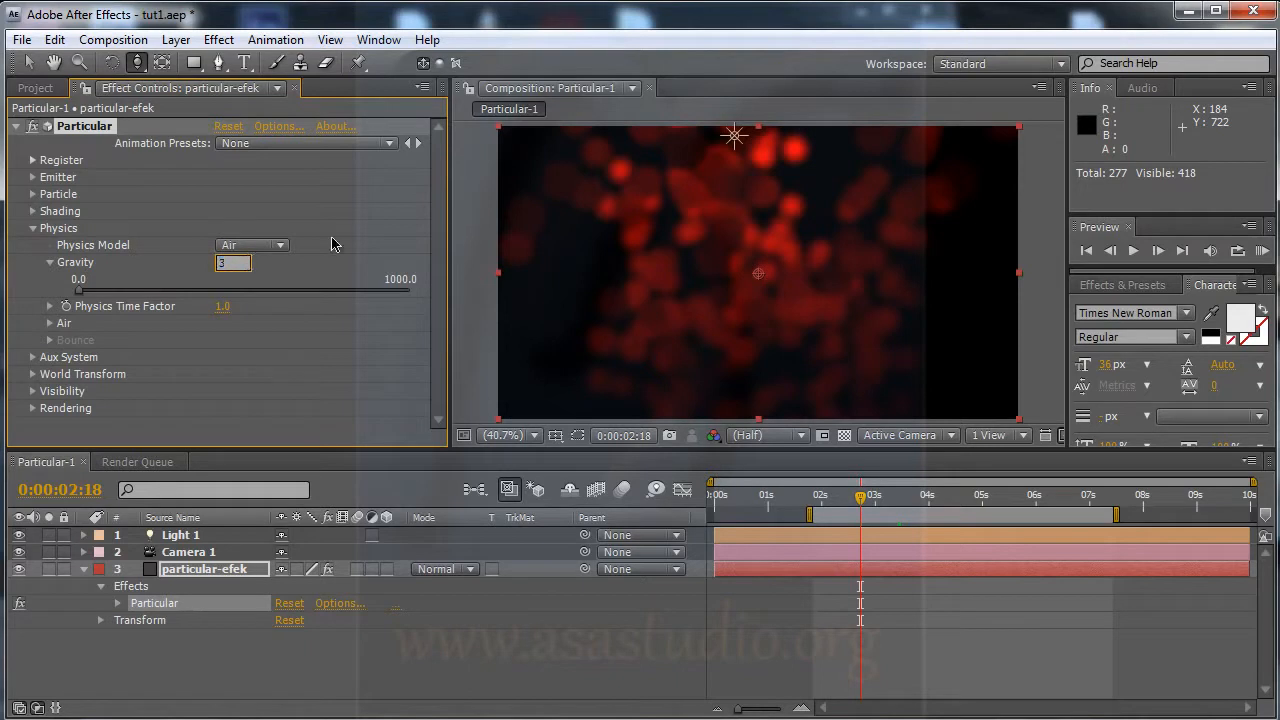
{"action": "key", "text": "Return"}
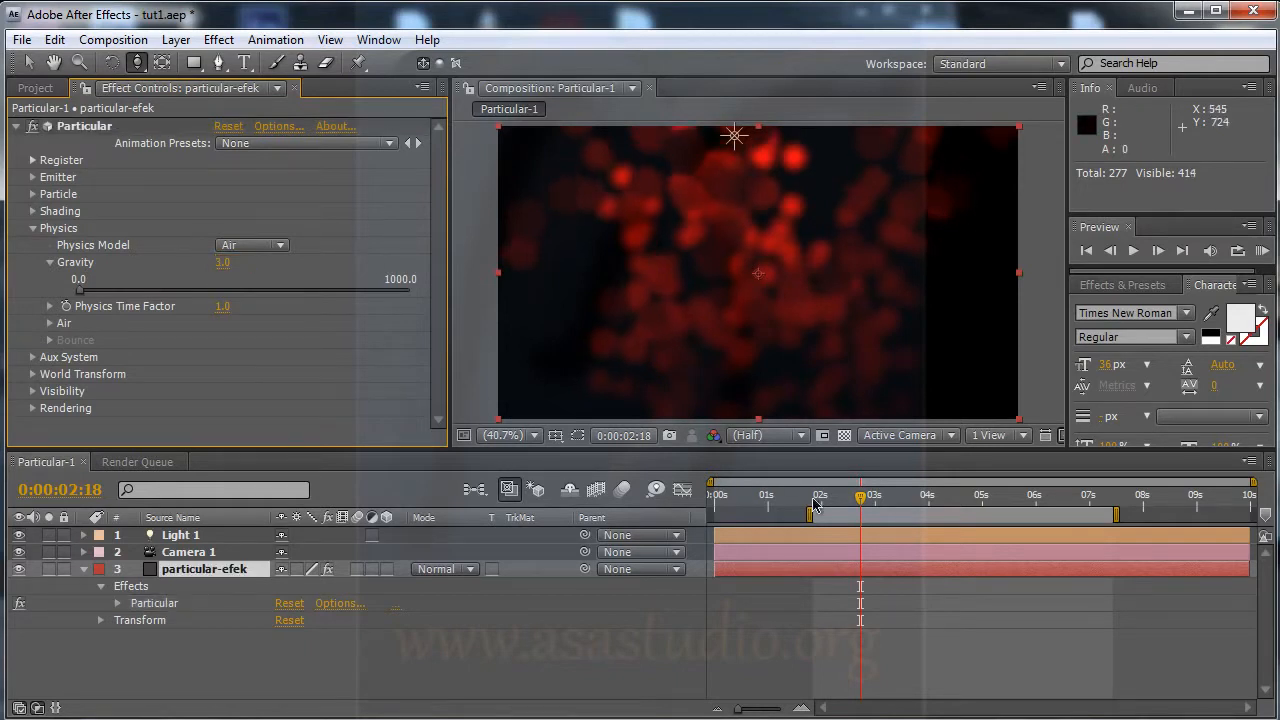
{"action": "left_click_drag", "start_coordinate": [862, 505], "coordinate": [891, 505]}
{"action": "left_click", "coordinate": [224, 262]}
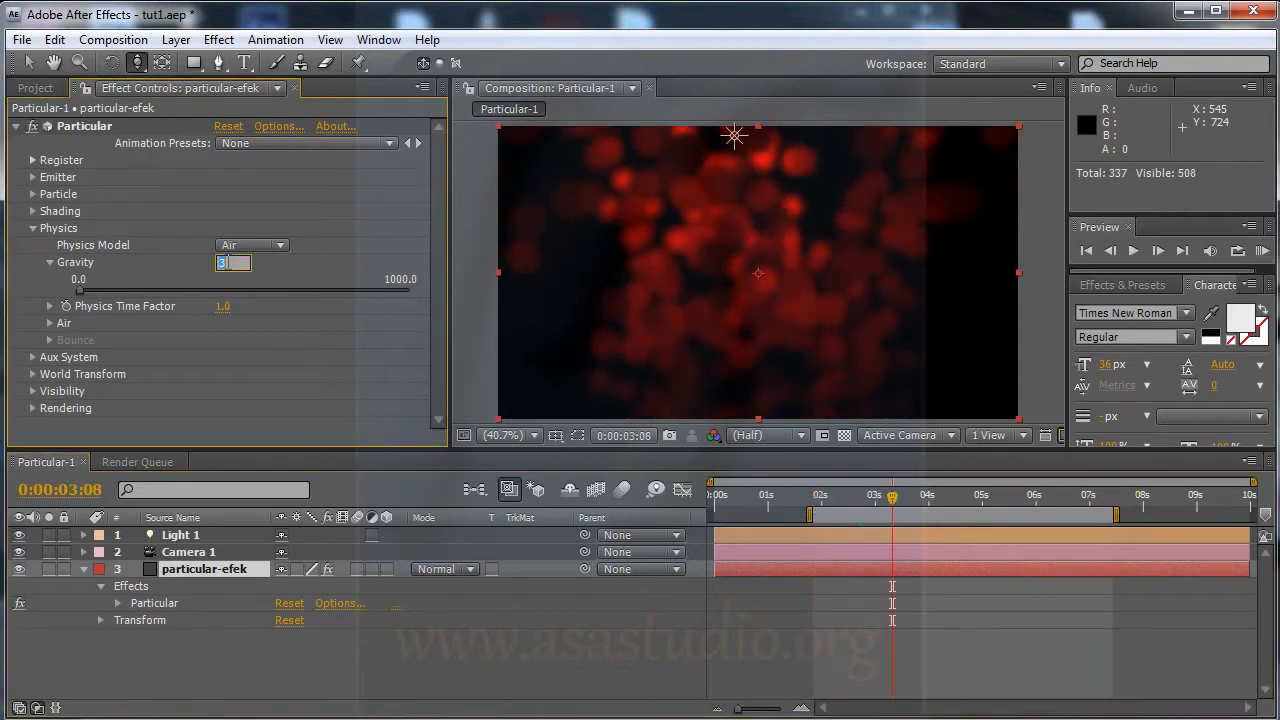
{"action": "key", "text": "Return"}
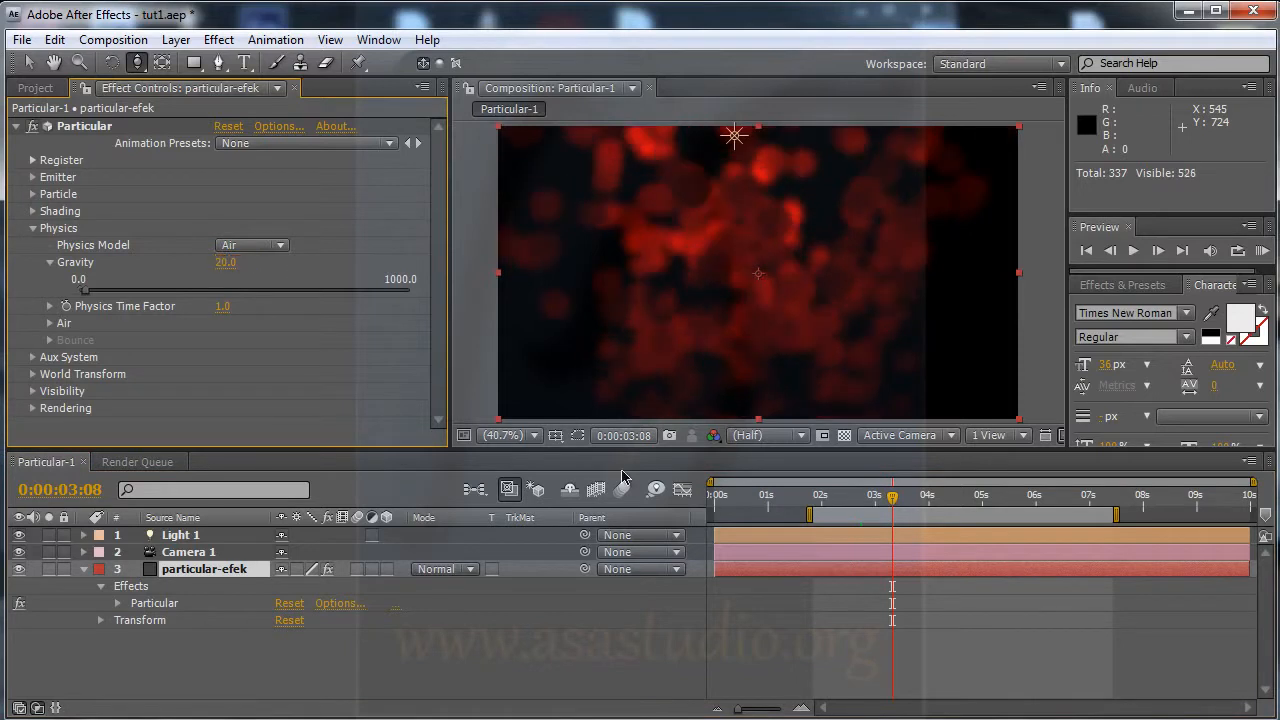
{"action": "left_click_drag", "start_coordinate": [822, 507], "coordinate": [851, 507]}
- Set Particular's Physics Gravity to -20 and scrub the timeline to 0:00:06:20 to check the particle motion
{"action": "left_click", "coordinate": [222, 263]}
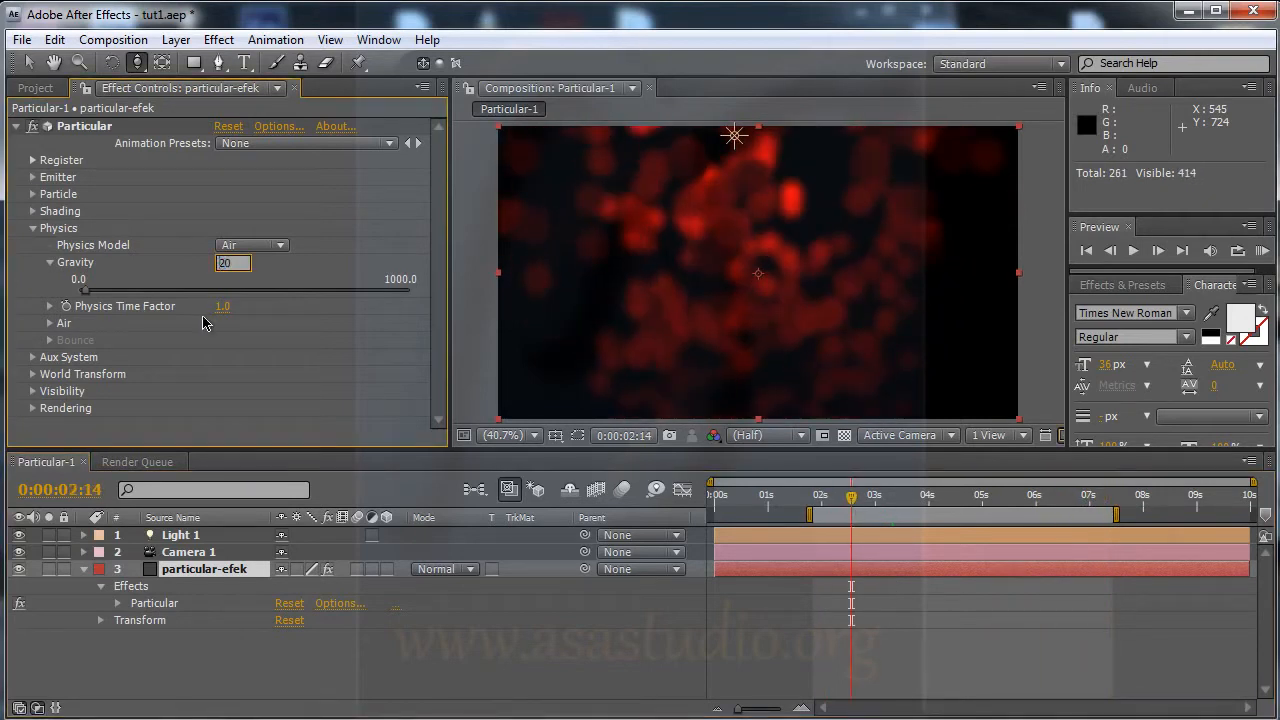
{"action": "type", "text": "-20"}
{"action": "key", "text": "Return"}
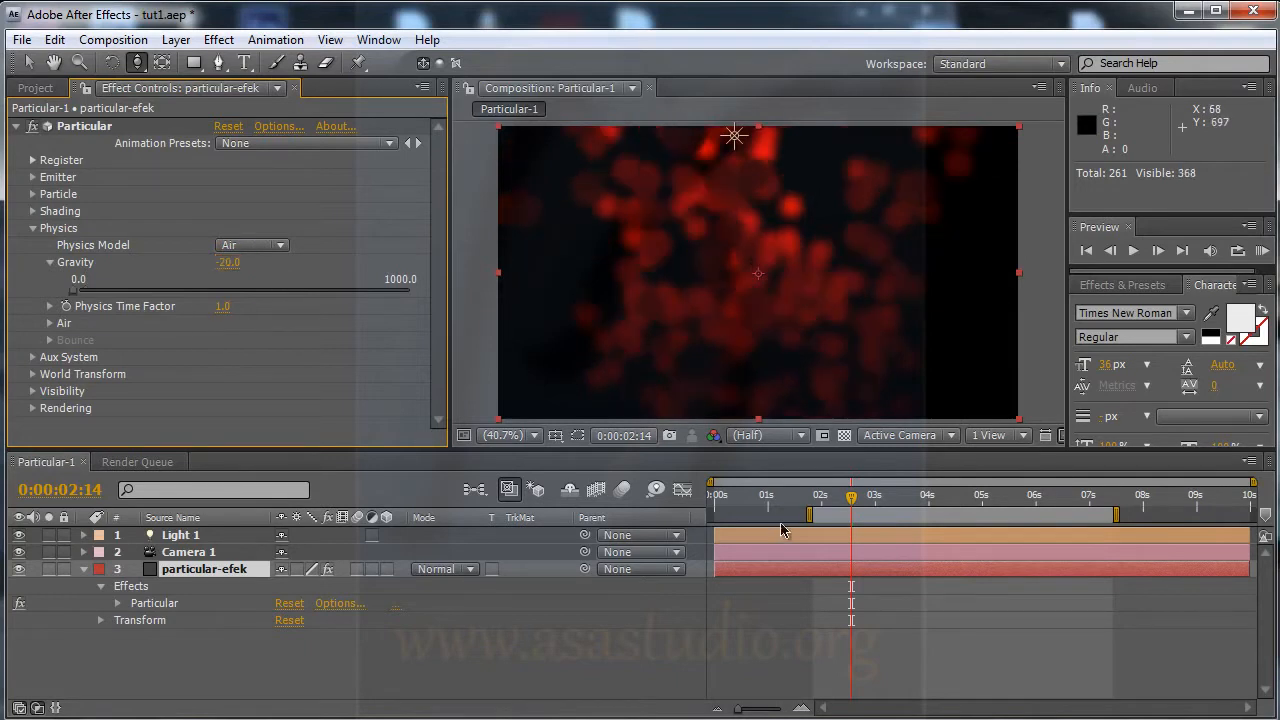
{"action": "left_click_drag", "start_coordinate": [818, 503], "coordinate": [1078, 503]}
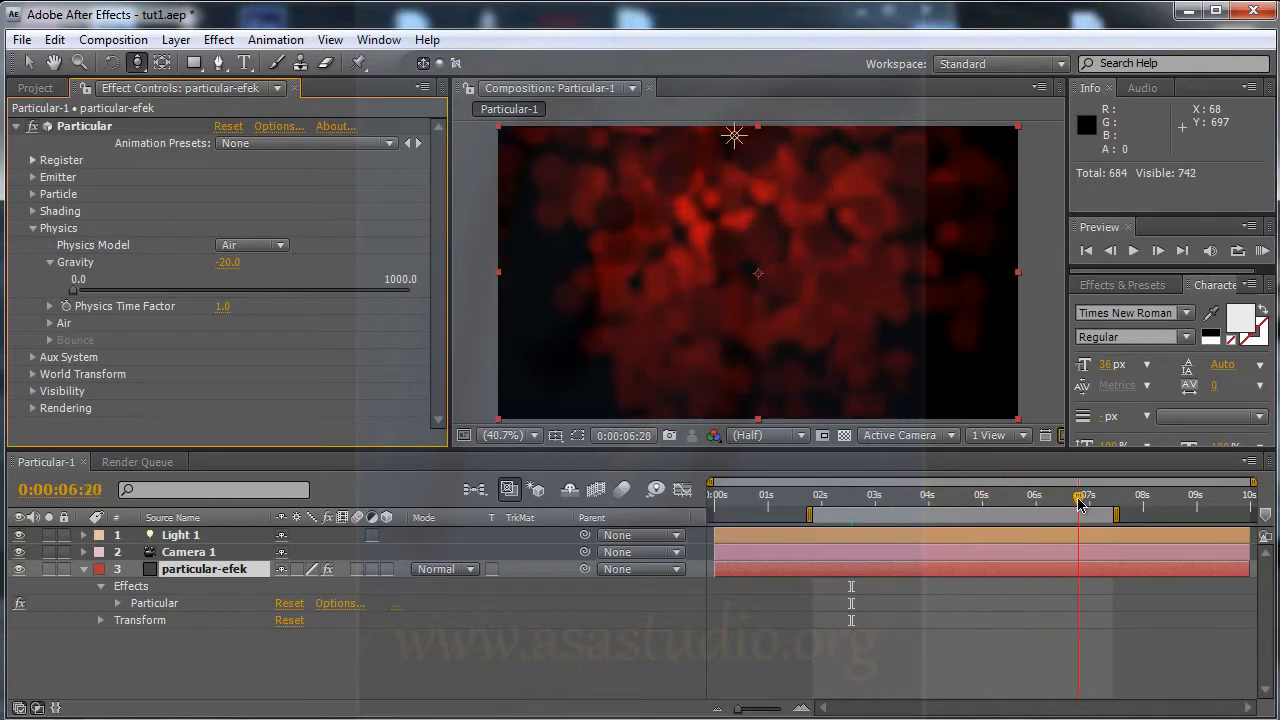
- Create a new light gray solid layer named bg at 1280 x 720 px
{"action": "right_click", "coordinate": [153, 673]}
{"action": "mouse_move", "coordinate": [258, 475]}
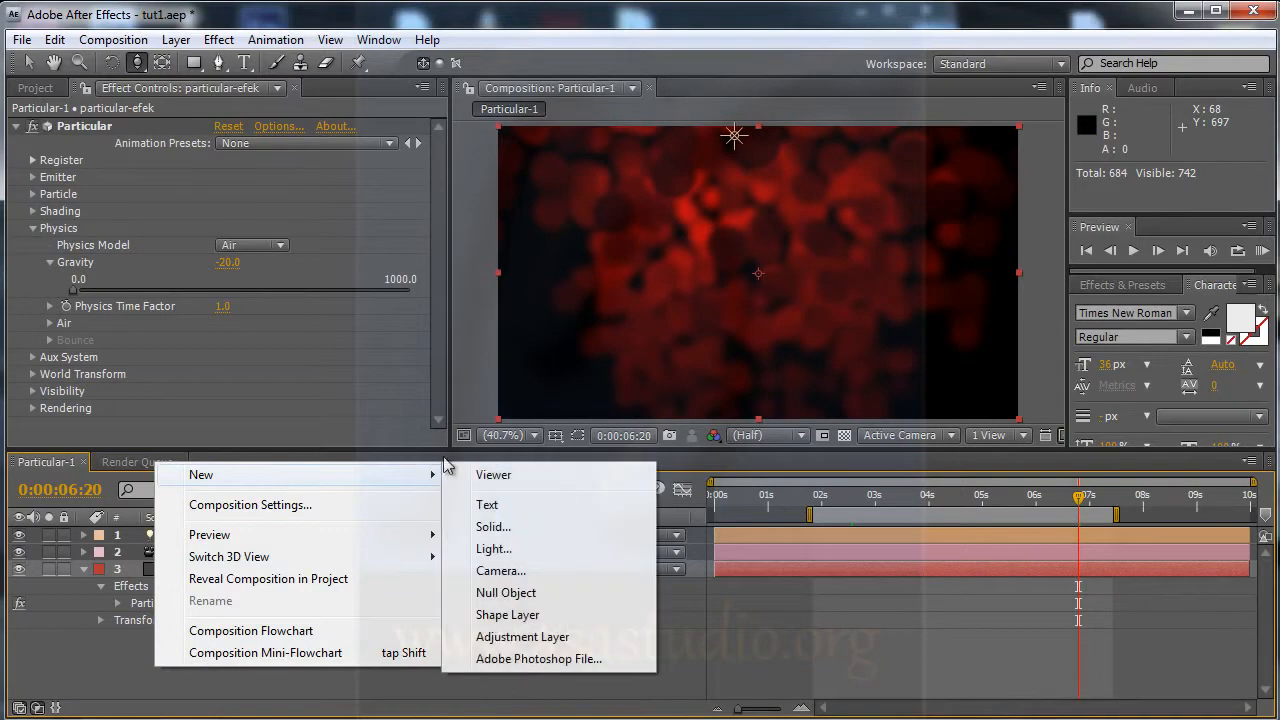
{"action": "left_click", "coordinate": [566, 530]}
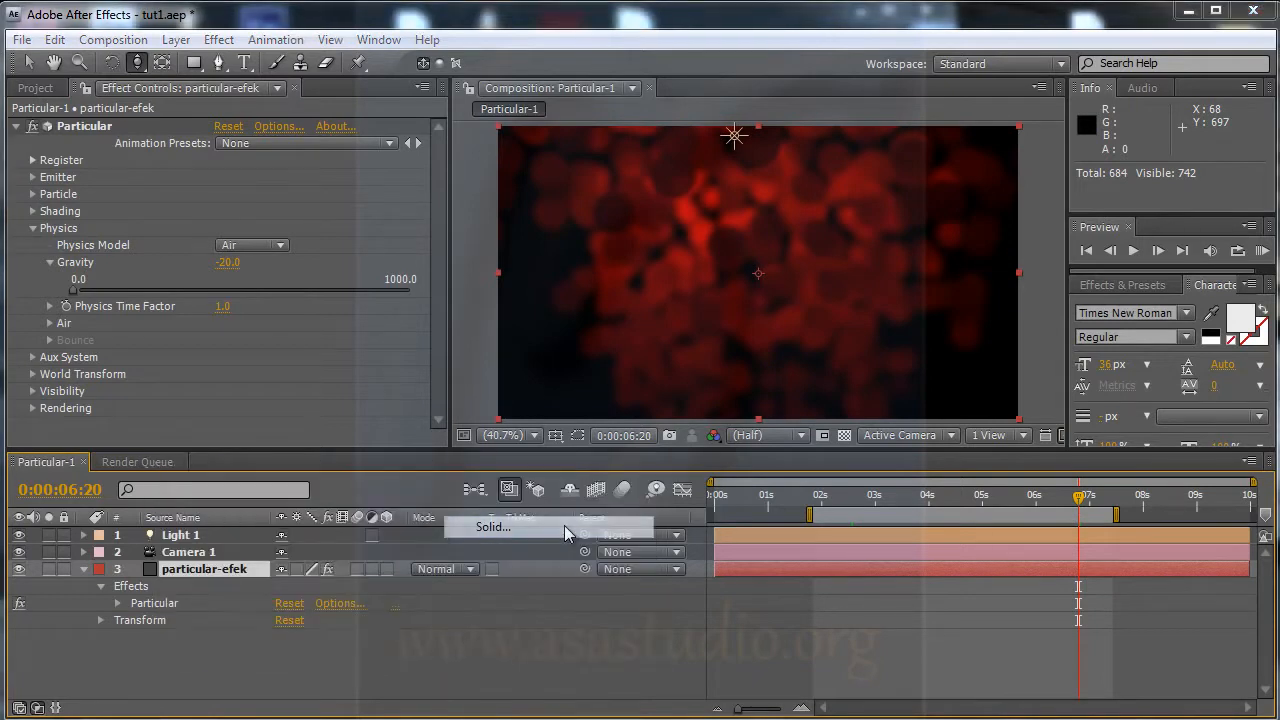
{"action": "left_click", "coordinate": [707, 561]}
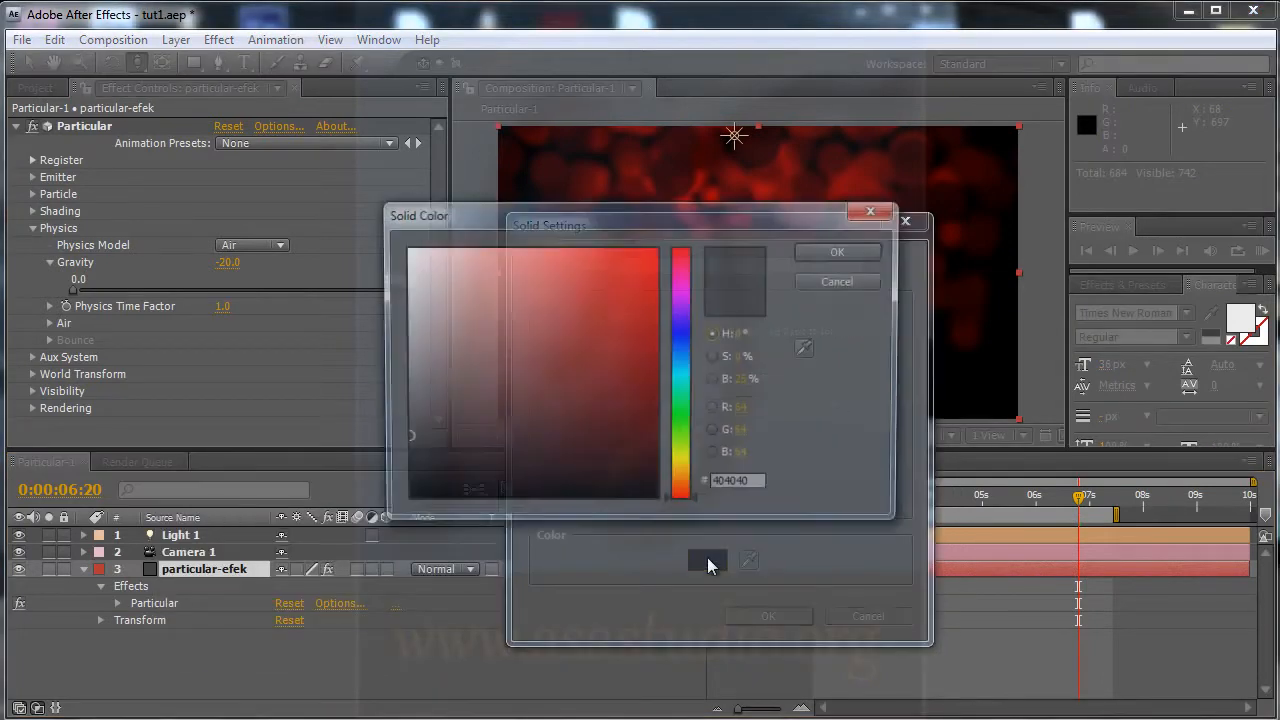
{"action": "mouse_move", "coordinate": [405, 440]}
{"action": "left_mouse_down"}
{"action": "mouse_move", "coordinate": [300, 460]}
{"action": "mouse_move", "coordinate": [278, 359]}
{"action": "left_mouse_up"}
{"action": "left_click", "coordinate": [841, 251]}
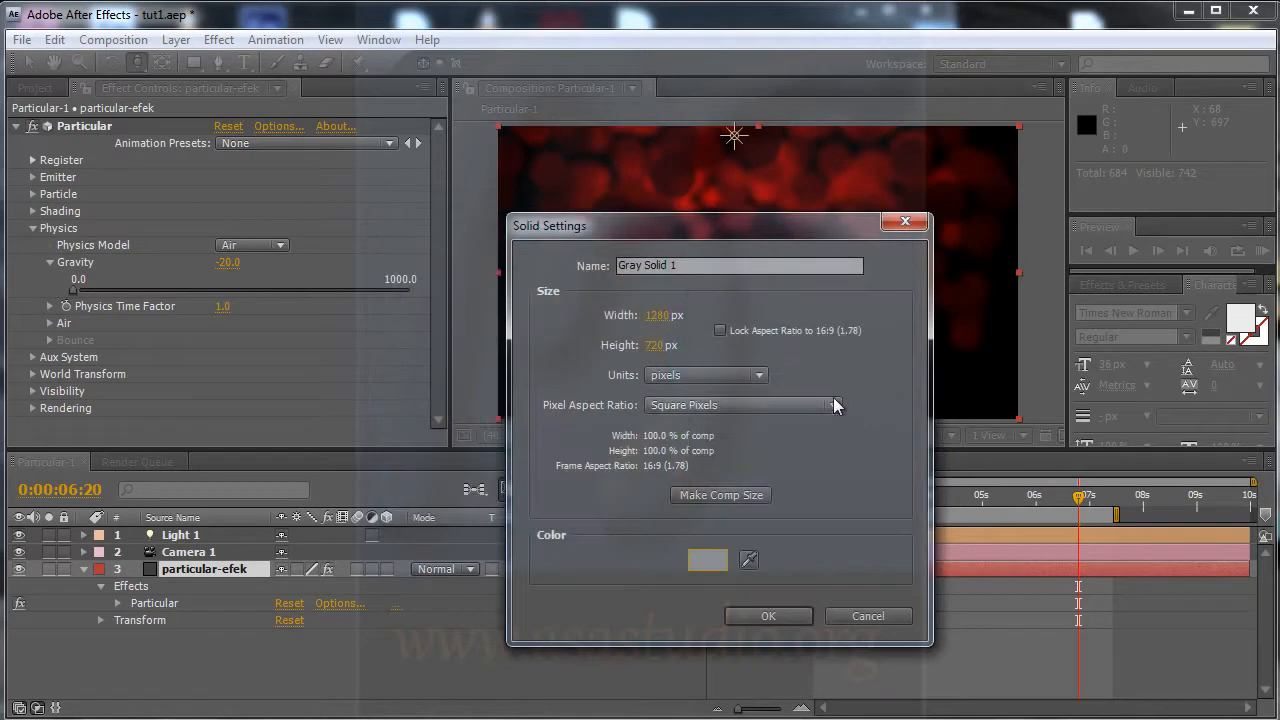
{"action": "left_click", "coordinate": [726, 268]}
{"action": "left_click_drag", "start_coordinate": [726, 268], "coordinate": [353, 308]}
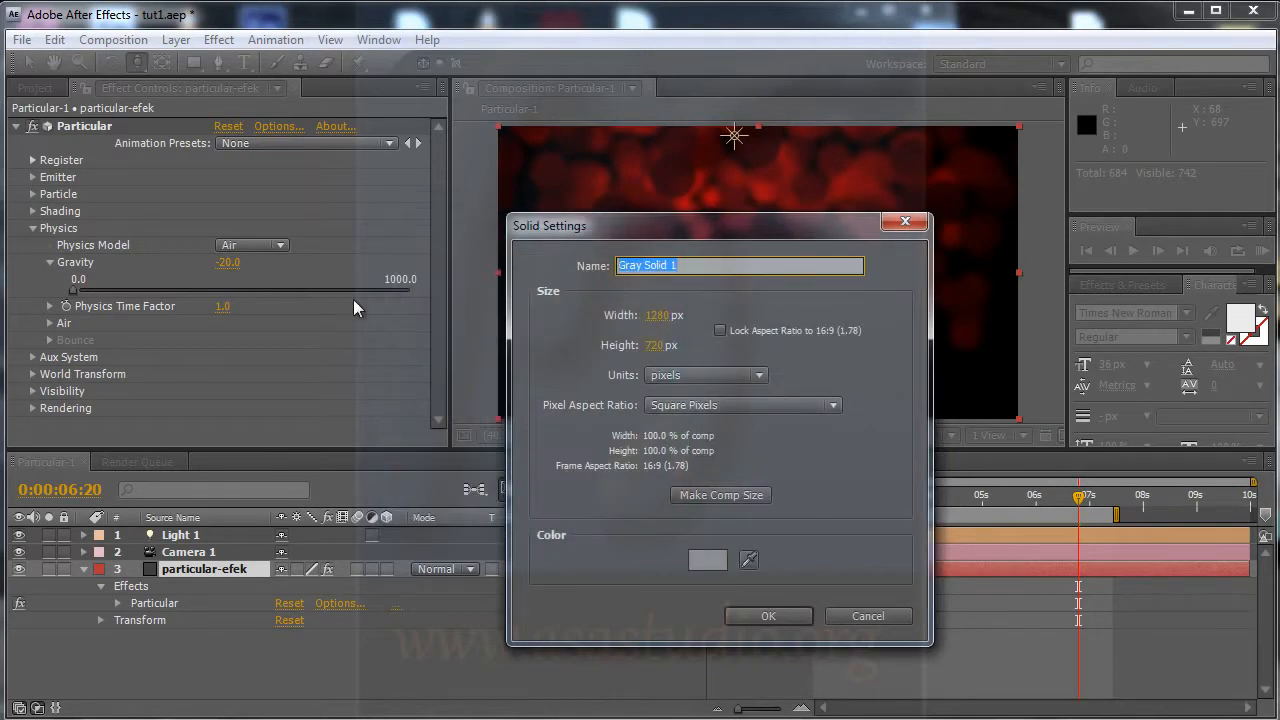
{"action": "type", "text": "bg"}
{"action": "key", "text": "Return"}
- Move the bg layer beneath particular-efek and scrub the timeline to check the particles against it
{"action": "left_click_drag", "start_coordinate": [190, 540], "coordinate": [170, 665]}
{"action": "left_click_drag", "start_coordinate": [170, 662], "coordinate": [168, 660]}
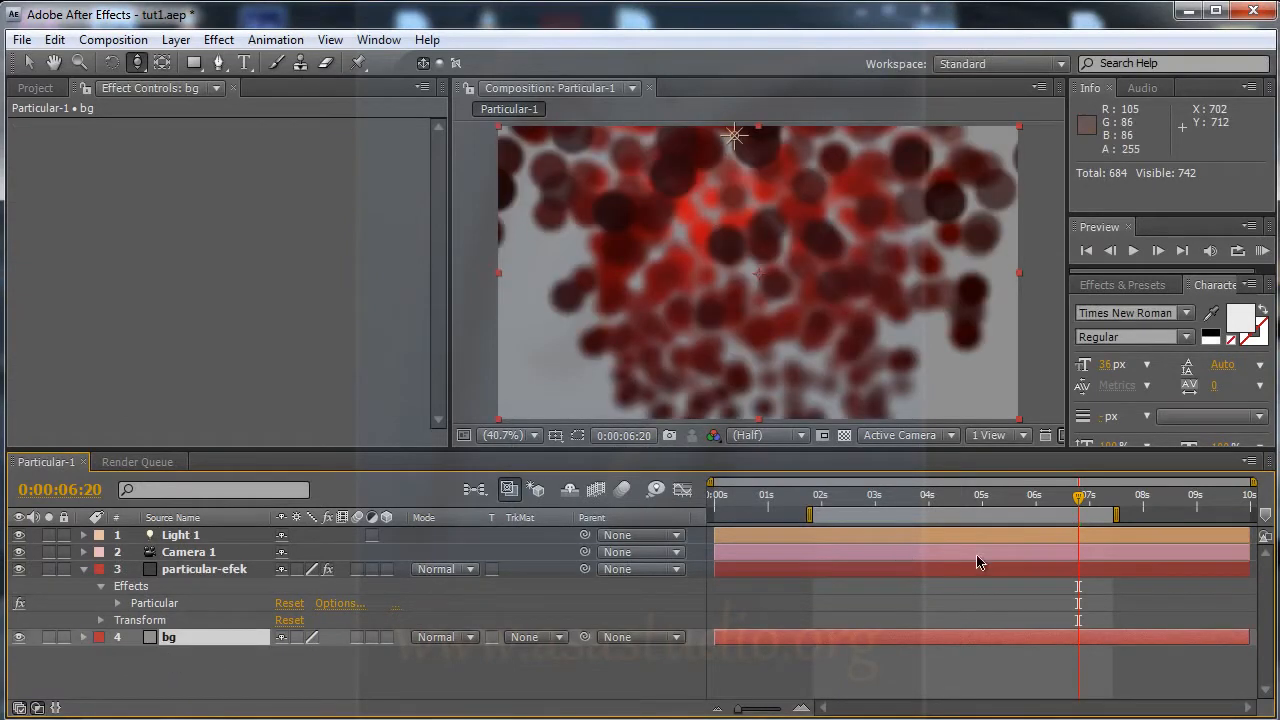
{"action": "left_click_drag", "start_coordinate": [820, 505], "coordinate": [1086, 512]}
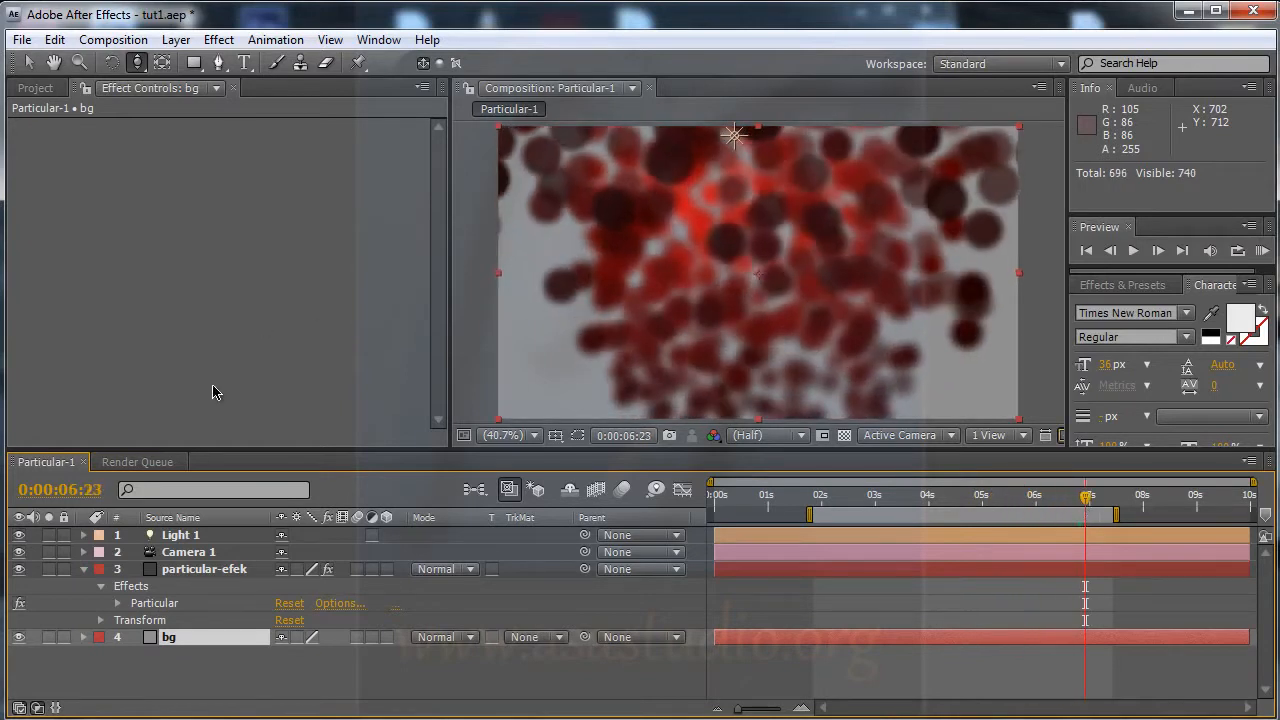
- Set Air Resistance to 5.1 in particular-efek's Physics Air settings and scrub the timeline to 0:00:05:18
{"action": "left_click", "coordinate": [203, 569]}
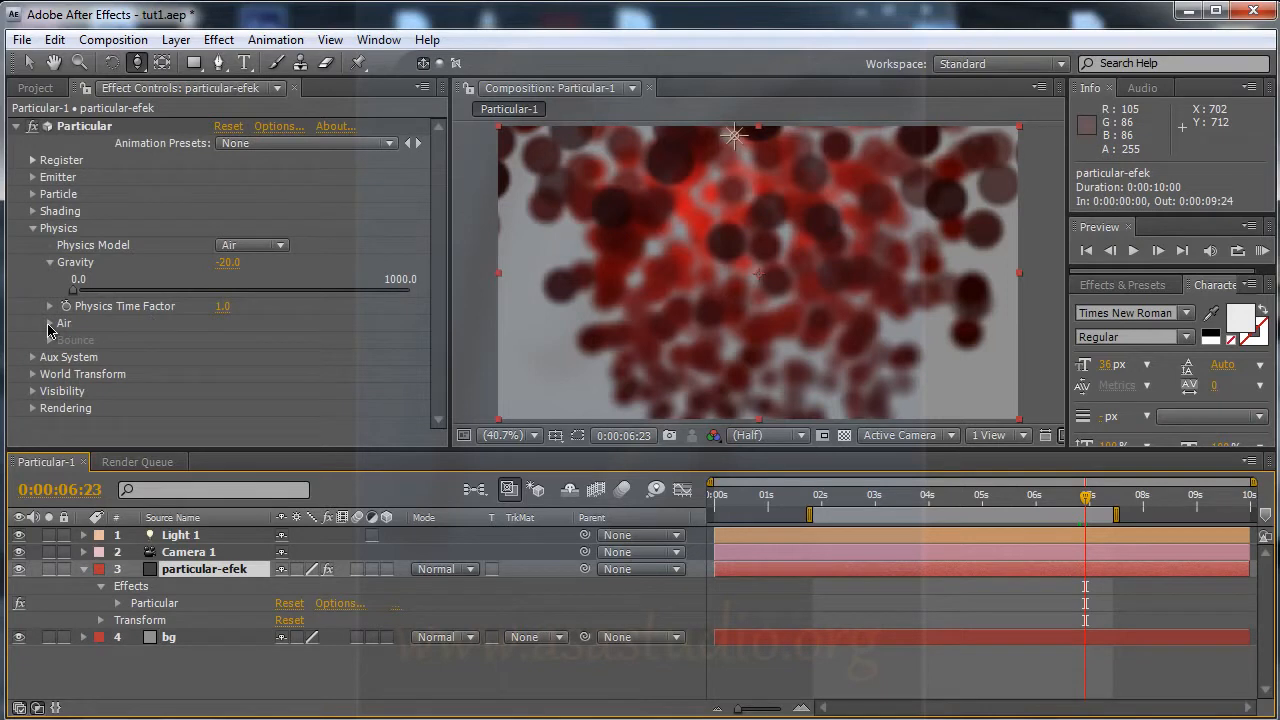
{"action": "left_click", "coordinate": [49, 323]}
{"action": "left_click_drag", "start_coordinate": [441, 247], "coordinate": [444, 245]}
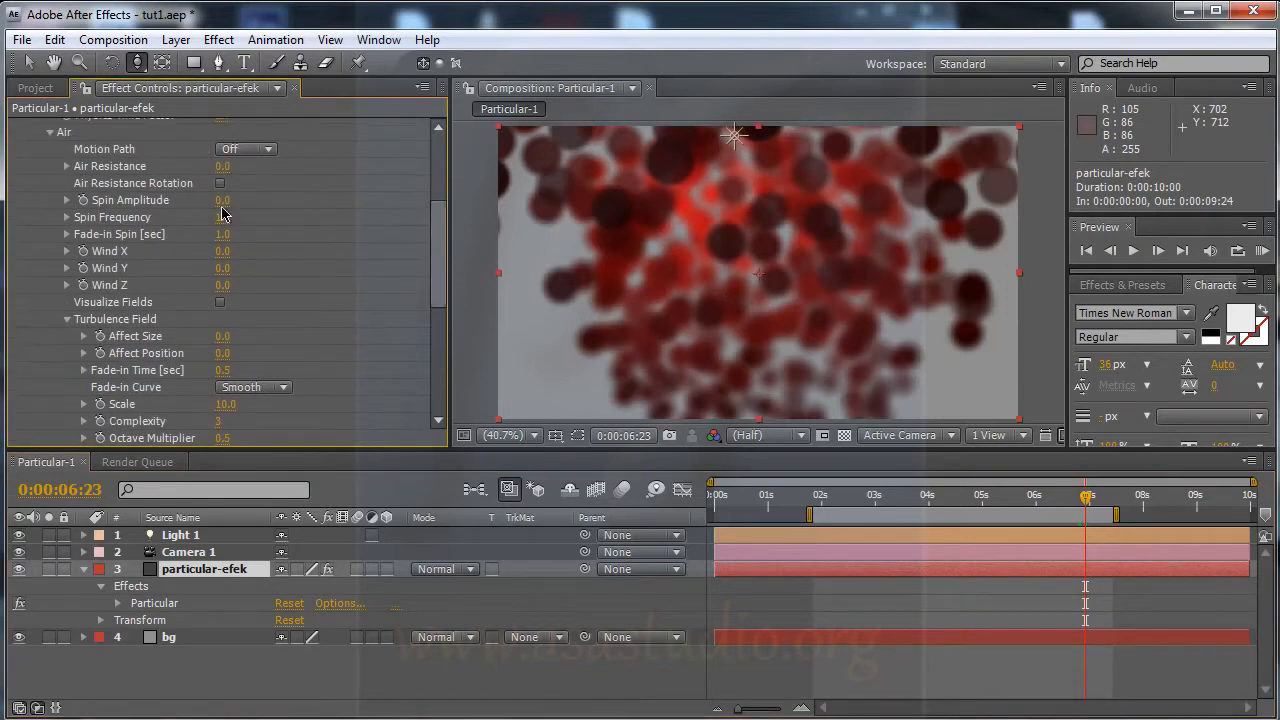
{"action": "left_click_drag", "start_coordinate": [222, 166], "coordinate": [284, 166]}
{"action": "left_click_drag", "start_coordinate": [838, 504], "coordinate": [1021, 505]}
- Change Particular's Emitter Type to Sphere and then to Point
{"action": "left_click_drag", "start_coordinate": [442, 240], "coordinate": [453, 165]}
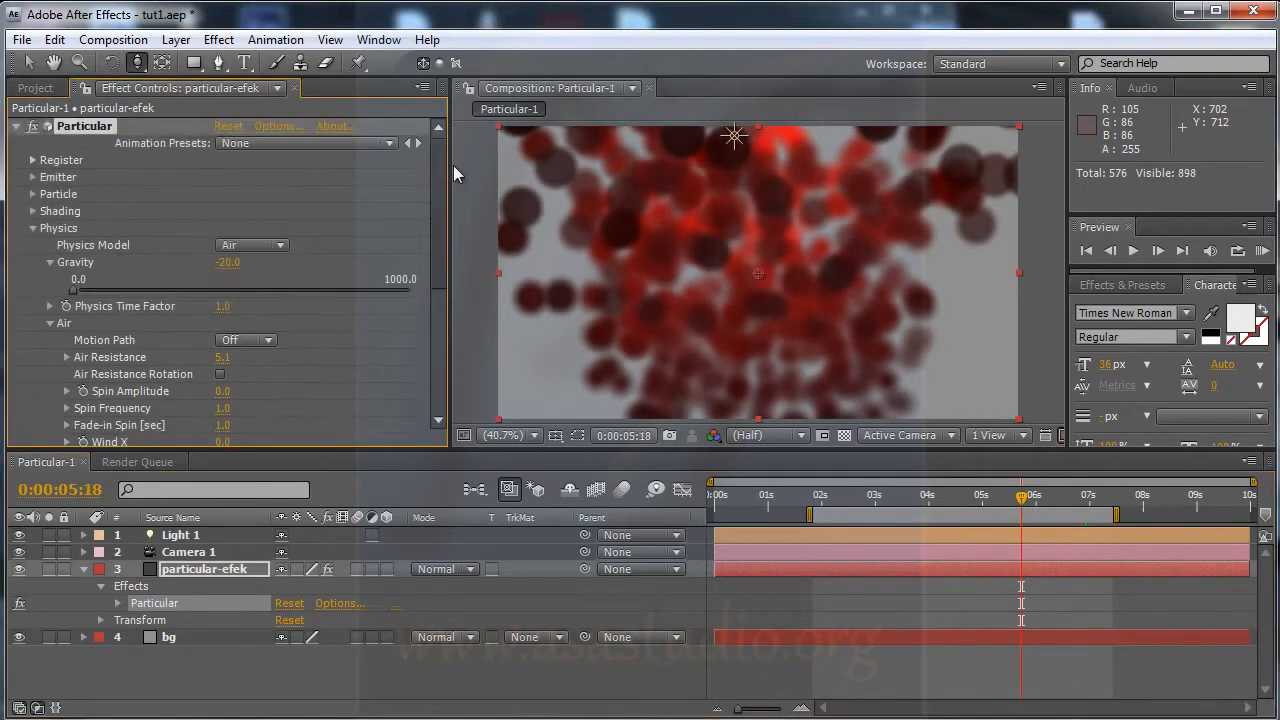
{"action": "left_click", "coordinate": [34, 178]}
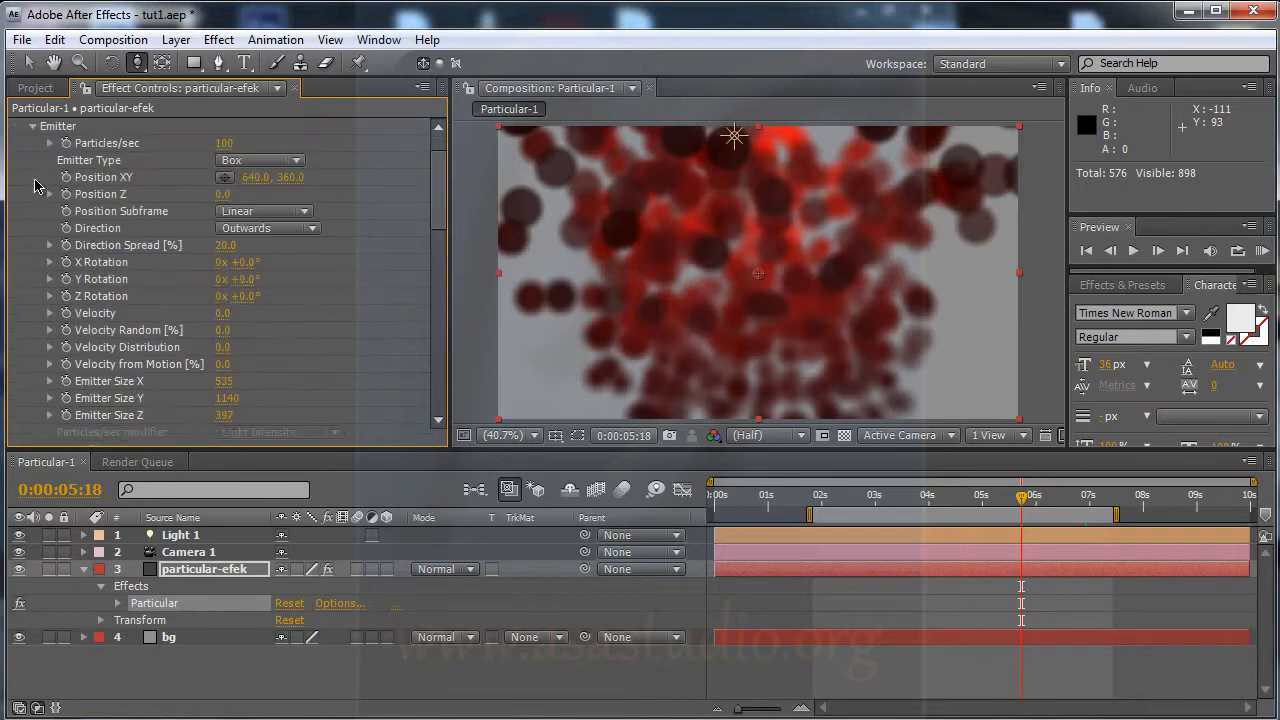
{"action": "left_click", "coordinate": [259, 162]}
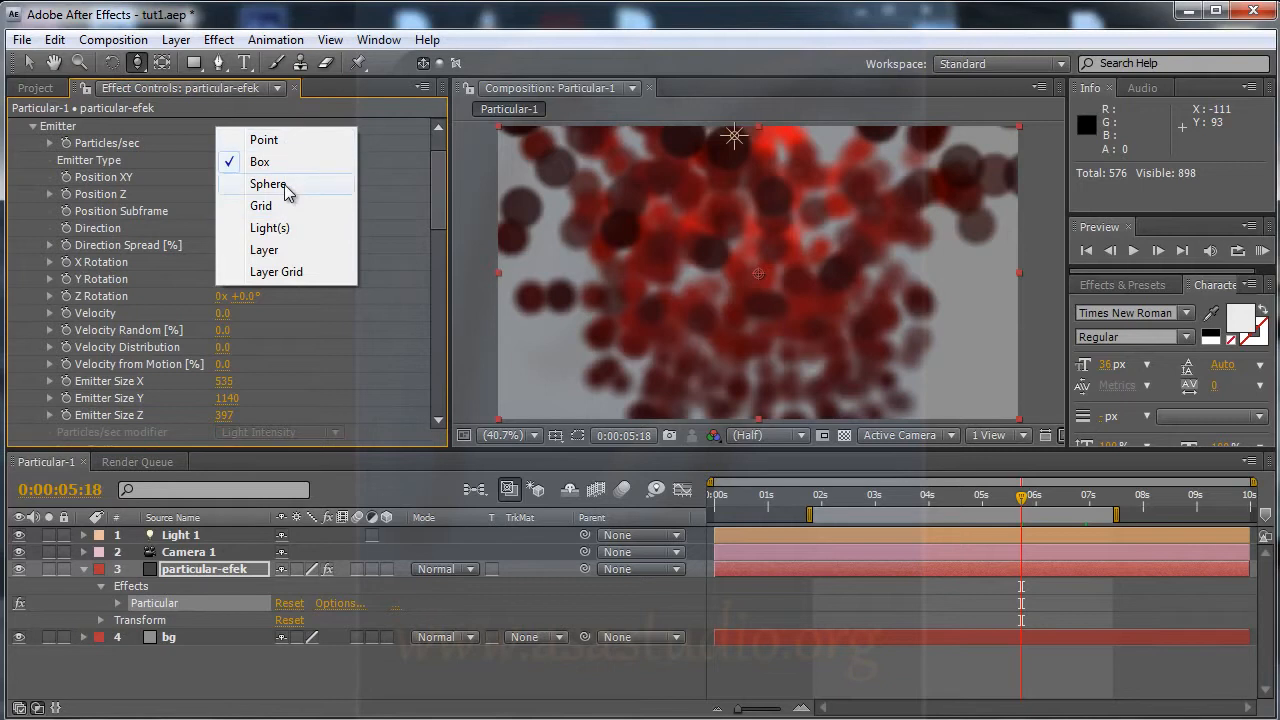
{"action": "left_click", "coordinate": [287, 192]}
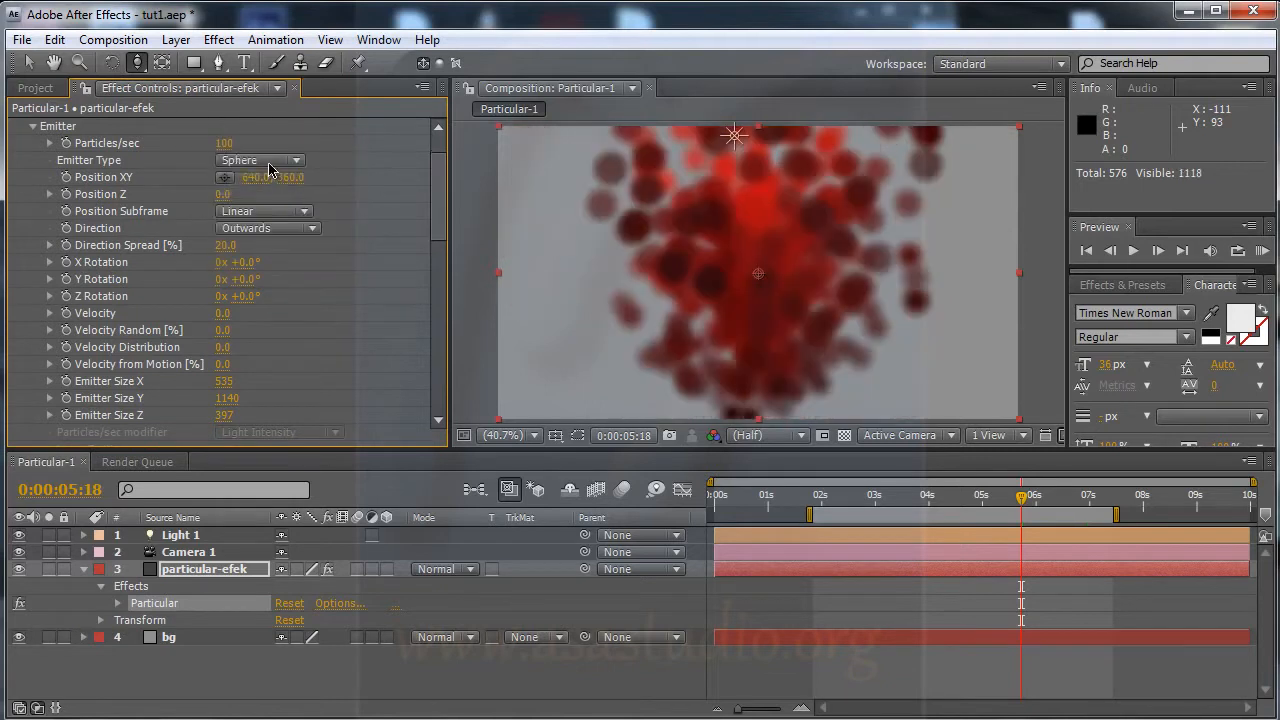
{"action": "left_click", "coordinate": [273, 162]}
{"action": "left_click", "coordinate": [272, 119]}
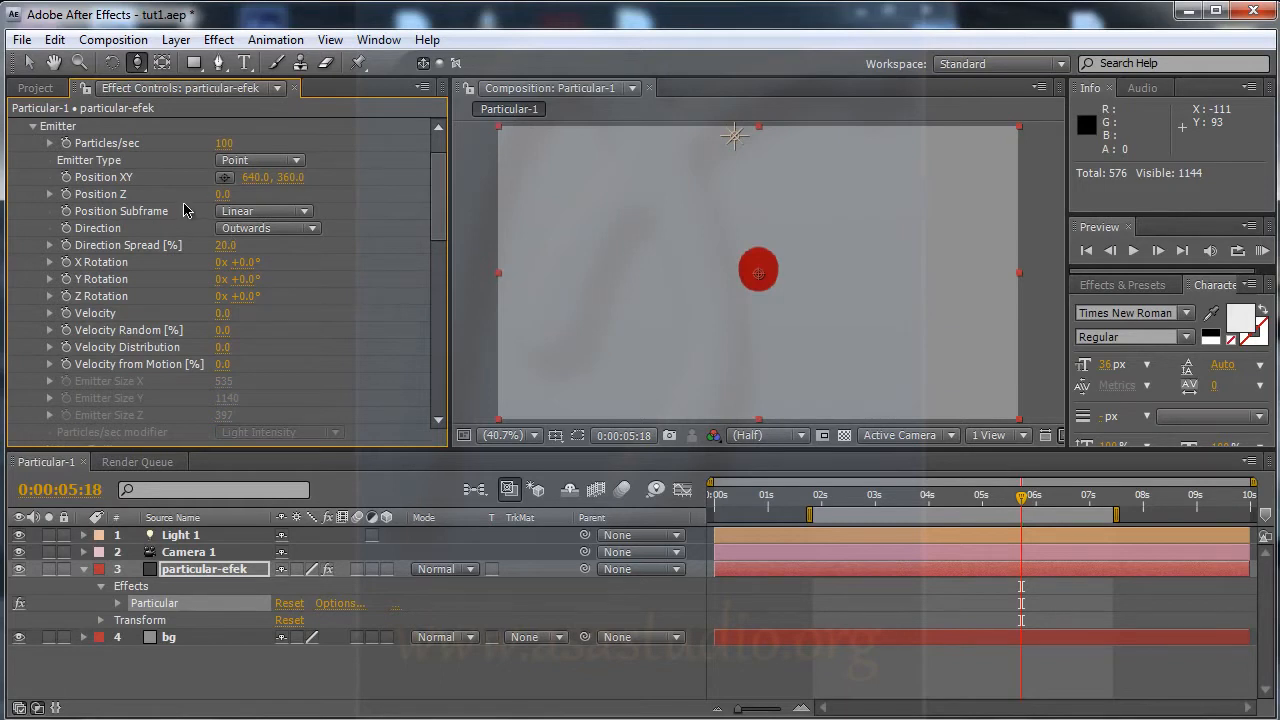
- Set the emitter's Direction to Directional, Velocity to 720 and Velocity Random to 52%
{"action": "left_click", "coordinate": [256, 230]}
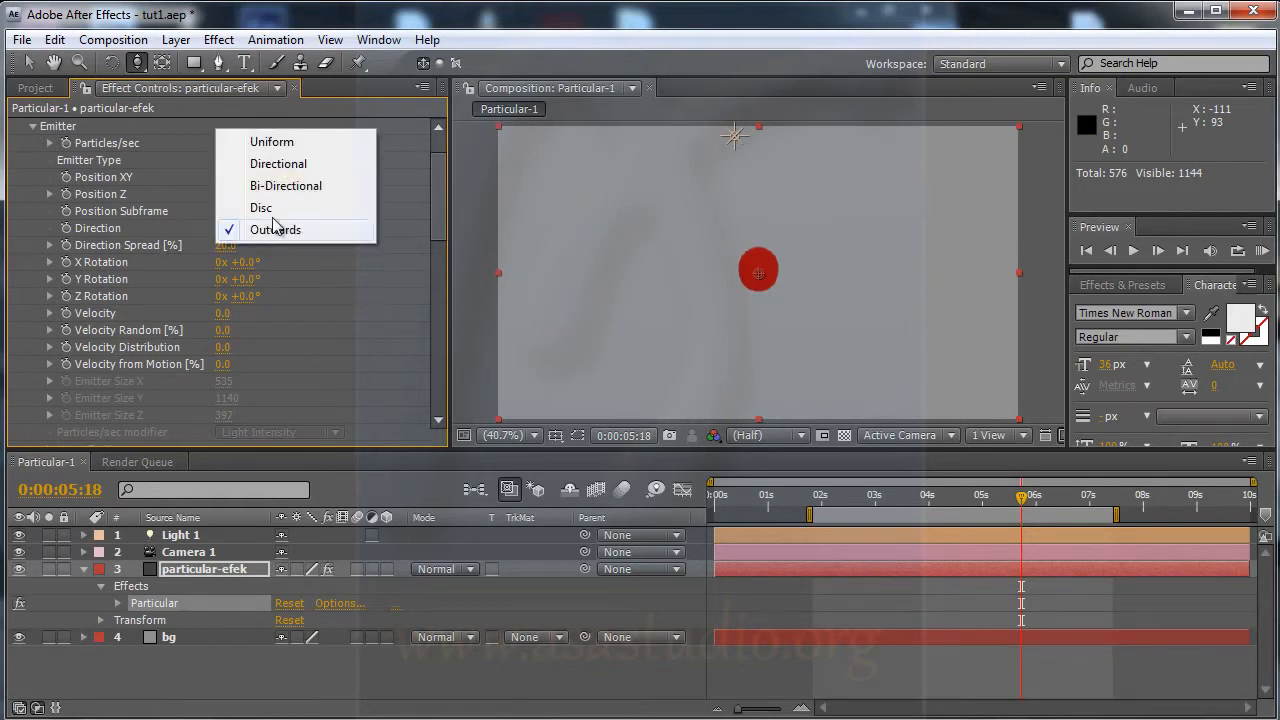
{"action": "left_click", "coordinate": [291, 163]}
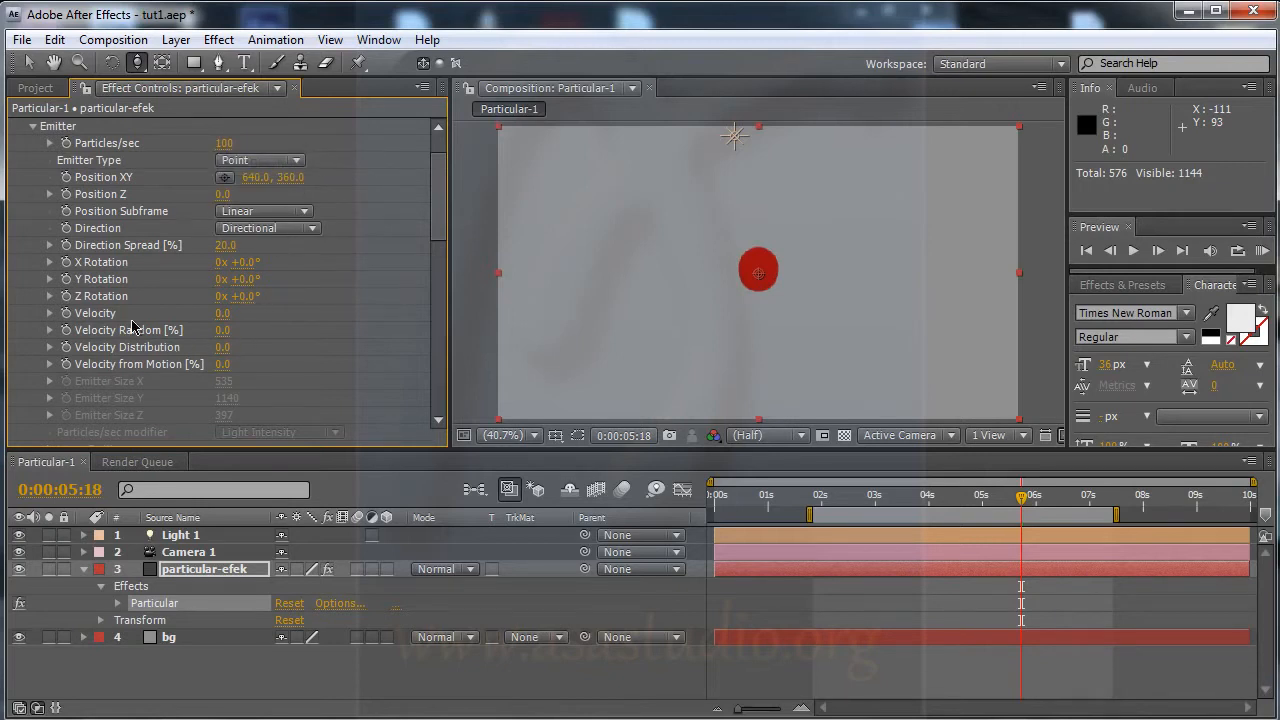
{"action": "mouse_move", "coordinate": [289, 314]}
{"action": "left_mouse_down"}
{"action": "mouse_move", "coordinate": [262, 315]}
{"action": "mouse_move", "coordinate": [299, 314]}
{"action": "left_mouse_up"}
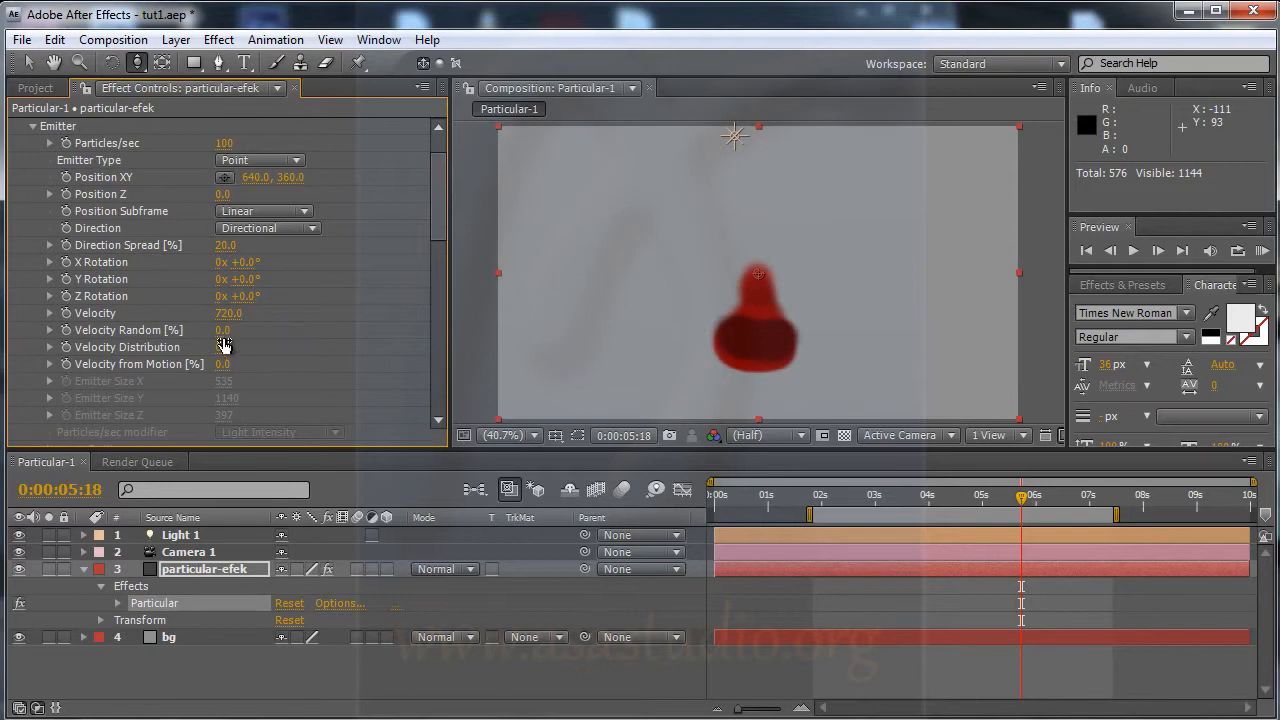
{"action": "left_click_drag", "start_coordinate": [241, 330], "coordinate": [455, 318]}
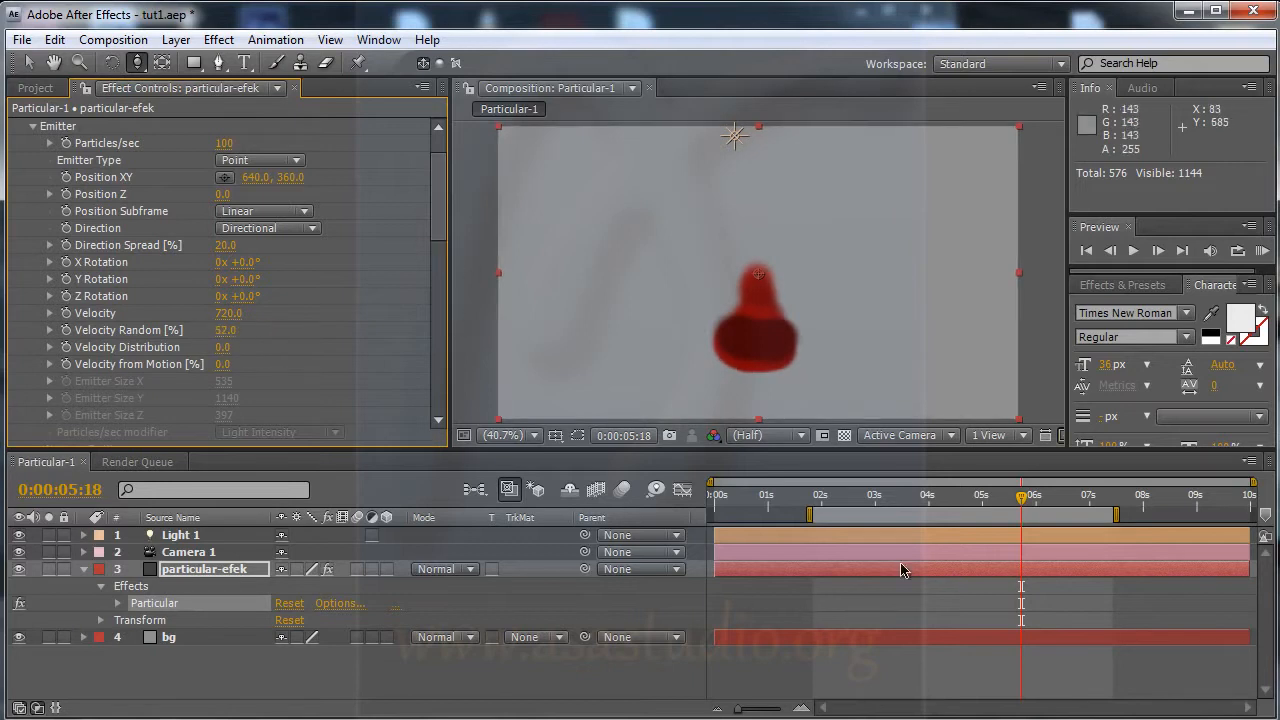
- Set the emitter's Y Rotation to 177° and scrub the timeline to 0:00:06:12 to check the stream
{"action": "left_click_drag", "start_coordinate": [857, 502], "coordinate": [1009, 502]}
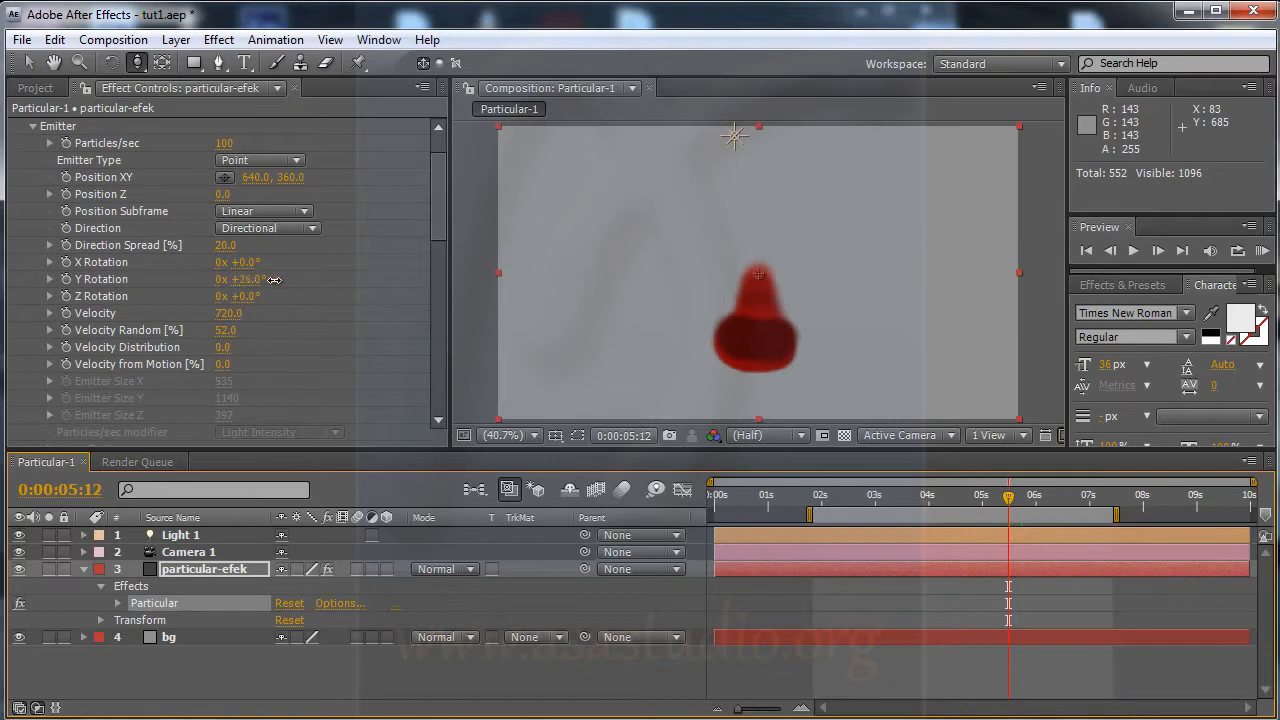
{"action": "left_click_drag", "start_coordinate": [365, 280], "coordinate": [446, 314]}
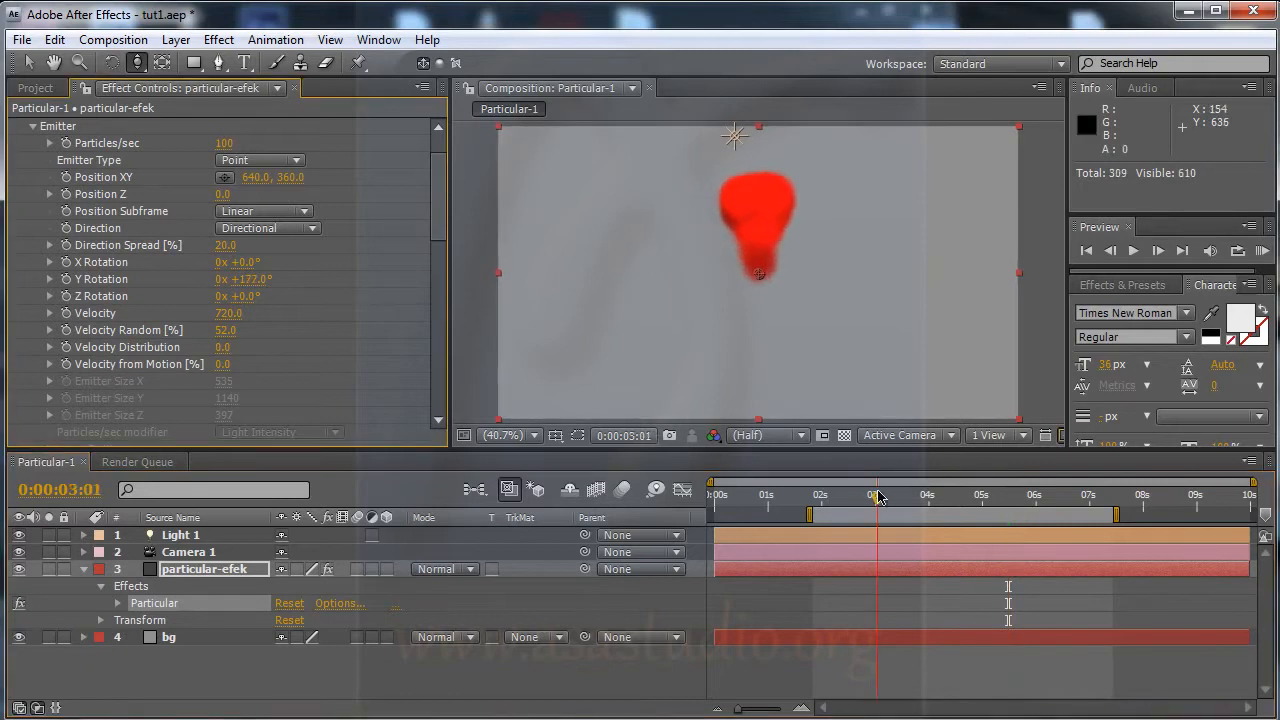
{"action": "left_click_drag", "start_coordinate": [910, 497], "coordinate": [1061, 497]}
- Set the Particle group's Life Random to 0% and Size to 6
{"action": "left_click_drag", "start_coordinate": [445, 204], "coordinate": [437, 287]}
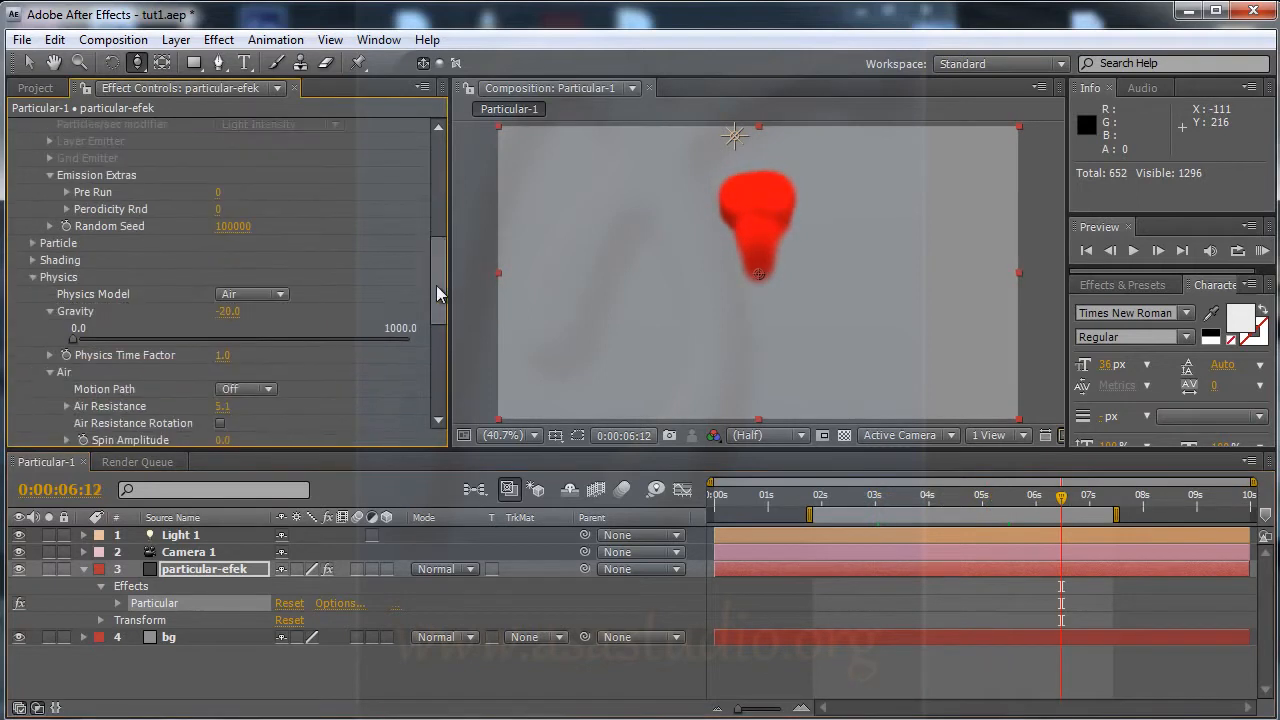
{"action": "left_click", "coordinate": [33, 243]}
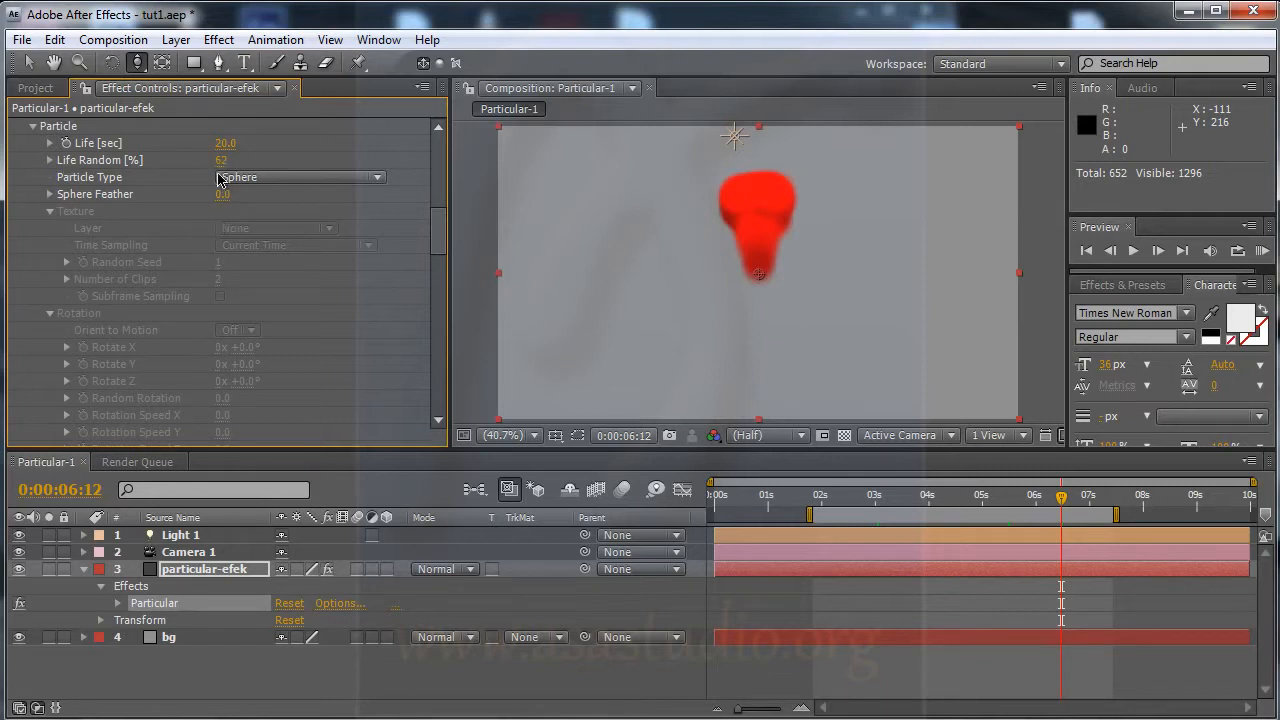
{"action": "left_click_drag", "start_coordinate": [223, 159], "coordinate": [3, 155]}
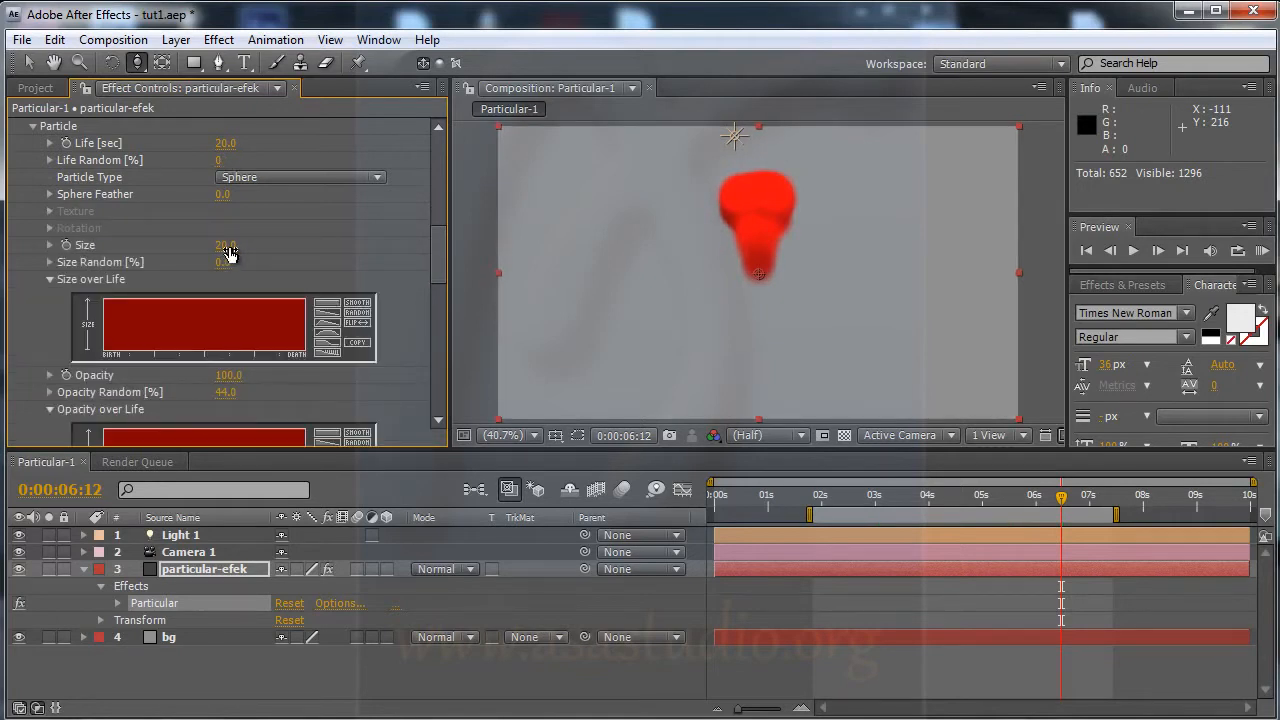
{"action": "mouse_move", "coordinate": [207, 247]}
{"action": "left_mouse_down"}
{"action": "mouse_move", "coordinate": [173, 248]}
{"action": "mouse_move", "coordinate": [200, 248]}
{"action": "mouse_move", "coordinate": [184, 248]}
{"action": "left_mouse_up"}
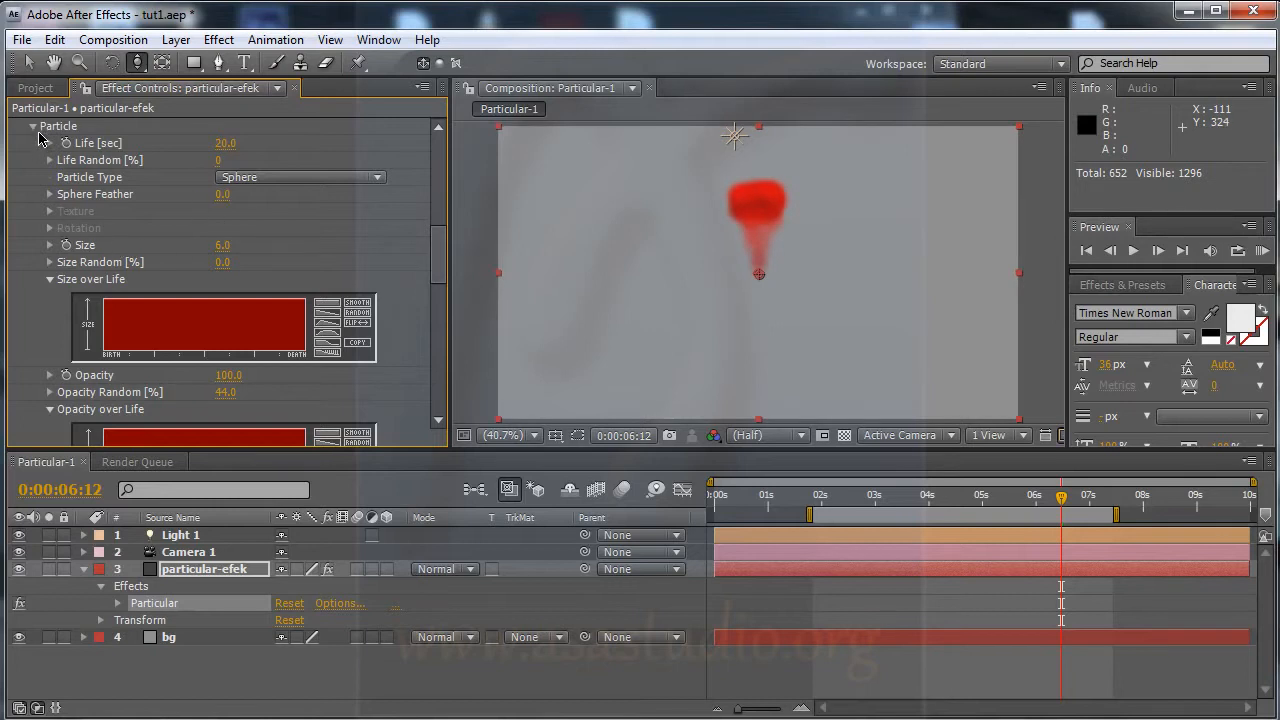
- Collapse the Particle, Physics and Emitter groups of the Particular effect
{"action": "left_click", "coordinate": [35, 129]}
{"action": "left_click_drag", "start_coordinate": [436, 311], "coordinate": [438, 270]}
{"action": "left_click", "coordinate": [34, 283]}
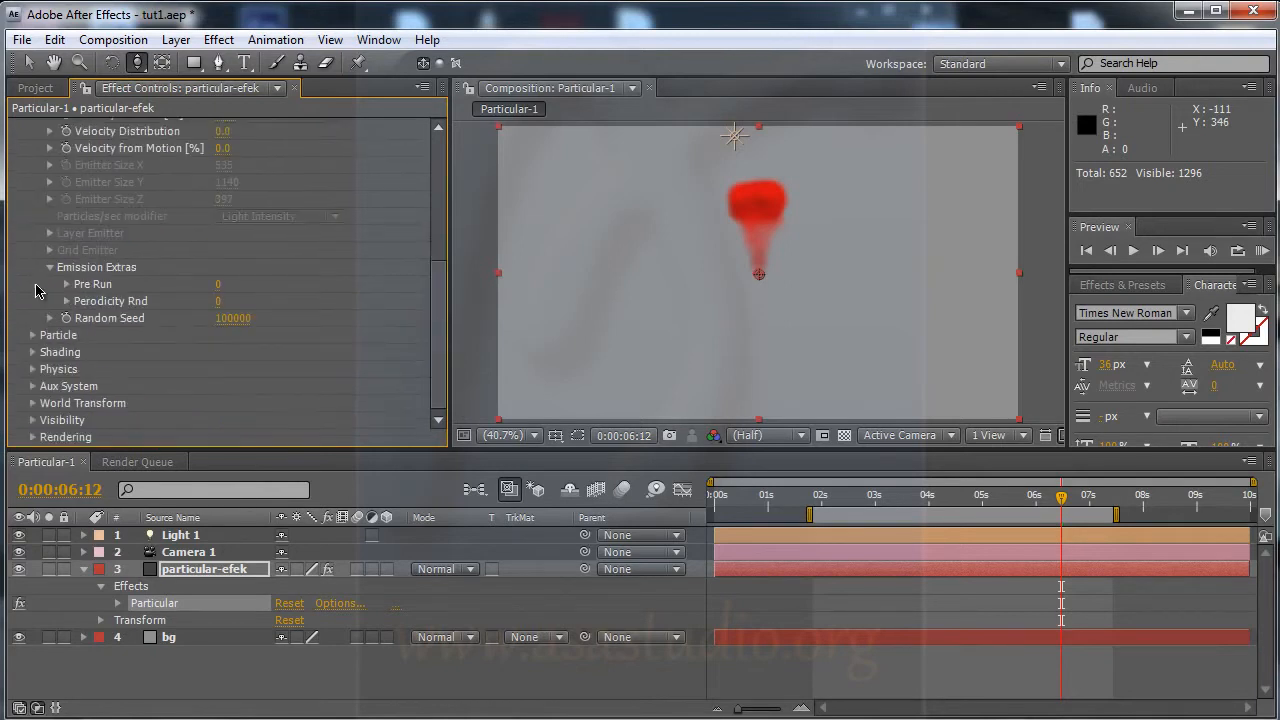
{"action": "left_click_drag", "start_coordinate": [443, 312], "coordinate": [463, 204]}
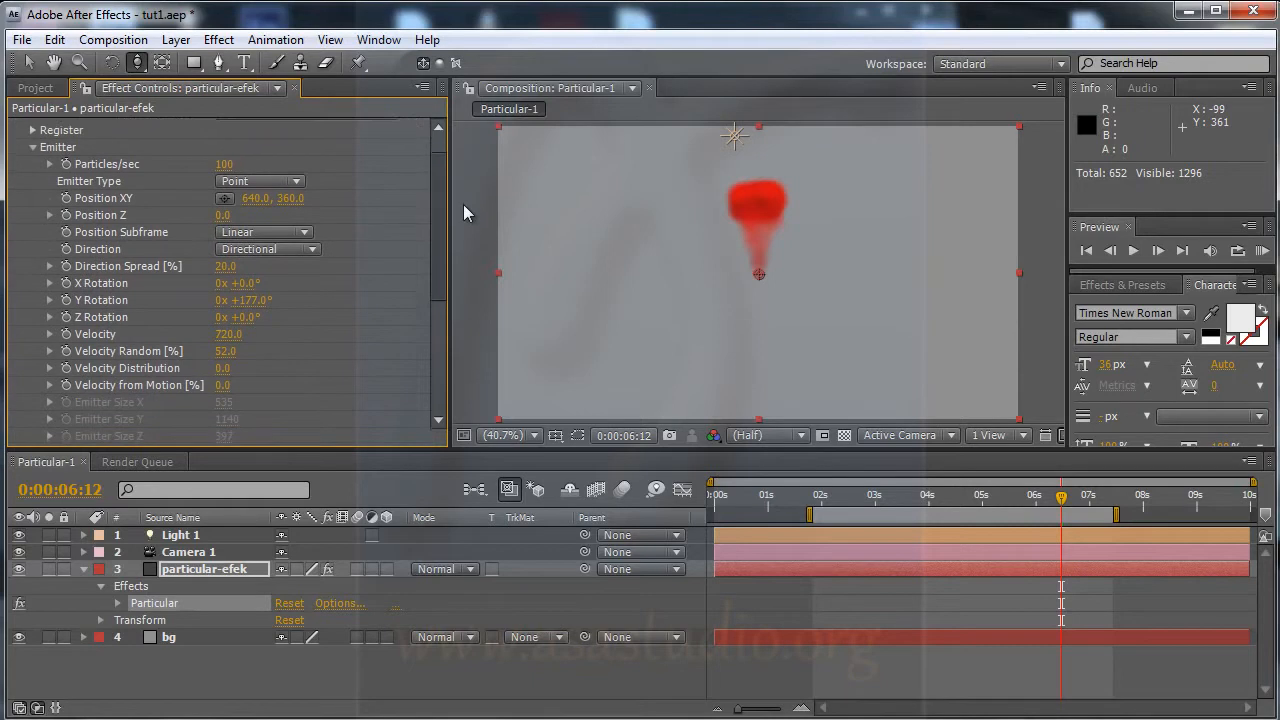
{"action": "left_click", "coordinate": [34, 148]}
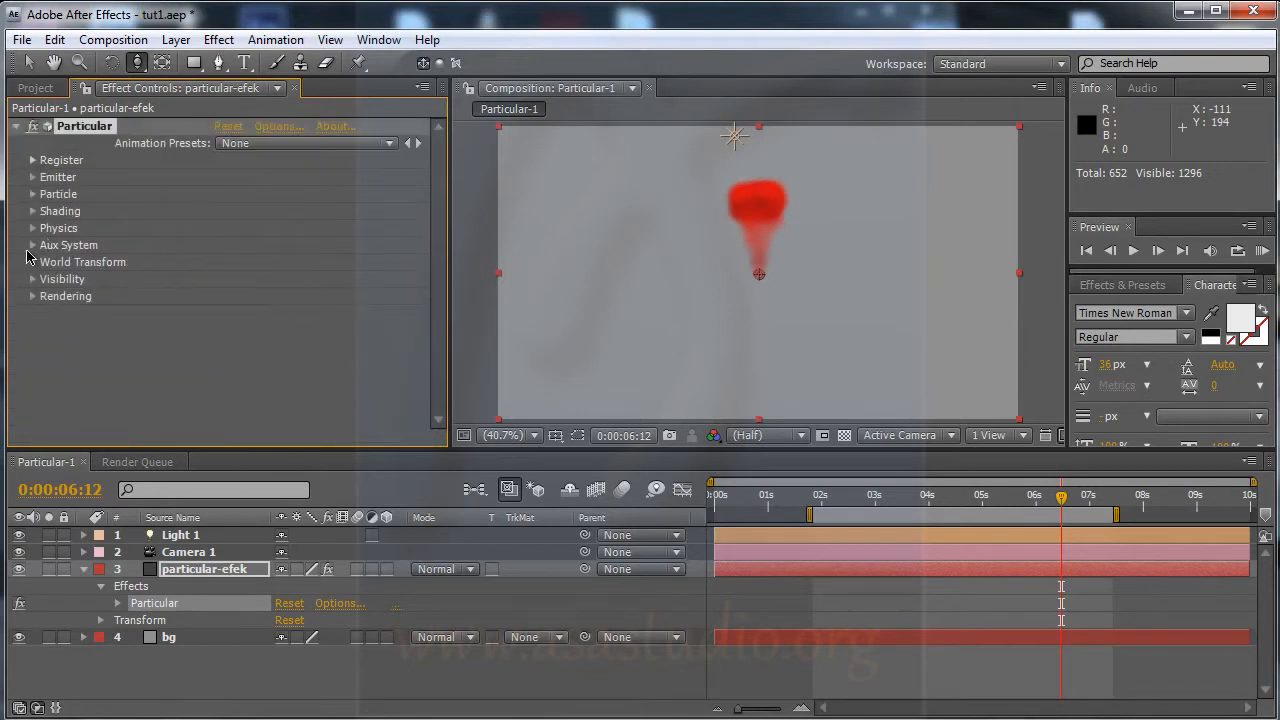
- Set Air Resistance to 3.9 in the Physics Air settings and scrub the timeline to 0:00:02:20
{"action": "left_click", "coordinate": [33, 228]}
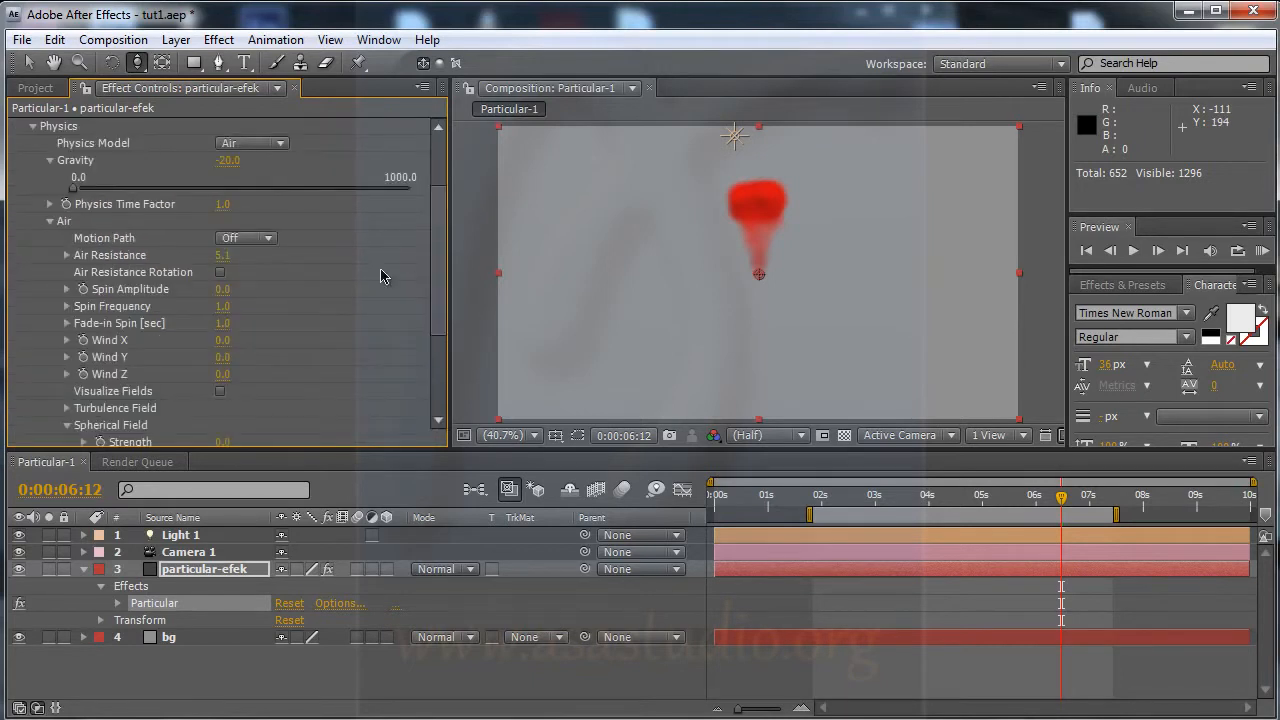
{"action": "left_click_drag", "start_coordinate": [267, 258], "coordinate": [189, 270]}
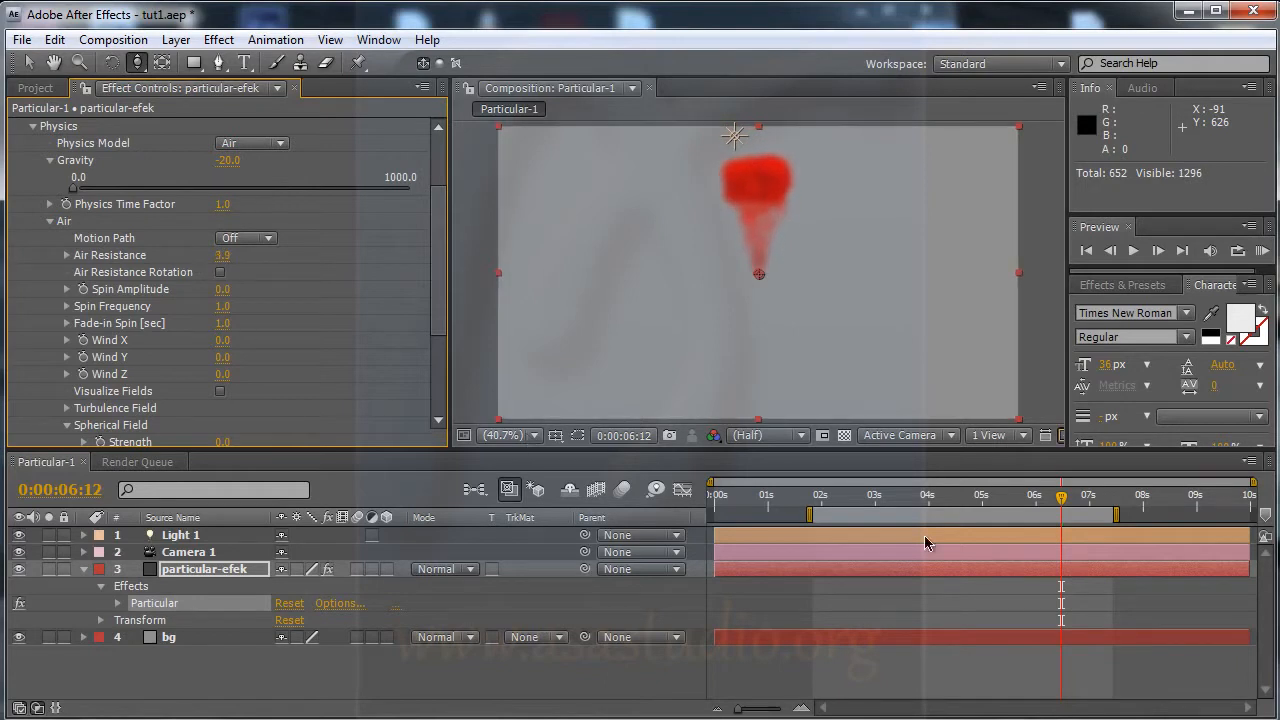
{"action": "left_click_drag", "start_coordinate": [901, 511], "coordinate": [866, 510]}
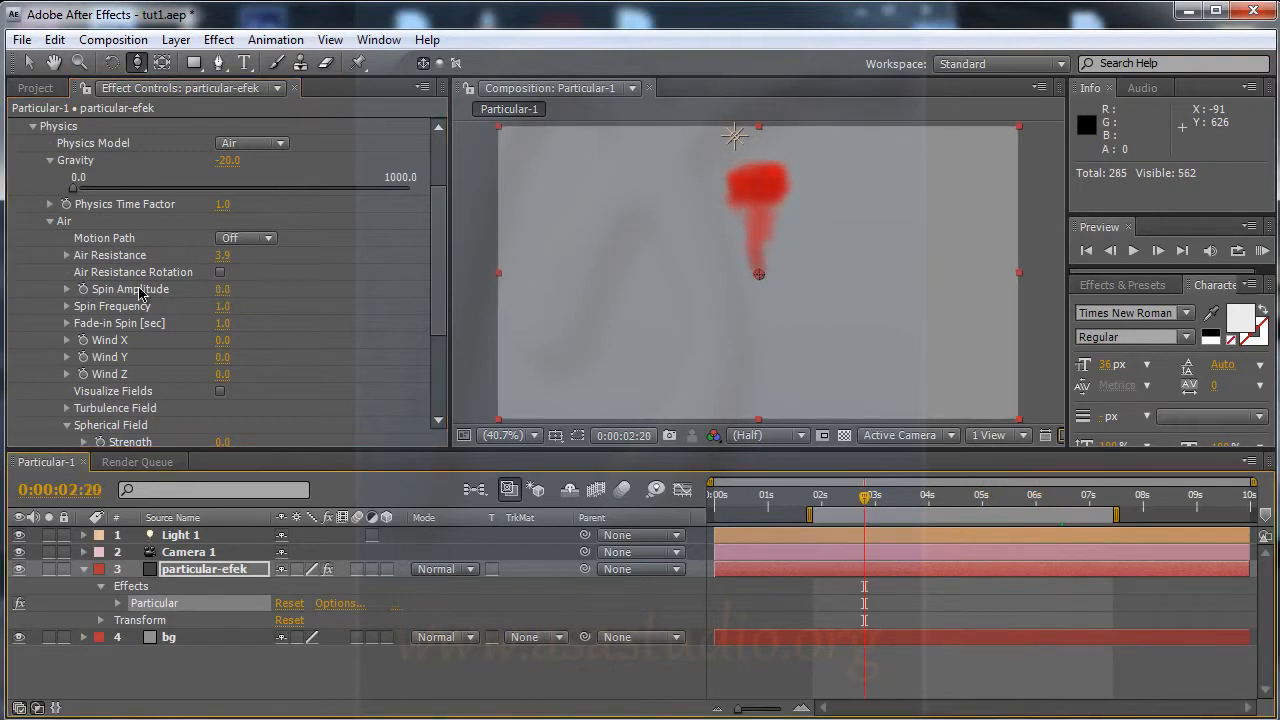
- Enable Air Resistance Rotation, set Spin Amplitude to 48 and scrub the timeline to 0:00:03:04
{"action": "left_click", "coordinate": [221, 285]}
{"action": "left_click", "coordinate": [220, 272]}
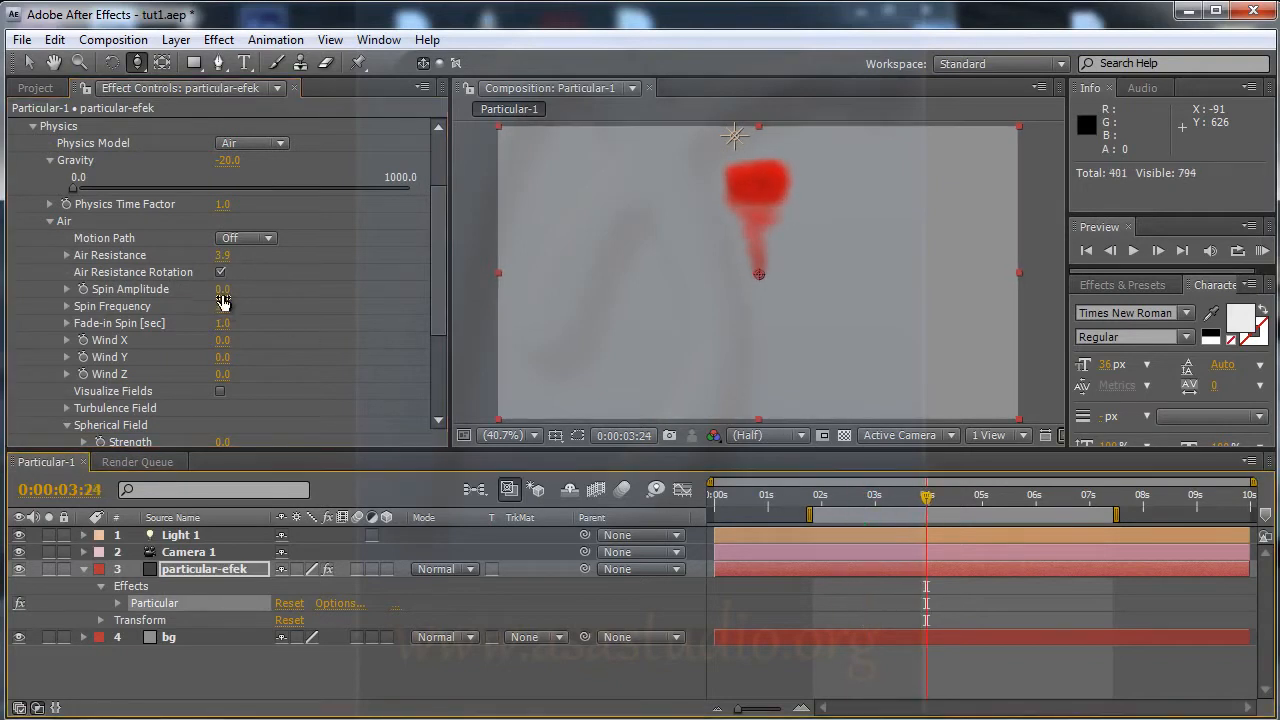
{"action": "left_click_drag", "start_coordinate": [240, 289], "coordinate": [291, 298]}
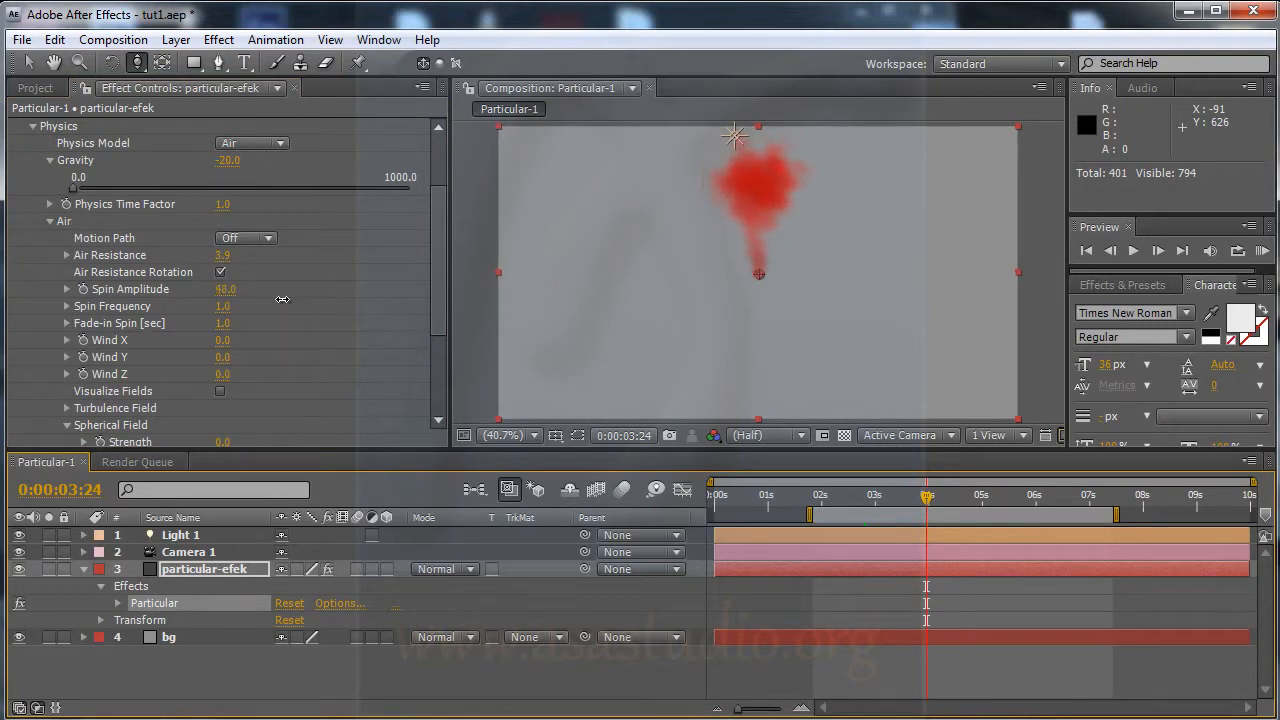
{"action": "left_click_drag", "start_coordinate": [829, 498], "coordinate": [883, 535]}
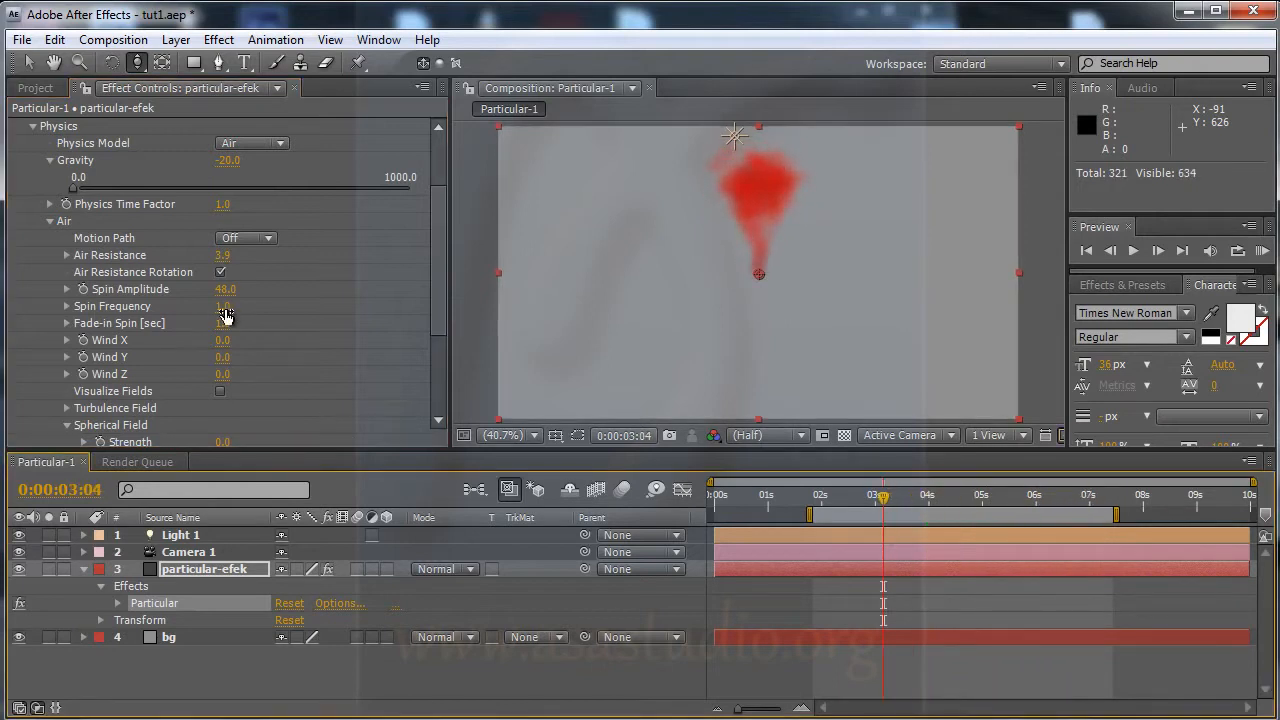
- Set Spin Frequency to 5, Fade-in Spin to 2 sec and Wind X to 12, checking the spin along the timeline
{"action": "left_click_drag", "start_coordinate": [235, 311], "coordinate": [266, 311]}
{"action": "left_click_drag", "start_coordinate": [820, 497], "coordinate": [1022, 499]}
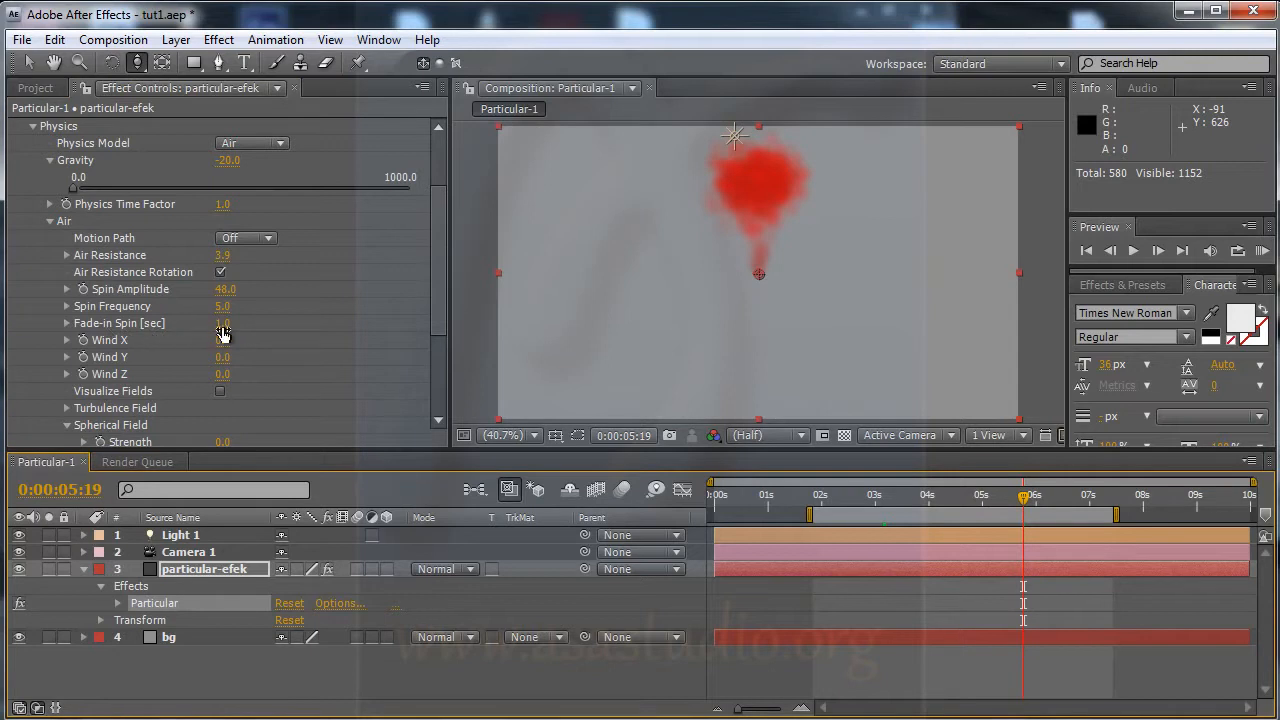
{"action": "mouse_move", "coordinate": [224, 325]}
{"action": "left_mouse_down"}
{"action": "mouse_move", "coordinate": [196, 325]}
{"action": "mouse_move", "coordinate": [246, 342]}
{"action": "mouse_move", "coordinate": [234, 342]}
{"action": "left_mouse_up"}
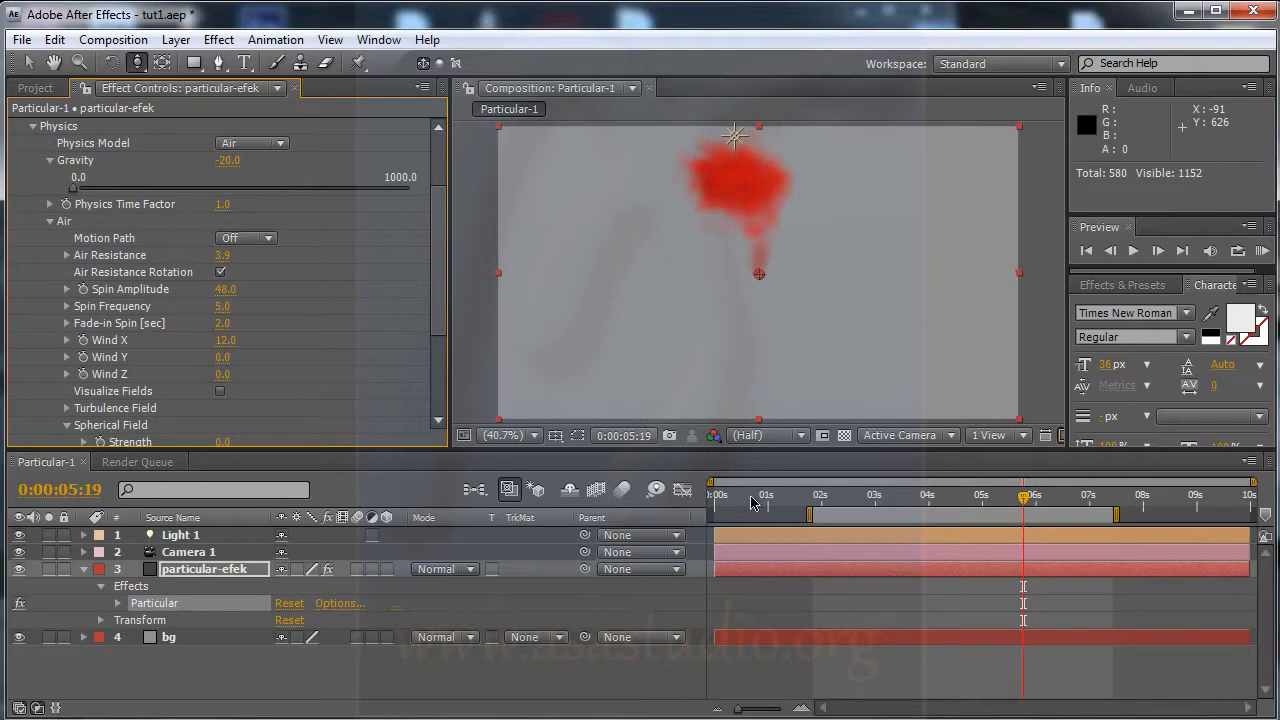
- Try Wind X at 47 and Wind Z at 46, scrubbing the timeline to 0:00:06:23 to check the particle drift
{"action": "left_click_drag", "start_coordinate": [808, 503], "coordinate": [894, 505]}
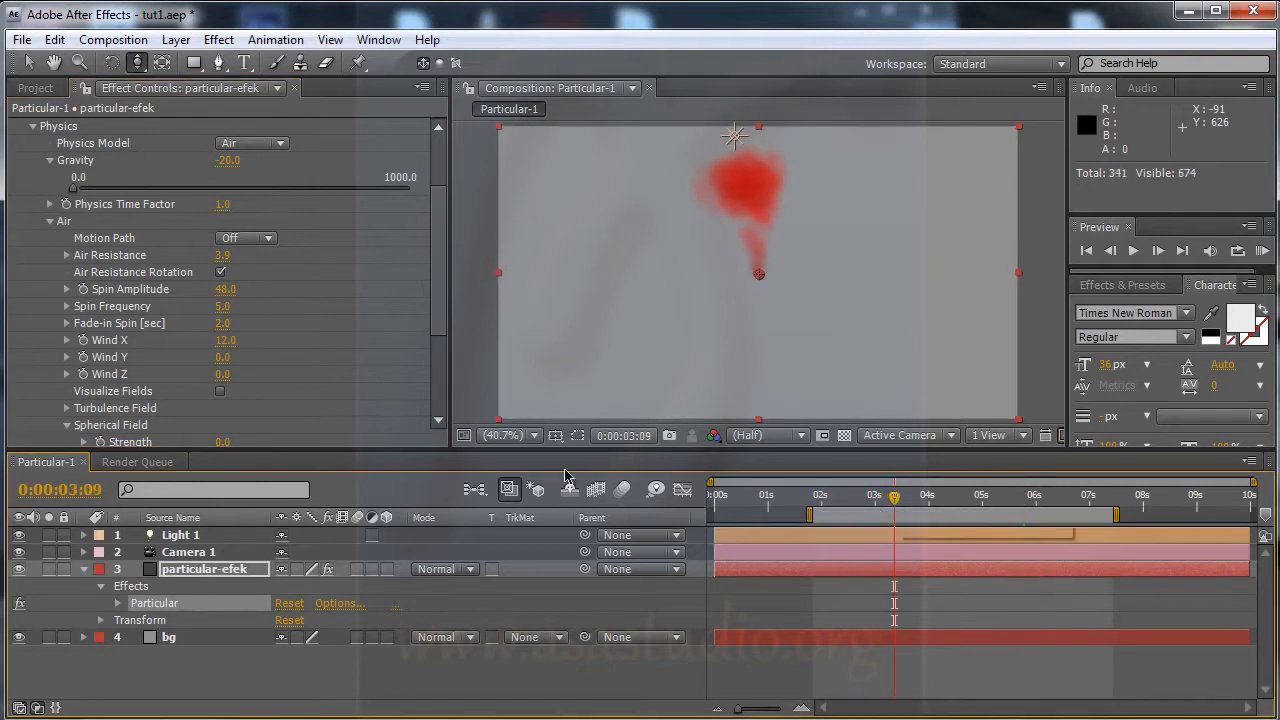
{"action": "left_click_drag", "start_coordinate": [225, 340], "coordinate": [260, 340]}
{"action": "left_click_drag", "start_coordinate": [830, 492], "coordinate": [1017, 510]}
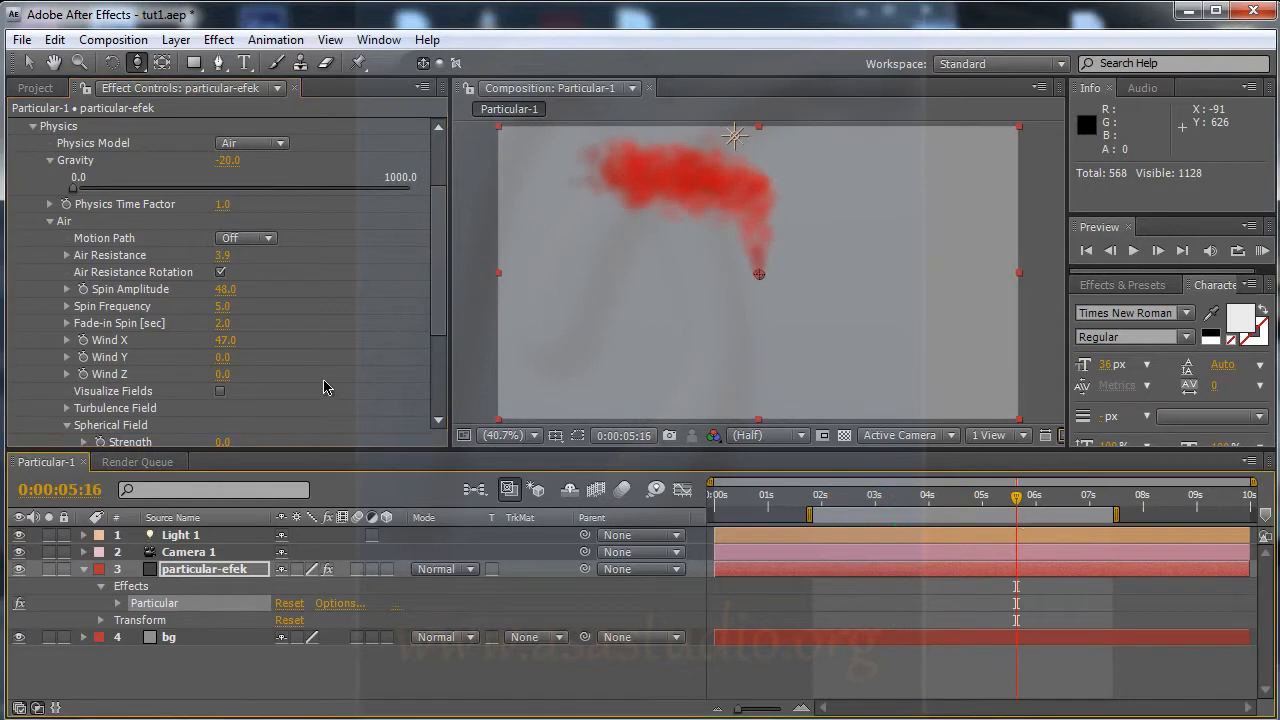
{"action": "left_click_drag", "start_coordinate": [222, 374], "coordinate": [281, 375]}
{"action": "left_click_drag", "start_coordinate": [287, 375], "coordinate": [264, 376]}
{"action": "left_click_drag", "start_coordinate": [810, 500], "coordinate": [1086, 500]}
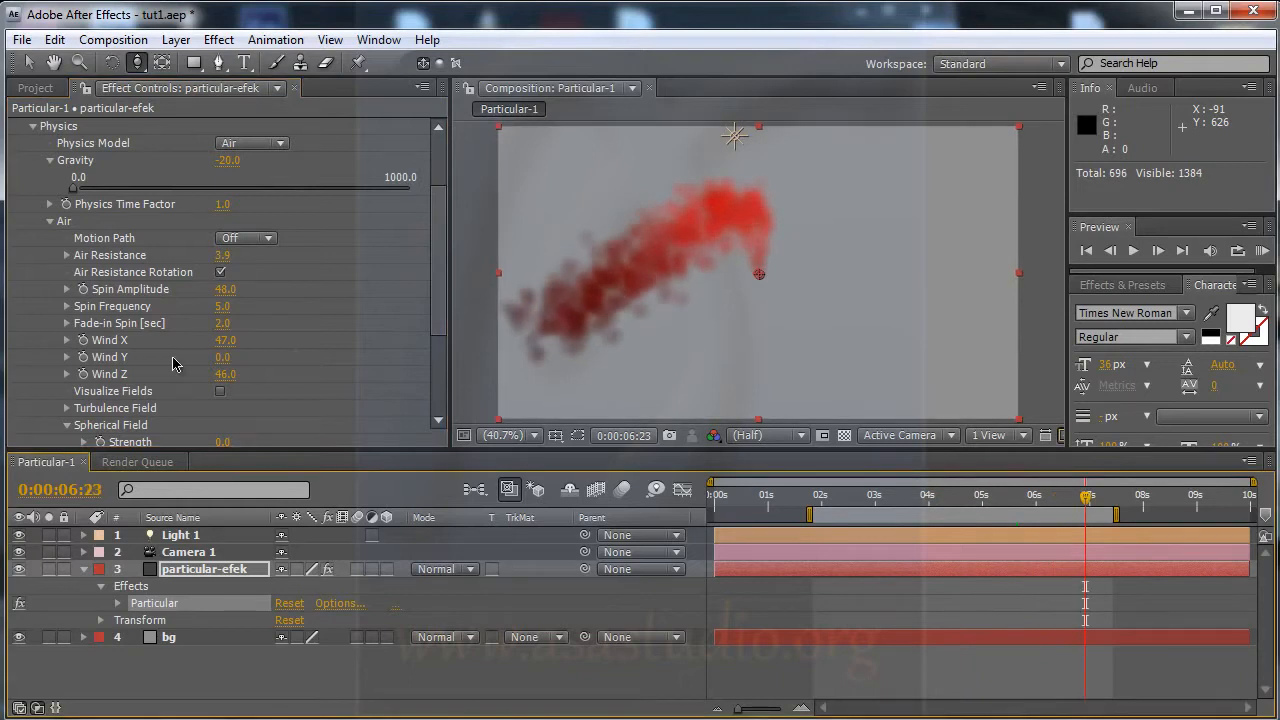
- Reset Wind X and Wind Z to 0 in the Air settings
{"action": "left_click", "coordinate": [227, 377]}
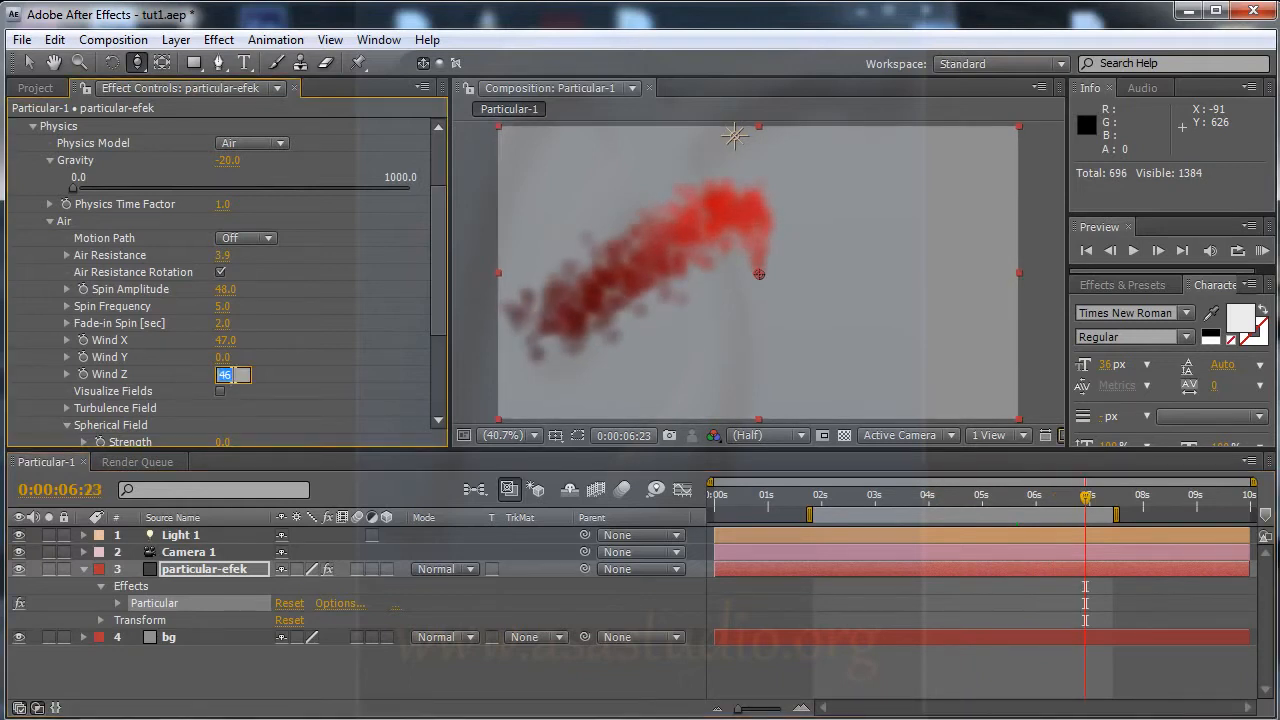
{"action": "left_click", "coordinate": [225, 340]}
{"action": "type", "text": "0"}
{"action": "key", "text": "Return"}
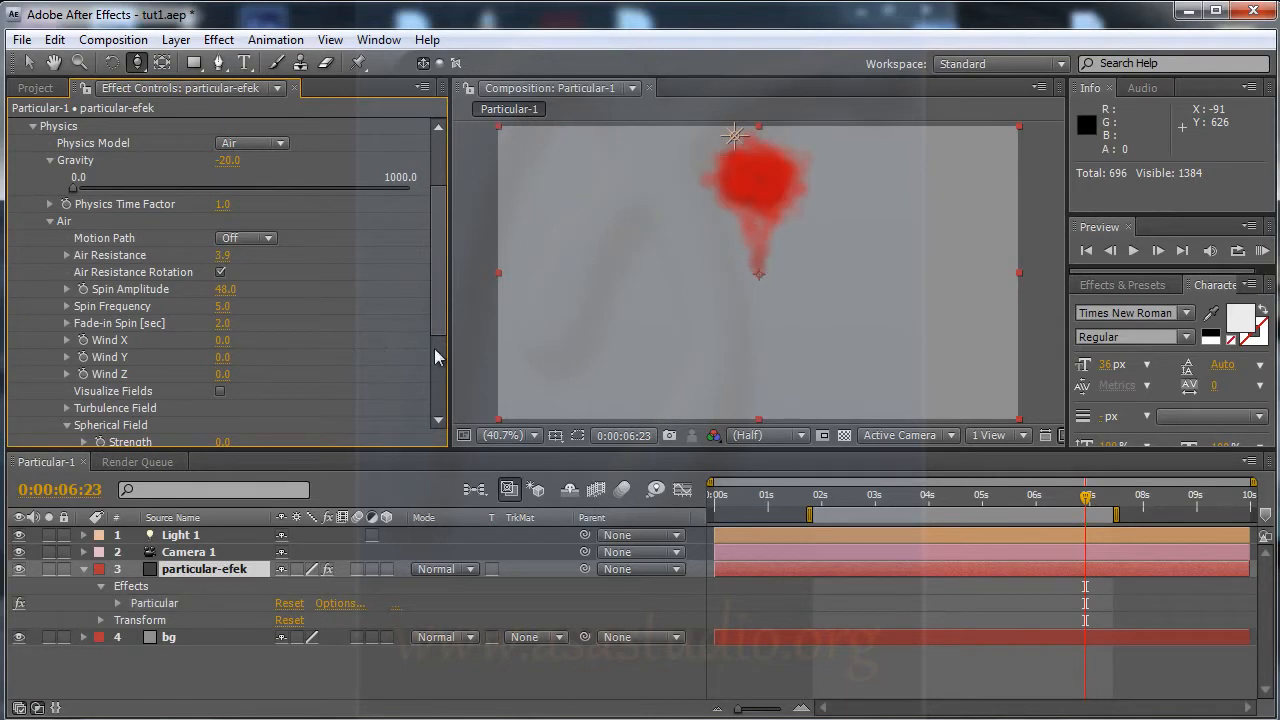
- Set the Turbulence Field's Affect Size to 14, Affect Position to 12 and Scale to 37, checking the particles at 0:00:05:11
{"action": "left_click", "coordinate": [66, 408]}
{"action": "scroll", "coordinate": [335, 392], "scroll_direction": "down", "scroll_amount": 4}
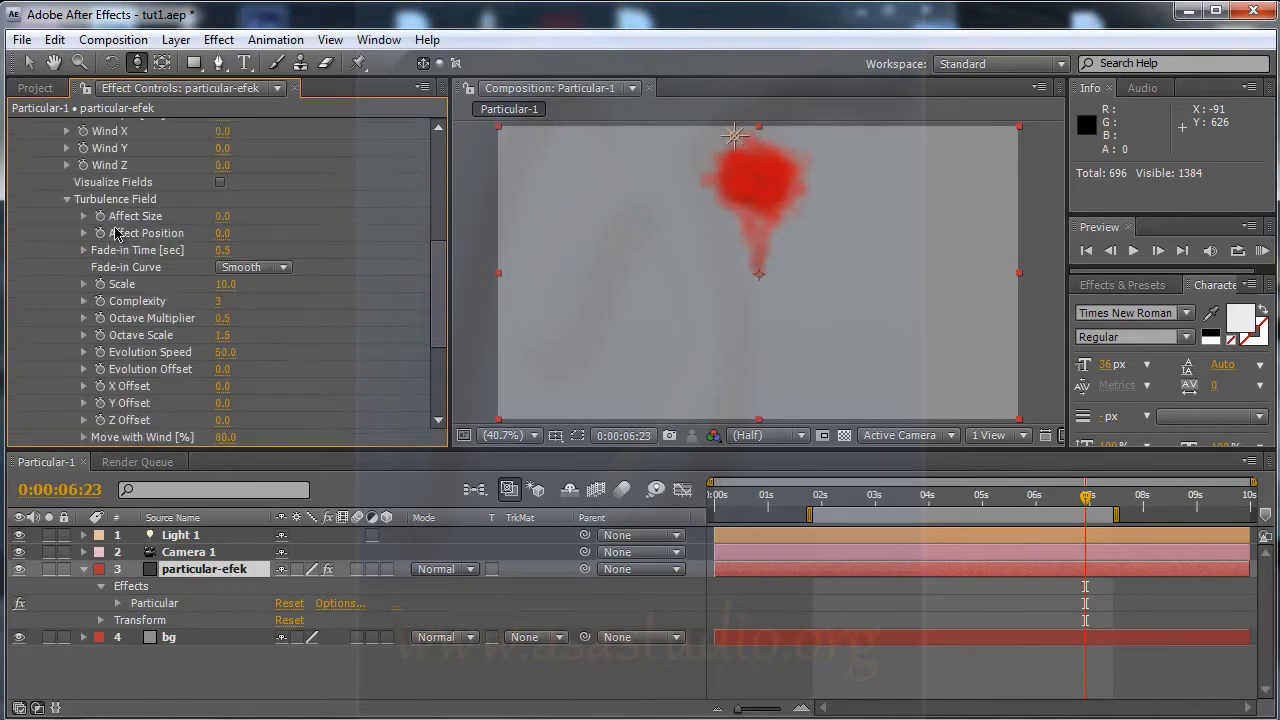
{"action": "left_click_drag", "start_coordinate": [225, 216], "coordinate": [270, 216]}
{"action": "left_click_drag", "start_coordinate": [840, 498], "coordinate": [1006, 500]}
{"action": "left_click_drag", "start_coordinate": [227, 216], "coordinate": [251, 233]}
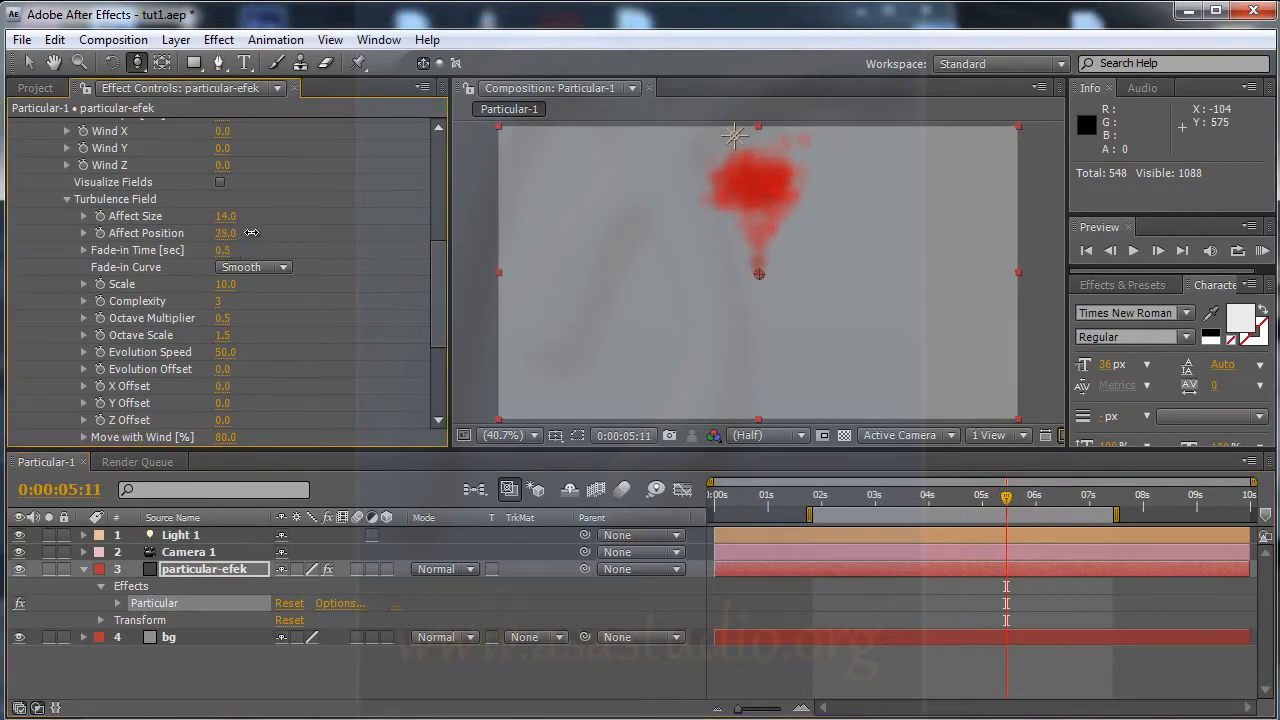
{"action": "left_click", "coordinate": [225, 236]}
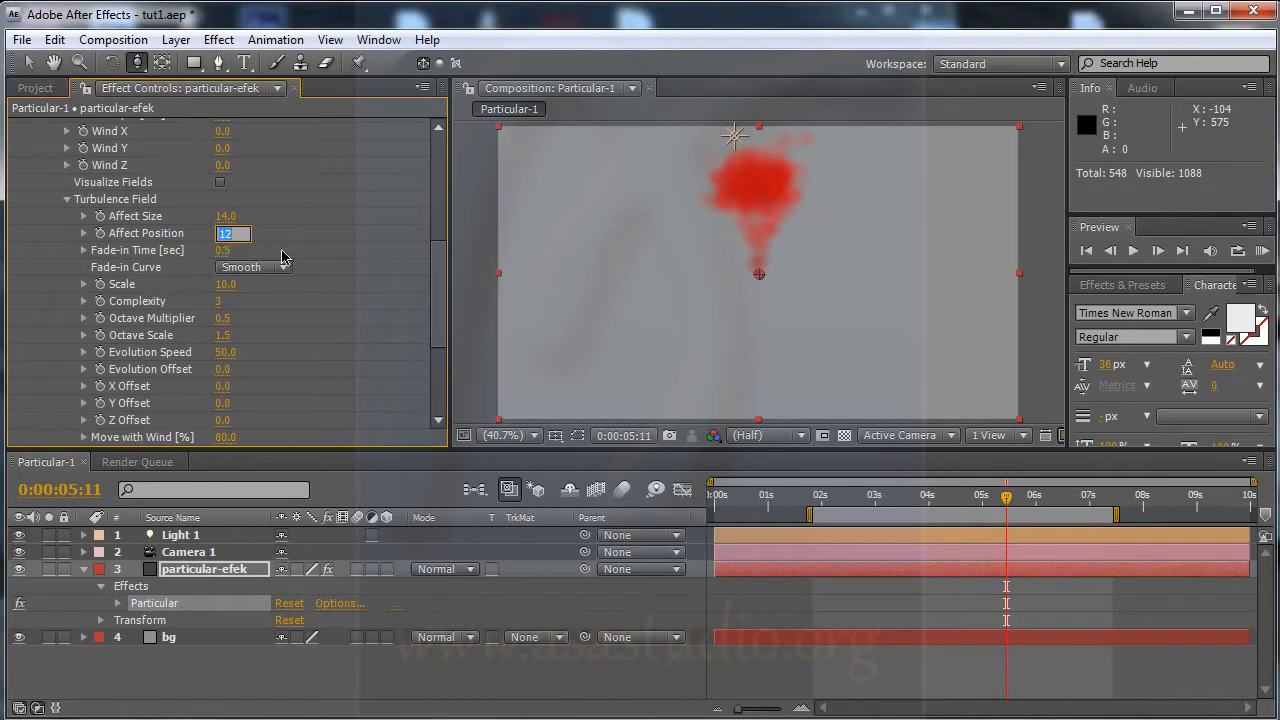
{"action": "key", "text": "Return"}
{"action": "left_click_drag", "start_coordinate": [229, 285], "coordinate": [243, 314]}
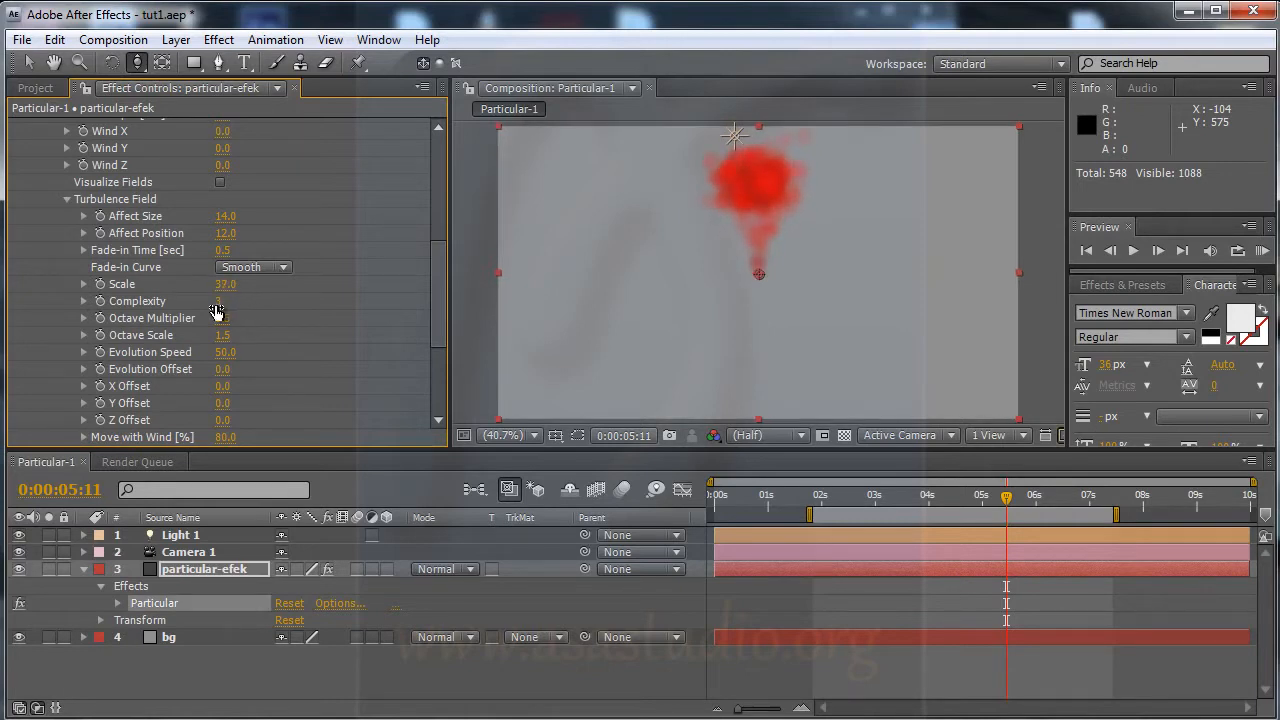
- Set the Turbulence Field's Evolution Speed to 48, Evolution Offset to 230, X Offset to 200, Y Offset to 130, and the Spherical Field's Strength to 26
{"action": "scroll", "coordinate": [437, 281], "scroll_direction": "down", "scroll_amount": 3}
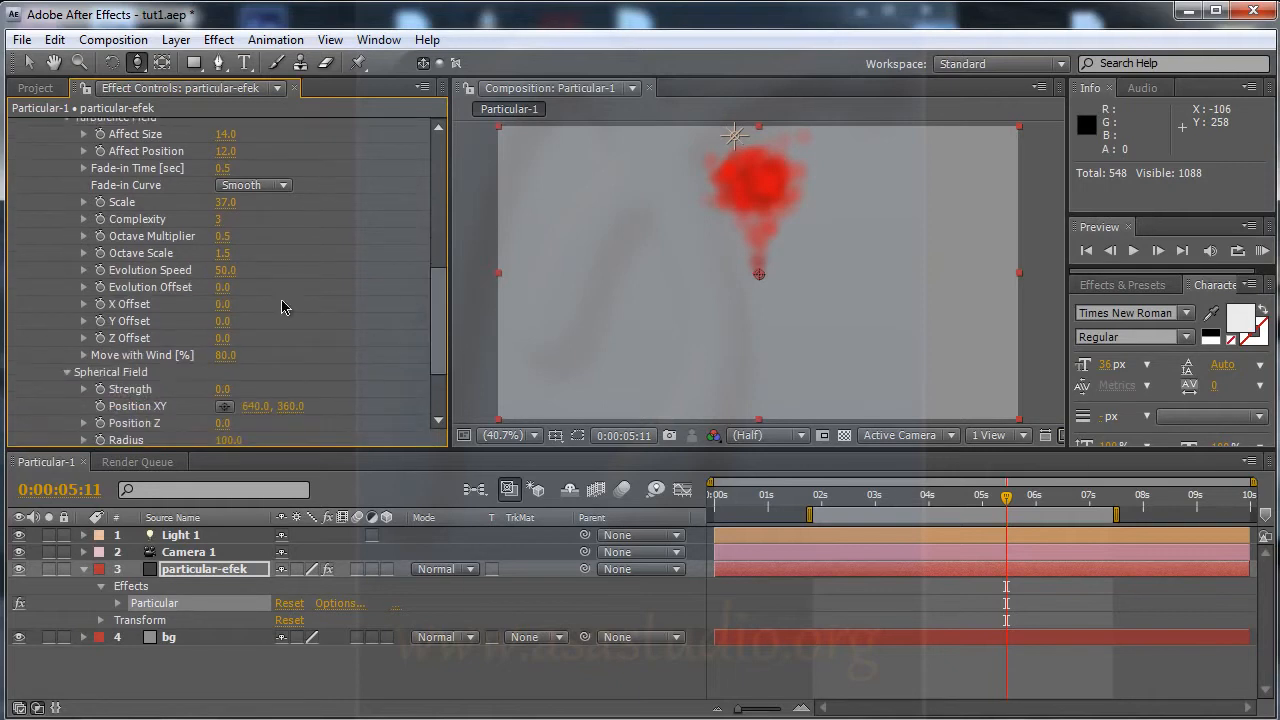
{"action": "mouse_move", "coordinate": [227, 270]}
{"action": "left_mouse_down"}
{"action": "mouse_move", "coordinate": [255, 270]}
{"action": "mouse_move", "coordinate": [167, 326]}
{"action": "mouse_move", "coordinate": [238, 305]}
{"action": "mouse_move", "coordinate": [251, 323]}
{"action": "mouse_move", "coordinate": [229, 349]}
{"action": "mouse_move", "coordinate": [228, 328]}
{"action": "mouse_move", "coordinate": [207, 321]}
{"action": "mouse_move", "coordinate": [238, 286]}
{"action": "left_mouse_up"}
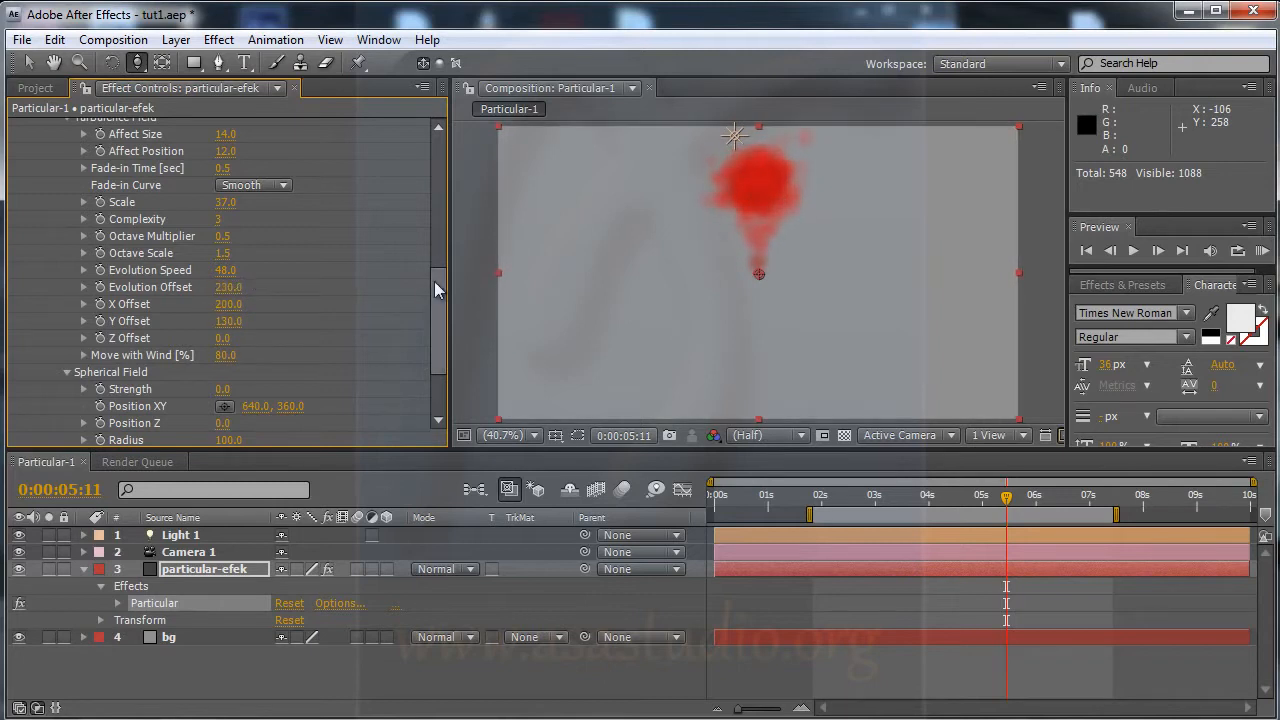
{"action": "left_click_drag", "start_coordinate": [441, 264], "coordinate": [440, 326]}
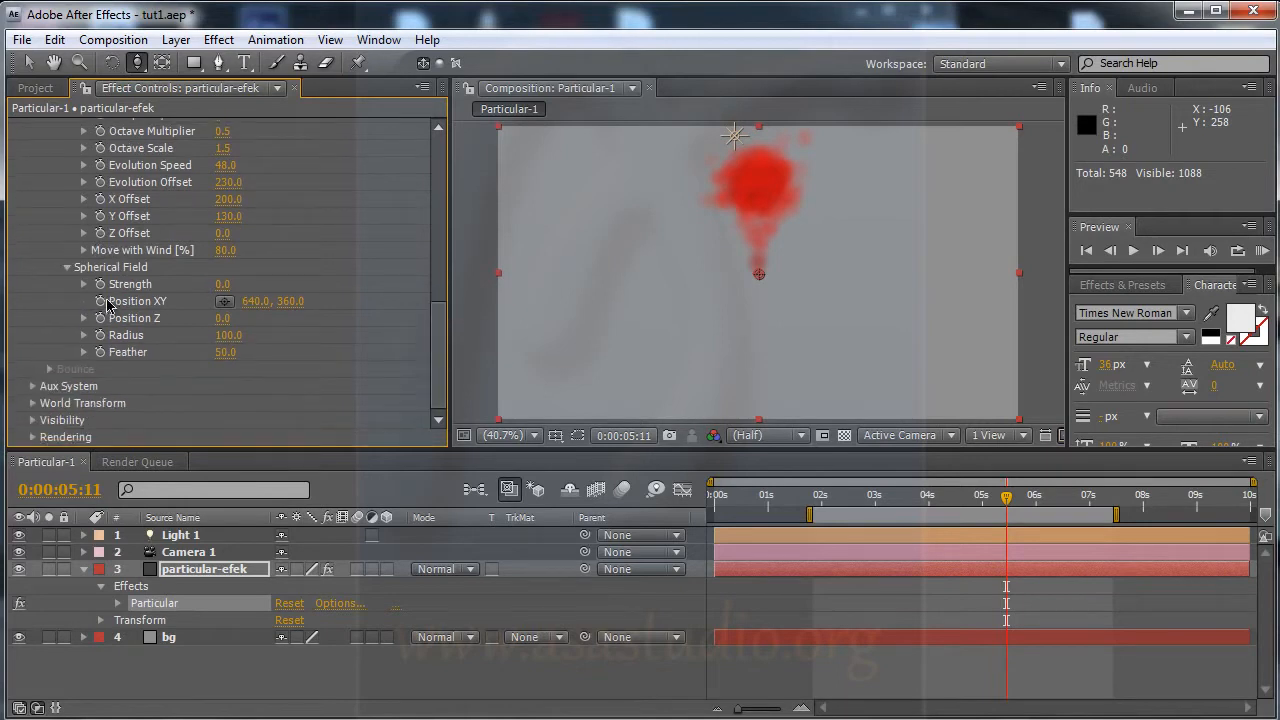
{"action": "left_click_drag", "start_coordinate": [223, 285], "coordinate": [240, 283]}
{"action": "left_click_drag", "start_coordinate": [825, 507], "coordinate": [922, 508]}
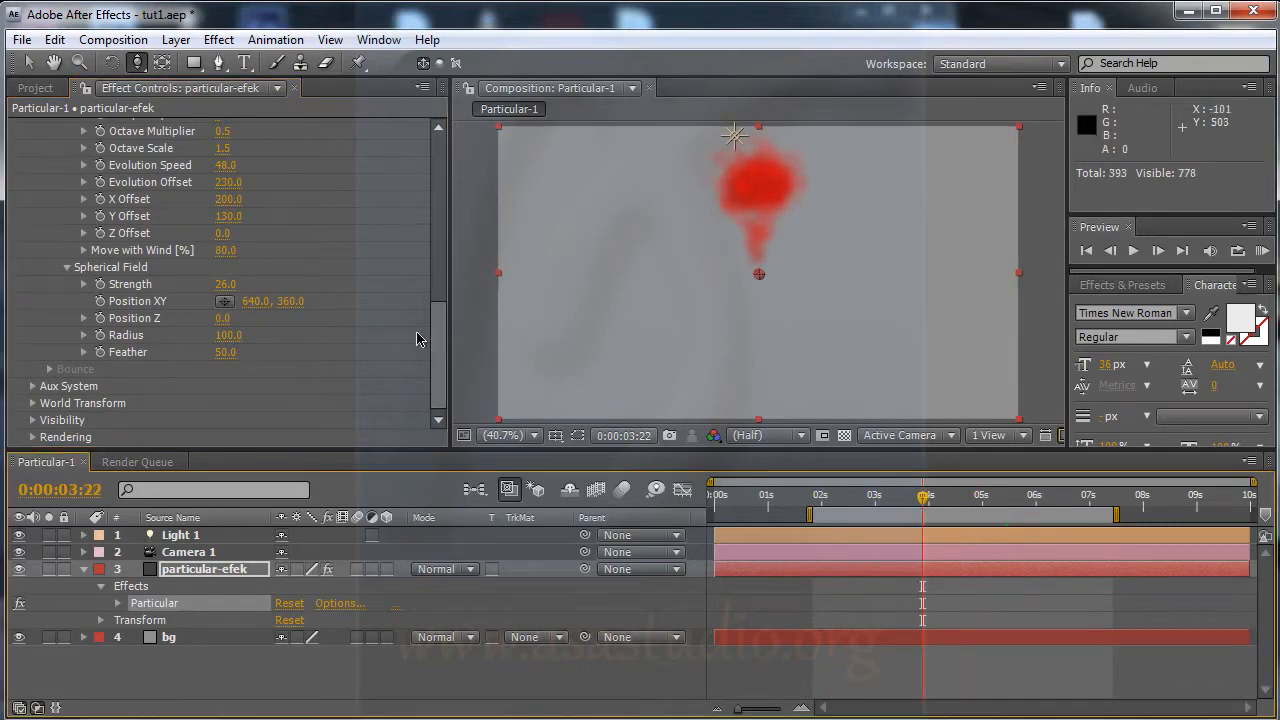
- Try the Bounce physics model in the Physics settings and switch back to Air
{"action": "left_click_drag", "start_coordinate": [434, 334], "coordinate": [443, 204]}
{"action": "left_click", "coordinate": [265, 145]}
{"action": "left_click", "coordinate": [282, 171]}
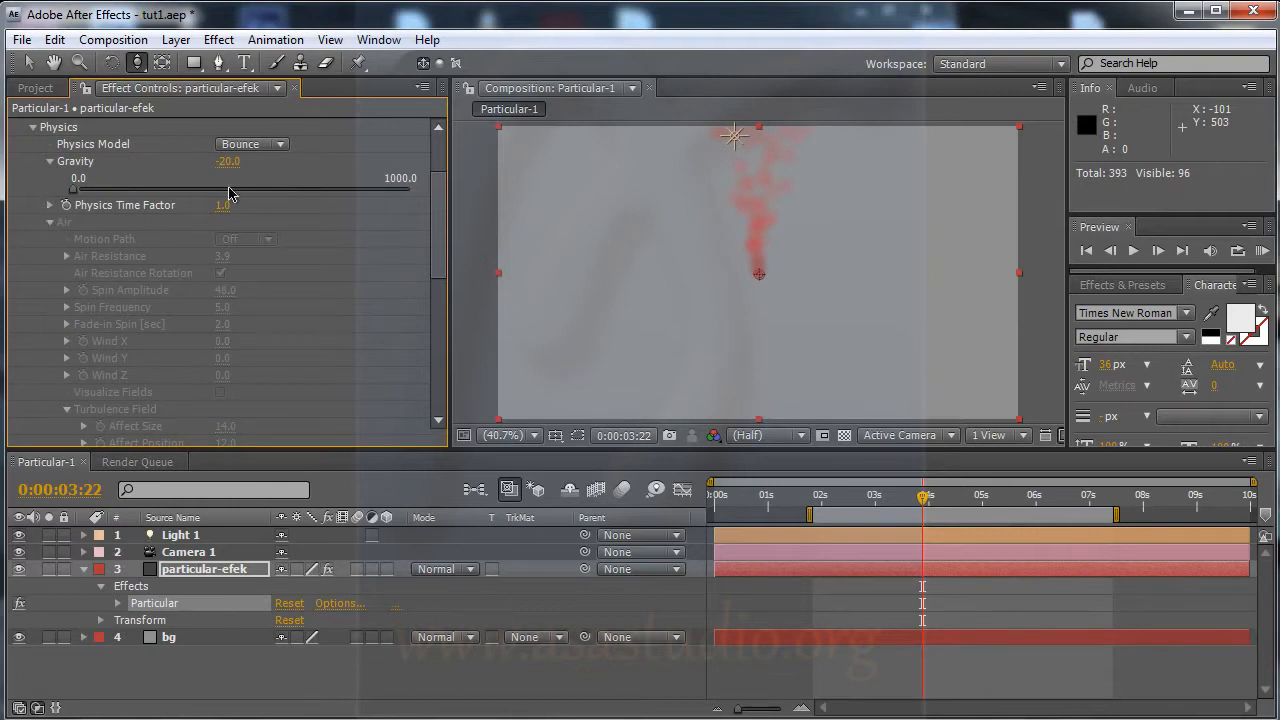
{"action": "left_click", "coordinate": [268, 146]}
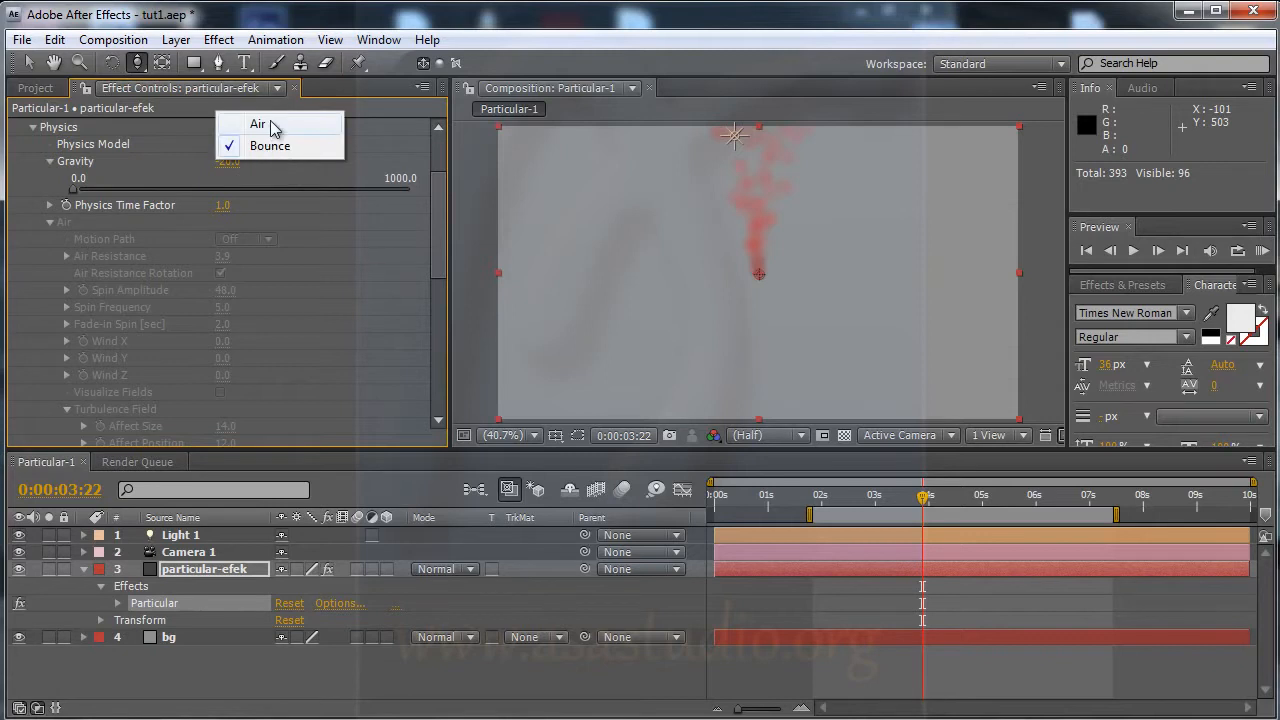
{"action": "left_click", "coordinate": [270, 123]}
- Set the Physics Time Factor to 4 with the Air physics model
{"action": "mouse_move", "coordinate": [224, 206]}
{"action": "left_mouse_down"}
{"action": "mouse_move", "coordinate": [258, 205]}
{"action": "mouse_move", "coordinate": [247, 205]}
{"action": "left_mouse_up"}
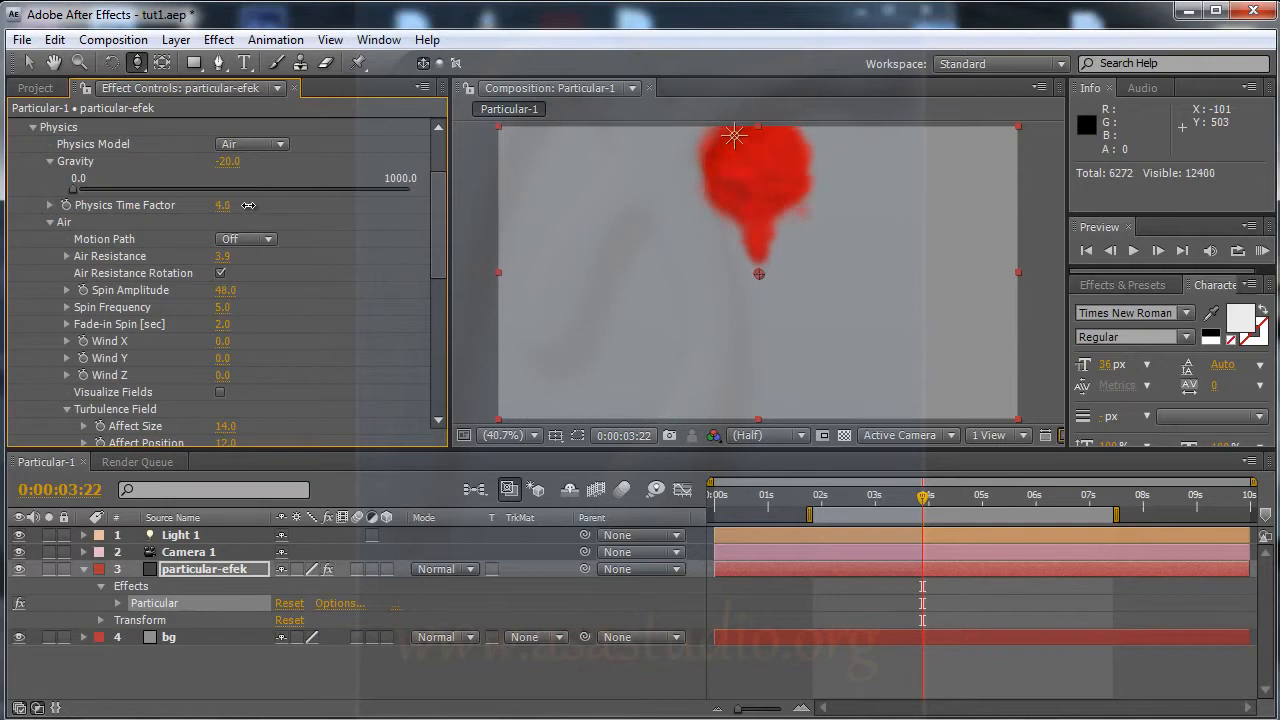
{"action": "left_click", "coordinate": [260, 149]}
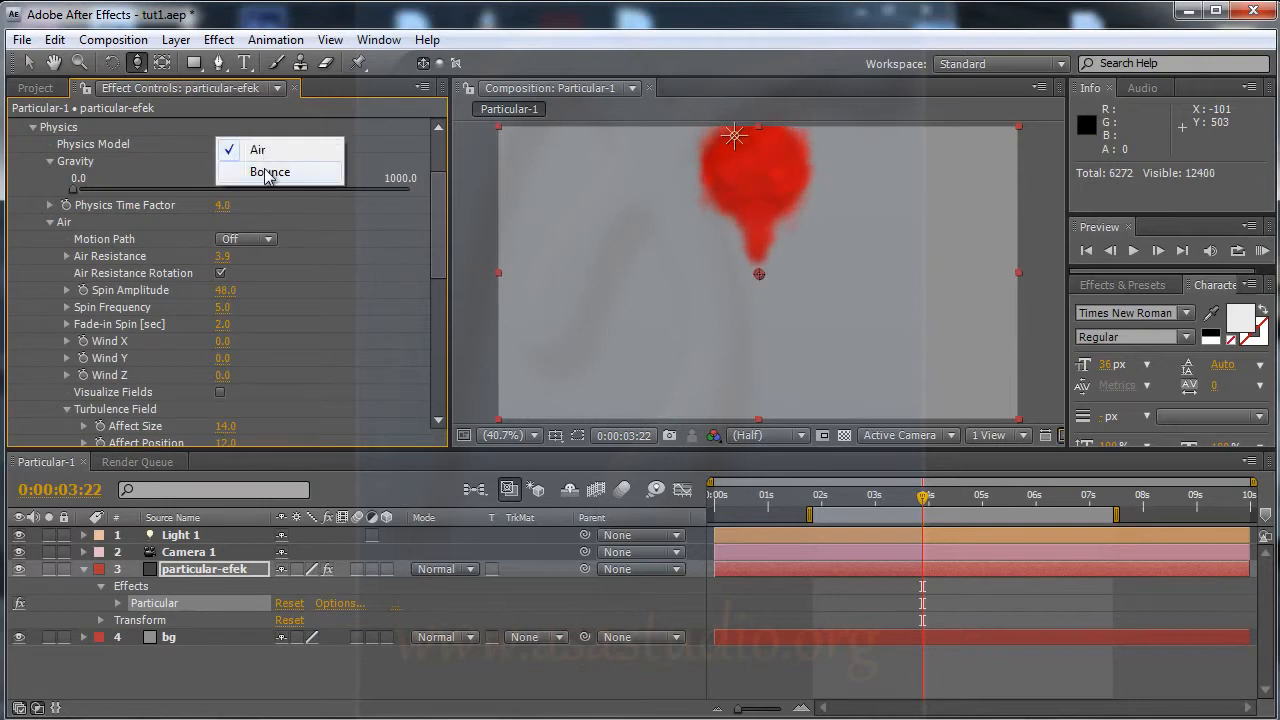
{"action": "left_click", "coordinate": [376, 142]}
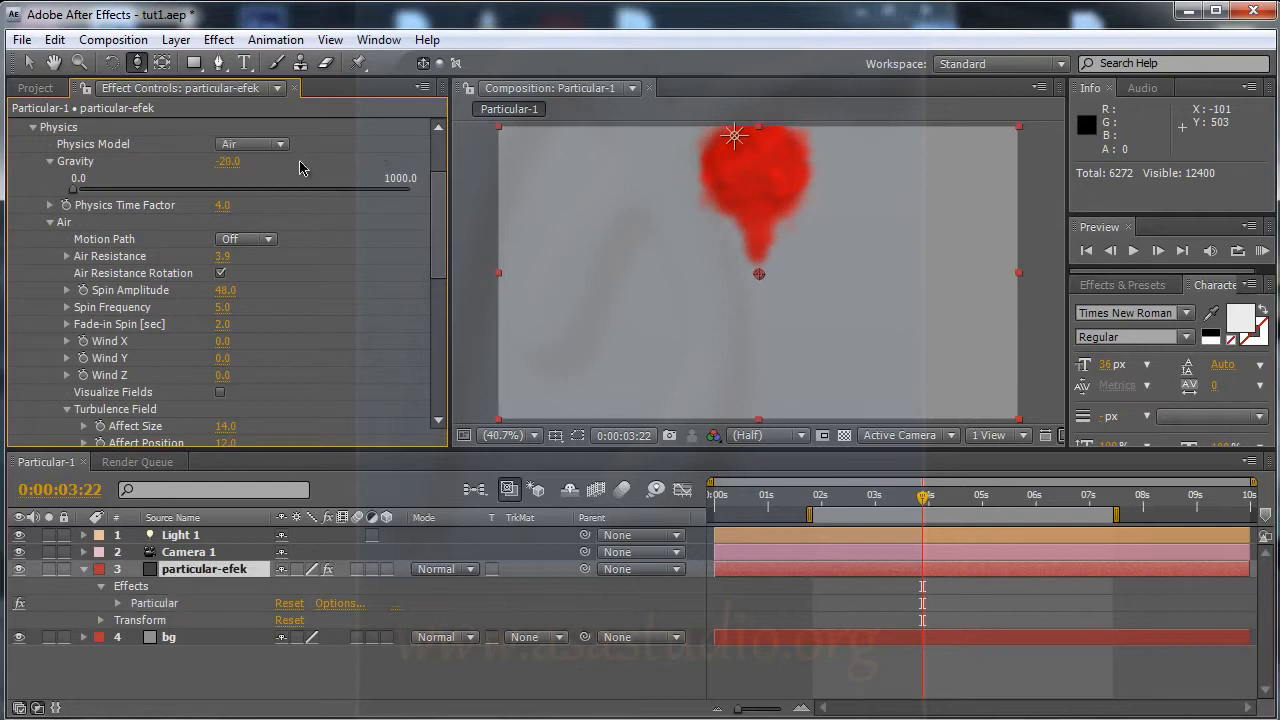
{"action": "left_click_drag", "start_coordinate": [442, 253], "coordinate": [441, 236]}
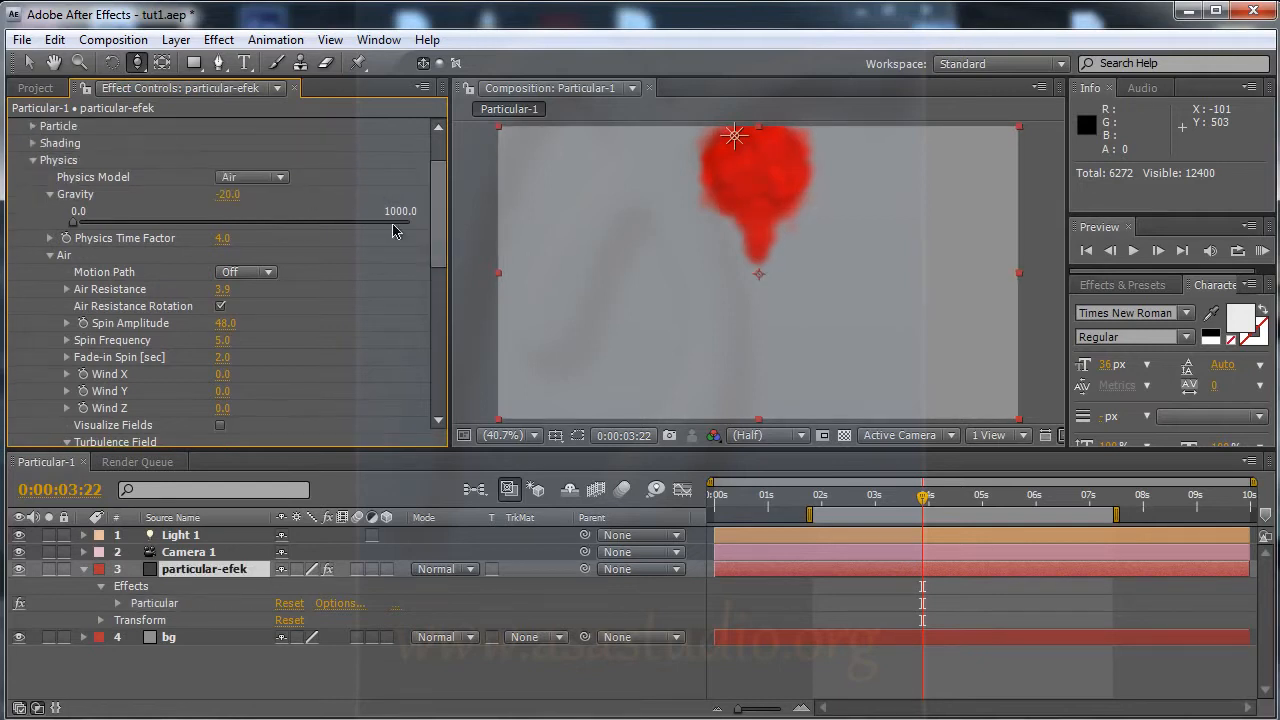
{"action": "left_click_drag", "start_coordinate": [441, 182], "coordinate": [447, 196]}
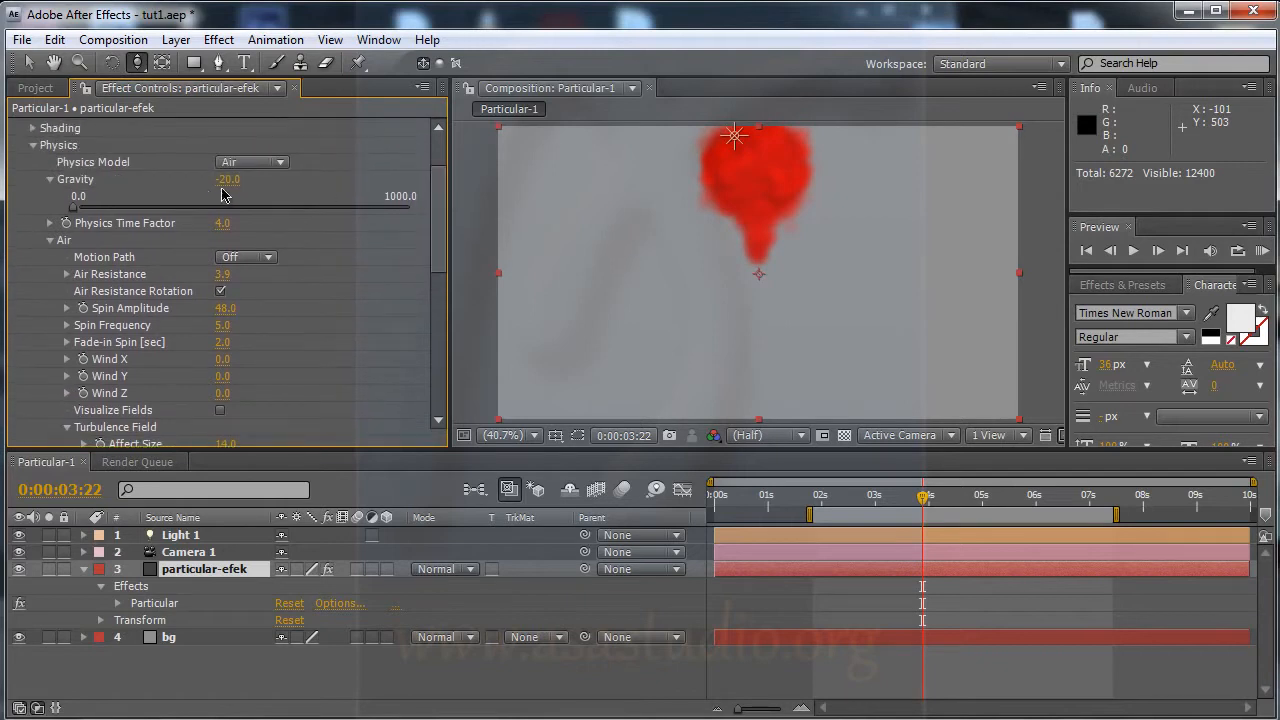
- Preview the particles at several points along the timeline and extend the work area's start to 0:00:00:00
{"action": "left_click_drag", "start_coordinate": [822, 510], "coordinate": [926, 506]}
{"action": "left_click", "coordinate": [963, 508]}
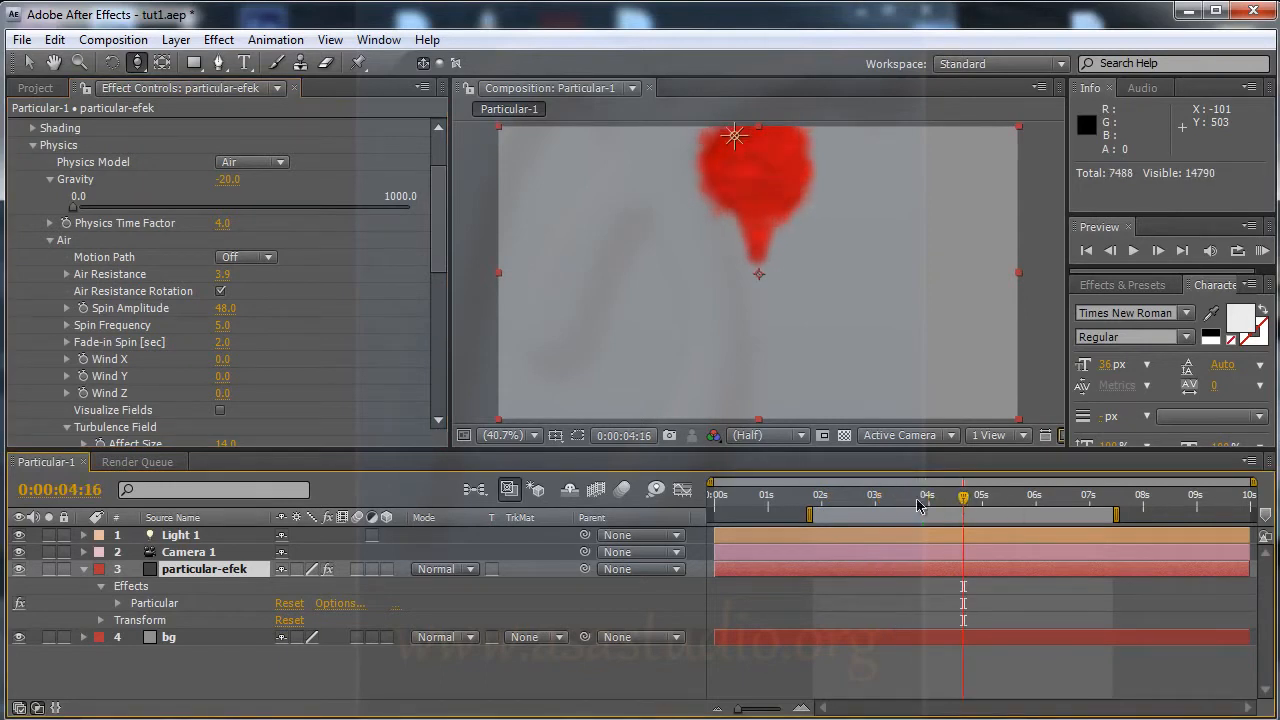
{"action": "left_click", "coordinate": [832, 507]}
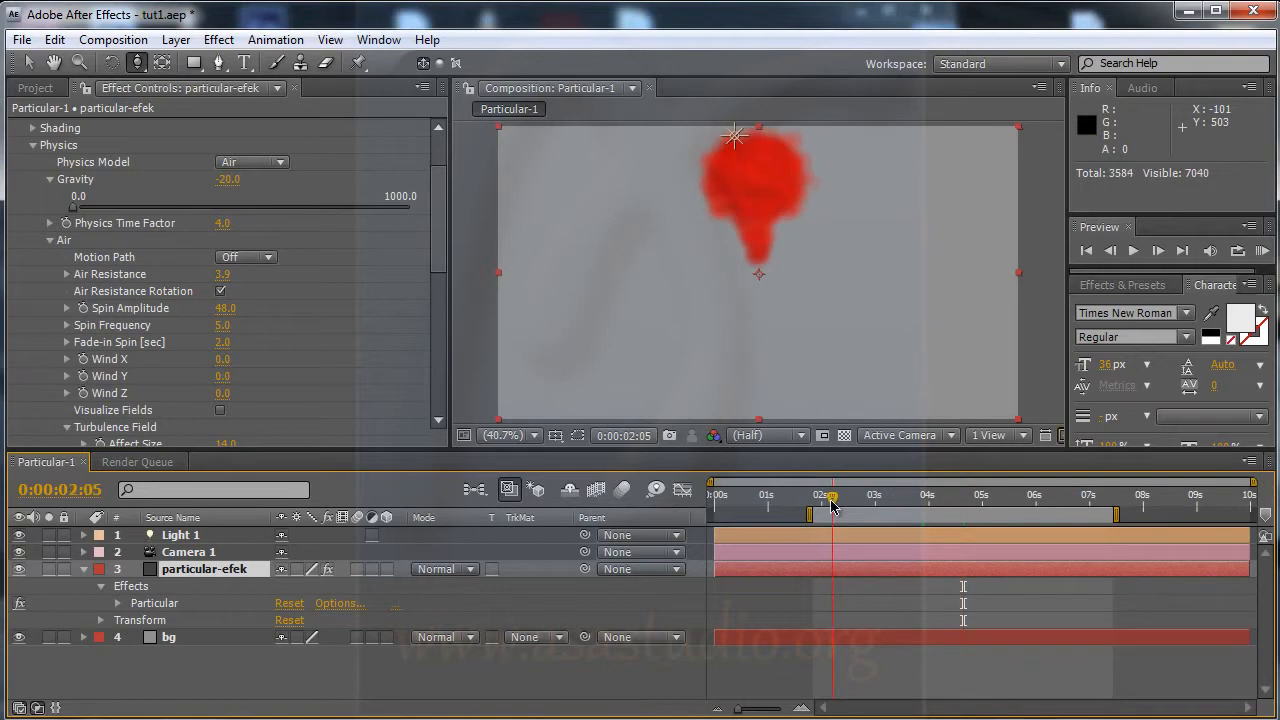
{"action": "key", "text": "space"}
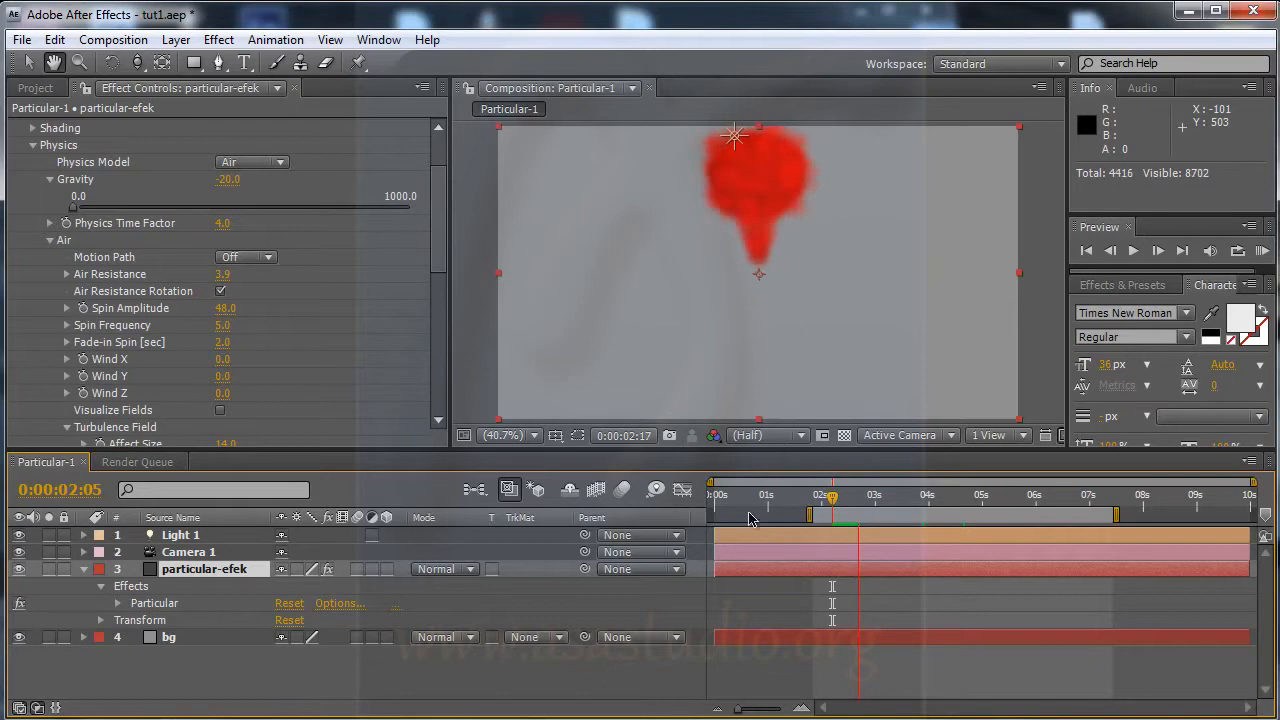
{"action": "key", "text": "c"}
{"action": "left_click", "coordinate": [745, 500]}
{"action": "left_click_drag", "start_coordinate": [766, 519], "coordinate": [627, 526]}
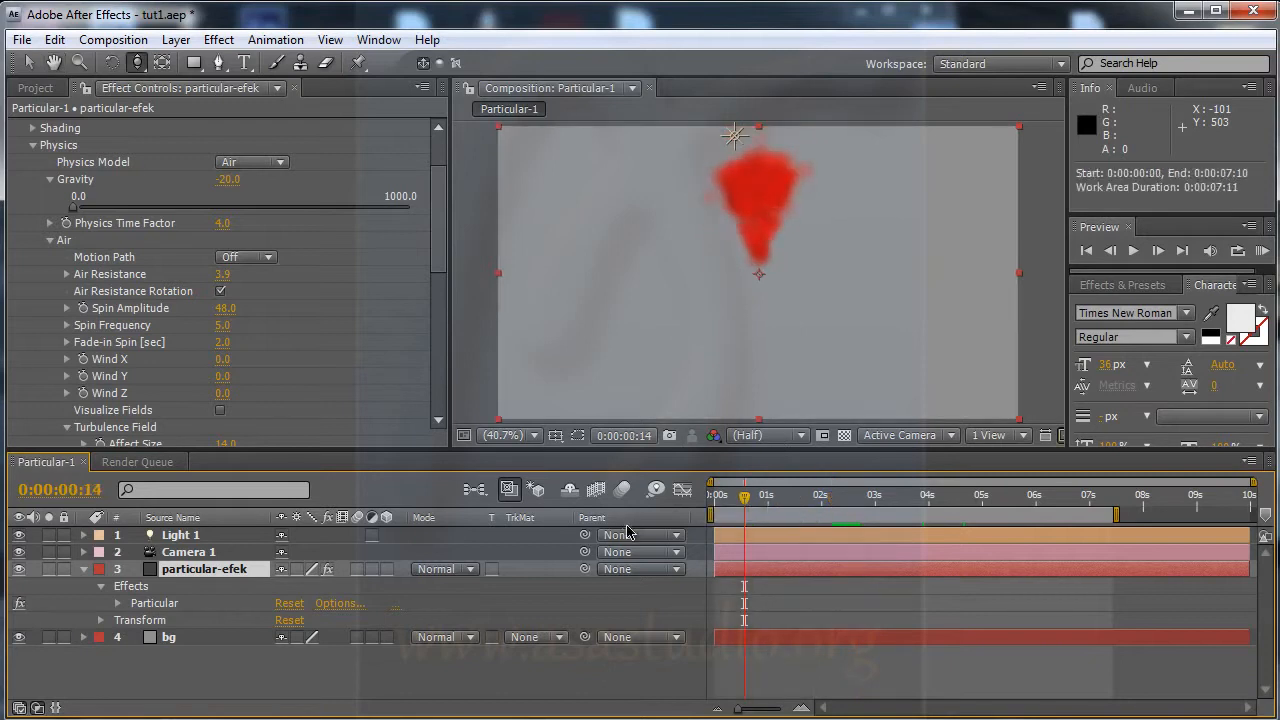
{"action": "key", "text": "space"}
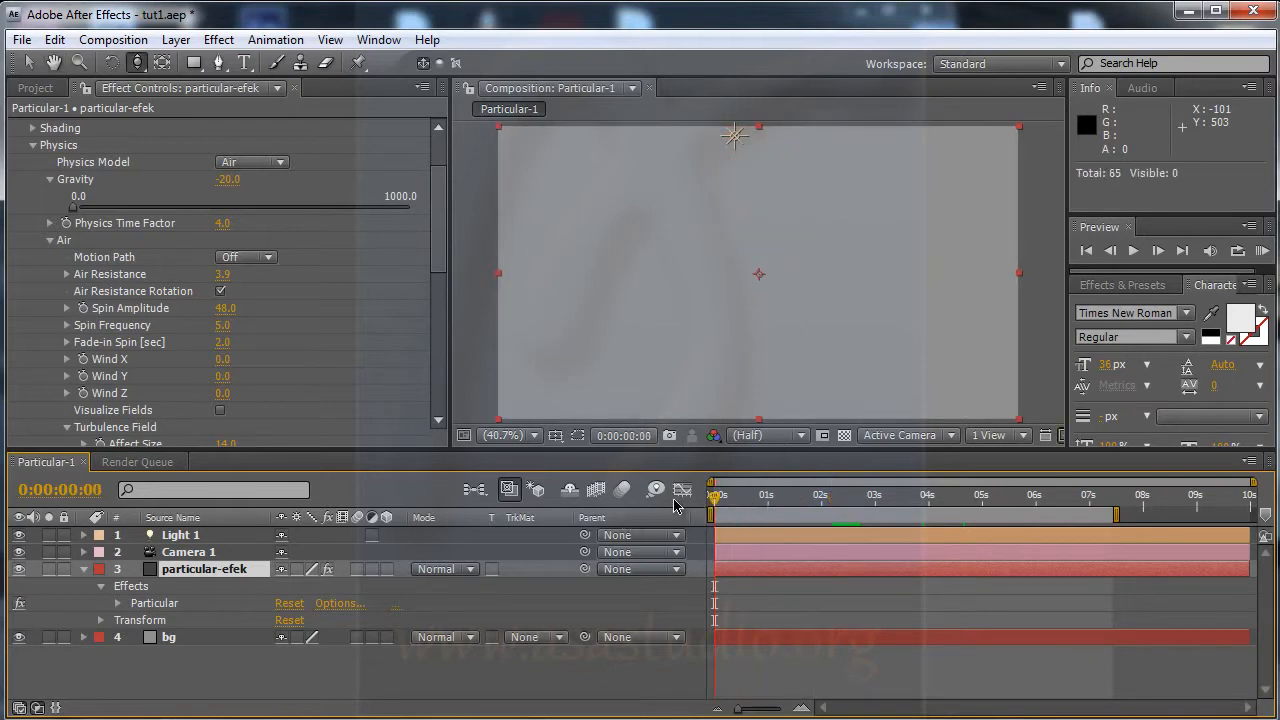
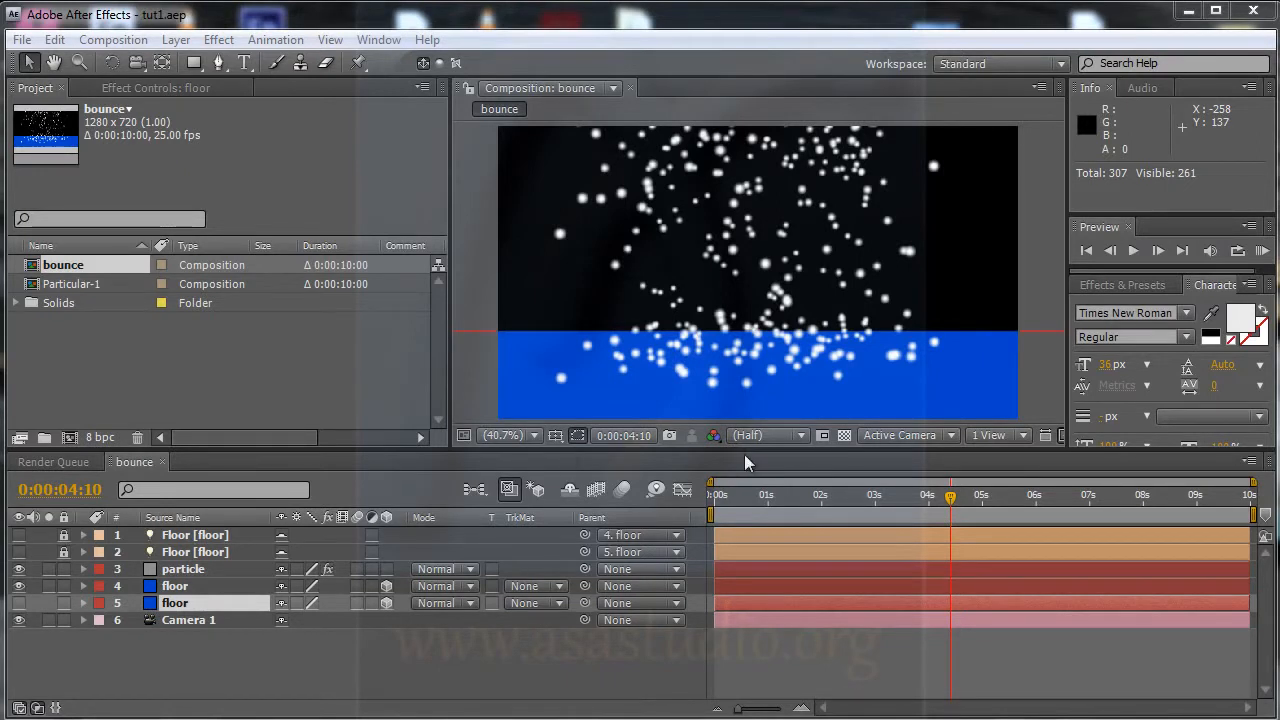
- Scrub the bounce composition to 0:00:08:00 and create a 1280 x 720, 25 fps, 10-second composition named bounce2
{"action": "left_click", "coordinate": [784, 496]}
{"action": "left_click_drag", "start_coordinate": [784, 497], "coordinate": [1143, 505]}
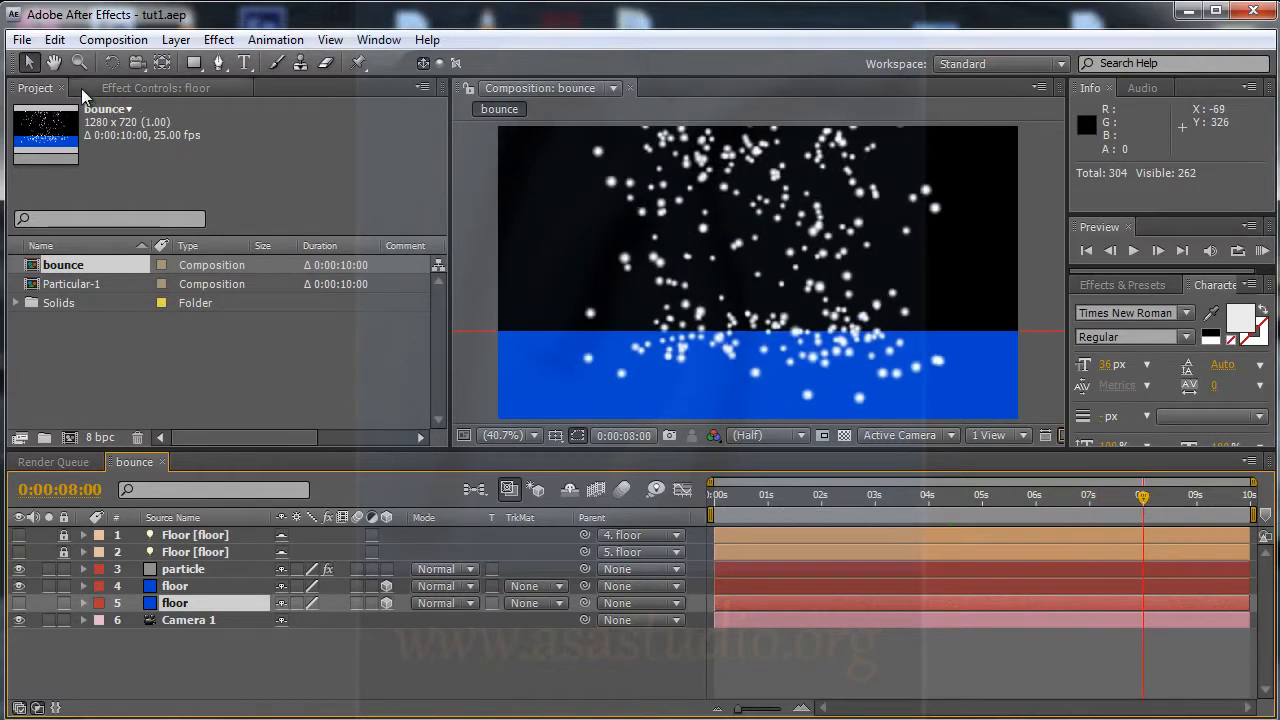
{"action": "left_click", "coordinate": [106, 44]}
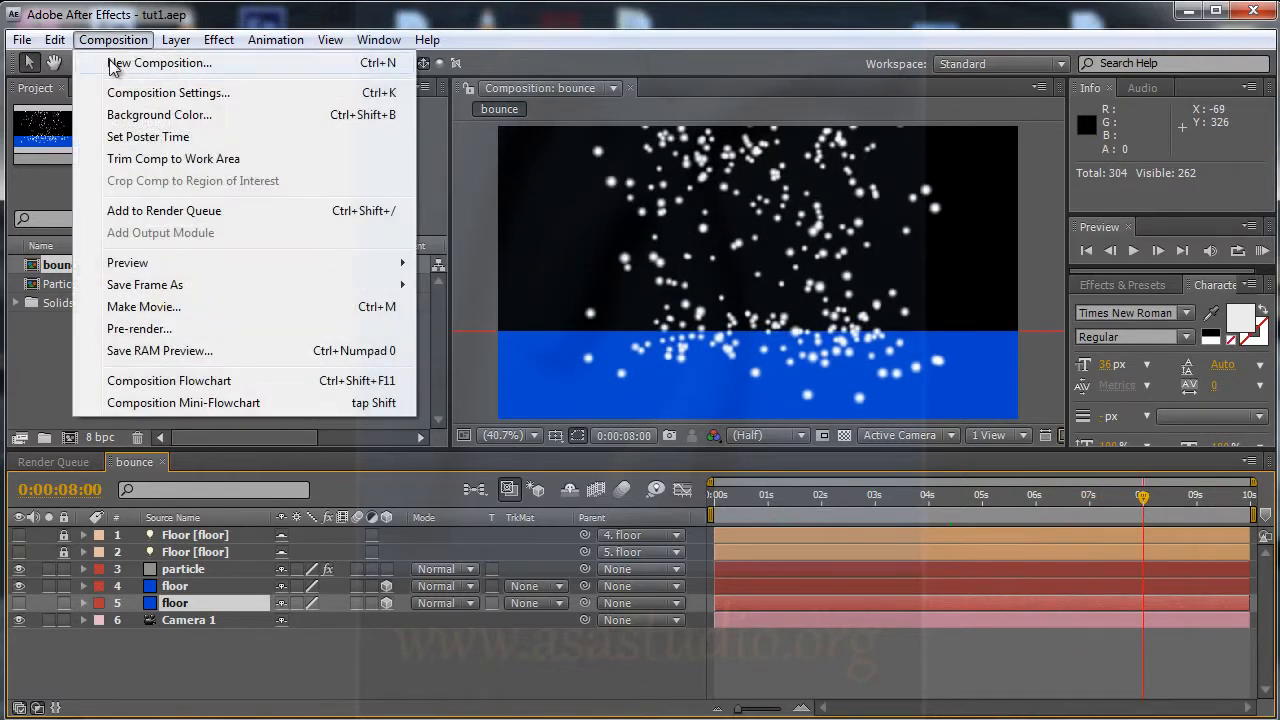
{"action": "left_click", "coordinate": [113, 63]}
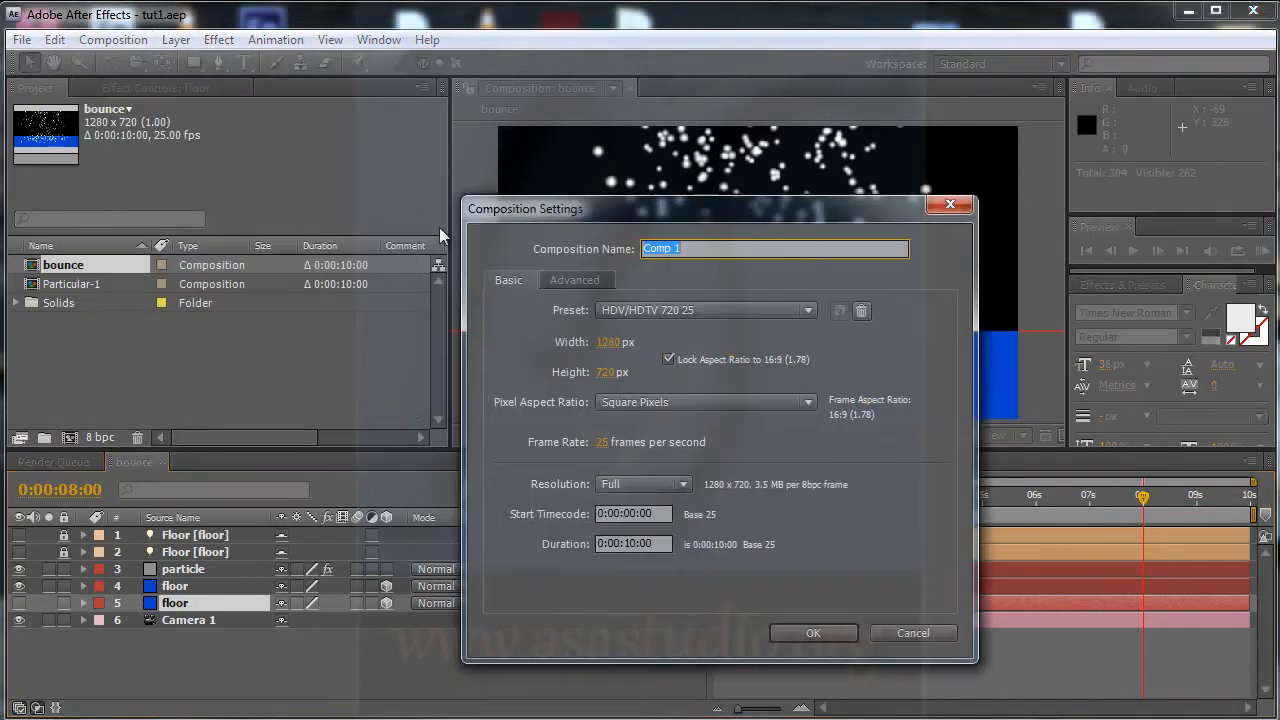
{"action": "type", "text": "ba"}
{"action": "left_click", "coordinate": [814, 633]}
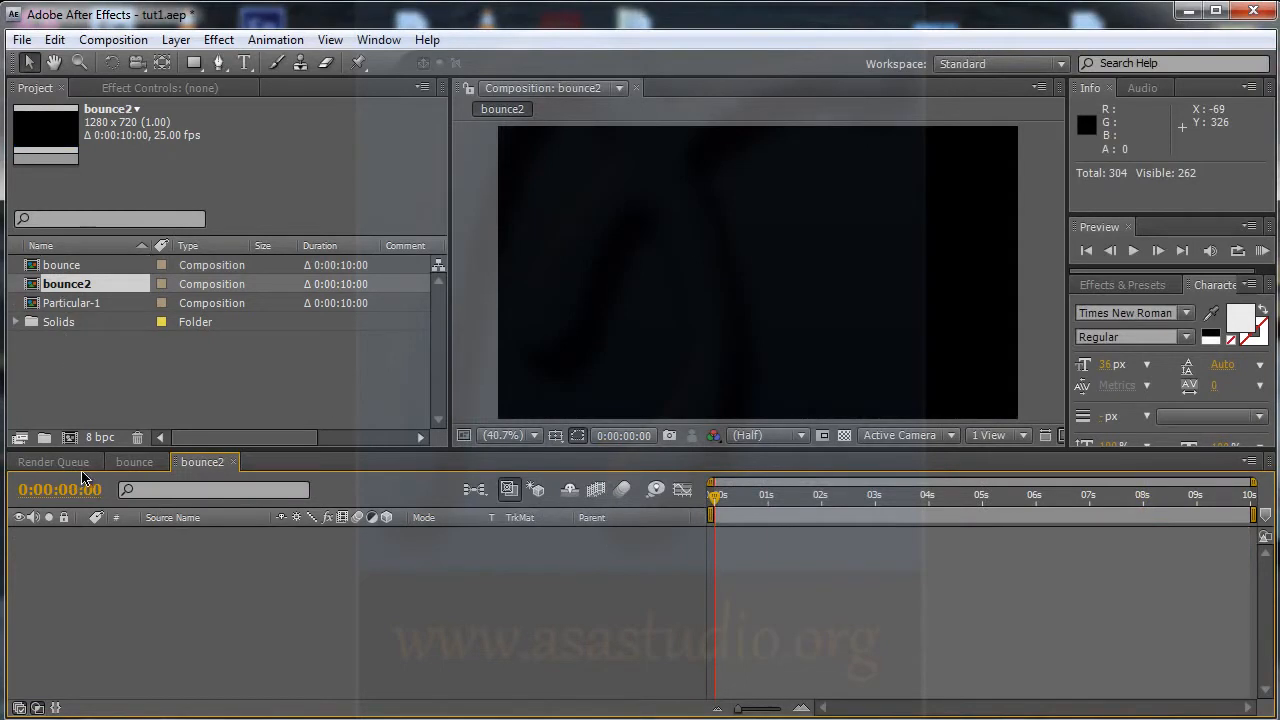
- Add a composition-sized solid in blue 3276FF to the bounce2 composition
{"action": "right_click", "coordinate": [140, 574]}
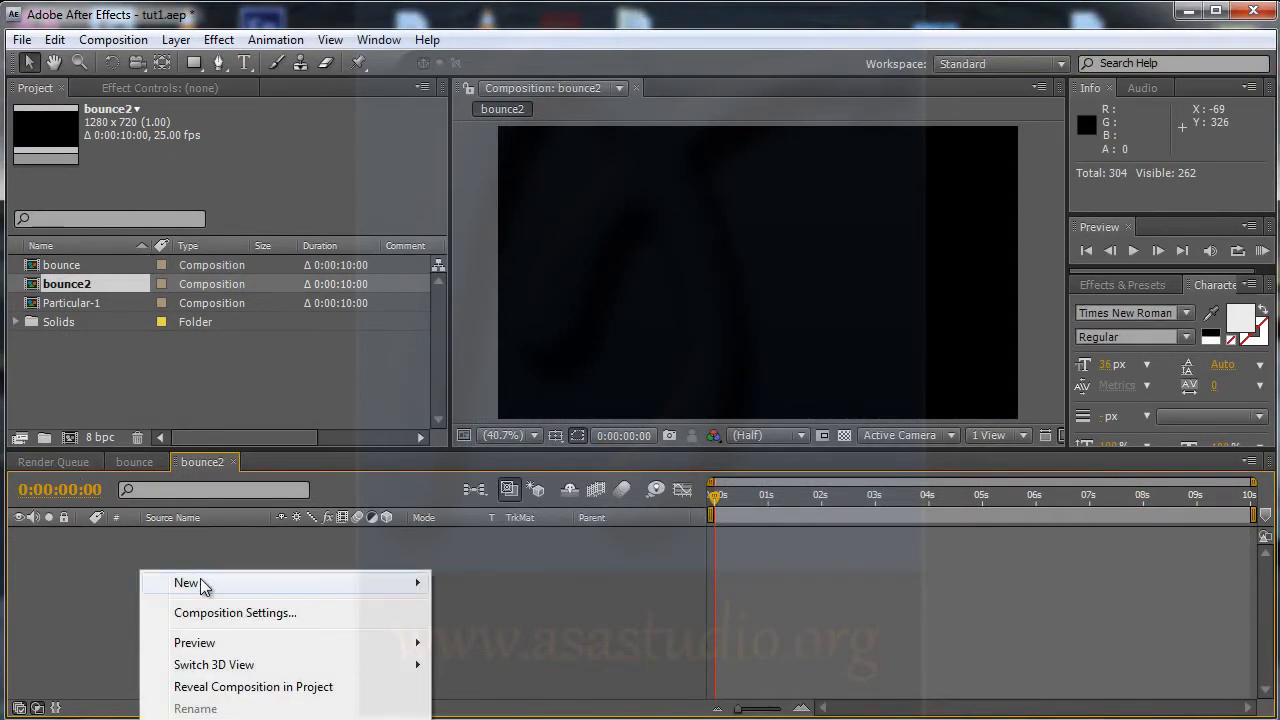
{"action": "mouse_move", "coordinate": [200, 580]}
{"action": "left_click", "coordinate": [526, 633]}
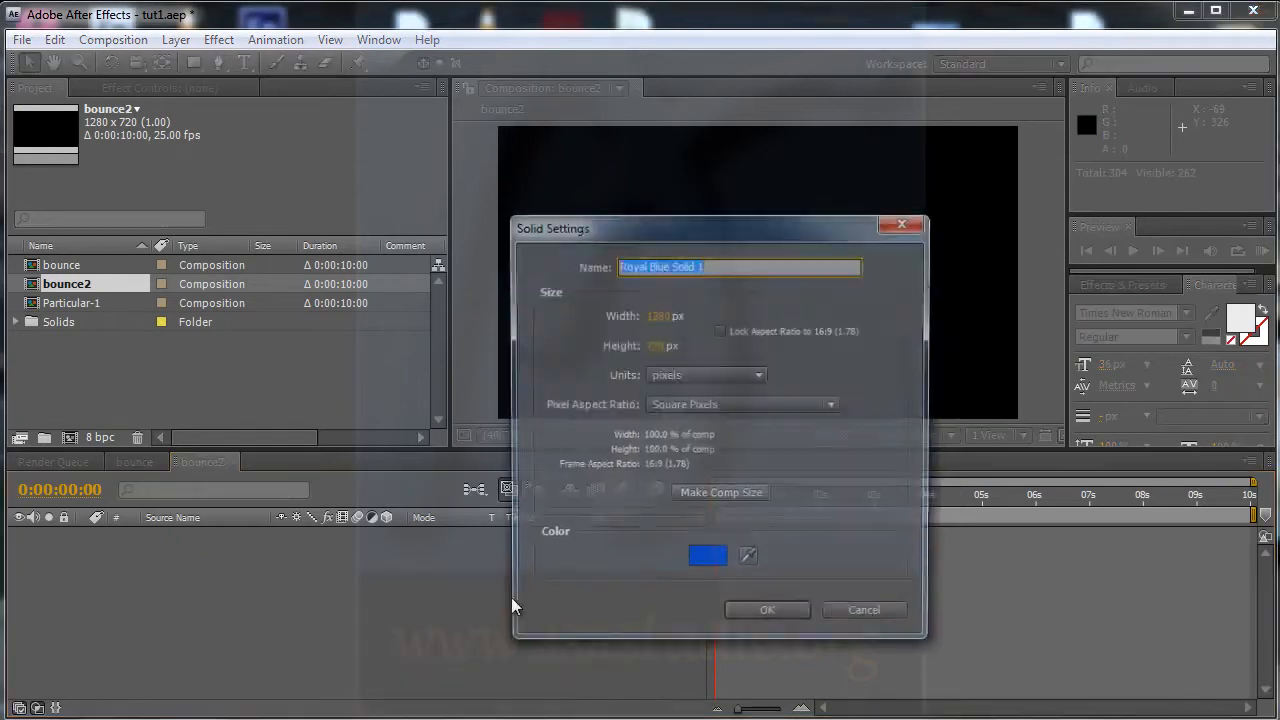
{"action": "left_click_drag", "start_coordinate": [571, 322], "coordinate": [608, 232]}
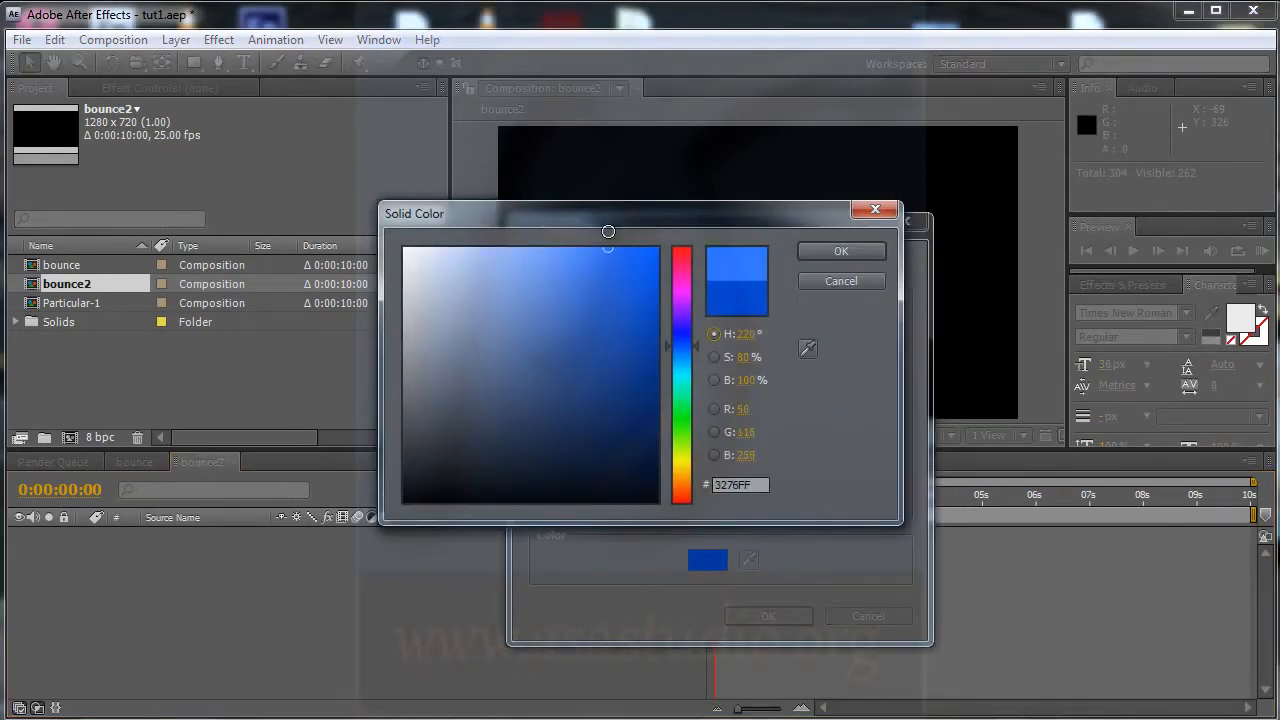
{"action": "left_click", "coordinate": [830, 257]}
{"action": "left_click", "coordinate": [726, 494]}
{"action": "left_click", "coordinate": [766, 616]}
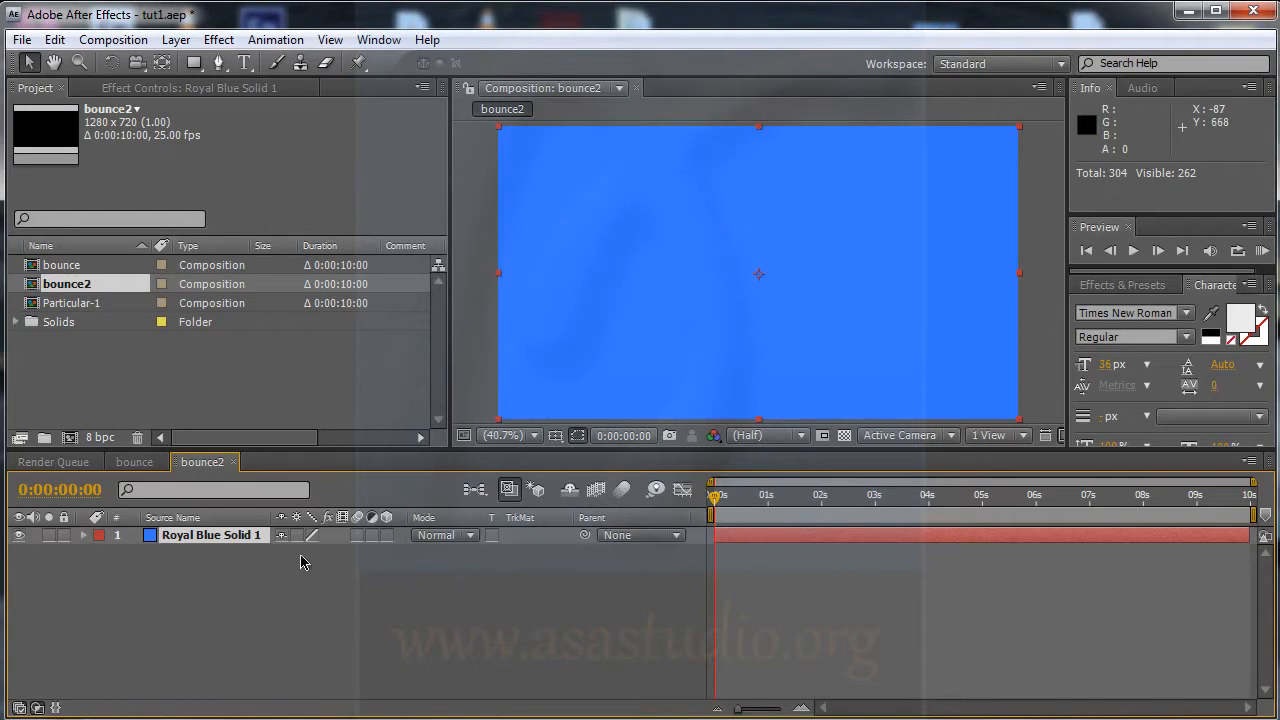
- Make the blue solid a 3D layer and rotate its X orientation to 270° so it lies flat
{"action": "left_click", "coordinate": [386, 536]}
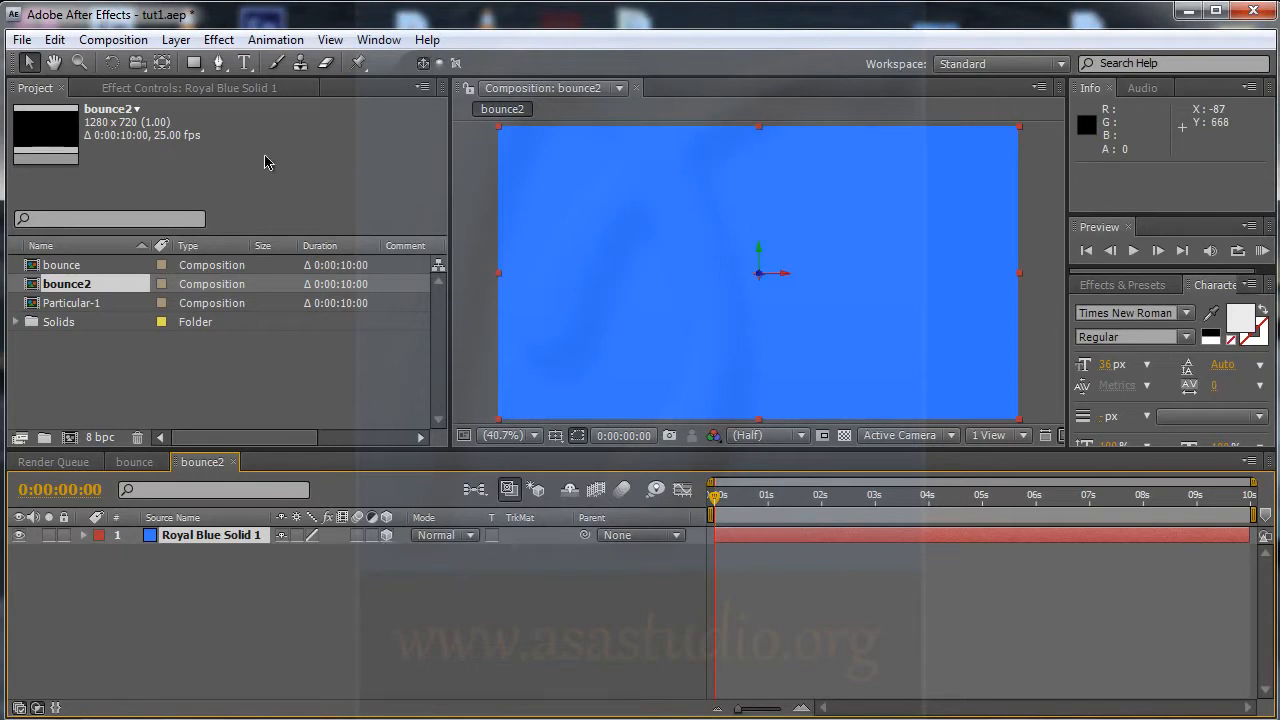
{"action": "left_click", "coordinate": [112, 63]}
{"action": "left_click_drag", "start_coordinate": [785, 277], "coordinate": [786, 248]}
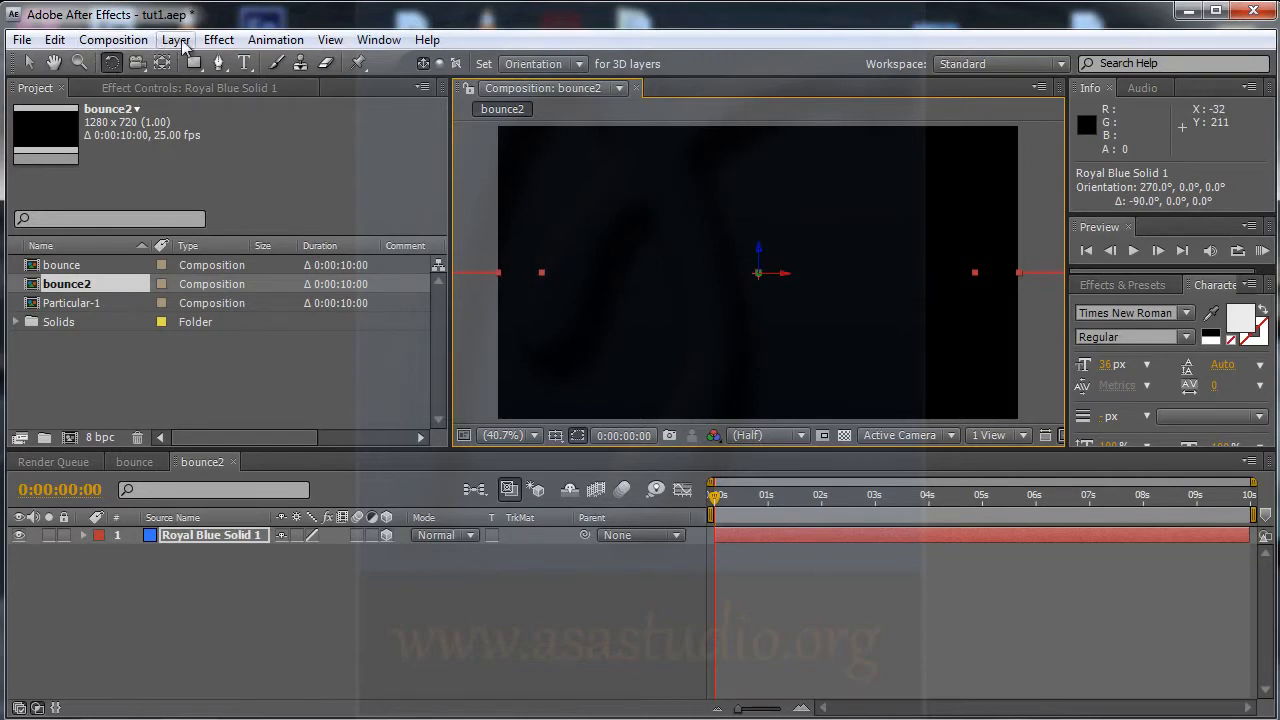
- Lower the flat blue solid vertically to a Y position of about 672
{"action": "left_click", "coordinate": [28, 62]}
{"action": "left_click", "coordinate": [761, 264]}
{"action": "left_click", "coordinate": [198, 537]}
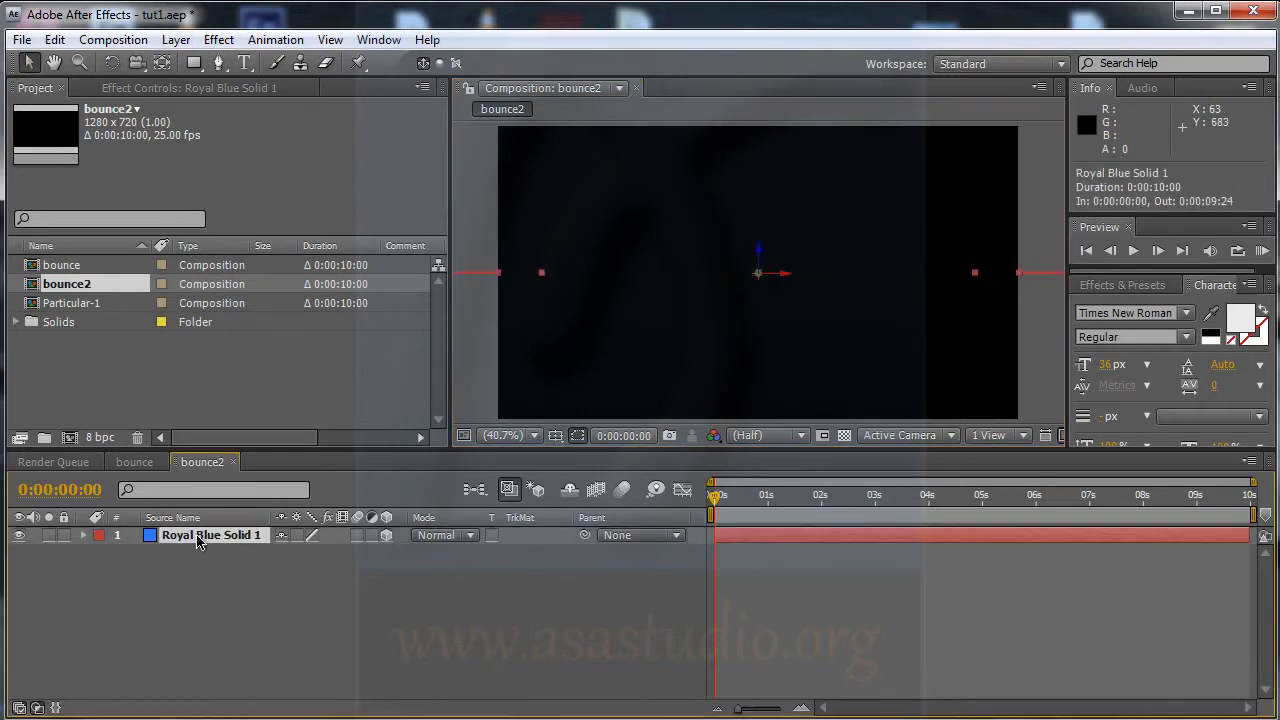
{"action": "left_click_drag", "start_coordinate": [756, 259], "coordinate": [752, 384]}
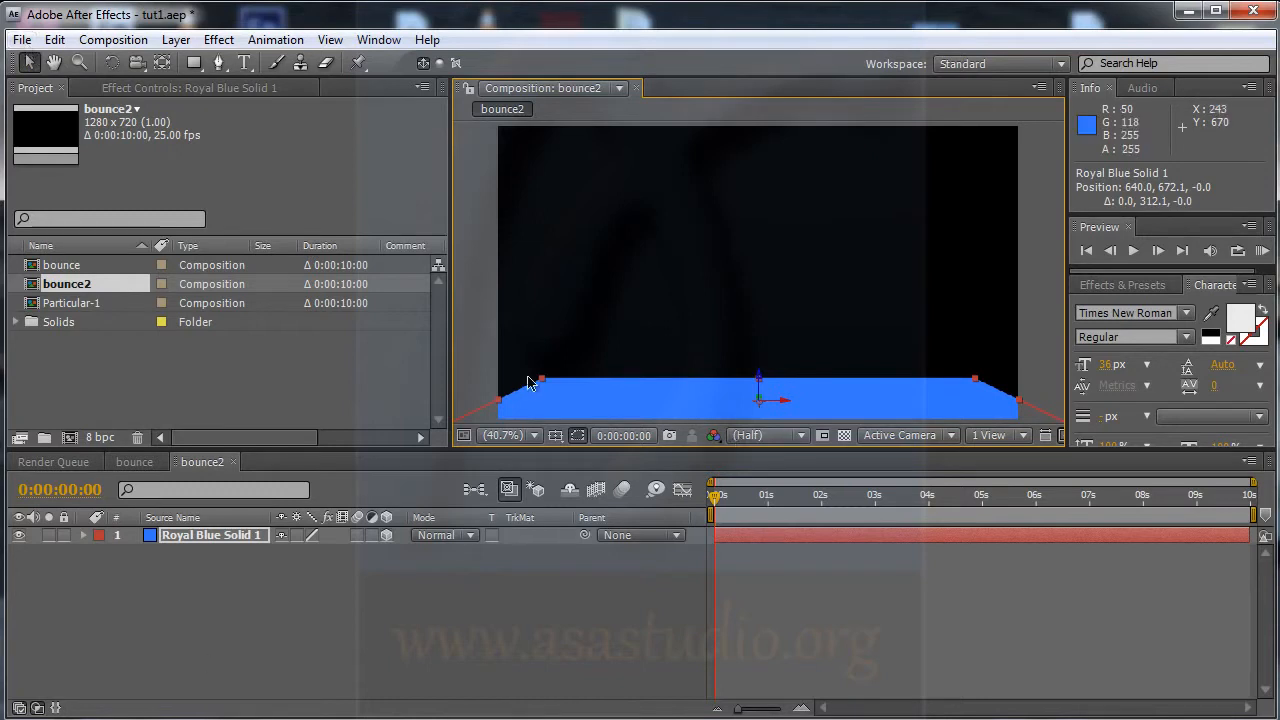
- Scale the blue solid to 48% and move it to about 333, 490, 0
{"action": "left_click", "coordinate": [172, 540]}
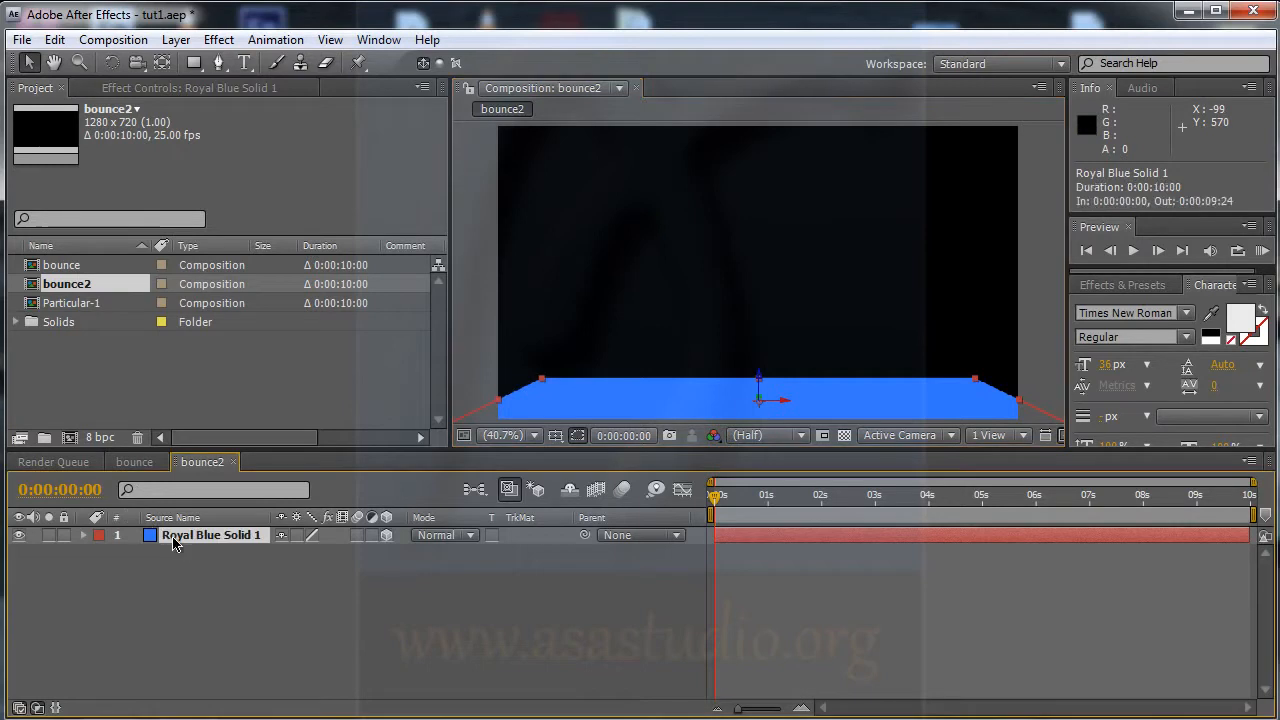
{"action": "left_click", "coordinate": [85, 536]}
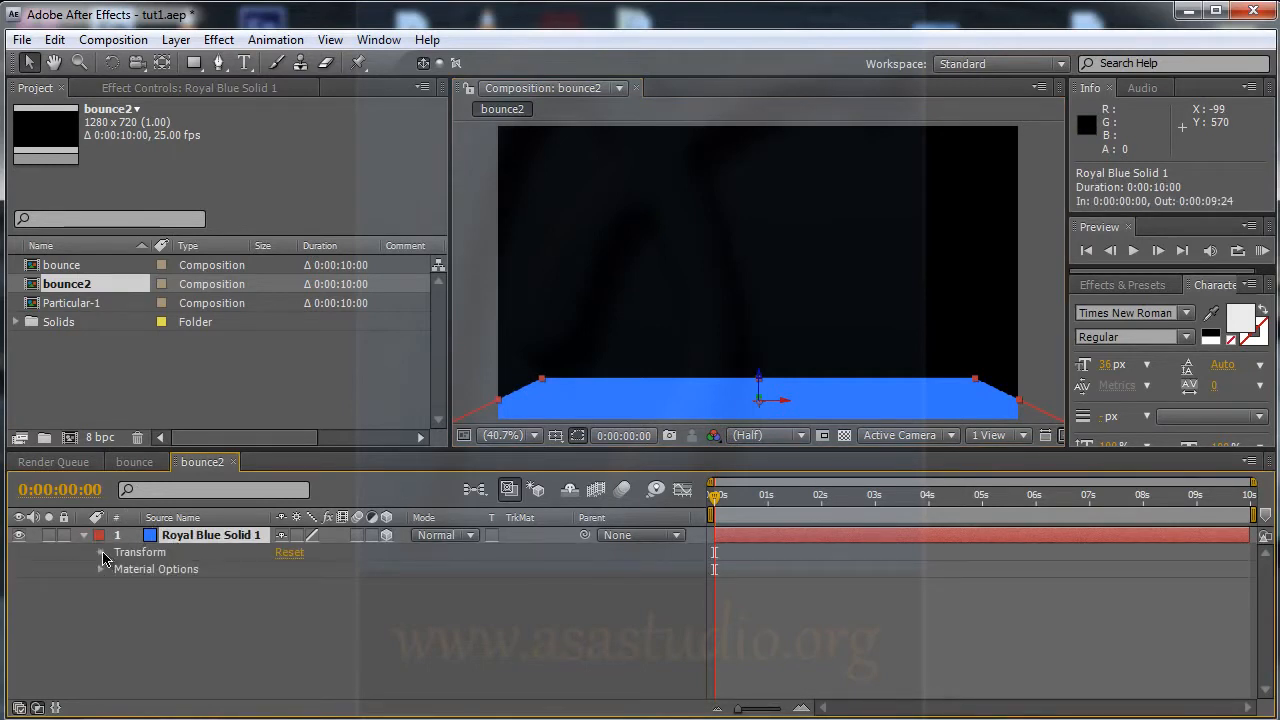
{"action": "left_click", "coordinate": [102, 554]}
{"action": "left_click_drag", "start_coordinate": [312, 605], "coordinate": [267, 610]}
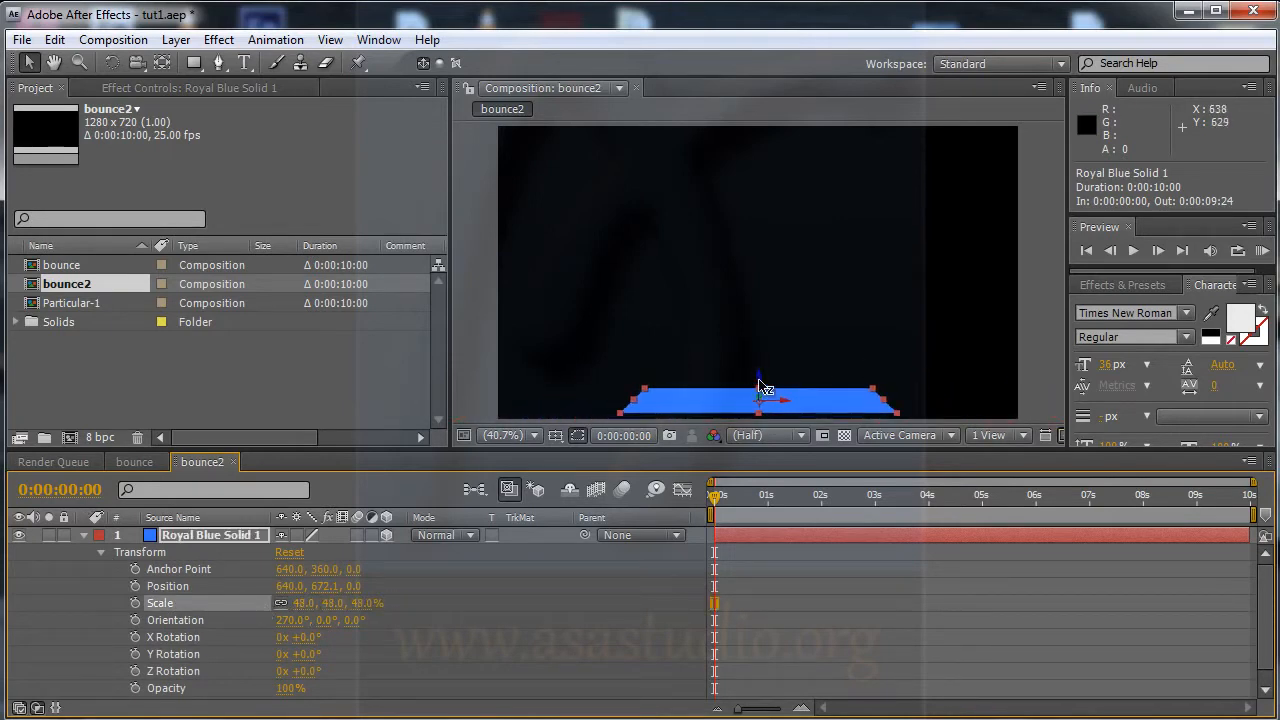
{"action": "left_click_drag", "start_coordinate": [760, 383], "coordinate": [666, 339]}
- Duplicate the flat blue solid and lower the copy vertically to a Y position of about 625
{"action": "left_click", "coordinate": [181, 541]}
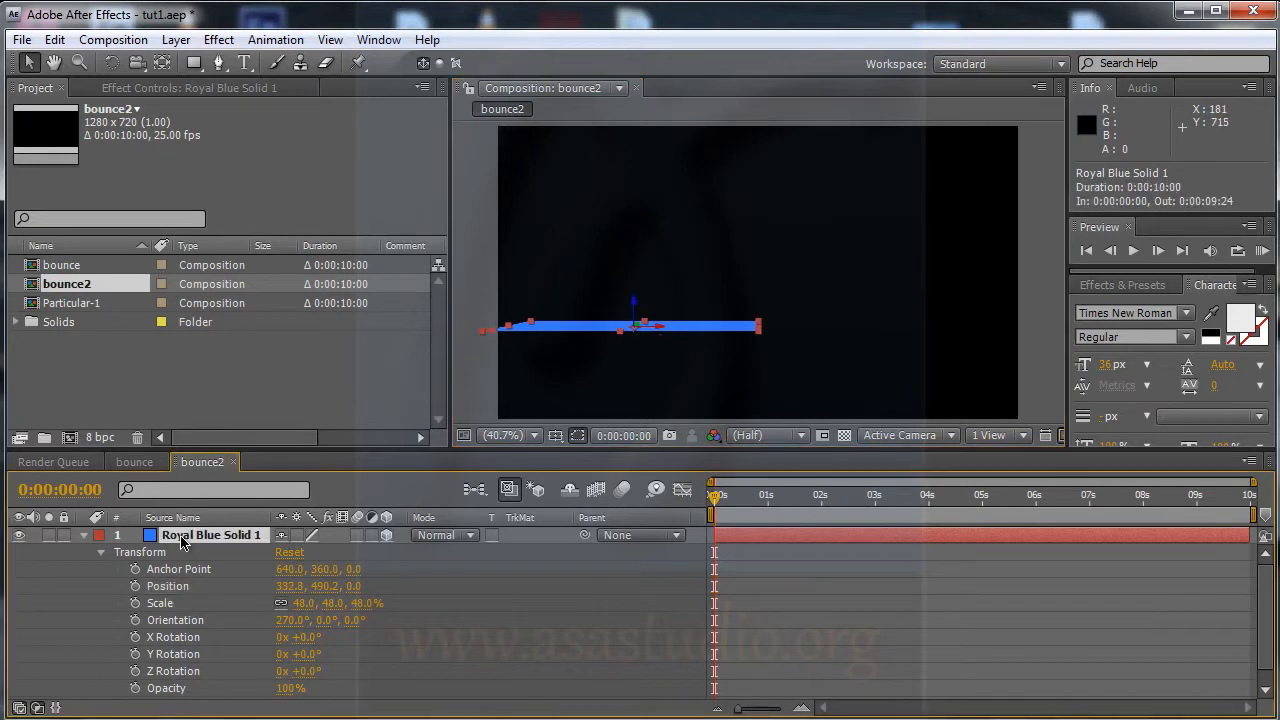
{"action": "key", "text": "ctrl+d"}
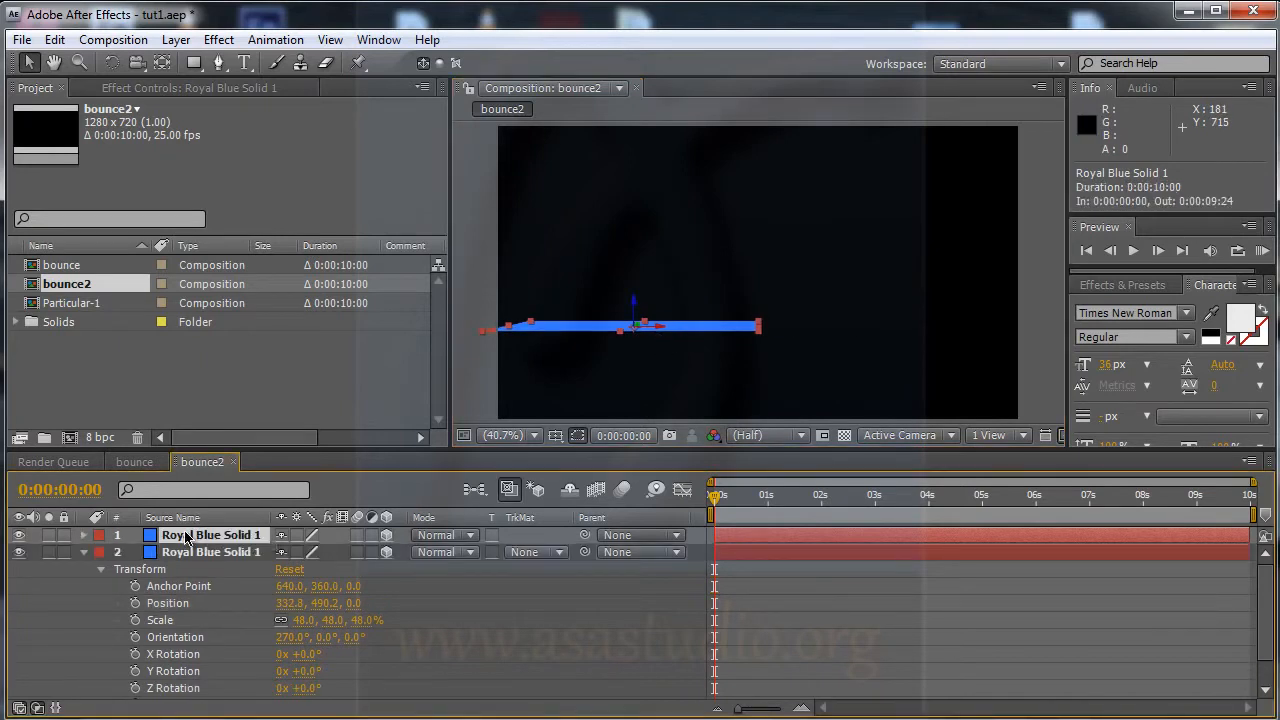
{"action": "left_click", "coordinate": [84, 552]}
{"action": "left_click", "coordinate": [84, 535]}
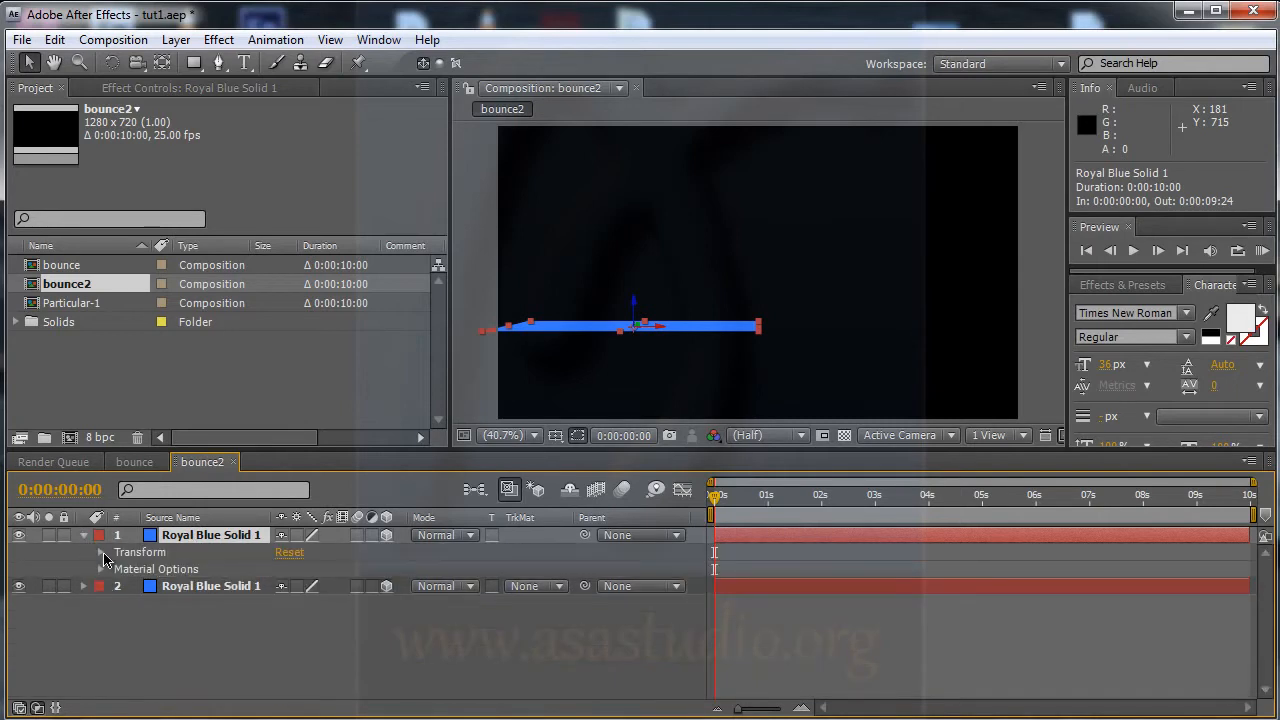
{"action": "left_click", "coordinate": [101, 552]}
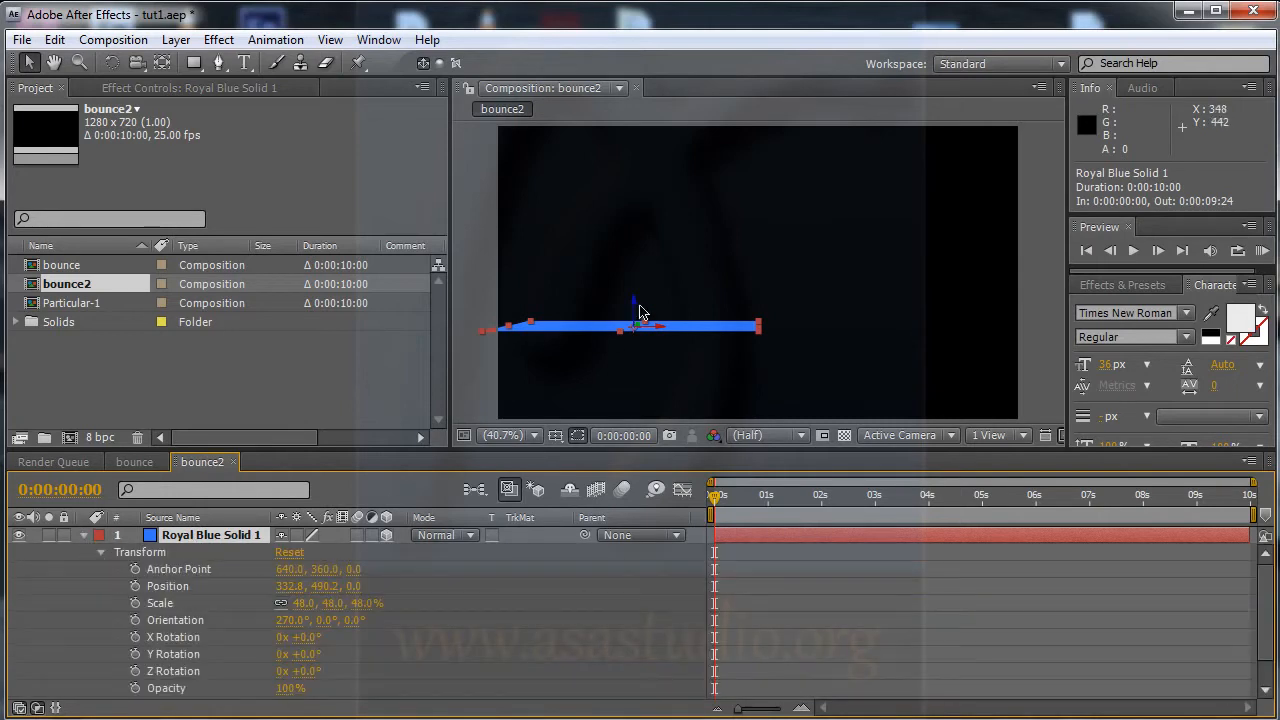
{"action": "left_click_drag", "start_coordinate": [638, 314], "coordinate": [636, 369]}
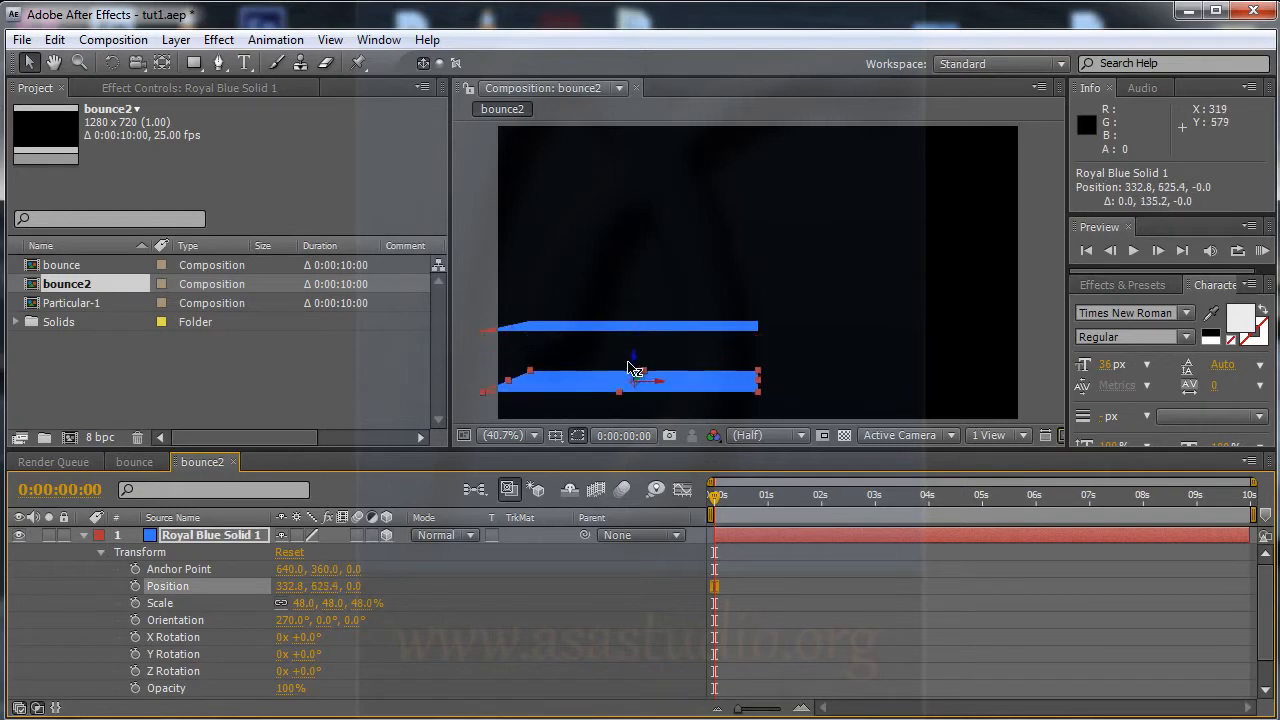
- Scale the duplicated blue solid to 92% and move it to about 746, 662, 0
{"action": "left_click_drag", "start_coordinate": [300, 603], "coordinate": [345, 602]}
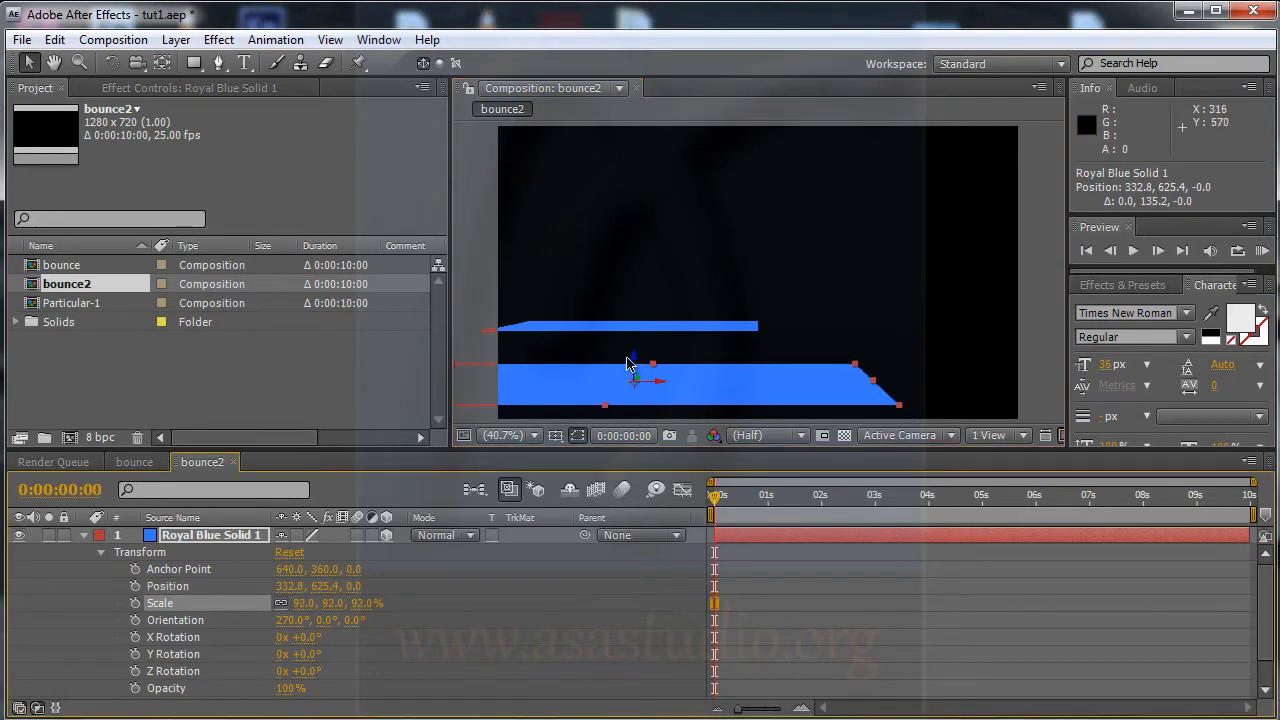
{"action": "left_click_drag", "start_coordinate": [637, 367], "coordinate": [836, 410]}
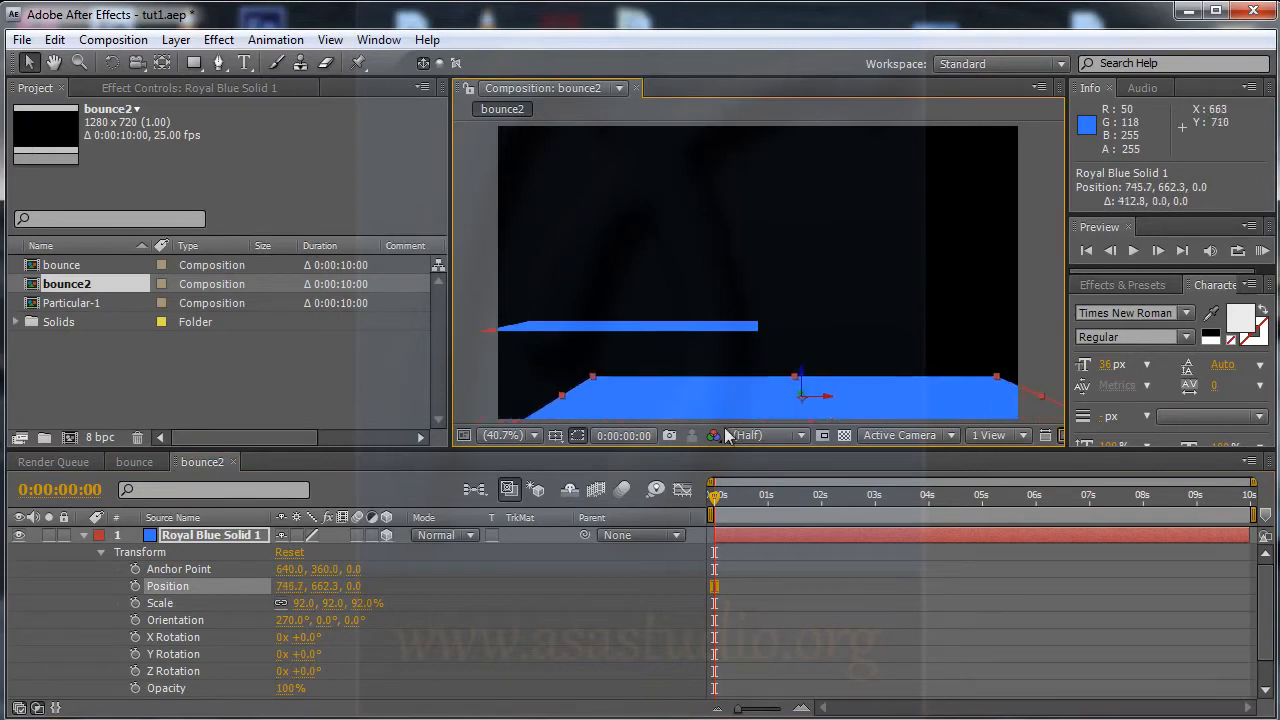
{"action": "left_click", "coordinate": [86, 540]}
{"action": "key", "text": "ctrl+d"}
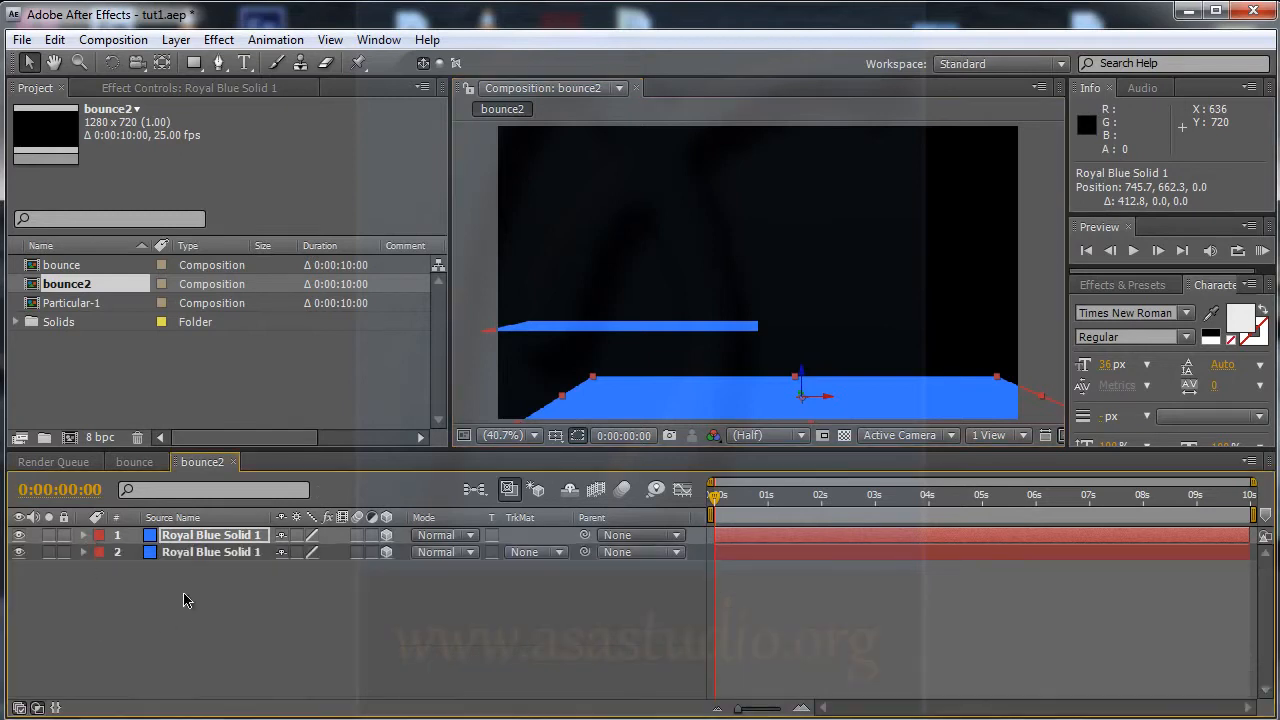
- Add a new 1280 x 720 blue solid named particel to the bounce2 composition
{"action": "left_click", "coordinate": [178, 39]}
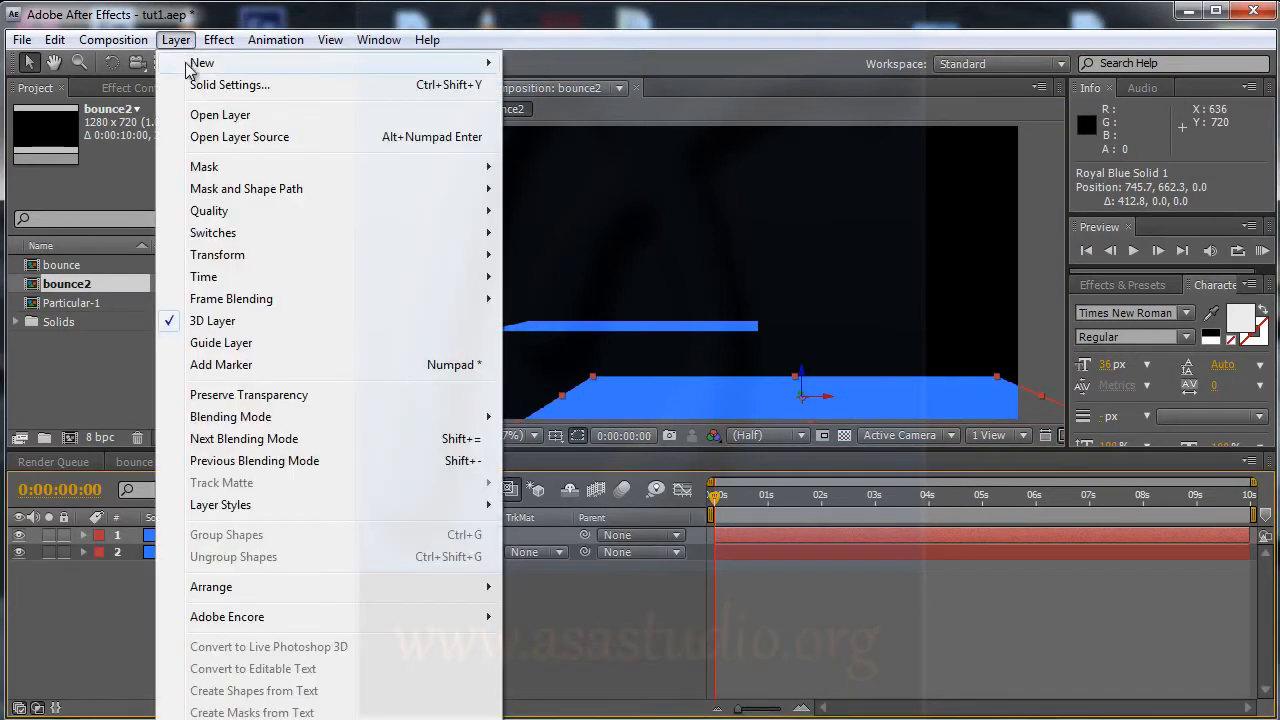
{"action": "mouse_move", "coordinate": [497, 67]}
{"action": "left_click", "coordinate": [549, 84]}
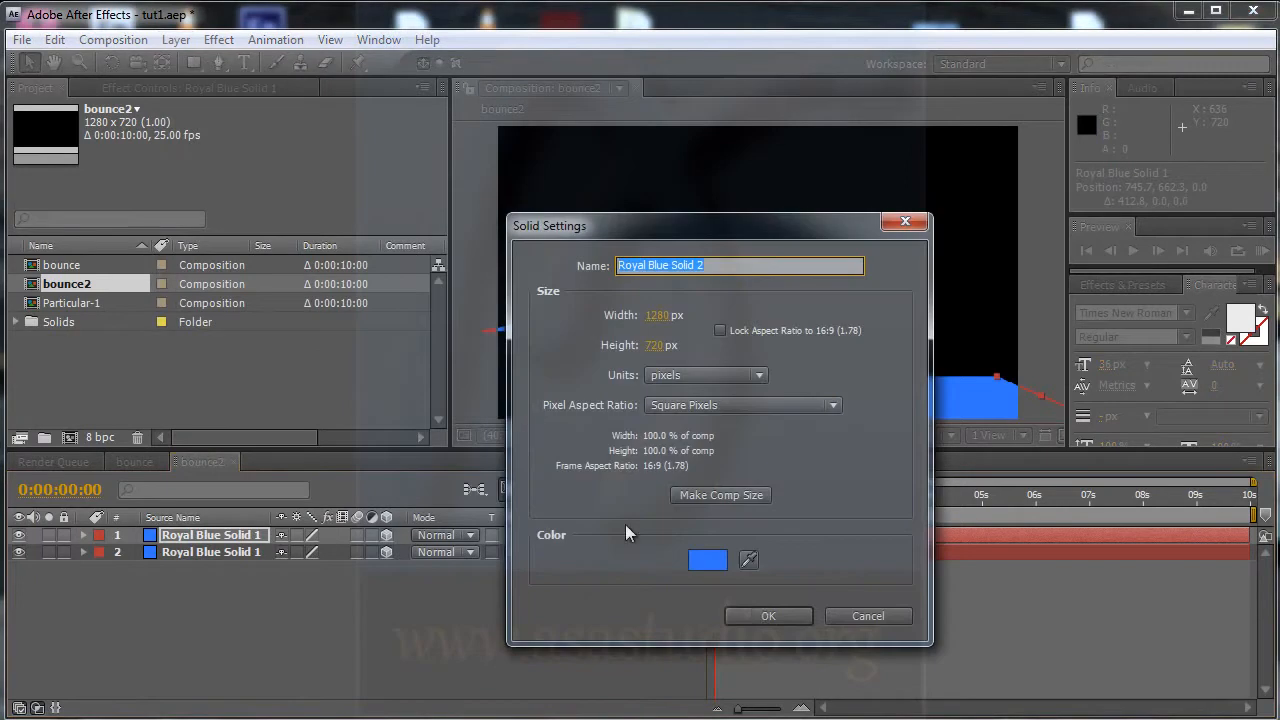
{"action": "type", "text": "parti"}
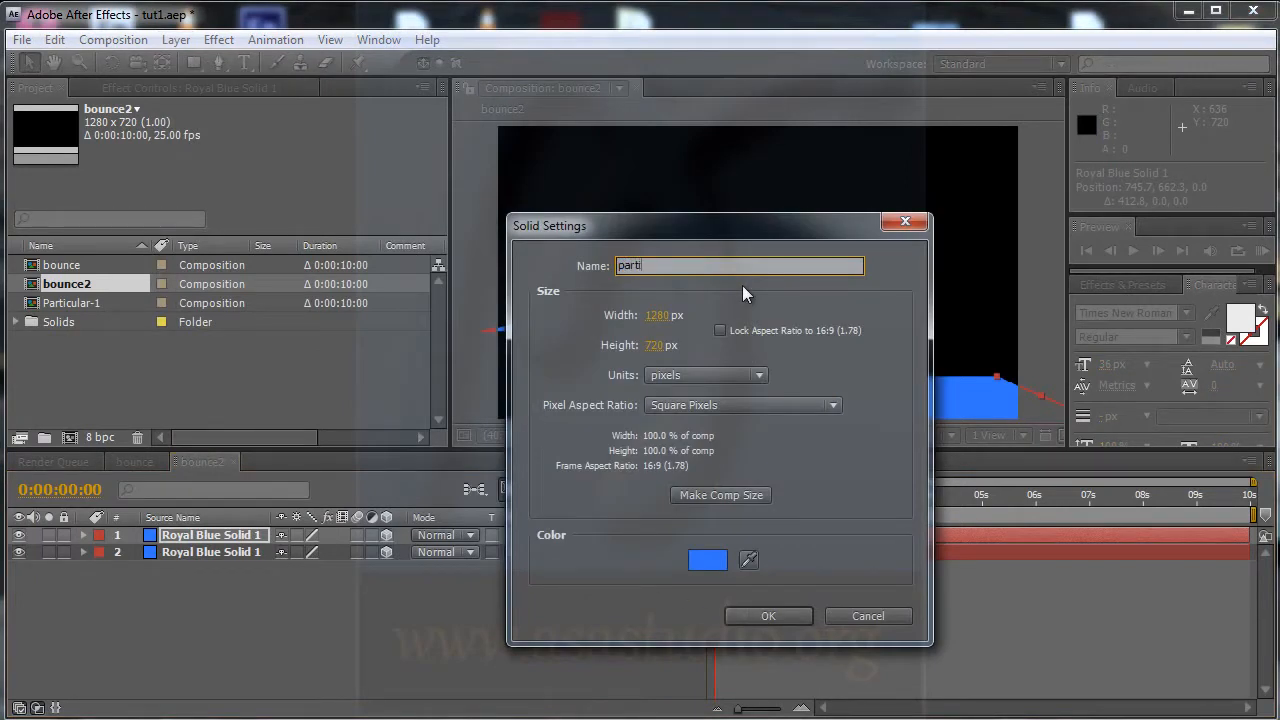
{"action": "type", "text": "cel"}
{"action": "left_click", "coordinate": [768, 616]}
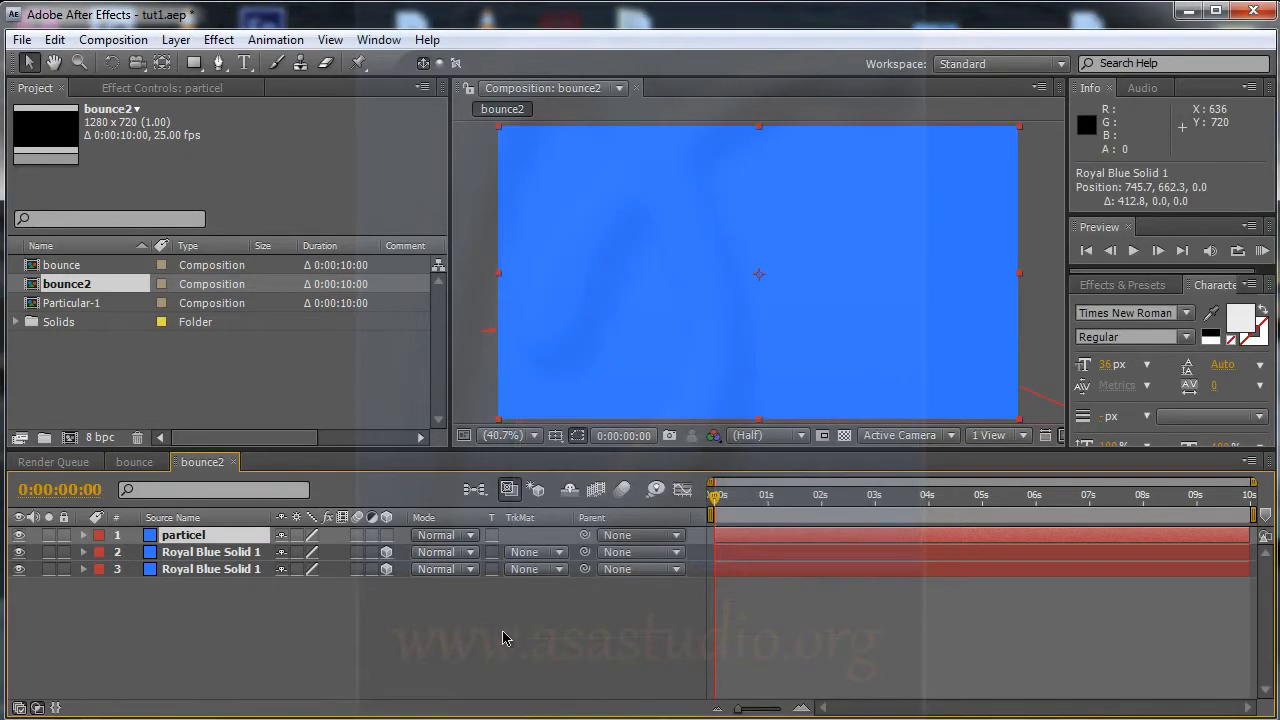
- Apply the Particular effect to the particel layer and preview the particle emission
{"action": "left_click", "coordinate": [216, 42]}
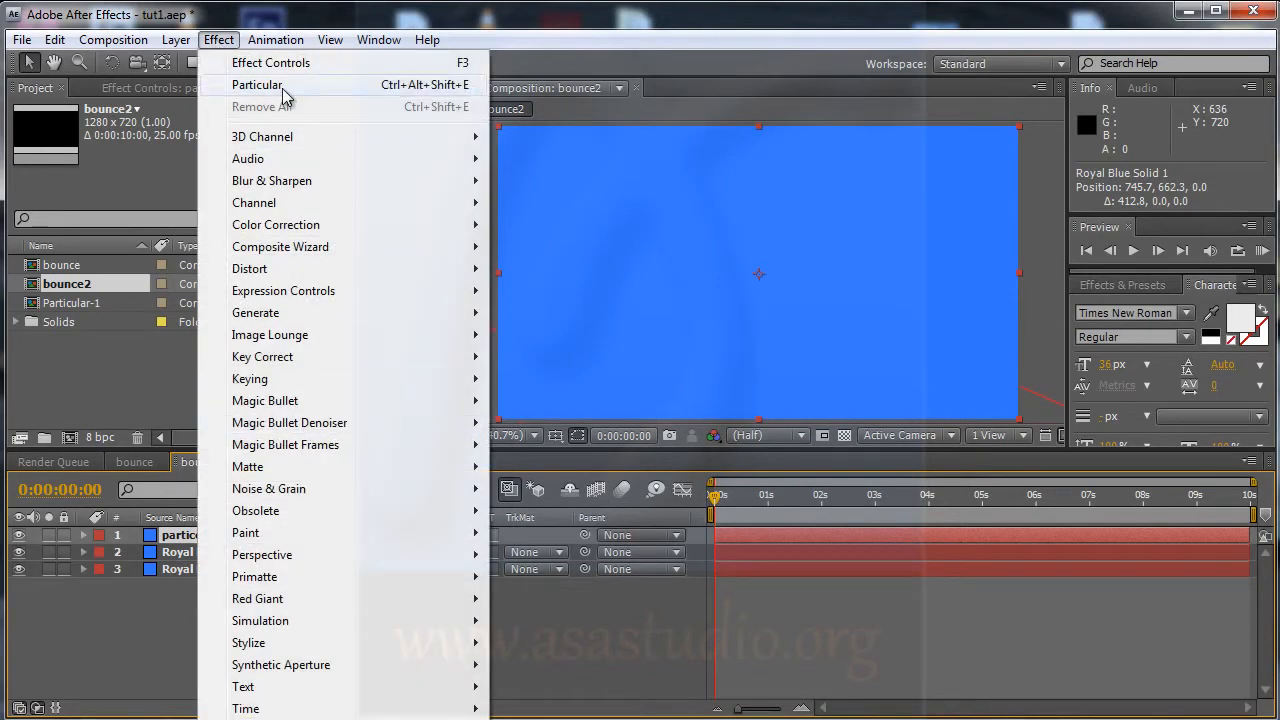
{"action": "left_click", "coordinate": [257, 85]}
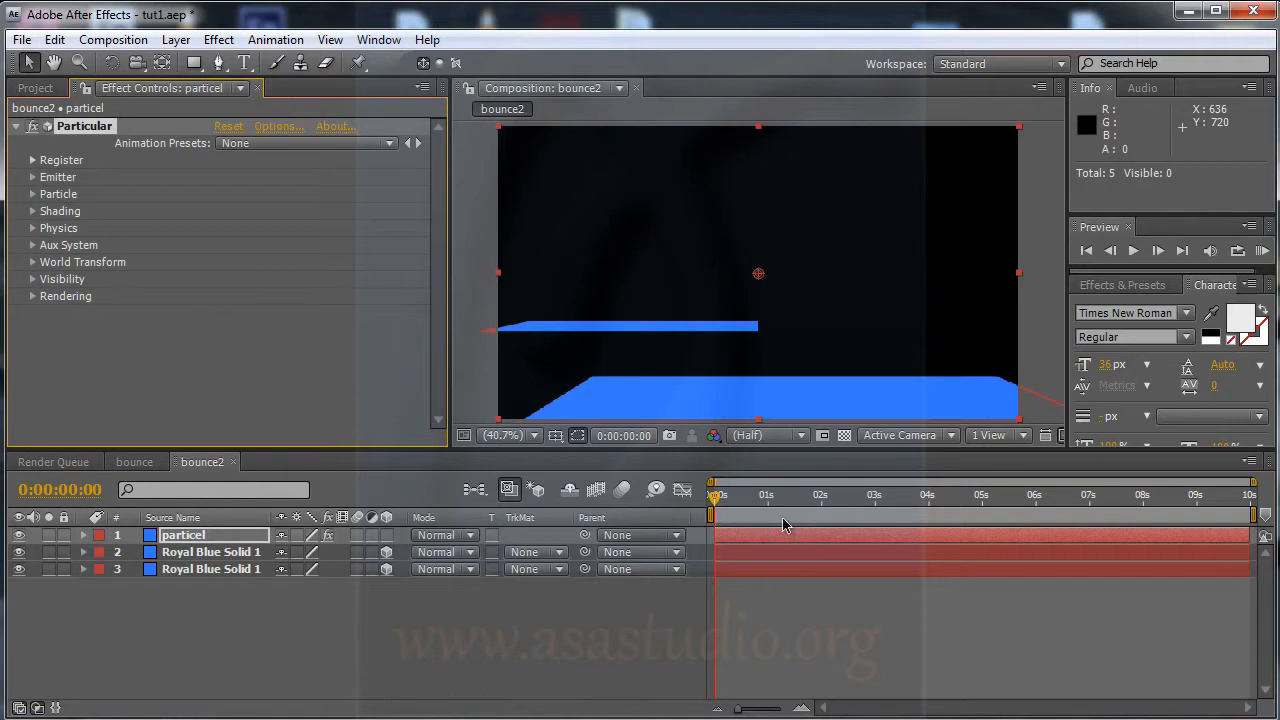
{"action": "left_click", "coordinate": [518, 616]}
{"action": "key", "text": "space"}
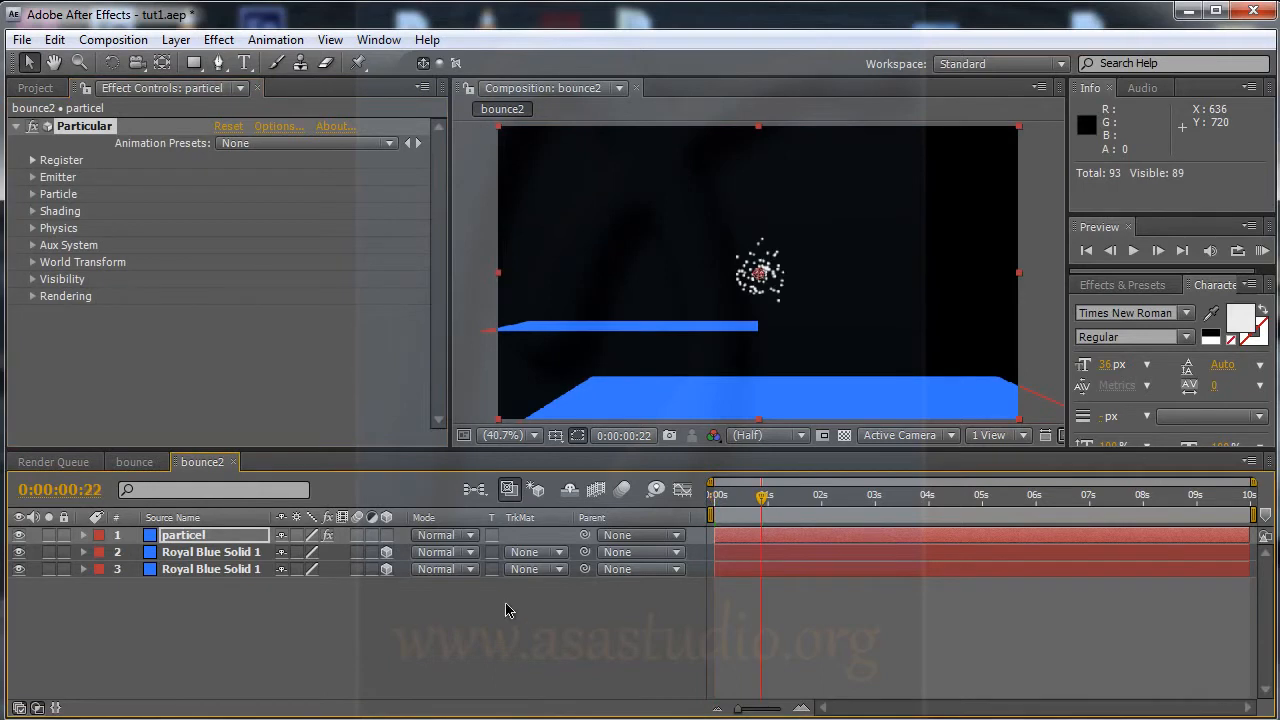
- Try the Sphere emitter type in Particular's Emitter settings and return it to Point
{"action": "left_click", "coordinate": [33, 177]}
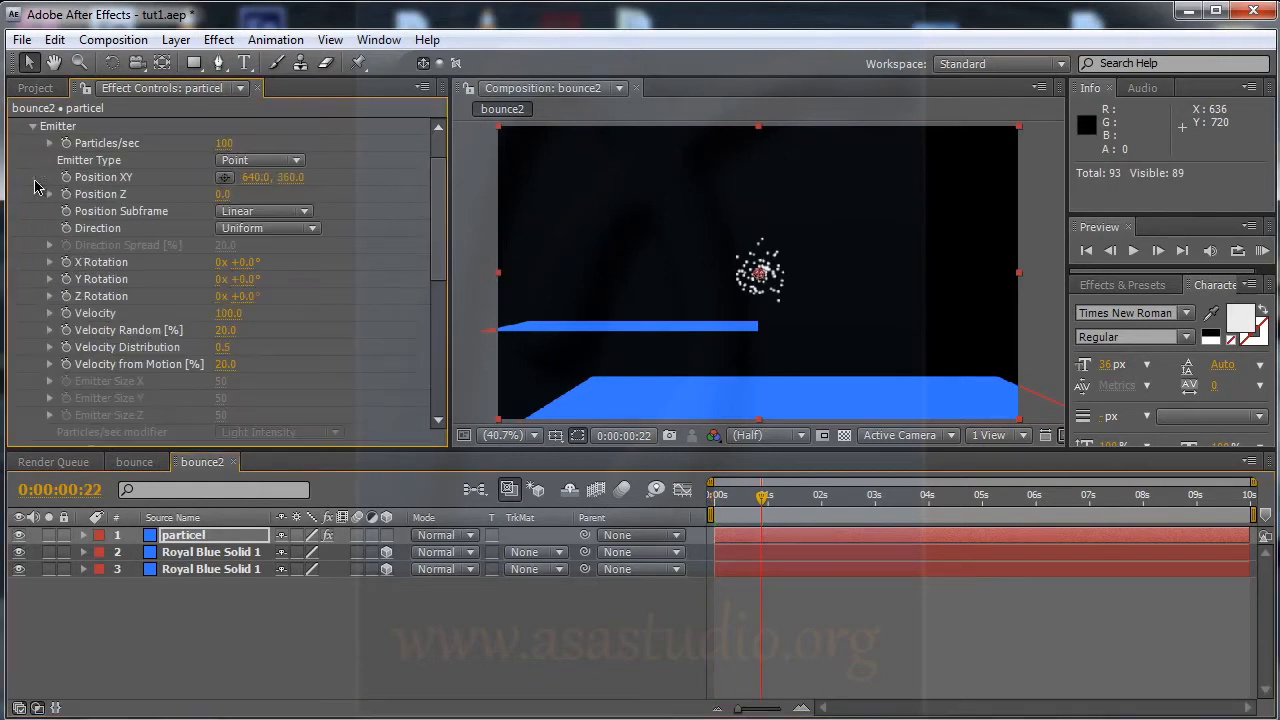
{"action": "left_click", "coordinate": [270, 162]}
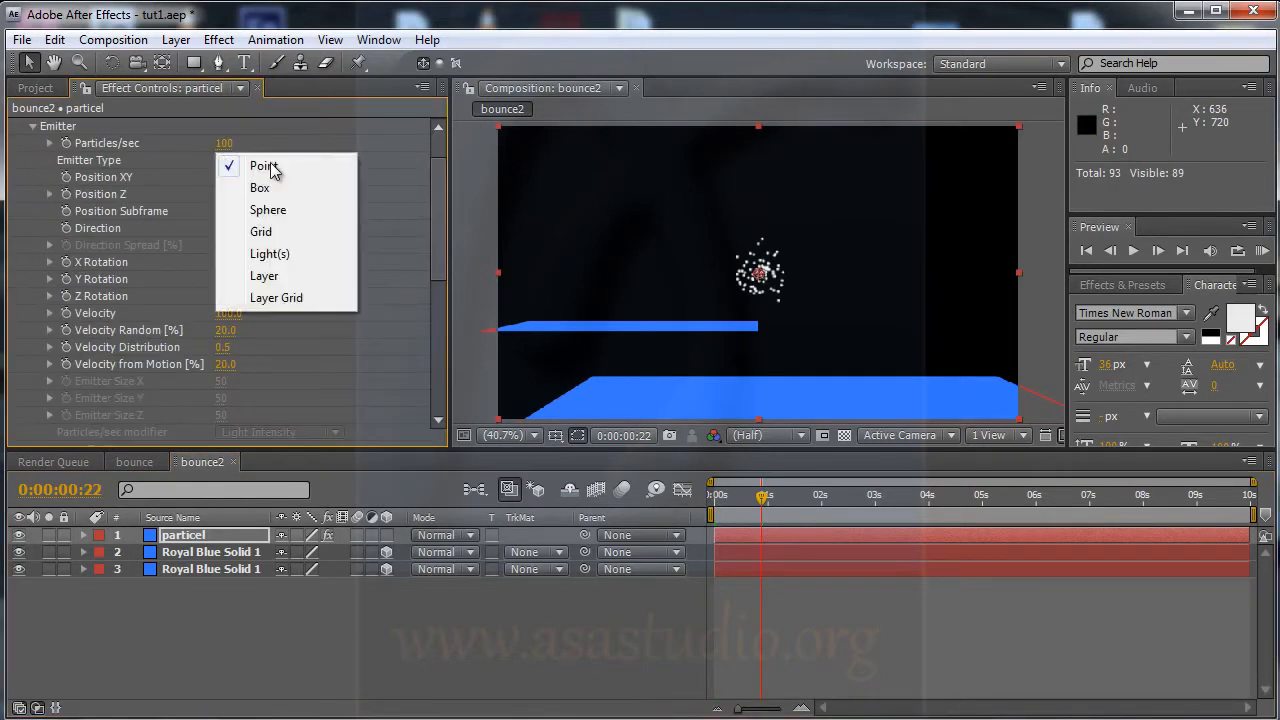
{"action": "left_click", "coordinate": [274, 214]}
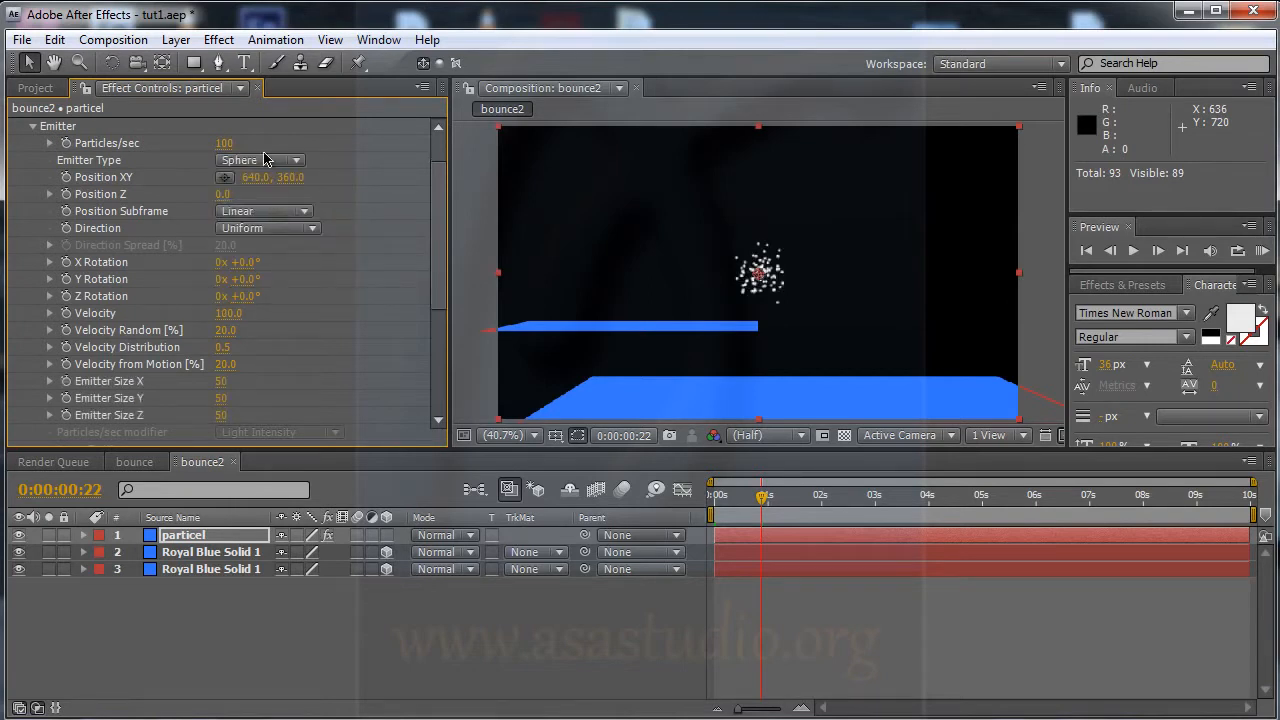
{"action": "left_click", "coordinate": [268, 162]}
{"action": "left_click", "coordinate": [277, 121]}
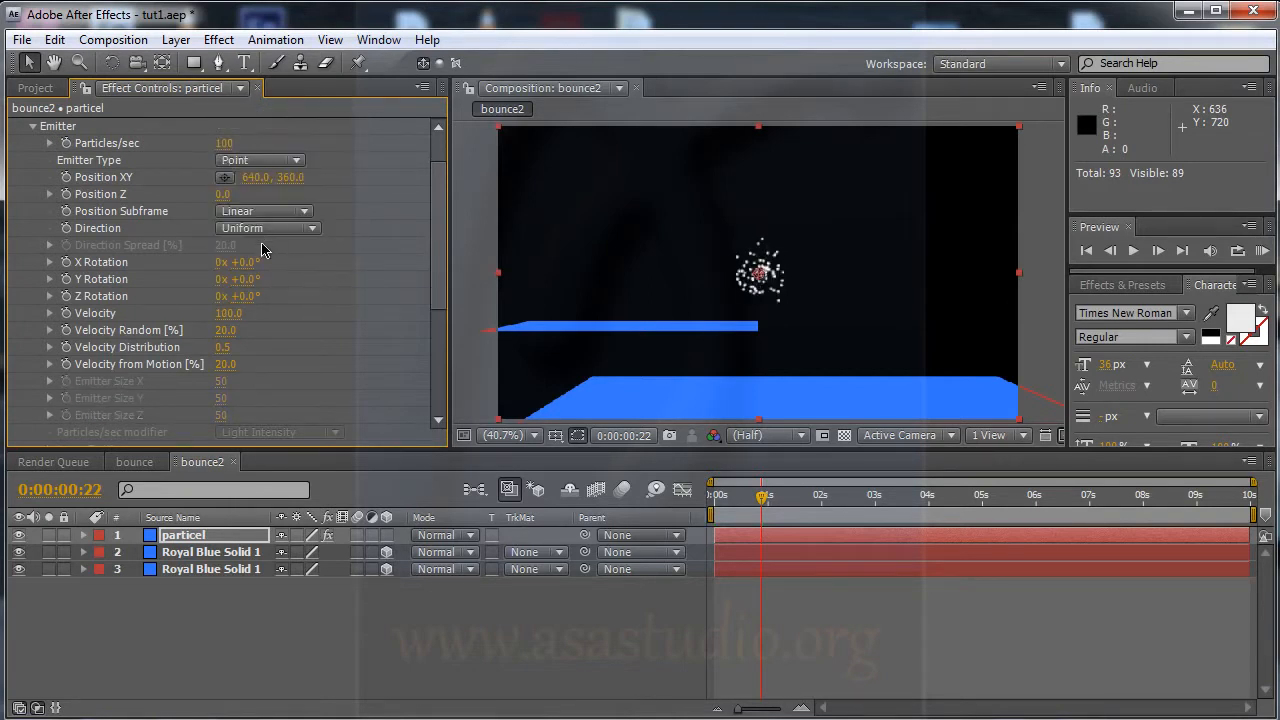
- Set the emitter's Direction to Directional and its Velocity to 30, judging the emission at about 0:00:03:13
{"action": "left_click", "coordinate": [260, 230]}
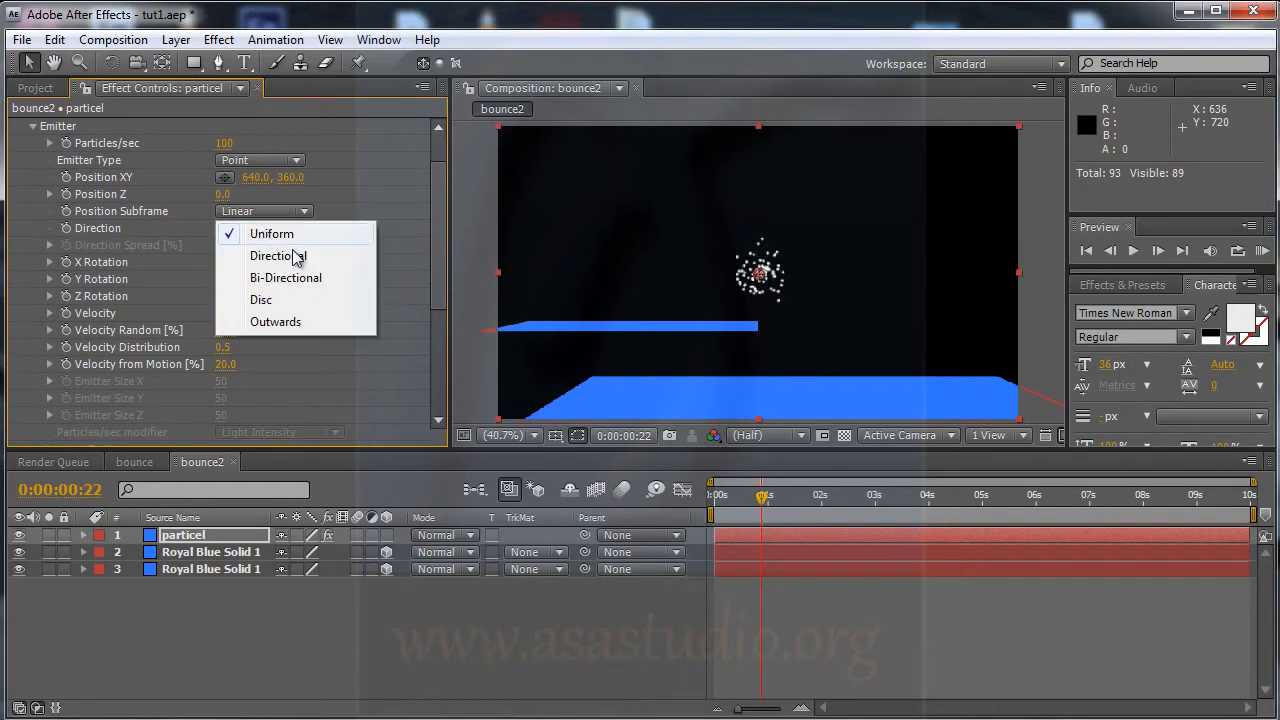
{"action": "left_click", "coordinate": [290, 257]}
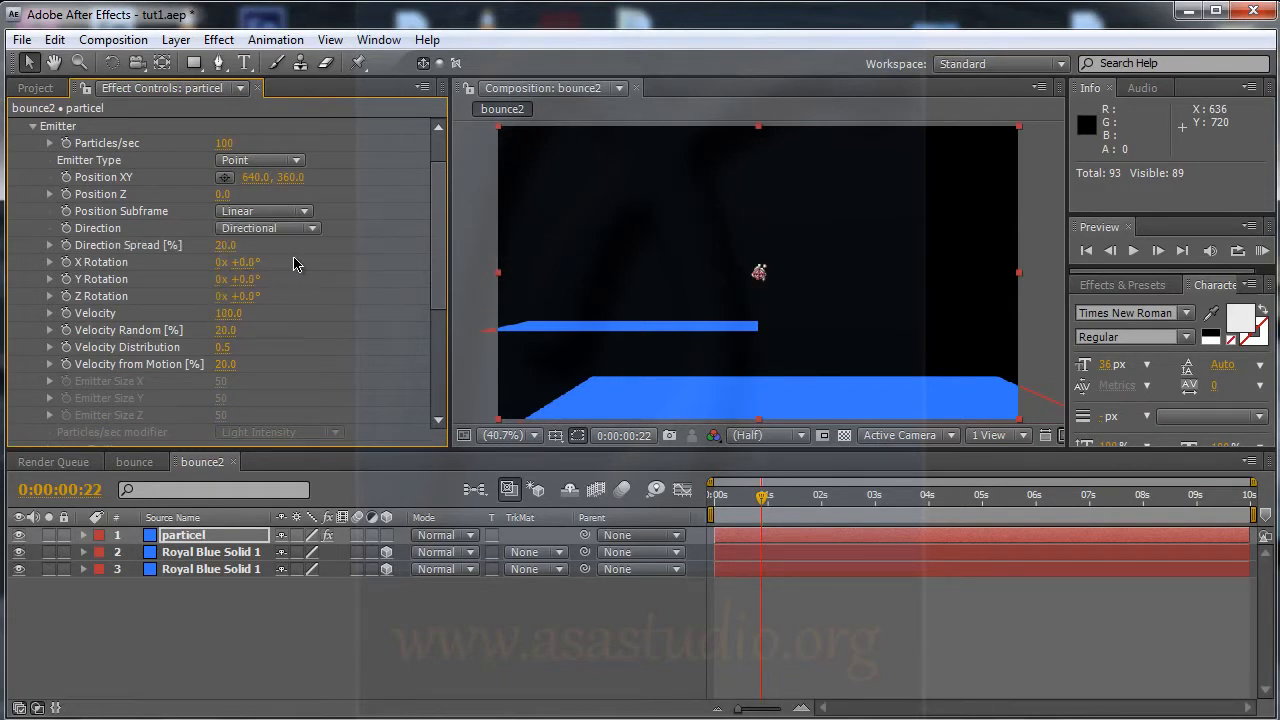
{"action": "left_click_drag", "start_coordinate": [762, 503], "coordinate": [903, 518]}
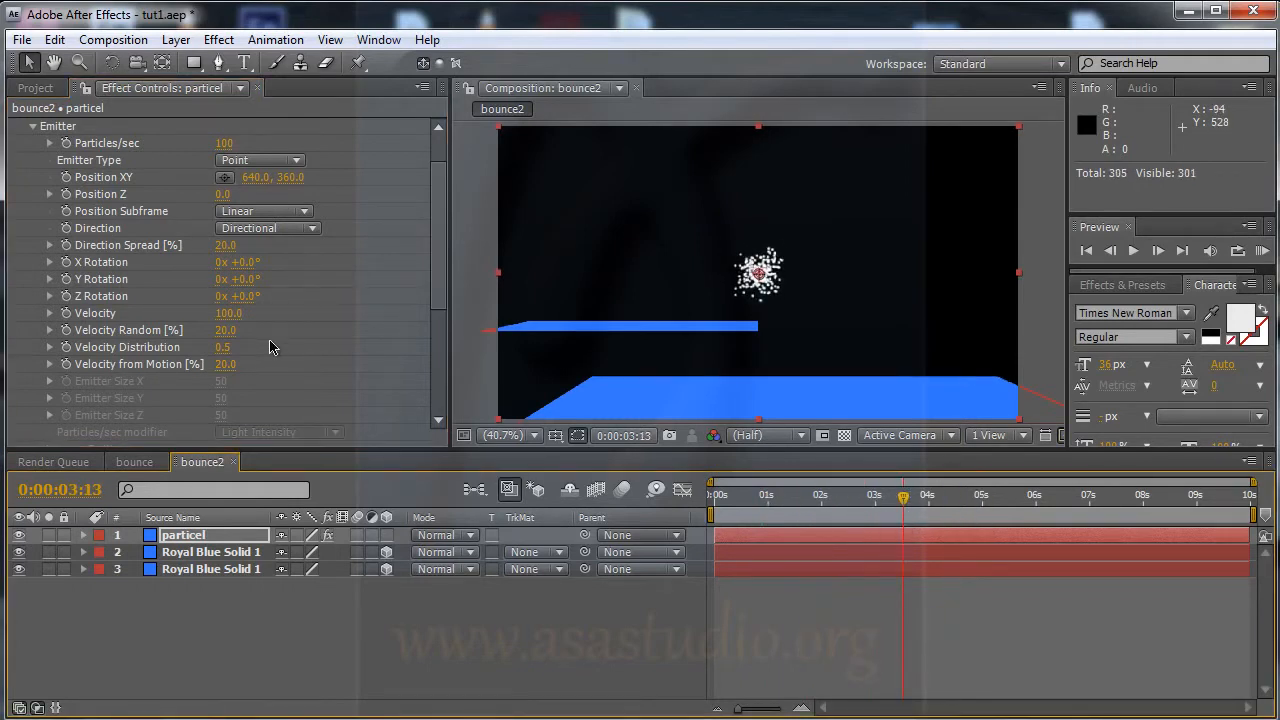
{"action": "mouse_move", "coordinate": [226, 313]}
{"action": "left_mouse_down"}
{"action": "mouse_move", "coordinate": [194, 317]}
{"action": "mouse_move", "coordinate": [228, 318]}
{"action": "left_mouse_up"}
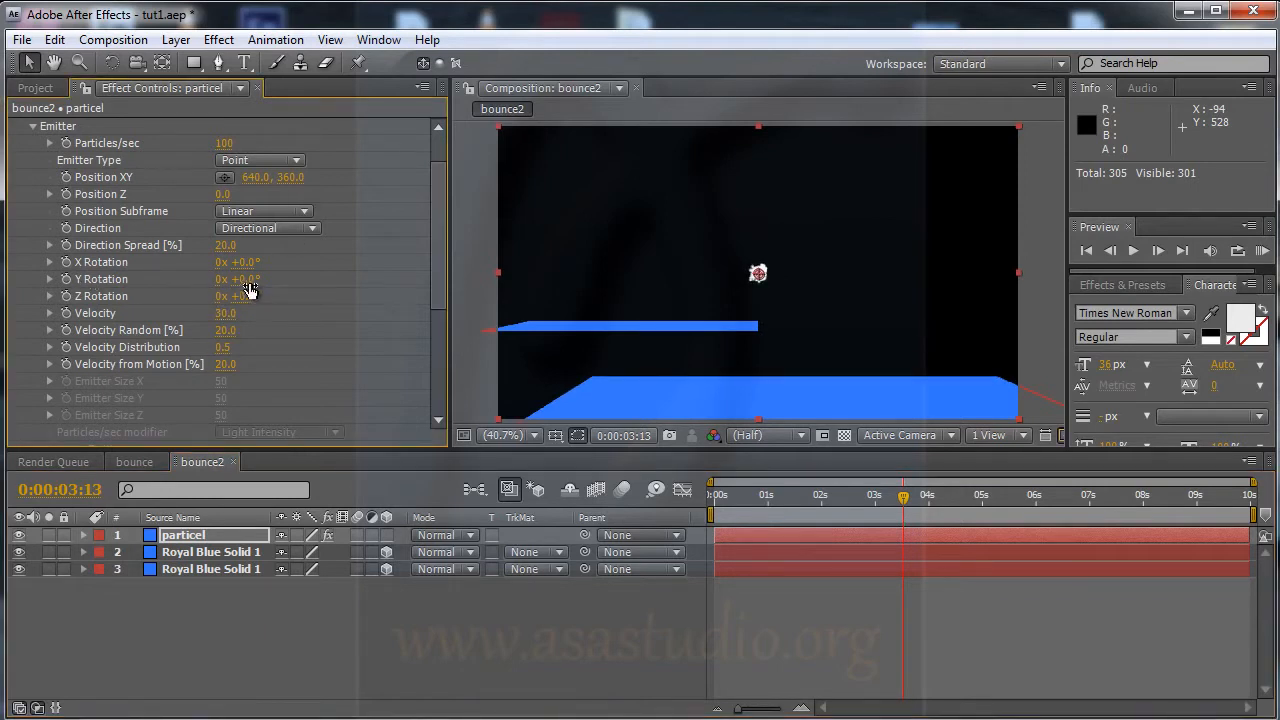
- Try rotating the emitter about Y, undo it, and set its X Rotation to -90° instead
{"action": "mouse_move", "coordinate": [245, 281]}
{"action": "left_mouse_down"}
{"action": "mouse_move", "coordinate": [372, 290]}
{"action": "mouse_move", "coordinate": [348, 291]}
{"action": "left_mouse_up"}
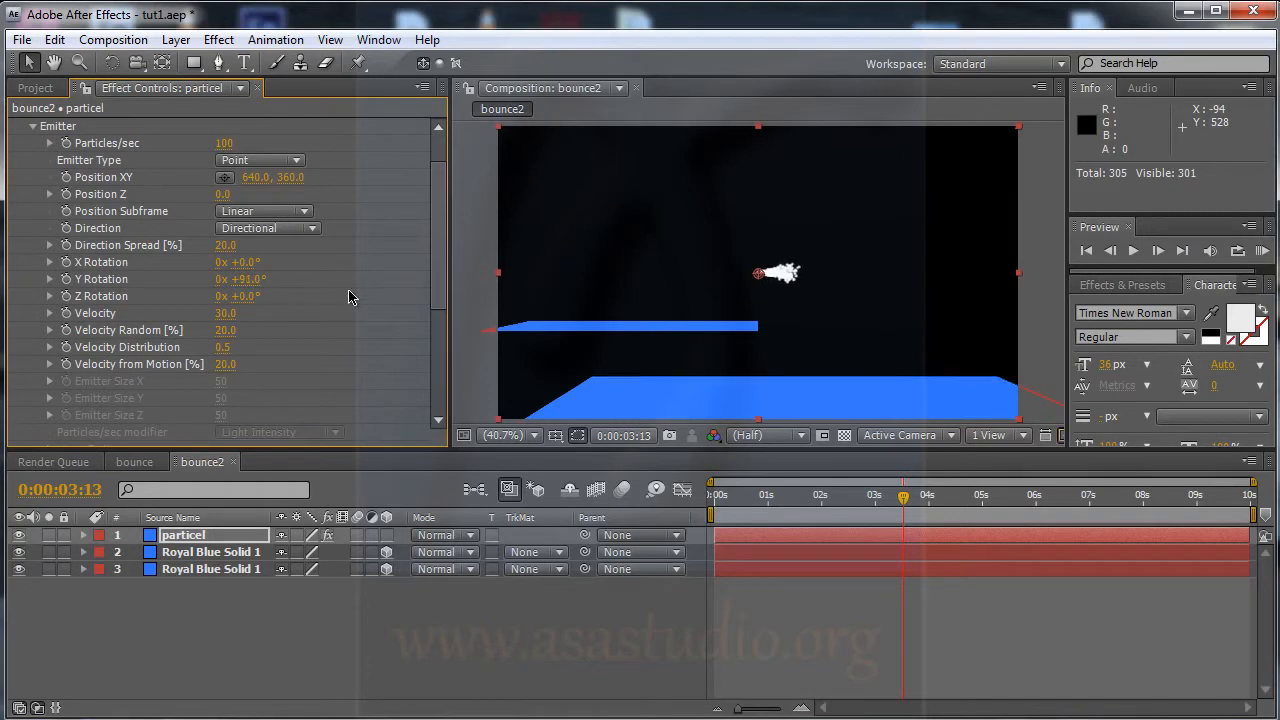
{"action": "key", "text": "ctrl+z"}
{"action": "mouse_move", "coordinate": [252, 263]}
{"action": "left_mouse_down"}
{"action": "mouse_move", "coordinate": [305, 266]}
{"action": "mouse_move", "coordinate": [140, 272]}
{"action": "mouse_move", "coordinate": [167, 273]}
{"action": "left_mouse_up"}
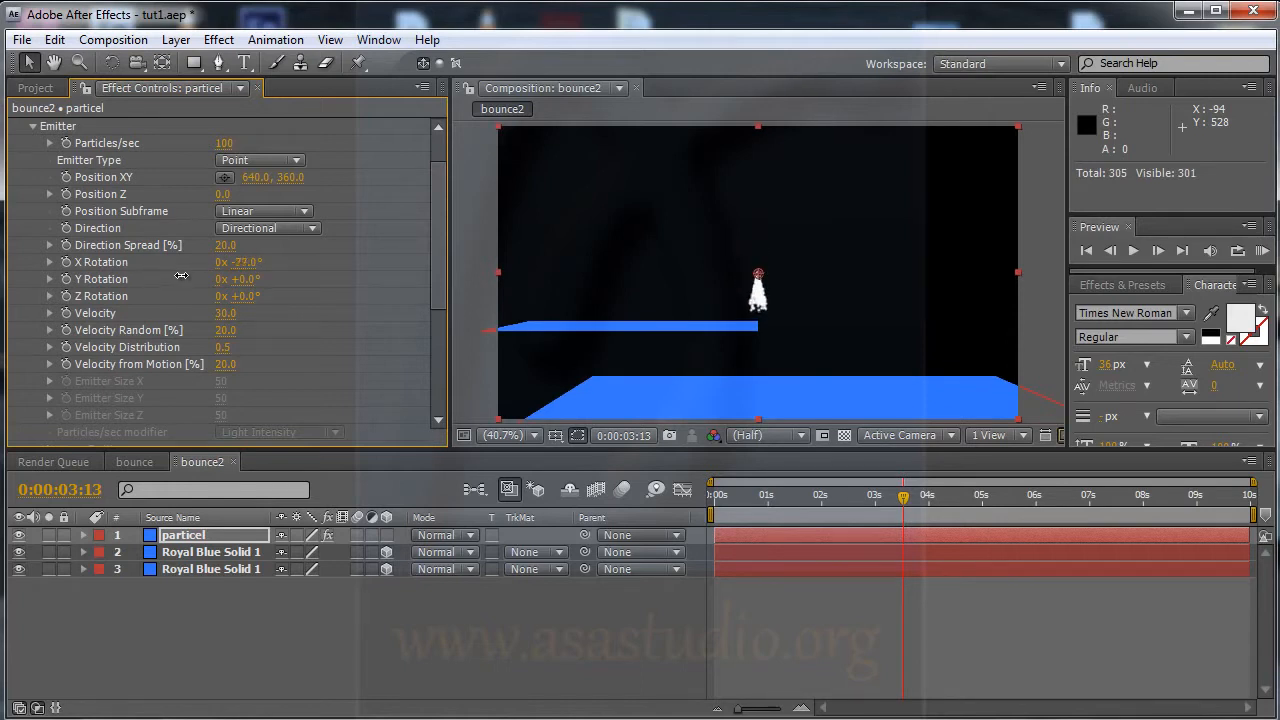
{"action": "left_click", "coordinate": [248, 262]}
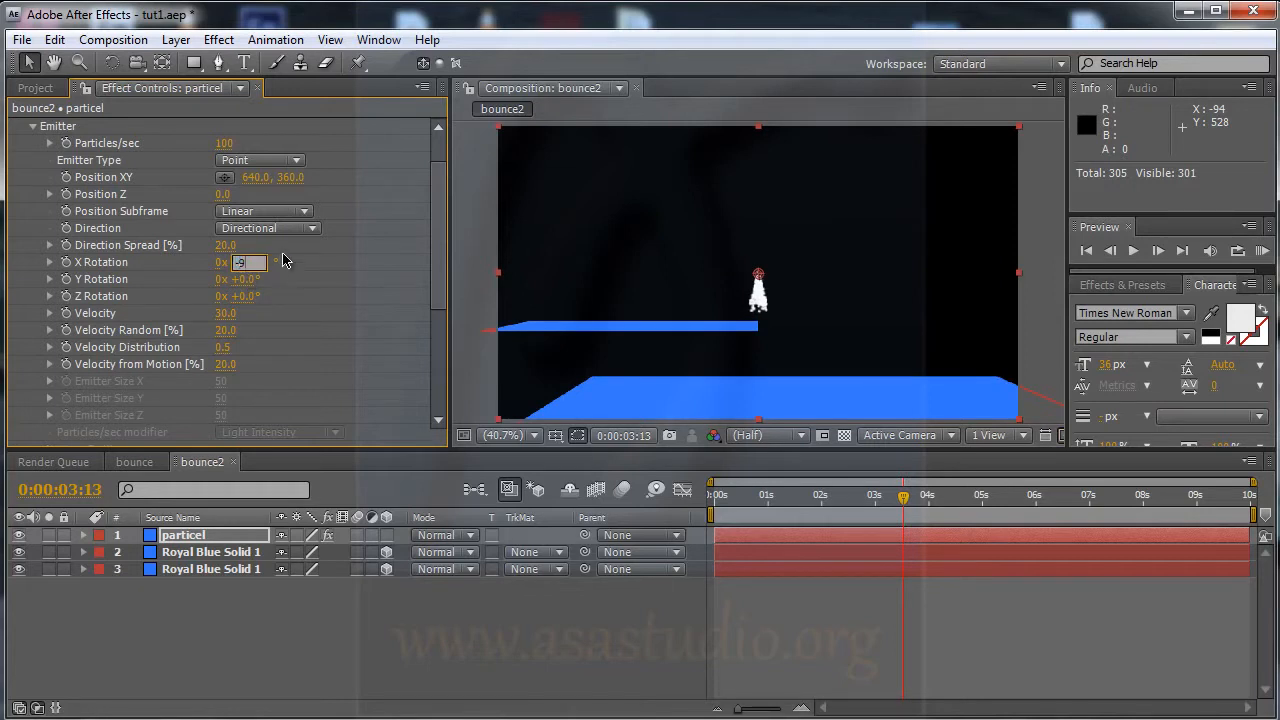
- Set the emitter's Y Rotation to 26° and its Position XY to 409, 360, checking the emission at 0:00:04:19
{"action": "left_click_drag", "start_coordinate": [246, 281], "coordinate": [278, 286]}
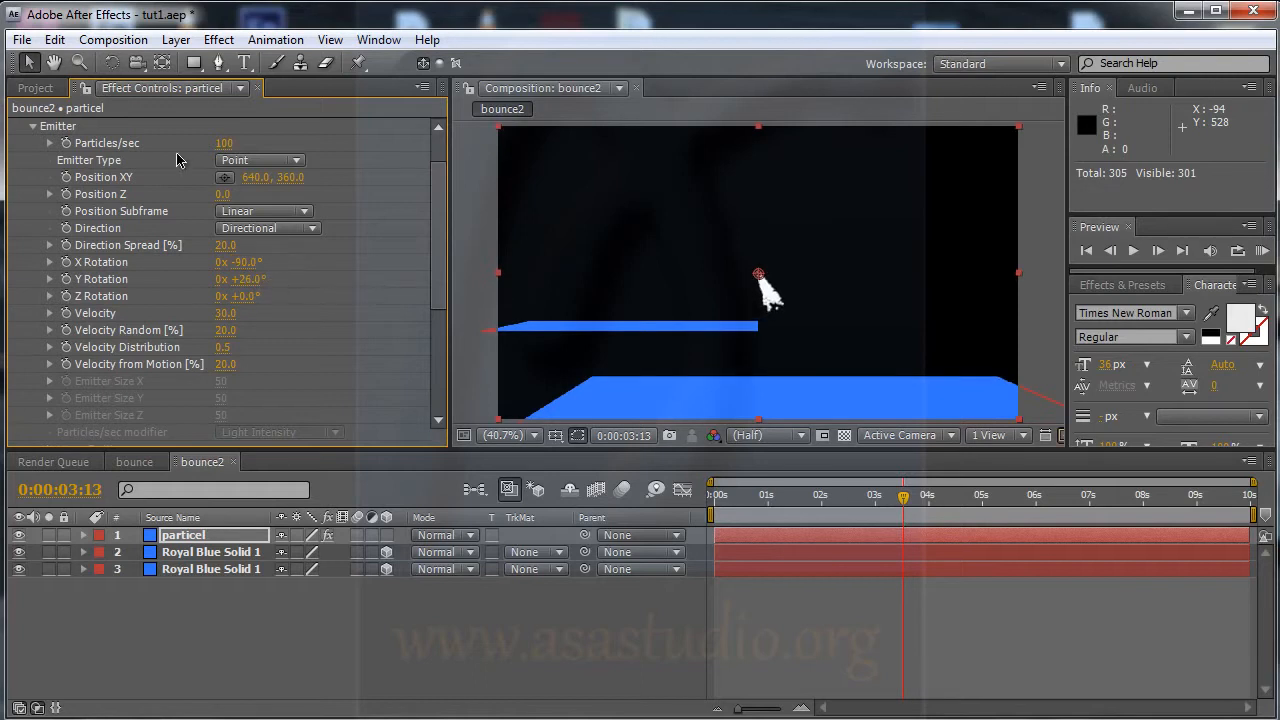
{"action": "left_click_drag", "start_coordinate": [252, 178], "coordinate": [20, 177]}
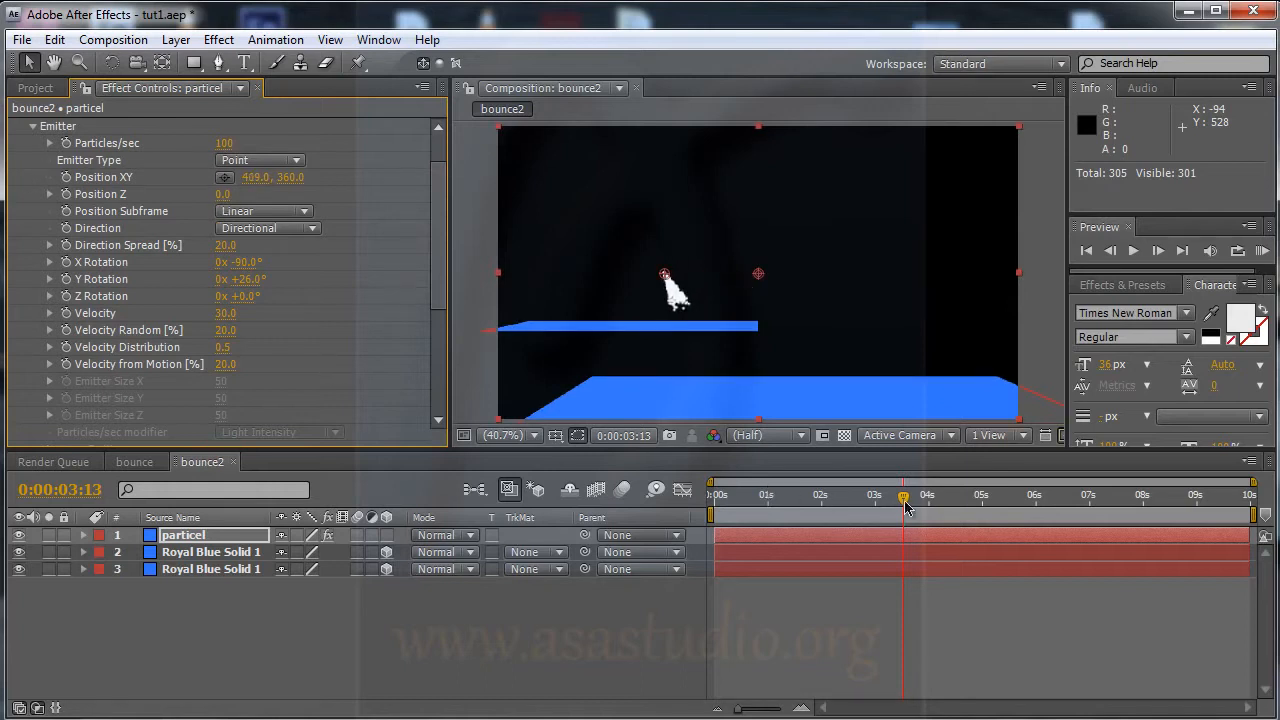
{"action": "left_click_drag", "start_coordinate": [905, 498], "coordinate": [970, 508]}
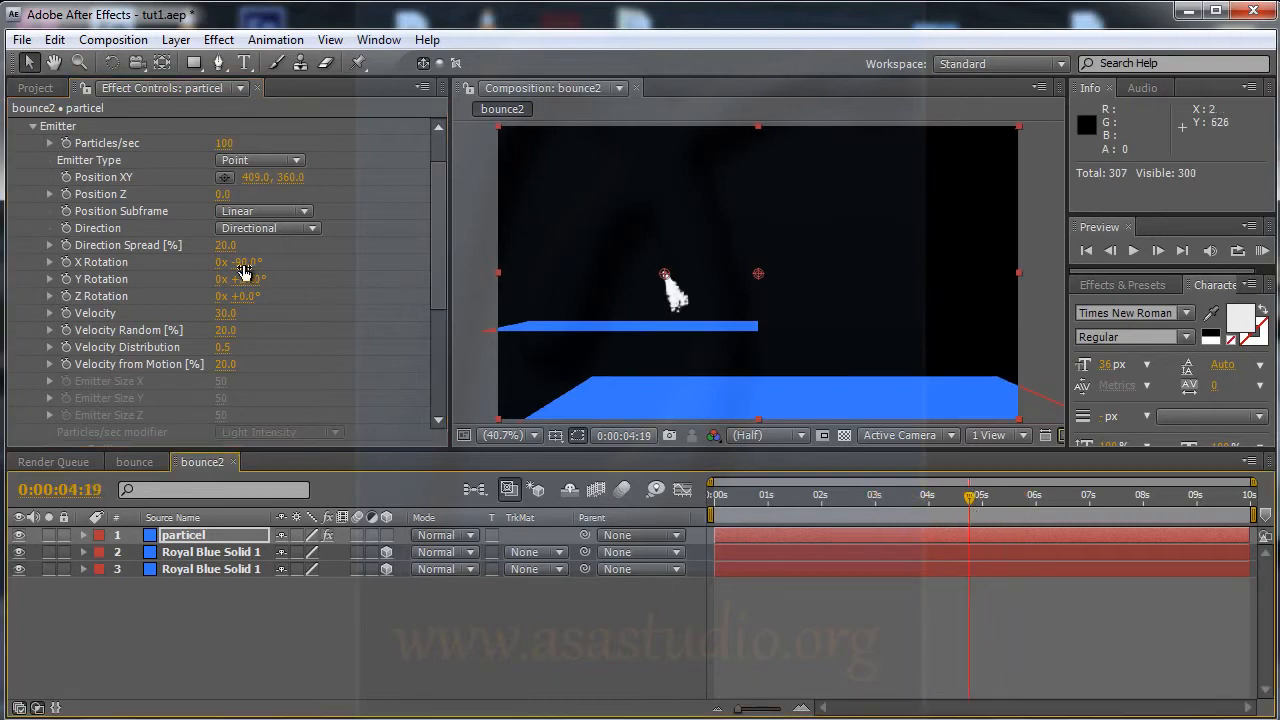
- Set the particle Life to 22 seconds and check the emission around 0:00:04:20
{"action": "left_click_drag", "start_coordinate": [436, 210], "coordinate": [442, 327]}
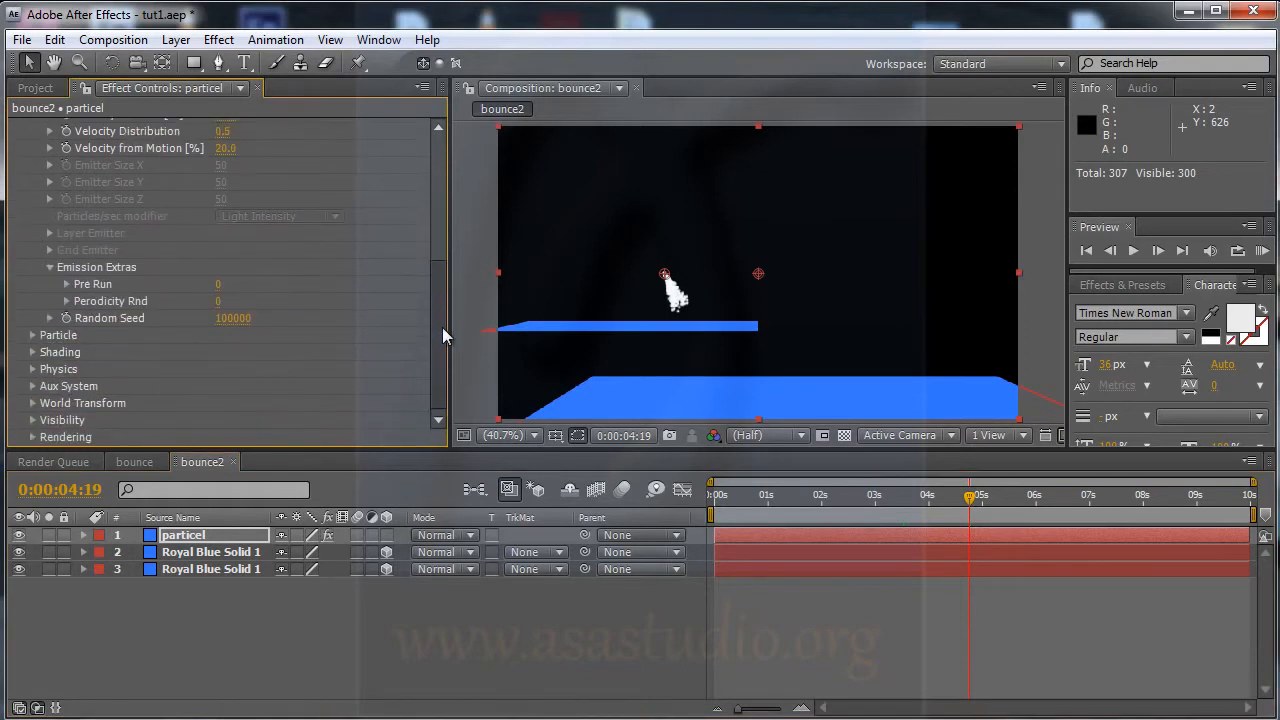
{"action": "left_click", "coordinate": [33, 338]}
{"action": "left_click", "coordinate": [232, 144]}
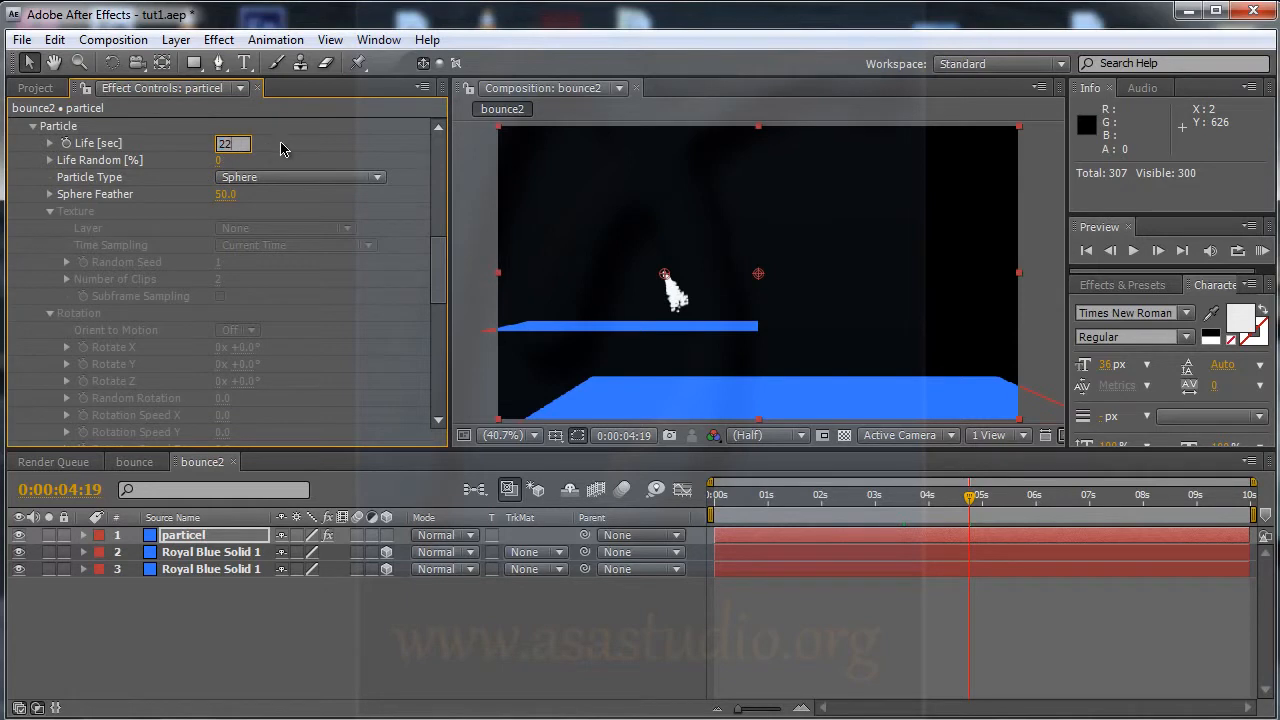
{"action": "type", "text": "22"}
{"action": "key", "text": "Return"}
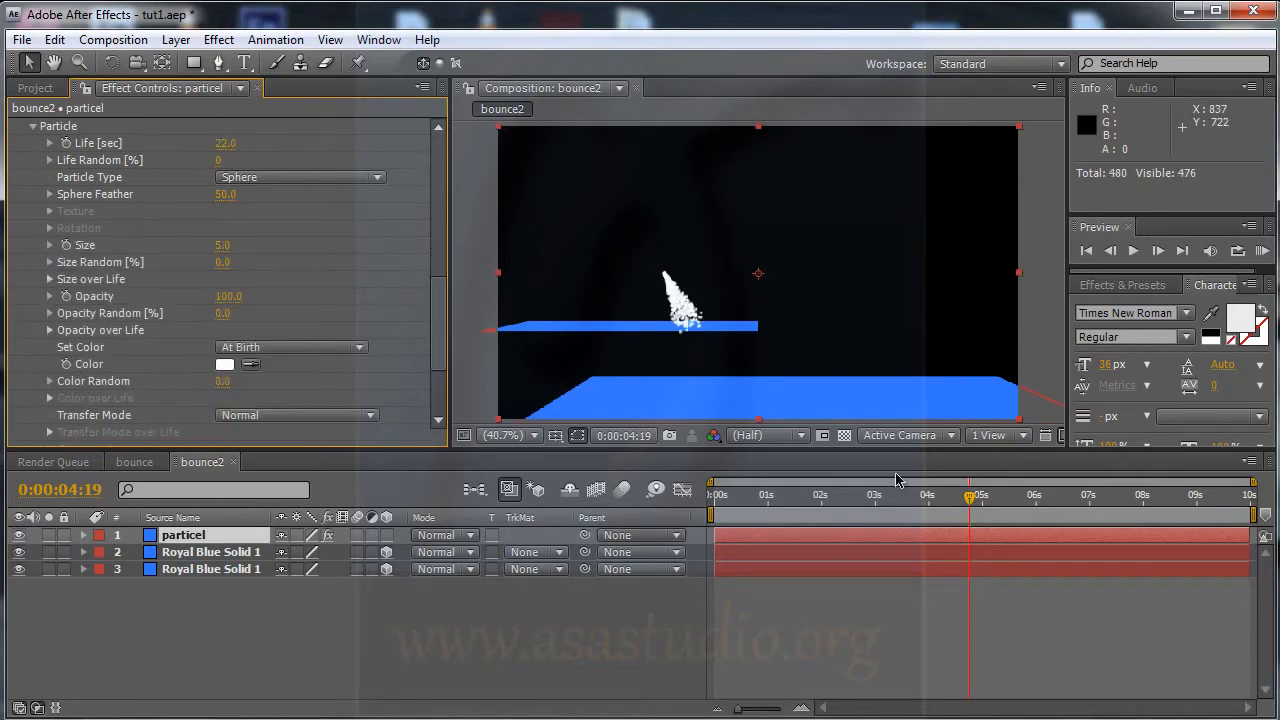
{"action": "mouse_move", "coordinate": [969, 505]}
{"action": "left_mouse_down"}
{"action": "mouse_move", "coordinate": [1227, 505]}
{"action": "mouse_move", "coordinate": [972, 505]}
{"action": "left_mouse_up"}
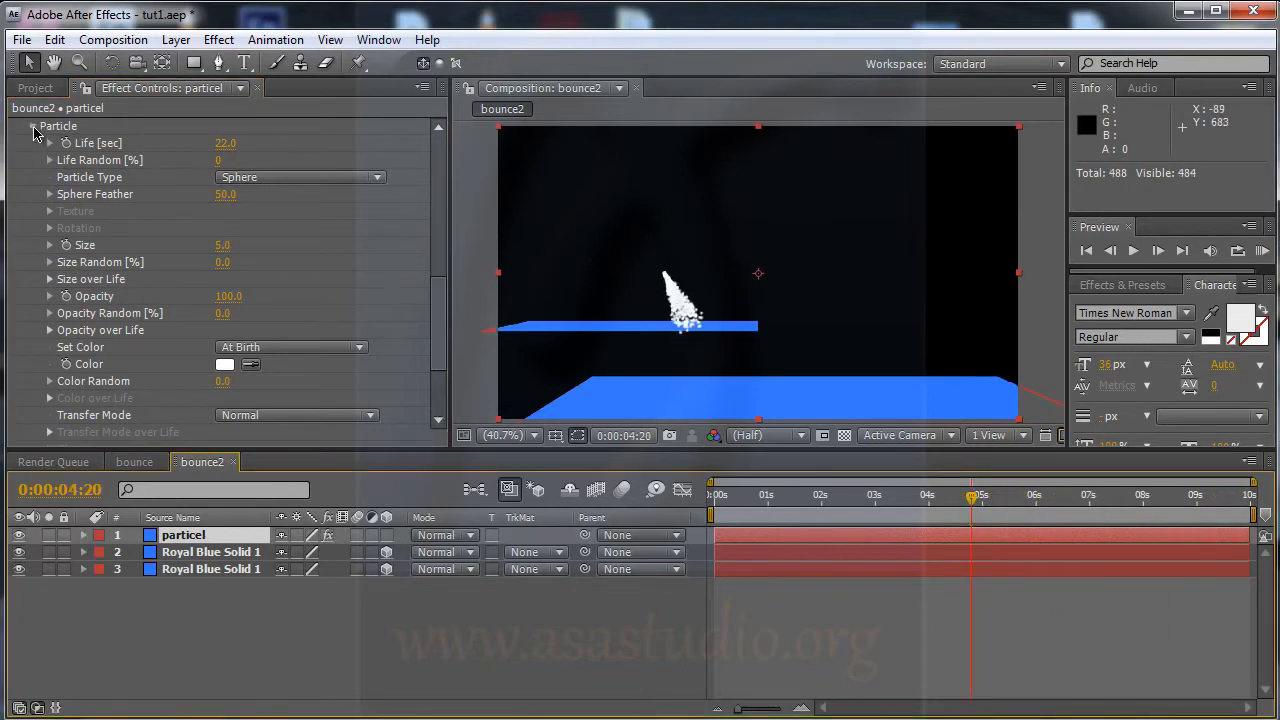
- Collapse the Particle and Emitter groups of the Particular effect
{"action": "left_click", "coordinate": [33, 127]}
{"action": "scroll", "coordinate": [35, 167], "scroll_direction": "up", "scroll_amount": 5}
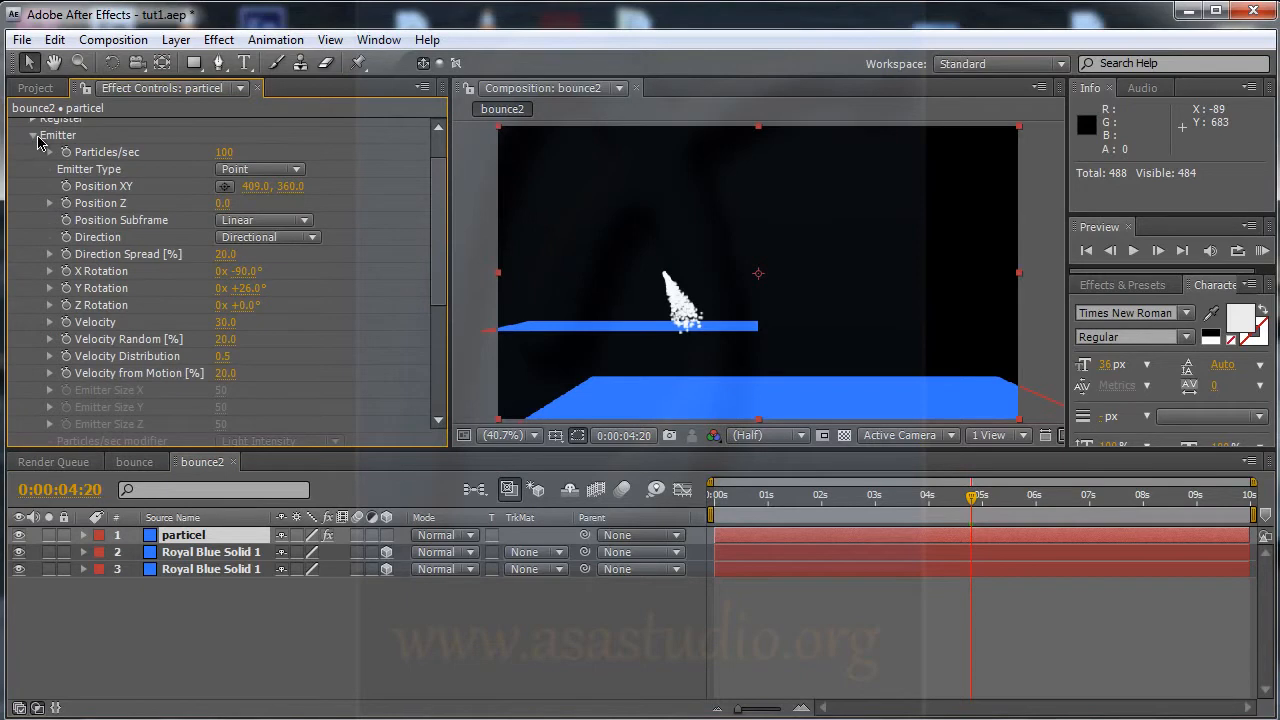
{"action": "left_click", "coordinate": [34, 136]}
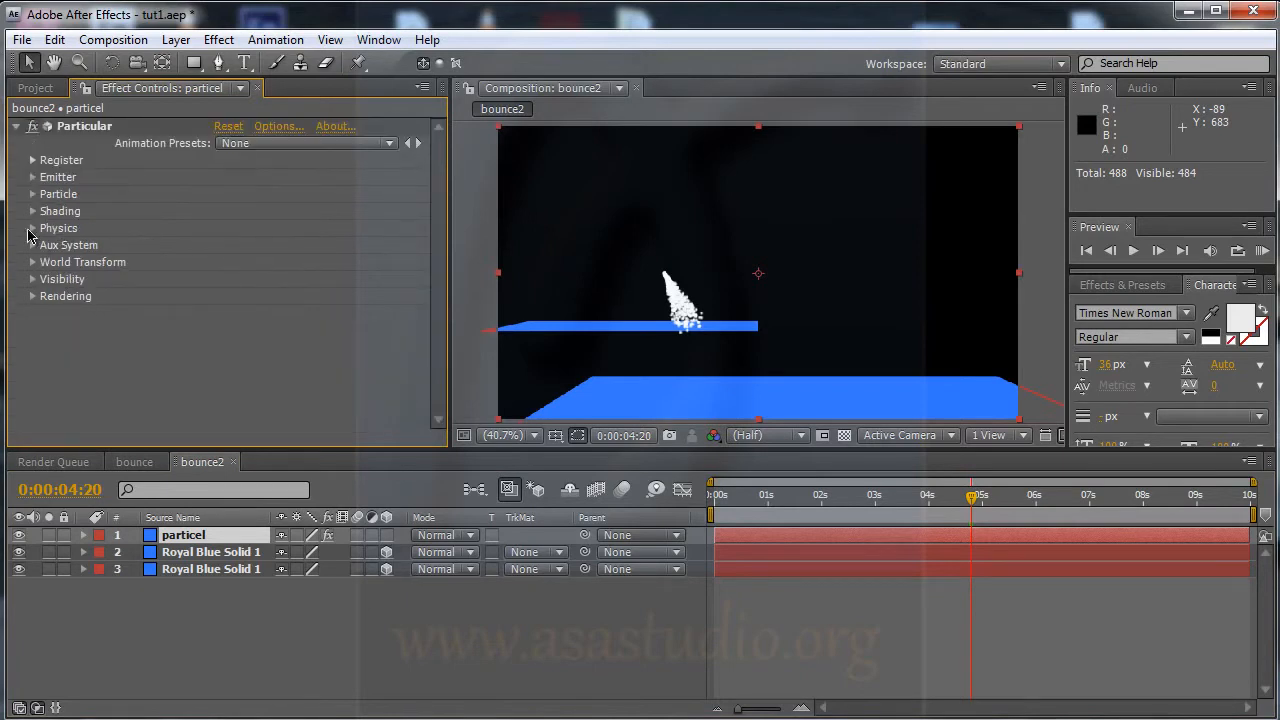
- Set Particular's Physics Model to Bounce and assign the lower Royal Blue Solid 1 plane as the Floor Layer
{"action": "left_click", "coordinate": [33, 229]}
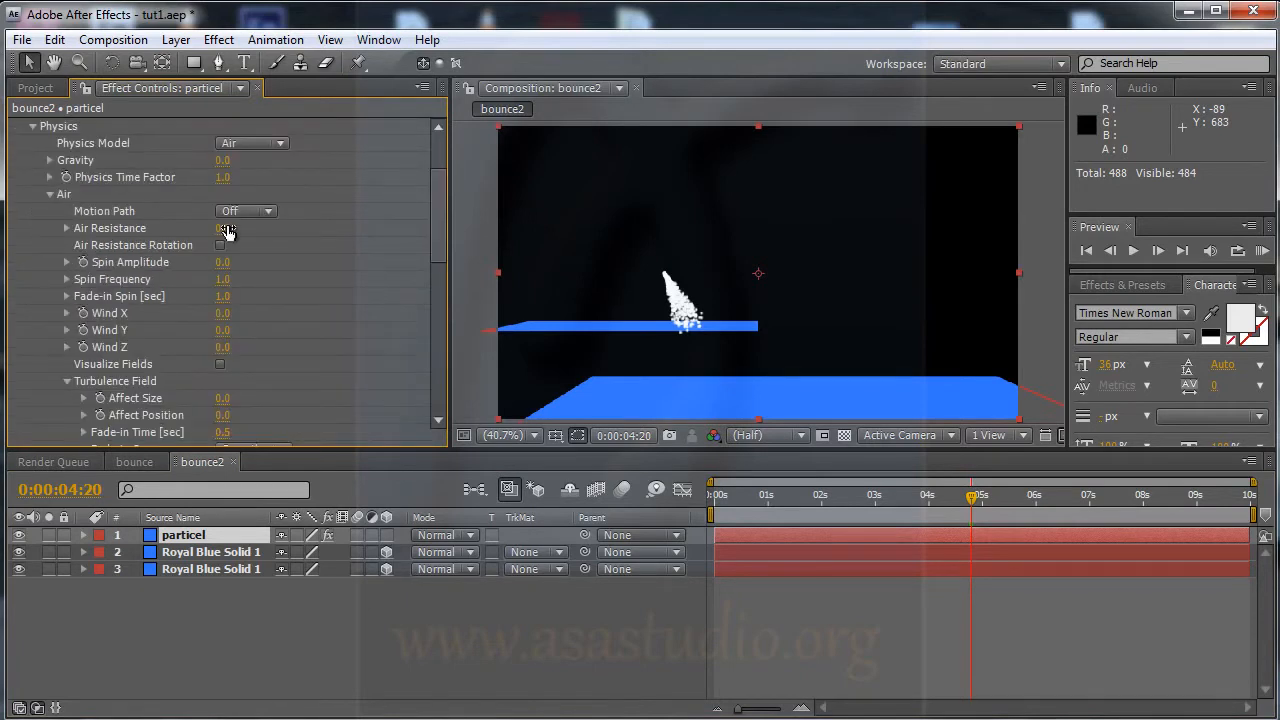
{"action": "left_click", "coordinate": [268, 150]}
{"action": "left_click", "coordinate": [277, 172]}
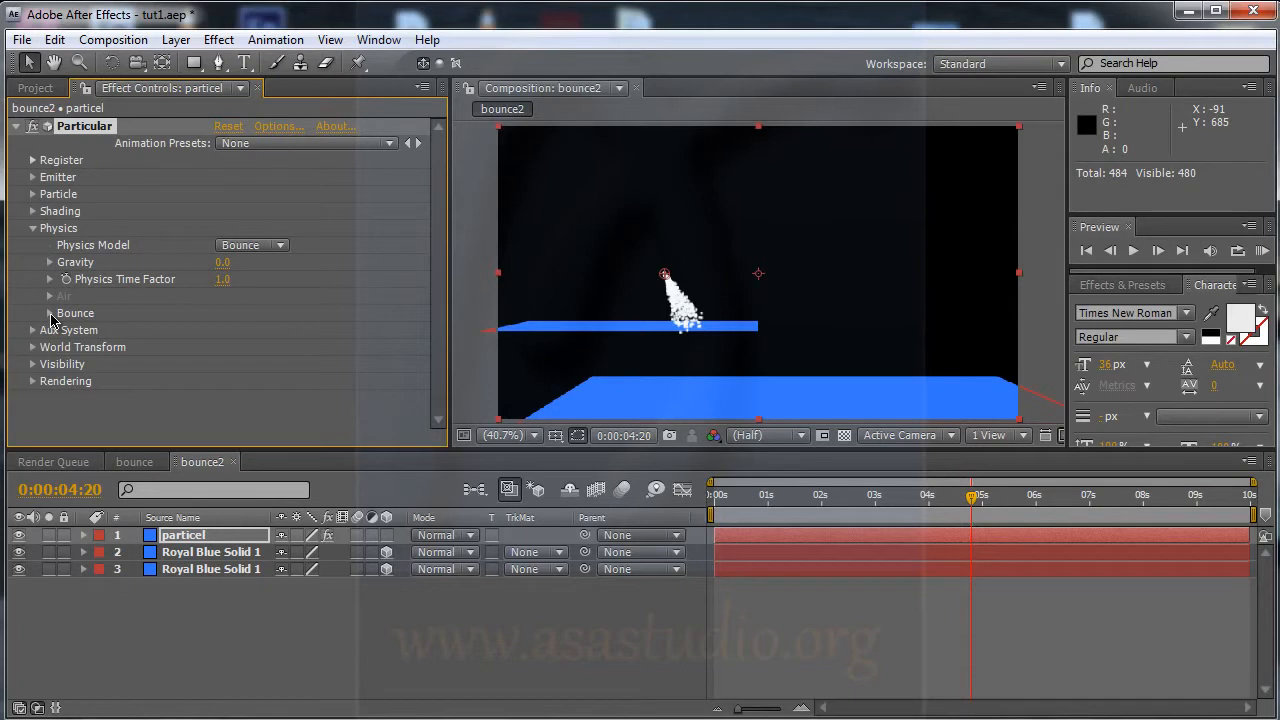
{"action": "left_click", "coordinate": [51, 314]}
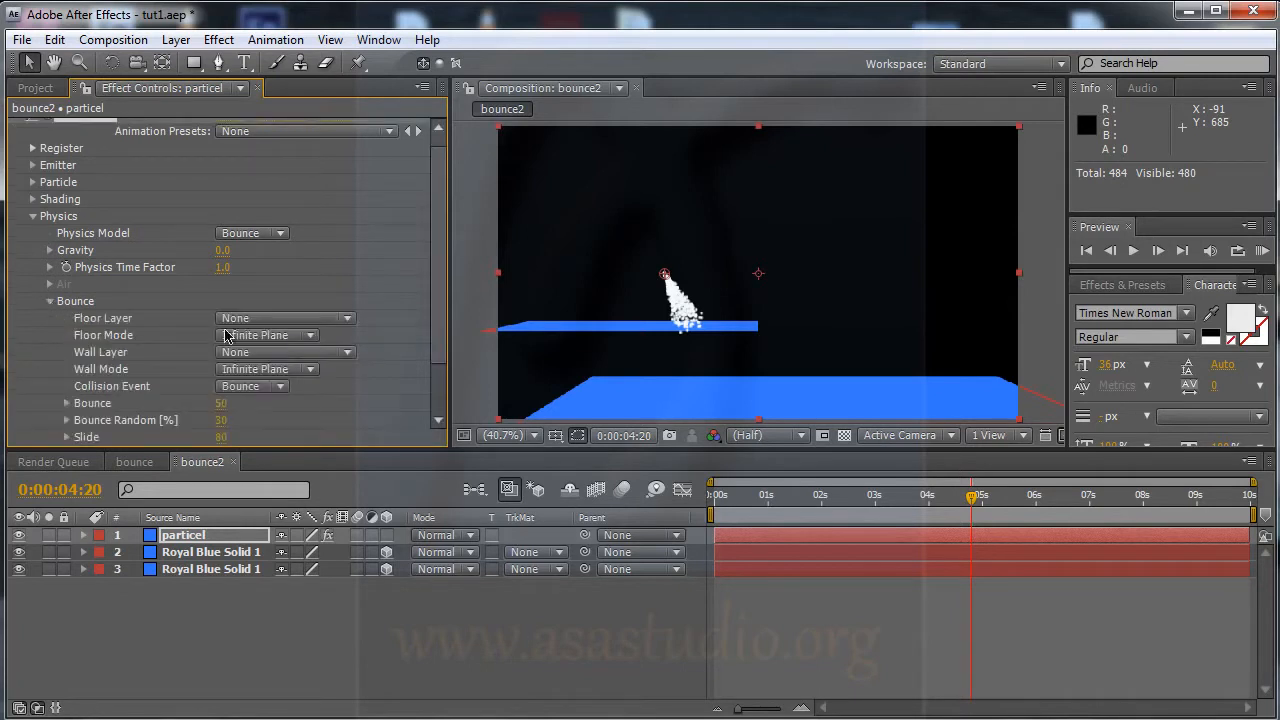
{"action": "left_click", "coordinate": [288, 320]}
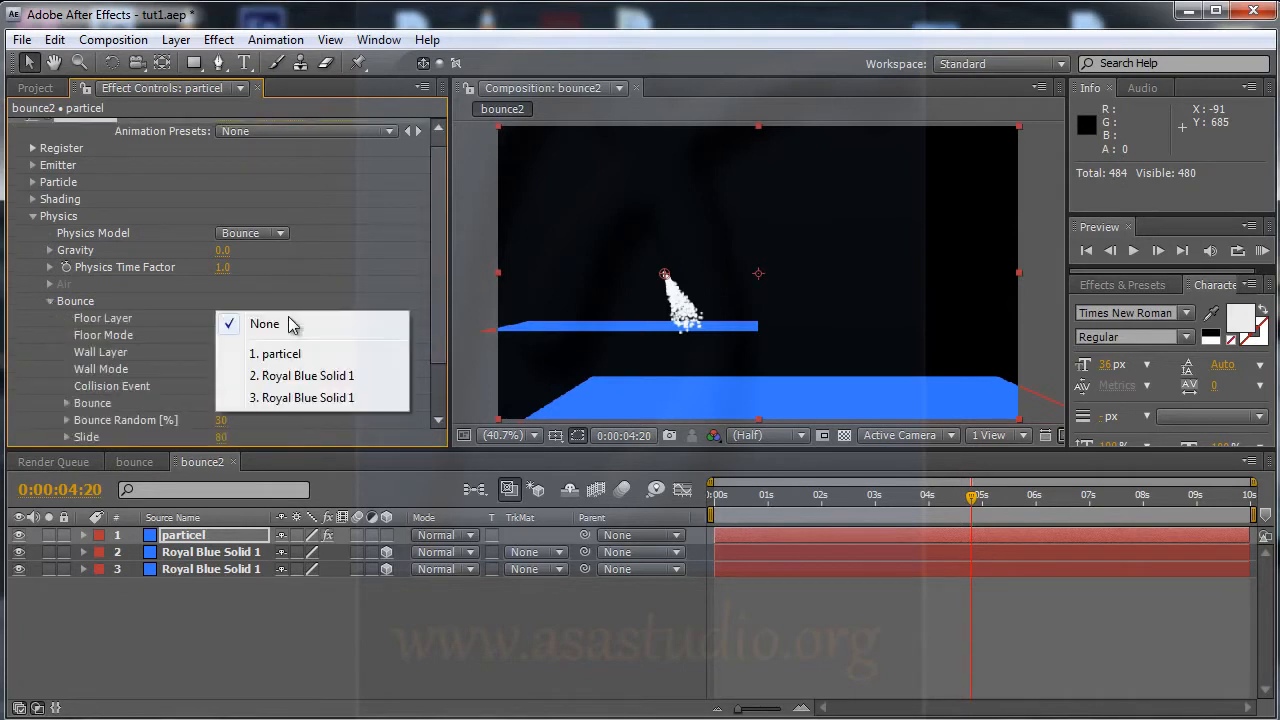
{"action": "left_click", "coordinate": [292, 396]}
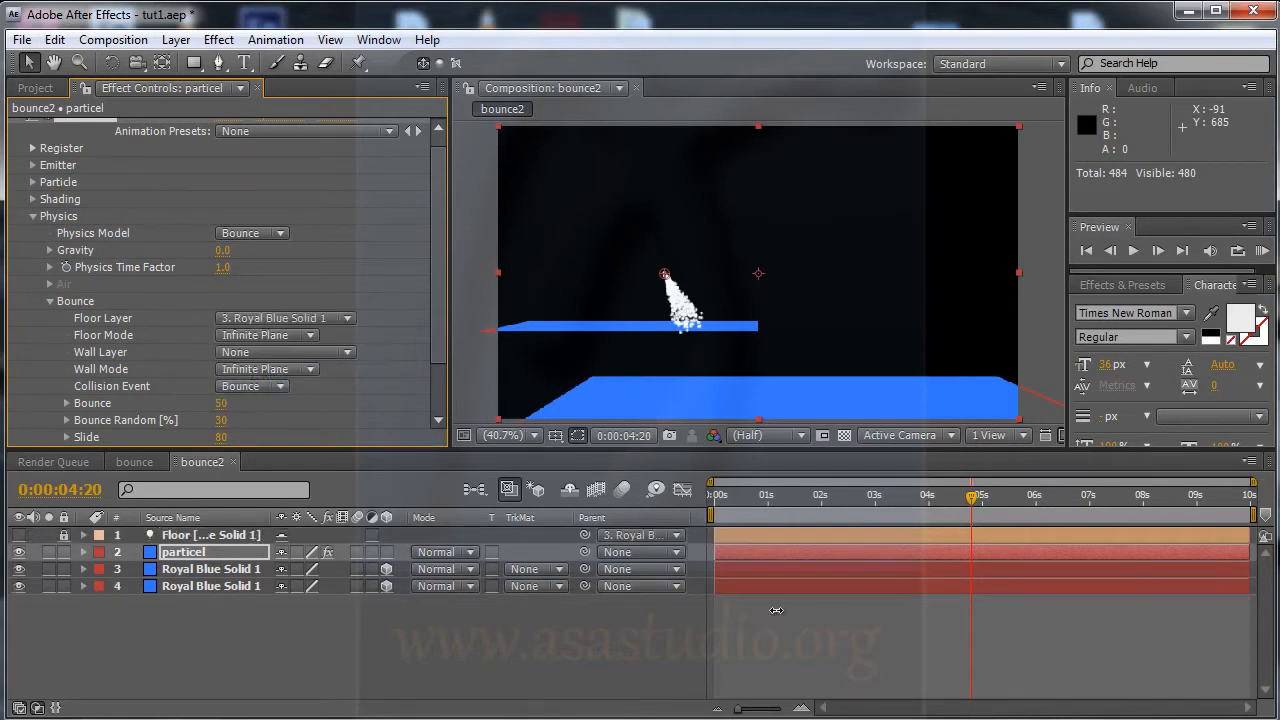
- Rename the lower blue solid layer to floor and the upper blue solid layer to wall
{"action": "left_click", "coordinate": [203, 571]}
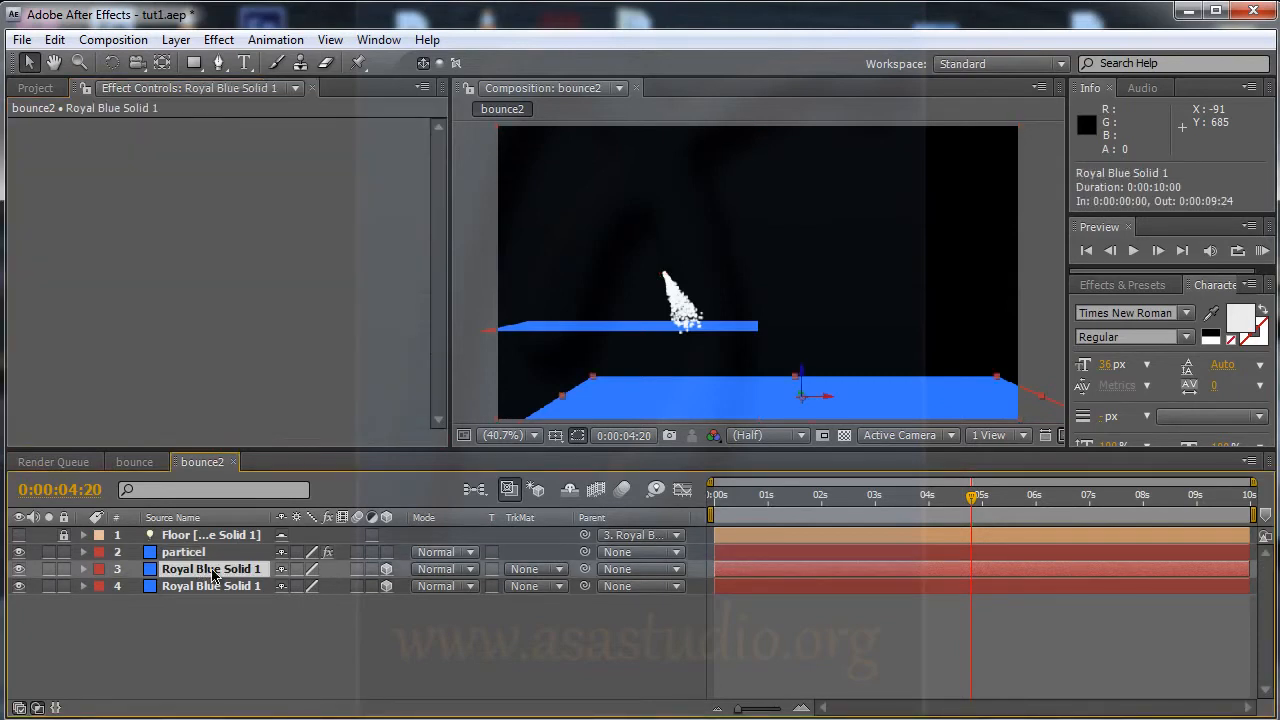
{"action": "key", "text": "Return"}
{"action": "type", "text": "f"}
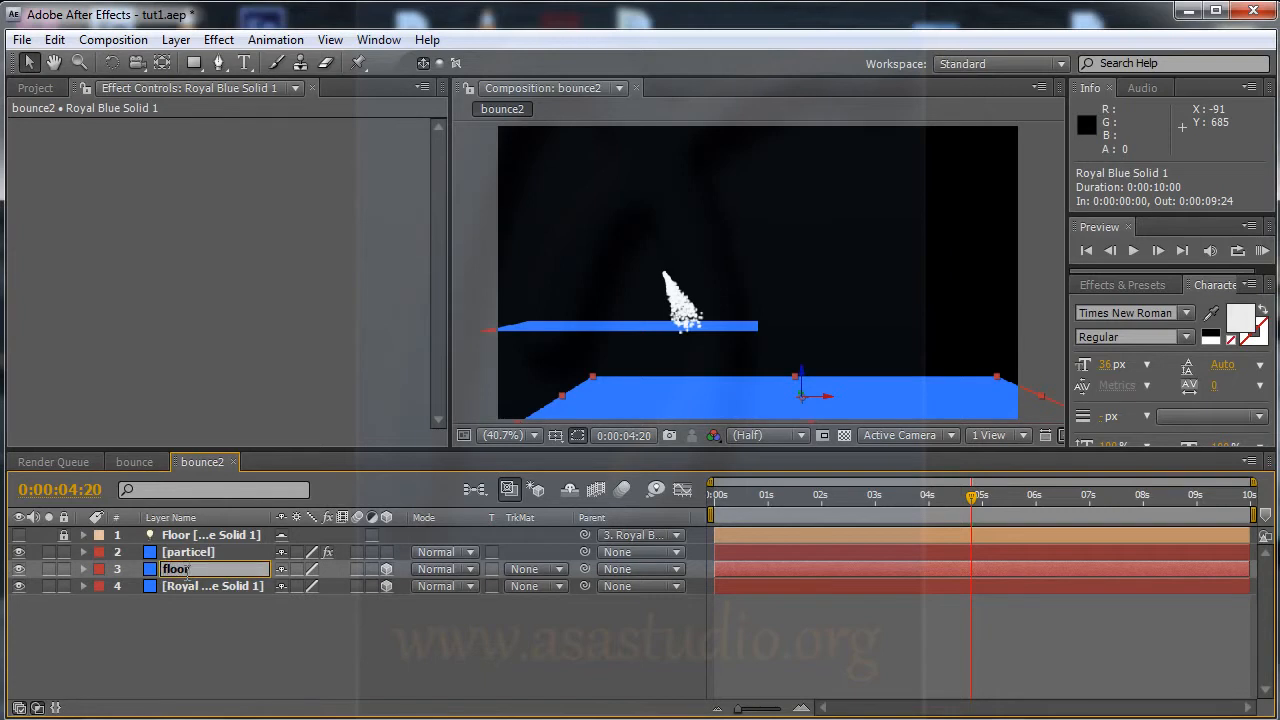
{"action": "type", "text": "loor"}
{"action": "key", "text": "Return"}
{"action": "left_click", "coordinate": [186, 590]}
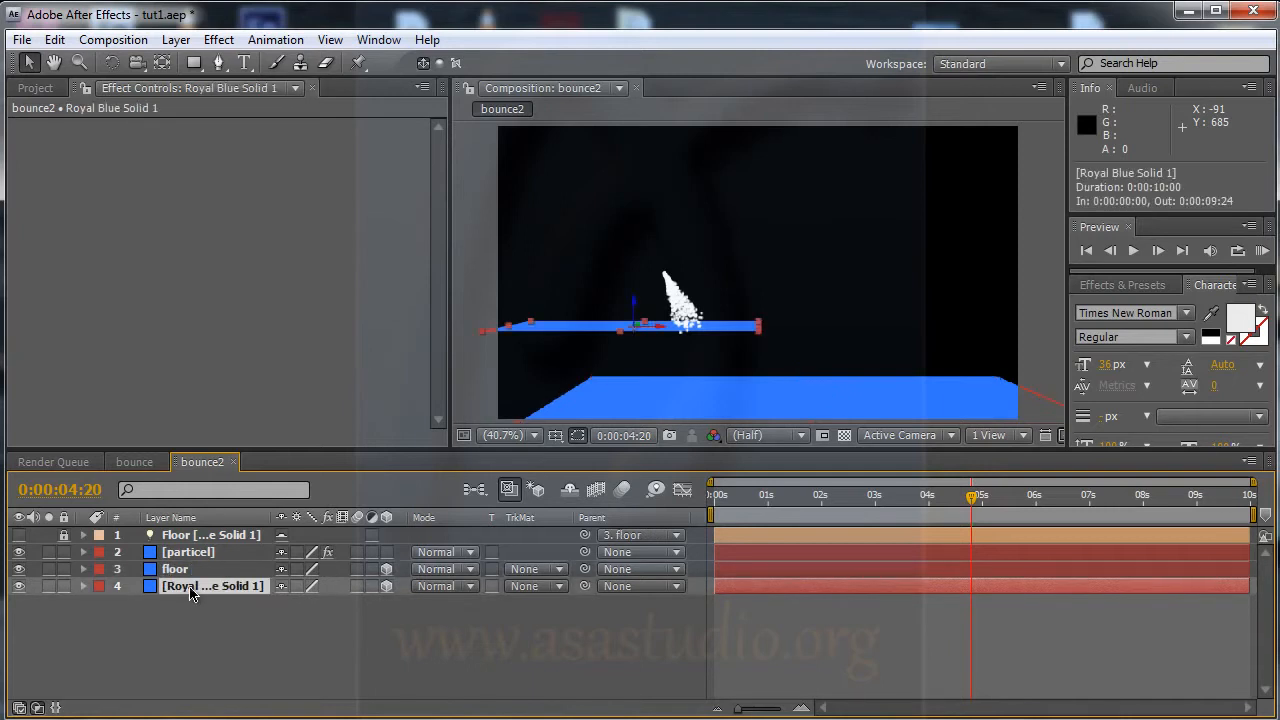
{"action": "key", "text": "Return"}
{"action": "type", "text": "wall"}
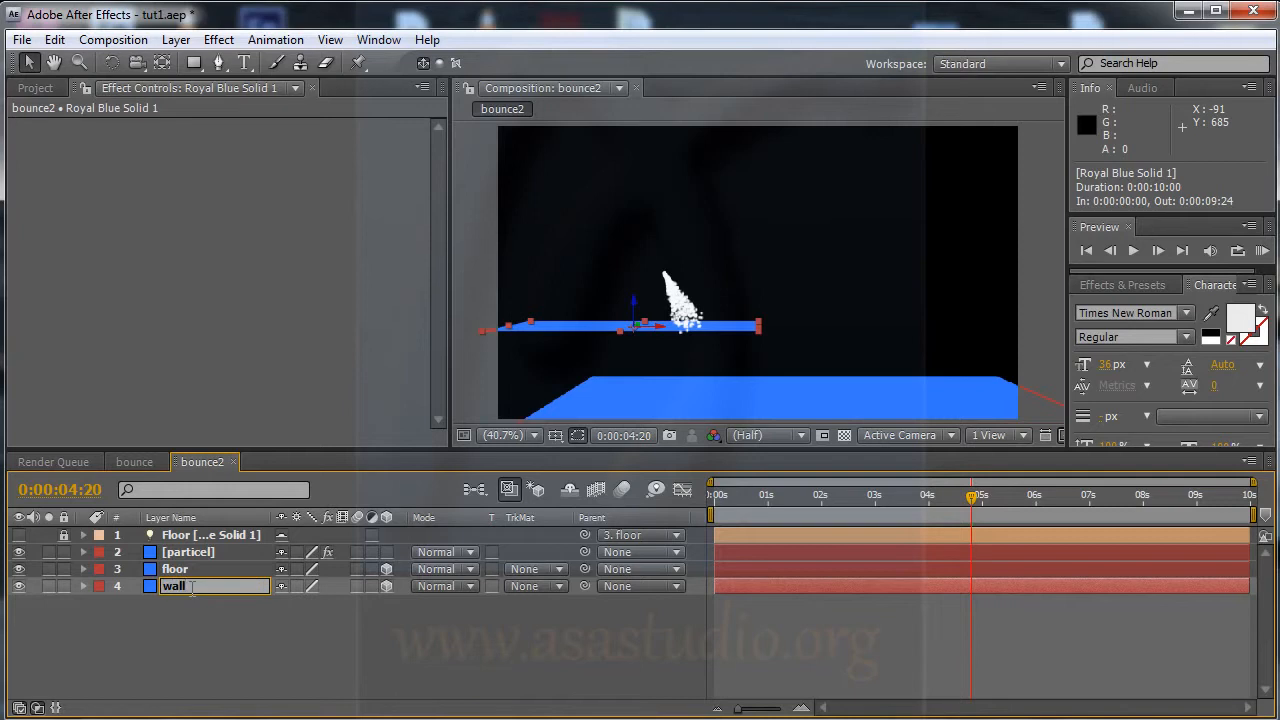
{"action": "key", "text": "Return"}
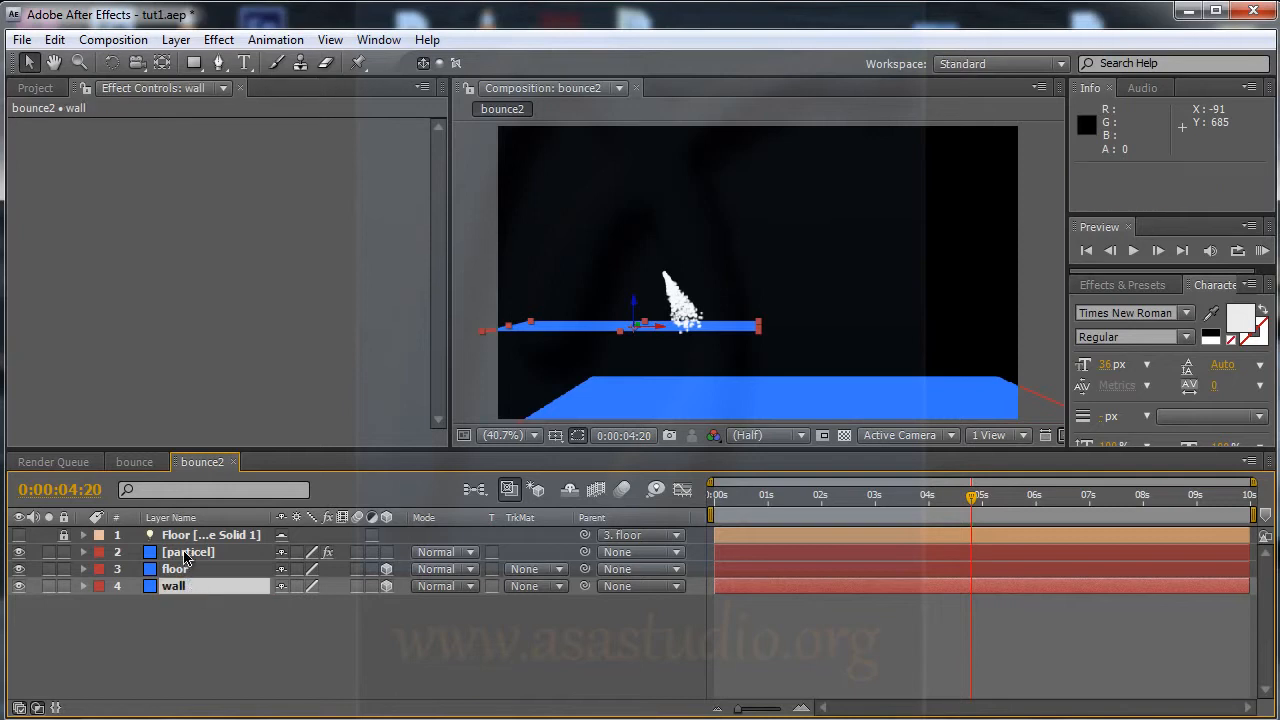
- Set the particel layer's Bounce Wall Layer to wall and check the particle collisions through the timeline up to 0:00:08:00
{"action": "left_click", "coordinate": [186, 553]}
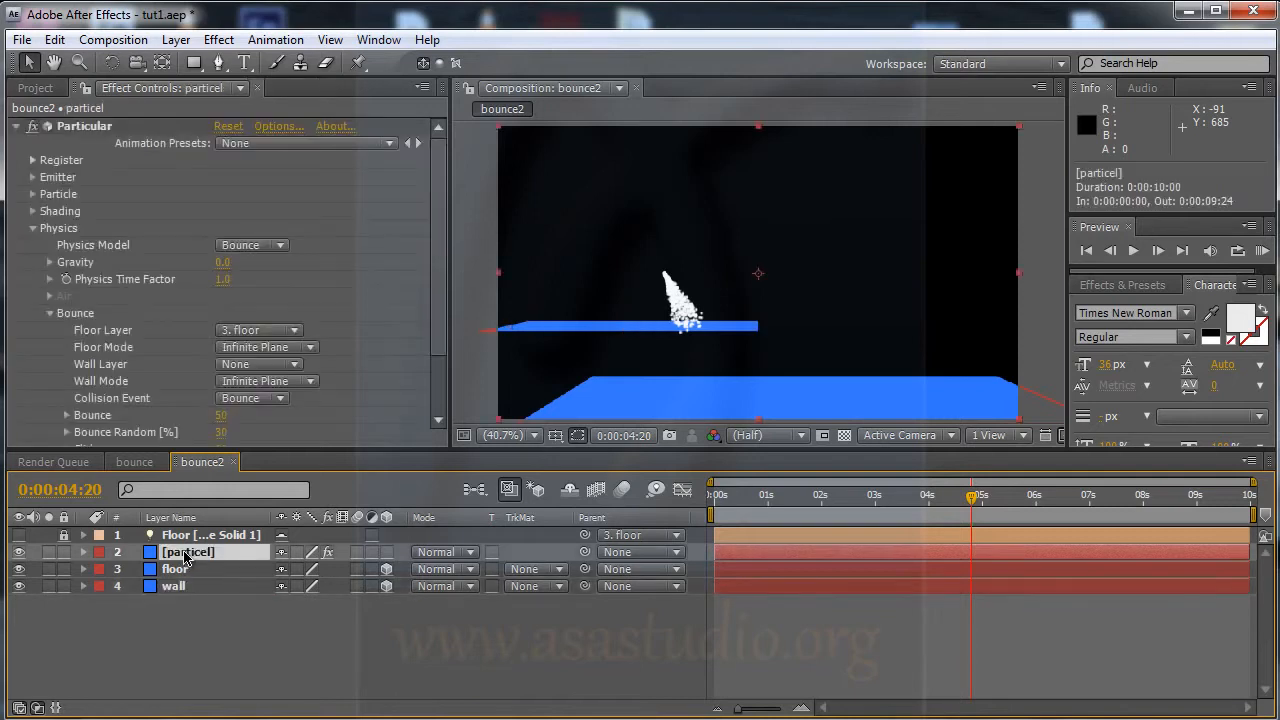
{"action": "left_click", "coordinate": [262, 368]}
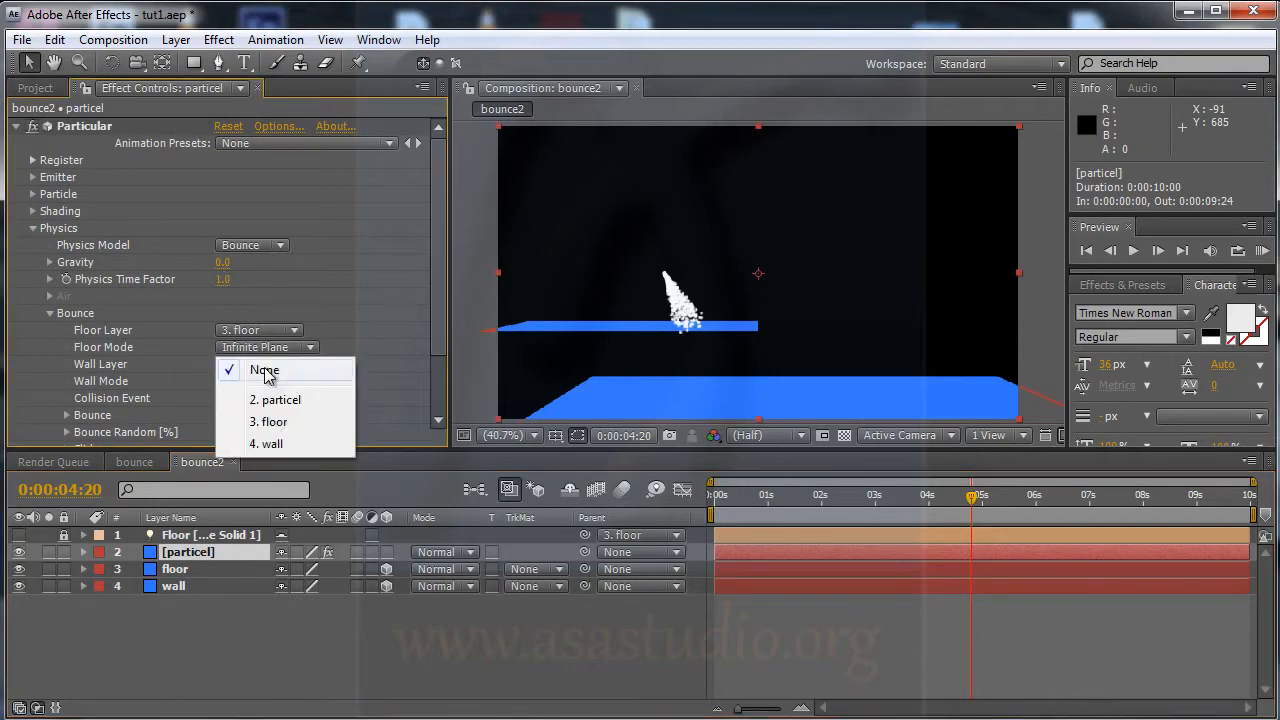
{"action": "left_click", "coordinate": [270, 443]}
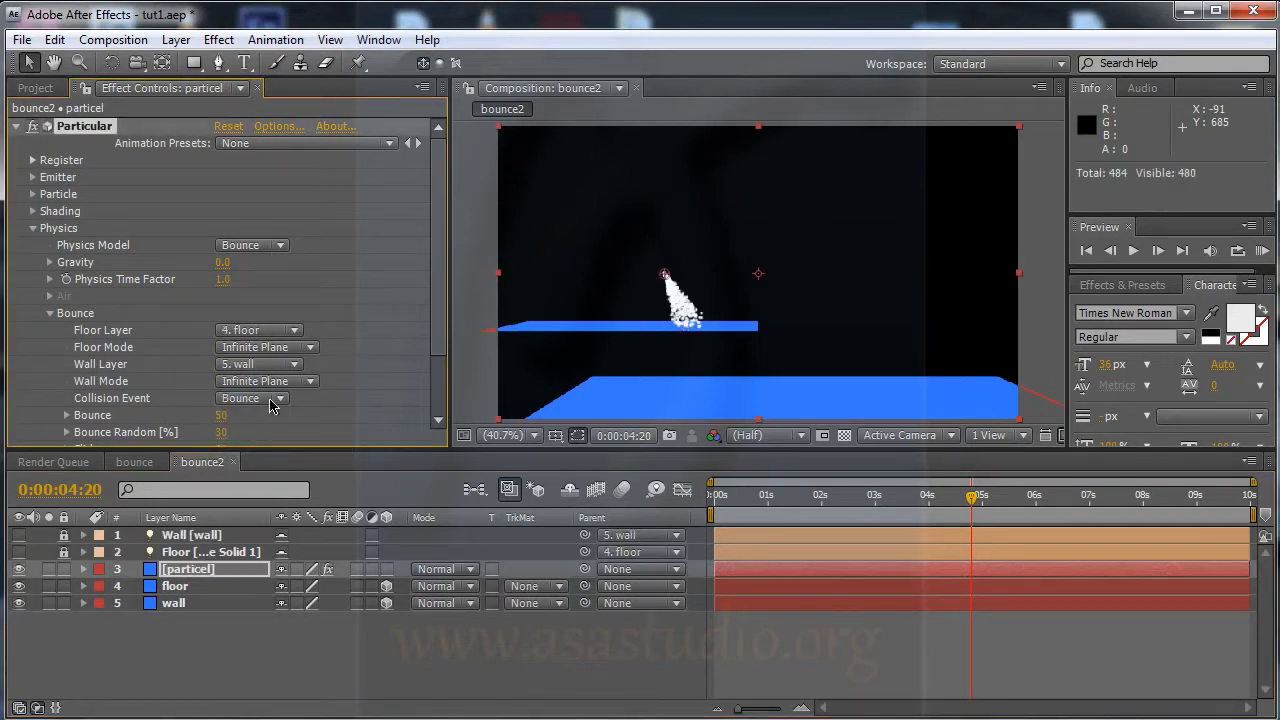
{"action": "left_click_drag", "start_coordinate": [923, 500], "coordinate": [1268, 508]}
{"action": "left_click_drag", "start_coordinate": [755, 500], "coordinate": [1255, 500]}
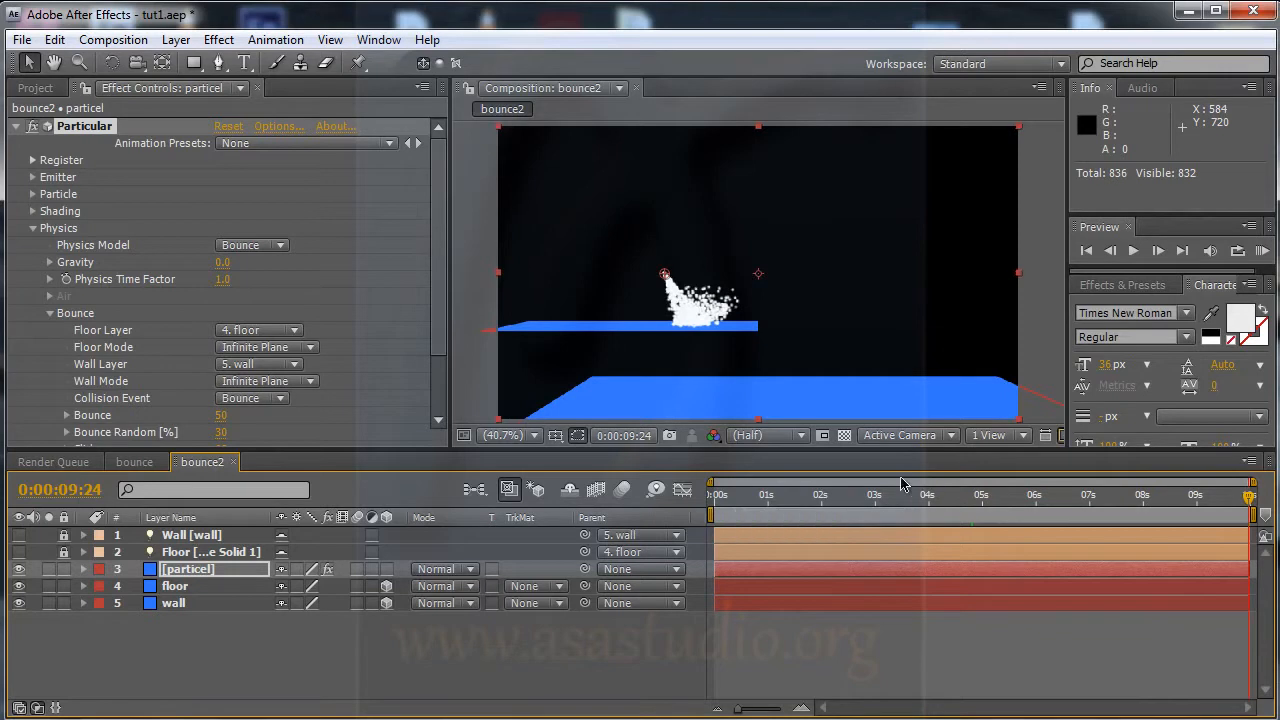
{"action": "left_click_drag", "start_coordinate": [740, 500], "coordinate": [1143, 510]}
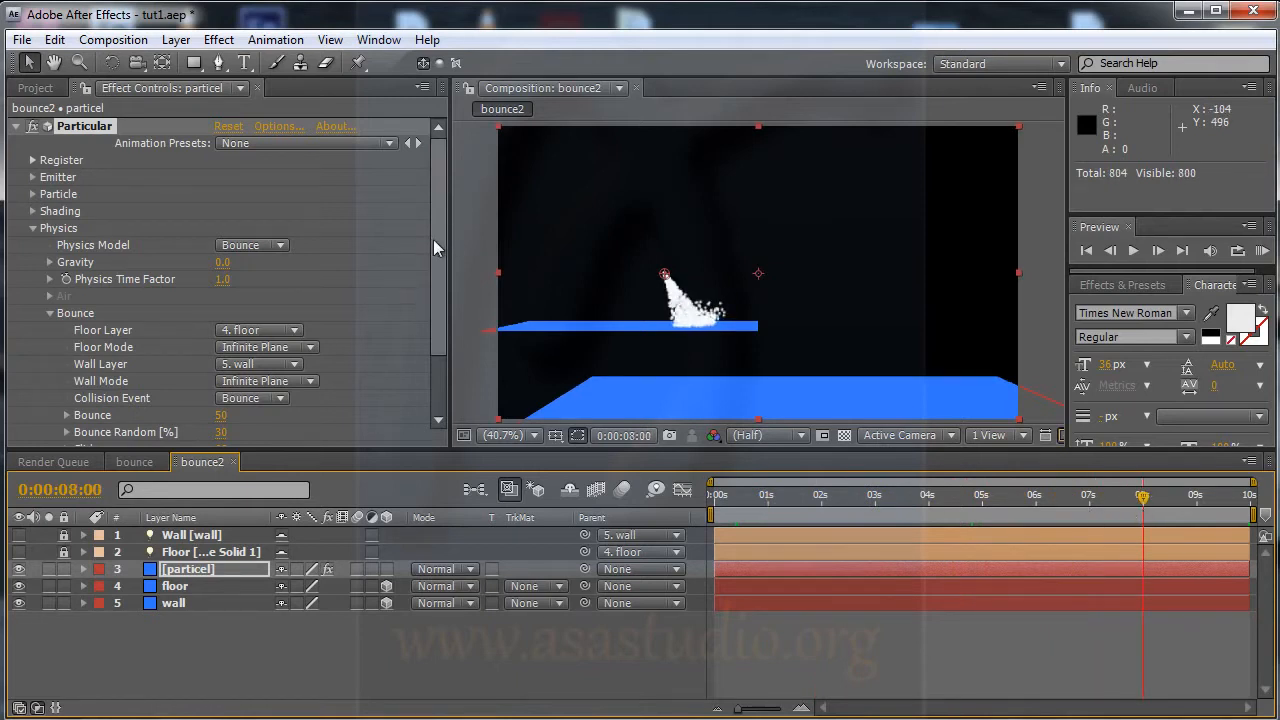
- Set the Physics Gravity to 180 and check the falling particles up to 0:00:09:11
{"action": "left_click_drag", "start_coordinate": [437, 246], "coordinate": [442, 274]}
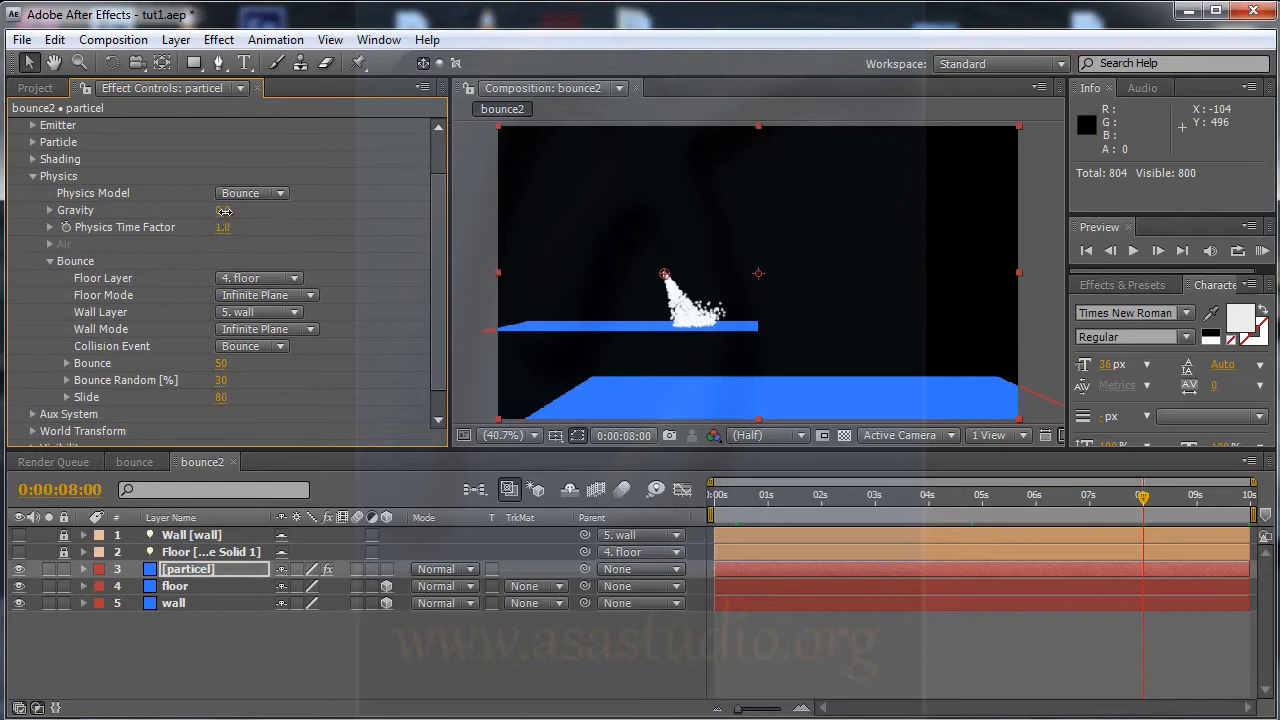
{"action": "left_click_drag", "start_coordinate": [224, 211], "coordinate": [250, 211]}
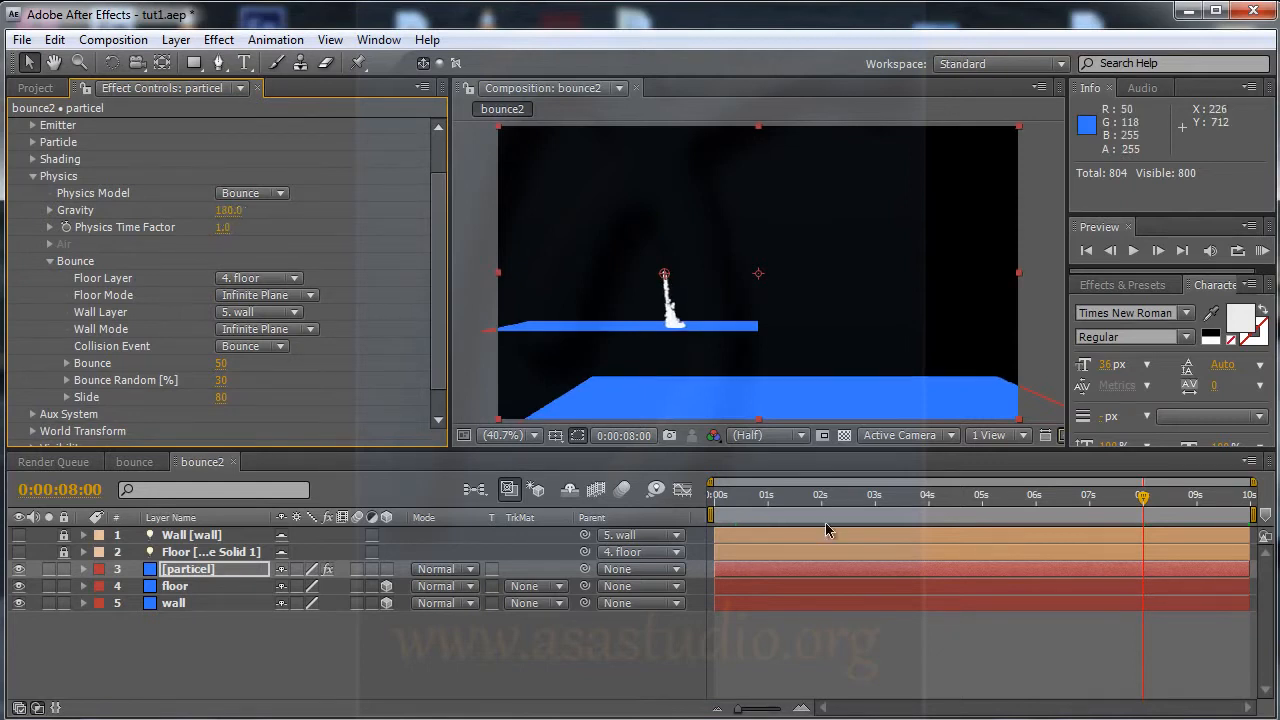
{"action": "left_click_drag", "start_coordinate": [748, 498], "coordinate": [1199, 510]}
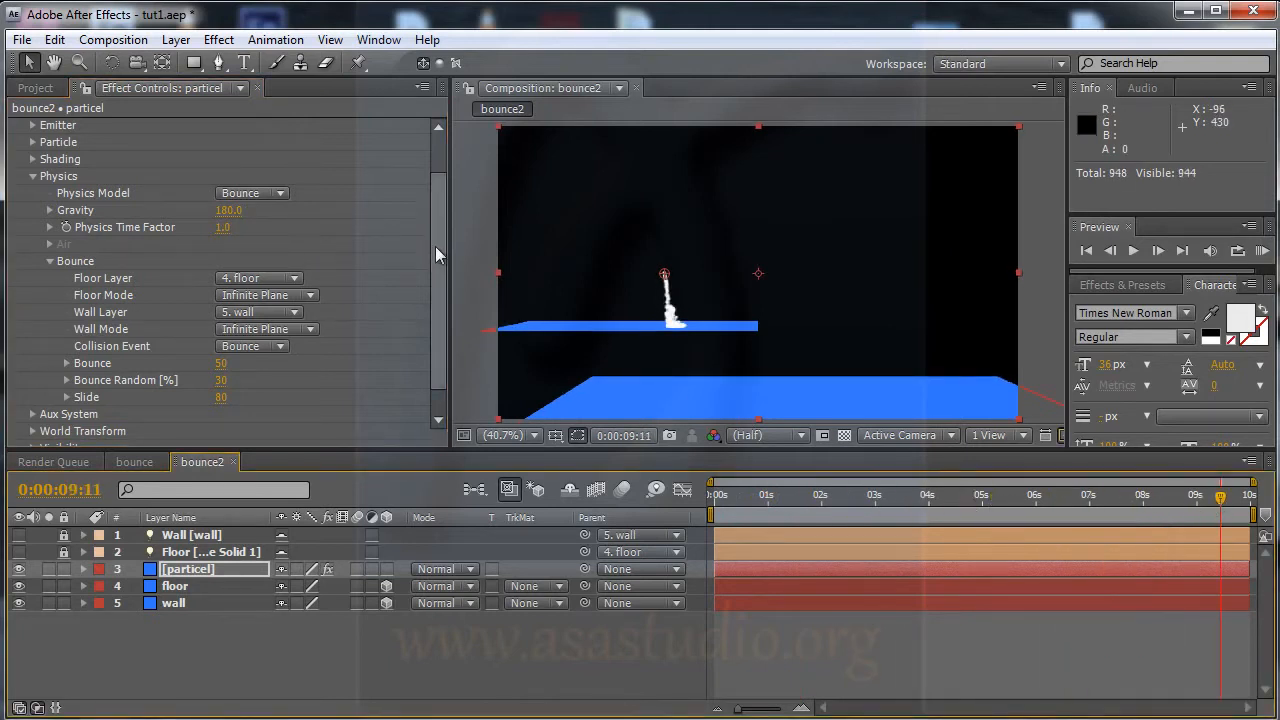
- Set the emitter's Position XY to 604, 360 and check the emission up to 0:00:08:02
{"action": "left_click_drag", "start_coordinate": [436, 246], "coordinate": [430, 187]}
{"action": "left_click", "coordinate": [33, 177]}
{"action": "scroll", "coordinate": [38, 186], "scroll_direction": "down", "scroll_amount": 1}
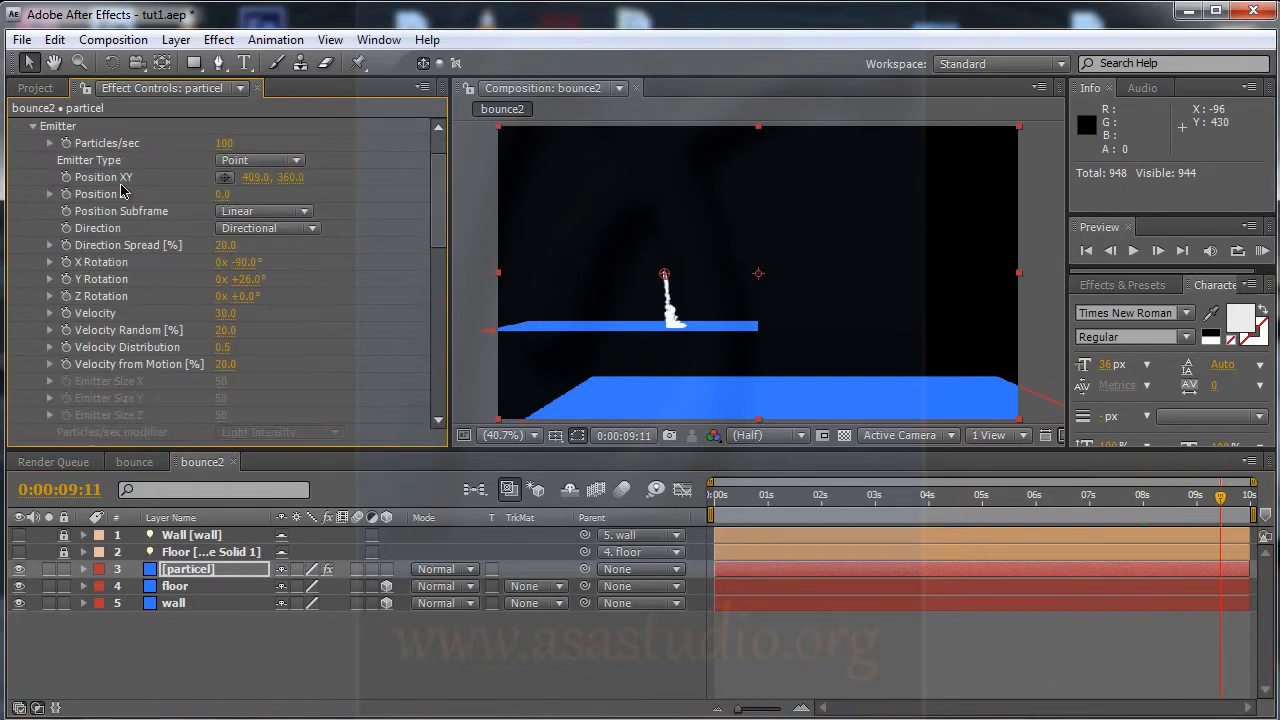
{"action": "left_click_drag", "start_coordinate": [254, 178], "coordinate": [450, 180]}
{"action": "left_click_drag", "start_coordinate": [738, 497], "coordinate": [1146, 520]}
- Set the Bounce Floor Mode to Layer Size and check the particles around 0:00:06:16
{"action": "left_click_drag", "start_coordinate": [456, 257], "coordinate": [456, 364]}
{"action": "left_click", "coordinate": [271, 303]}
{"action": "left_click", "coordinate": [277, 330]}
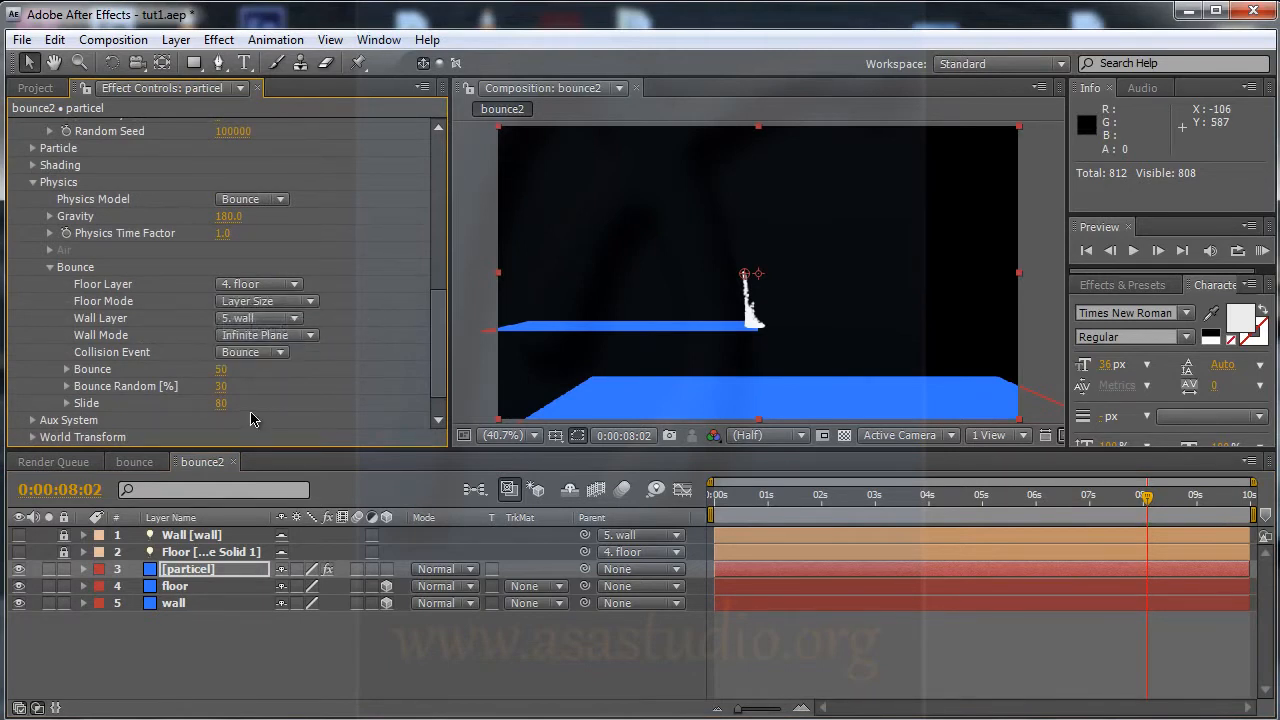
{"action": "left_click_drag", "start_coordinate": [874, 503], "coordinate": [1070, 506]}
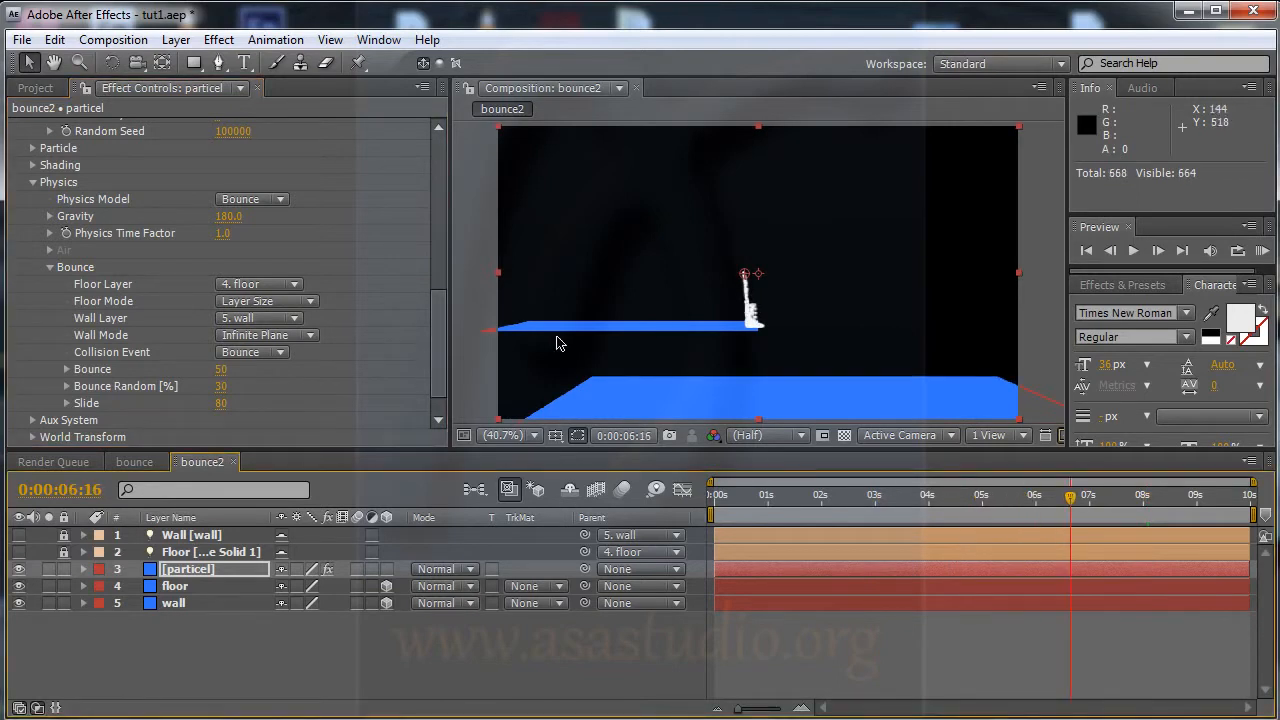
- Set the emitter's Position XY to 618, 360 and check the particles at the platform edge around 0:00:09:11
{"action": "left_click_drag", "start_coordinate": [436, 310], "coordinate": [448, 166]}
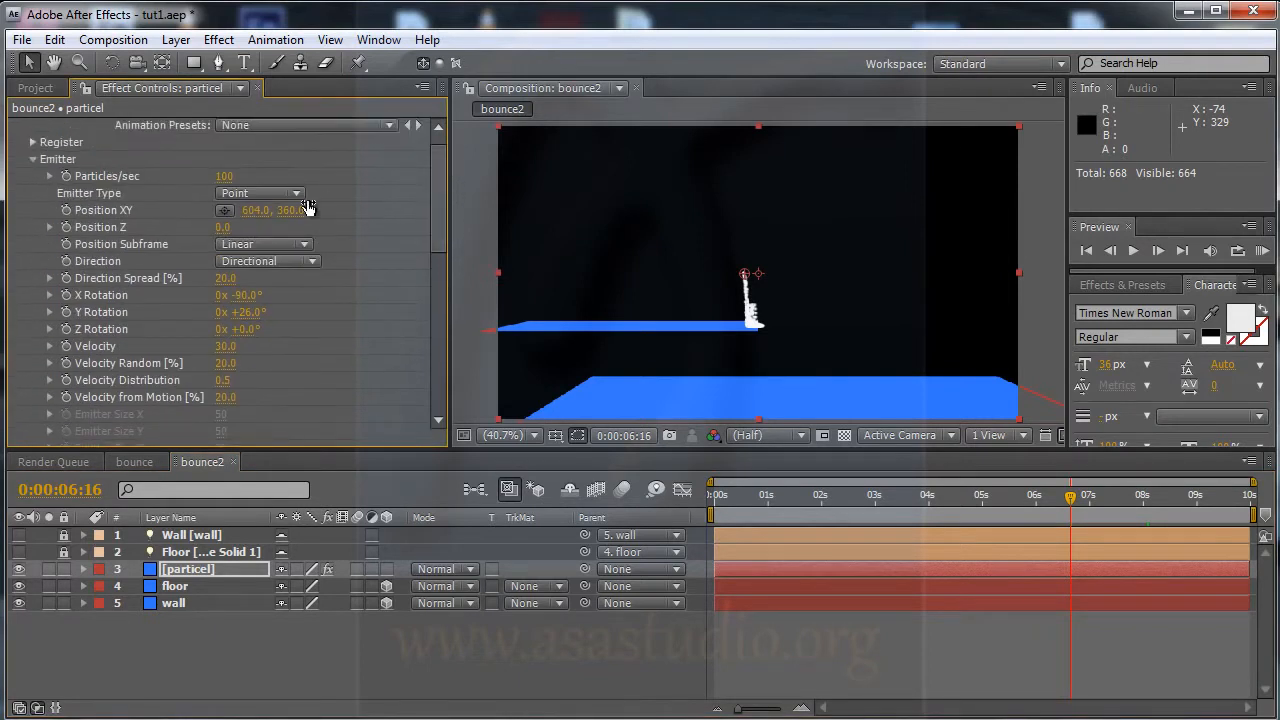
{"action": "left_click_drag", "start_coordinate": [251, 212], "coordinate": [263, 212]}
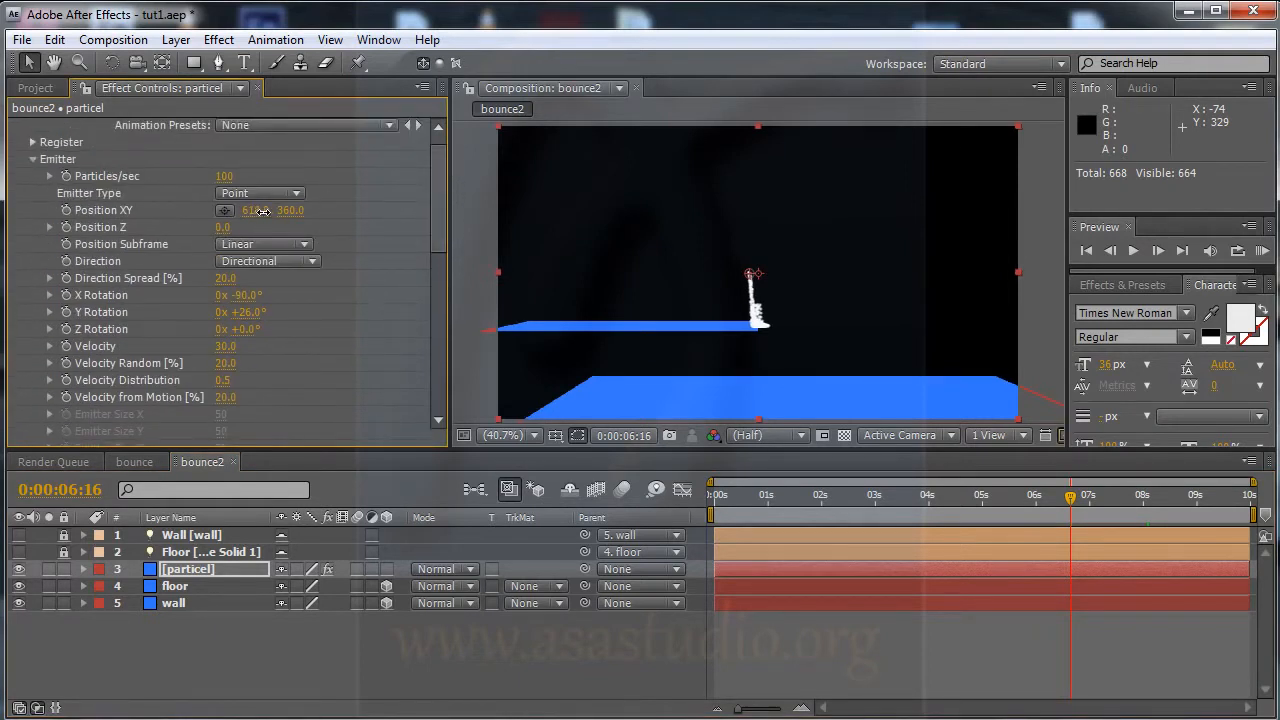
{"action": "left_click_drag", "start_coordinate": [1070, 498], "coordinate": [1220, 501]}
{"action": "left_click_drag", "start_coordinate": [441, 165], "coordinate": [463, 381]}
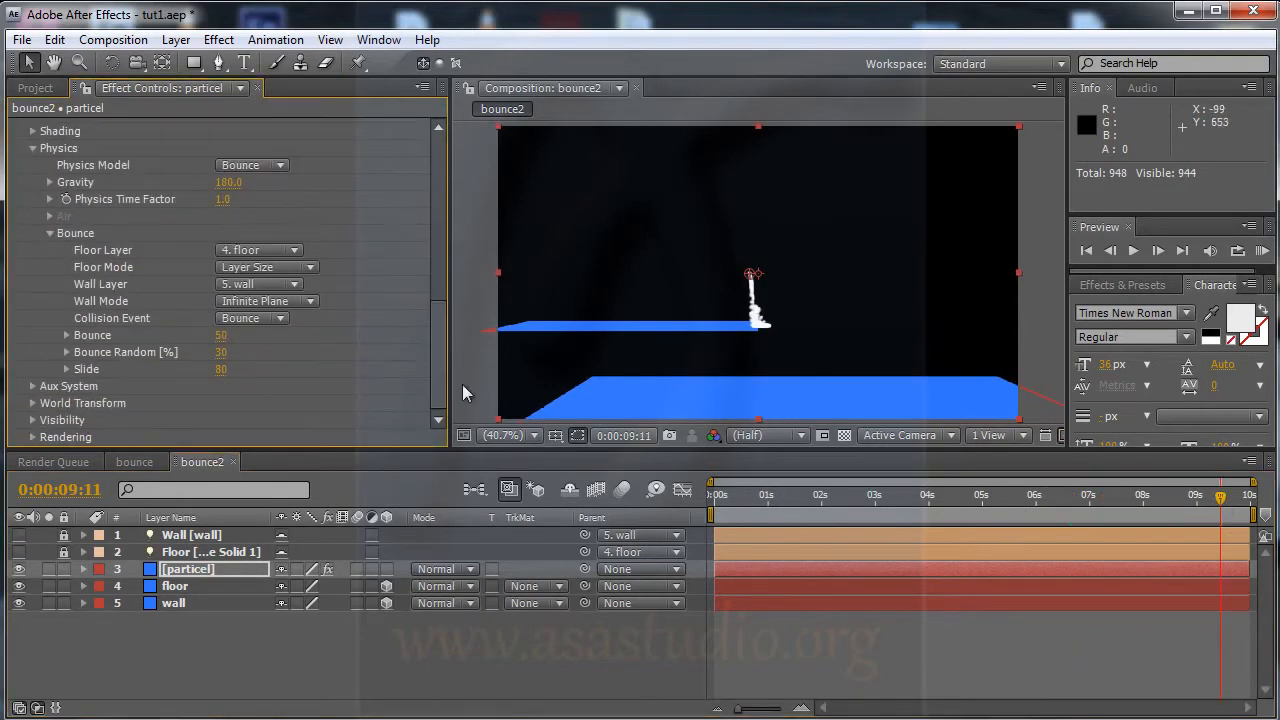
- Unlock and delete the Wall and Floor light layers that Particular added to bounce2
{"action": "left_click", "coordinate": [185, 570]}
{"action": "left_click", "coordinate": [255, 255]}
{"action": "left_click", "coordinate": [272, 255]}
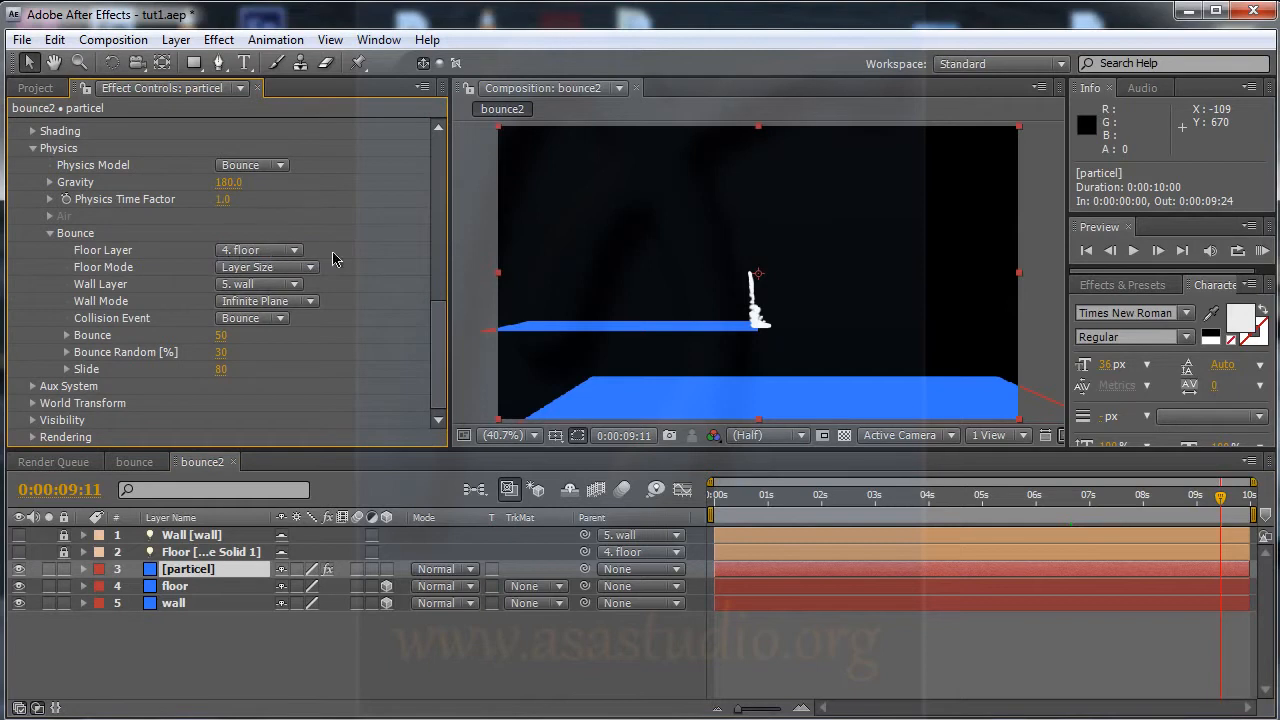
{"action": "left_click", "coordinate": [177, 535]}
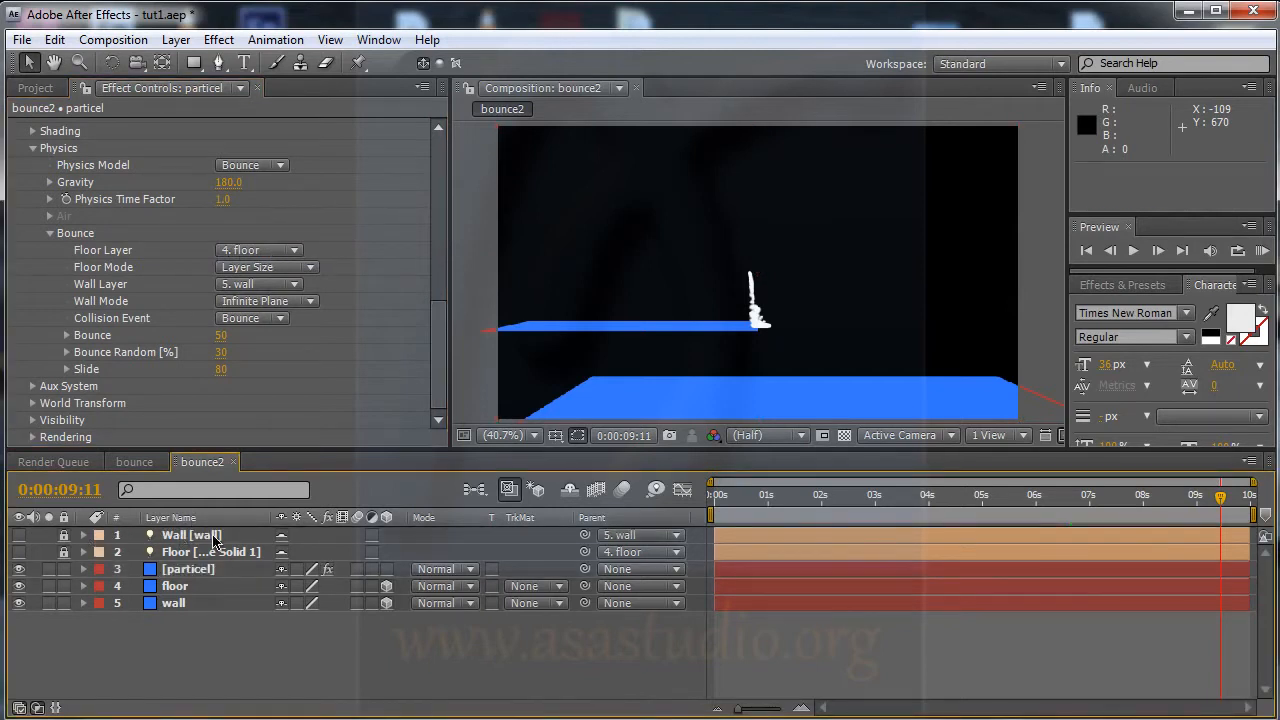
{"action": "right_click", "coordinate": [200, 538]}
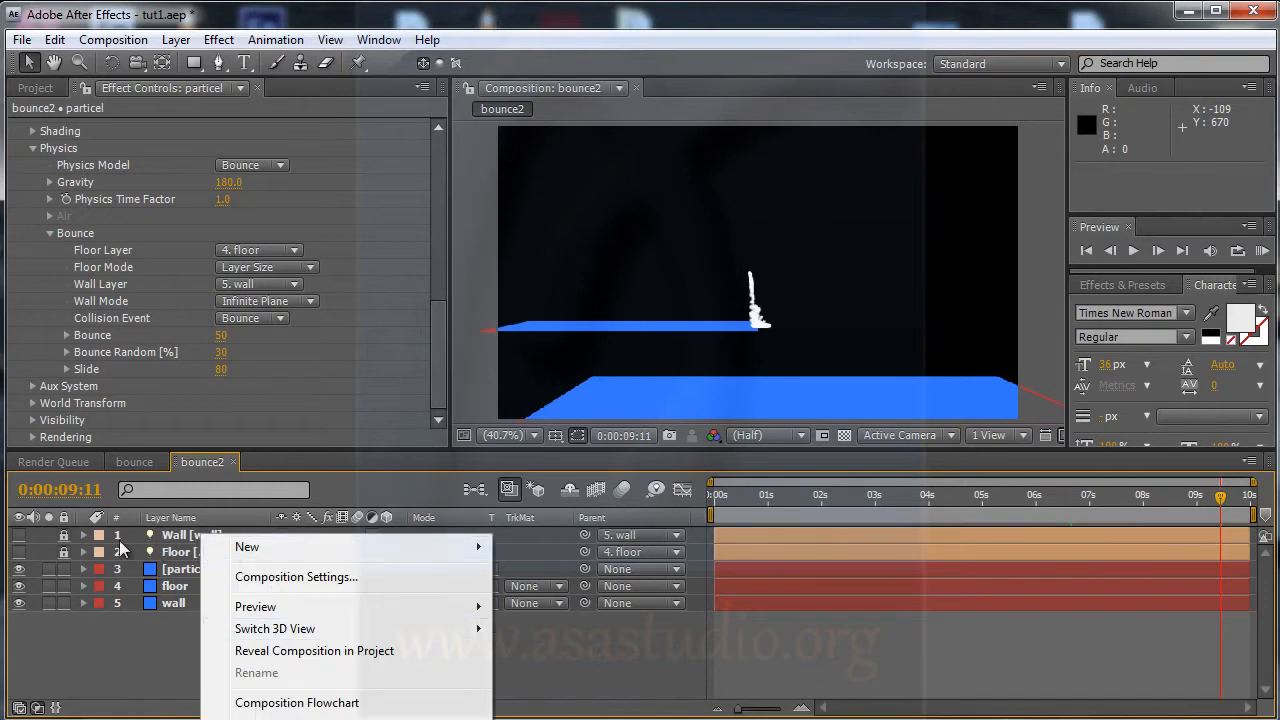
{"action": "left_click", "coordinate": [67, 546]}
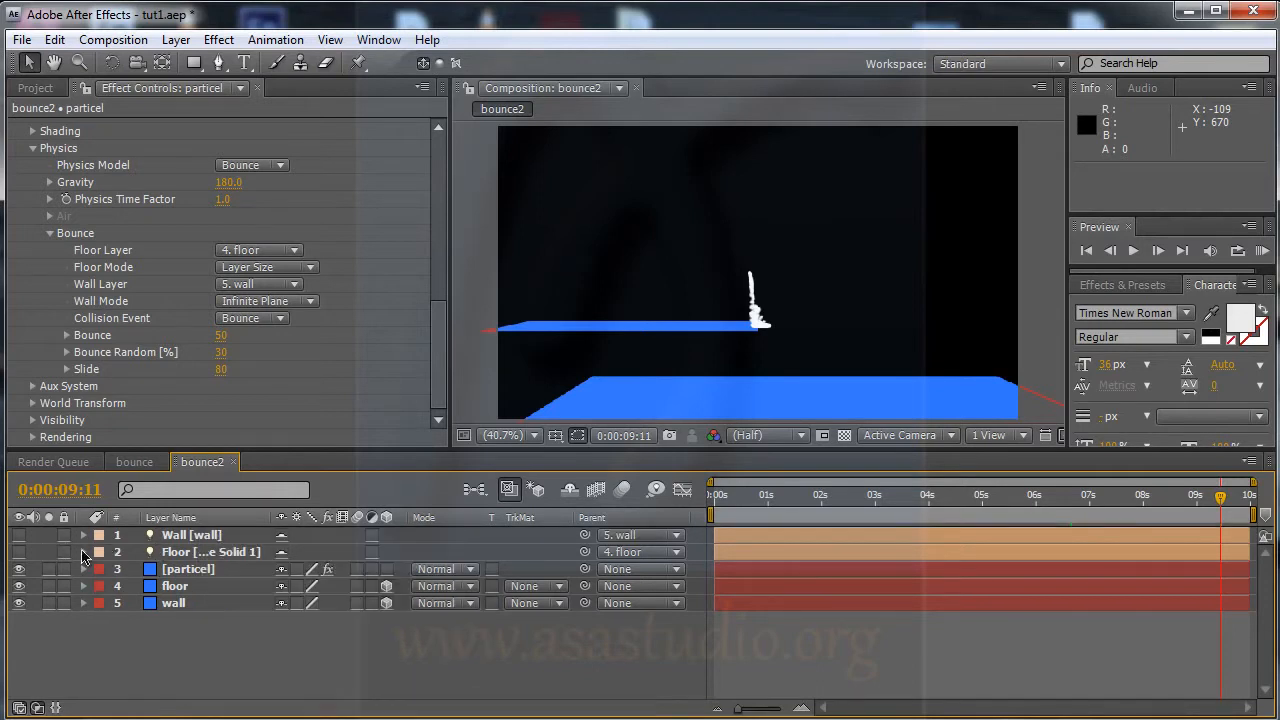
{"action": "left_click", "coordinate": [203, 538]}
{"action": "key", "text": "Delete"}
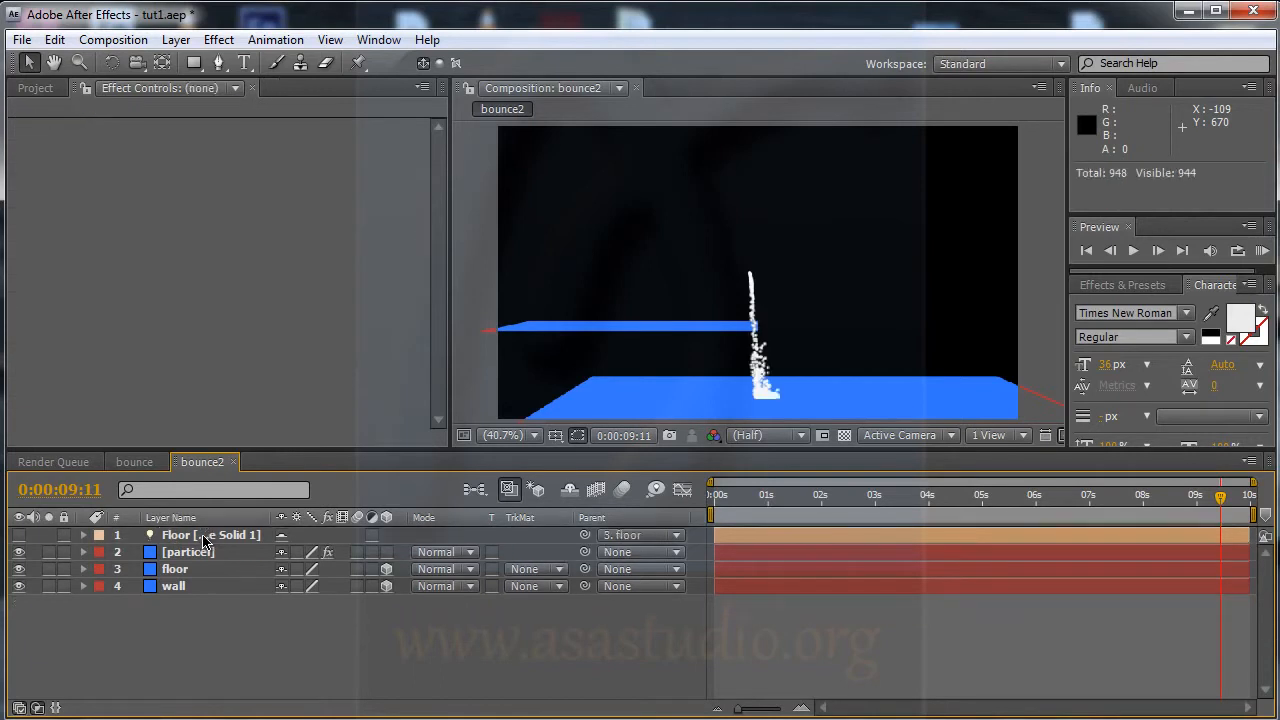
{"action": "left_click", "coordinate": [200, 538]}
{"action": "key", "text": "Delete"}
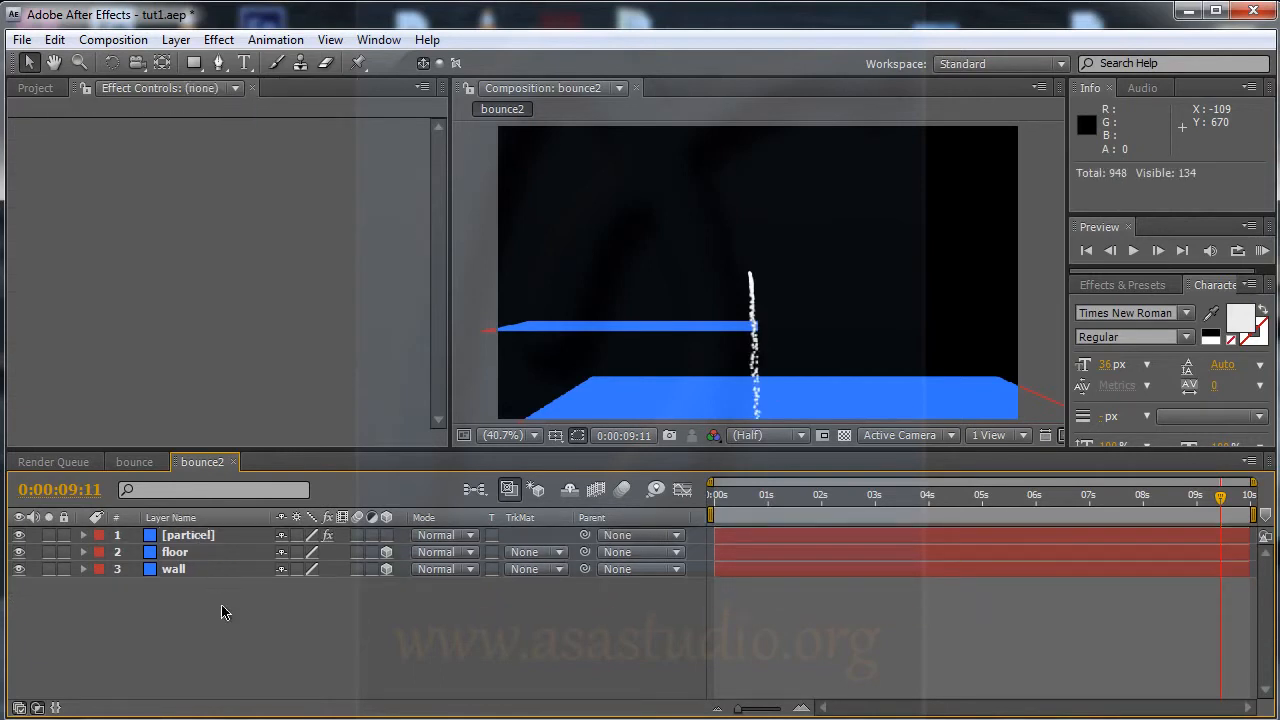
- Check the particel layer's emission at 0:00:05:19 and collapse its Emitter group
{"action": "left_click", "coordinate": [185, 537]}
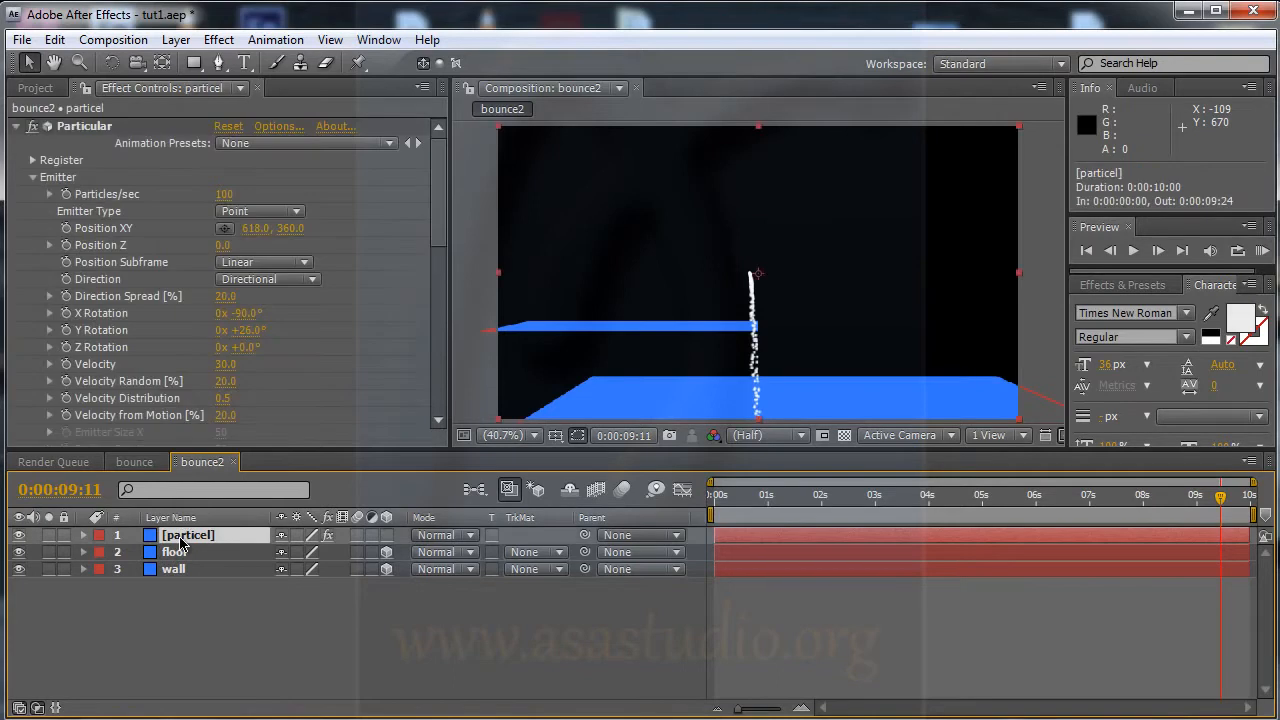
{"action": "left_click_drag", "start_coordinate": [882, 505], "coordinate": [1022, 503]}
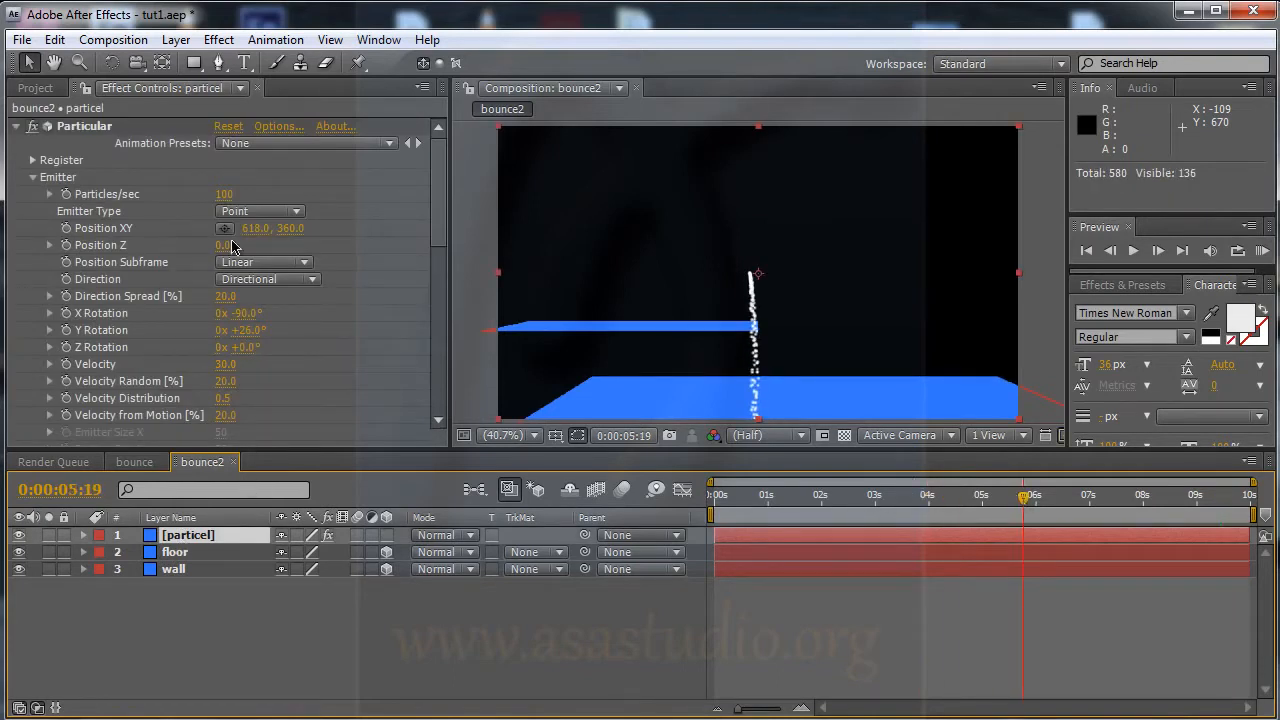
{"action": "left_click", "coordinate": [33, 179]}
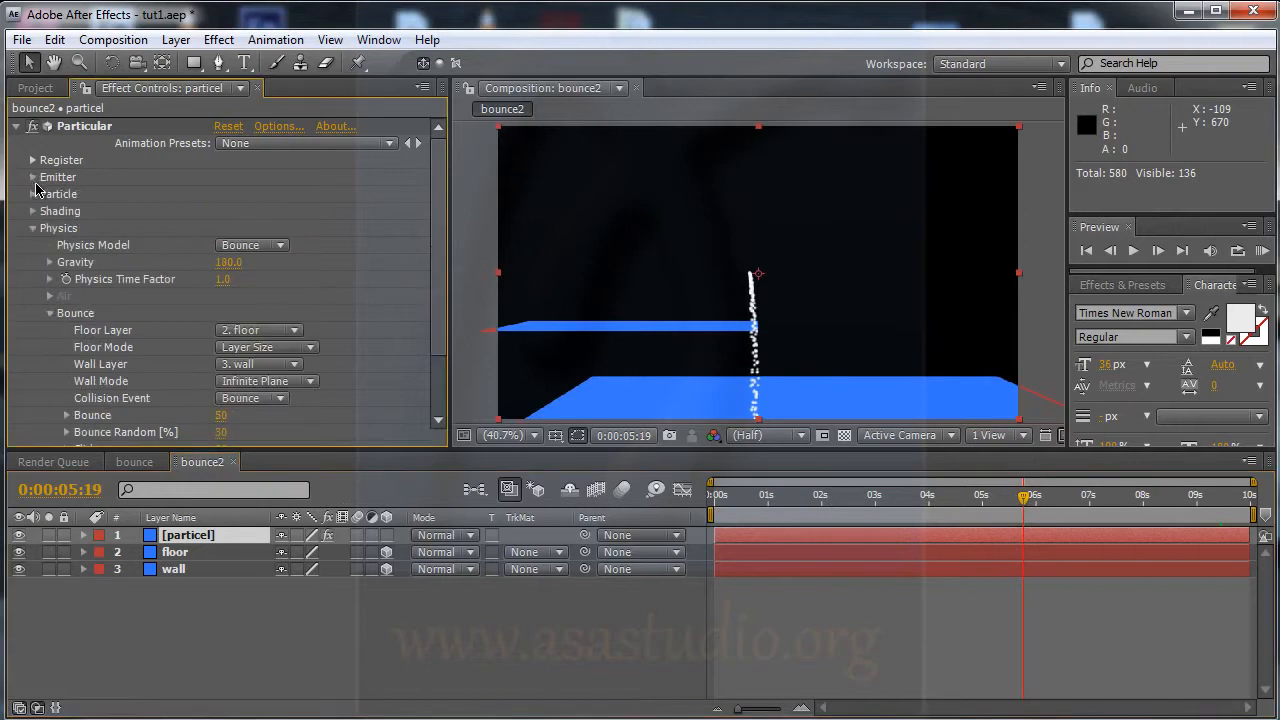
- Set the Bounce Floor Layer to None
{"action": "left_click", "coordinate": [283, 334]}
{"action": "left_click", "coordinate": [284, 332]}
{"action": "left_click", "coordinate": [290, 354]}
{"action": "left_click", "coordinate": [289, 352]}
{"action": "left_click", "coordinate": [253, 619]}
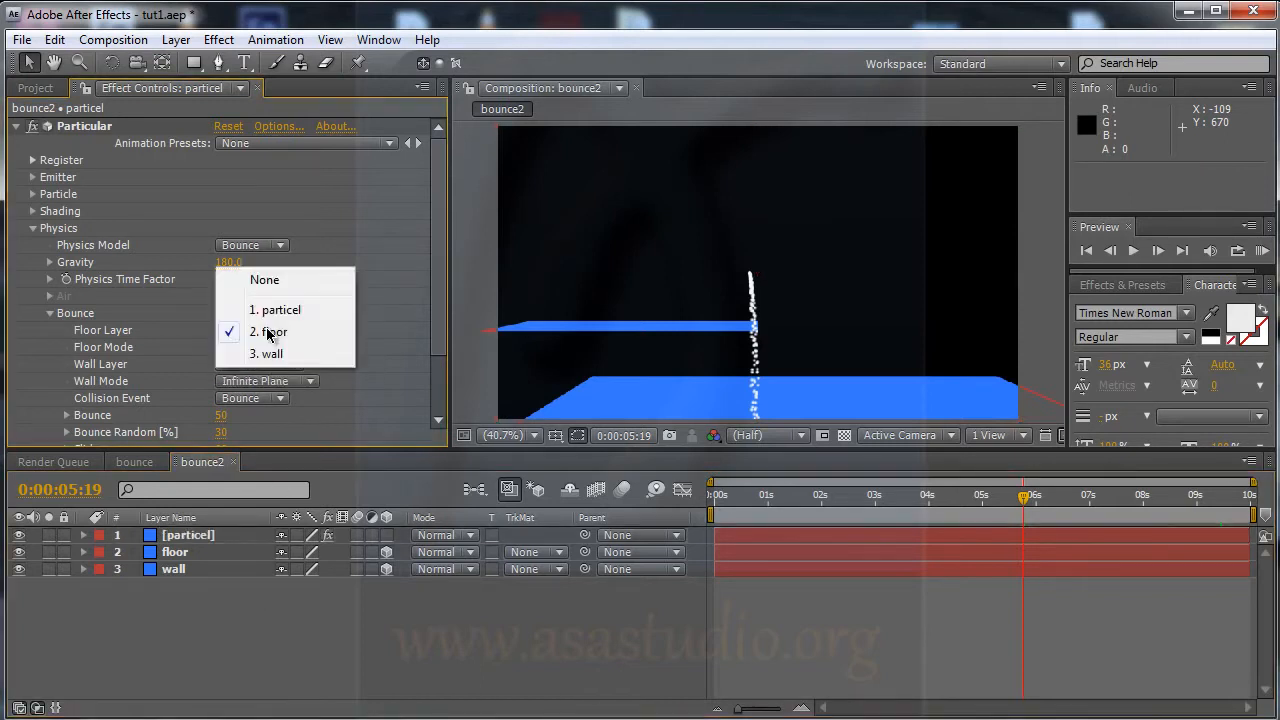
{"action": "left_click", "coordinate": [284, 331]}
{"action": "left_click", "coordinate": [265, 281]}
{"action": "left_click", "coordinate": [241, 635]}
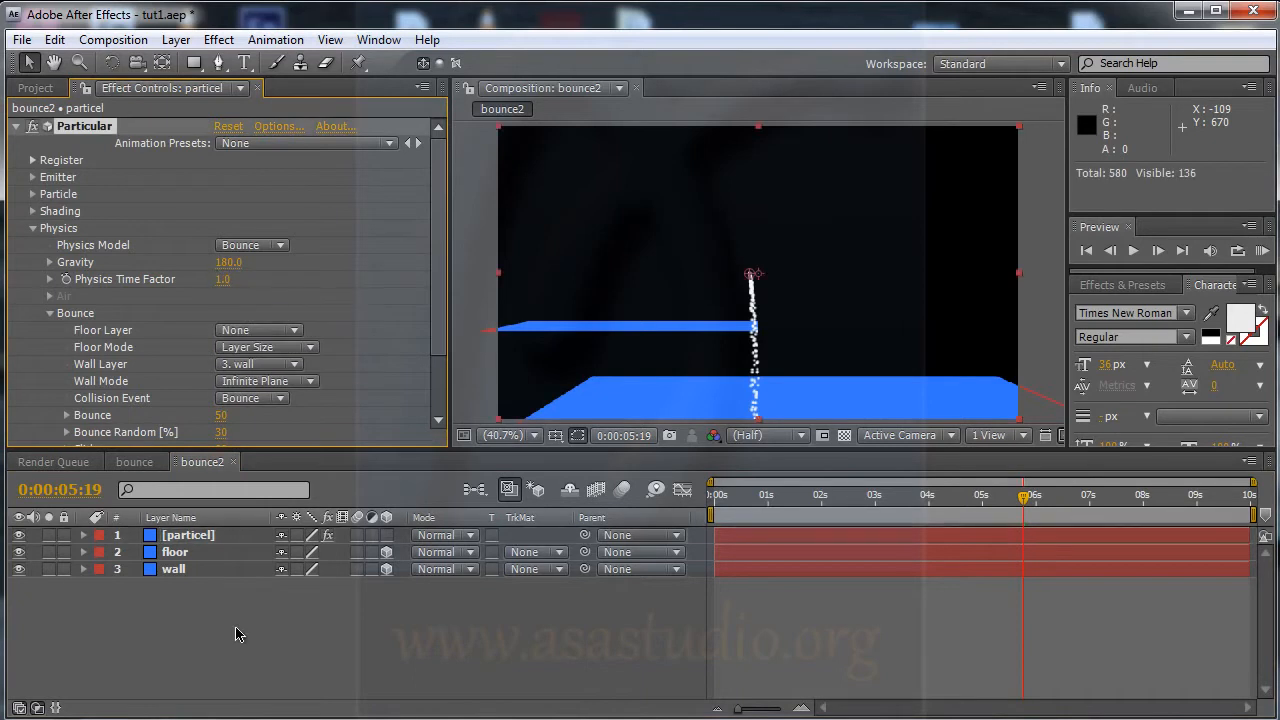
- Set the Wall Layer to None and the Floor Layer to floor, checking the particles at 0:00:01:21
{"action": "left_click", "coordinate": [277, 366]}
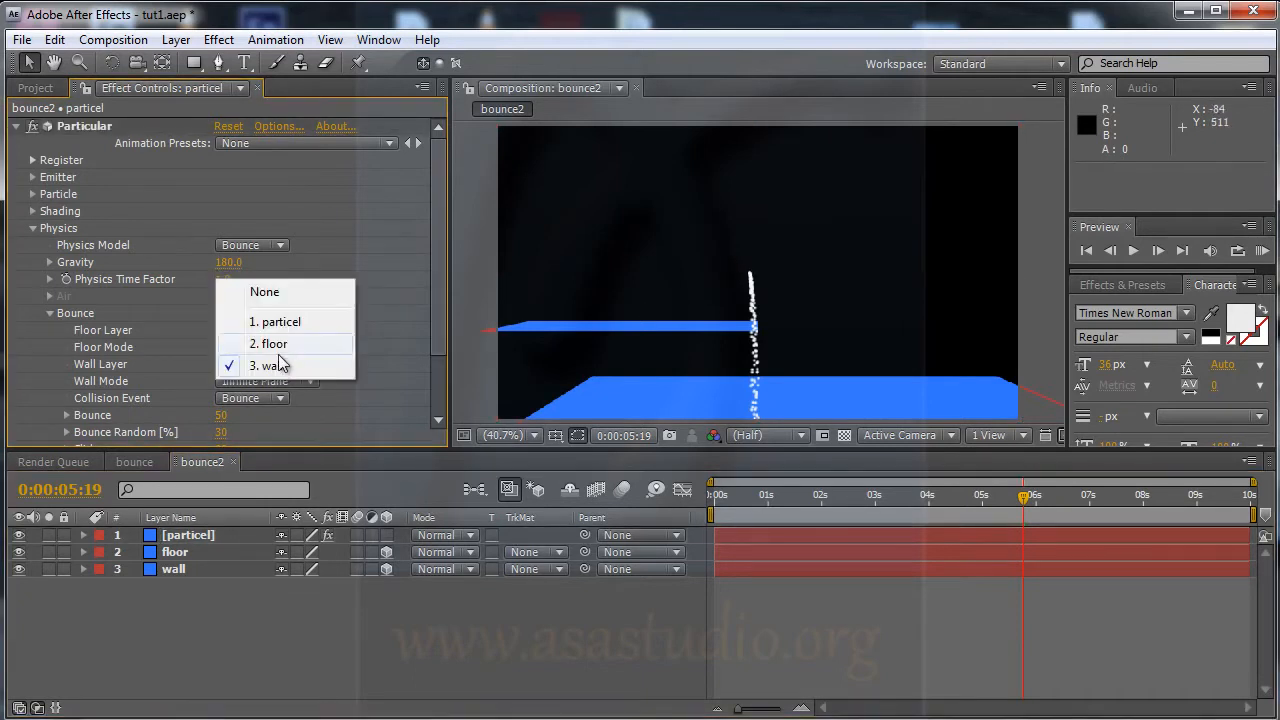
{"action": "left_click", "coordinate": [272, 288]}
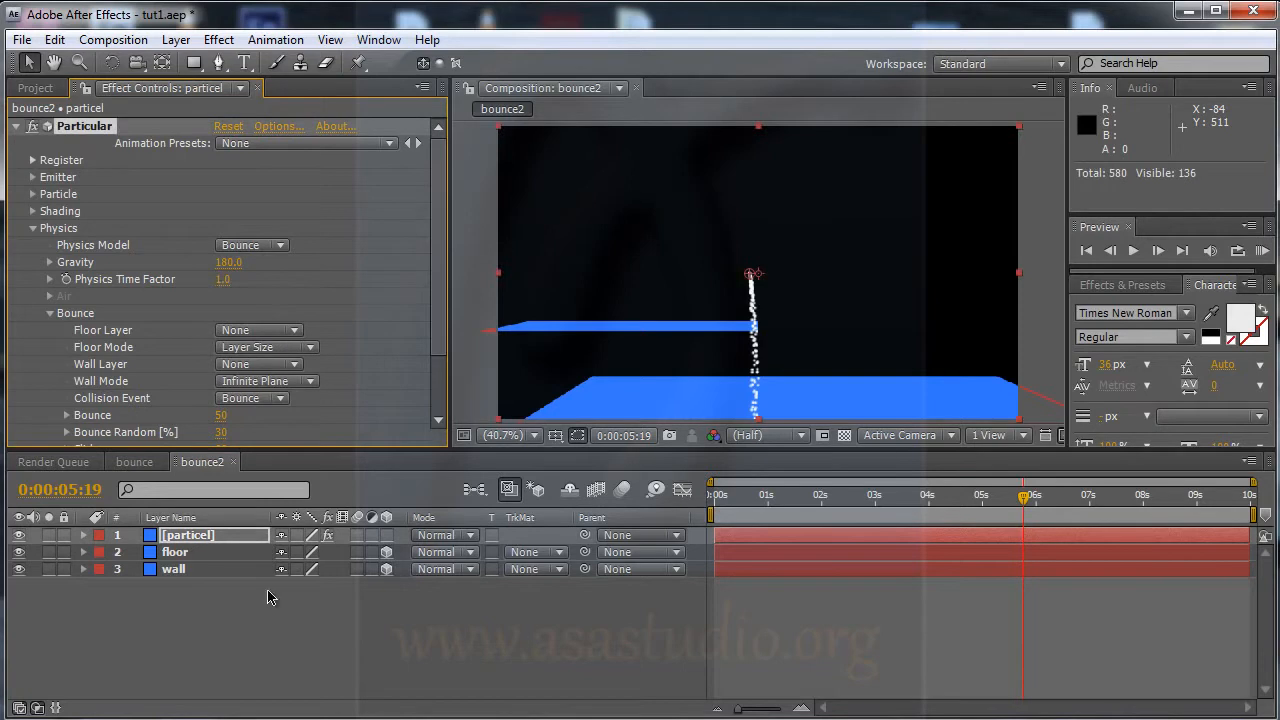
{"action": "left_click", "coordinate": [265, 333]}
{"action": "left_click", "coordinate": [277, 389]}
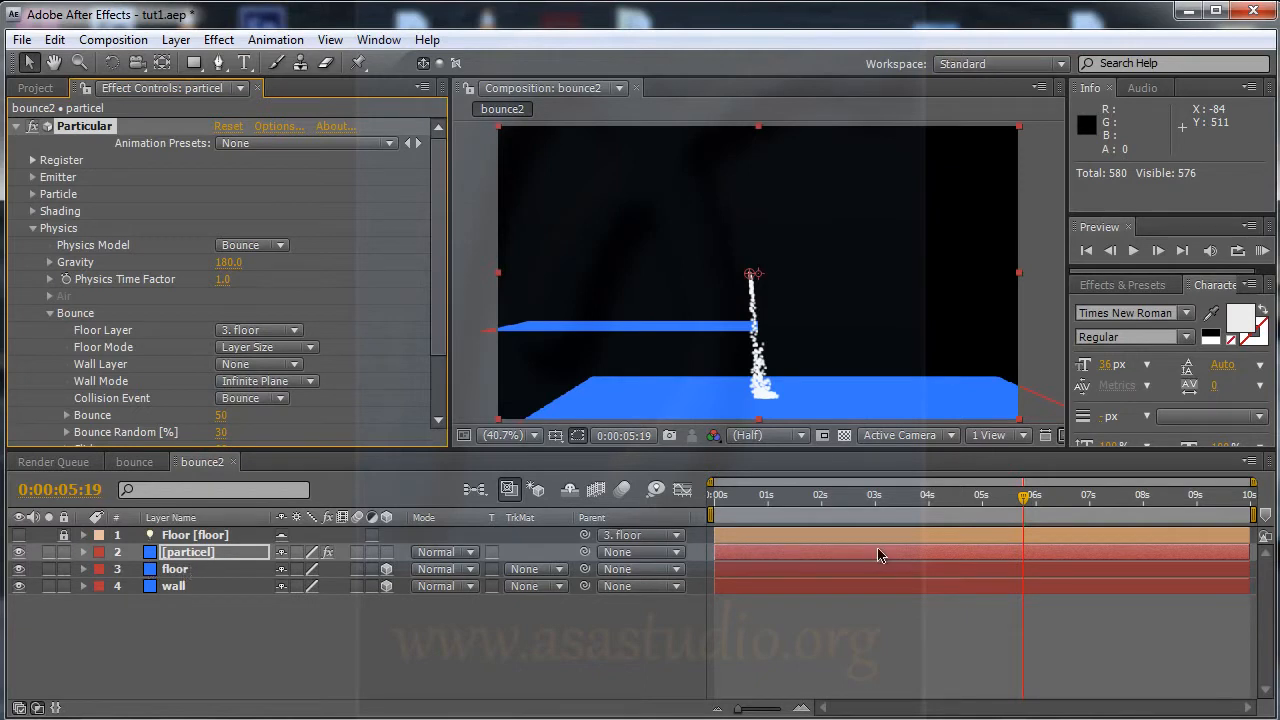
{"action": "left_click_drag", "start_coordinate": [1030, 500], "coordinate": [817, 495]}
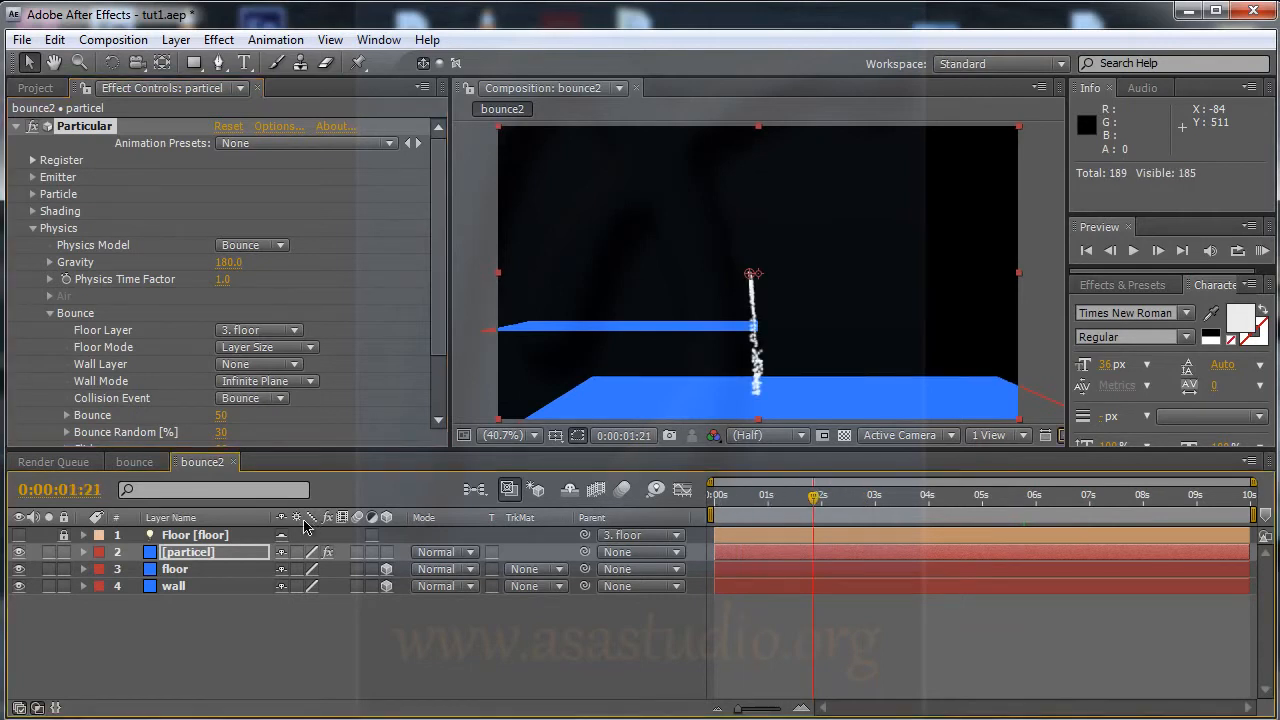
- Set the particel layer's Bounce Wall Layer to wall and check the collision at 0:00:01:05
{"action": "left_click", "coordinate": [183, 558]}
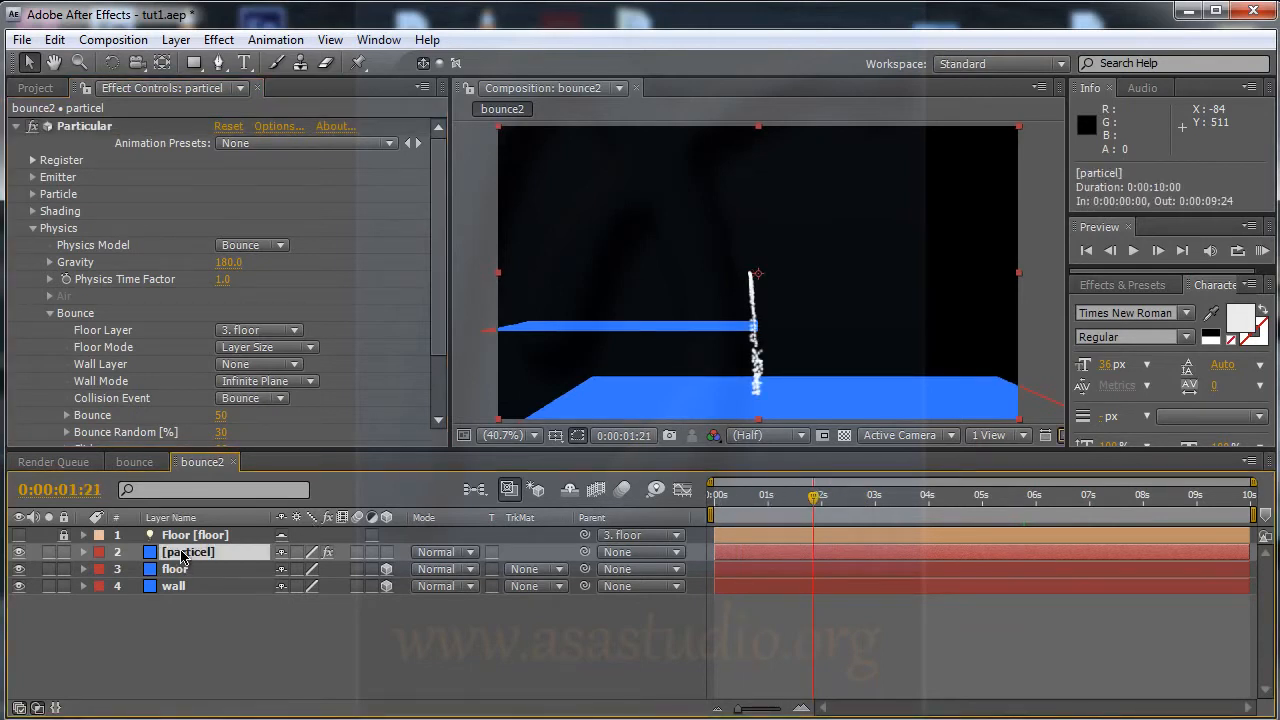
{"action": "left_click", "coordinate": [236, 374]}
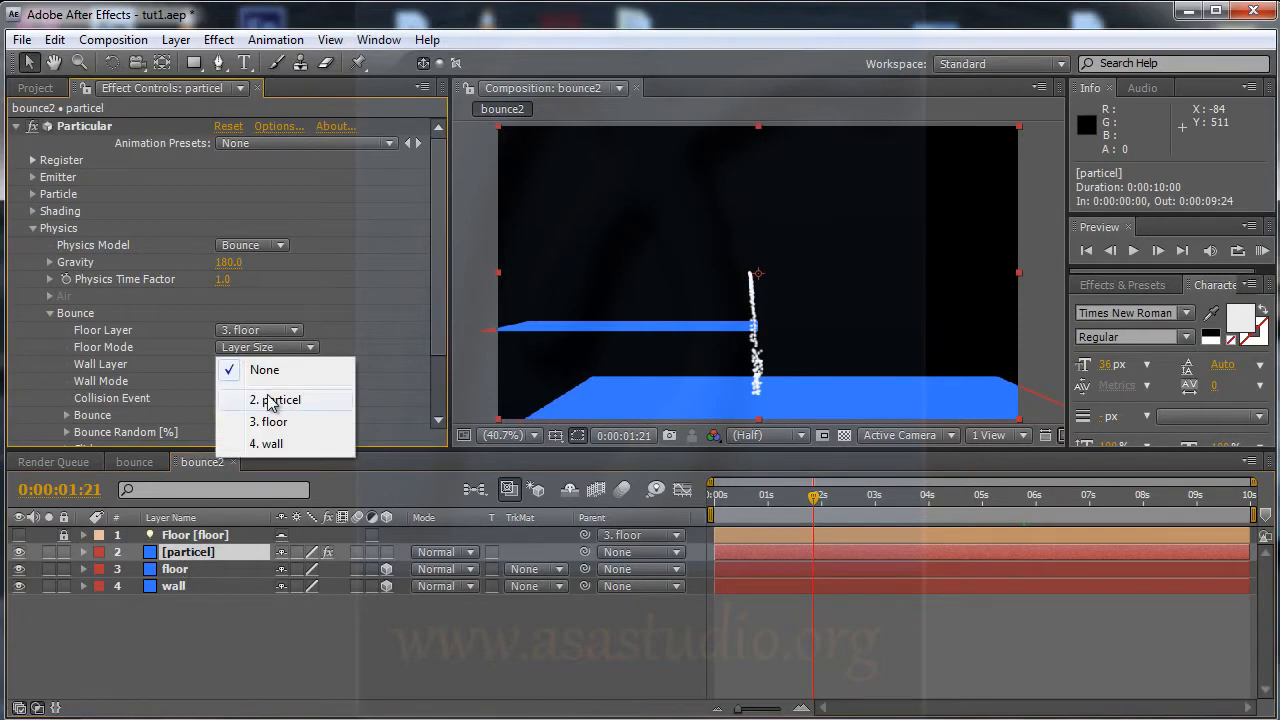
{"action": "left_click", "coordinate": [273, 444]}
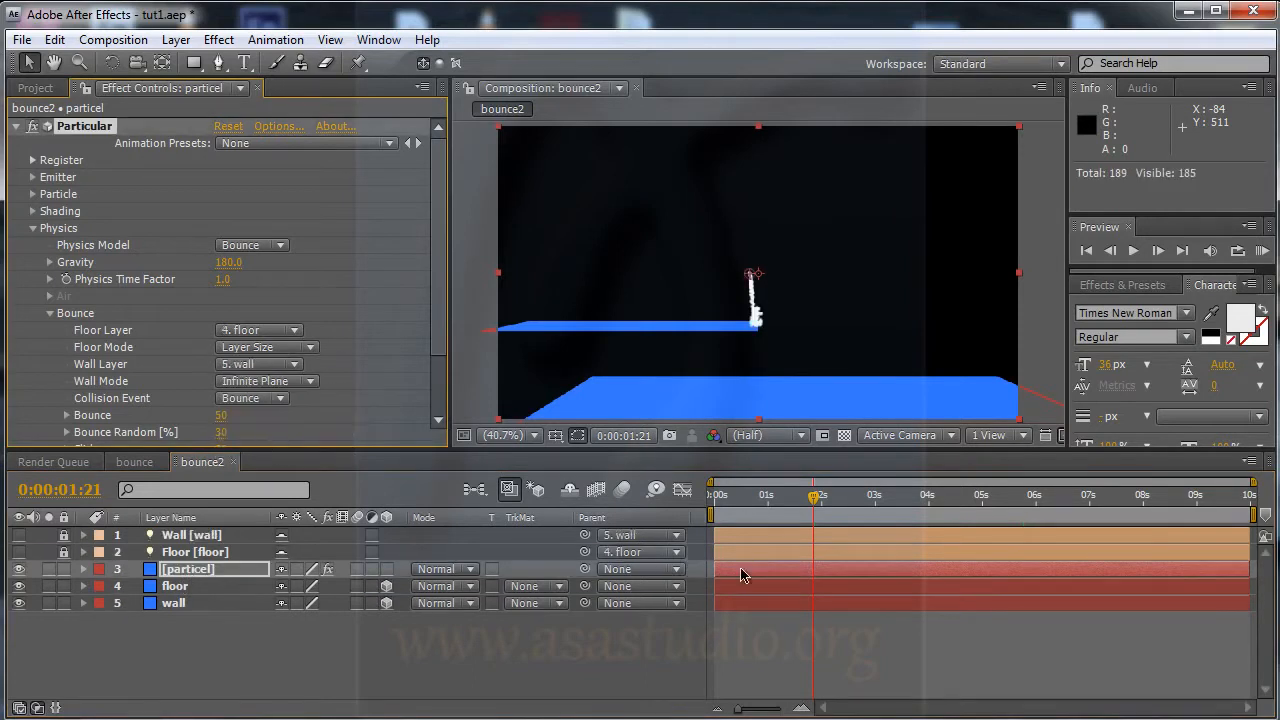
{"action": "left_click_drag", "start_coordinate": [815, 500], "coordinate": [779, 514]}
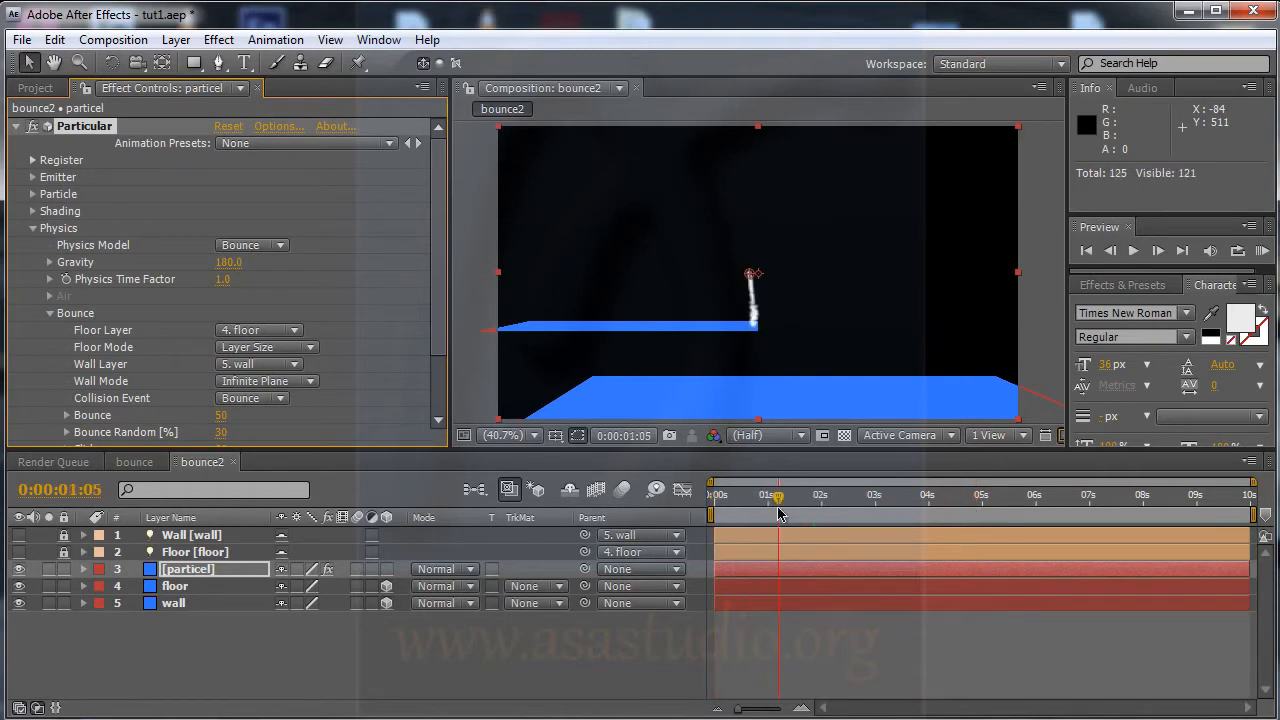
- Compare the floor and wall layers in the composition, and move the wall layer above floor in the layer stack
{"action": "left_click", "coordinate": [178, 589]}
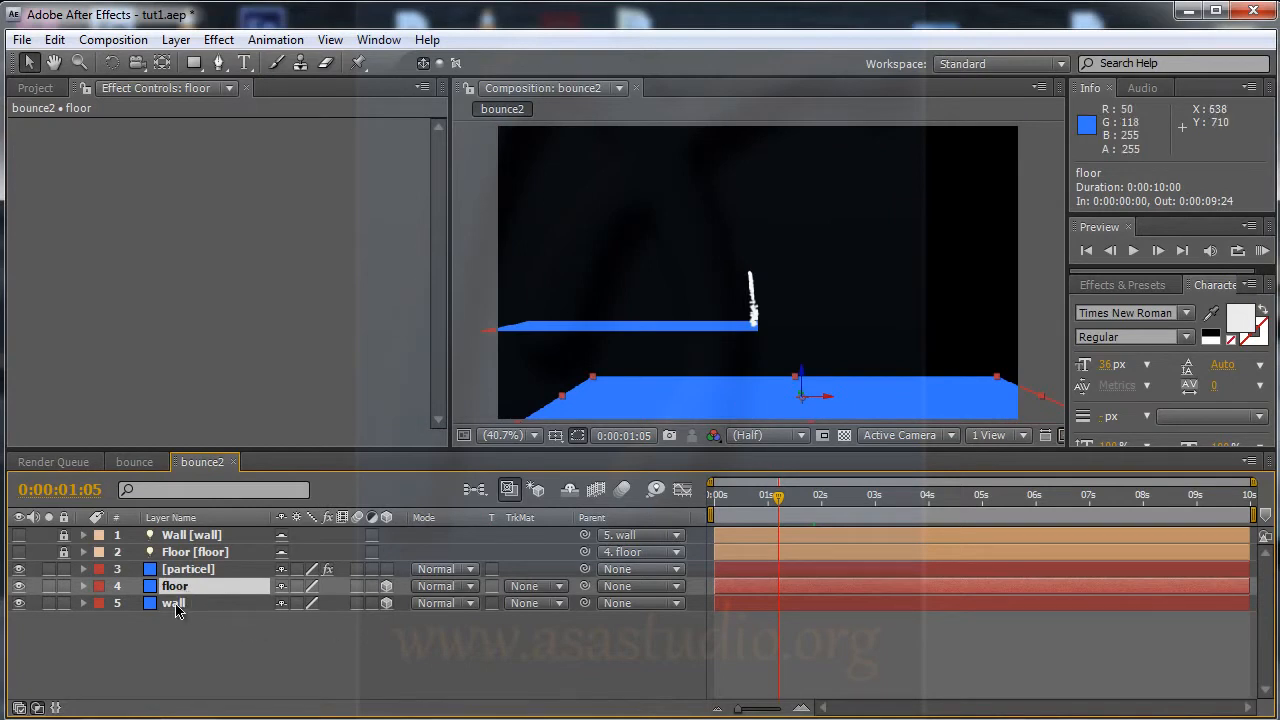
{"action": "left_click", "coordinate": [176, 605]}
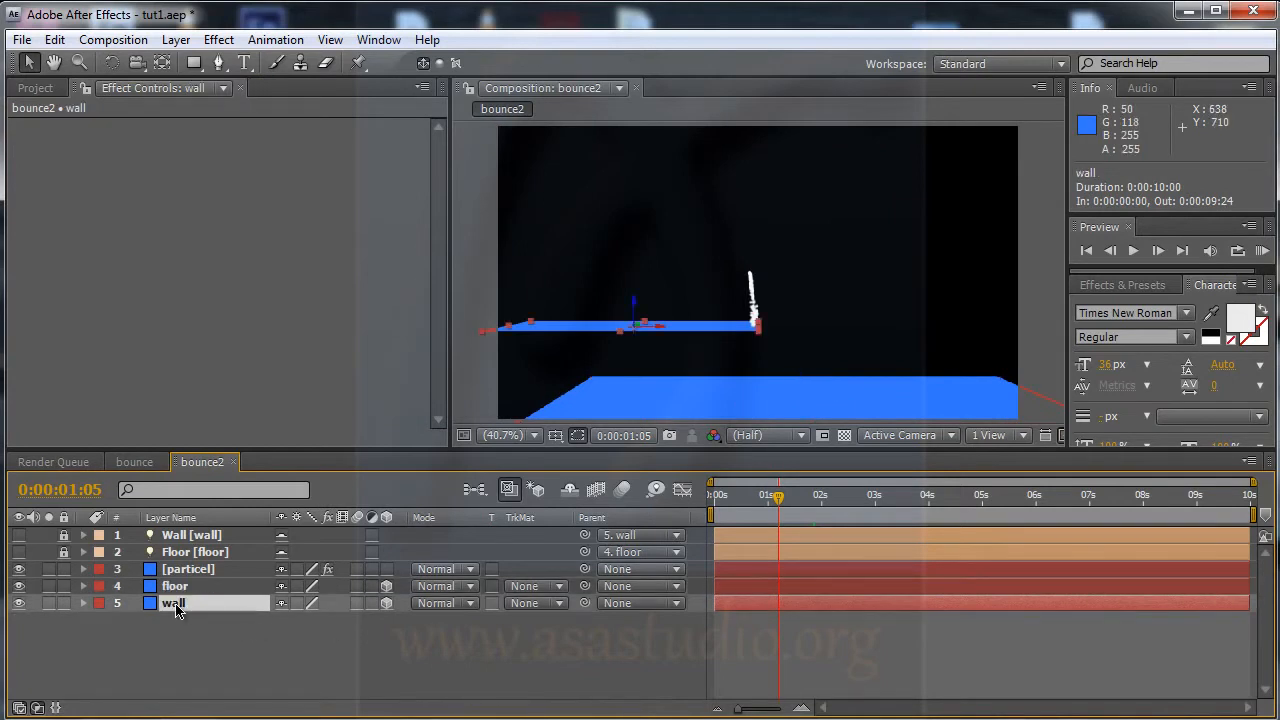
{"action": "left_click", "coordinate": [179, 590]}
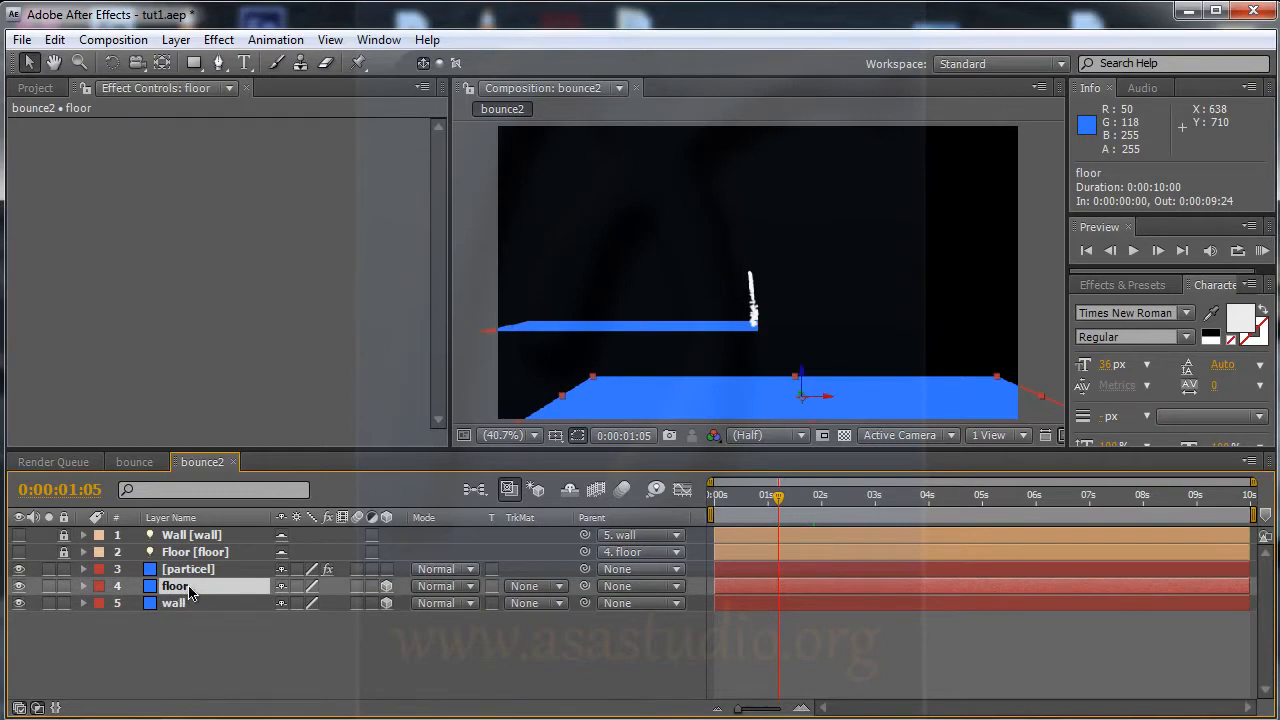
{"action": "mouse_move", "coordinate": [177, 606]}
{"action": "left_mouse_down"}
{"action": "mouse_move", "coordinate": [176, 578]}
{"action": "mouse_move", "coordinate": [175, 606]}
{"action": "left_mouse_up"}
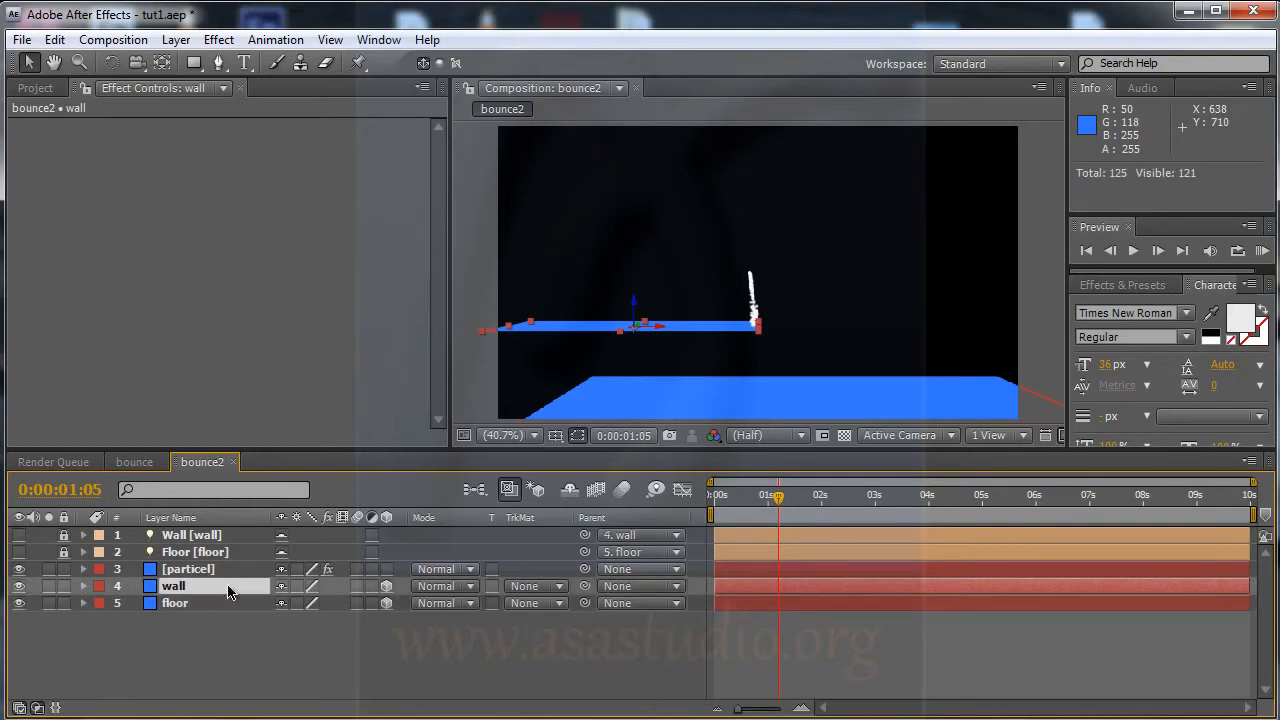
- Set Particular's Floor Layer to wall and its Wall Layer to floor, checking the bounces at 0:00:05:05
{"action": "left_click", "coordinate": [188, 569]}
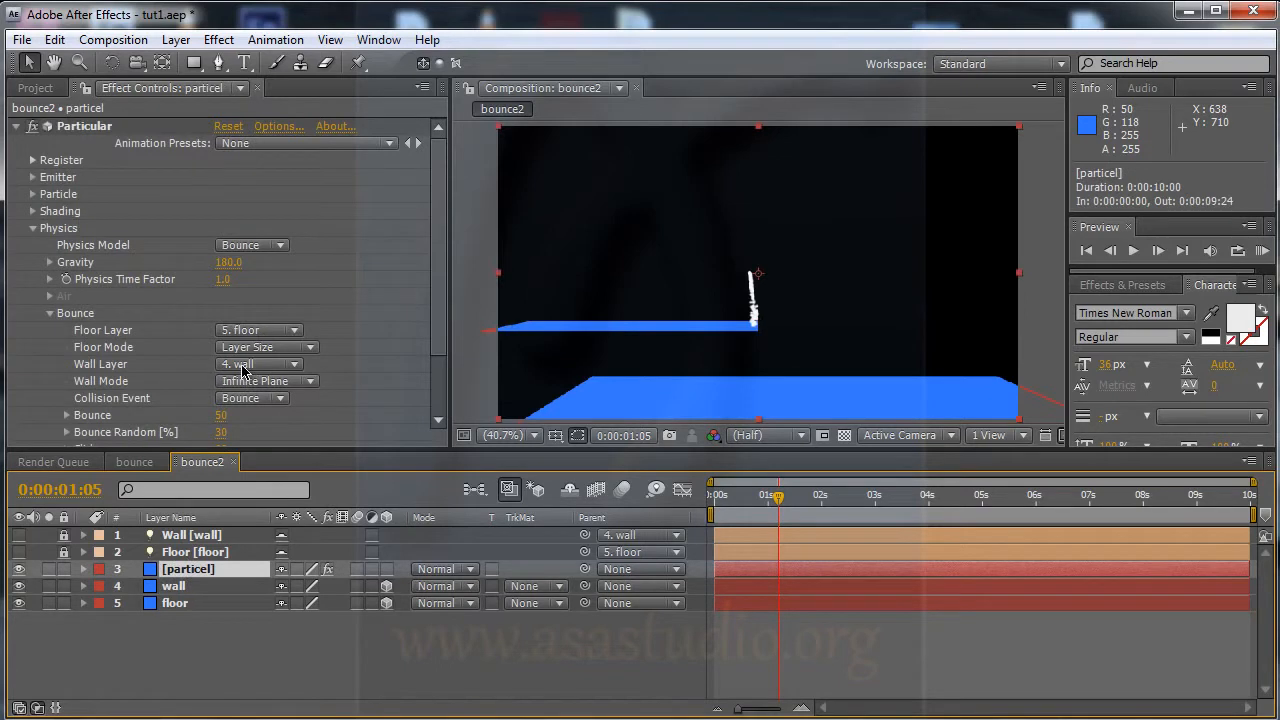
{"action": "left_click", "coordinate": [261, 330]}
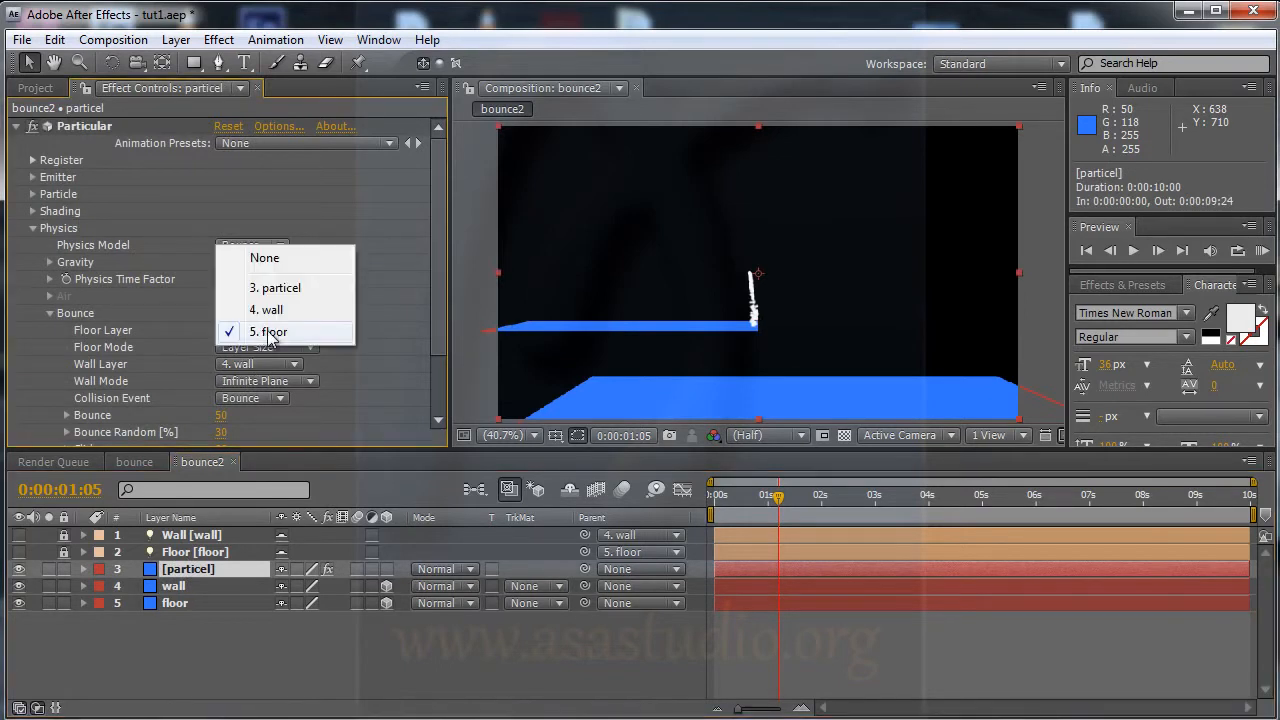
{"action": "left_click", "coordinate": [280, 315]}
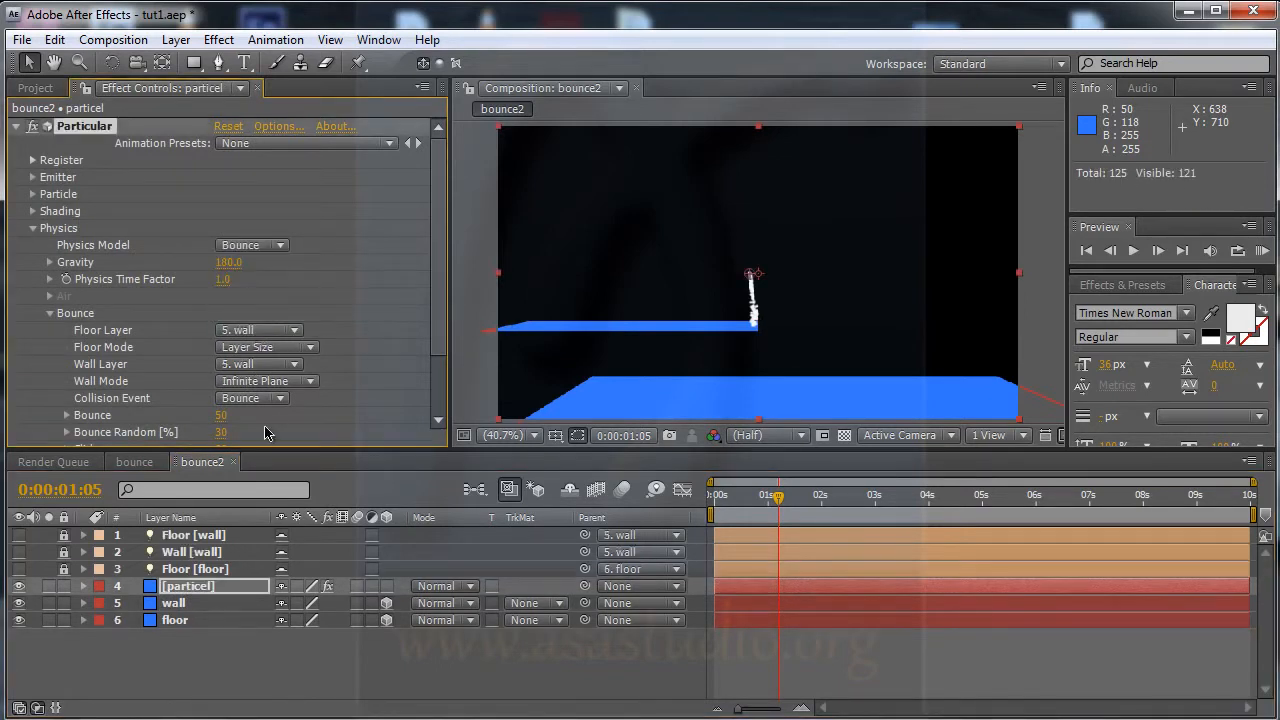
{"action": "left_click", "coordinate": [266, 372]}
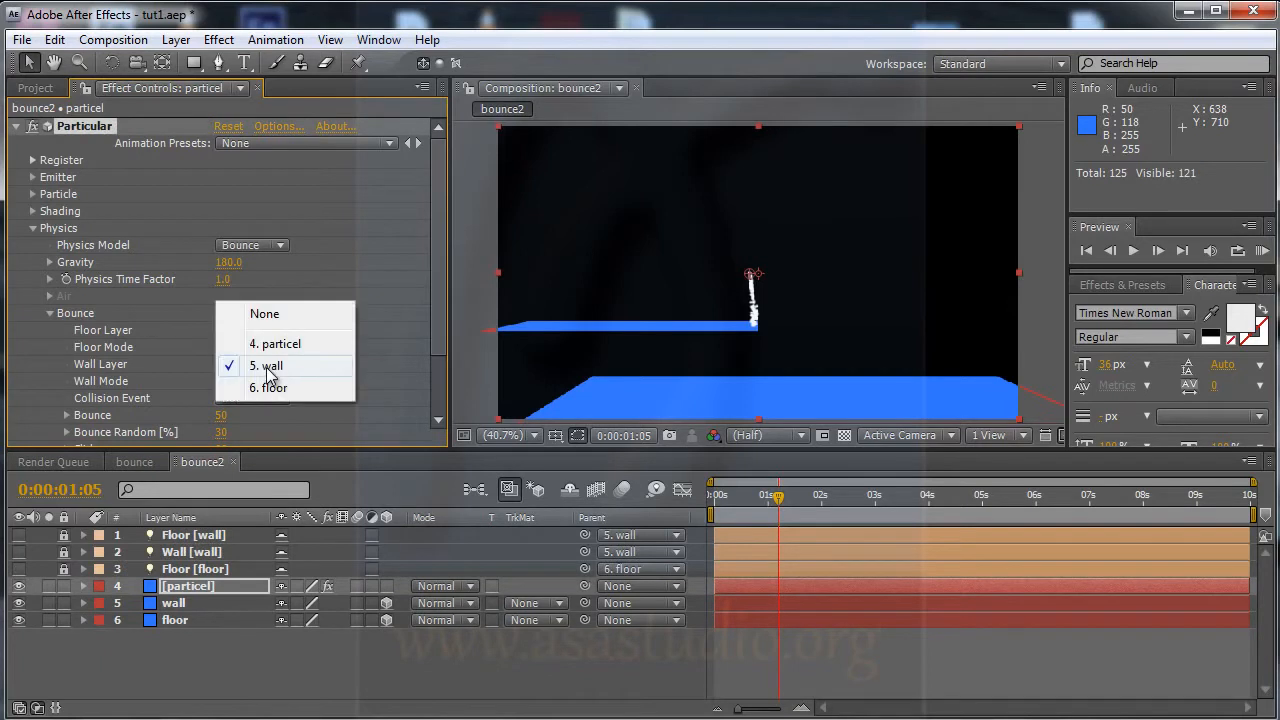
{"action": "left_click", "coordinate": [276, 390]}
{"action": "left_click_drag", "start_coordinate": [772, 507], "coordinate": [993, 509]}
- Change the Emitter Type to Box with Emitter Size X 126, Y 141 and Z 186, and check the particles at 0:00:05:23
{"action": "left_click", "coordinate": [446, 274]}
{"action": "left_click", "coordinate": [34, 179]}
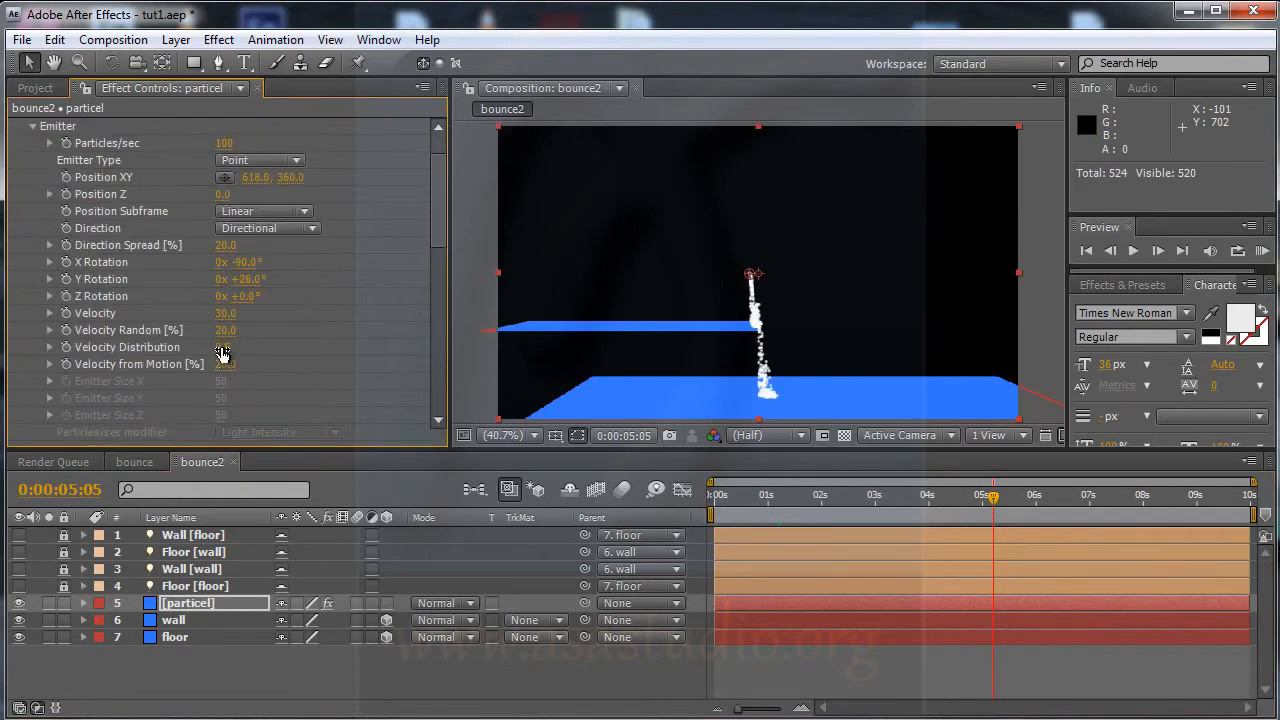
{"action": "left_click", "coordinate": [270, 160]}
{"action": "left_click", "coordinate": [282, 189]}
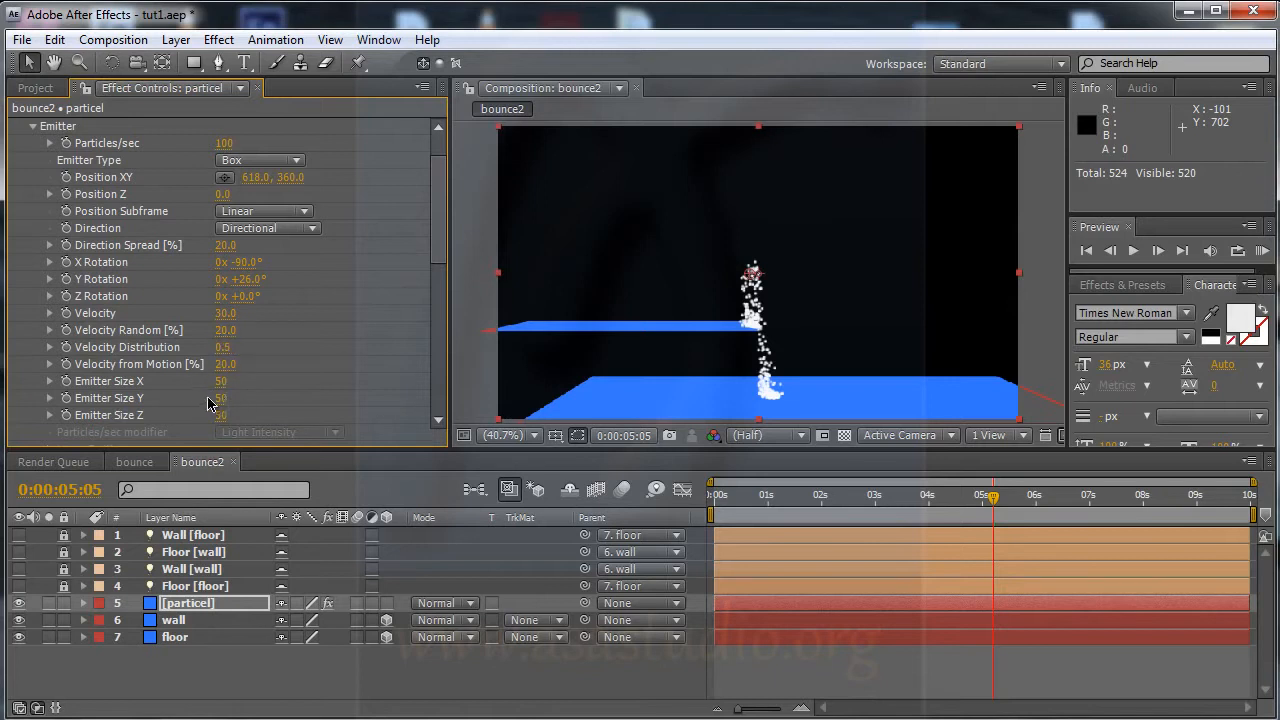
{"action": "left_click_drag", "start_coordinate": [222, 383], "coordinate": [366, 418]}
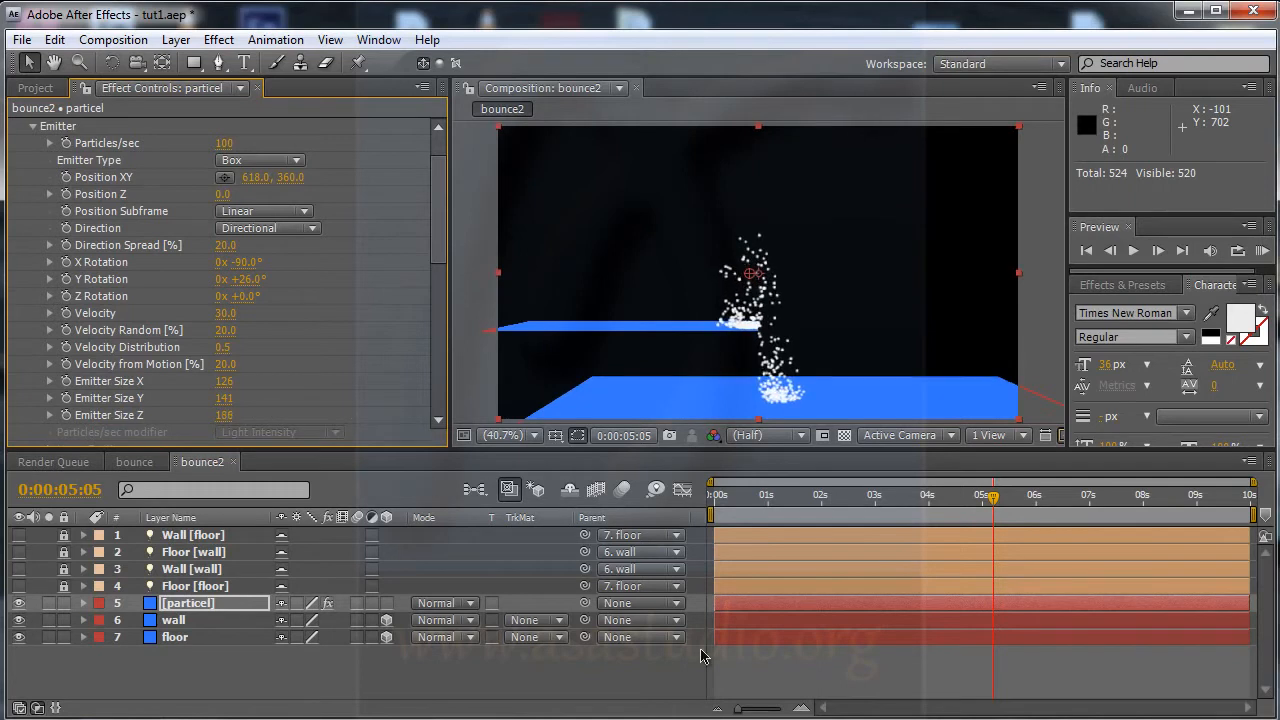
{"action": "left_click_drag", "start_coordinate": [812, 505], "coordinate": [1033, 524]}
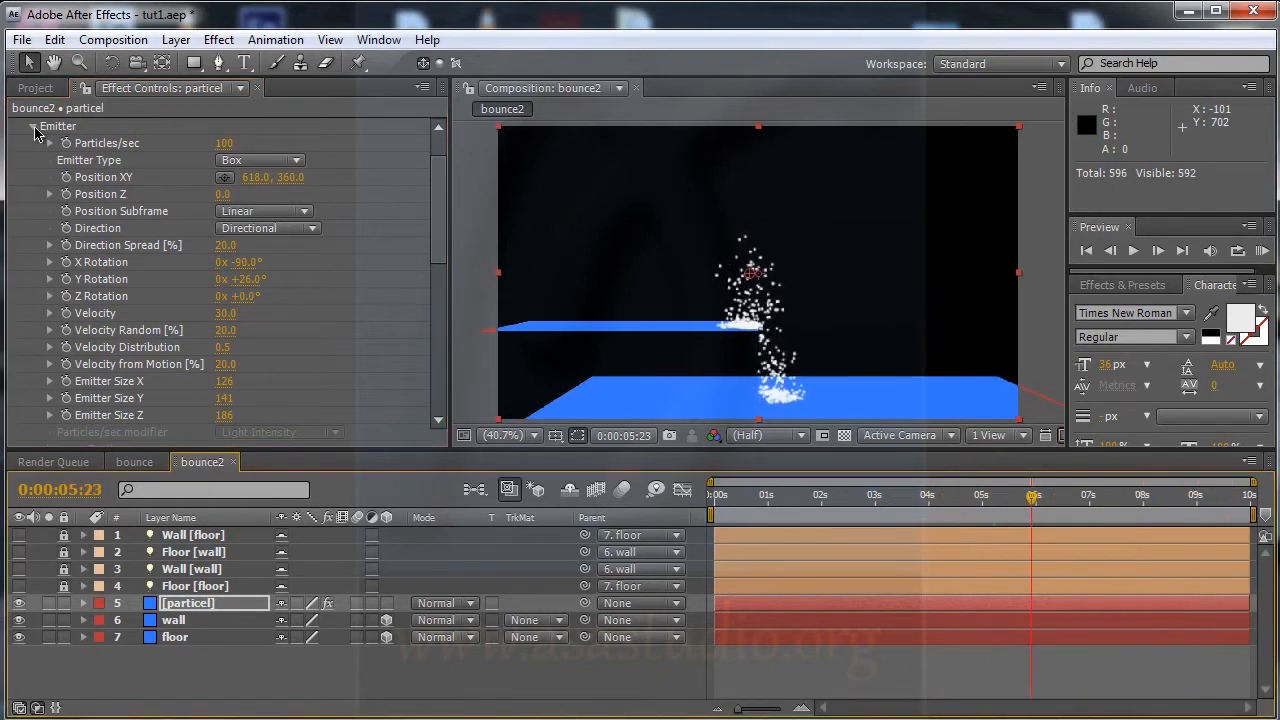
- Collapse the Emitter group and set the Aux System's Emit option to At Bounce Event
{"action": "left_click", "coordinate": [33, 127]}
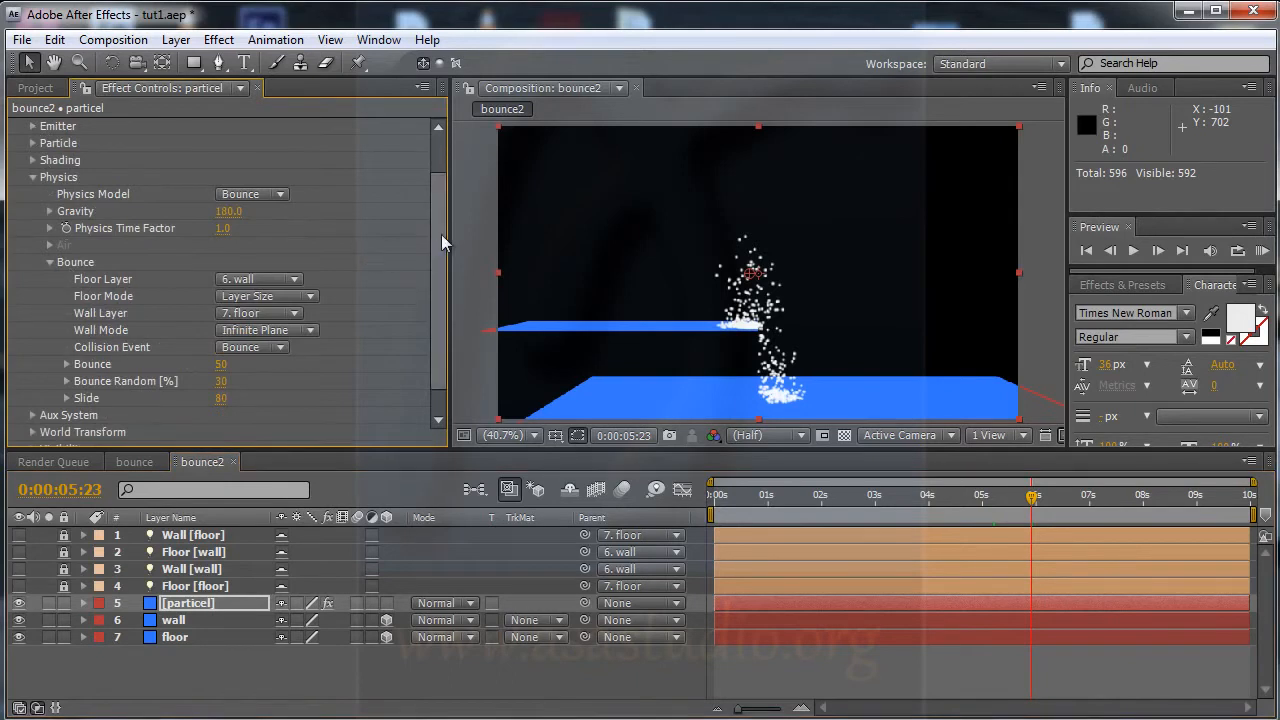
{"action": "left_click_drag", "start_coordinate": [441, 234], "coordinate": [446, 286]}
{"action": "left_click", "coordinate": [34, 387]}
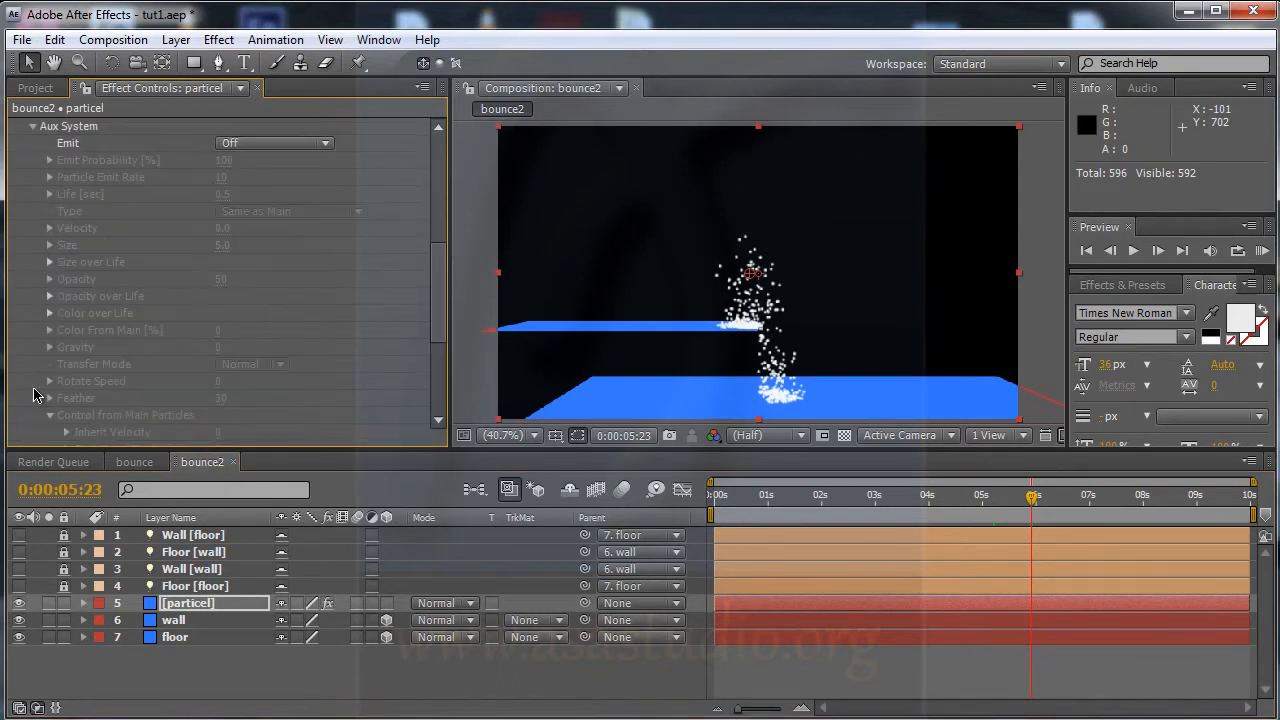
{"action": "left_click", "coordinate": [284, 149]}
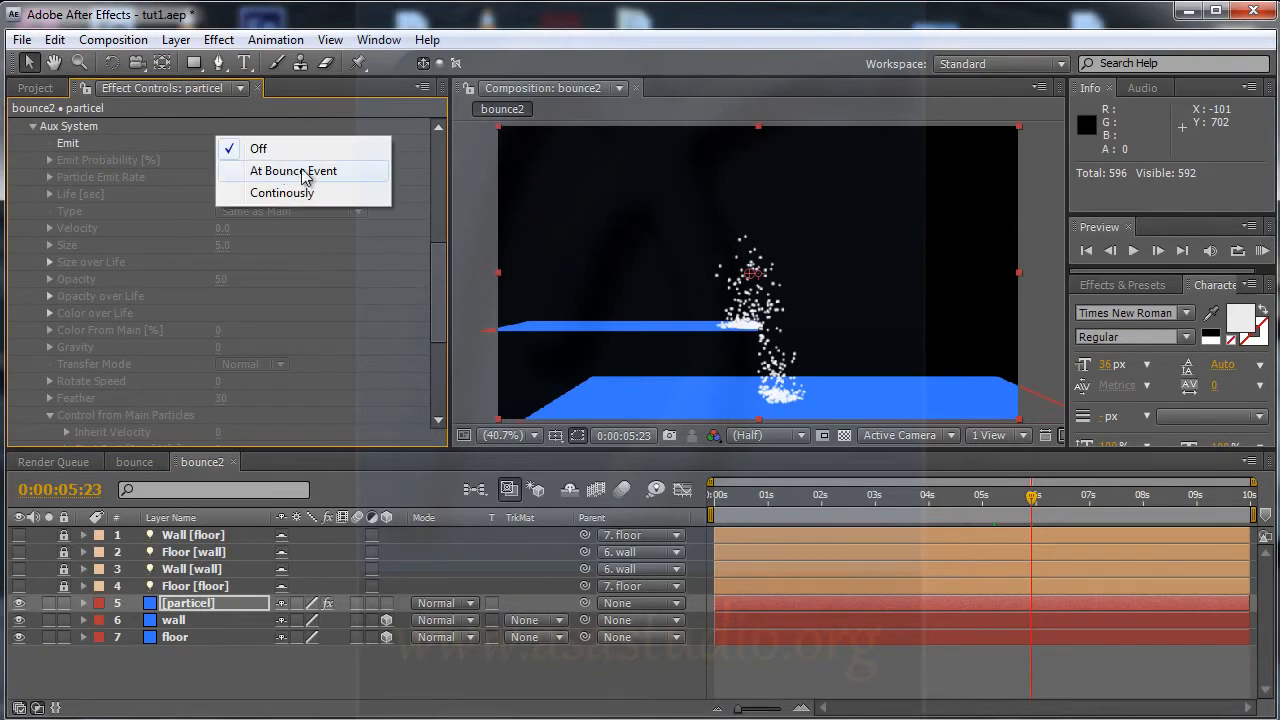
{"action": "left_click", "coordinate": [281, 172]}
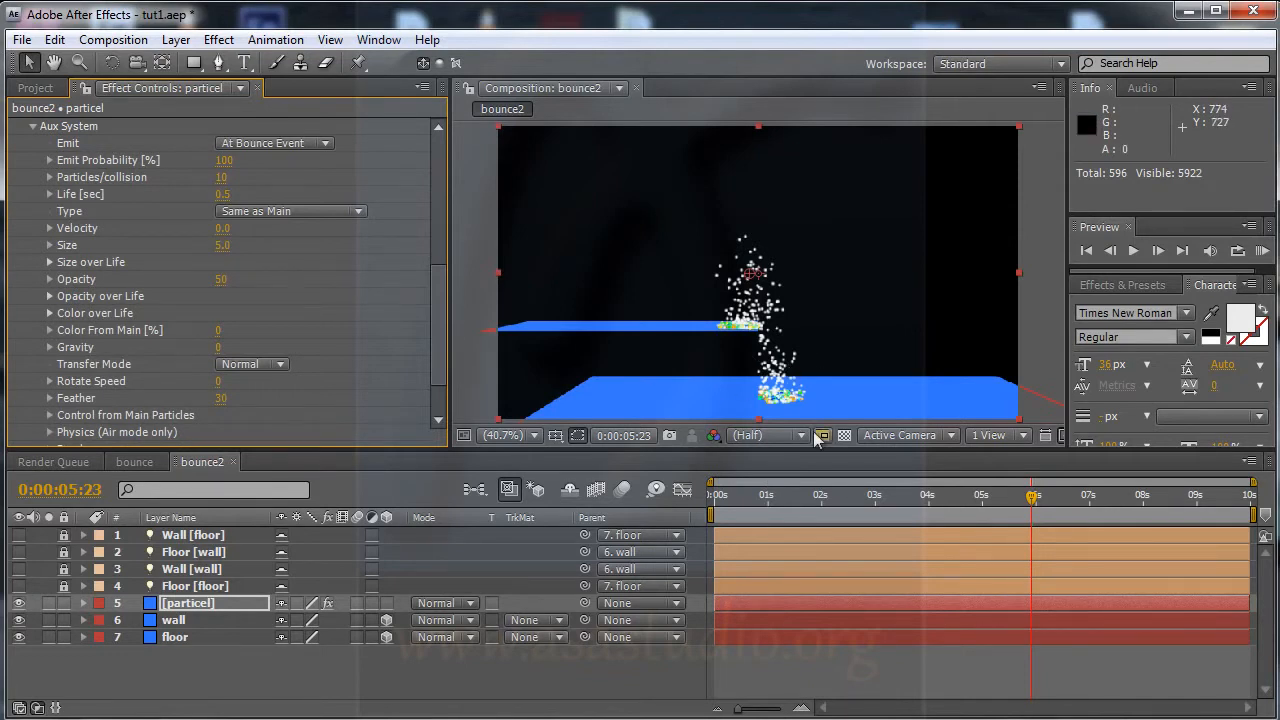
- Add a new camera named Camera 1 with the 50mm preset to bounce2
{"action": "left_click_drag", "start_coordinate": [137, 62], "coordinate": [204, 132]}
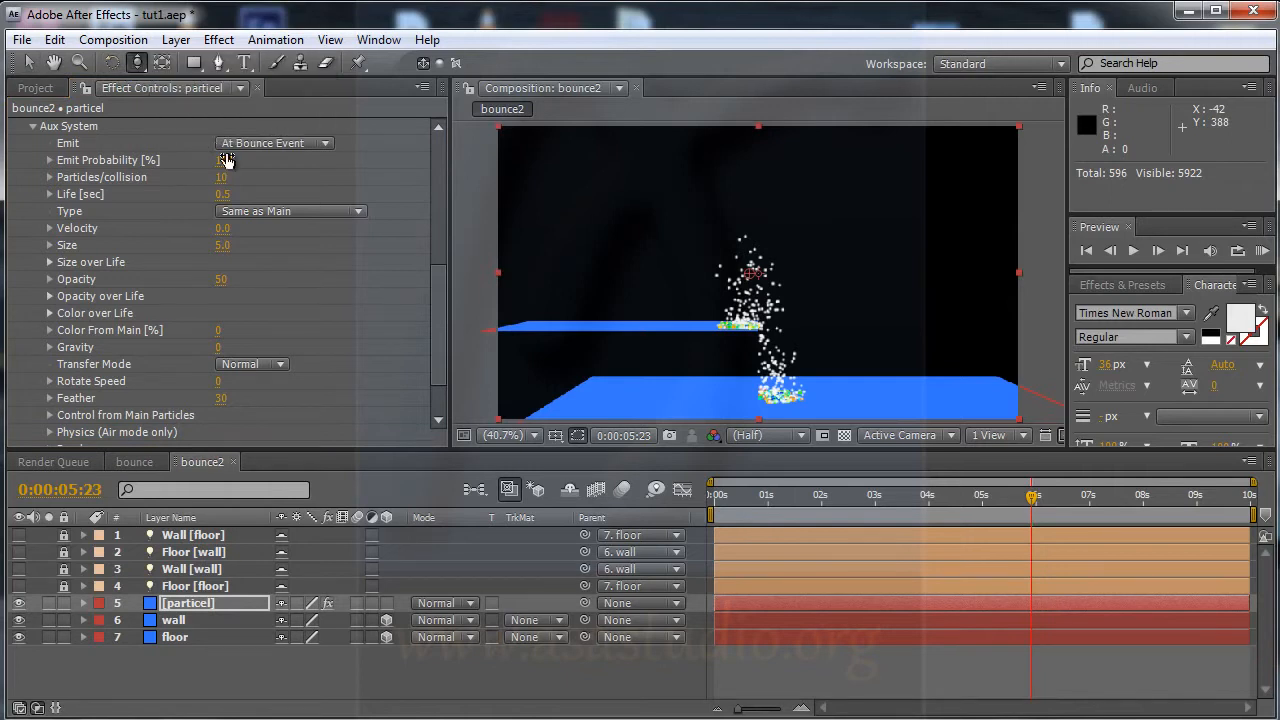
{"action": "left_click", "coordinate": [176, 40]}
{"action": "mouse_move", "coordinate": [197, 64]}
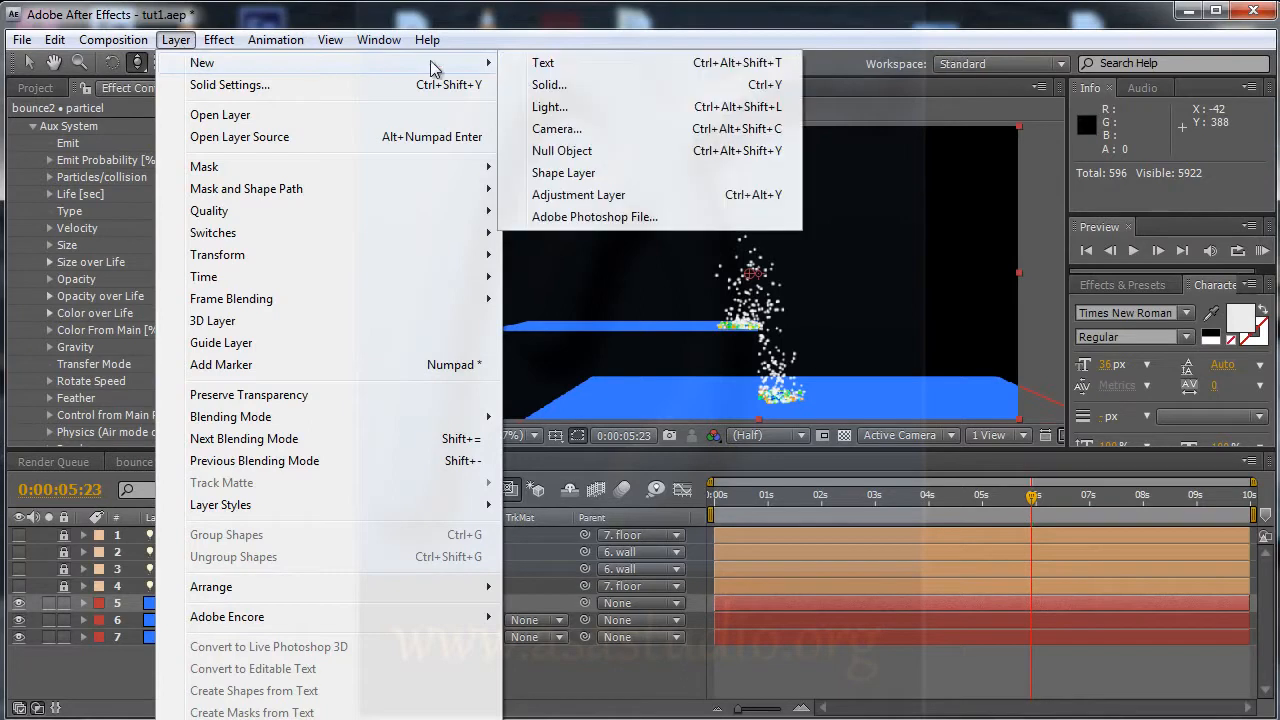
{"action": "left_click", "coordinate": [597, 130]}
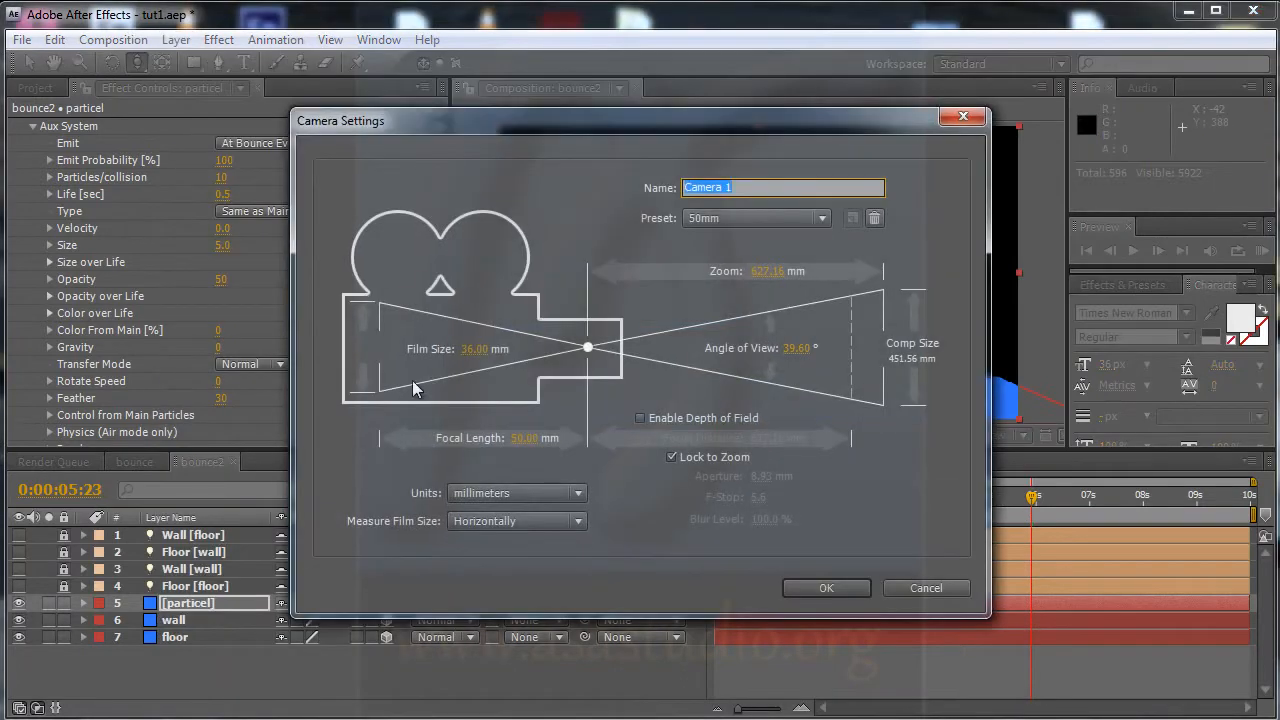
{"action": "left_click", "coordinate": [836, 585]}
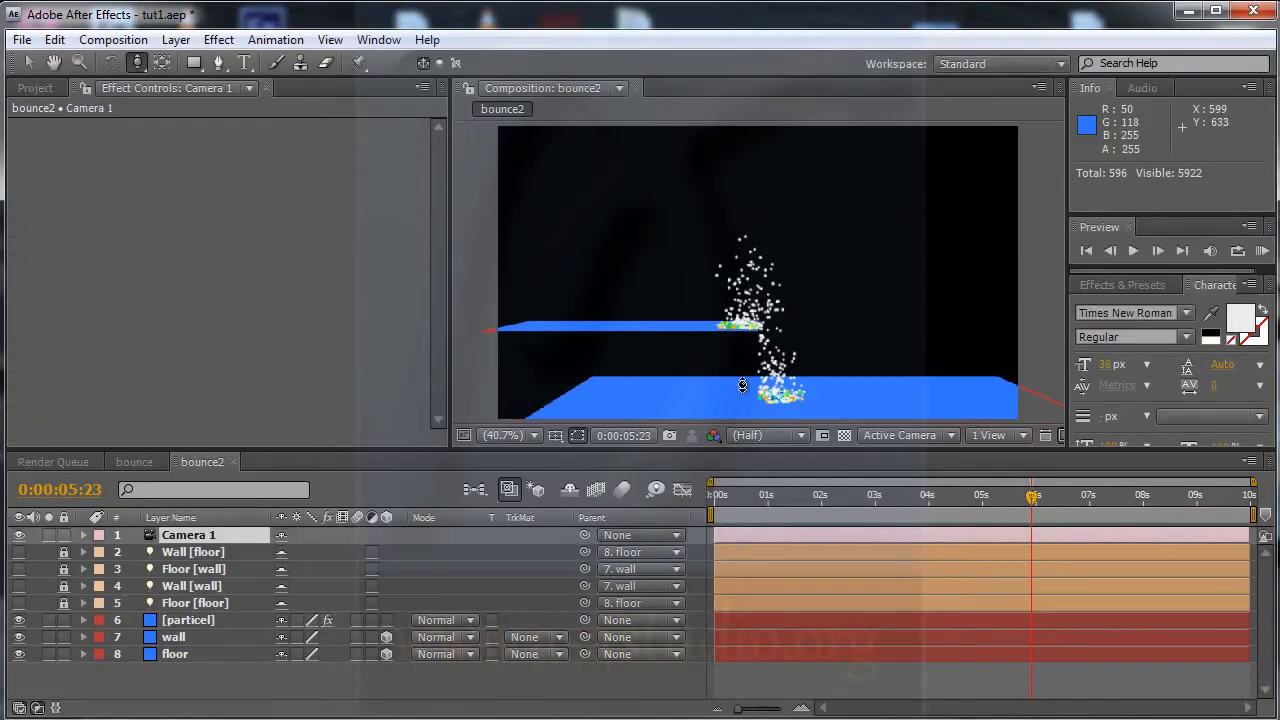
- Orbit and track Camera 1 to frame both blue surfaces, and check the bouncing particles at 0:00:05:07
{"action": "left_click_drag", "start_coordinate": [141, 64], "coordinate": [200, 128]}
{"action": "left_click_drag", "start_coordinate": [810, 350], "coordinate": [786, 253]}
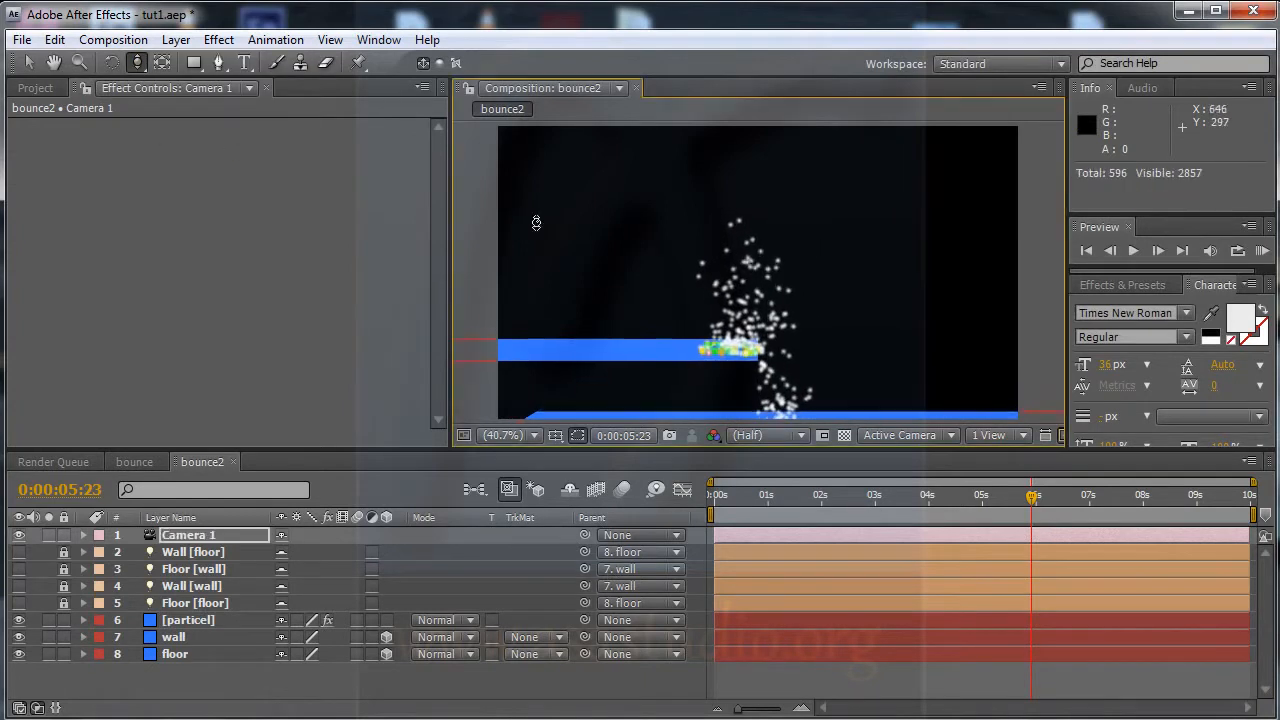
{"action": "left_click_drag", "start_coordinate": [141, 65], "coordinate": [219, 110]}
{"action": "left_click_drag", "start_coordinate": [727, 311], "coordinate": [778, 294]}
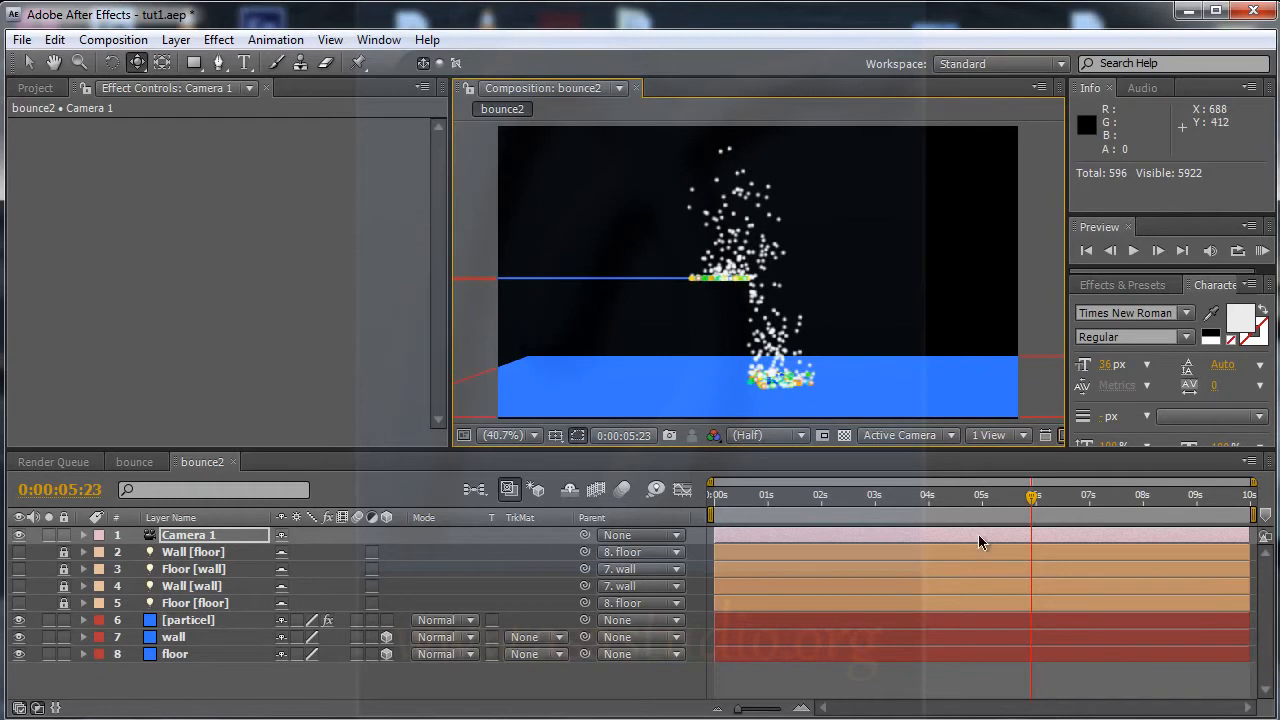
{"action": "left_click_drag", "start_coordinate": [890, 514], "coordinate": [997, 509]}
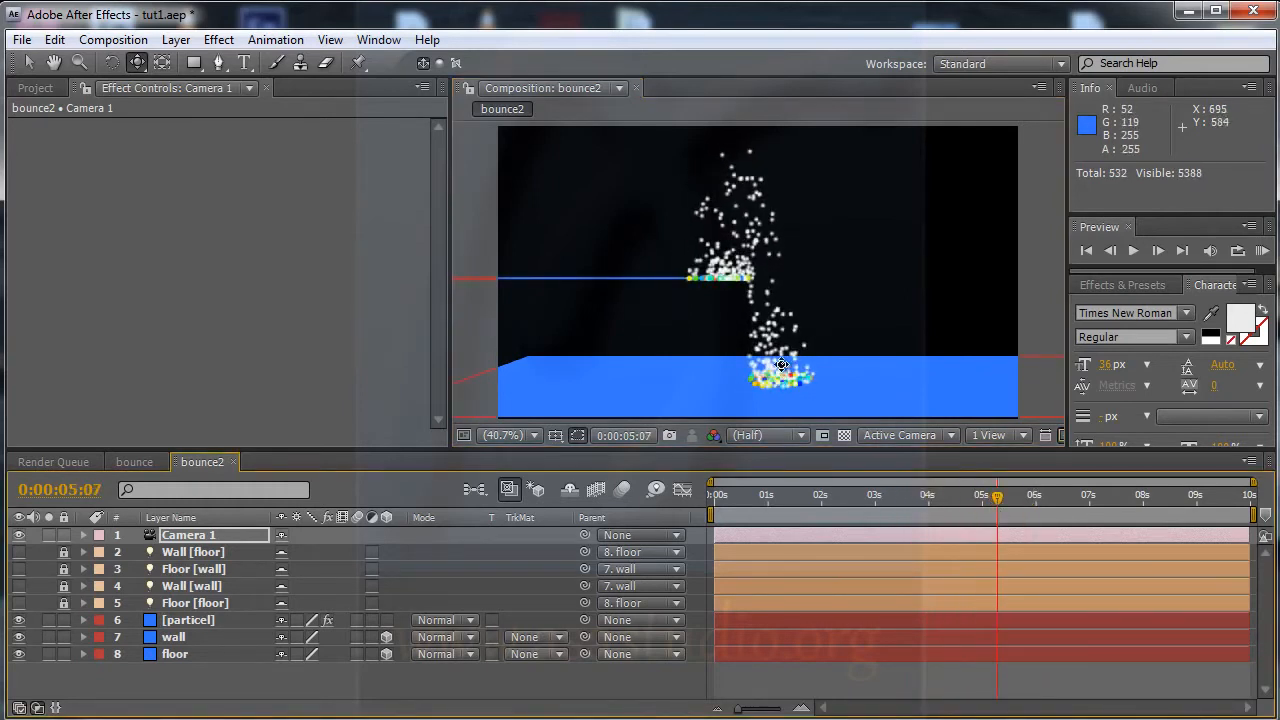
- Orbit Camera 1 further and shift it to center the collisions on both surfaces, checking them at 0:00:04:17
{"action": "left_click_drag", "start_coordinate": [140, 62], "coordinate": [187, 134]}
{"action": "left_click_drag", "start_coordinate": [697, 288], "coordinate": [706, 233]}
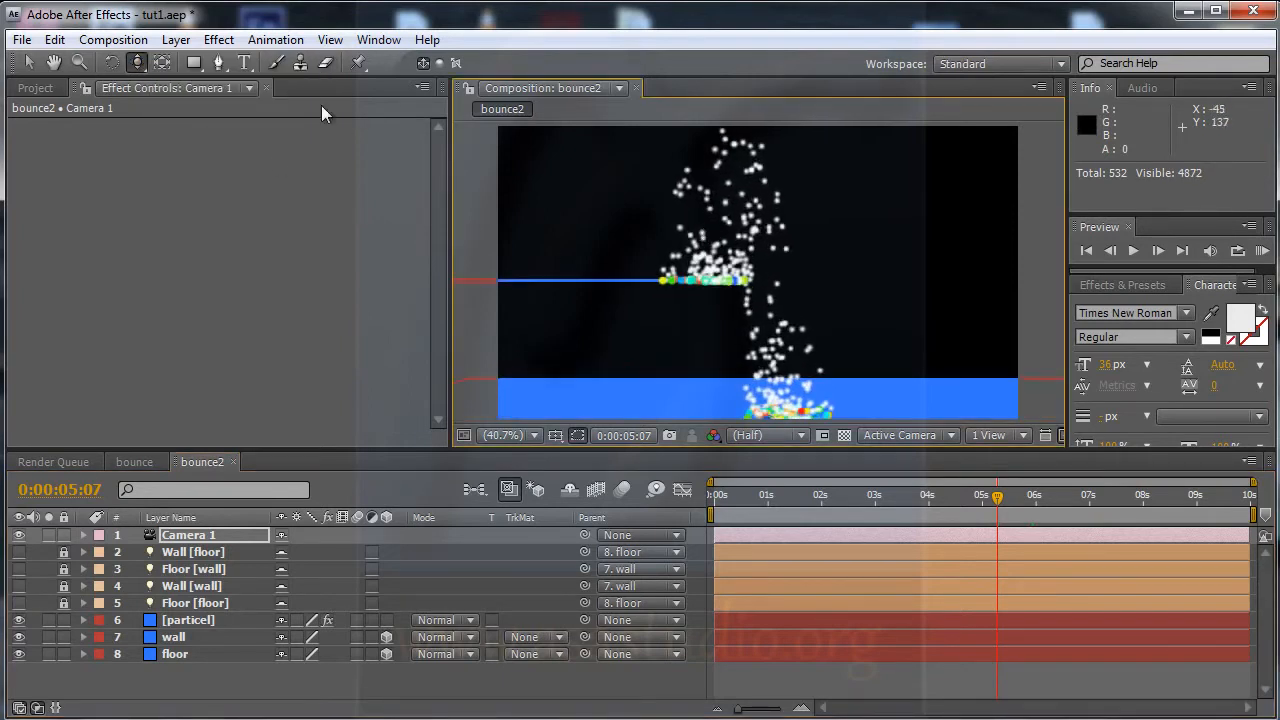
{"action": "left_click_drag", "start_coordinate": [137, 64], "coordinate": [184, 104]}
{"action": "left_click_drag", "start_coordinate": [768, 261], "coordinate": [769, 250]}
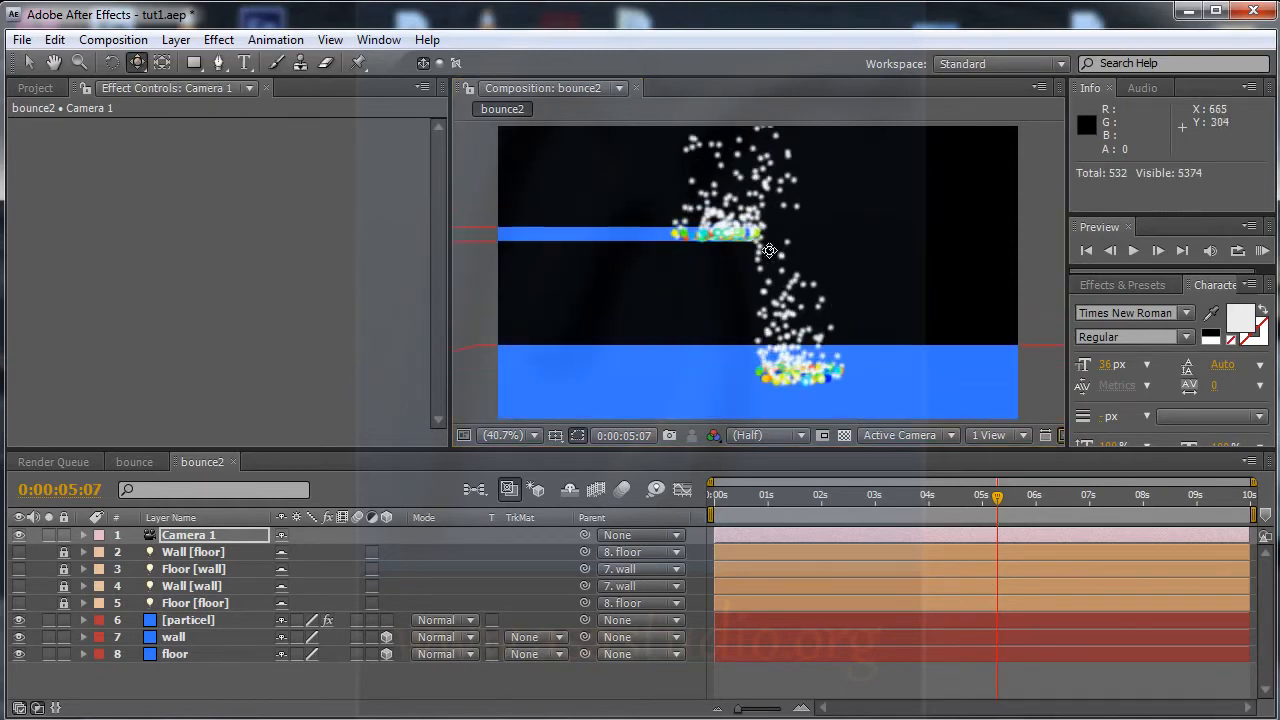
{"action": "left_click_drag", "start_coordinate": [896, 499], "coordinate": [965, 497]}
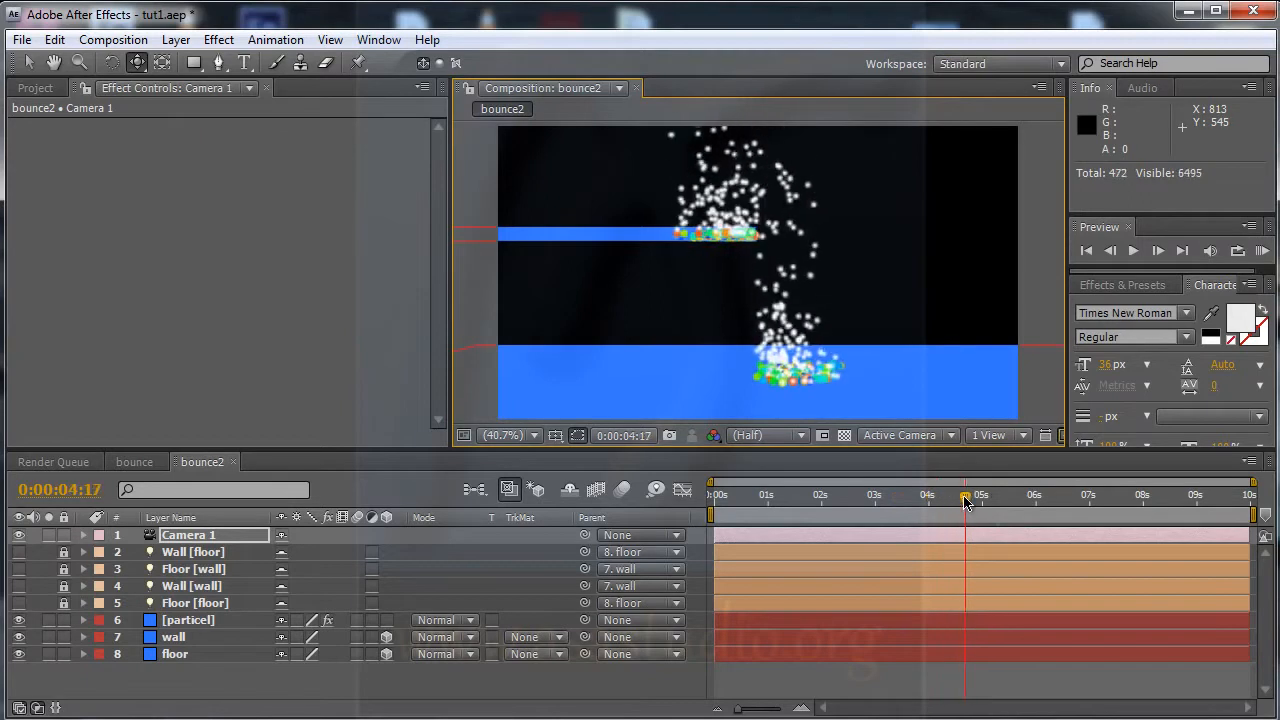
- Set the Aux System's Color From Main to 100% in the particel layer's Particular effect
{"action": "left_click", "coordinate": [185, 620]}
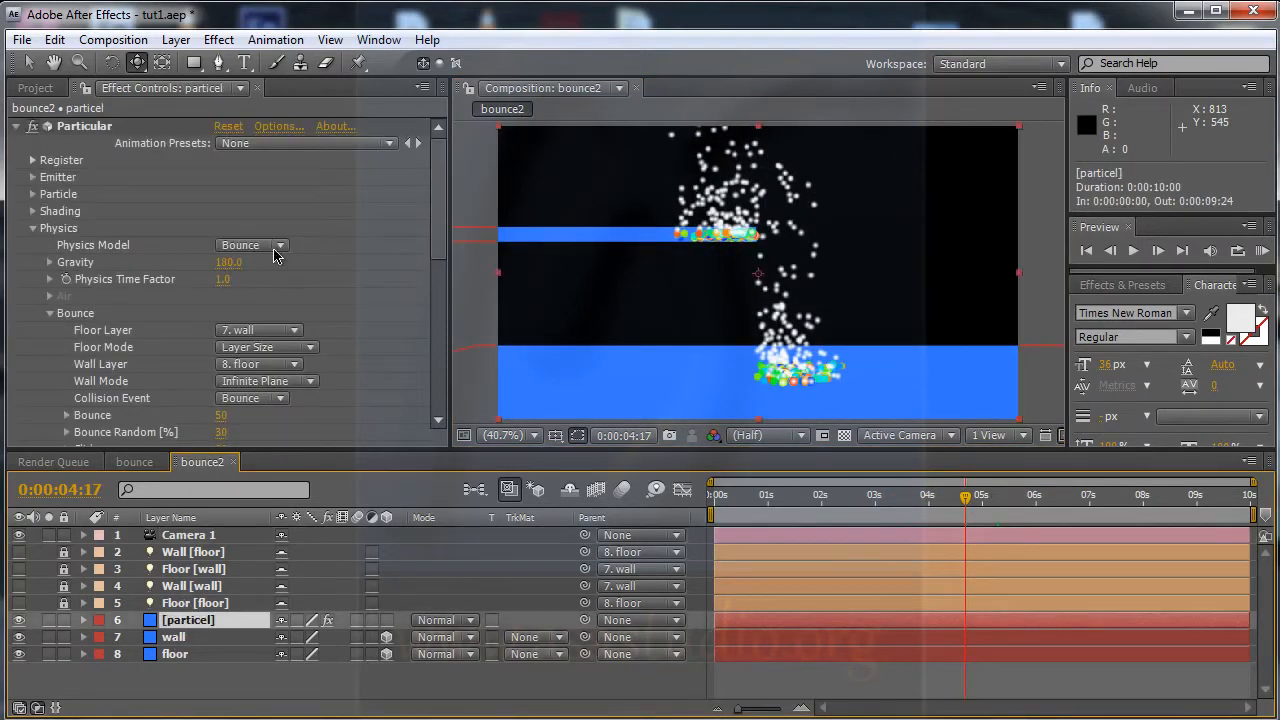
{"action": "left_click_drag", "start_coordinate": [442, 230], "coordinate": [451, 340]}
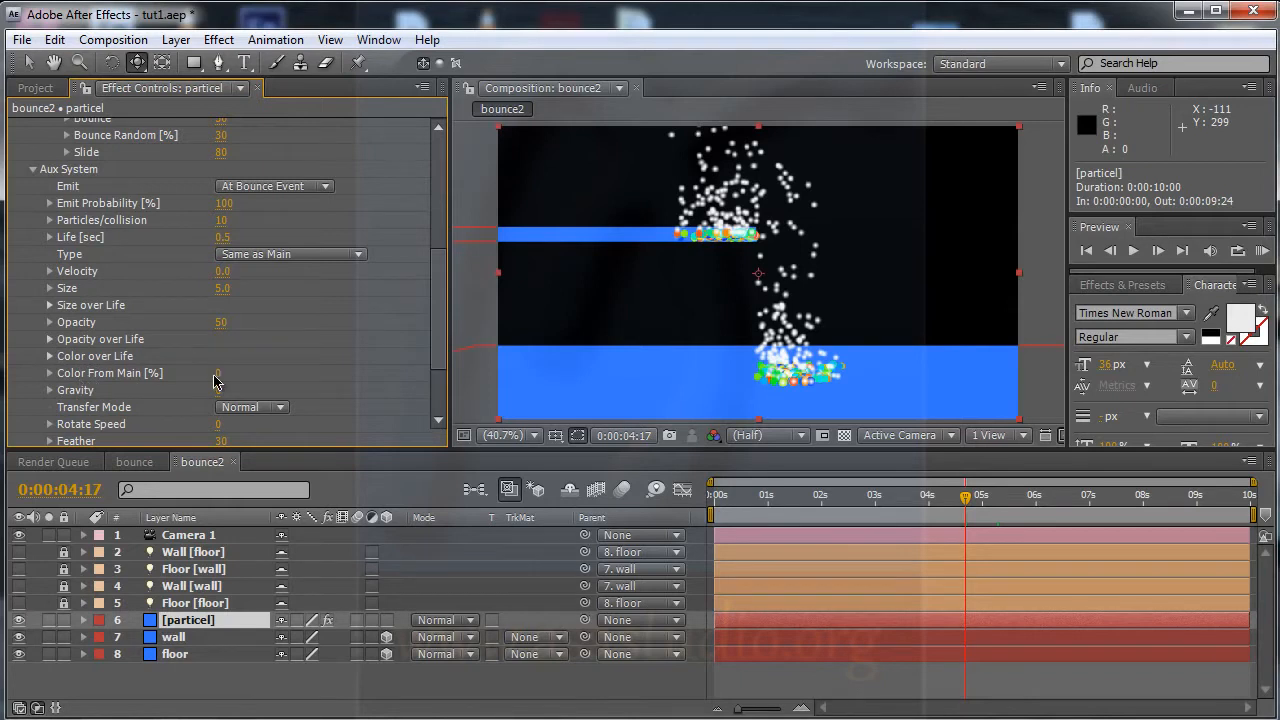
{"action": "left_click_drag", "start_coordinate": [218, 382], "coordinate": [365, 375]}
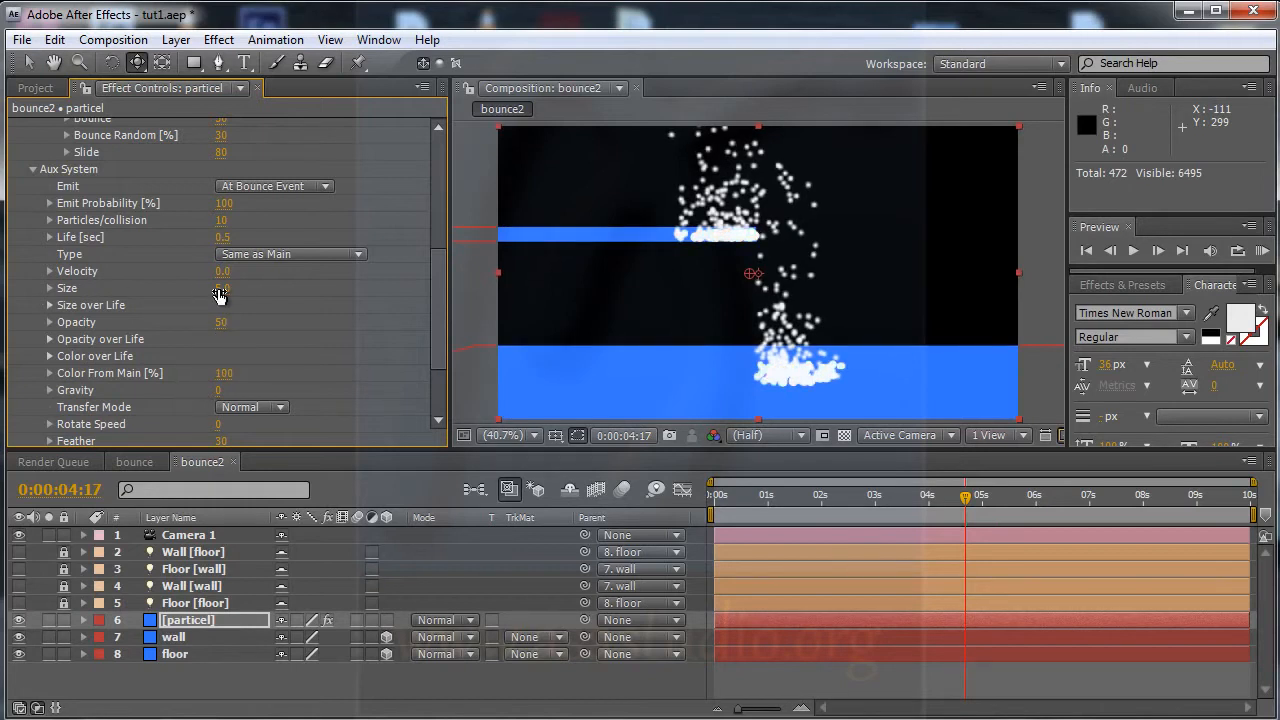
- Set the Aux System particle Size to 2.0 and check the bounce particles at 0:00:05:18
{"action": "left_click_drag", "start_coordinate": [216, 290], "coordinate": [211, 290]}
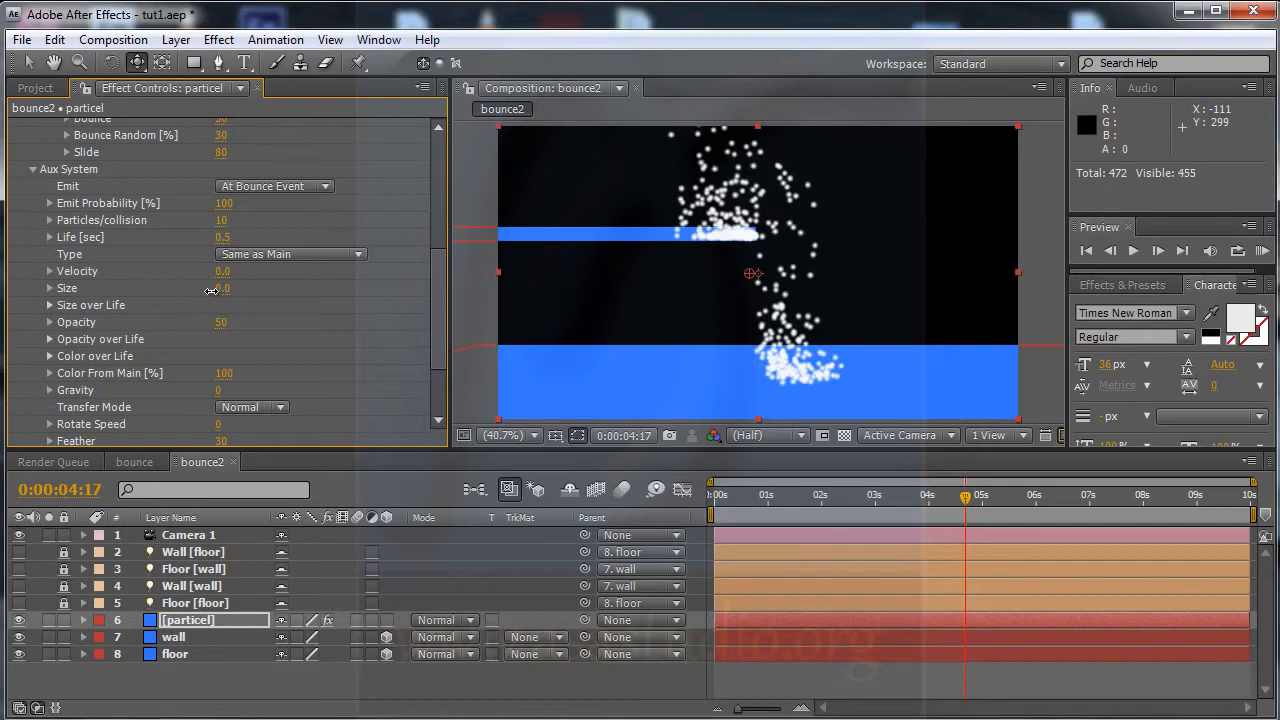
{"action": "left_click", "coordinate": [224, 289]}
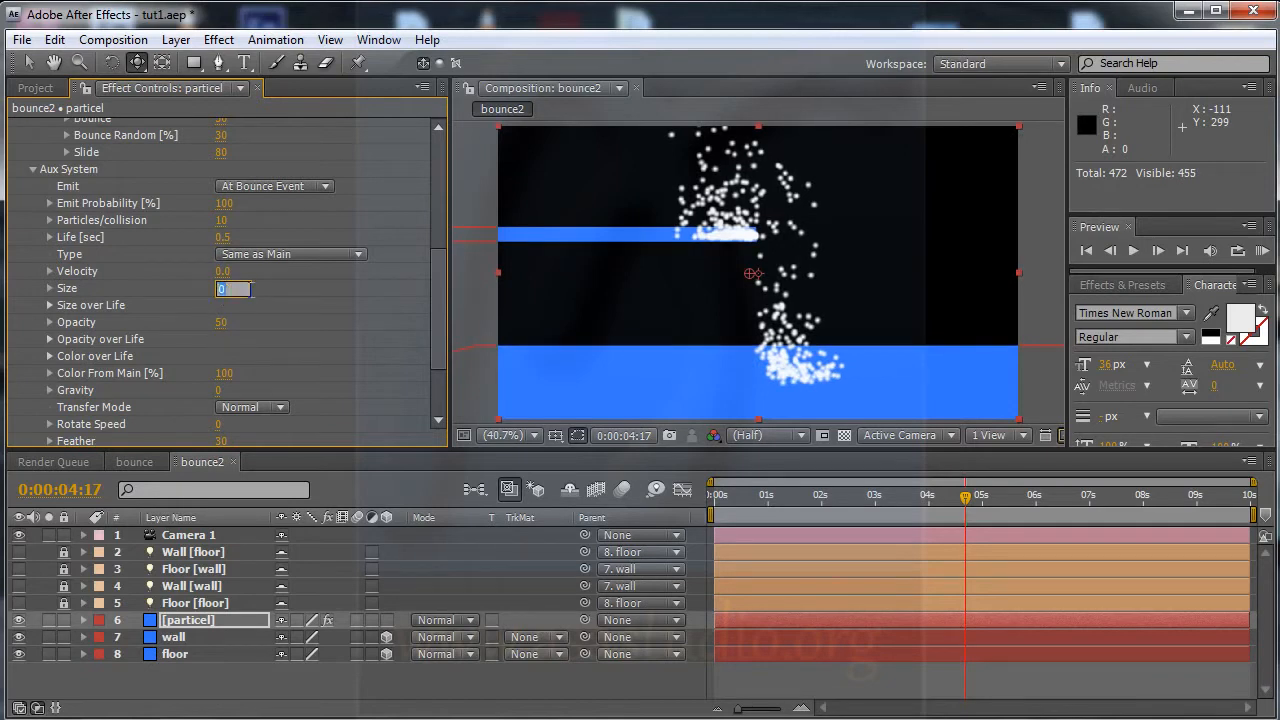
{"action": "key", "text": "Return"}
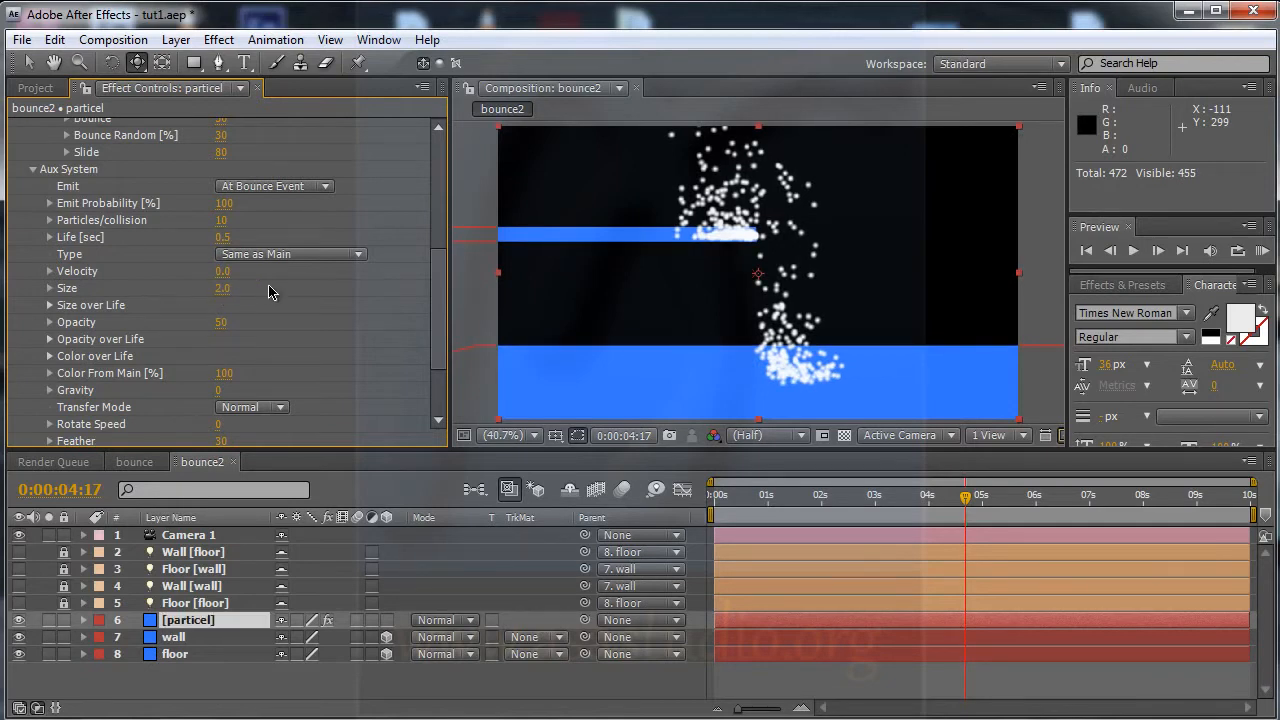
{"action": "left_click_drag", "start_coordinate": [968, 500], "coordinate": [1022, 510]}
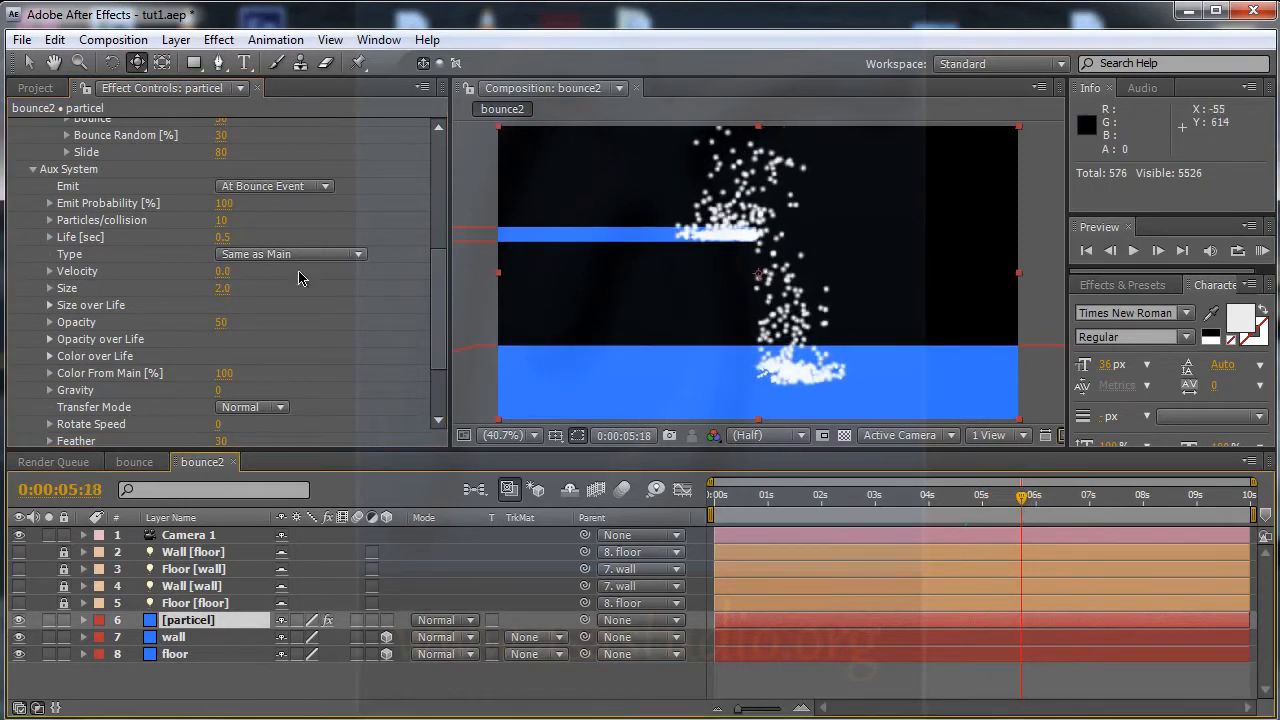
- Try the Slide option for the Bounce physics Collision Event and check the particles up to 0:00:07:11
{"action": "left_click_drag", "start_coordinate": [446, 285], "coordinate": [444, 185]}
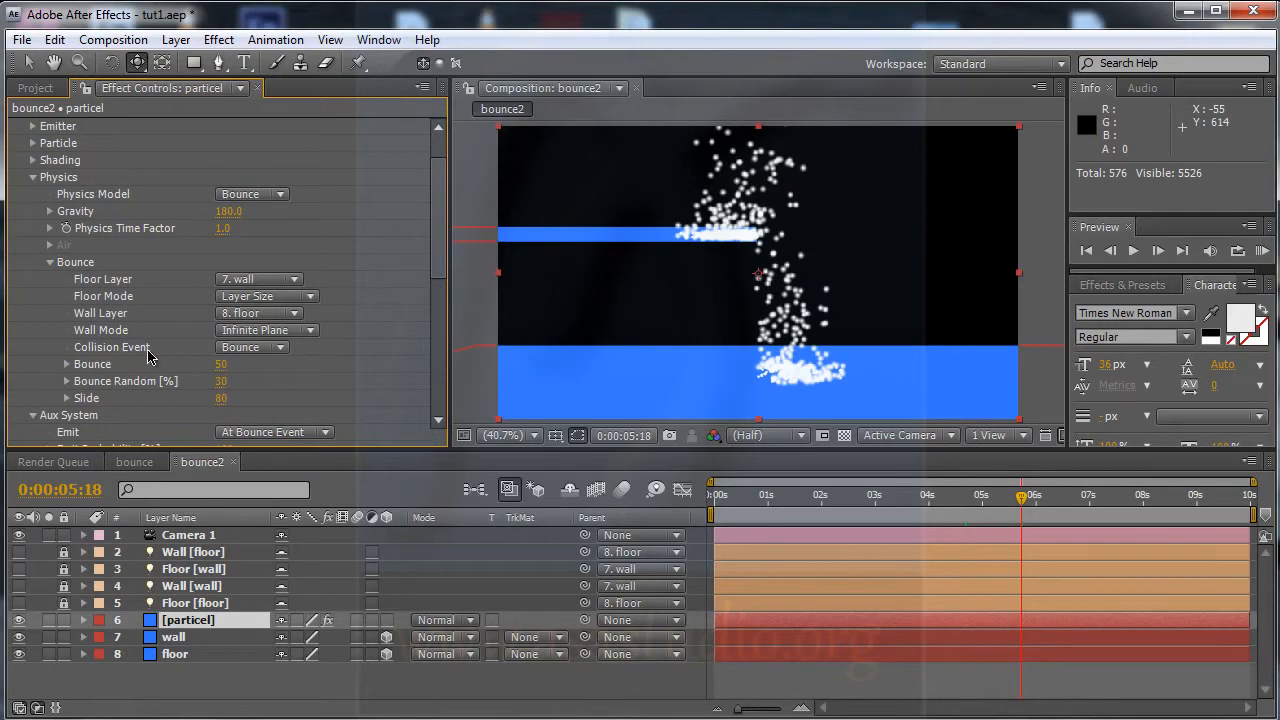
{"action": "left_click", "coordinate": [283, 352]}
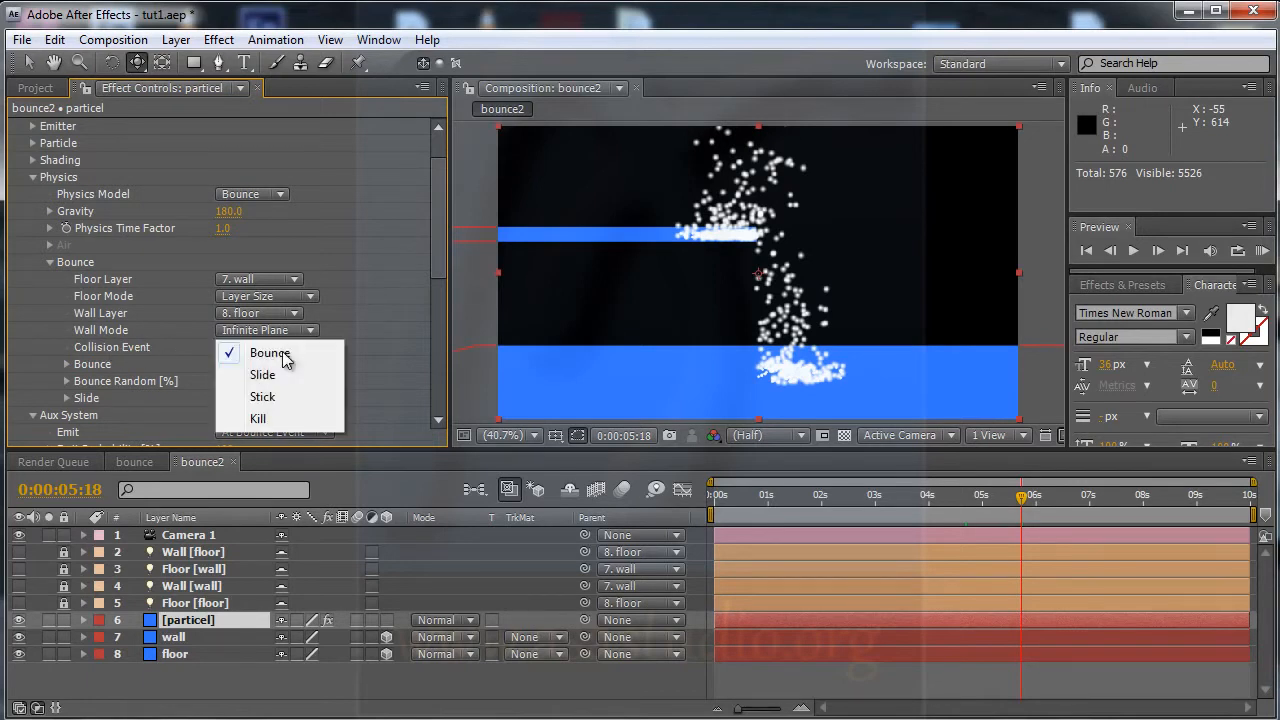
{"action": "left_click", "coordinate": [281, 375]}
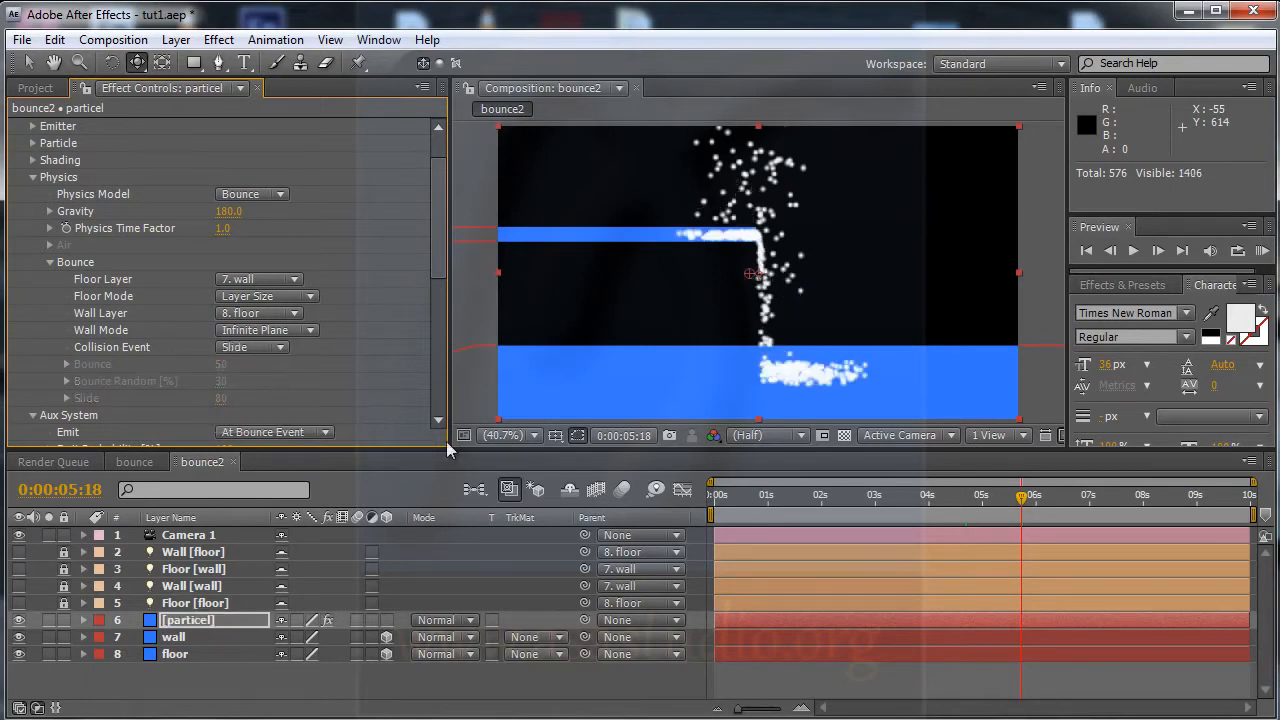
{"action": "left_click_drag", "start_coordinate": [757, 503], "coordinate": [1114, 508]}
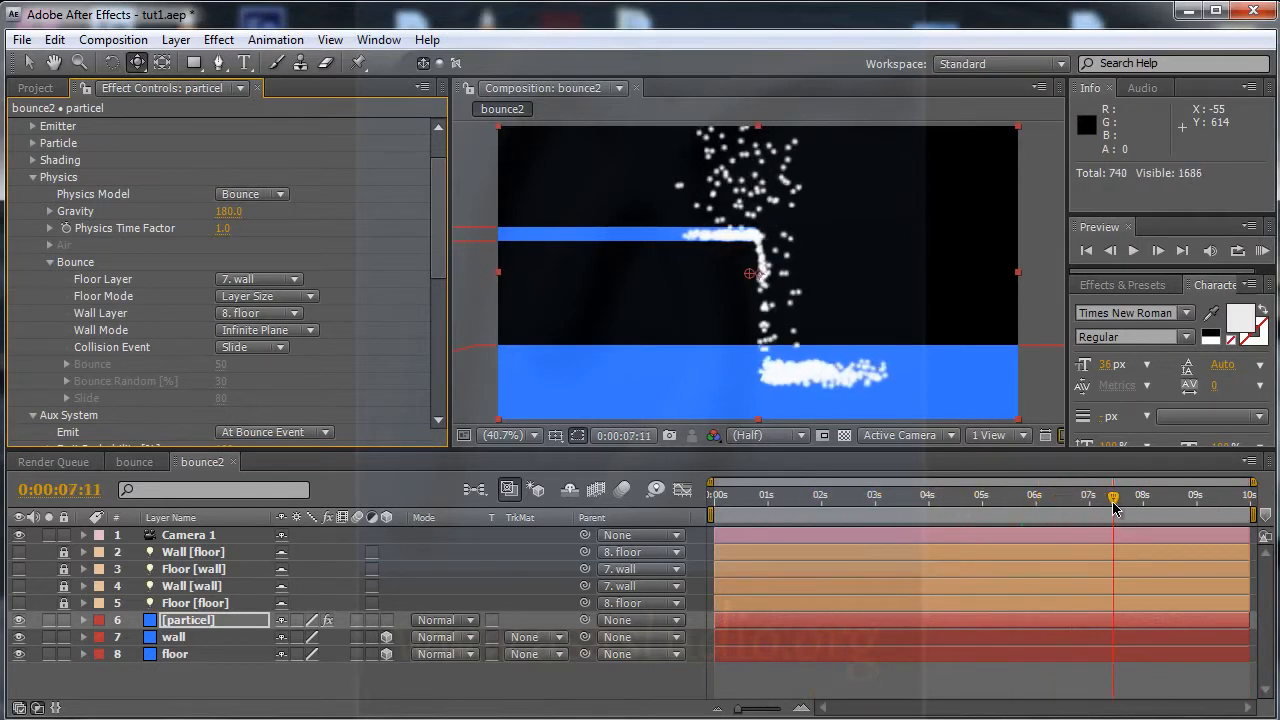
- Try the Stick option for the Collision Event and check the particles up to 0:00:03:21
{"action": "left_click", "coordinate": [250, 347]}
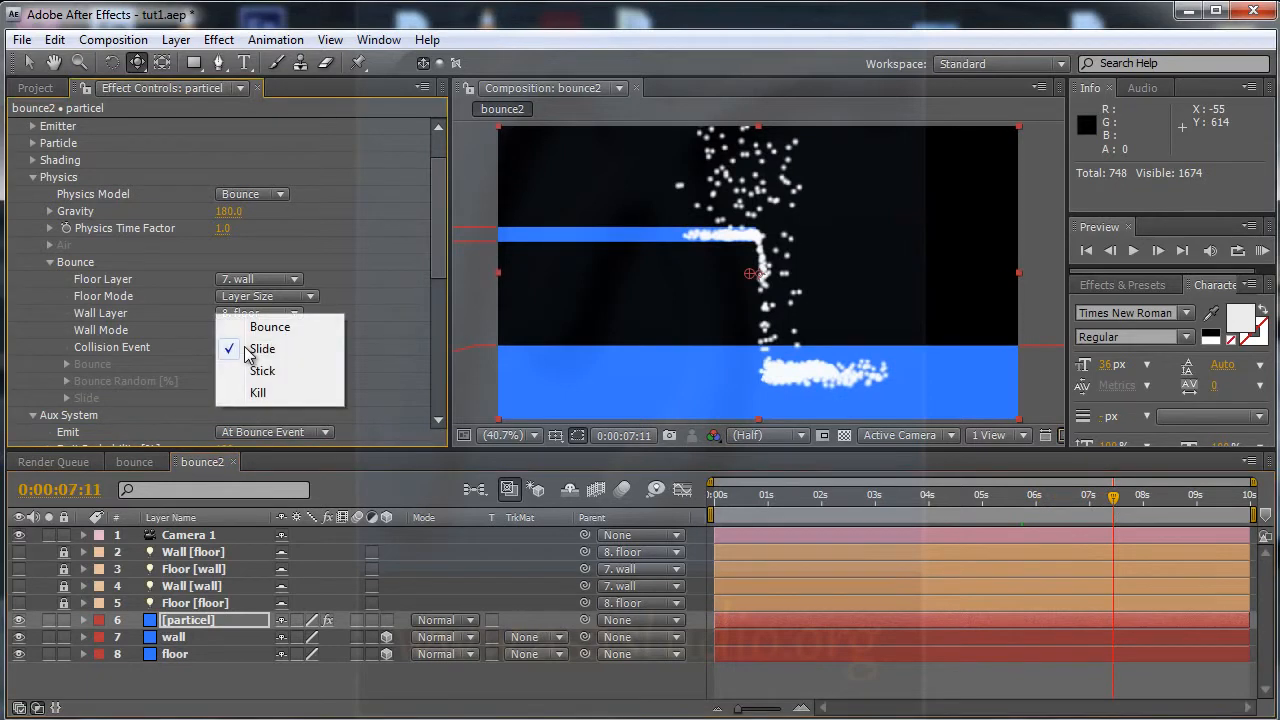
{"action": "left_click", "coordinate": [262, 370]}
{"action": "left_click_drag", "start_coordinate": [732, 500], "coordinate": [920, 513]}
- Set the Collision Event to Kill and check the particles up to 0:00:03:00
{"action": "left_click", "coordinate": [250, 348]}
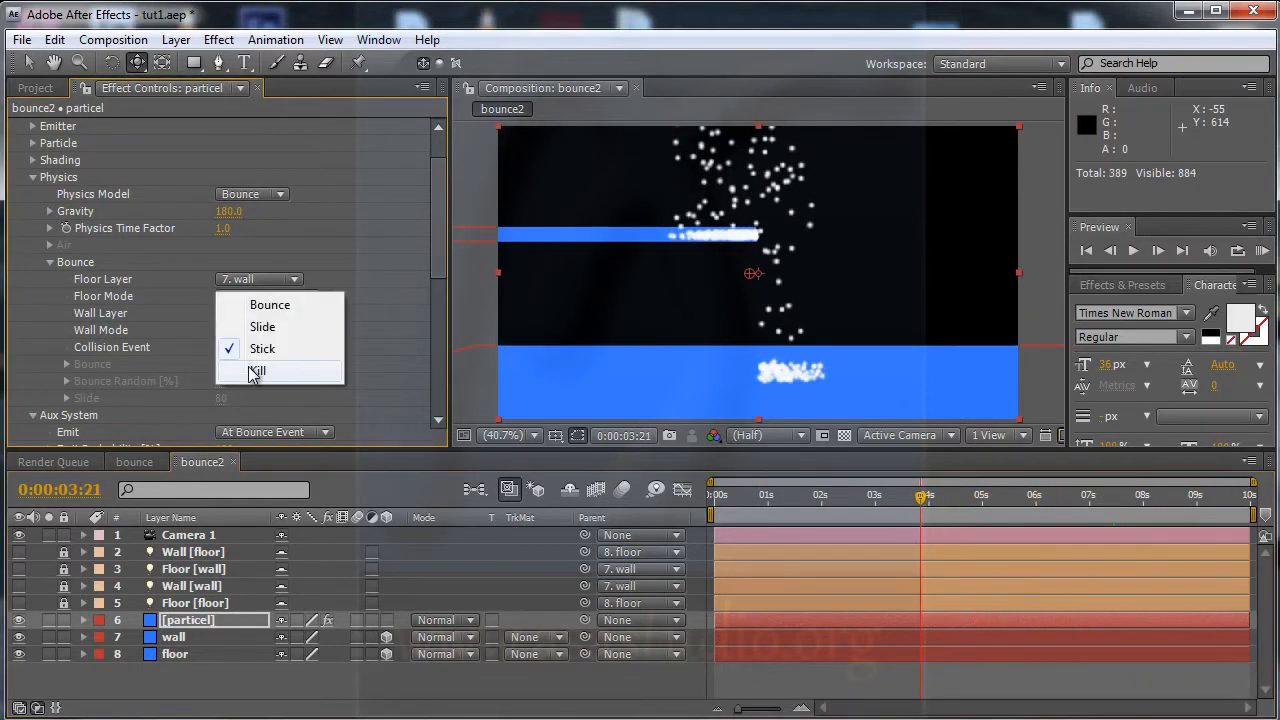
{"action": "left_click", "coordinate": [254, 371]}
{"action": "left_click_drag", "start_coordinate": [735, 501], "coordinate": [875, 507]}
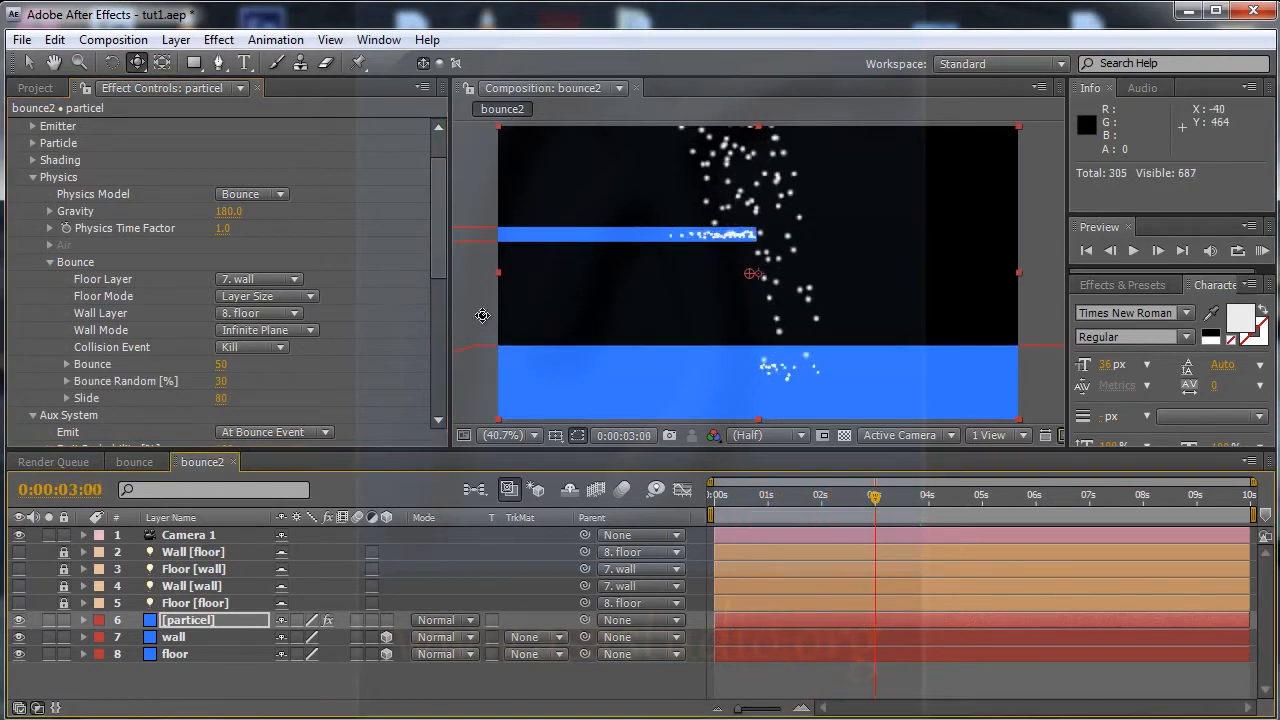
- Set the Aux System's Gravity to -12
{"action": "left_click_drag", "start_coordinate": [440, 203], "coordinate": [449, 297]}
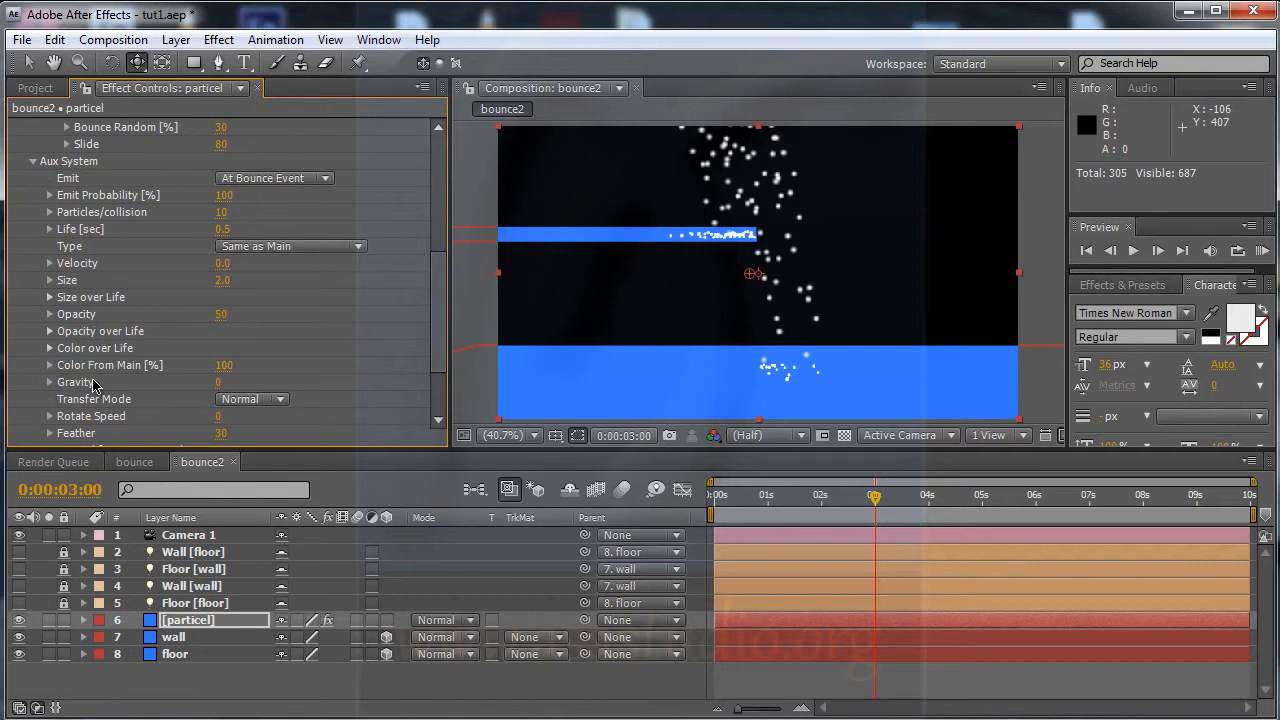
{"action": "left_click", "coordinate": [219, 382]}
{"action": "key", "text": "Return"}
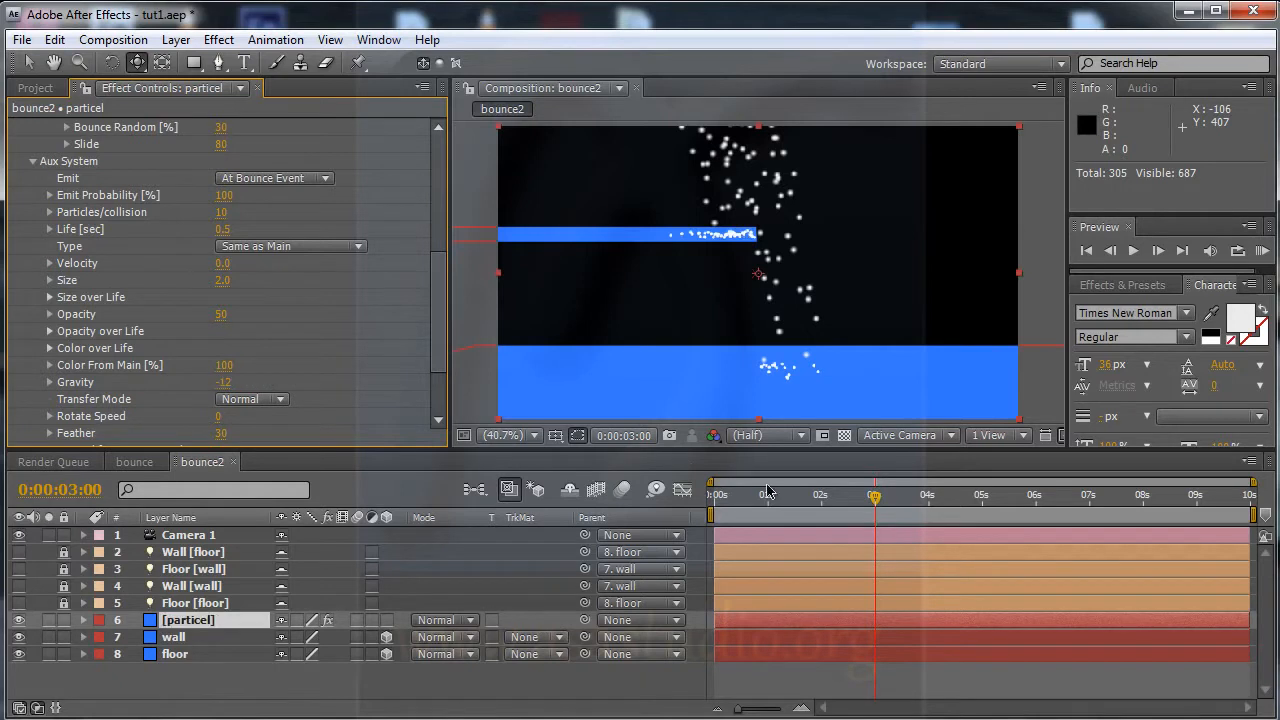
- Set the Aux System Life to 0.8 seconds and Gravity to -72 on the particel layer, checking the splash at different times
{"action": "left_click_drag", "start_coordinate": [808, 502], "coordinate": [1010, 518]}
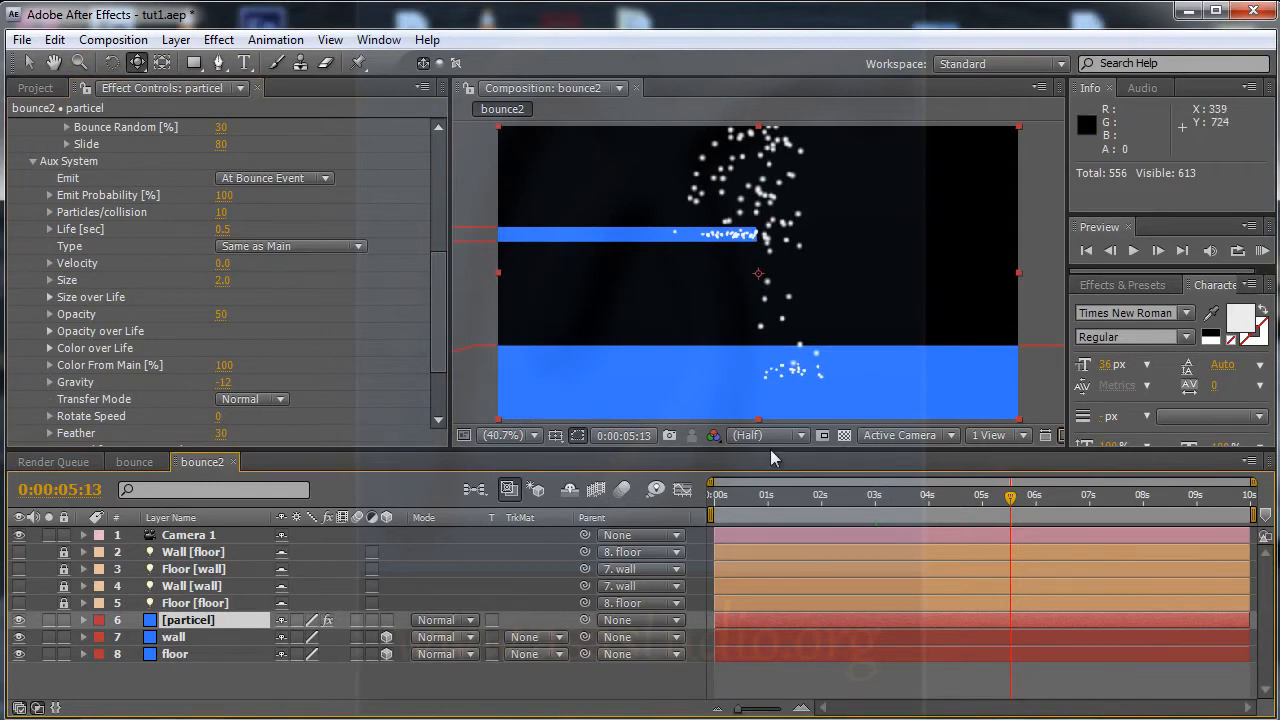
{"action": "left_click_drag", "start_coordinate": [840, 515], "coordinate": [990, 511]}
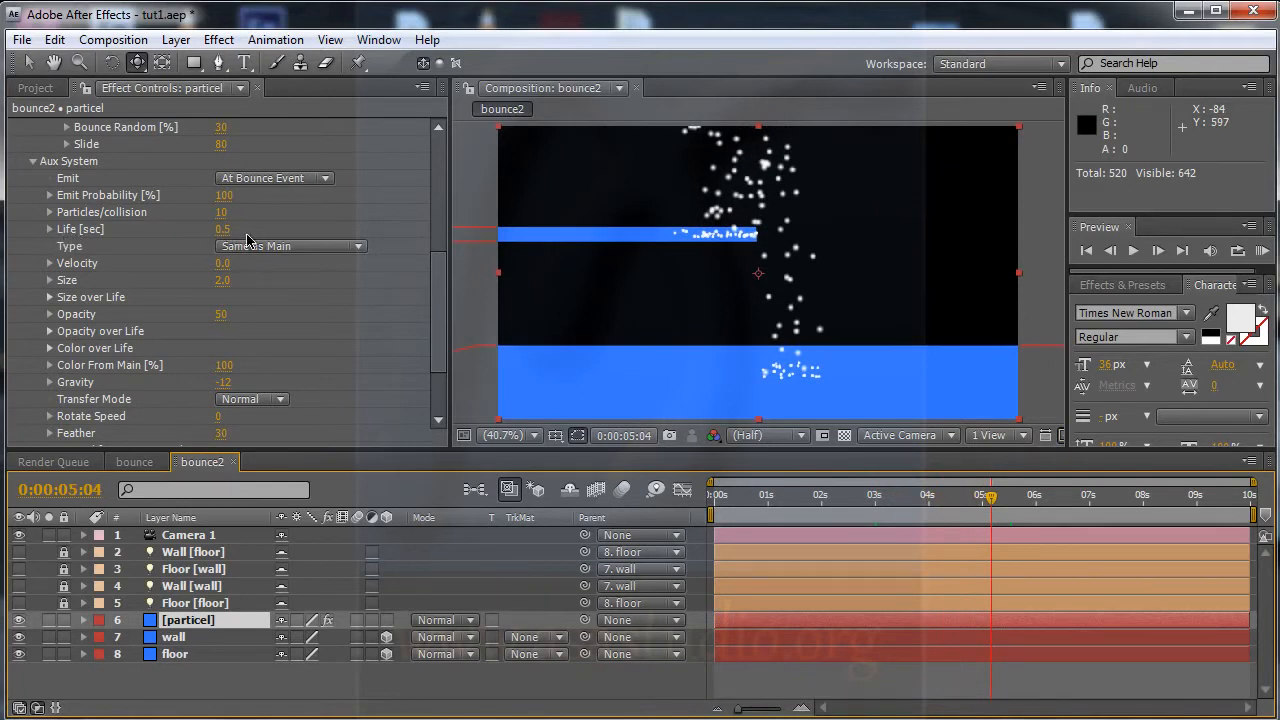
{"action": "left_click", "coordinate": [224, 229]}
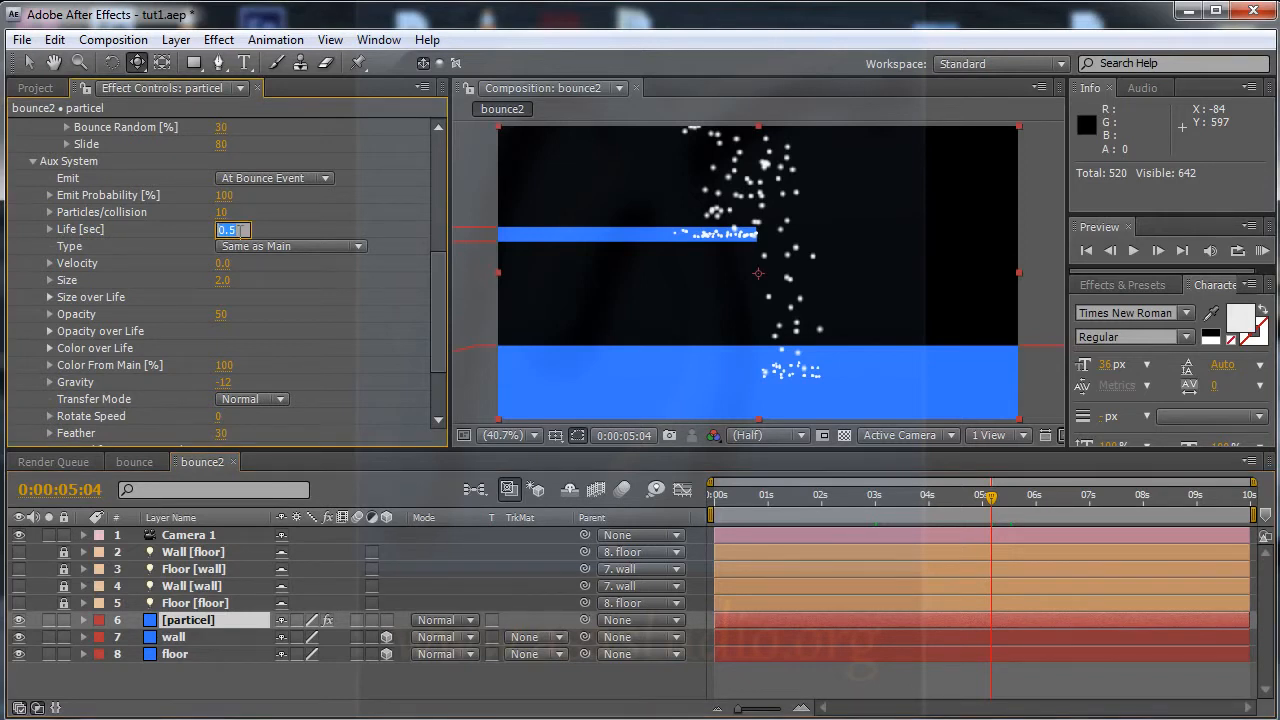
{"action": "key", "text": "Return"}
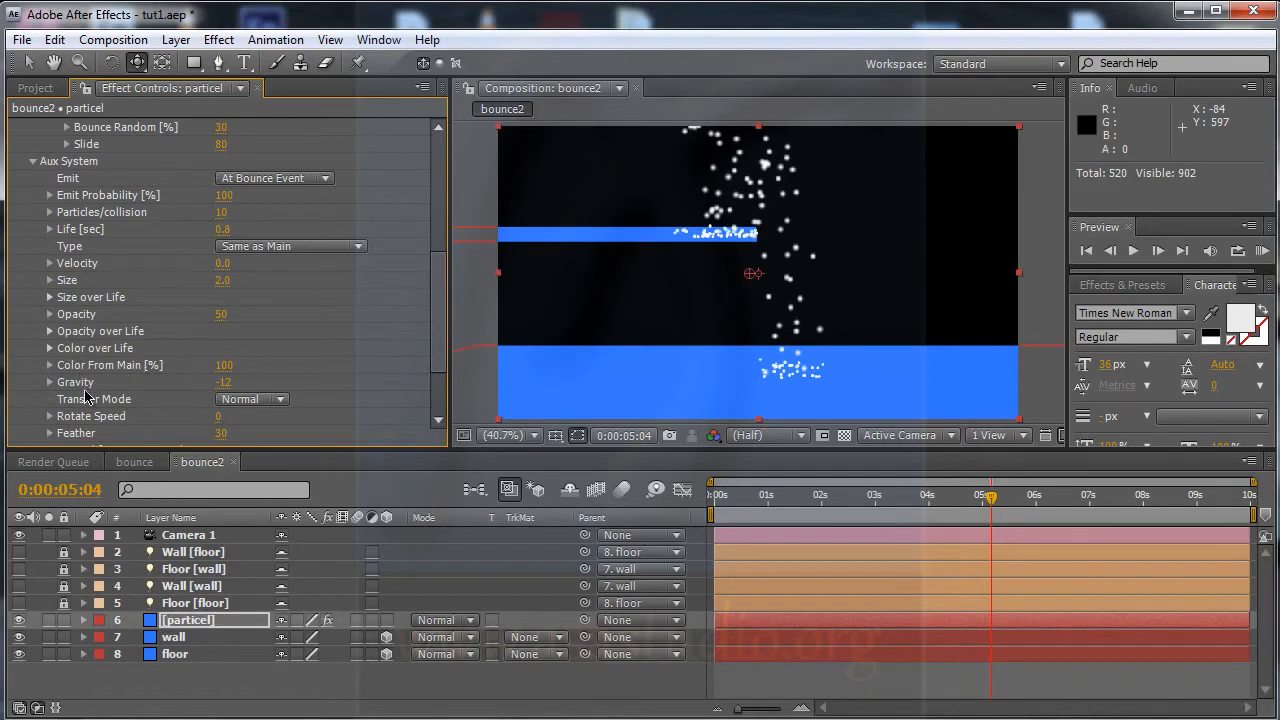
{"action": "left_click_drag", "start_coordinate": [217, 385], "coordinate": [217, 384]}
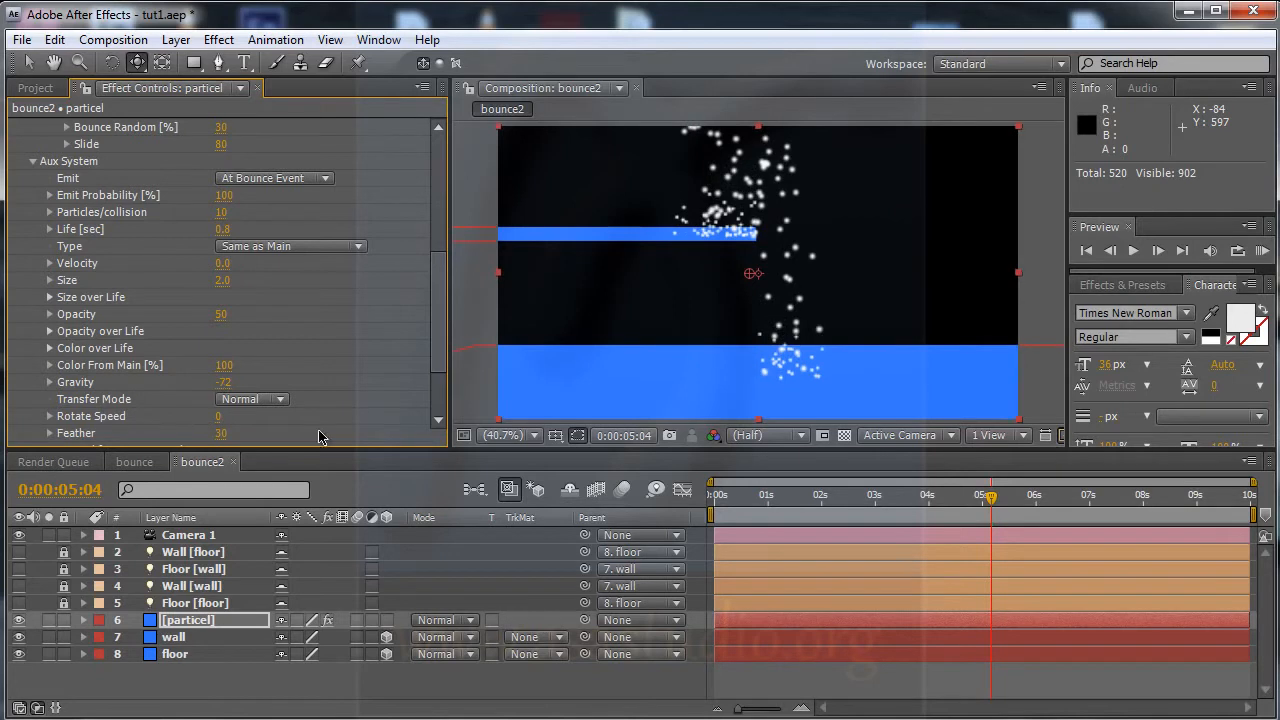
{"action": "left_click_drag", "start_coordinate": [921, 506], "coordinate": [1003, 507]}
- Set the Air Resistance in the Aux System's Physics (Air mode only) settings to 23
{"action": "left_click_drag", "start_coordinate": [441, 306], "coordinate": [440, 351]}
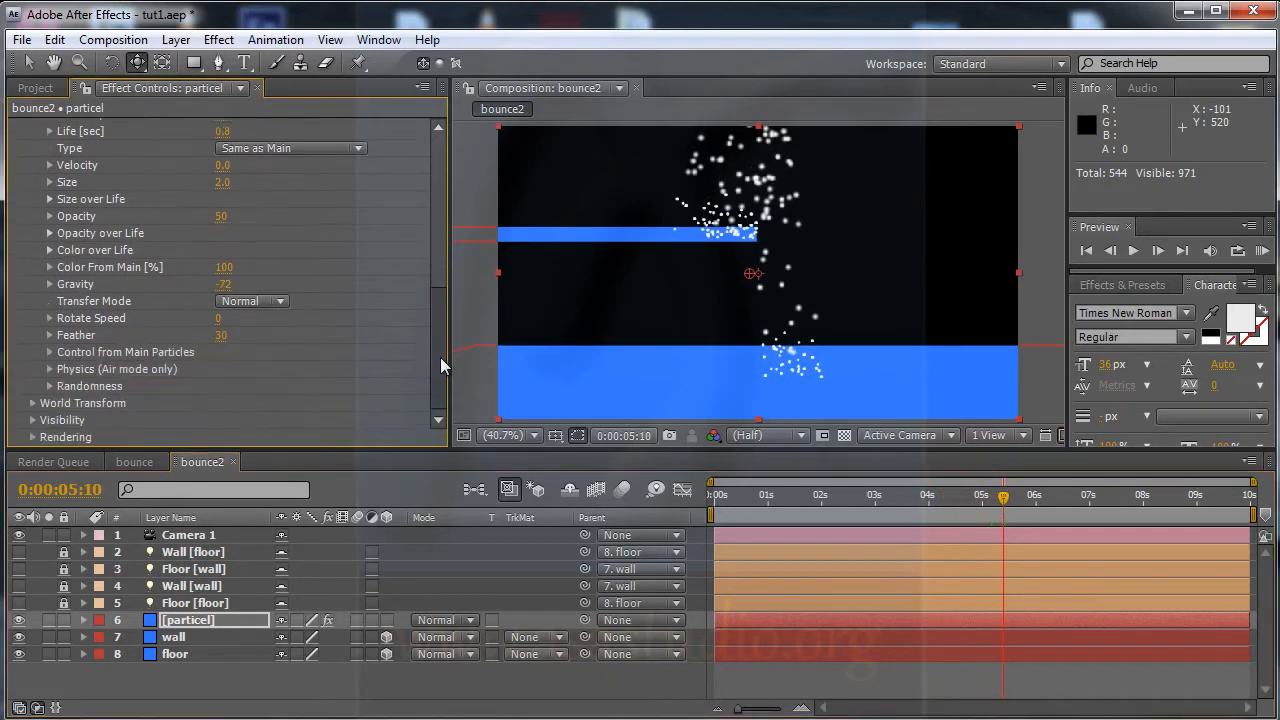
{"action": "left_click", "coordinate": [49, 371]}
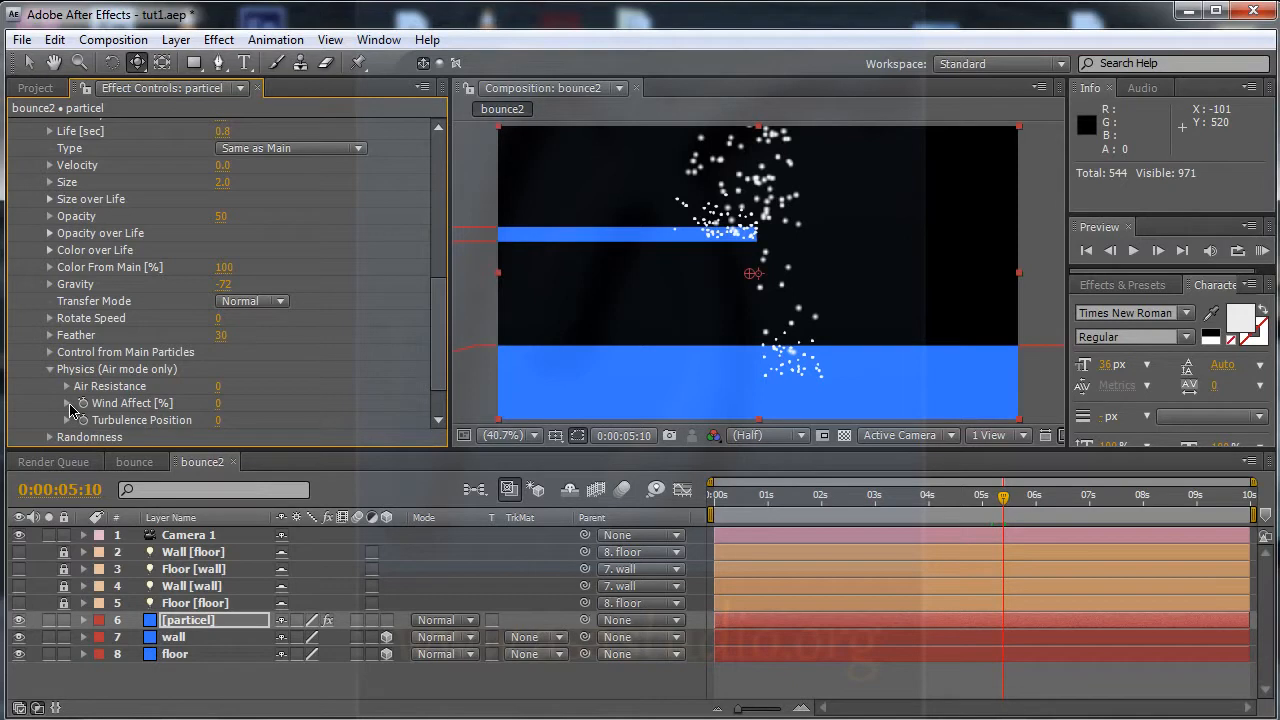
{"action": "left_click", "coordinate": [68, 404]}
{"action": "left_click", "coordinate": [68, 404]}
{"action": "left_click_drag", "start_coordinate": [442, 359], "coordinate": [442, 396]}
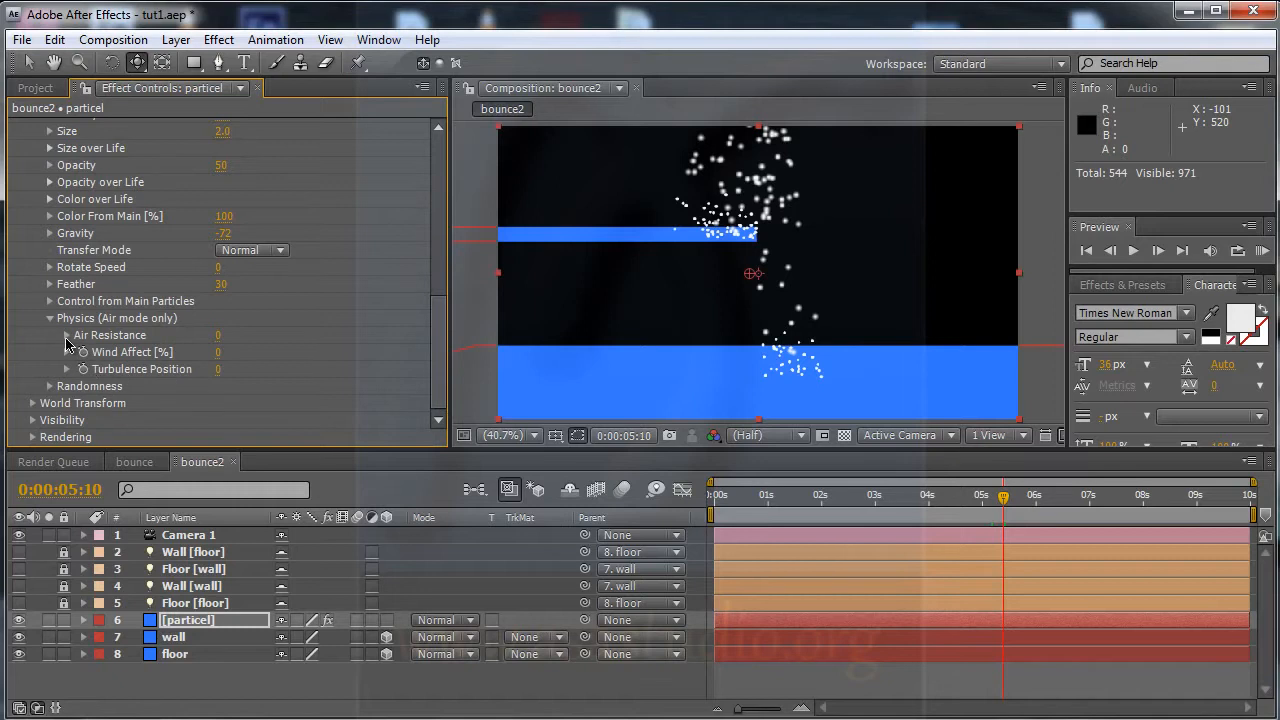
{"action": "mouse_move", "coordinate": [219, 337]}
{"action": "left_mouse_down"}
{"action": "mouse_move", "coordinate": [242, 339]}
{"action": "mouse_move", "coordinate": [214, 345]}
{"action": "left_mouse_up"}
- Try a positive World Transform X Offset and a 33° Z Rotation on the particles, undoing each change
{"action": "left_click", "coordinate": [33, 403]}
{"action": "scroll", "coordinate": [38, 410], "scroll_direction": "down", "scroll_amount": 2}
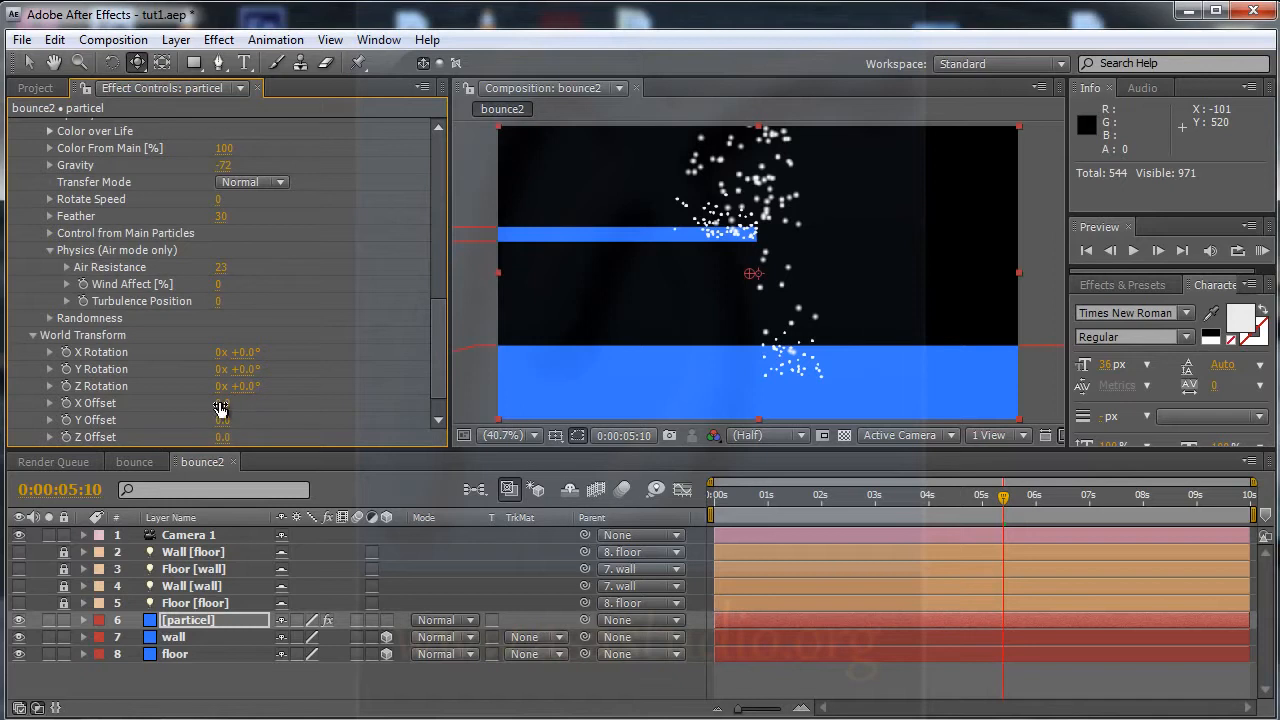
{"action": "mouse_move", "coordinate": [222, 404]}
{"action": "left_mouse_down"}
{"action": "mouse_move", "coordinate": [246, 404]}
{"action": "mouse_move", "coordinate": [222, 410]}
{"action": "left_mouse_up"}
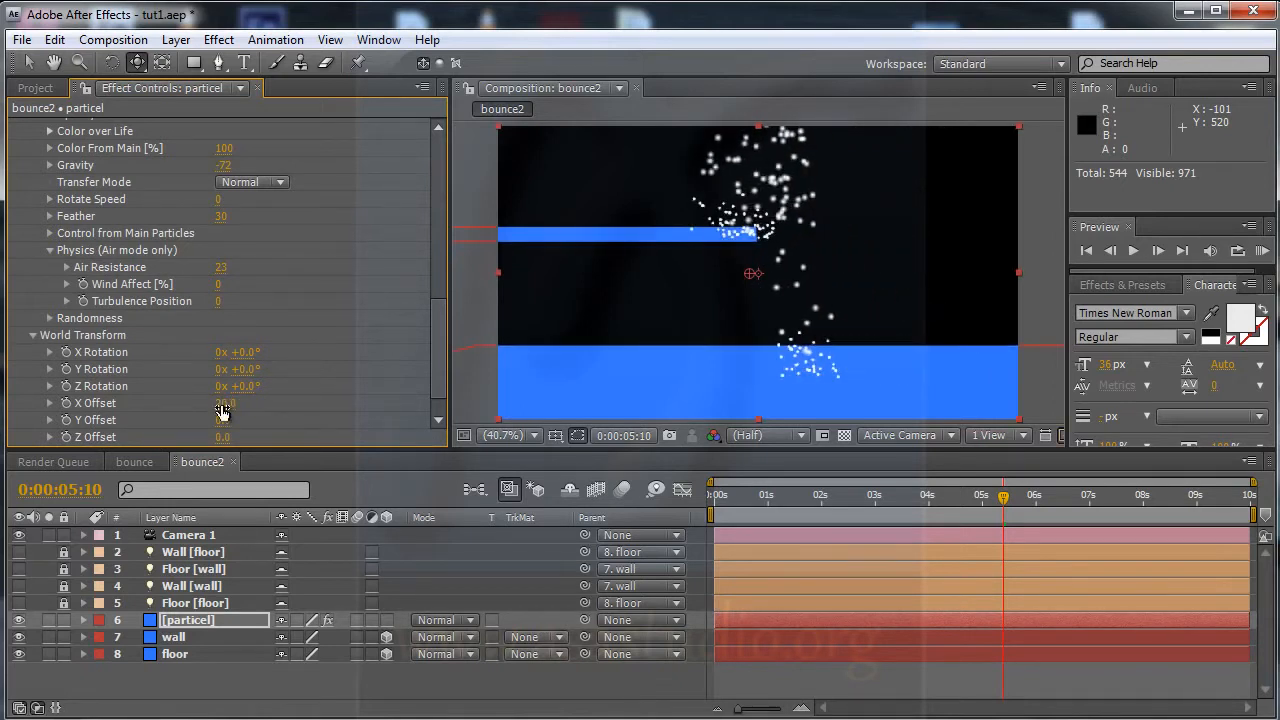
{"action": "key", "text": "ctrl+z"}
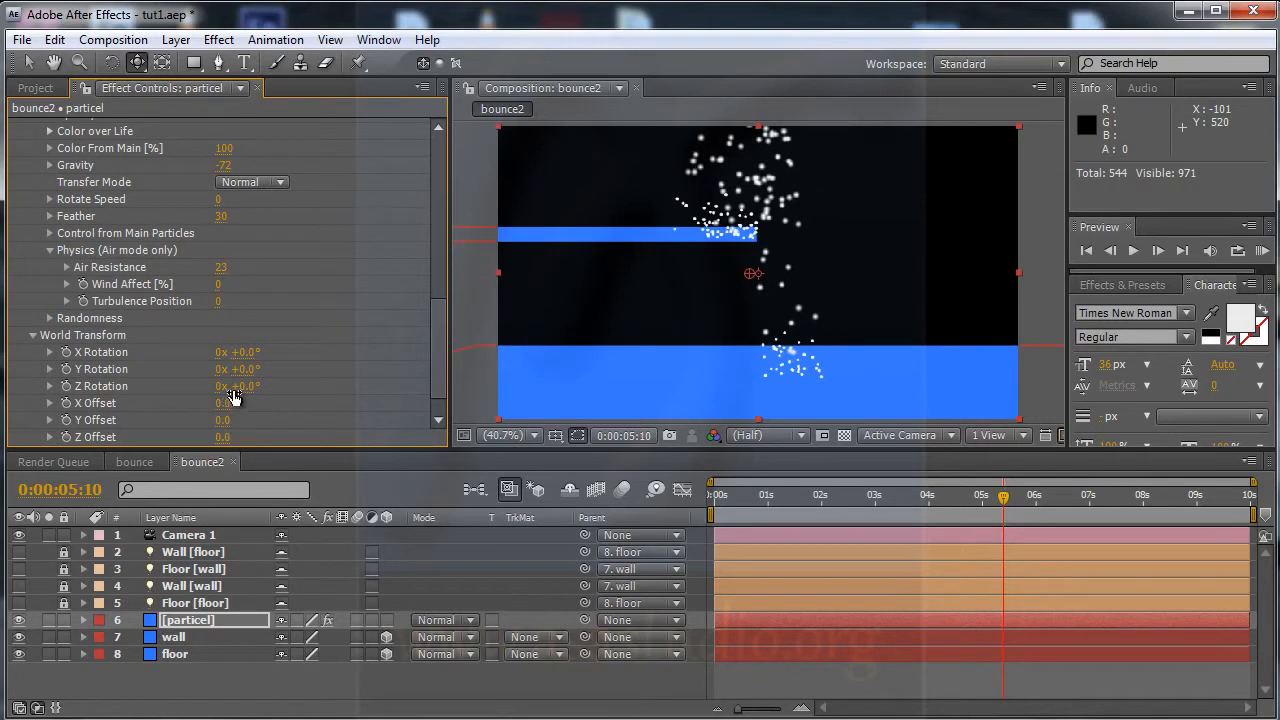
{"action": "left_click_drag", "start_coordinate": [244, 390], "coordinate": [283, 393]}
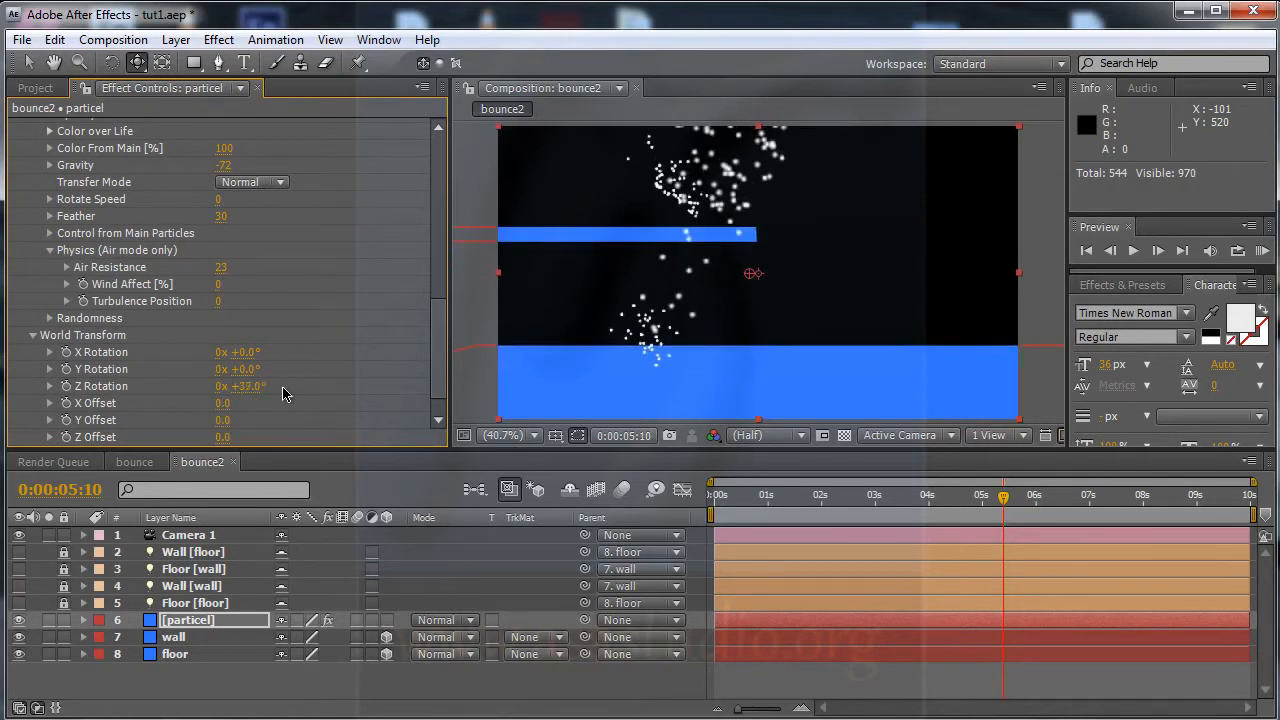
{"action": "key", "text": "ctrl+z"}
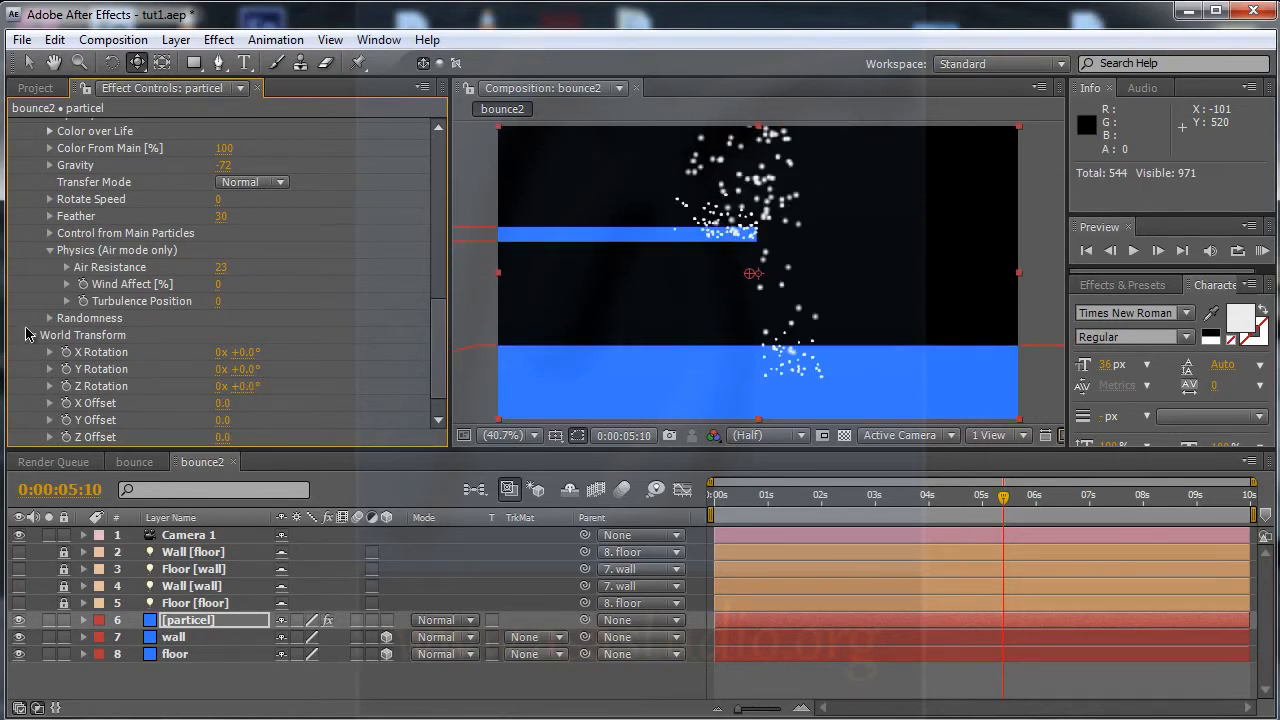
{"action": "left_click", "coordinate": [33, 338]}
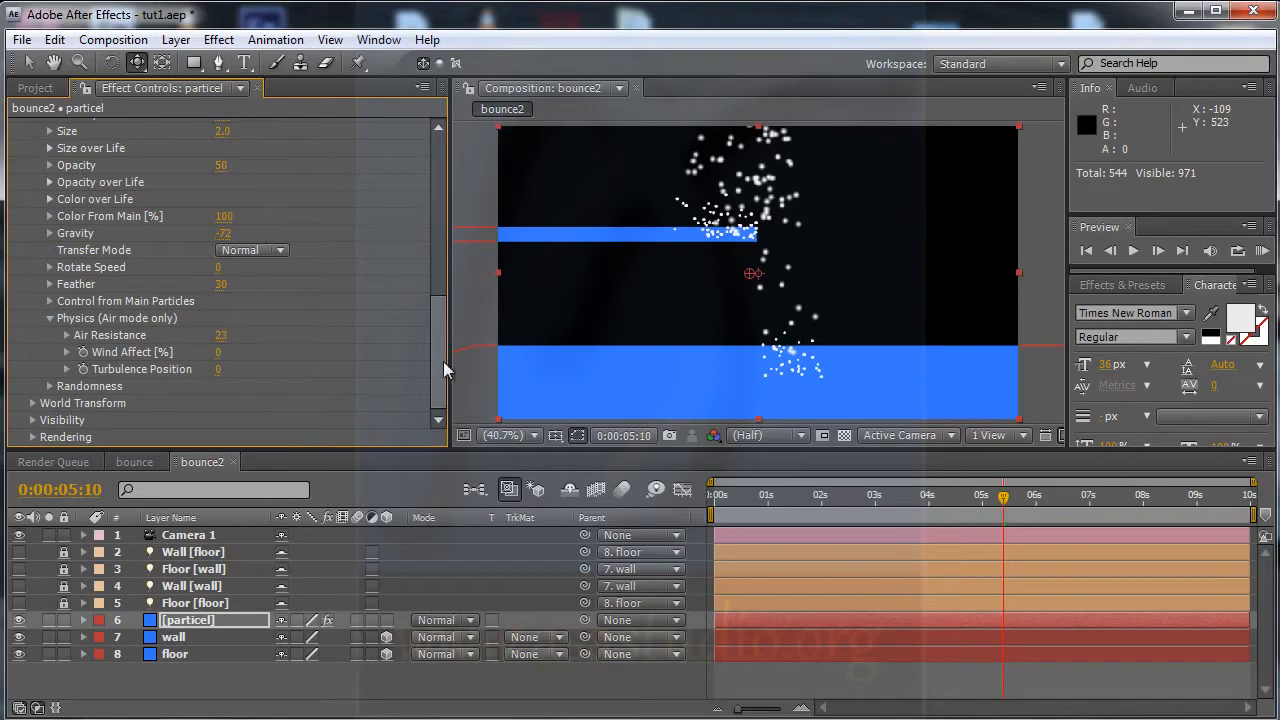
- Set the Aux System Particles/collision to 213 and change the bounce Collision Event to Slide
{"action": "left_click_drag", "start_coordinate": [441, 360], "coordinate": [448, 299]}
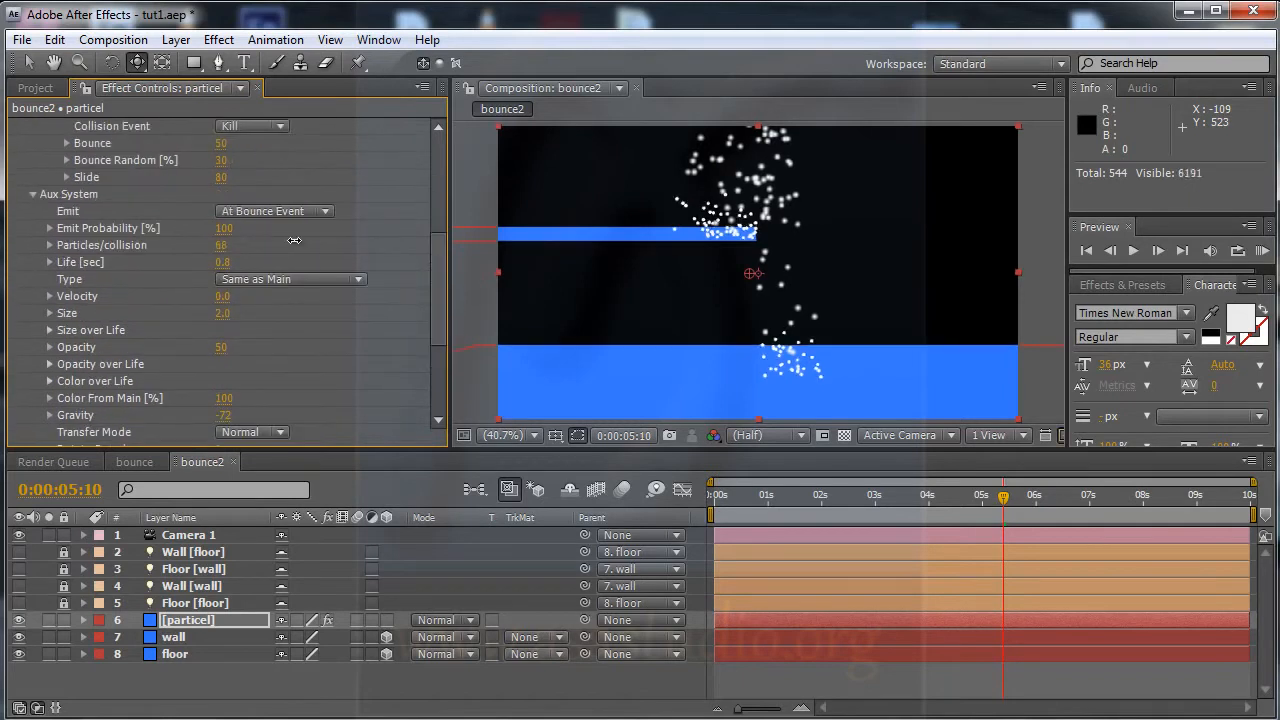
{"action": "left_click_drag", "start_coordinate": [797, 507], "coordinate": [1100, 511]}
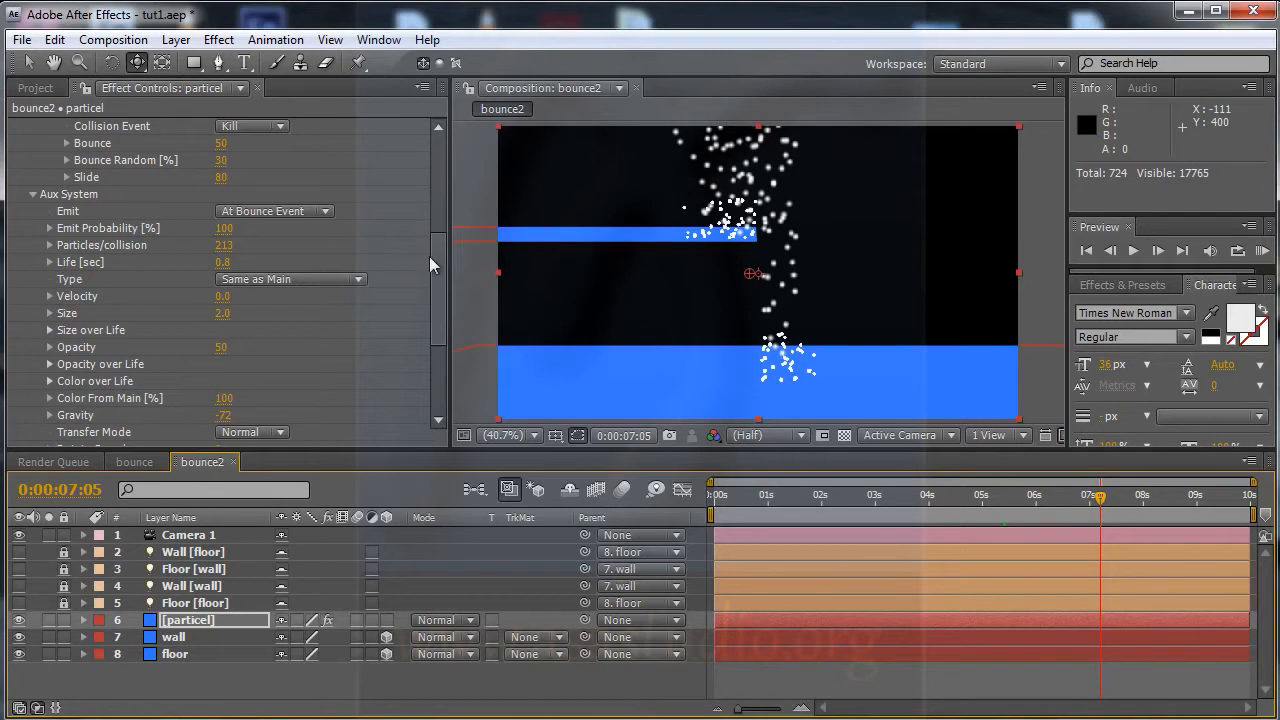
{"action": "left_click_drag", "start_coordinate": [443, 277], "coordinate": [444, 253]}
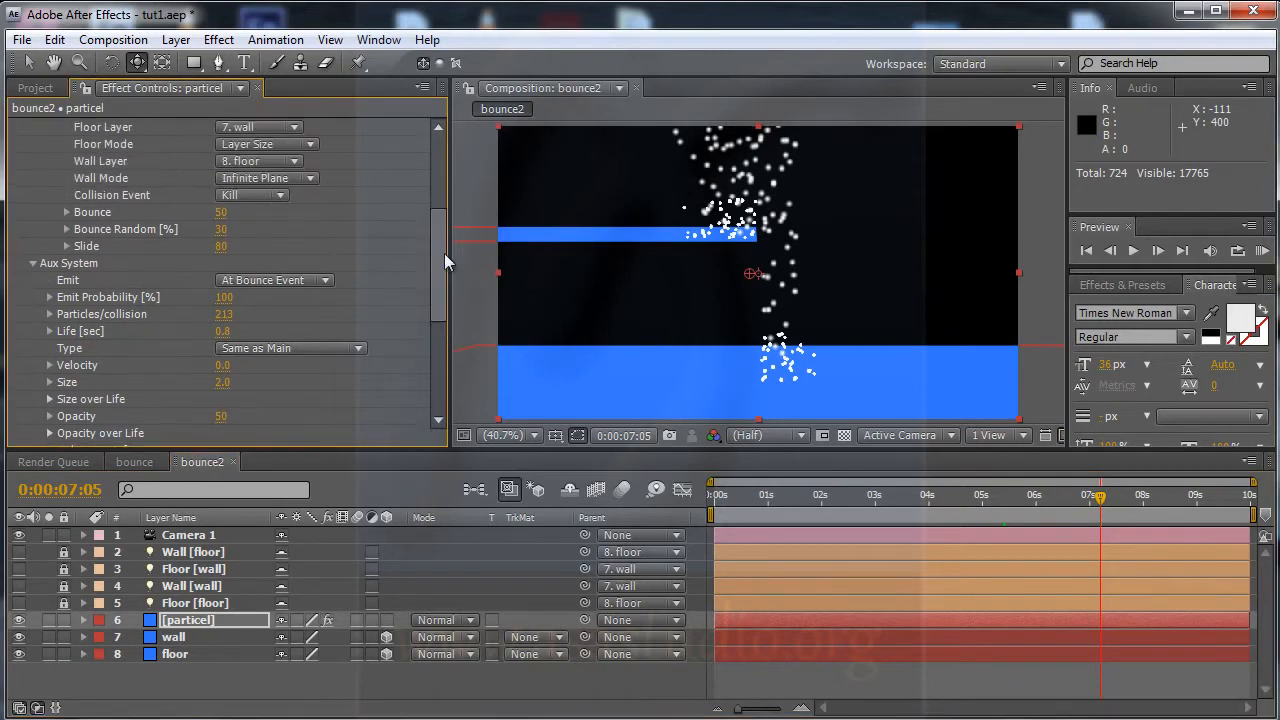
{"action": "left_click", "coordinate": [258, 197]}
{"action": "left_click", "coordinate": [245, 151]}
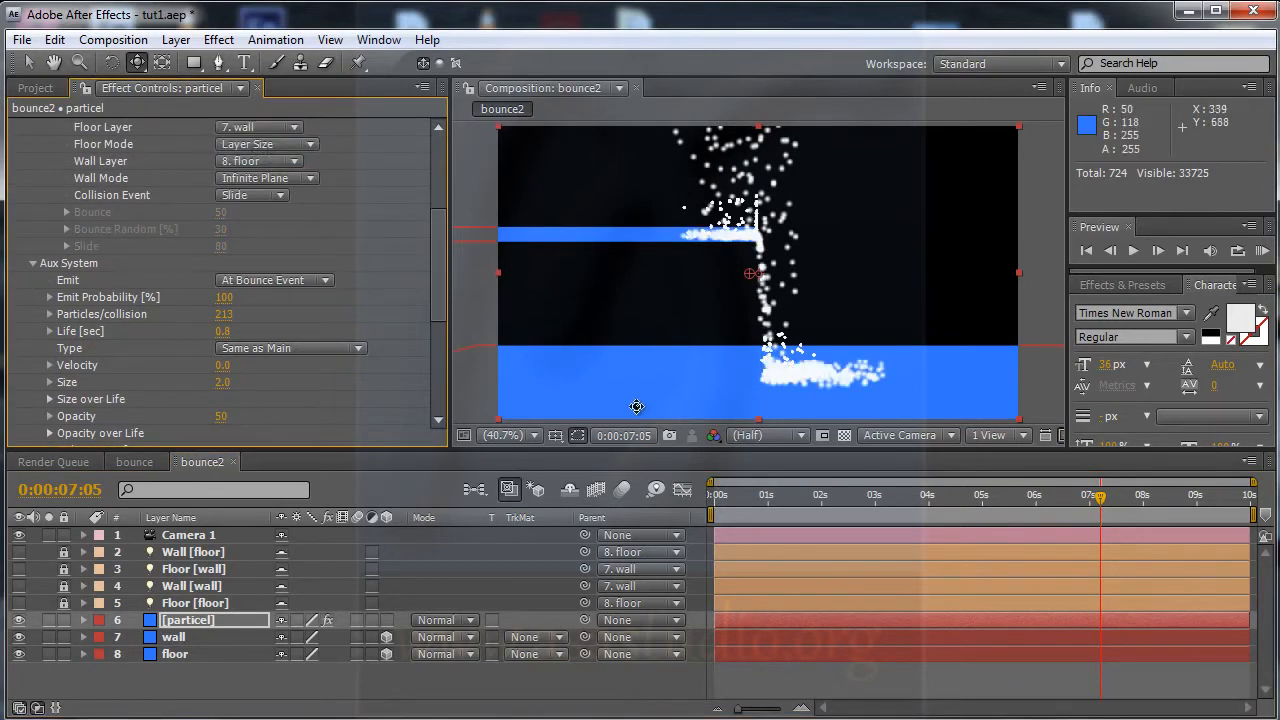
- Scrub through the bounce2 timeline and play a RAM preview of the sliding particles
{"action": "left_click_drag", "start_coordinate": [731, 498], "coordinate": [1194, 522]}
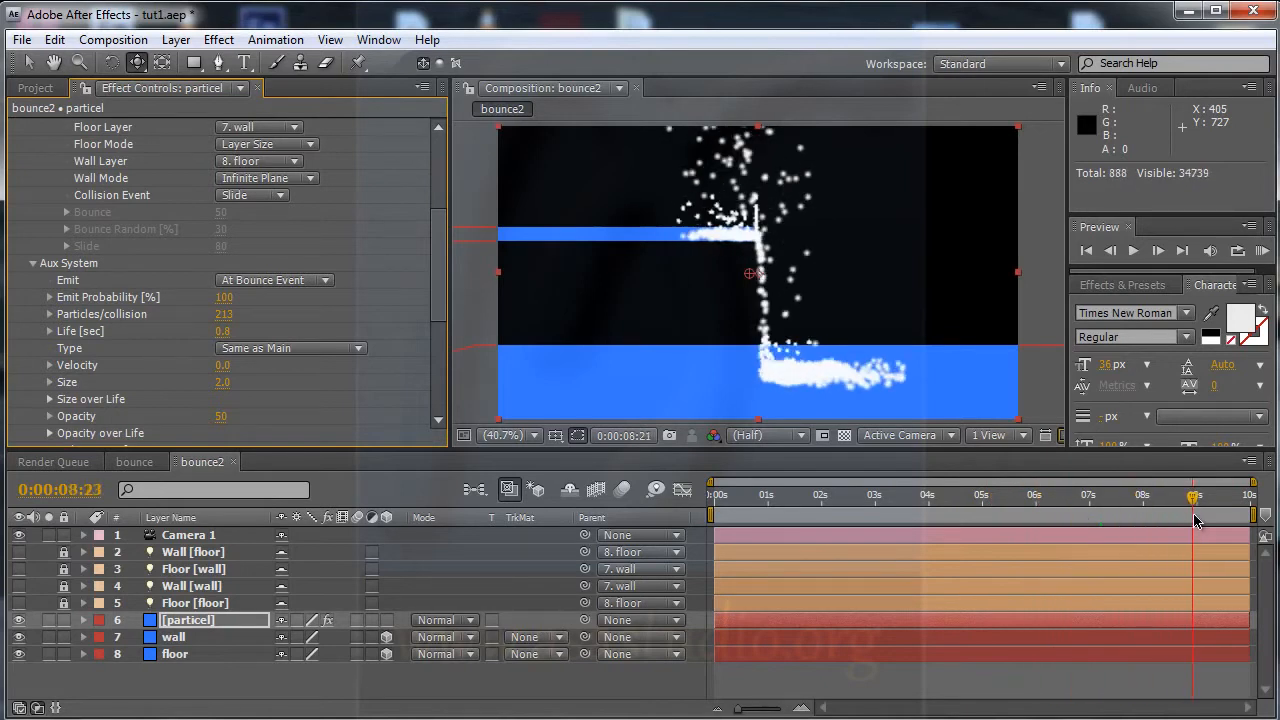
{"action": "key", "text": "KP_0"}
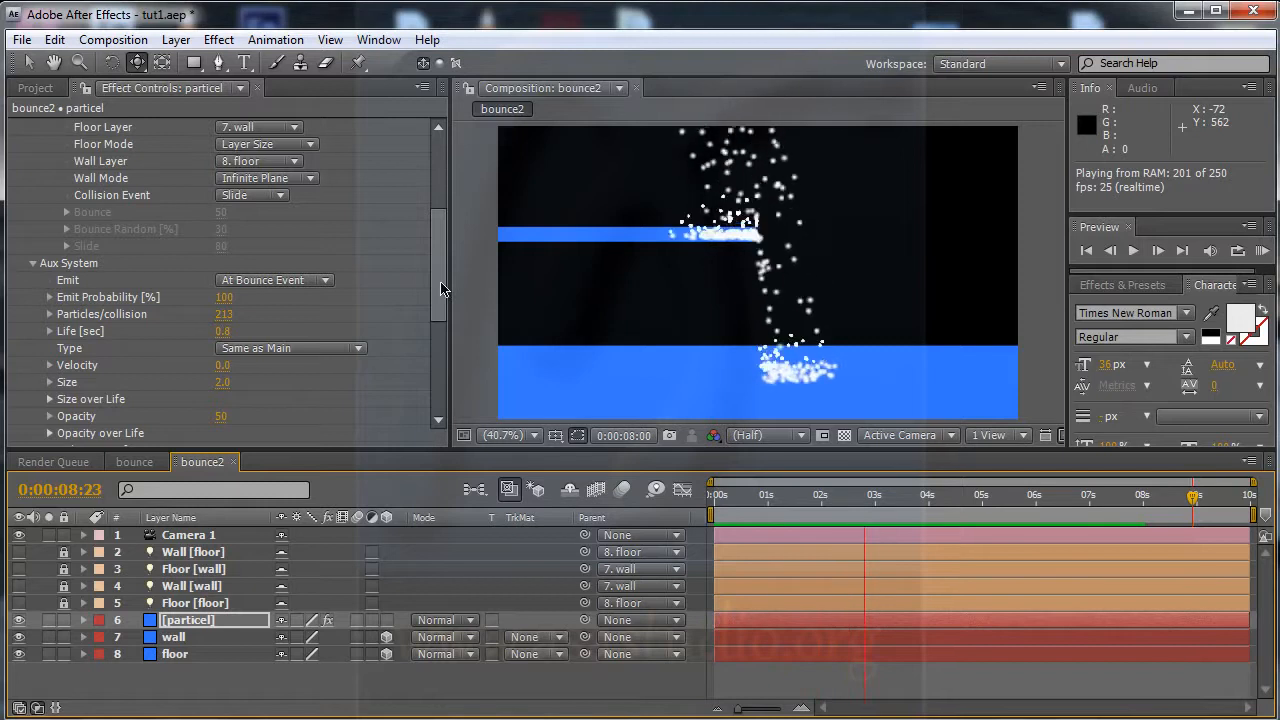
{"action": "key", "text": "space"}
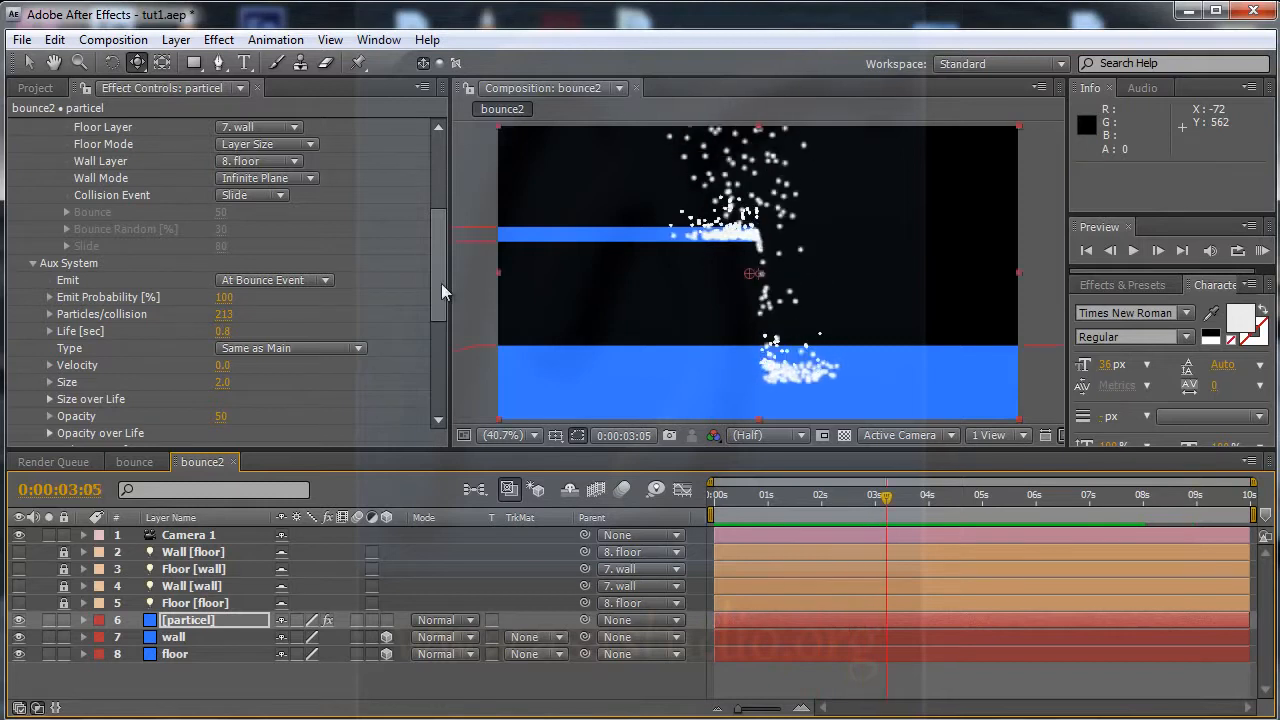
- Set the Aux System Color From Main to 83% and reduce its Color over Life gradient to solid red
{"action": "left_click_drag", "start_coordinate": [437, 283], "coordinate": [438, 310]}
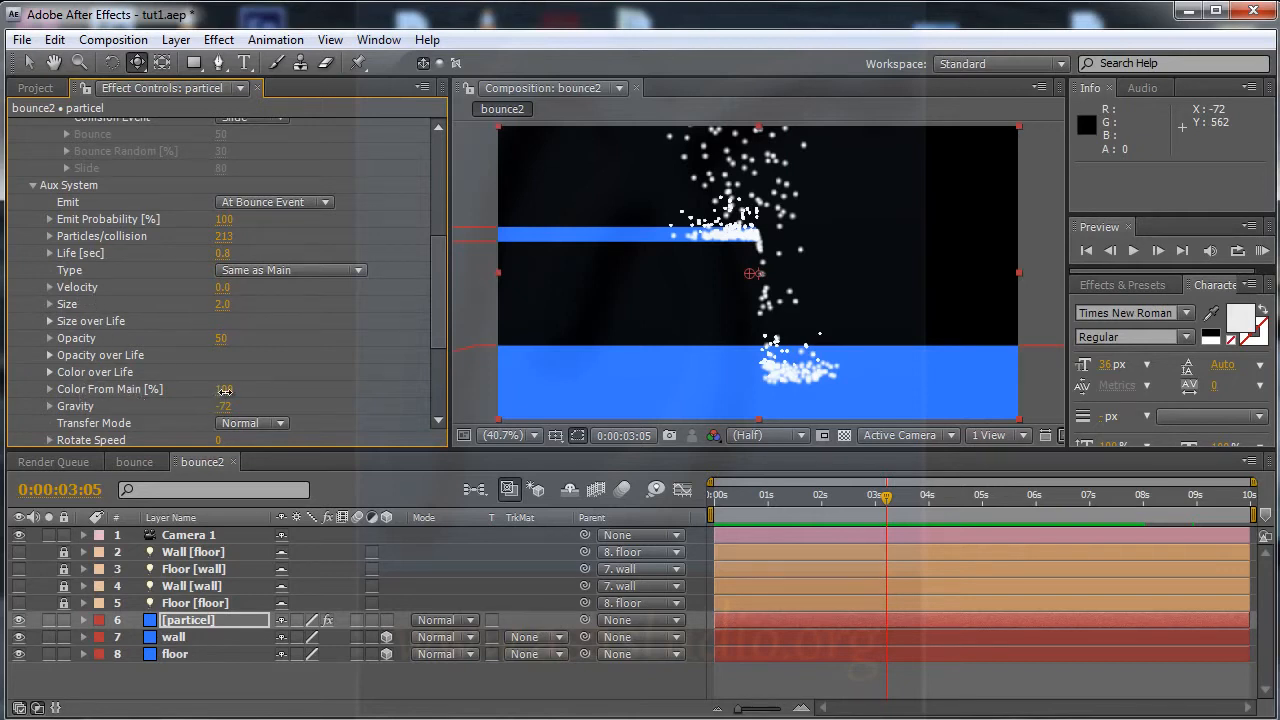
{"action": "left_click_drag", "start_coordinate": [224, 390], "coordinate": [207, 392]}
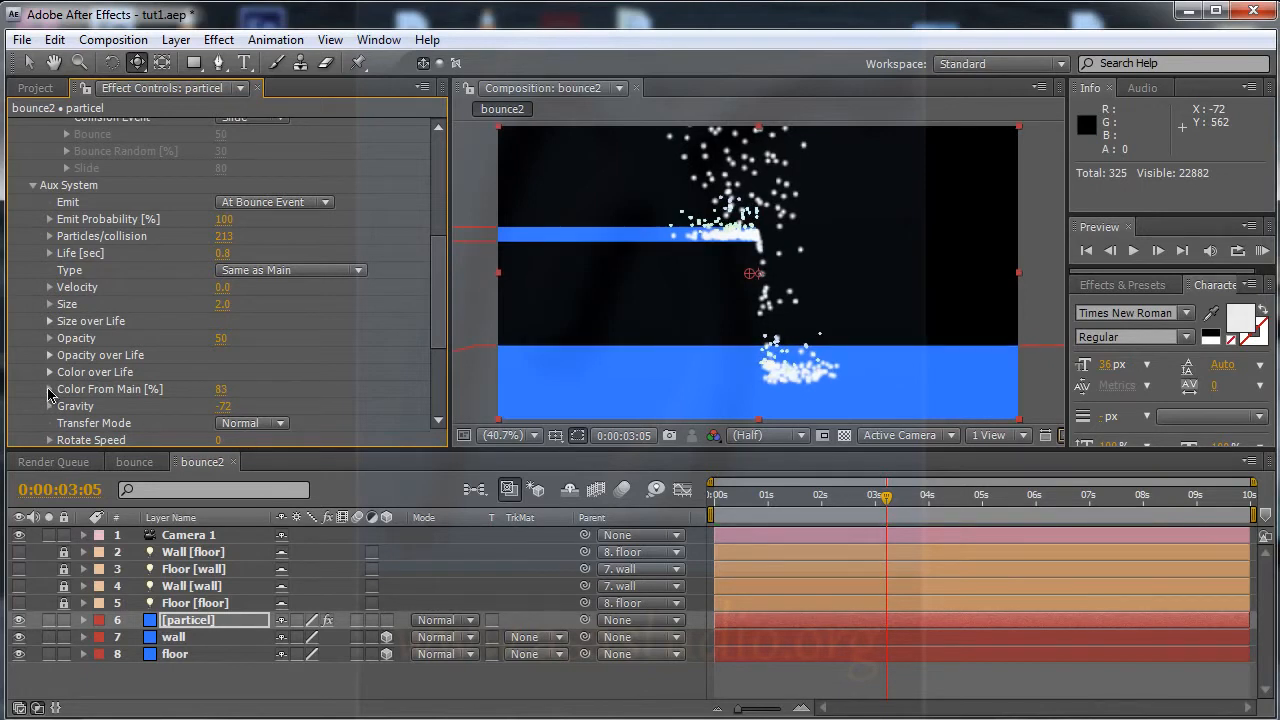
{"action": "left_click", "coordinate": [49, 389]}
{"action": "left_click_drag", "start_coordinate": [437, 327], "coordinate": [439, 359]}
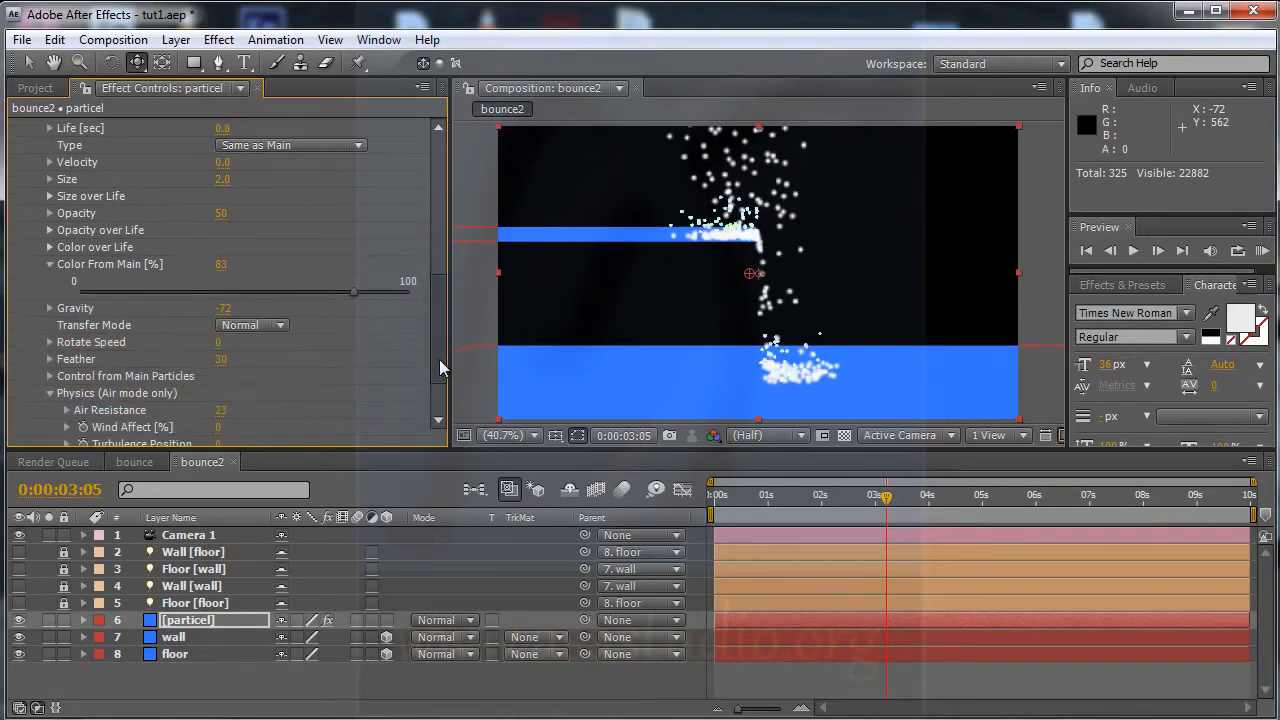
{"action": "left_click", "coordinate": [49, 252]}
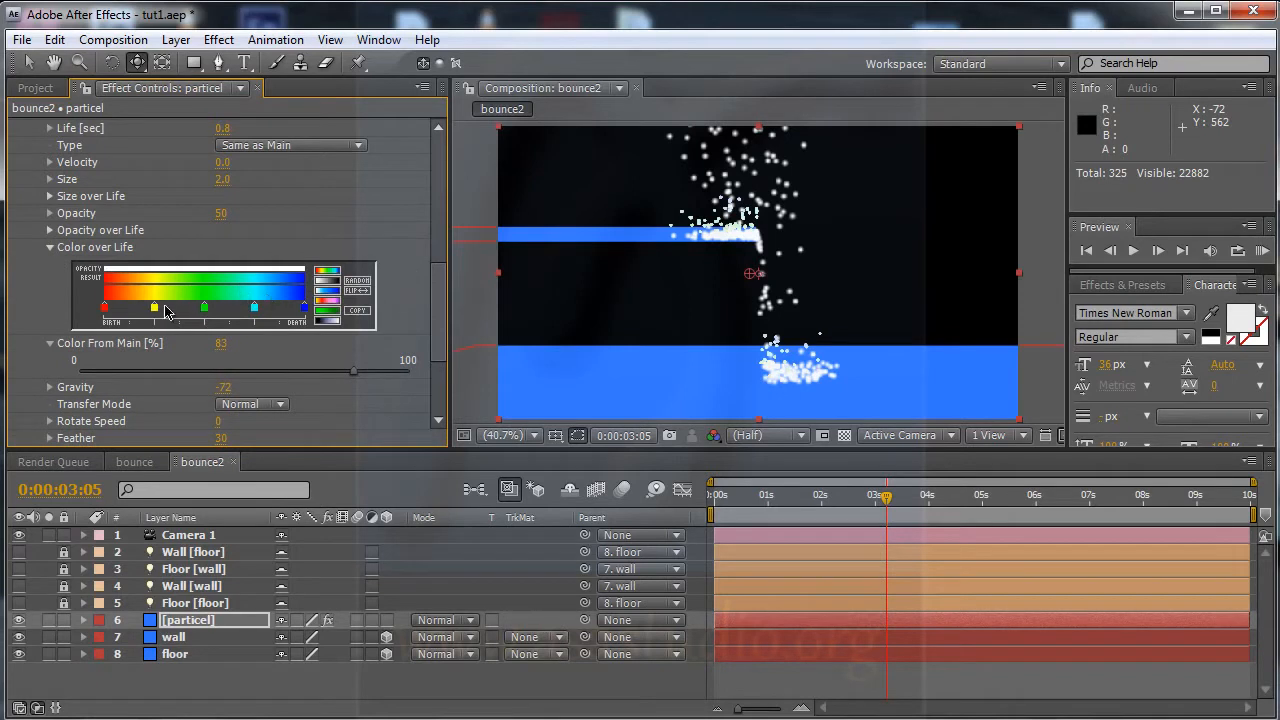
{"action": "mouse_move", "coordinate": [155, 308]}
{"action": "left_mouse_down"}
{"action": "mouse_move", "coordinate": [160, 332]}
{"action": "mouse_move", "coordinate": [281, 343]}
{"action": "mouse_move", "coordinate": [314, 382]}
{"action": "left_mouse_up"}
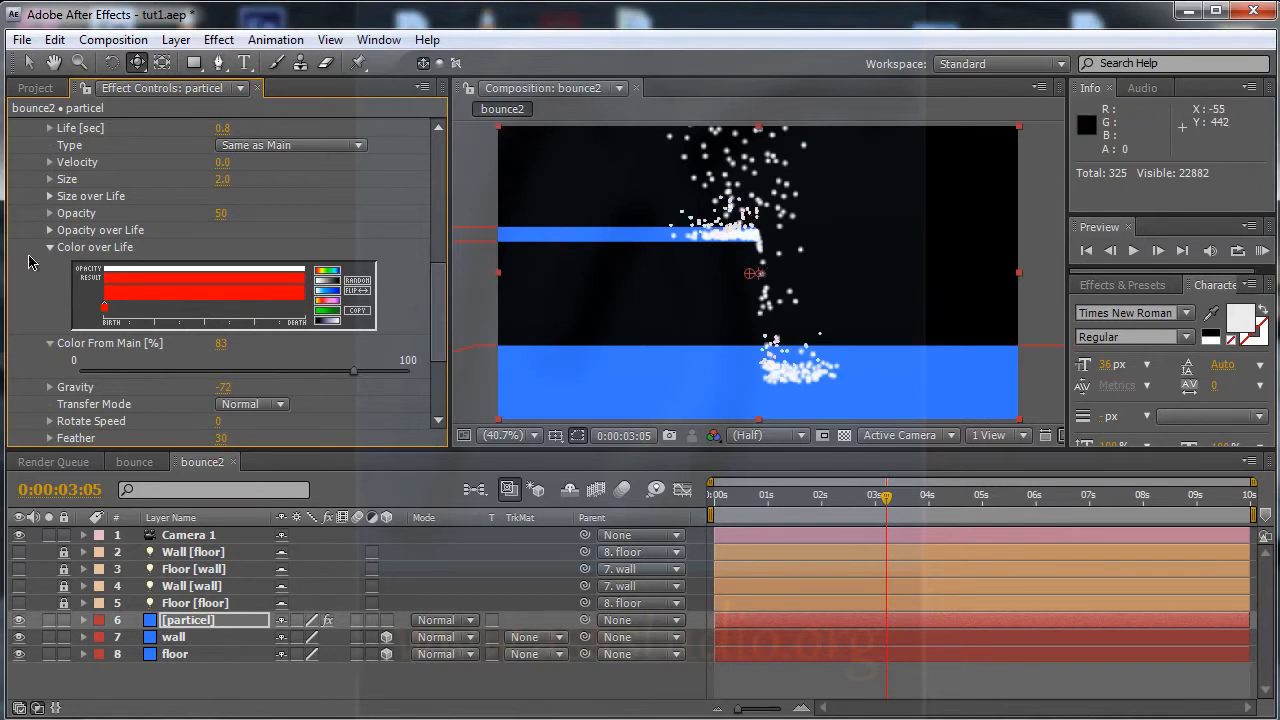
{"action": "left_click", "coordinate": [50, 248]}
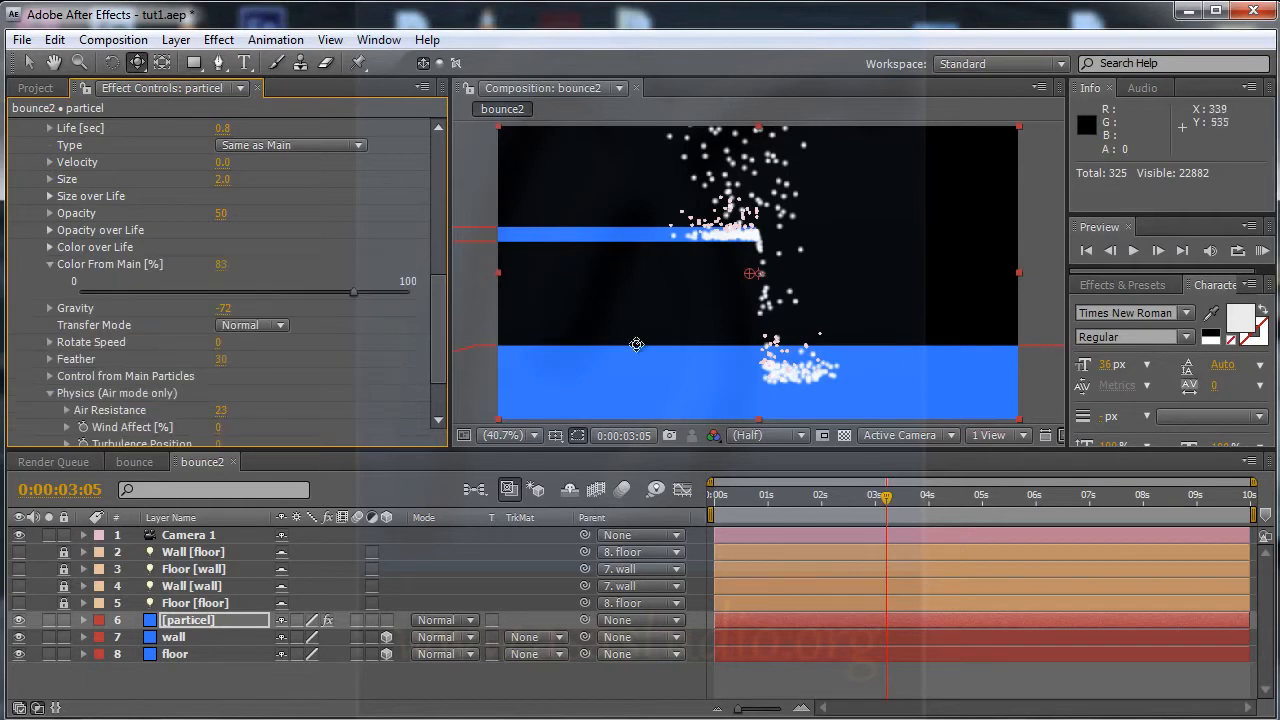
{"action": "left_click_drag", "start_coordinate": [787, 500], "coordinate": [1080, 519]}
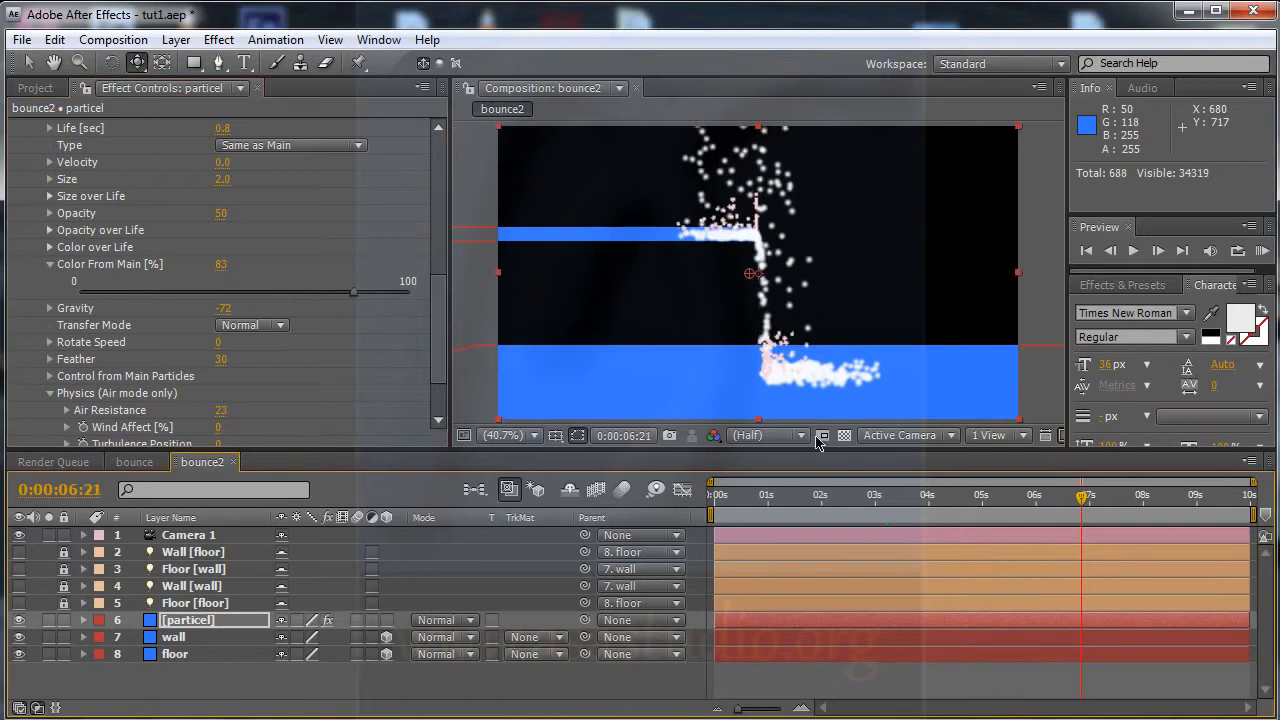
{"action": "scroll", "coordinate": [436, 312], "scroll_direction": "down", "scroll_amount": 3}
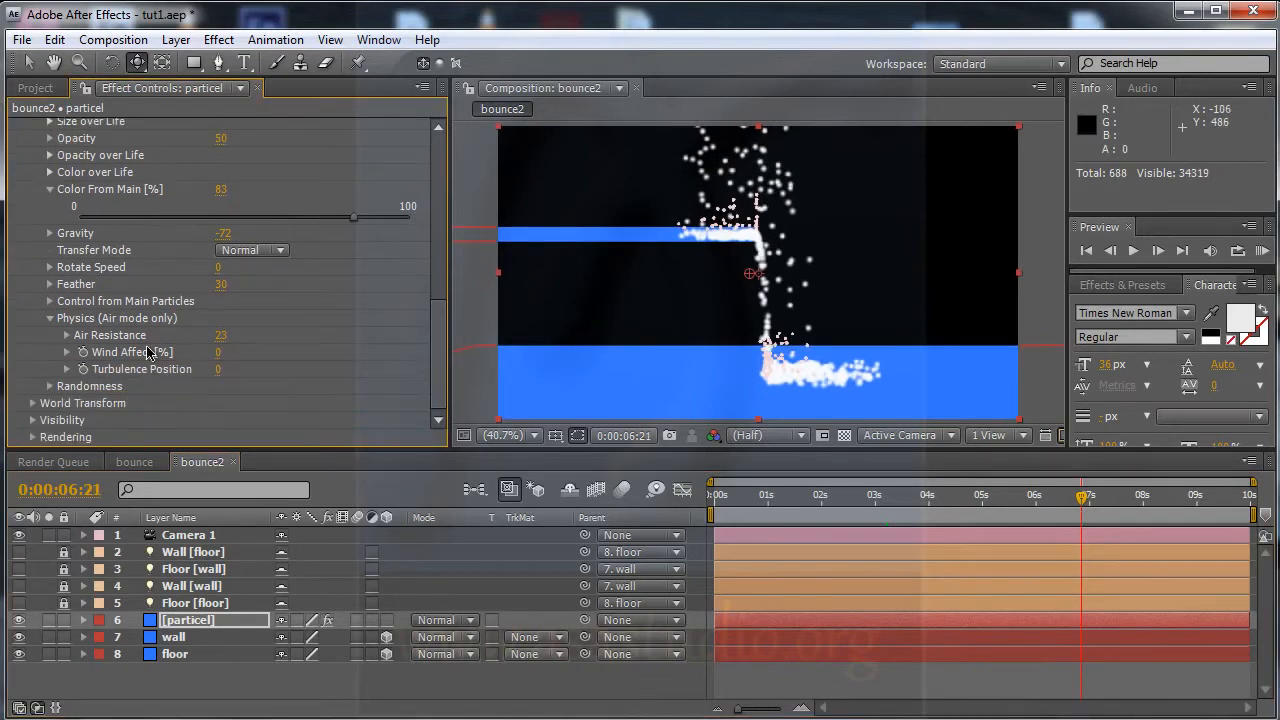
{"action": "left_click_drag", "start_coordinate": [441, 374], "coordinate": [447, 185]}
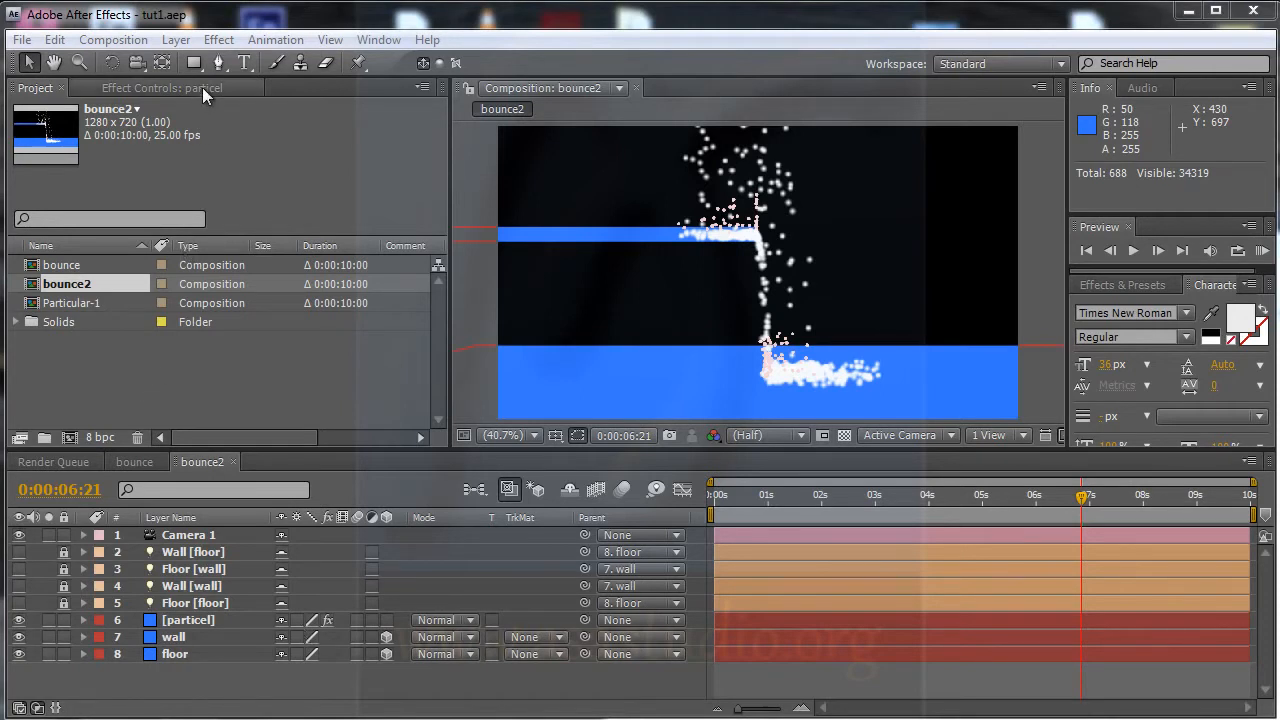
- Create a new composition named "laight" with the HDV/HDTV 720 25 preset and a 10-second duration
{"action": "left_click", "coordinate": [133, 44]}
{"action": "left_click", "coordinate": [150, 62]}
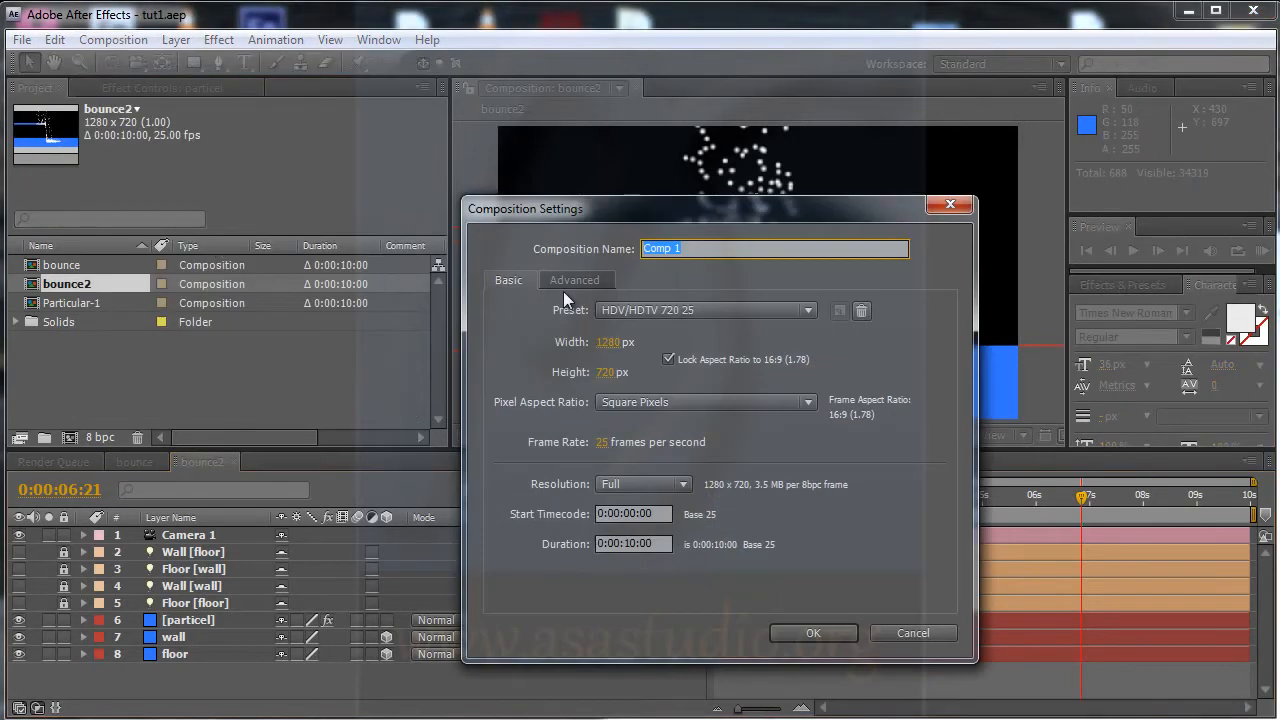
{"action": "type", "text": "laight"}
{"action": "left_click", "coordinate": [830, 630]}
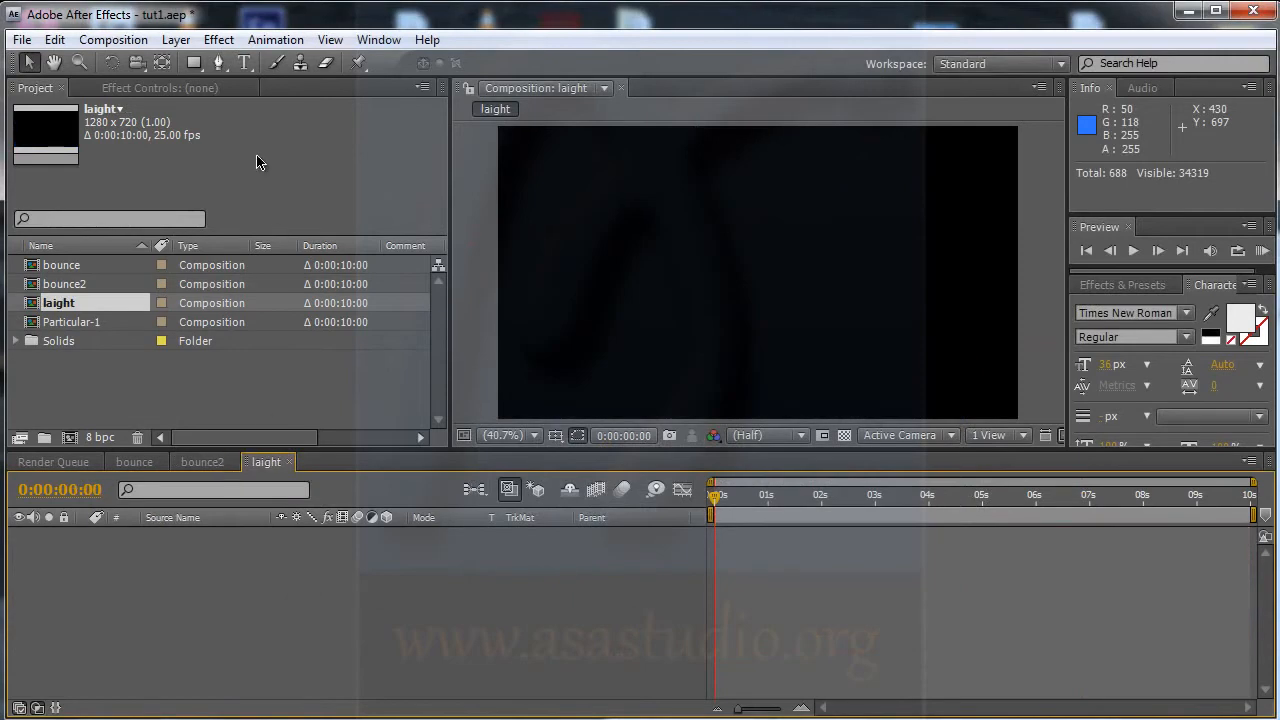
- Rename the laight composition to "light" in the project
{"action": "left_click", "coordinate": [51, 305]}
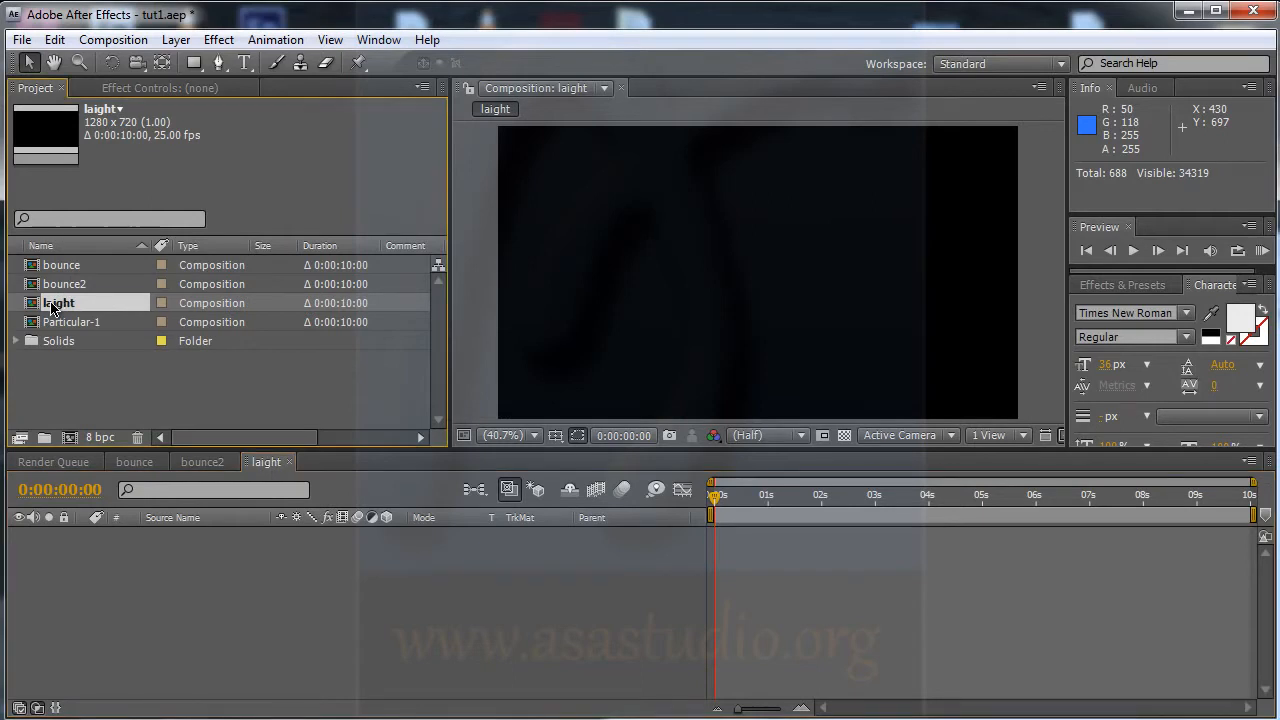
{"action": "key", "text": "Return"}
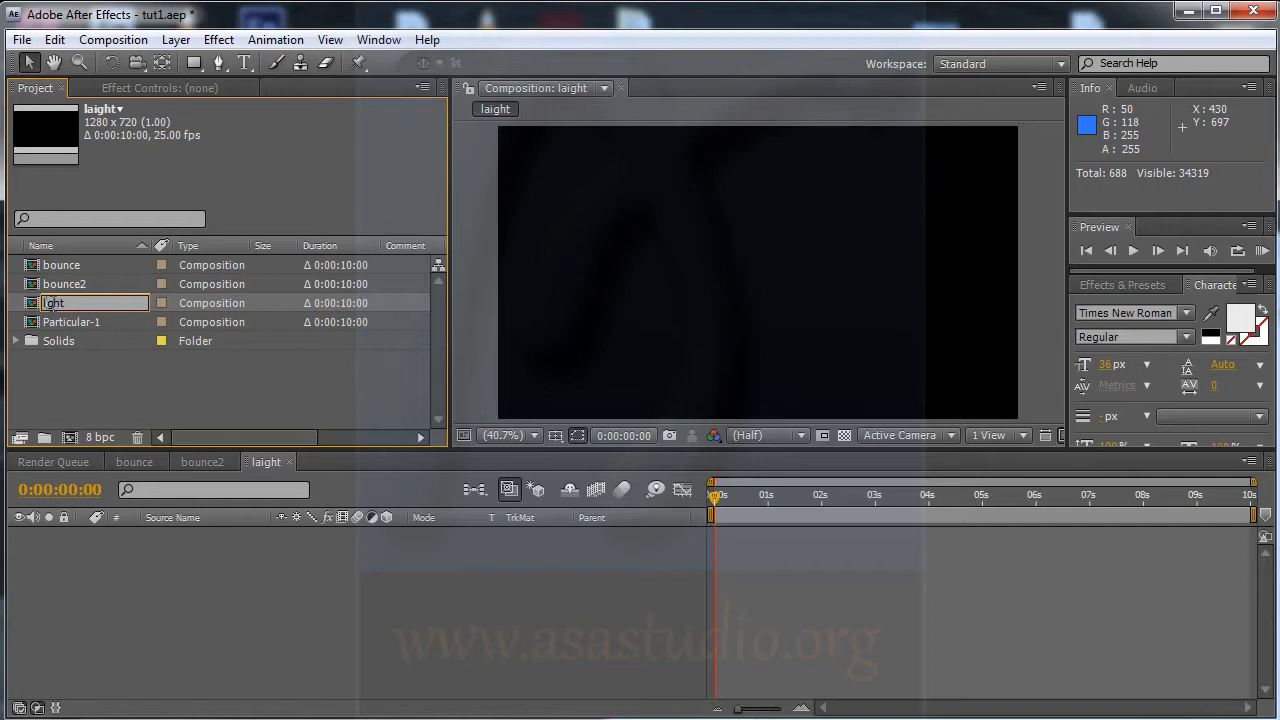
{"action": "key", "text": "Return"}
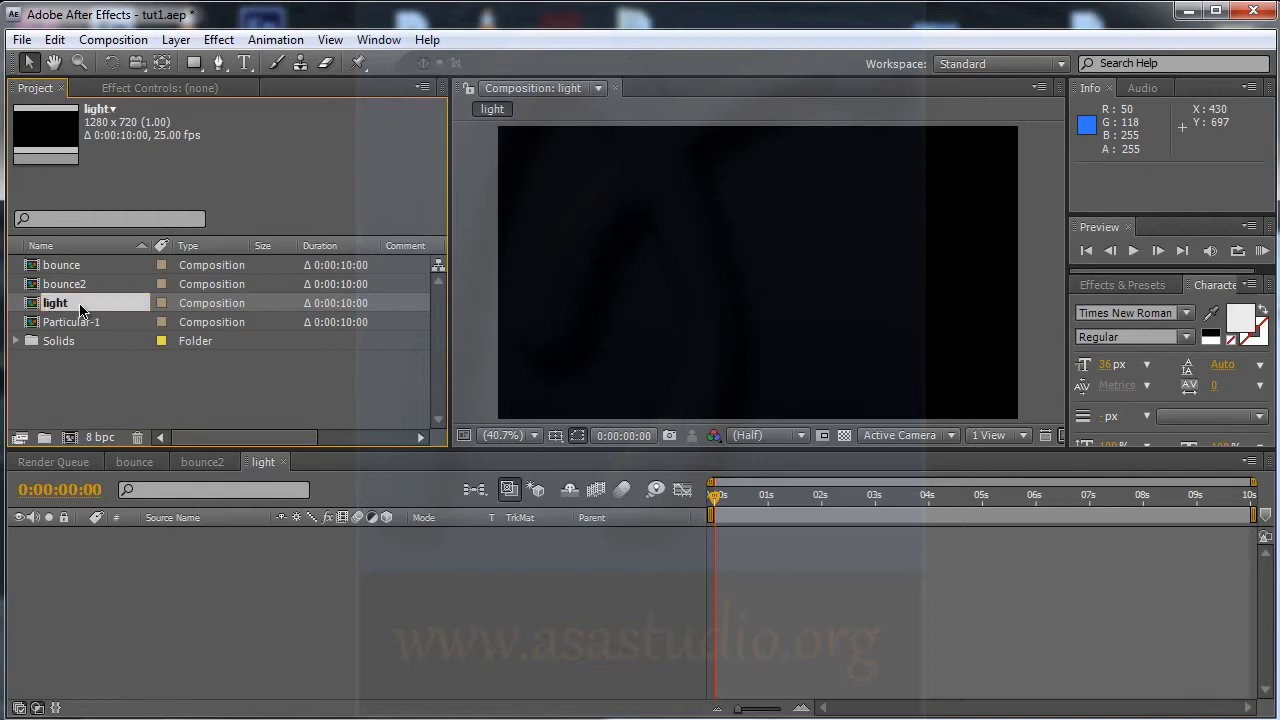
- Start a new light layer in the light composition, naming it Emitter with the Point light type
{"action": "left_click", "coordinate": [185, 40]}
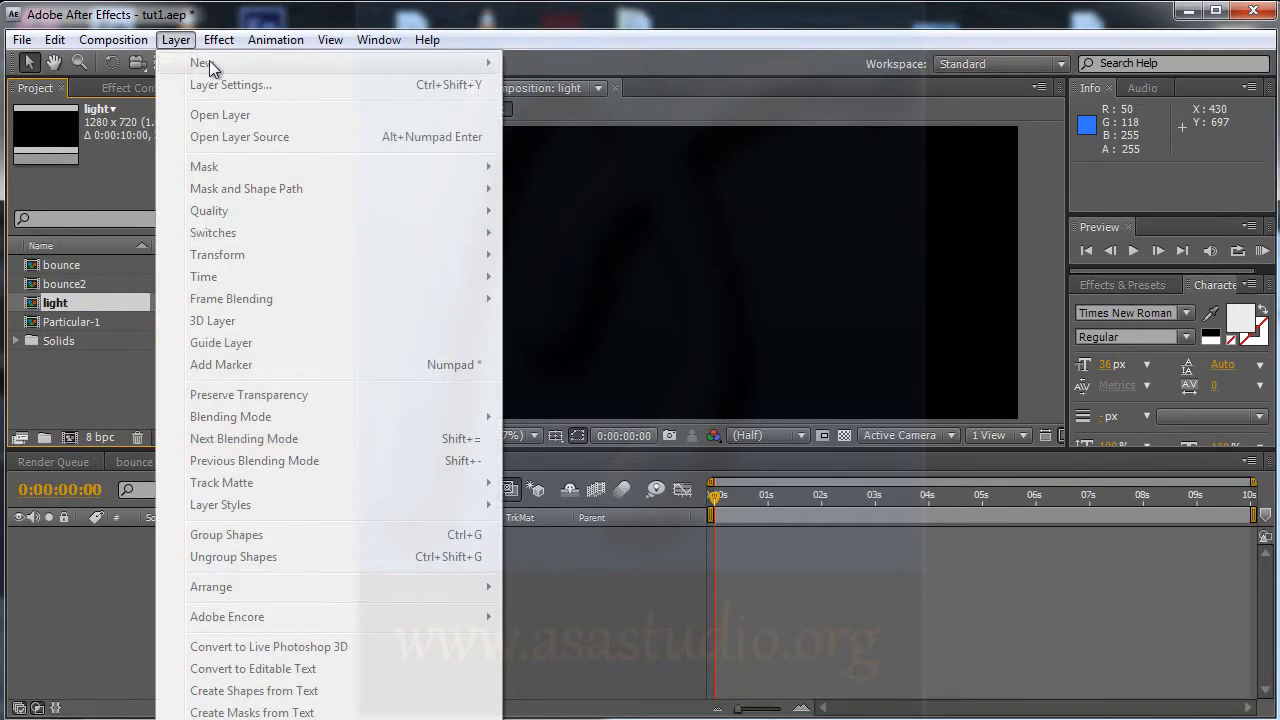
{"action": "left_click", "coordinate": [178, 39]}
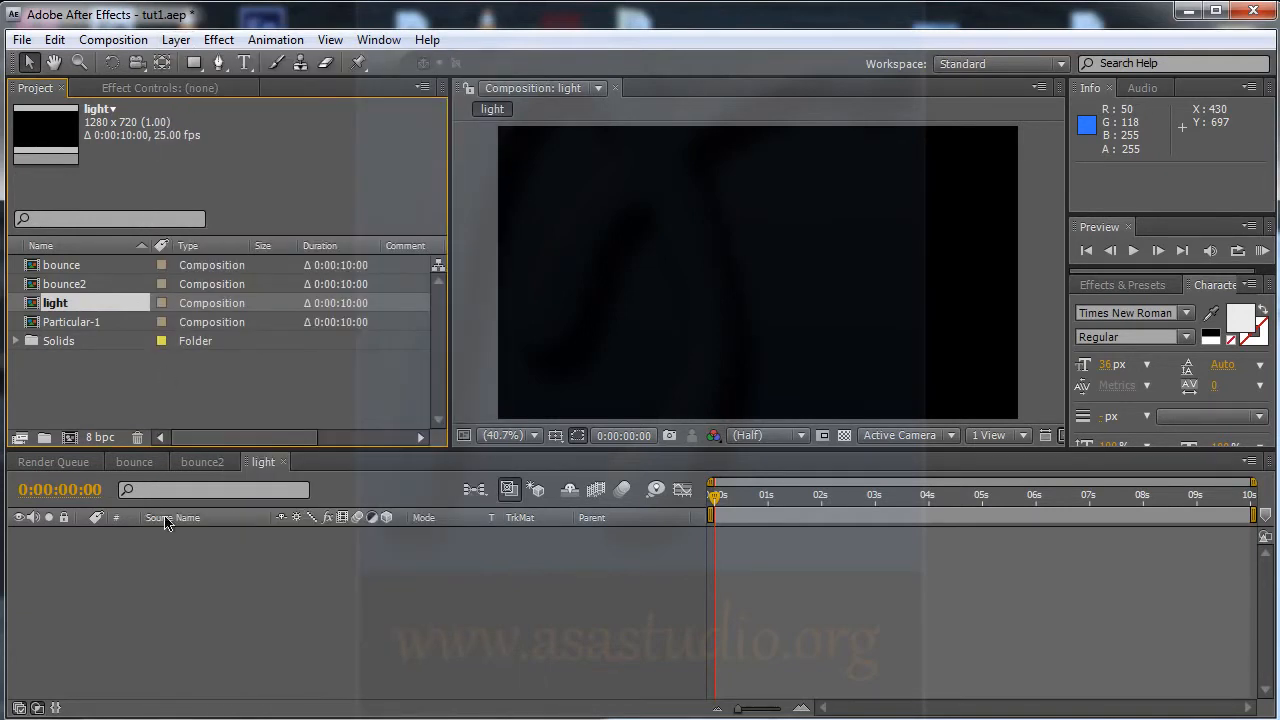
{"action": "left_click", "coordinate": [132, 40]}
{"action": "mouse_move", "coordinate": [180, 45]}
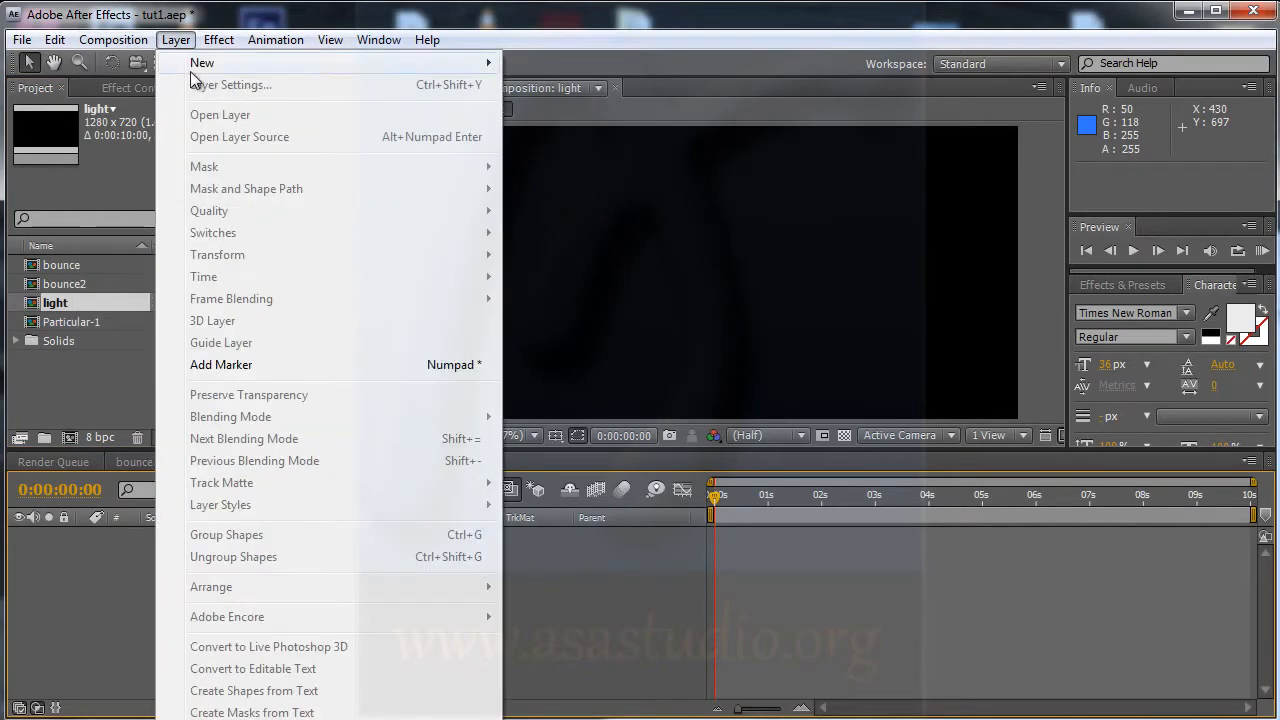
{"action": "mouse_move", "coordinate": [429, 63]}
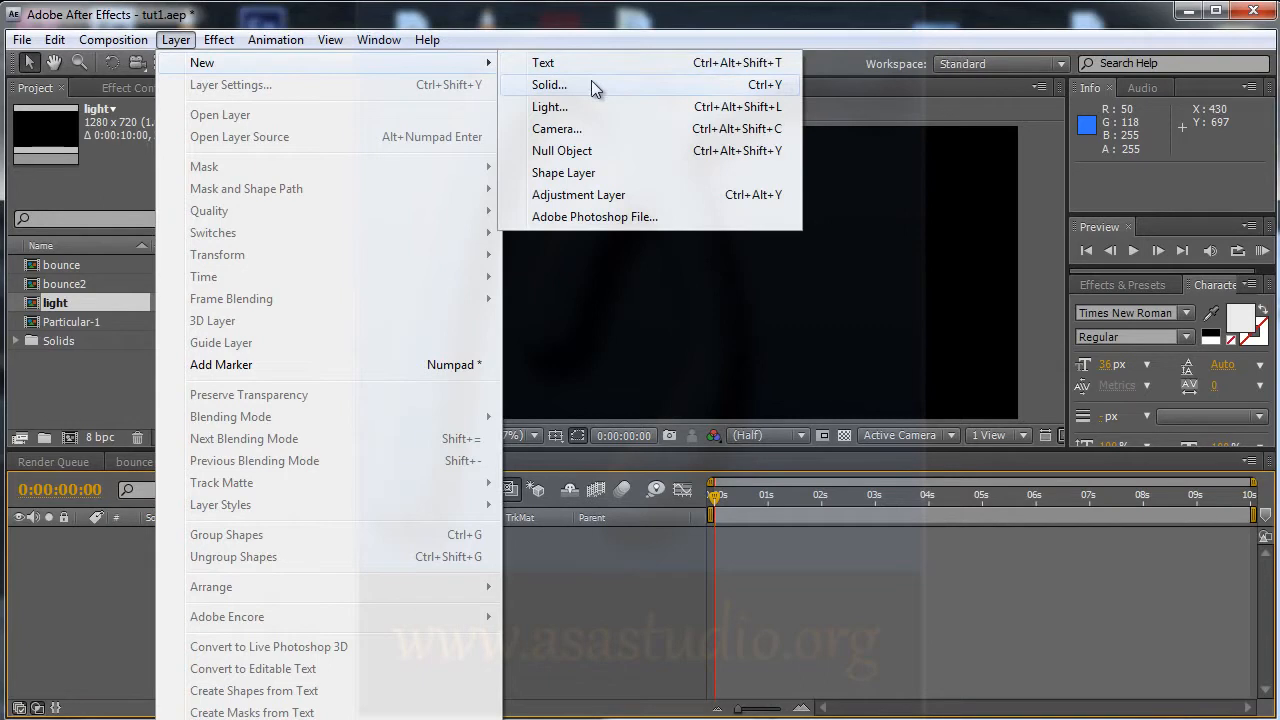
{"action": "left_click", "coordinate": [593, 107]}
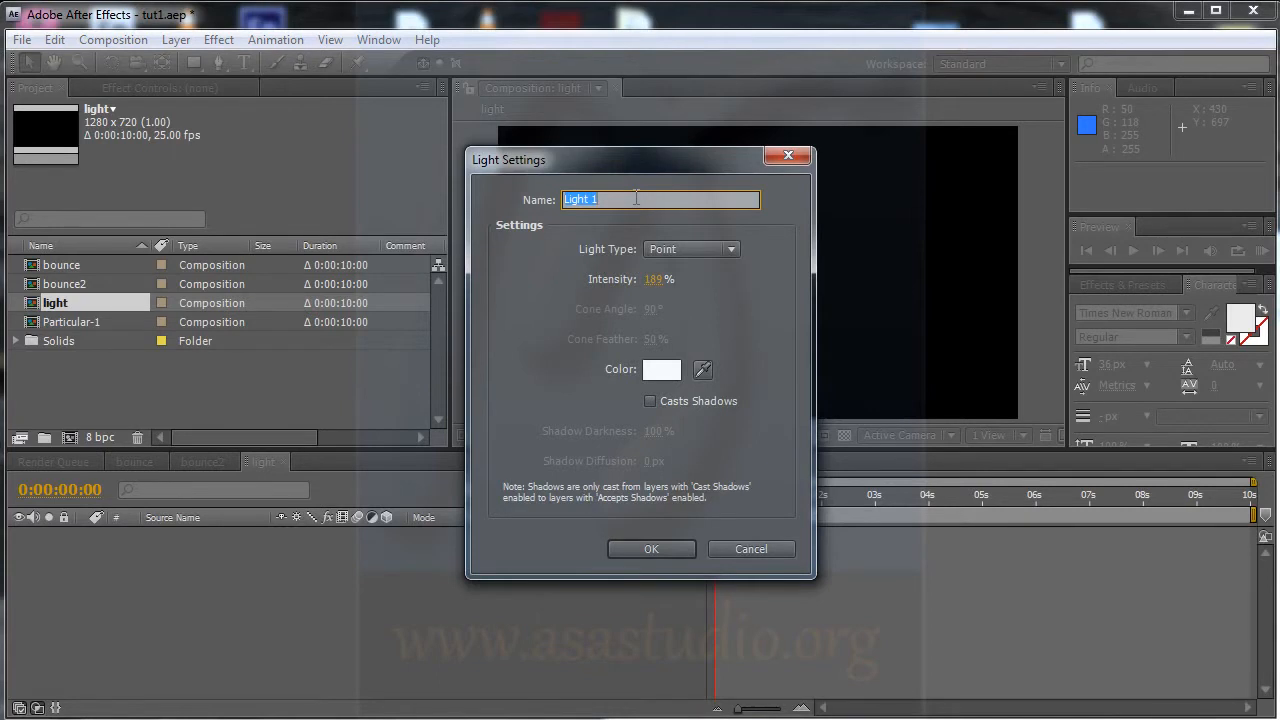
{"action": "type", "text": "Emitter"}
{"action": "left_click", "coordinate": [711, 246]}
{"action": "left_click", "coordinate": [706, 316]}
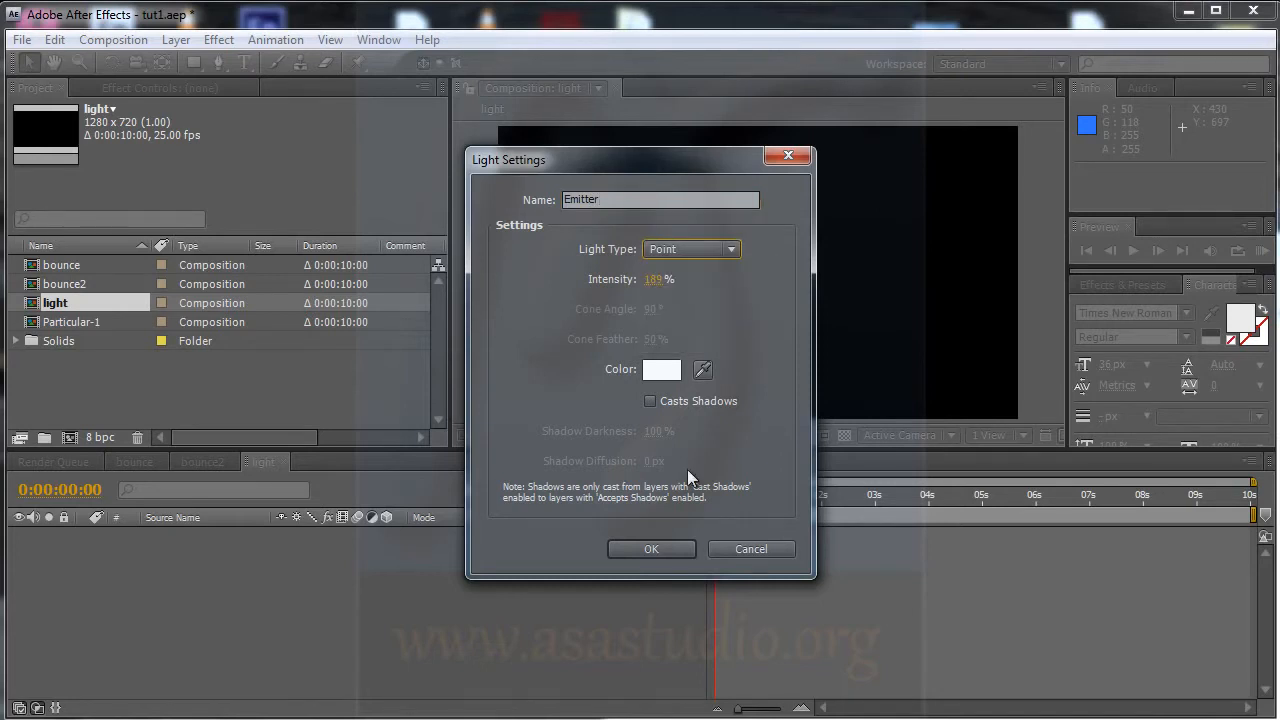
- Set the light's color to green 0FFC73, create the light and dismiss the 2D layer warning
{"action": "left_click", "coordinate": [661, 369]}
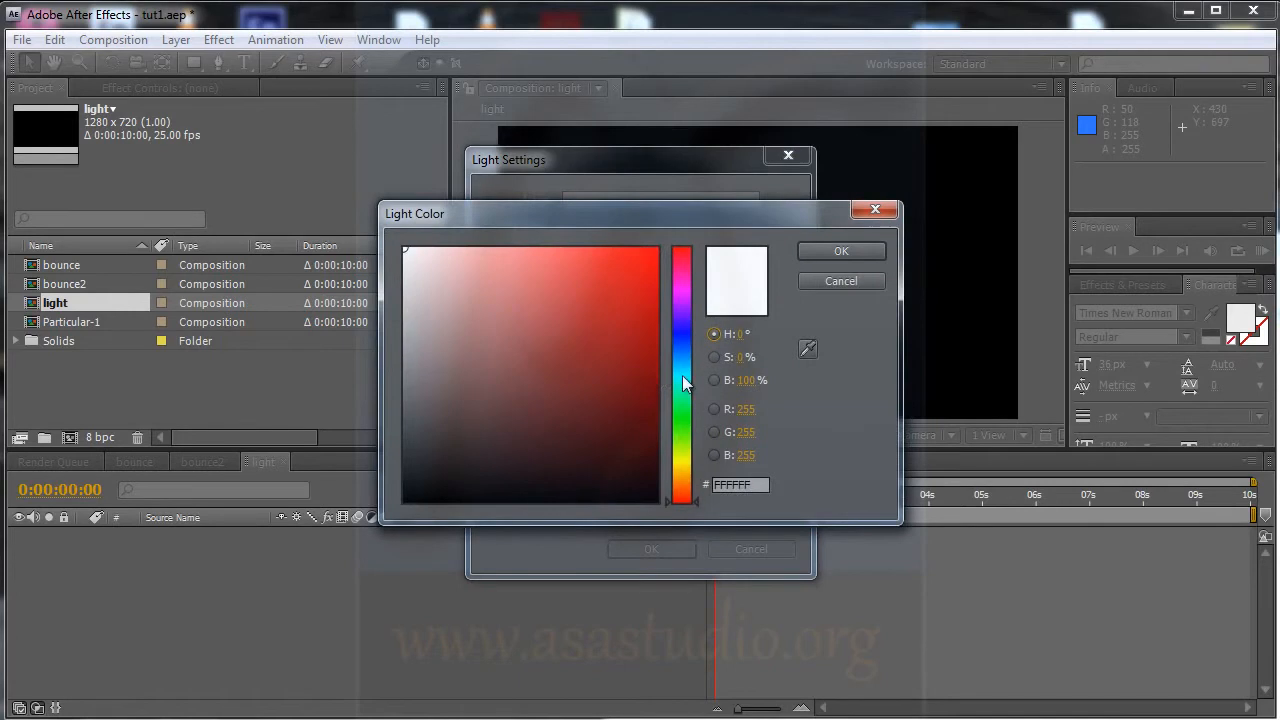
{"action": "left_click_drag", "start_coordinate": [680, 370], "coordinate": [687, 399]}
{"action": "left_click", "coordinate": [656, 250]}
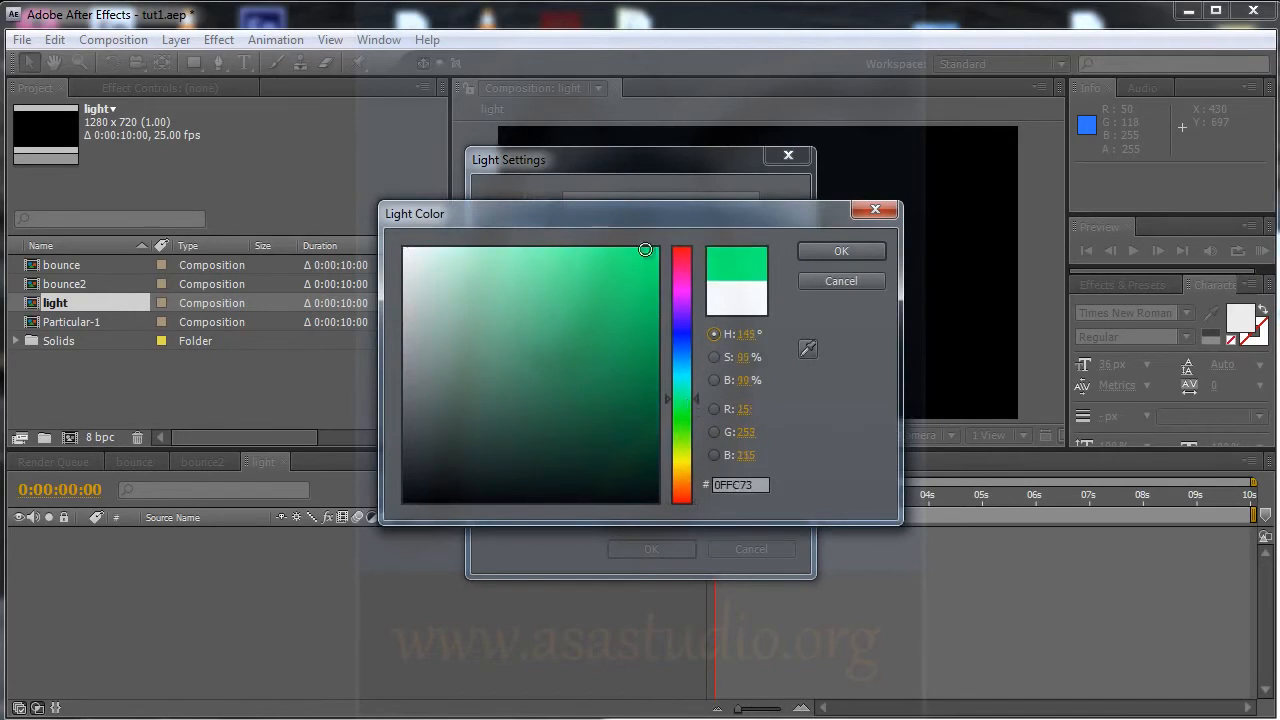
{"action": "left_click", "coordinate": [845, 250]}
{"action": "left_click", "coordinate": [672, 548]}
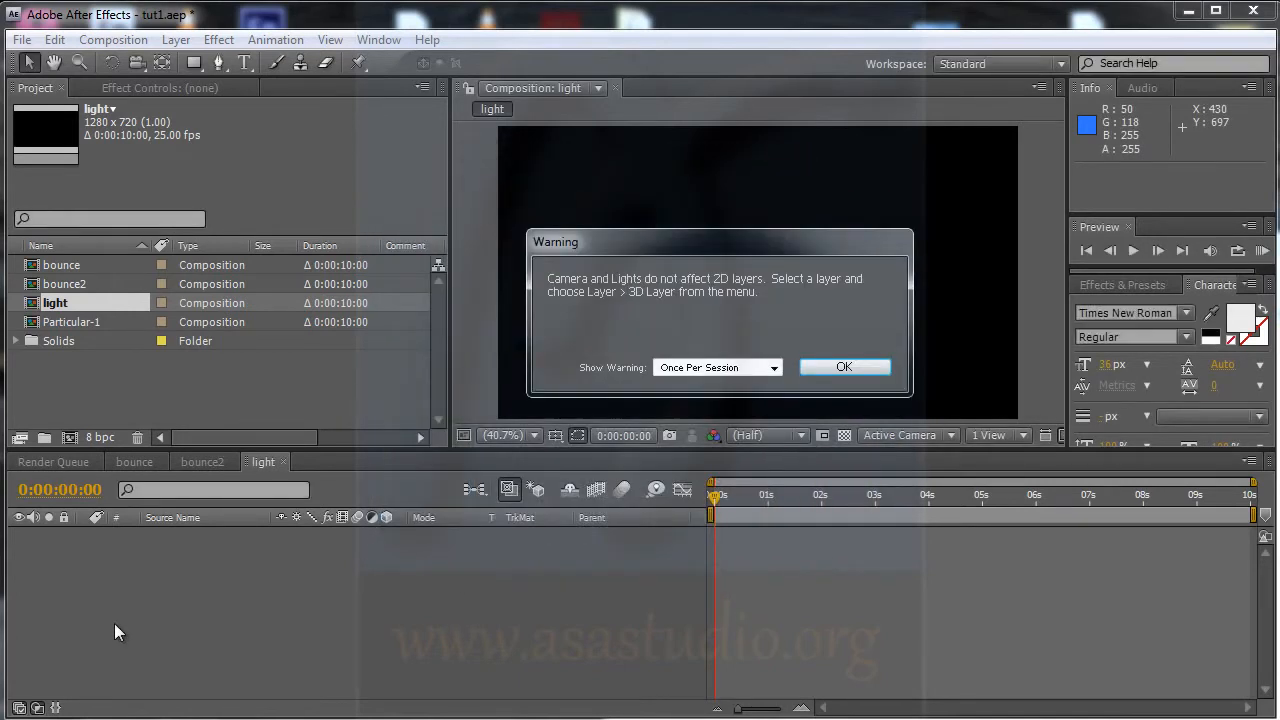
{"action": "left_click", "coordinate": [845, 368]}
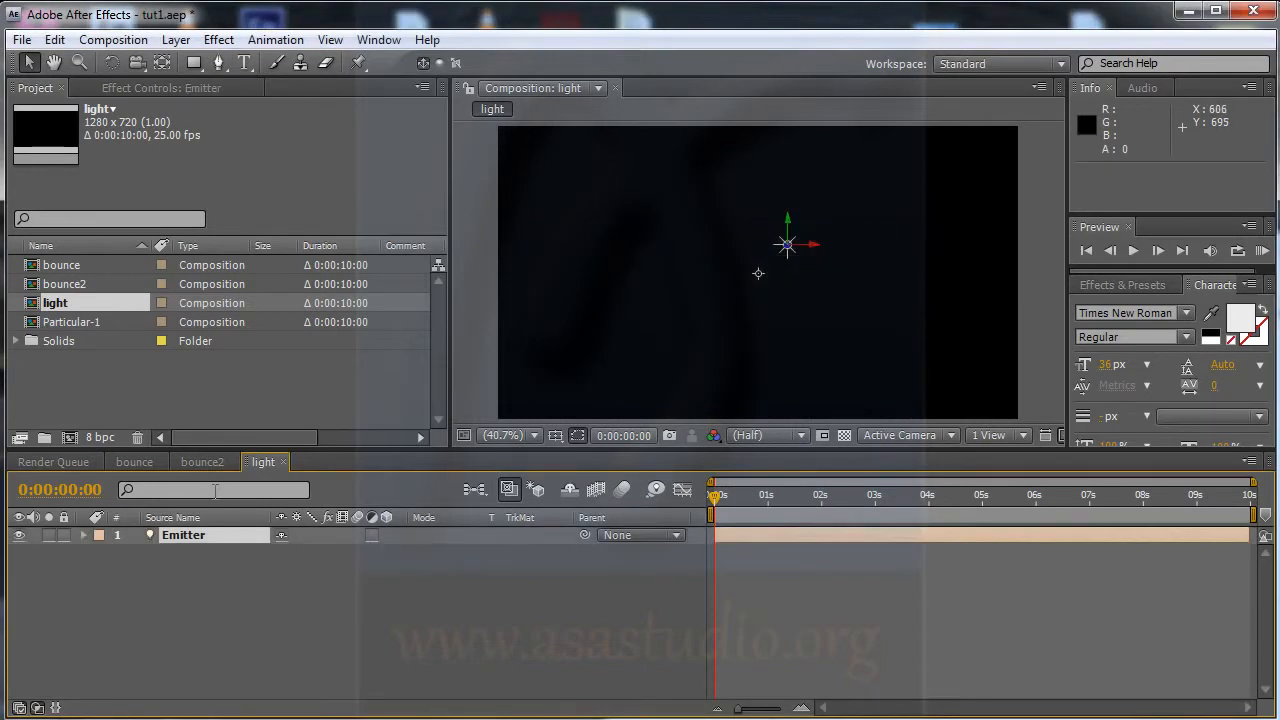
- Create a 1280 x 720 px blue solid named "particle" in the light composition
{"action": "left_click", "coordinate": [185, 46]}
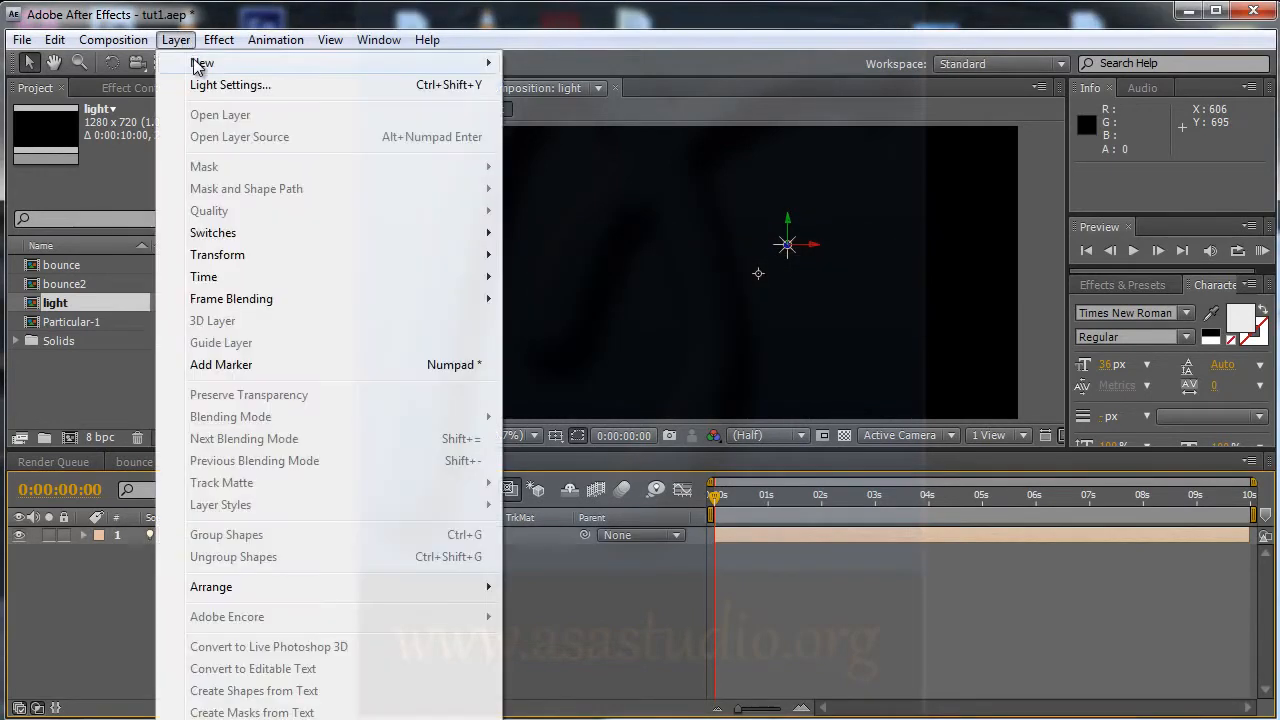
{"action": "mouse_move", "coordinate": [200, 62]}
{"action": "left_click", "coordinate": [548, 85]}
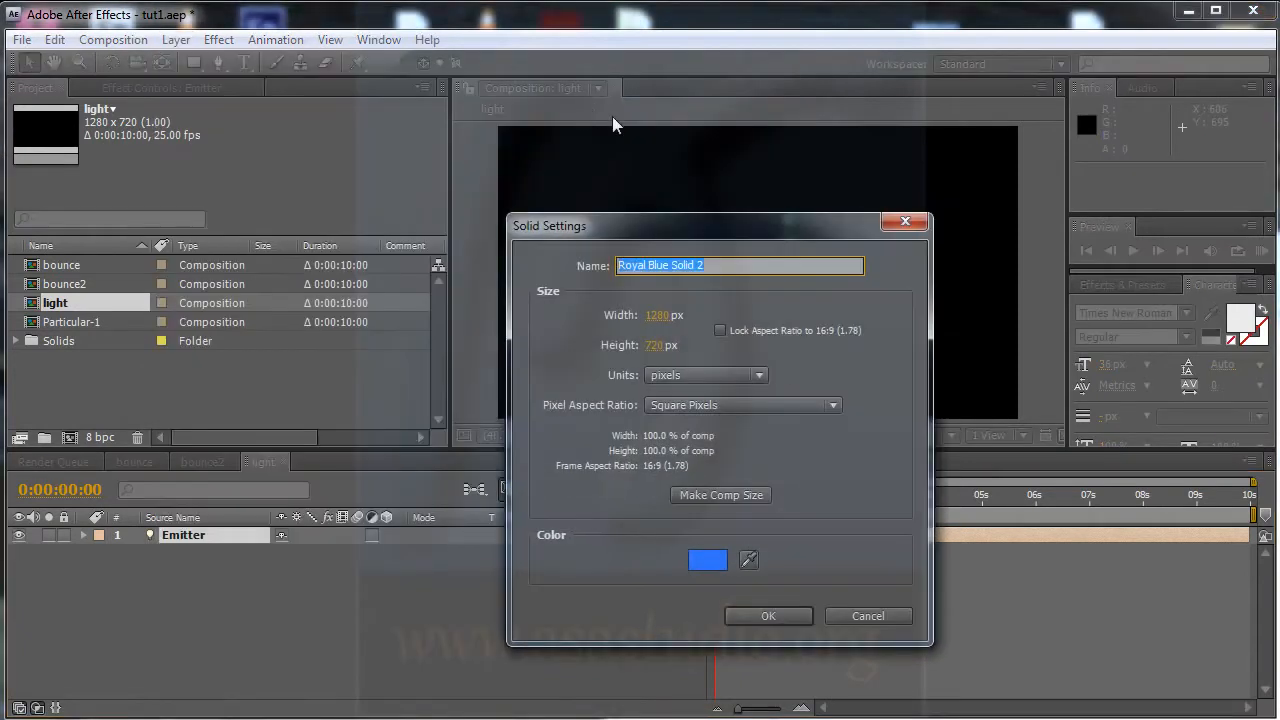
{"action": "type", "text": "particle"}
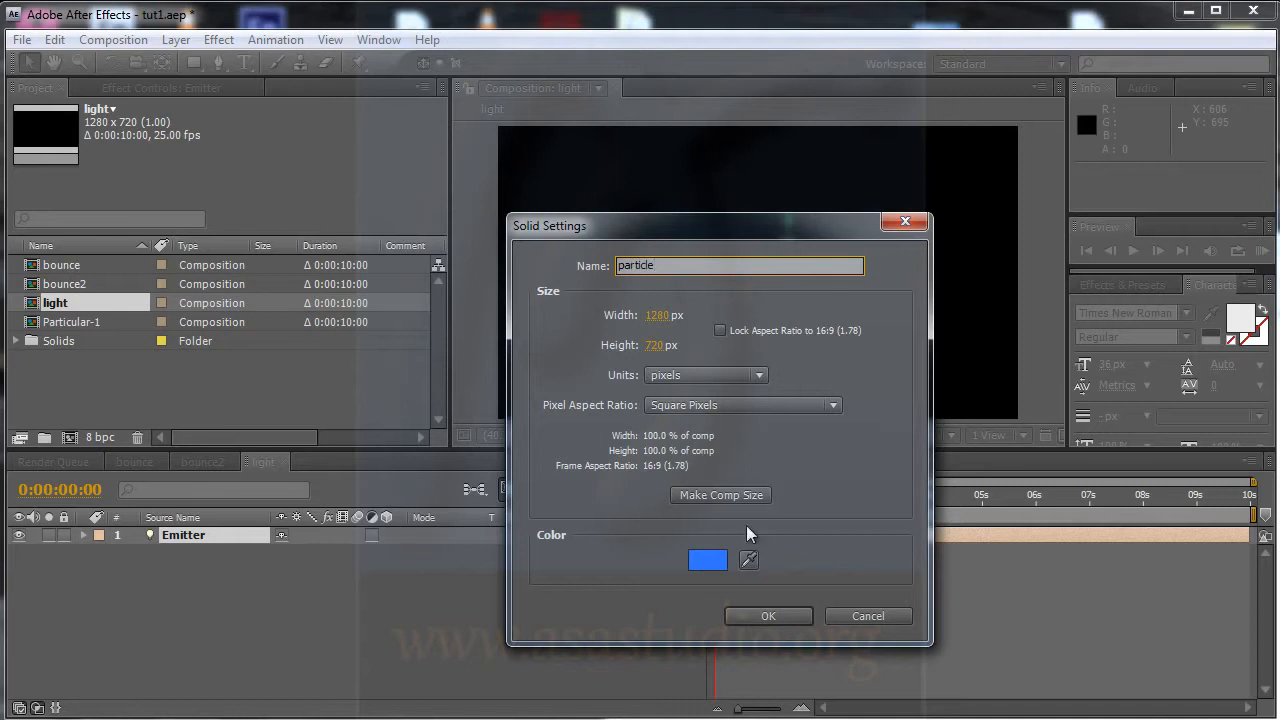
{"action": "left_click", "coordinate": [765, 617]}
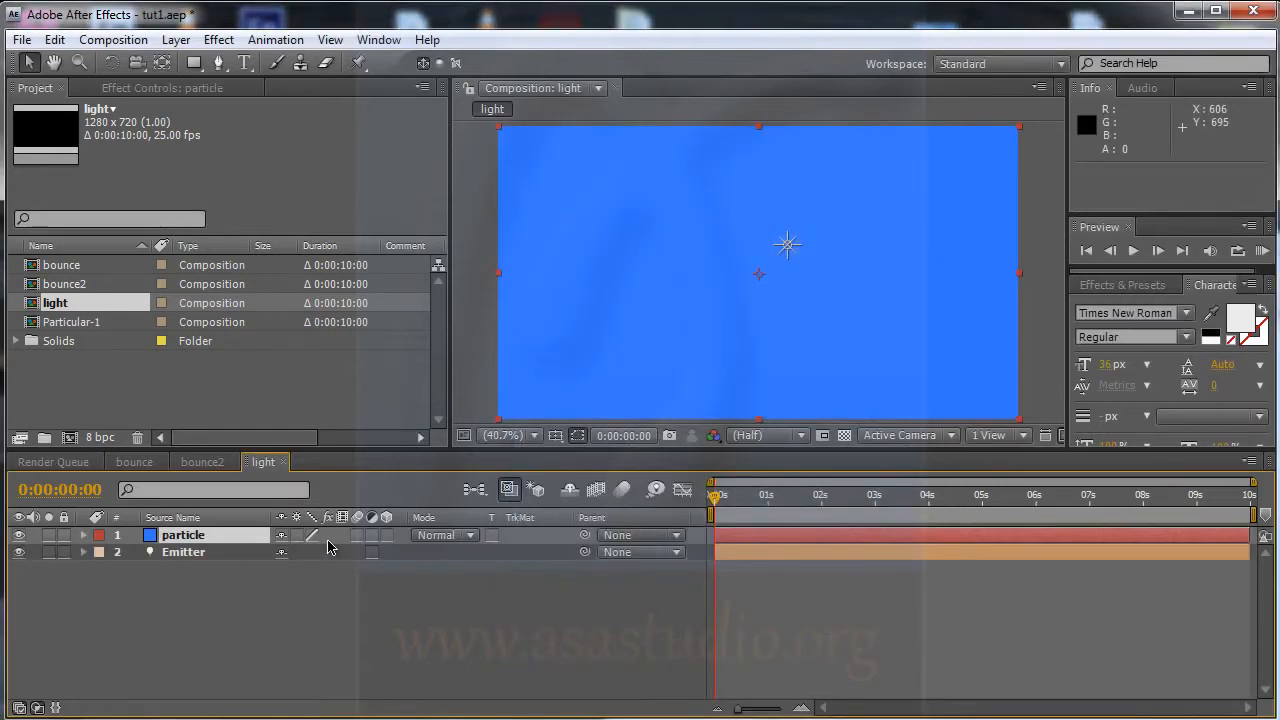
- Apply the Particular effect to the particle solid and move the current time to 0:00:00:19
{"action": "left_click", "coordinate": [218, 40]}
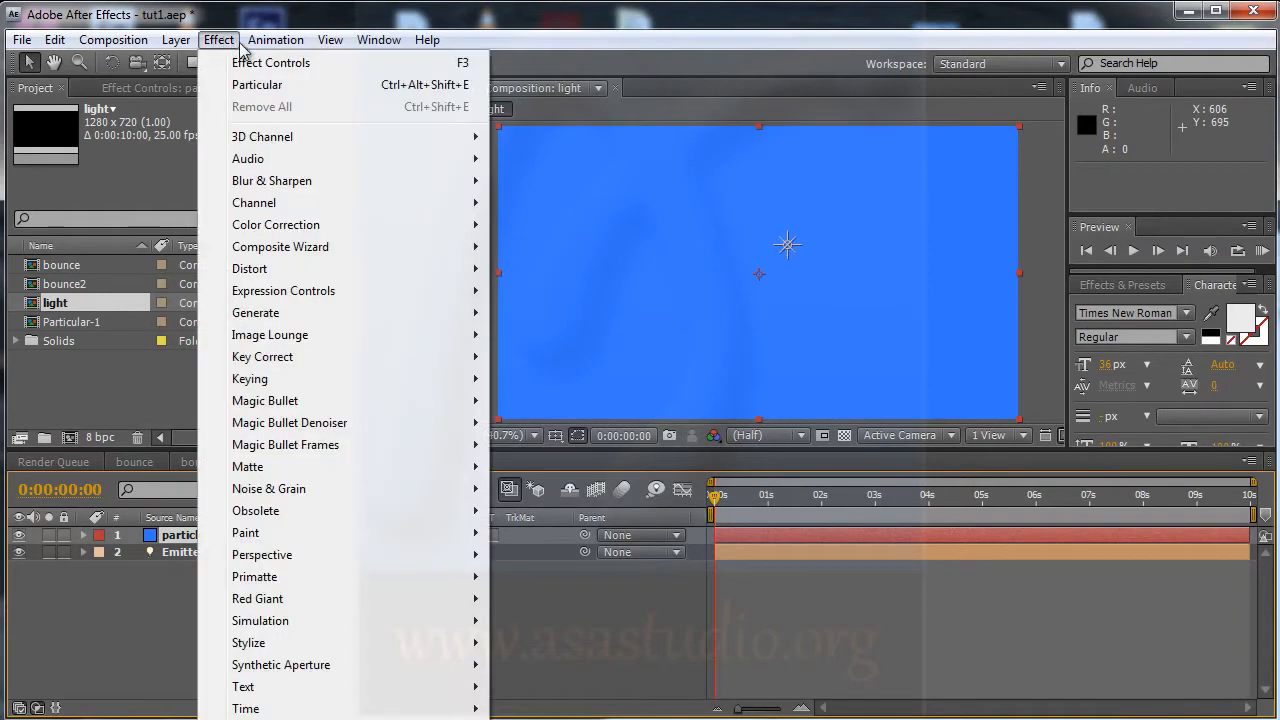
{"action": "left_click", "coordinate": [257, 85]}
{"action": "left_click", "coordinate": [756, 497]}
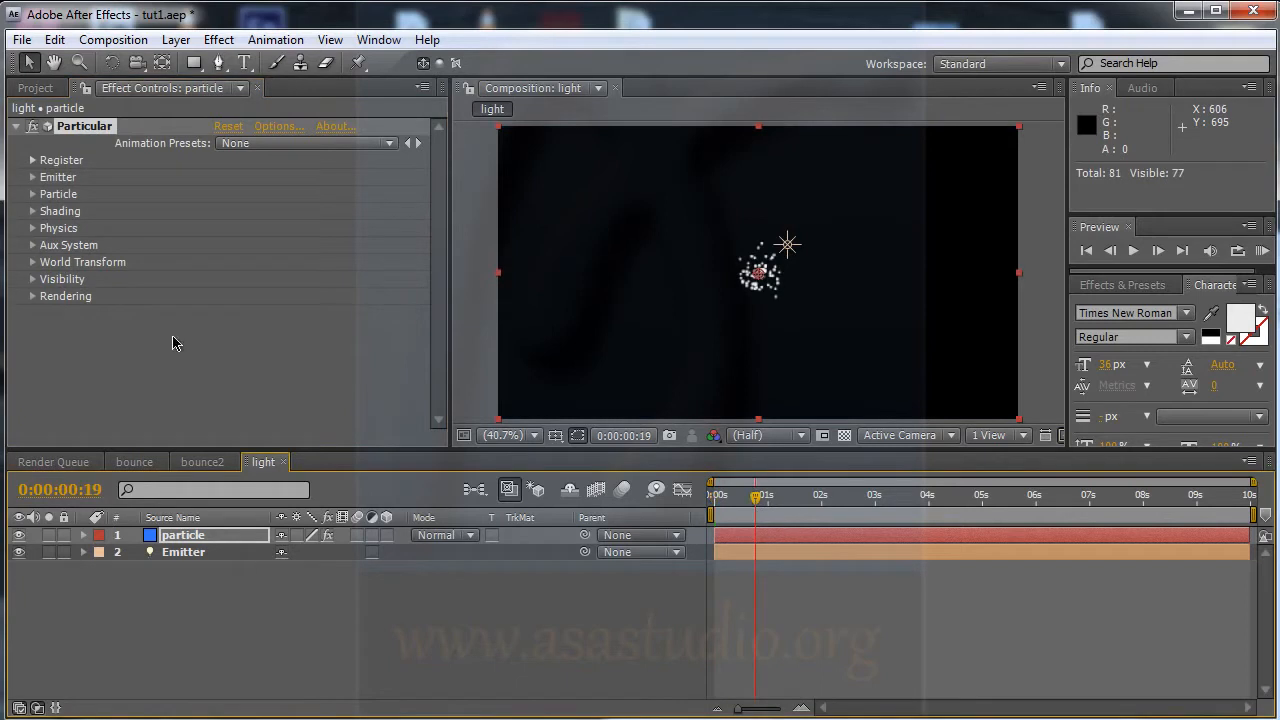
- Set Particular's Emitter Type to Light(s) in the Emitter settings
{"action": "left_click", "coordinate": [33, 177]}
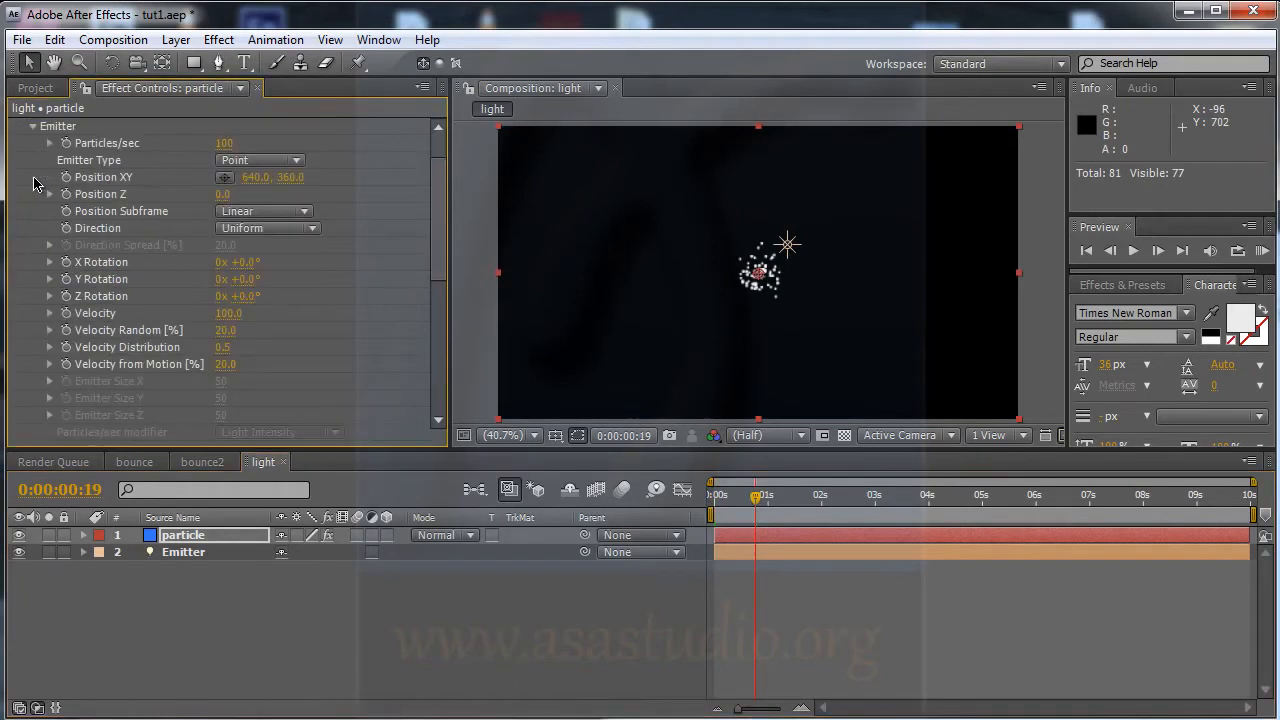
{"action": "left_click", "coordinate": [284, 163]}
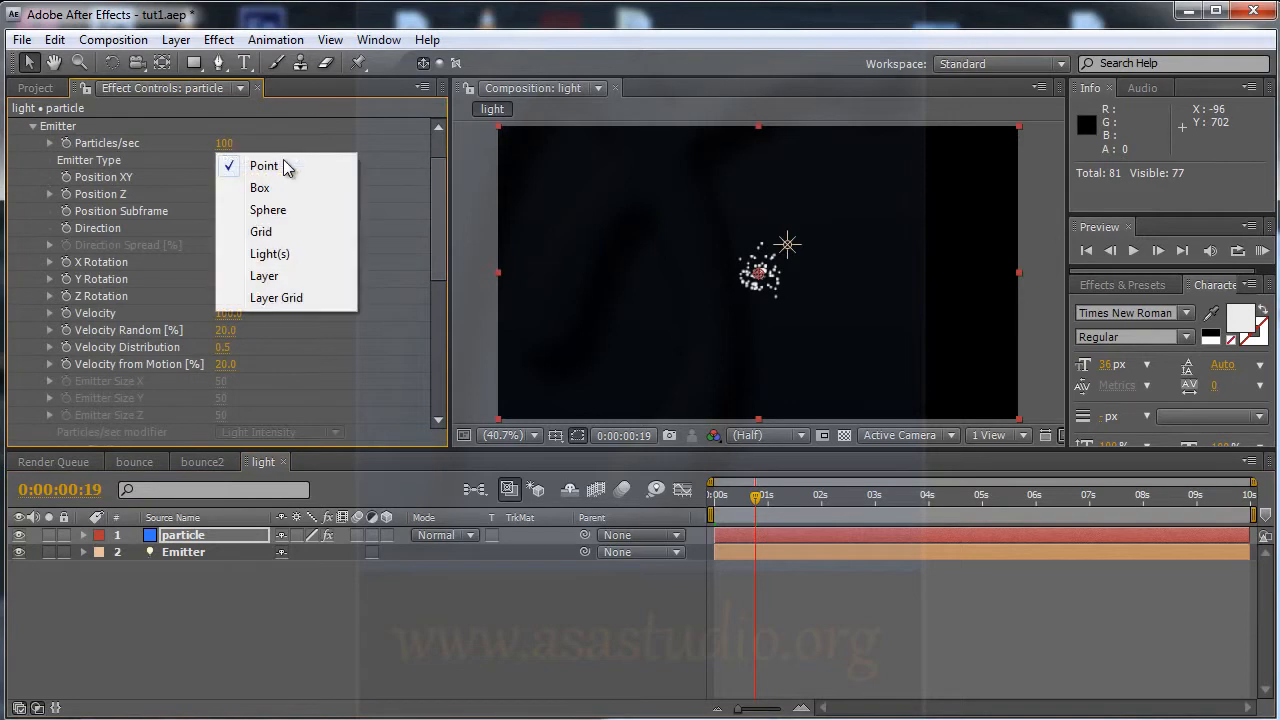
{"action": "left_click", "coordinate": [287, 257]}
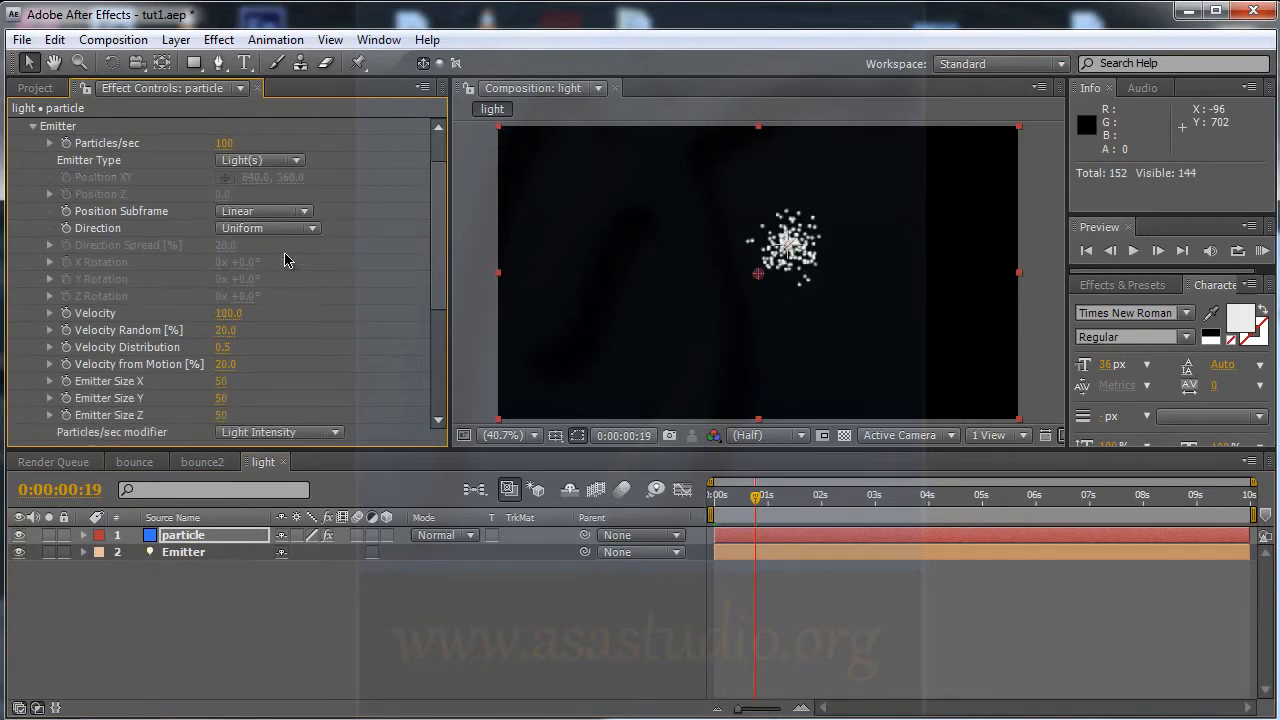
- Compare the emitter types by switching to Point, back to Light(s), and to Point again
{"action": "left_click", "coordinate": [266, 163]}
{"action": "left_click", "coordinate": [265, 75]}
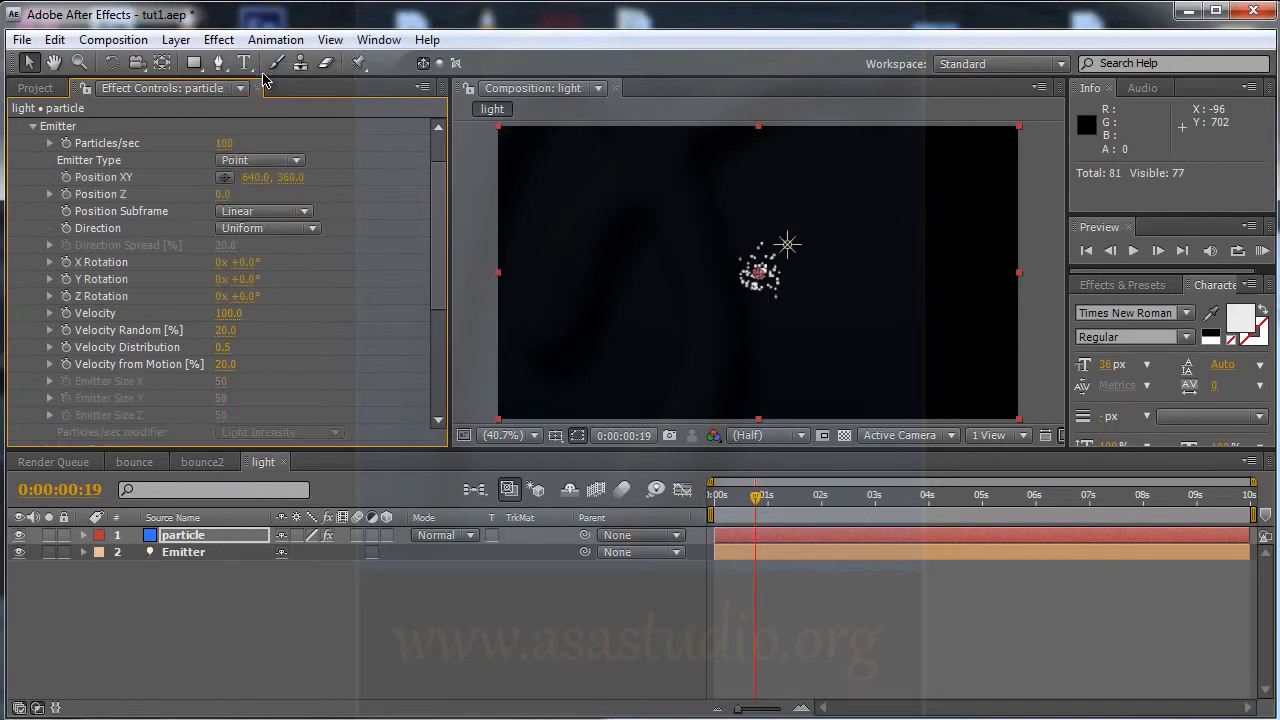
{"action": "left_click", "coordinate": [286, 162]}
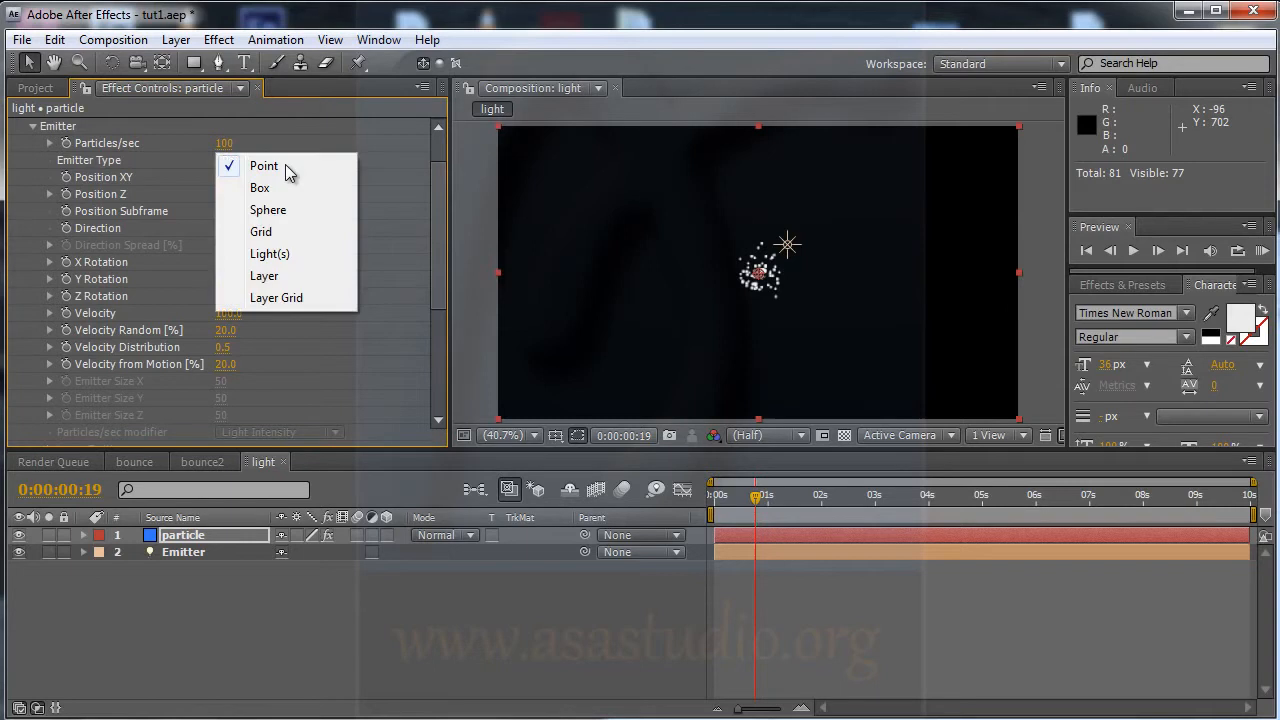
{"action": "left_click", "coordinate": [290, 258]}
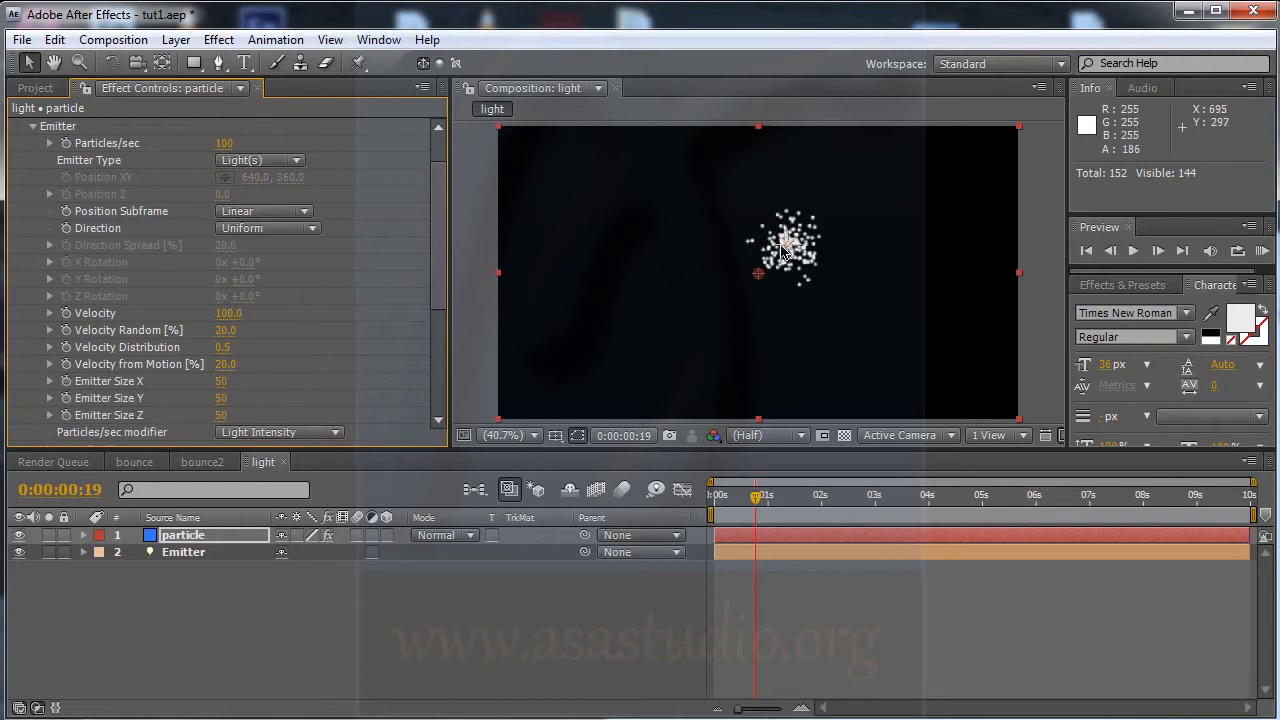
{"action": "left_click", "coordinate": [276, 166]}
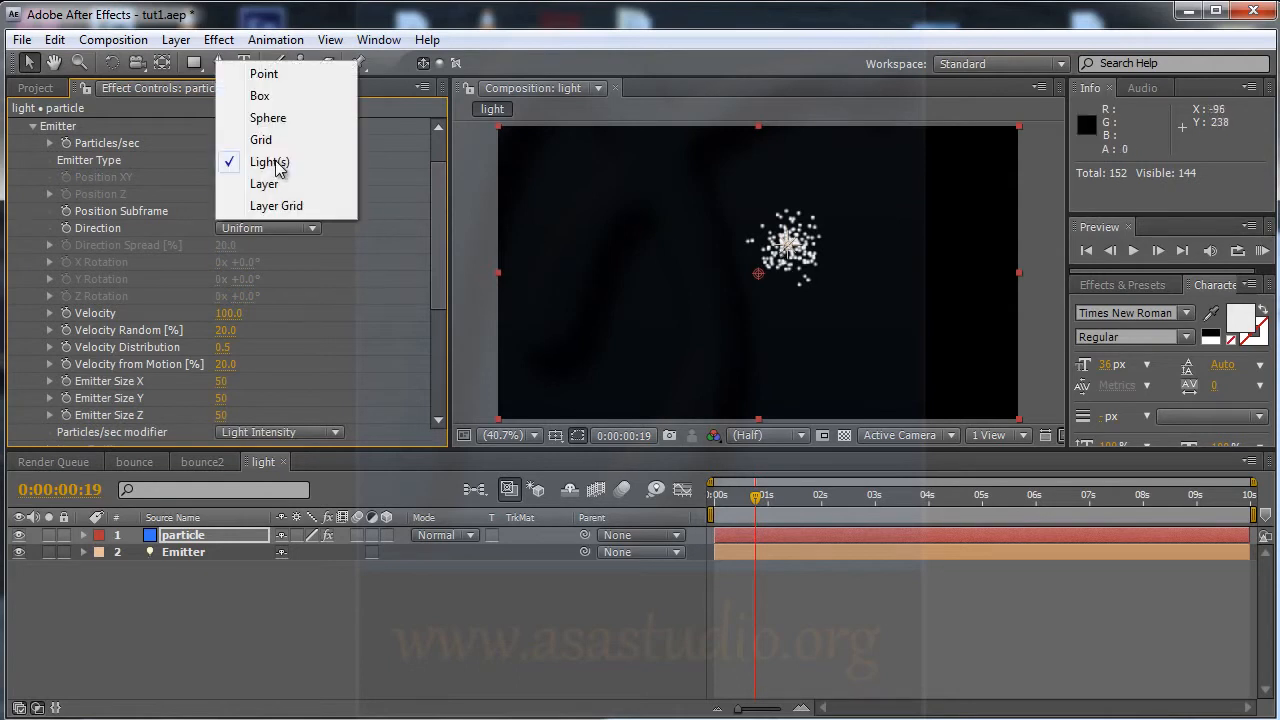
{"action": "left_click", "coordinate": [275, 74]}
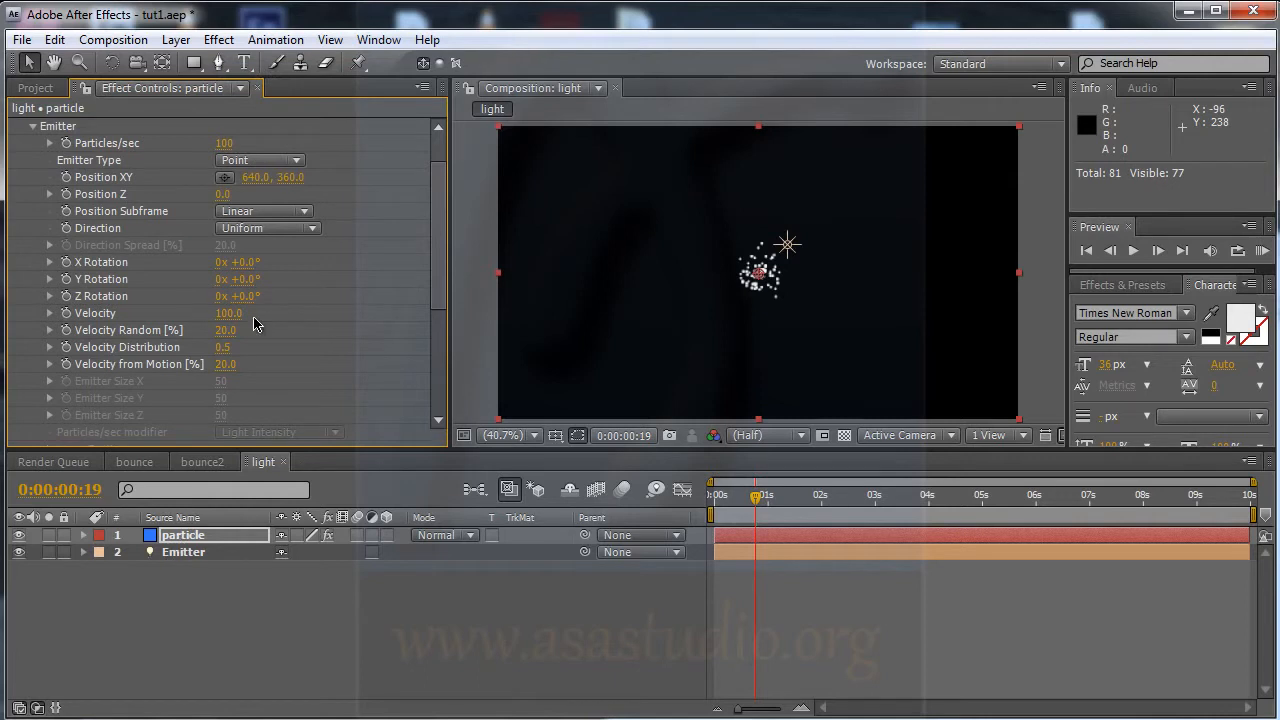
- Rename the Emitter light layer to "cb"
{"action": "left_click", "coordinate": [192, 556]}
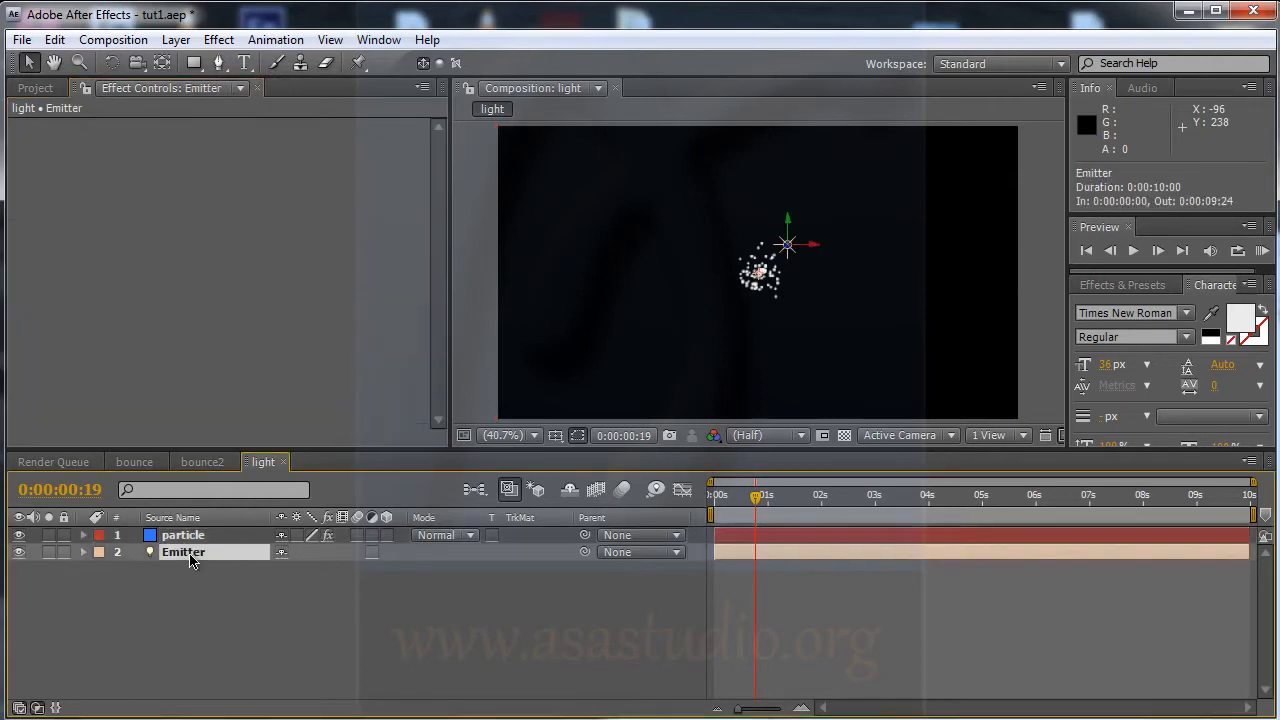
{"action": "key", "text": "Return"}
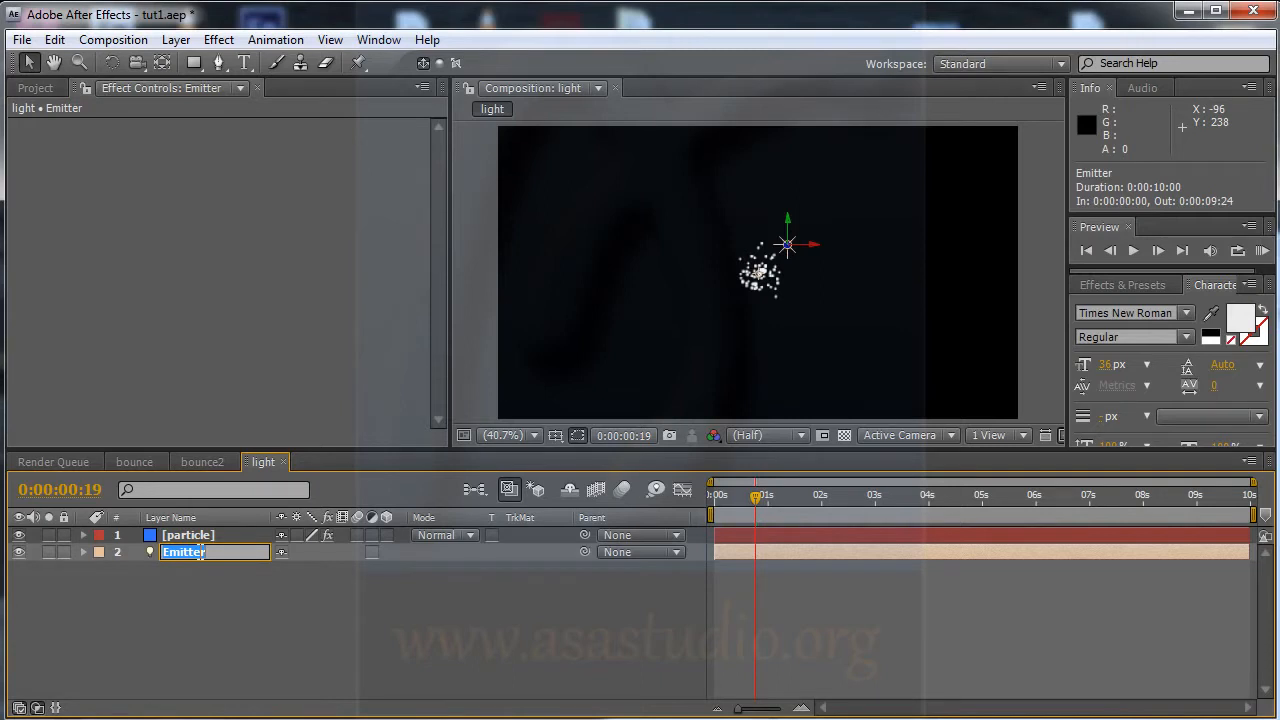
{"action": "type", "text": "cb"}
{"action": "key", "text": "Return"}
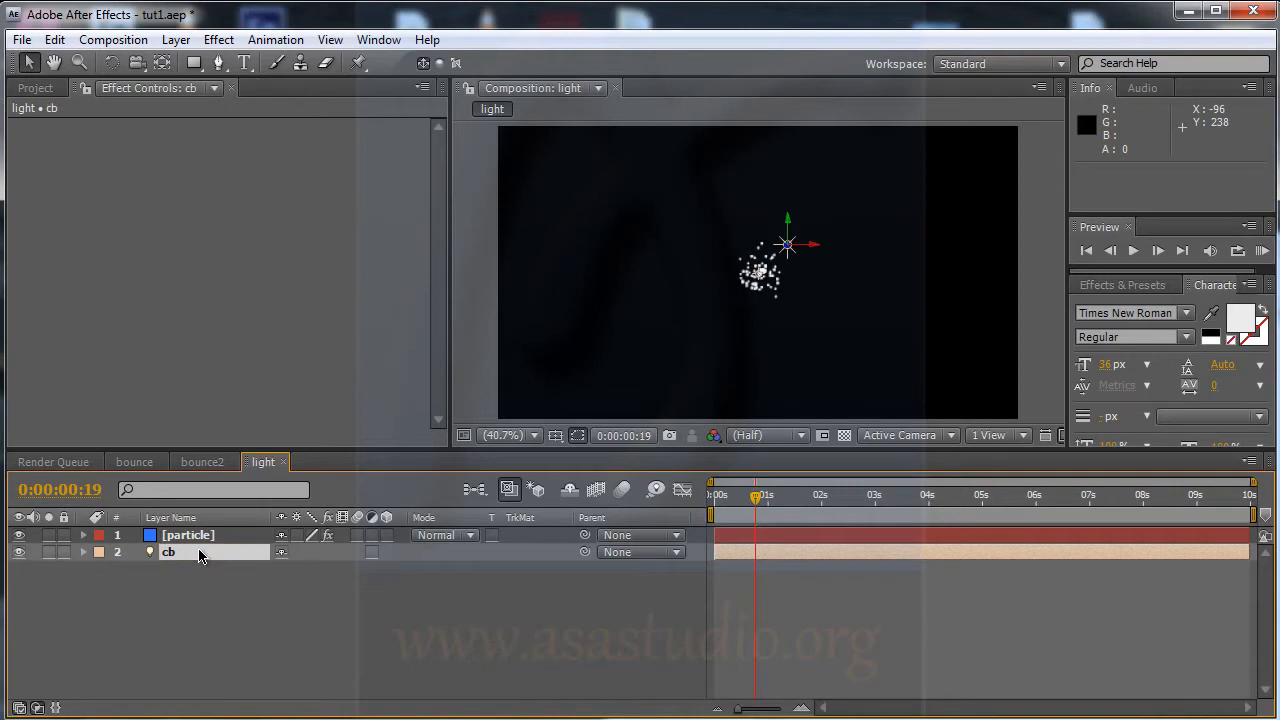
- Try the Light(s) Emitter Type on the particle layer with the light named "cb", and dismiss the information message
{"action": "left_click", "coordinate": [200, 537]}
{"action": "left_click", "coordinate": [280, 213]}
{"action": "left_click", "coordinate": [304, 306]}
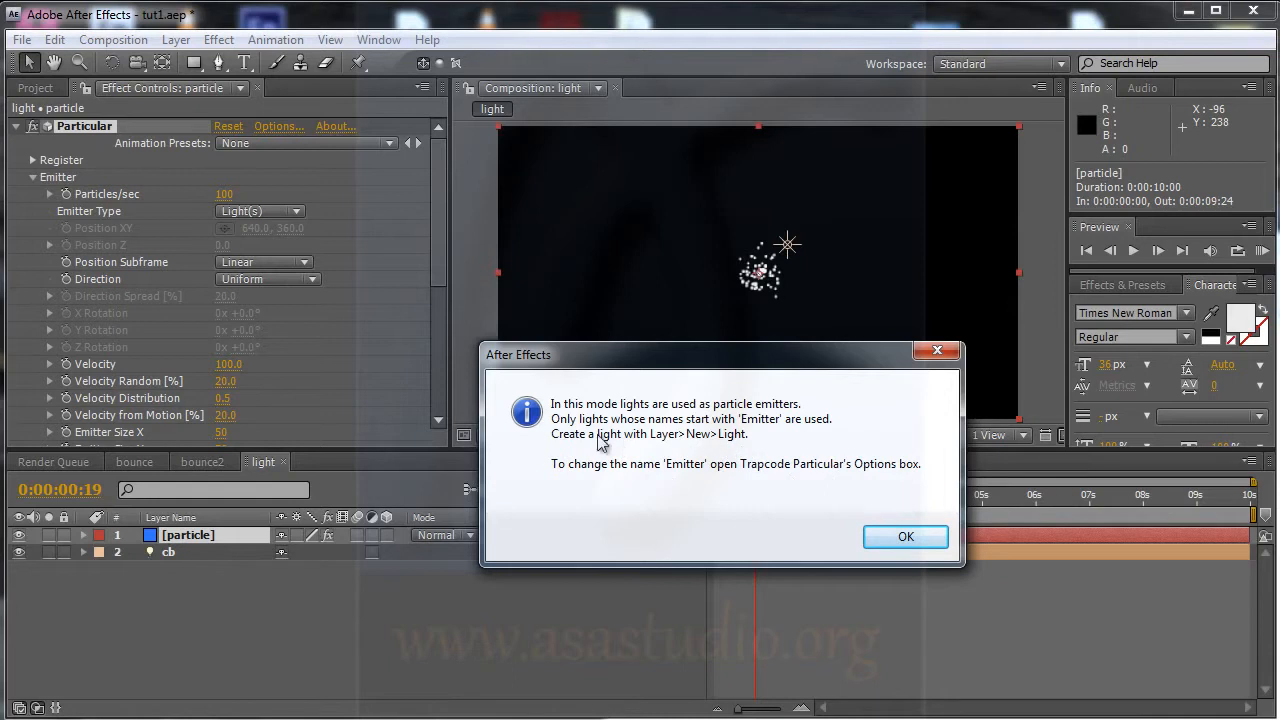
{"action": "left_click", "coordinate": [906, 539]}
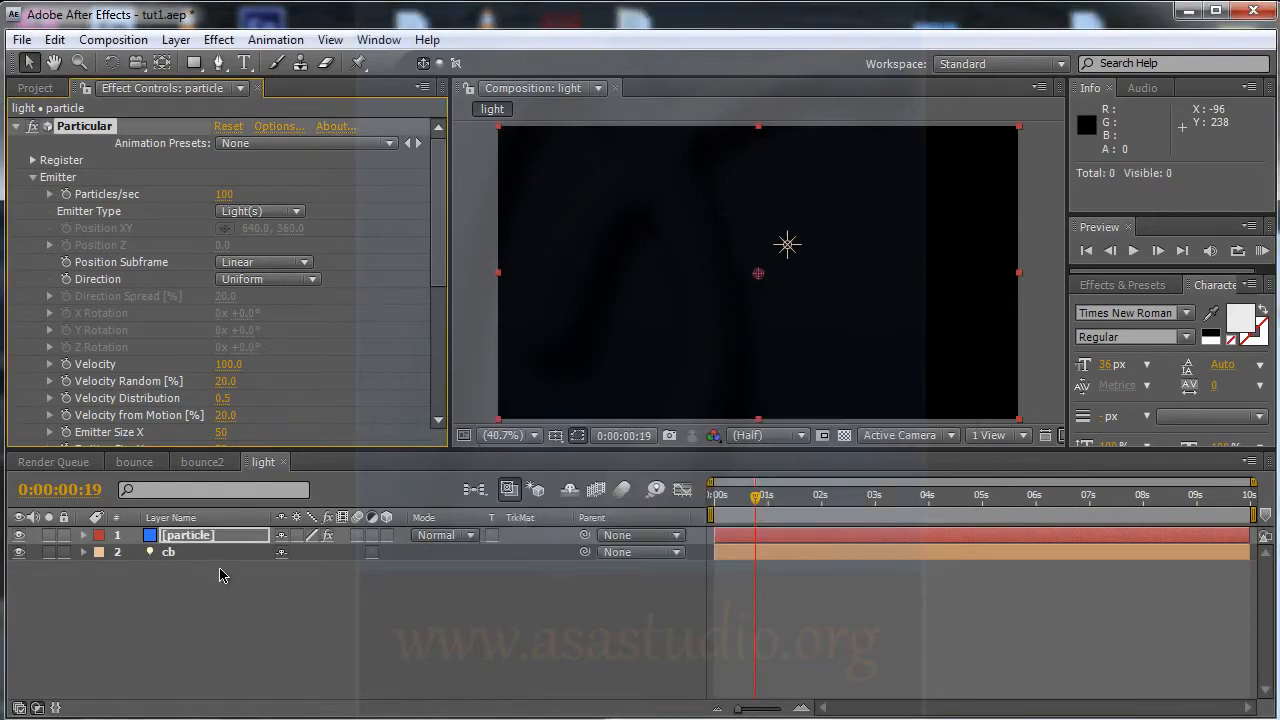
- Rename the cb light layer to "emitter"
{"action": "left_click", "coordinate": [178, 558]}
{"action": "key", "text": "Return"}
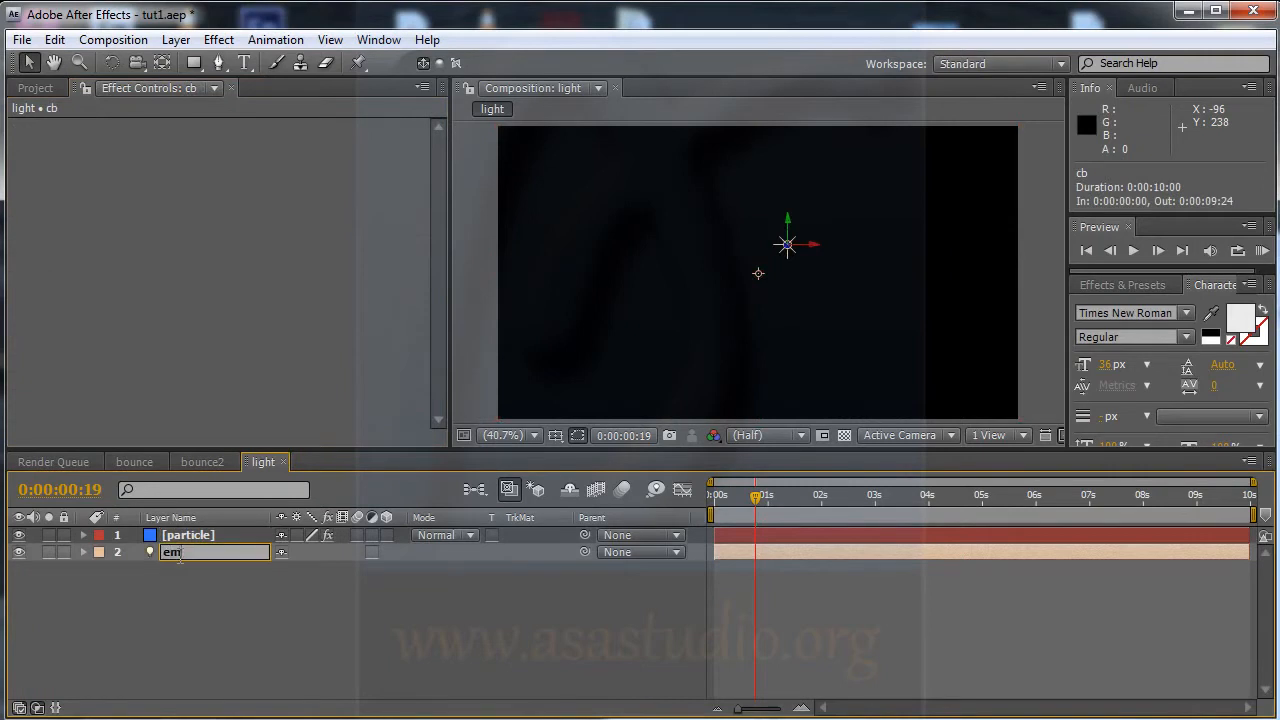
{"action": "key", "text": "Return"}
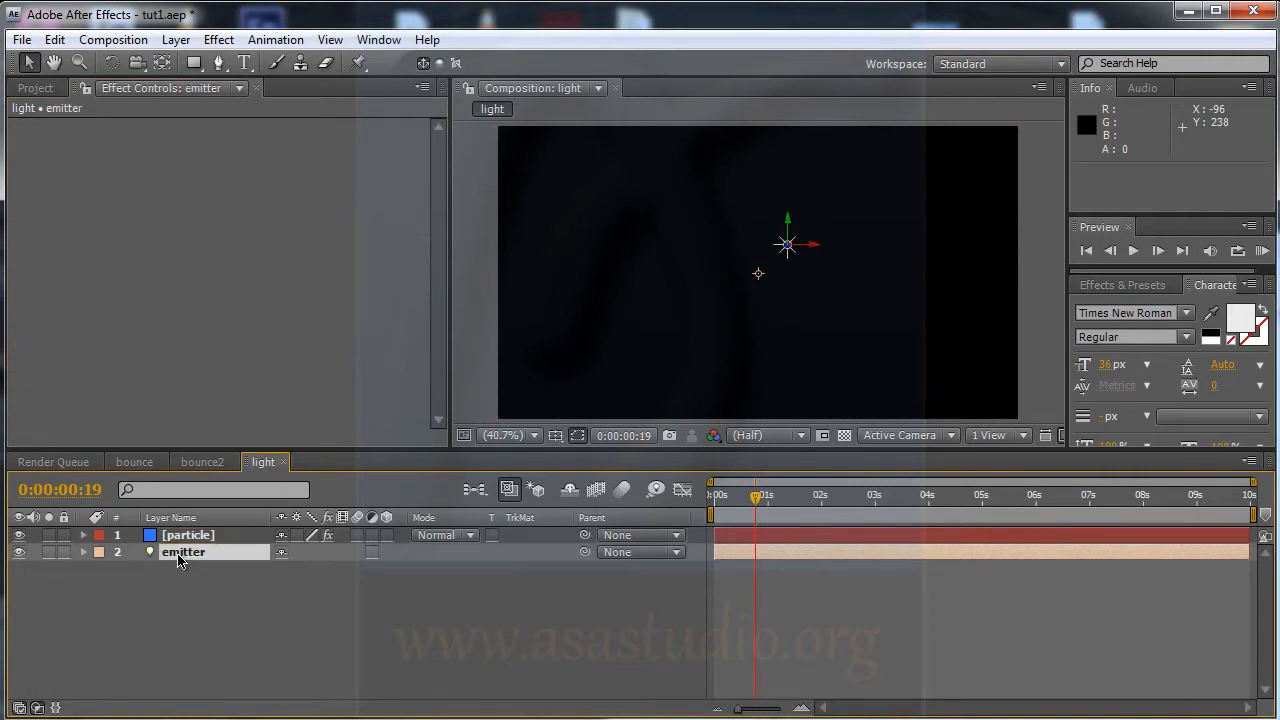
- Try the particle layer's Emitter Type as Point and back to Light(s) with the light named "emitter", dismissing the information message
{"action": "left_click", "coordinate": [197, 538]}
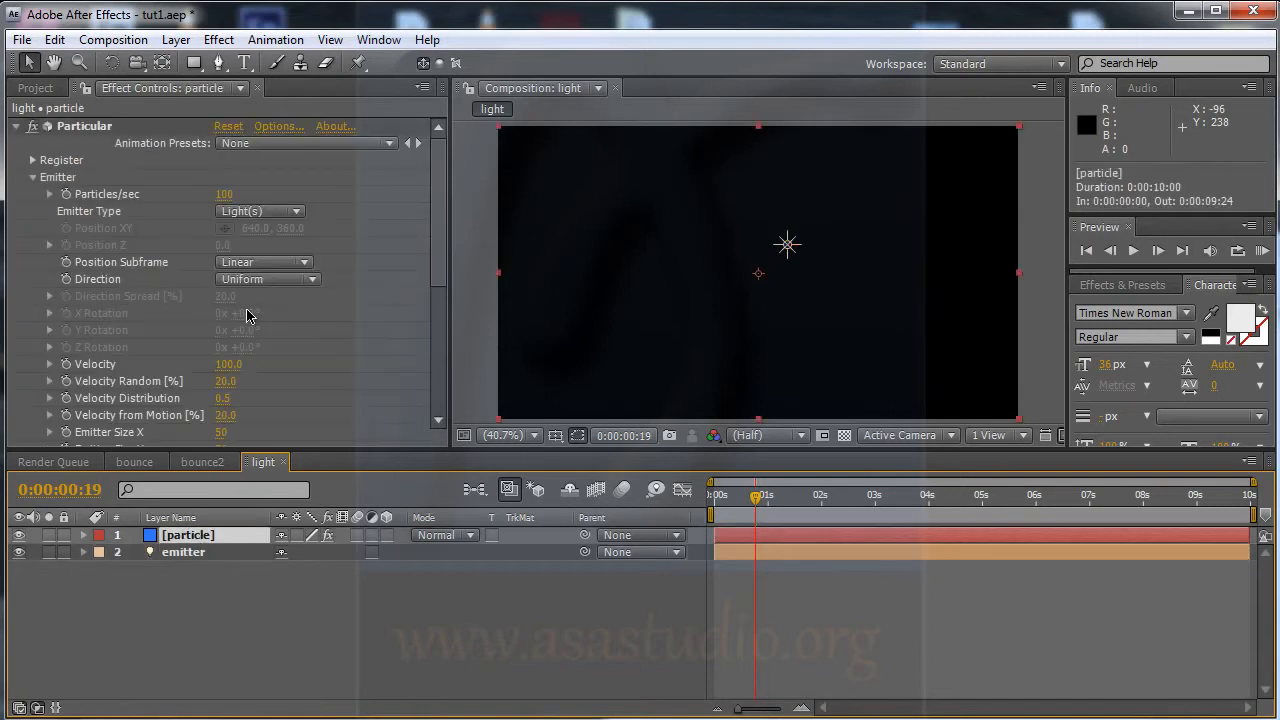
{"action": "left_click", "coordinate": [280, 214]}
{"action": "left_click", "coordinate": [286, 126]}
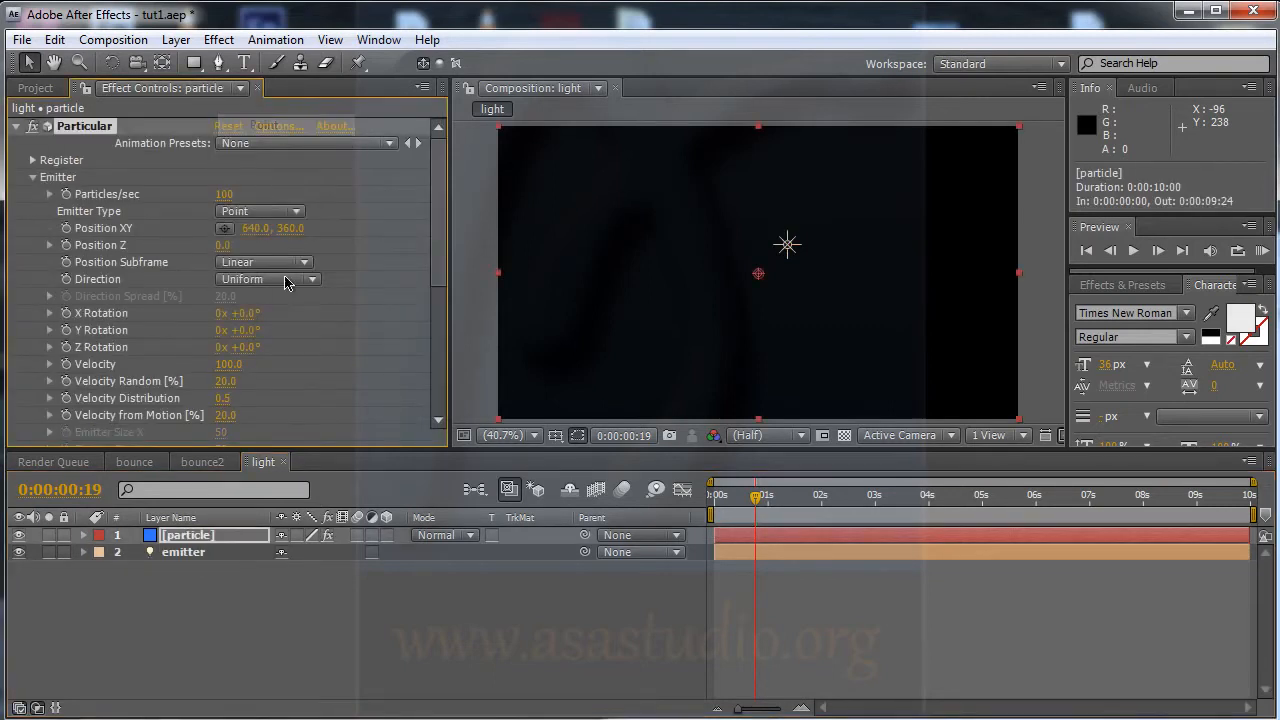
{"action": "left_click", "coordinate": [285, 214]}
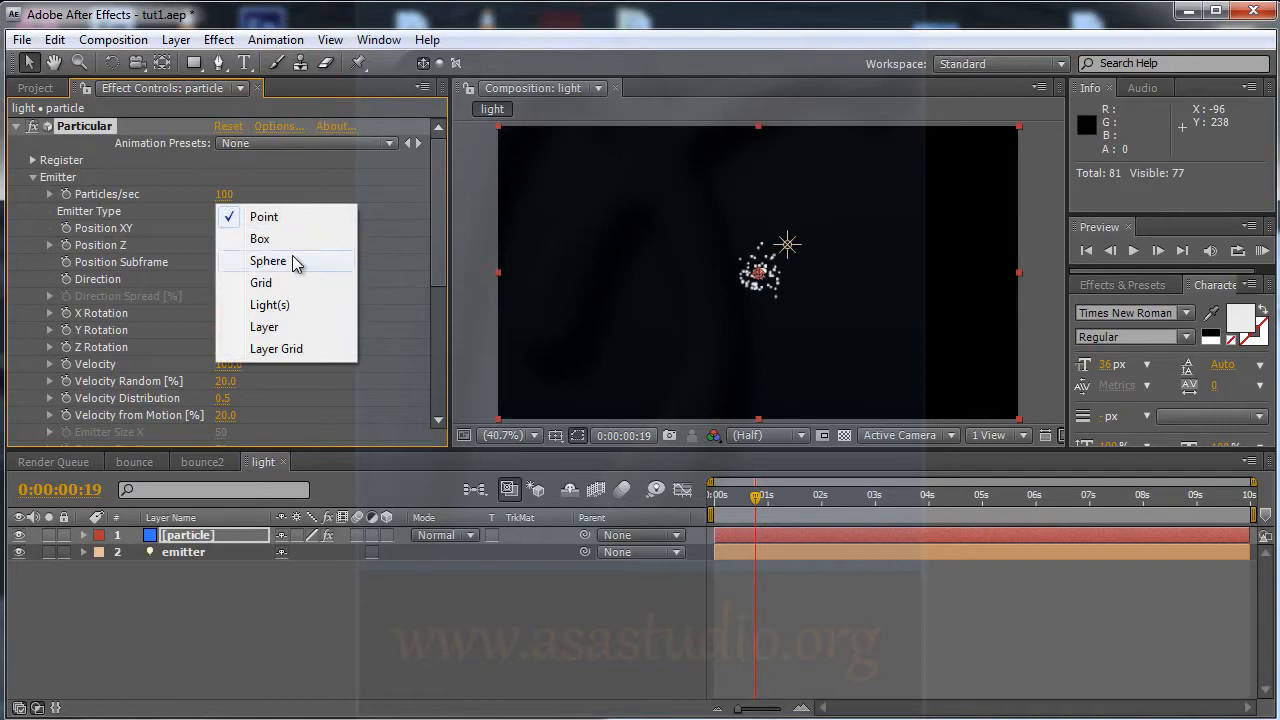
{"action": "left_click", "coordinate": [270, 305]}
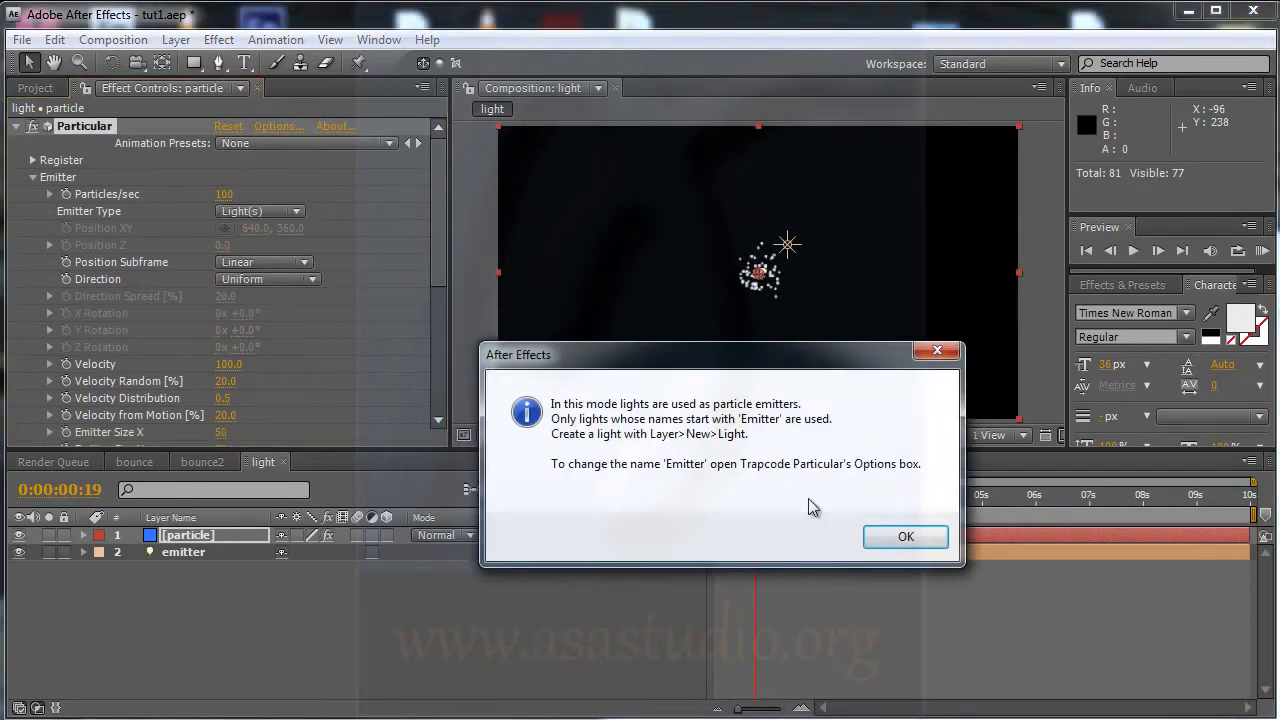
{"action": "left_click", "coordinate": [904, 535]}
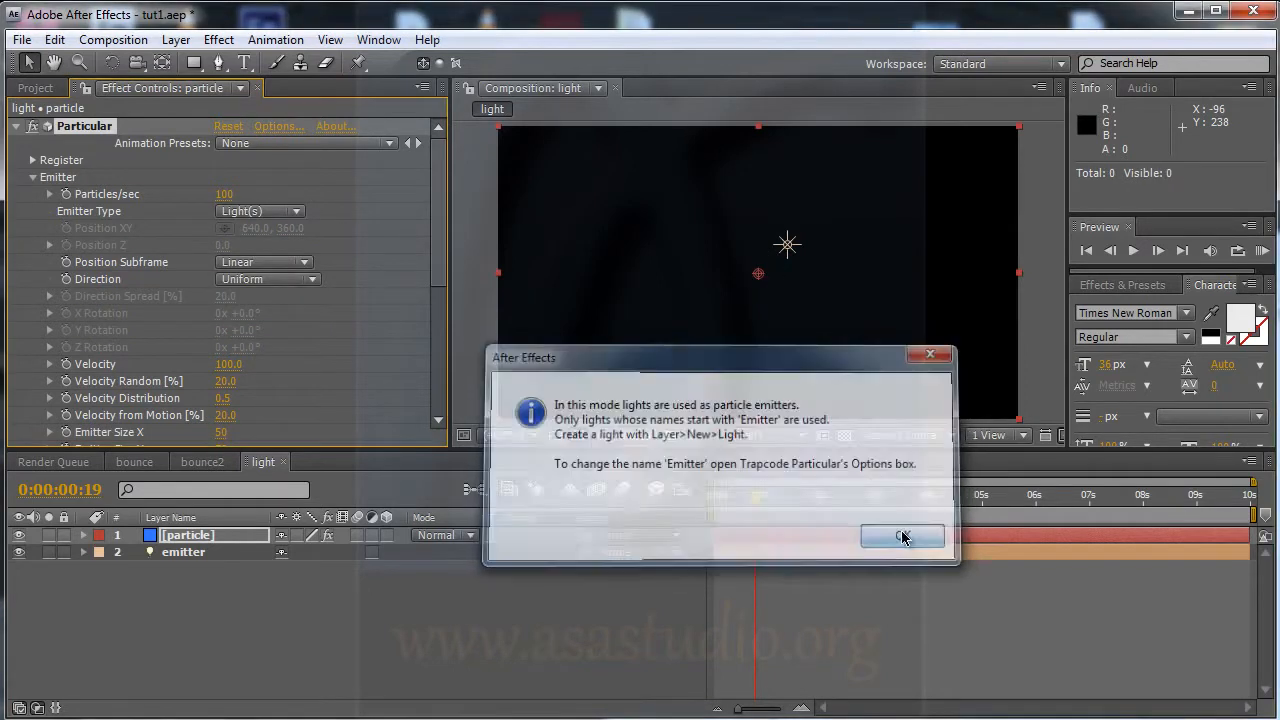
- Rename the emitter light layer to "Emitter" with a capital E
{"action": "left_click", "coordinate": [182, 556]}
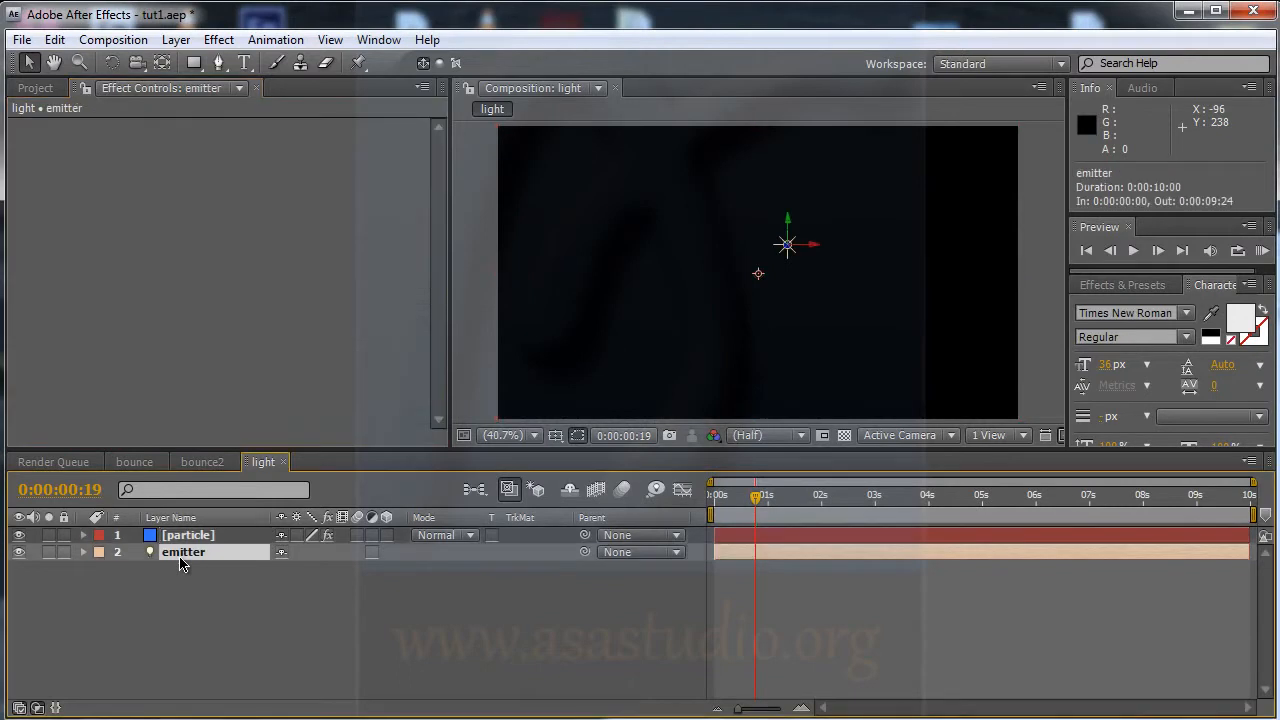
{"action": "key", "text": "Return"}
{"action": "left_click", "coordinate": [183, 556]}
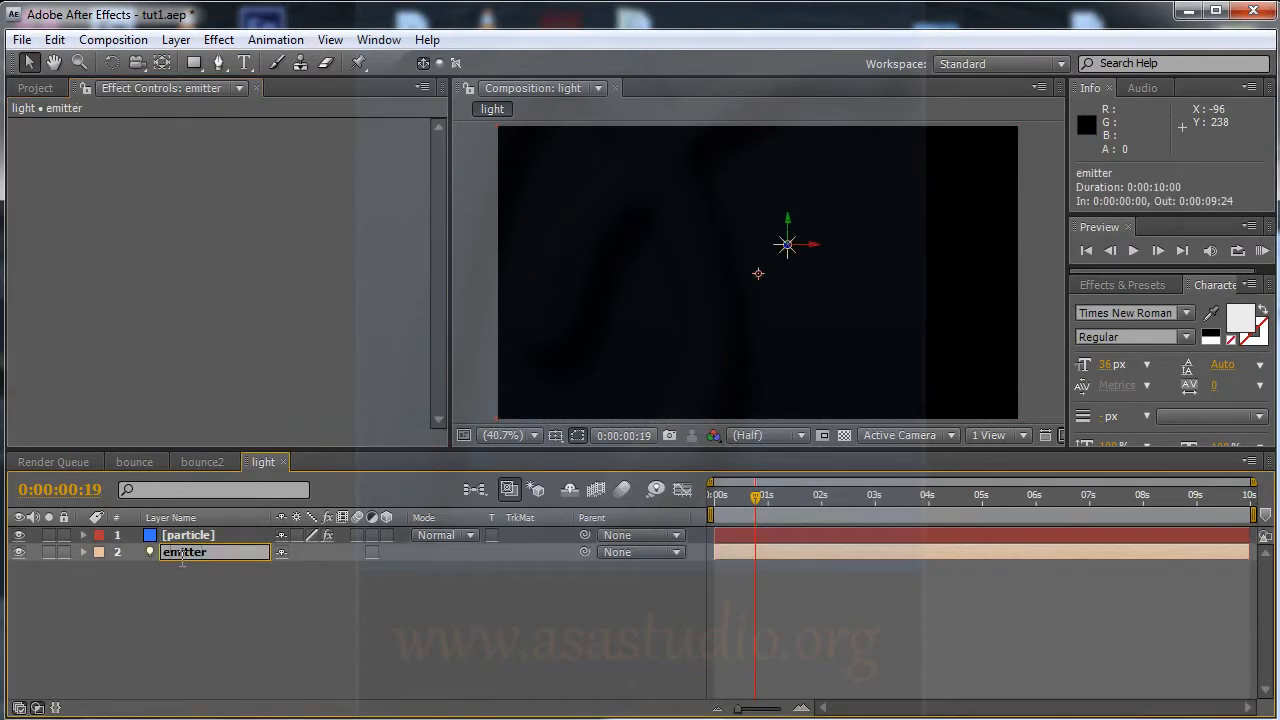
{"action": "type", "text": "E"}
{"action": "key", "text": "Return"}
- Switch the particle layer's Emitter Type to Point and back to Light(s) so that it picks up the Emitter light
{"action": "left_click", "coordinate": [185, 538]}
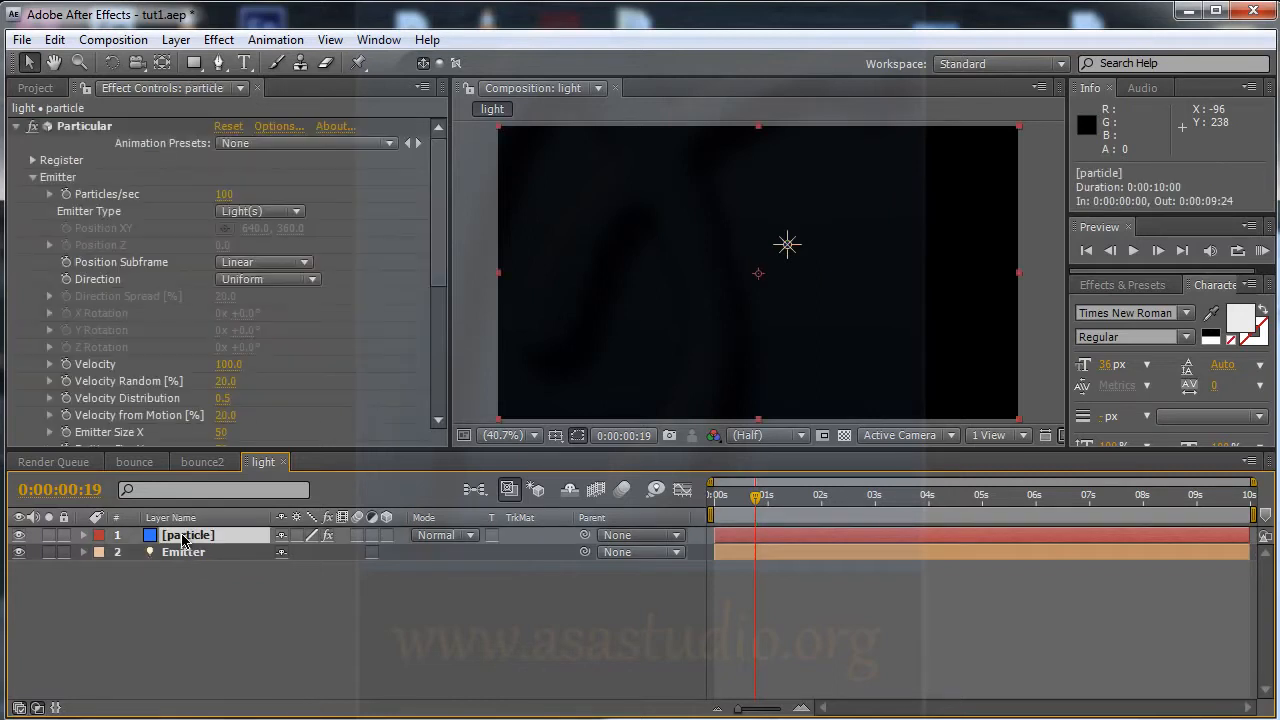
{"action": "left_click", "coordinate": [257, 211]}
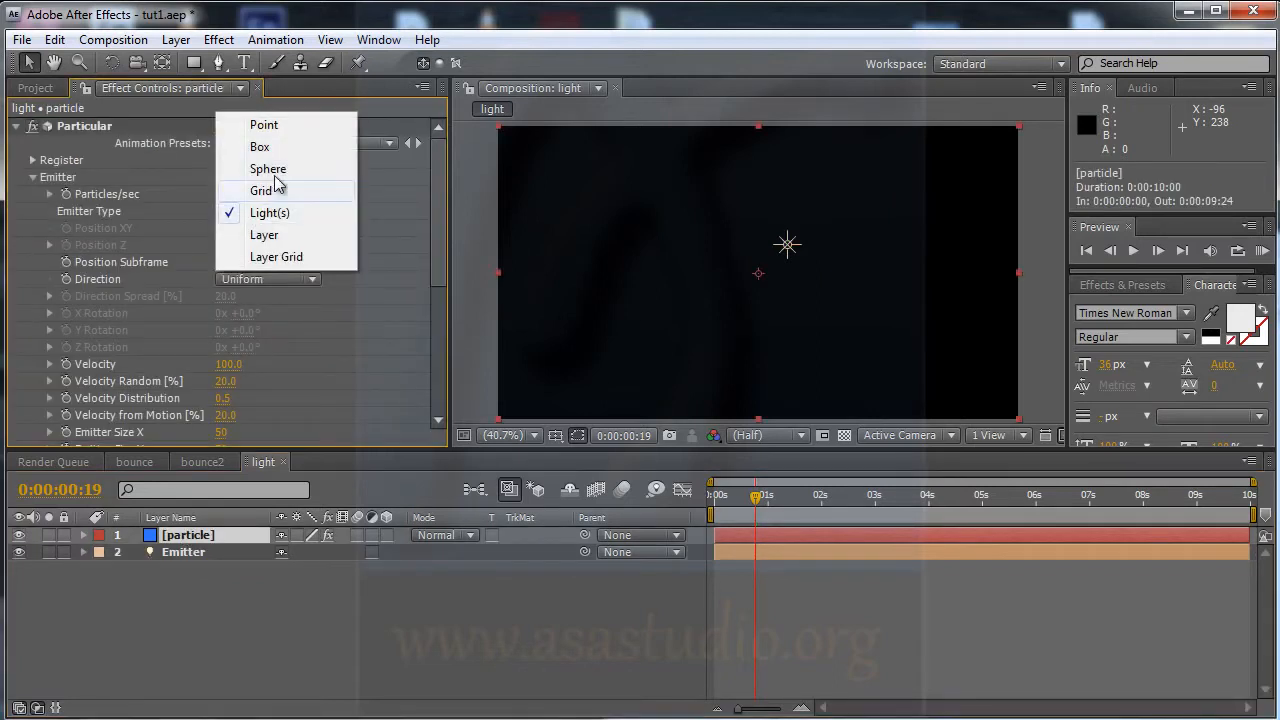
{"action": "left_click", "coordinate": [282, 127]}
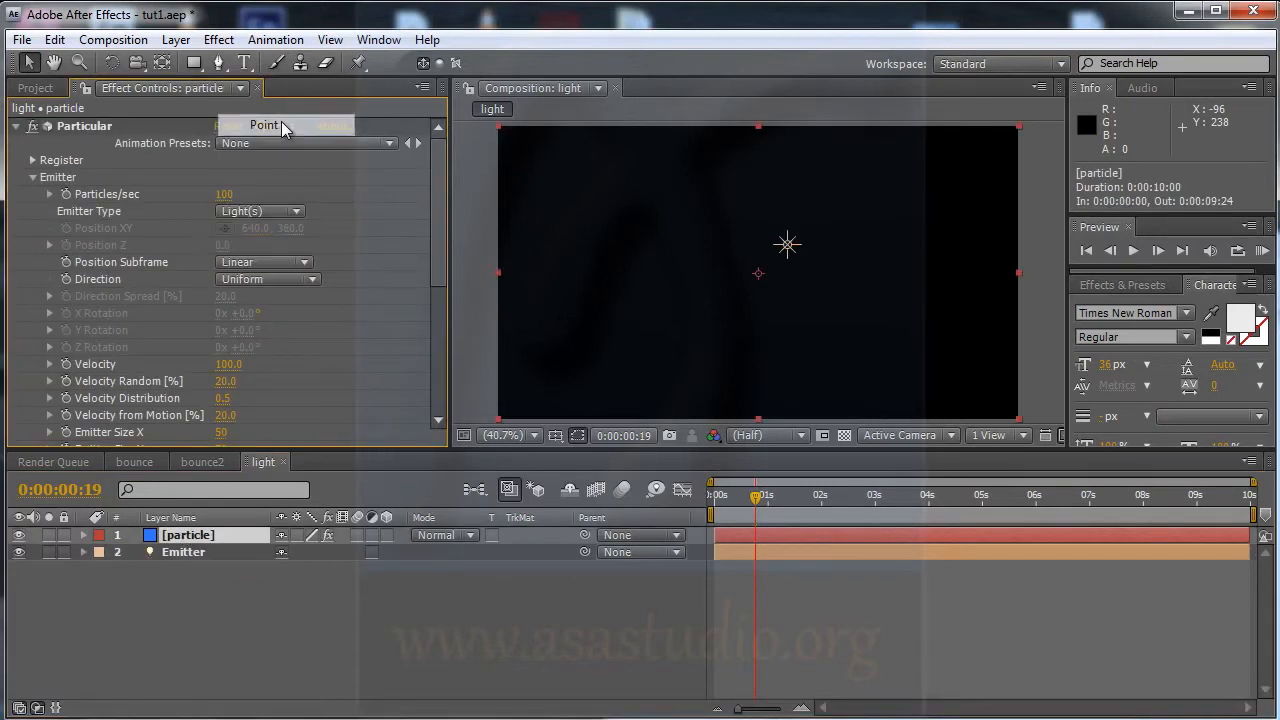
{"action": "left_click", "coordinate": [289, 212]}
{"action": "left_click", "coordinate": [282, 304]}
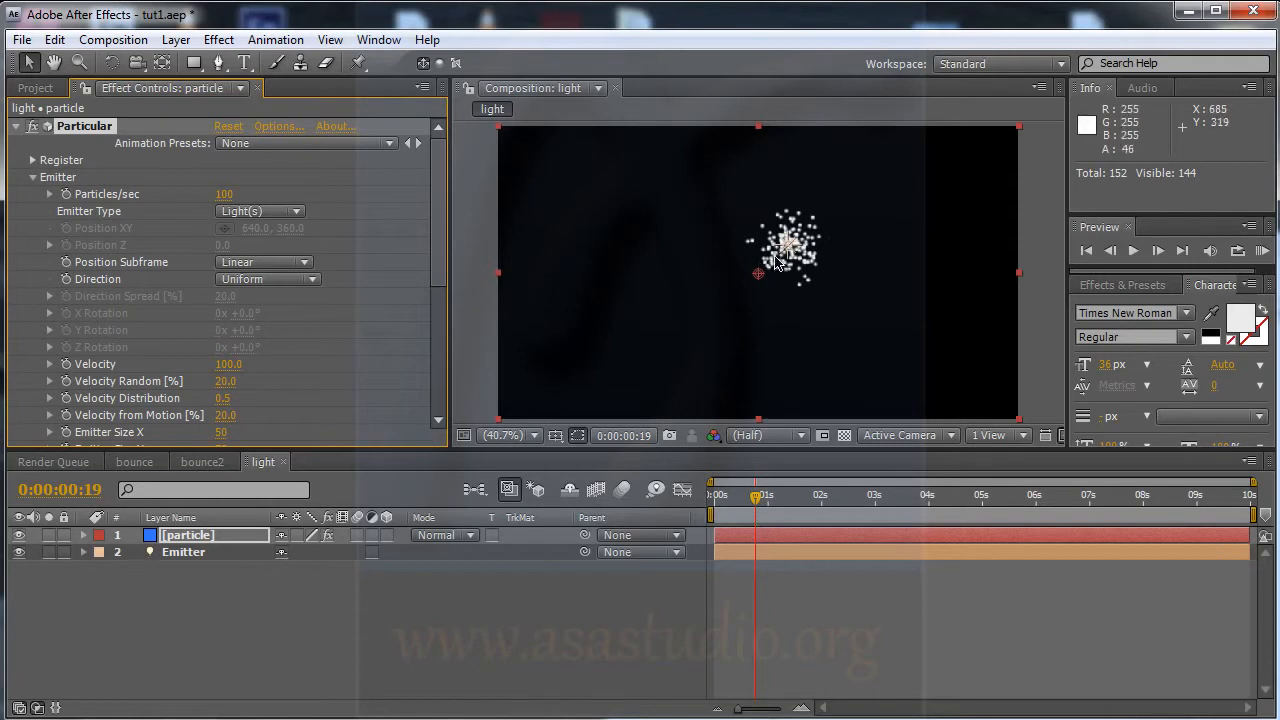
- Reveal the Emitter light's Position property and move its existing keyframe earlier, to 0:00:00:03
{"action": "left_click", "coordinate": [177, 553]}
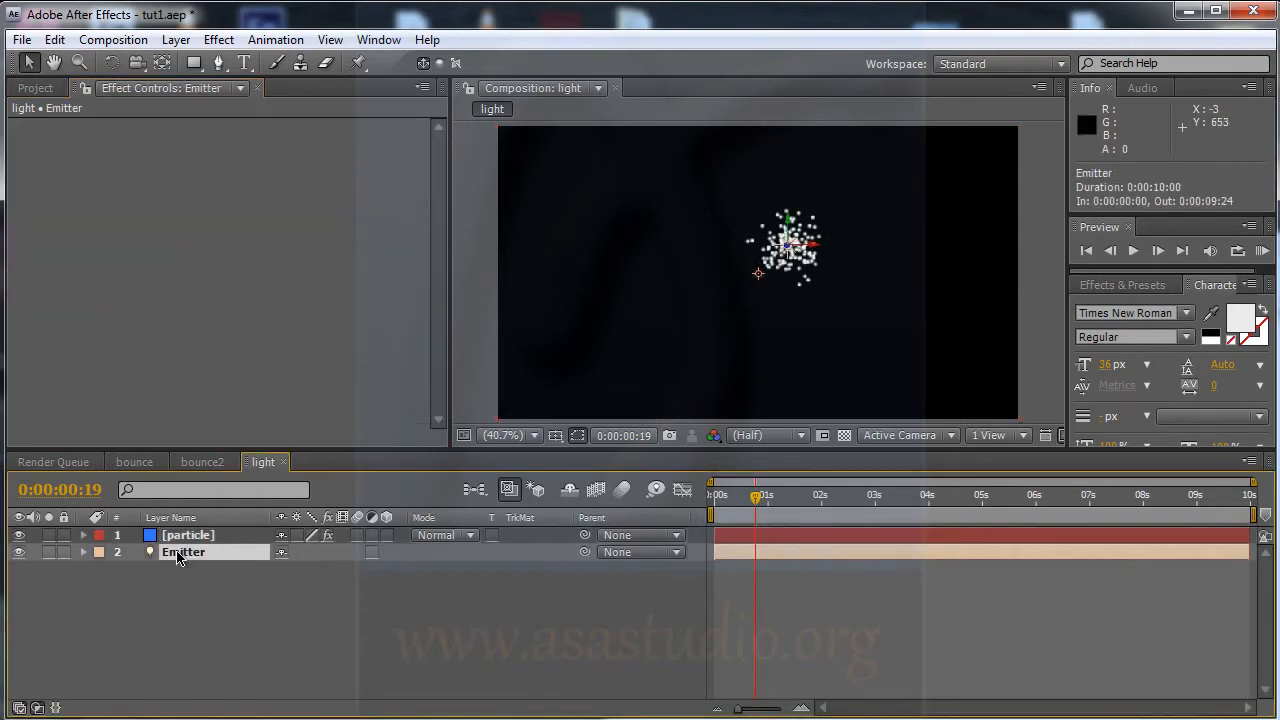
{"action": "left_click", "coordinate": [185, 543]}
{"action": "left_click", "coordinate": [178, 556]}
{"action": "left_click", "coordinate": [84, 553]}
{"action": "left_click", "coordinate": [101, 570]}
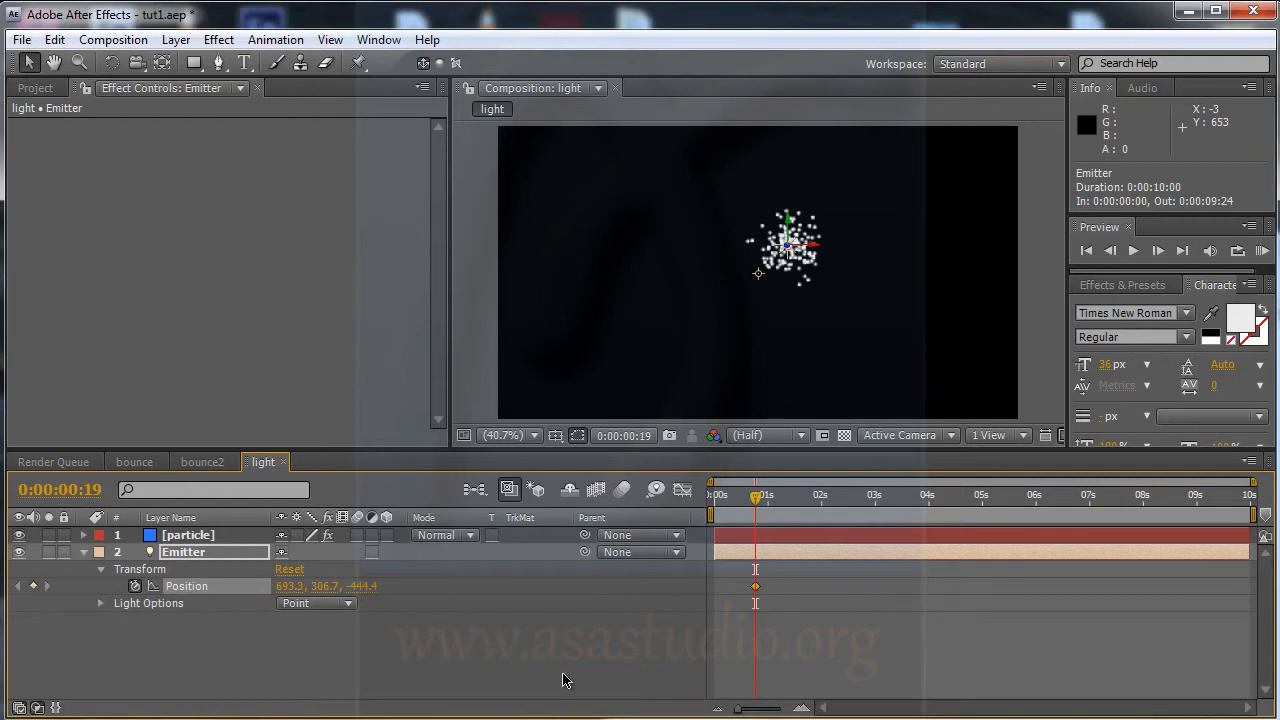
{"action": "left_click", "coordinate": [742, 592]}
{"action": "left_click", "coordinate": [755, 586]}
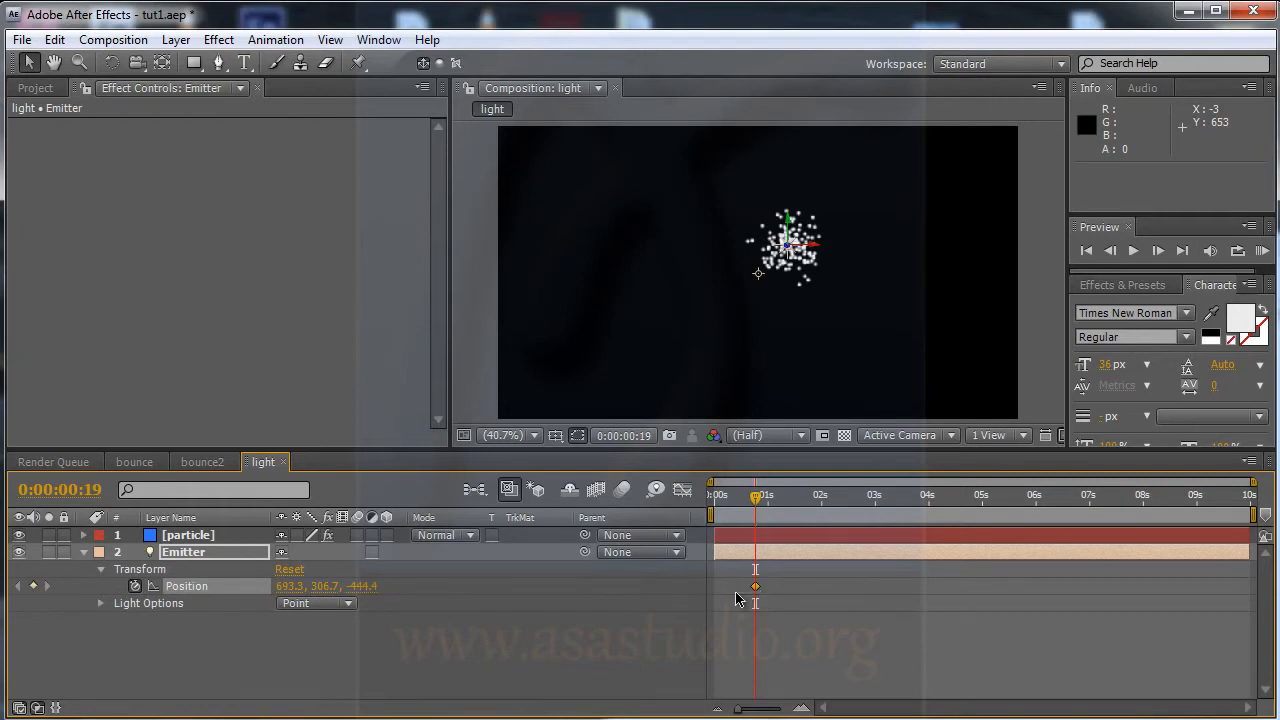
{"action": "left_click", "coordinate": [752, 589]}
{"action": "left_click", "coordinate": [755, 588]}
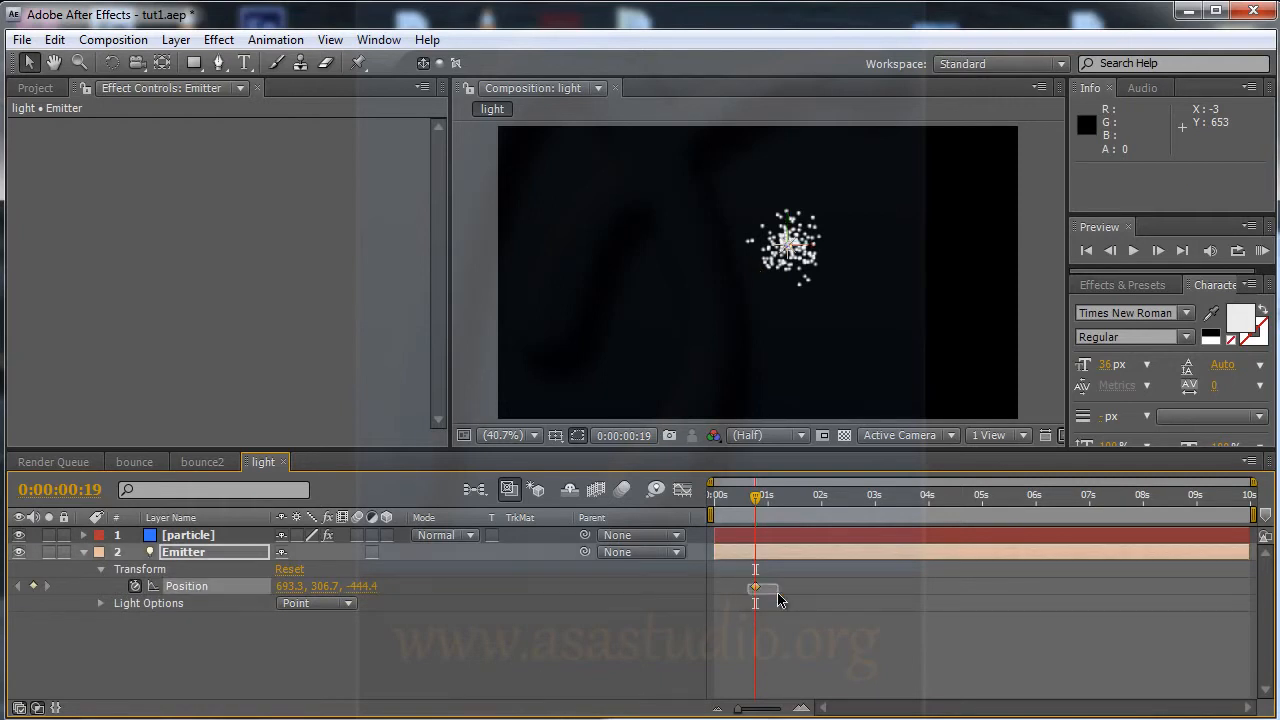
{"action": "left_click_drag", "start_coordinate": [757, 593], "coordinate": [727, 594]}
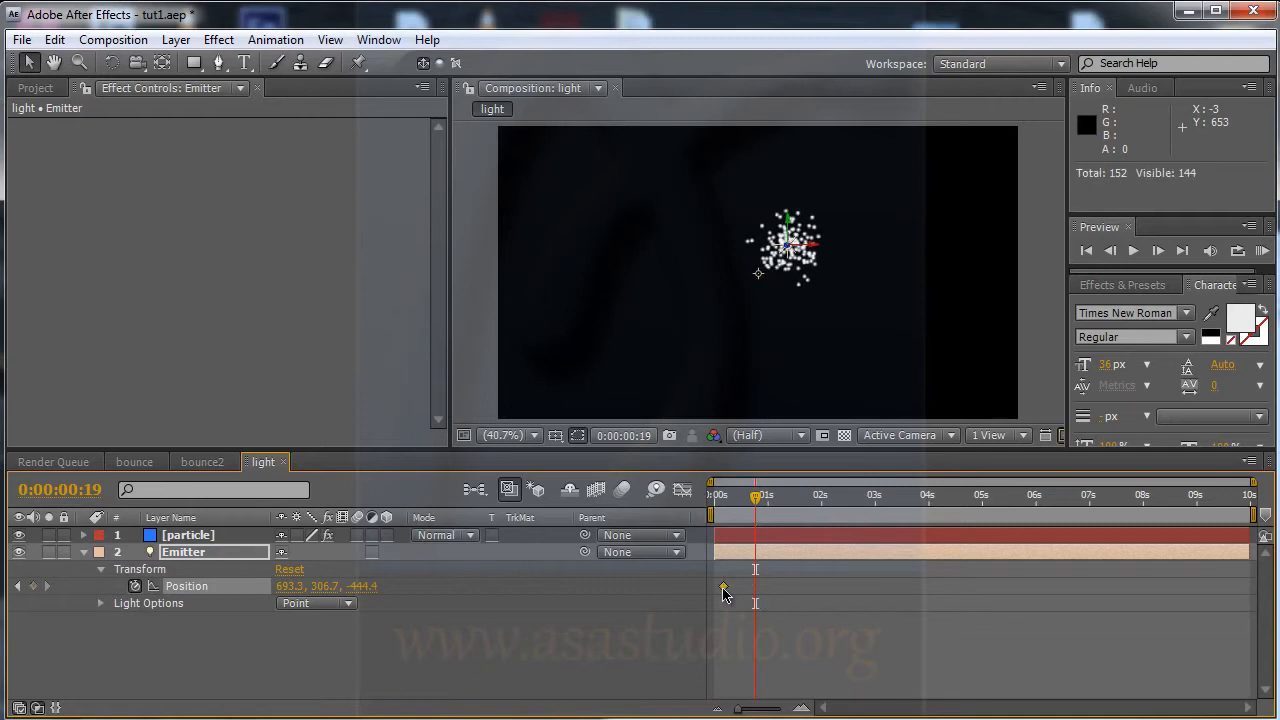
- Keyframe the Emitter light's XY position at about 1054.6, 306.7 (0:00:01:21), 673.7, 112.5 (0:00:03:14) and 290.3, 540.1 (0:00:05:08)
{"action": "left_click_drag", "start_coordinate": [755, 498], "coordinate": [813, 497]}
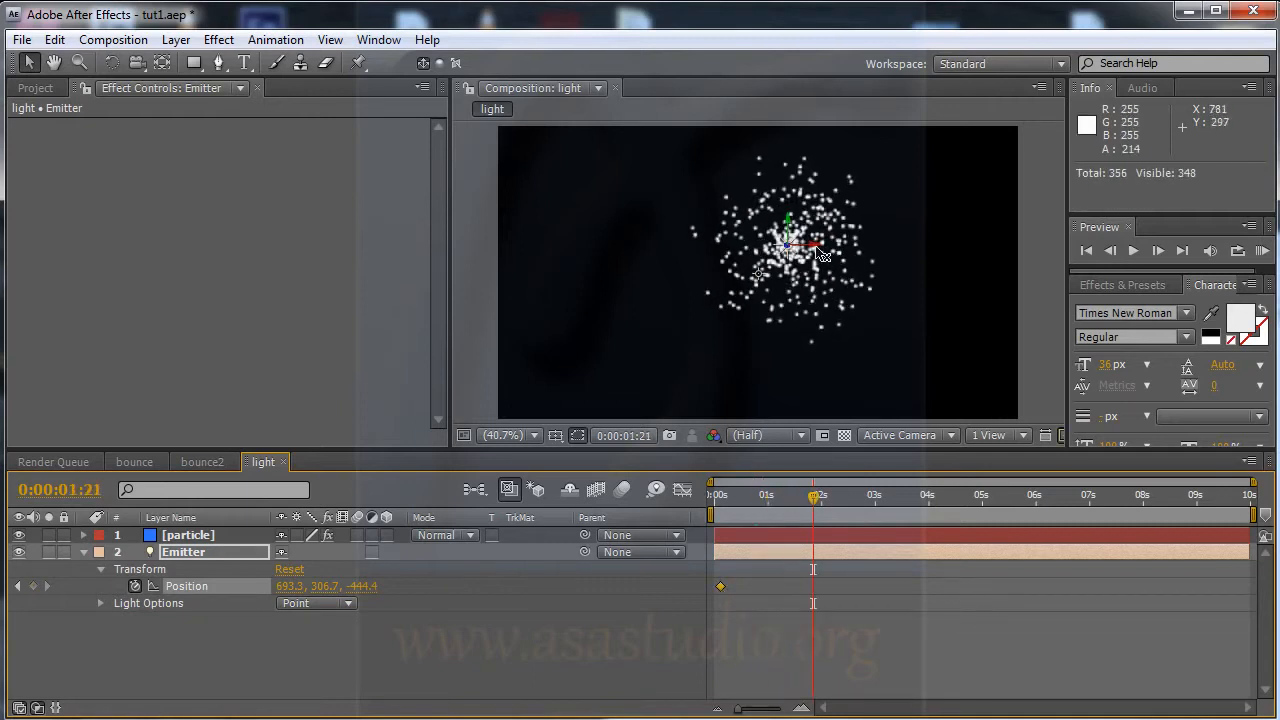
{"action": "left_click_drag", "start_coordinate": [812, 245], "coordinate": [985, 246]}
{"action": "left_click_drag", "start_coordinate": [812, 497], "coordinate": [906, 497]}
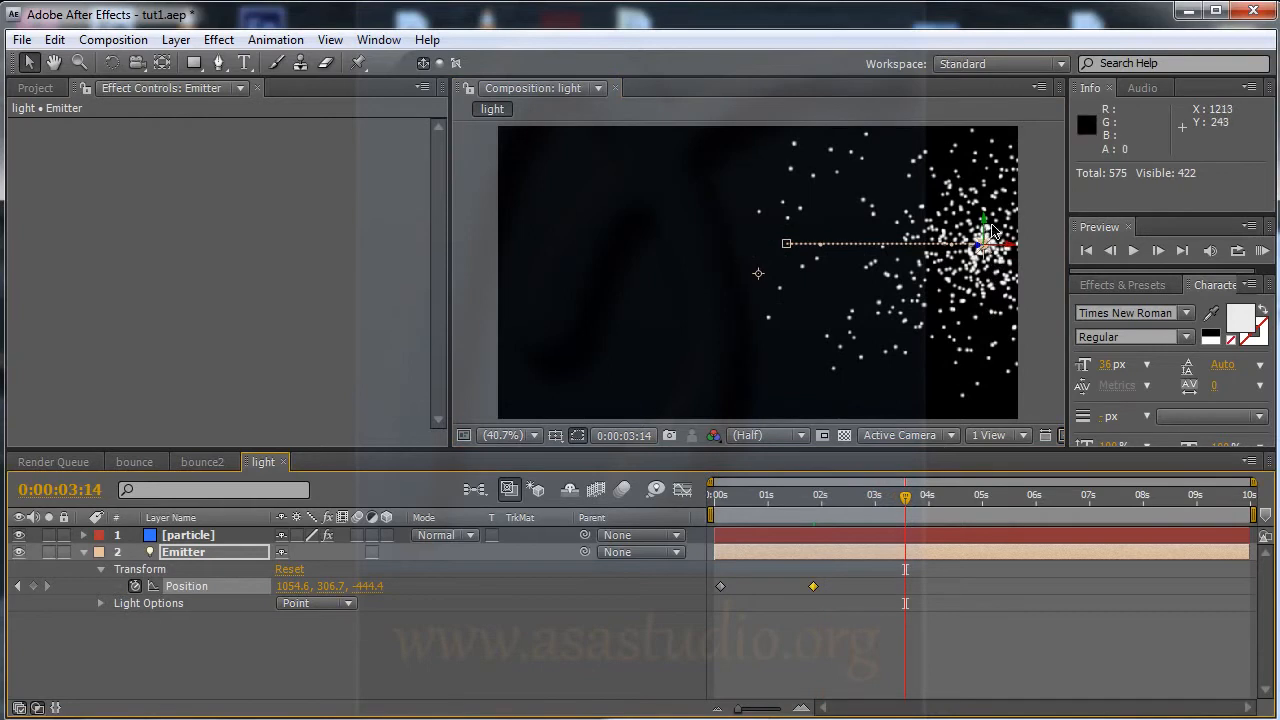
{"action": "left_click_drag", "start_coordinate": [984, 228], "coordinate": [857, 183]}
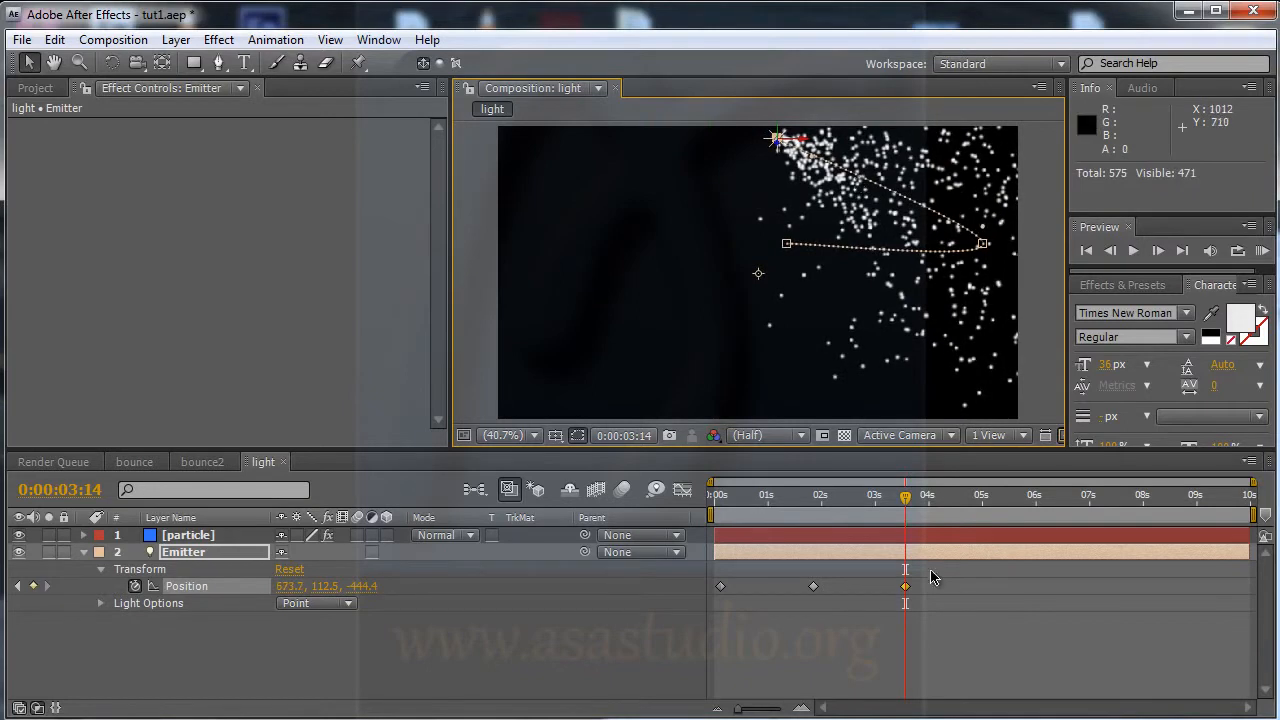
{"action": "left_click_drag", "start_coordinate": [906, 497], "coordinate": [999, 497]}
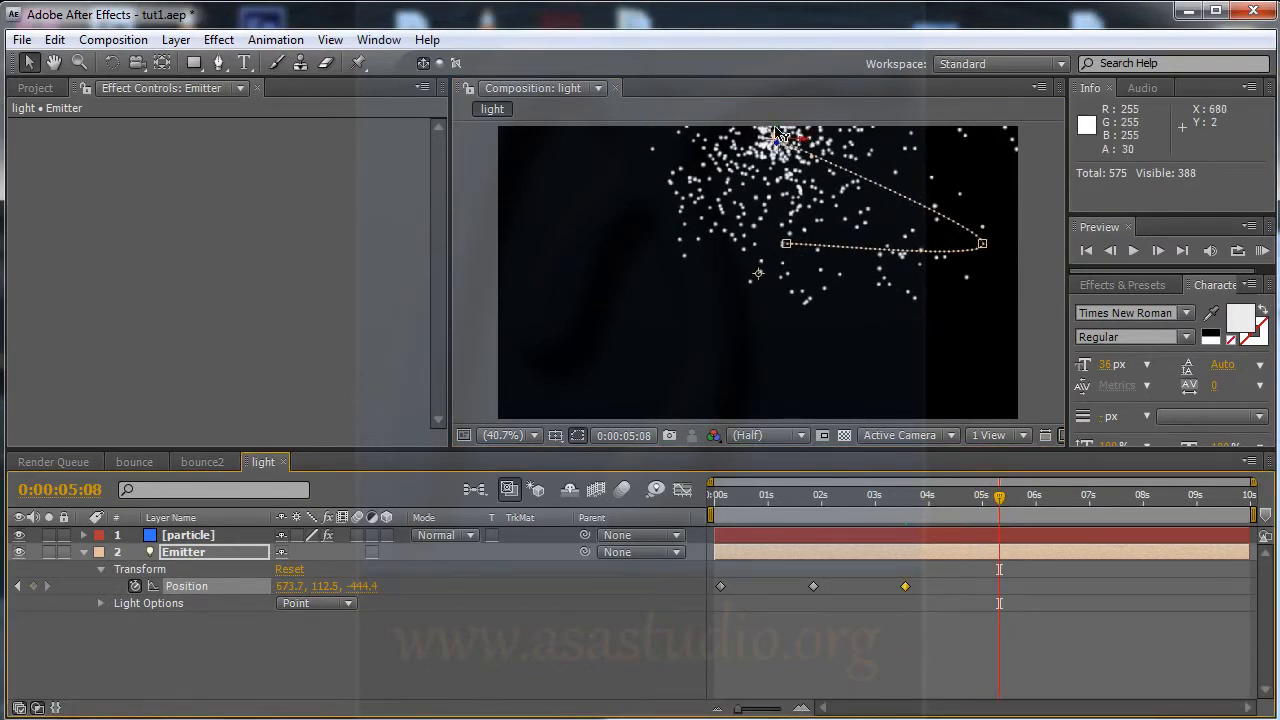
{"action": "left_click_drag", "start_coordinate": [766, 130], "coordinate": [663, 391]}
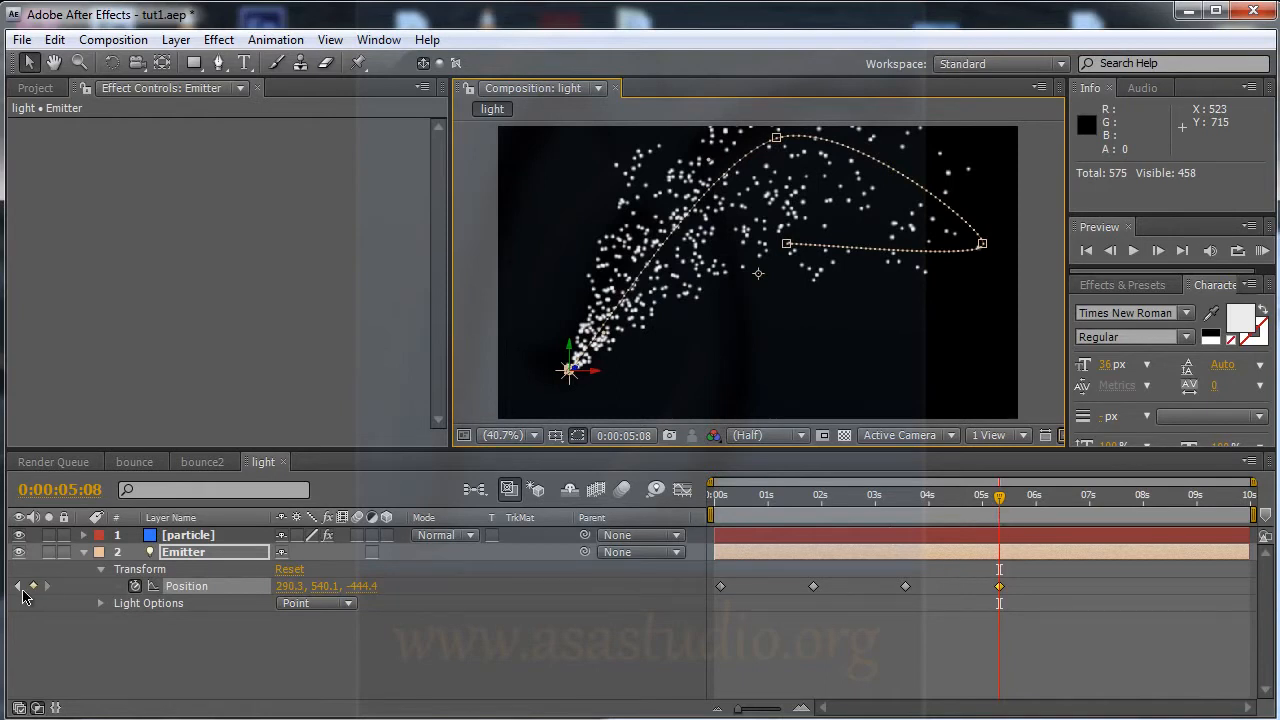
- Set the Emitter light's Z position to -43.4 at 0:00:03:14 and about -1063.4 at the first keyframe, and preview the motion
{"action": "left_click", "coordinate": [18, 586]}
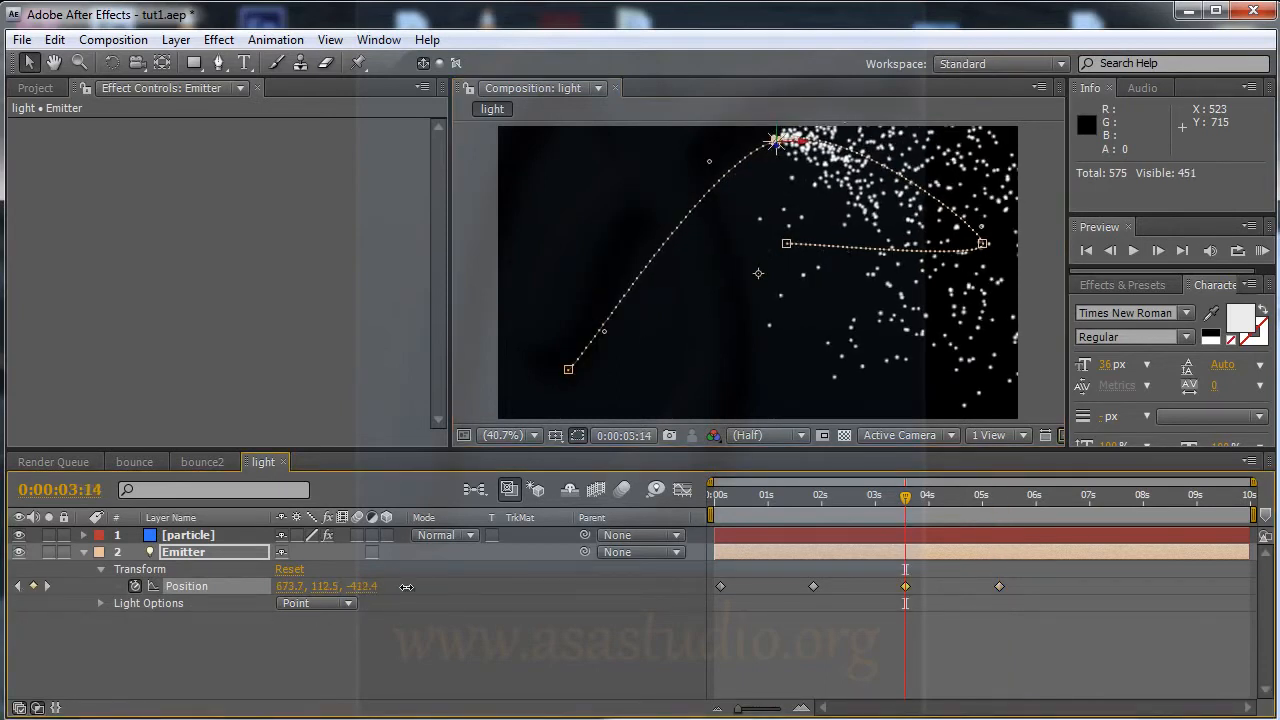
{"action": "left_click_drag", "start_coordinate": [406, 586], "coordinate": [763, 600]}
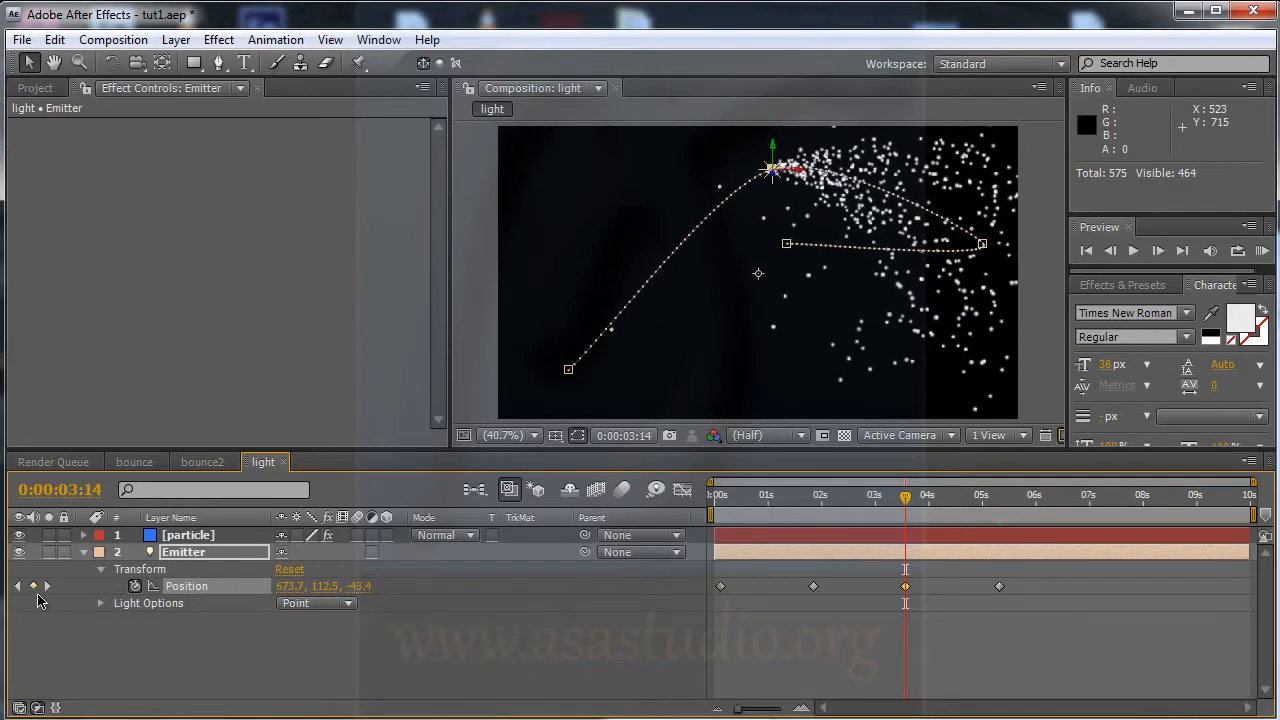
{"action": "left_click", "coordinate": [18, 587]}
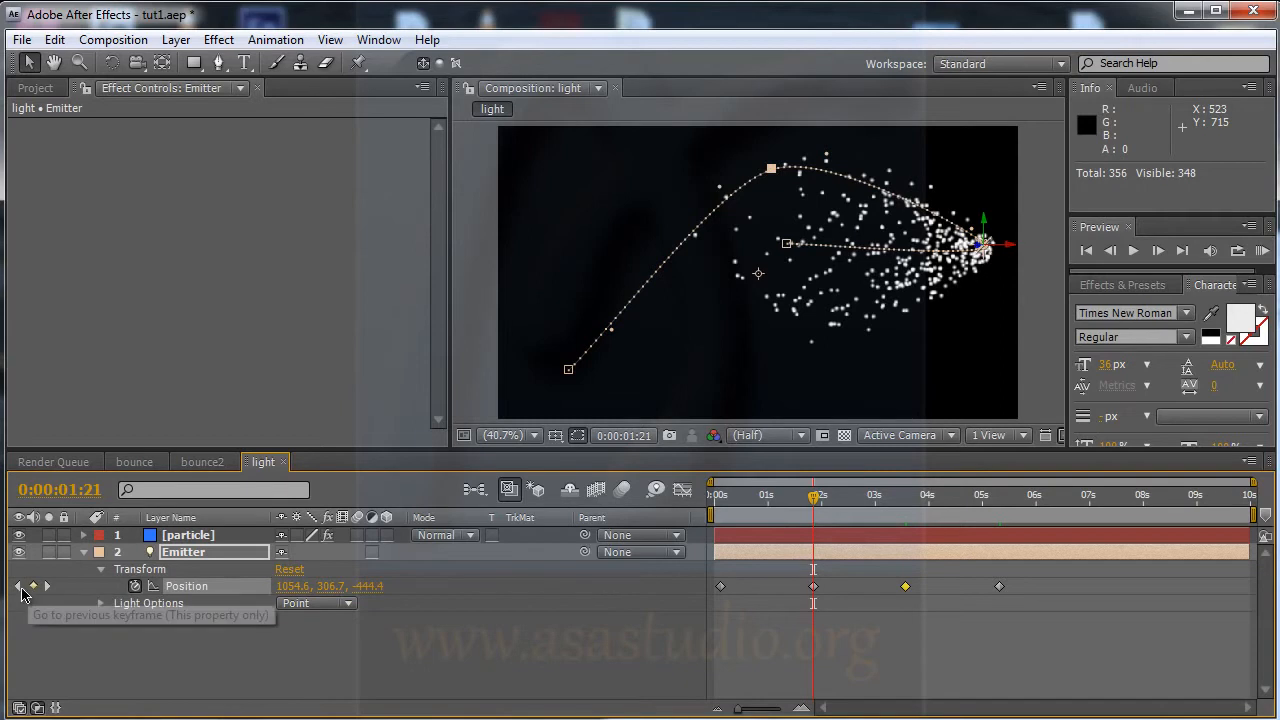
{"action": "left_click", "coordinate": [18, 587]}
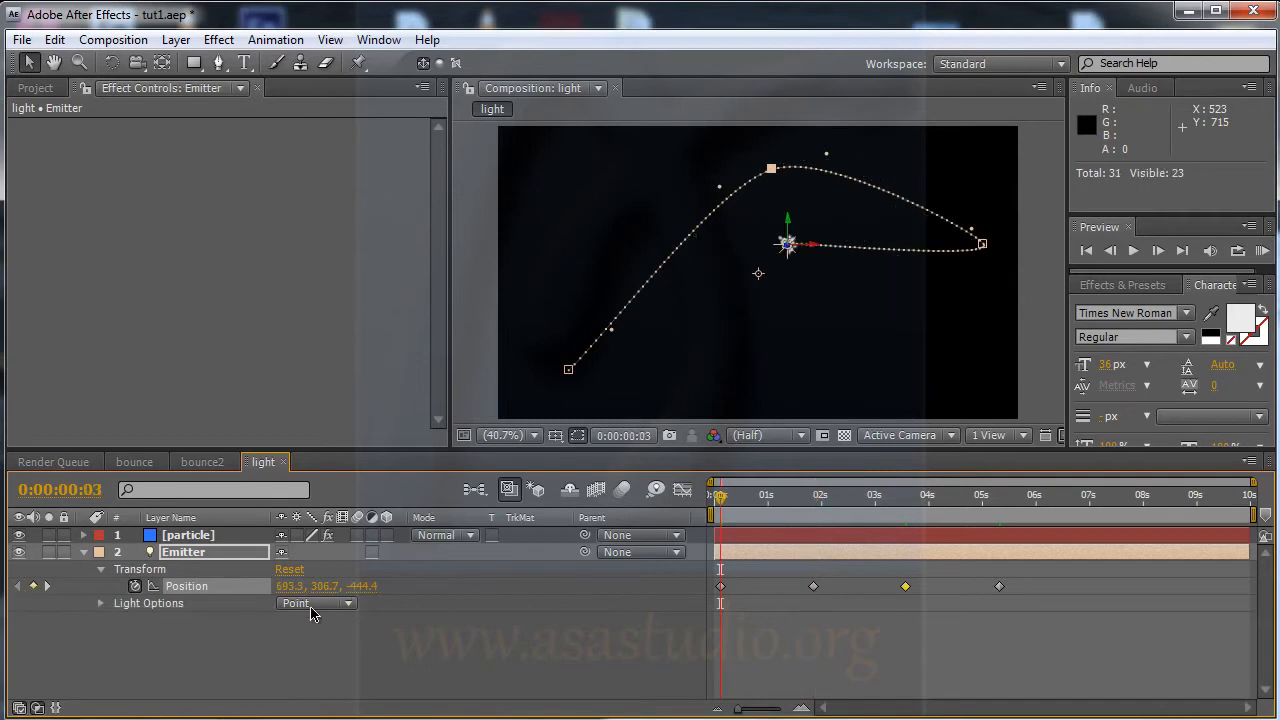
{"action": "left_click_drag", "start_coordinate": [358, 597], "coordinate": [3, 588]}
{"action": "left_click_drag", "start_coordinate": [368, 593], "coordinate": [313, 598]}
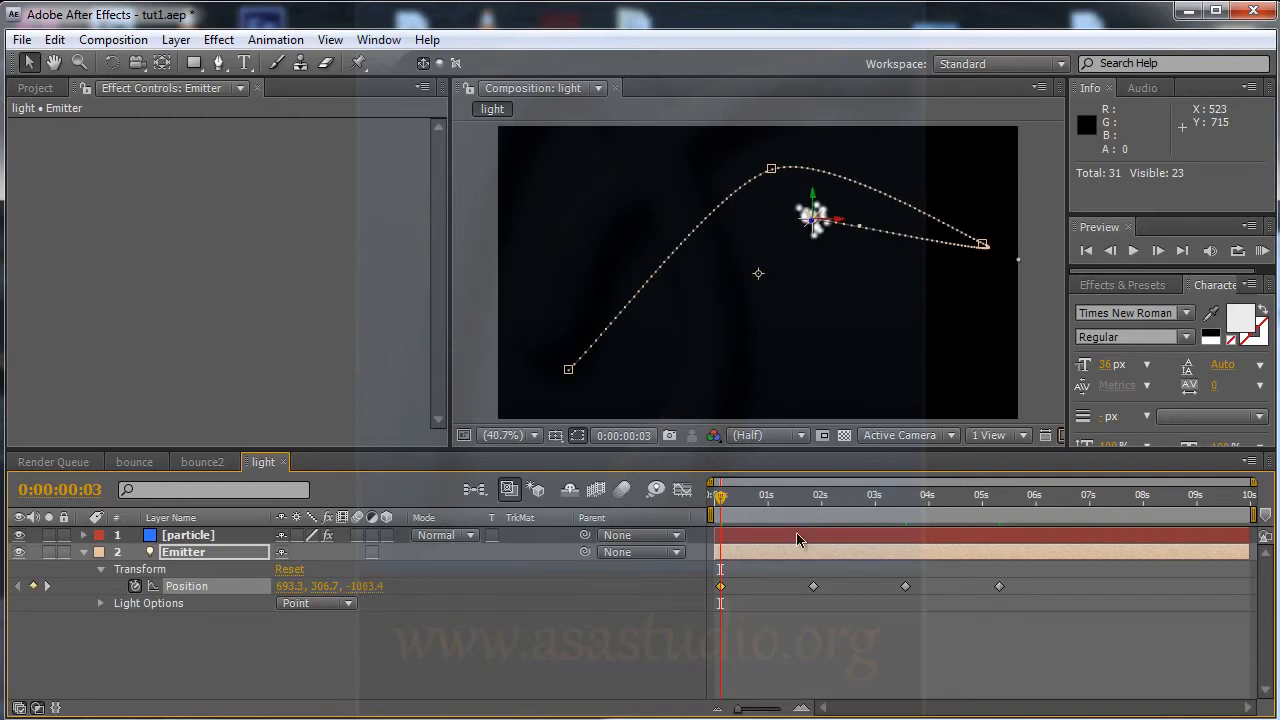
{"action": "left_click_drag", "start_coordinate": [720, 498], "coordinate": [946, 500]}
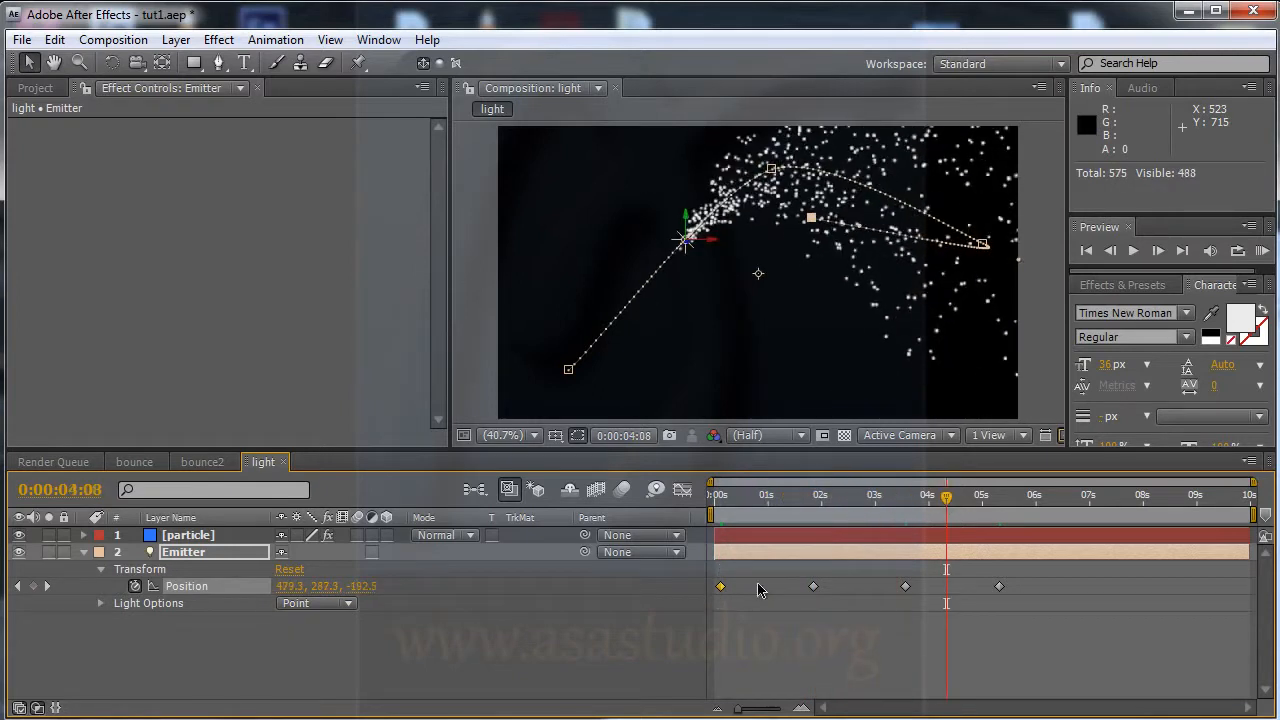
- Increase the Emitter light's Y position at the 0:00:00:03 keyframe to lower the path's start, and preview the particles up to 0:00:03:08
{"action": "left_click", "coordinate": [18, 586]}
{"action": "left_click", "coordinate": [18, 586]}
{"action": "left_click", "coordinate": [18, 586]}
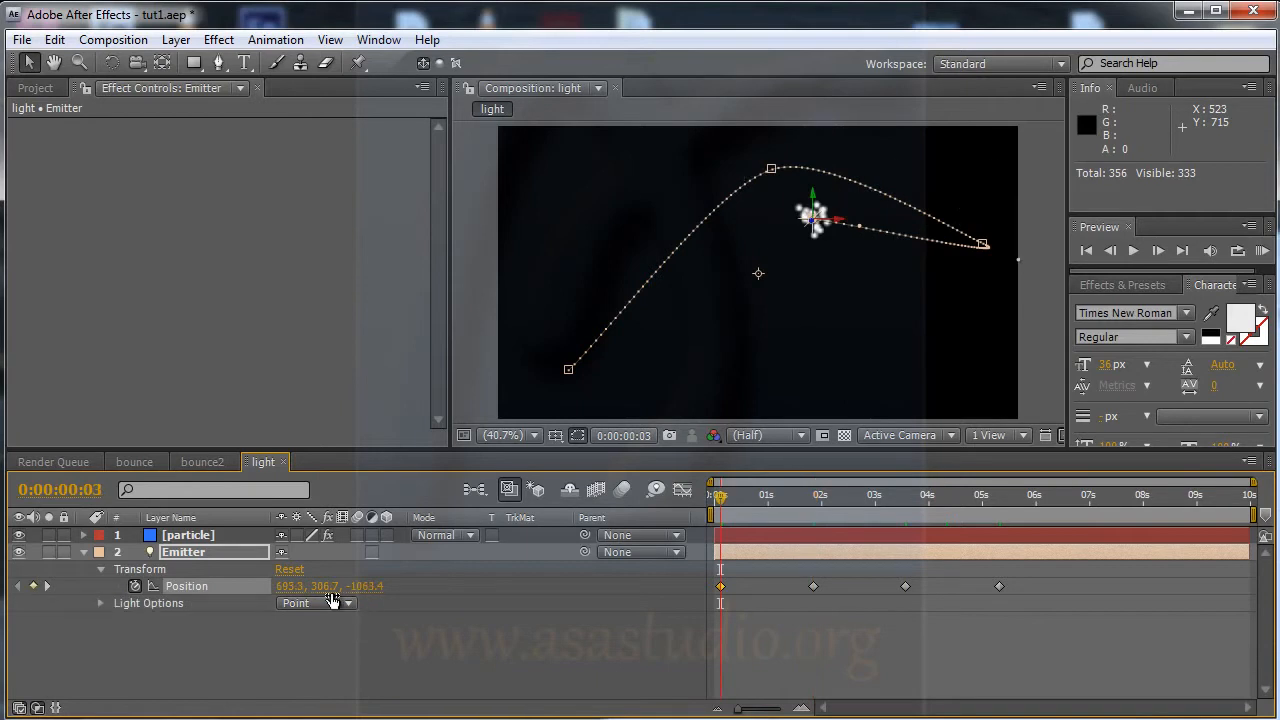
{"action": "left_click_drag", "start_coordinate": [329, 587], "coordinate": [457, 590]}
{"action": "left_click_drag", "start_coordinate": [726, 503], "coordinate": [891, 500]}
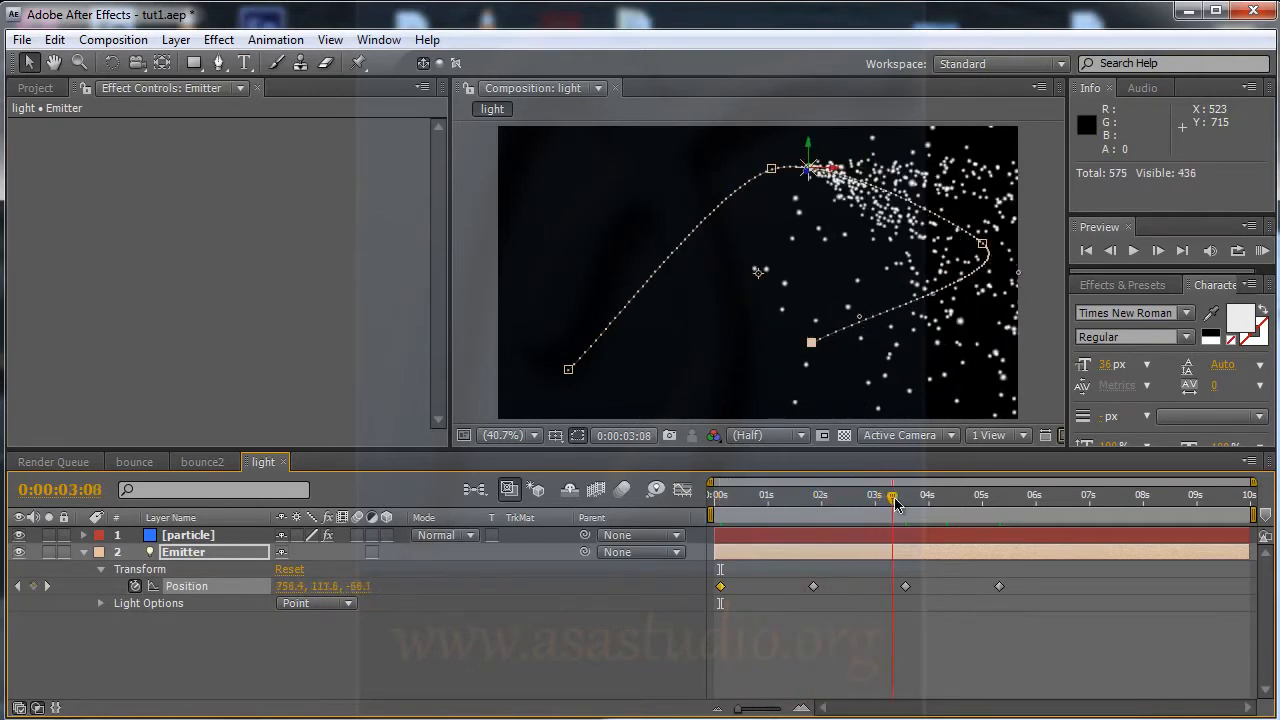
- Set the particle layer's Velocity to 5, Velocity Random to 6 and Velocity from Motion to 6
{"action": "left_click", "coordinate": [190, 536]}
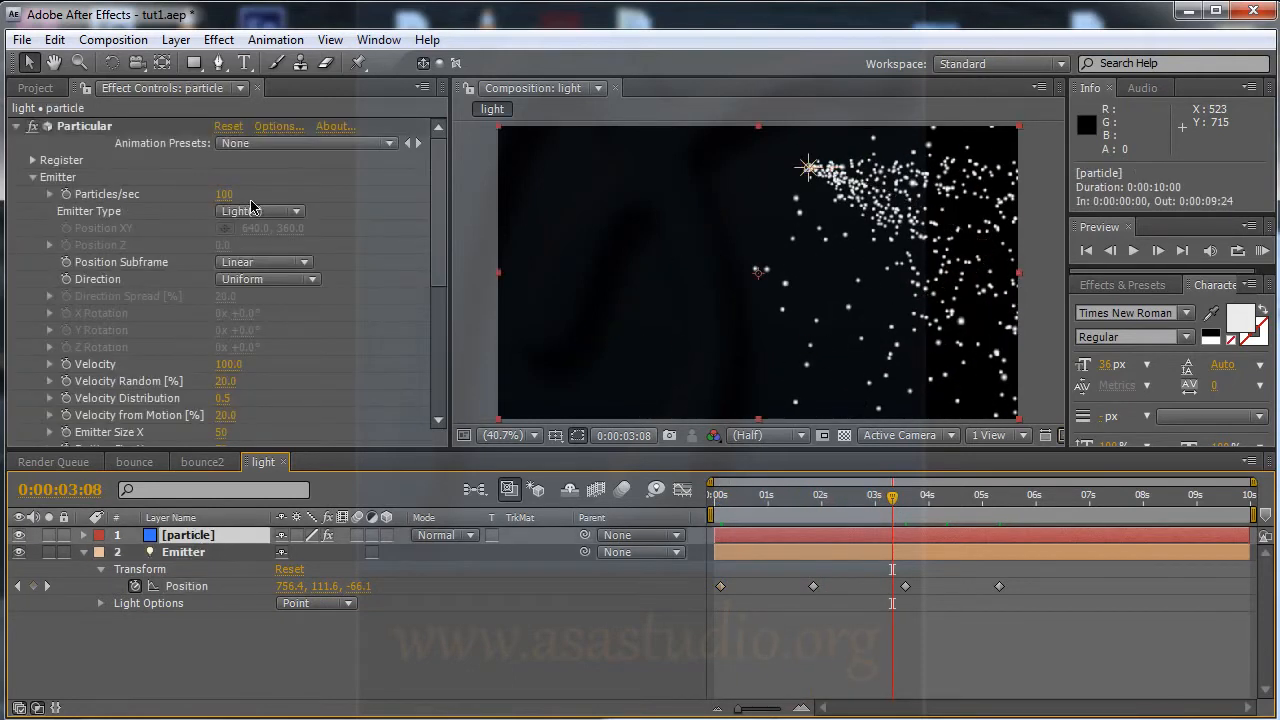
{"action": "left_click_drag", "start_coordinate": [442, 270], "coordinate": [445, 337]}
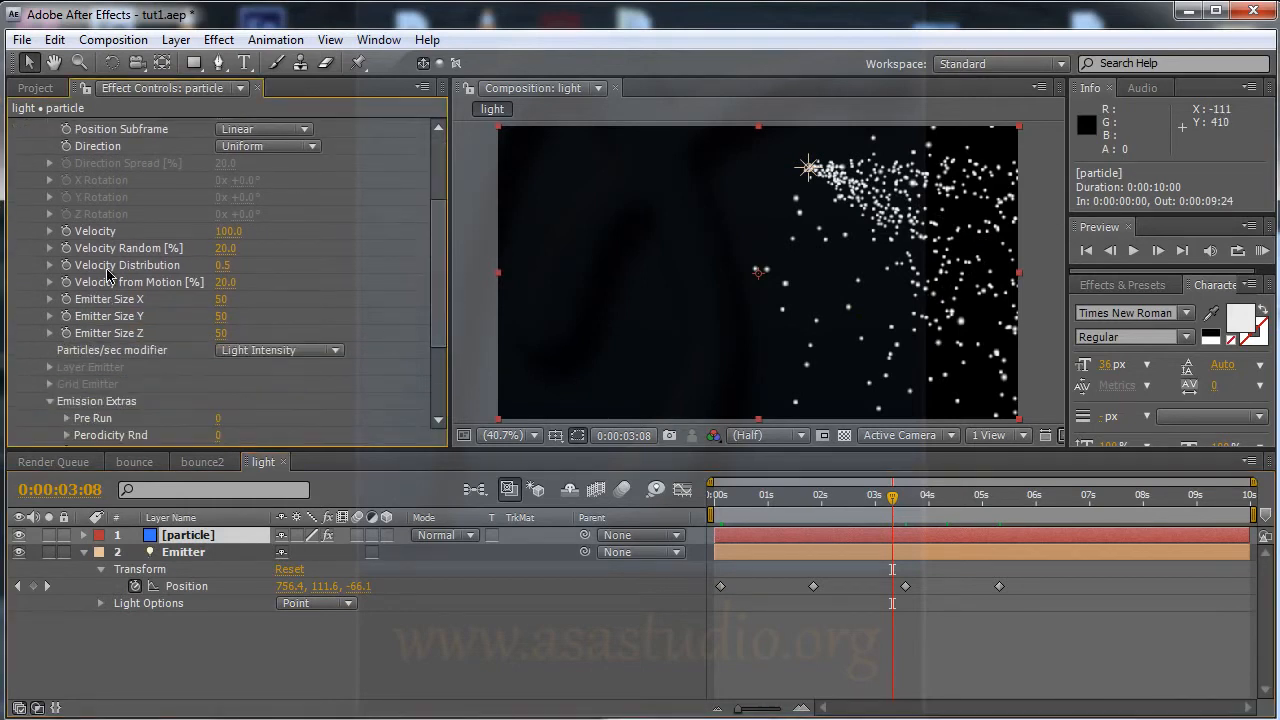
{"action": "left_click", "coordinate": [240, 232]}
{"action": "type", "text": "5"}
{"action": "left_click", "coordinate": [230, 249]}
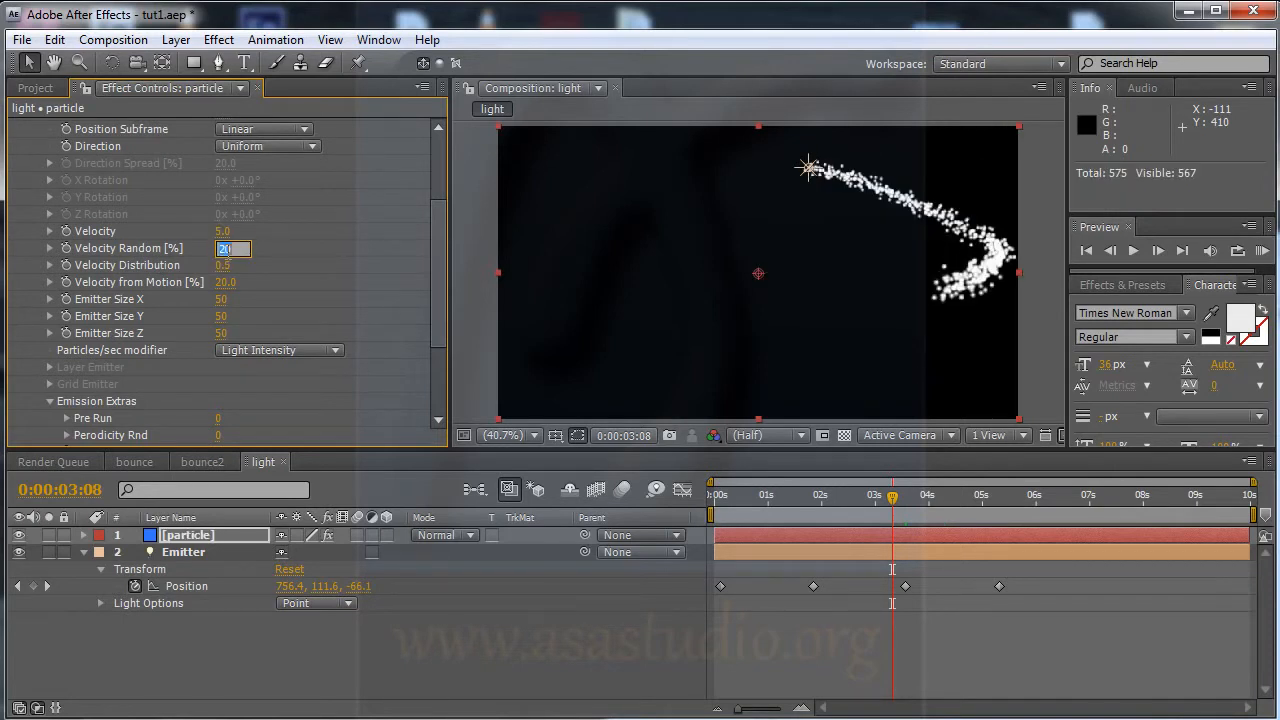
{"action": "left_click", "coordinate": [225, 282]}
{"action": "type", "text": "6"}
{"action": "key", "text": "Return"}
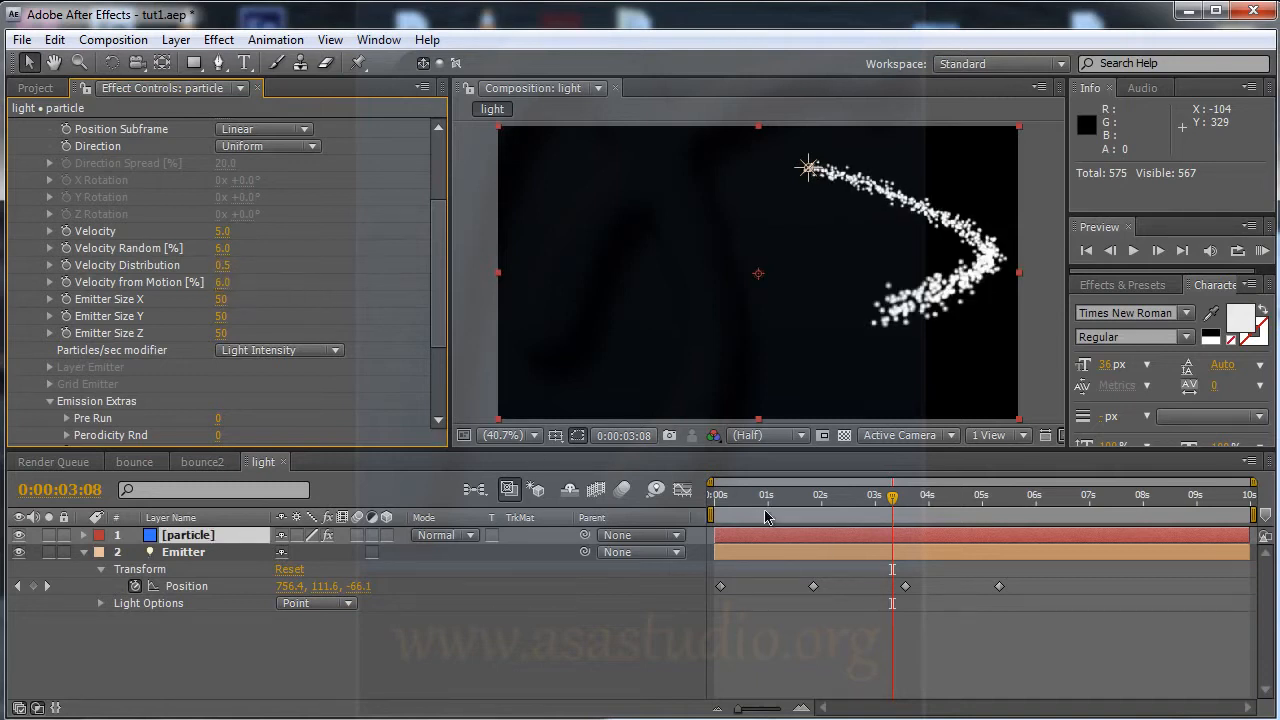
- Set the particle layer's Velocity, Velocity Random, Velocity Distribution and Velocity from Motion to 0, and preview the trail up to 0:00:03:12
{"action": "left_click_drag", "start_coordinate": [765, 496], "coordinate": [960, 497]}
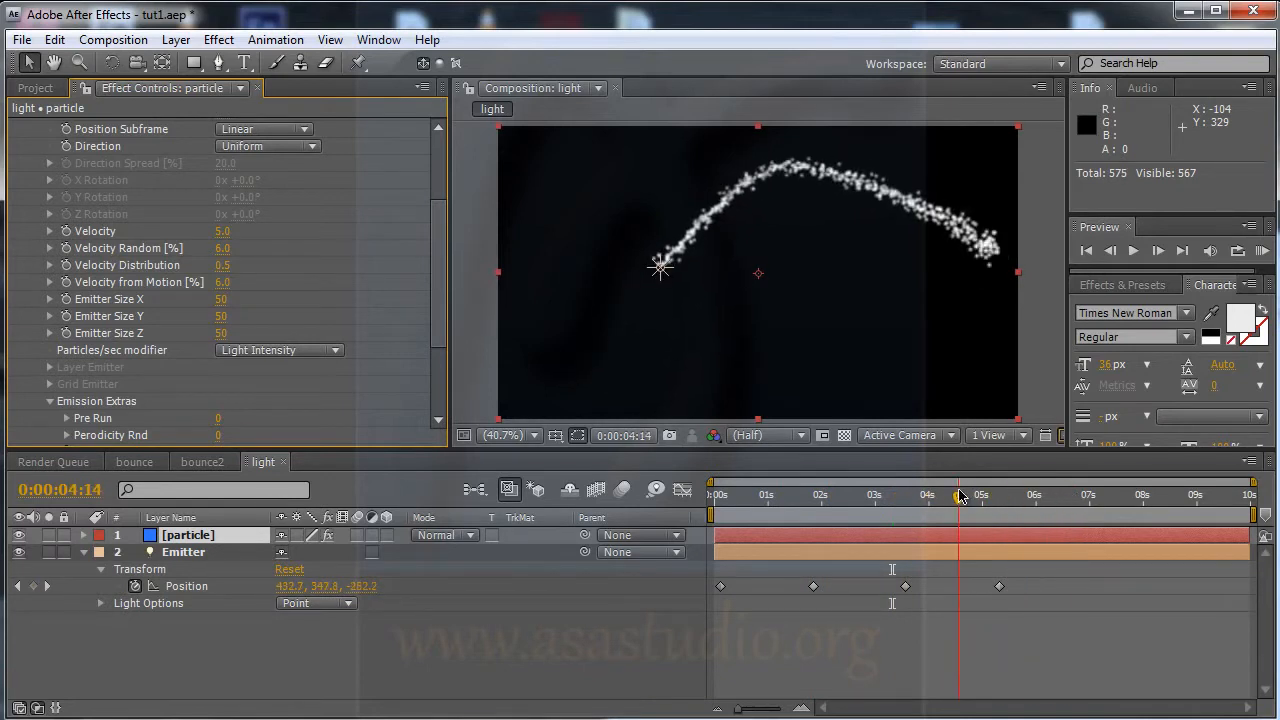
{"action": "left_click", "coordinate": [222, 231]}
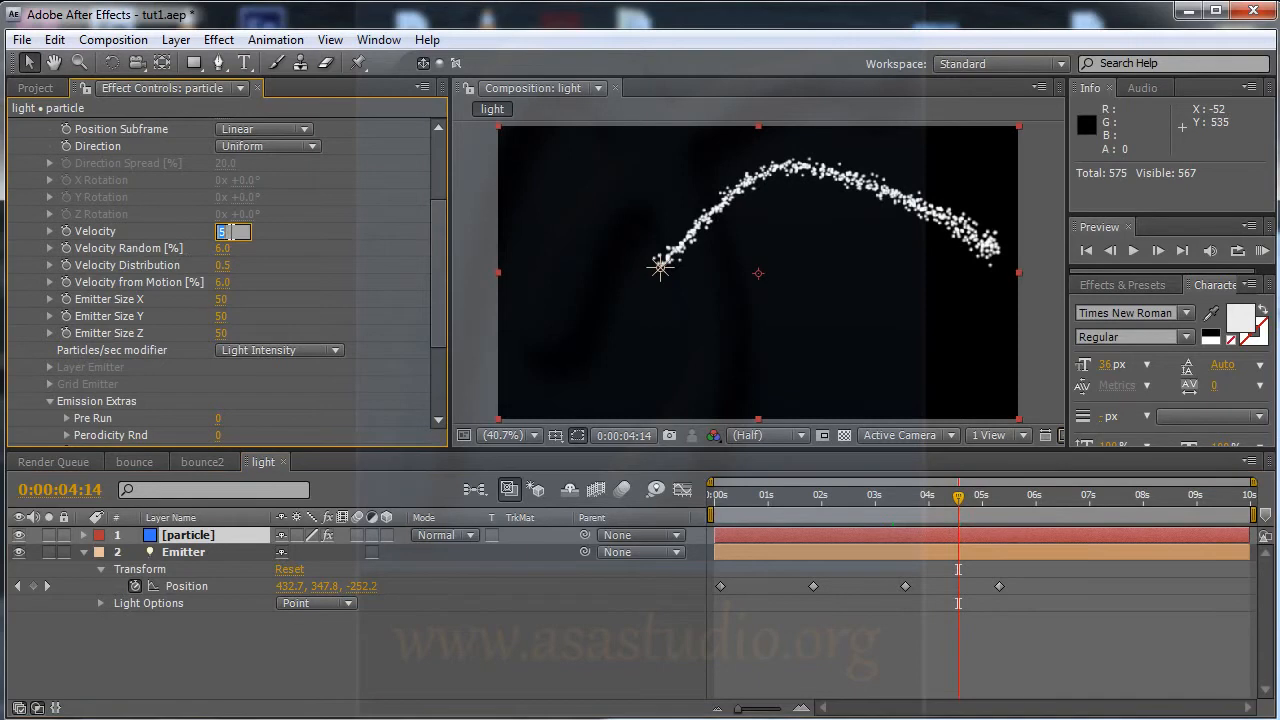
{"action": "type", "text": "0"}
{"action": "left_click", "coordinate": [223, 252]}
{"action": "type", "text": "0"}
{"action": "left_click", "coordinate": [223, 267]}
{"action": "type", "text": "0"}
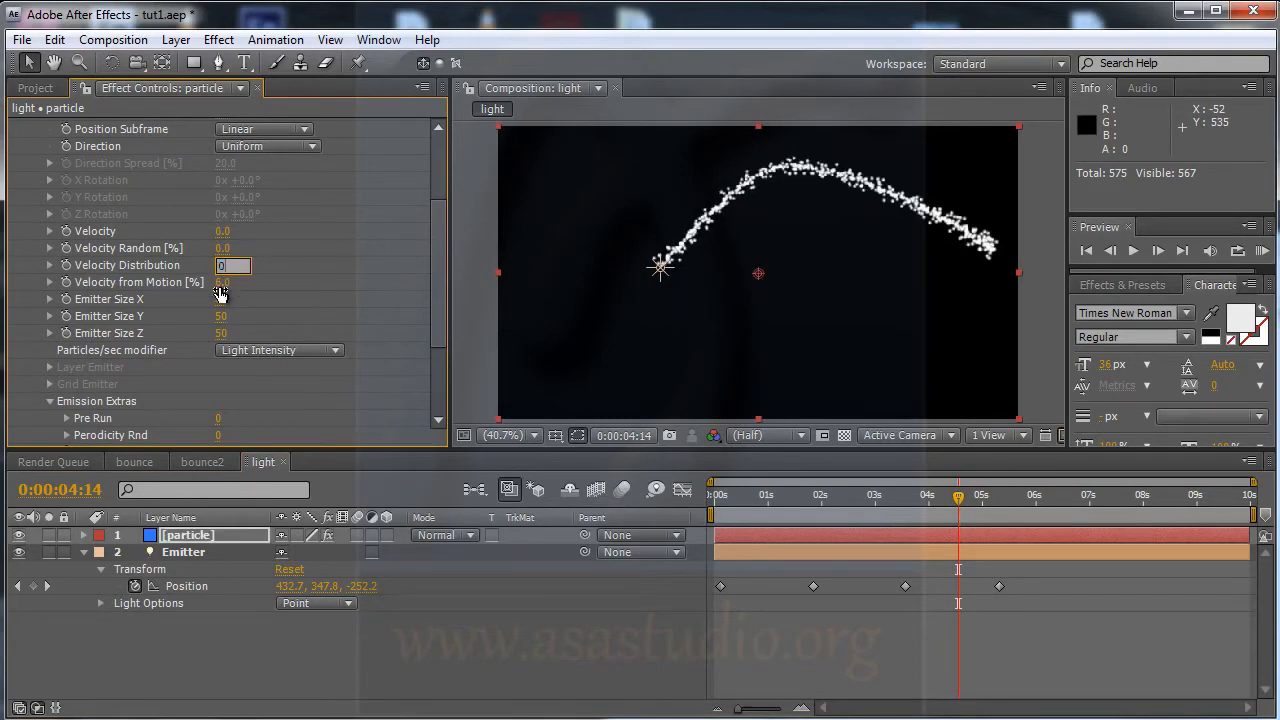
{"action": "left_click", "coordinate": [222, 284]}
{"action": "type", "text": "0"}
{"action": "left_click_drag", "start_coordinate": [804, 512], "coordinate": [901, 501]}
- Set the particle layer's Emitter Size X, Y and Z to 0, and preview the trail up to 0:00:06:02
{"action": "left_click", "coordinate": [221, 300]}
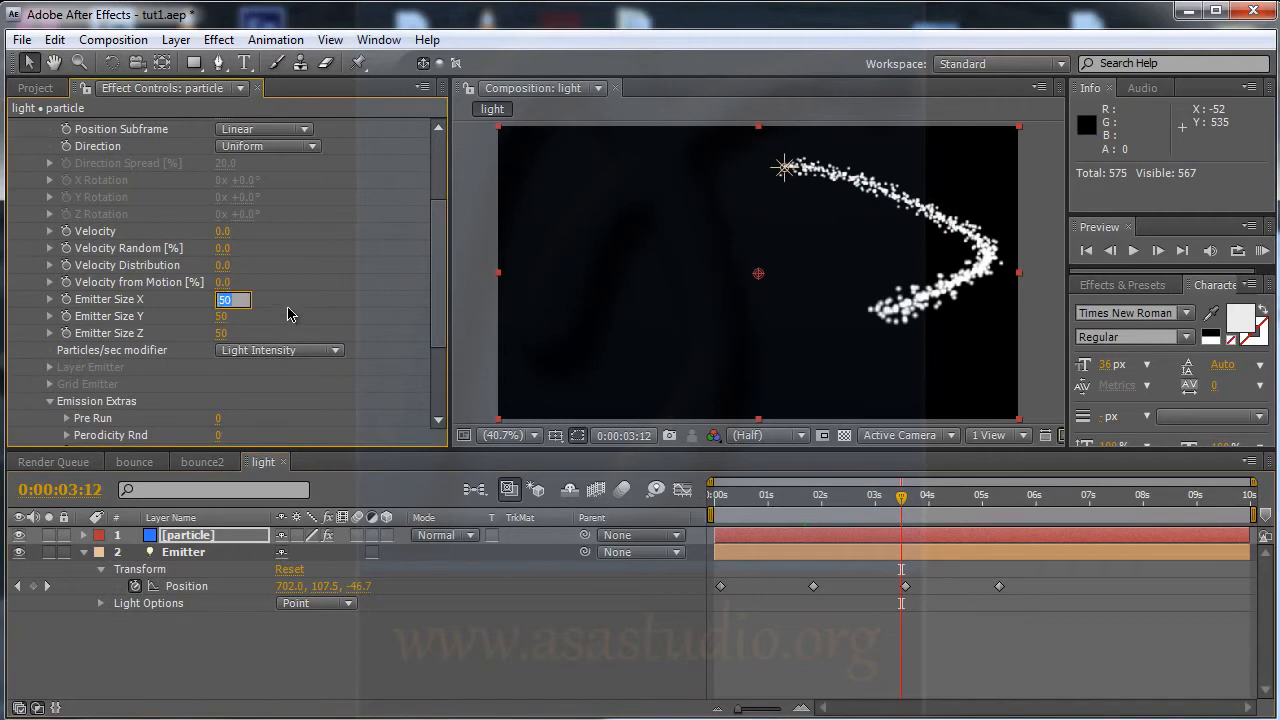
{"action": "type", "text": "0"}
{"action": "left_click", "coordinate": [222, 316]}
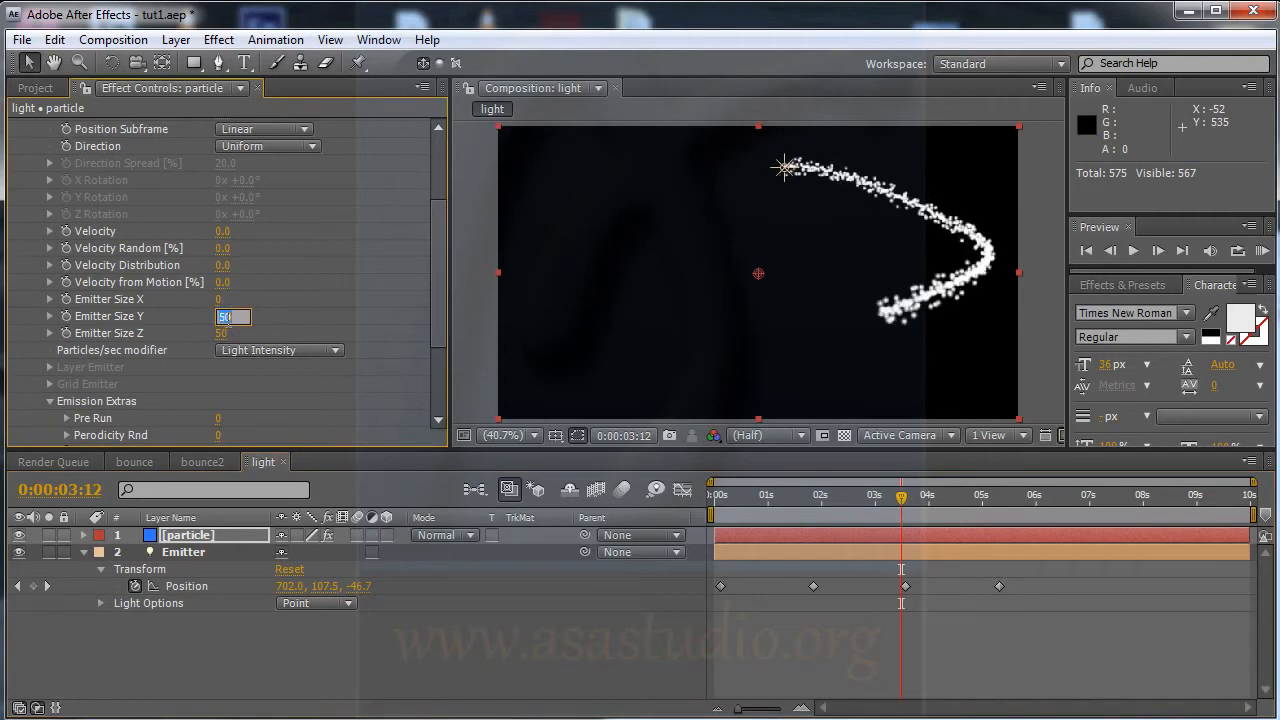
{"action": "left_click", "coordinate": [222, 333]}
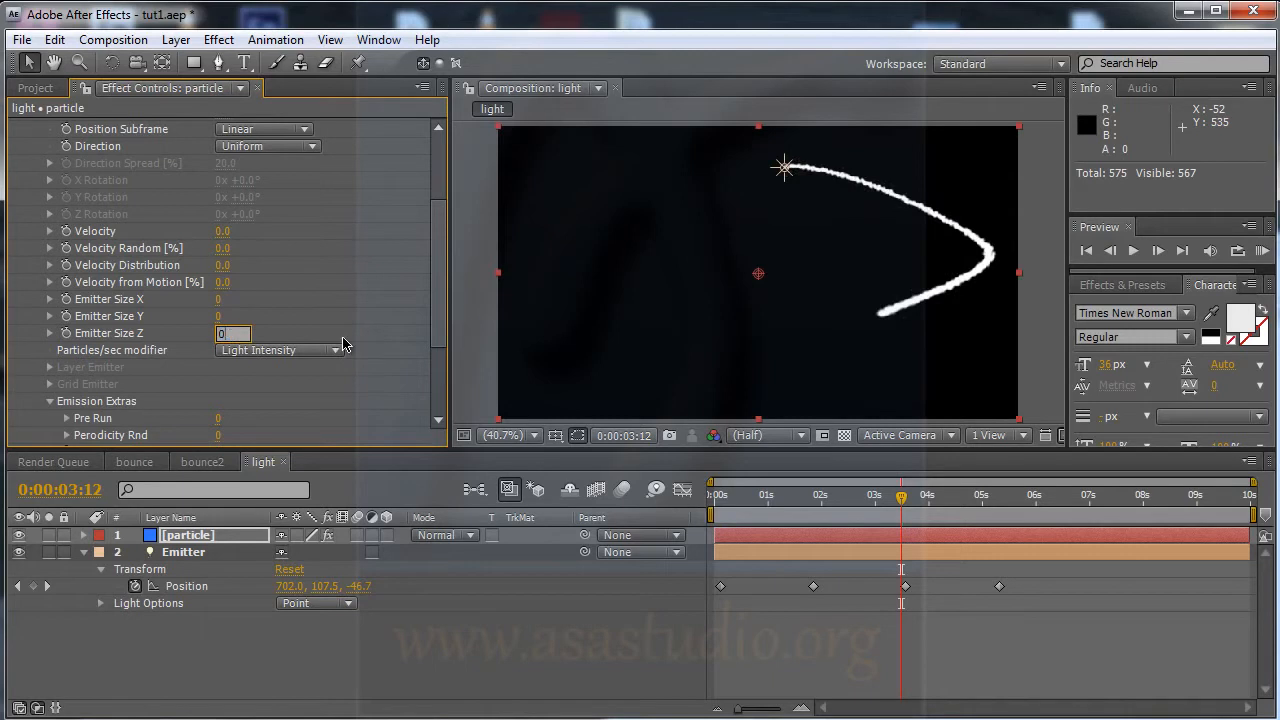
{"action": "type", "text": "0"}
{"action": "left_click_drag", "start_coordinate": [901, 502], "coordinate": [1040, 502]}
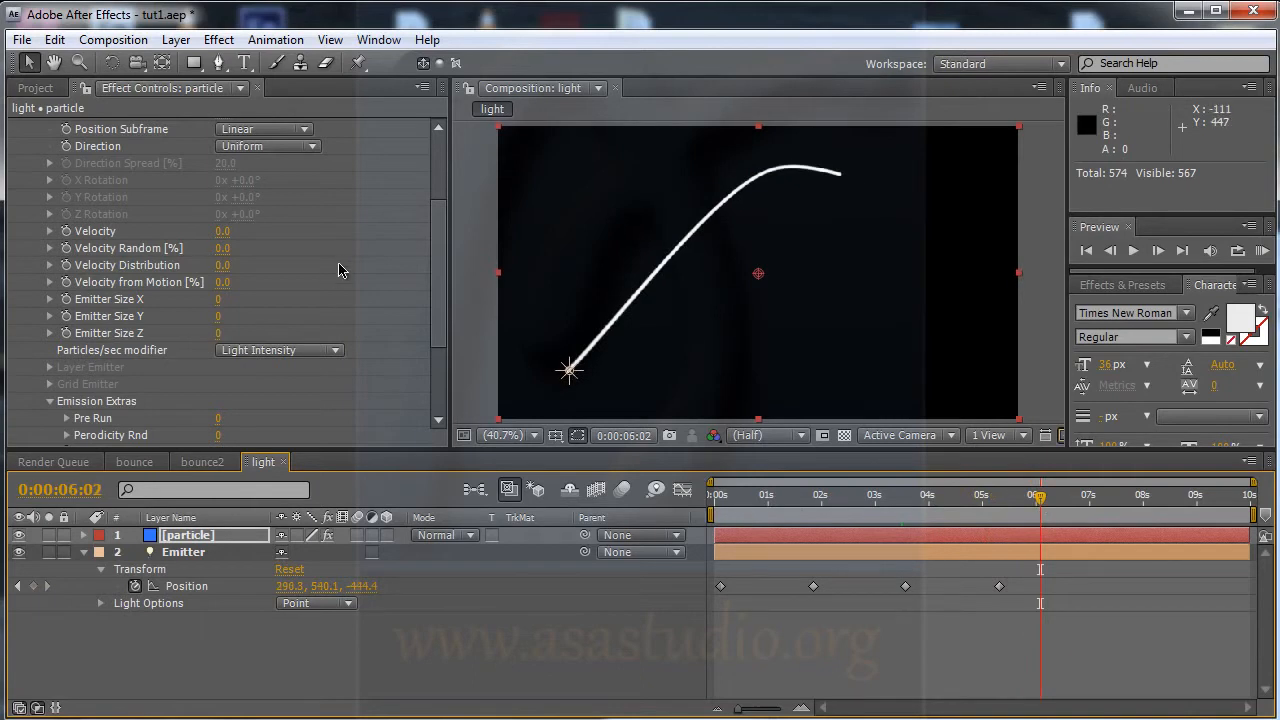
- Change the particle layer's Position Subframe to 10x Linear, and preview the trail up to 0:00:03:23
{"action": "left_click_drag", "start_coordinate": [438, 293], "coordinate": [447, 250]}
{"action": "left_click", "coordinate": [226, 228]}
{"action": "left_click", "coordinate": [289, 255]}
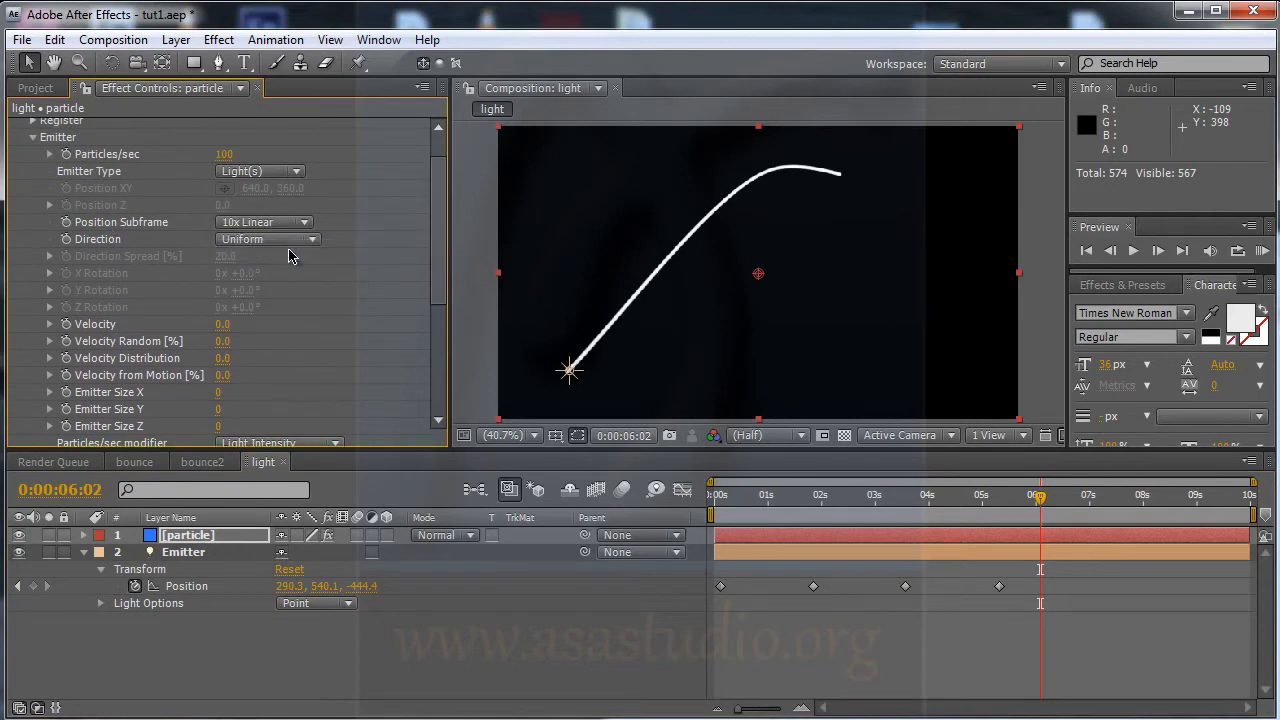
{"action": "left_click_drag", "start_coordinate": [772, 510], "coordinate": [927, 497]}
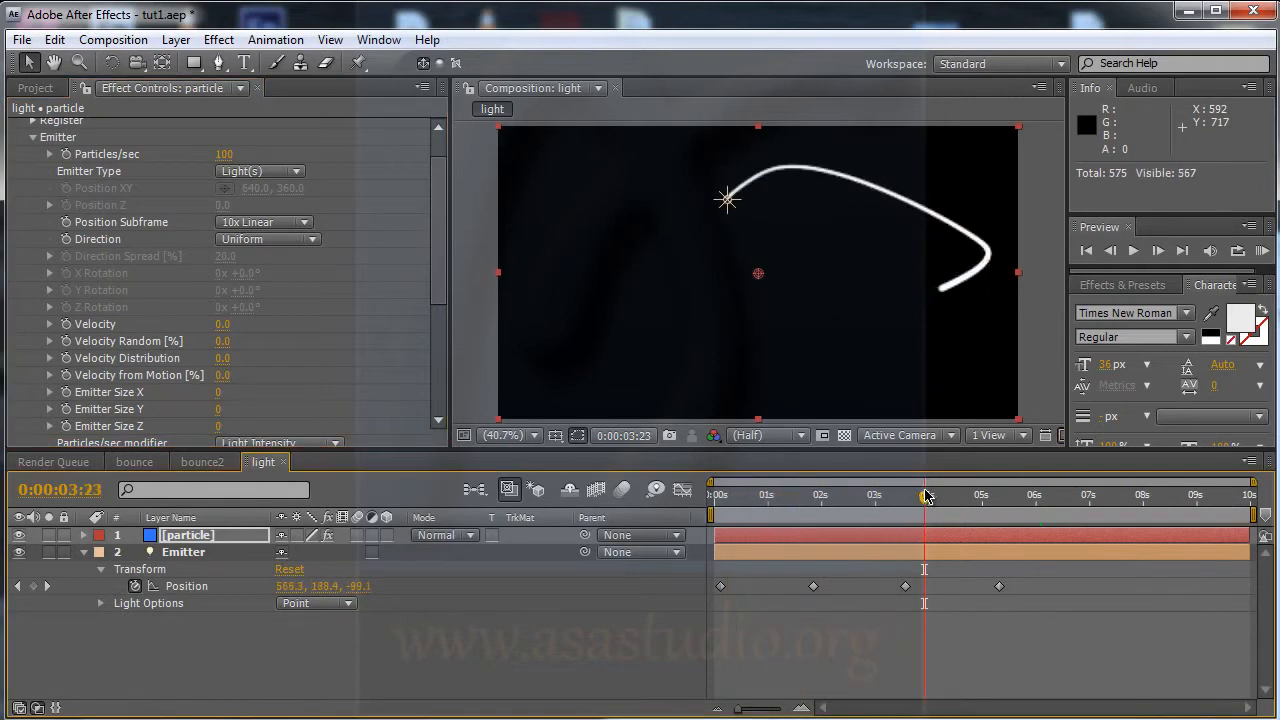
- Apply the linear descending preset to the particles' Size over Life so they shrink from birth to death
{"action": "left_click_drag", "start_coordinate": [443, 219], "coordinate": [450, 331]}
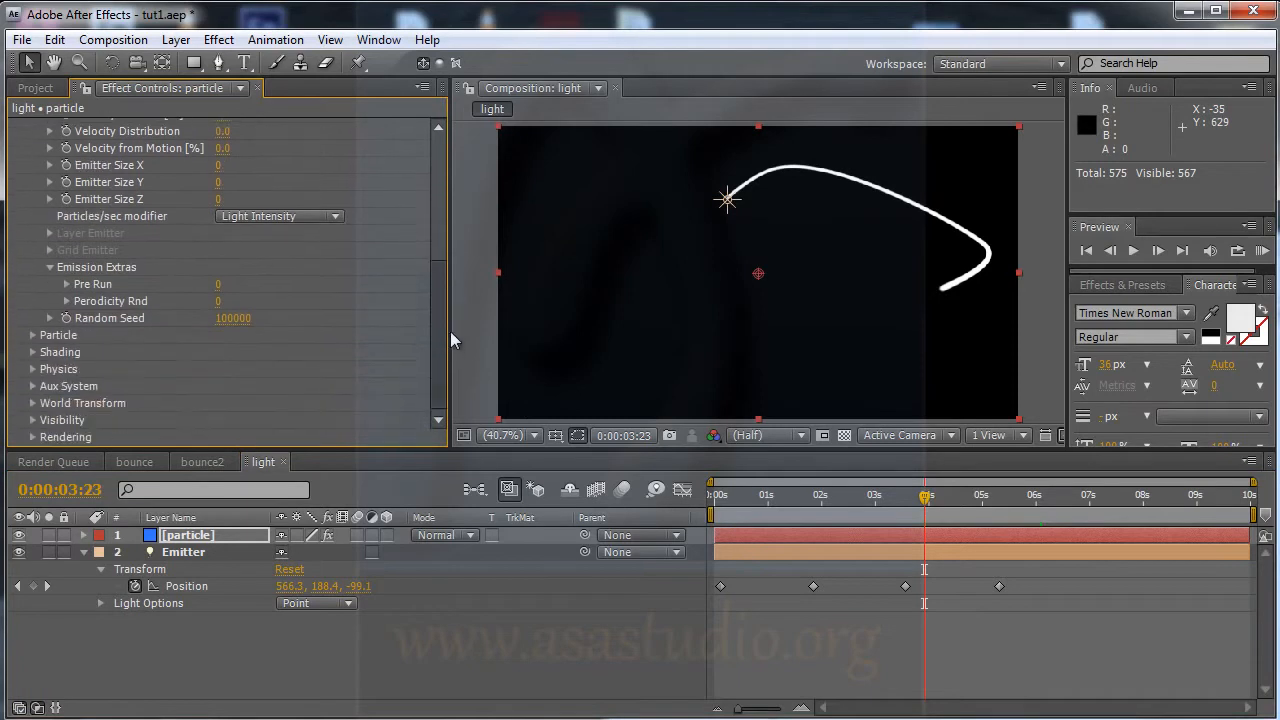
{"action": "left_click", "coordinate": [34, 336]}
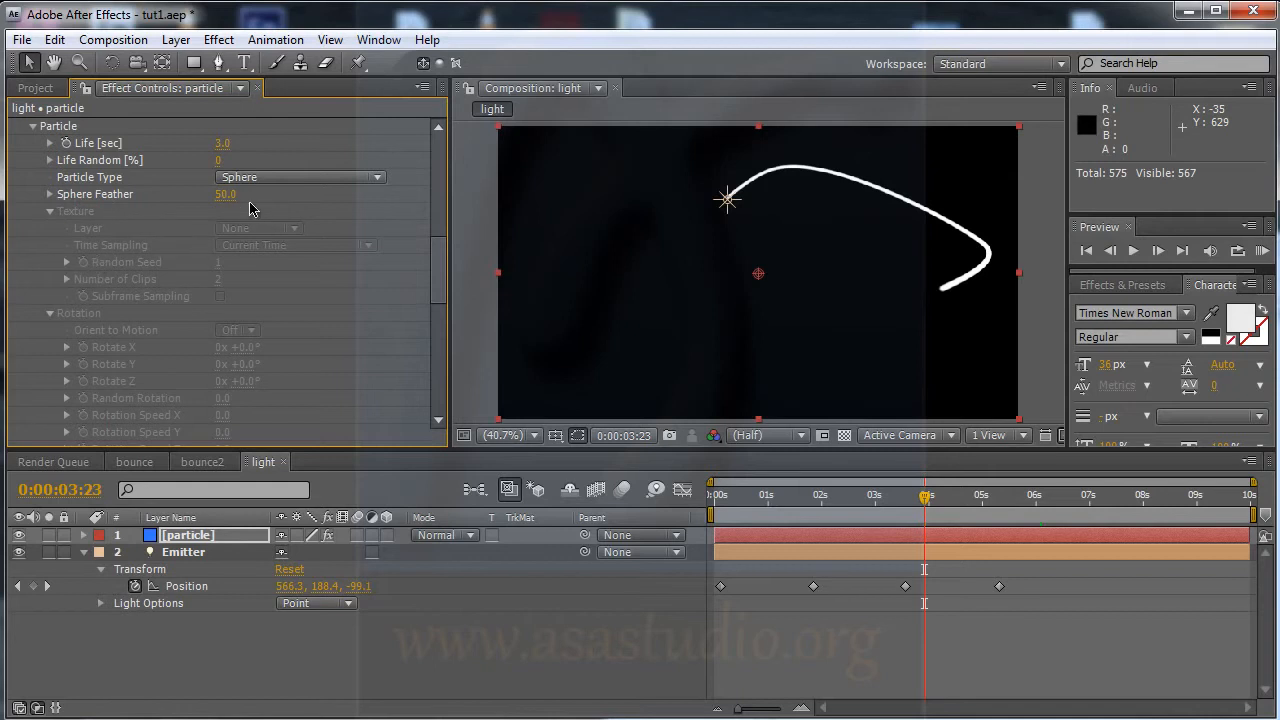
{"action": "left_click_drag", "start_coordinate": [440, 257], "coordinate": [439, 315]}
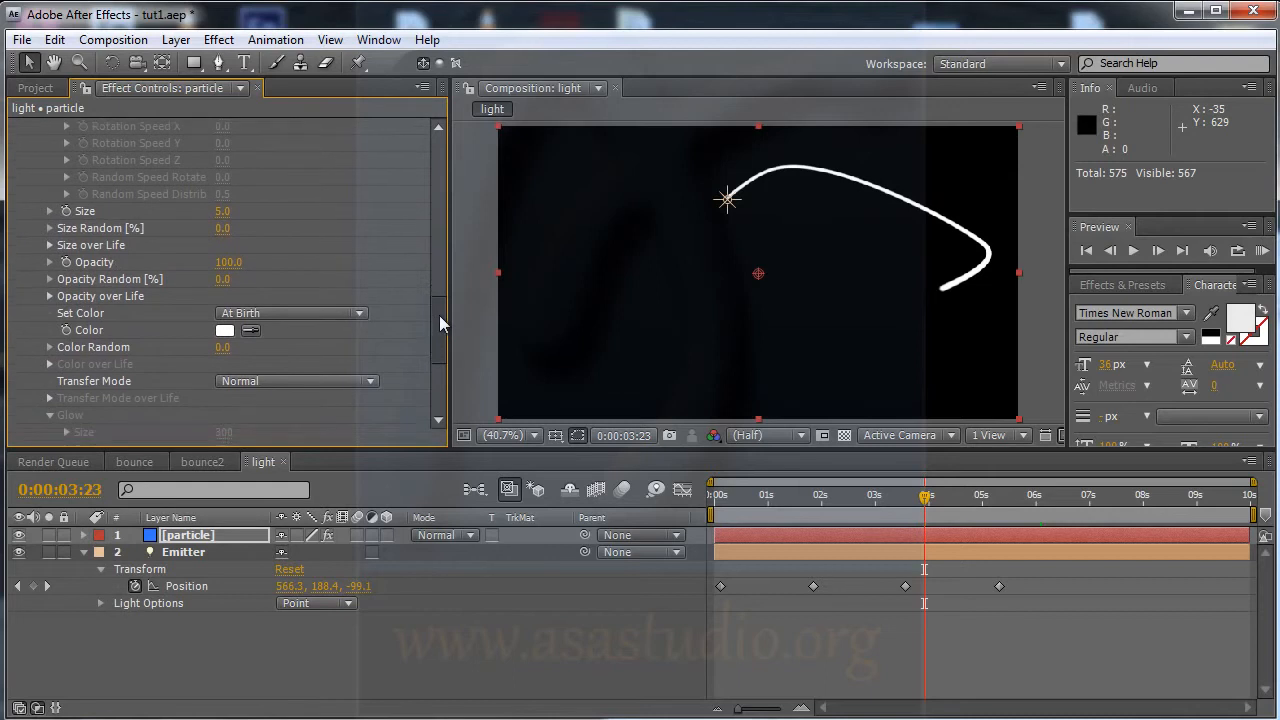
{"action": "left_click", "coordinate": [50, 229]}
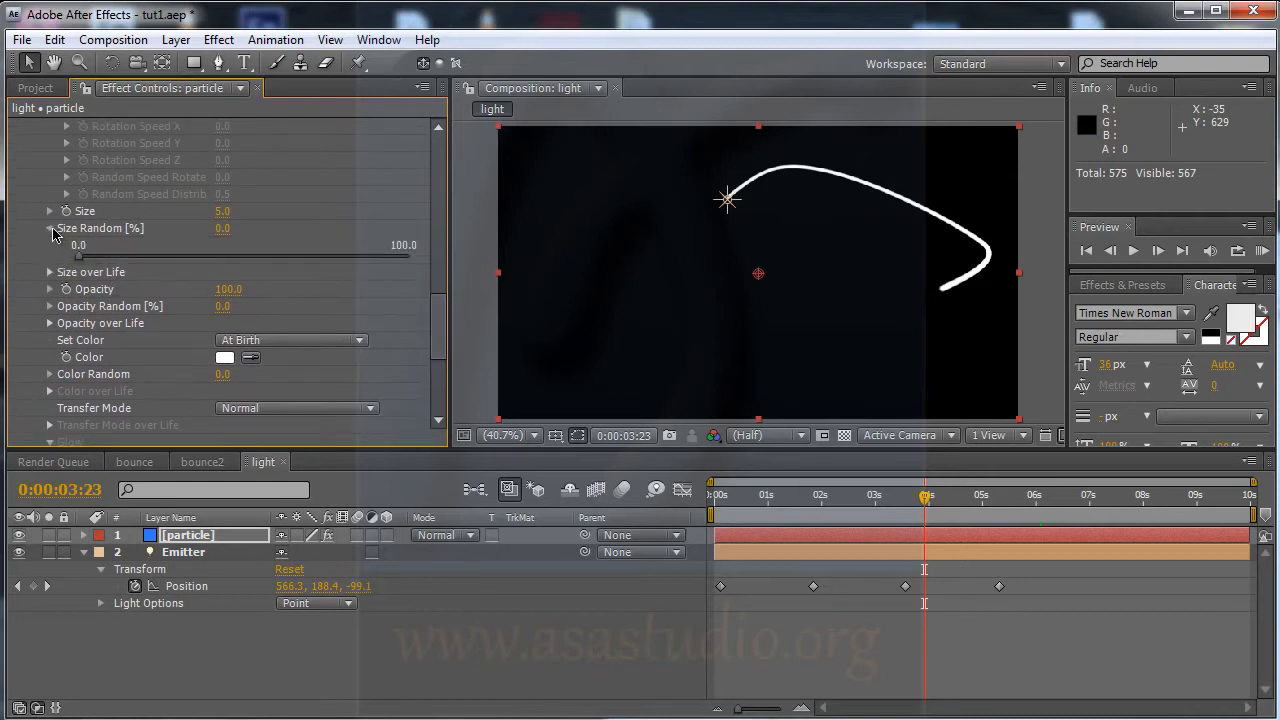
{"action": "left_click", "coordinate": [51, 230]}
{"action": "left_click", "coordinate": [50, 246]}
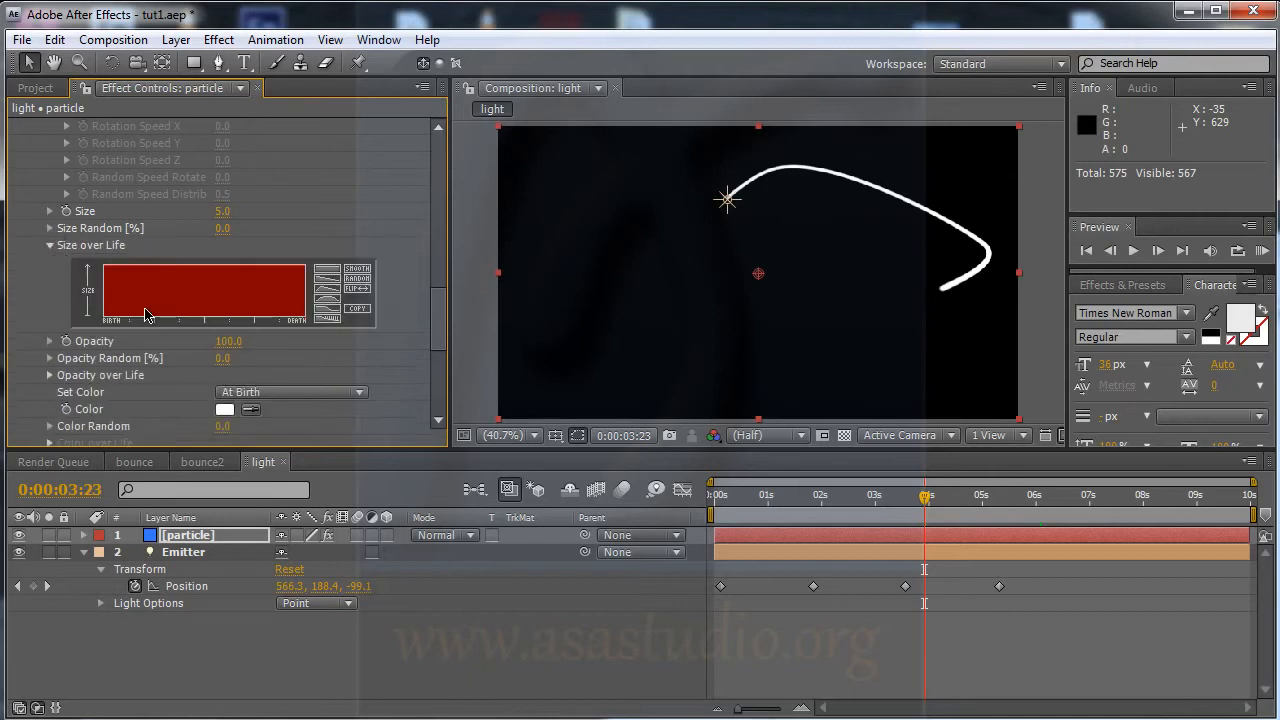
{"action": "left_click", "coordinate": [333, 287]}
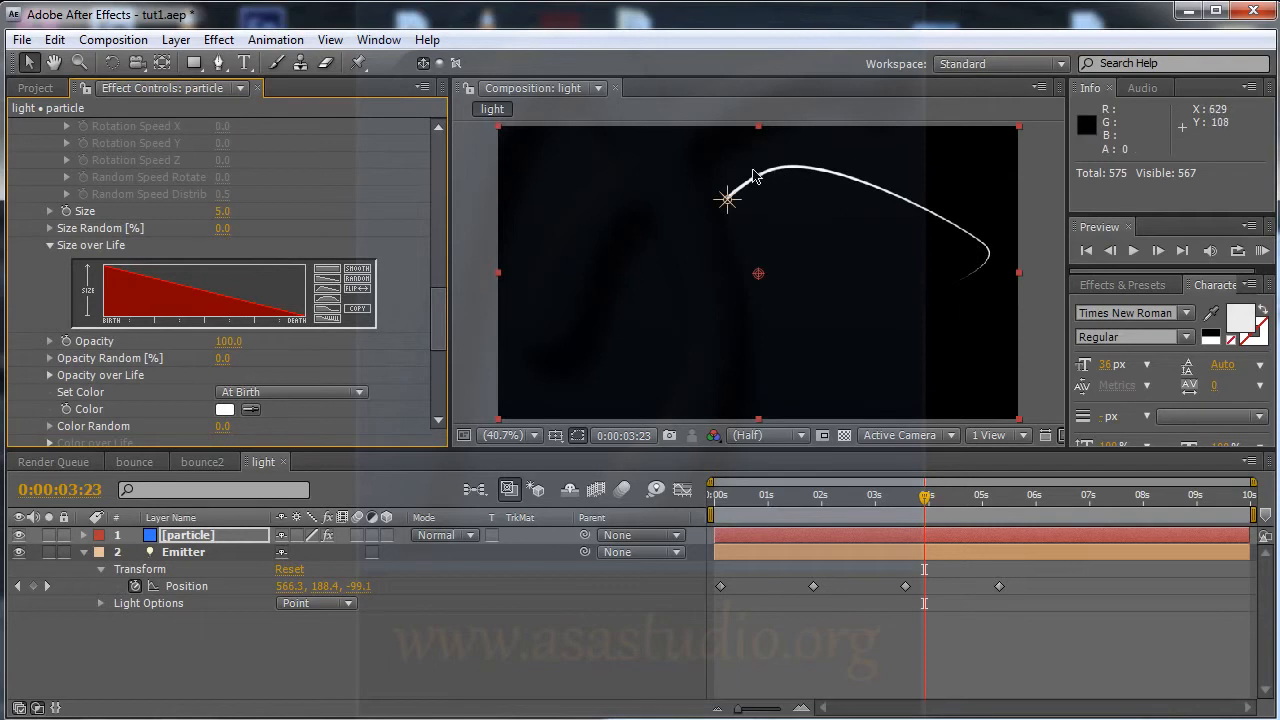
- Give the particles' Opacity over Life a linear fade from birth to death, and return to 0:00:00:00
{"action": "left_click_drag", "start_coordinate": [437, 315], "coordinate": [440, 335]}
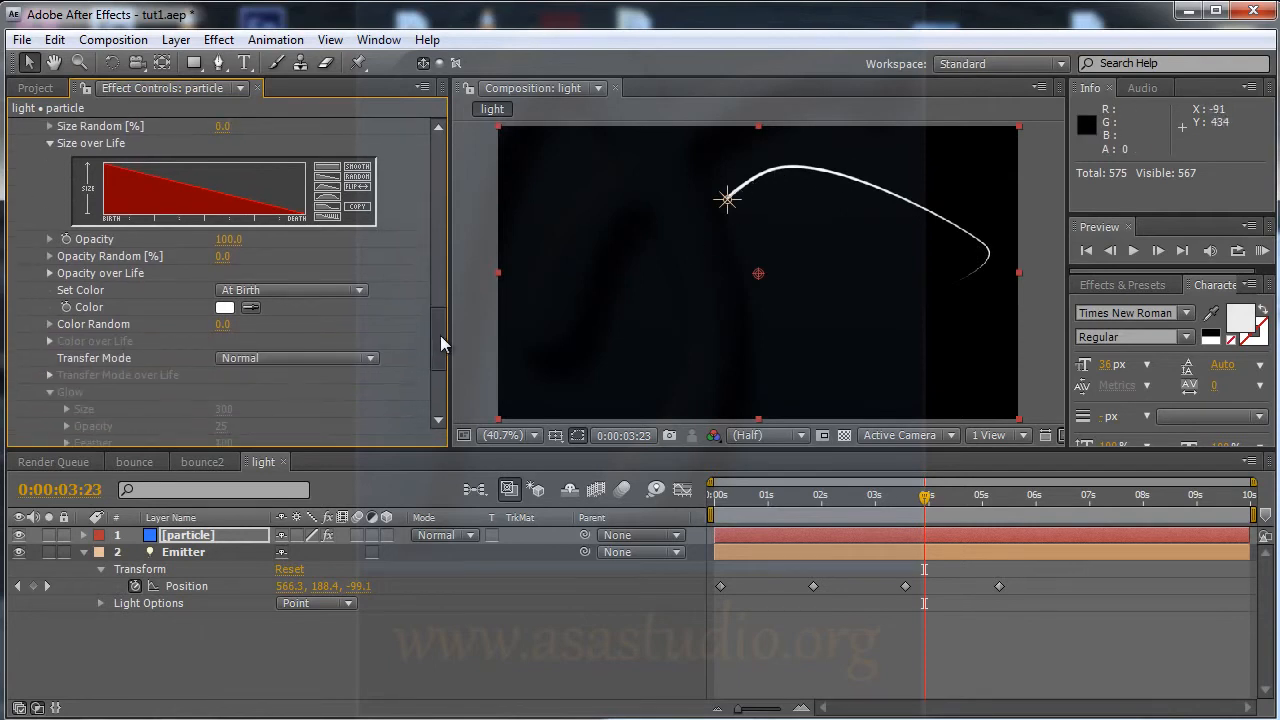
{"action": "left_click", "coordinate": [50, 274]}
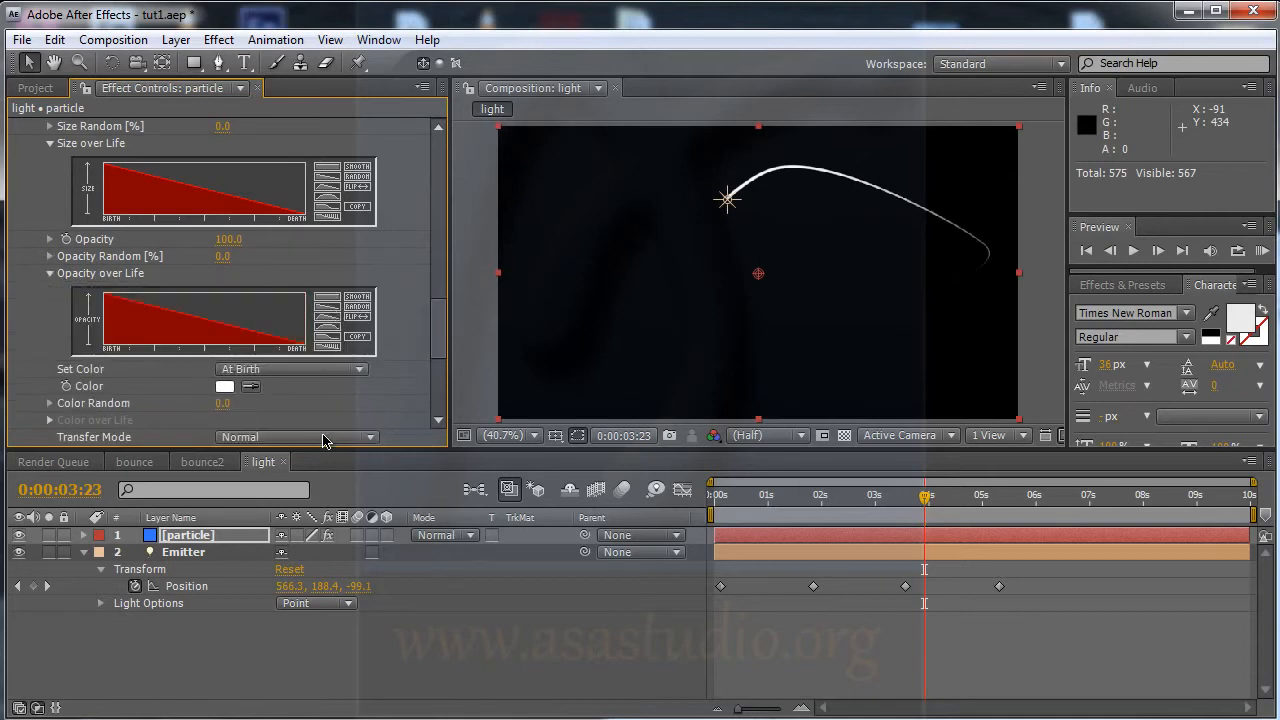
{"action": "left_click_drag", "start_coordinate": [718, 503], "coordinate": [643, 506]}
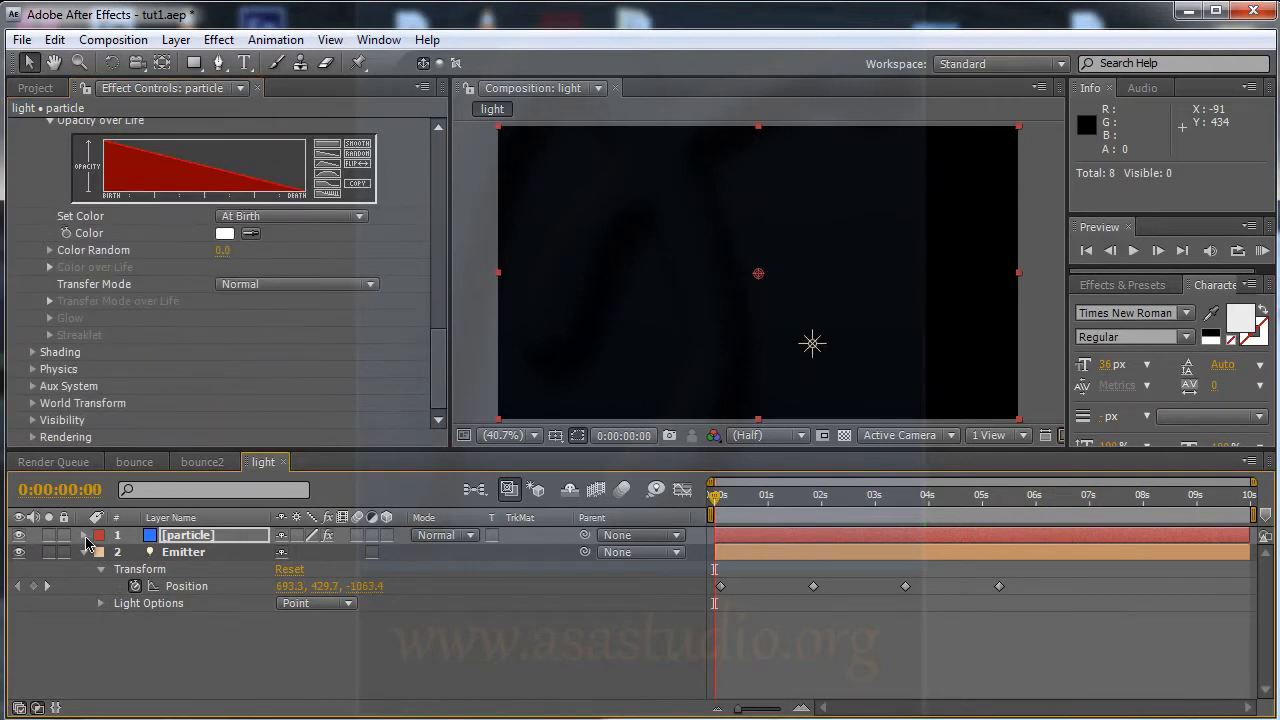
- Collapse the Emitter light's properties and duplicate the particle layer
{"action": "left_click", "coordinate": [86, 553]}
{"action": "left_click", "coordinate": [197, 537]}
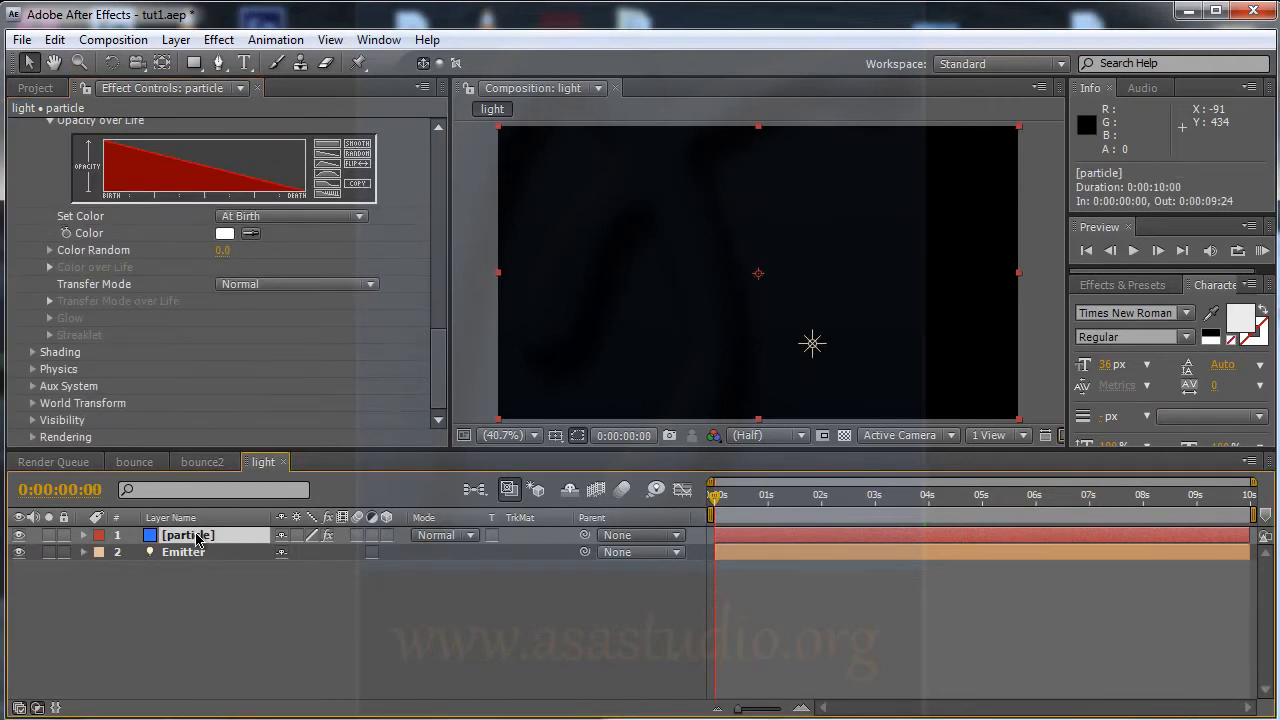
{"action": "key", "text": "ctrl+d"}
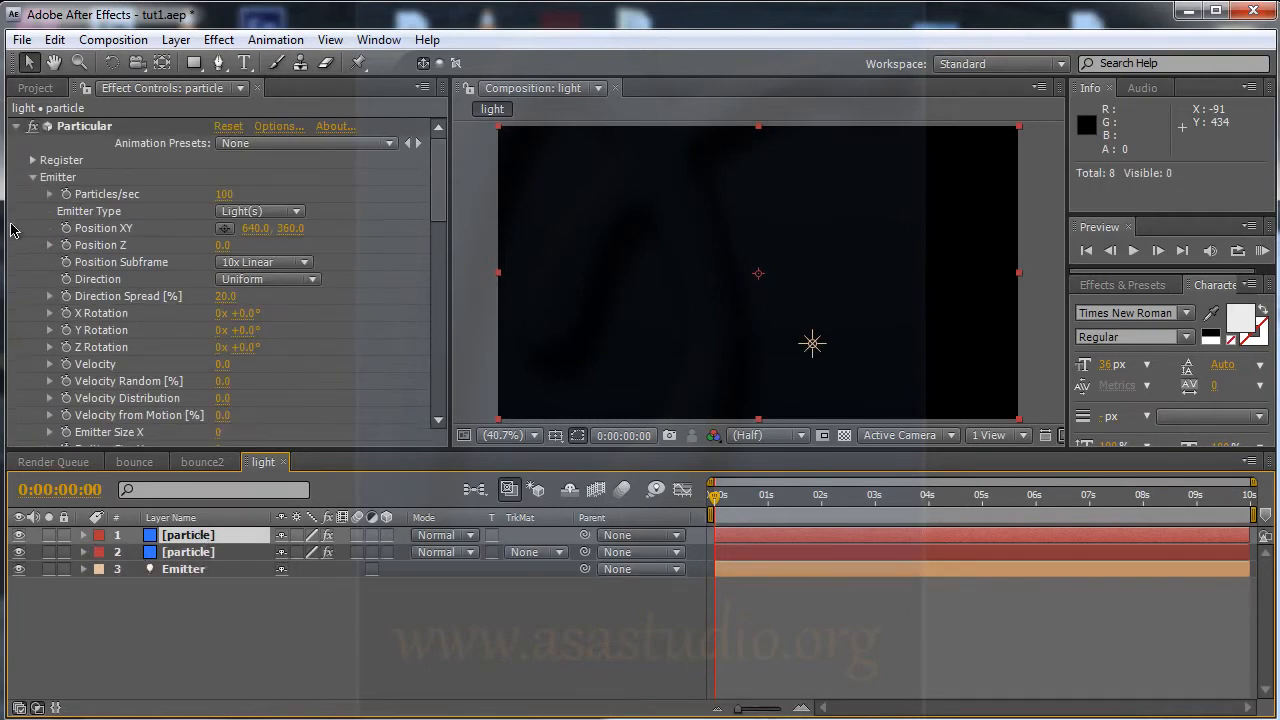
- Set the duplicated particle layer's Velocity to 6, and preview the particles up to 0:00:01:15
{"action": "left_click_drag", "start_coordinate": [439, 197], "coordinate": [442, 214]}
{"action": "left_click", "coordinate": [744, 497]}
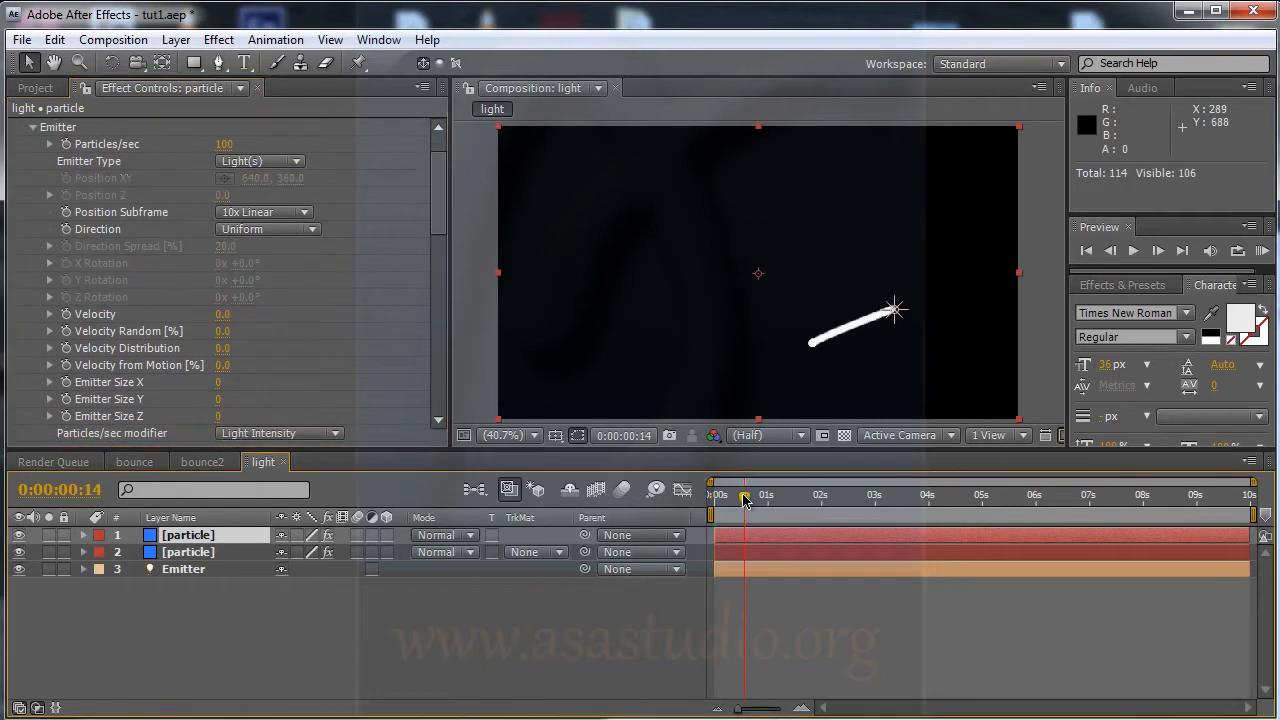
{"action": "mouse_move", "coordinate": [445, 215]}
{"action": "left_mouse_down"}
{"action": "mouse_move", "coordinate": [444, 199]}
{"action": "mouse_move", "coordinate": [445, 238]}
{"action": "left_mouse_up"}
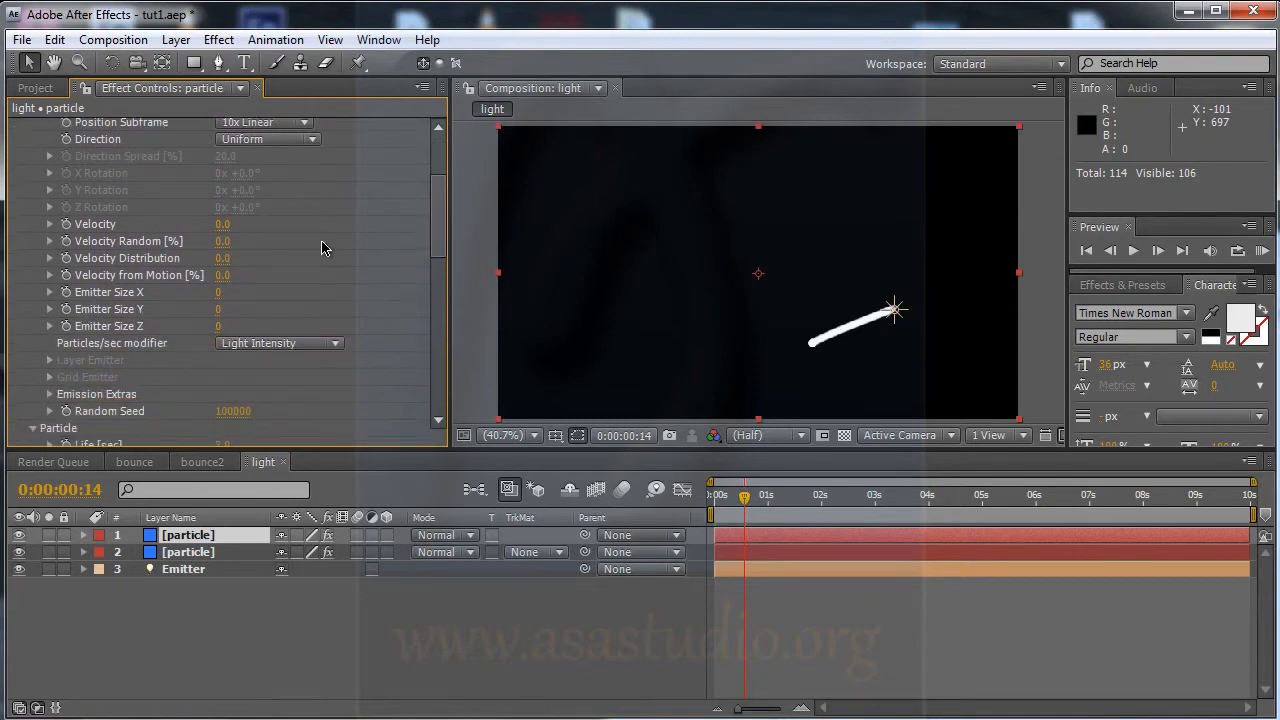
{"action": "left_click", "coordinate": [222, 224]}
{"action": "left_click_drag", "start_coordinate": [741, 507], "coordinate": [800, 497]}
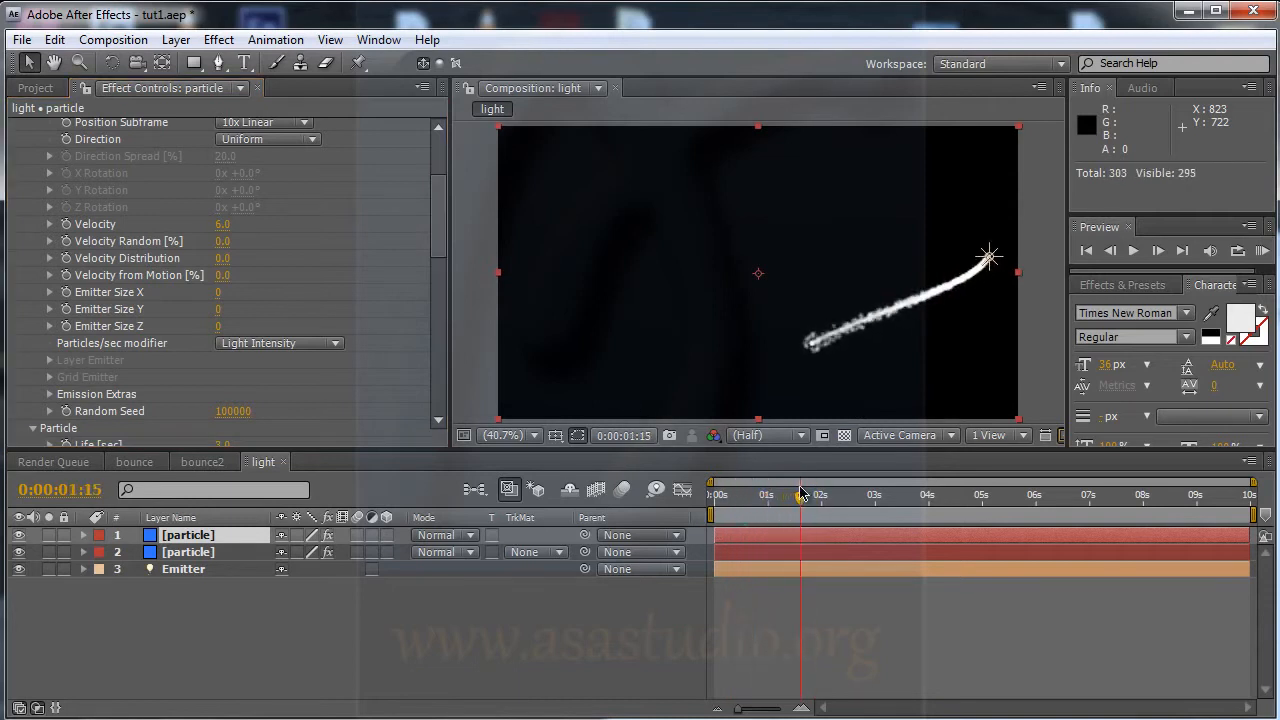
- Set the duplicated particle layer's Life to 1 second, and preview the particles up to 0:00:02:16
{"action": "left_click_drag", "start_coordinate": [437, 202], "coordinate": [443, 249]}
{"action": "left_click", "coordinate": [222, 265]}
{"action": "key", "text": "Return"}
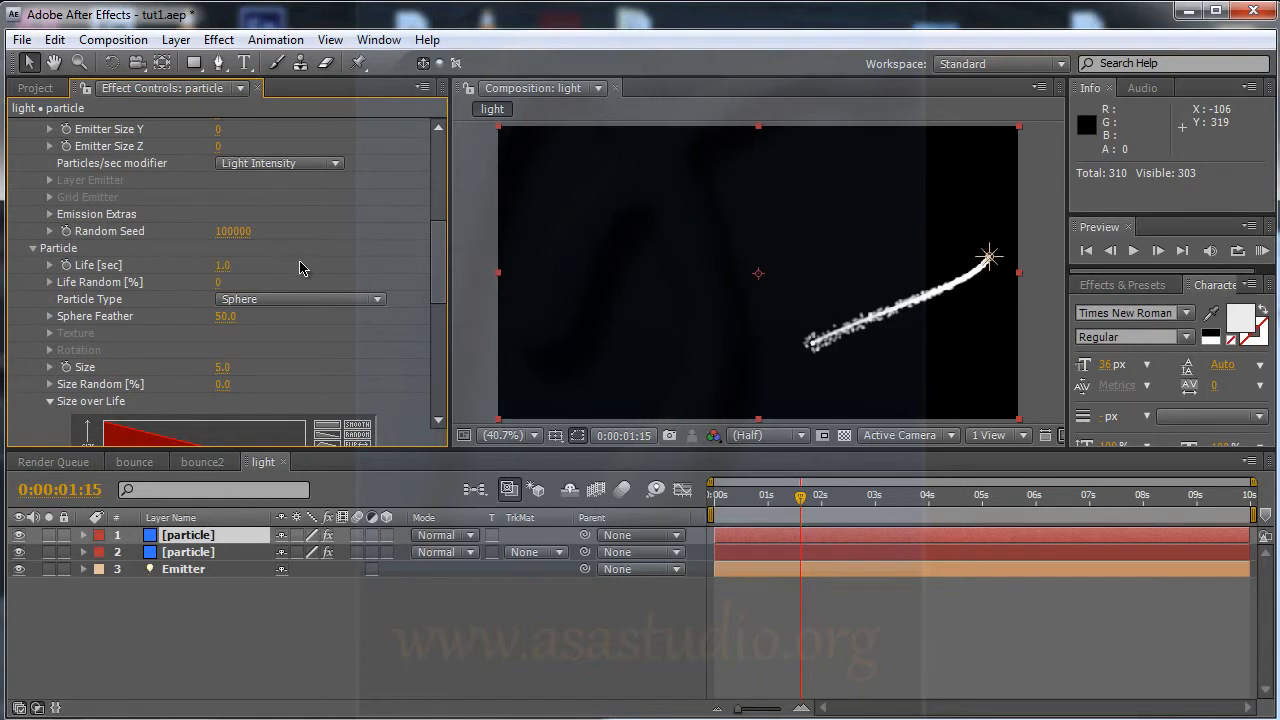
{"action": "left_click_drag", "start_coordinate": [797, 502], "coordinate": [857, 504]}
- Raise the duplicated particle layer's Velocity to 136, and preview the scattering around 0:00:02:14
{"action": "left_click_drag", "start_coordinate": [440, 271], "coordinate": [451, 224]}
{"action": "left_click_drag", "start_coordinate": [224, 229], "coordinate": [242, 231]}
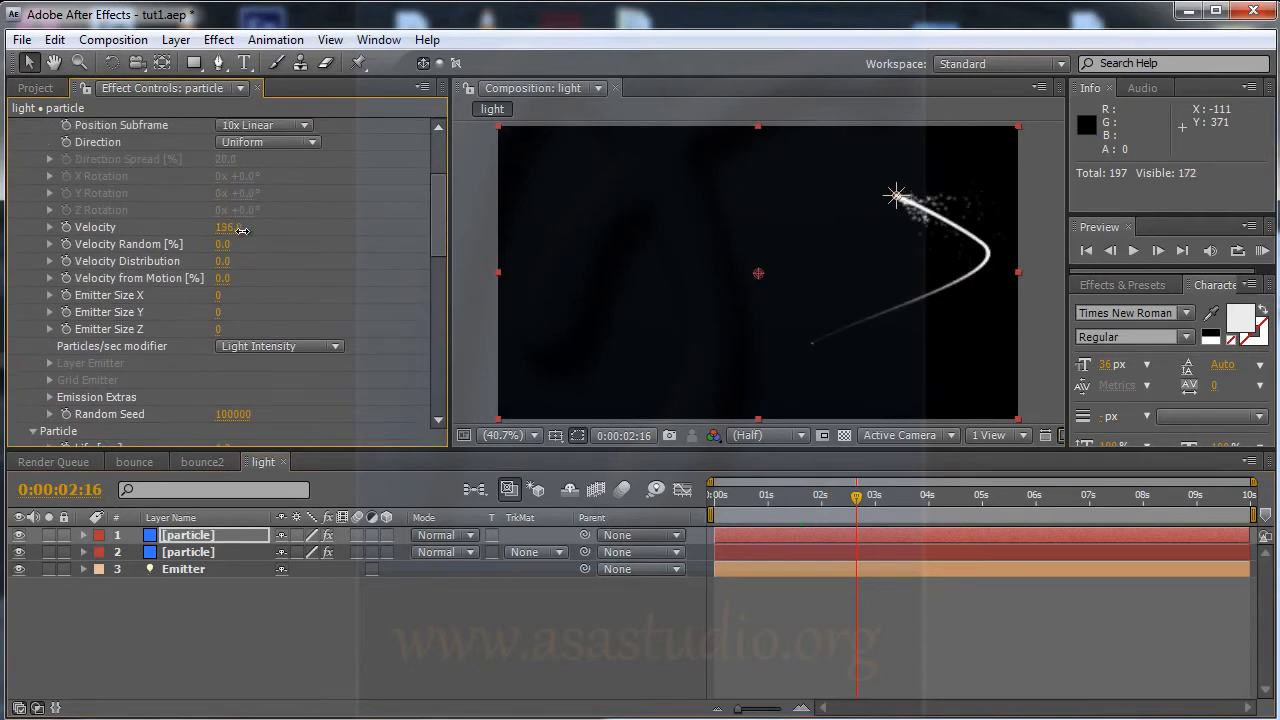
{"action": "mouse_move", "coordinate": [835, 505]}
{"action": "left_mouse_down"}
{"action": "mouse_move", "coordinate": [906, 505]}
{"action": "mouse_move", "coordinate": [851, 505]}
{"action": "left_mouse_up"}
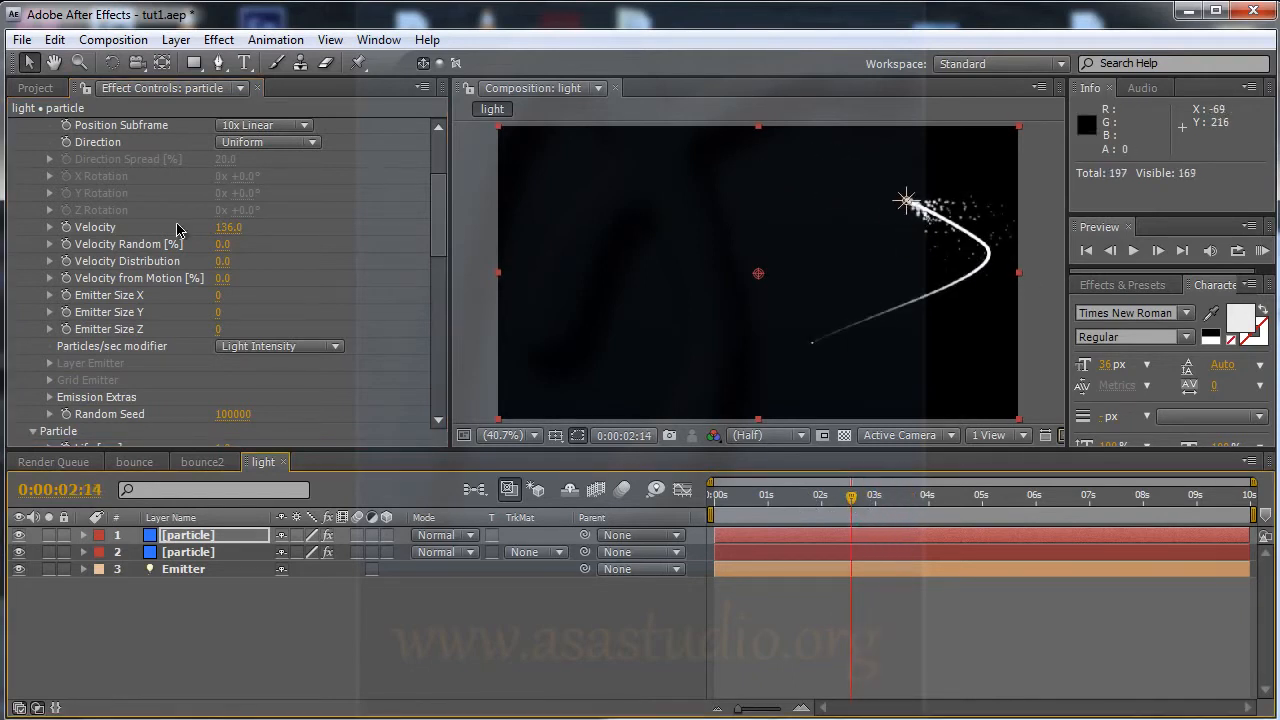
- Set the duplicated particle layer's particle Size to 12, and preview the result up to 0:00:04:05
{"action": "left_click_drag", "start_coordinate": [441, 242], "coordinate": [444, 271]}
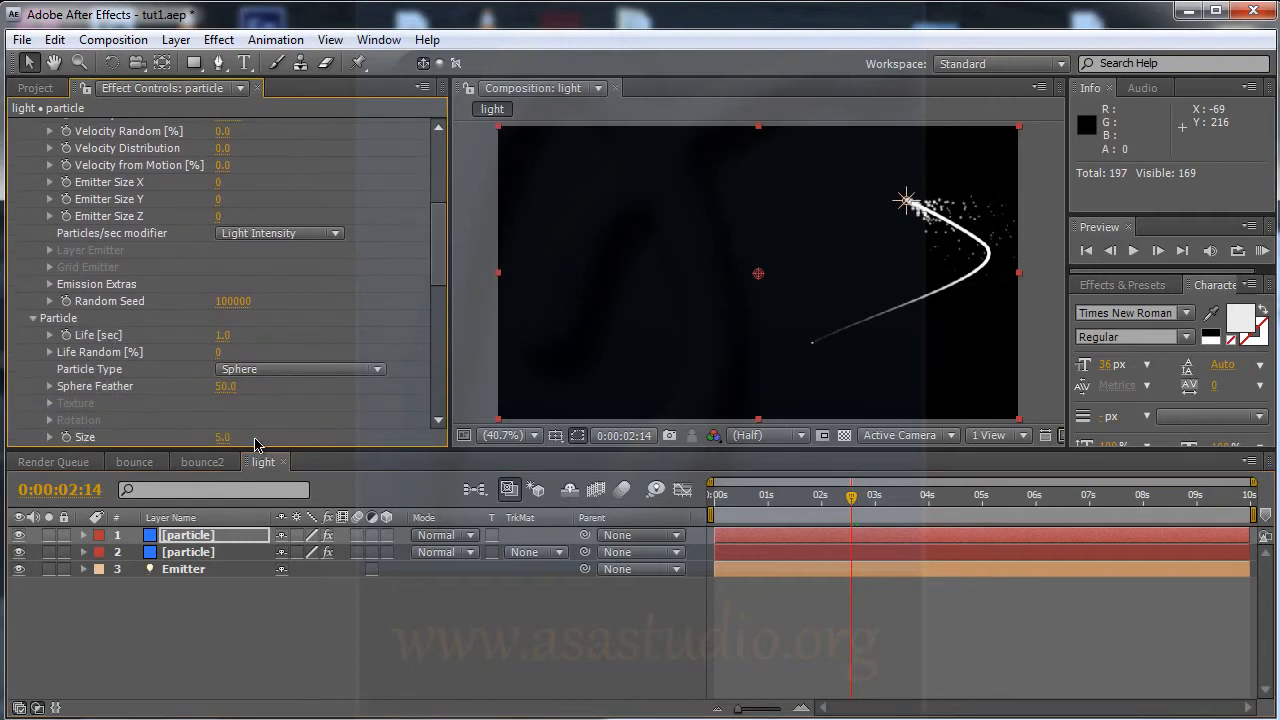
{"action": "left_click", "coordinate": [222, 438]}
{"action": "type", "text": "12"}
{"action": "key", "text": "Return"}
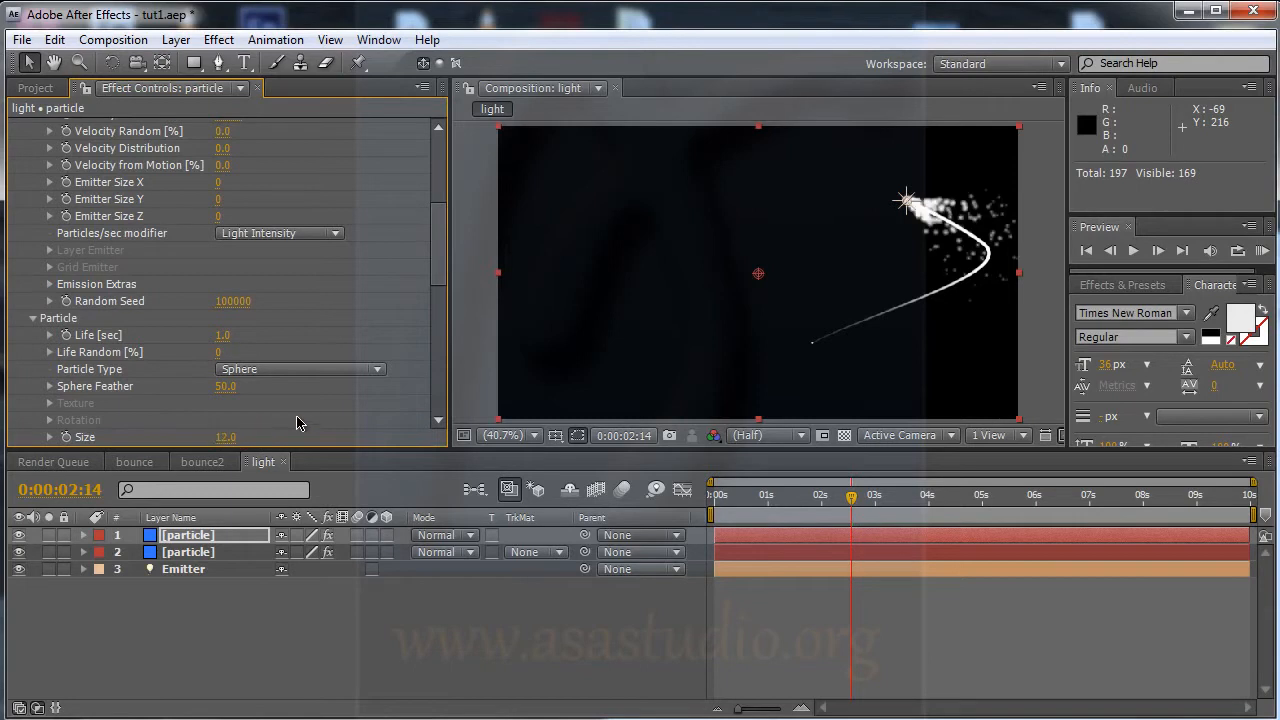
{"action": "left_click_drag", "start_coordinate": [853, 510], "coordinate": [939, 503]}
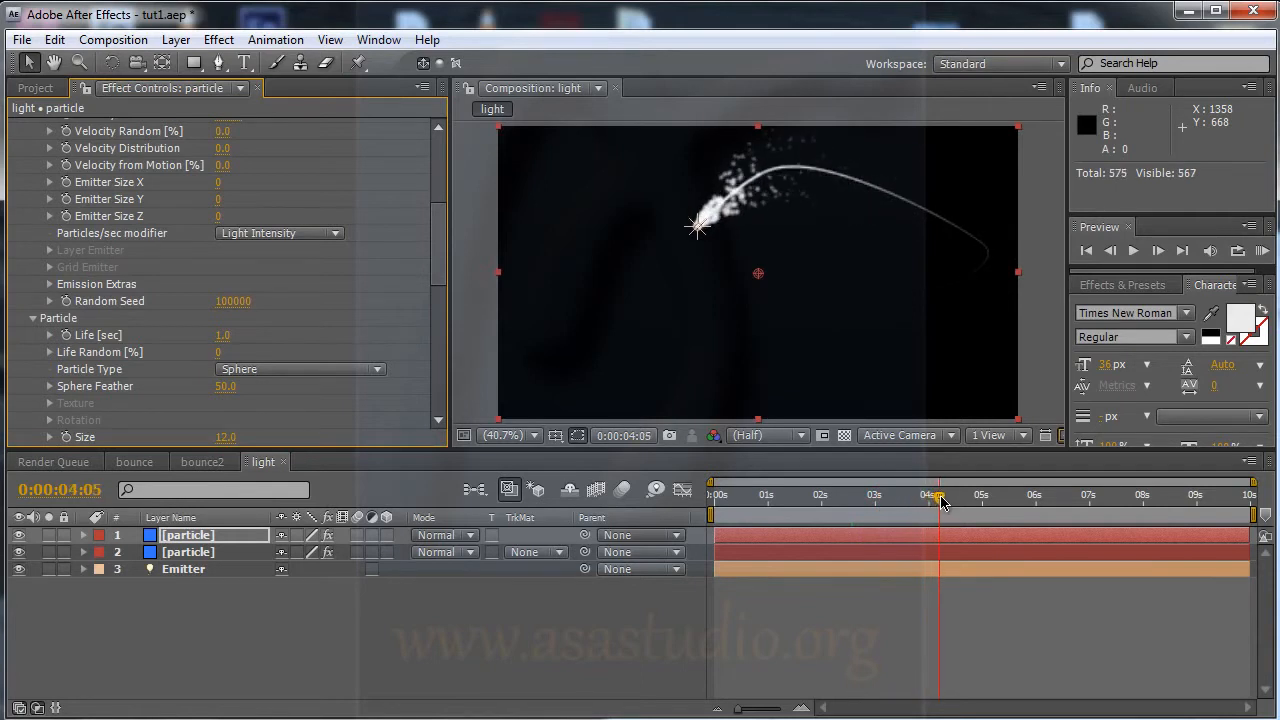
- Set the duplicated particle layer's blending mode to Screen and its particle Color to a saturated teal with a hue of 167°
{"action": "left_click", "coordinate": [465, 536]}
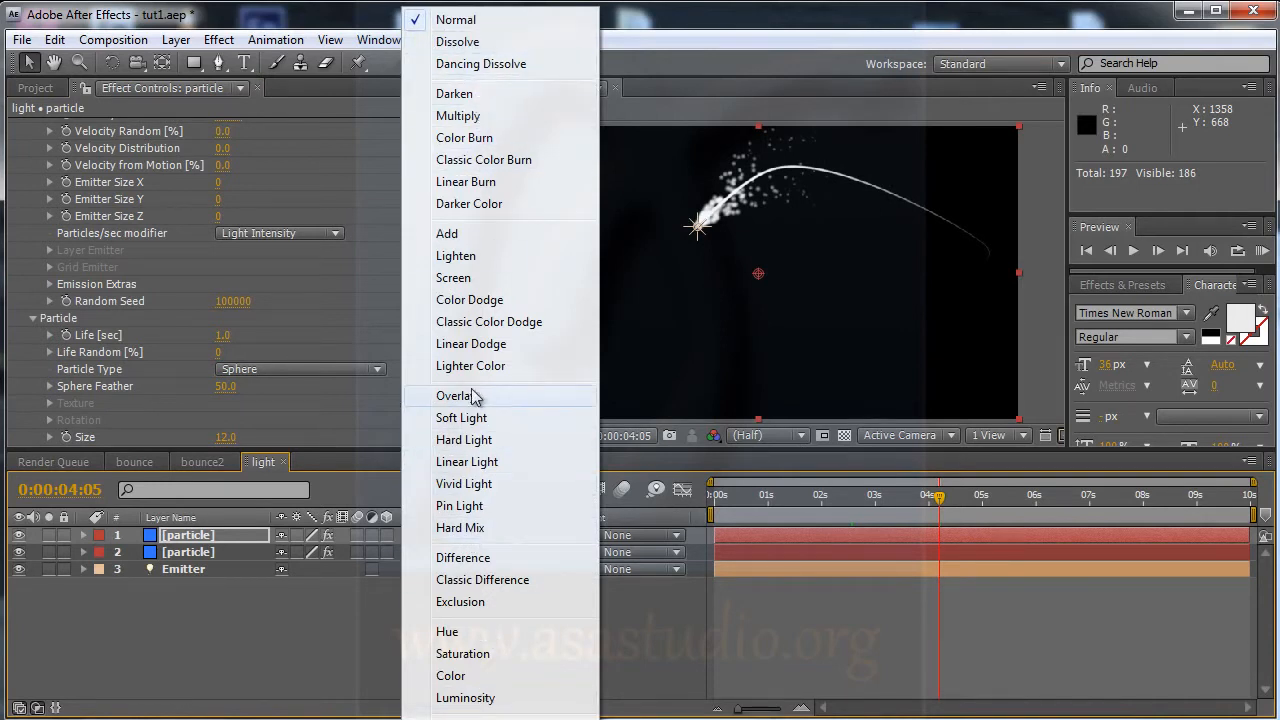
{"action": "left_click", "coordinate": [491, 278]}
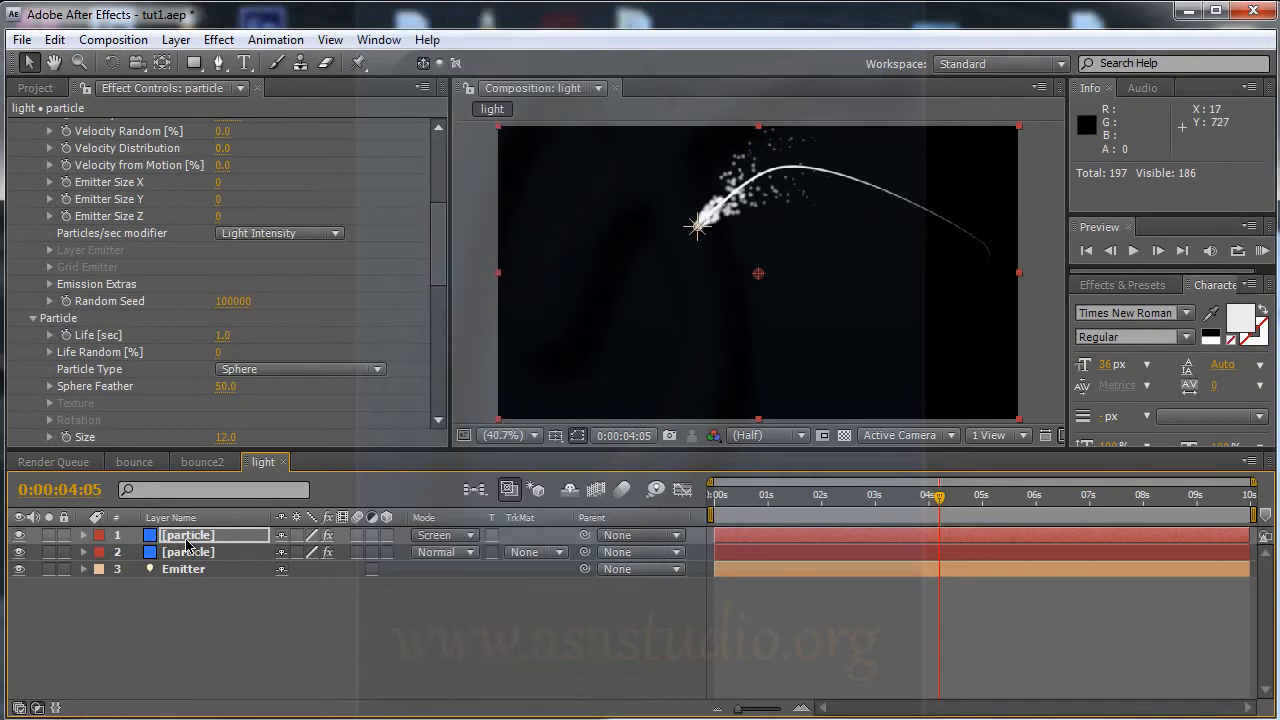
{"action": "mouse_move", "coordinate": [439, 262]}
{"action": "left_mouse_down"}
{"action": "mouse_move", "coordinate": [439, 249]}
{"action": "mouse_move", "coordinate": [451, 372]}
{"action": "left_mouse_up"}
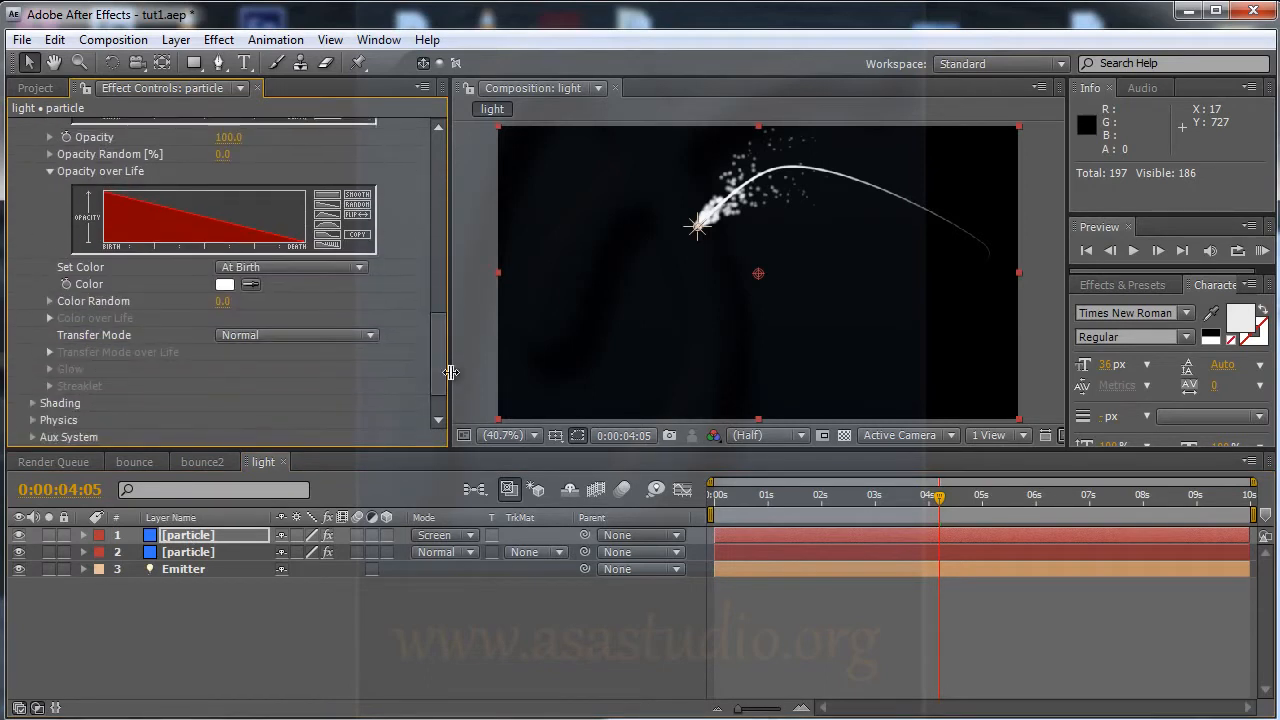
{"action": "left_click", "coordinate": [224, 285]}
{"action": "left_click_drag", "start_coordinate": [678, 341], "coordinate": [685, 385]}
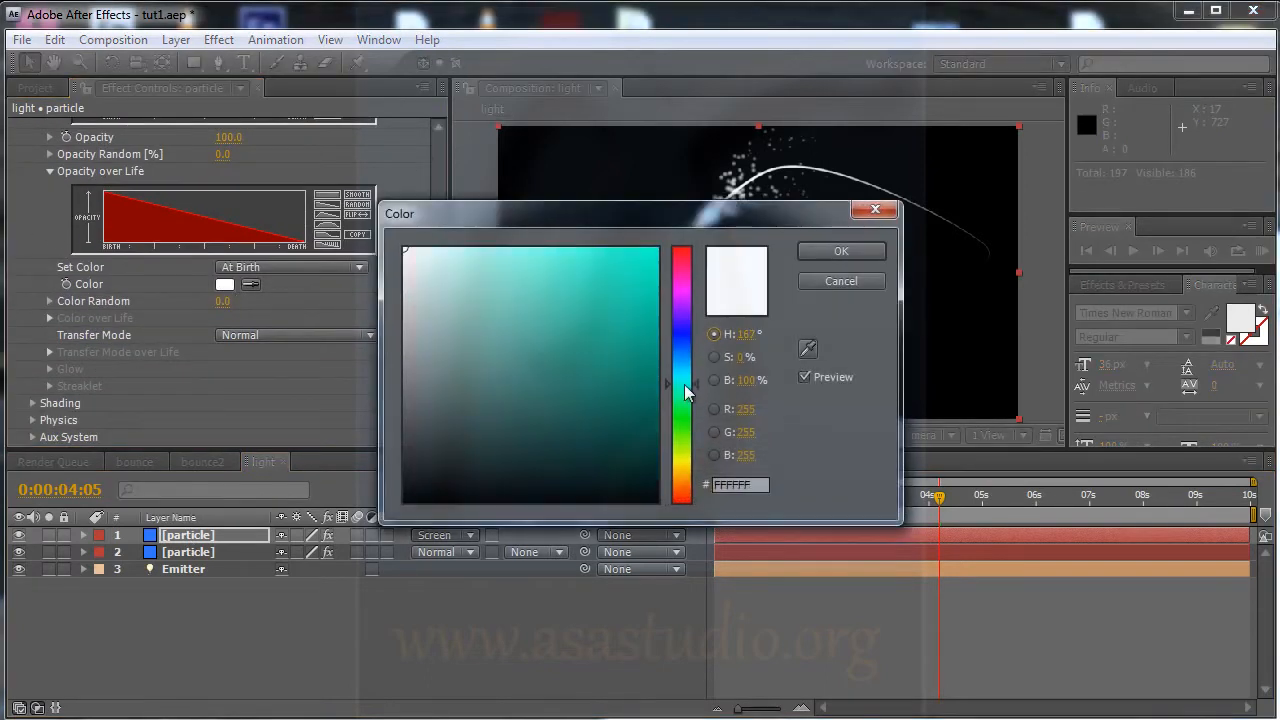
{"action": "left_click_drag", "start_coordinate": [634, 344], "coordinate": [679, 227]}
{"action": "left_click", "coordinate": [868, 257]}
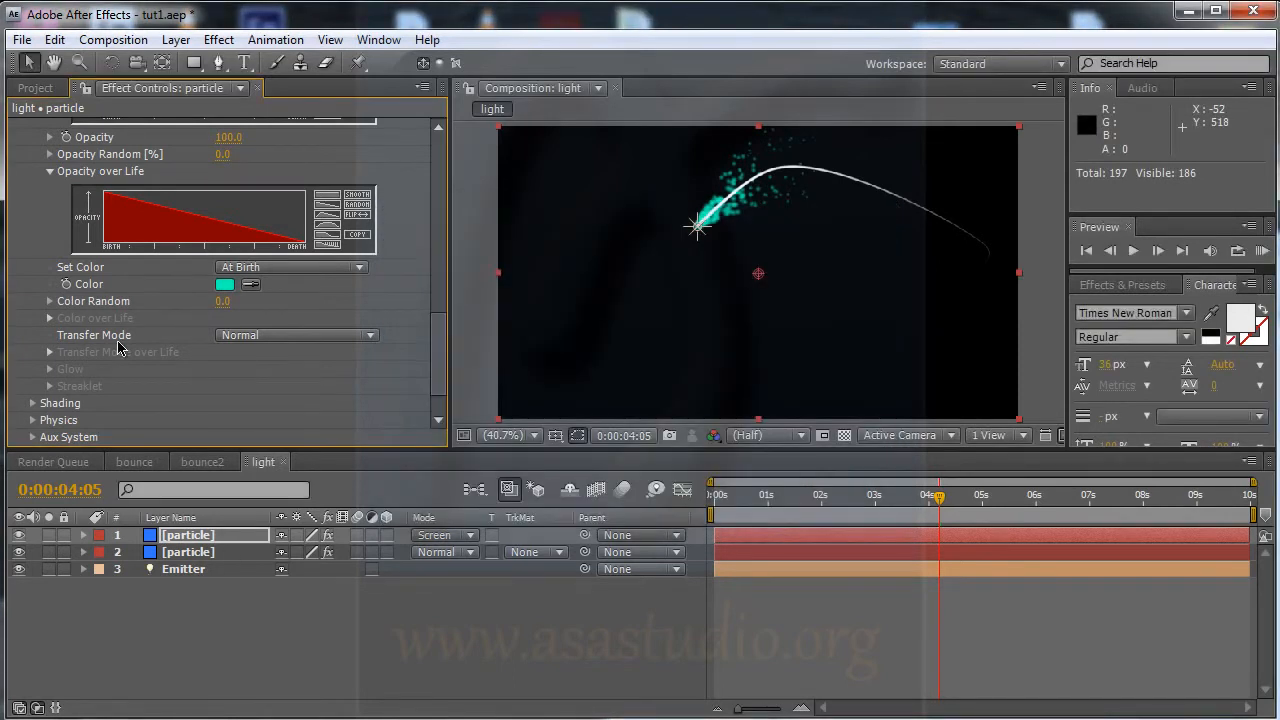
- Set the particle Transfer Mode to Add on both the duplicated and the original particle layers
{"action": "left_click", "coordinate": [296, 337]}
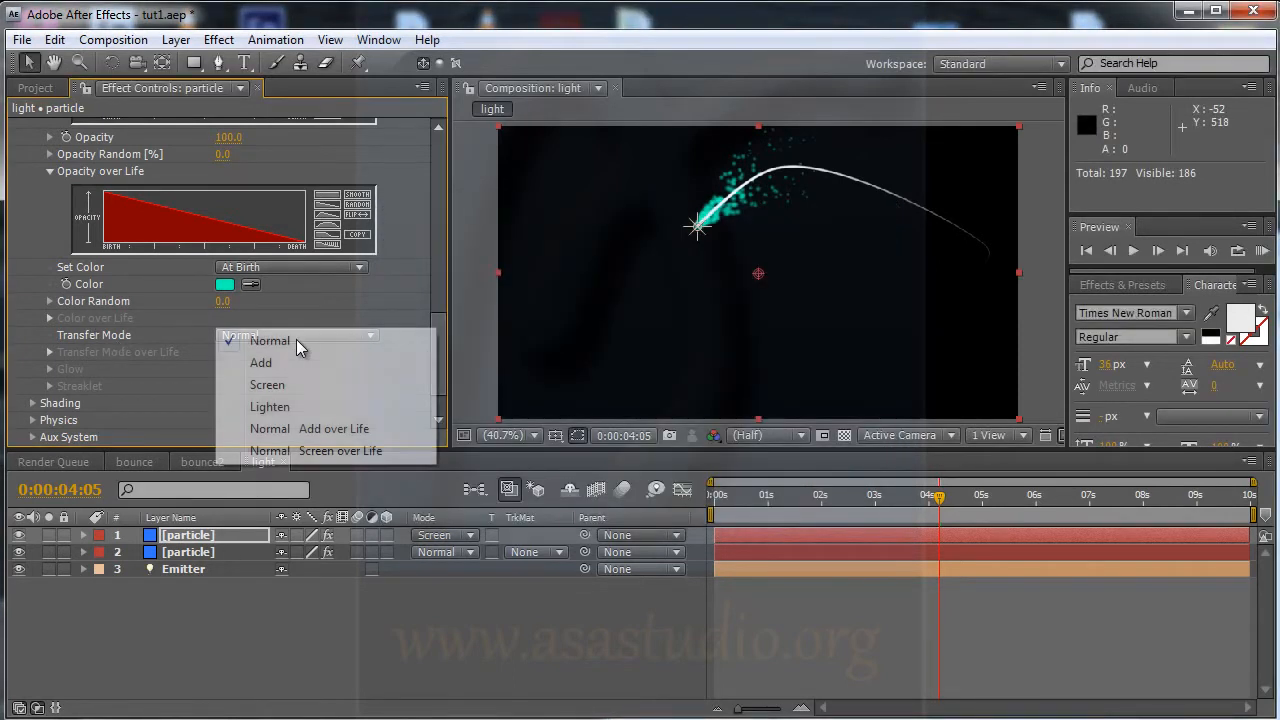
{"action": "left_click", "coordinate": [262, 362]}
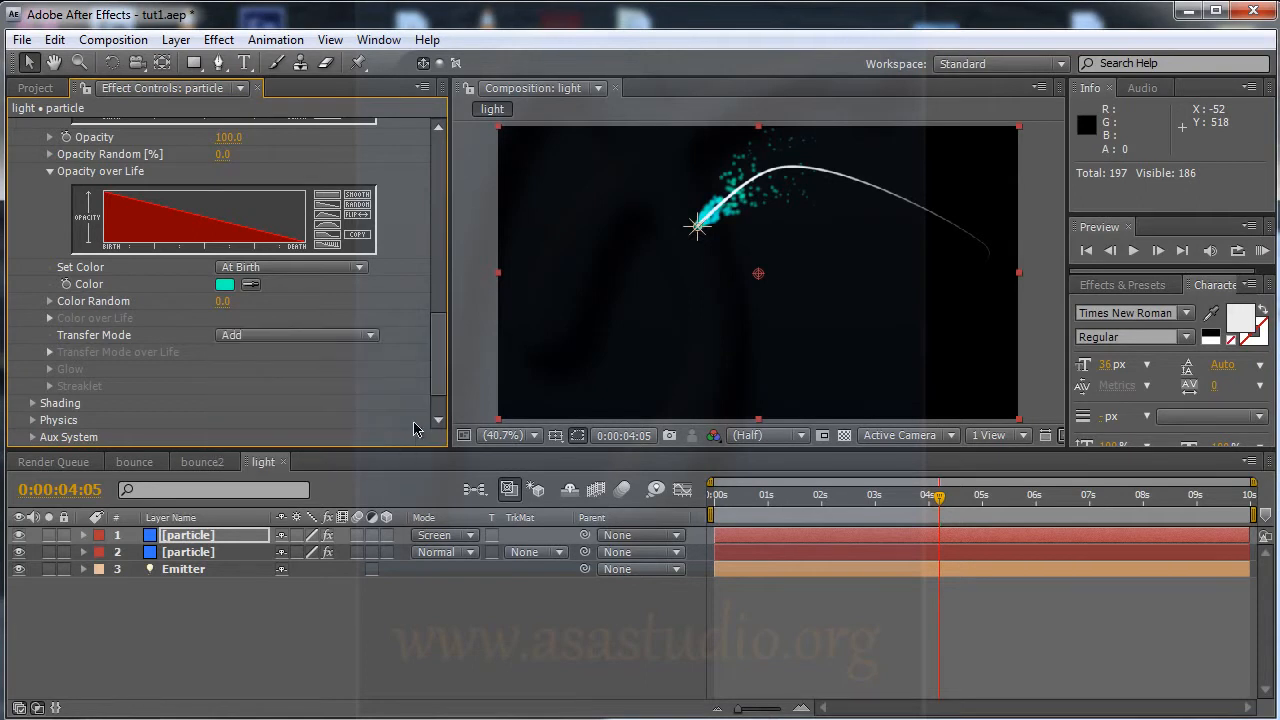
{"action": "left_click", "coordinate": [191, 553]}
{"action": "left_click_drag", "start_coordinate": [440, 236], "coordinate": [439, 380]}
{"action": "left_click", "coordinate": [331, 285]}
{"action": "left_click", "coordinate": [313, 311]}
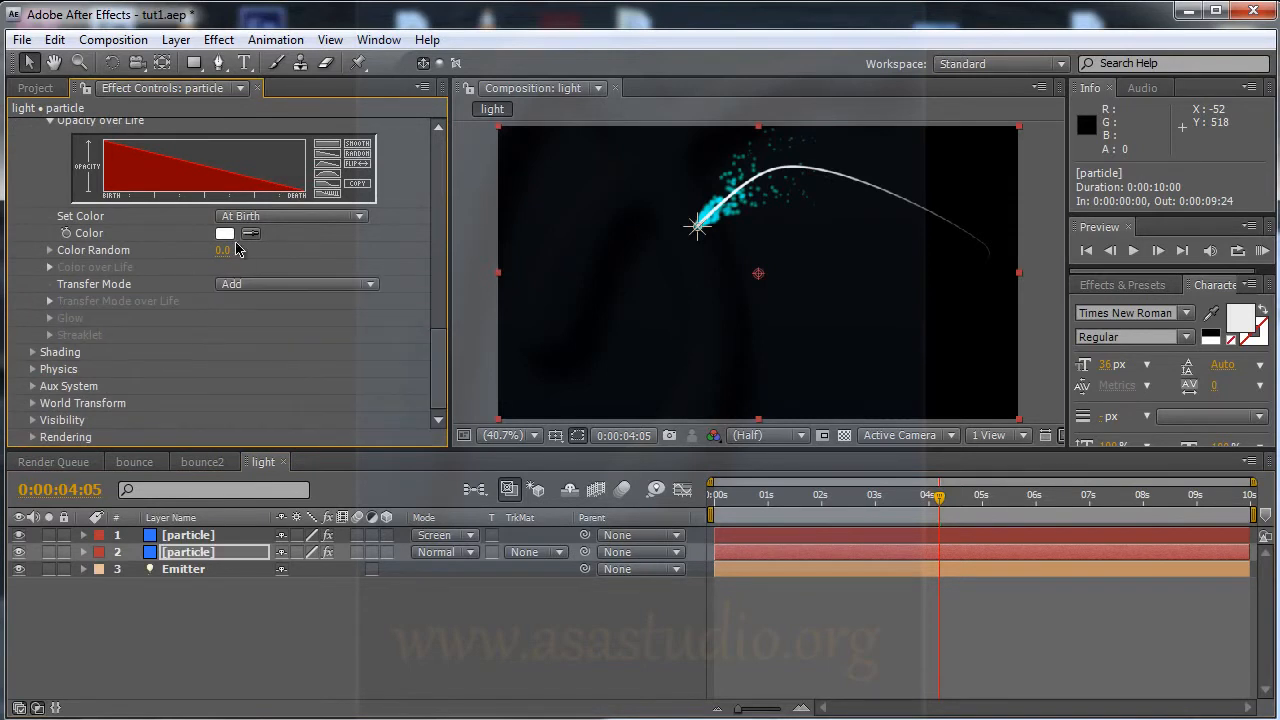
- Set the original particle layer's Color to a saturated red, and preview the trail up to 0:00:03:08
{"action": "left_click", "coordinate": [225, 234]}
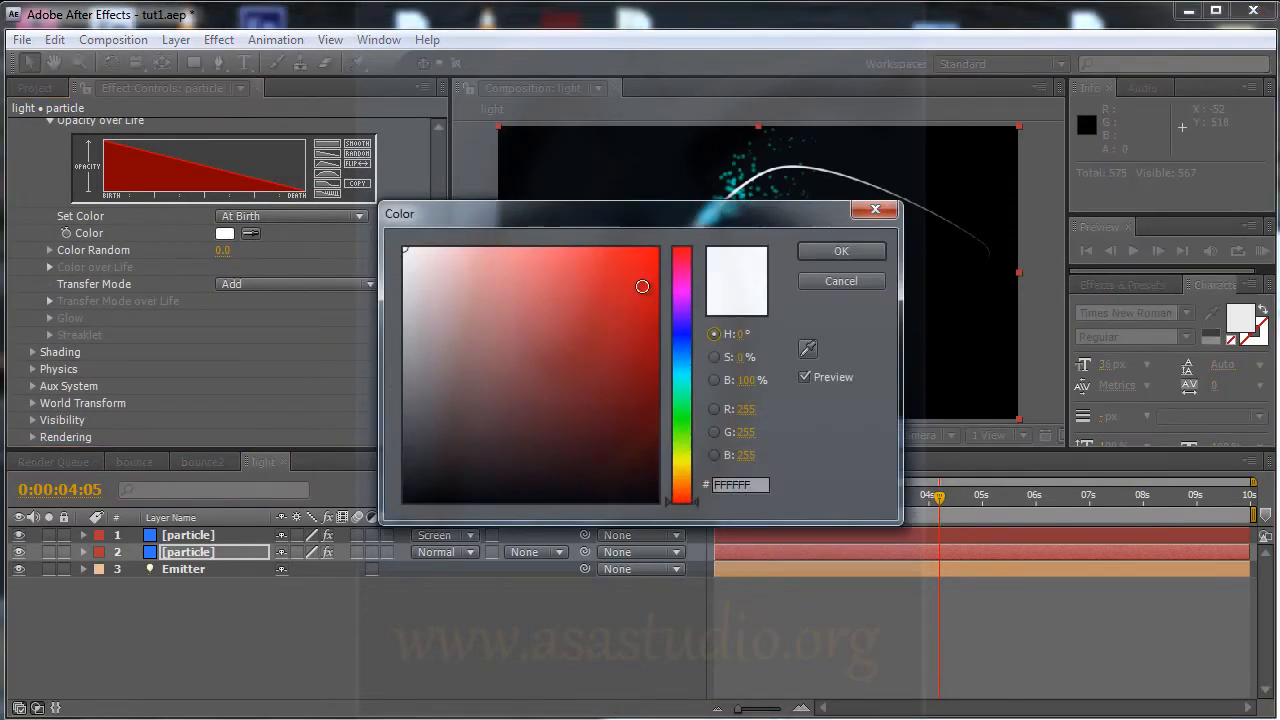
{"action": "left_click_drag", "start_coordinate": [642, 286], "coordinate": [656, 237]}
{"action": "left_click", "coordinate": [847, 250]}
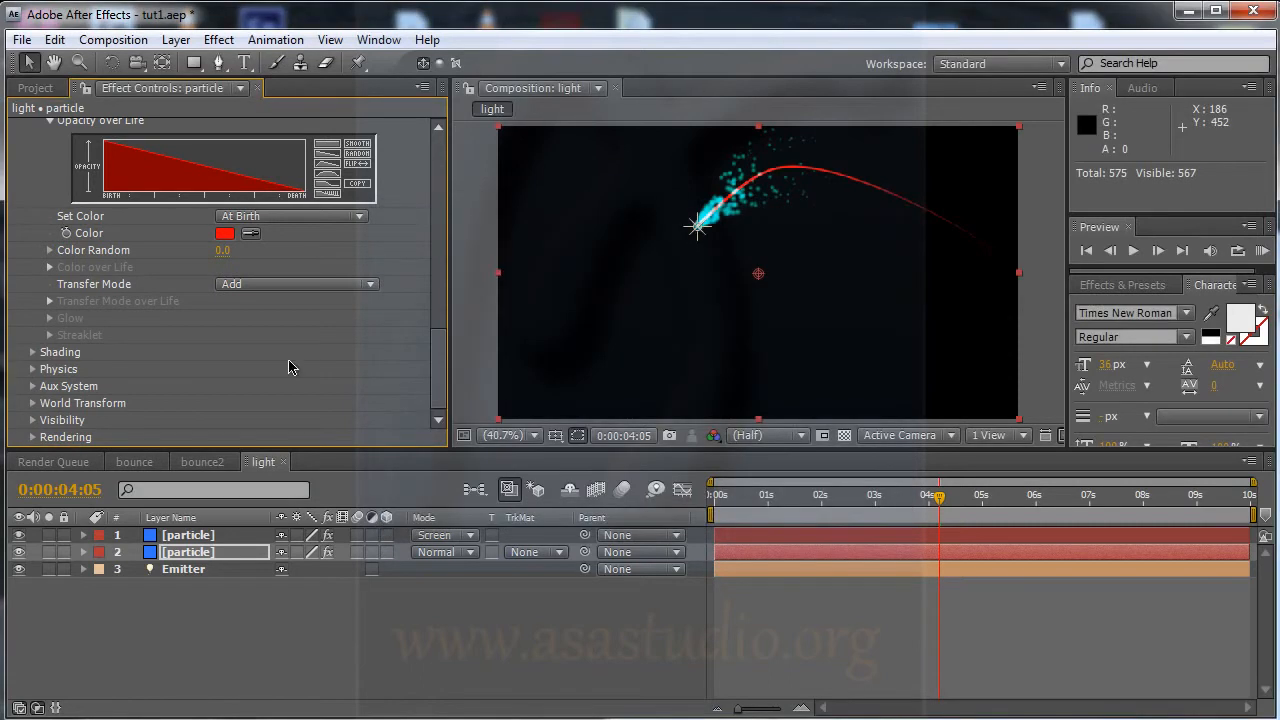
{"action": "left_click_drag", "start_coordinate": [790, 498], "coordinate": [893, 500]}
- Lower the duplicated particle layer's Velocity to 60
{"action": "left_click_drag", "start_coordinate": [440, 345], "coordinate": [442, 228]}
{"action": "left_click", "coordinate": [214, 536]}
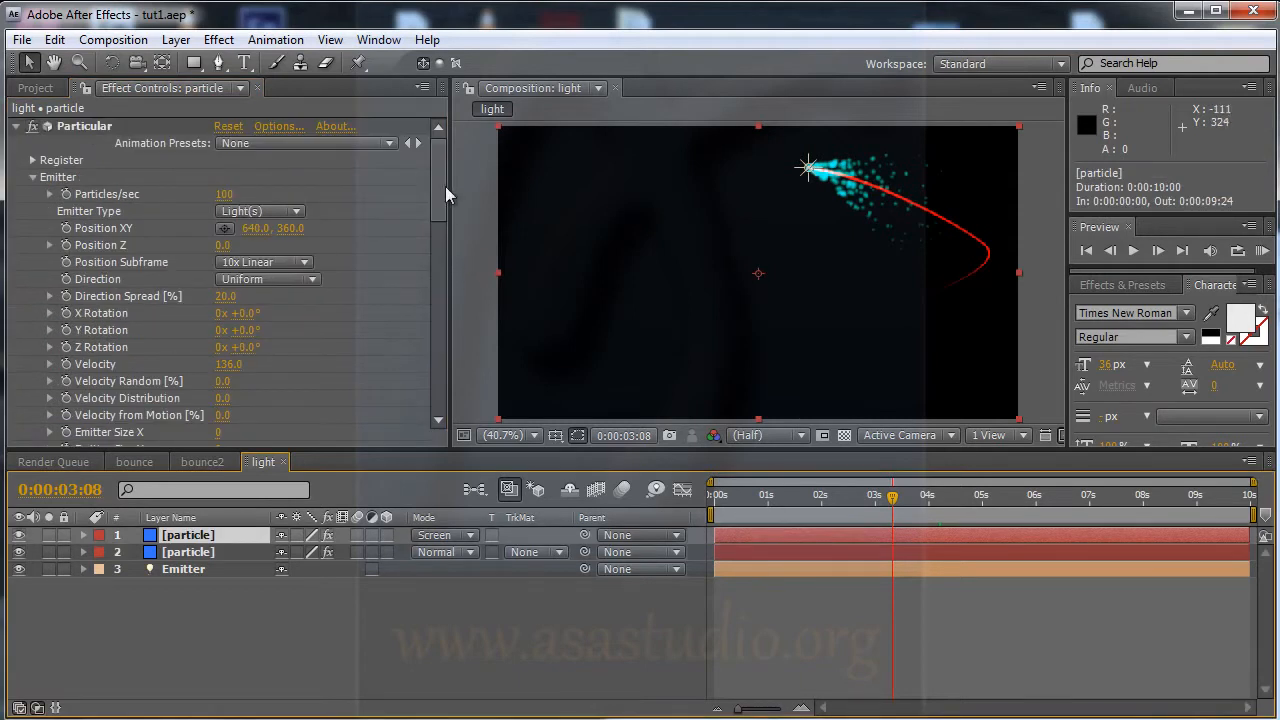
{"action": "scroll", "coordinate": [442, 201], "scroll_direction": "down", "scroll_amount": 1}
{"action": "mouse_move", "coordinate": [443, 202]}
{"action": "left_mouse_down"}
{"action": "mouse_move", "coordinate": [440, 240]}
{"action": "mouse_move", "coordinate": [443, 225]}
{"action": "left_mouse_up"}
{"action": "left_click", "coordinate": [240, 207]}
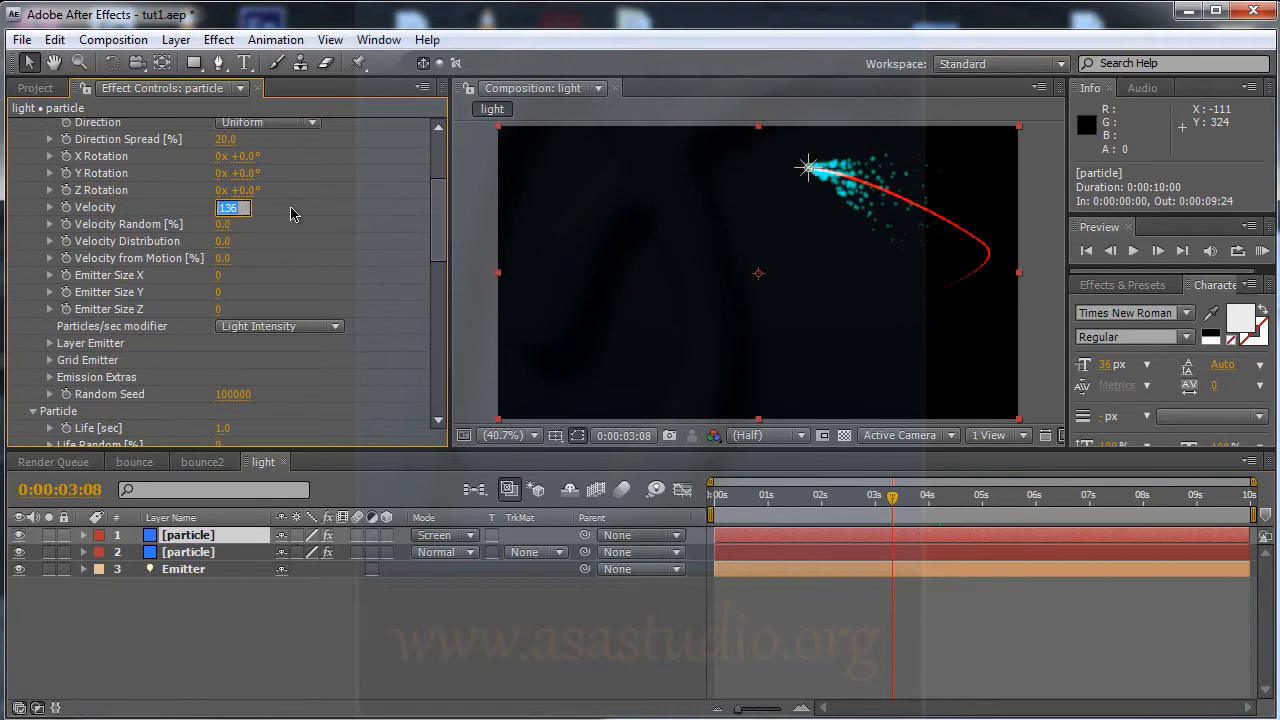
{"action": "key", "text": "Return"}
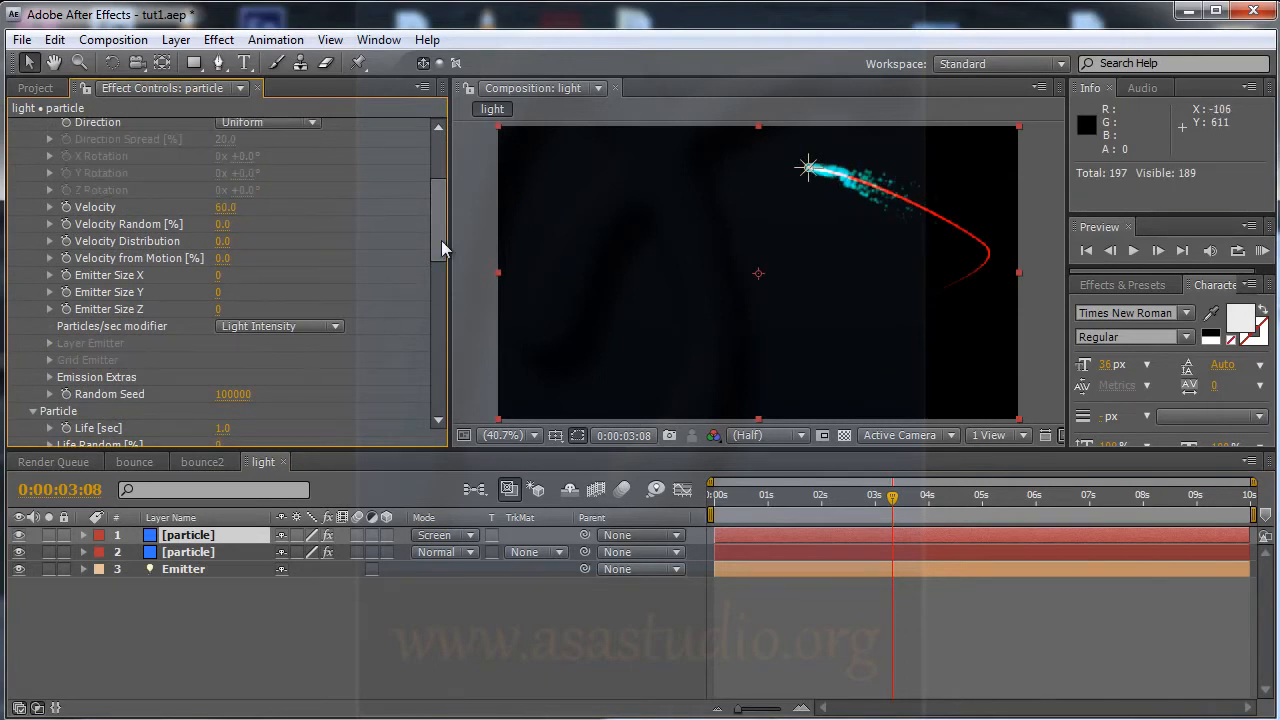
- Set the duplicated particle layer's Life to 0.6 seconds, and preview the particles up to 0:00:05:03
{"action": "left_click_drag", "start_coordinate": [441, 240], "coordinate": [442, 278]}
{"action": "left_click", "coordinate": [221, 284]}
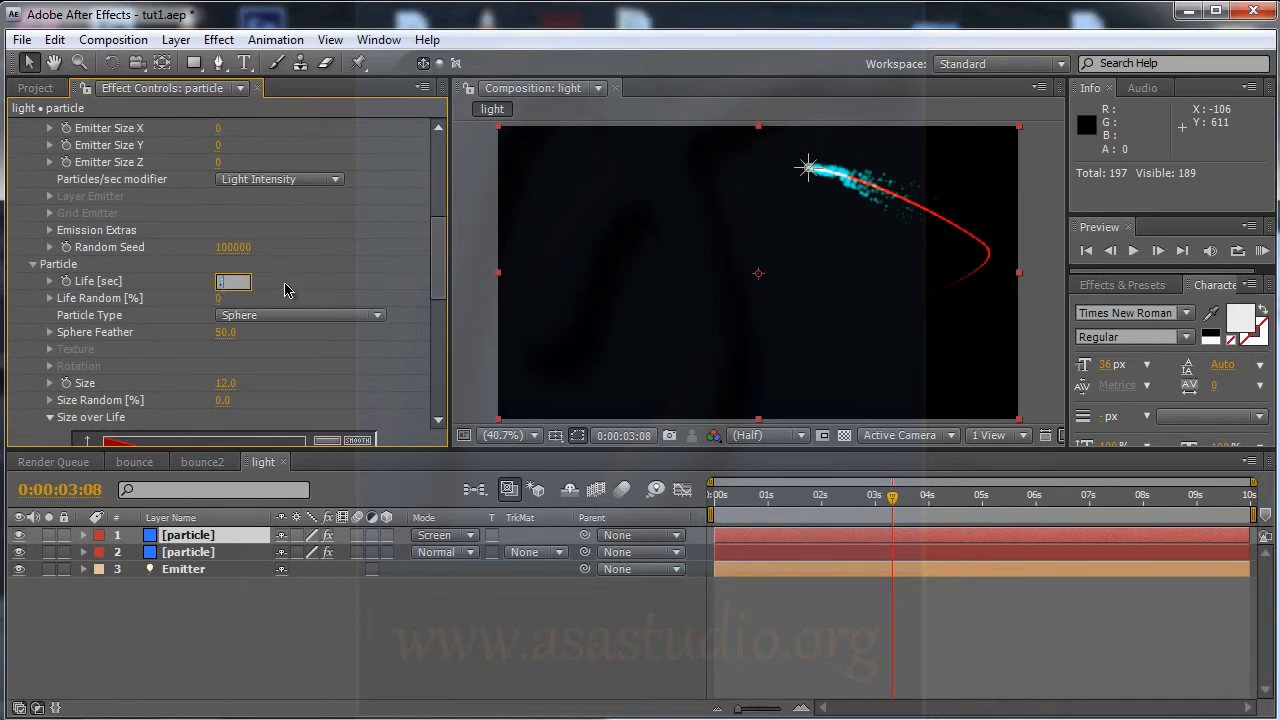
{"action": "type", "text": ".6"}
{"action": "key", "text": "Return"}
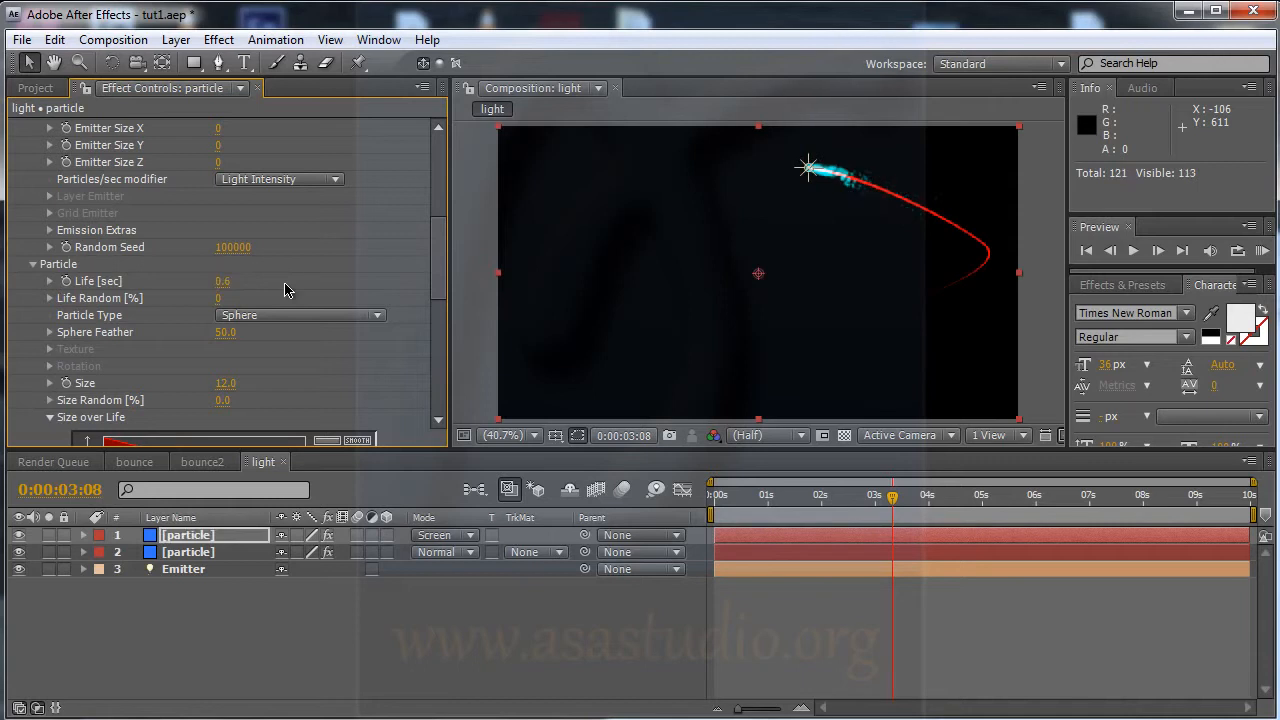
{"action": "left_click_drag", "start_coordinate": [890, 500], "coordinate": [987, 504]}
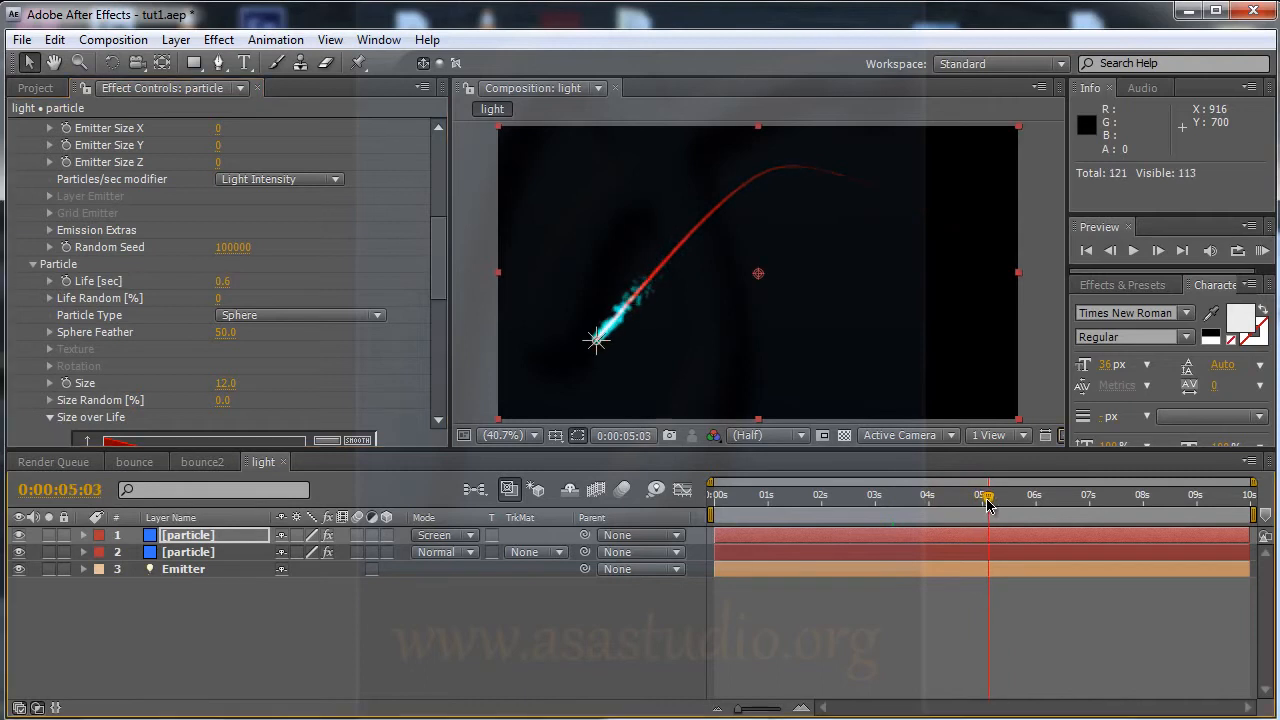
- Play the light composition from the start to review the red trail with its teal particles
{"action": "left_click", "coordinate": [432, 652]}
{"action": "left_click_drag", "start_coordinate": [740, 501], "coordinate": [660, 495]}
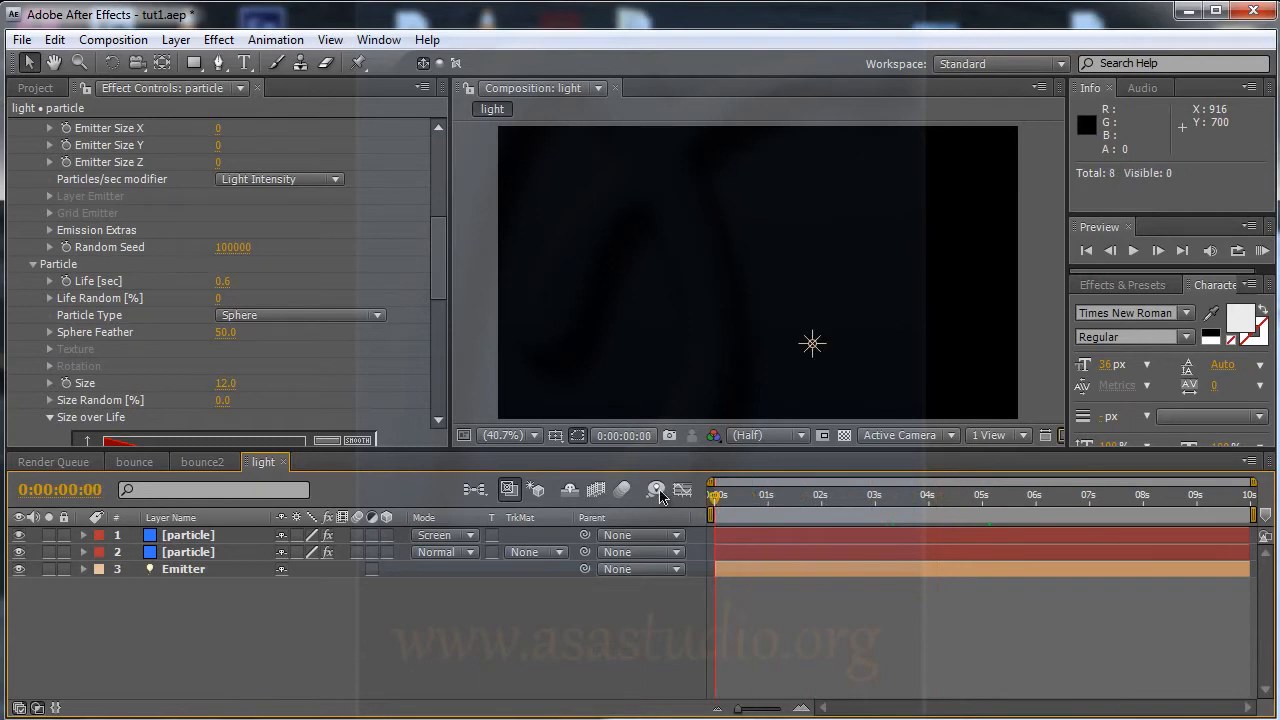
{"action": "key", "text": "space"}
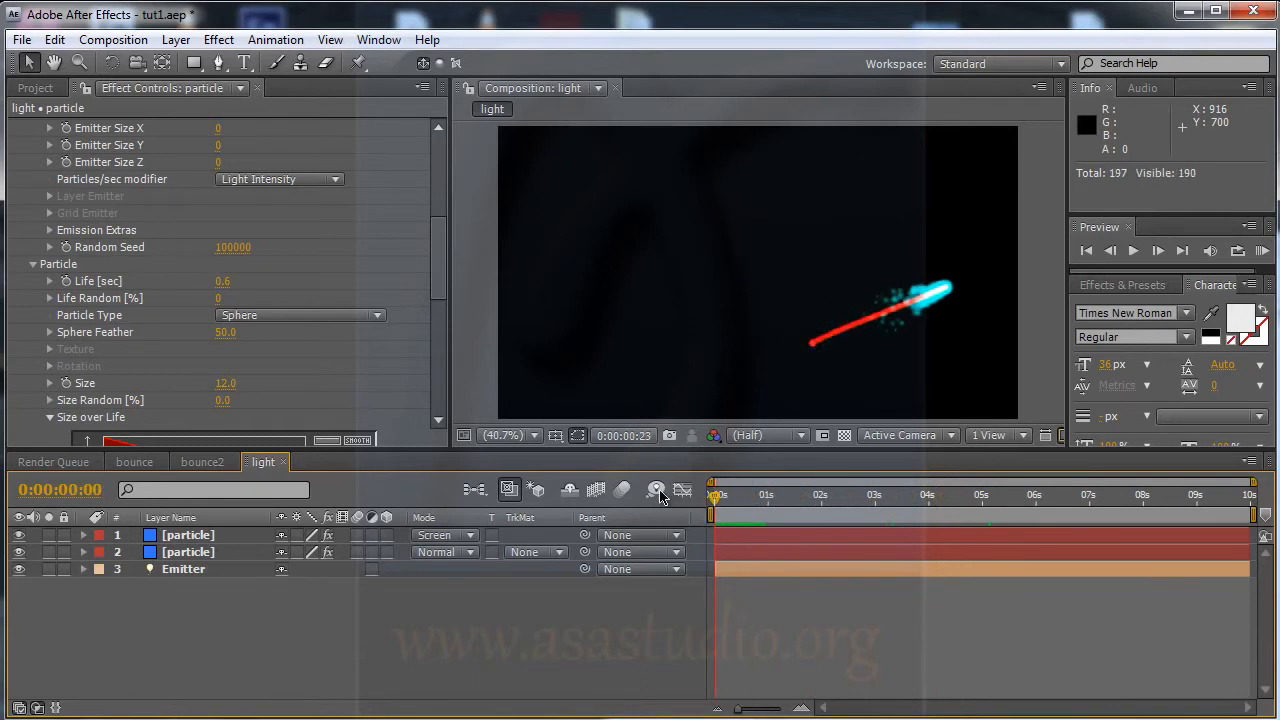
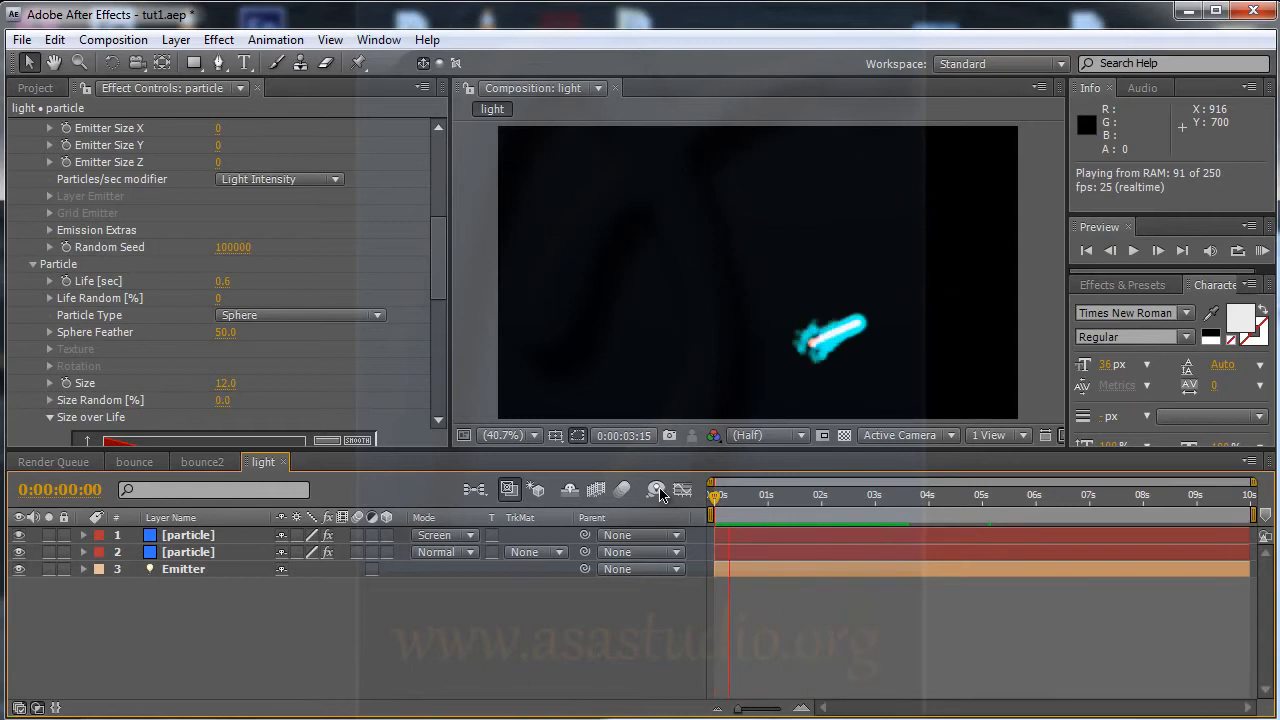
{"action": "key", "text": "space"}
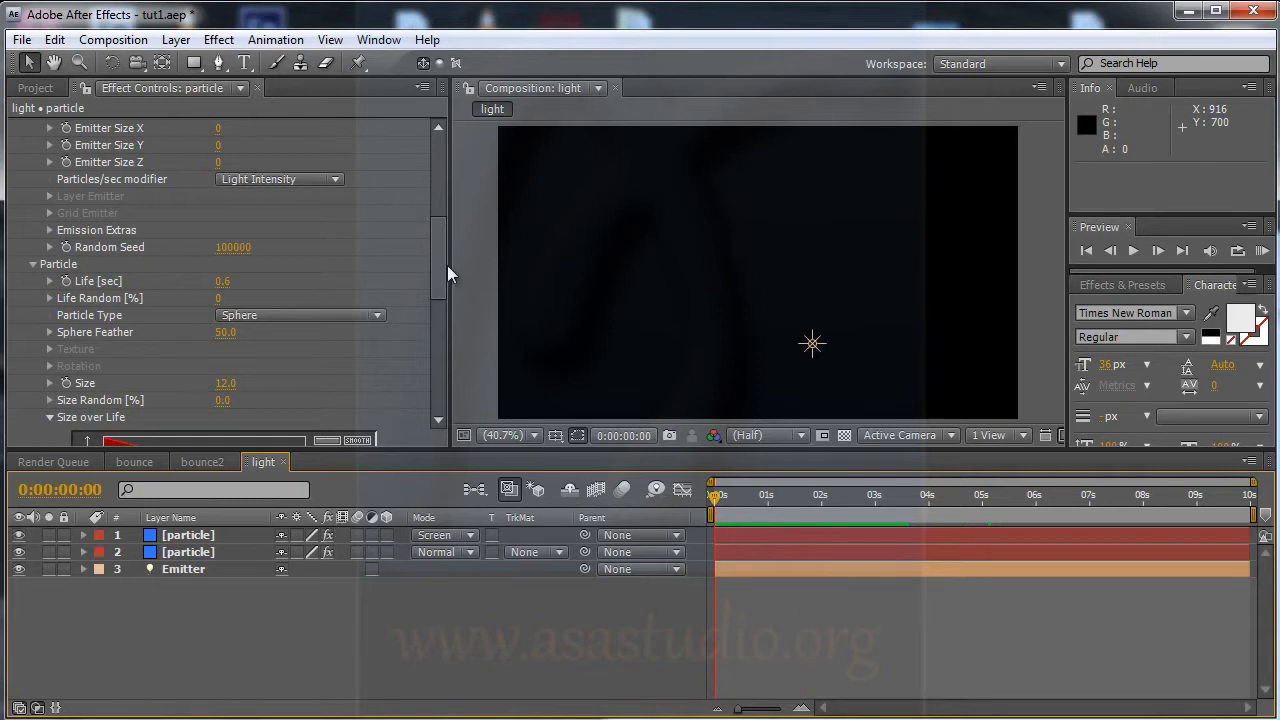
- In the duplicated particle layer's Air physics, try Air Resistance 1.4 and Spin Amplitude 124, previewing around 0:00:01:11
{"action": "left_click_drag", "start_coordinate": [442, 267], "coordinate": [441, 250]}
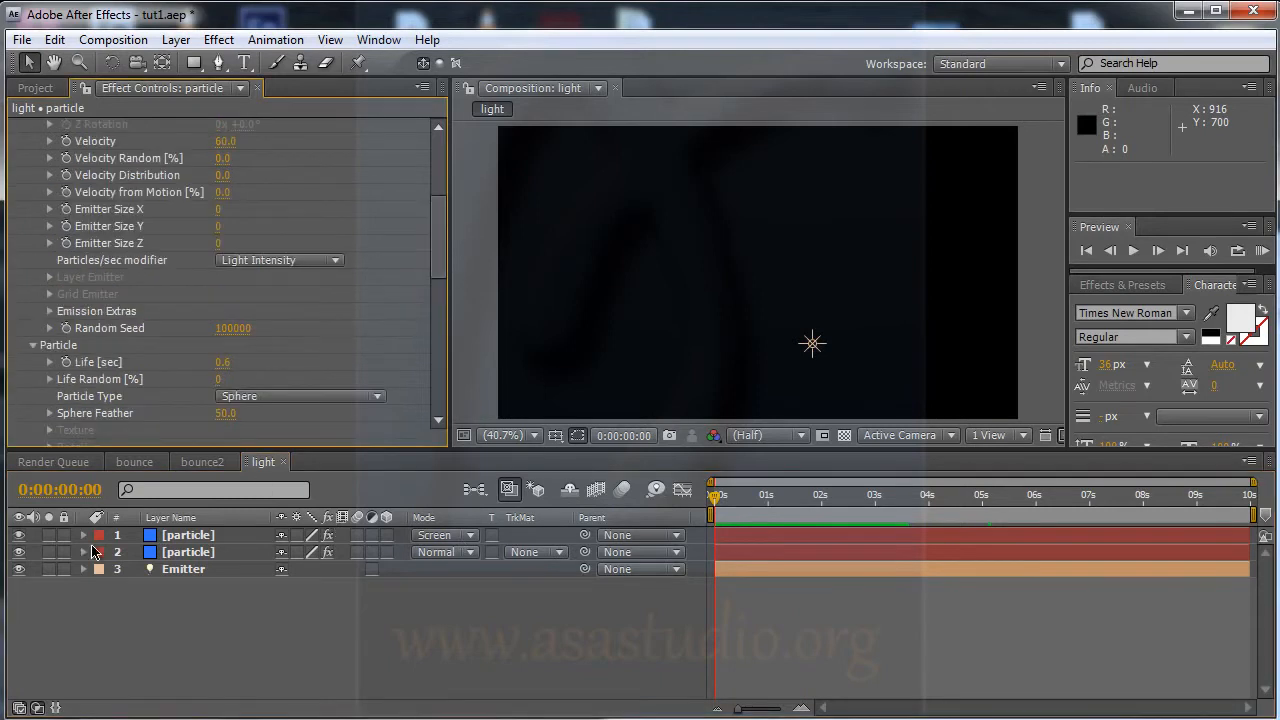
{"action": "left_click", "coordinate": [180, 540]}
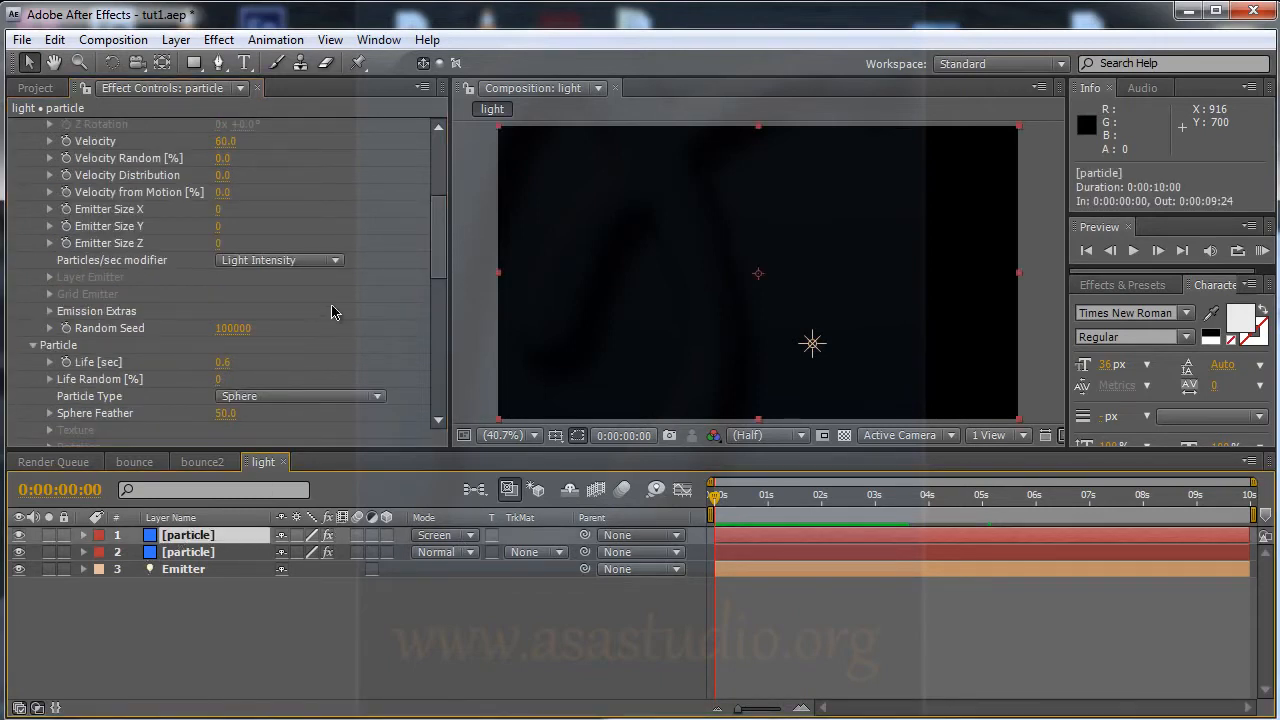
{"action": "left_click_drag", "start_coordinate": [441, 261], "coordinate": [442, 403]}
{"action": "left_click", "coordinate": [33, 369]}
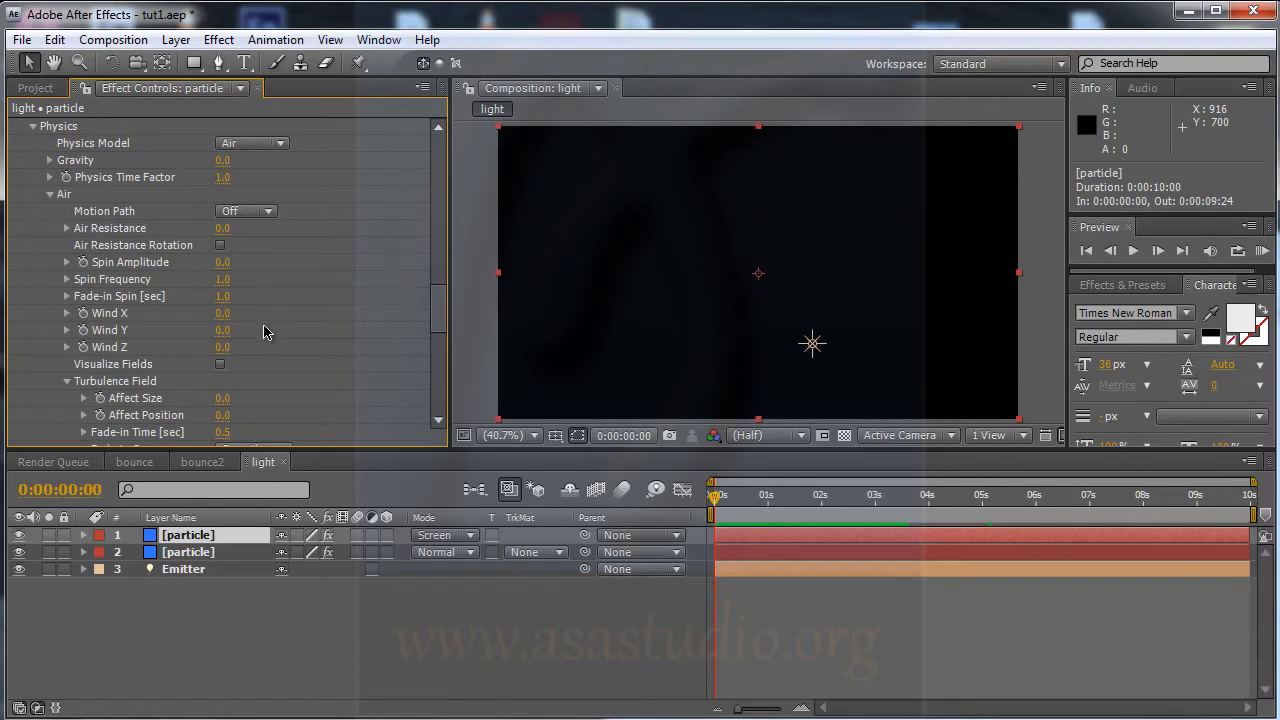
{"action": "left_click", "coordinate": [808, 500]}
{"action": "left_click_drag", "start_coordinate": [444, 348], "coordinate": [443, 387]}
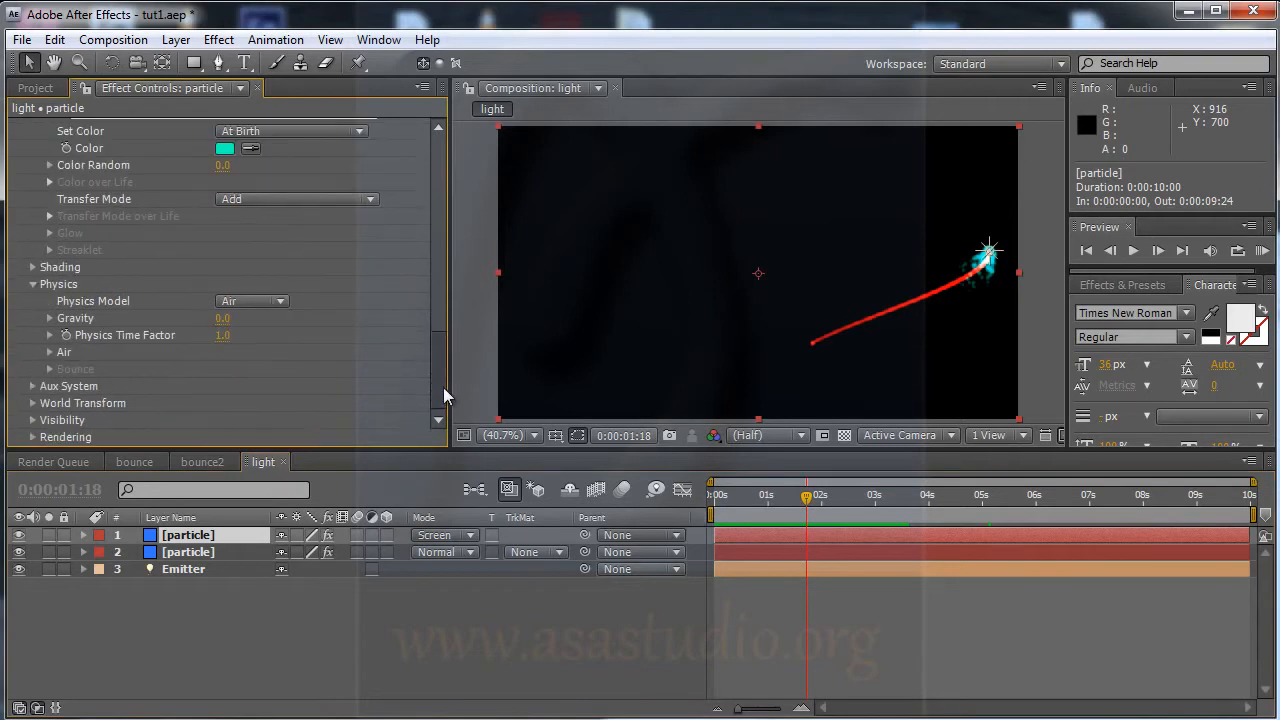
{"action": "left_click", "coordinate": [49, 355]}
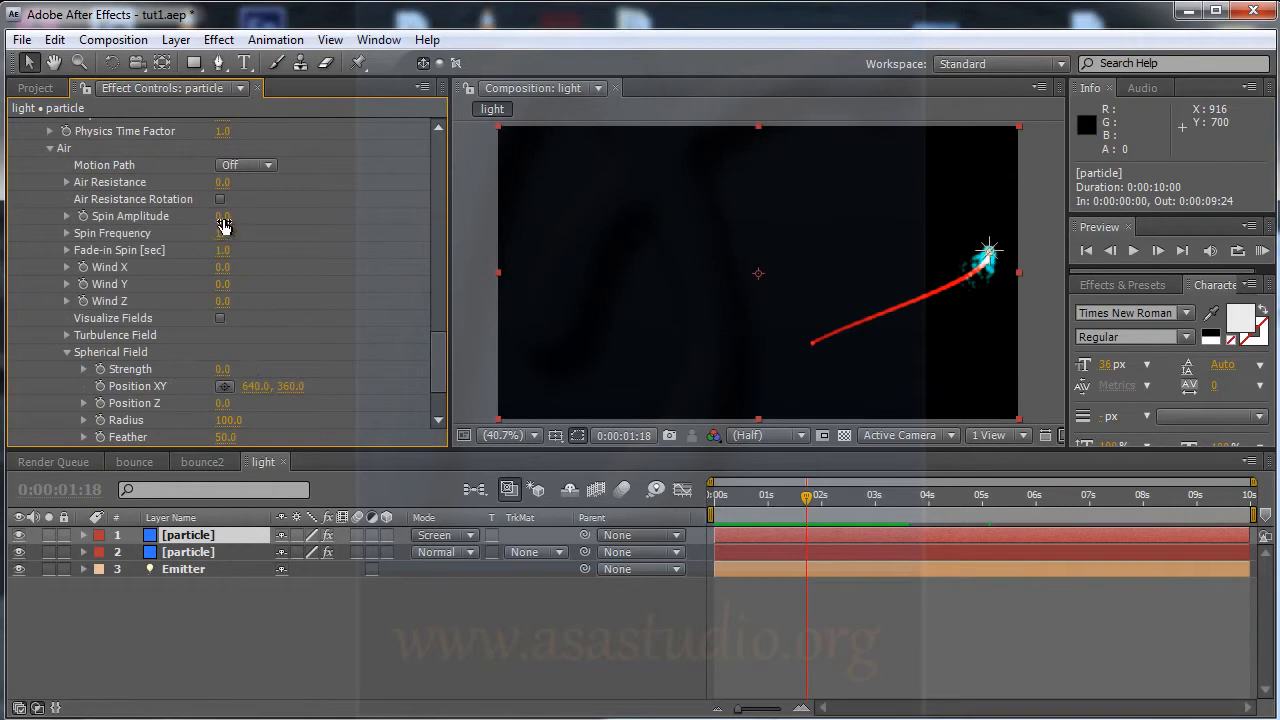
{"action": "left_click_drag", "start_coordinate": [226, 184], "coordinate": [320, 209]}
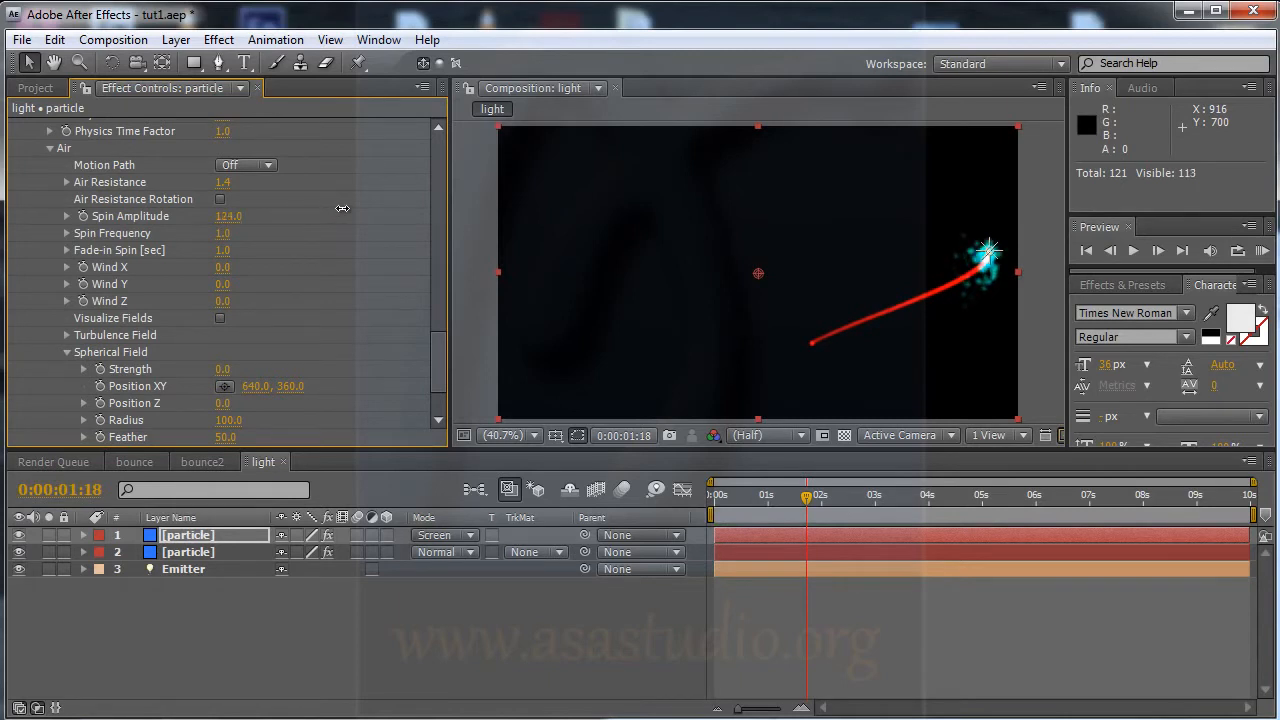
{"action": "left_click_drag", "start_coordinate": [751, 501], "coordinate": [791, 502]}
- Set the duplicated particle layer's Spin Amplitude to 44 and its Air Resistance to 0
{"action": "left_click", "coordinate": [229, 215]}
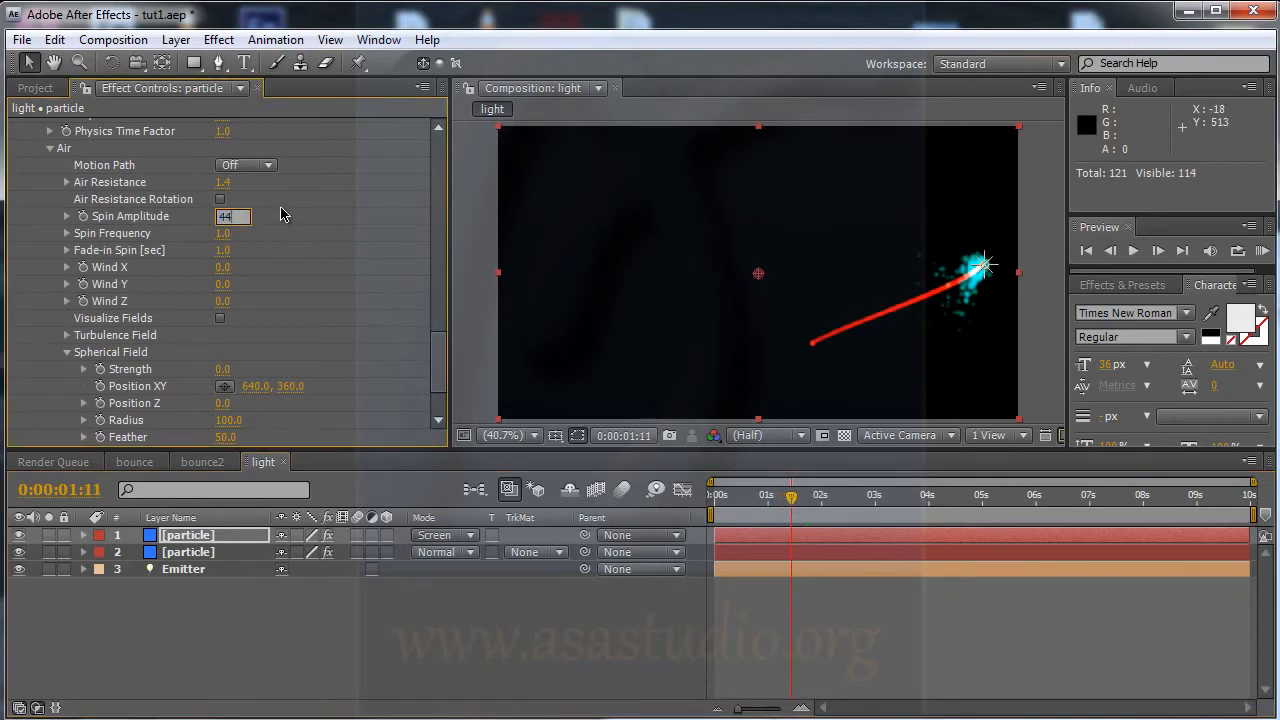
{"action": "type", "text": "44"}
{"action": "key", "text": "shift+Tab"}
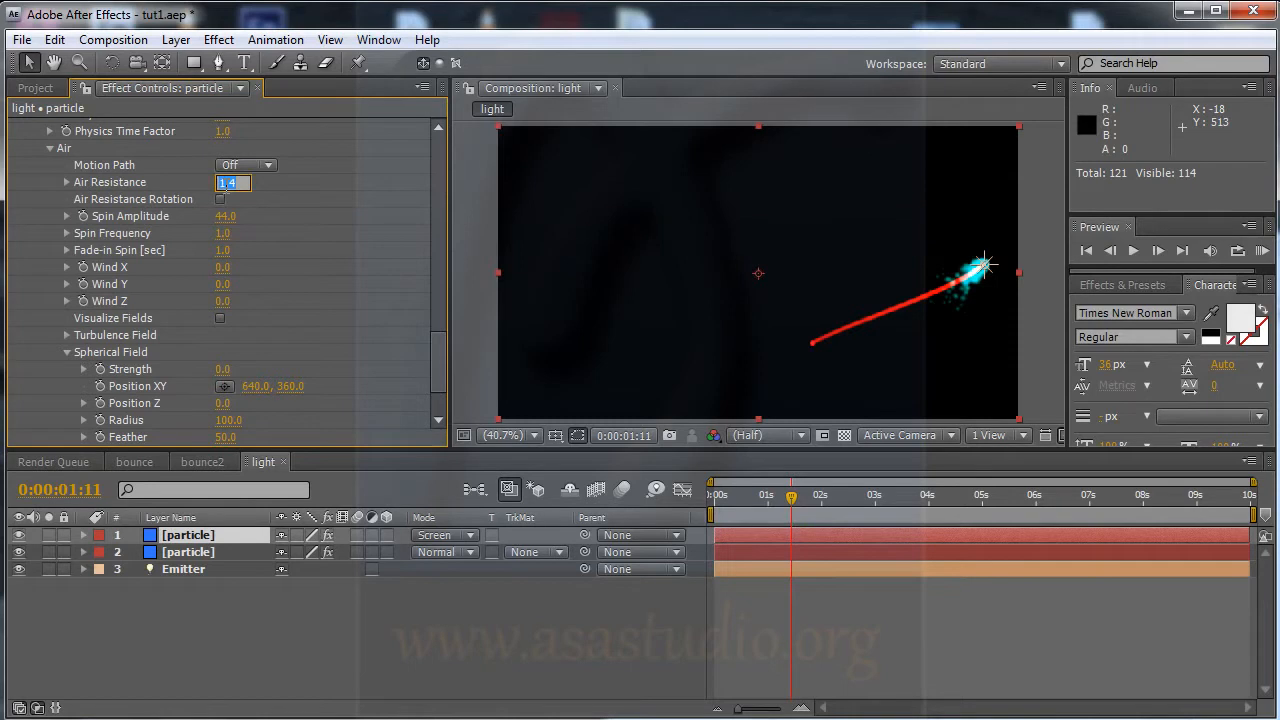
{"action": "type", "text": "1"}
{"action": "key", "text": "Return"}
{"action": "left_click", "coordinate": [224, 184]}
{"action": "type", "text": "0"}
{"action": "key", "text": "Return"}
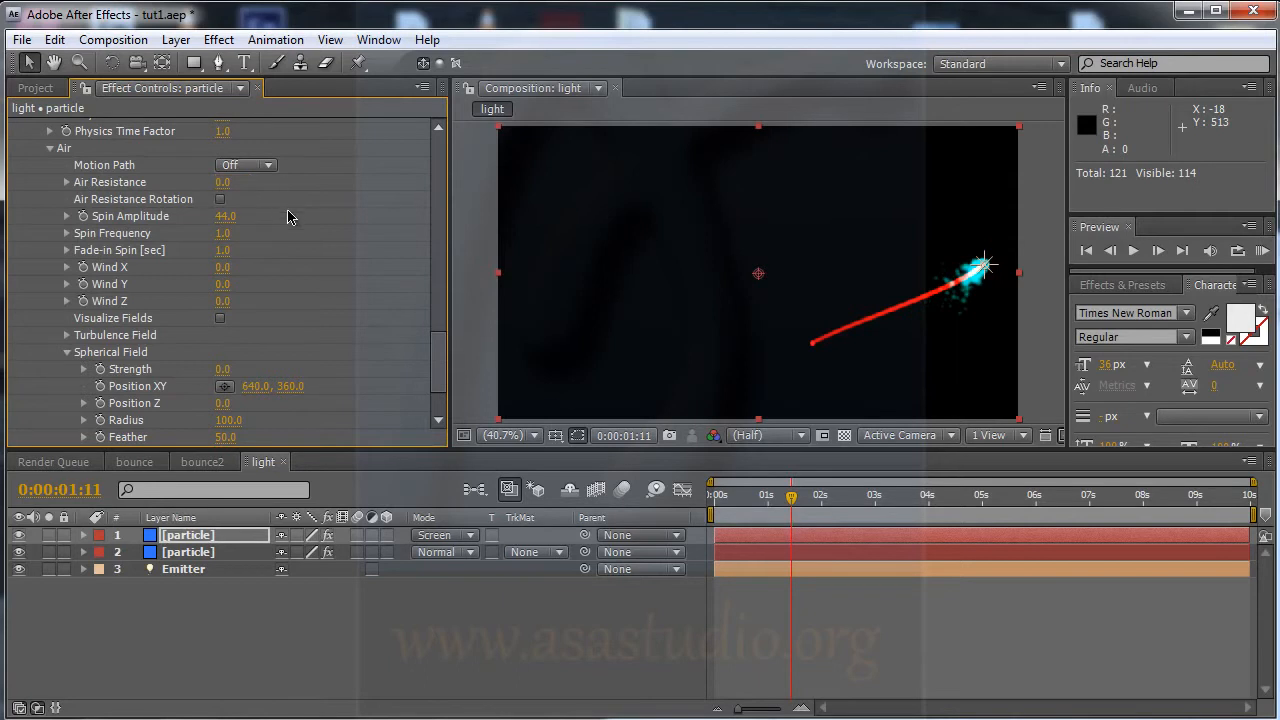
- At 0:00:03:05, set the duplicated layer's Spin Frequency to 9.5, Fade-in Spin to 67, and Wind X, Y and Z to 49, 51 and 50
{"action": "left_click_drag", "start_coordinate": [791, 505], "coordinate": [886, 503]}
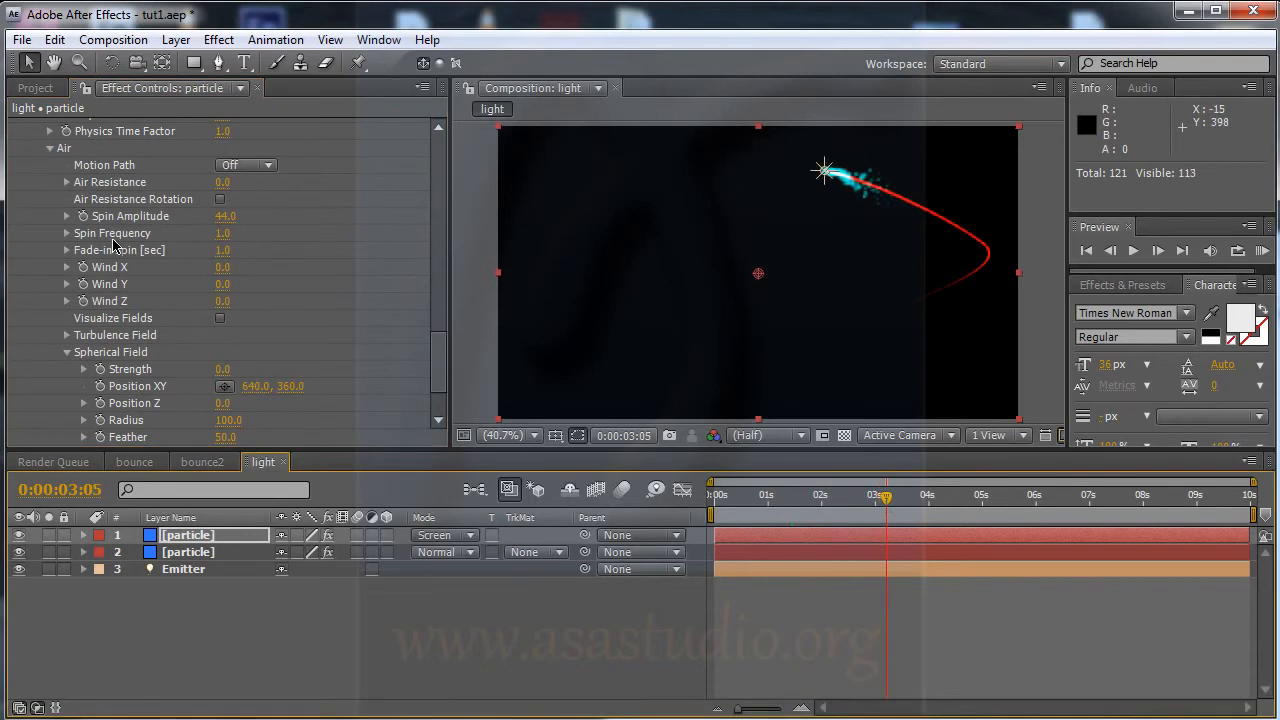
{"action": "left_click_drag", "start_coordinate": [249, 240], "coordinate": [274, 240]}
{"action": "left_click_drag", "start_coordinate": [280, 241], "coordinate": [307, 239]}
{"action": "left_click_drag", "start_coordinate": [222, 259], "coordinate": [261, 300]}
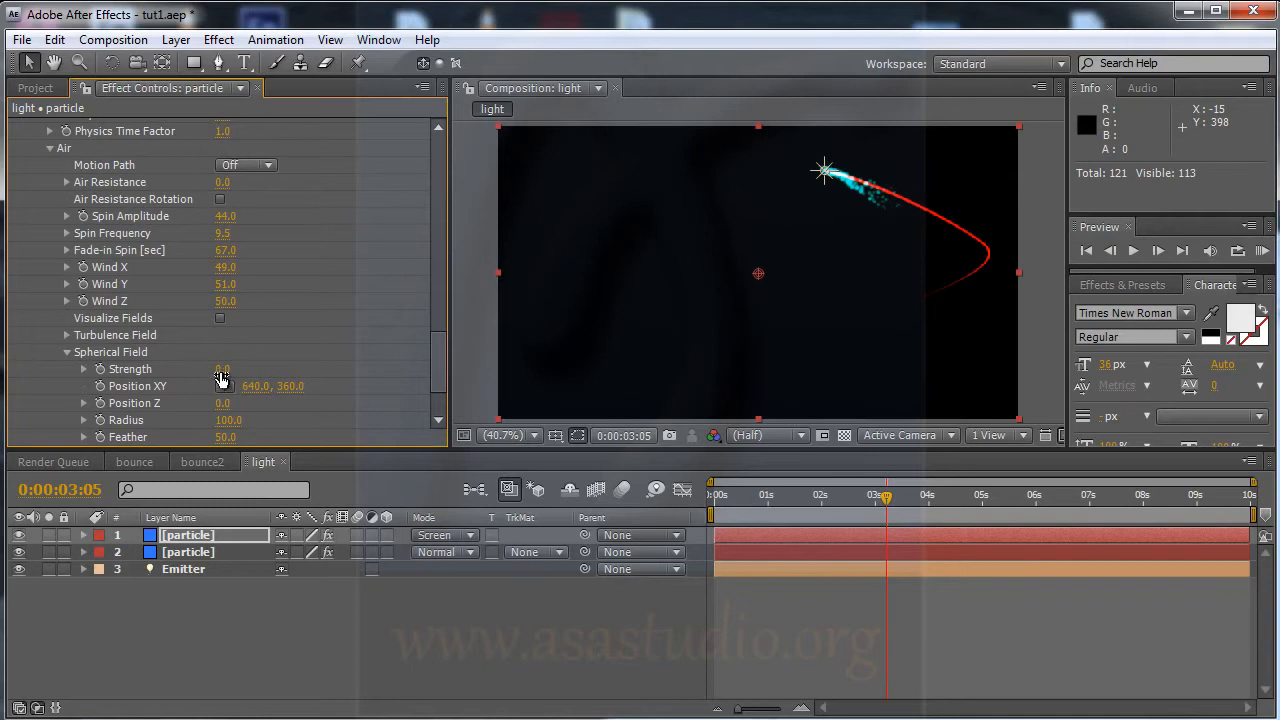
- Raise the duplicated particle layer's Life to 22 seconds, and preview the particles up to 0:00:03:08
{"action": "mouse_move", "coordinate": [439, 357]}
{"action": "left_mouse_down"}
{"action": "mouse_move", "coordinate": [443, 196]}
{"action": "mouse_move", "coordinate": [443, 220]}
{"action": "left_mouse_up"}
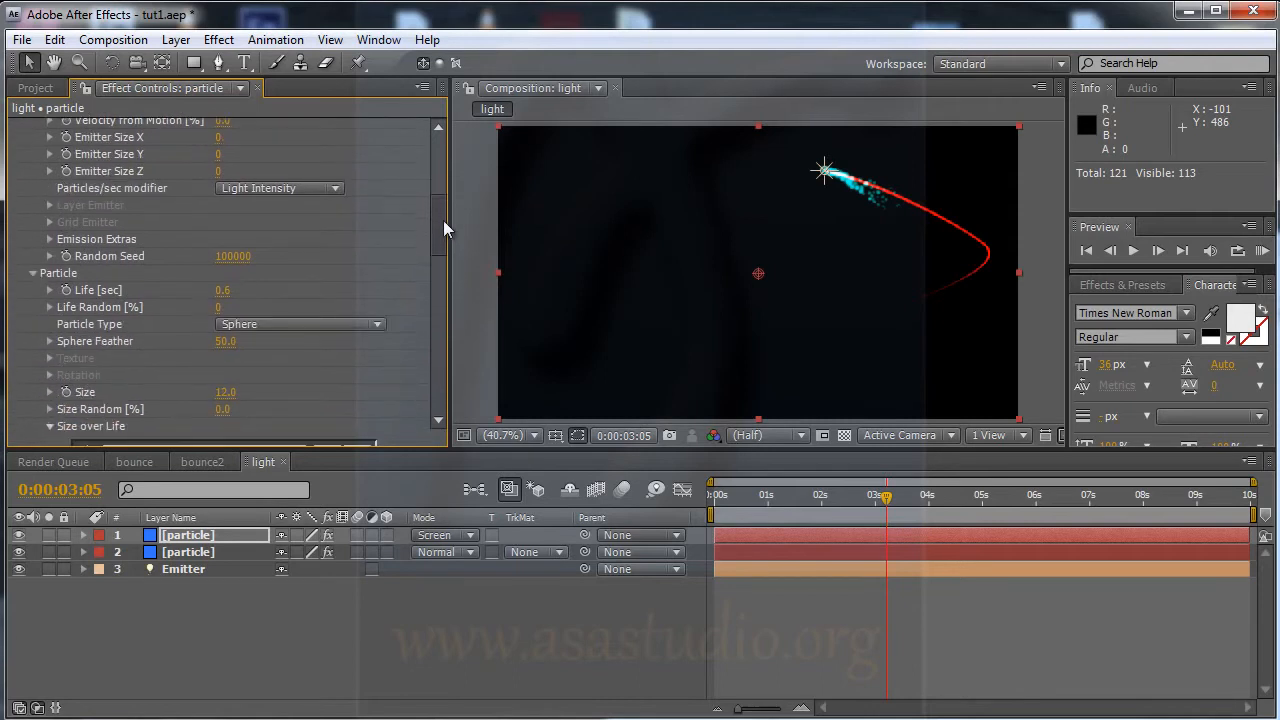
{"action": "left_click", "coordinate": [225, 291]}
{"action": "type", "text": "22"}
{"action": "key", "text": "Return"}
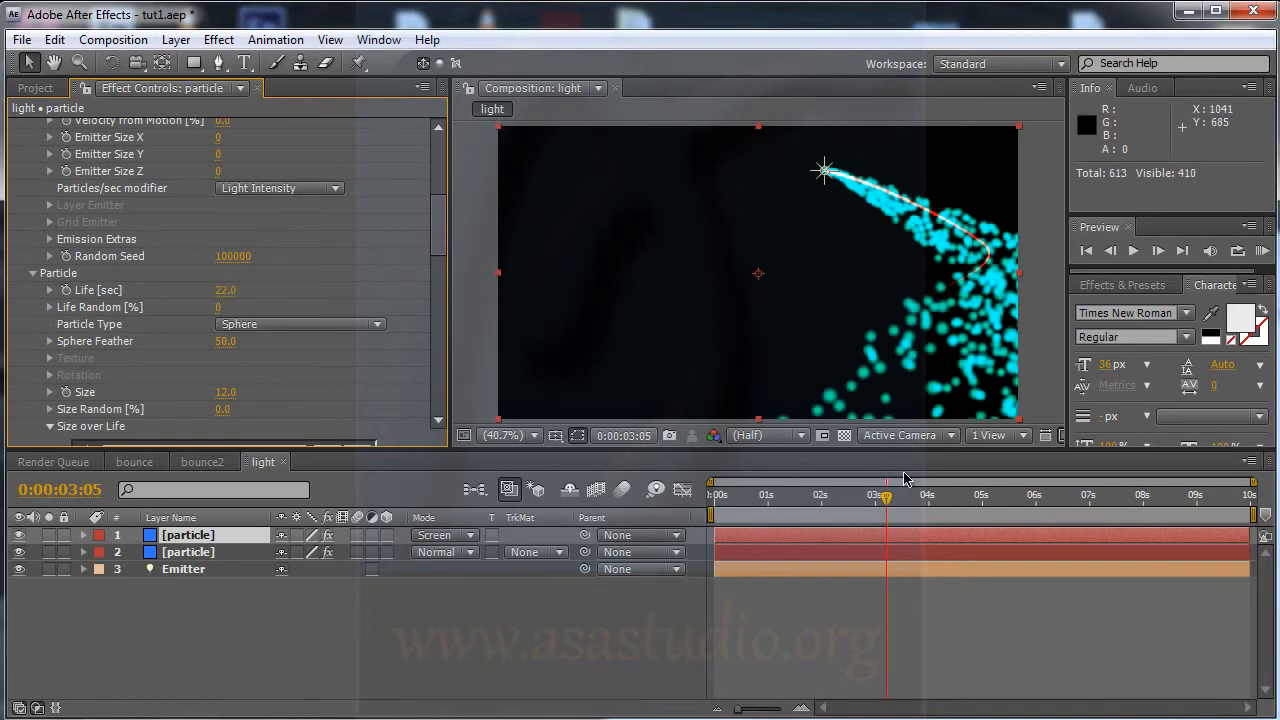
{"action": "left_click_drag", "start_coordinate": [822, 512], "coordinate": [892, 495]}
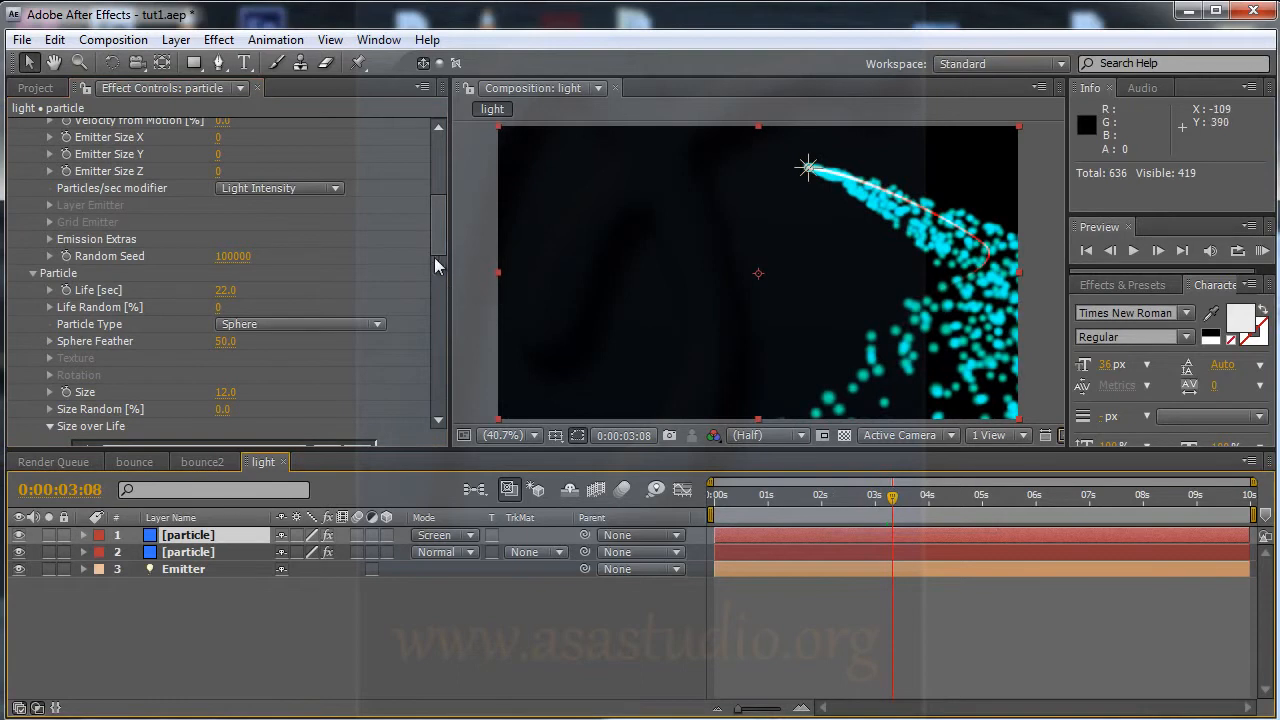
- Set the duplicated particle layer's Aux System Emit to Continously, and preview the result up to 0:00:03:21
{"action": "mouse_move", "coordinate": [442, 249]}
{"action": "left_mouse_down"}
{"action": "mouse_move", "coordinate": [441, 314]}
{"action": "mouse_move", "coordinate": [450, 225]}
{"action": "mouse_move", "coordinate": [439, 409]}
{"action": "left_mouse_up"}
{"action": "left_click", "coordinate": [32, 387]}
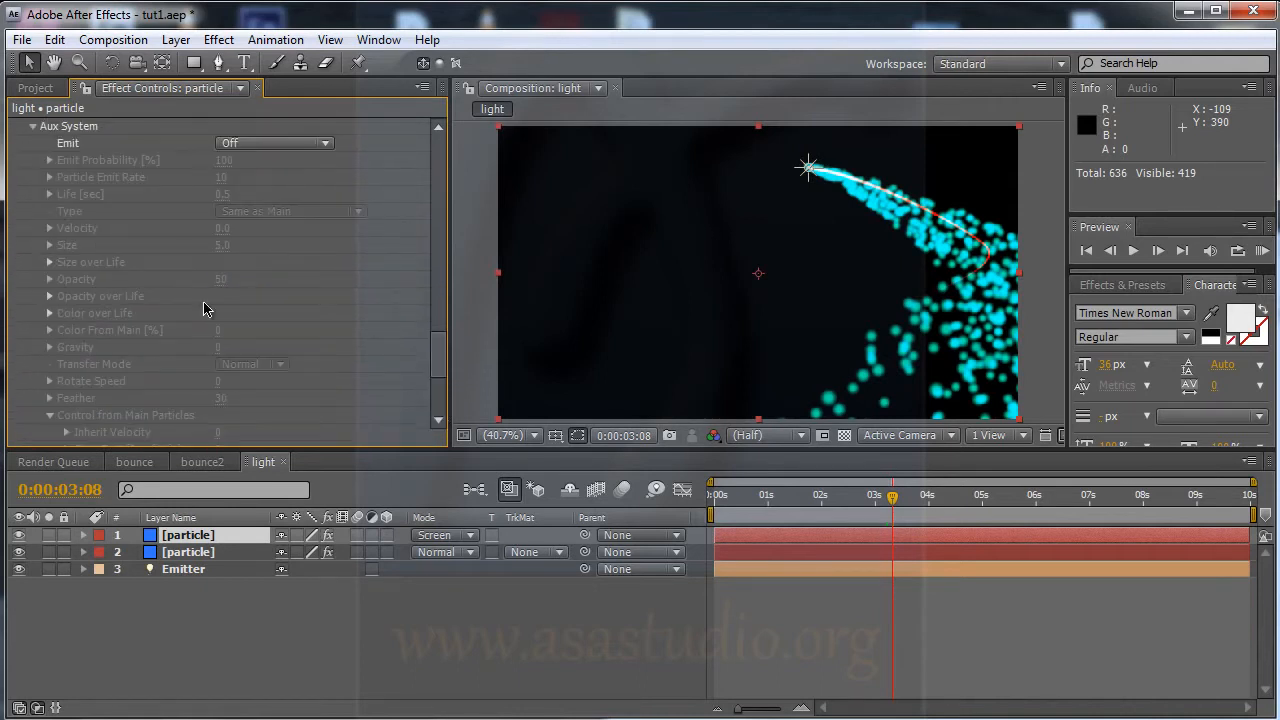
{"action": "left_click", "coordinate": [266, 146]}
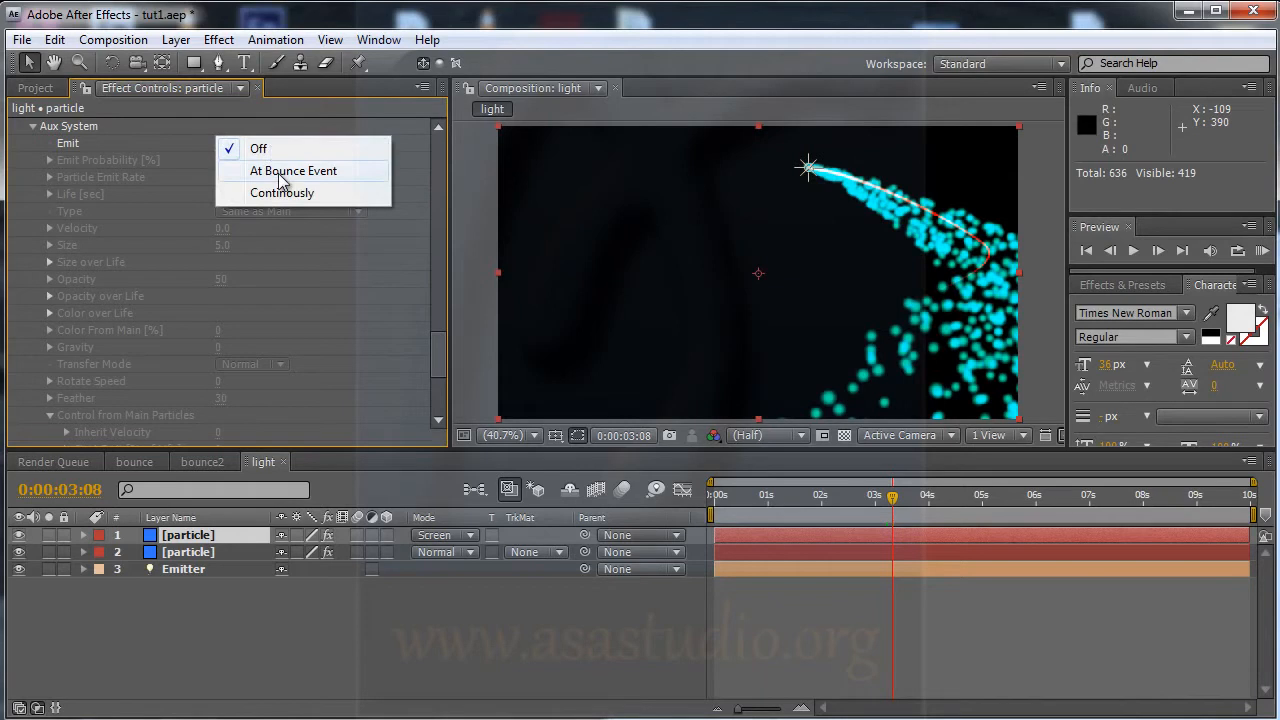
{"action": "left_click", "coordinate": [284, 193]}
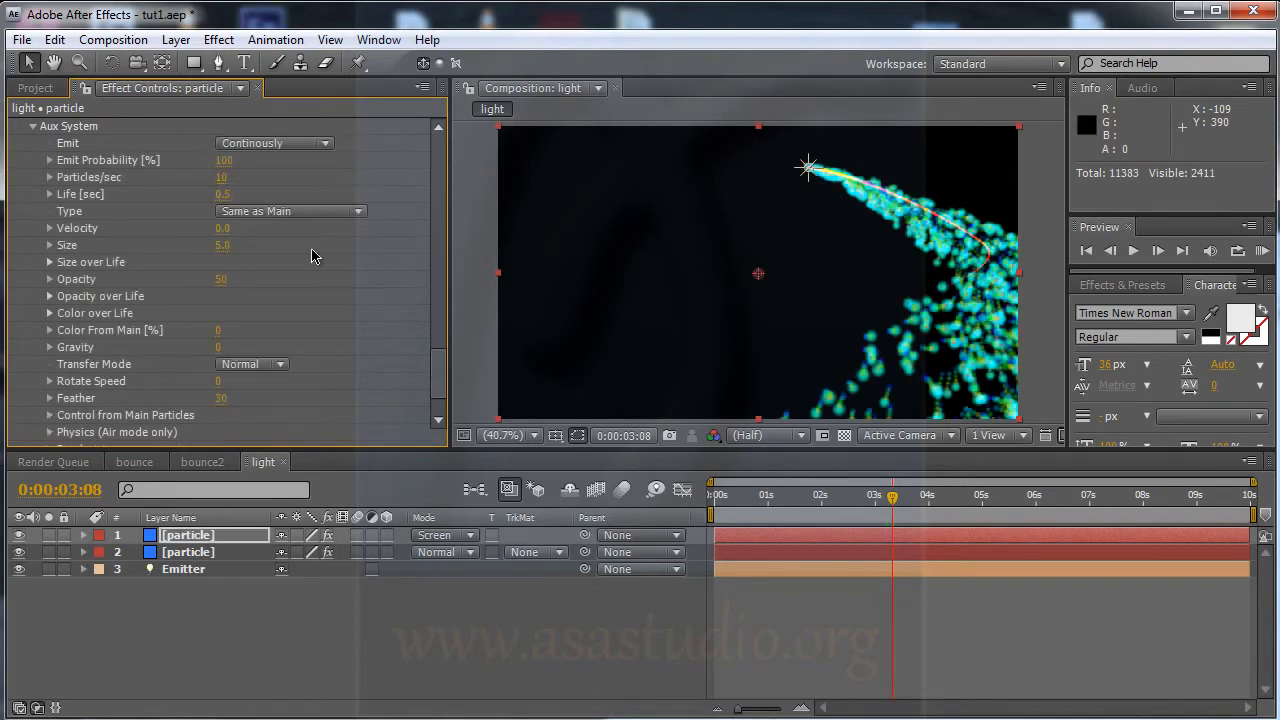
{"action": "left_click_drag", "start_coordinate": [875, 500], "coordinate": [921, 507]}
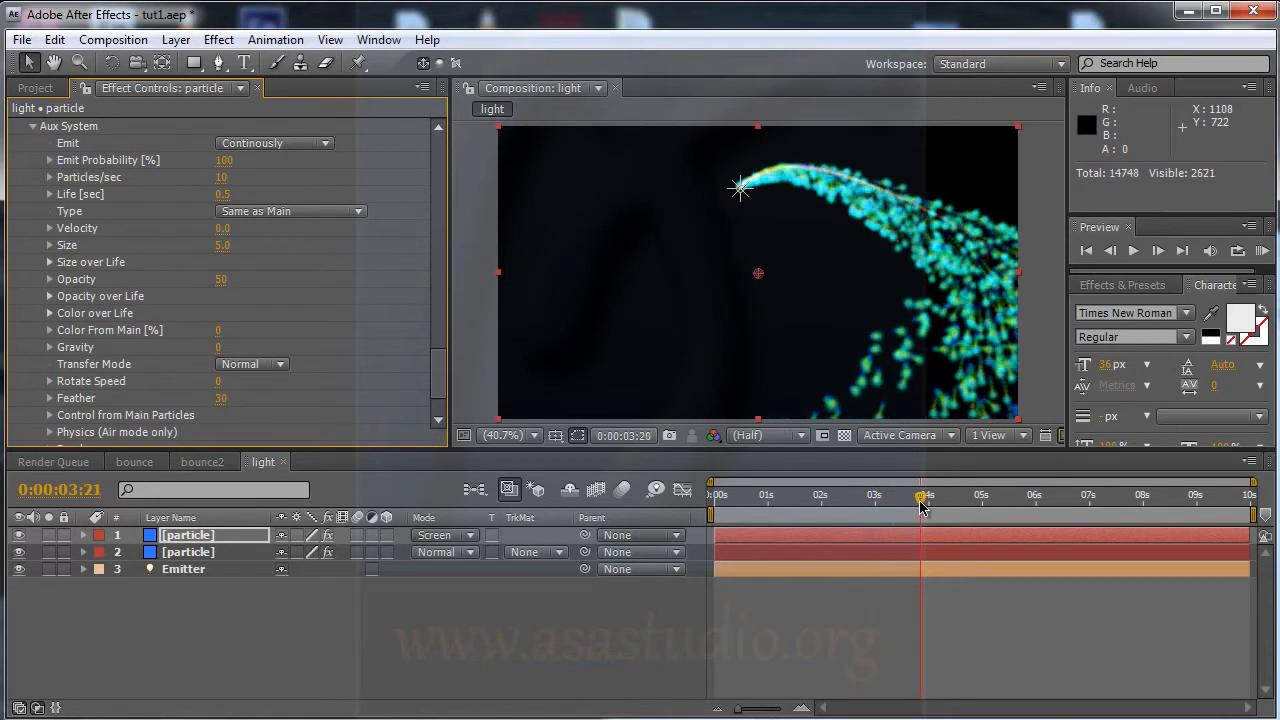
- Reduce the duplicated particle layer's emission to 22 Particles/sec
{"action": "left_click_drag", "start_coordinate": [440, 369], "coordinate": [443, 157]}
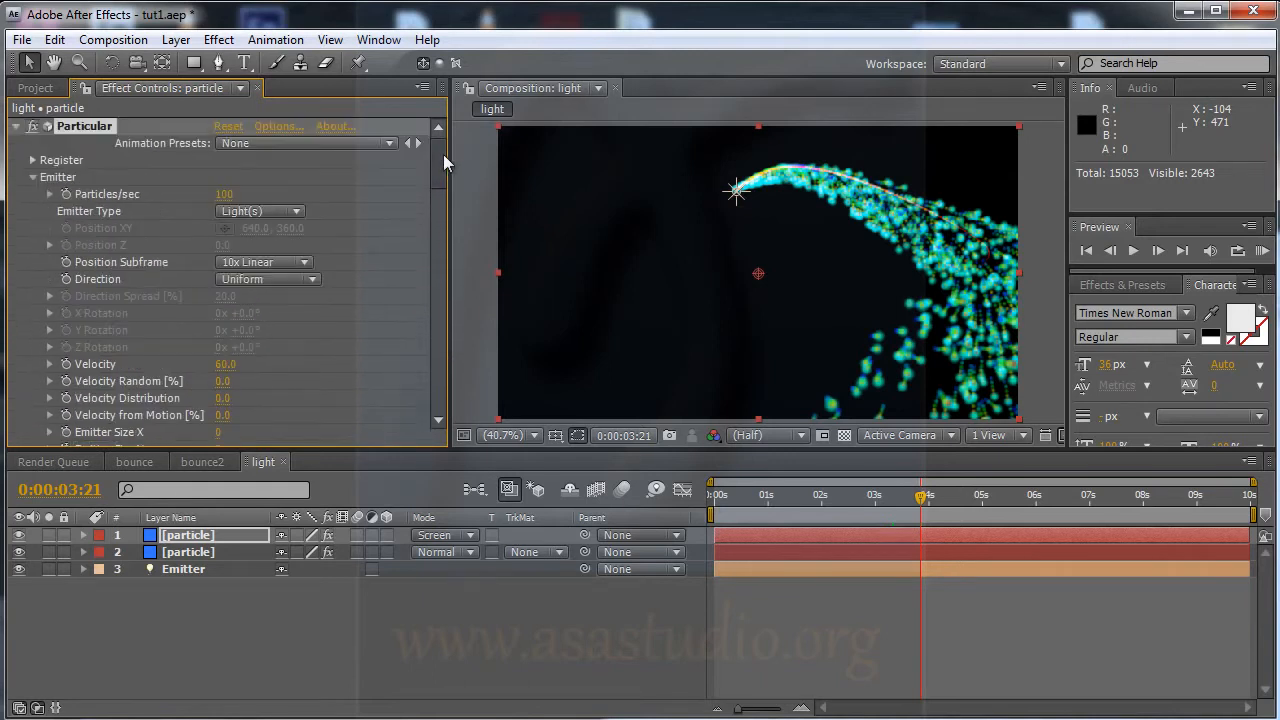
{"action": "left_click", "coordinate": [226, 195]}
{"action": "type", "text": "22"}
{"action": "key", "text": "Return"}
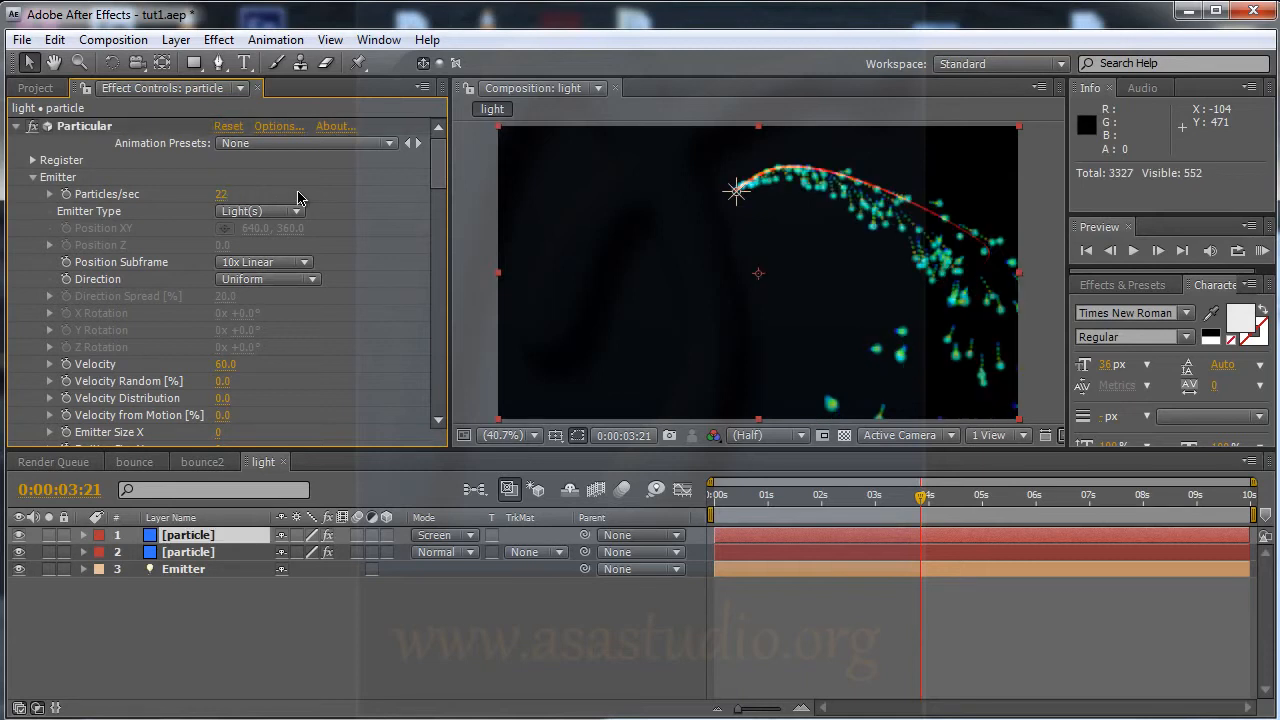
- Try a higher Aux System Velocity and a Size of 21 on the duplicated particle layer, resetting Velocity to 0 and undoing the Size change
{"action": "left_click_drag", "start_coordinate": [439, 181], "coordinate": [446, 388]}
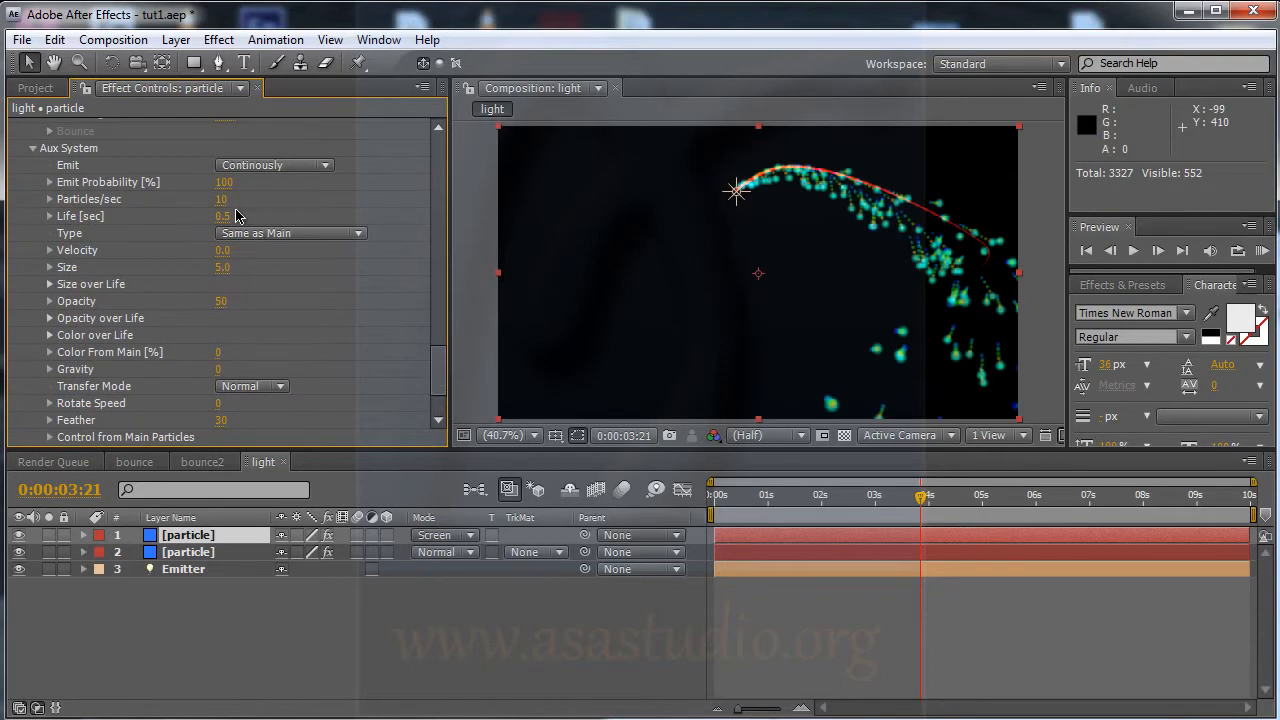
{"action": "mouse_move", "coordinate": [222, 250]}
{"action": "left_mouse_down"}
{"action": "mouse_move", "coordinate": [334, 250]}
{"action": "mouse_move", "coordinate": [213, 249]}
{"action": "left_mouse_up"}
{"action": "left_click_drag", "start_coordinate": [125, 247], "coordinate": [549, 272]}
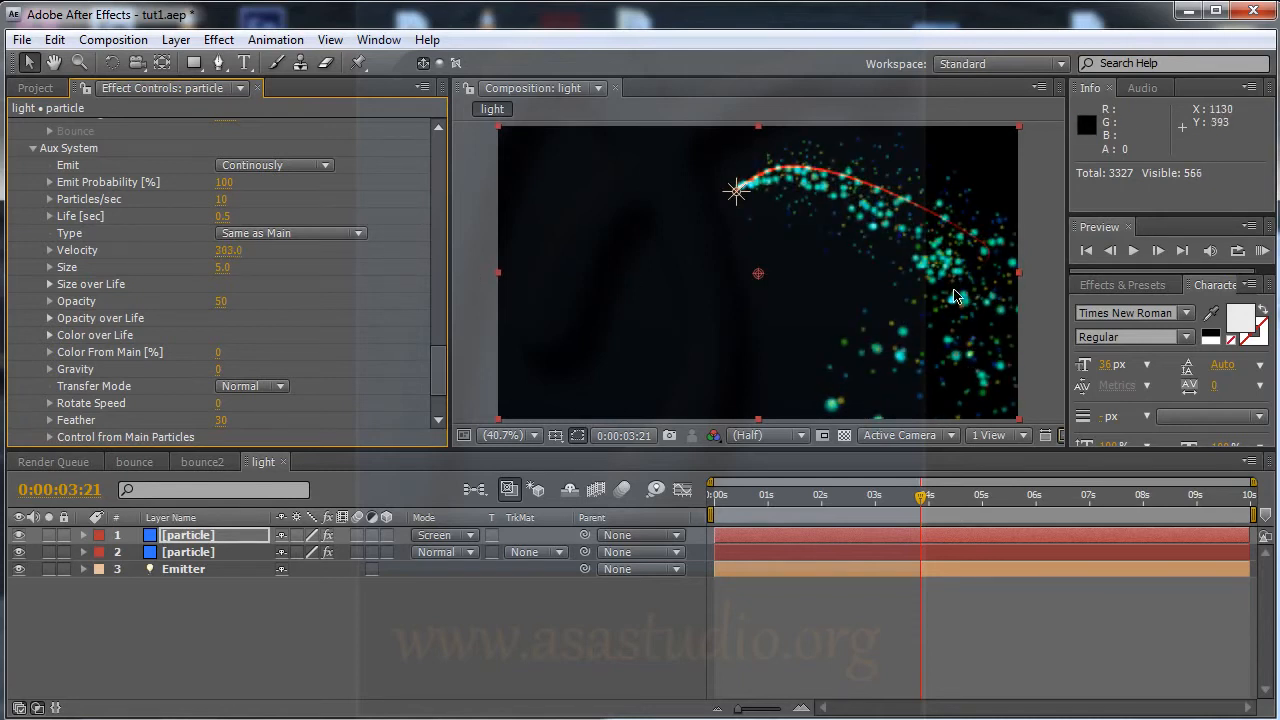
{"action": "left_click", "coordinate": [228, 250]}
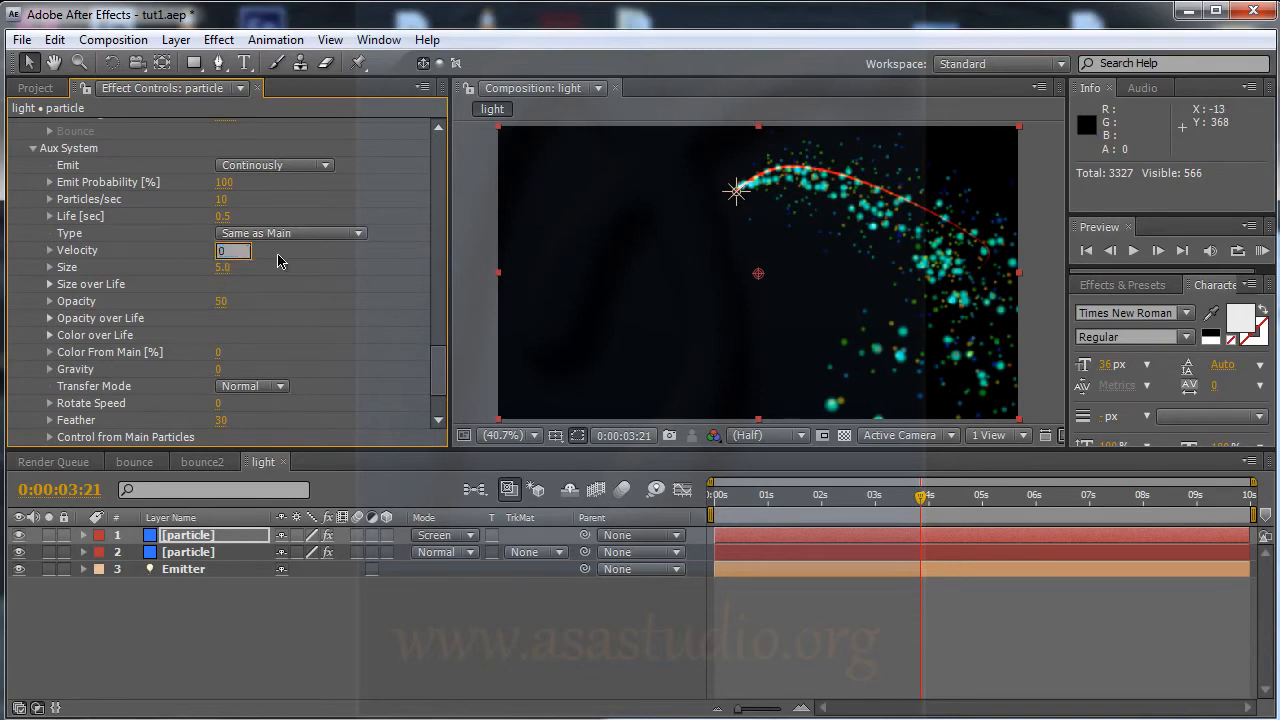
{"action": "type", "text": "0"}
{"action": "key", "text": "Return"}
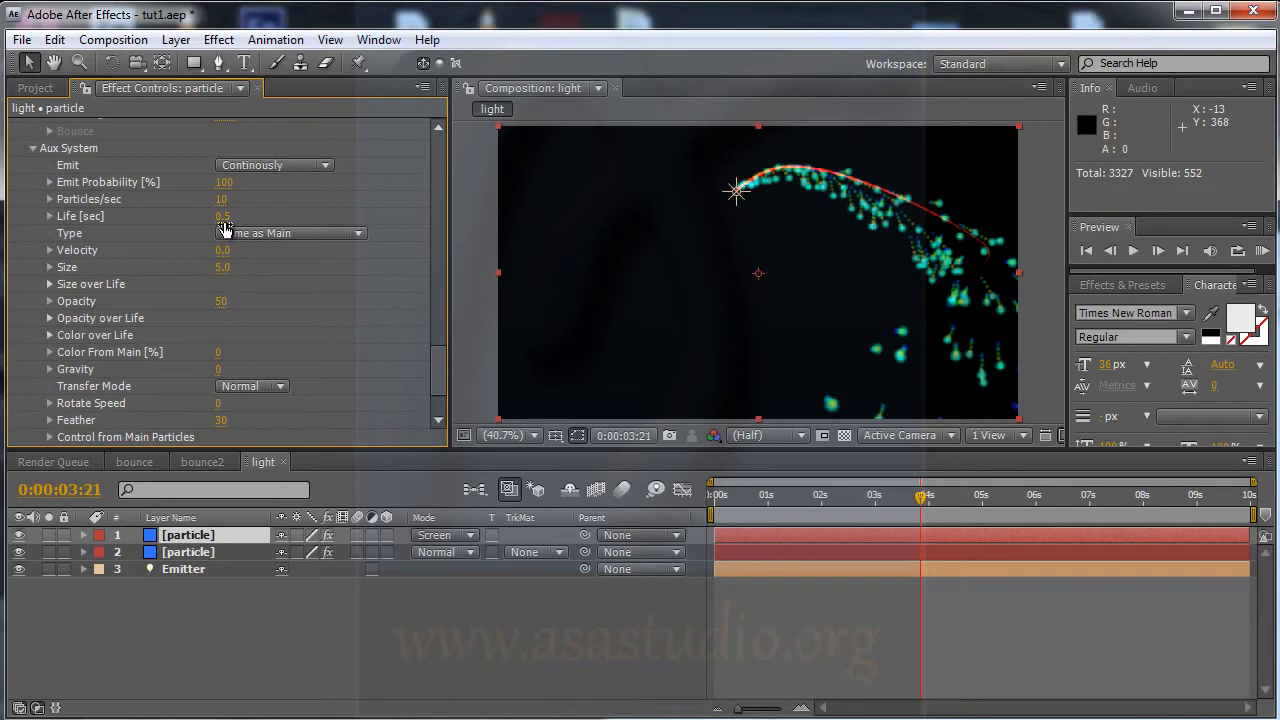
{"action": "left_click_drag", "start_coordinate": [225, 267], "coordinate": [237, 267]}
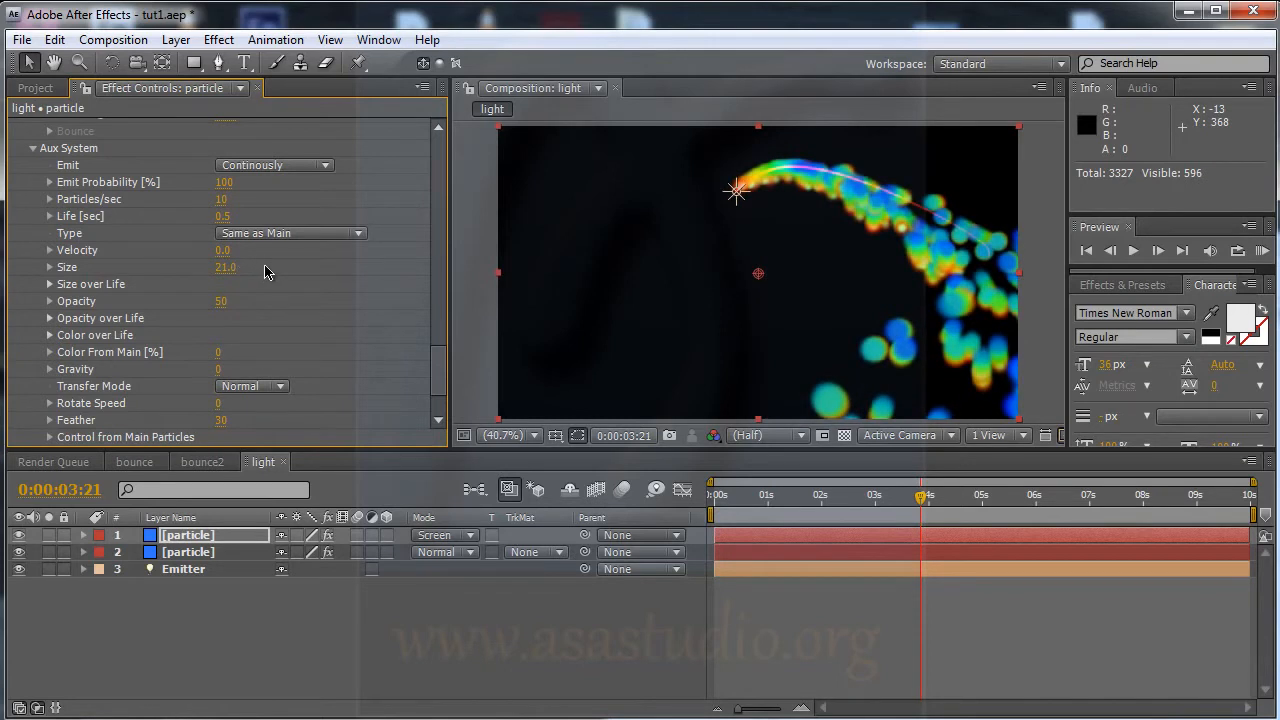
{"action": "key", "text": "ctrl+z"}
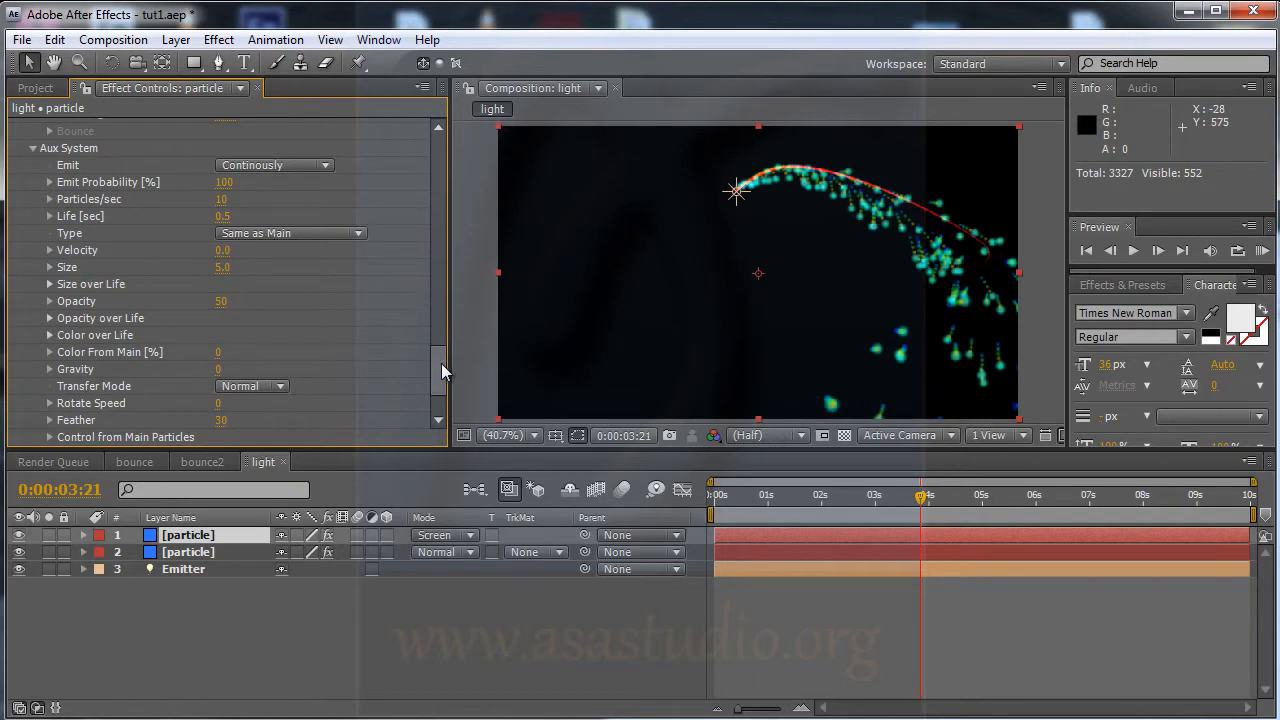
- Try Aux System Life values of 5.5, 4 and 3 seconds, preview the particles at 0:00:05:09, and restore Life to 0.5 seconds
{"action": "scroll", "coordinate": [441, 366], "scroll_direction": "down", "scroll_amount": 1}
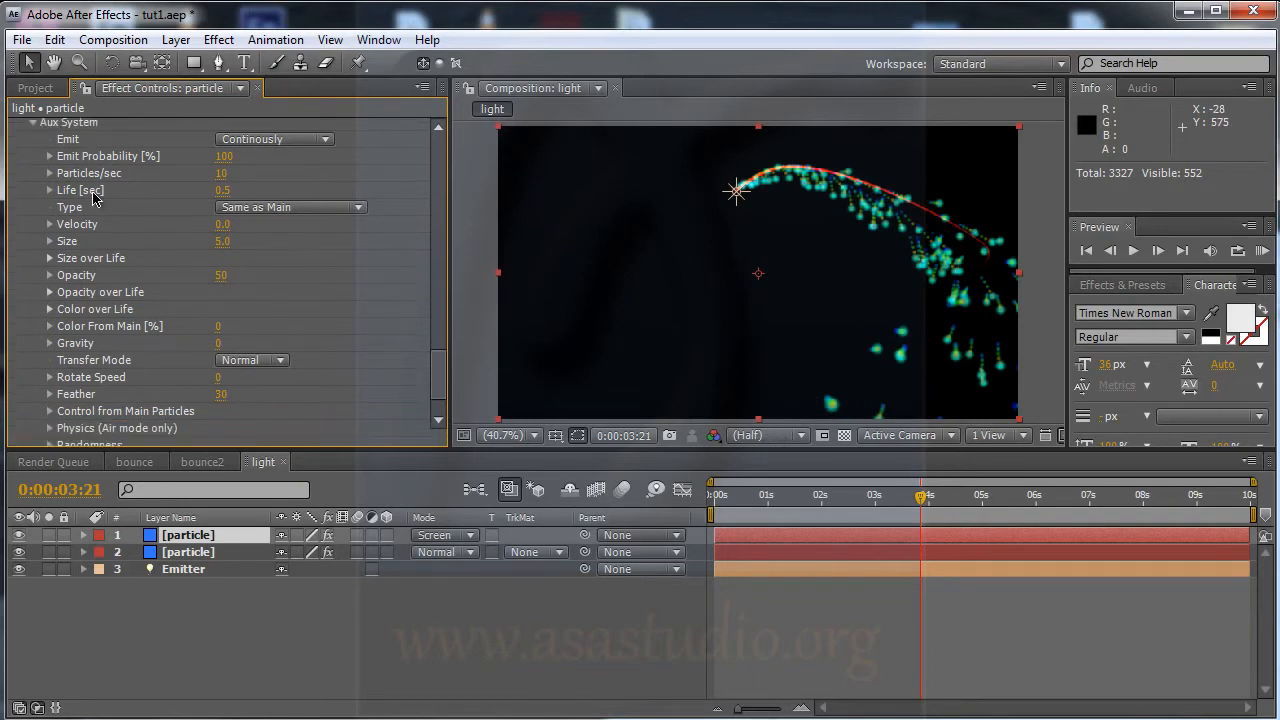
{"action": "mouse_move", "coordinate": [222, 190]}
{"action": "left_mouse_down"}
{"action": "mouse_move", "coordinate": [265, 190]}
{"action": "mouse_move", "coordinate": [224, 190]}
{"action": "left_mouse_up"}
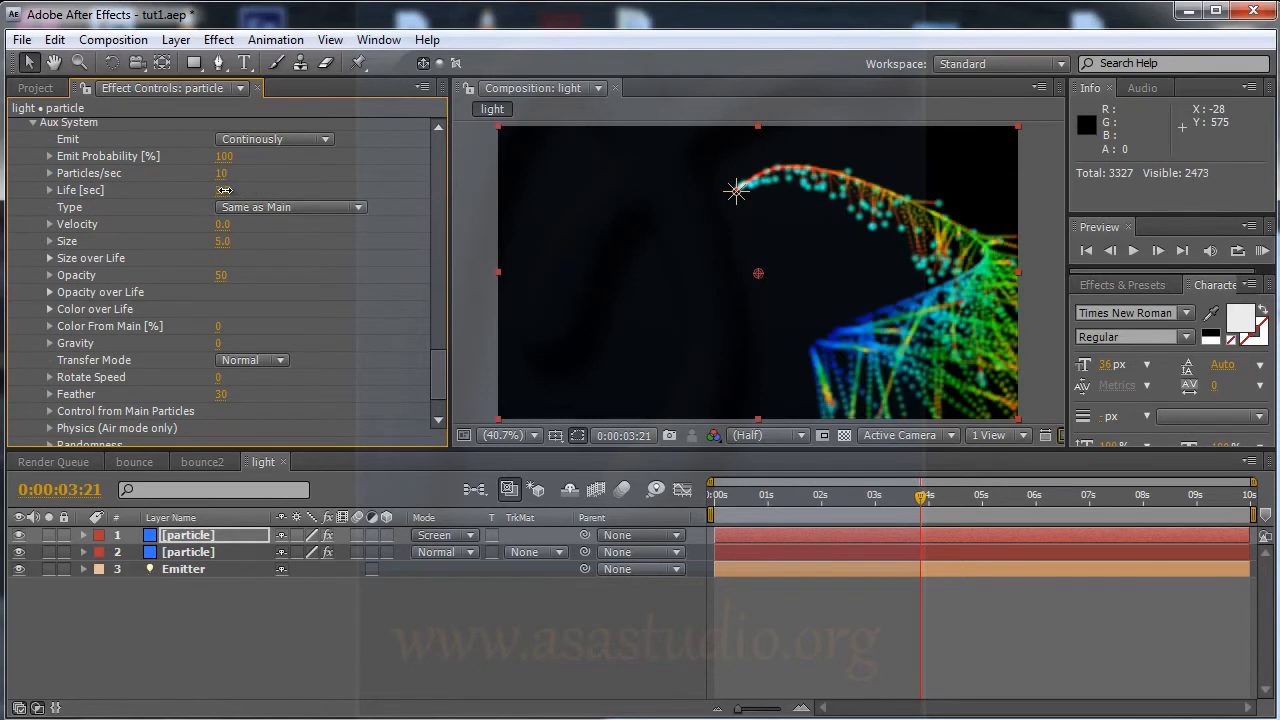
{"action": "left_click", "coordinate": [226, 190]}
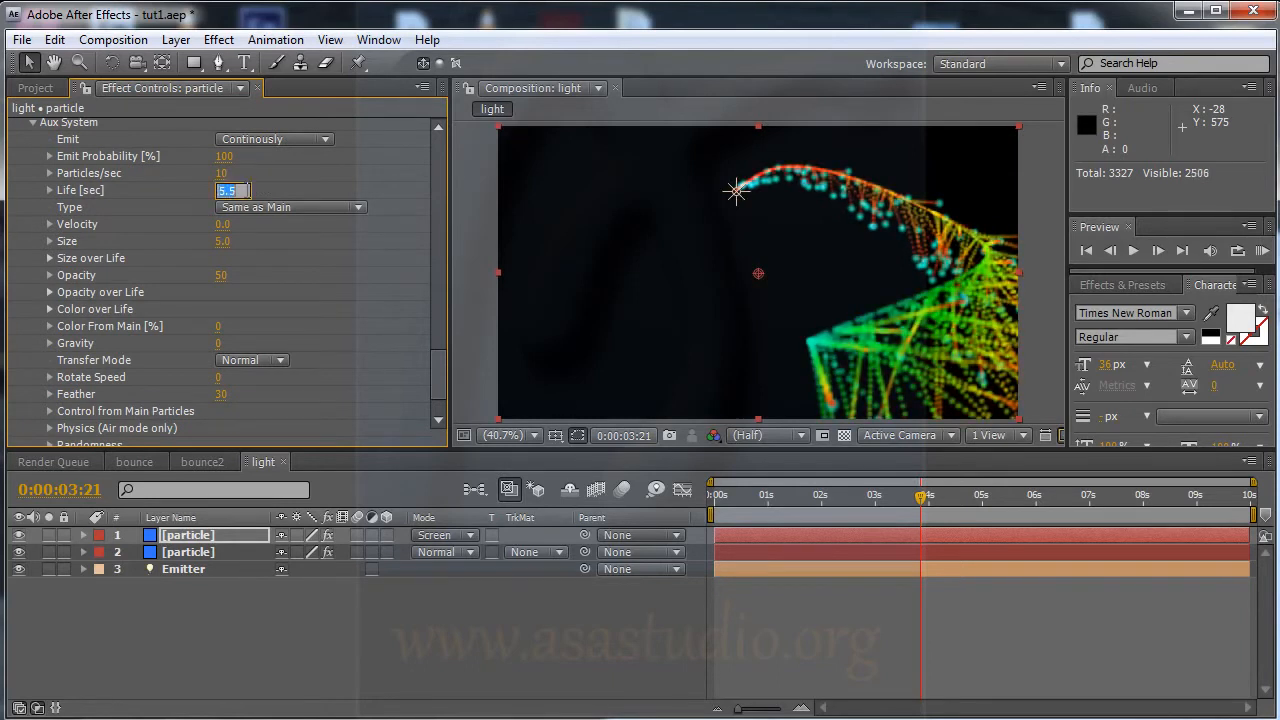
{"action": "type", "text": "4"}
{"action": "key", "text": "Return"}
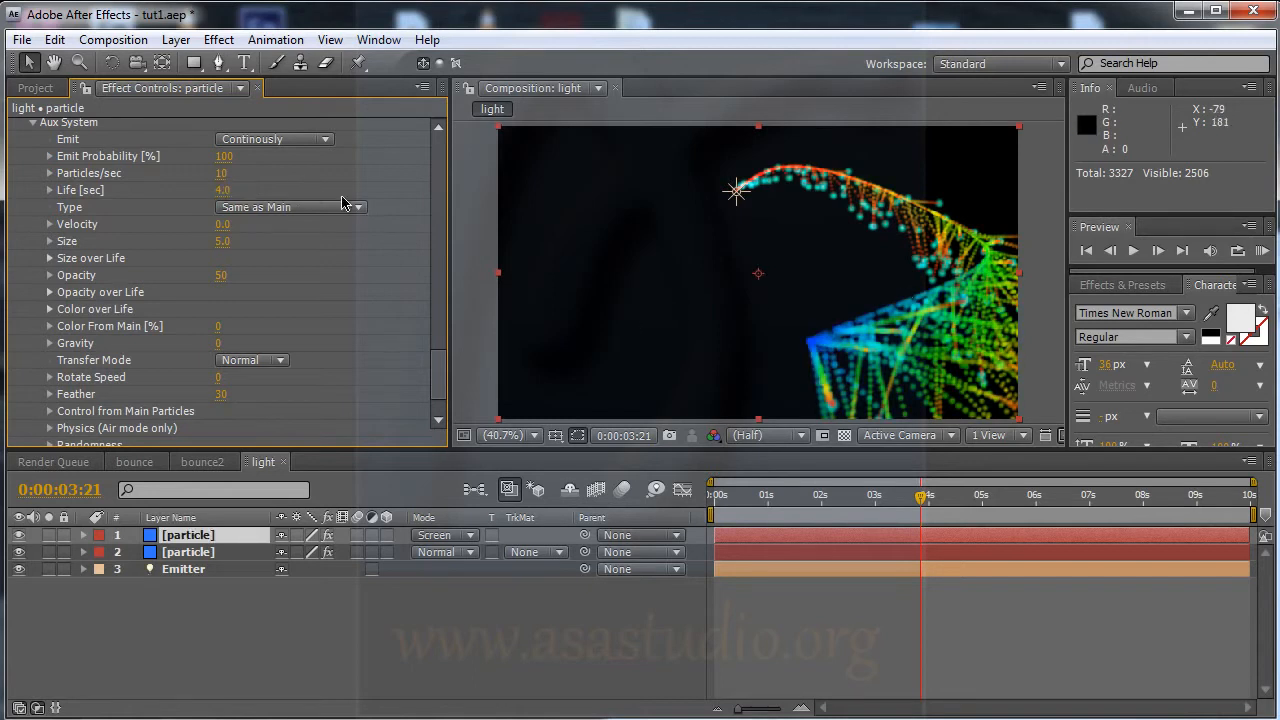
{"action": "left_click", "coordinate": [223, 190]}
{"action": "type", "text": "3"}
{"action": "key", "text": "Return"}
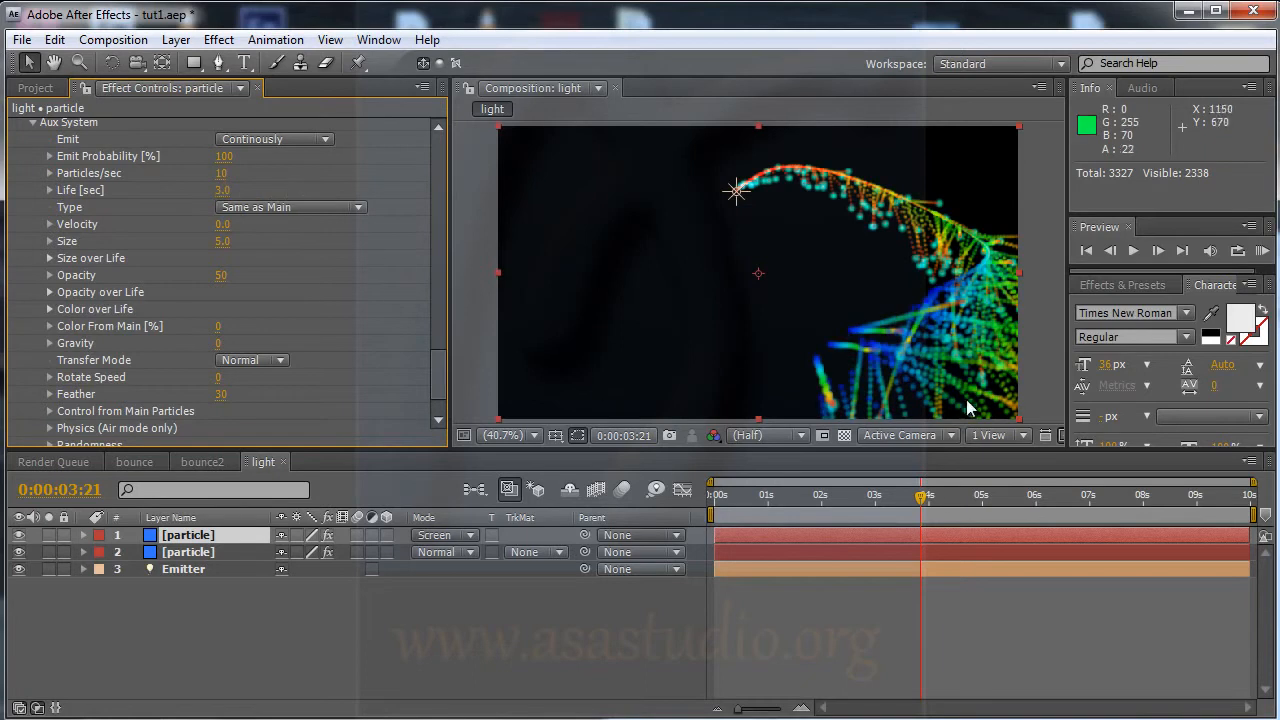
{"action": "left_click_drag", "start_coordinate": [789, 505], "coordinate": [1002, 507]}
{"action": "left_click", "coordinate": [222, 190]}
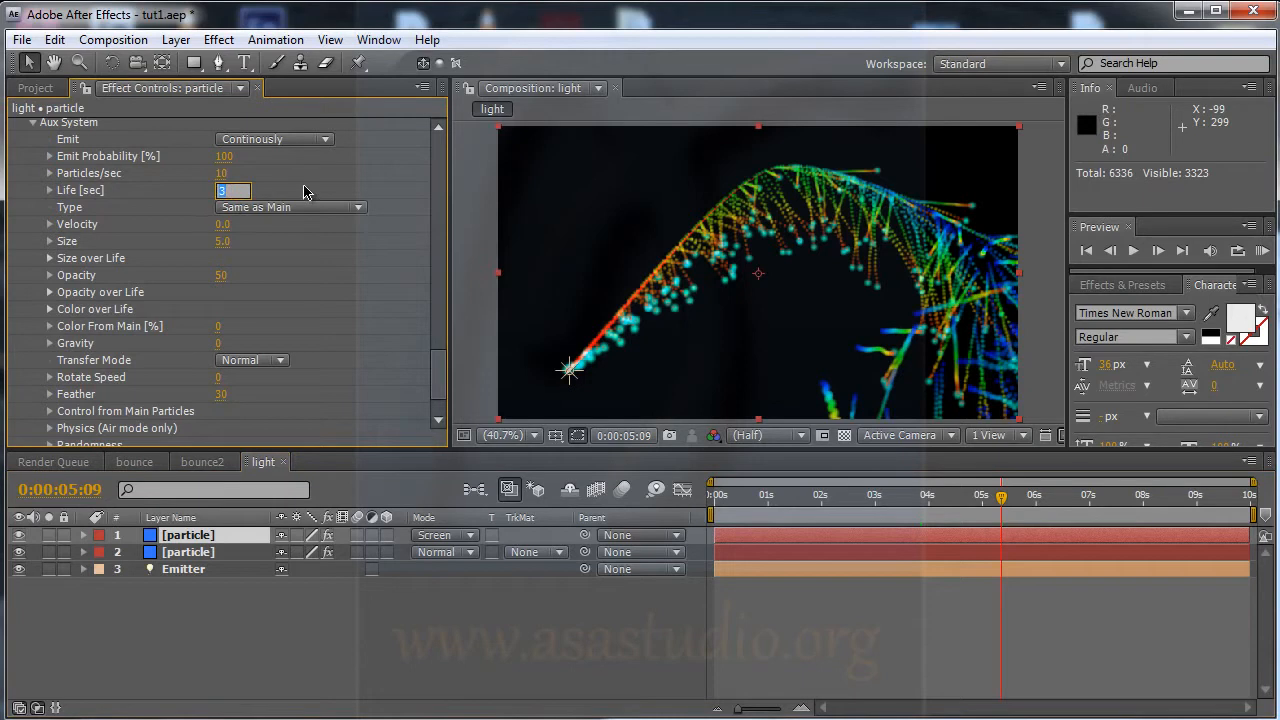
{"action": "type", "text": ".5"}
{"action": "key", "text": "Return"}
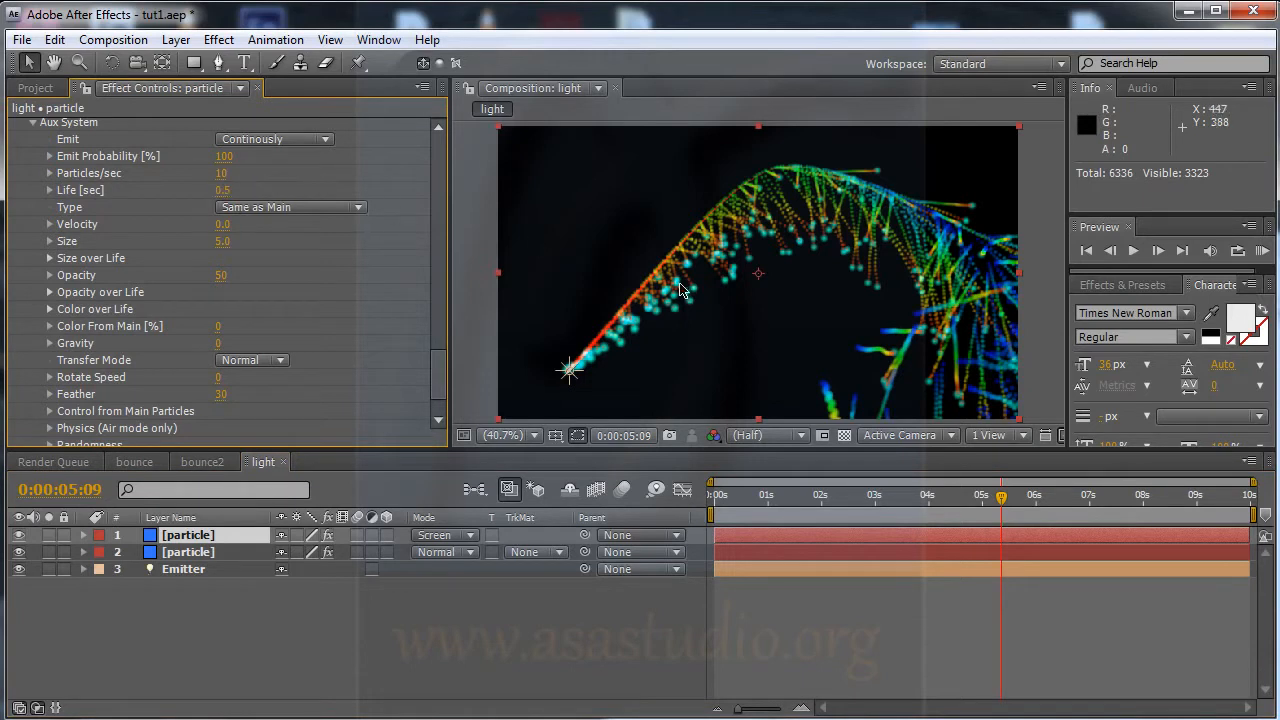
- Raise the Aux System emission to 133 Particles/sec at 0:00:02:19 and preview the particles up to 0:00:05:21
{"action": "left_click_drag", "start_coordinate": [924, 505], "coordinate": [1151, 512]}
{"action": "left_click_drag", "start_coordinate": [773, 500], "coordinate": [866, 500]}
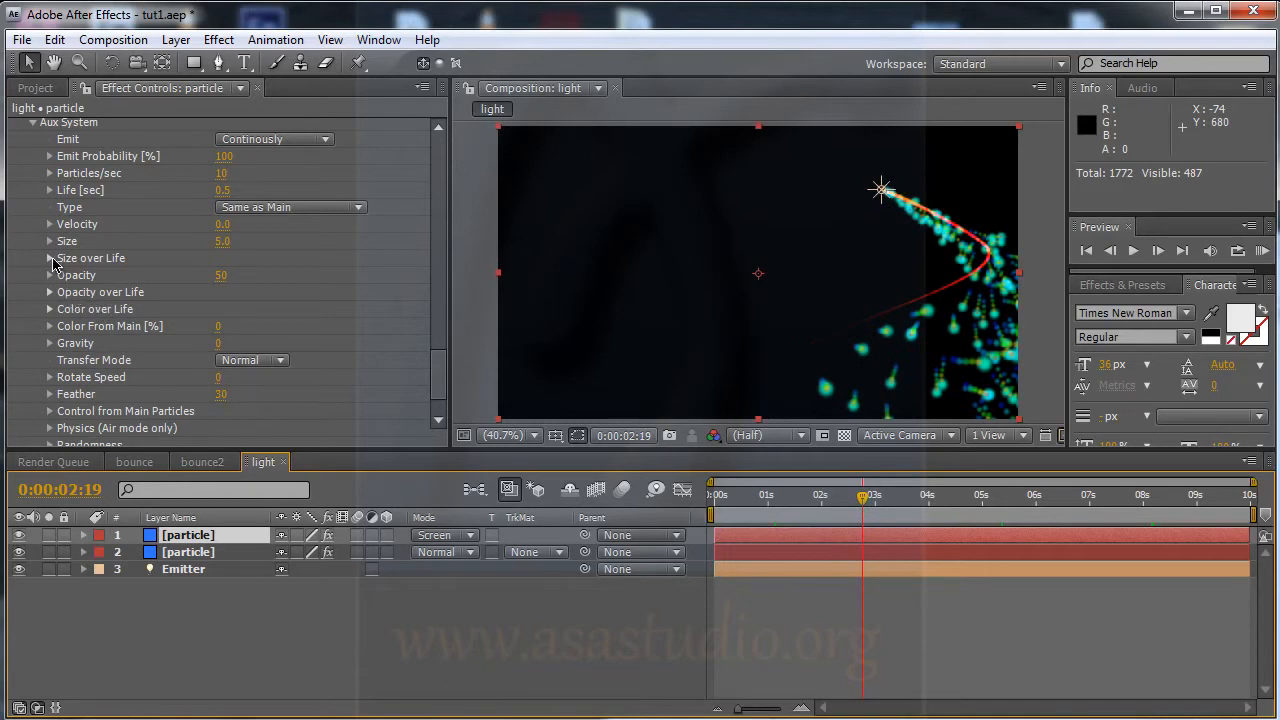
{"action": "left_click_drag", "start_coordinate": [222, 173], "coordinate": [346, 175]}
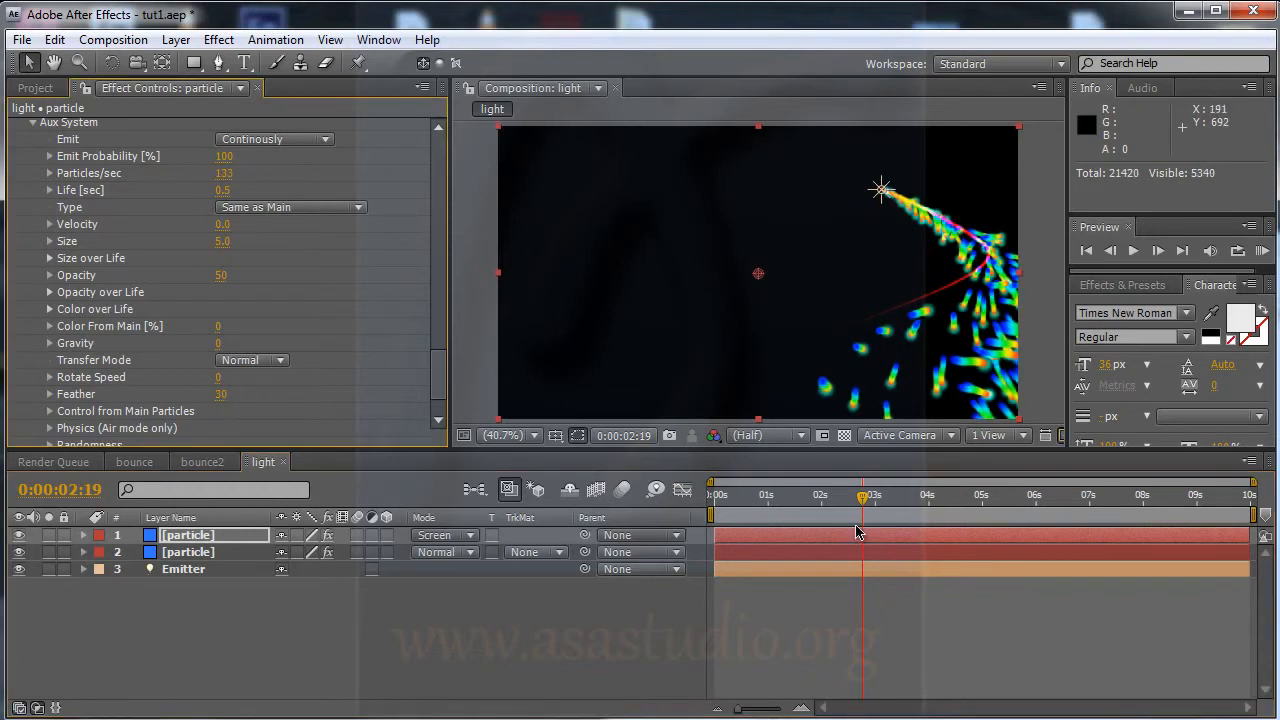
{"action": "left_click_drag", "start_coordinate": [824, 506], "coordinate": [1035, 499]}
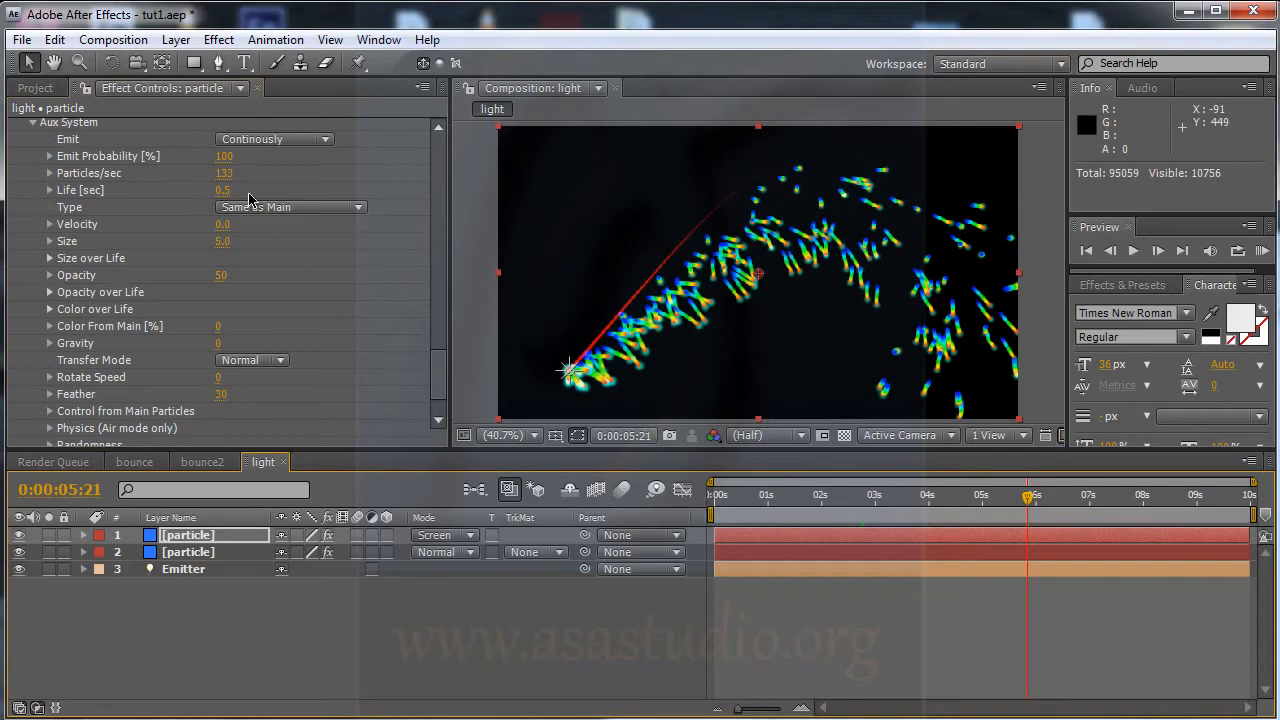
- Set the Aux System to 47 Particles/sec with an Emit Probability of 67%, and RAM-preview the composition from 0:00:05:07
{"action": "left_click_drag", "start_coordinate": [191, 175], "coordinate": [153, 175]}
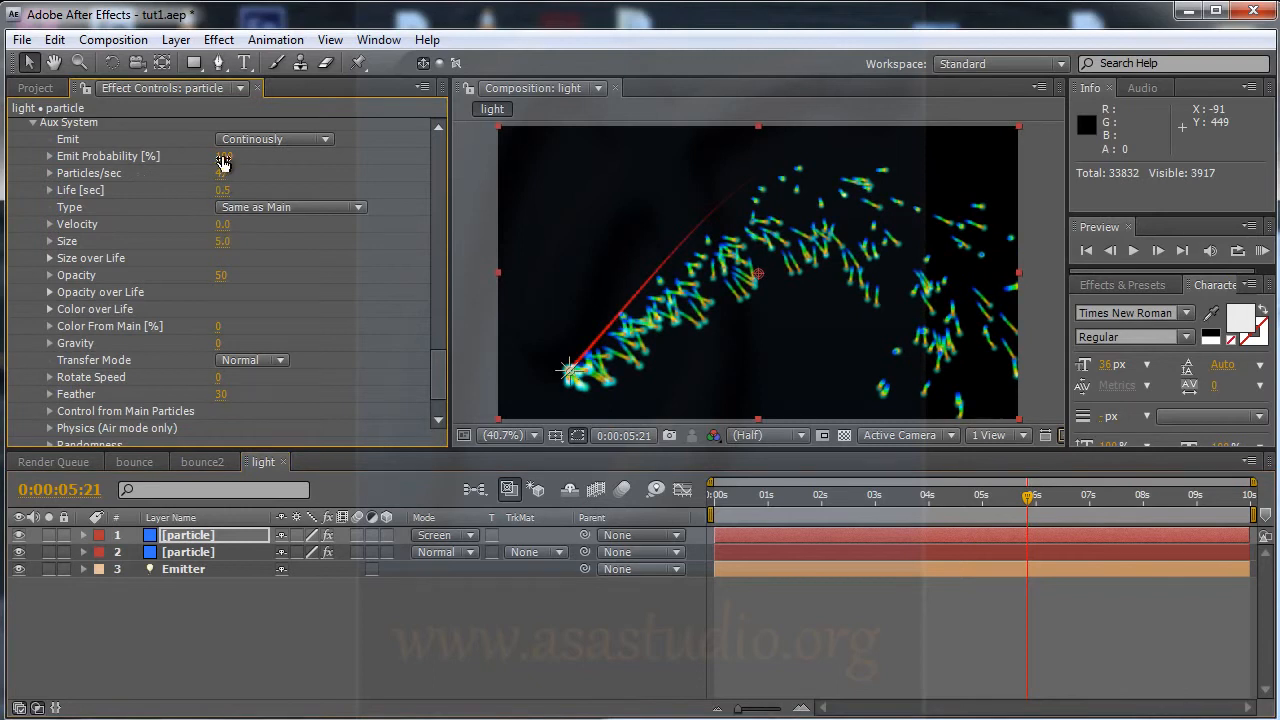
{"action": "left_click_drag", "start_coordinate": [204, 158], "coordinate": [160, 160]}
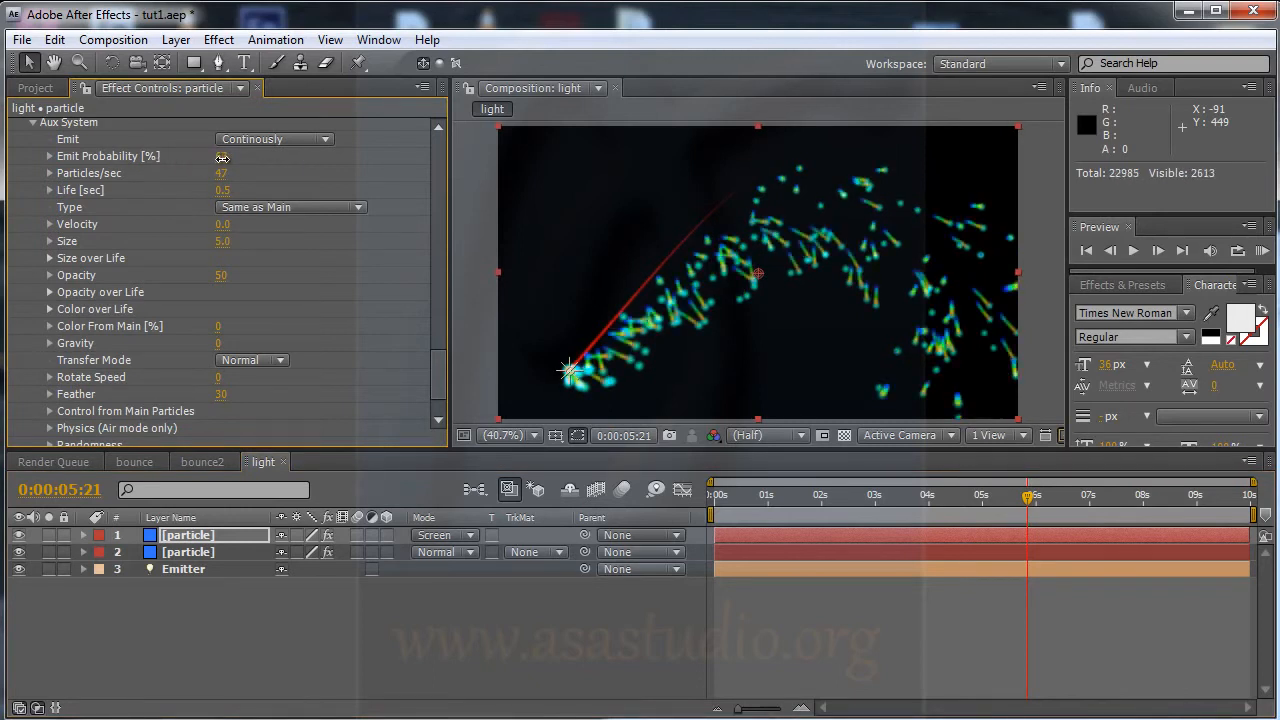
{"action": "left_click_drag", "start_coordinate": [838, 497], "coordinate": [997, 500]}
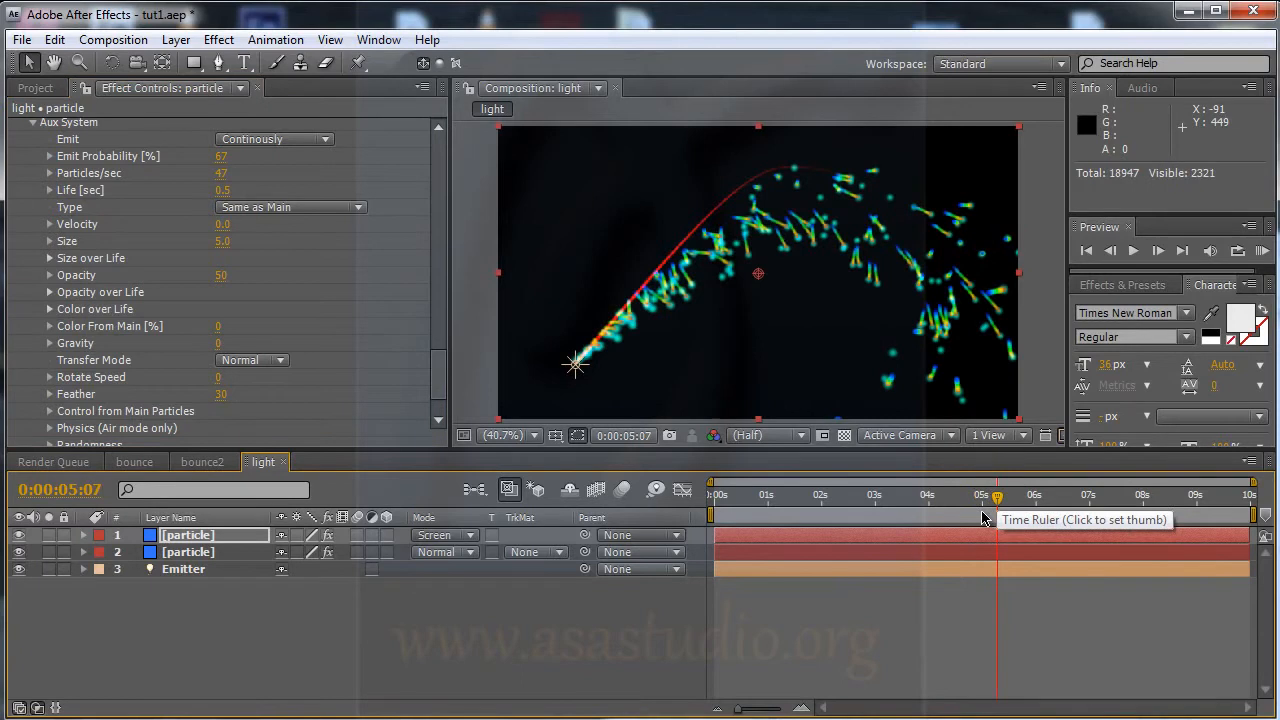
{"action": "key", "text": "KP_0"}
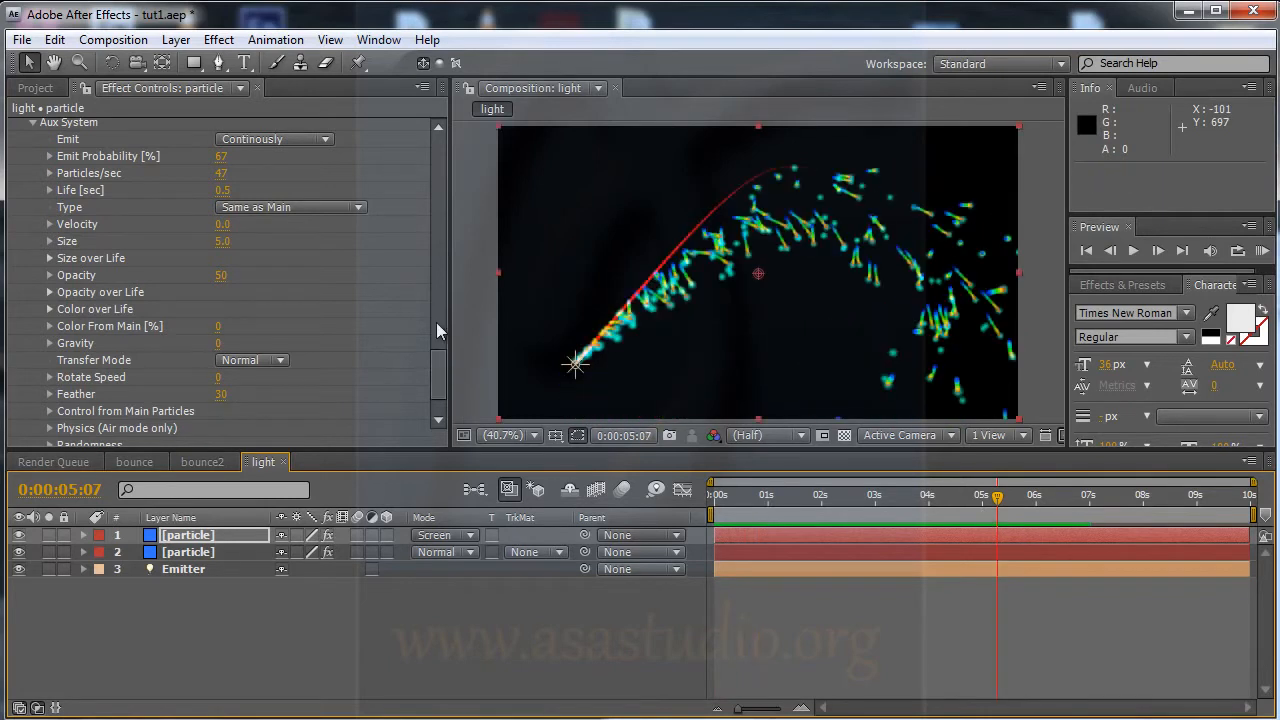
- Examine the Emitter Type options available for the duplicated particle layer
{"action": "left_click_drag", "start_coordinate": [433, 370], "coordinate": [444, 139]}
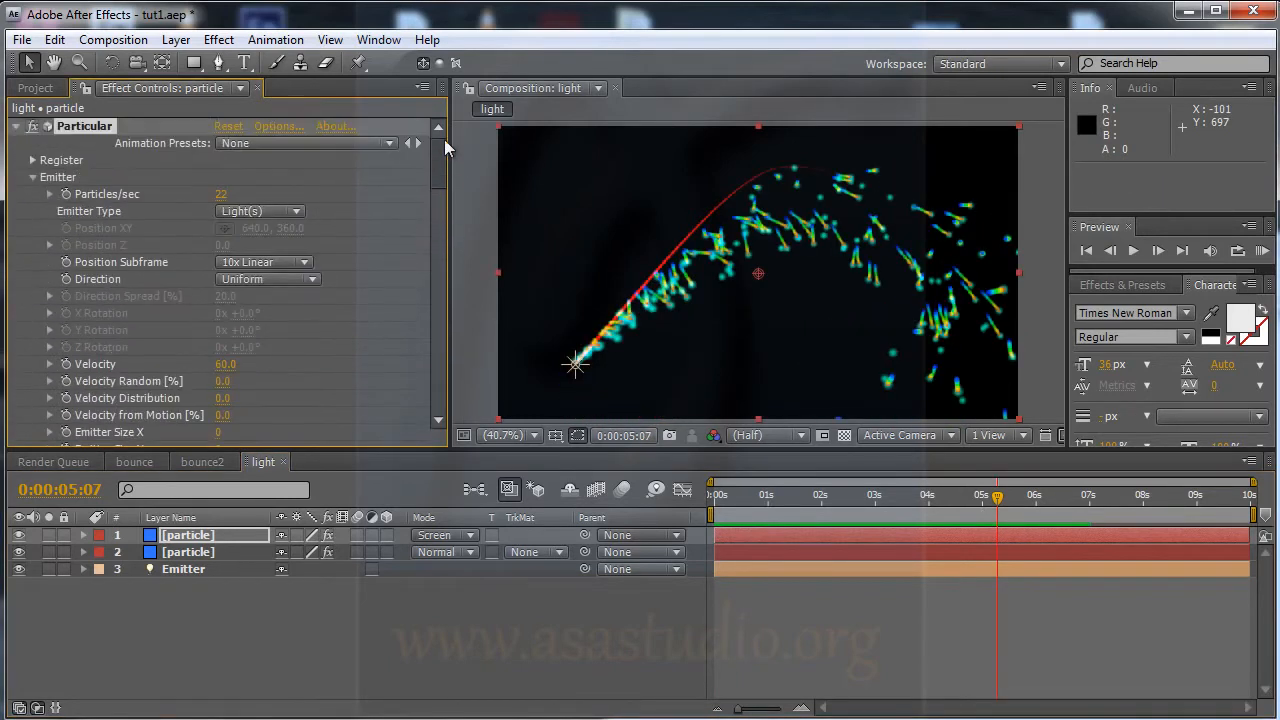
{"action": "left_click", "coordinate": [280, 212]}
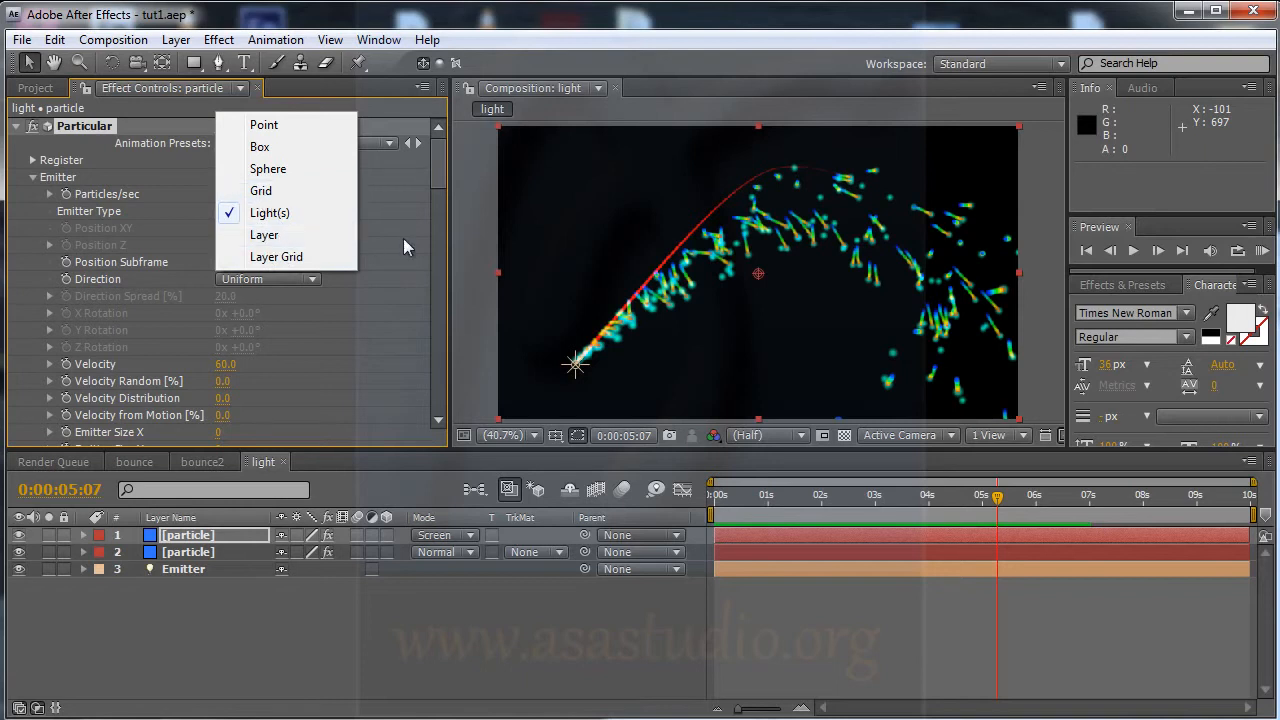
{"action": "left_click", "coordinate": [440, 169]}
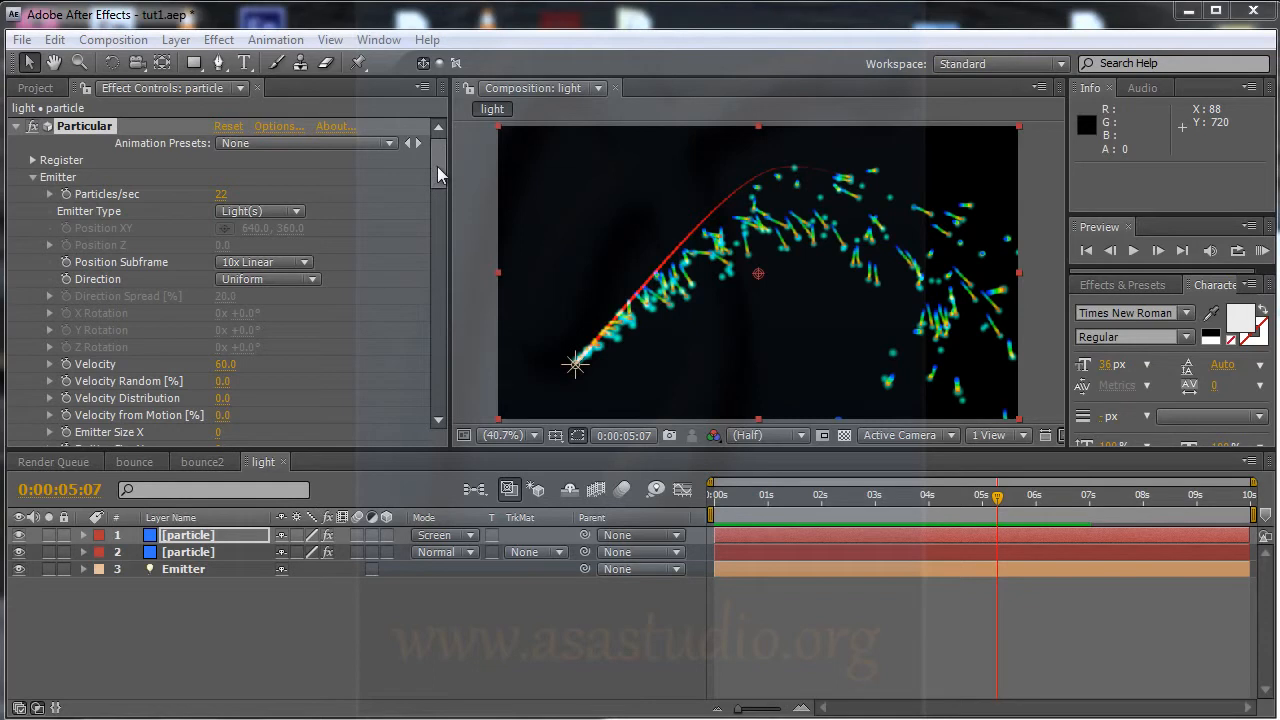
- Collapse the Emitter, Particle, Physics and Aux System groups of the Particular effect
{"action": "left_click_drag", "start_coordinate": [437, 169], "coordinate": [428, 140]}
{"action": "left_click", "coordinate": [34, 178]}
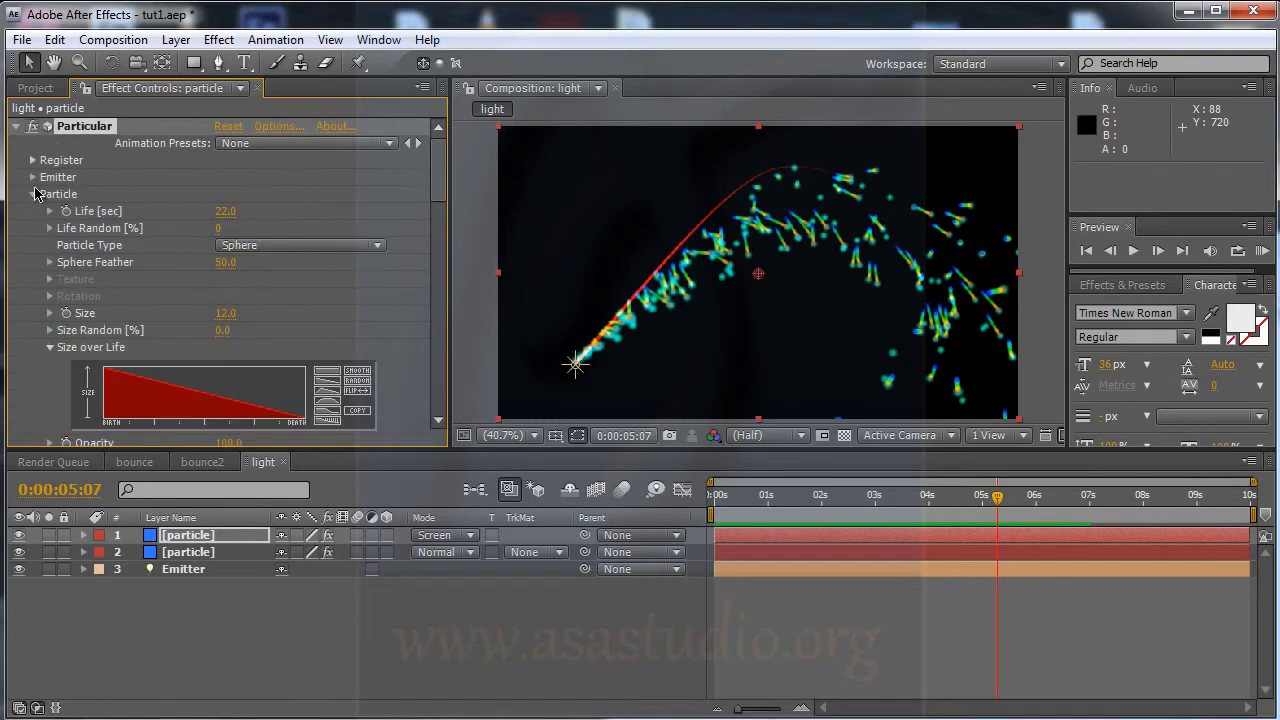
{"action": "left_click", "coordinate": [32, 195]}
{"action": "left_click", "coordinate": [33, 229]}
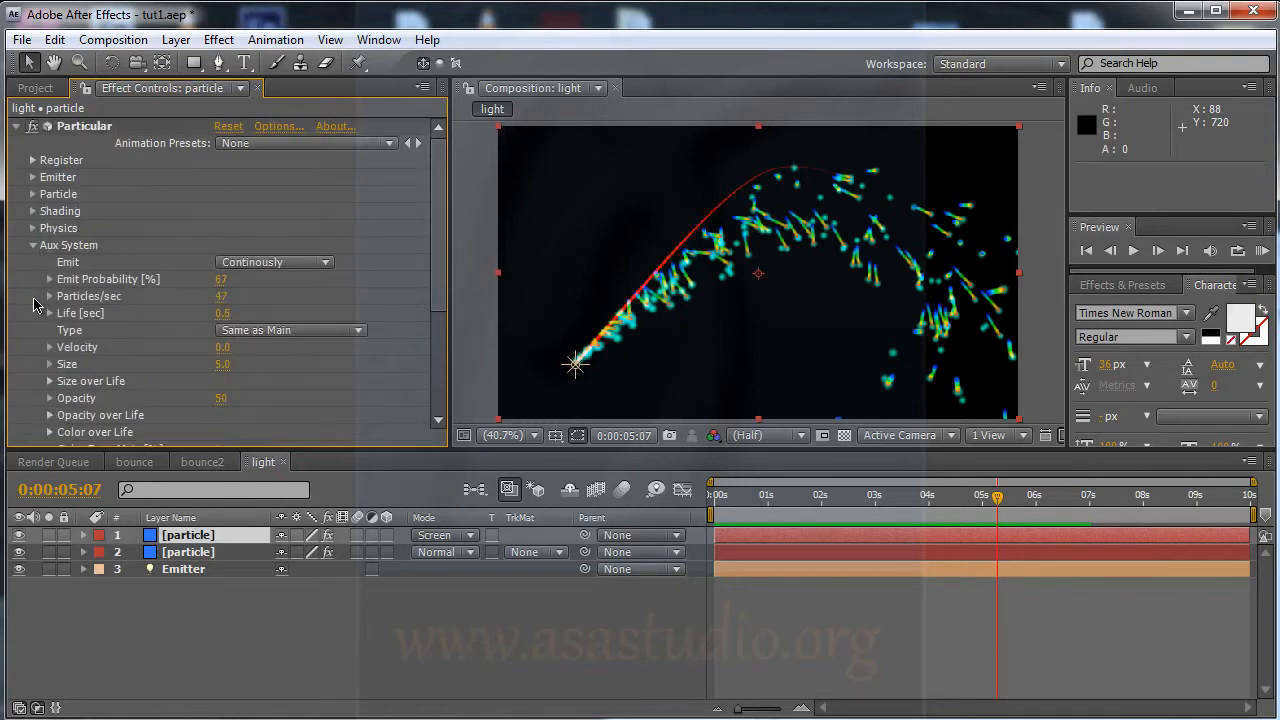
{"action": "left_click", "coordinate": [33, 245]}
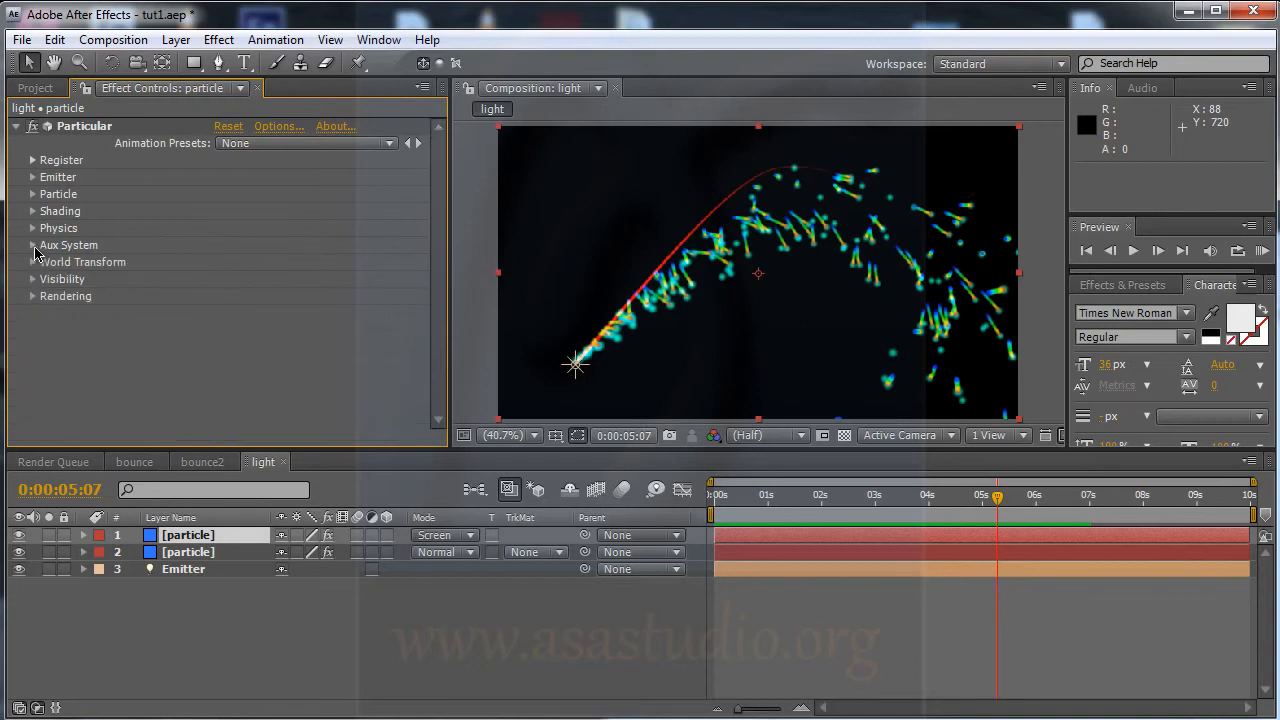
- Hide the original red-trail particle layer and select the duplicated particle layer
{"action": "left_click", "coordinate": [185, 572]}
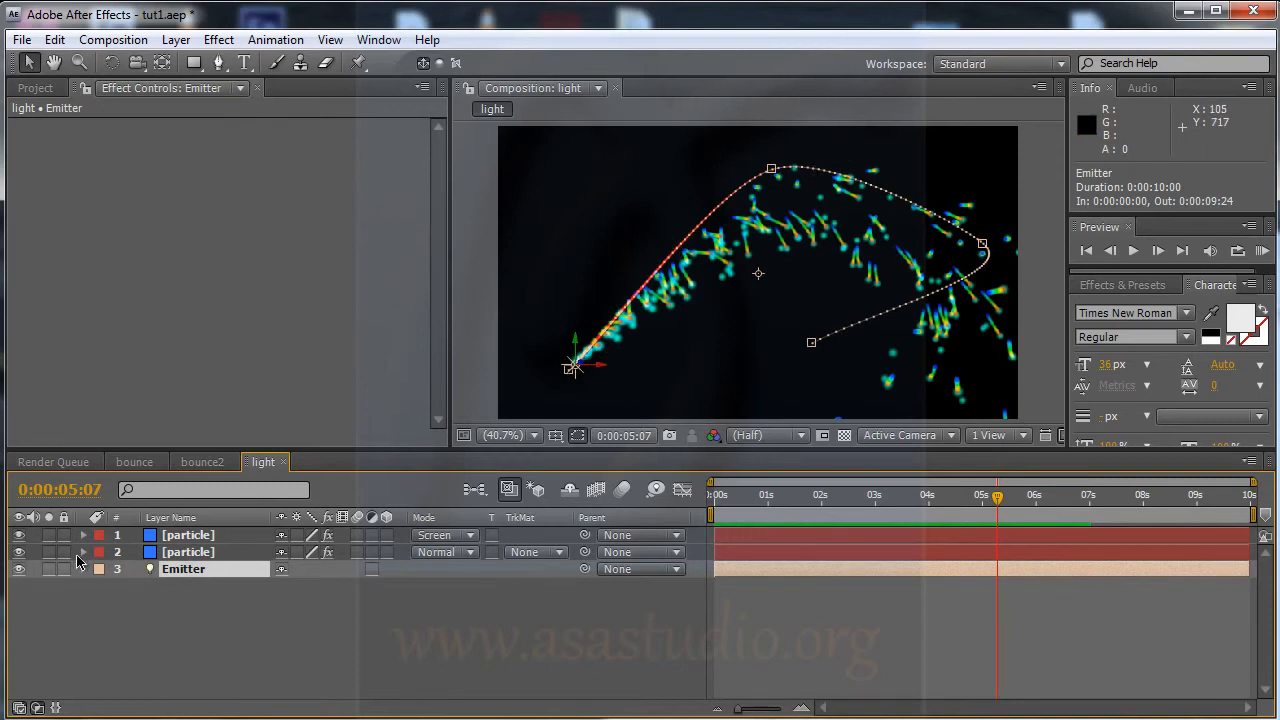
{"action": "left_click", "coordinate": [19, 552]}
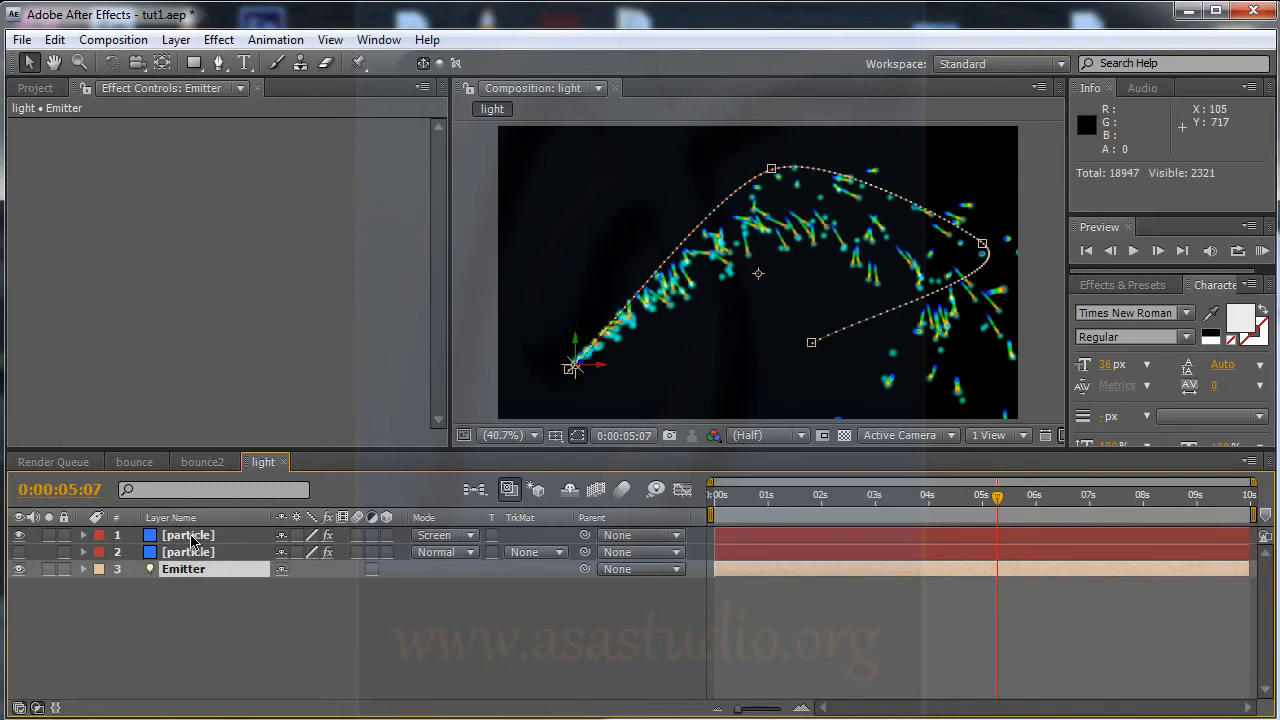
{"action": "left_click", "coordinate": [193, 537]}
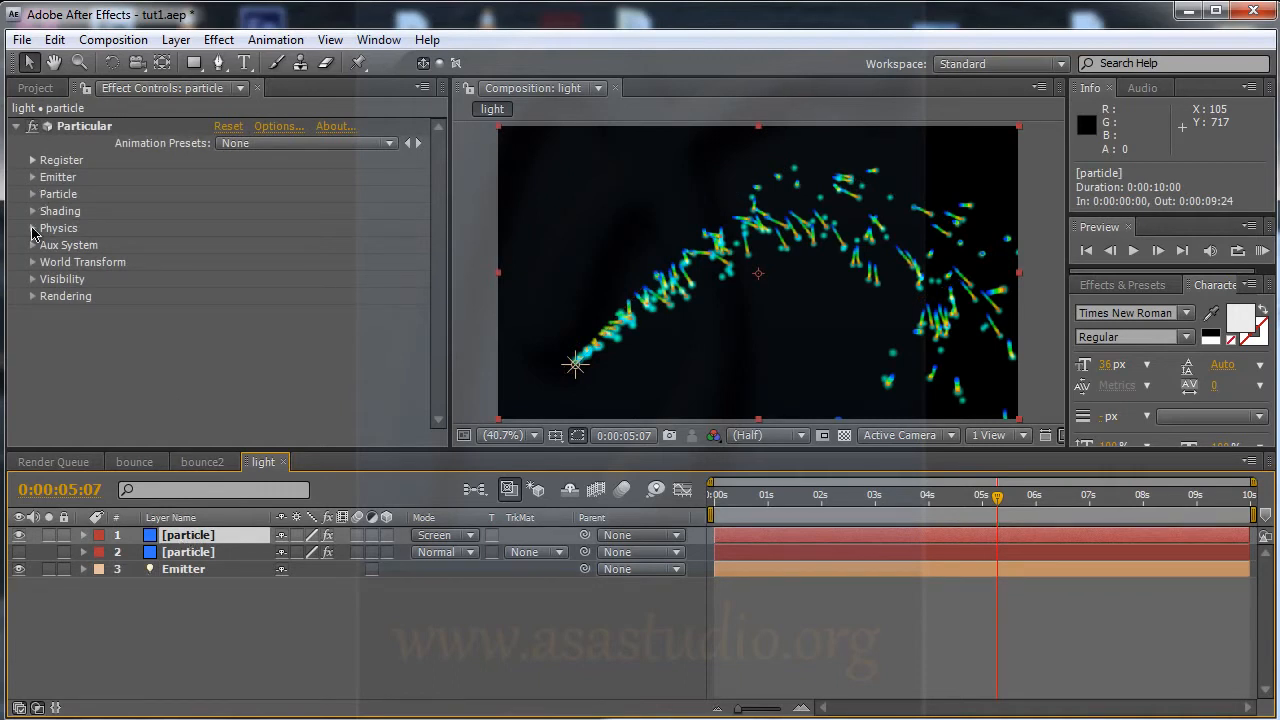
- Set the Air physics Motion Path of the duplicated particle layer to 1 and dismiss the missing-light notice
{"action": "left_click", "coordinate": [32, 229]}
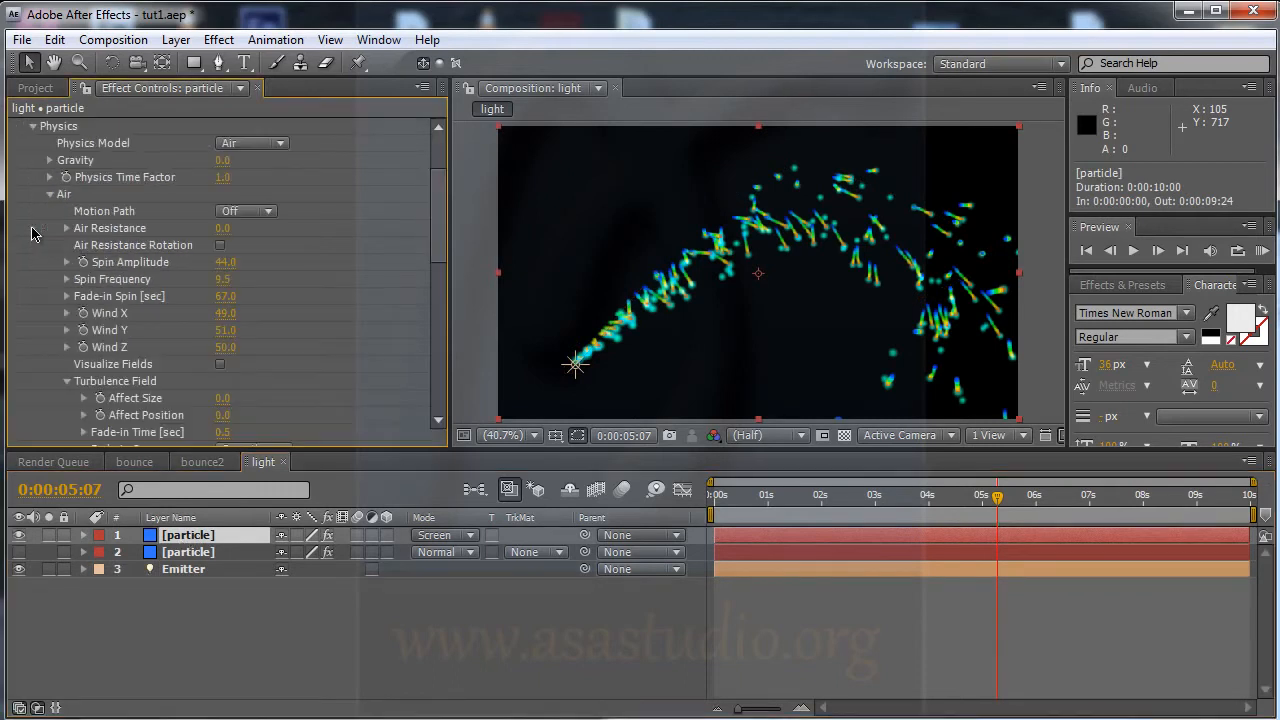
{"action": "left_click", "coordinate": [237, 214]}
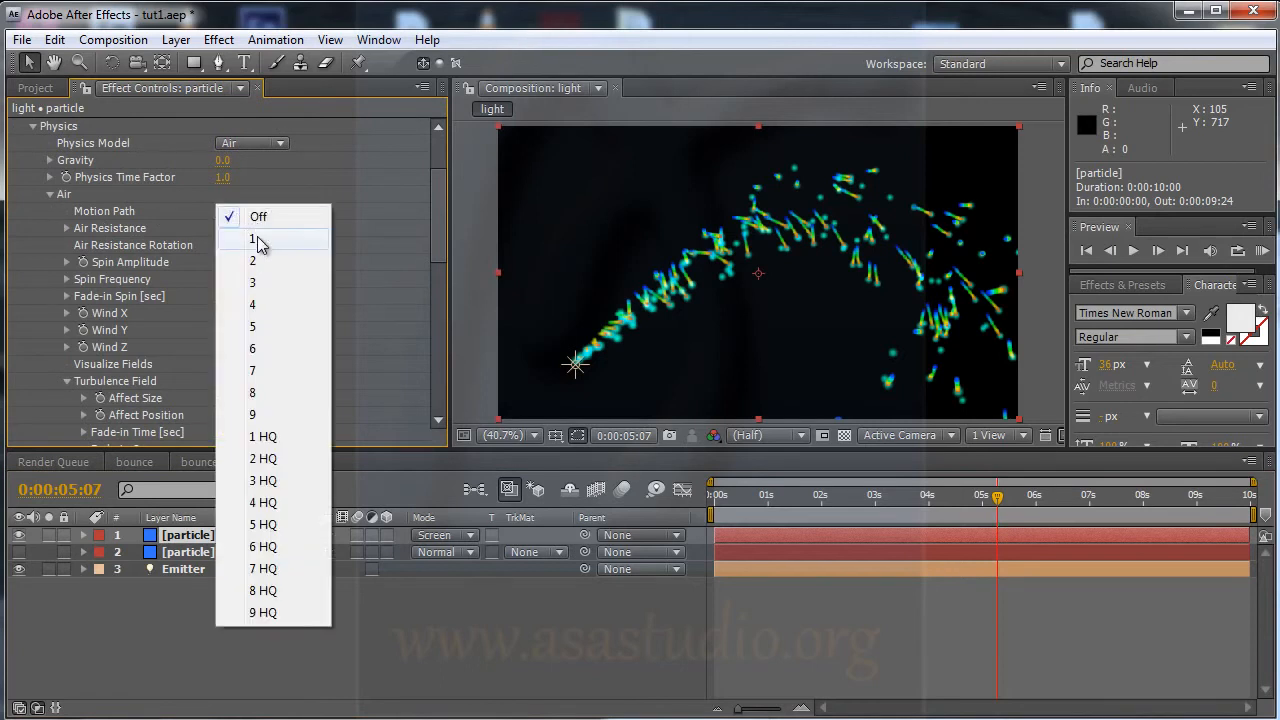
{"action": "left_click", "coordinate": [257, 236]}
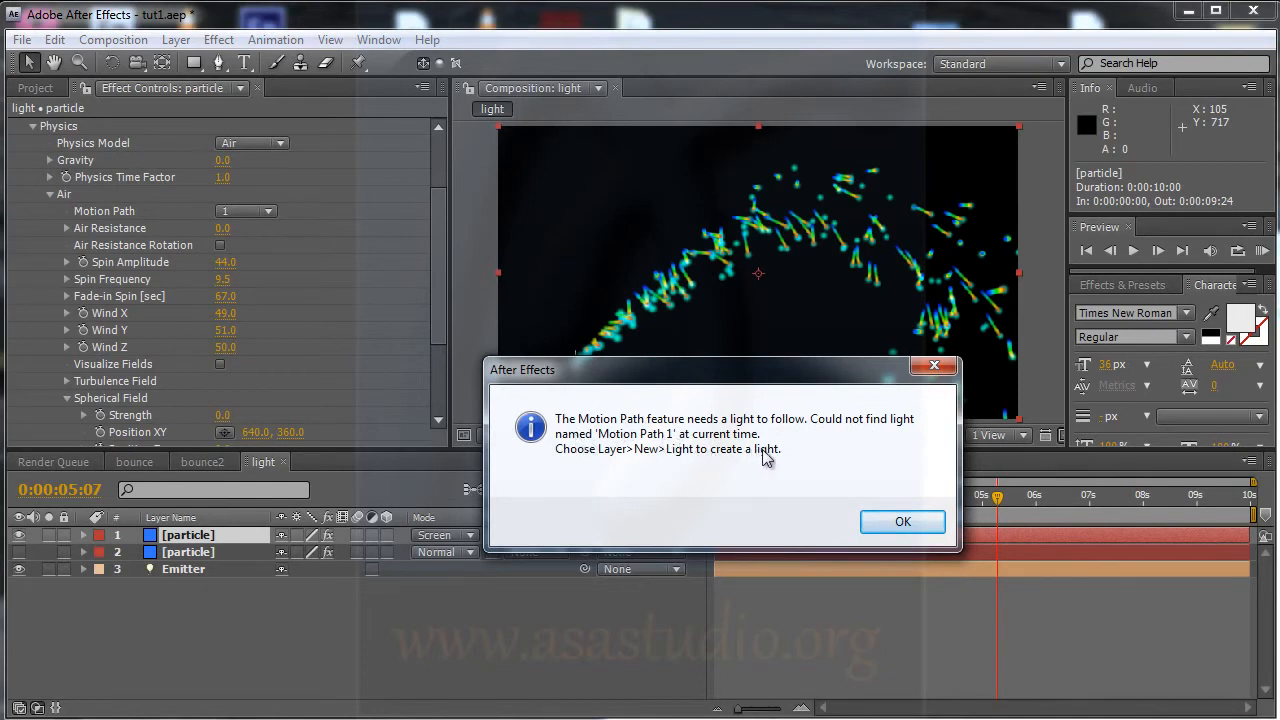
{"action": "left_click", "coordinate": [900, 522]}
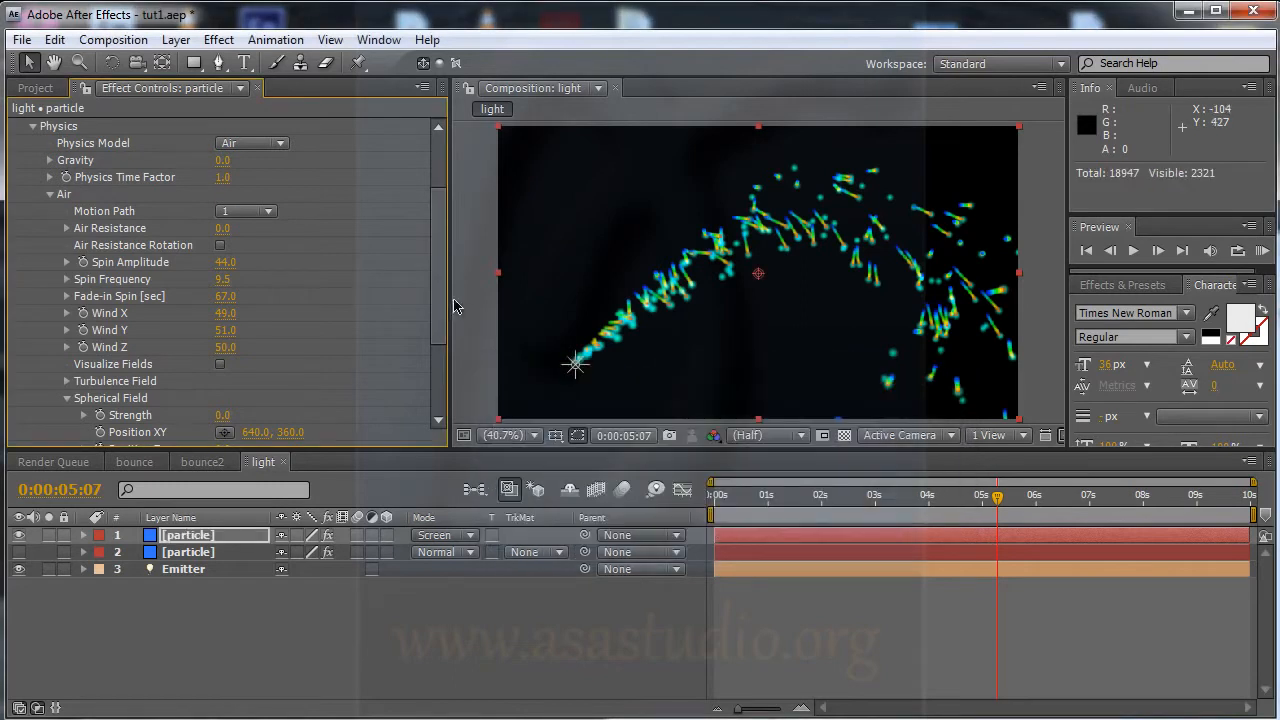
- Set the Emitter Type of the duplicated particle layer's Particular effect to Point
{"action": "left_click_drag", "start_coordinate": [441, 245], "coordinate": [437, 192]}
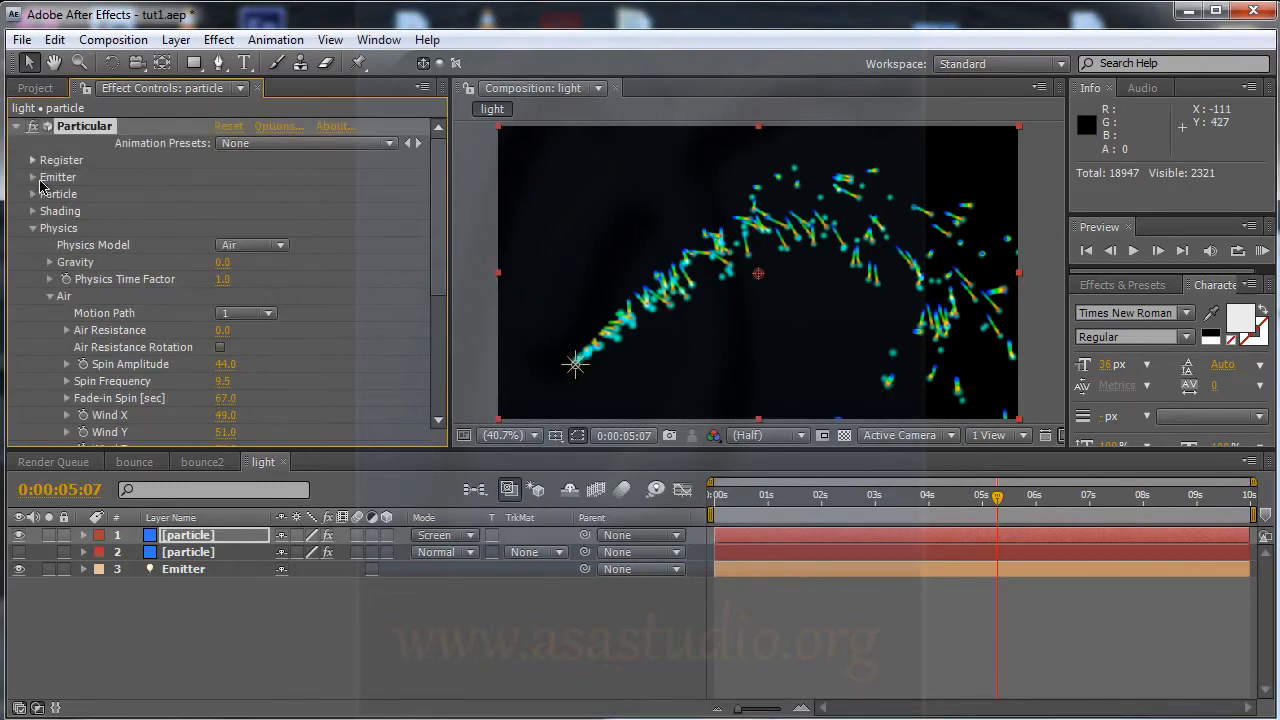
{"action": "left_click", "coordinate": [33, 177]}
{"action": "left_click", "coordinate": [286, 163]}
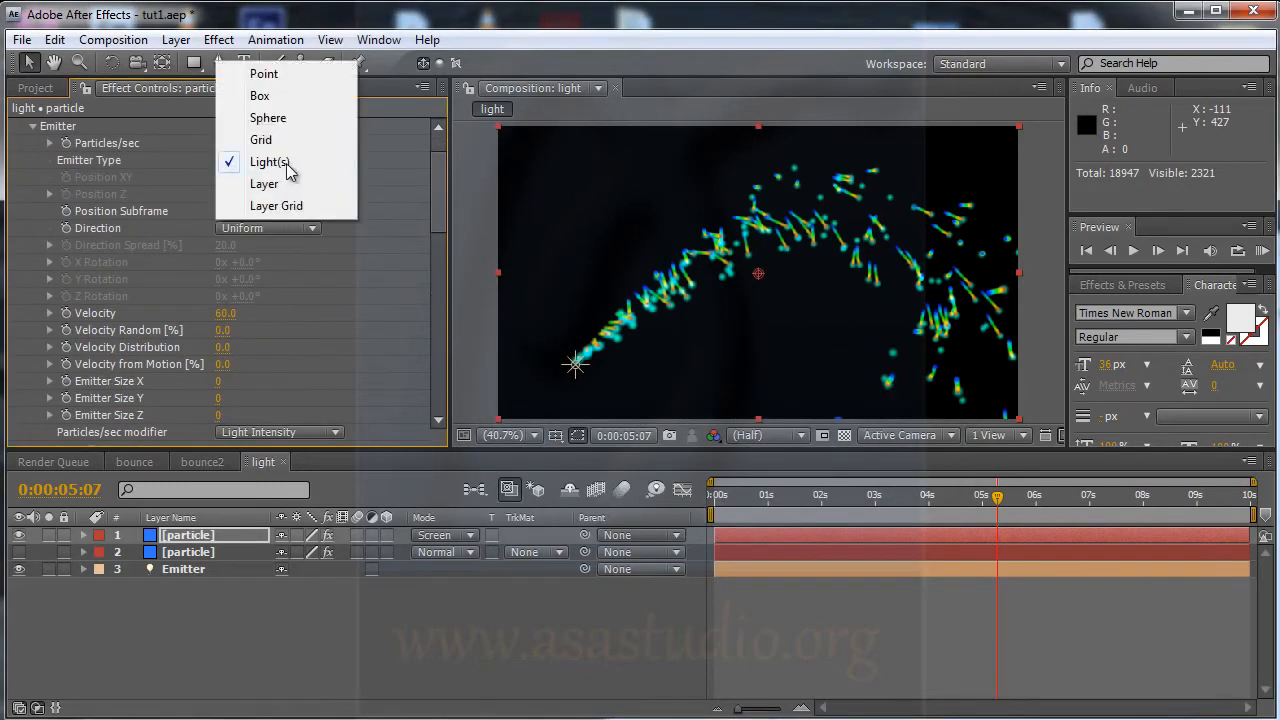
{"action": "left_click", "coordinate": [291, 77]}
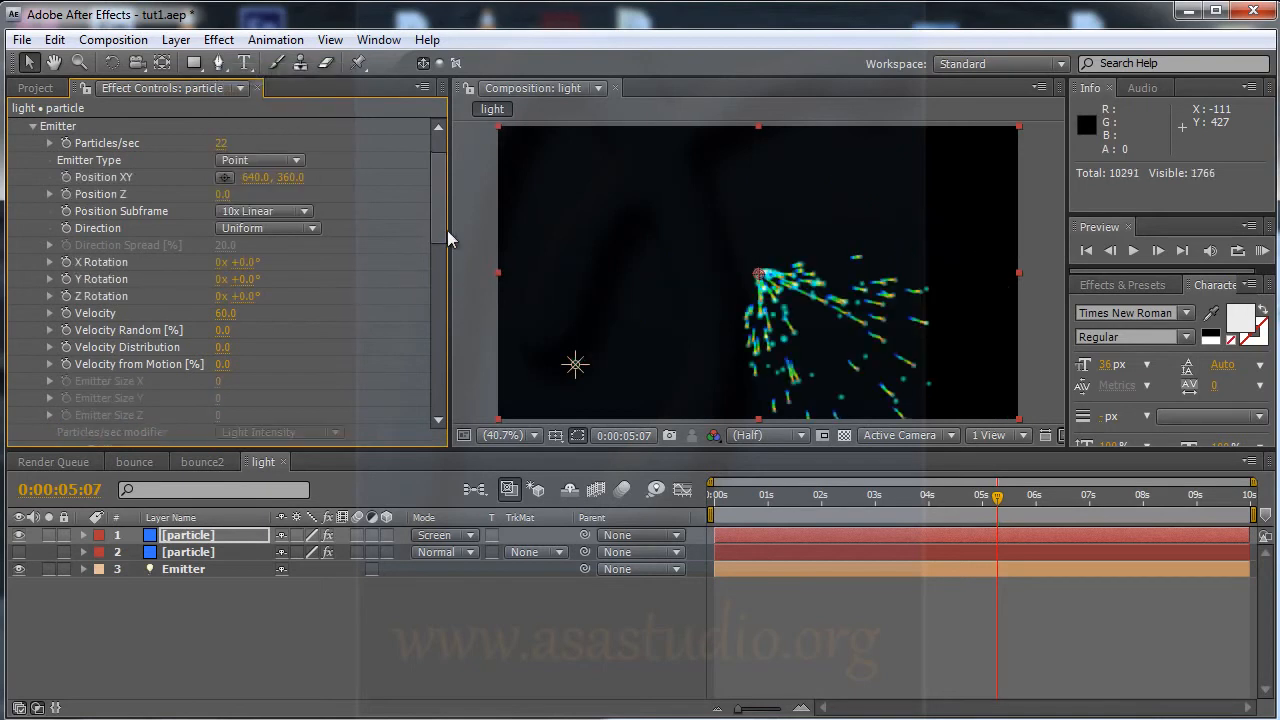
- Switch the duplicate's Air Motion Path off and back to 1, and dismiss the missing-light notice
{"action": "left_click_drag", "start_coordinate": [439, 212], "coordinate": [435, 316]}
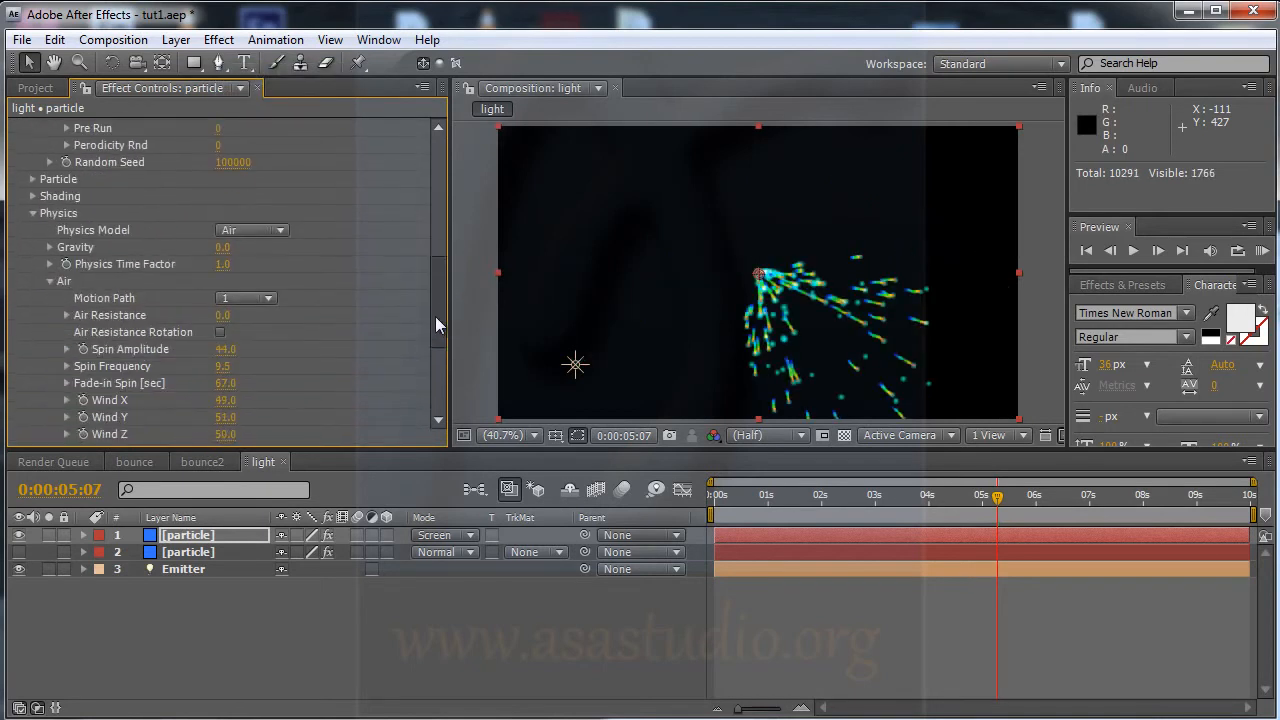
{"action": "scroll", "coordinate": [435, 319], "scroll_direction": "down", "scroll_amount": 1}
{"action": "left_click", "coordinate": [265, 274]}
{"action": "left_click", "coordinate": [259, 253]}
{"action": "left_click", "coordinate": [267, 275]}
{"action": "left_click", "coordinate": [267, 299]}
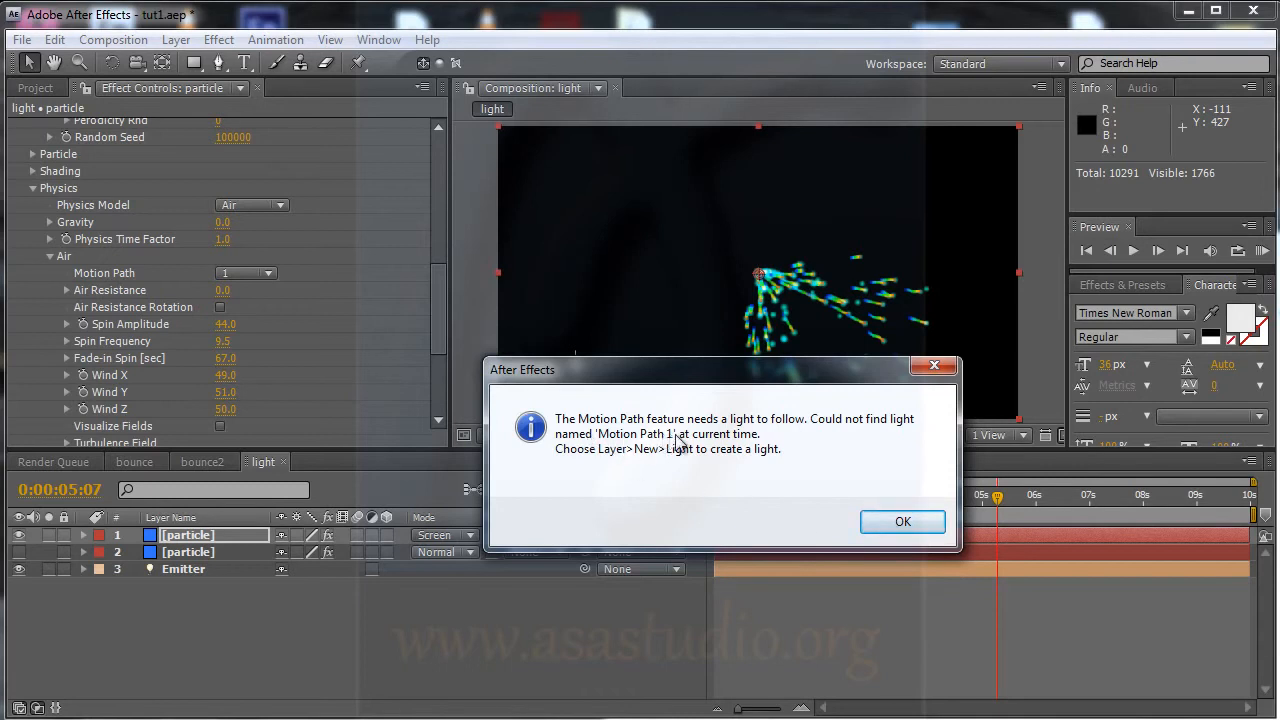
{"action": "left_click", "coordinate": [902, 522]}
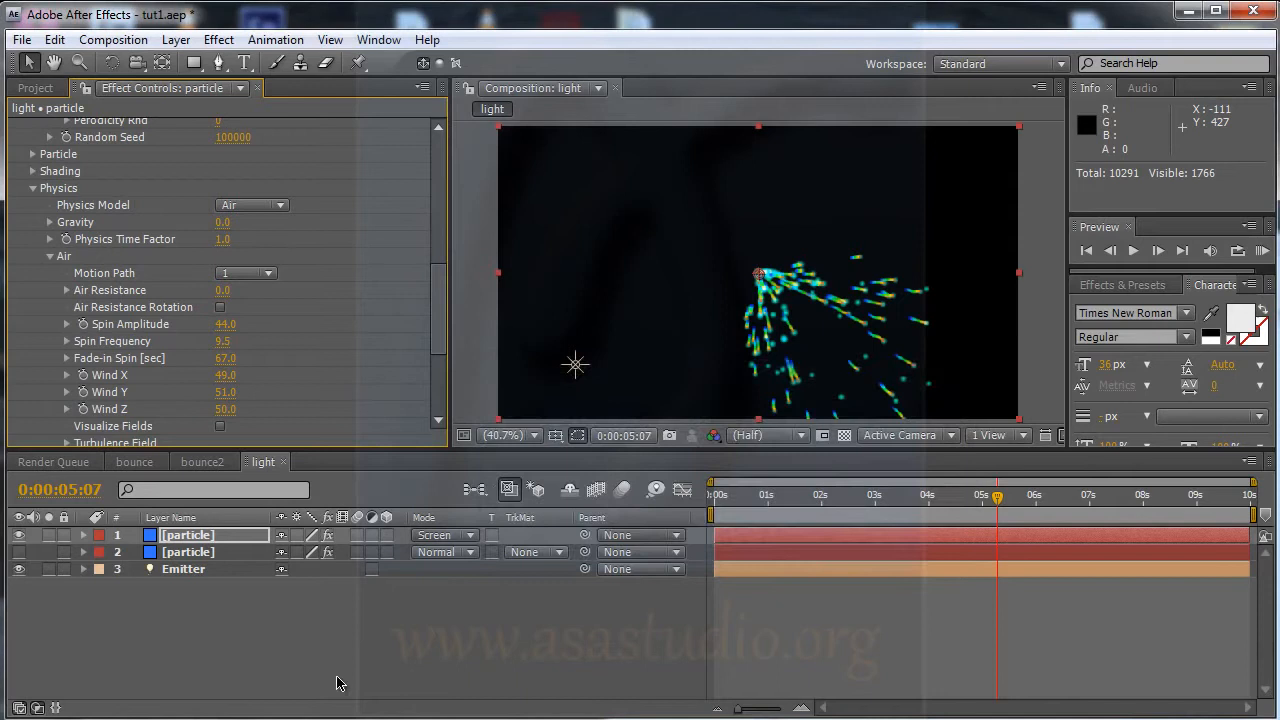
- Rename the Emitter light layer as "Motion Path 1"
{"action": "left_click", "coordinate": [189, 572]}
{"action": "key", "text": "Return"}
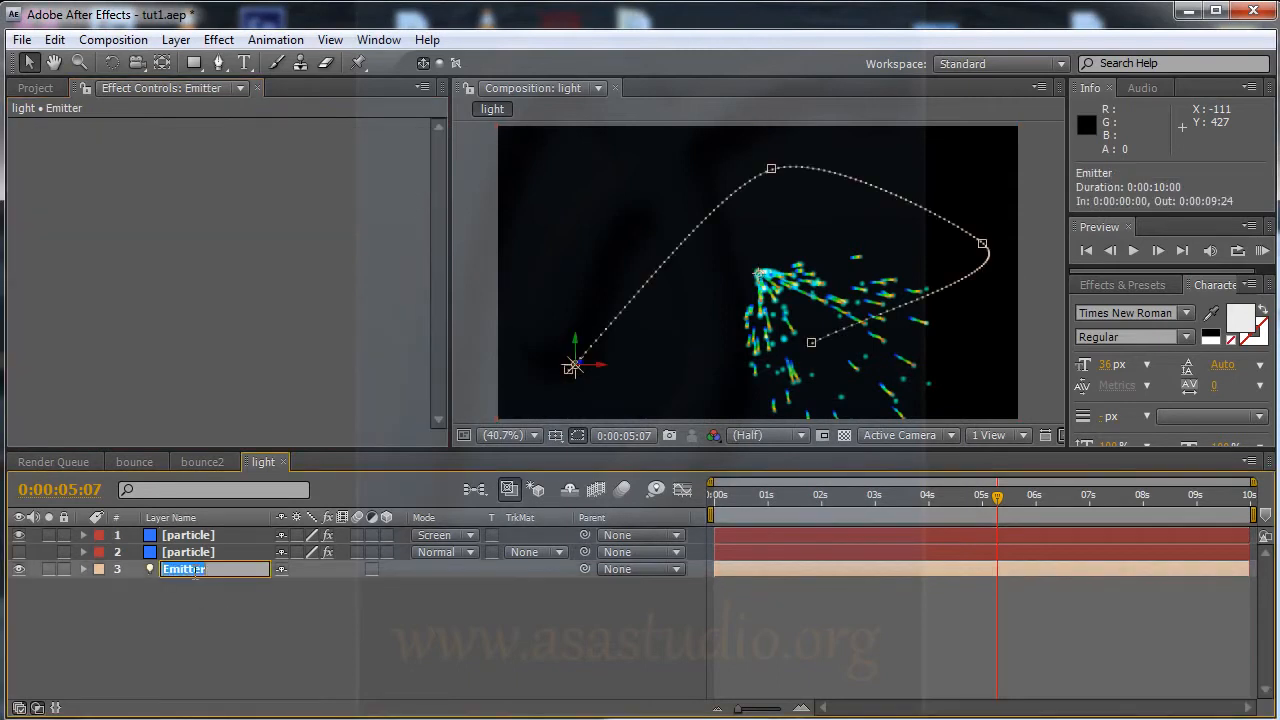
{"action": "type", "text": "Motion Path 1"}
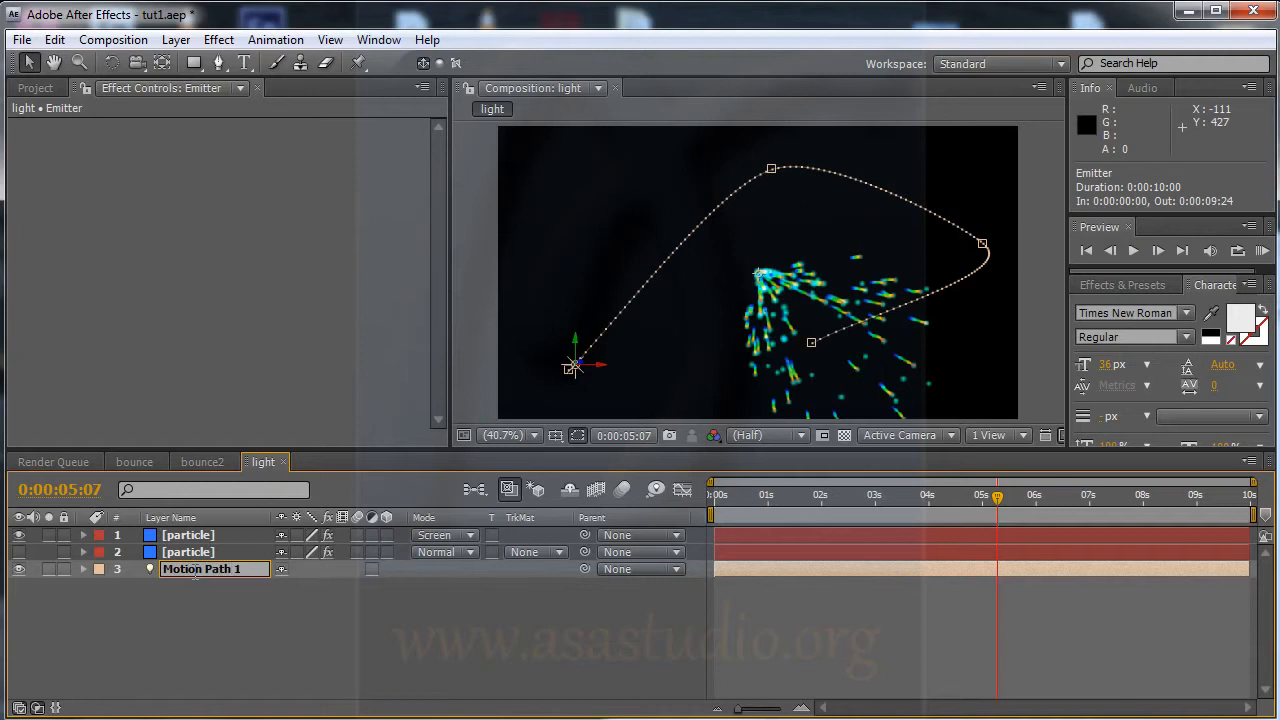
{"action": "key", "text": "Return"}
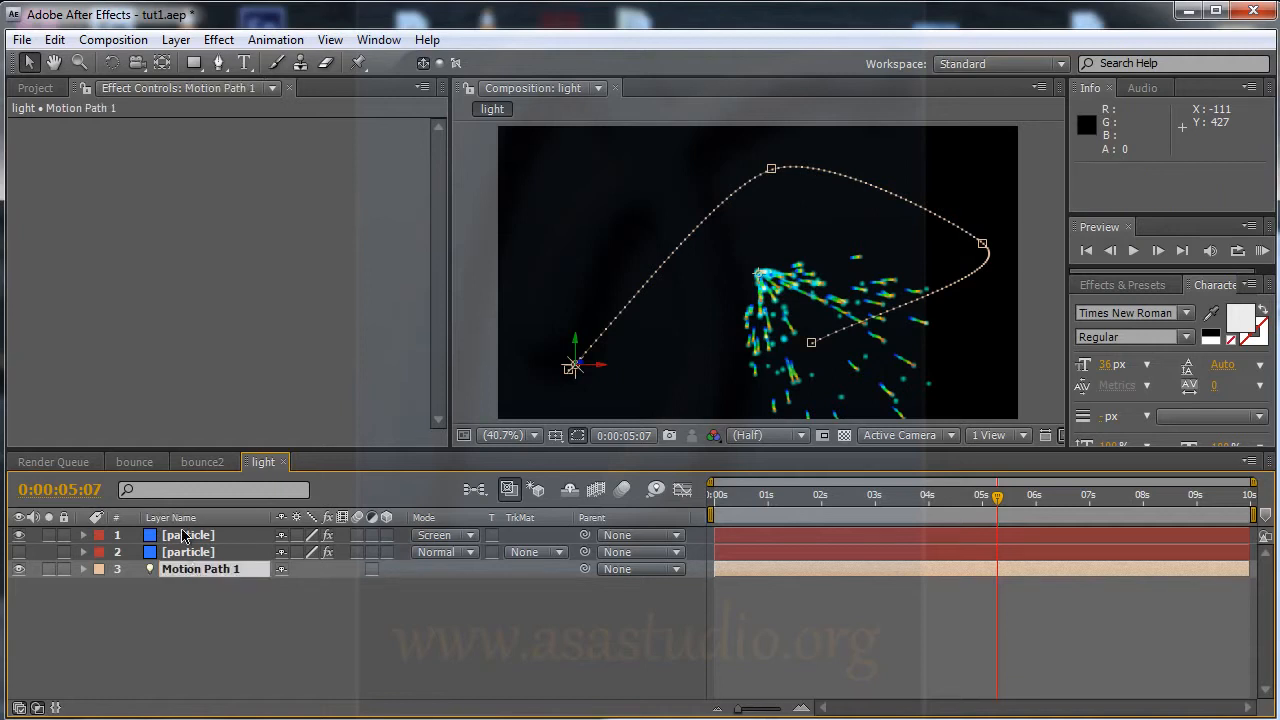
- Reapply Motion Path 1 in the duplicated particle layer's Air physics by switching it off and on, and preview the animation up to 0:00:04:18
{"action": "left_click", "coordinate": [185, 535]}
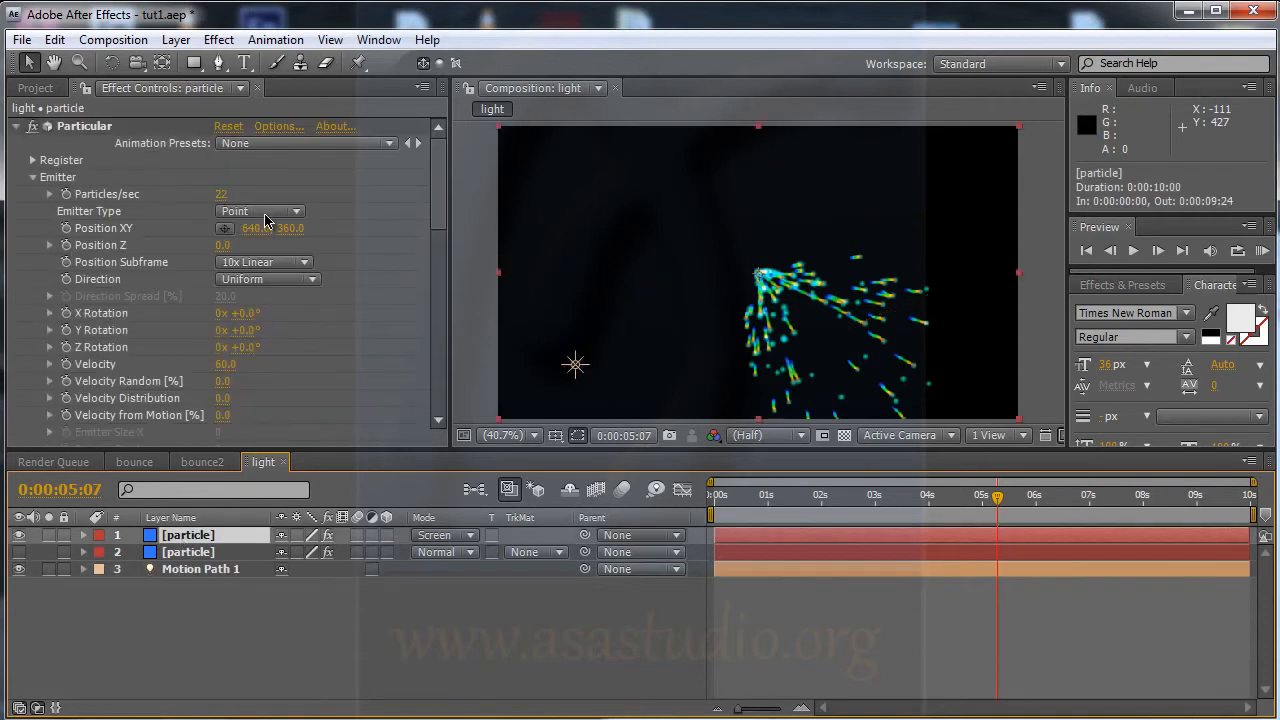
{"action": "left_click", "coordinate": [259, 215]}
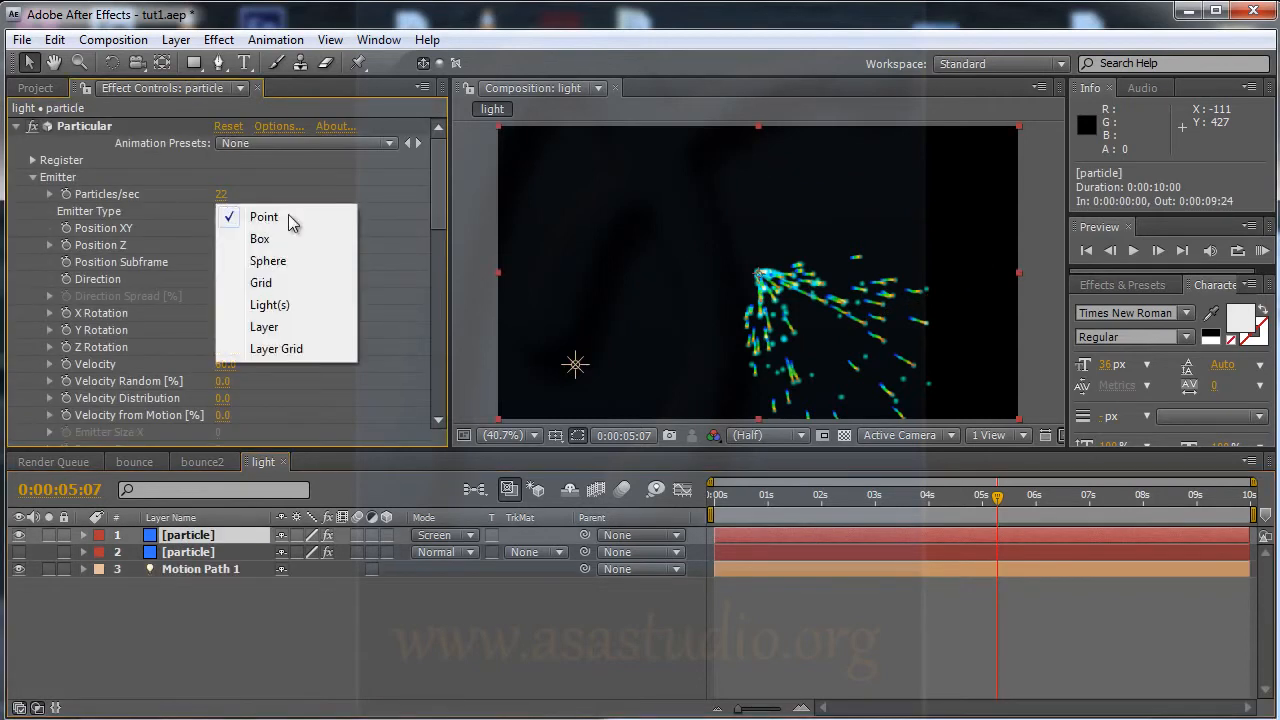
{"action": "left_click", "coordinate": [441, 198]}
{"action": "left_click_drag", "start_coordinate": [441, 198], "coordinate": [441, 315]}
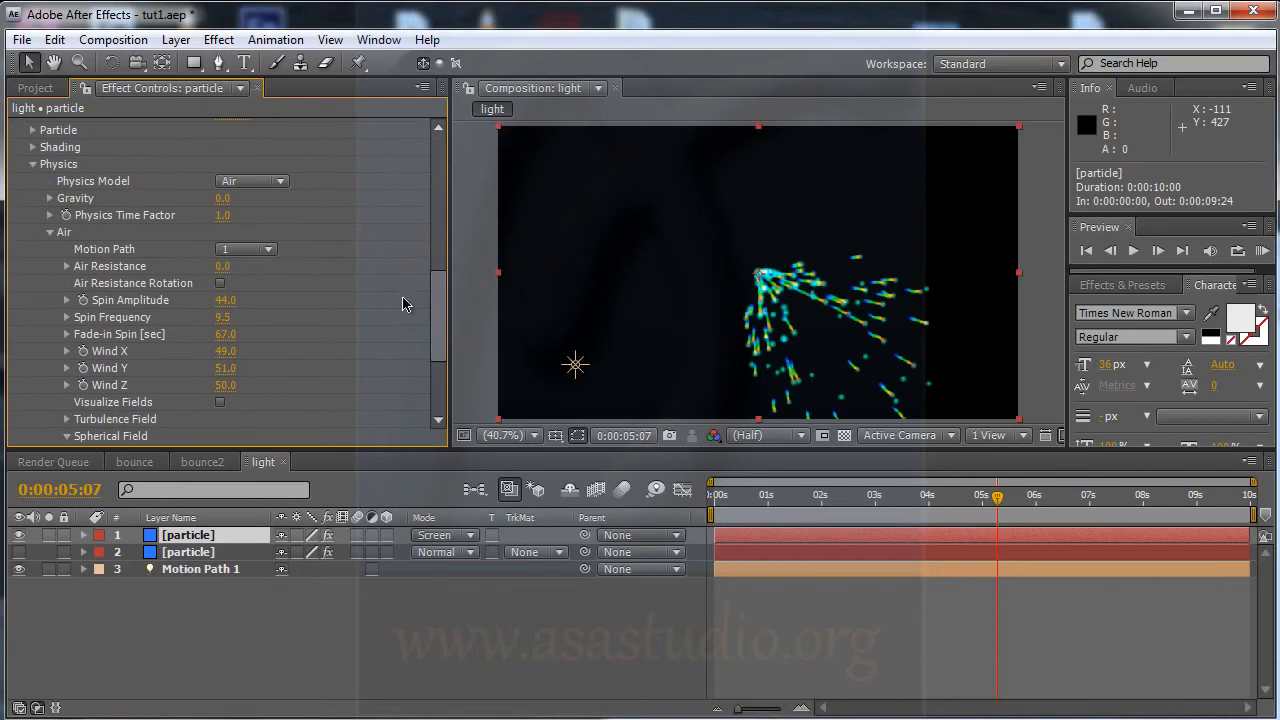
{"action": "left_click", "coordinate": [264, 250]}
{"action": "left_click", "coordinate": [272, 226]}
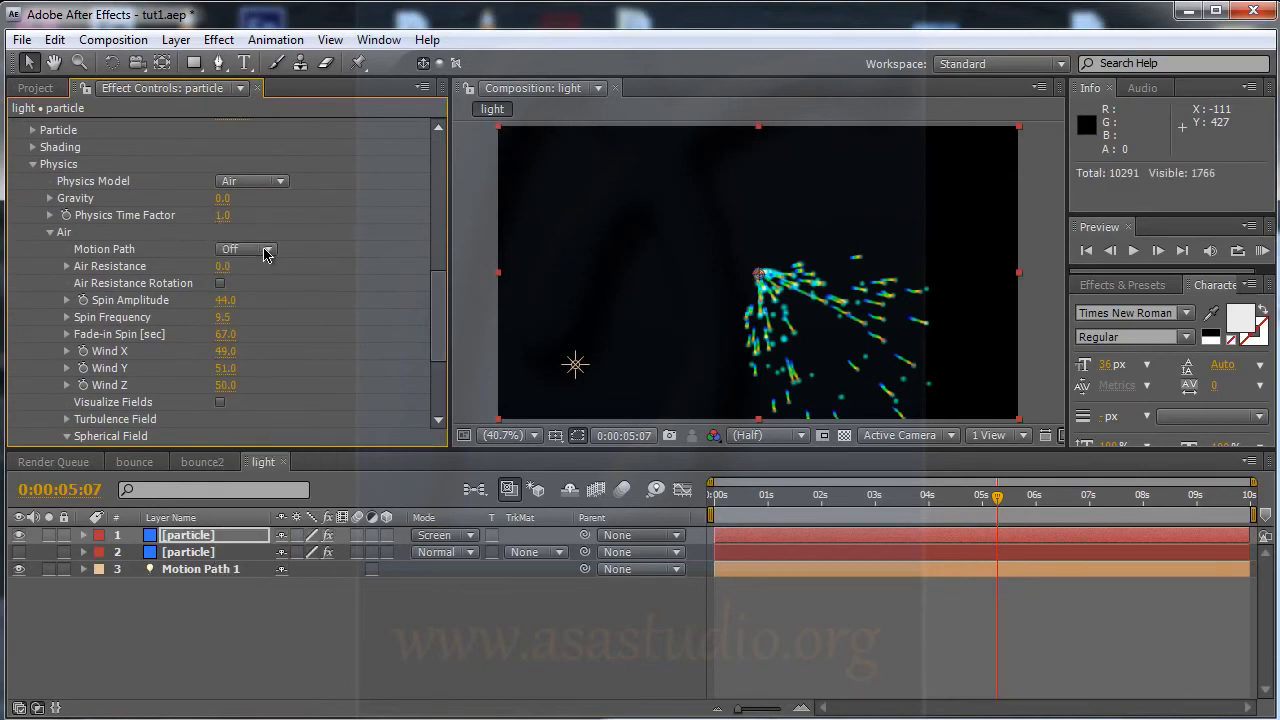
{"action": "left_click", "coordinate": [266, 253]}
{"action": "left_click", "coordinate": [271, 276]}
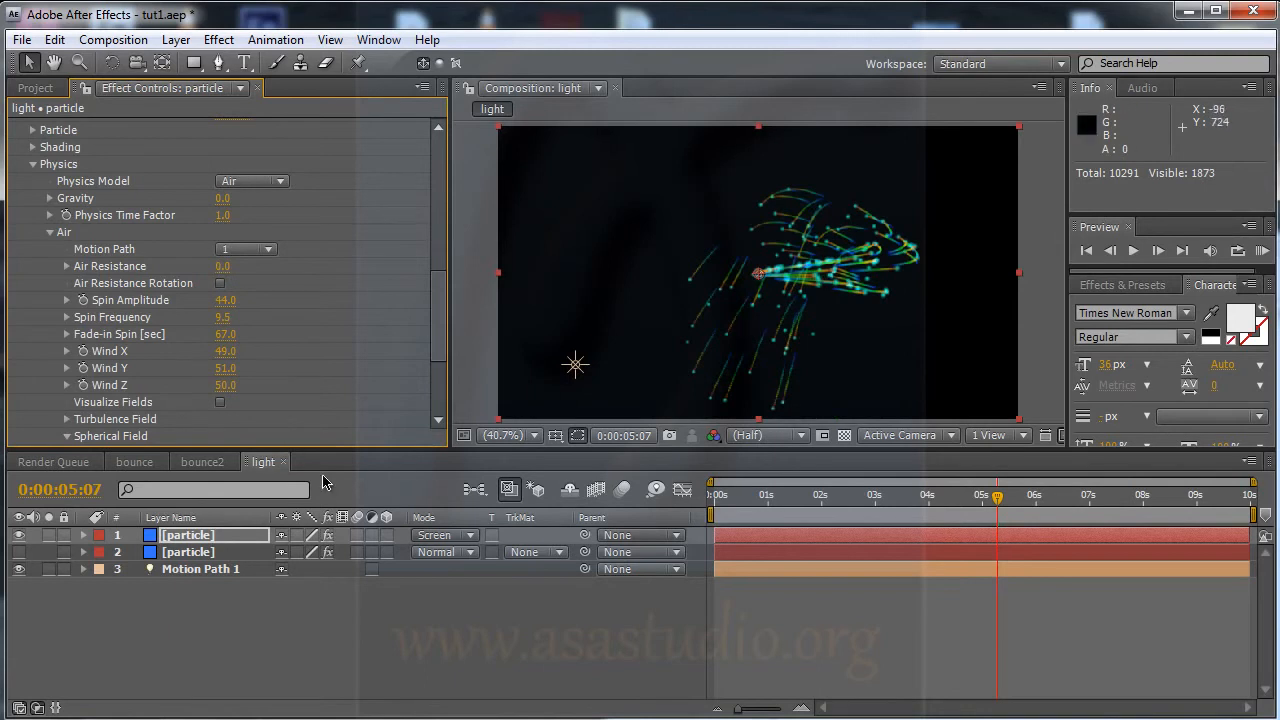
{"action": "left_click_drag", "start_coordinate": [790, 504], "coordinate": [966, 500]}
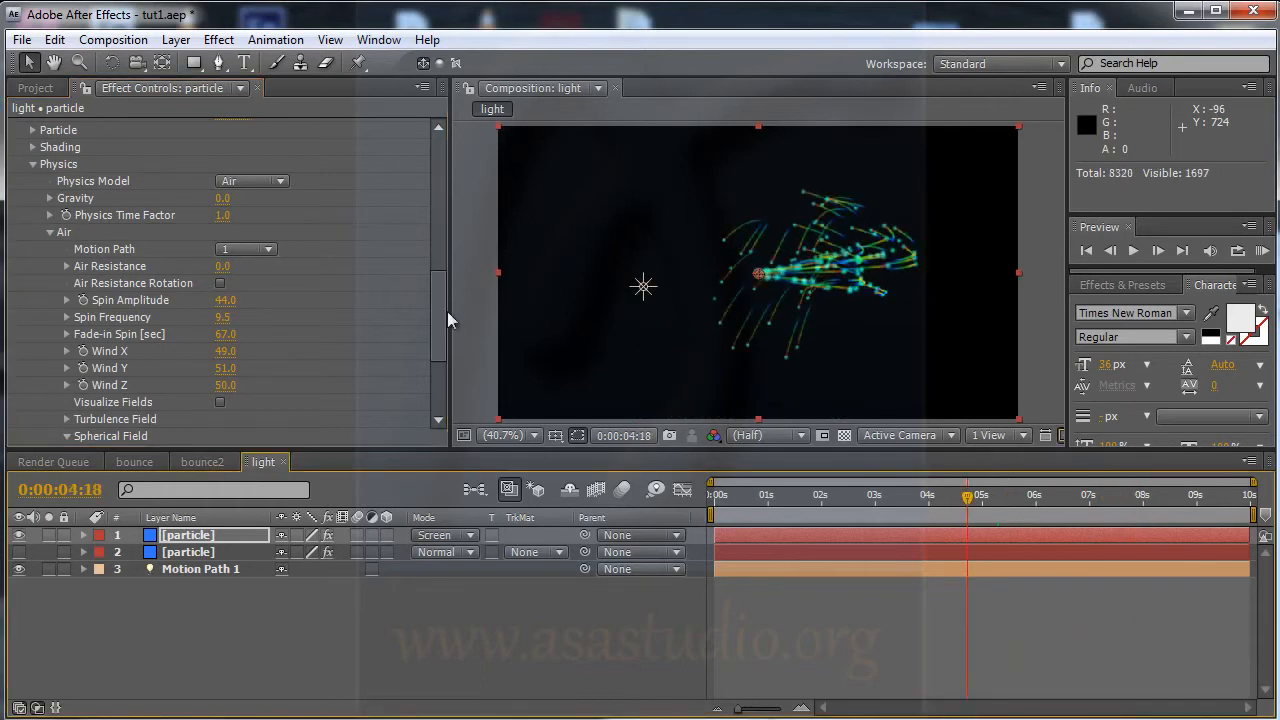
- Set the Spherical Field's Strength to 100 and place its center slightly above the emitter, at about 656, 270
{"action": "left_click_drag", "start_coordinate": [441, 309], "coordinate": [438, 375]}
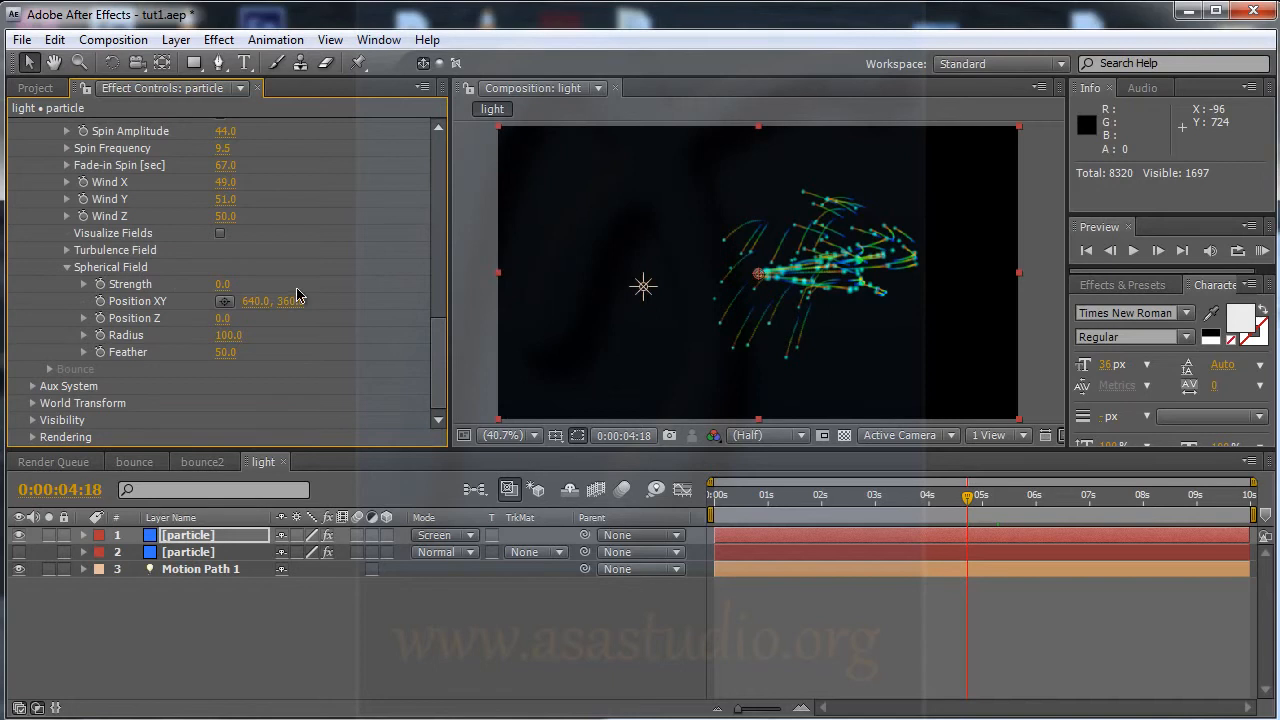
{"action": "left_click_drag", "start_coordinate": [223, 283], "coordinate": [349, 280]}
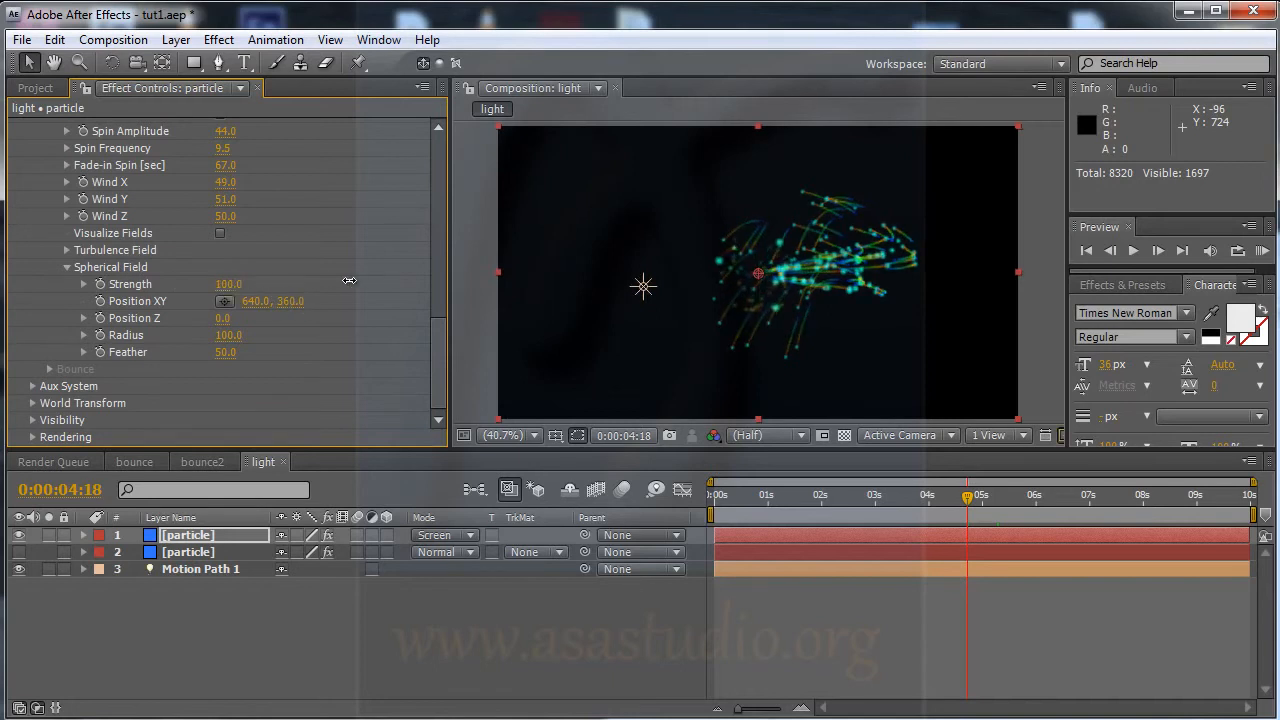
{"action": "left_click", "coordinate": [224, 301]}
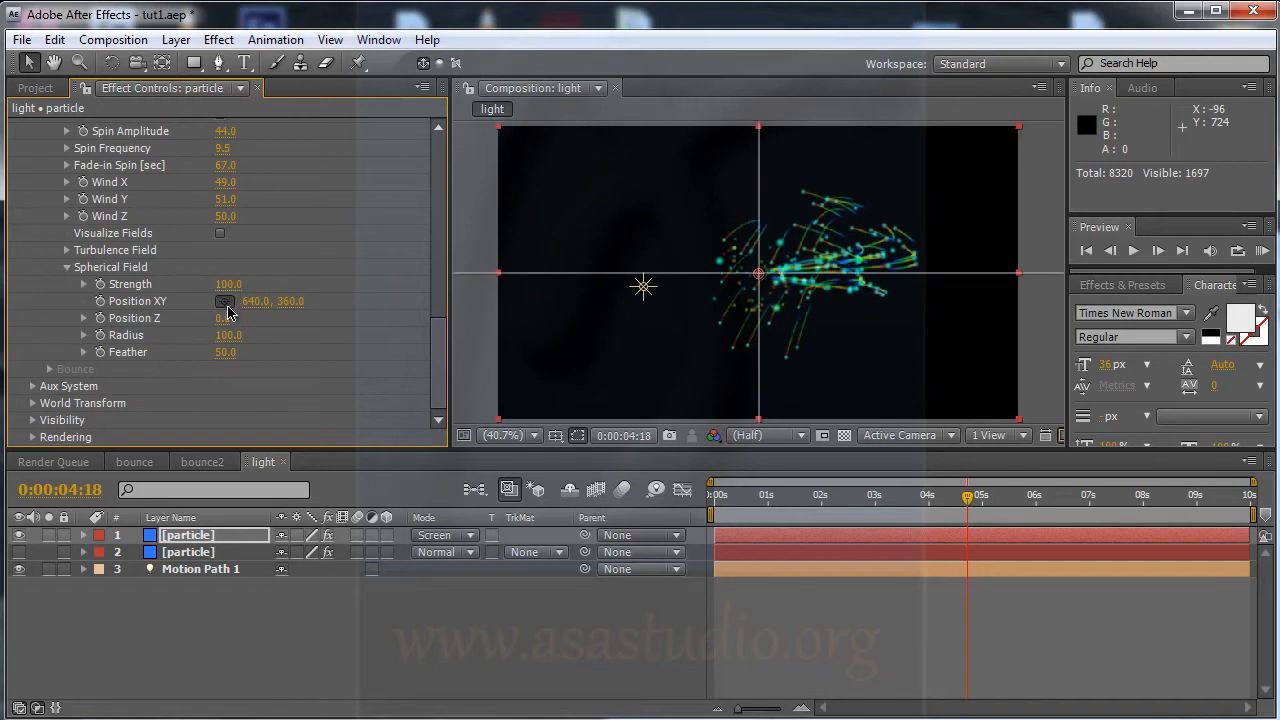
{"action": "left_click", "coordinate": [765, 236]}
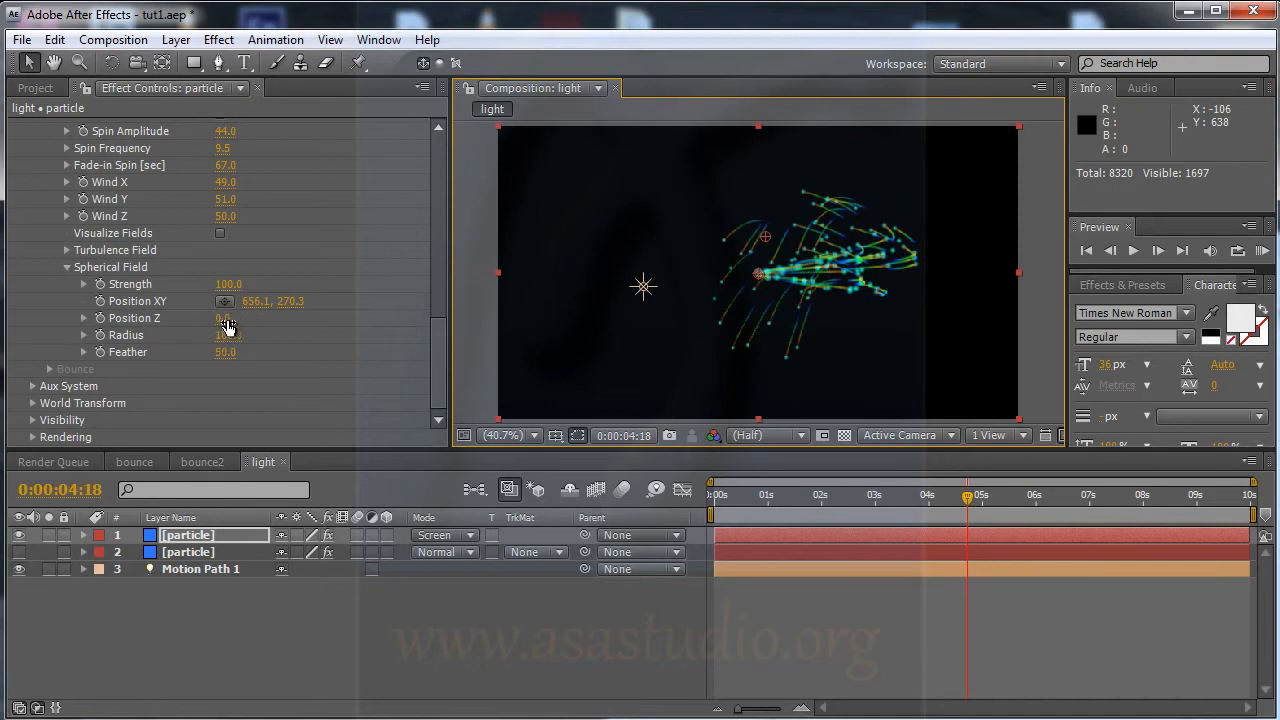
- Turn on Visualize Fields and set the Spherical Field's Position Z to 250 and its Radius to 290
{"action": "left_click_drag", "start_coordinate": [222, 318], "coordinate": [250, 319]}
{"action": "left_click_drag", "start_coordinate": [345, 320], "coordinate": [432, 320]}
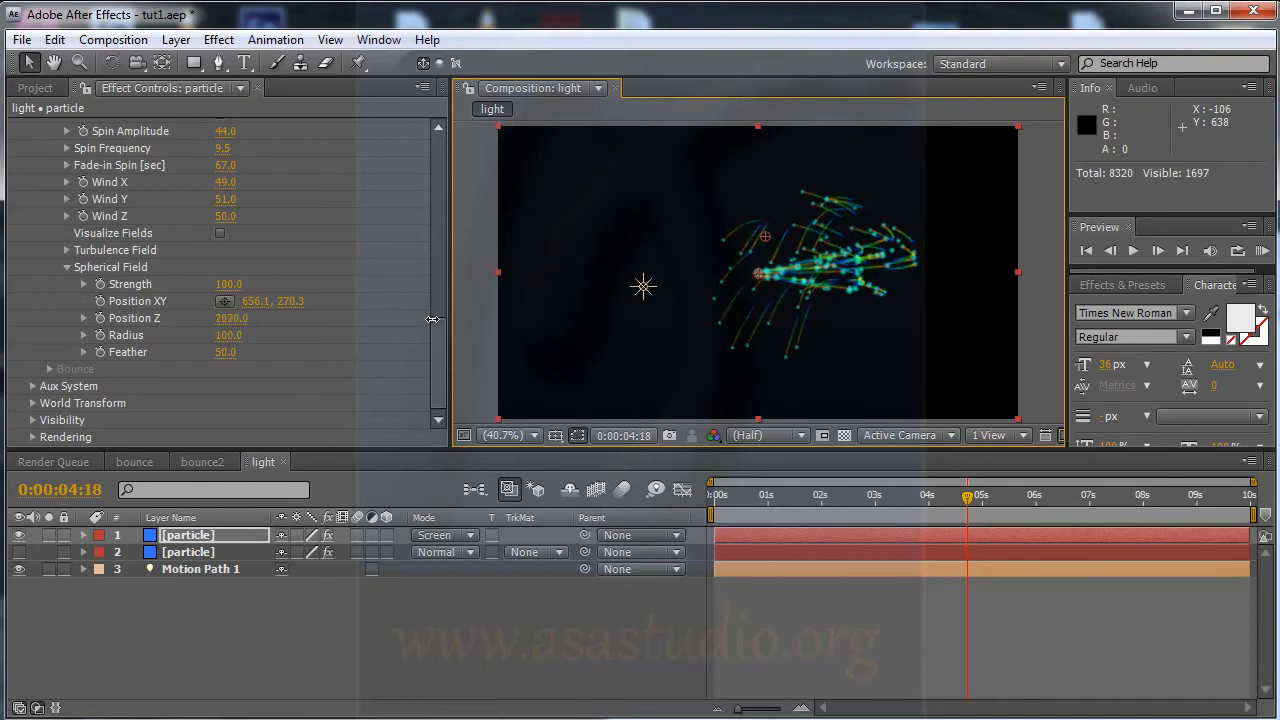
{"action": "left_click_drag", "start_coordinate": [289, 313], "coordinate": [213, 319]}
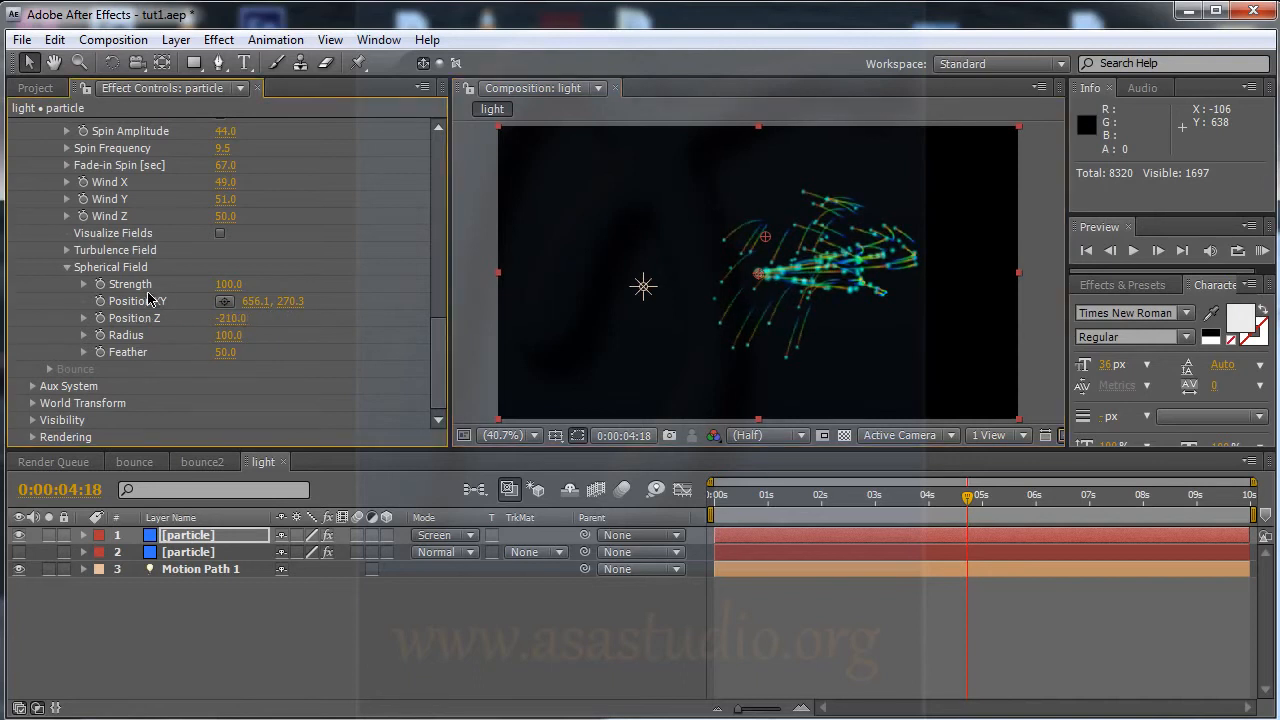
{"action": "left_click", "coordinate": [220, 234]}
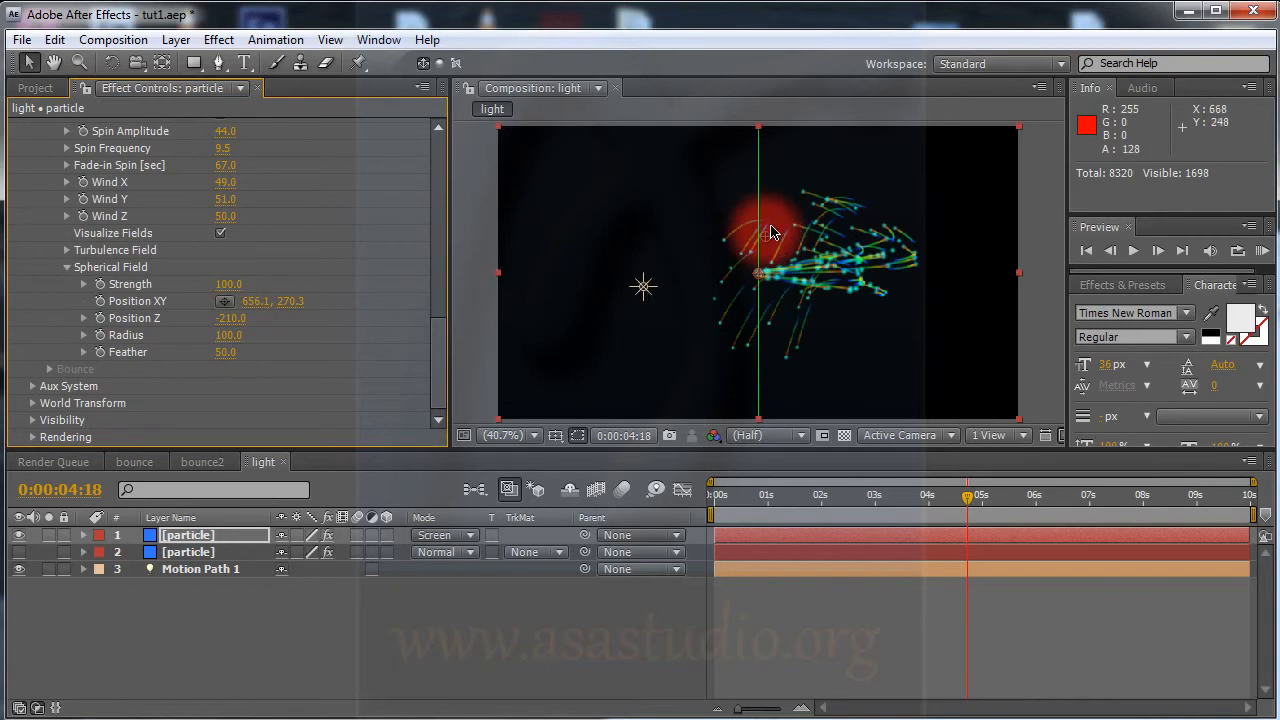
{"action": "mouse_move", "coordinate": [233, 318]}
{"action": "left_mouse_down"}
{"action": "mouse_move", "coordinate": [299, 320]}
{"action": "mouse_move", "coordinate": [235, 322]}
{"action": "left_mouse_up"}
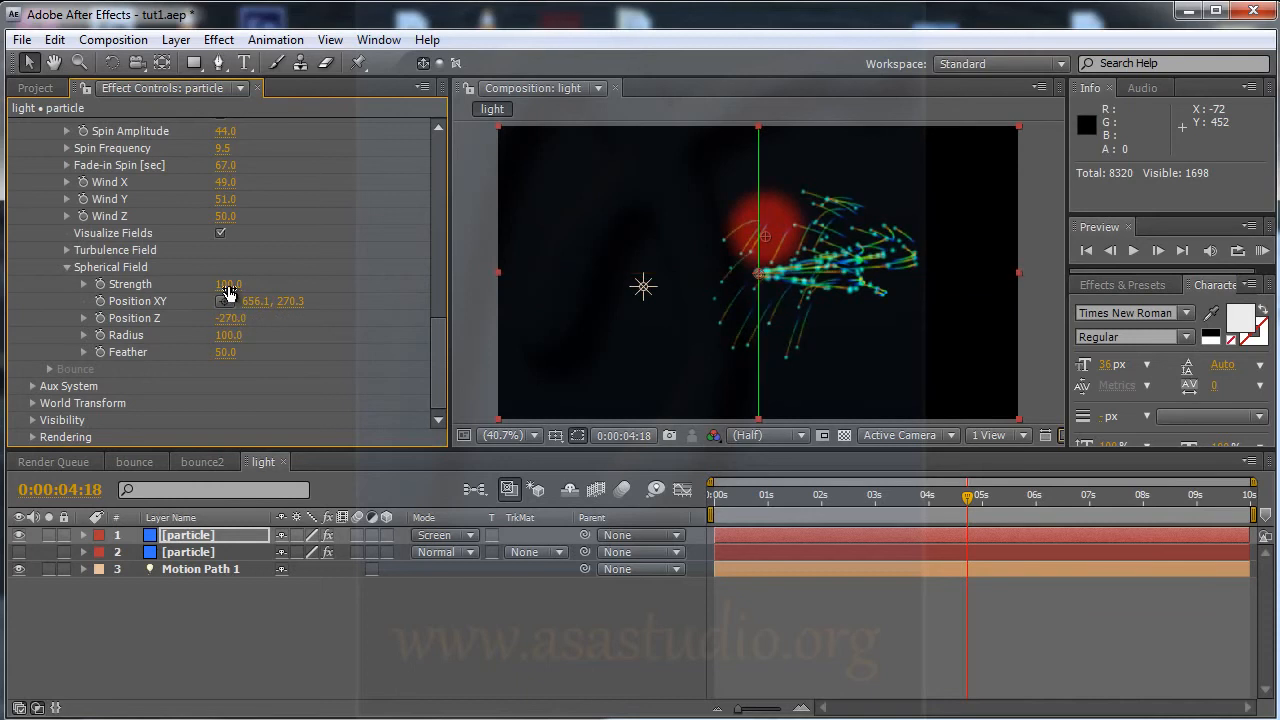
{"action": "left_click_drag", "start_coordinate": [228, 340], "coordinate": [283, 325]}
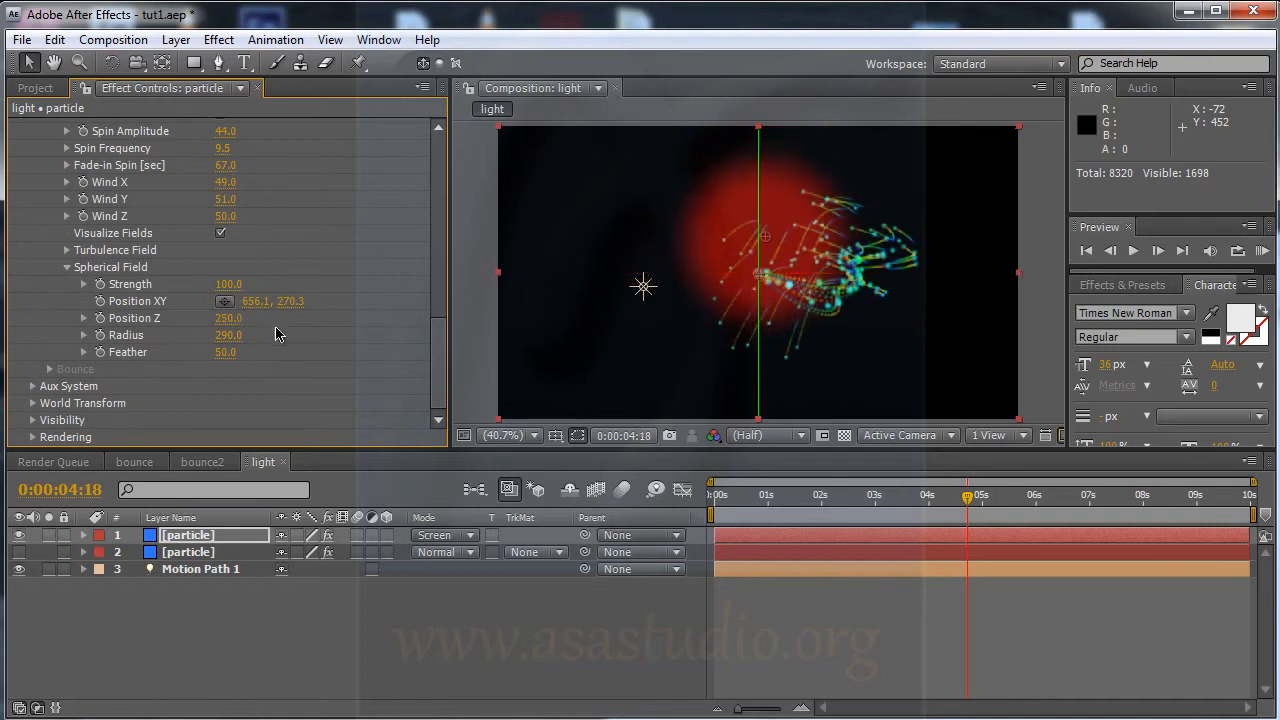
- Move the Spherical Field to Position XY 912.1, 228.3 and Position Z 950, and set its Strength to 70
{"action": "left_click_drag", "start_coordinate": [248, 301], "coordinate": [532, 307]}
{"action": "left_click_drag", "start_coordinate": [542, 307], "coordinate": [507, 308]}
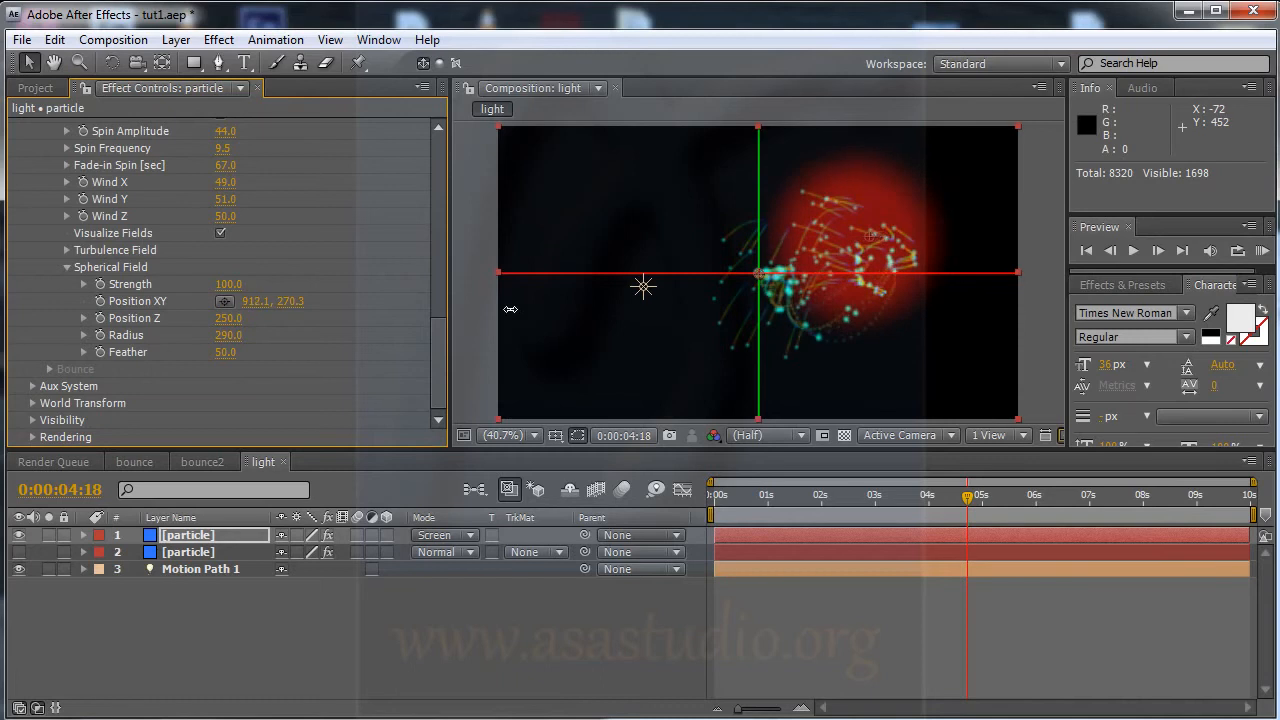
{"action": "mouse_move", "coordinate": [292, 302]}
{"action": "left_mouse_down"}
{"action": "mouse_move", "coordinate": [193, 321]}
{"action": "mouse_move", "coordinate": [300, 324]}
{"action": "left_mouse_up"}
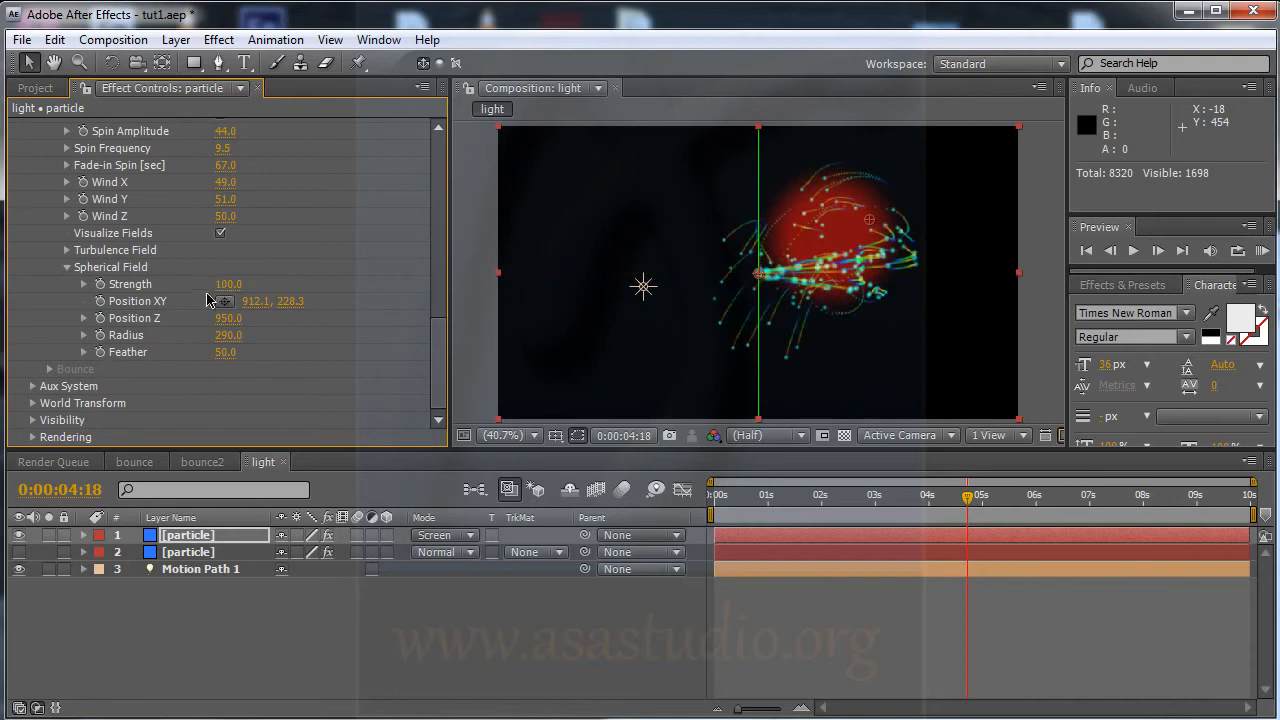
{"action": "mouse_move", "coordinate": [233, 285]}
{"action": "left_mouse_down"}
{"action": "mouse_move", "coordinate": [200, 285]}
{"action": "mouse_move", "coordinate": [277, 285]}
{"action": "mouse_move", "coordinate": [227, 285]}
{"action": "mouse_move", "coordinate": [248, 285]}
{"action": "left_mouse_up"}
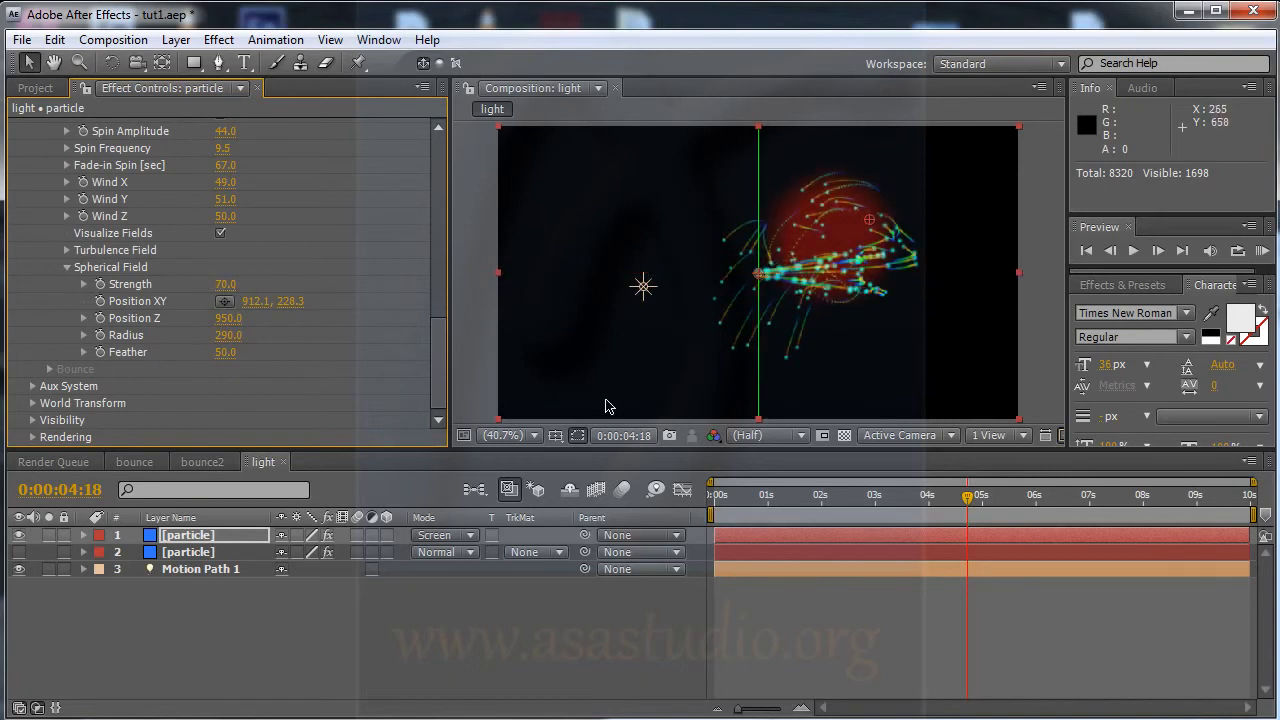
- Set the emitter's Particles/sec to 200 and preview the animation up to 0:00:05:07
{"action": "left_click_drag", "start_coordinate": [440, 352], "coordinate": [440, 156]}
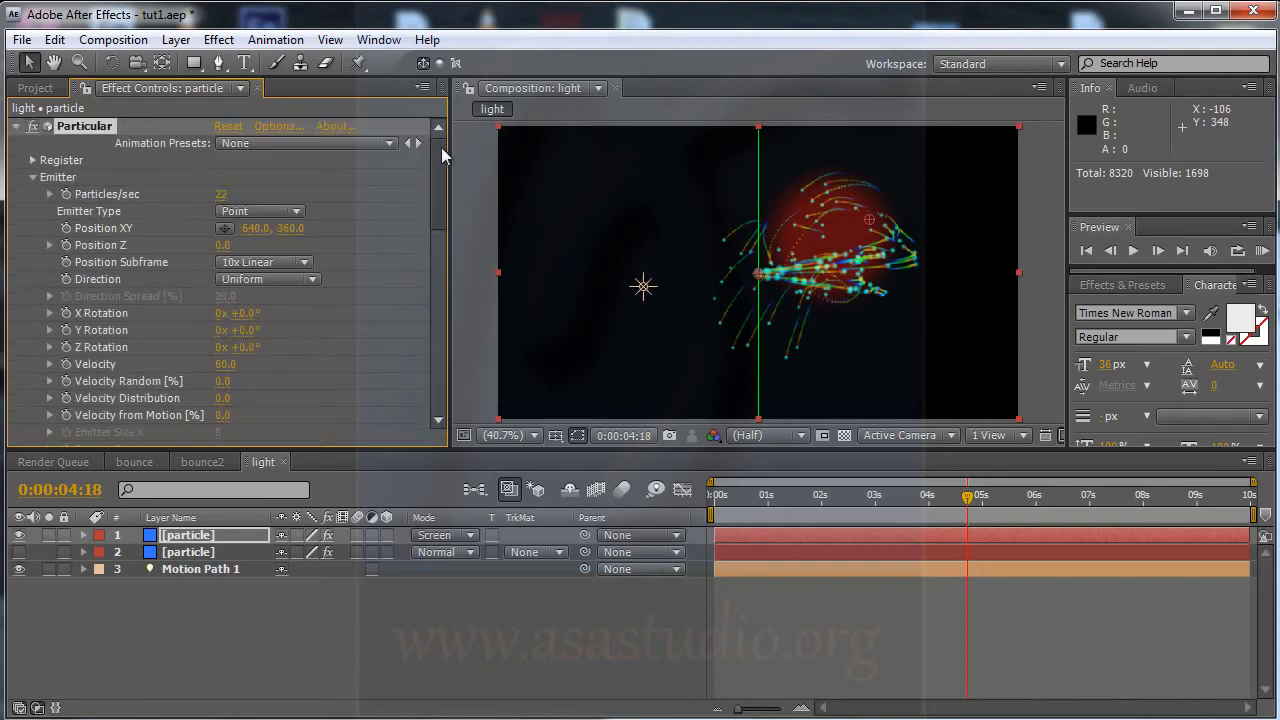
{"action": "left_click", "coordinate": [222, 194]}
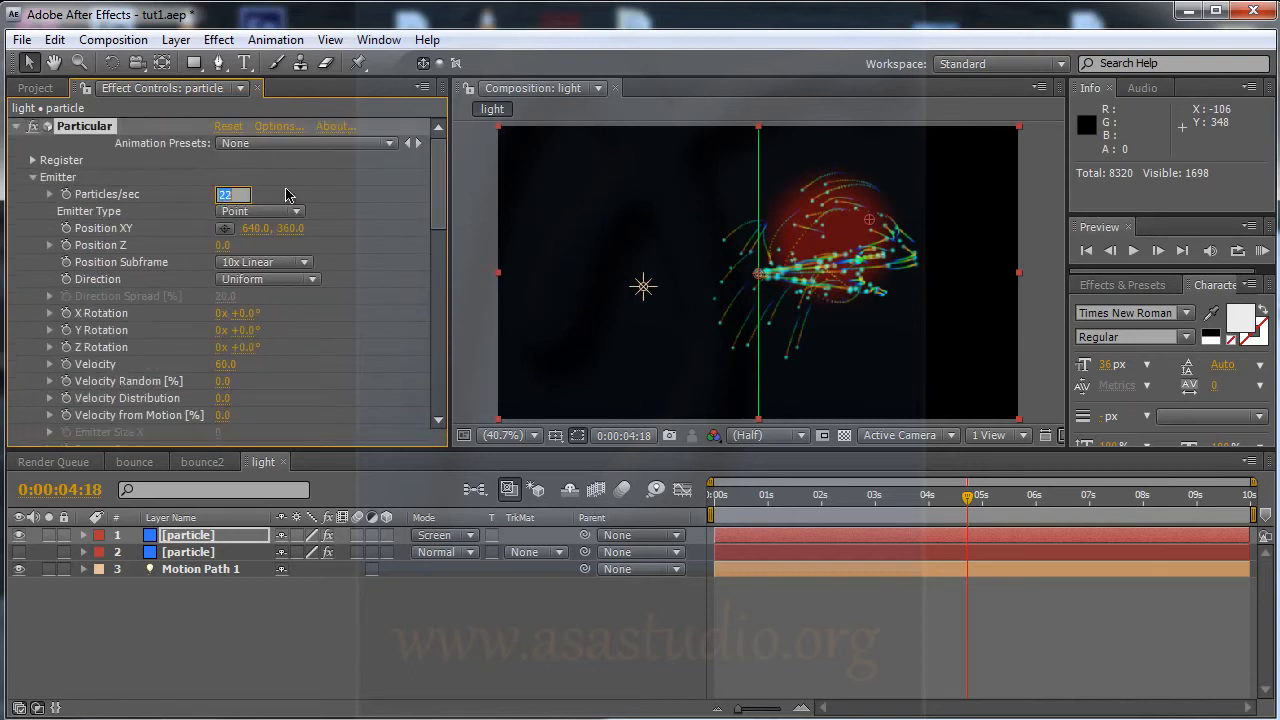
{"action": "type", "text": "200"}
{"action": "key", "text": "Return"}
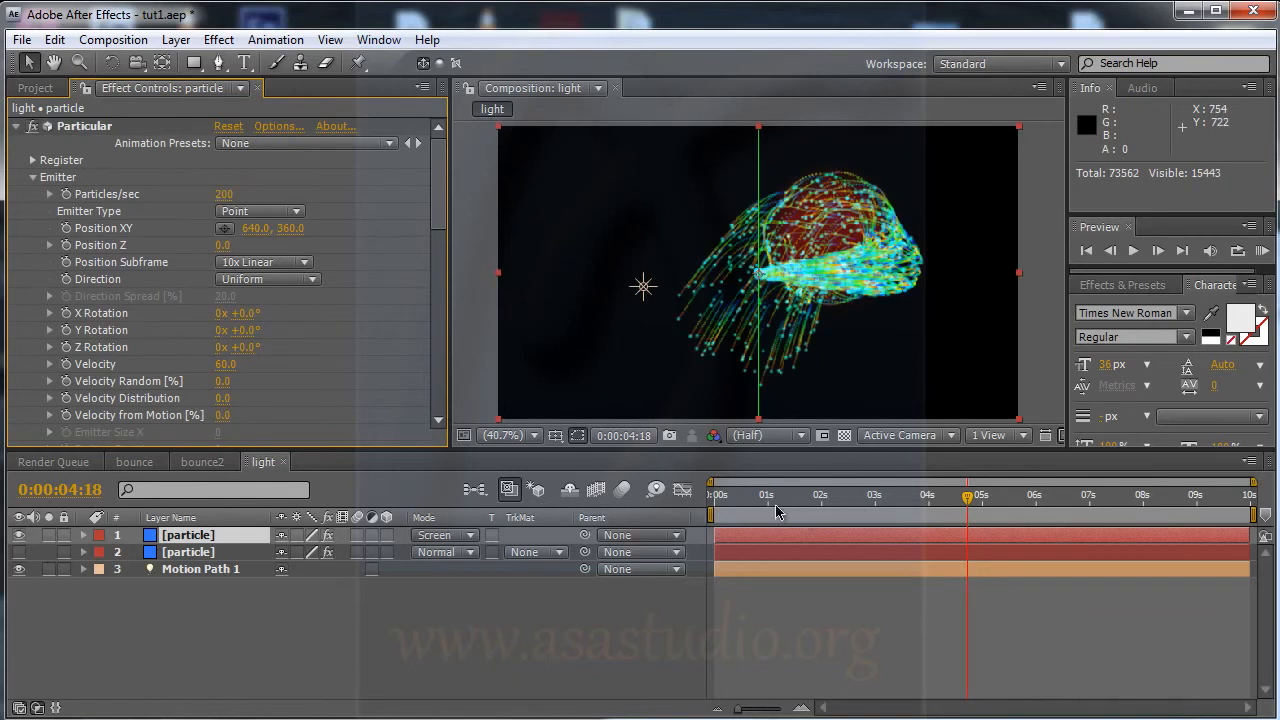
{"action": "left_click_drag", "start_coordinate": [728, 496], "coordinate": [997, 495]}
- Set the Spherical Field's Radius to 600 and preview the animation up to 0:00:08:06
{"action": "left_click_drag", "start_coordinate": [442, 230], "coordinate": [438, 422]}
{"action": "left_click", "coordinate": [238, 340]}
{"action": "type", "text": "600"}
{"action": "key", "text": "Return"}
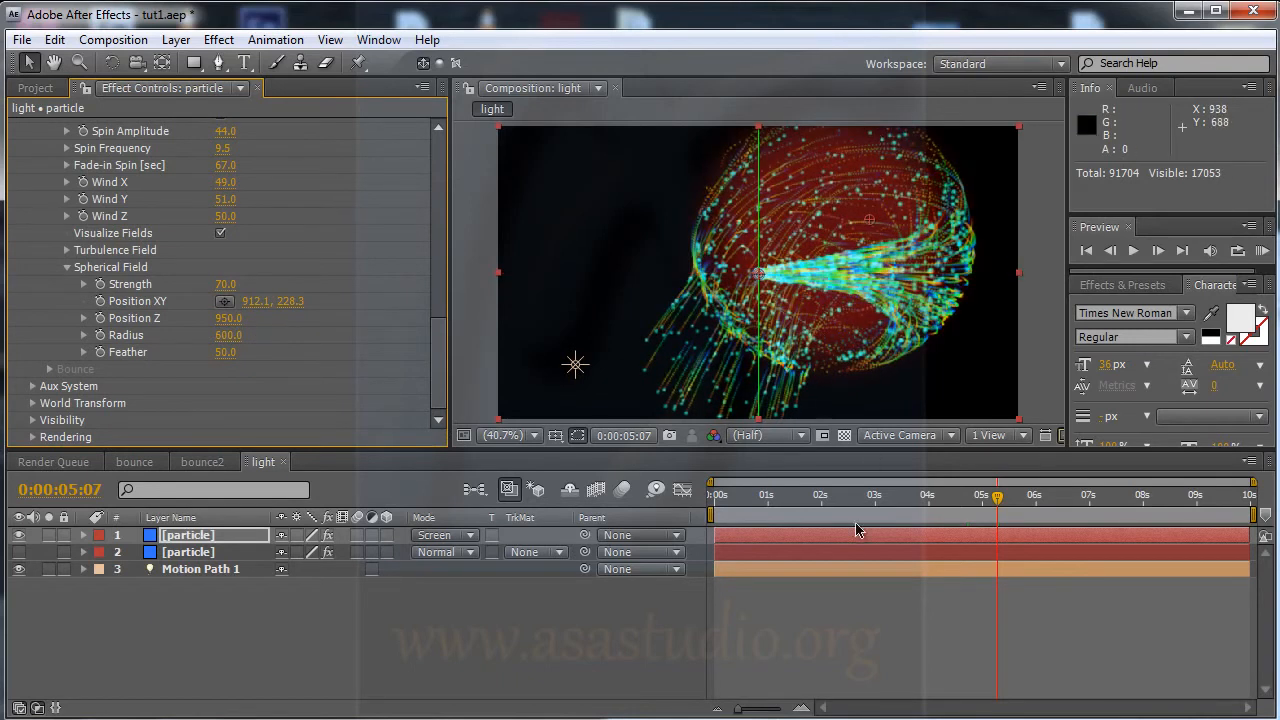
{"action": "left_click_drag", "start_coordinate": [790, 497], "coordinate": [1157, 500]}
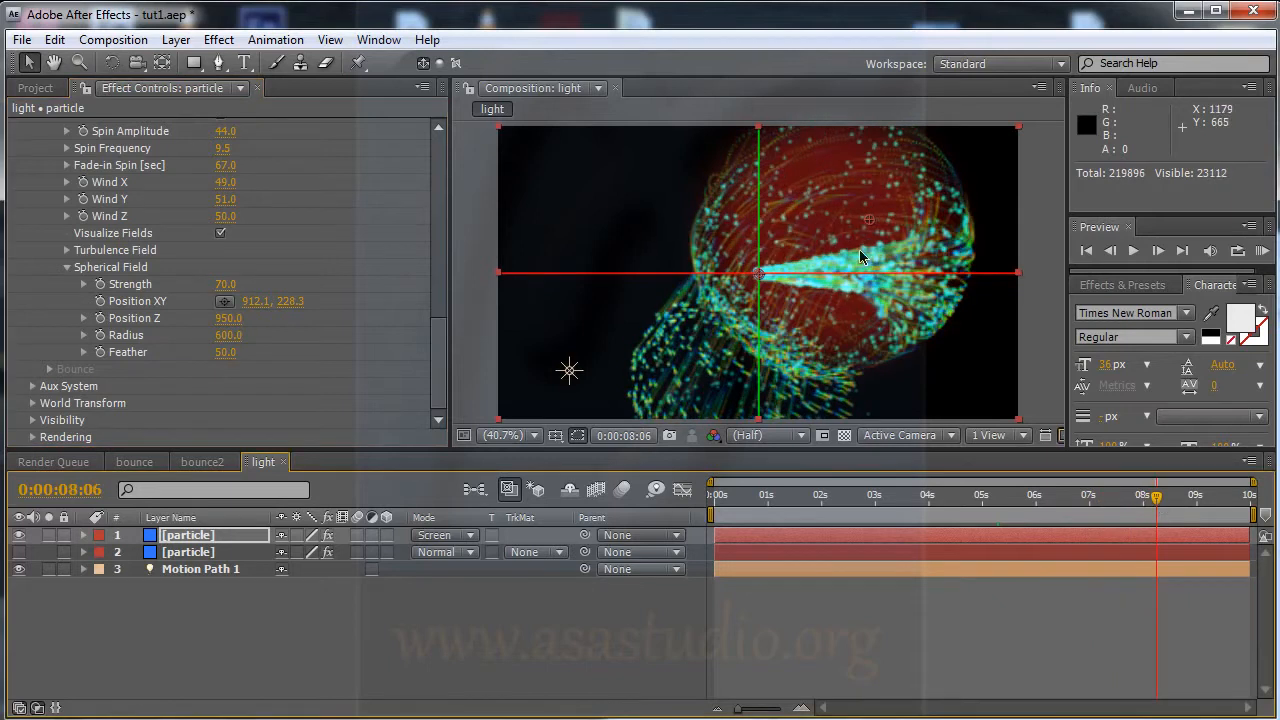
- Turn off Visualize Fields and set the Air Spin Frequency to 29.2
{"action": "left_click", "coordinate": [220, 233]}
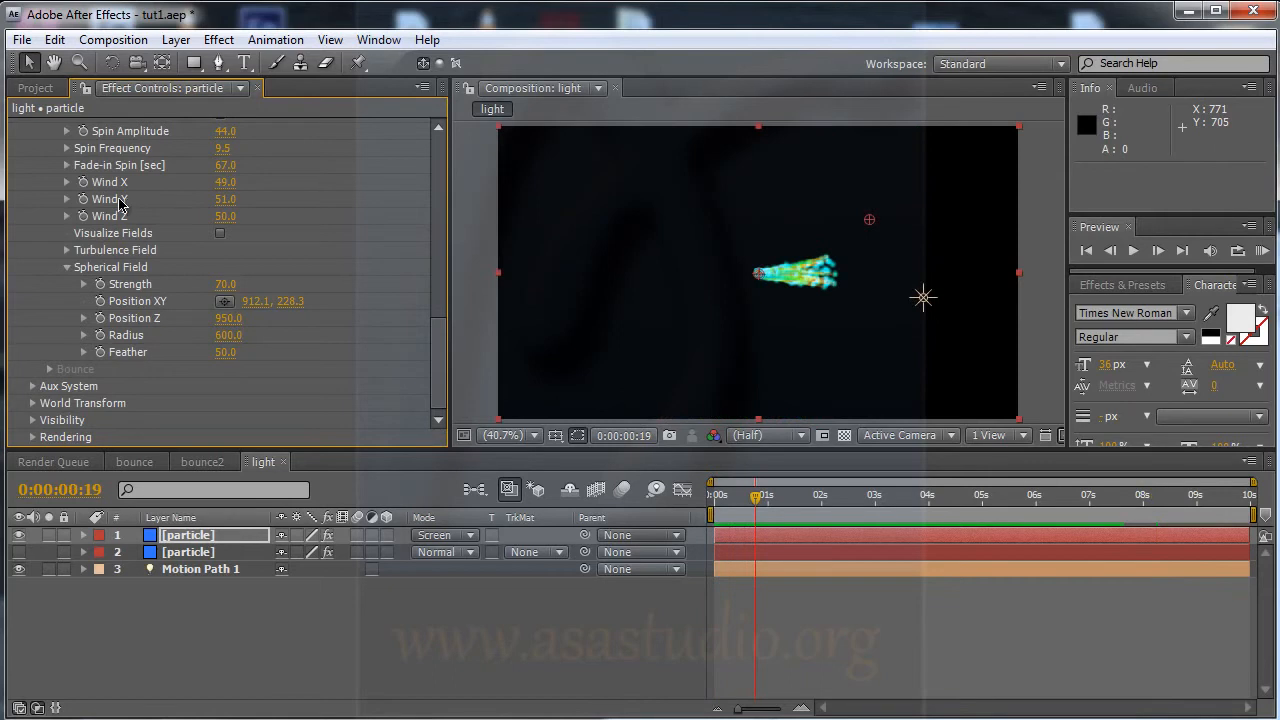
{"action": "left_click_drag", "start_coordinate": [443, 353], "coordinate": [448, 304]}
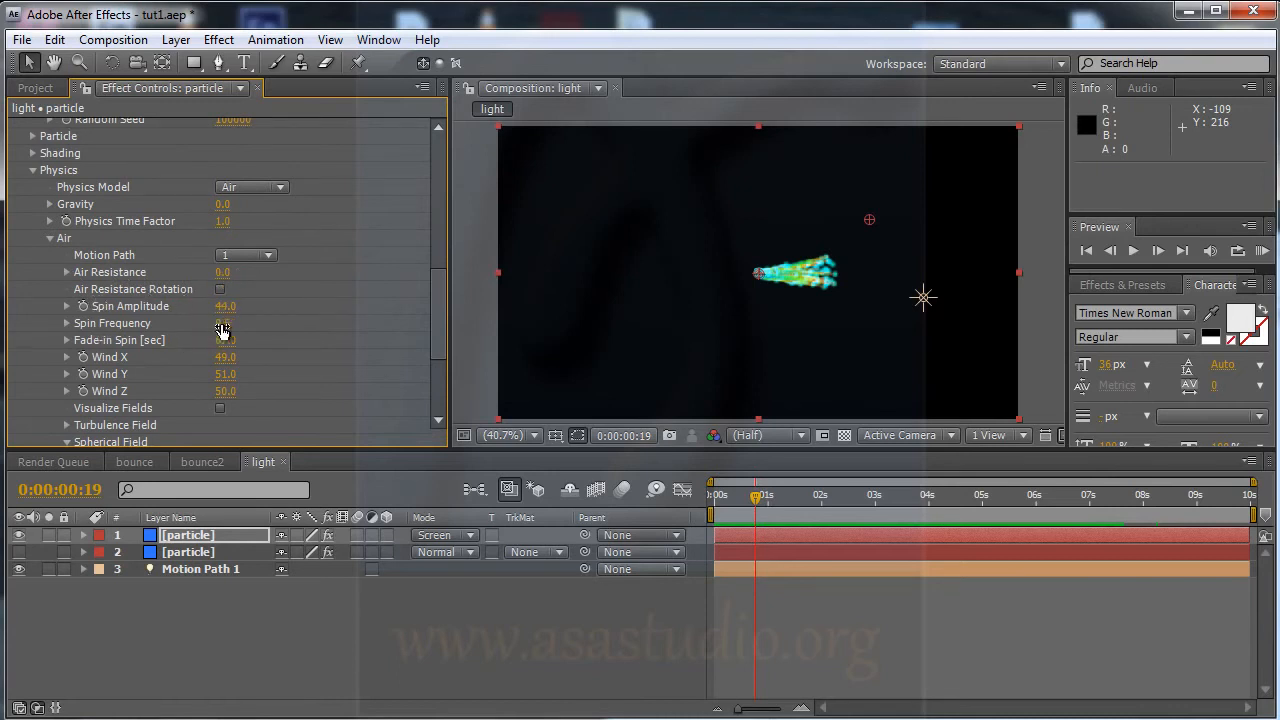
{"action": "left_click_drag", "start_coordinate": [222, 323], "coordinate": [304, 321]}
{"action": "left_click_drag", "start_coordinate": [413, 321], "coordinate": [428, 321]}
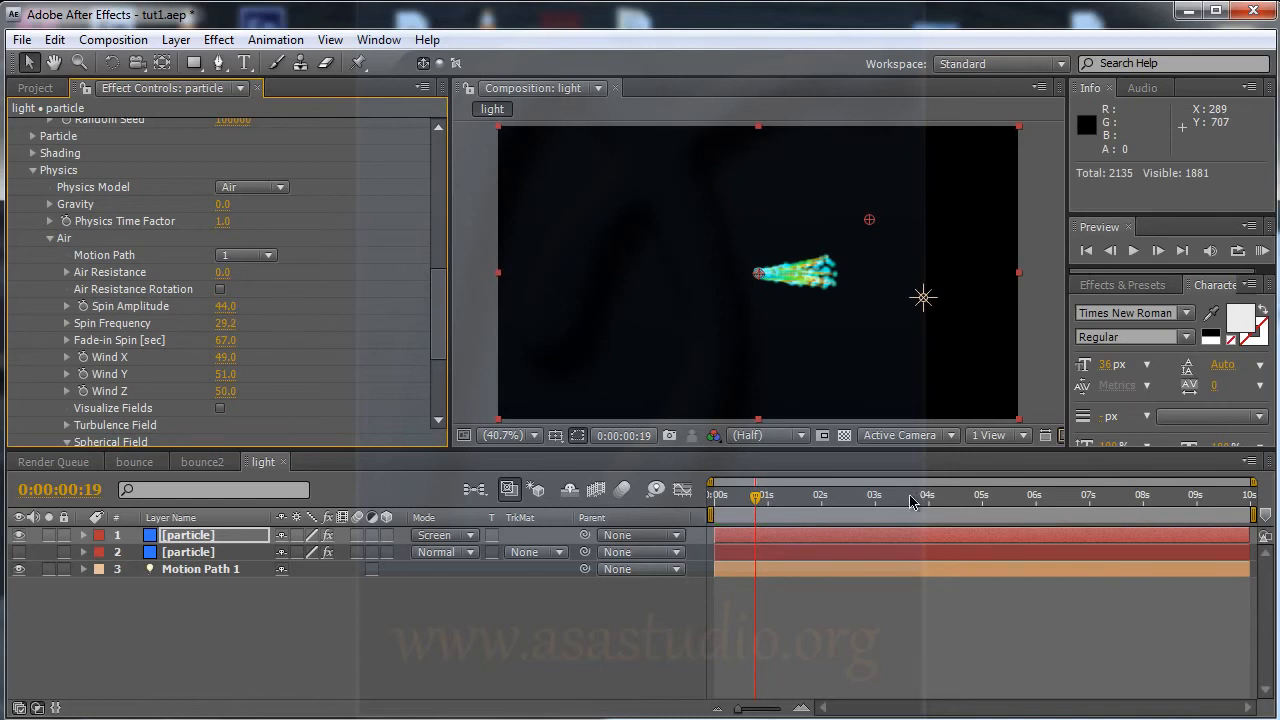
- Go to 0:00:03:16 and look through the Aux System settings of the duplicated particle layer
{"action": "left_click", "coordinate": [910, 495]}
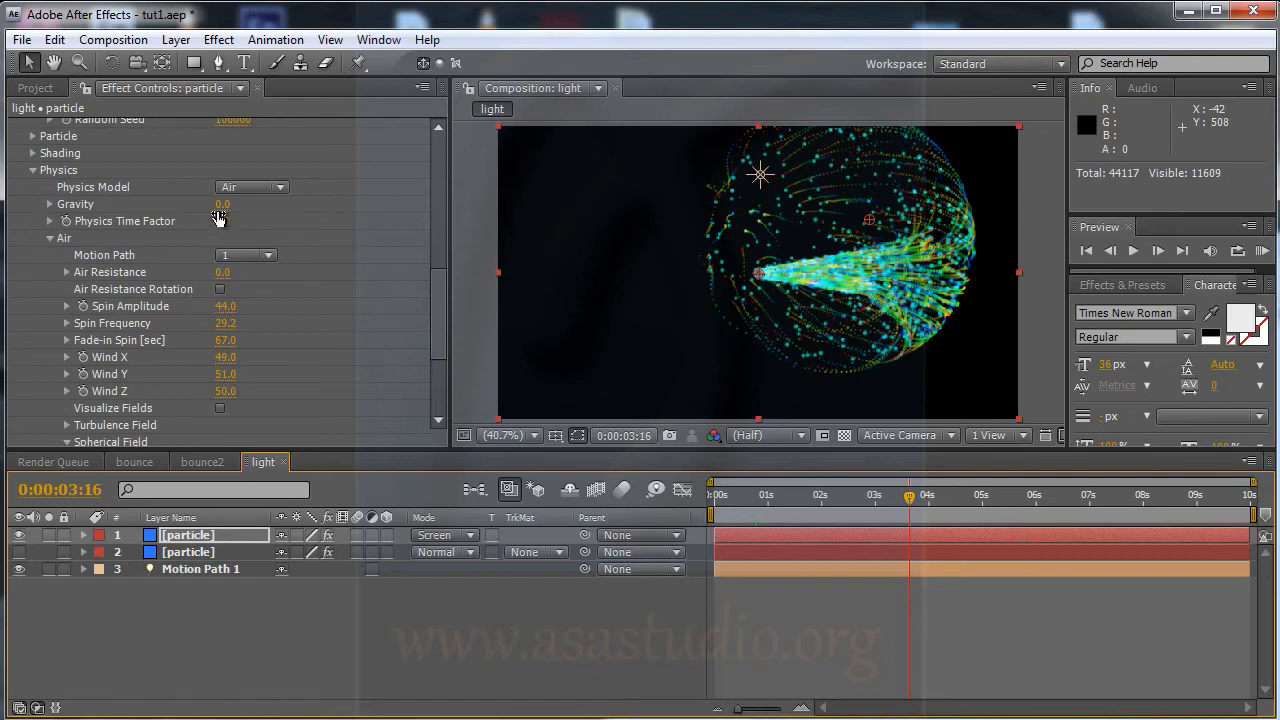
{"action": "left_click_drag", "start_coordinate": [438, 290], "coordinate": [448, 355]}
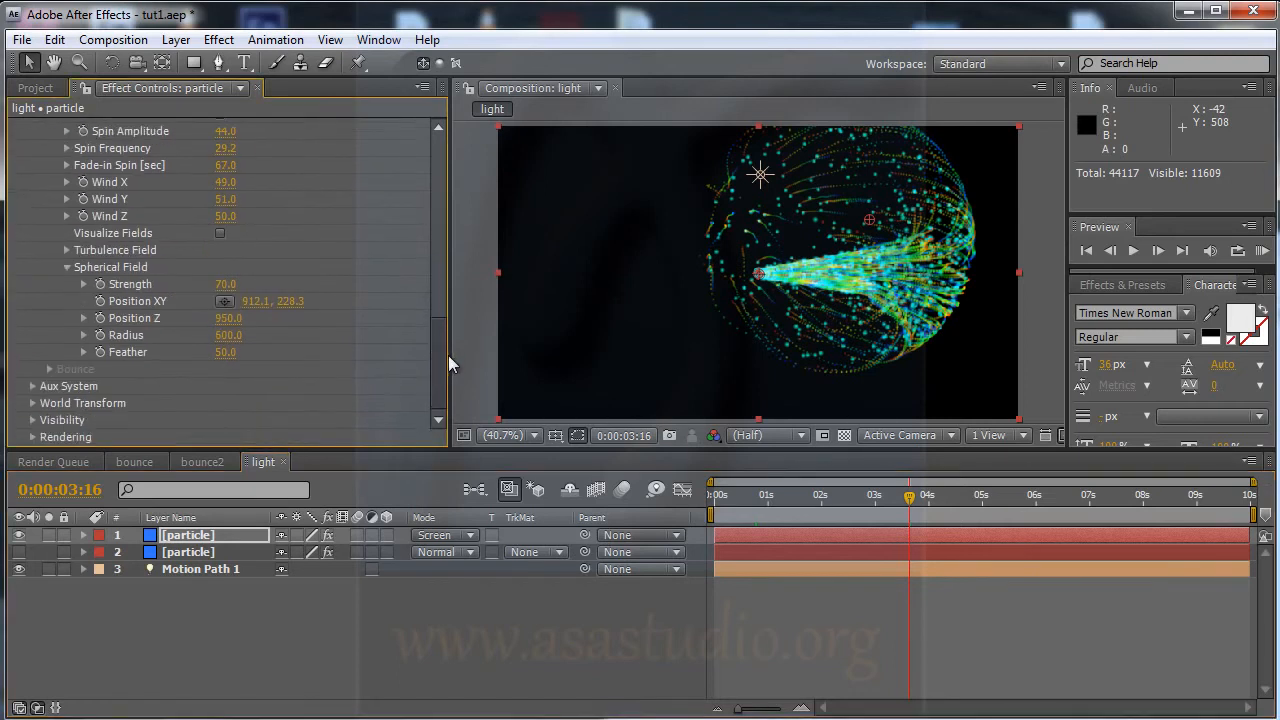
{"action": "left_click", "coordinate": [31, 388]}
{"action": "scroll", "coordinate": [352, 356], "scroll_direction": "down", "scroll_amount": 5}
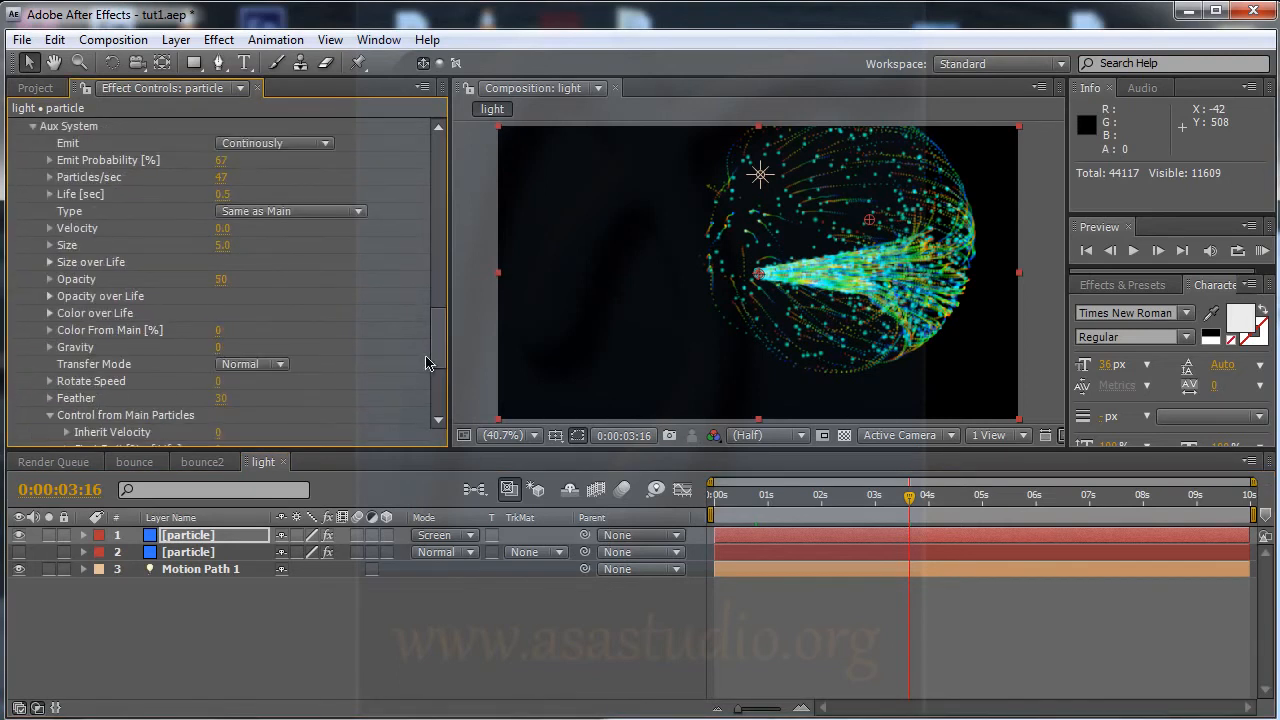
{"action": "left_click_drag", "start_coordinate": [439, 350], "coordinate": [441, 341]}
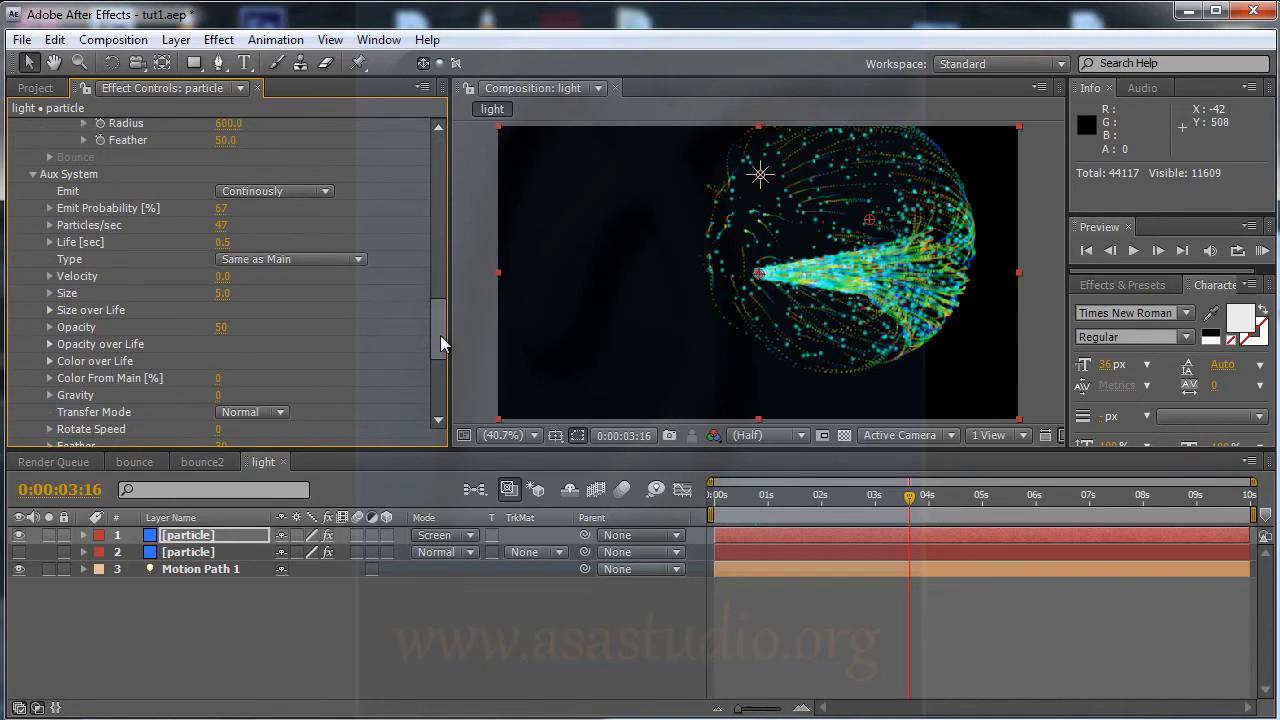
{"action": "left_click_drag", "start_coordinate": [439, 320], "coordinate": [441, 370]}
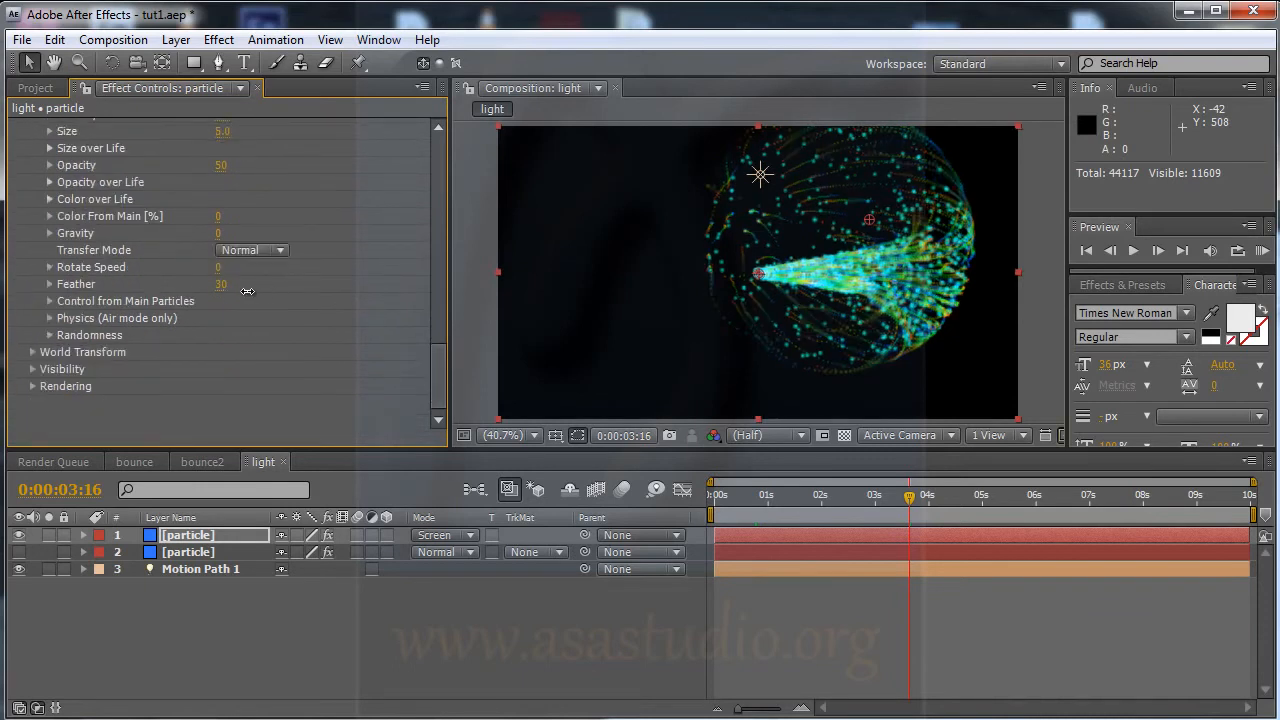
{"action": "scroll", "coordinate": [152, 307], "scroll_direction": "up", "scroll_amount": 2}
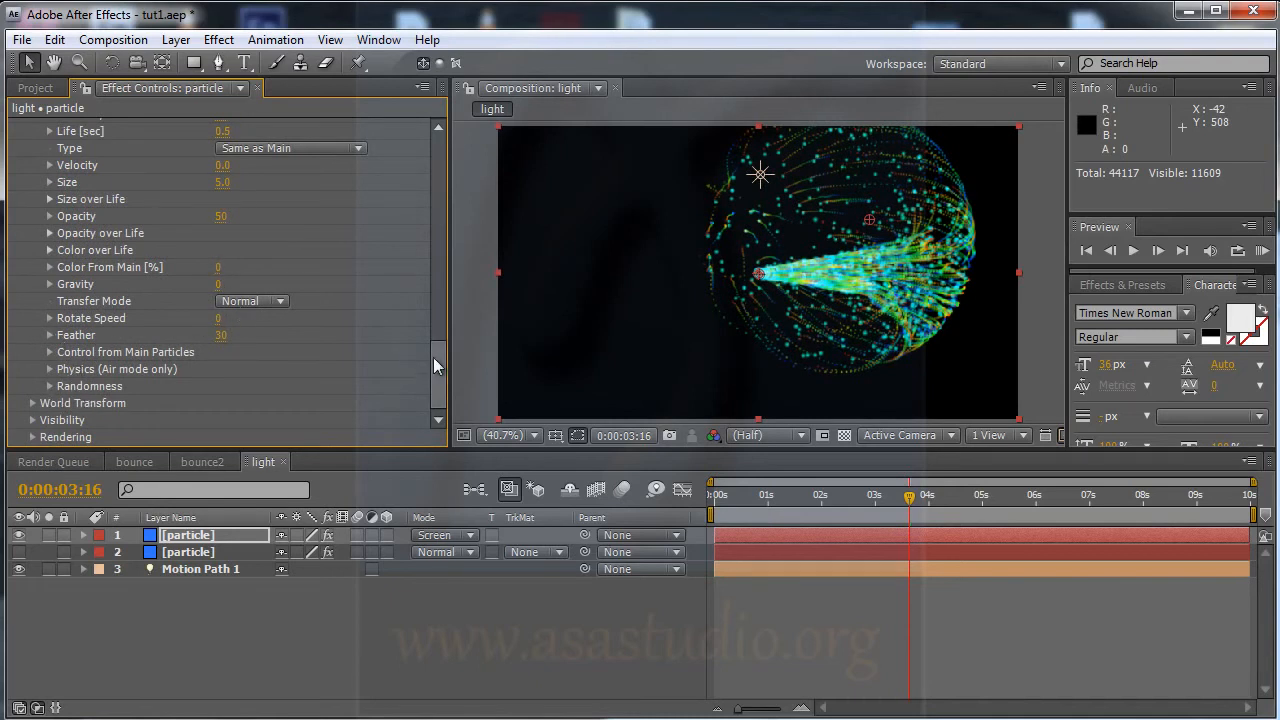
{"action": "left_click_drag", "start_coordinate": [434, 374], "coordinate": [437, 354]}
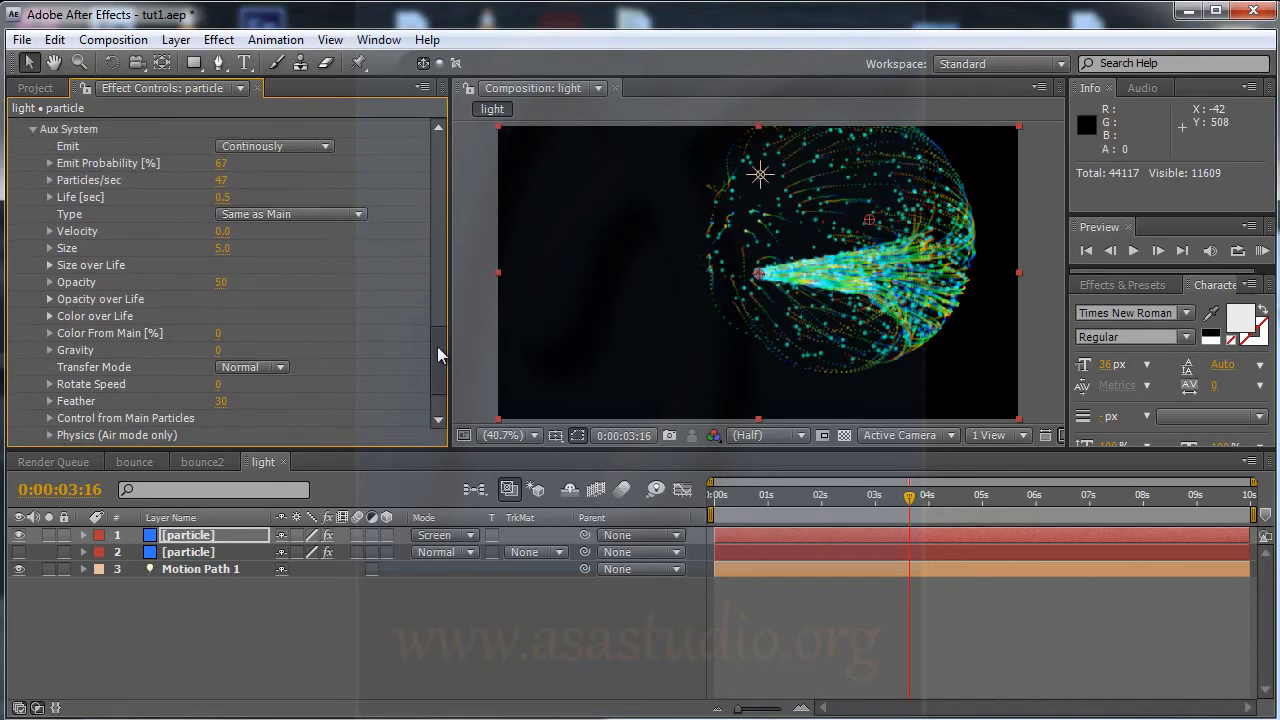
{"action": "left_click_drag", "start_coordinate": [437, 346], "coordinate": [438, 353]}
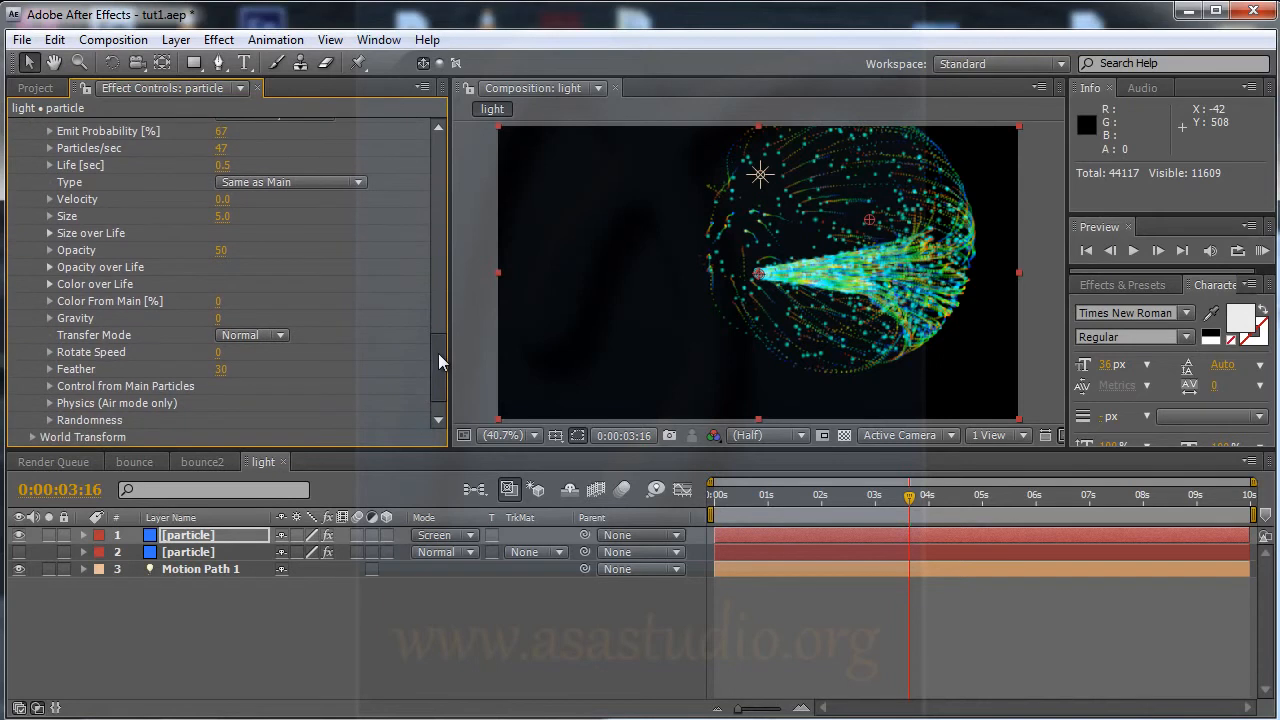
- Set the Aux System's Transfer Mode to Screen, after trying Add, and its Opacity to 28
{"action": "left_click", "coordinate": [279, 336]}
{"action": "left_click", "coordinate": [288, 364]}
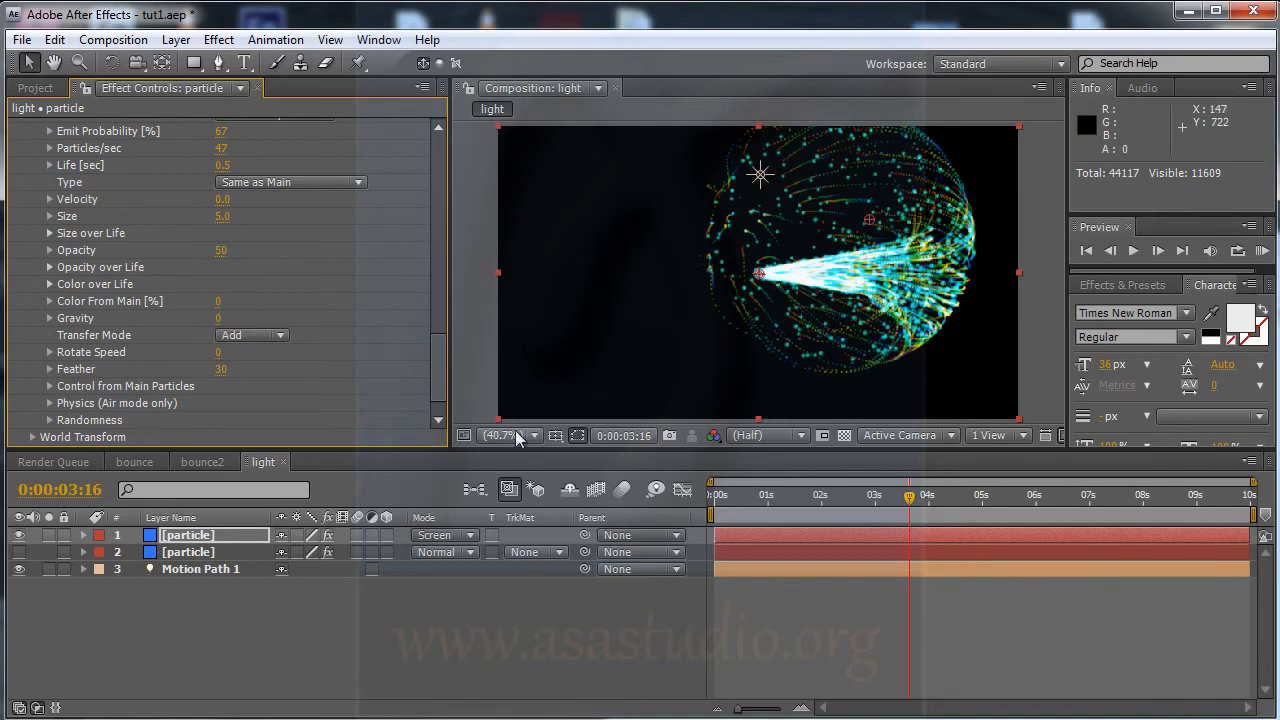
{"action": "left_click", "coordinate": [262, 336]}
{"action": "left_click", "coordinate": [263, 362]}
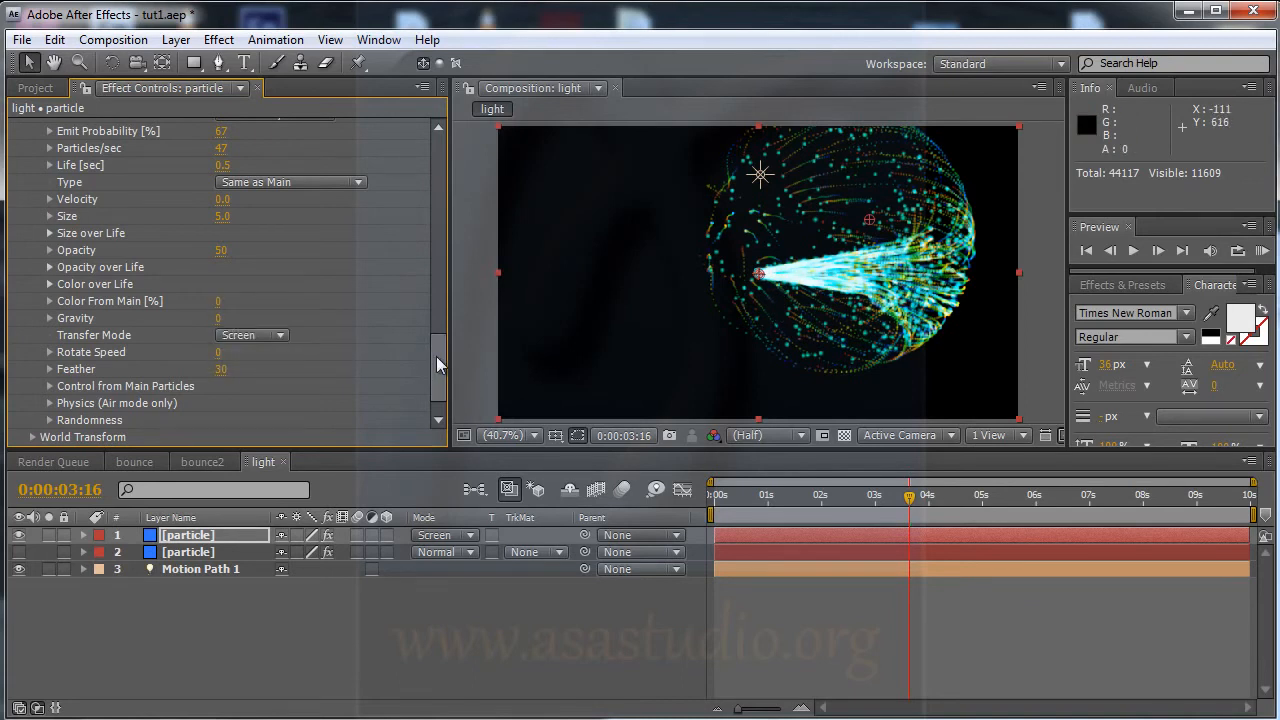
{"action": "left_click_drag", "start_coordinate": [436, 356], "coordinate": [438, 352]}
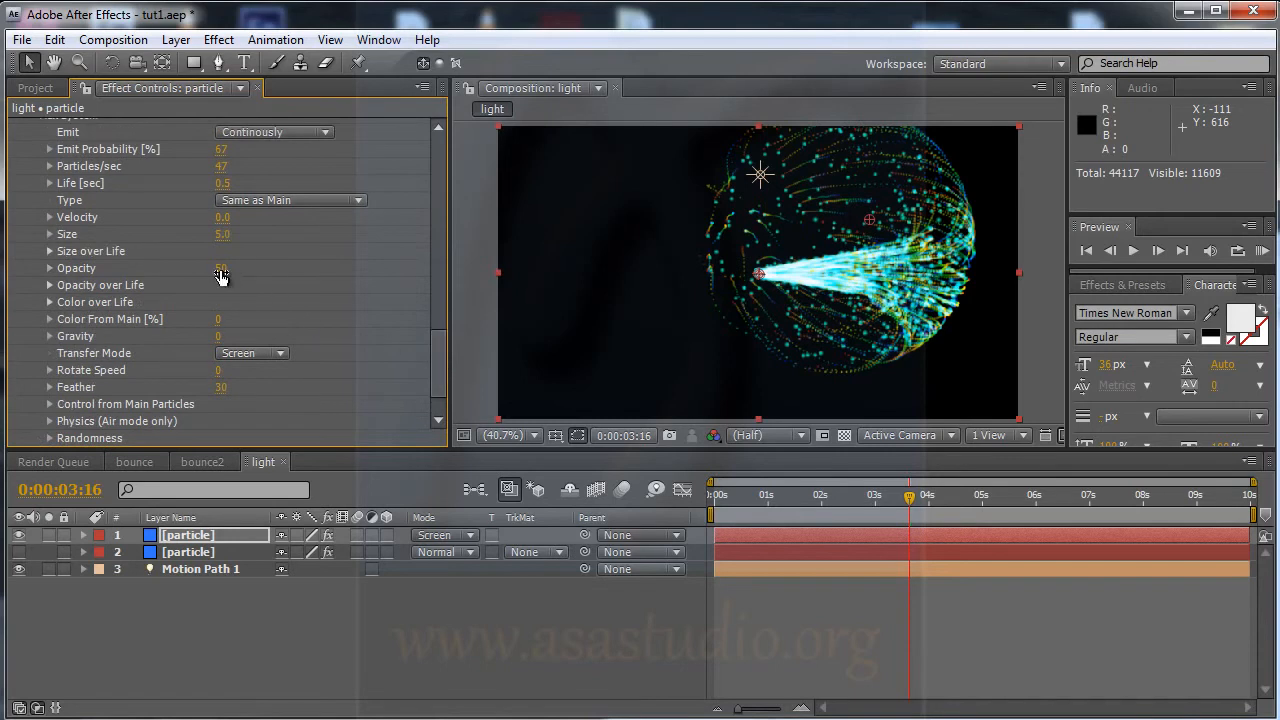
{"action": "left_click_drag", "start_coordinate": [221, 269], "coordinate": [206, 270]}
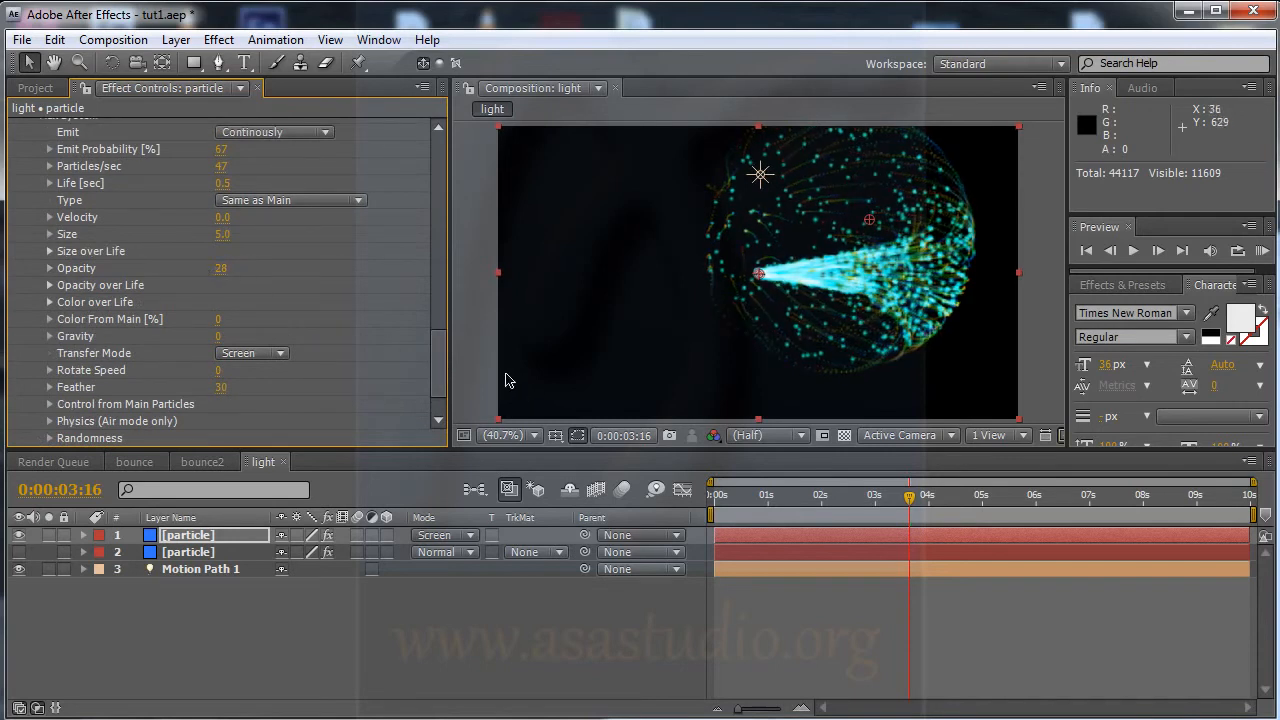
- Set the Aux System's Gravity to 50 and preview the animation up to 0:00:05:10
{"action": "left_click_drag", "start_coordinate": [440, 365], "coordinate": [442, 361]}
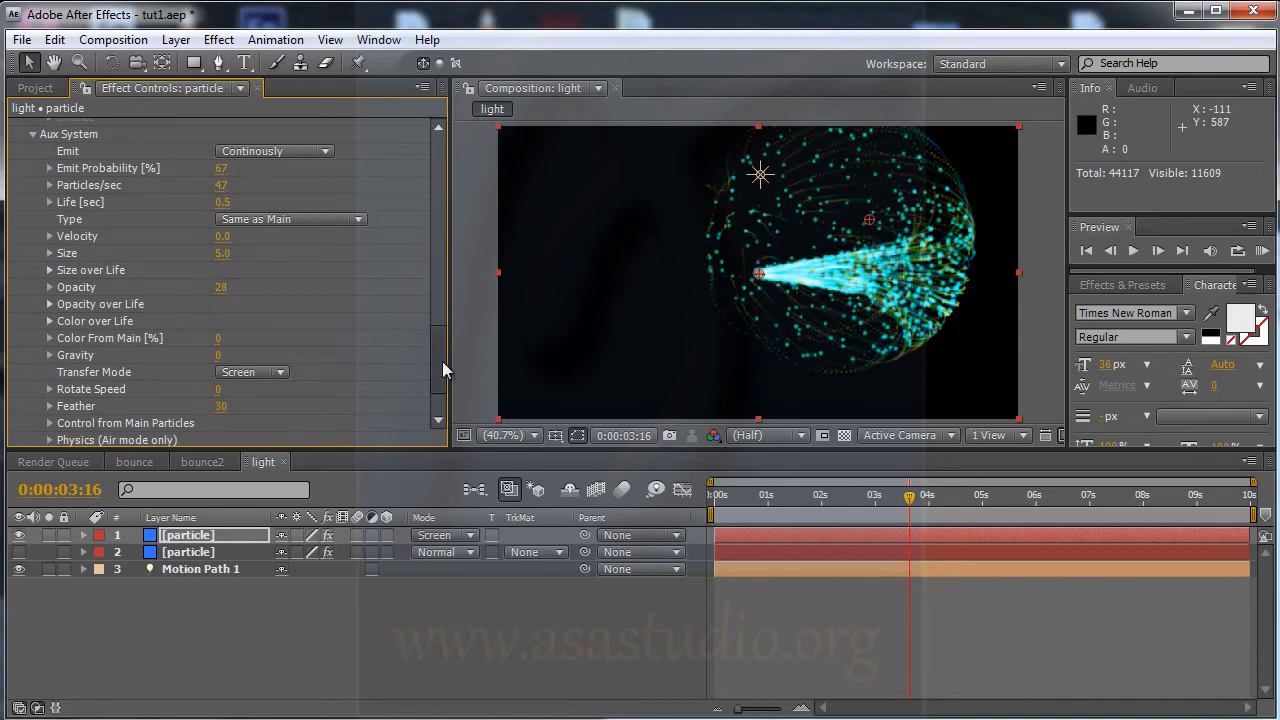
{"action": "left_click_drag", "start_coordinate": [218, 363], "coordinate": [228, 356]}
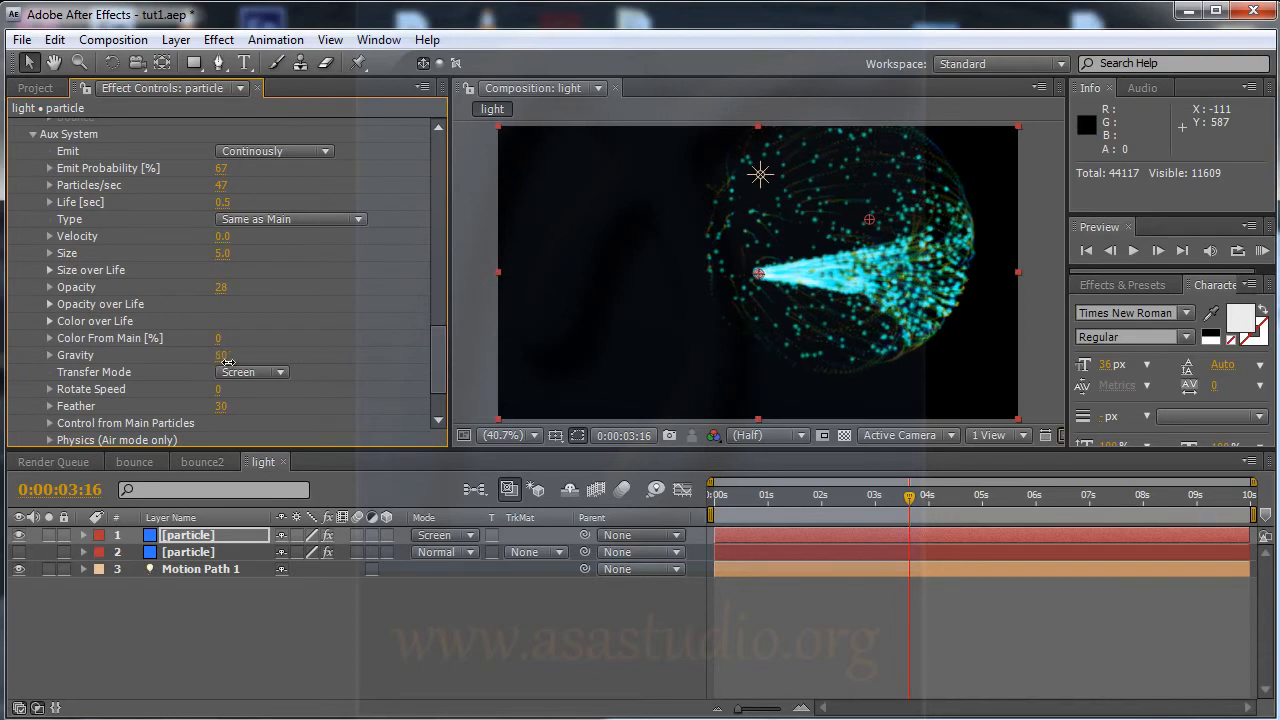
{"action": "left_click_drag", "start_coordinate": [876, 500], "coordinate": [1003, 505]}
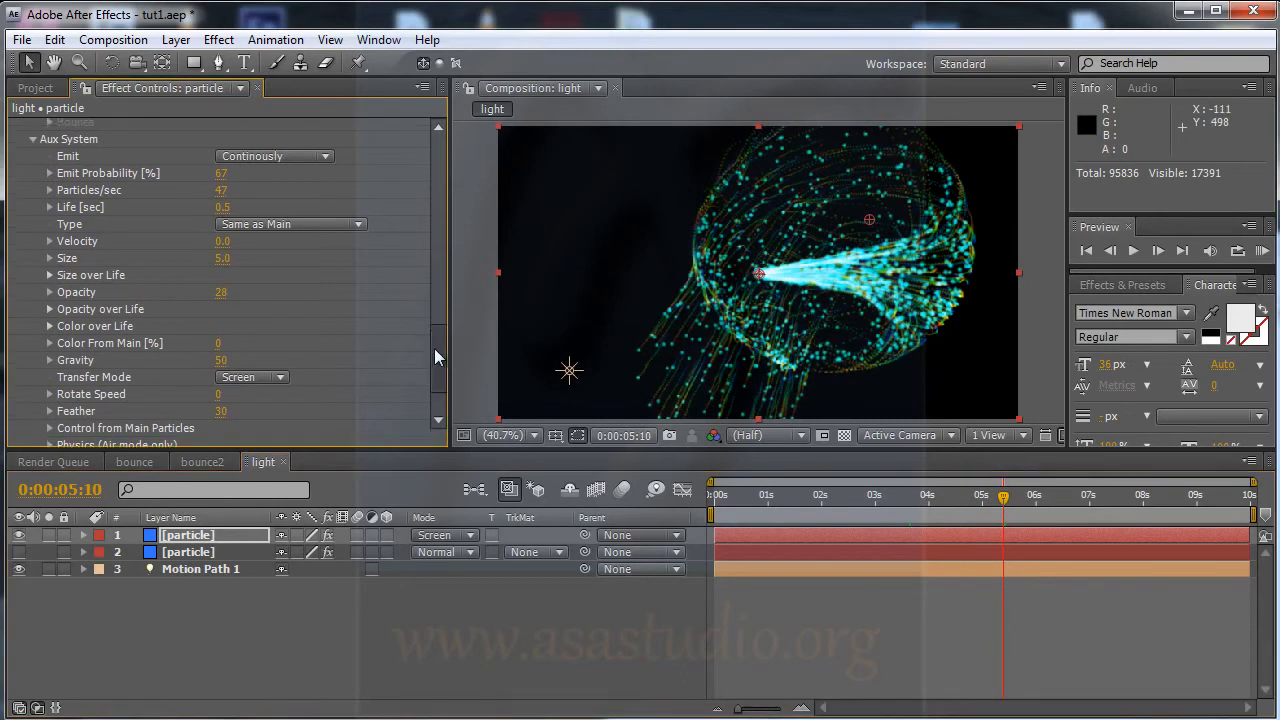
- Set the Air Resistance in the Air physics to 0.6 and preview the particles at 0:00:04:05
{"action": "scroll", "coordinate": [433, 348], "scroll_direction": "up", "scroll_amount": 1}
{"action": "left_click_drag", "start_coordinate": [435, 345], "coordinate": [445, 262]}
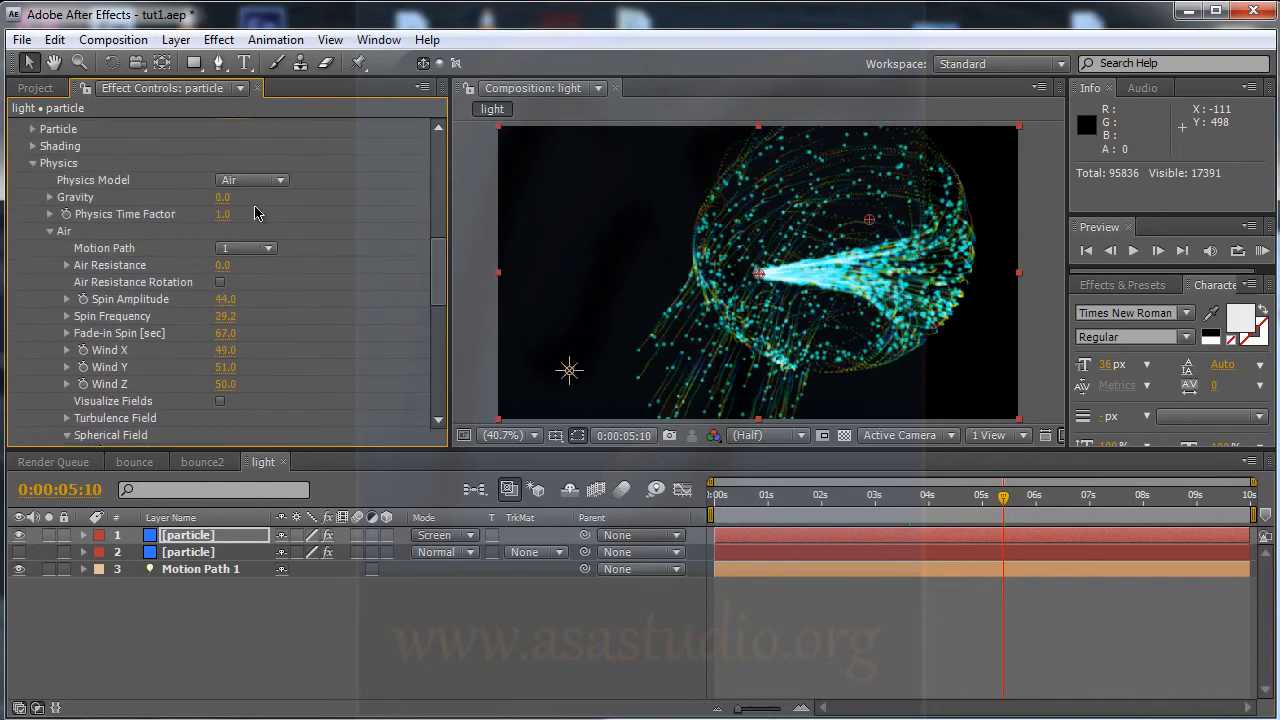
{"action": "mouse_move", "coordinate": [222, 265]}
{"action": "left_mouse_down"}
{"action": "mouse_move", "coordinate": [303, 261]}
{"action": "mouse_move", "coordinate": [224, 262]}
{"action": "left_mouse_up"}
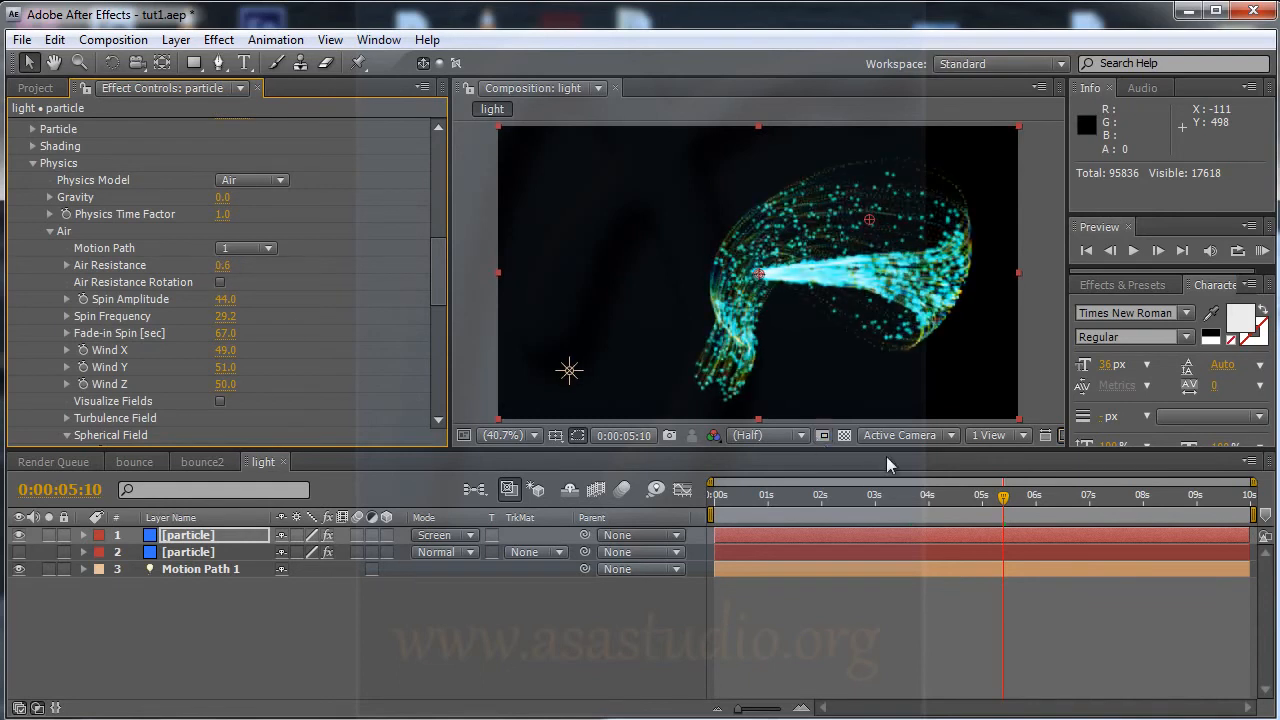
{"action": "left_click_drag", "start_coordinate": [873, 497], "coordinate": [938, 499]}
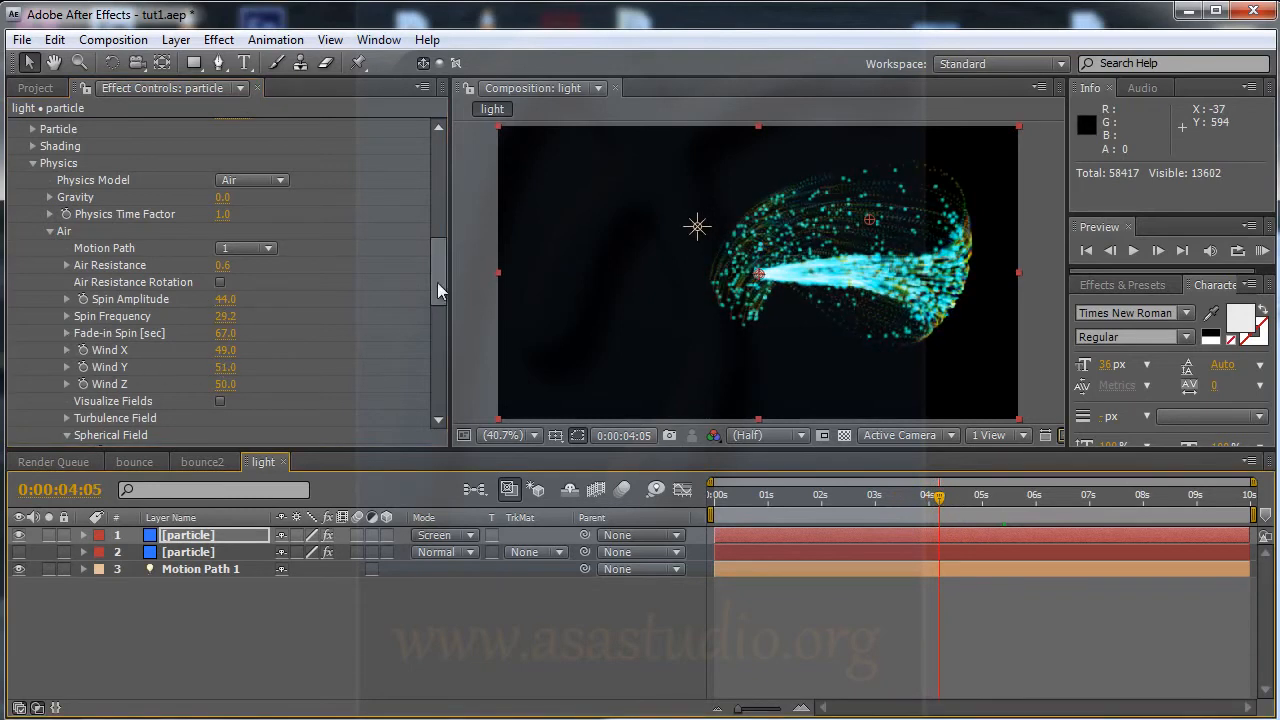
- Set the Turbulence Field's Affect Size to 46, Affect Position to 75, Complexity to 7, Evolution Speed to 186 and Evolution Offset to 610
{"action": "left_click_drag", "start_coordinate": [437, 282], "coordinate": [436, 305]}
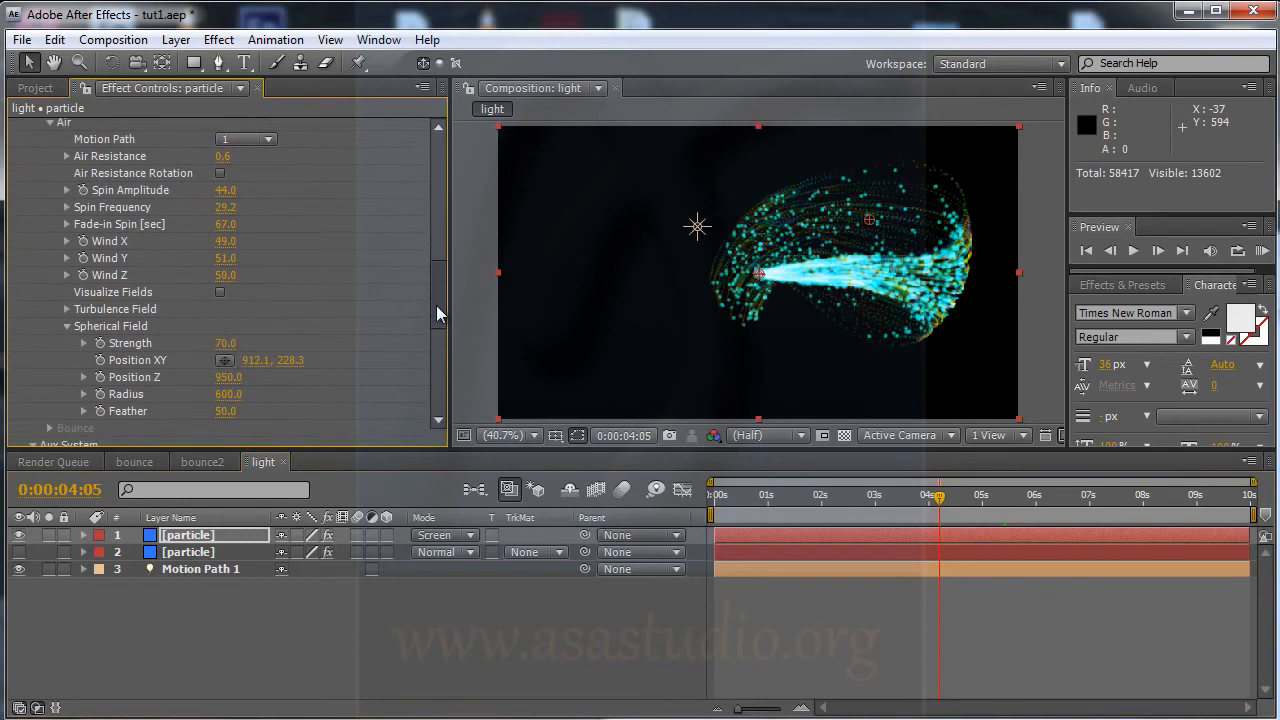
{"action": "left_click", "coordinate": [67, 306]}
{"action": "scroll", "coordinate": [68, 312], "scroll_direction": "down", "scroll_amount": 2}
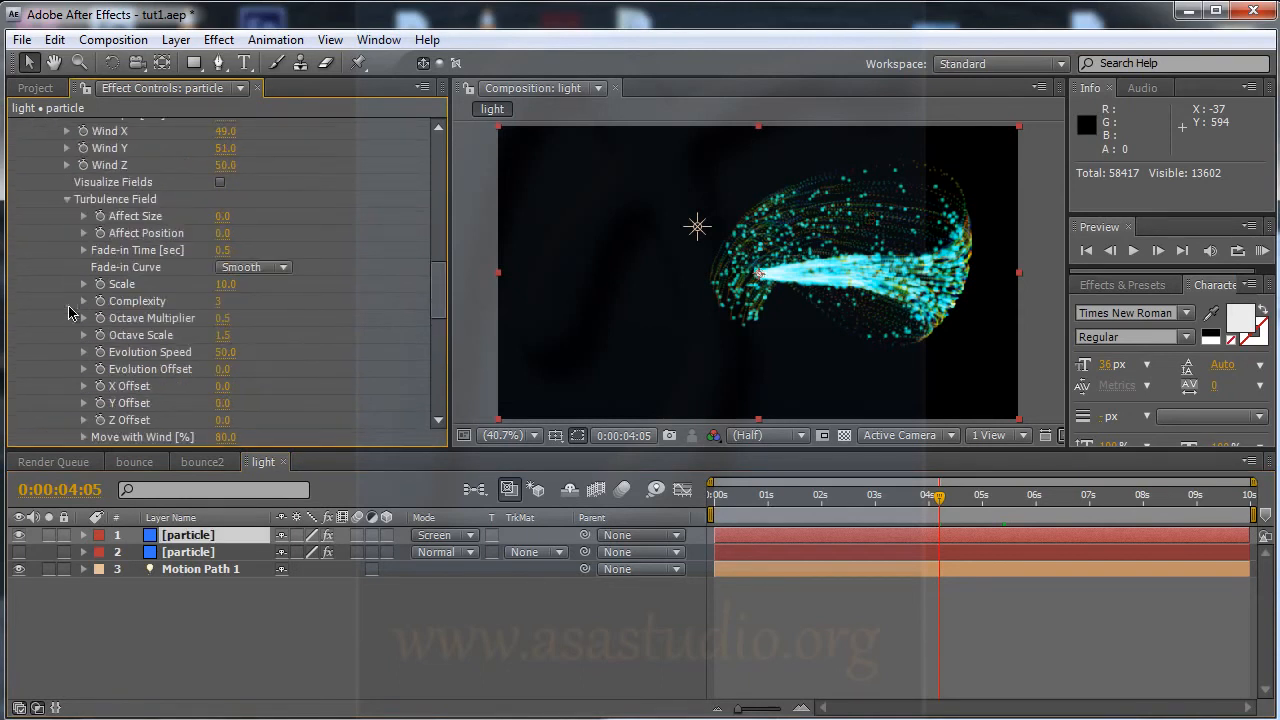
{"action": "left_click_drag", "start_coordinate": [228, 216], "coordinate": [296, 238]}
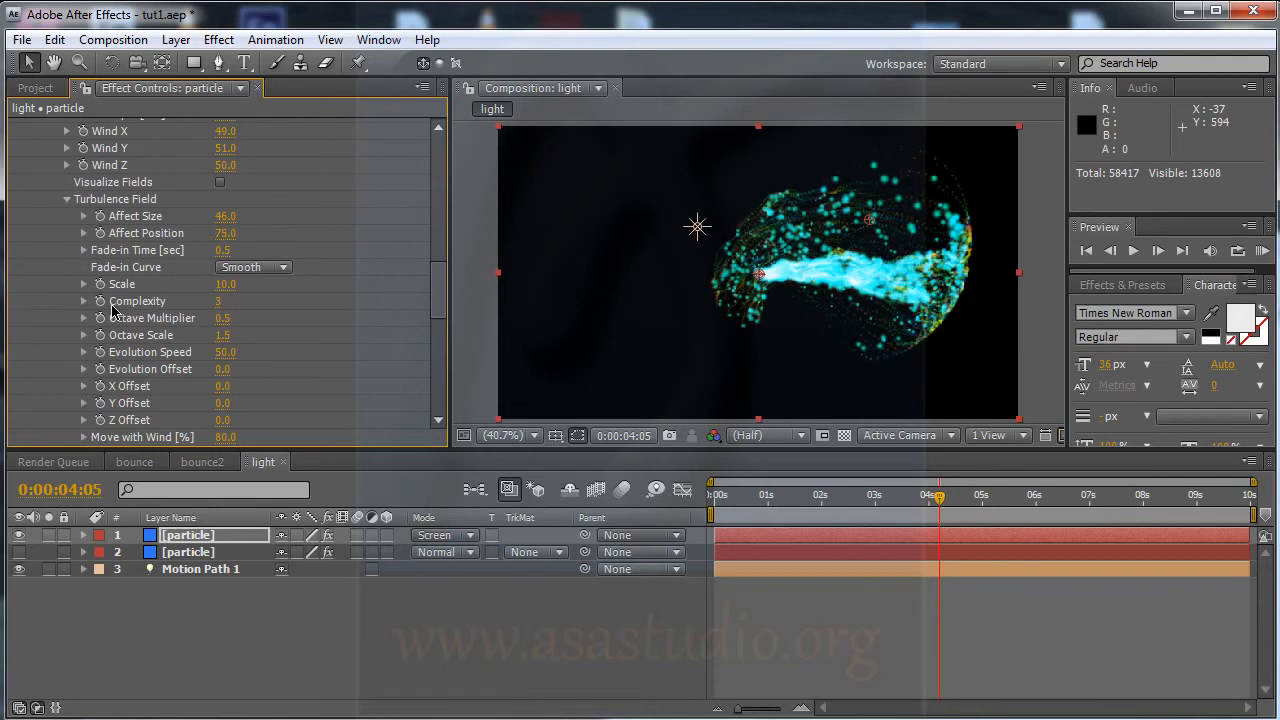
{"action": "left_click_drag", "start_coordinate": [216, 302], "coordinate": [250, 302]}
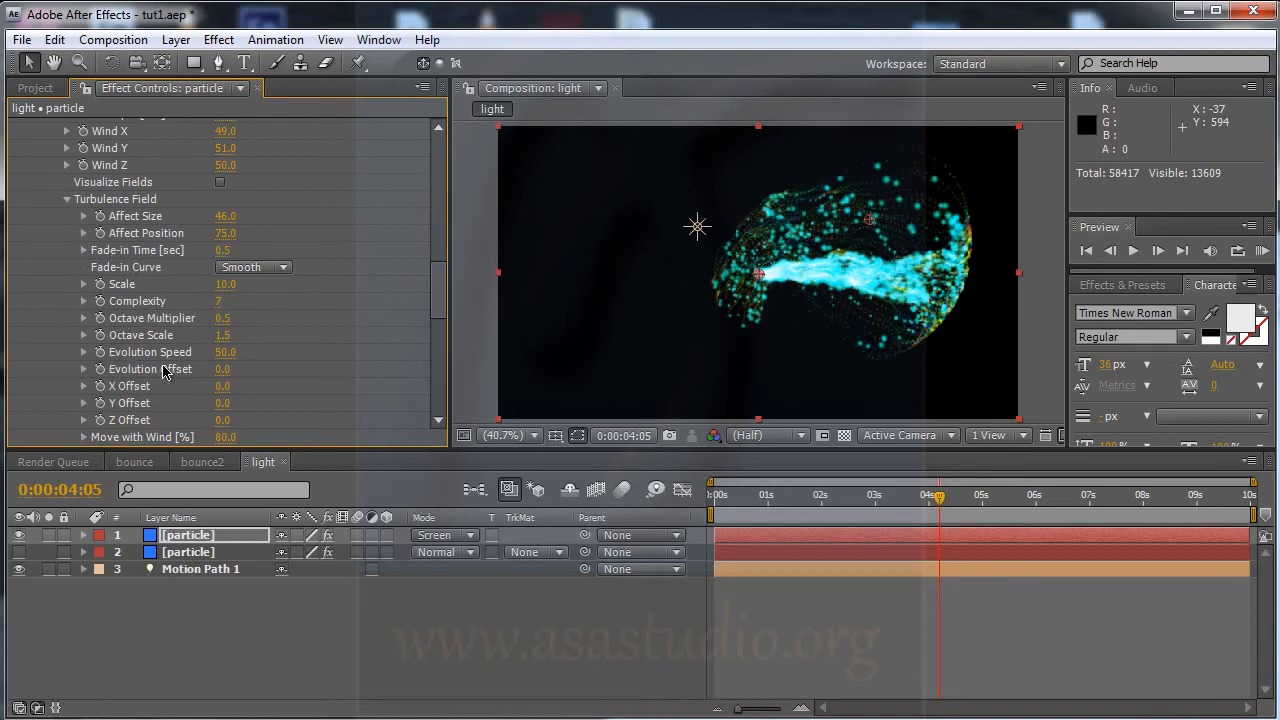
{"action": "left_click_drag", "start_coordinate": [224, 352], "coordinate": [365, 352]}
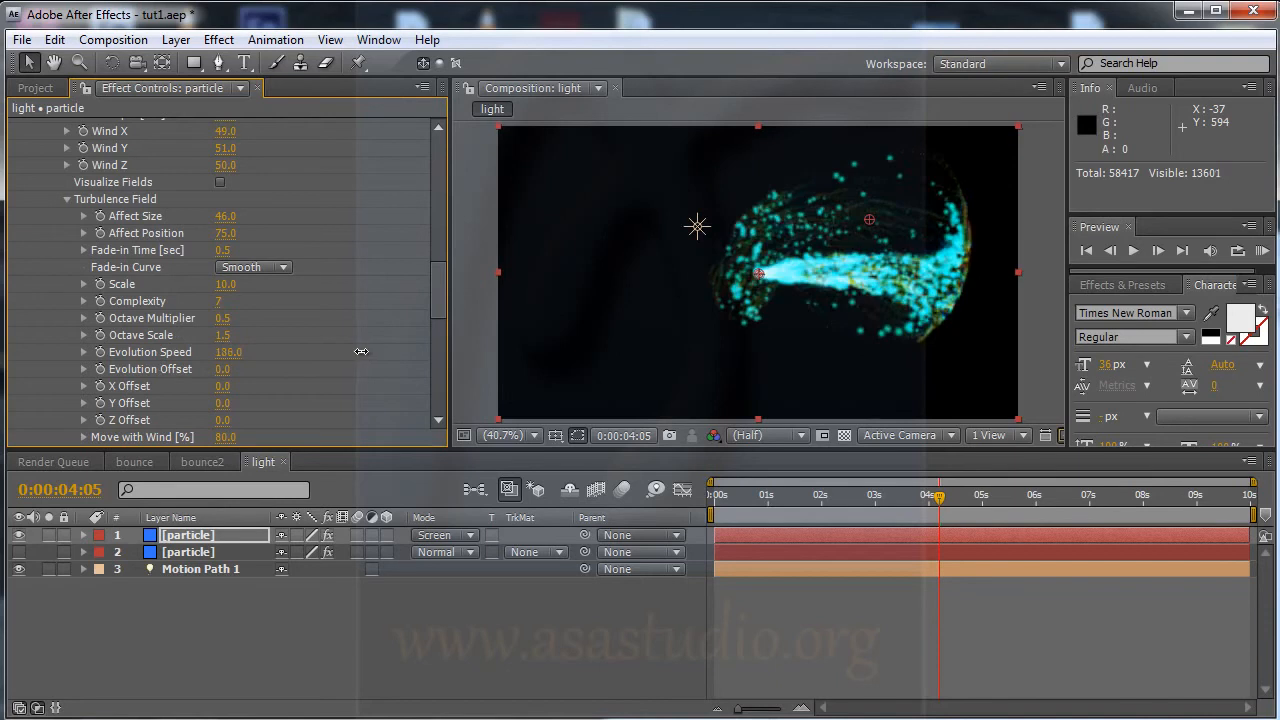
{"action": "left_click_drag", "start_coordinate": [226, 373], "coordinate": [291, 370]}
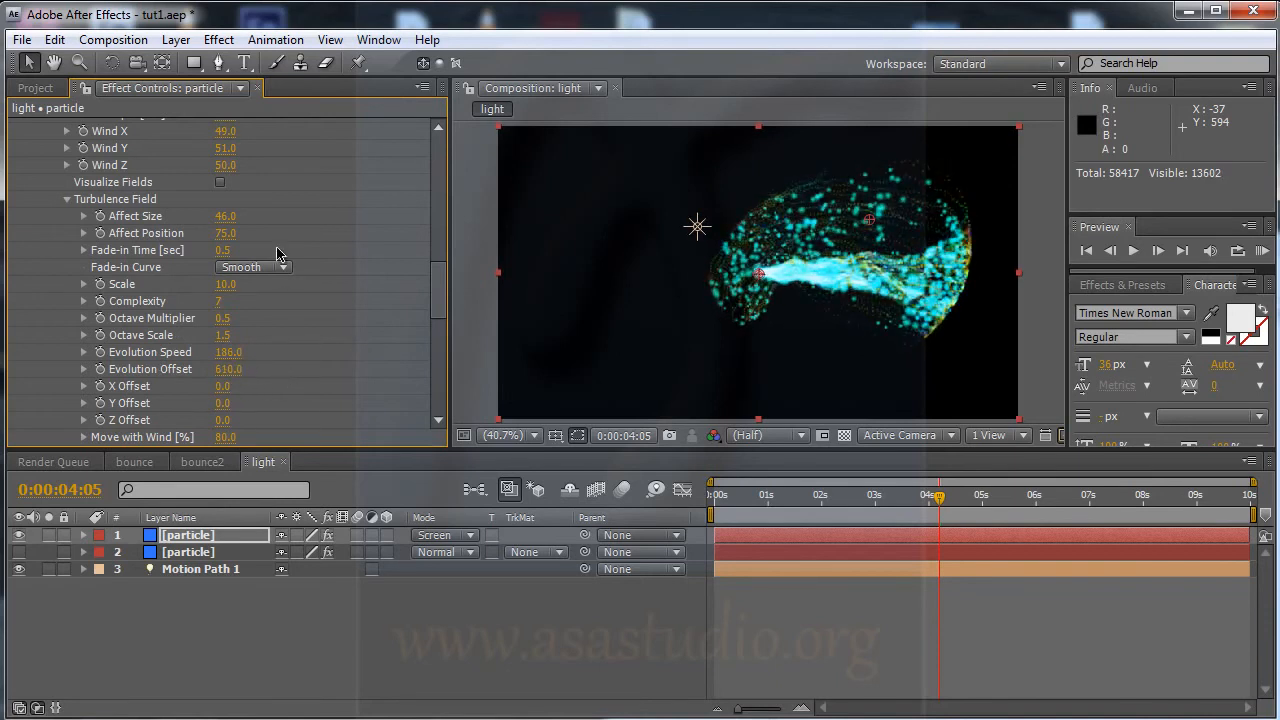
- Set the Turbulence Field's Affect Size to 60 and Affect Position to 642, and preview the animation up to 0:00:05:10
{"action": "left_click_drag", "start_coordinate": [226, 220], "coordinate": [434, 222]}
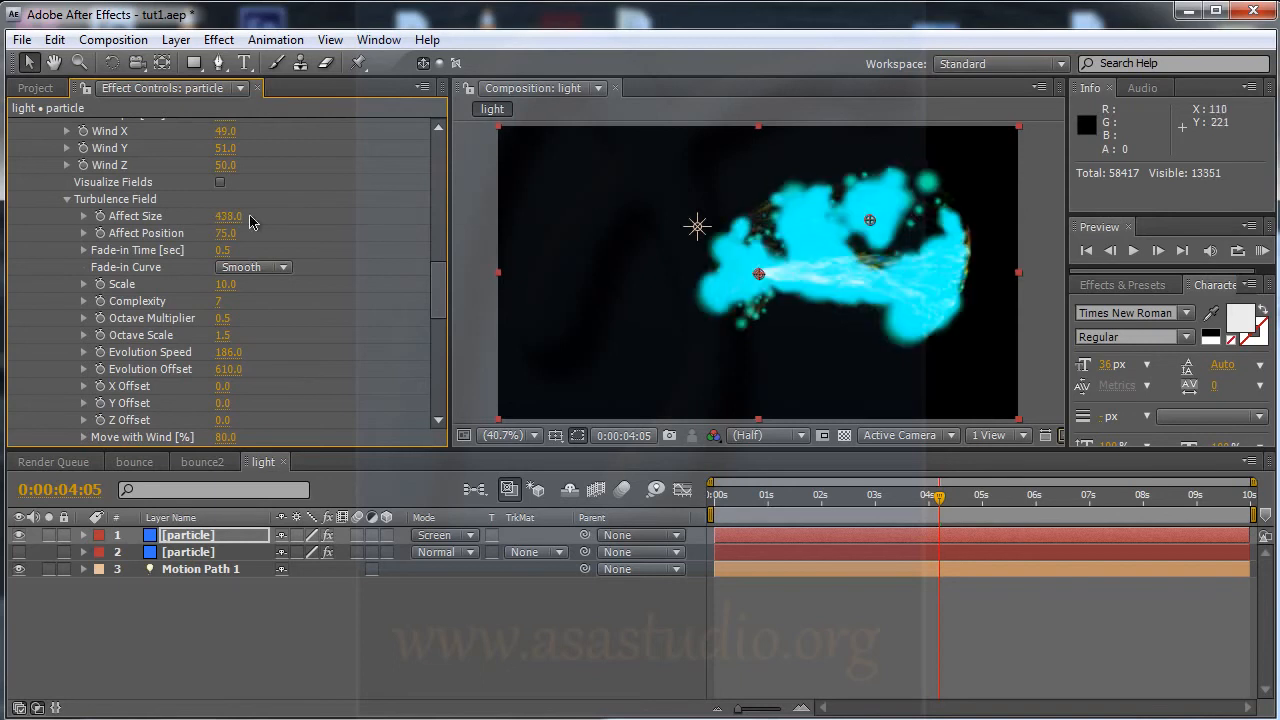
{"action": "left_click_drag", "start_coordinate": [225, 218], "coordinate": [128, 217]}
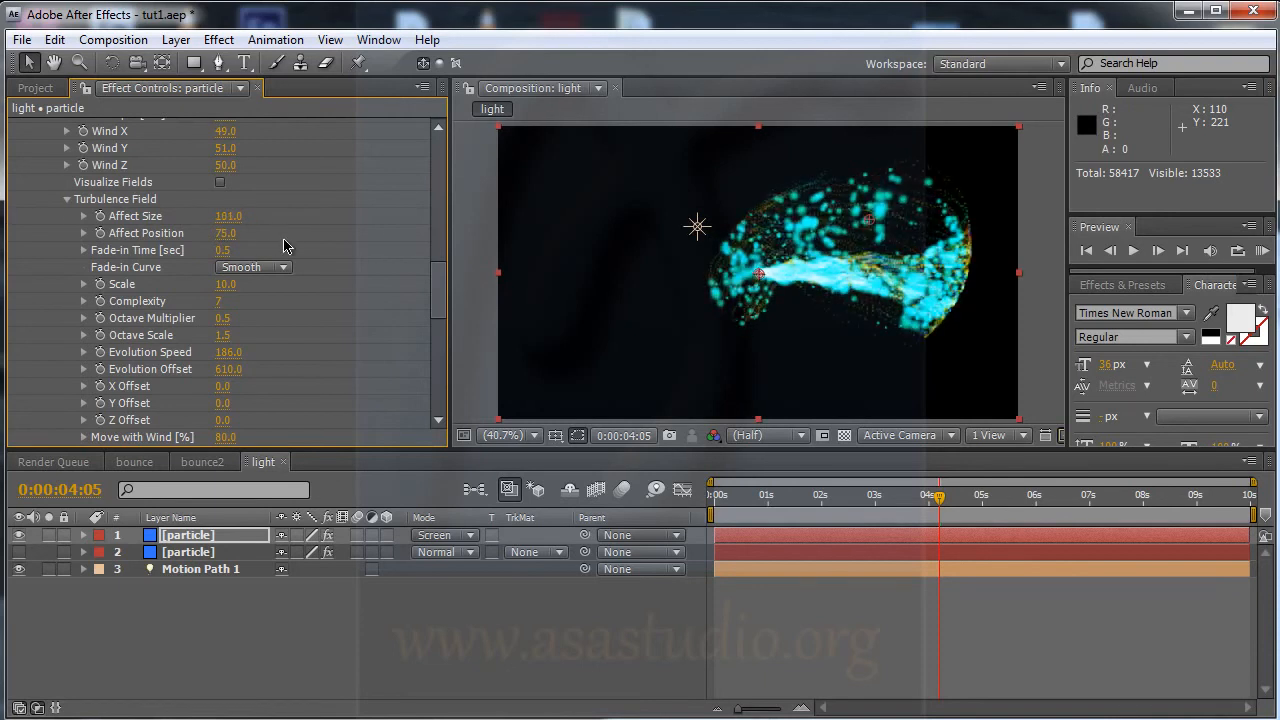
{"action": "left_click_drag", "start_coordinate": [227, 233], "coordinate": [466, 234]}
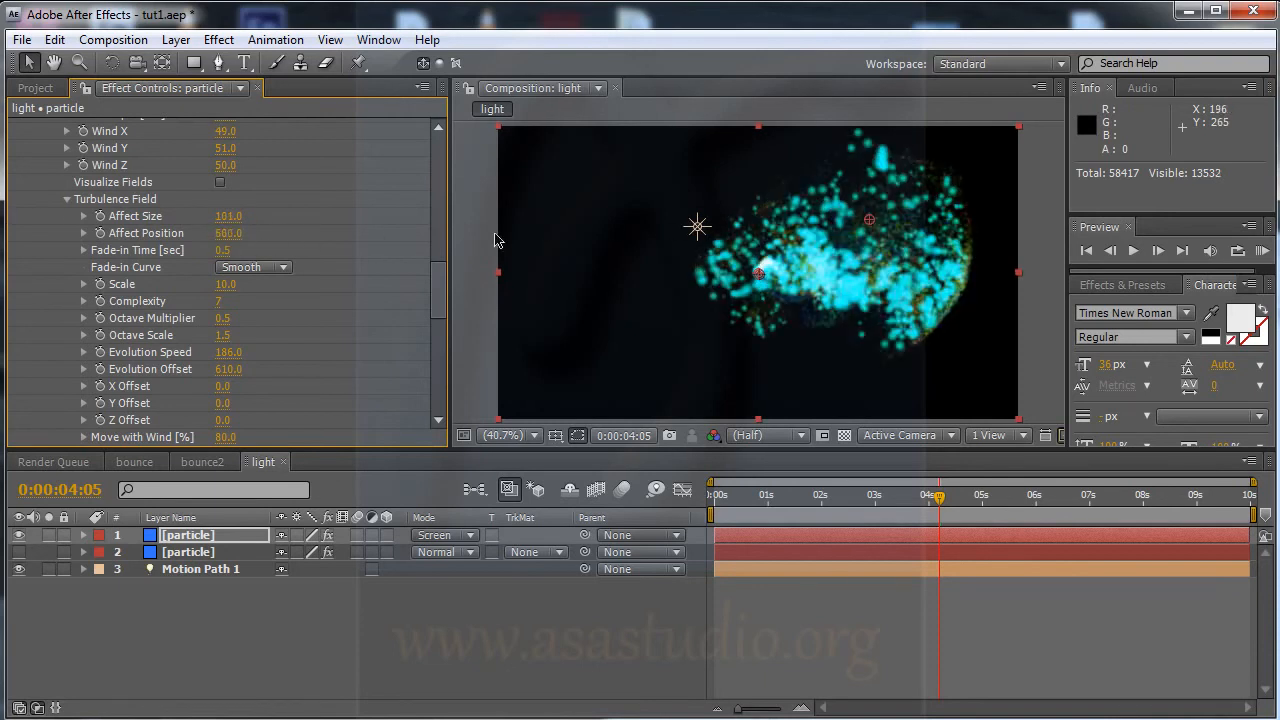
{"action": "left_click_drag", "start_coordinate": [228, 245], "coordinate": [271, 233]}
{"action": "left_click", "coordinate": [228, 217]}
{"action": "type", "text": "60"}
{"action": "key", "text": "Return"}
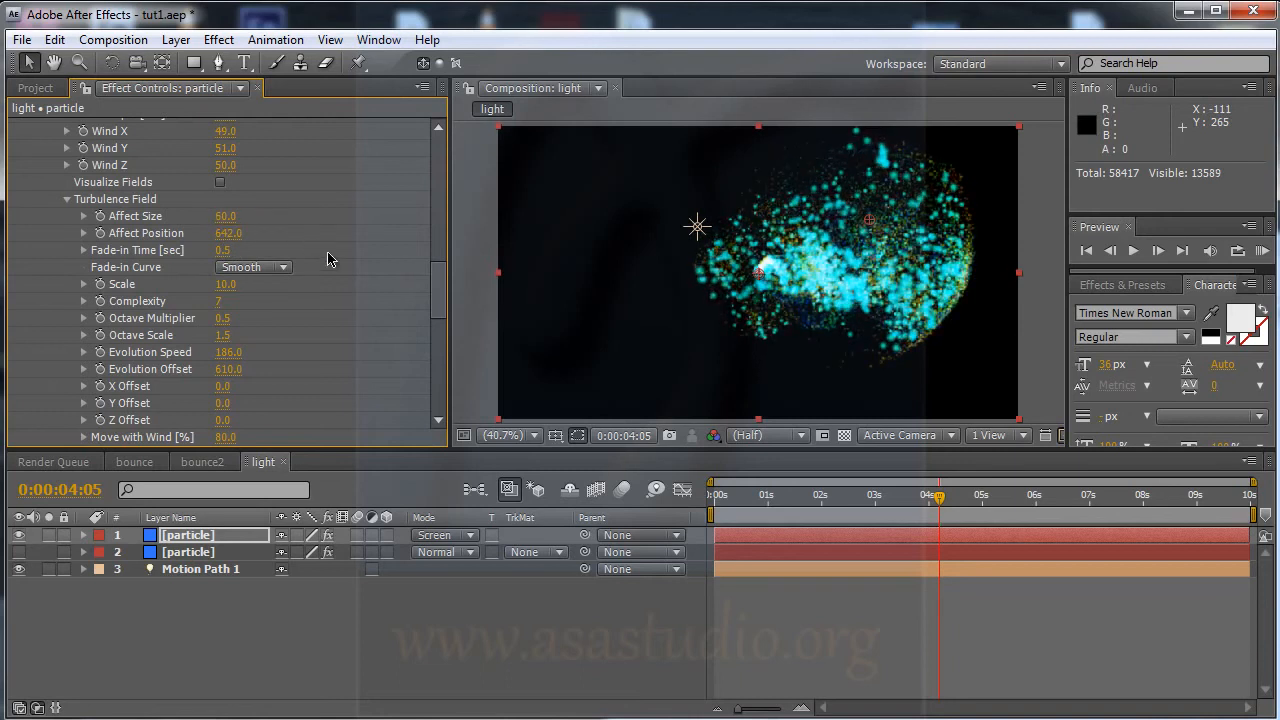
{"action": "left_click", "coordinate": [790, 500]}
{"action": "left_click_drag", "start_coordinate": [801, 507], "coordinate": [1003, 502]}
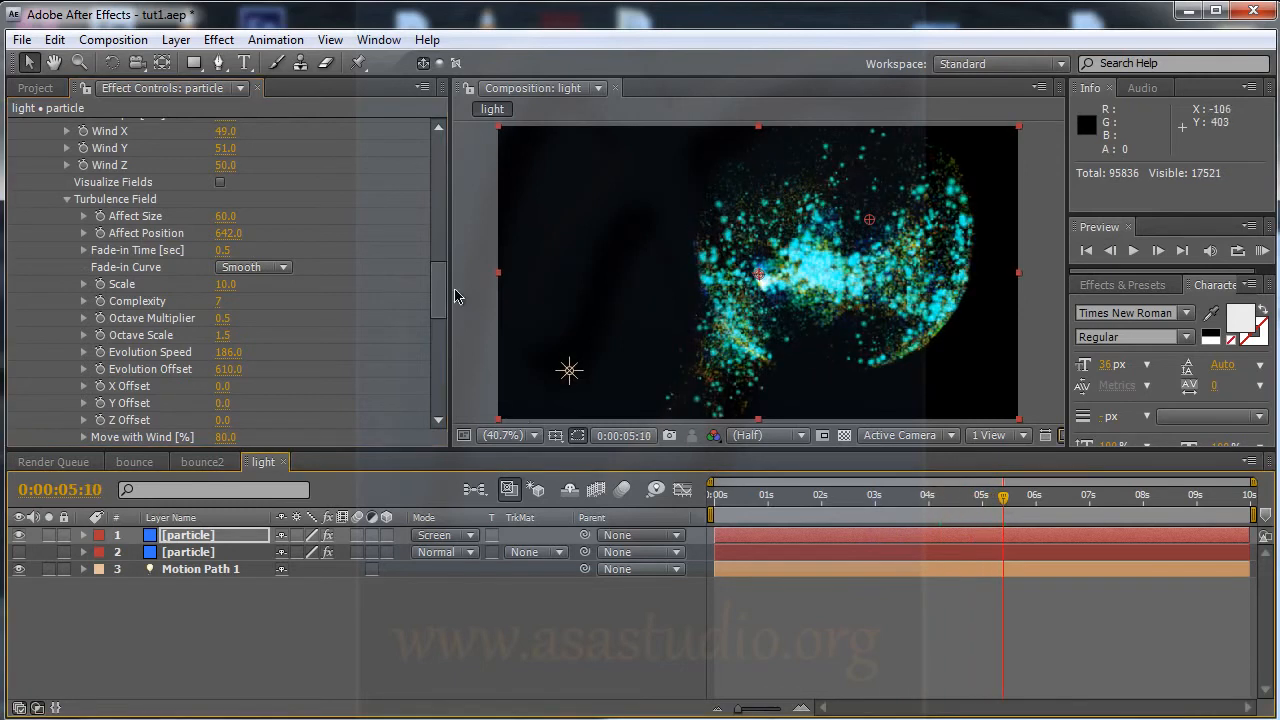
- Set Wind X, Wind Y and Wind Z in the Air physics to 0
{"action": "left_click_drag", "start_coordinate": [445, 294], "coordinate": [450, 262]}
{"action": "left_click", "coordinate": [226, 322]}
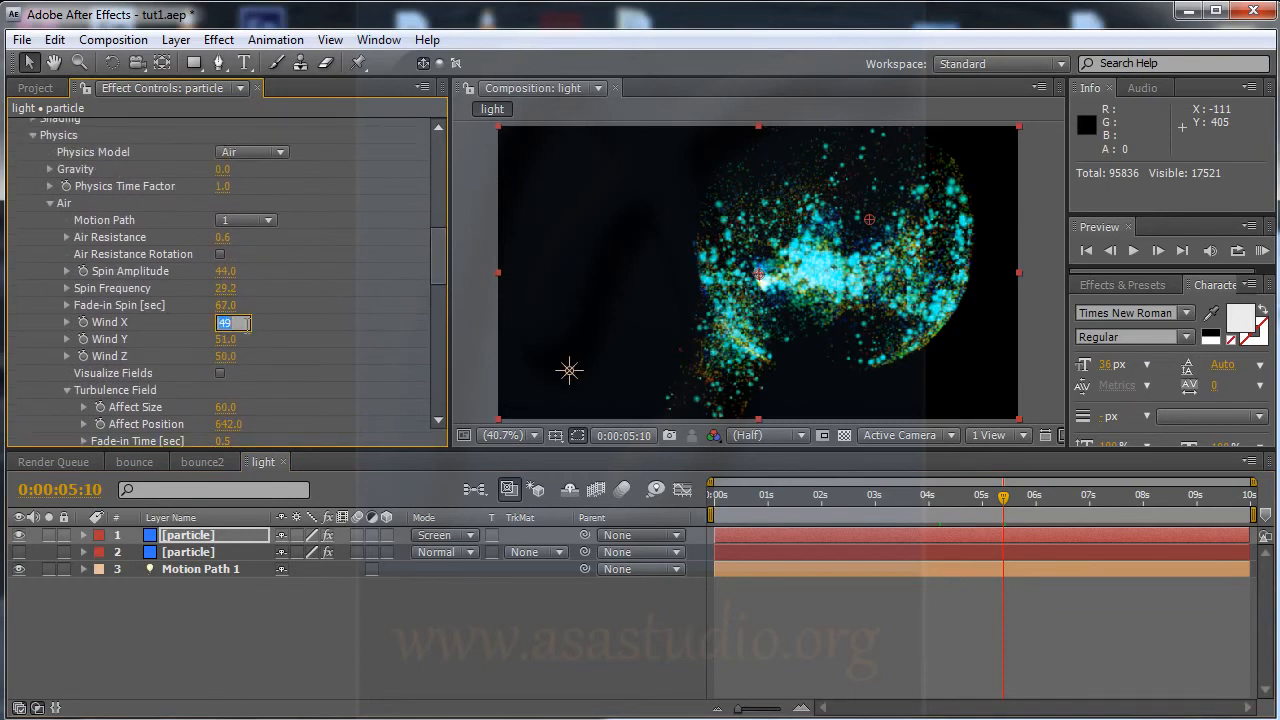
{"action": "type", "text": "0"}
{"action": "key", "text": "Tab"}
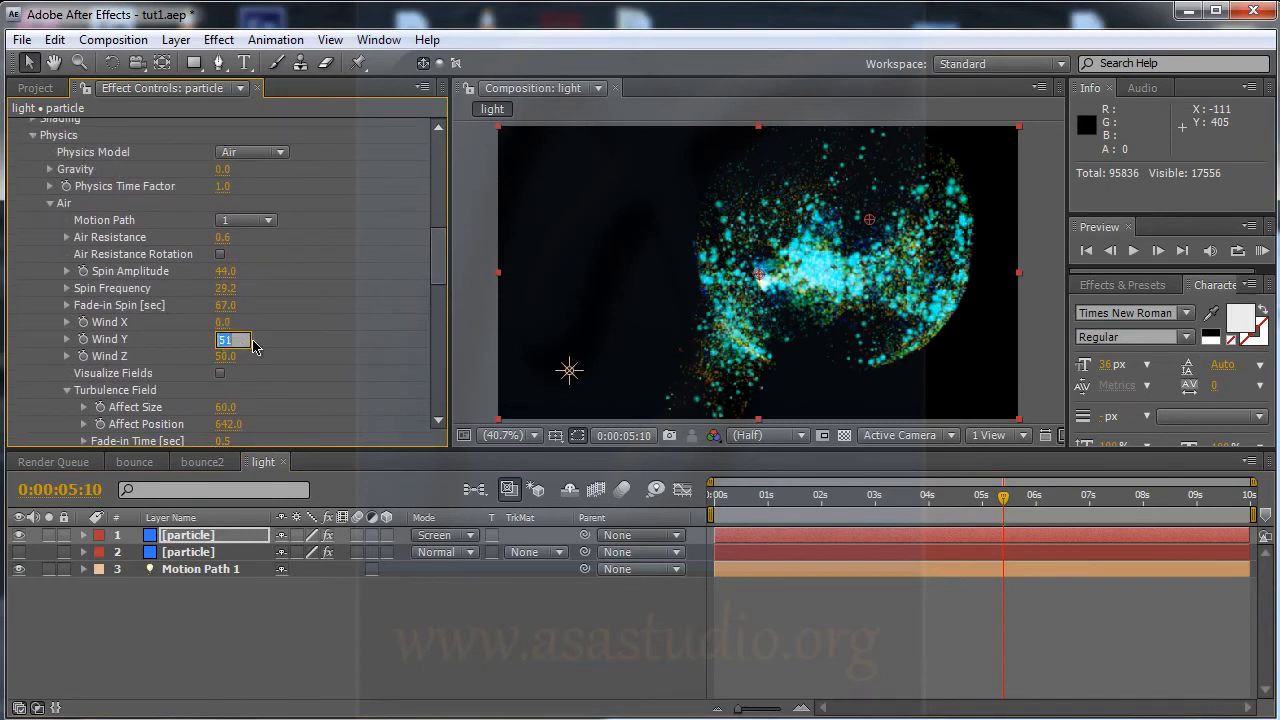
{"action": "type", "text": "0"}
{"action": "key", "text": "Tab"}
{"action": "type", "text": "0"}
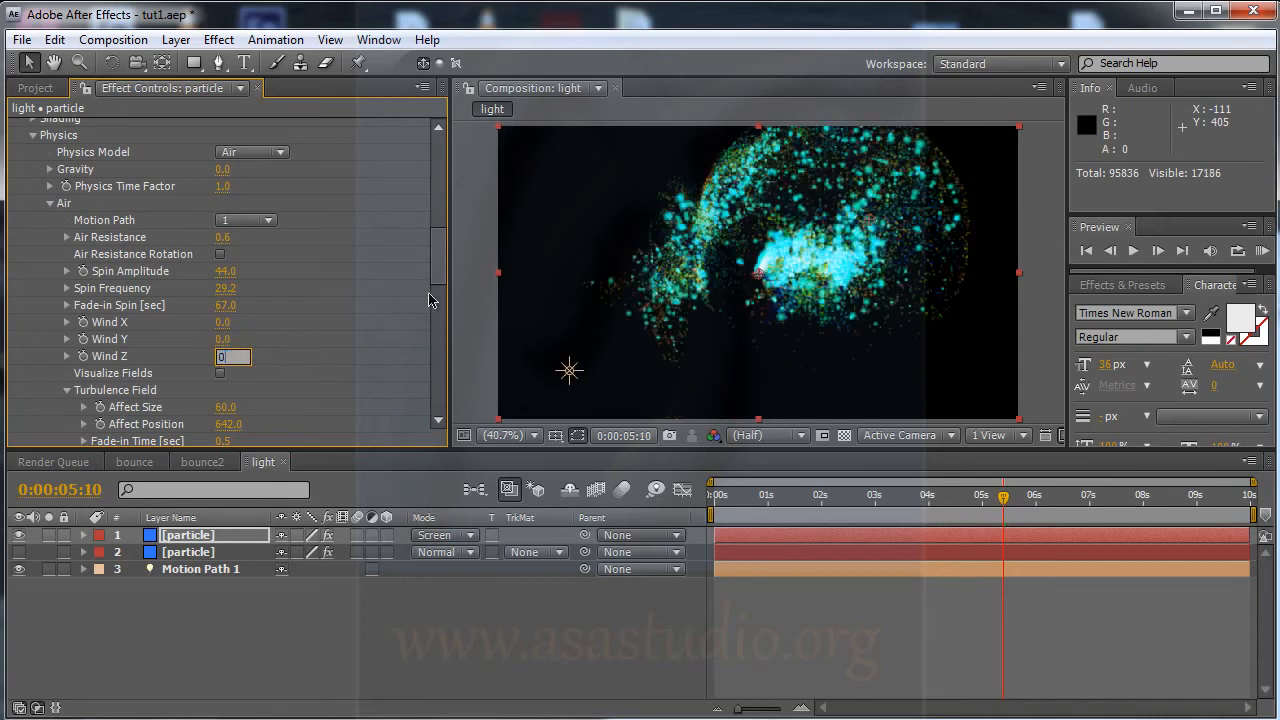
- Set the Air physics' Spin Amplitude to 22 and Spin Frequency to 11
{"action": "left_click_drag", "start_coordinate": [436, 274], "coordinate": [437, 263]}
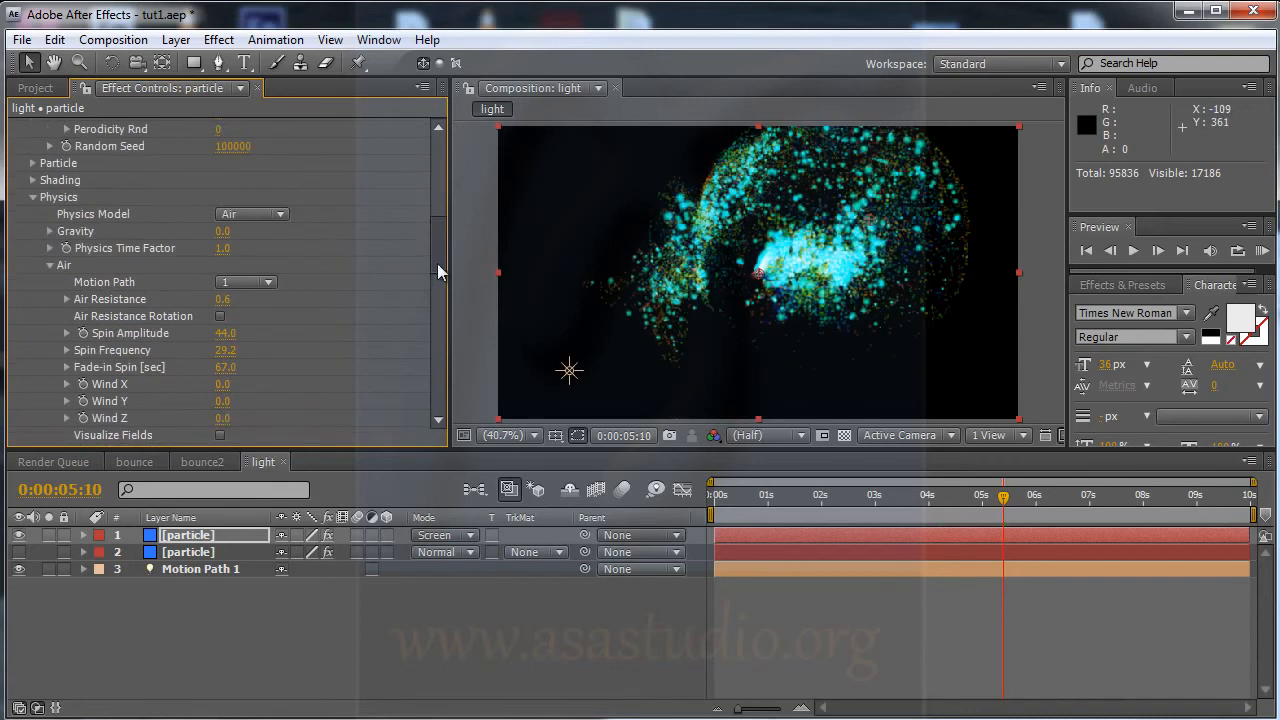
{"action": "left_click", "coordinate": [222, 334]}
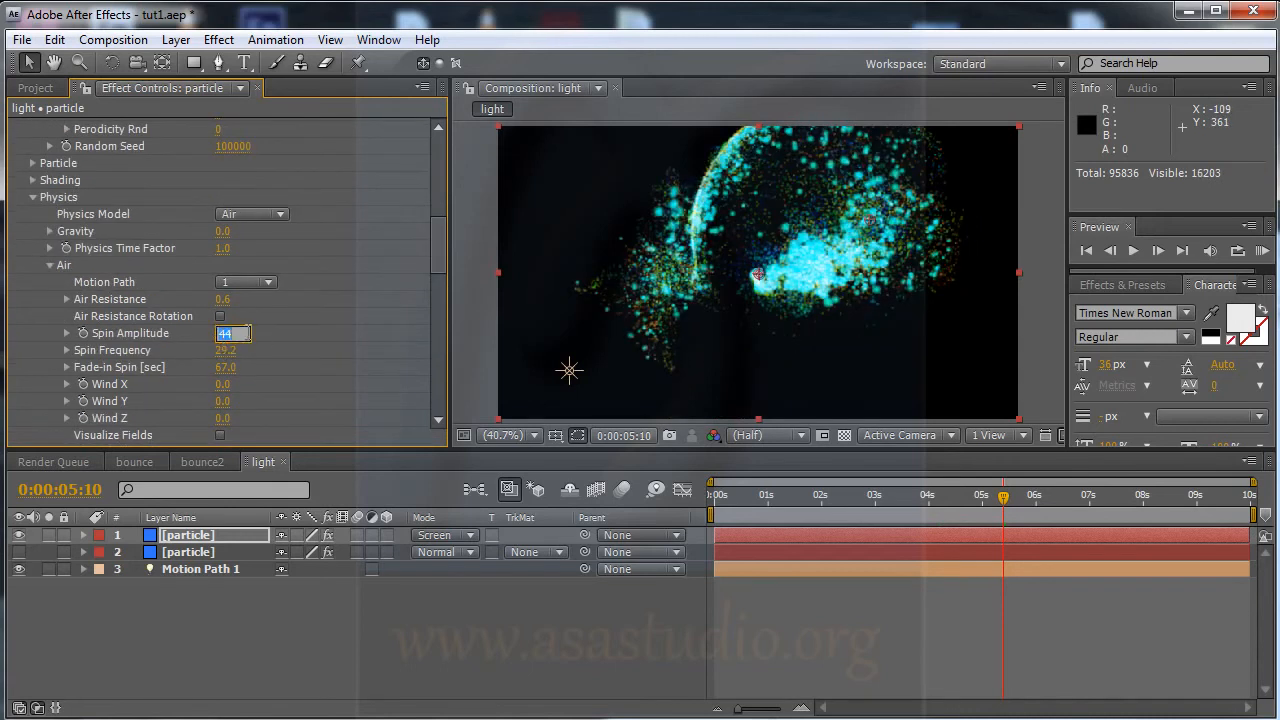
{"action": "type", "text": "22"}
{"action": "key", "text": "Tab"}
{"action": "type", "text": "11"}
{"action": "key", "text": "Return"}
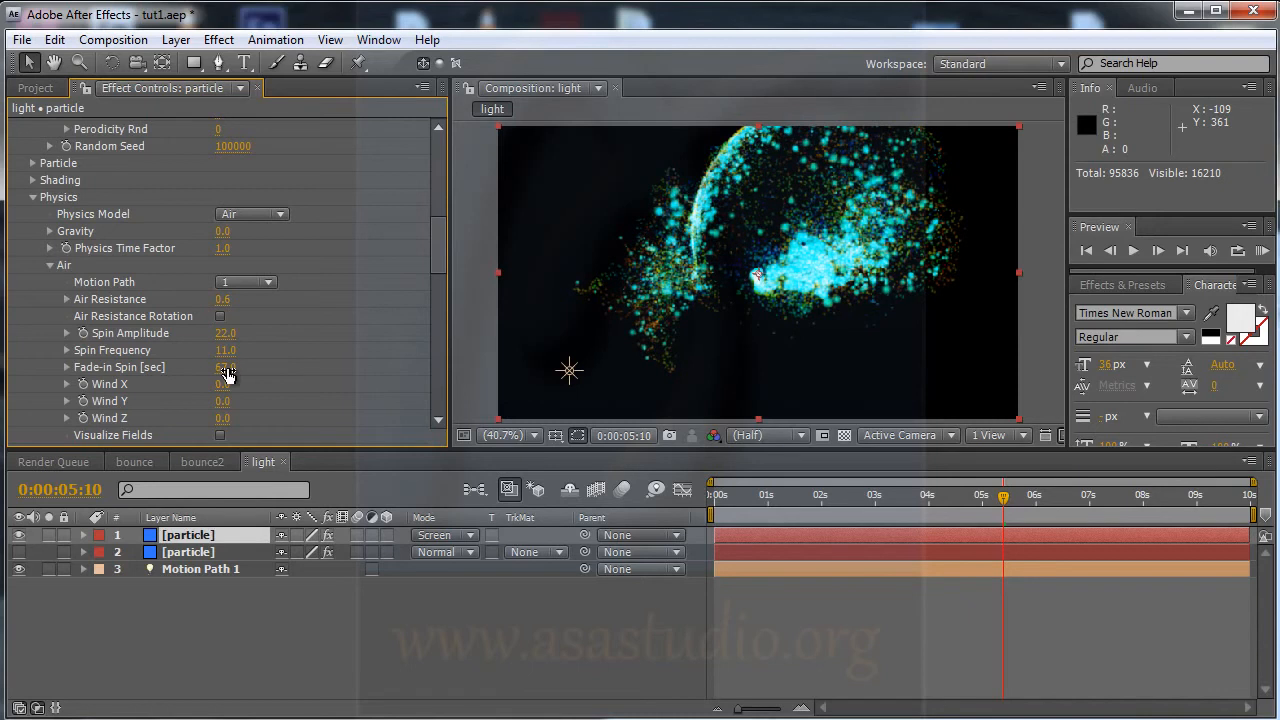
- Set the Air physics' Fade-in Spin to 11 and the Turbulence Field's Affect Size to 30
{"action": "left_click", "coordinate": [226, 368]}
{"action": "key", "text": "Return"}
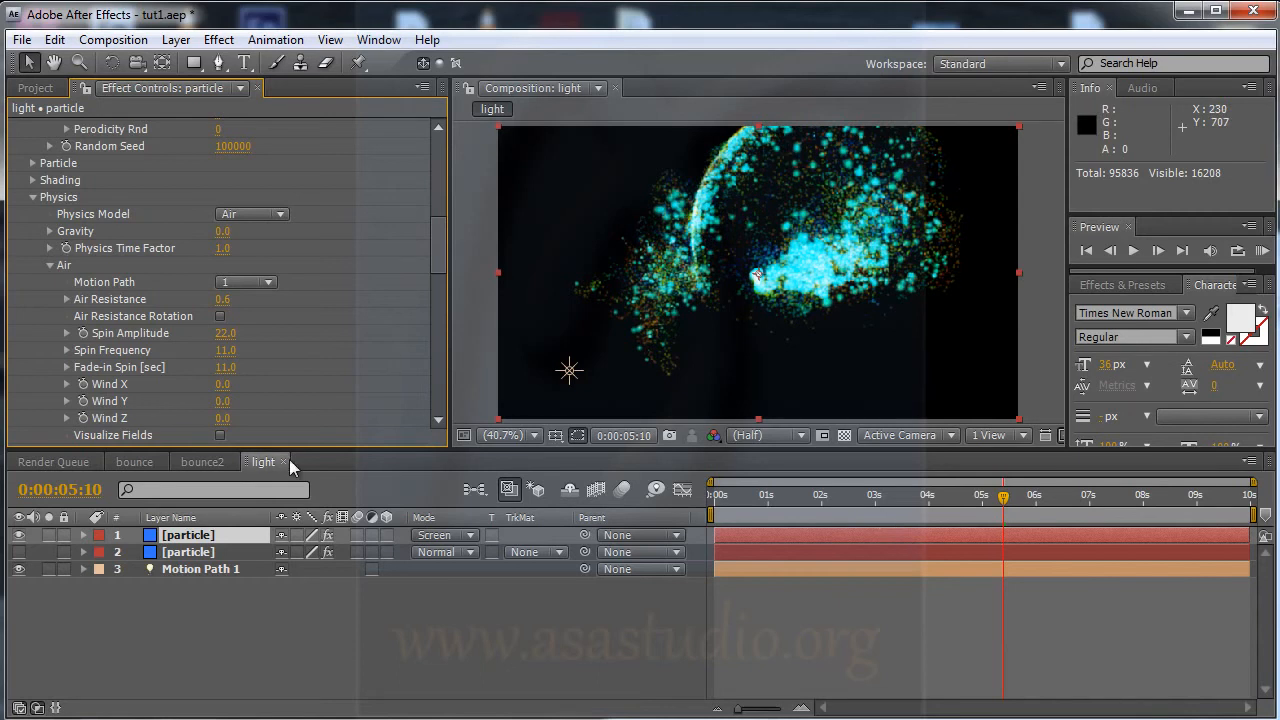
{"action": "left_click_drag", "start_coordinate": [436, 247], "coordinate": [438, 274]}
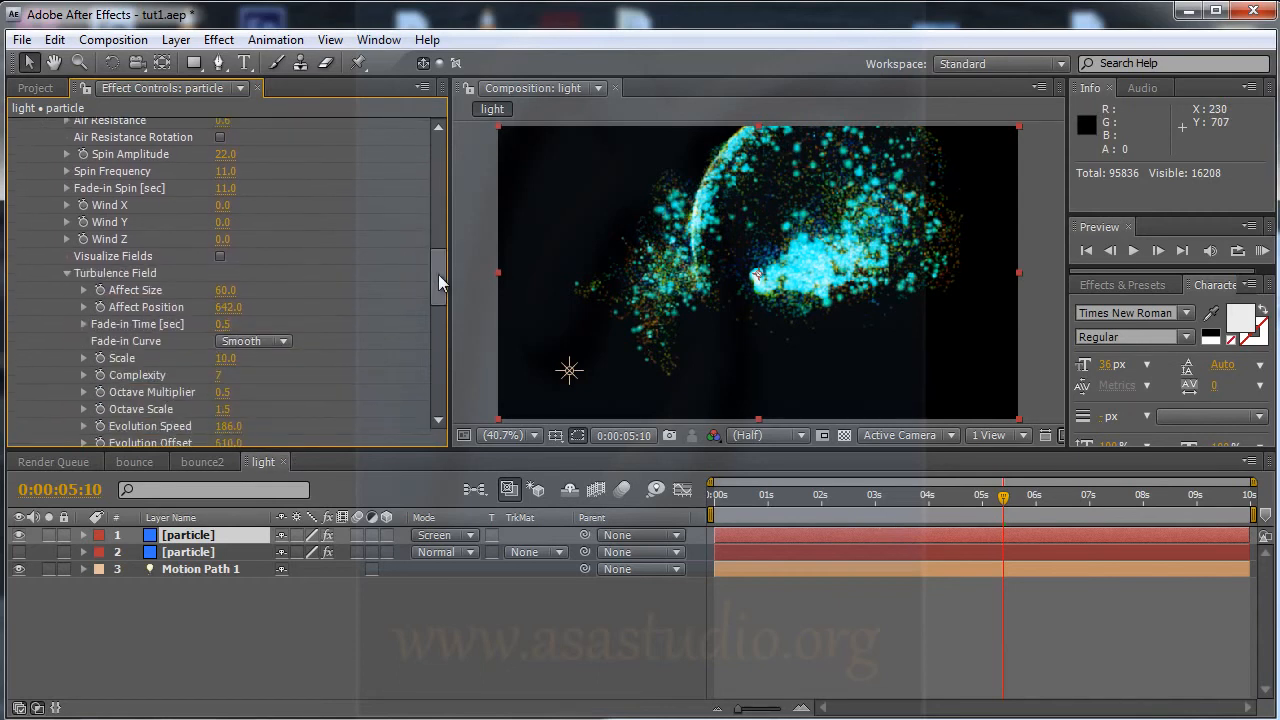
{"action": "left_click", "coordinate": [226, 290]}
{"action": "key", "text": "Return"}
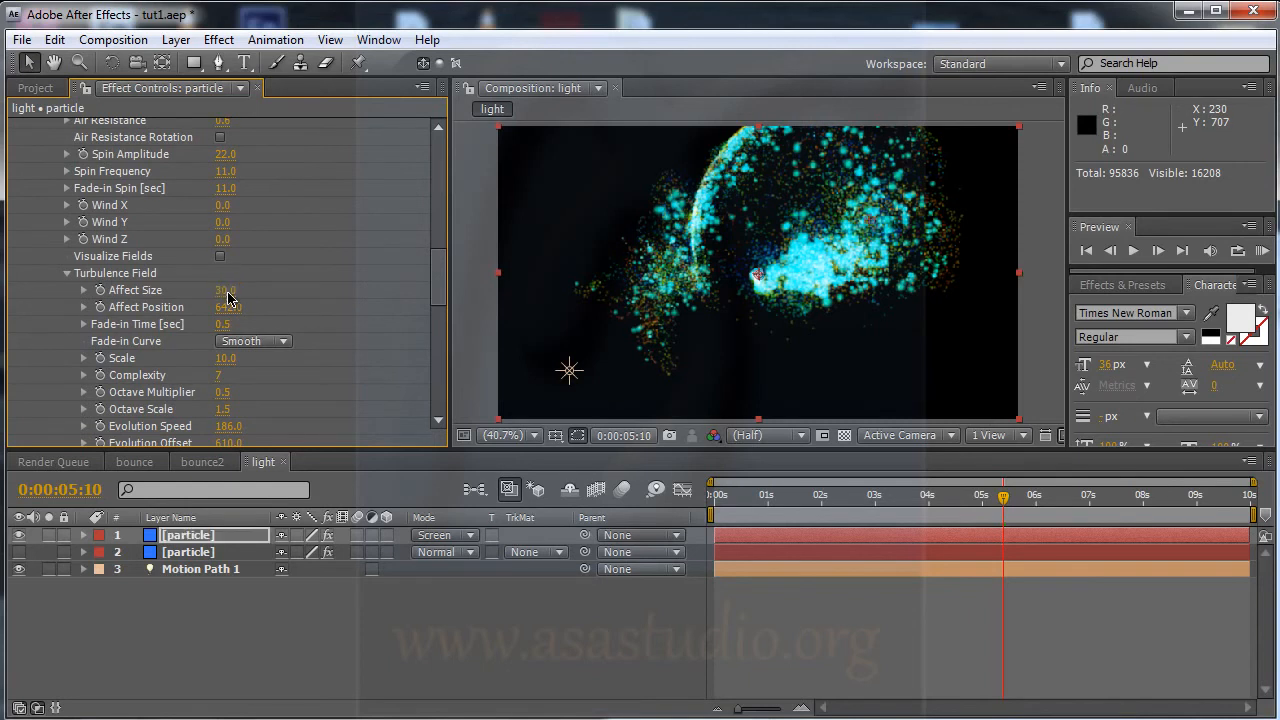
- Set the Turbulence Field's Affect Position to 40, check the motion up to 0:00:07:21 and play a RAM preview
{"action": "left_click_drag", "start_coordinate": [737, 496], "coordinate": [790, 502]}
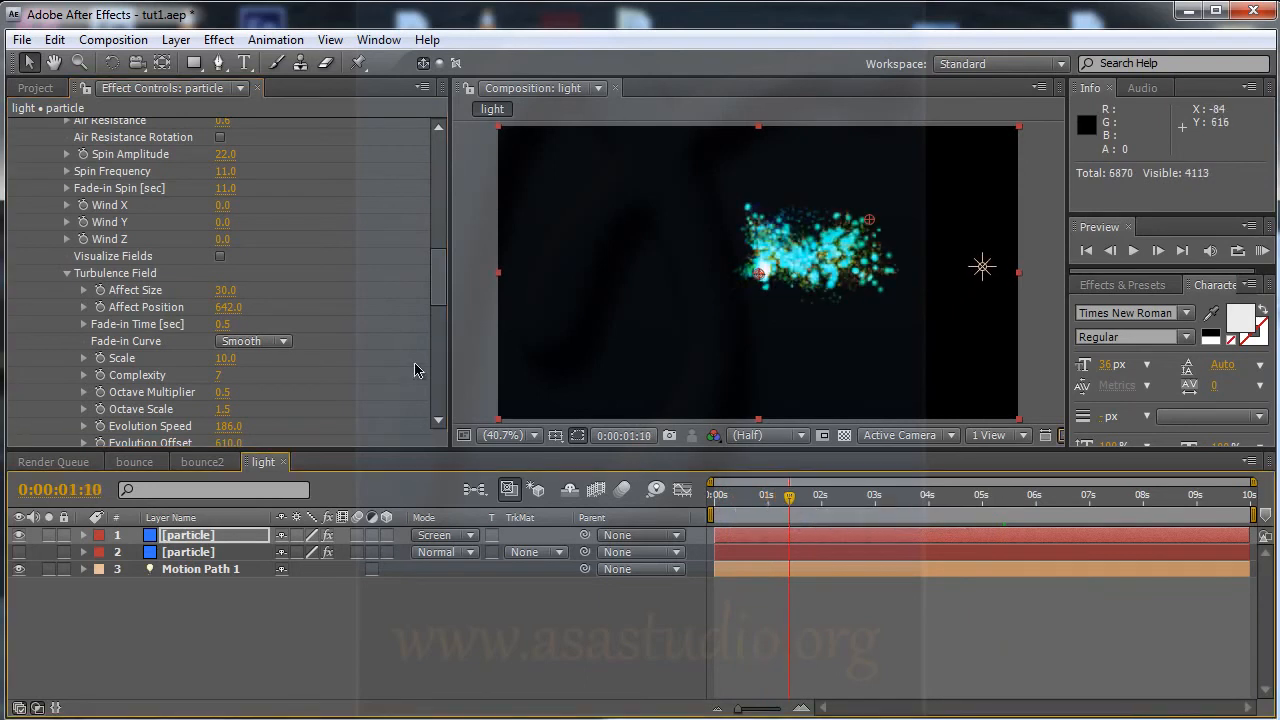
{"action": "left_click", "coordinate": [229, 310]}
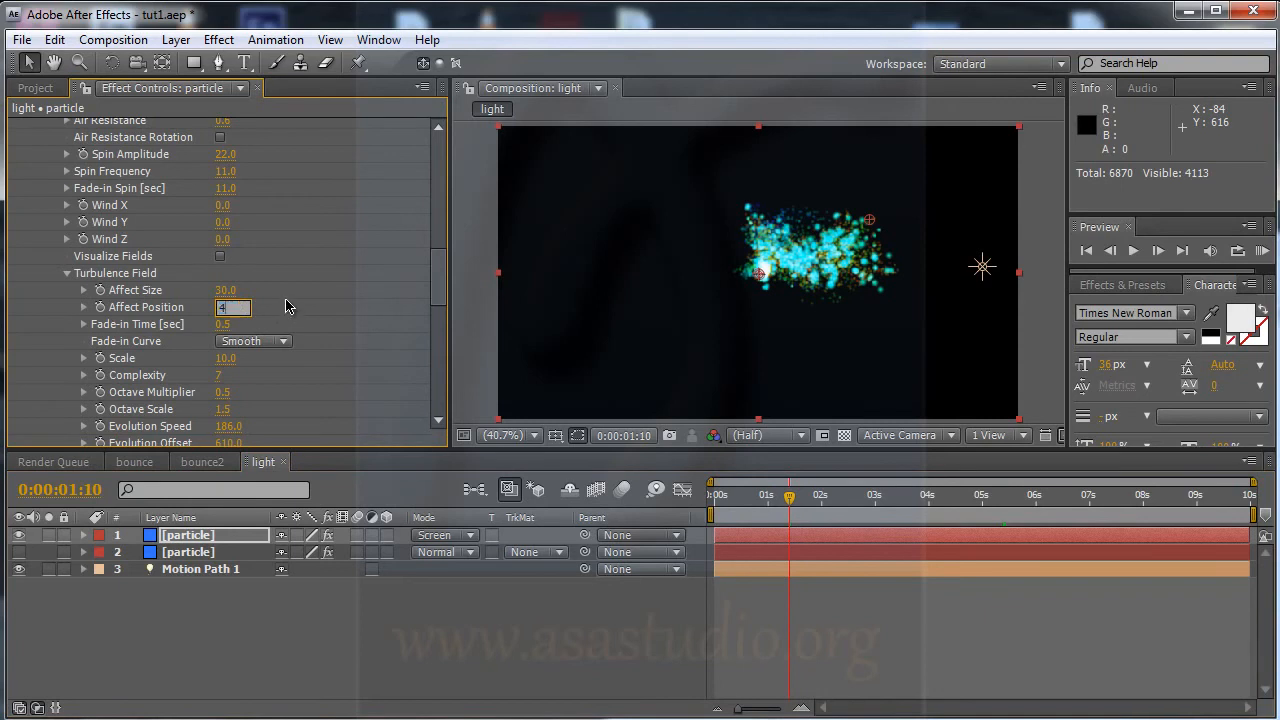
{"action": "key", "text": "Return"}
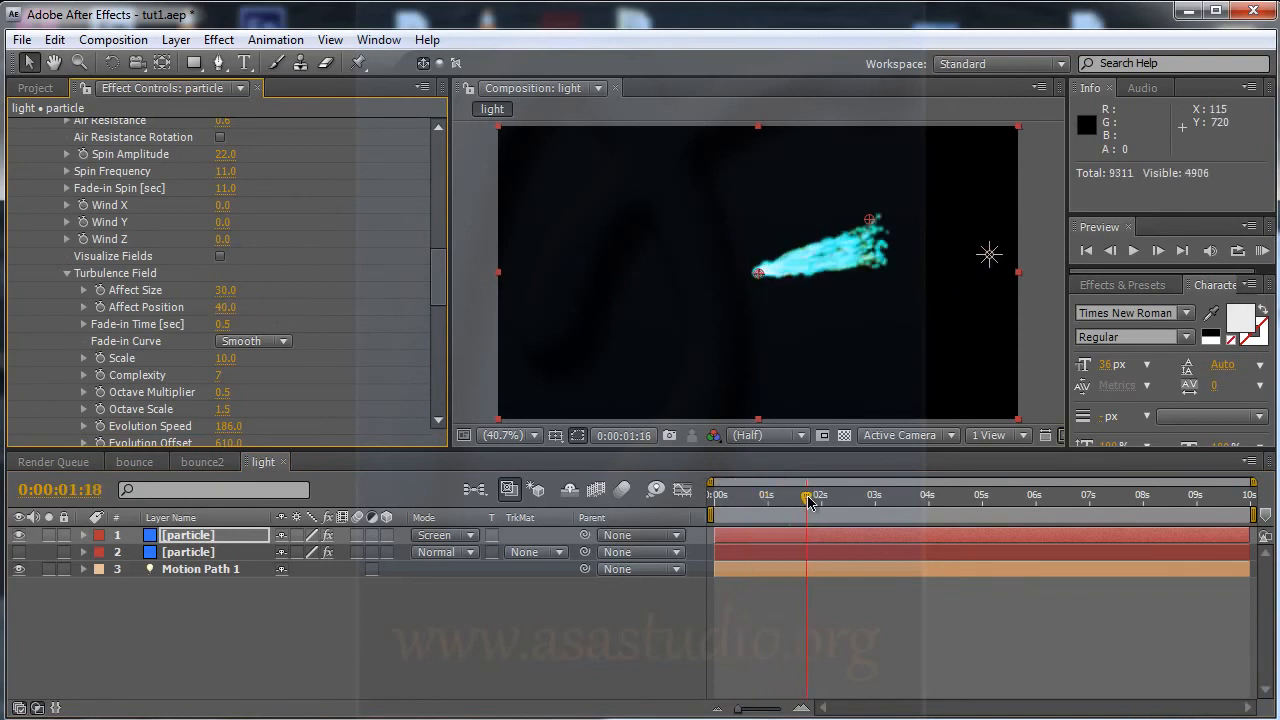
{"action": "left_click_drag", "start_coordinate": [827, 502], "coordinate": [1135, 497]}
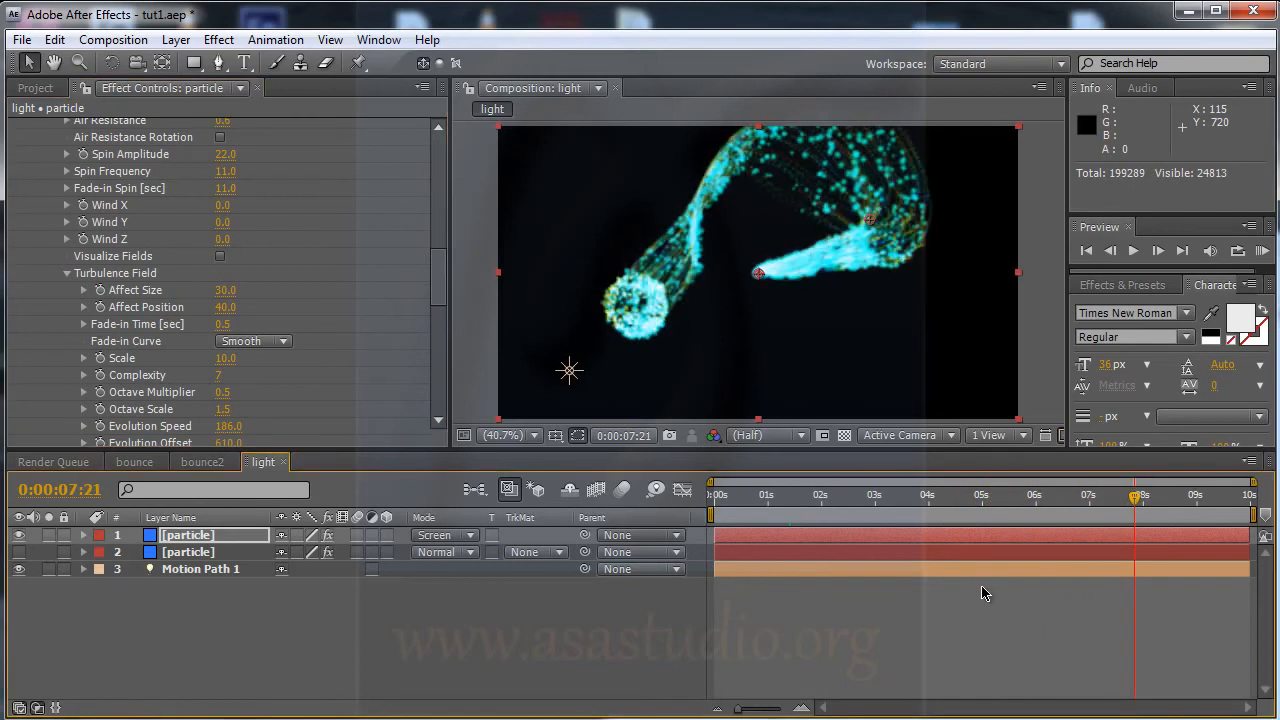
{"action": "key", "text": "KP_0"}
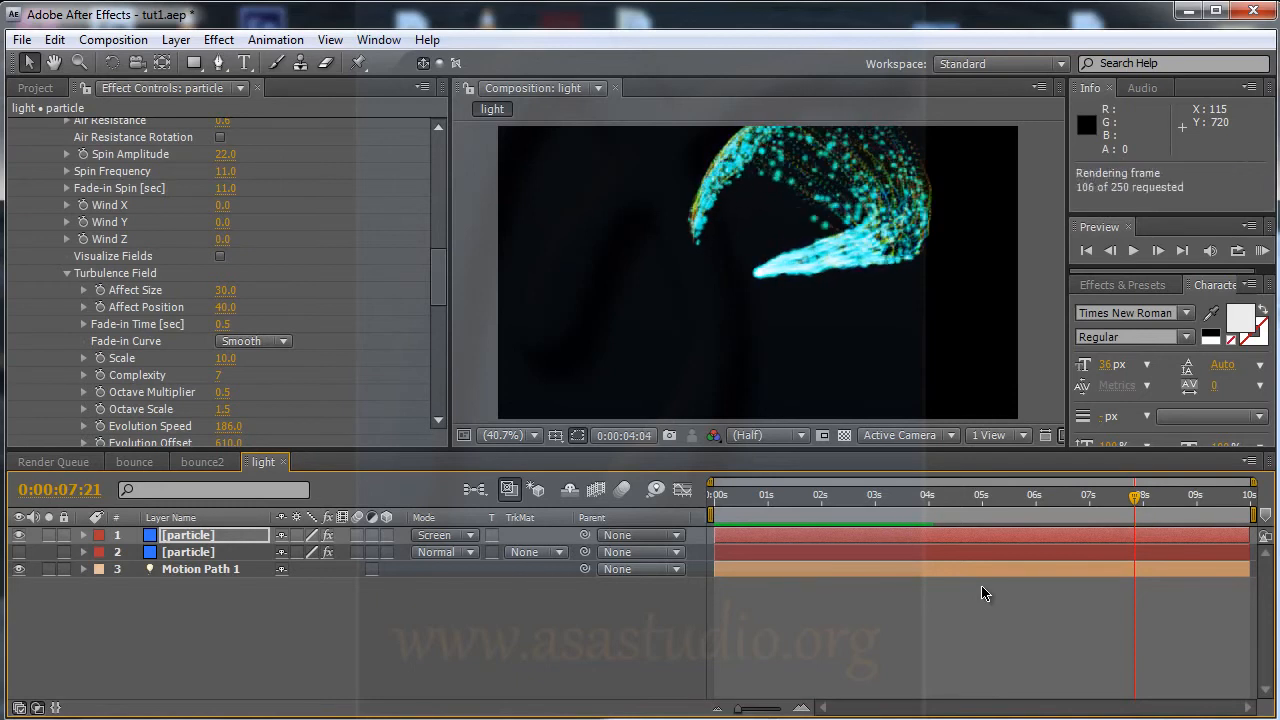
{"action": "key", "text": "space"}
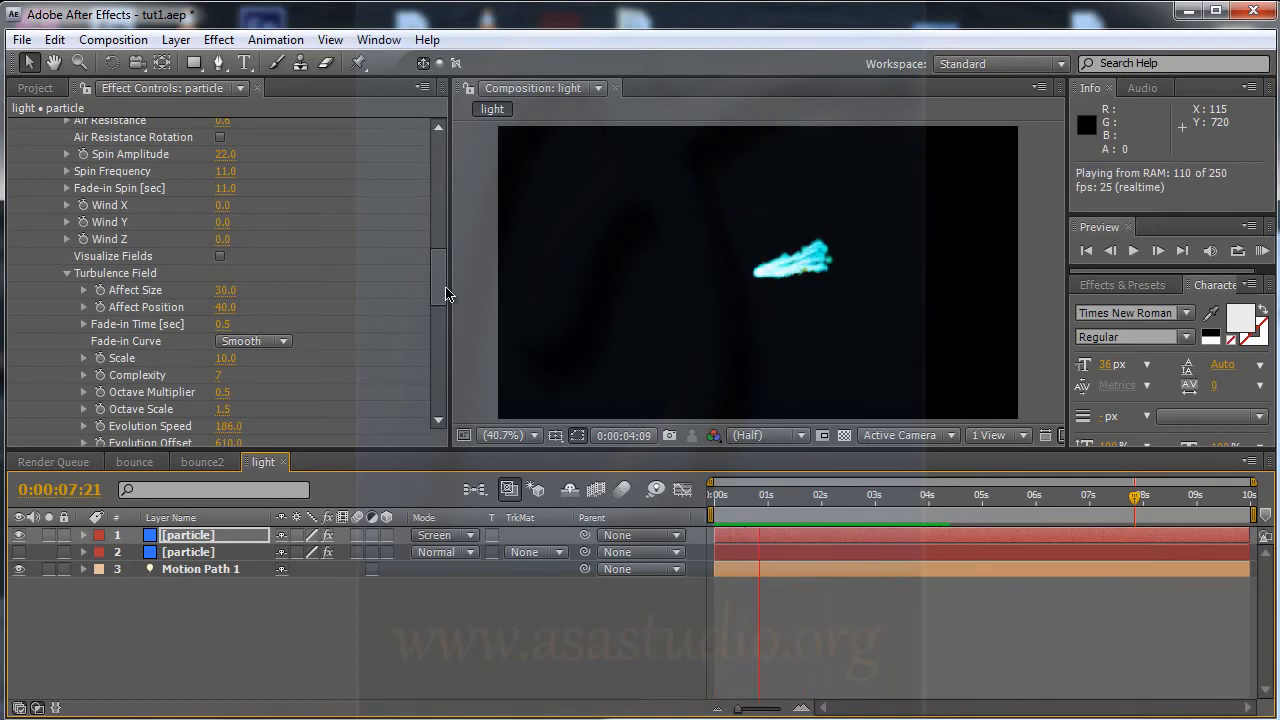
{"action": "key", "text": "space"}
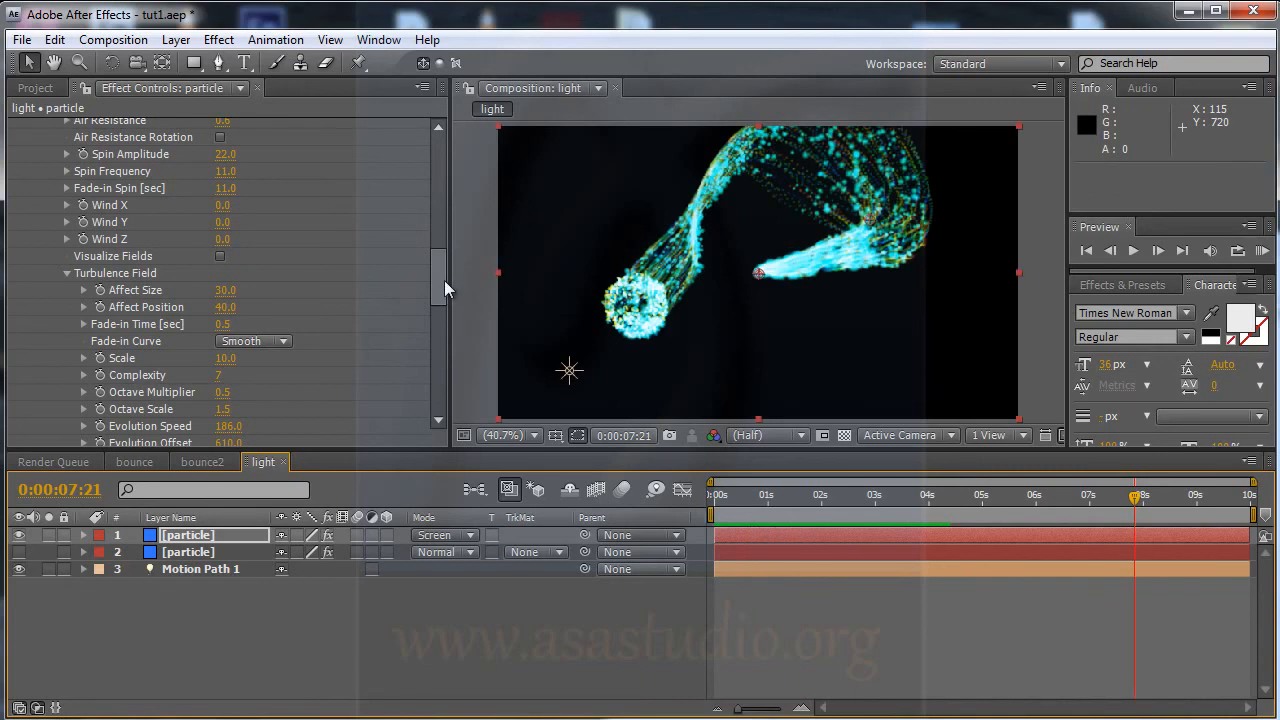
- Set the particle layer's physics Gravity to 22 and play a RAM preview of the full composition
{"action": "mouse_move", "coordinate": [440, 278]}
{"action": "left_mouse_down"}
{"action": "mouse_move", "coordinate": [441, 256]}
{"action": "mouse_move", "coordinate": [436, 271]}
{"action": "left_mouse_up"}
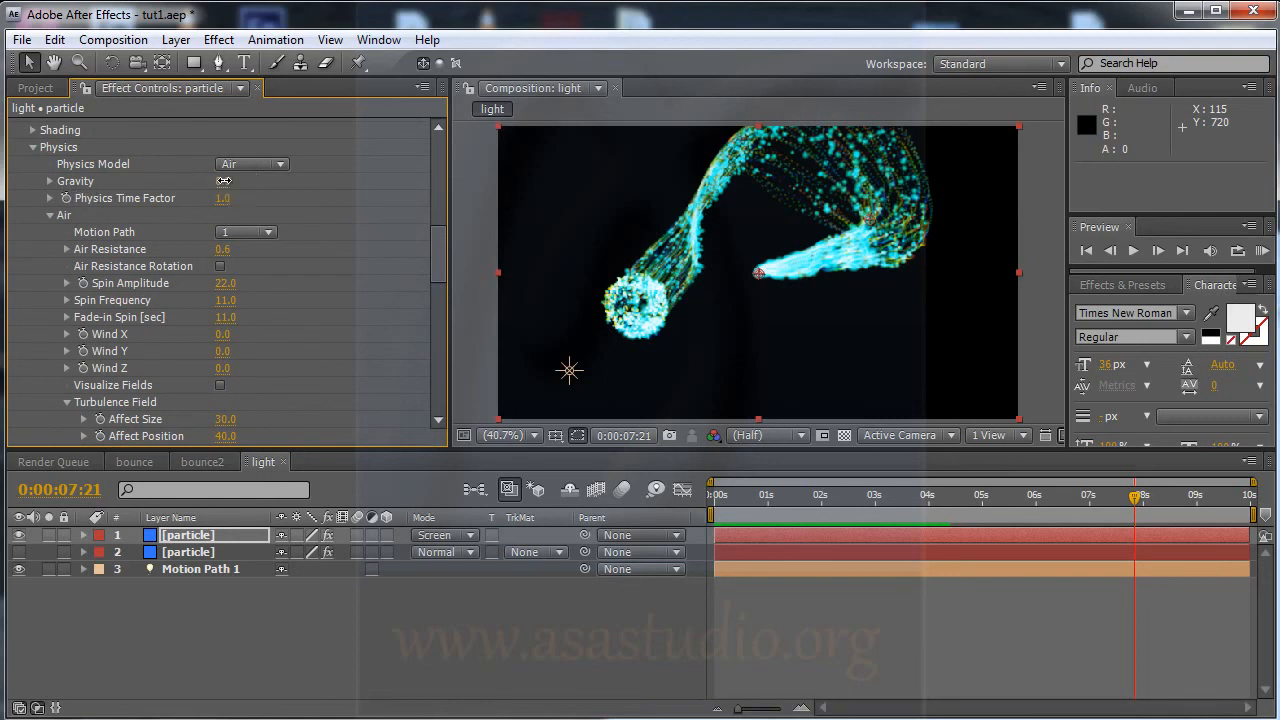
{"action": "left_click_drag", "start_coordinate": [229, 180], "coordinate": [229, 180]}
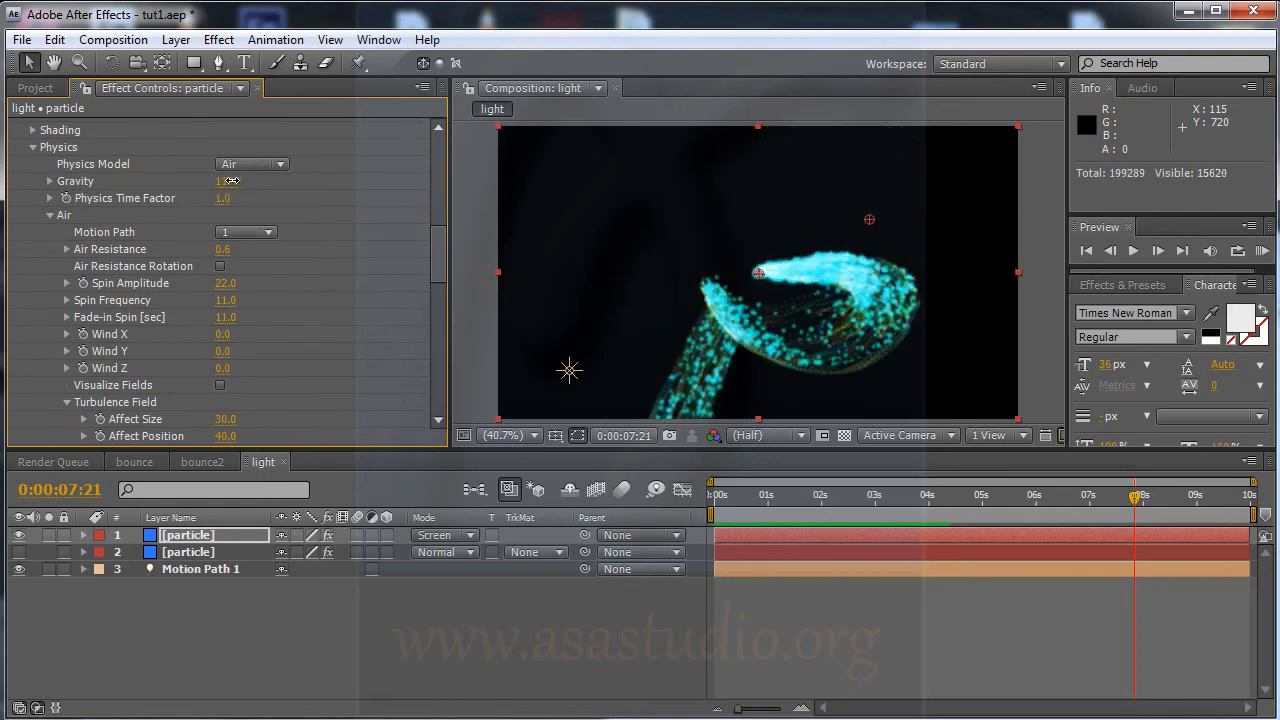
{"action": "left_click", "coordinate": [229, 180]}
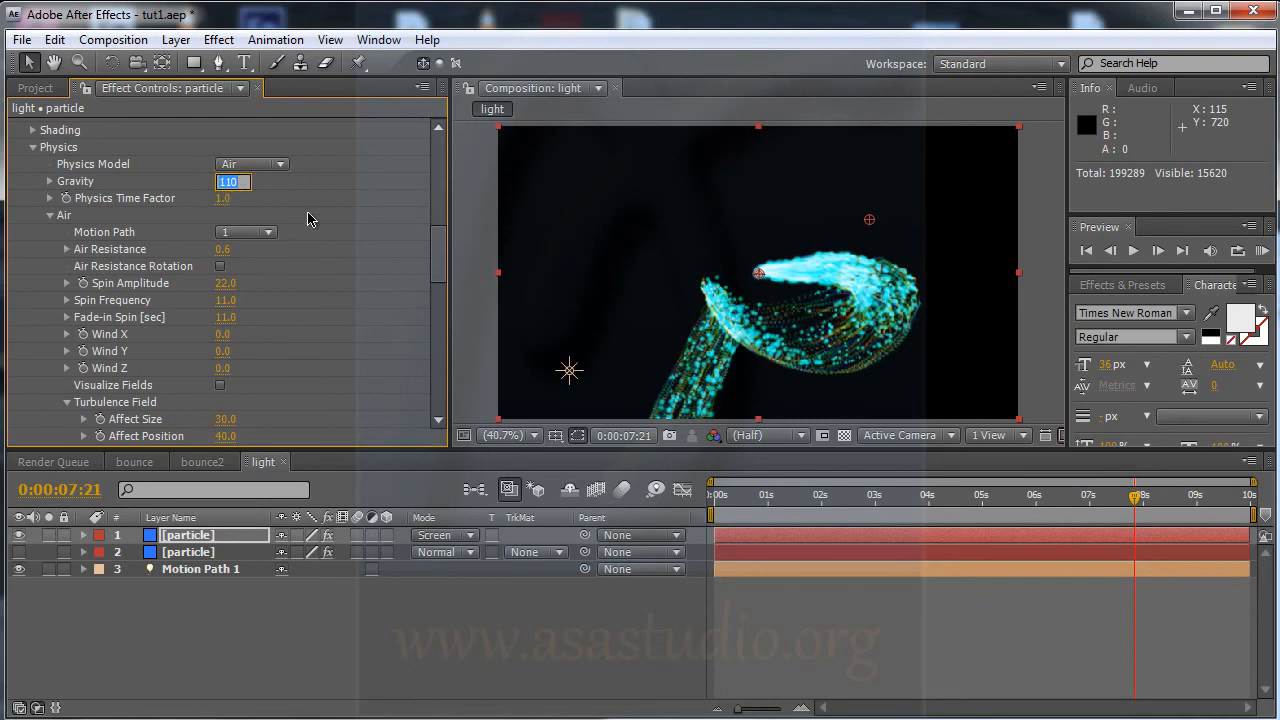
{"action": "key", "text": "Return"}
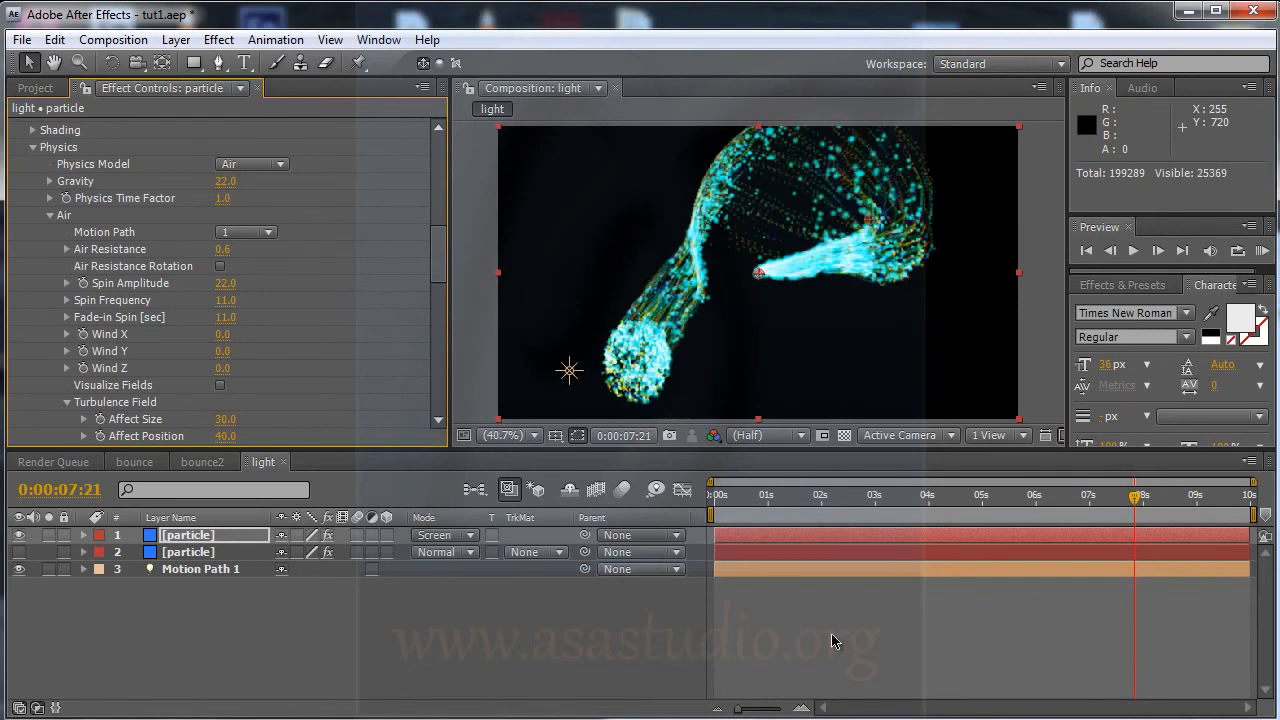
{"action": "key", "text": "KP_0"}
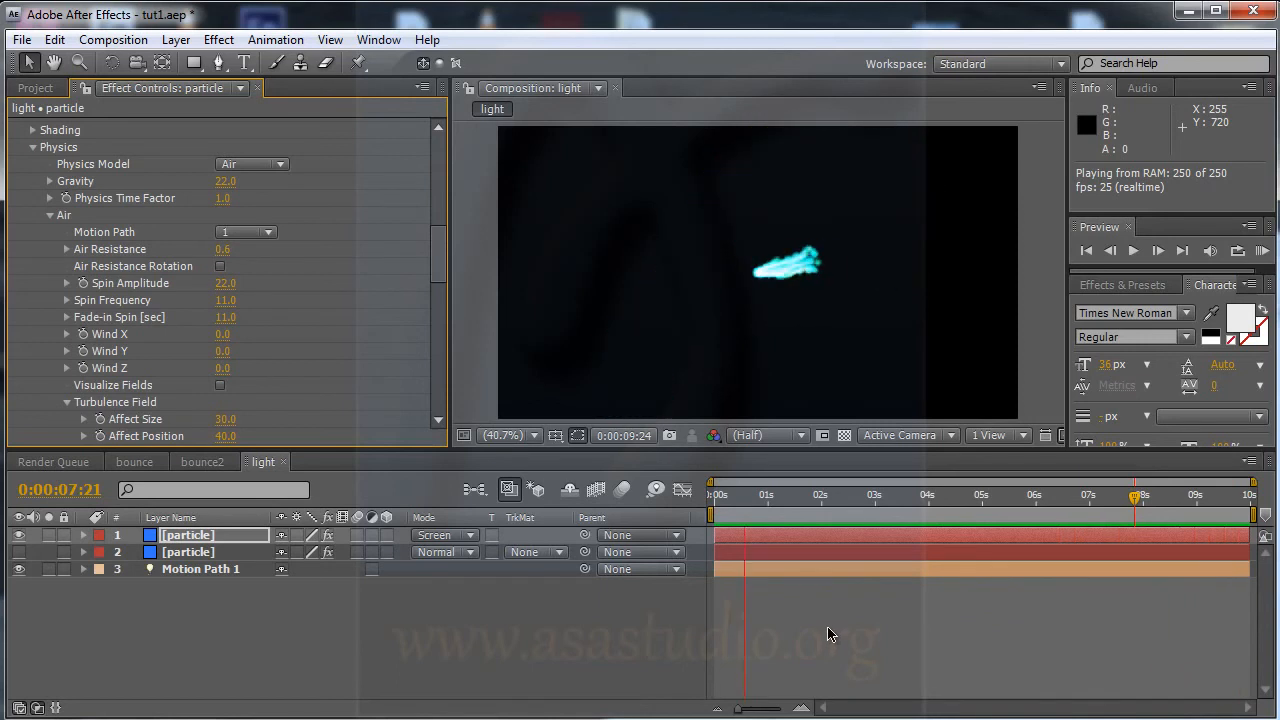
{"action": "key", "text": "space"}
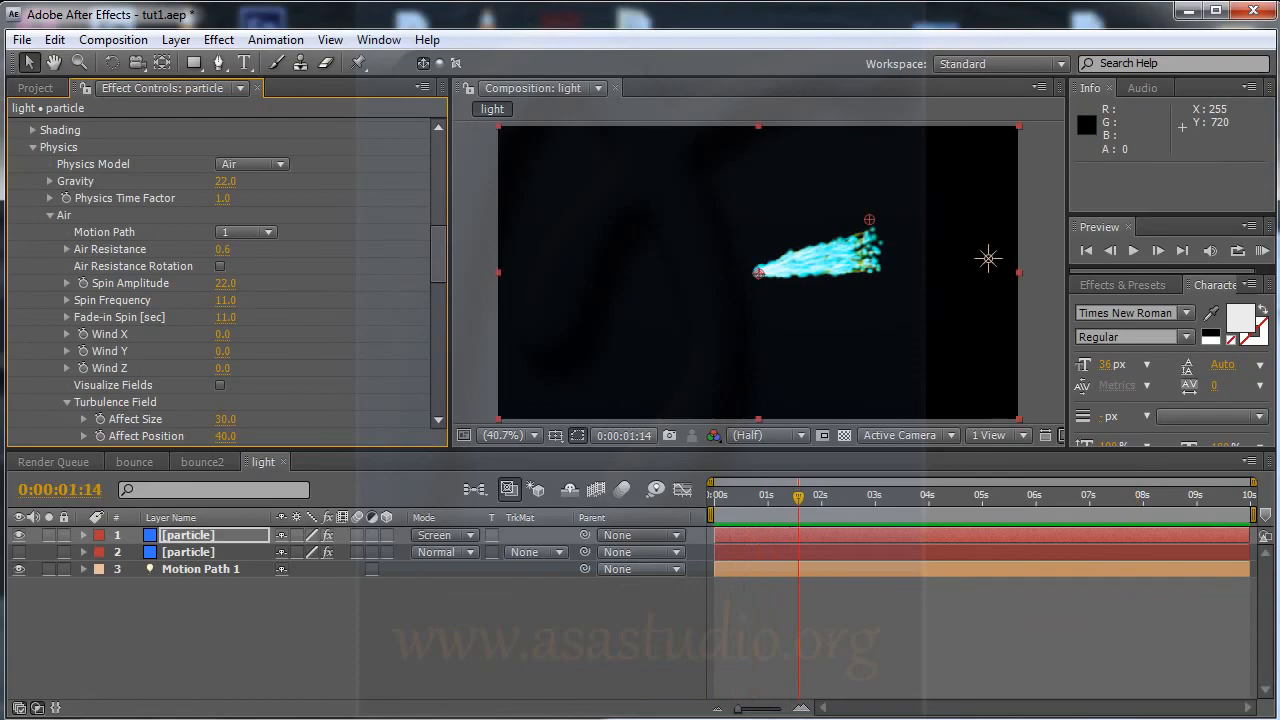